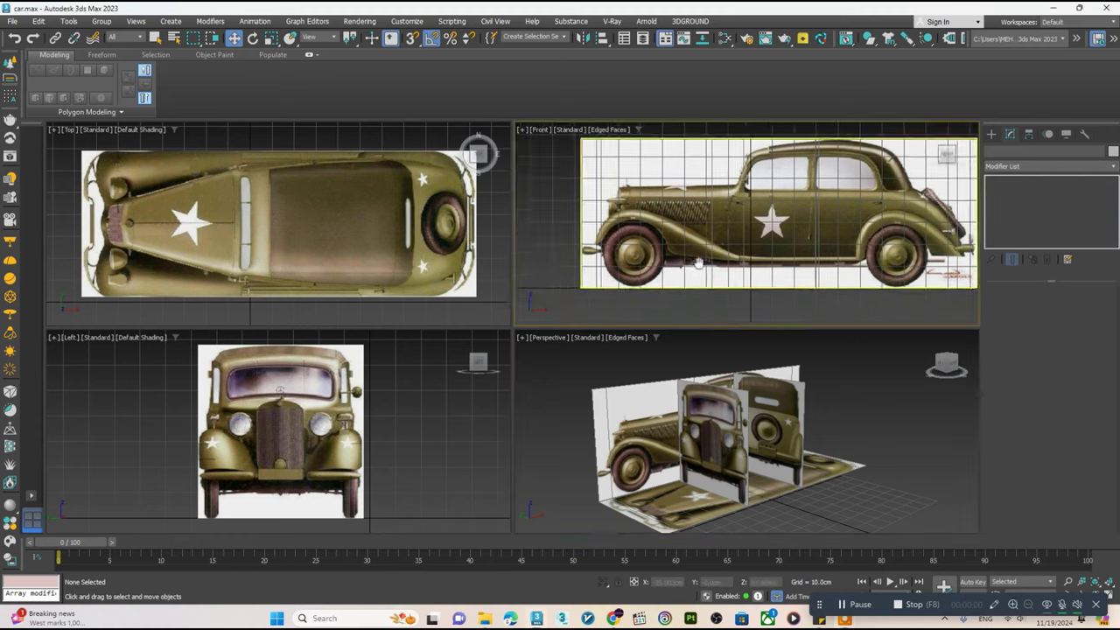
# - Draw a small Plane at the fender/sill joint in the maximized Front view
pyautogui.scroll(4, 665, 275)
pyautogui.scroll(-4, 674, 276)
pyautogui.scroll(1, 681, 277)
pyautogui.scroll(3, 681, 277)
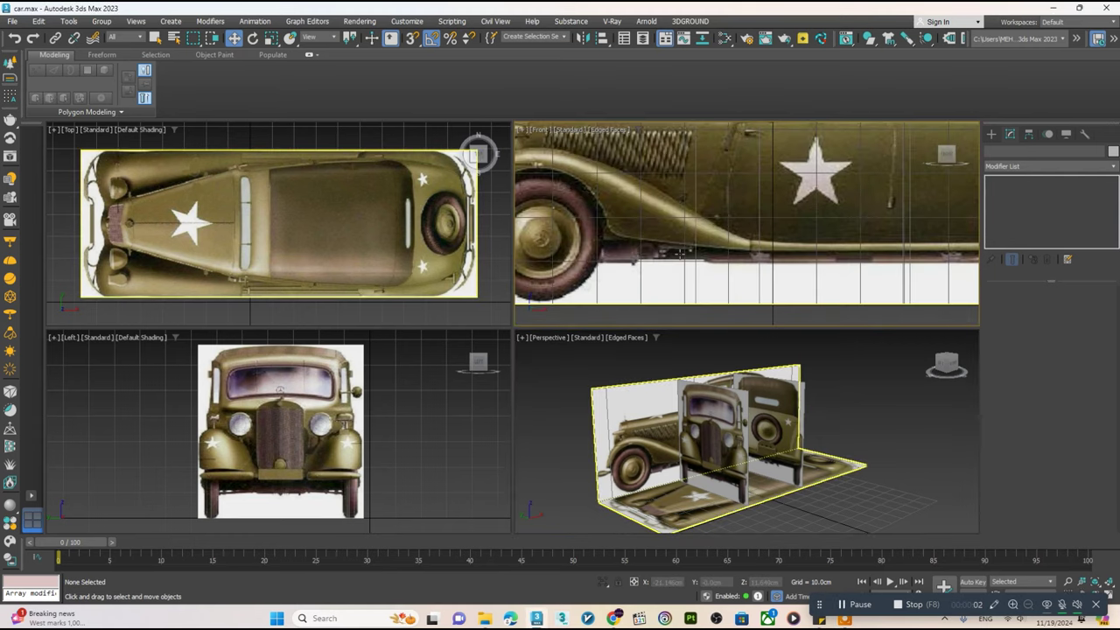
pyautogui.scroll(-2, 682, 277)
pyautogui.scroll(1, 664, 271)
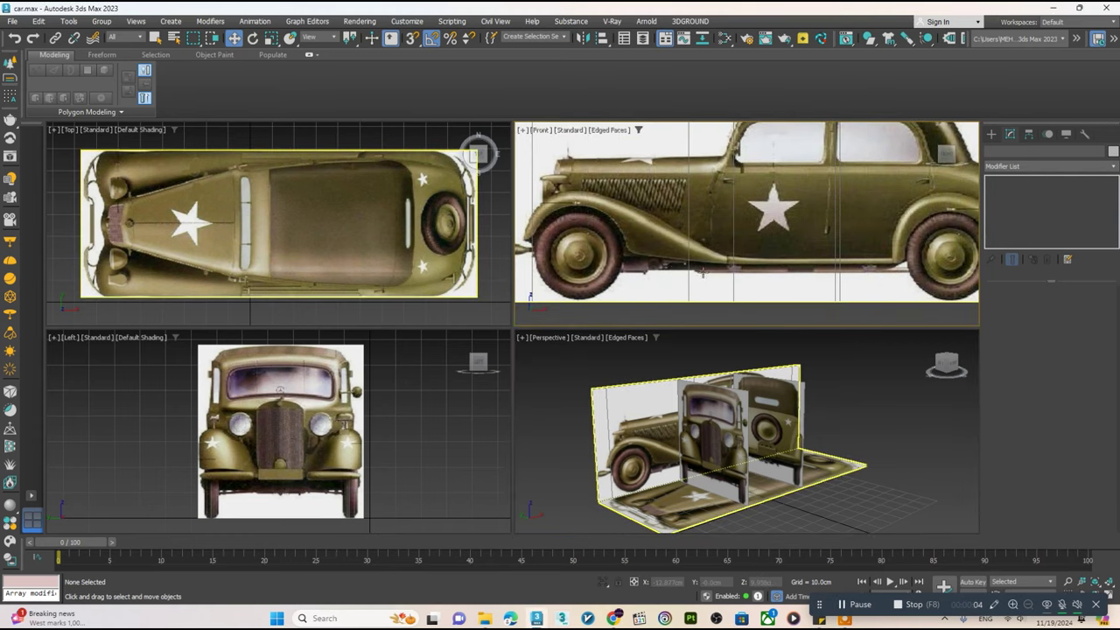
pyautogui.hotkey('alt', 'w')
pyautogui.click(990, 135)
pyautogui.click(1080, 269)
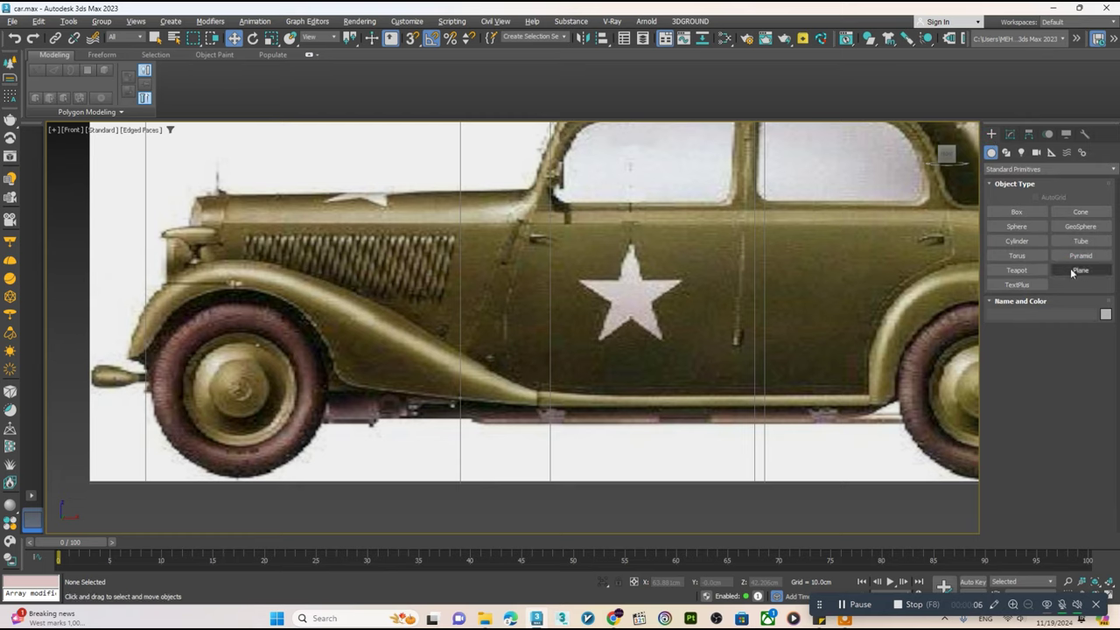
pyautogui.scroll(4, 437, 402)
pyautogui.moveTo(630, 378); pyautogui.dragTo(586, 400)
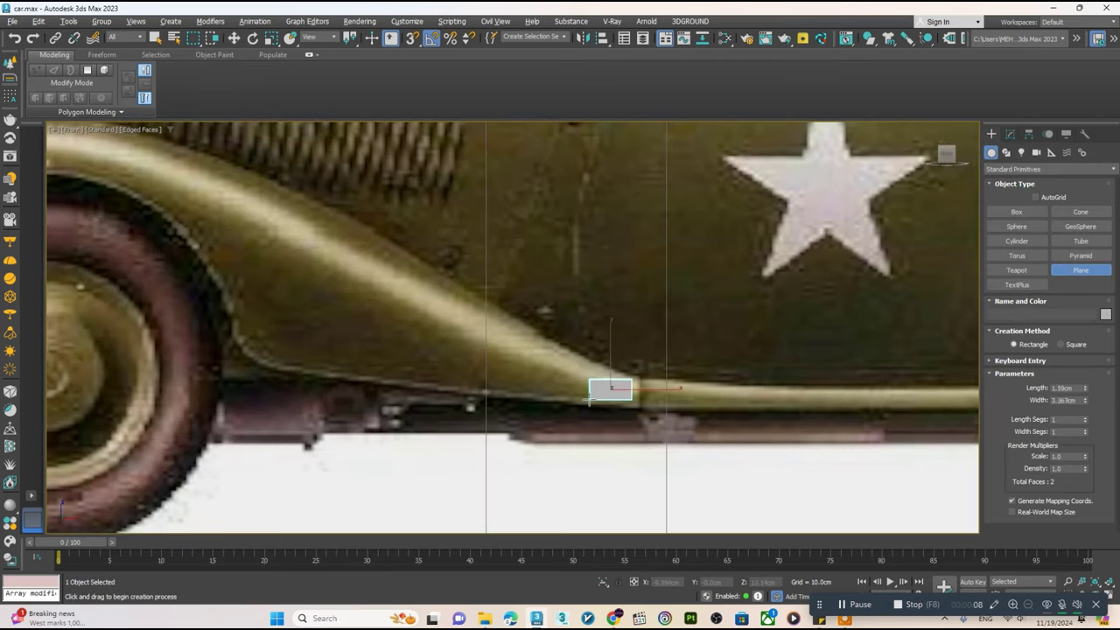
# - Convert the plane to Editable Poly and move it along Y onto the car's side
pyautogui.rightClick(618, 382)
pyautogui.rightClick(617, 382)
pyautogui.click(739, 539)
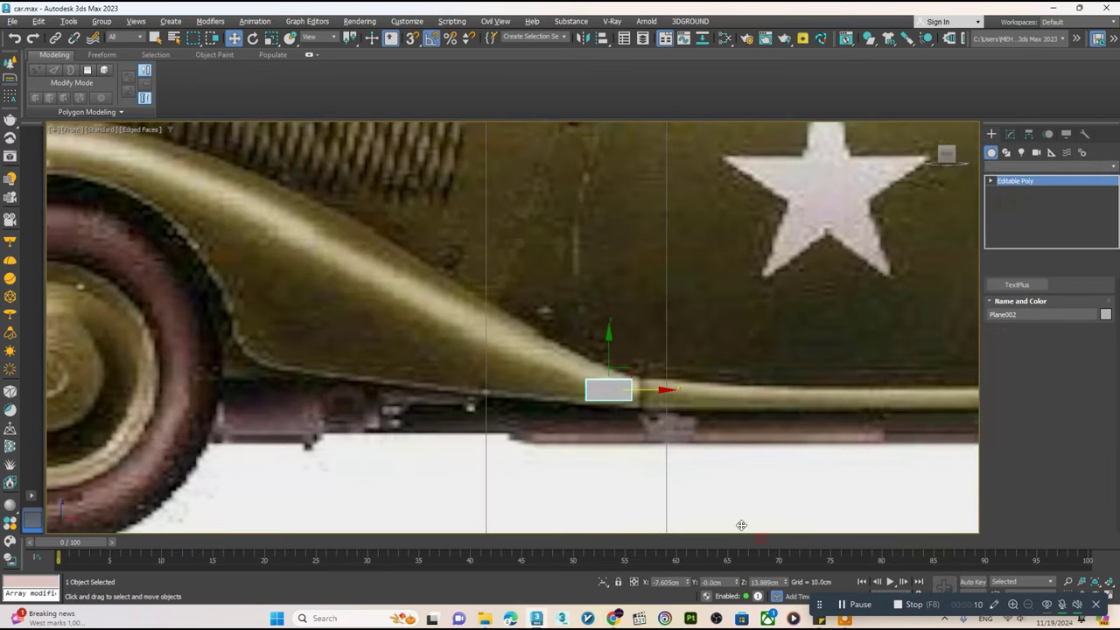
pyautogui.hotkey('alt', 'w')
pyautogui.hotkey('alt', 'w')
pyautogui.scroll(5, 435, 450)
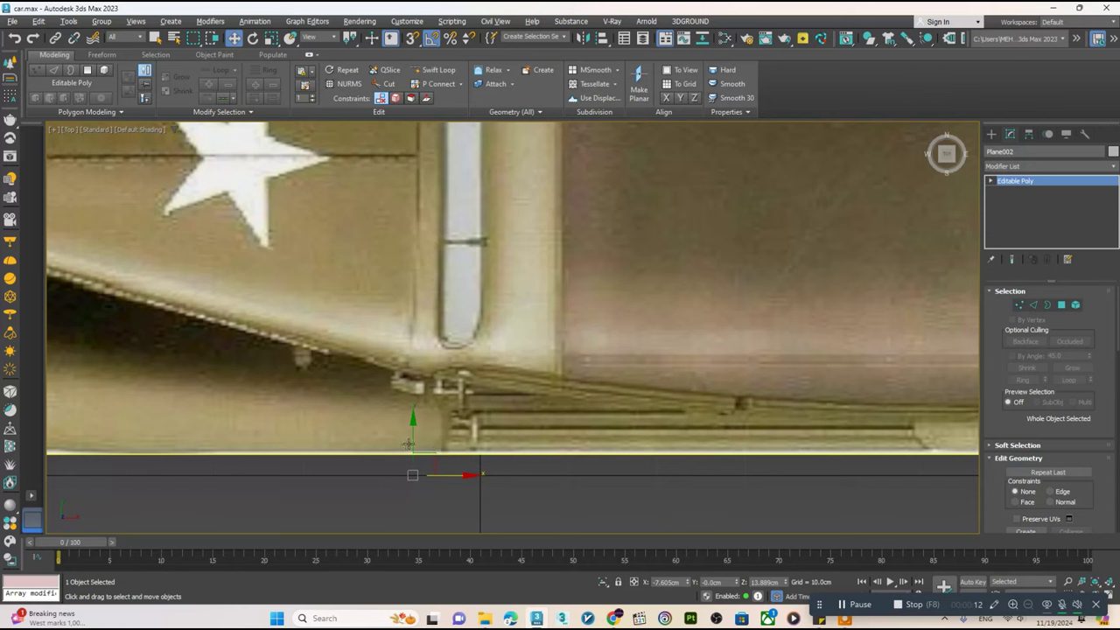
pyautogui.moveTo(407, 443); pyautogui.dragTo(411, 424)
pyautogui.hotkey('alt', 'w')
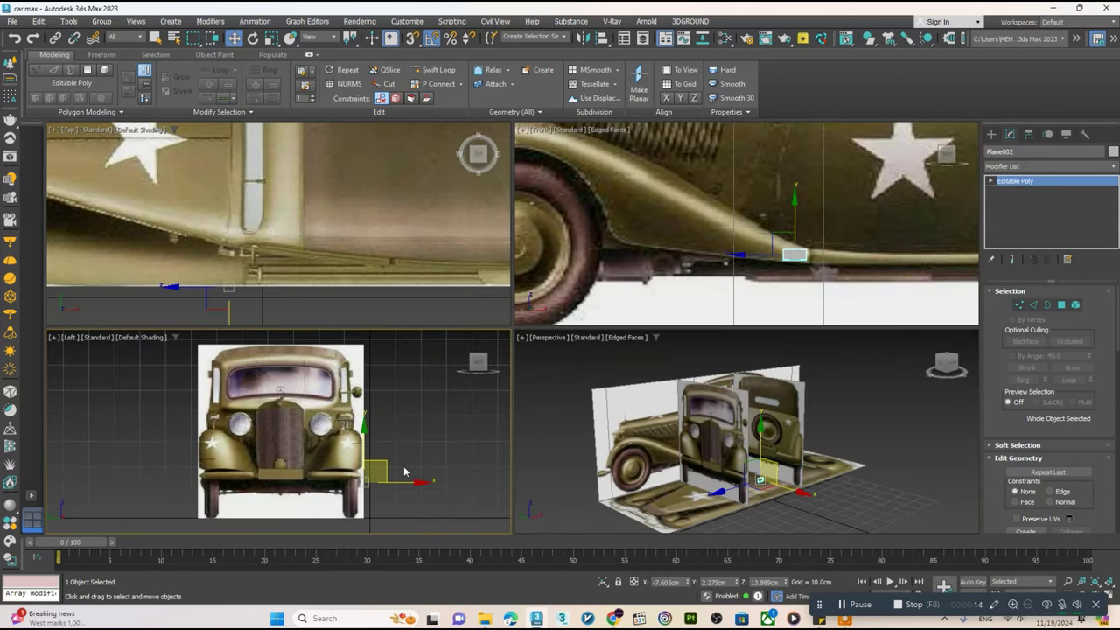
pyautogui.hotkey('alt', 'w')
pyautogui.hotkey('alt', 'w')
pyautogui.hotkey('alt', 'w')
pyautogui.scroll(3, 599, 383)
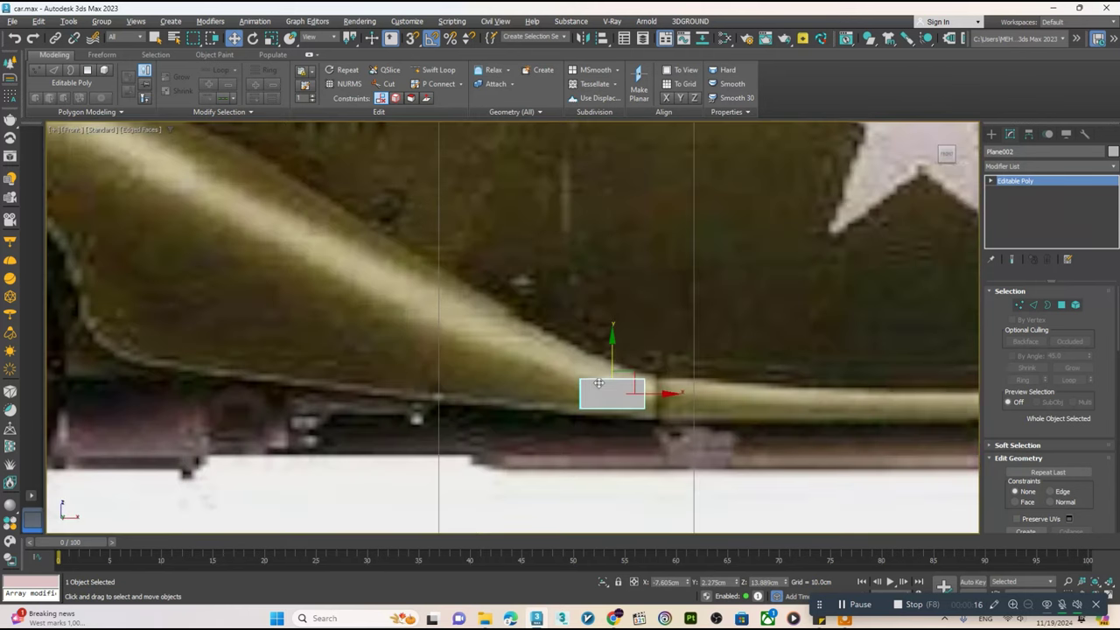
# - Align the plane's left corner vertices with the fender's lower edge
pyautogui.press('2')
pyautogui.click(600, 380)
pyautogui.scroll(-3, 594, 376)
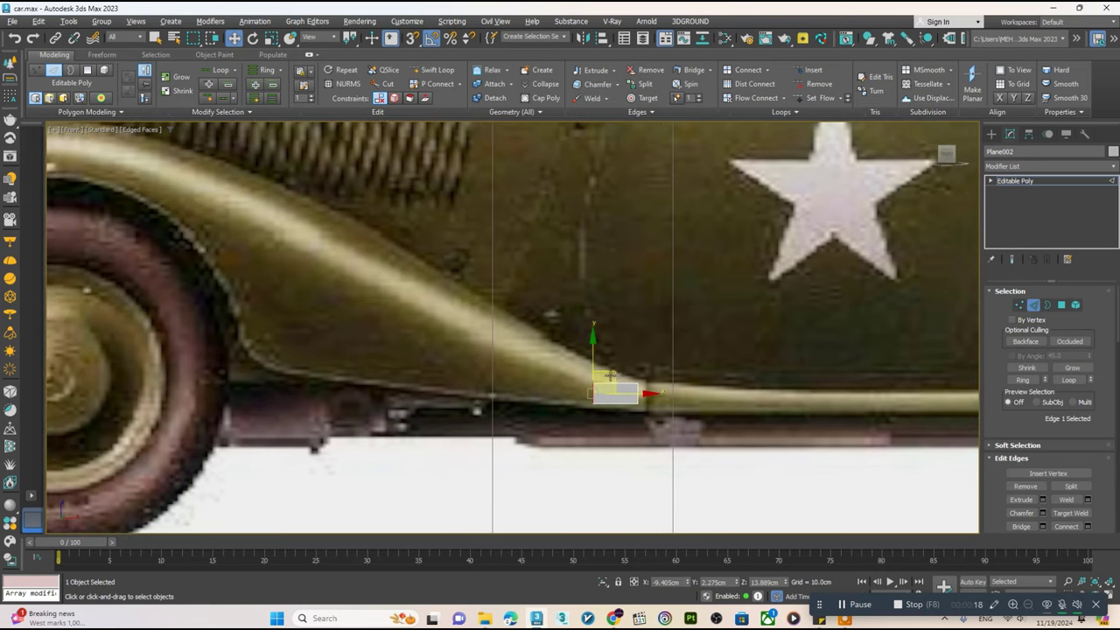
pyautogui.press('1')
pyautogui.click(559, 383)
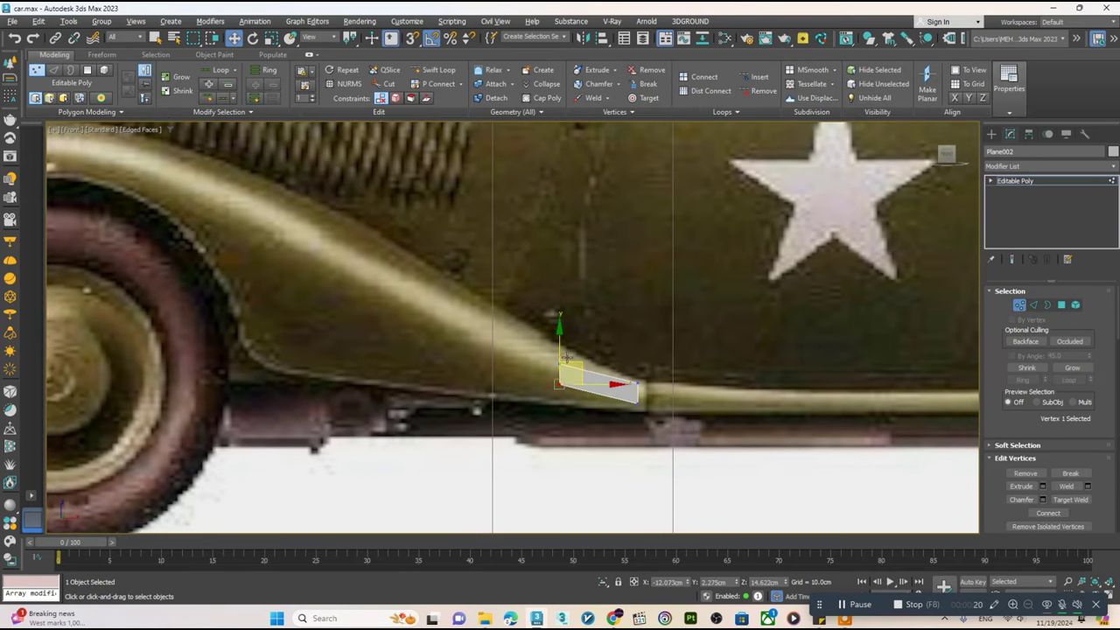
pyautogui.moveTo(561, 365)
pyautogui.mouseDown()
pyautogui.moveTo(561, 381)
pyautogui.moveTo(376, 365)
pyautogui.mouseUp()
pyautogui.press('2')
pyautogui.scroll(-2, 618, 401)
pyautogui.press('1')
pyautogui.scroll(3, 416, 350)
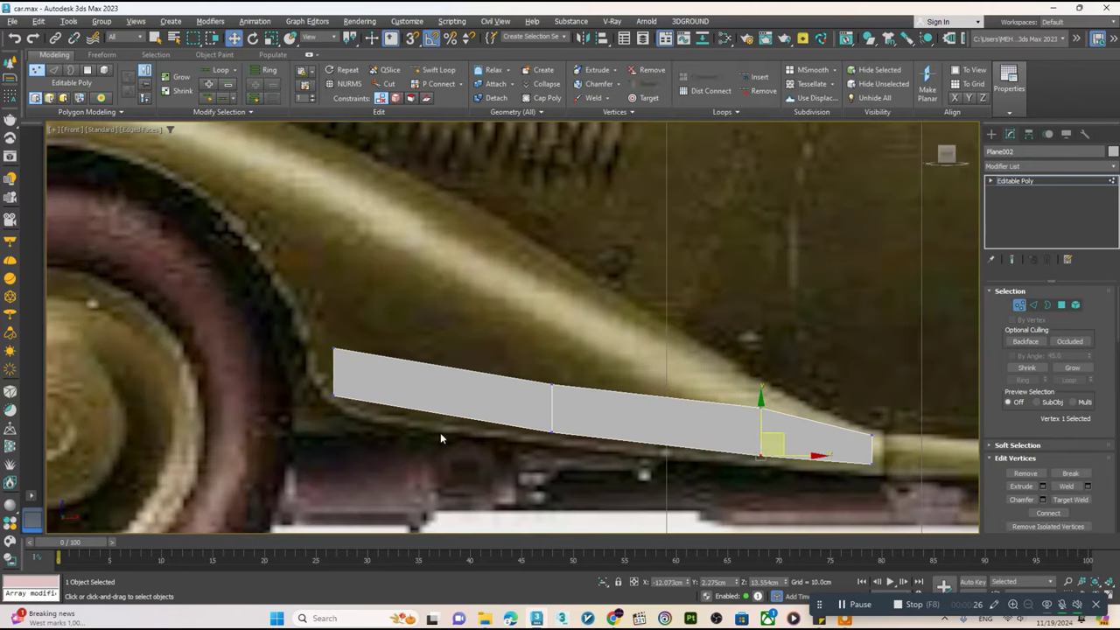
pyautogui.click(335, 398)
pyautogui.moveTo(334, 398); pyautogui.dragTo(317, 399)
# - Shape the middle and top-left vertices to follow the fender's upper curve toward the arch
pyautogui.click(555, 436)
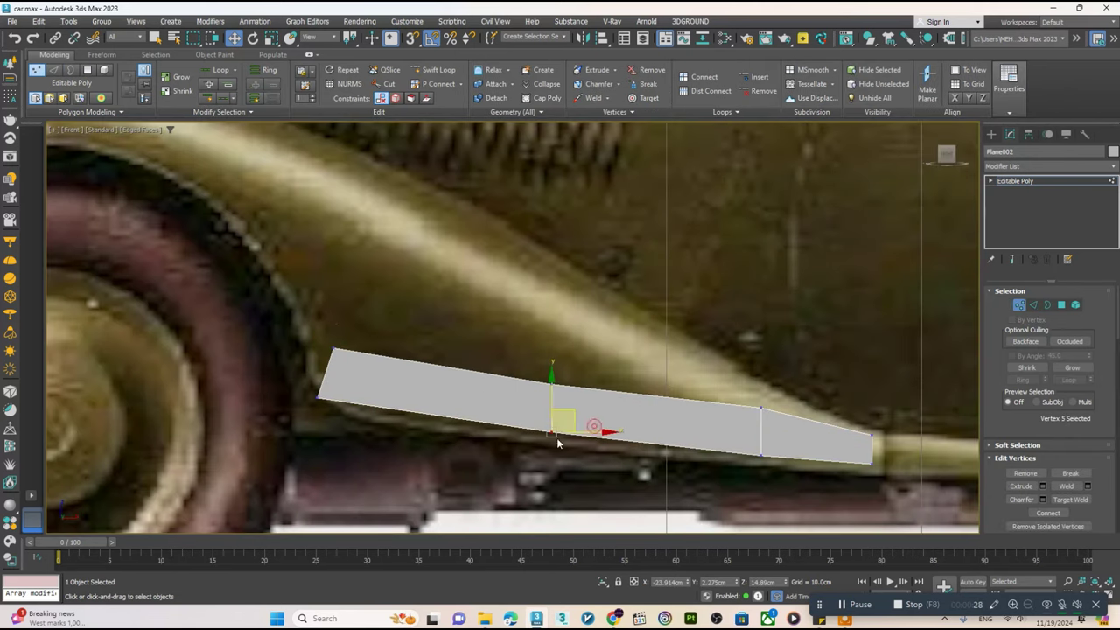
pyautogui.moveTo(553, 408); pyautogui.dragTo(552, 412)
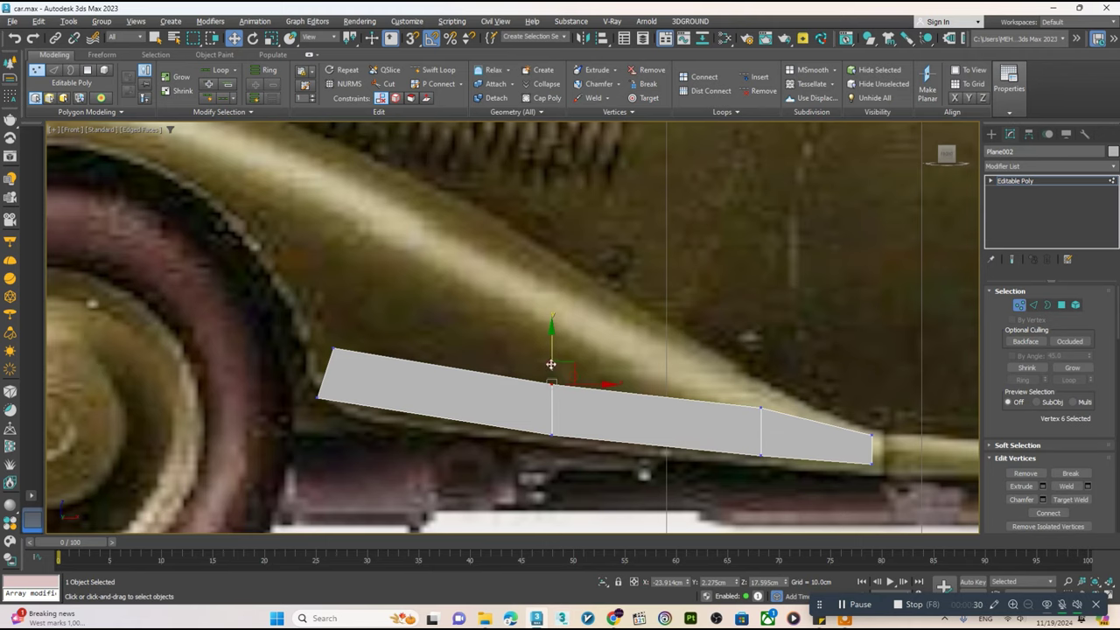
pyautogui.scroll(-3, 439, 423)
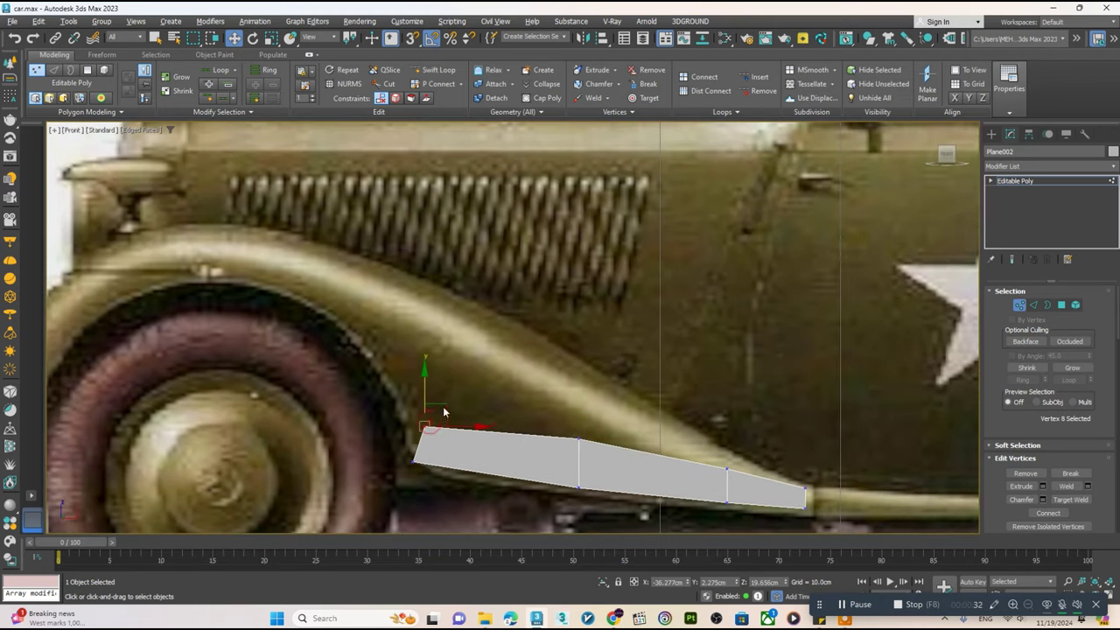
pyautogui.moveTo(443, 412); pyautogui.dragTo(404, 351)
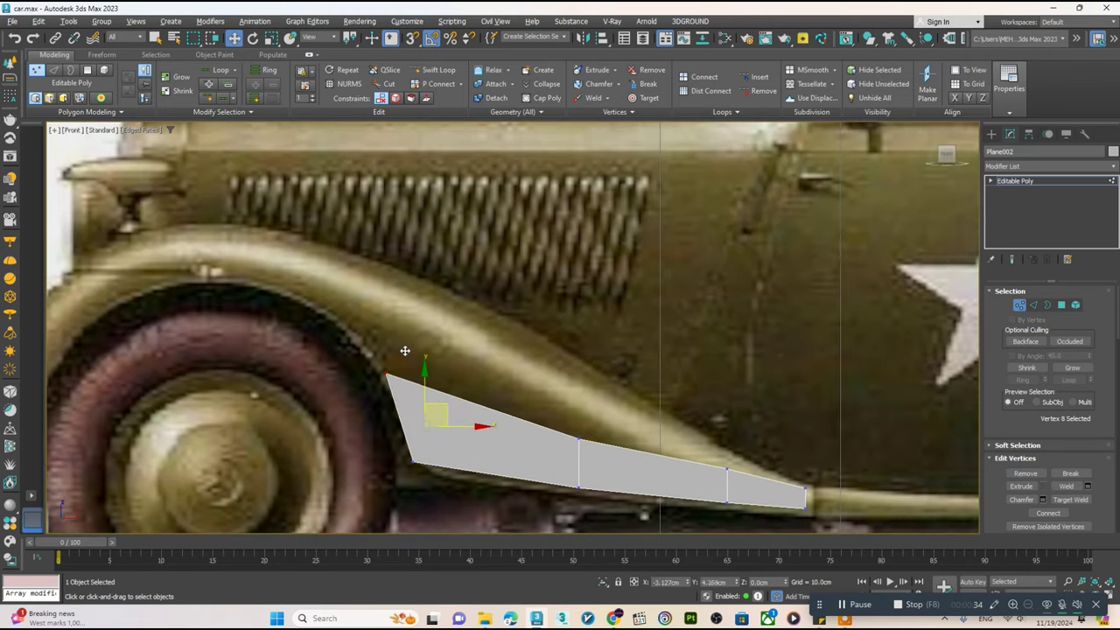
pyautogui.click(583, 445)
pyautogui.moveTo(594, 416); pyautogui.dragTo(595, 388)
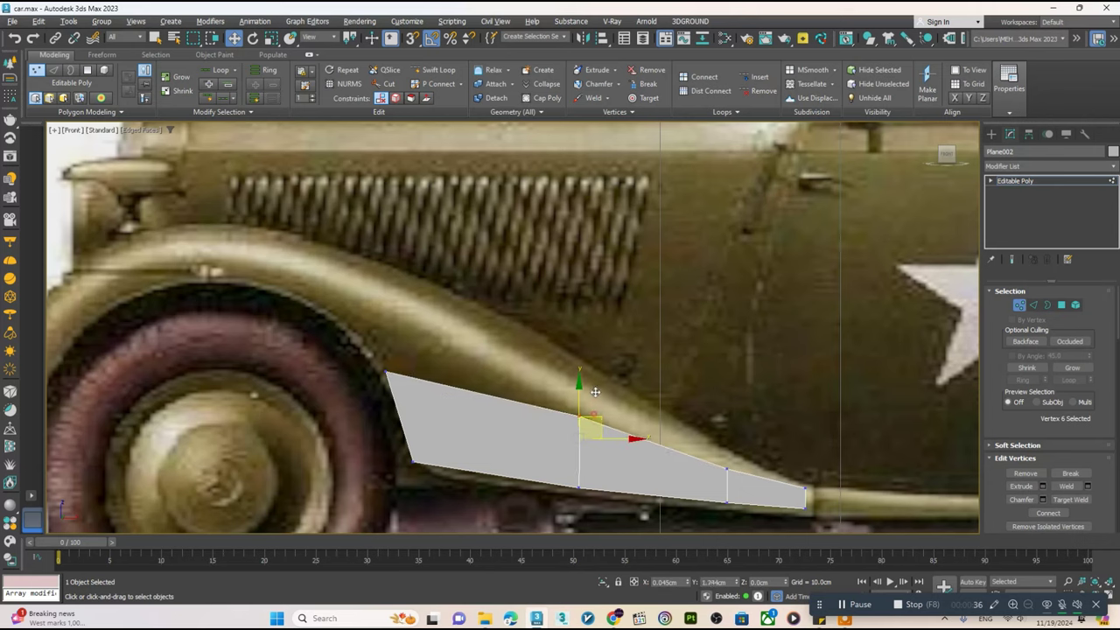
pyautogui.moveTo(384, 370); pyautogui.dragTo(391, 371, button='middle')
pyautogui.click(392, 371)
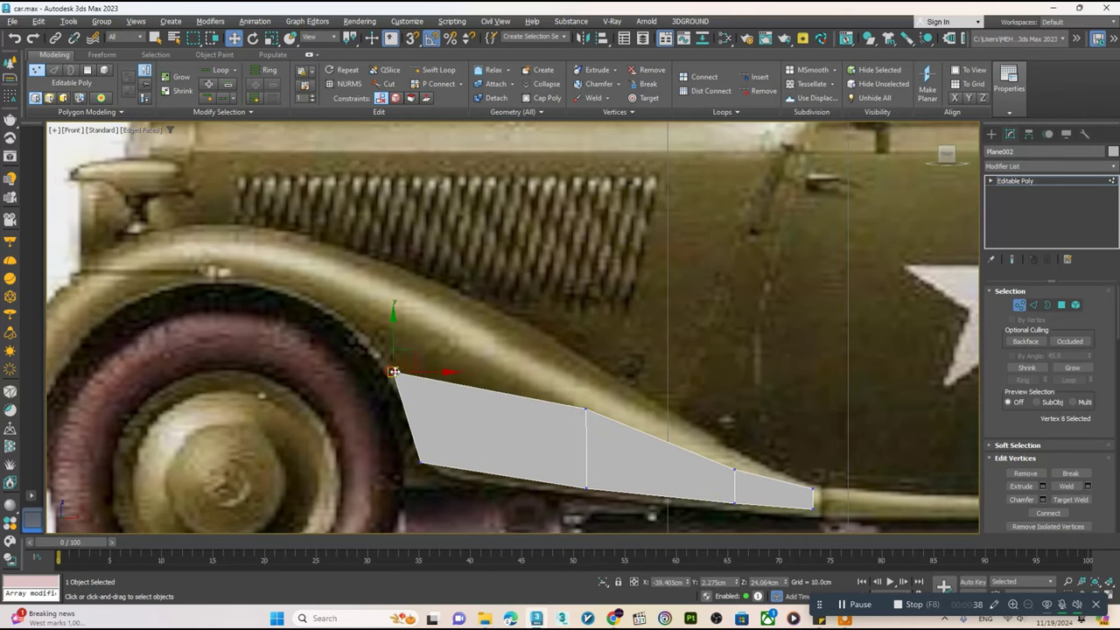
pyautogui.moveTo(413, 349); pyautogui.dragTo(491, 329)
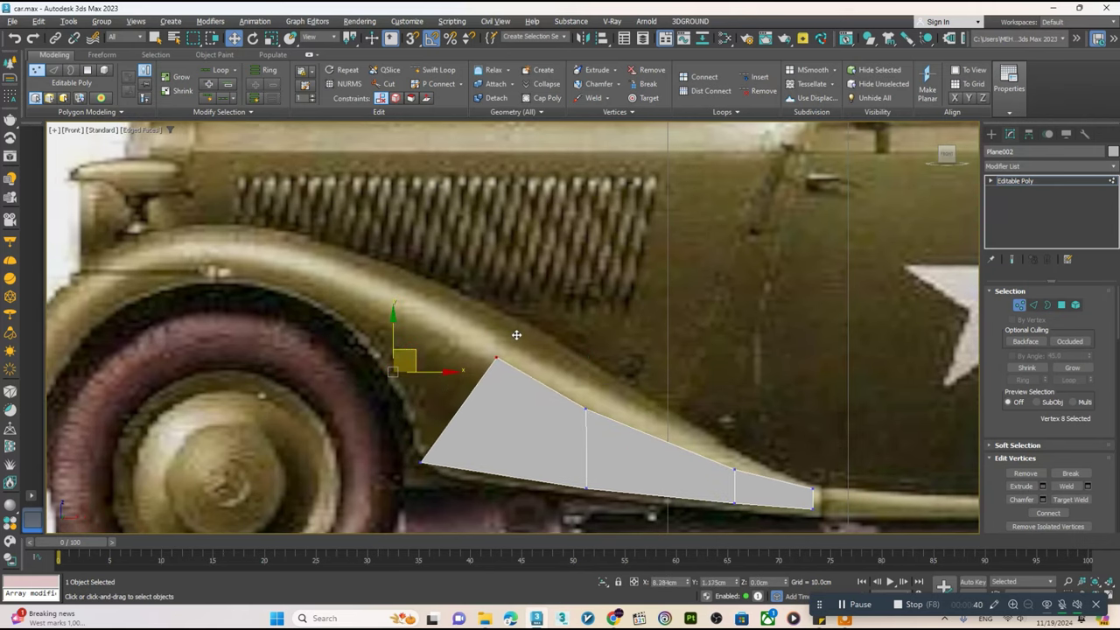
# - Extrude two more polygons from the left edge up the wheel arch and fit their vertices
pyautogui.press('2')
pyautogui.moveTo(477, 388)
pyautogui.keyDown('shift'); pyautogui.mouseDown()
pyautogui.moveTo(443, 306)
pyautogui.moveTo(447, 282)
pyautogui.moveTo(412, 247)
pyautogui.mouseUp(); pyautogui.keyUp('shift')
pyautogui.press('1')
pyautogui.click(462, 278)
pyautogui.moveTo(412, 247); pyautogui.dragTo(495, 280, button='middle')
pyautogui.press('2')
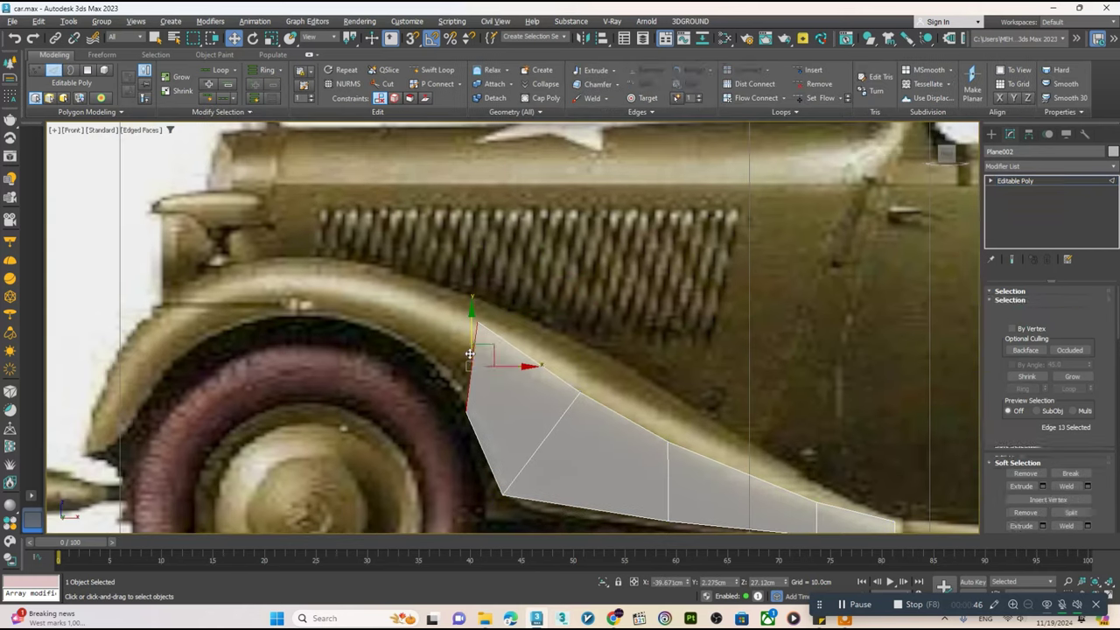
pyautogui.keyDown('shift'); pyautogui.moveTo(472, 337); pyautogui.dragTo(421, 270); pyautogui.keyUp('shift')
pyautogui.press('1')
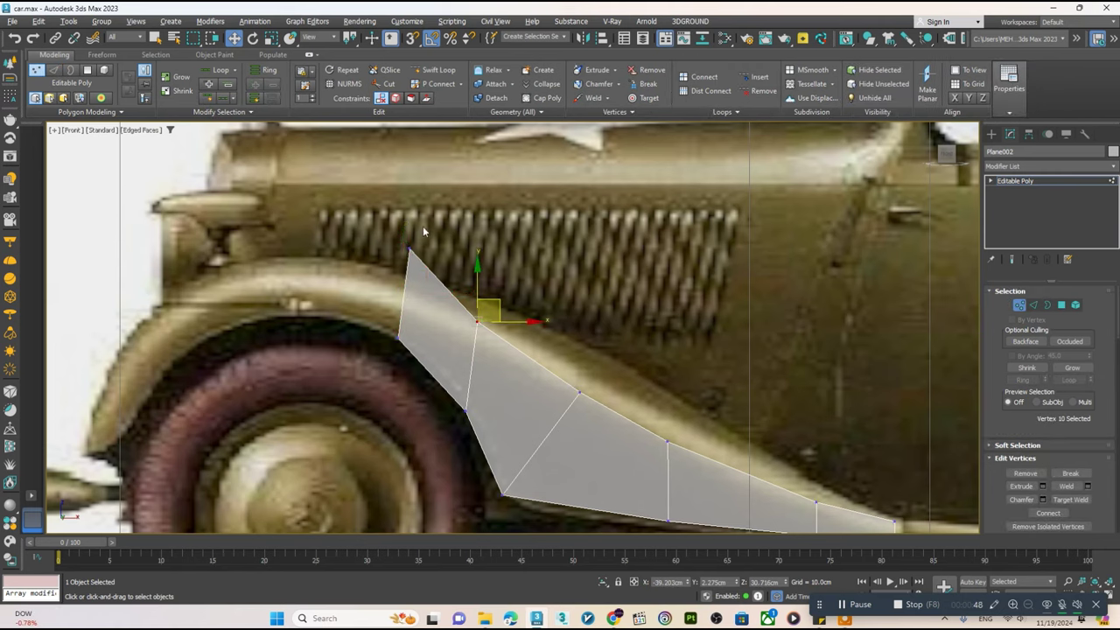
pyautogui.moveTo(472, 311); pyautogui.dragTo(422, 266)
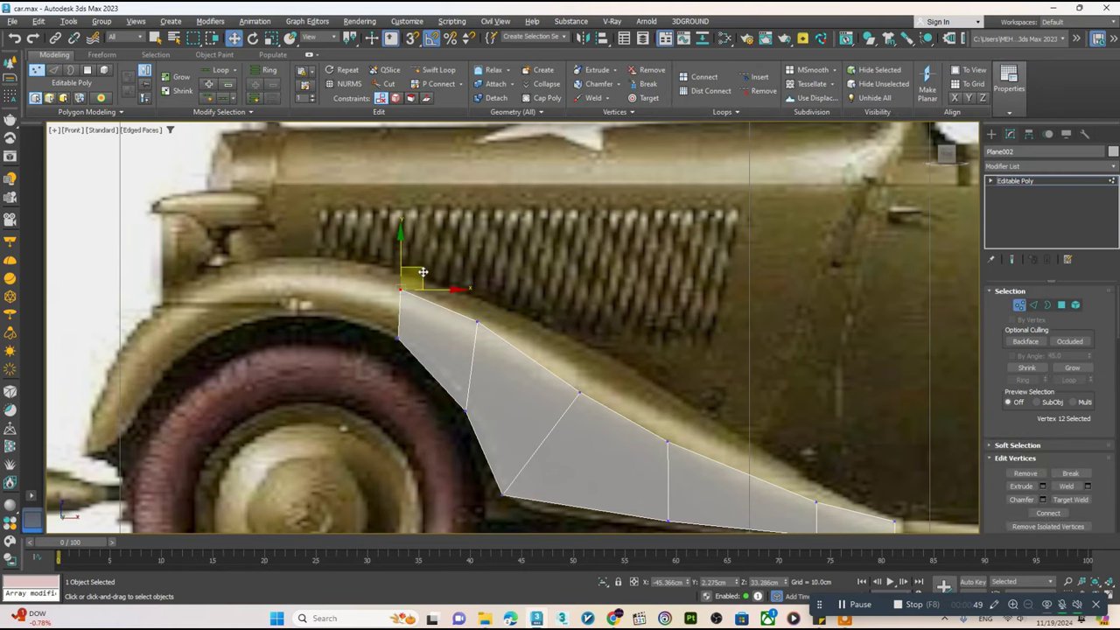
pyautogui.hotkey('alt', 'w')
pyautogui.scroll(2, 427, 258)
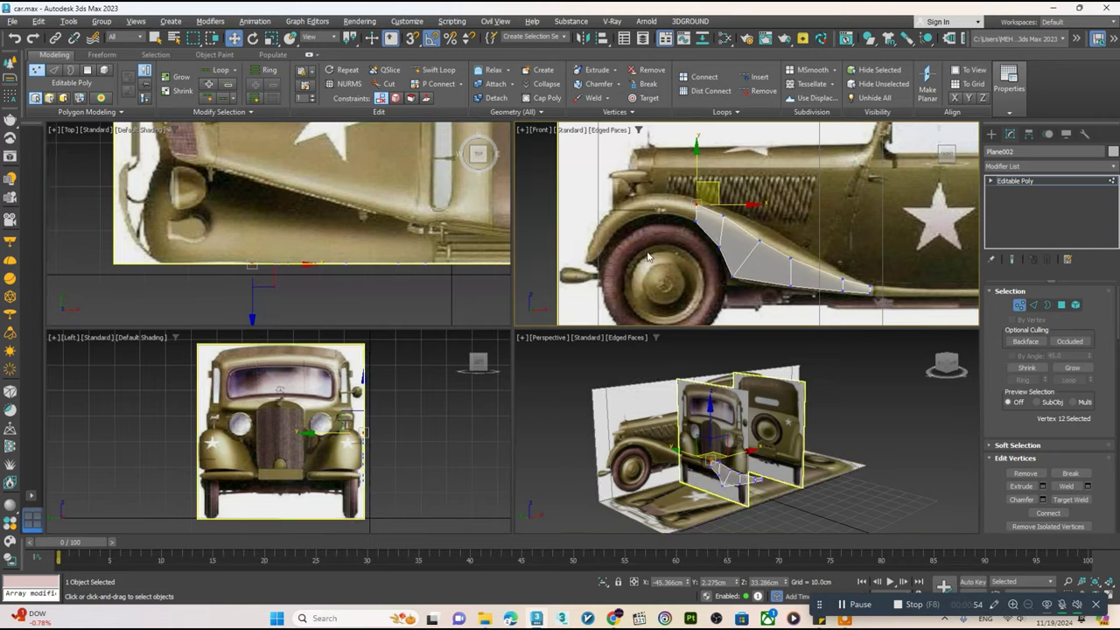
# - Extrude another polygon over the wheel arch and move its vertex onto the arch line
pyautogui.hotkey('alt', 'w')
pyautogui.moveTo(406, 307); pyautogui.dragTo(467, 307, button='middle')
pyautogui.press('2')
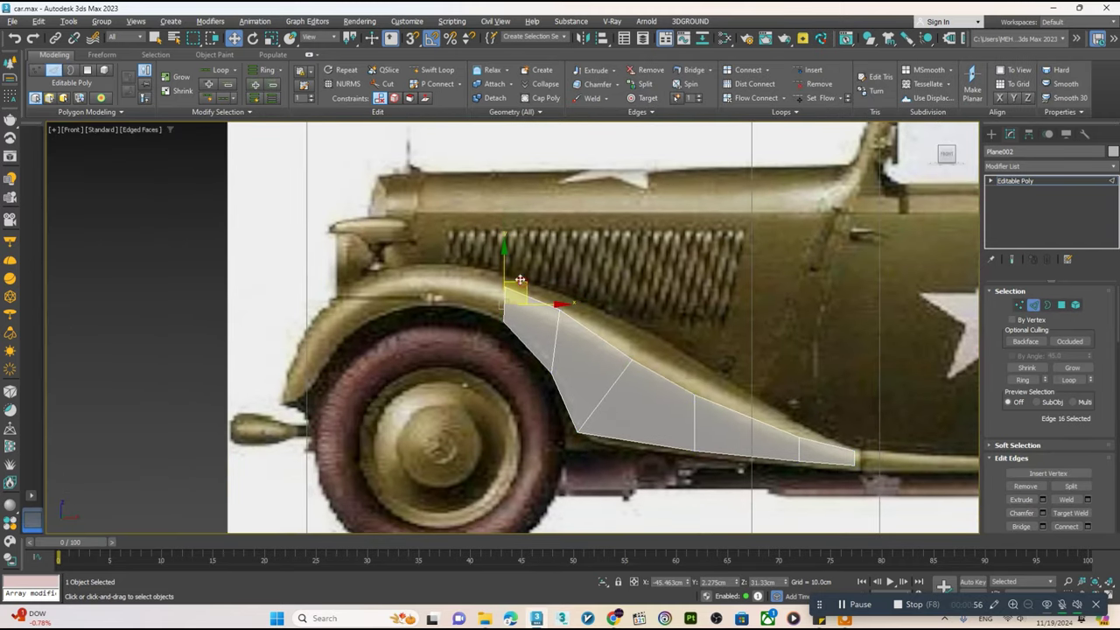
pyautogui.keyDown('shift'); pyautogui.moveTo(520, 279); pyautogui.dragTo(443, 271); pyautogui.keyUp('shift')
pyautogui.press('1')
pyautogui.scroll(3, 442, 287)
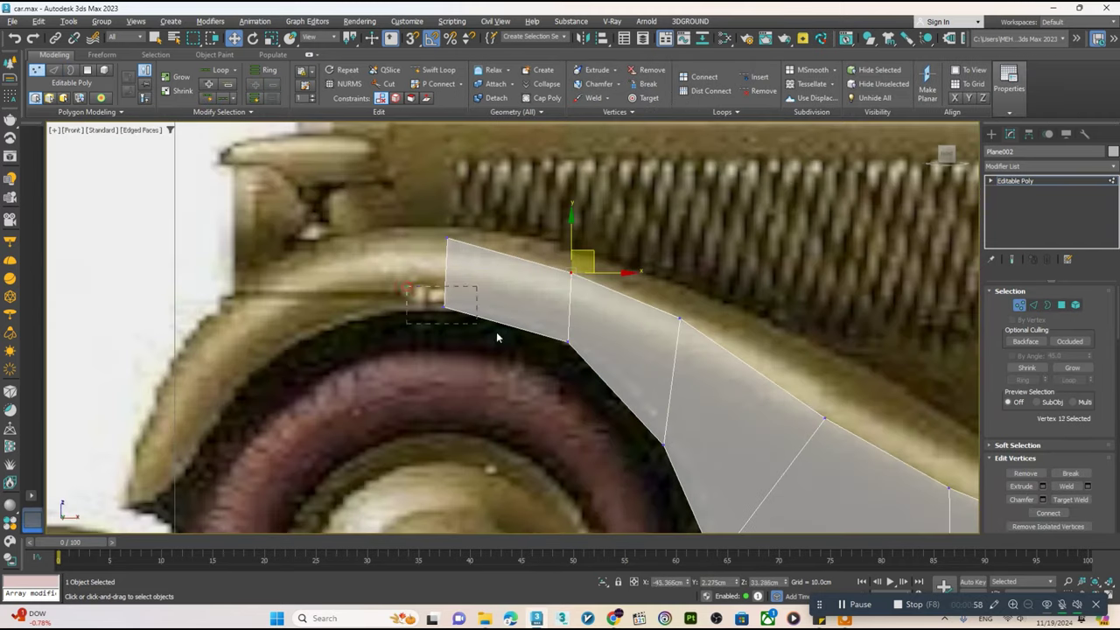
pyautogui.moveTo(496, 337)
pyautogui.mouseDown()
pyautogui.moveTo(477, 324)
pyautogui.moveTo(503, 308)
pyautogui.mouseUp()
# - Extrude a further polygon from the left border edge around the arch
pyautogui.press('2')
pyautogui.click(470, 259)
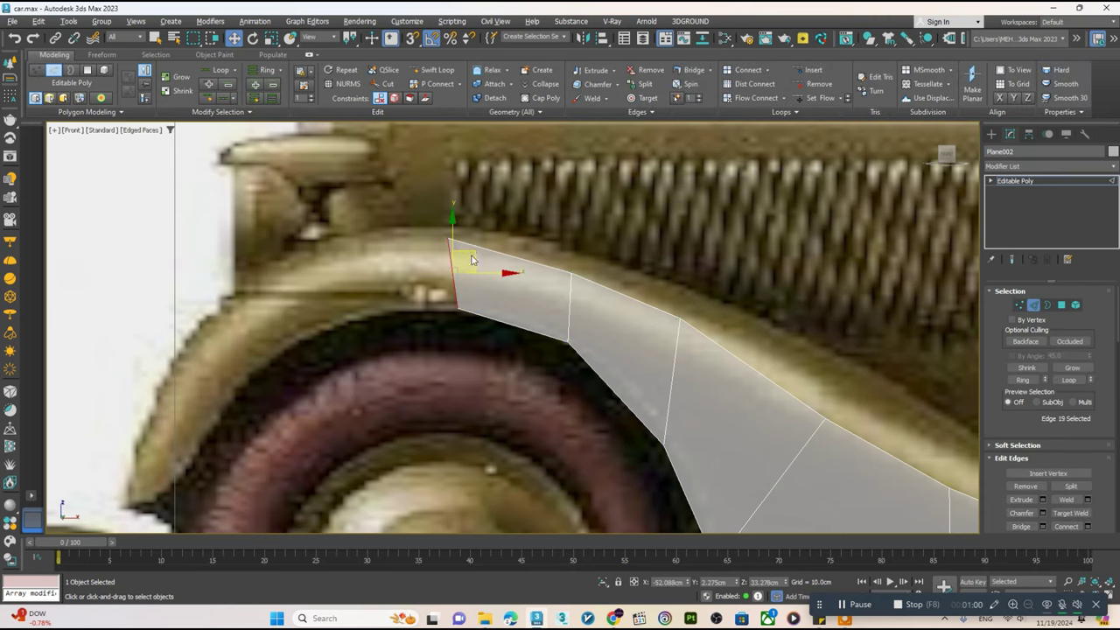
pyautogui.keyDown('shift'); pyautogui.moveTo(471, 259); pyautogui.dragTo(308, 254); pyautogui.keyUp('shift')
pyautogui.press('1')
pyautogui.click(325, 251)
pyautogui.moveTo(309, 261); pyautogui.dragTo(388, 224, button='middle')
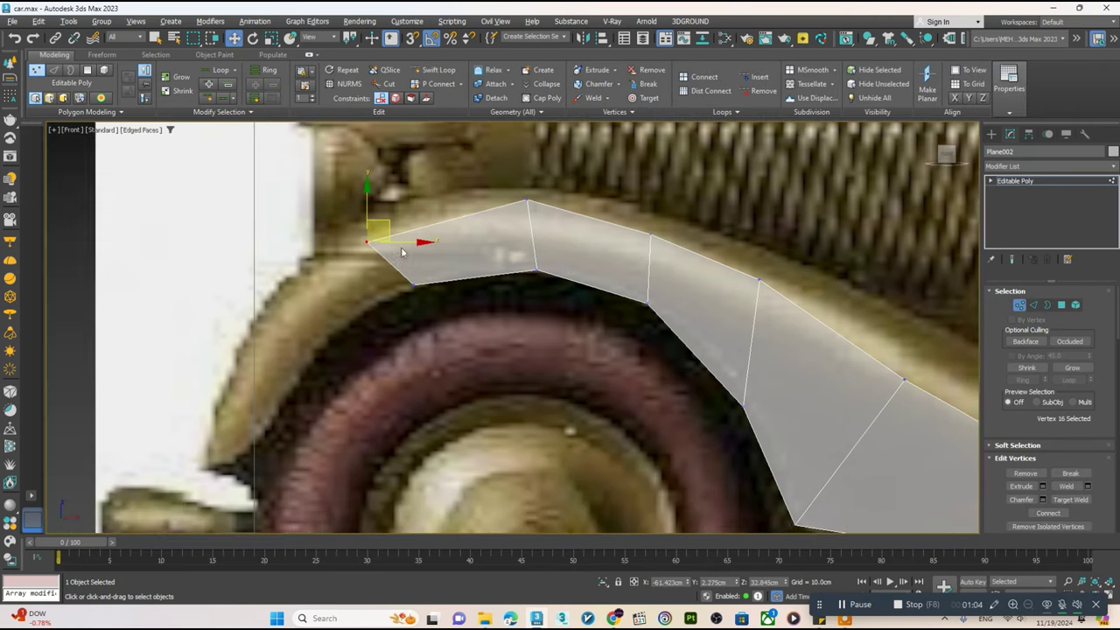
# - Extrude a polygon down the arch's front to the fender tip, then toggle Swift Loop off
pyautogui.press('2')
pyautogui.moveTo(405, 244)
pyautogui.keyDown('shift'); pyautogui.mouseDown()
pyautogui.moveTo(313, 306)
pyautogui.moveTo(321, 321)
pyautogui.moveTo(233, 436)
pyautogui.mouseUp(); pyautogui.keyUp('shift')
pyautogui.press('1')
pyautogui.click(280, 299)
pyautogui.press('2')
pyautogui.press('1')
pyautogui.click(212, 425)
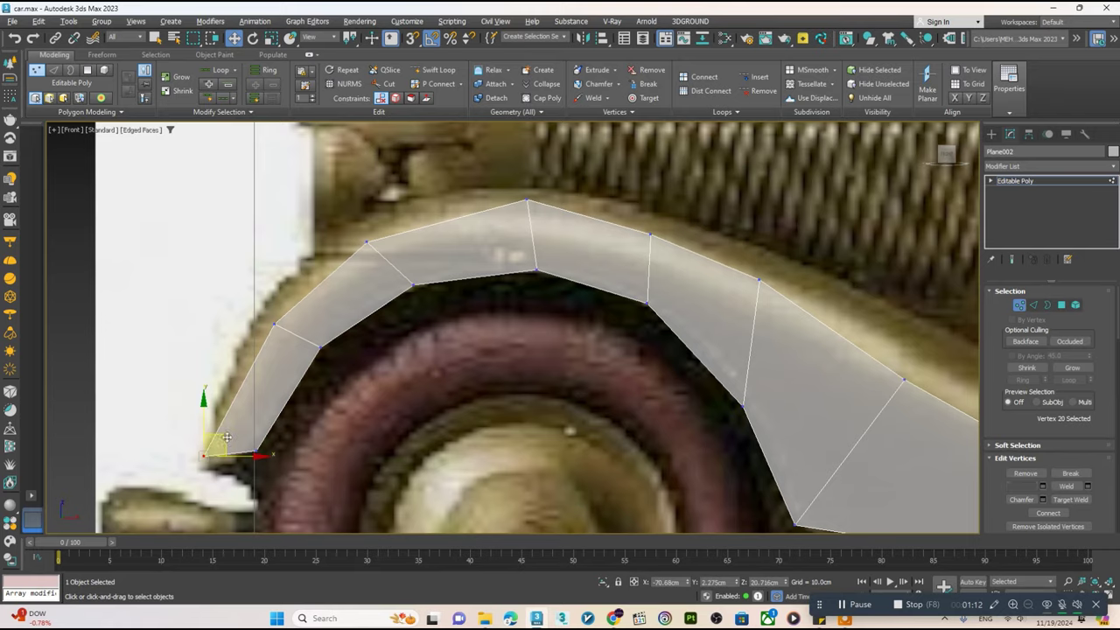
pyautogui.scroll(-2, 219, 420)
pyautogui.scroll(-1, 389, 366)
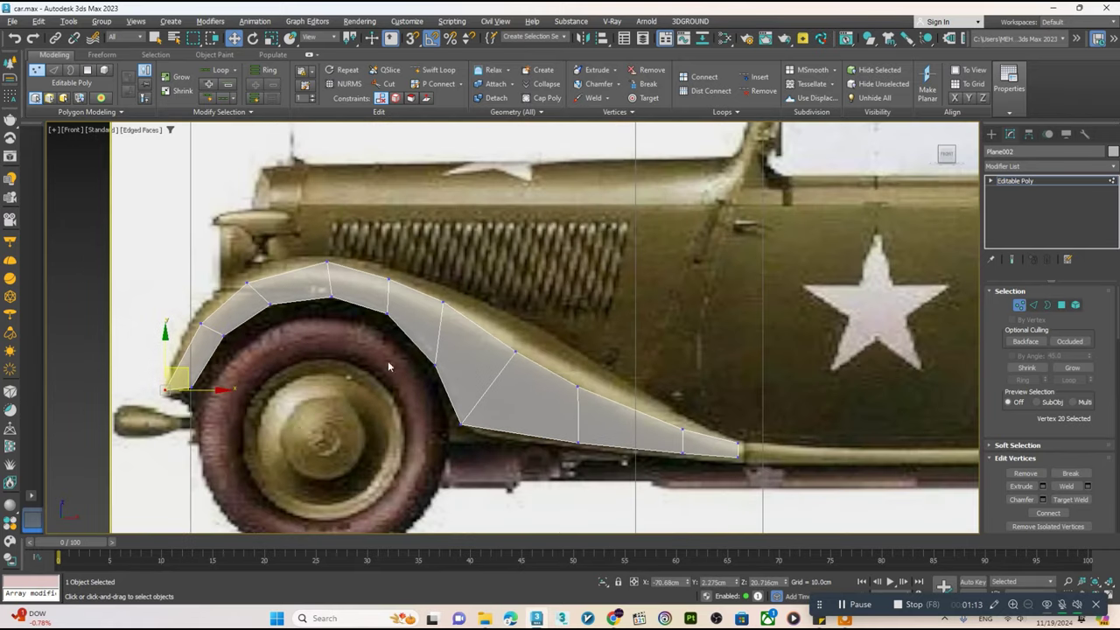
pyautogui.click(435, 70)
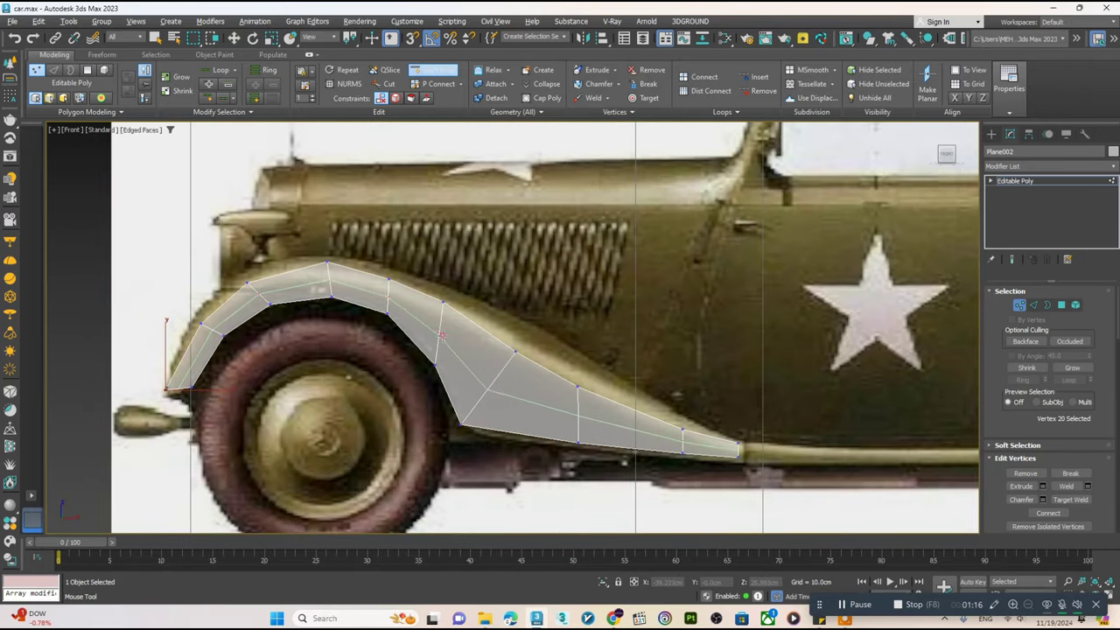
pyautogui.rightClick(441, 333)
# - Select the fender's outer border loop and extrude new polygon rows from it in Top view
pyautogui.press('2')
pyautogui.doubleClick(291, 269)
pyautogui.press('t')
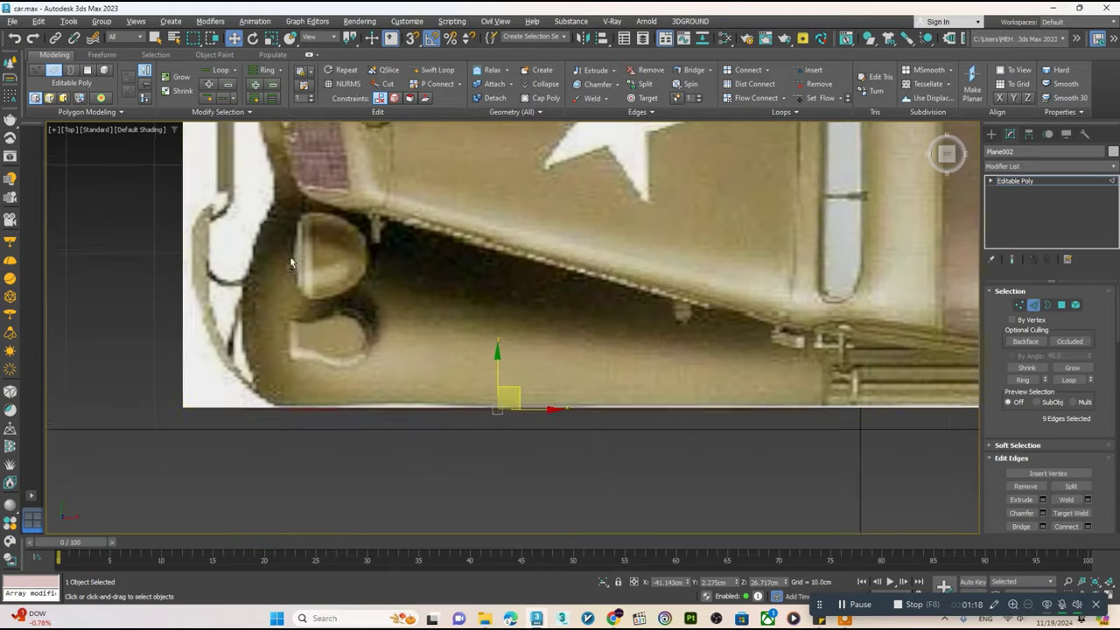
pyautogui.keyDown('shift'); pyautogui.moveTo(497, 373); pyautogui.dragTo(497, 351); pyautogui.keyUp('shift')
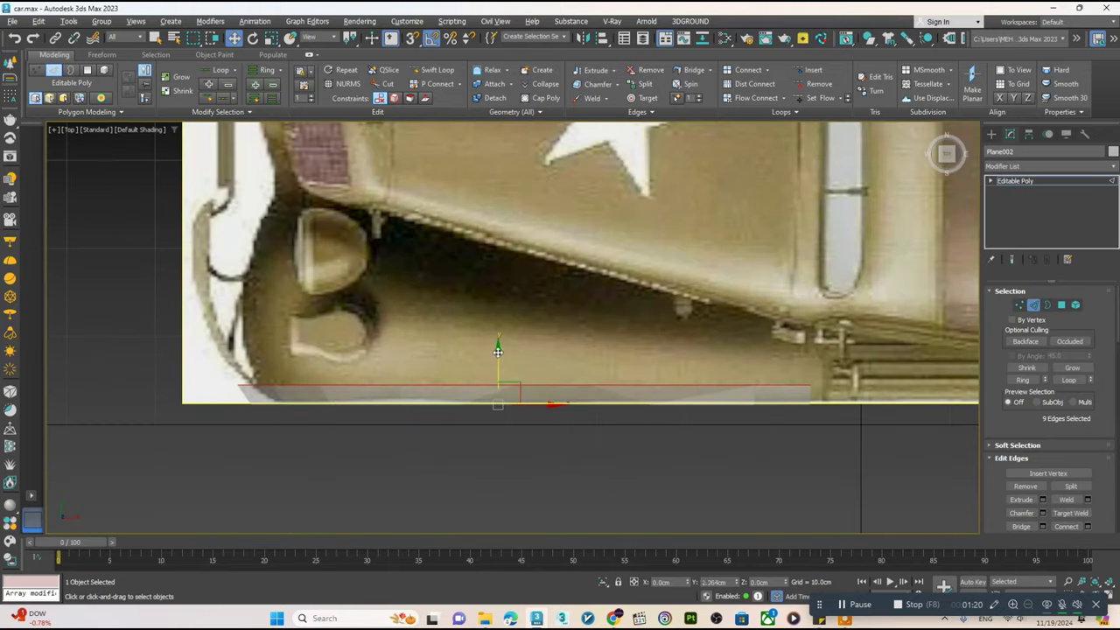
pyautogui.moveTo(498, 350); pyautogui.dragTo(491, 359, button='middle')
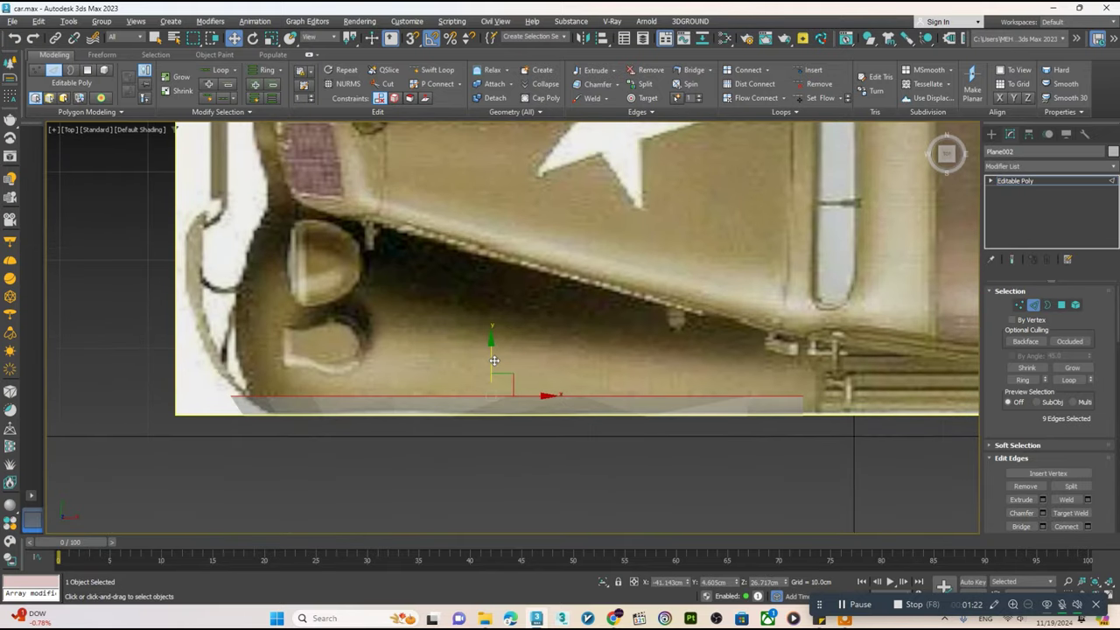
pyautogui.press('F4')
pyautogui.keyDown('shift'); pyautogui.moveTo(494, 361); pyautogui.dragTo(502, 305); pyautogui.keyUp('shift')
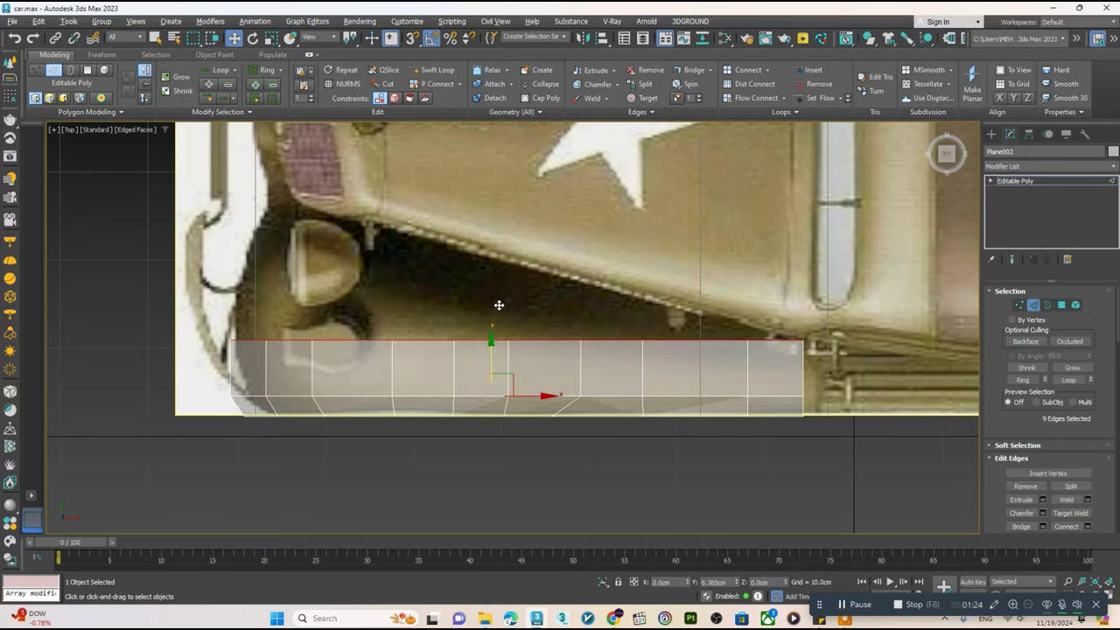
# - Raise the strip's top-edge vertices one by one onto the body outline
pyautogui.press('1')
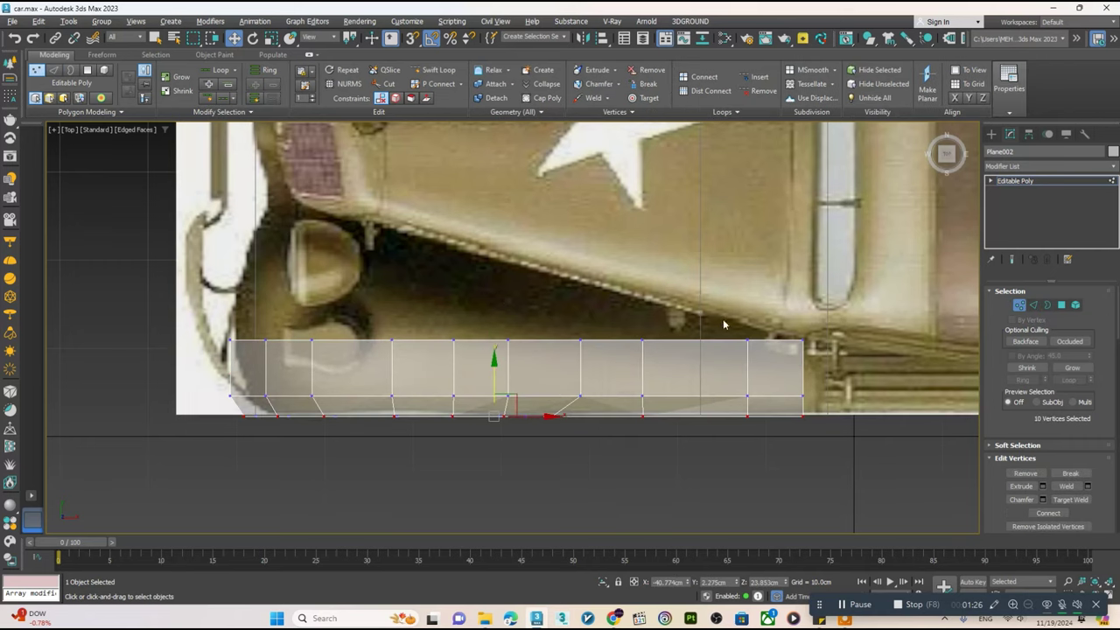
pyautogui.click(747, 340)
pyautogui.moveTo(747, 306)
pyautogui.mouseDown()
pyautogui.moveTo(747, 287)
pyautogui.moveTo(638, 372)
pyautogui.mouseUp()
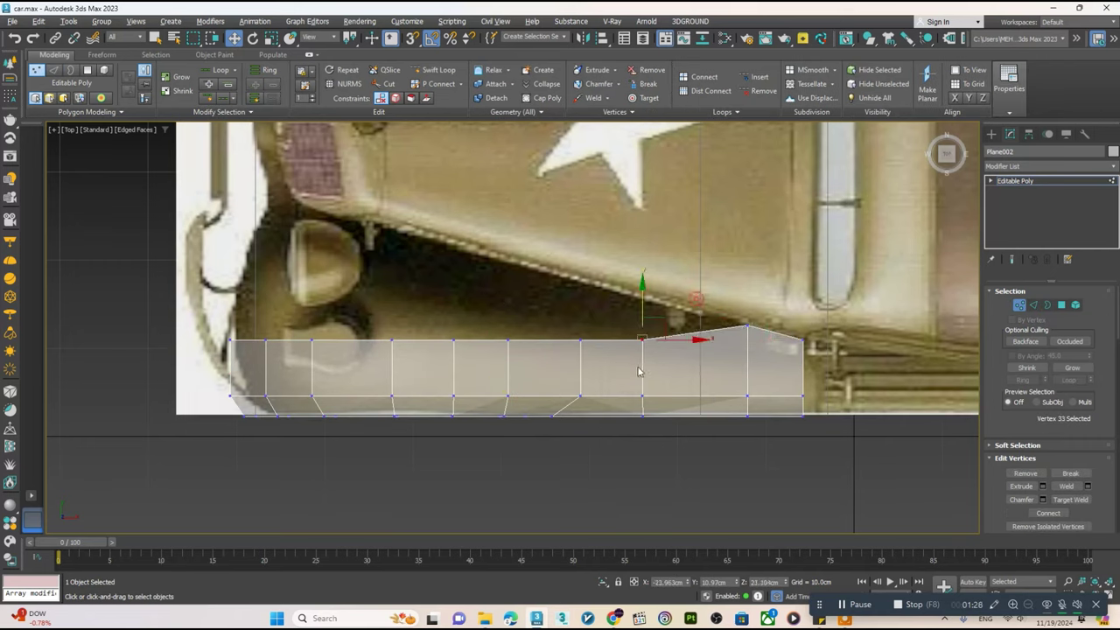
pyautogui.moveTo(641, 307); pyautogui.dragTo(641, 269)
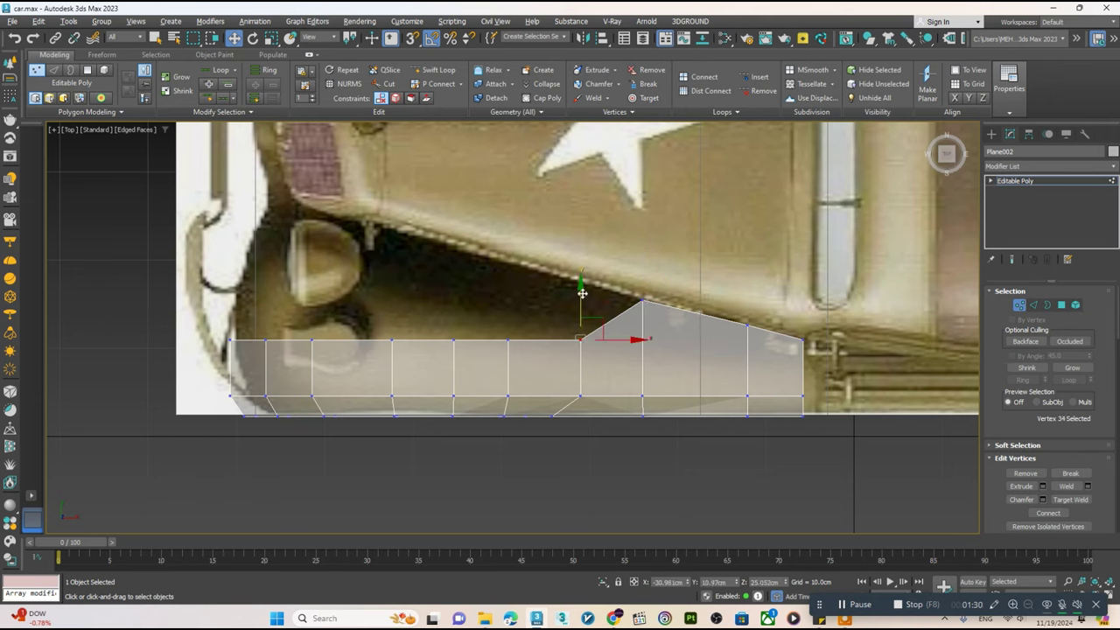
pyautogui.moveTo(582, 293); pyautogui.dragTo(583, 241)
pyautogui.moveTo(525, 326); pyautogui.dragTo(493, 356)
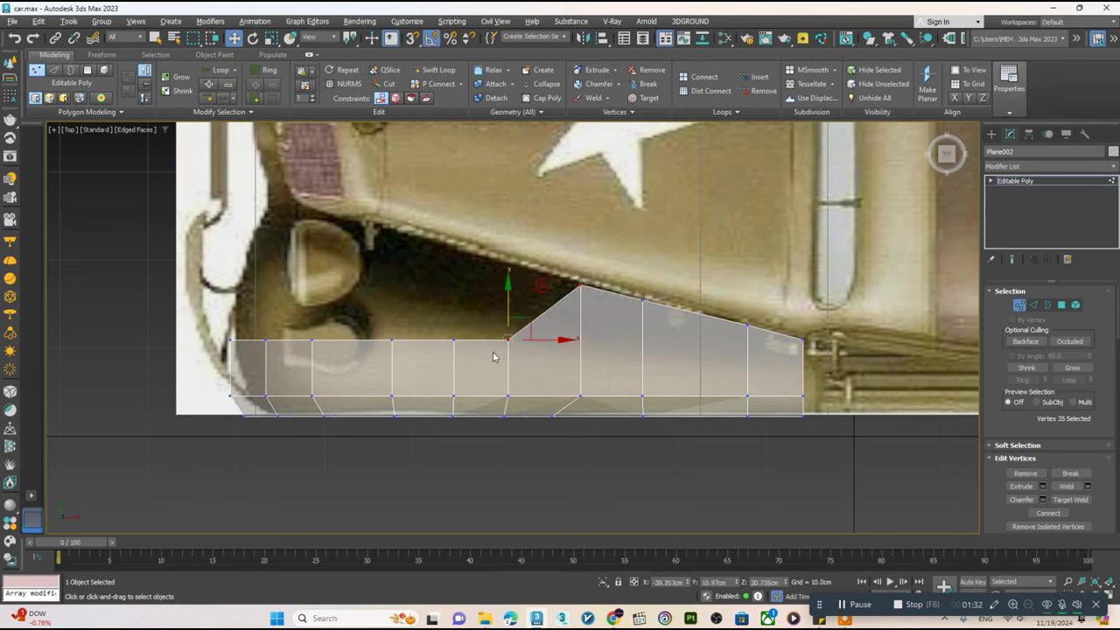
pyautogui.moveTo(508, 296); pyautogui.dragTo(519, 232)
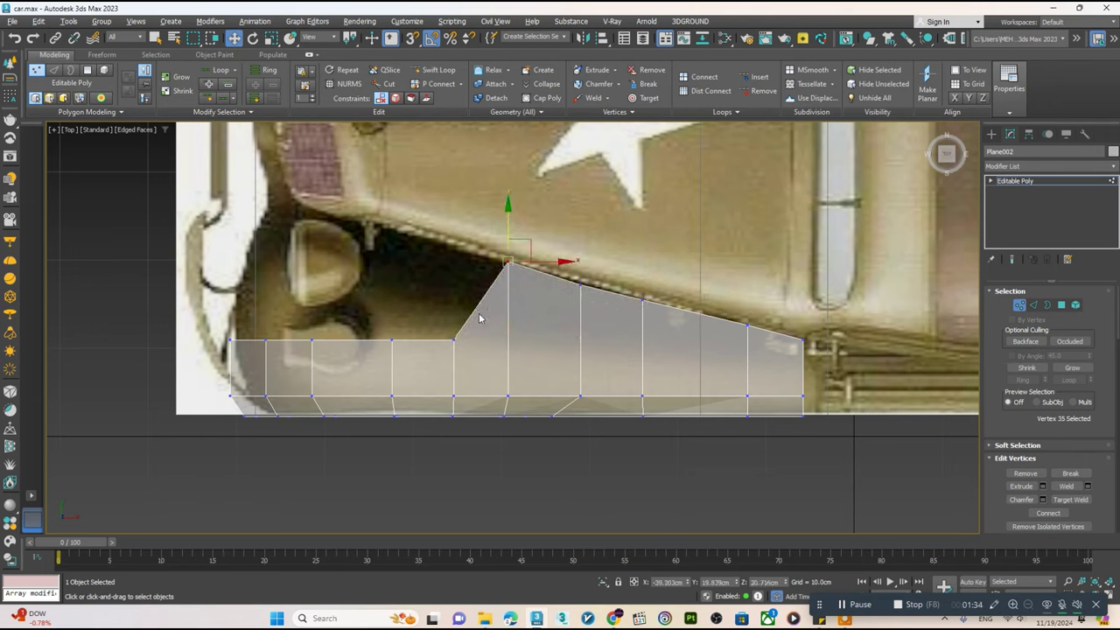
pyautogui.click(453, 339)
pyautogui.moveTo(453, 302); pyautogui.dragTo(459, 220)
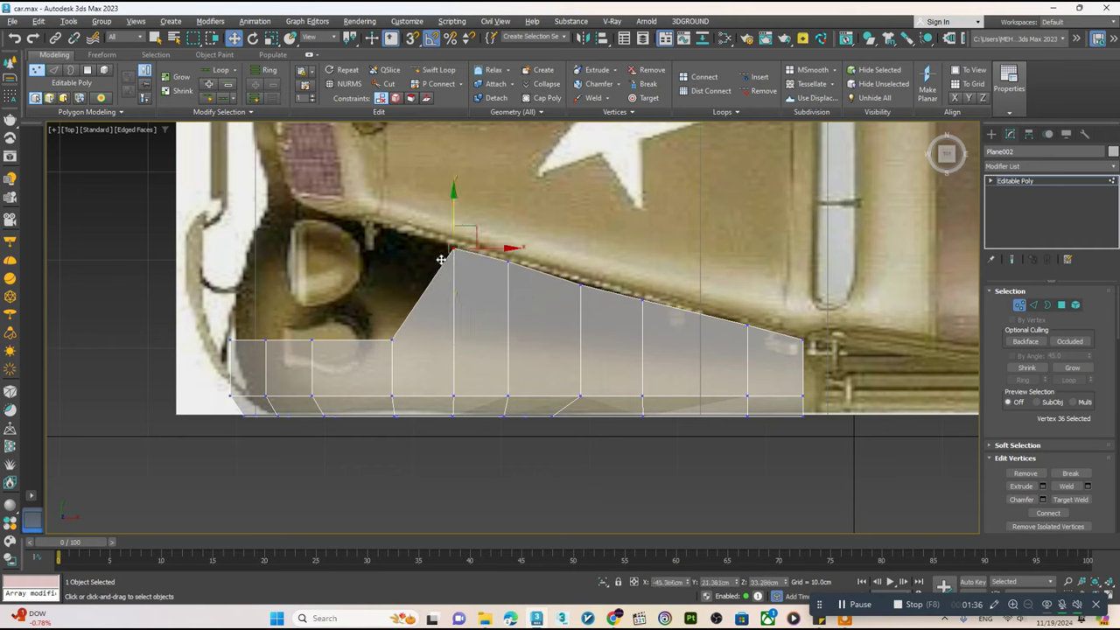
pyautogui.click(392, 340)
pyautogui.moveTo(391, 311); pyautogui.dragTo(387, 198)
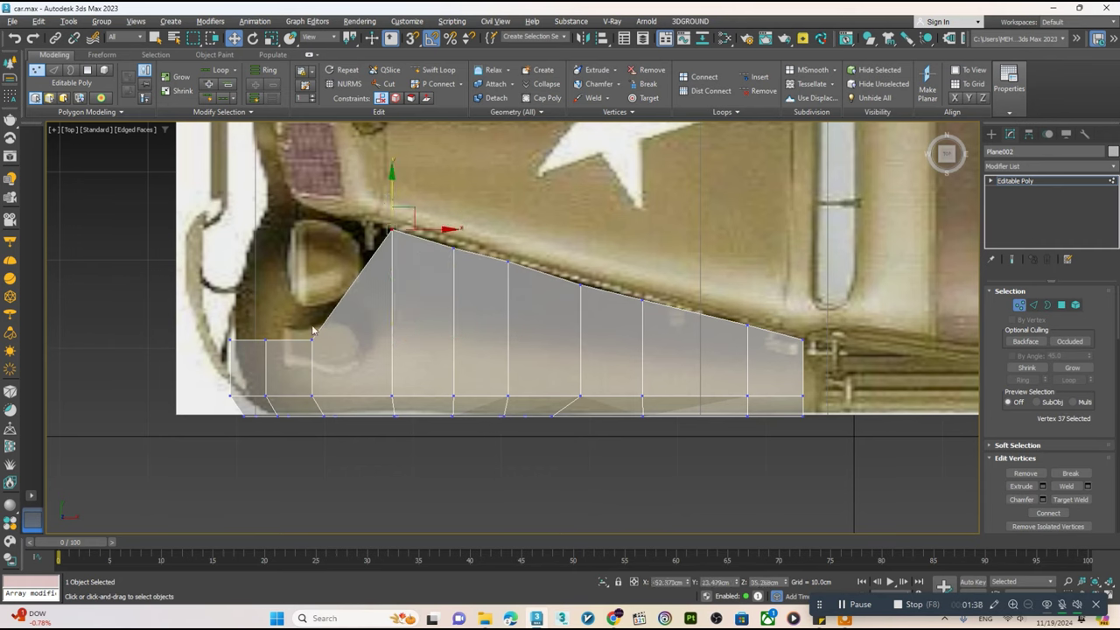
# - Lift the remaining front-end top vertices up to the body outline
pyautogui.moveTo(311, 307); pyautogui.dragTo(318, 180)
pyautogui.click(261, 342)
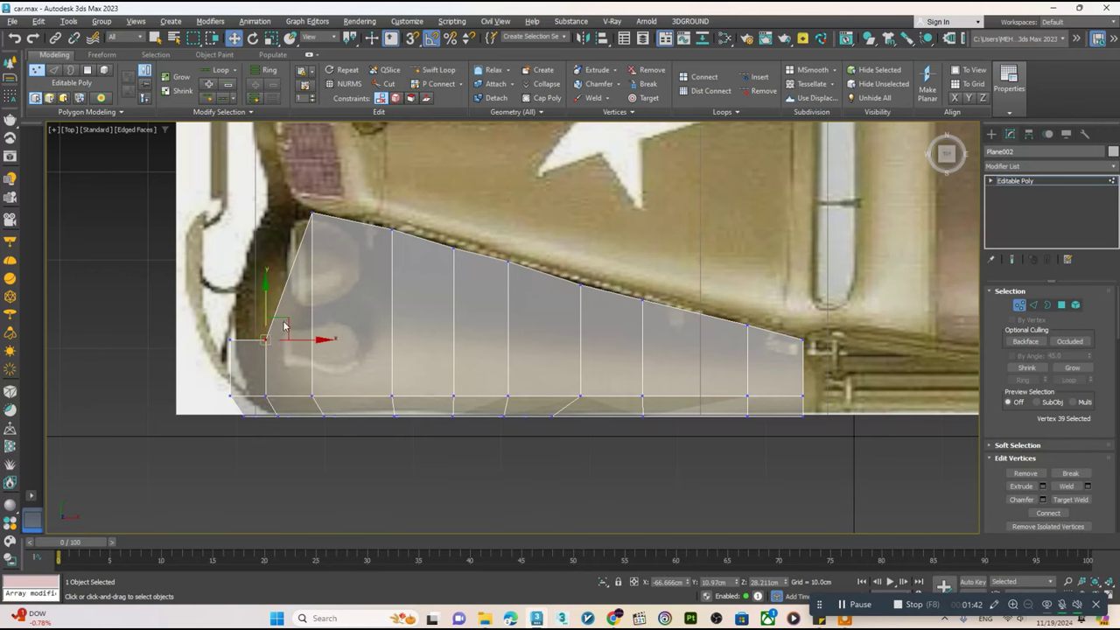
pyautogui.moveTo(200, 332); pyautogui.dragTo(273, 348)
pyautogui.moveTo(249, 304); pyautogui.dragTo(261, 182)
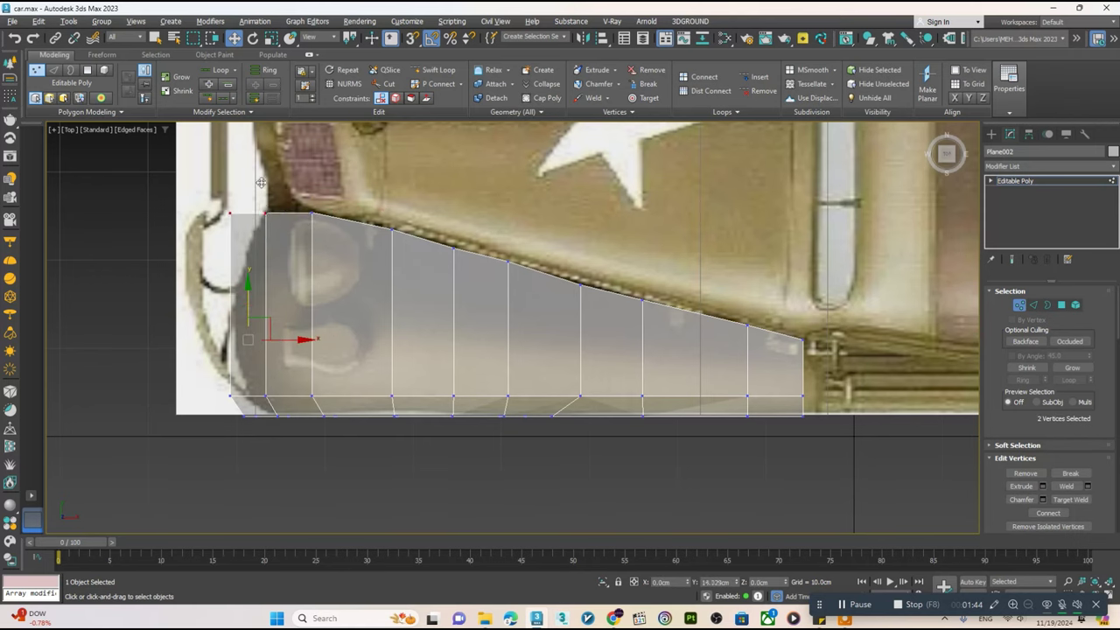
pyautogui.scroll(2, 272, 200)
pyautogui.scroll(2, 271, 199)
pyautogui.click(253, 222)
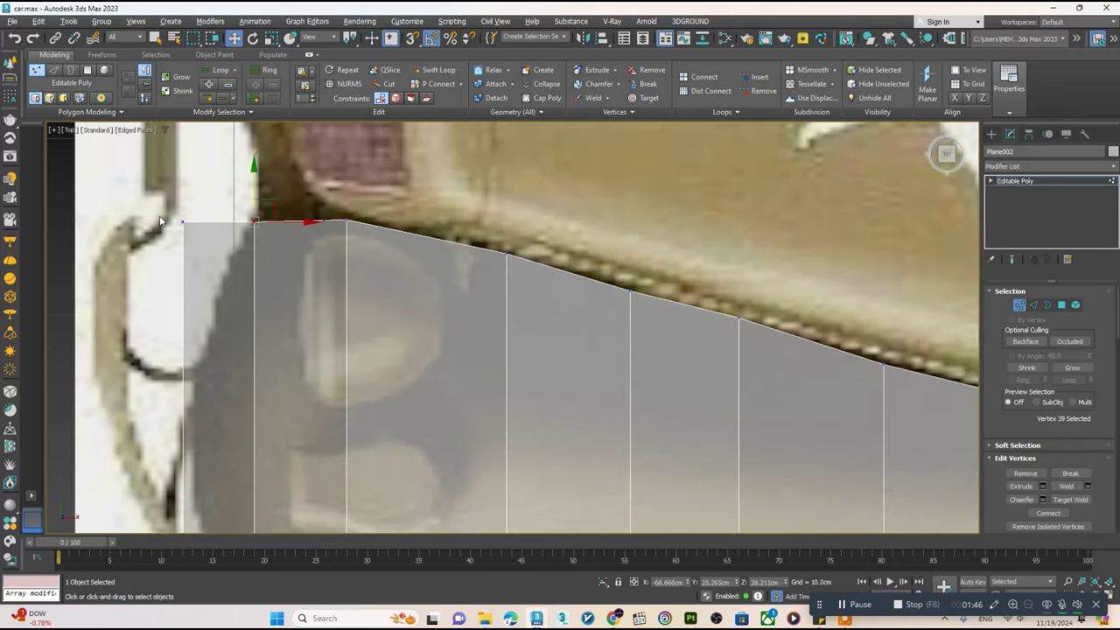
# - Insert a Swift Loop edge loop across the strip and slide two top vertices right
pyautogui.click(415, 70)
pyautogui.click(350, 394)
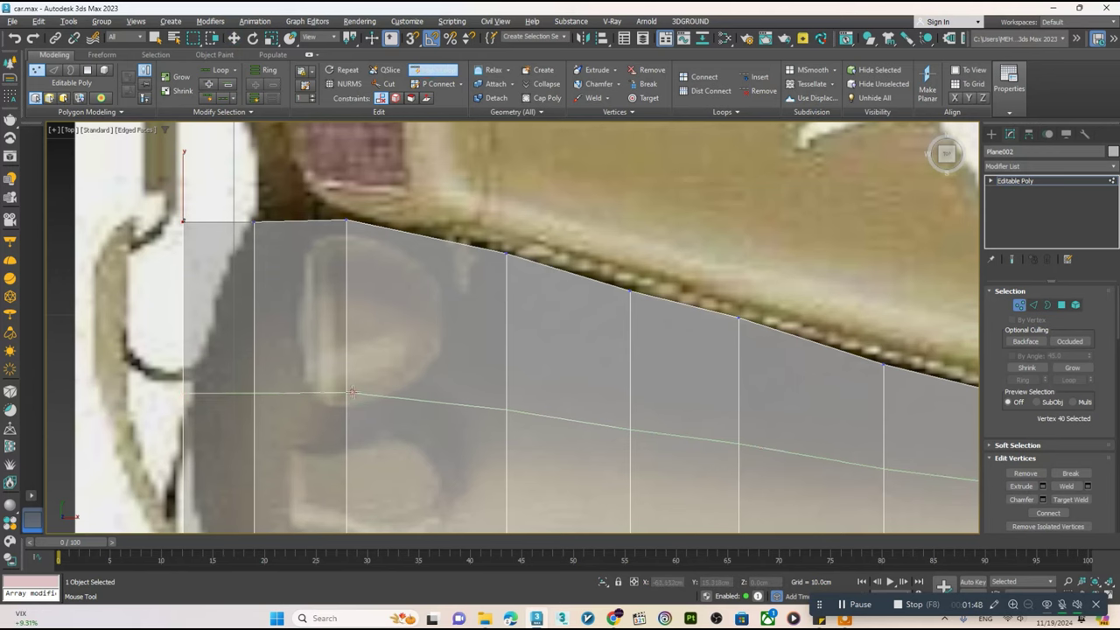
pyautogui.keyDown('ctrl'); pyautogui.click(254, 221); pyautogui.keyUp('ctrl')
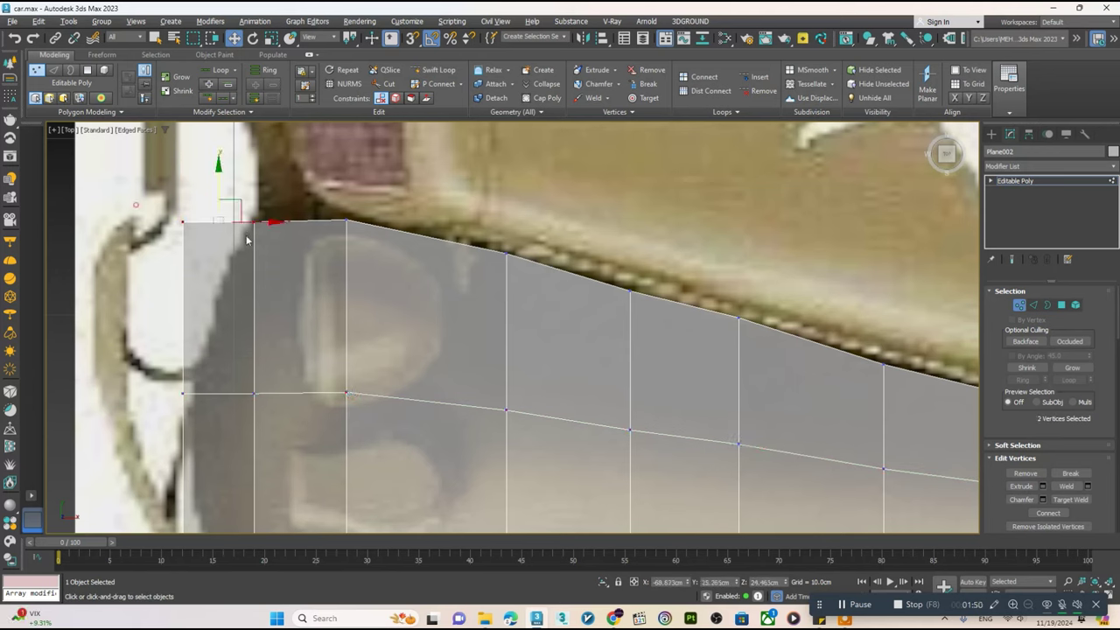
pyautogui.moveTo(290, 221); pyautogui.dragTo(411, 217)
pyautogui.scroll(-3, 411, 223)
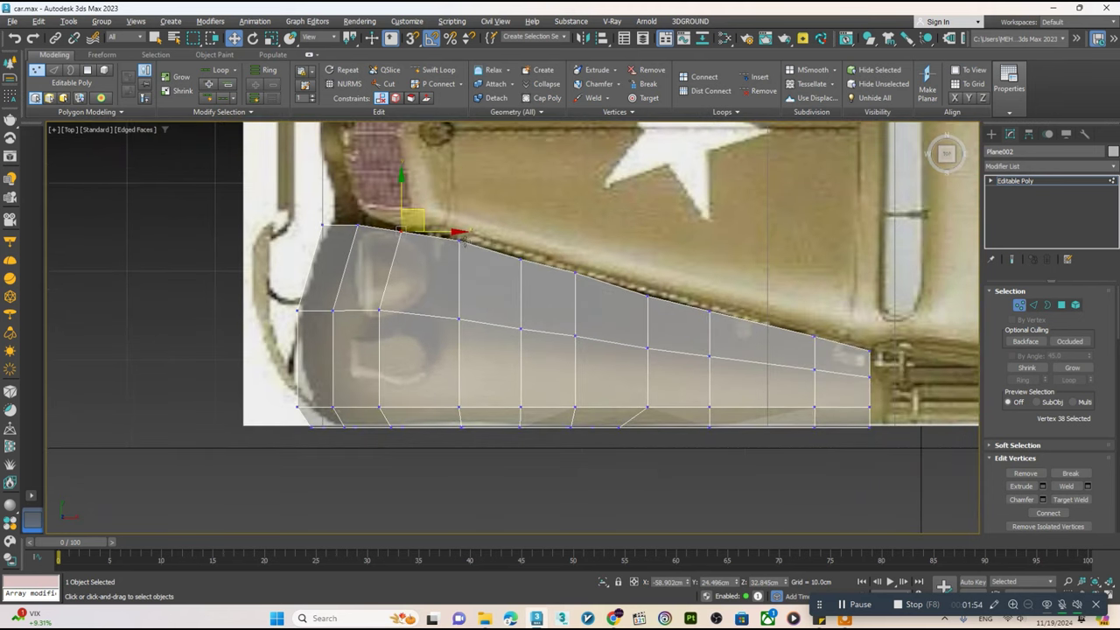
pyautogui.click(460, 238)
pyautogui.hotkey('alt', 'w')
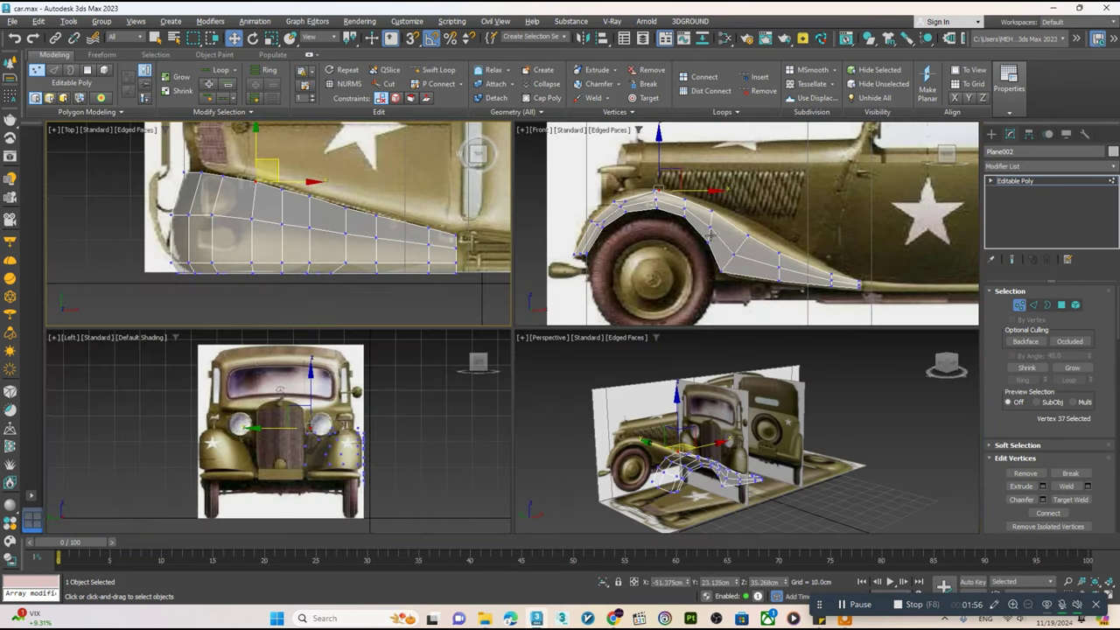
pyautogui.rightClick(405, 417)
pyautogui.hotkey('alt', 'w')
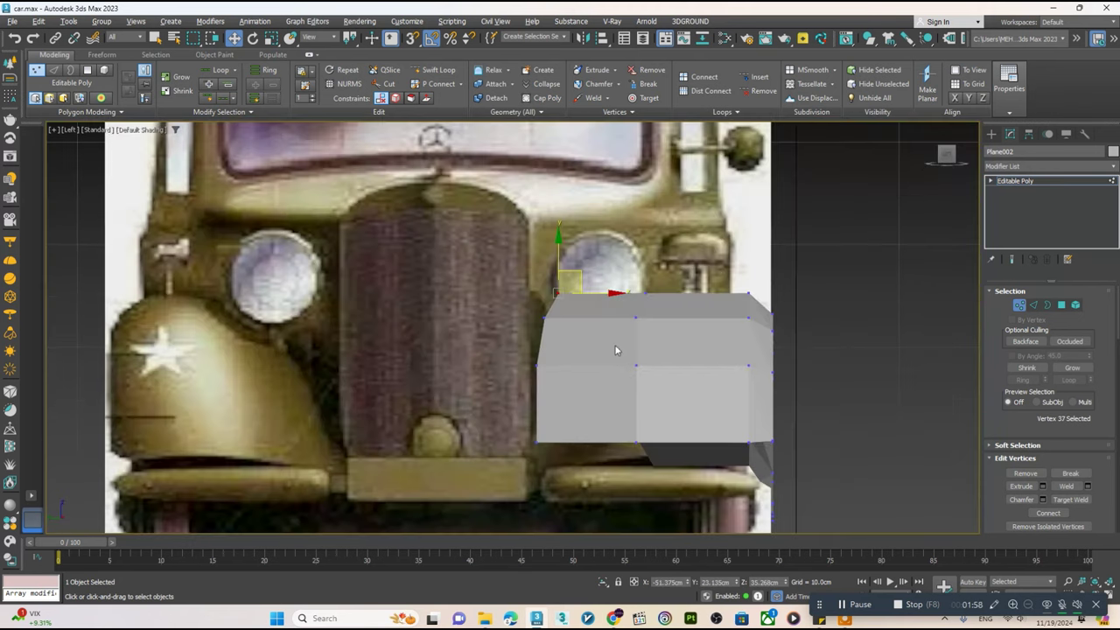
# - Move the outer edge loop down to curve the fender's side over the wheel
pyautogui.scroll(3, 604, 348)
pyautogui.press('2')
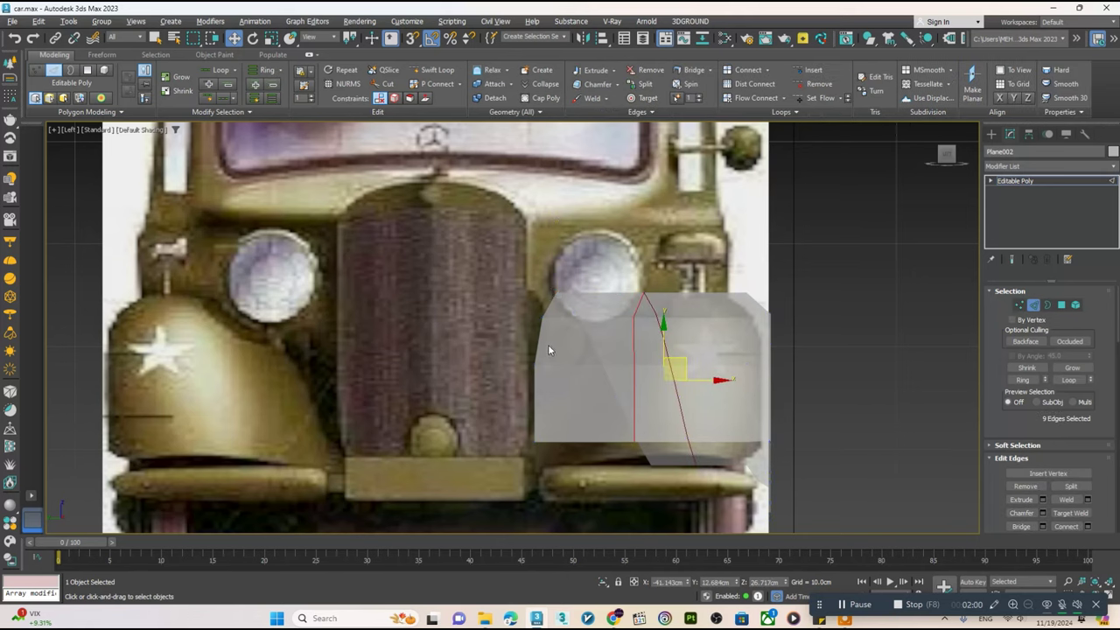
pyautogui.doubleClick(540, 342)
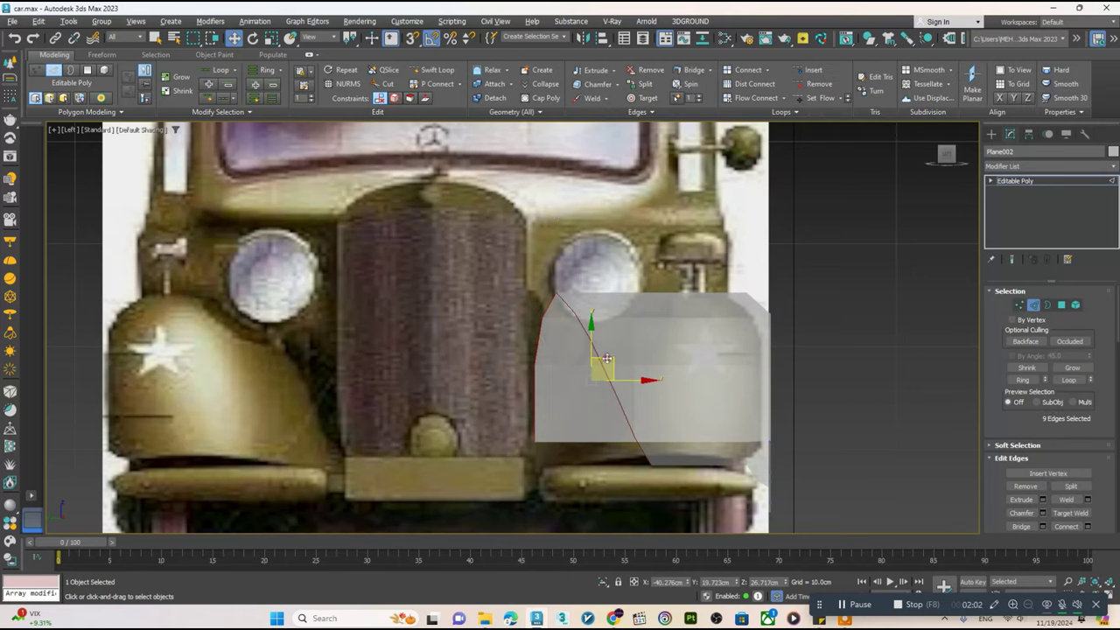
pyautogui.moveTo(607, 359)
pyautogui.mouseDown()
pyautogui.moveTo(624, 395)
pyautogui.moveTo(584, 460)
pyautogui.mouseUp()
pyautogui.moveTo(585, 460); pyautogui.dragTo(571, 447, button='middle')
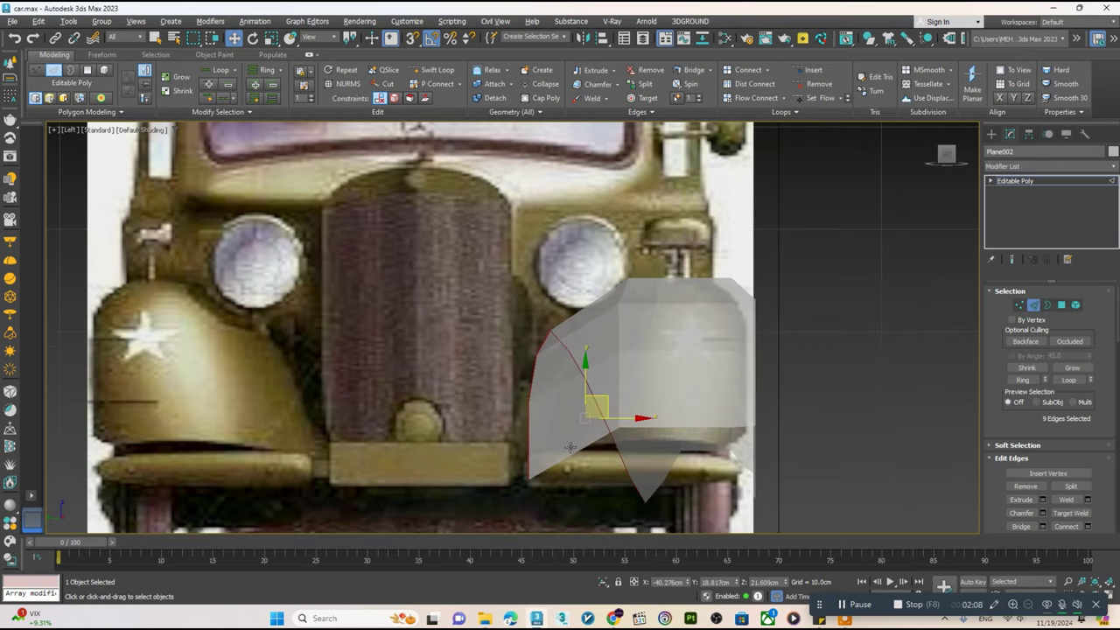
# - Raise the lower corner vertices and adjust the outer vertex column to round the profile
pyautogui.press('1')
pyautogui.moveTo(541, 480)
pyautogui.mouseDown()
pyautogui.moveTo(522, 469)
pyautogui.moveTo(542, 416)
pyautogui.mouseUp()
pyautogui.hotkey('alt', 'x')
pyautogui.moveTo(666, 373); pyautogui.dragTo(645, 374, button='middle')
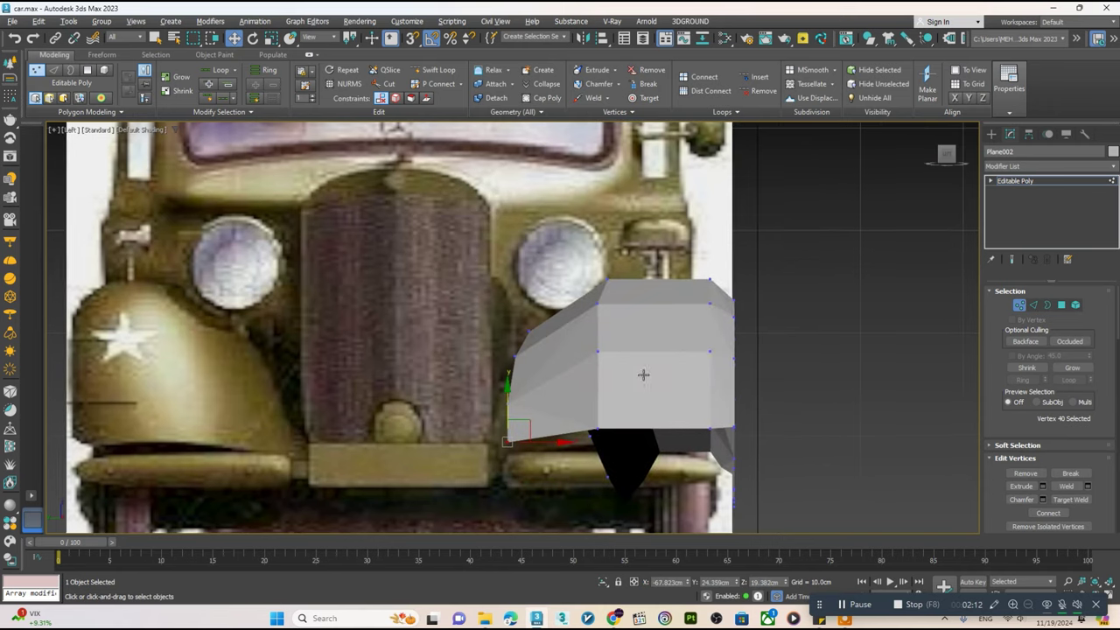
pyautogui.moveTo(626, 267)
pyautogui.mouseDown()
pyautogui.moveTo(642, 379)
pyautogui.moveTo(655, 345)
pyautogui.moveTo(692, 349)
pyautogui.mouseUp()
pyautogui.hotkey('alt', 'x')
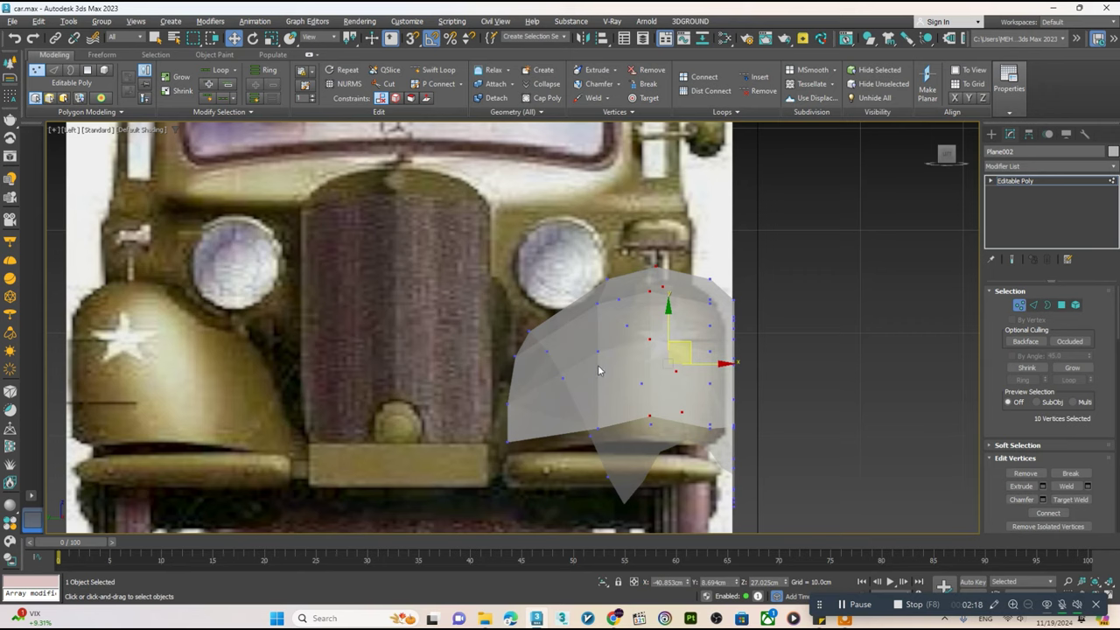
pyautogui.scroll(-4, 598, 370)
pyautogui.scroll(-2, 736, 440)
pyautogui.hotkey('alt', 'w')
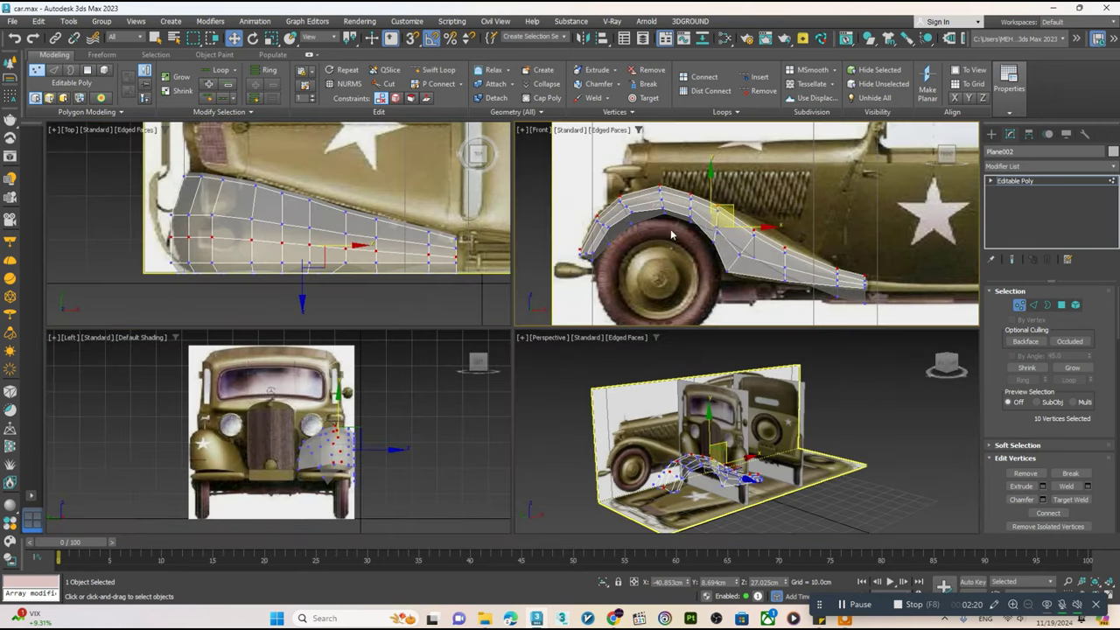
# - Raise the fender's rear tip vertex in the Front view and save the scene
pyautogui.keyDown('alt'); pyautogui.moveTo(656, 431); pyautogui.dragTo(665, 428, button='middle'); pyautogui.keyUp('alt')
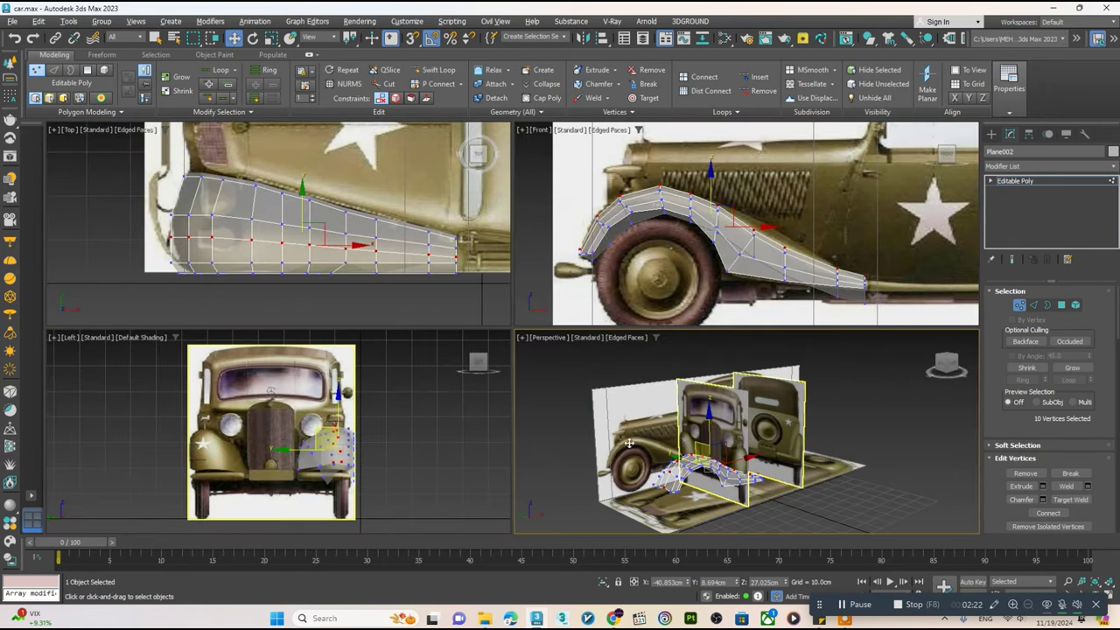
pyautogui.hotkey('alt', 'w')
pyautogui.hotkey('alt', 'w')
pyautogui.hotkey('alt', 'w')
pyautogui.scroll(2, 725, 402)
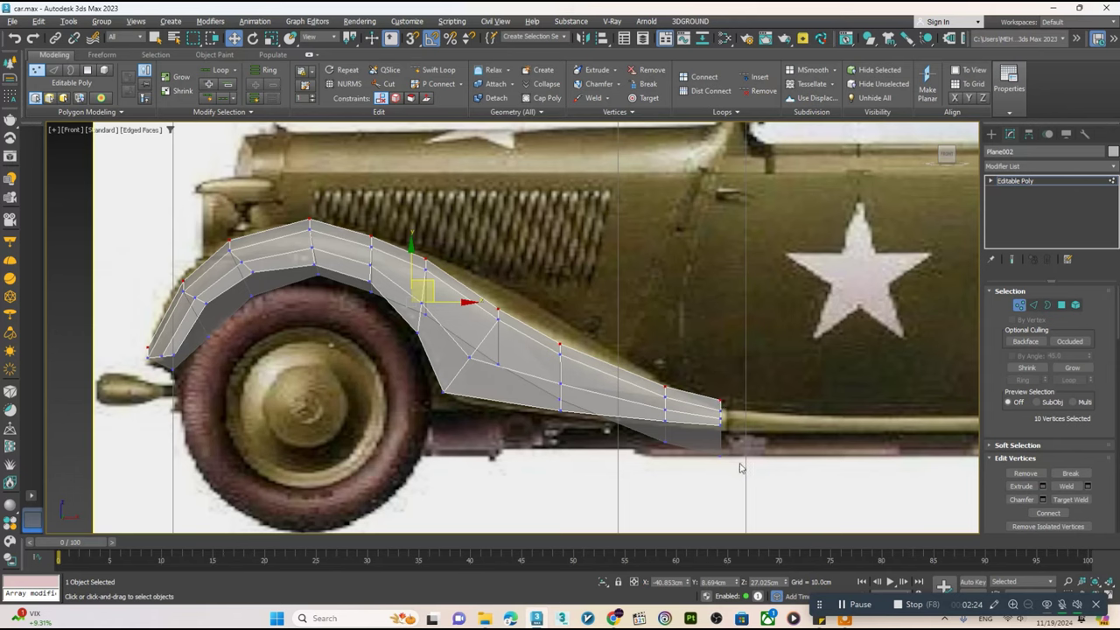
pyautogui.click(741, 466)
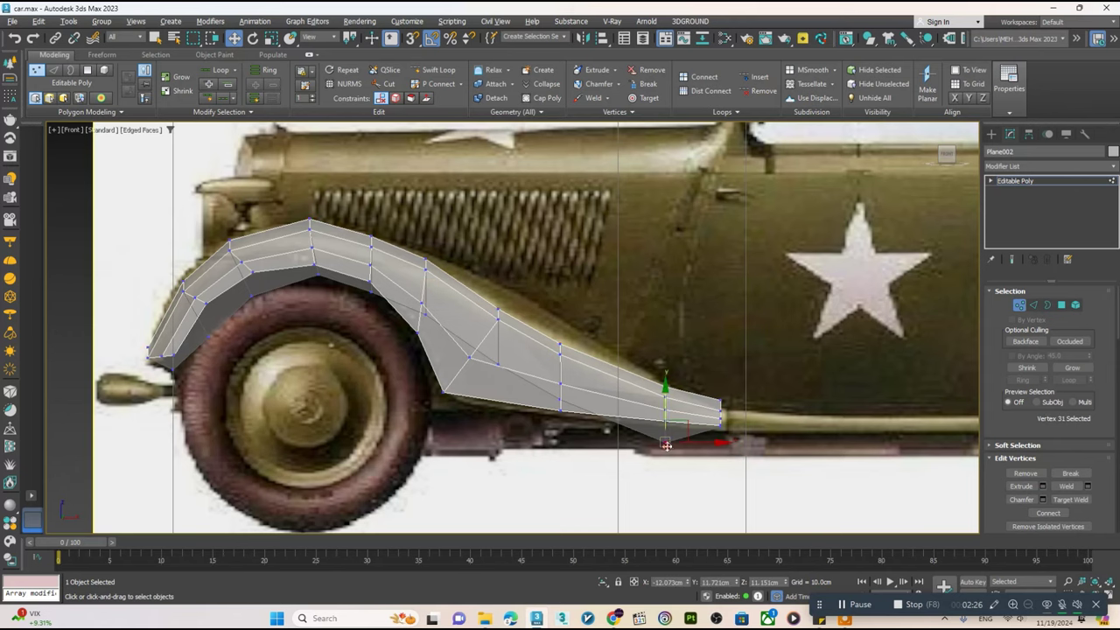
pyautogui.moveTo(665, 445); pyautogui.dragTo(664, 410)
pyautogui.hotkey('ctrl', 's')
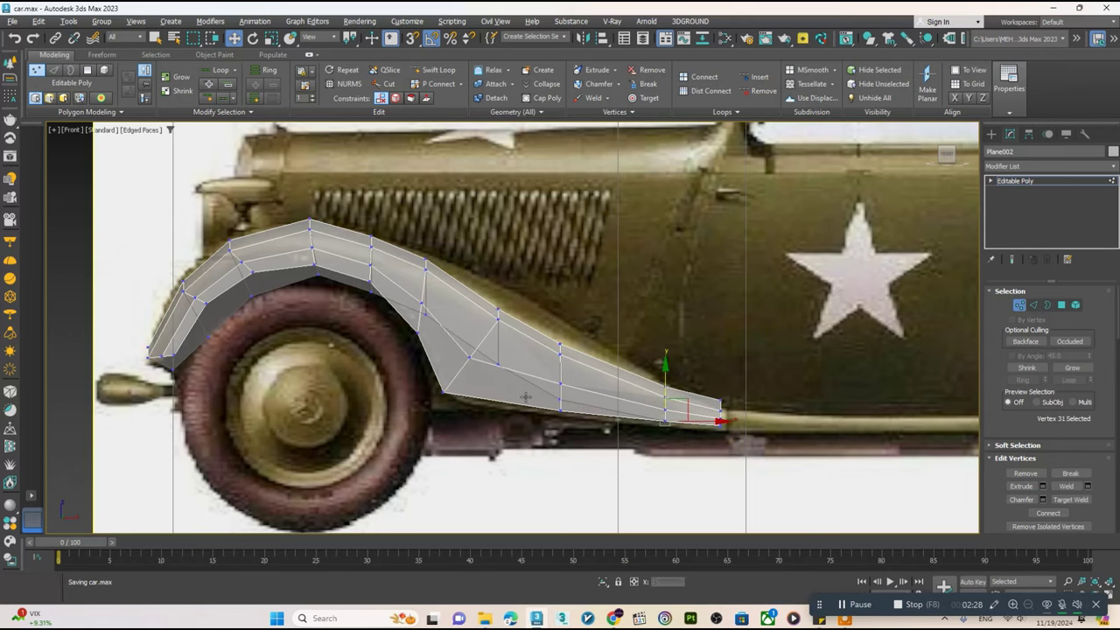
pyautogui.scroll(2, 443, 391)
# - Inspect the fender shape from above and from a front three-quarter angle
pyautogui.click(442, 391)
pyautogui.hotkey('alt', 'w')
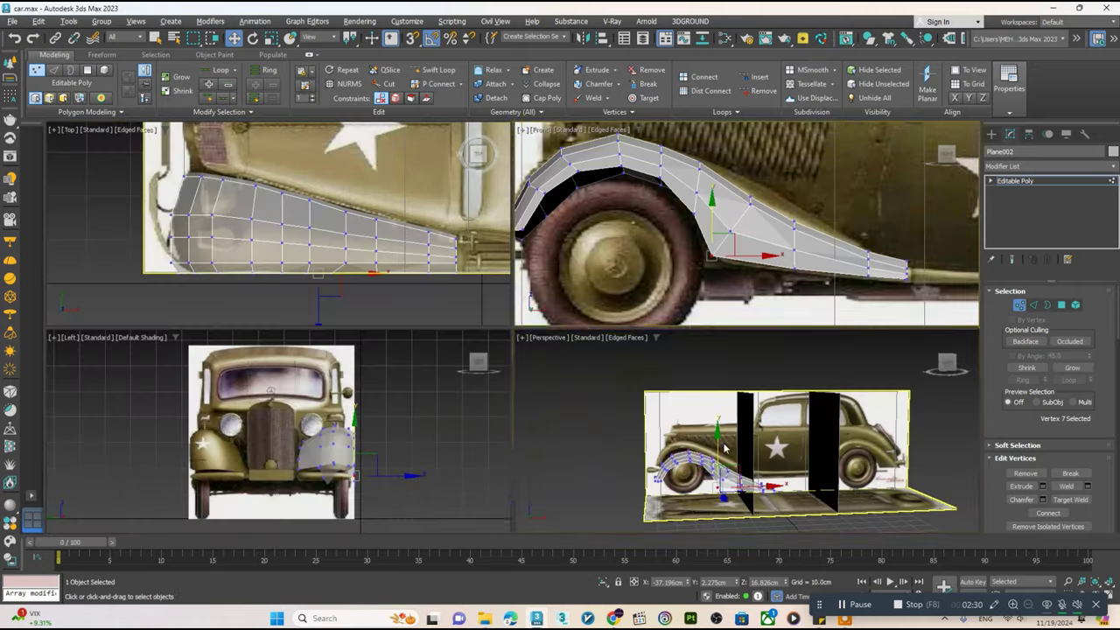
pyautogui.hotkey('alt', 'w')
pyautogui.keyDown('alt'); pyautogui.moveTo(568, 451); pyautogui.dragTo(568, 490, button='middle'); pyautogui.keyUp('alt')
pyautogui.moveTo(485, 427)
pyautogui.keyDown('alt'); pyautogui.mouseDown(button='middle')
pyautogui.moveTo(536, 392)
pyautogui.moveTo(541, 421)
pyautogui.moveTo(543, 385)
pyautogui.mouseUp(button='middle'); pyautogui.keyUp('alt')
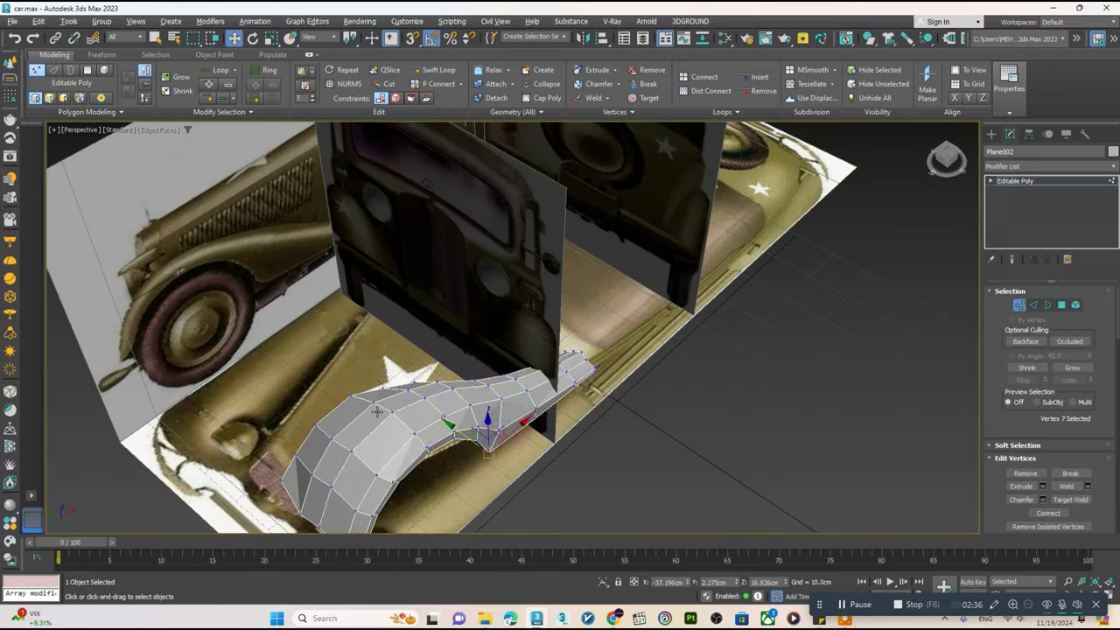
pyautogui.press('2')
pyautogui.hotkey('alt', 'w')
pyautogui.hotkey('alt', 'w')
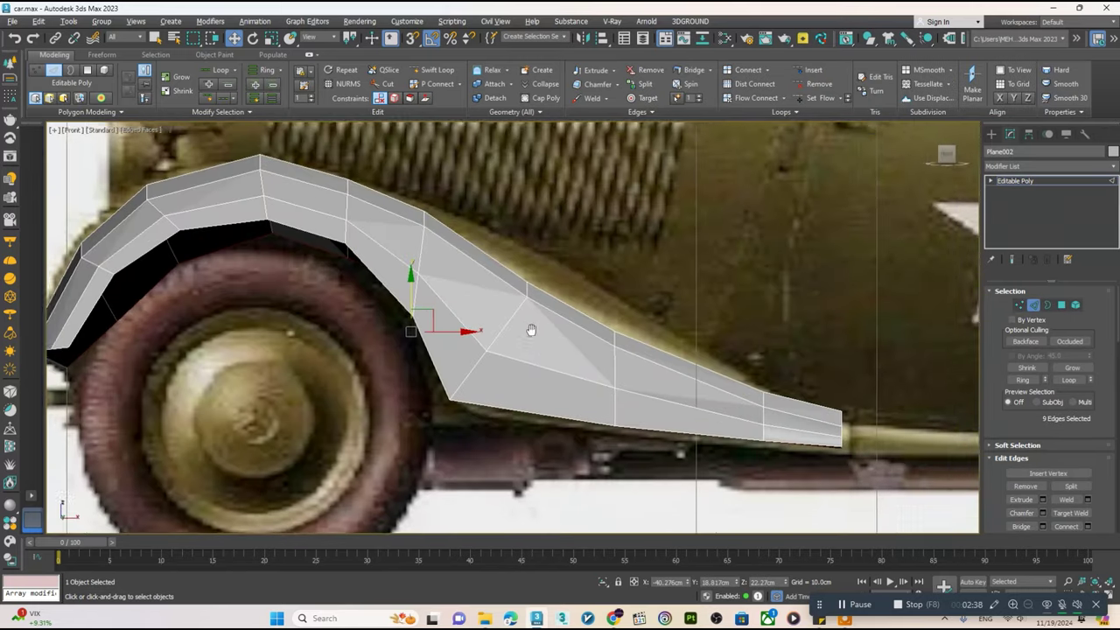
pyautogui.scroll(-3, 530, 325)
pyautogui.scroll(4, 542, 325)
# - Lift several top-edge vertices so the fender follows the blueprint's upper curve
pyautogui.press('1')
pyautogui.moveTo(607, 317)
pyautogui.mouseDown()
pyautogui.moveTo(560, 338)
pyautogui.moveTo(595, 294)
pyautogui.mouseUp()
pyautogui.click(472, 257)
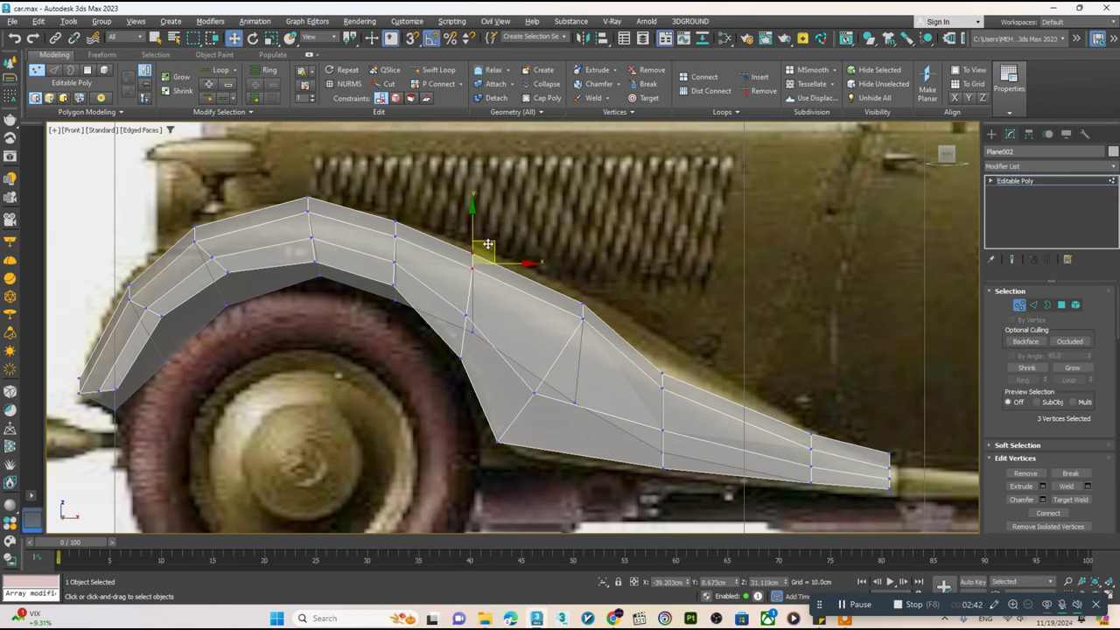
pyautogui.click(662, 374)
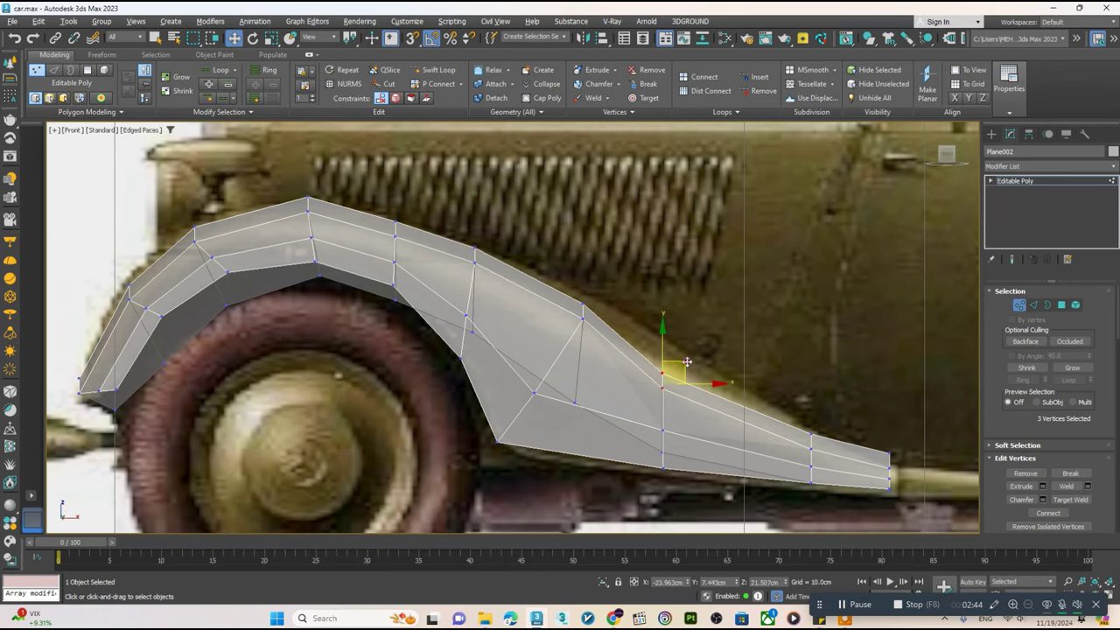
pyautogui.moveTo(687, 362); pyautogui.dragTo(694, 338)
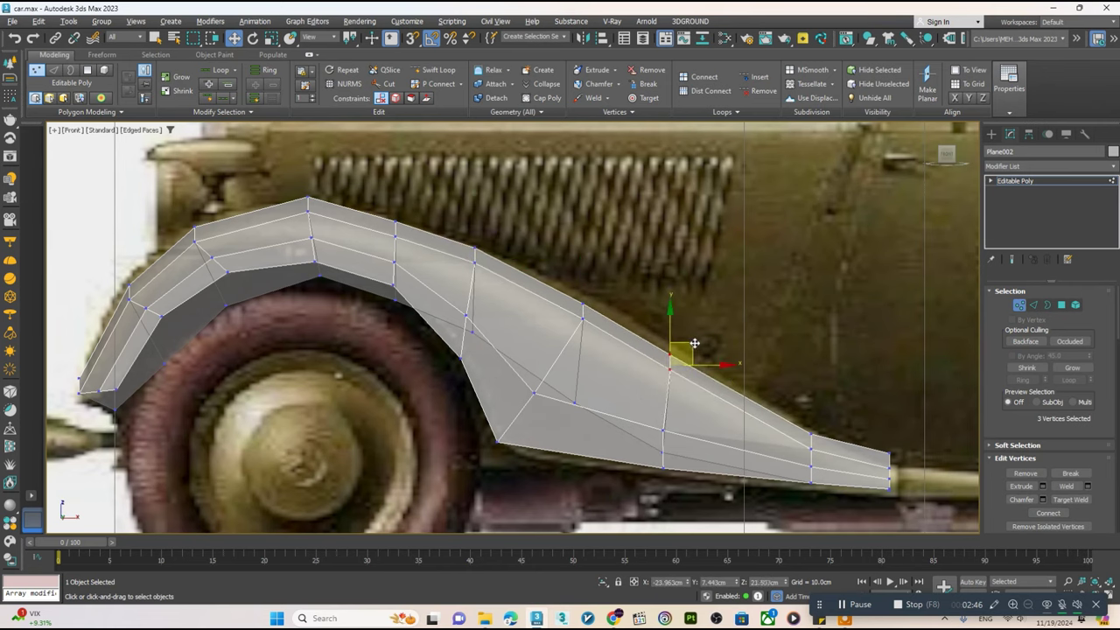
pyautogui.scroll(-2, 607, 499)
pyautogui.press('2')
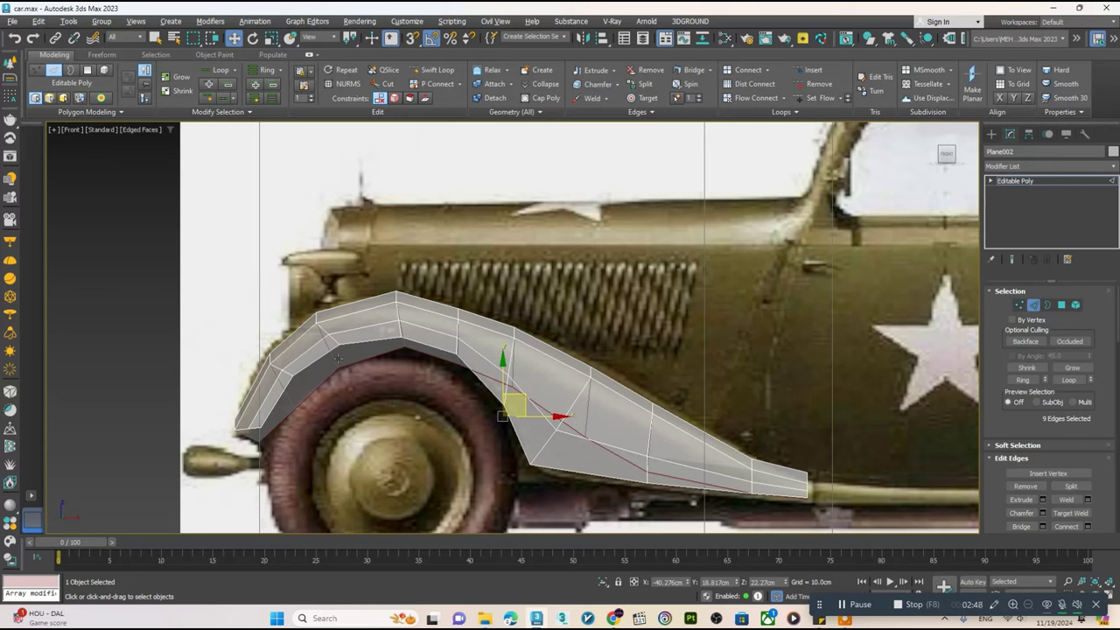
# - Shift-drag a strip up from the fender's top edge, flatten it, and raise it to the hood line
pyautogui.keyDown('shift'); pyautogui.moveTo(503, 388); pyautogui.dragTo(518, 274); pyautogui.keyUp('shift')
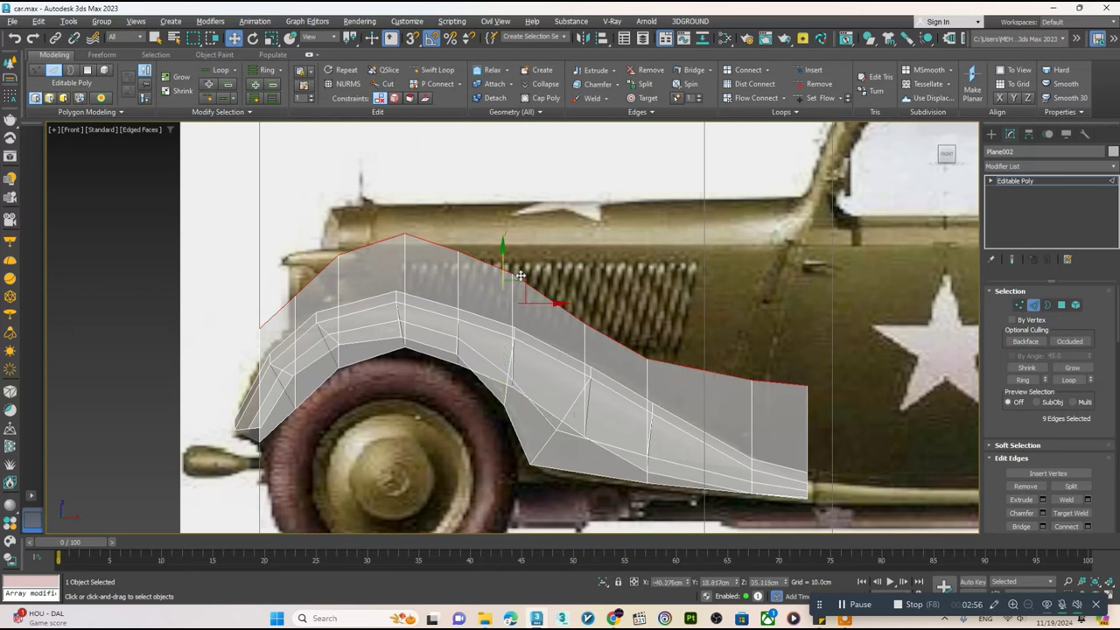
pyautogui.press('r')
pyautogui.moveTo(504, 251); pyautogui.dragTo(766, 233)
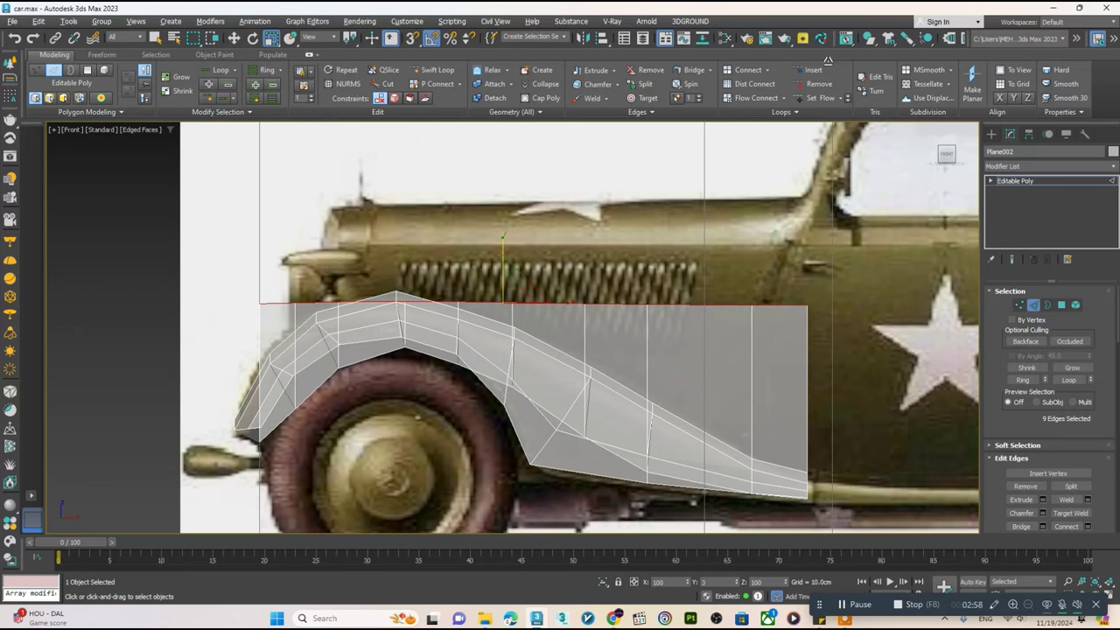
pyautogui.press('w')
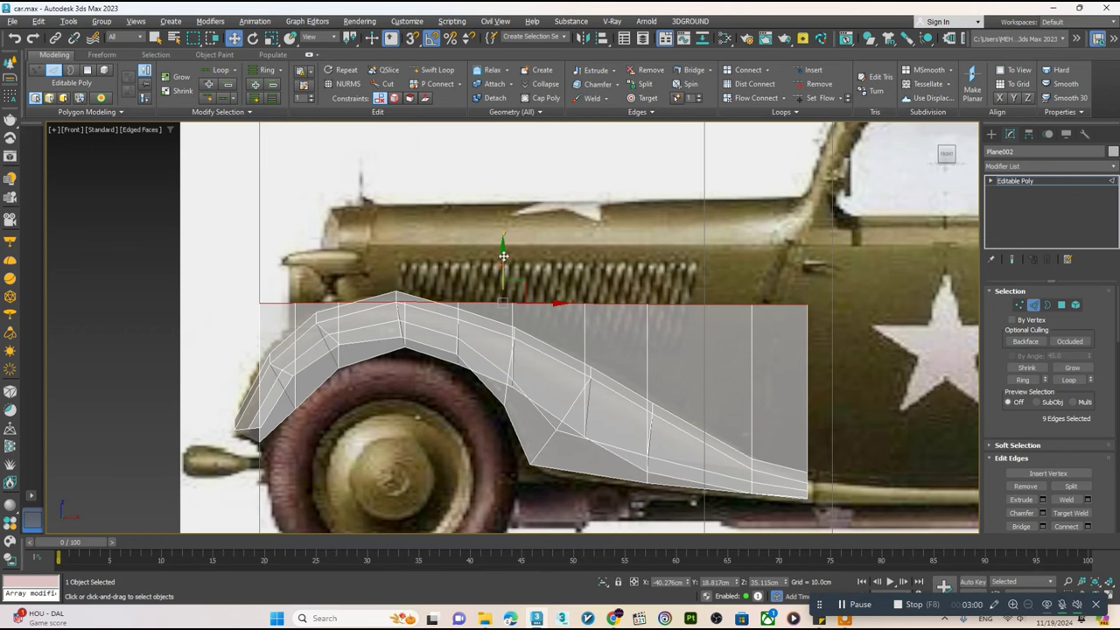
pyautogui.moveTo(504, 255); pyautogui.dragTo(505, 196)
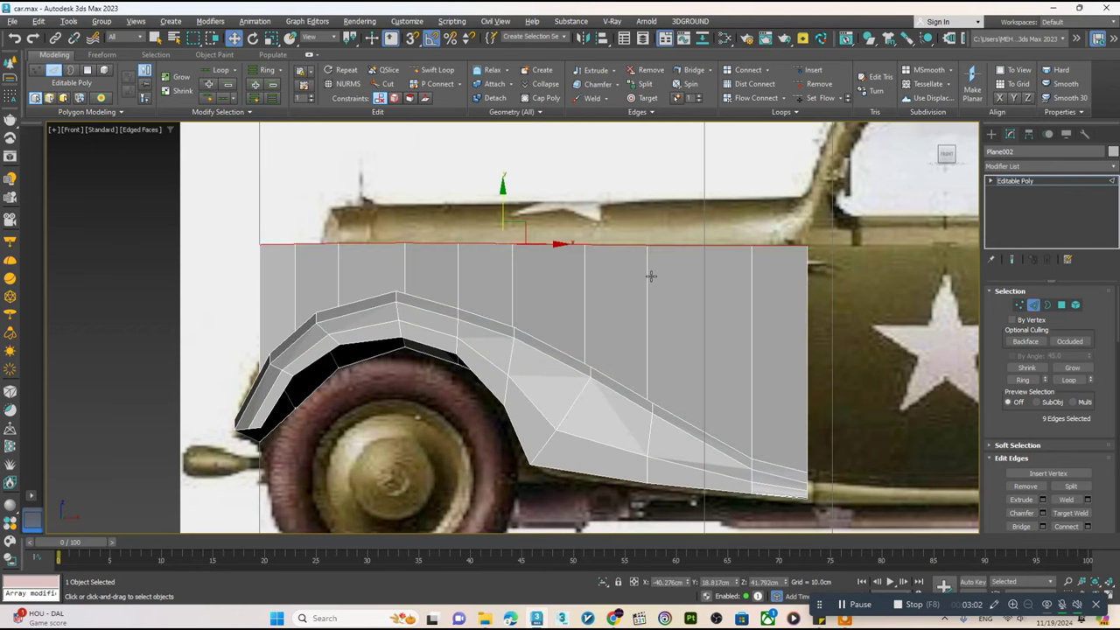
pyautogui.scroll(-2, 651, 276)
pyautogui.hotkey('alt', 'w')
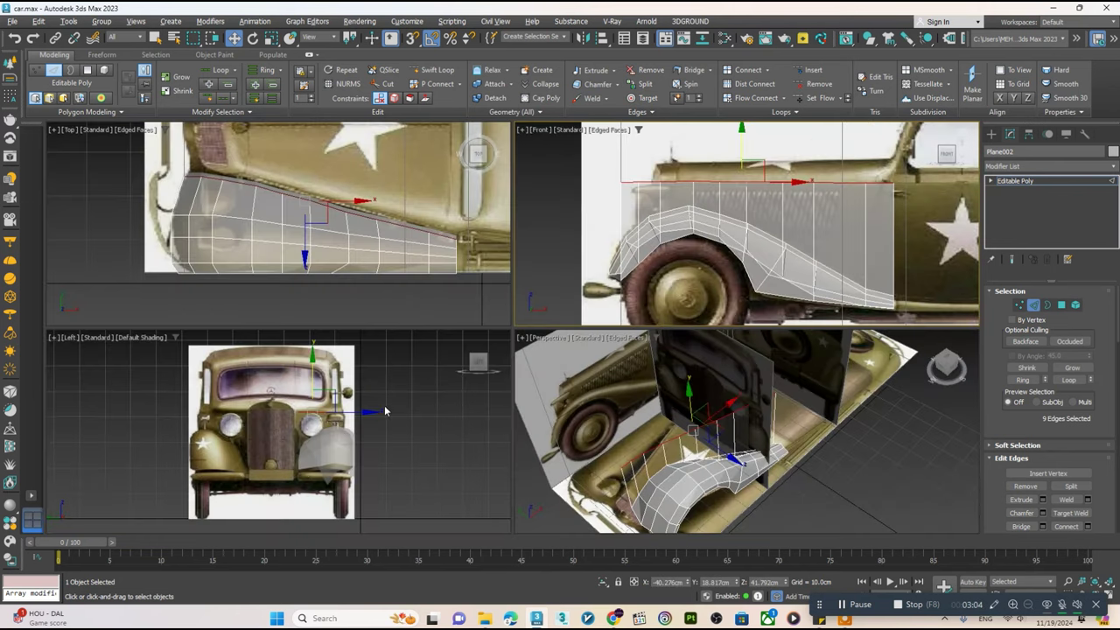
# - Rotate the top edge in the Left view, then level it just below the hood line
pyautogui.rightClick(384, 411)
pyautogui.hotkey('alt', 'w')
pyautogui.scroll(2, 588, 312)
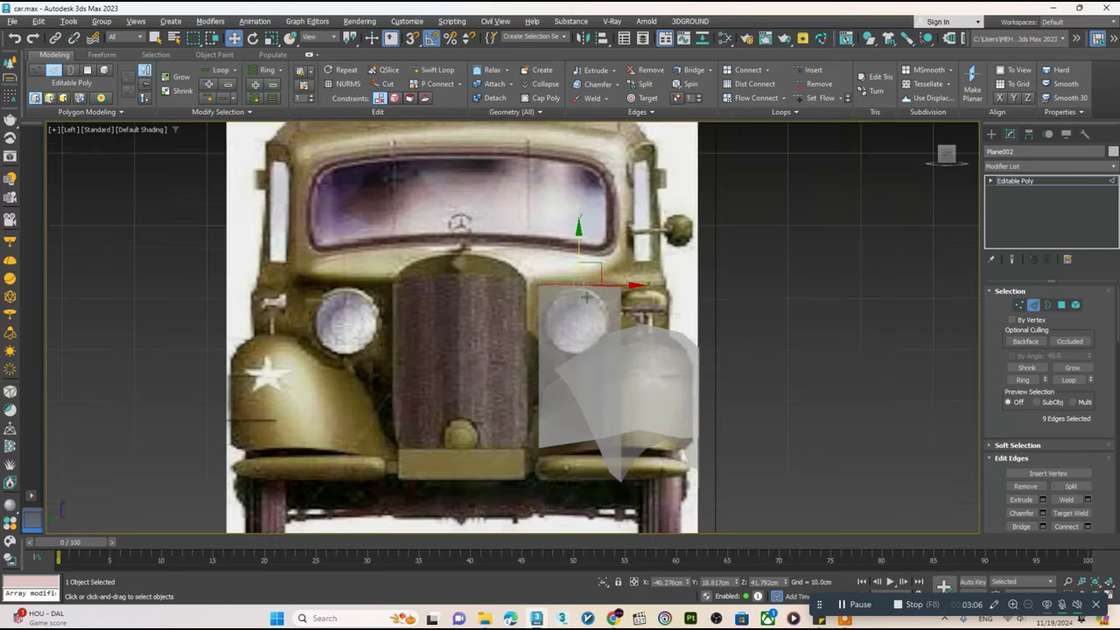
pyautogui.press('e')
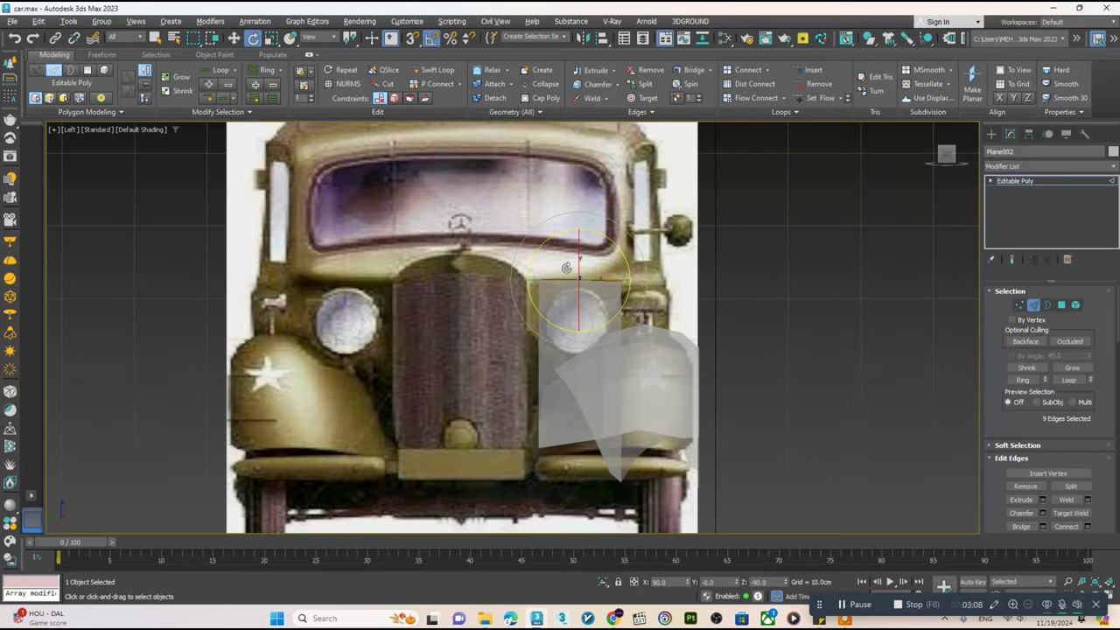
pyautogui.moveTo(578, 271); pyautogui.dragTo(579, 271)
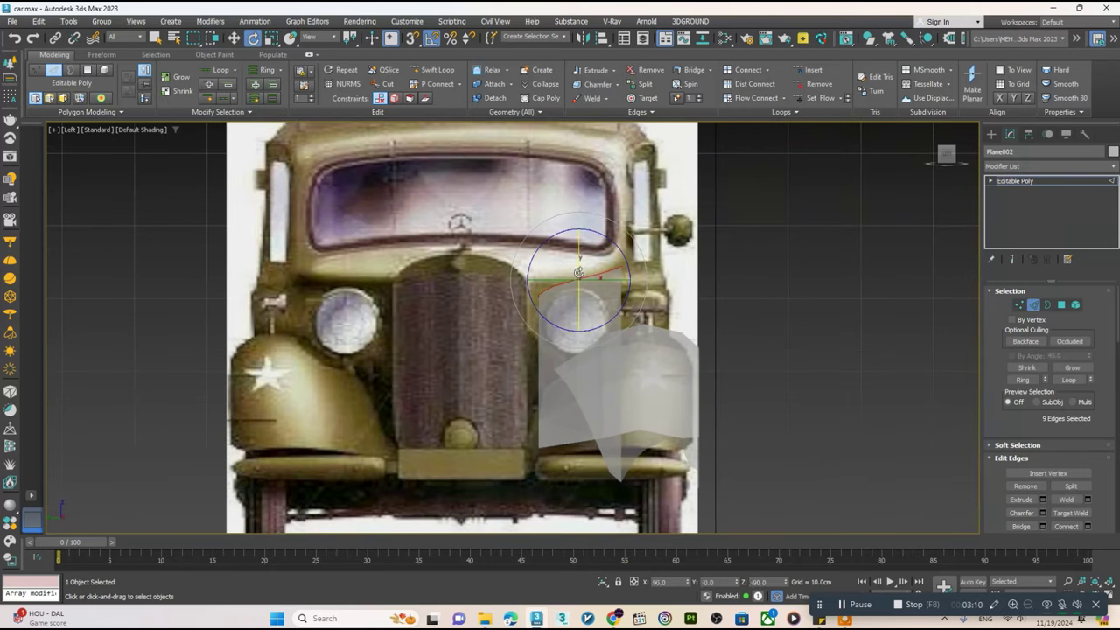
pyautogui.press('w')
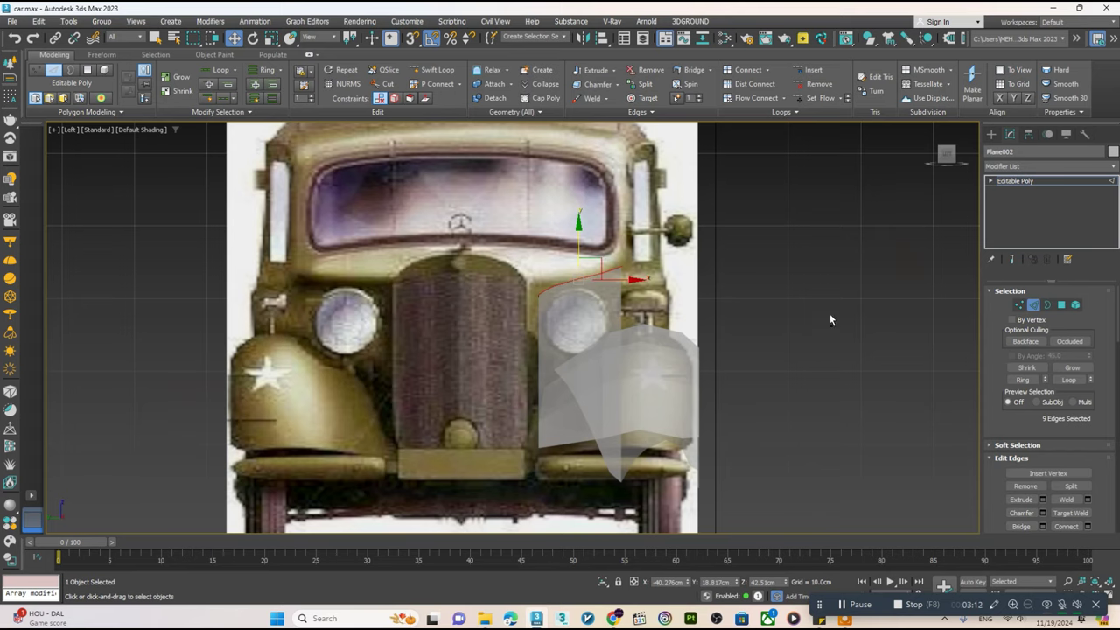
pyautogui.hotkey('alt', 'w')
pyautogui.hotkey('alt', 'w')
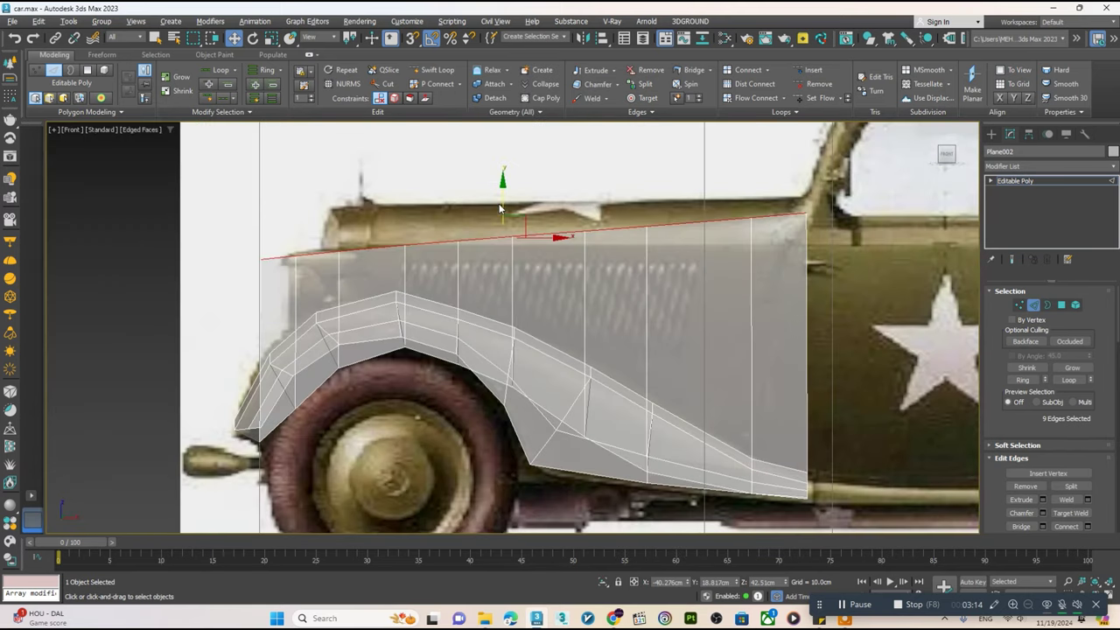
pyautogui.hotkey('ctrl', 'z')
pyautogui.moveTo(499, 205); pyautogui.dragTo(504, 213)
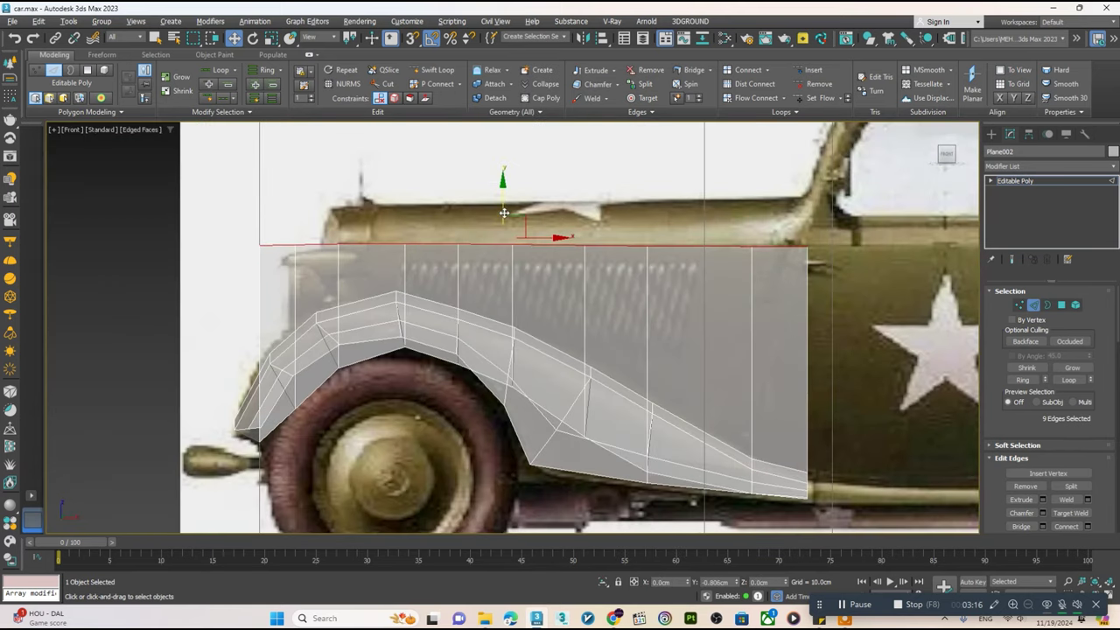
pyautogui.moveTo(743, 382)
pyautogui.mouseDown(button='middle')
pyautogui.moveTo(731, 377)
pyautogui.moveTo(737, 400)
pyautogui.mouseUp(button='middle')
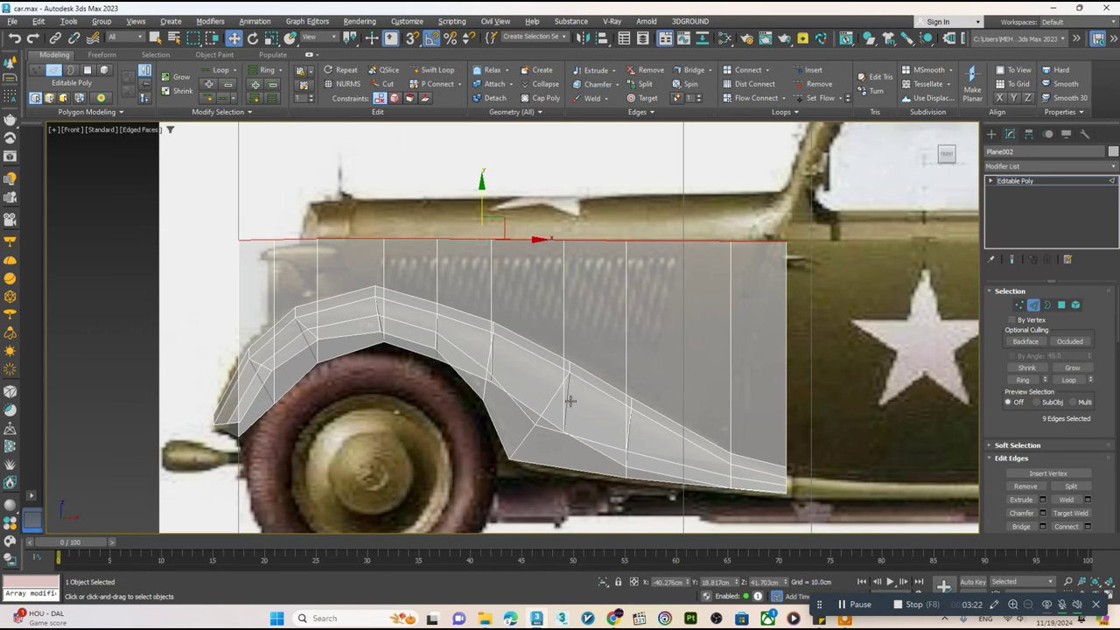
# - Orbit around the new panel and select a fender polygon
pyautogui.hotkey('alt', 'w')
pyautogui.hotkey('alt', 'w')
pyautogui.keyDown('alt'); pyautogui.moveTo(569, 400); pyautogui.dragTo(524, 367, button='middle'); pyautogui.keyUp('alt')
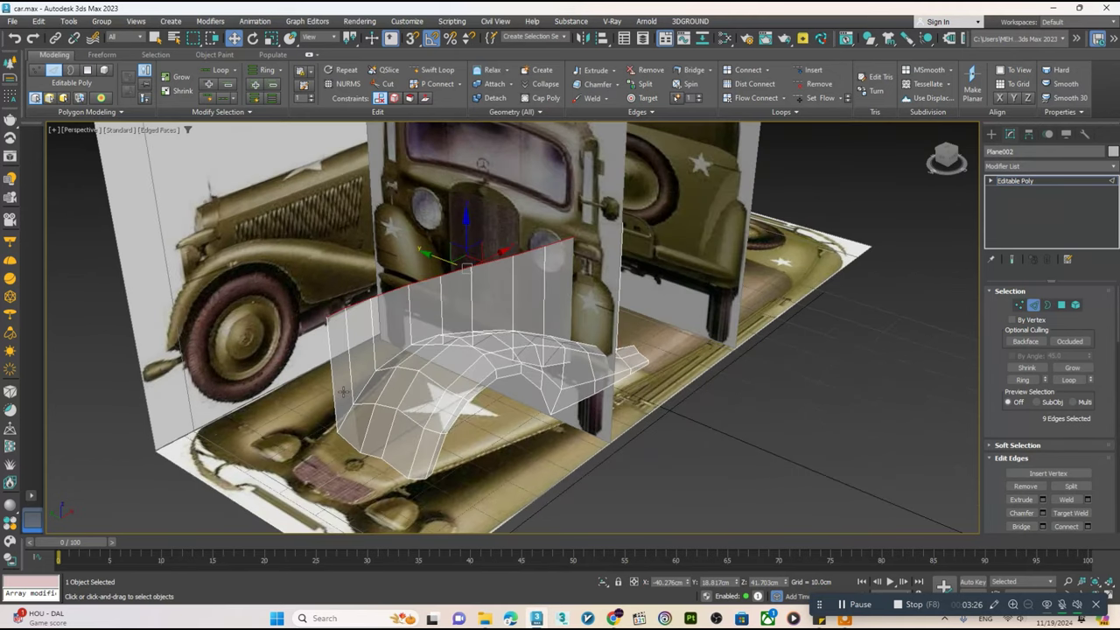
pyautogui.press('4')
pyautogui.click(341, 389)
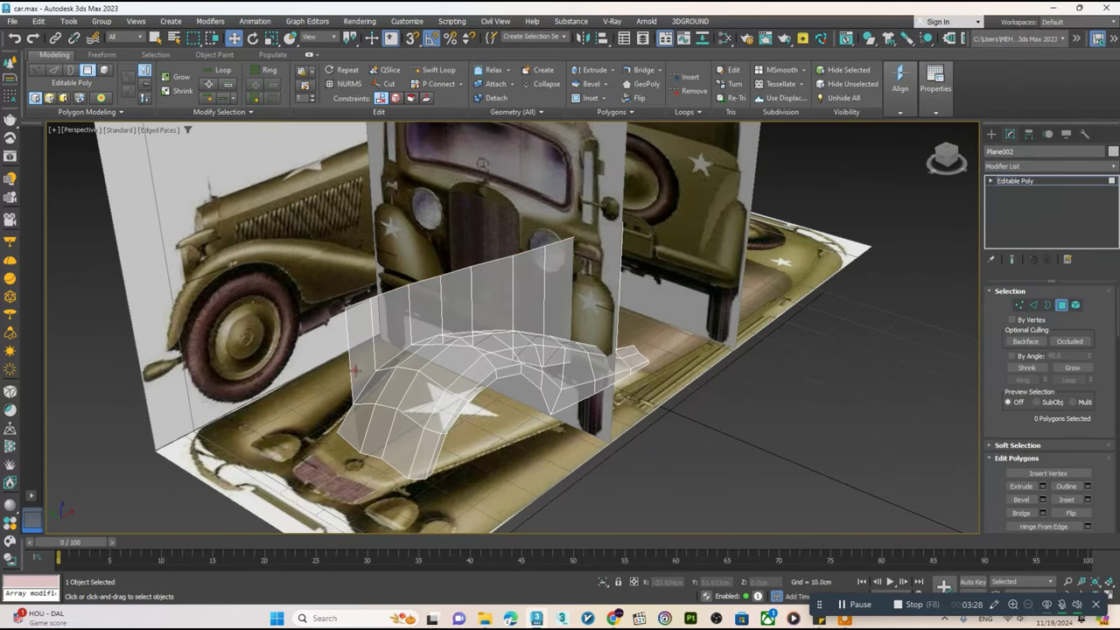
# - Select a fender polygon and frame the side panel in the Front view
pyautogui.click(355, 368)
pyautogui.hotkey('alt', 'w')
pyautogui.keyDown('alt'); pyautogui.moveTo(744, 438); pyautogui.dragTo(683, 428, button='middle'); pyautogui.keyUp('alt')
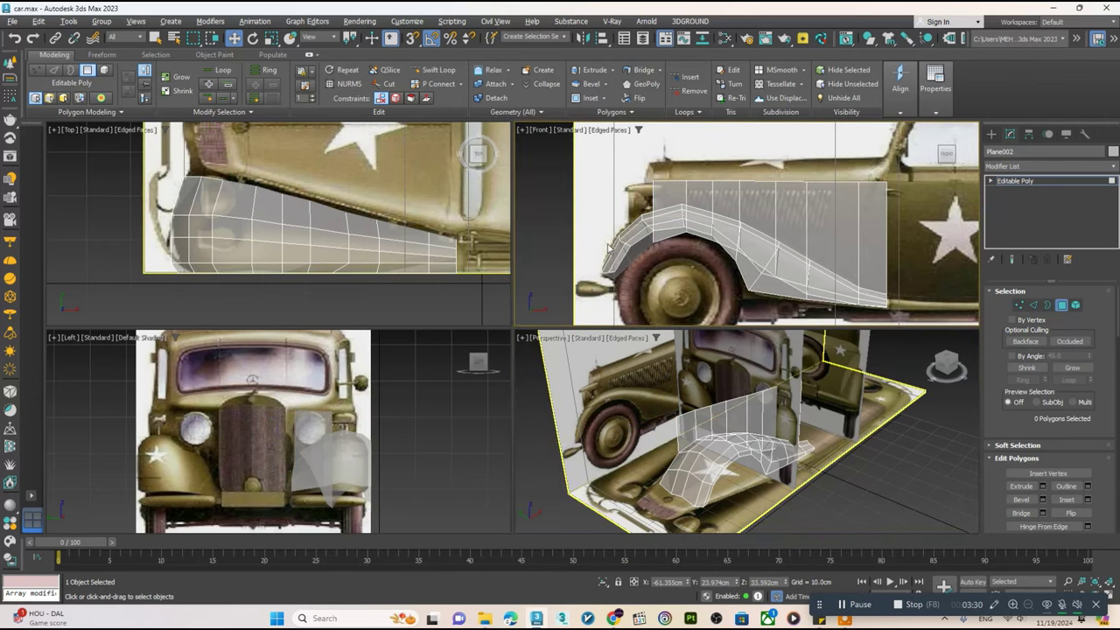
pyautogui.hotkey('alt', 'w')
pyautogui.moveTo(591, 358)
pyautogui.keyDown('alt'); pyautogui.mouseDown(button='middle')
pyautogui.moveTo(625, 339)
pyautogui.moveTo(568, 339)
pyautogui.mouseUp(button='middle'); pyautogui.keyUp('alt')
pyautogui.press('f')
pyautogui.moveTo(723, 260); pyautogui.dragTo(705, 253, button='middle')
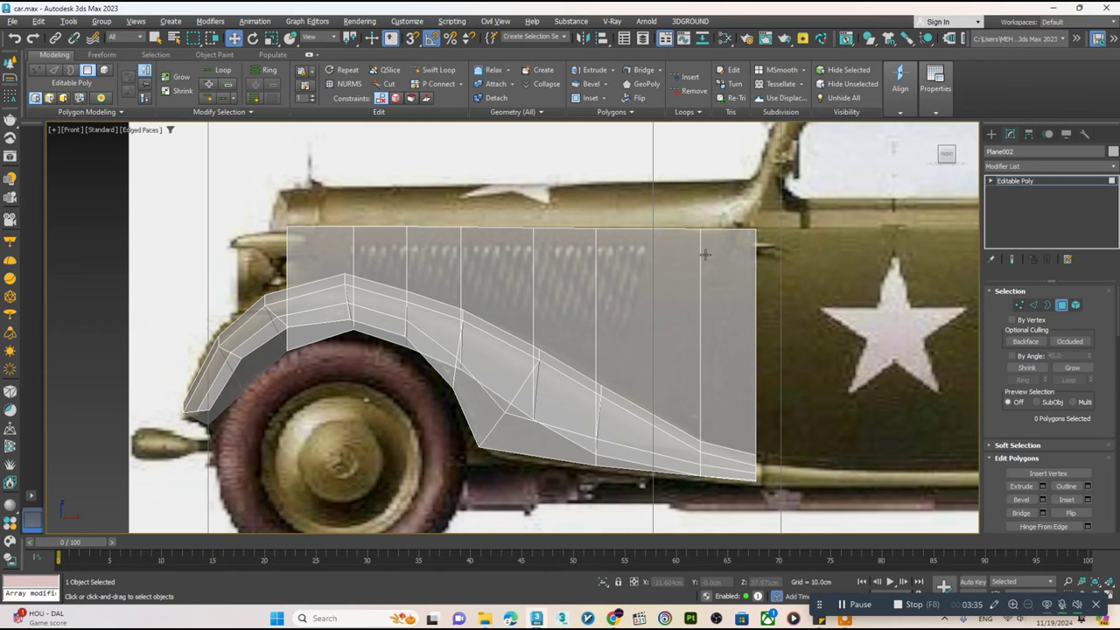
# - Add two horizontal Swift Loop edges and pull the right-edge vertices left to slant the rear edge
pyautogui.click(430, 70)
pyautogui.click(595, 267)
pyautogui.click(685, 348)
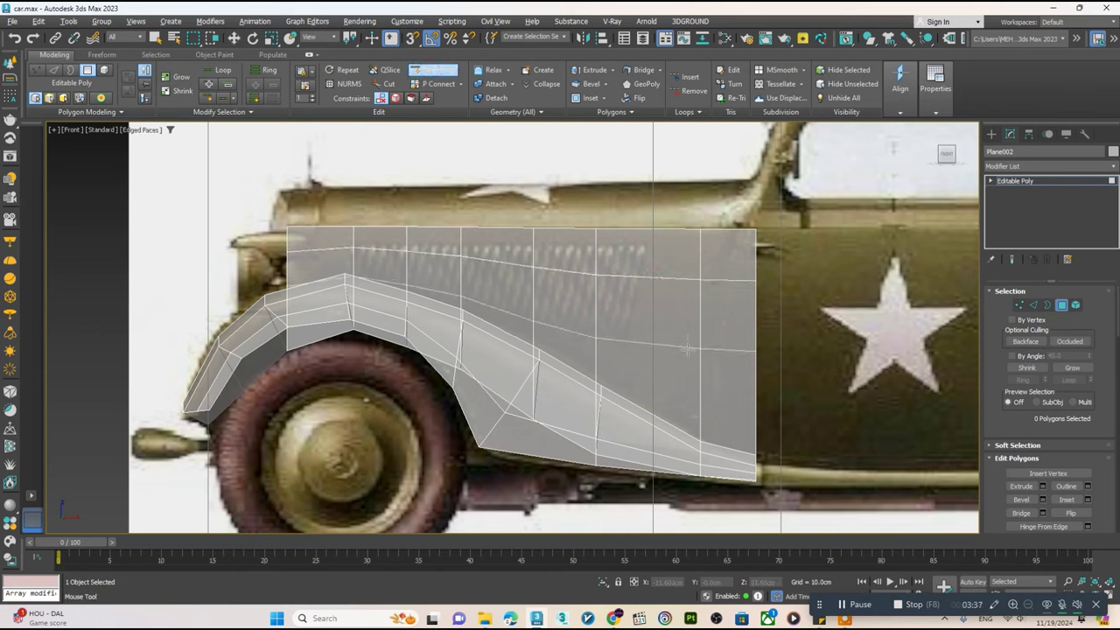
pyautogui.press('1')
pyautogui.click(756, 351)
pyautogui.moveTo(785, 352); pyautogui.dragTo(751, 350)
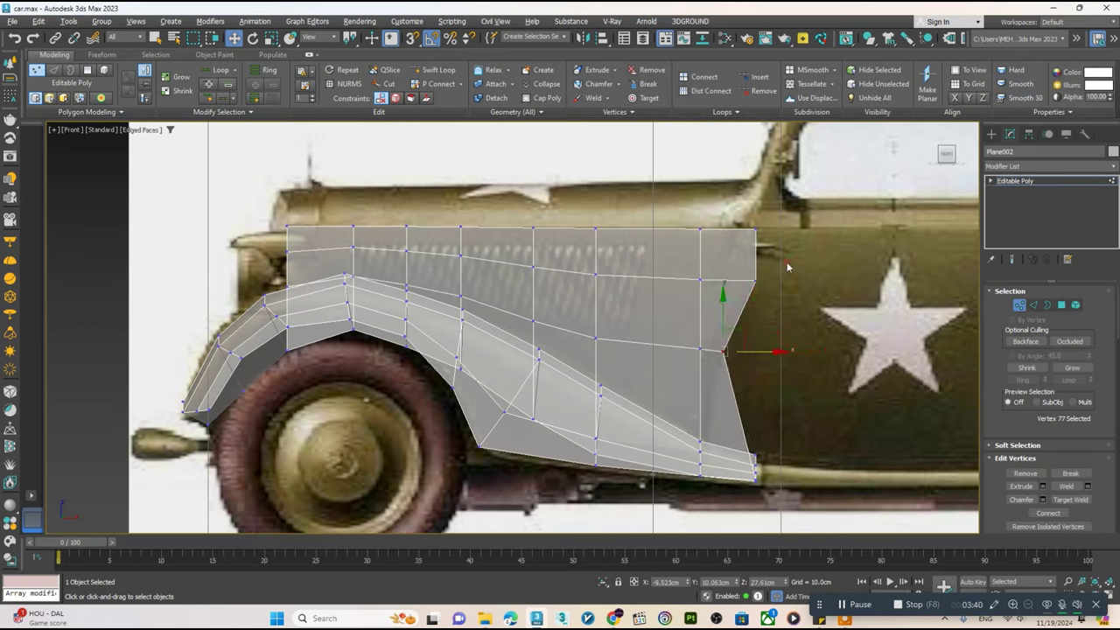
pyautogui.click(756, 281)
pyautogui.moveTo(787, 280); pyautogui.dragTo(760, 276)
pyautogui.moveTo(762, 277); pyautogui.dragTo(753, 215, button='middle')
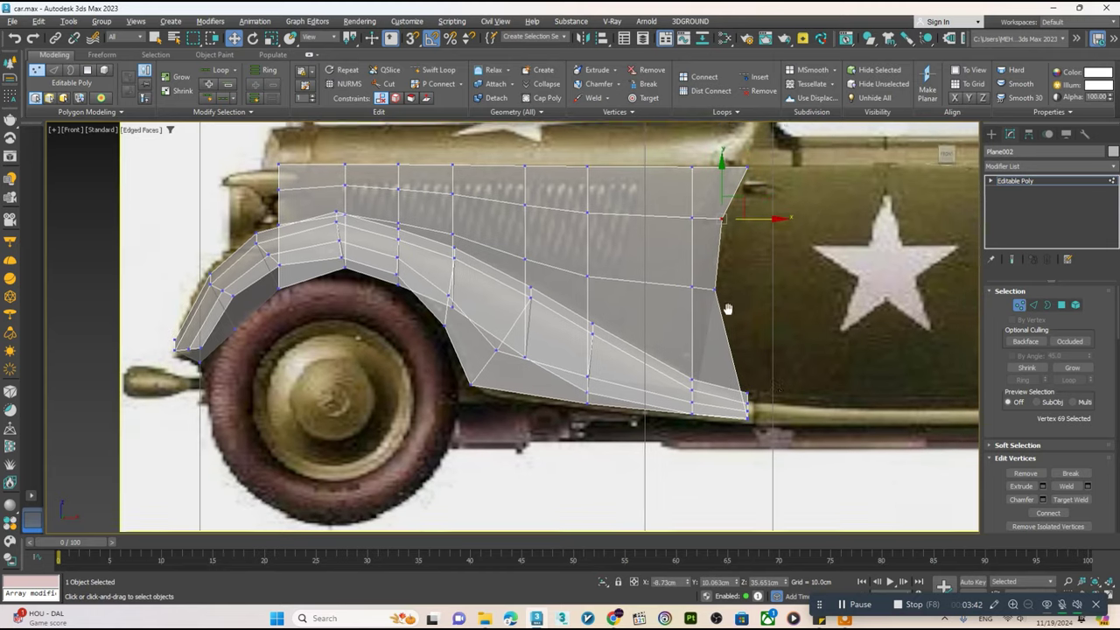
pyautogui.moveTo(768, 376); pyautogui.dragTo(736, 418)
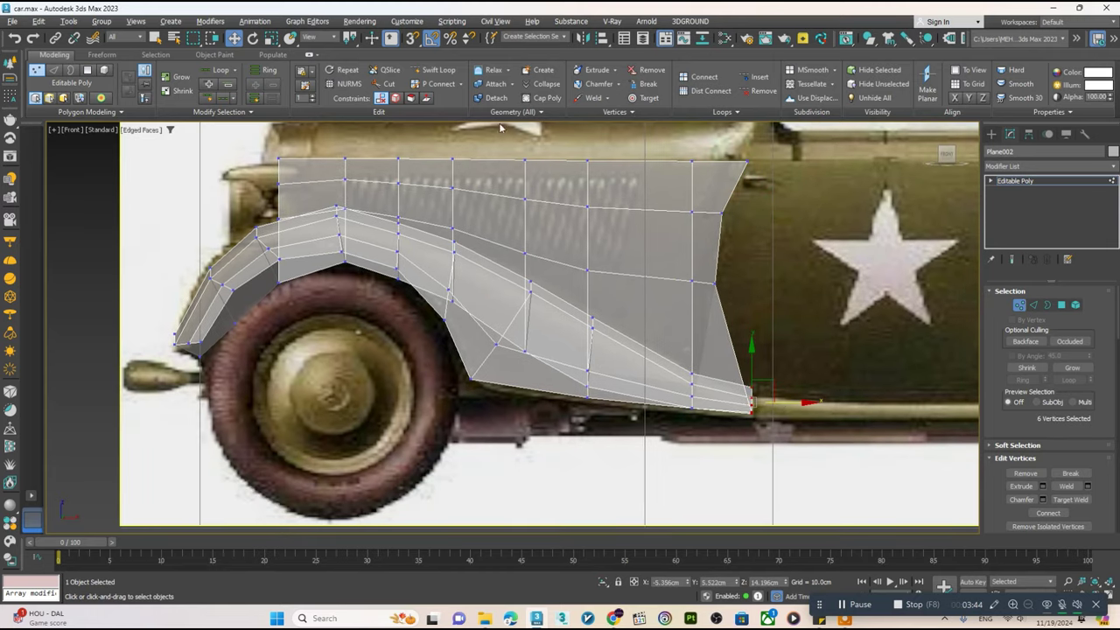
# - Add another loop across the lower panel and move the bottom-right vertices inward
pyautogui.click(435, 70)
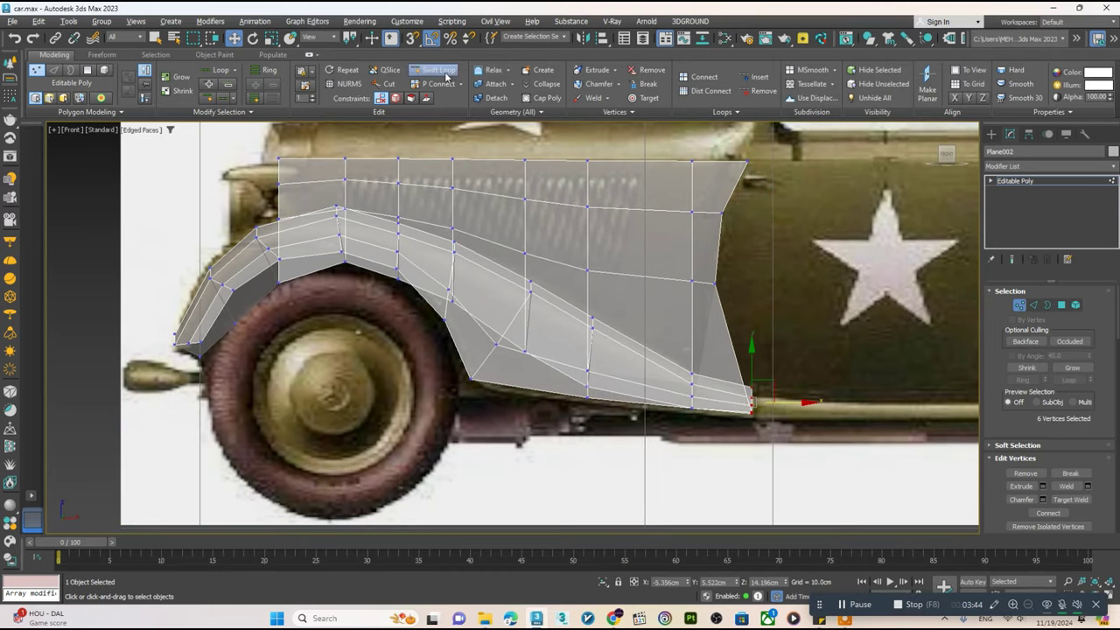
pyautogui.click(710, 346)
pyautogui.press('w')
pyautogui.click(730, 340)
pyautogui.moveTo(752, 340); pyautogui.dragTo(734, 341)
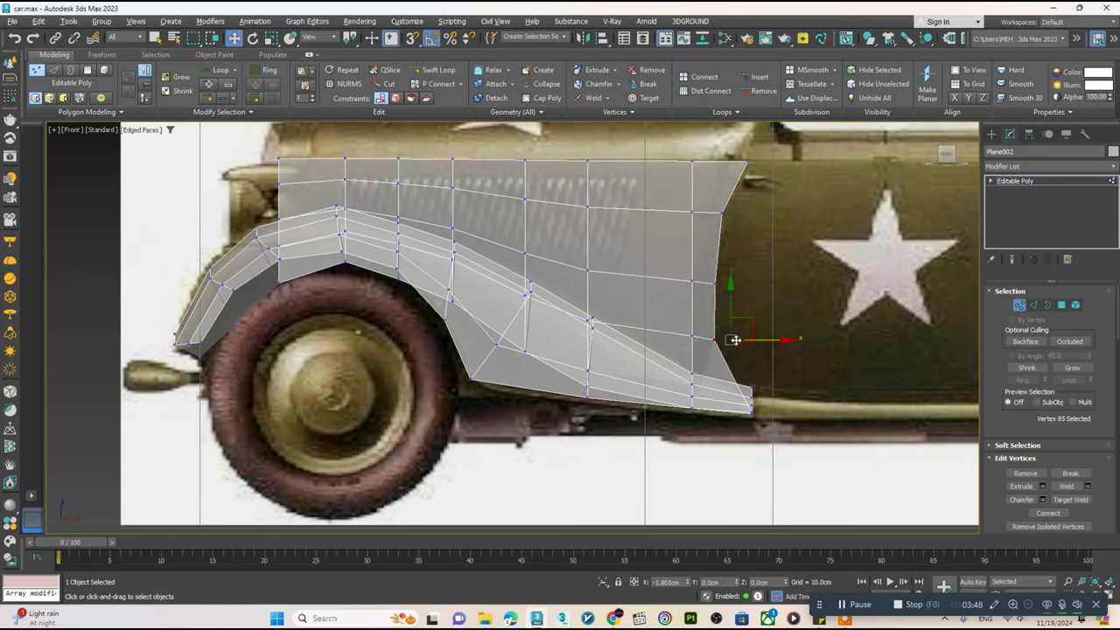
pyautogui.moveTo(774, 375)
pyautogui.mouseDown()
pyautogui.moveTo(737, 418)
pyautogui.moveTo(754, 399)
pyautogui.mouseUp()
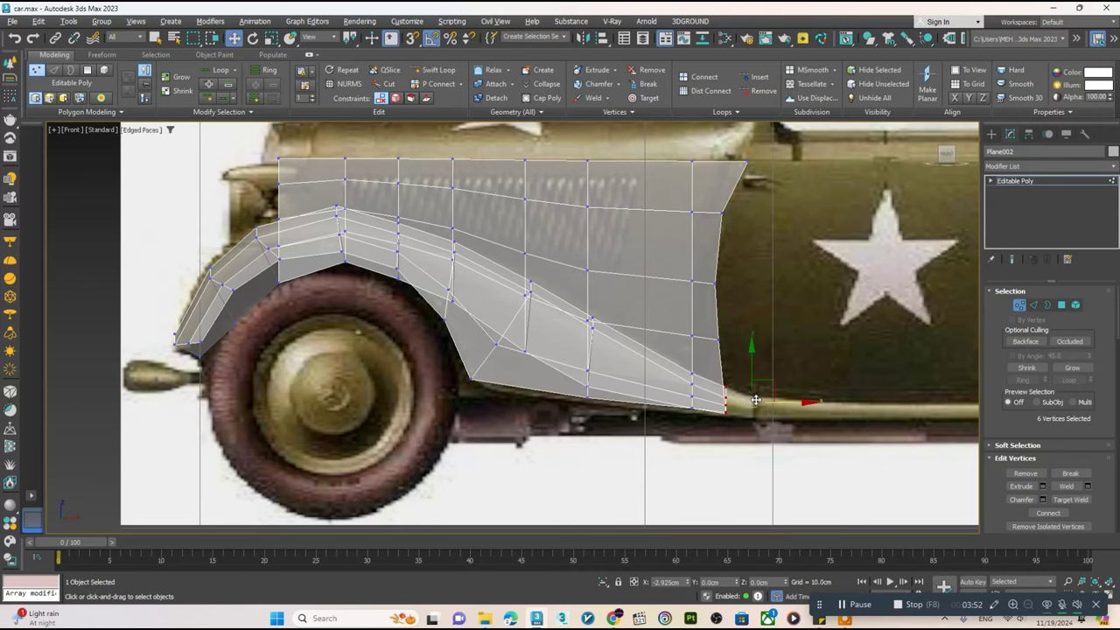
pyautogui.moveTo(428, 167); pyautogui.dragTo(414, 262, button='middle')
# - Select an edge loop on the fender and turn on Edged Faces (F4) in the Left view
pyautogui.press('2')
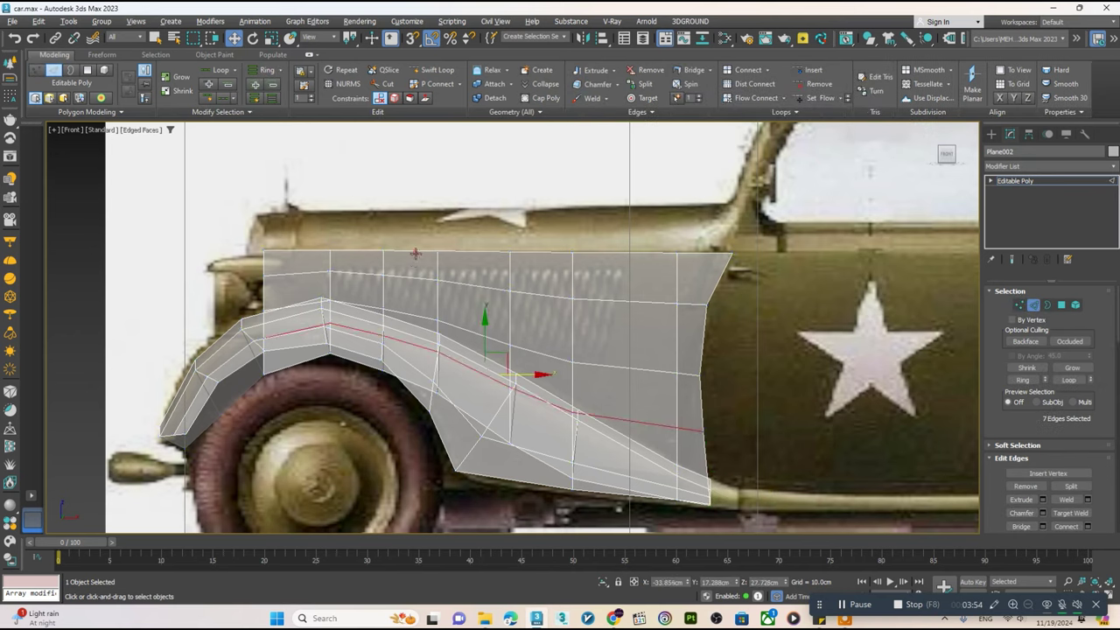
pyautogui.doubleClick(417, 252)
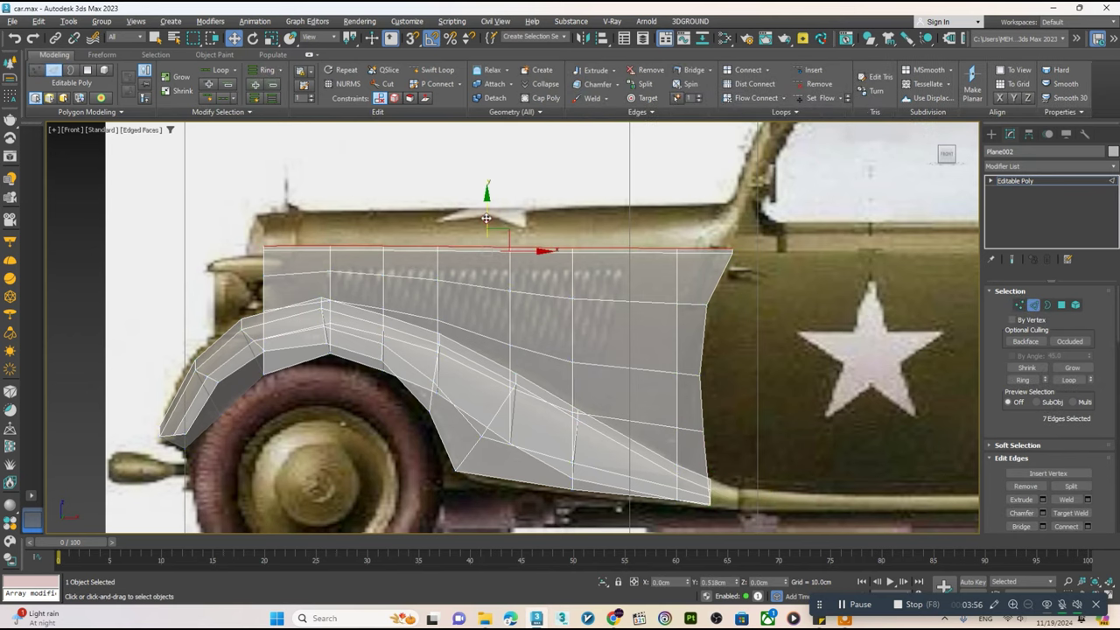
pyautogui.hotkey('alt', 'w')
pyautogui.hotkey('alt', 'w')
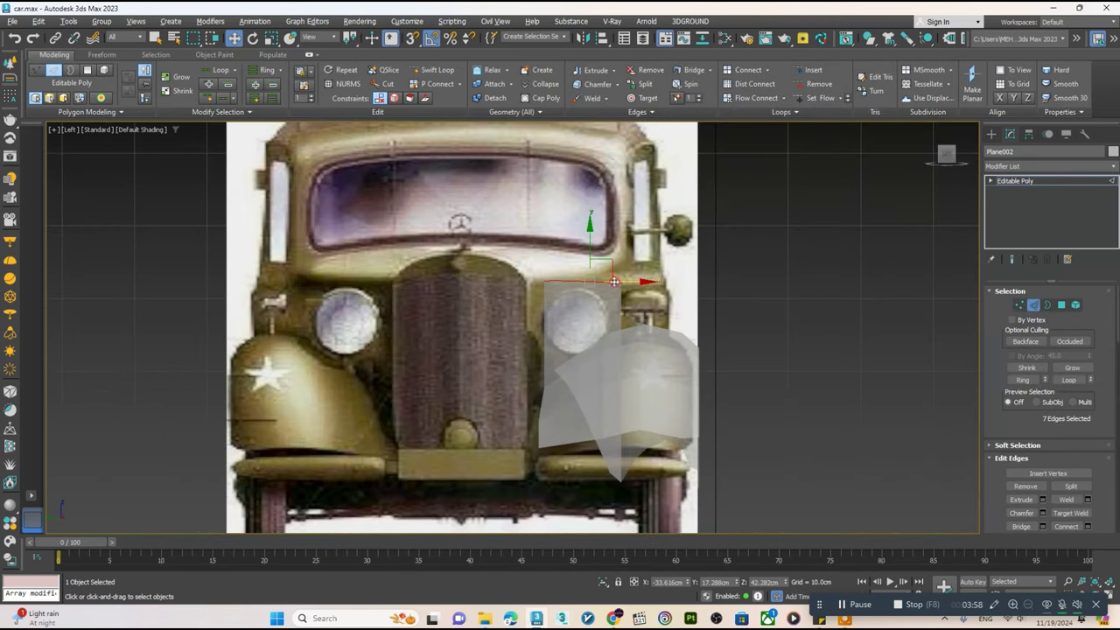
pyautogui.hotkey('ctrl', 'd')
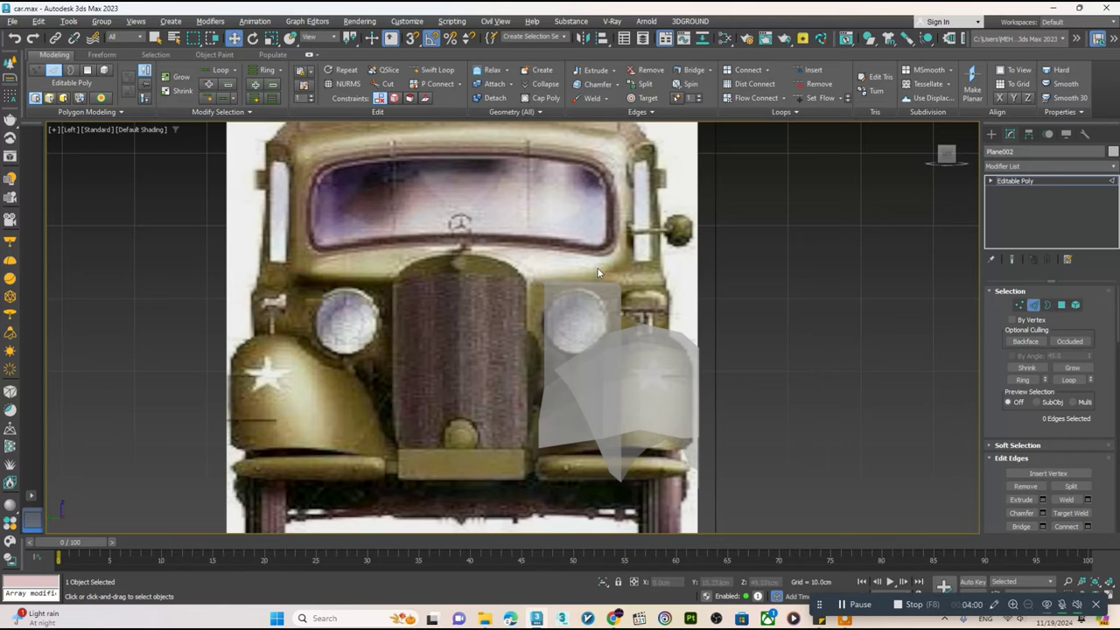
pyautogui.scroll(2, 597, 273)
pyautogui.press('F4')
# - Rotate the top edge loop to the bonnet and shift-drag new faces inward toward the car's centre
pyautogui.doubleClick(565, 286)
pyautogui.press('e')
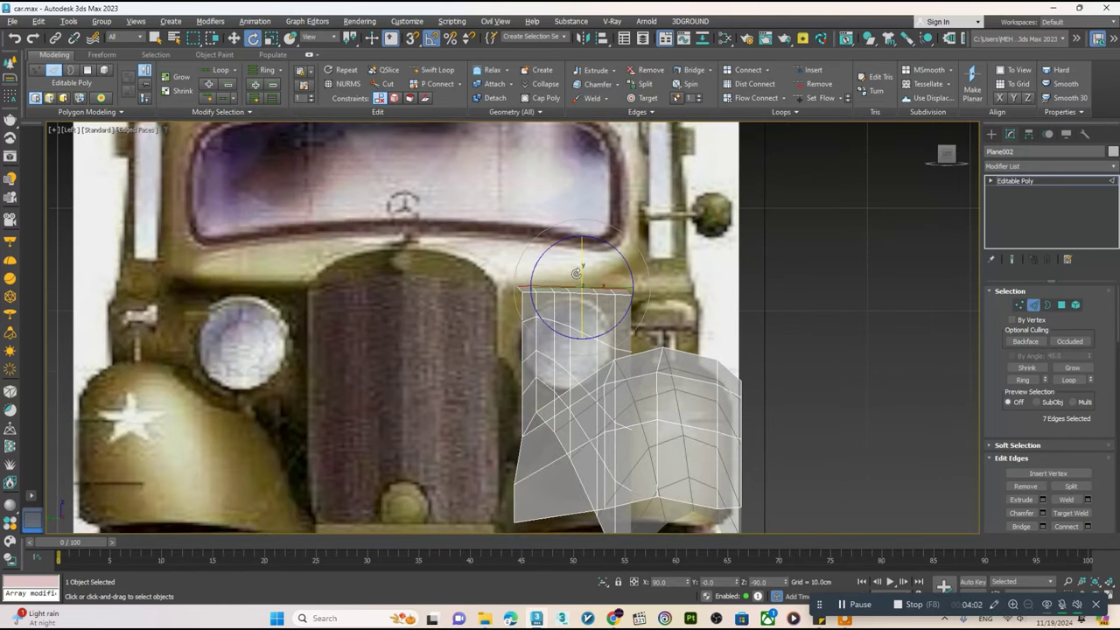
pyautogui.moveTo(576, 274); pyautogui.dragTo(580, 241)
pyautogui.press('w')
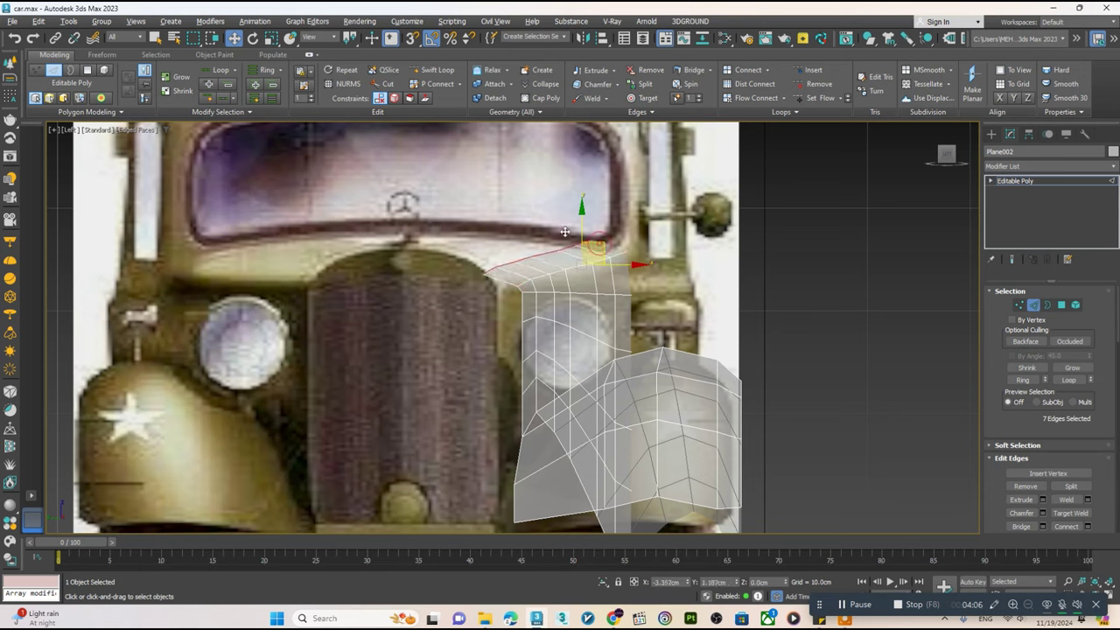
pyautogui.moveTo(600, 252)
pyautogui.mouseDown()
pyautogui.moveTo(557, 227)
pyautogui.moveTo(461, 210)
pyautogui.mouseUp()
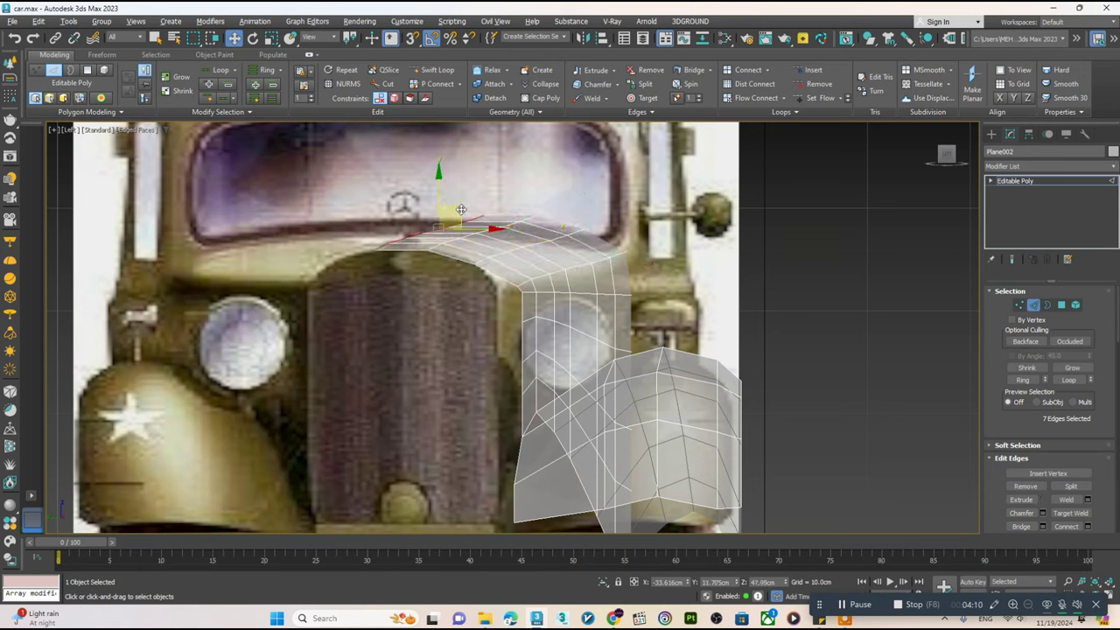
pyautogui.press('r')
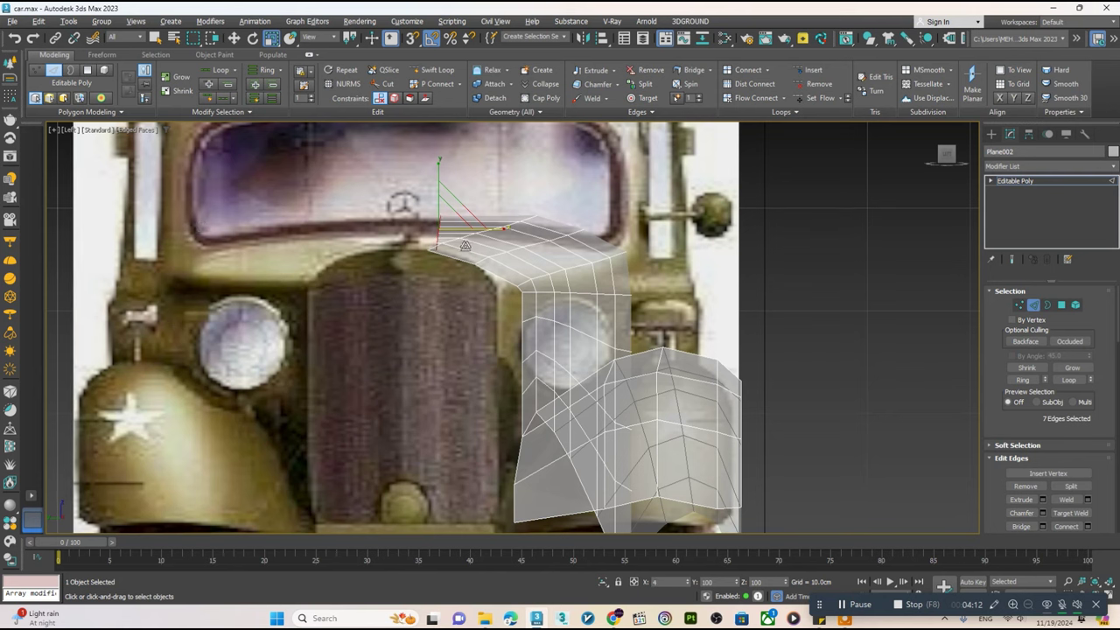
pyautogui.press('w')
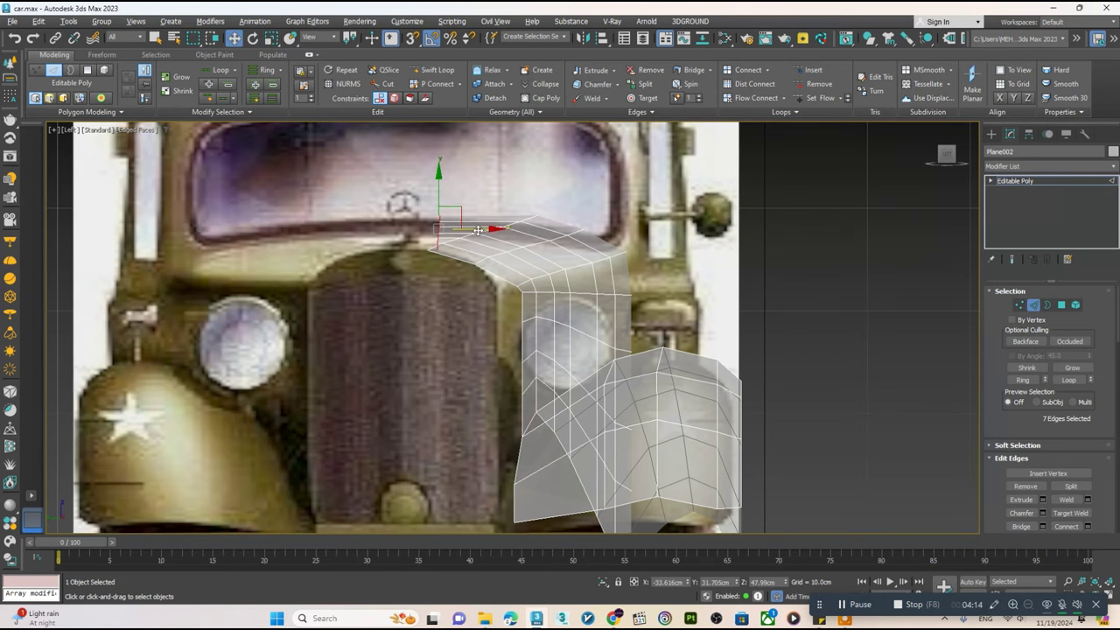
pyautogui.moveTo(477, 230); pyautogui.dragTo(451, 224)
# - In the Top view, align the strip's inner edge and move the junction vertices onto the fender's inner corner
pyautogui.press('t')
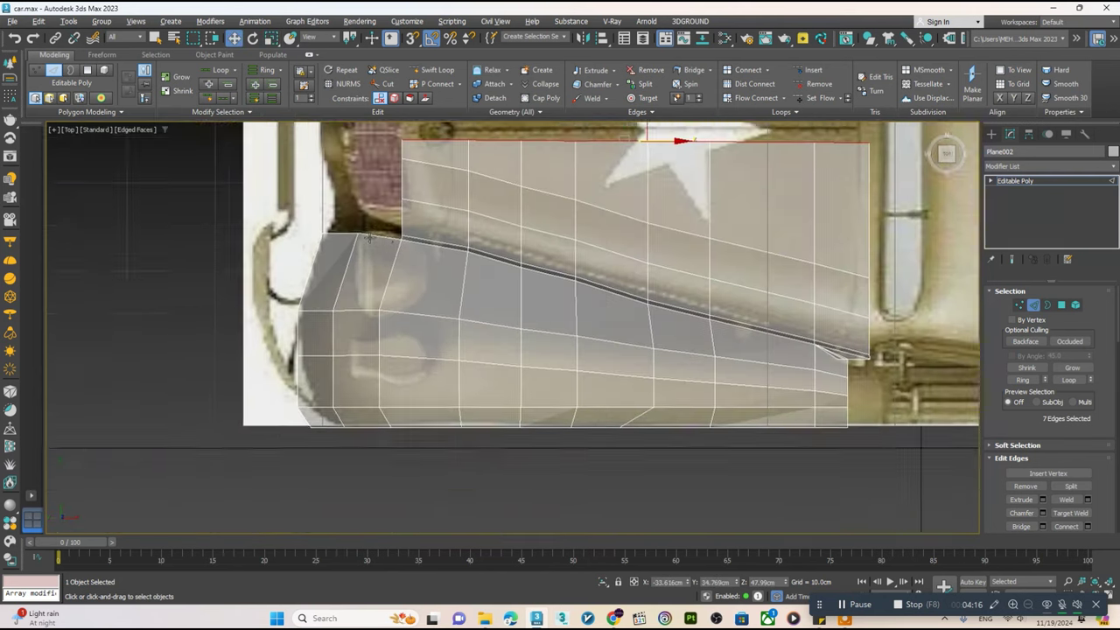
pyautogui.moveTo(552, 147); pyautogui.dragTo(484, 228, button='middle')
pyautogui.moveTo(483, 221); pyautogui.dragTo(482, 210)
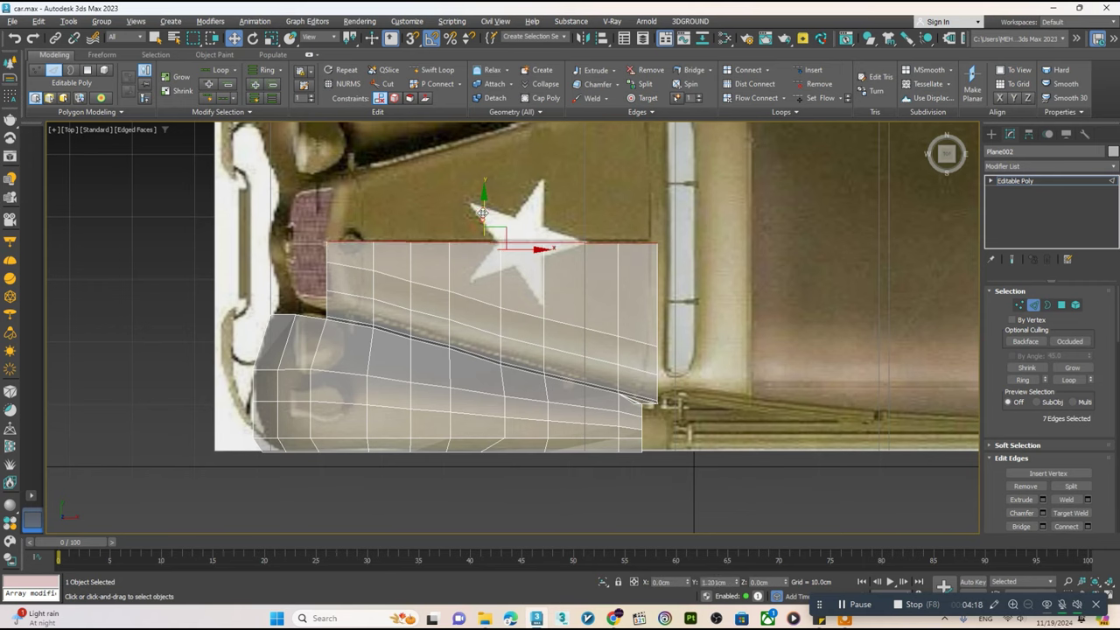
pyautogui.scroll(4, 346, 260)
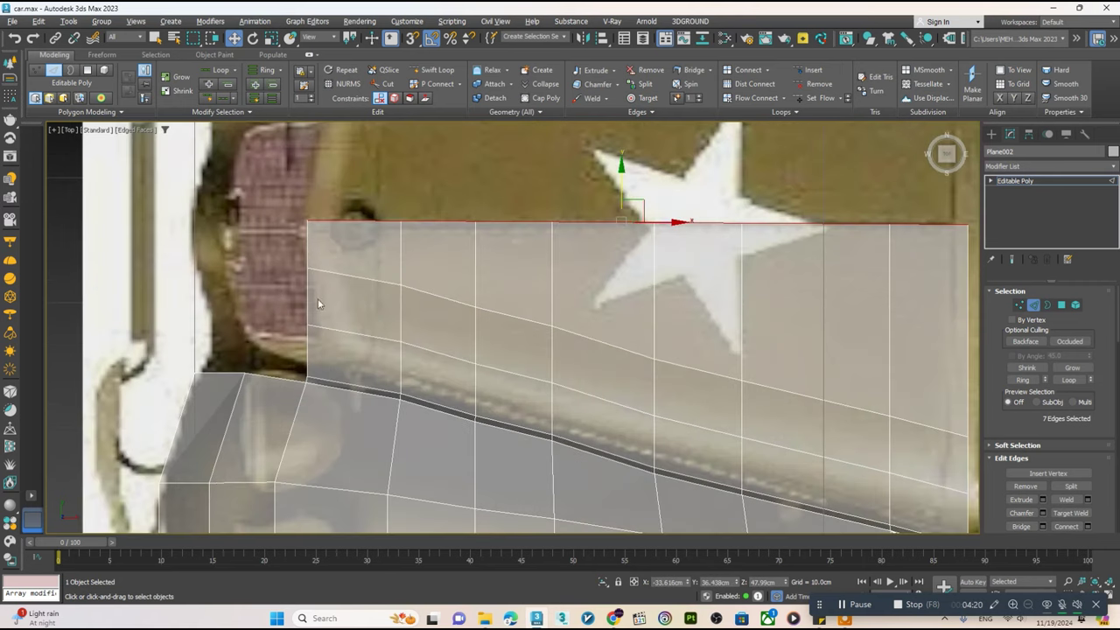
pyautogui.press('1')
pyautogui.moveTo(343, 380); pyautogui.dragTo(358, 380)
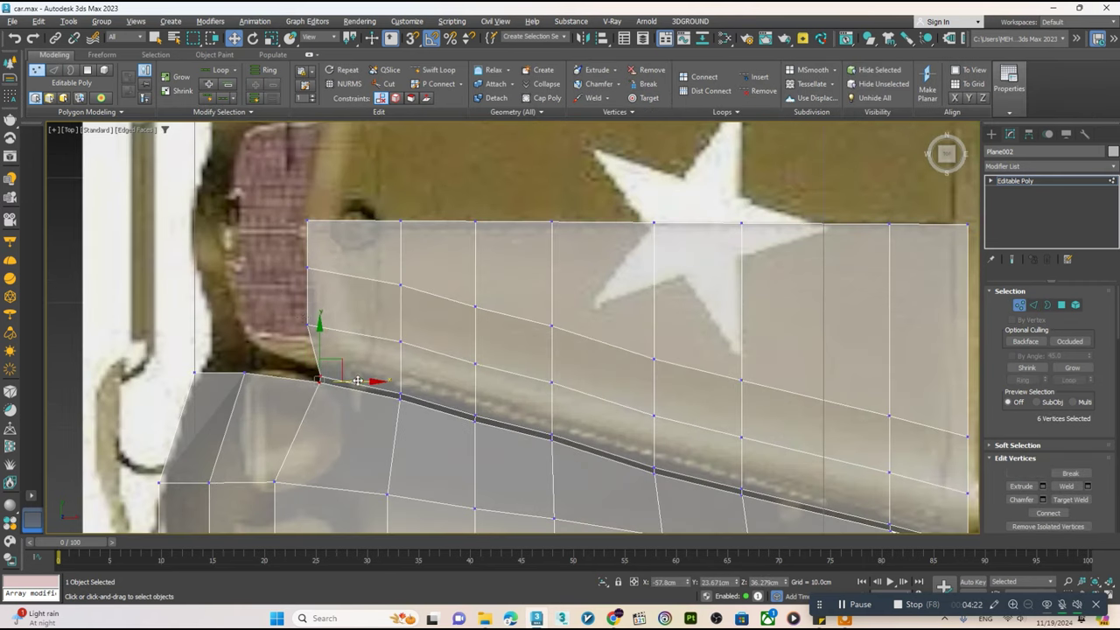
pyautogui.click(303, 332)
pyautogui.scroll(-5, 303, 332)
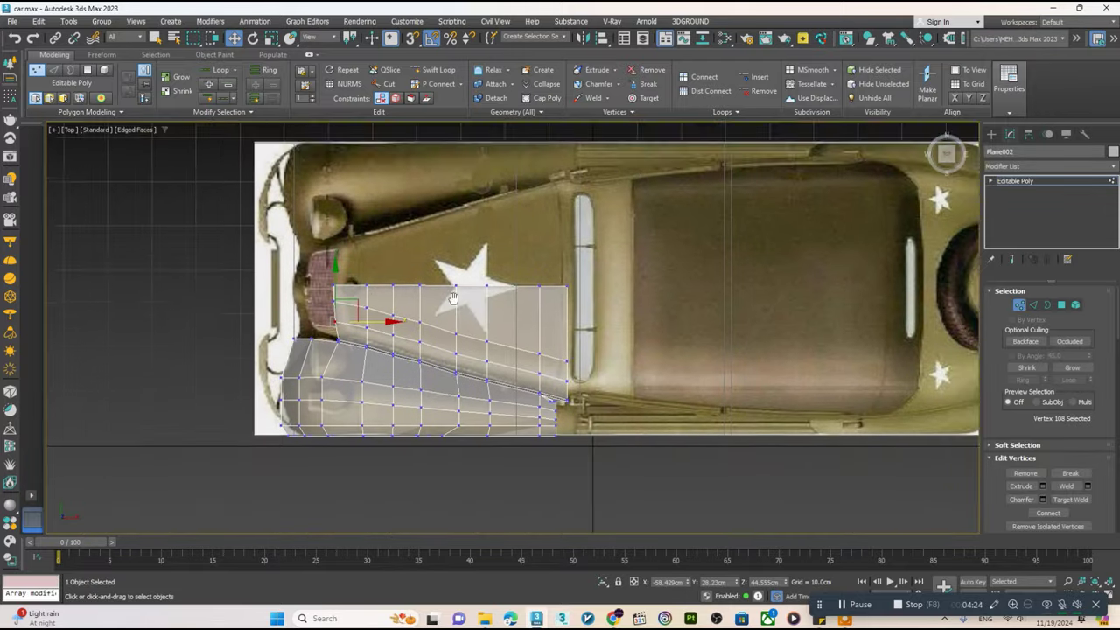
pyautogui.moveTo(599, 362); pyautogui.dragTo(552, 350, button='middle')
pyautogui.scroll(2, 552, 344)
# - Lower and rotate the panel's top two vertex rows so the top edge runs level
pyautogui.hotkey('alt', 'w')
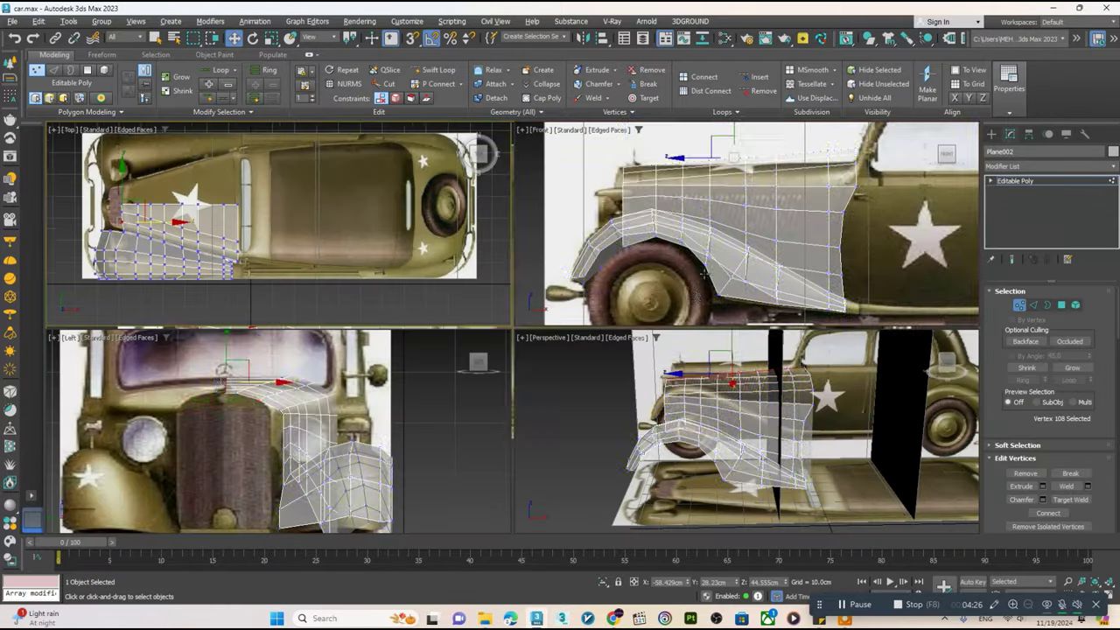
pyautogui.middleClick(543, 300)
pyautogui.hotkey('alt', 'w')
pyautogui.moveTo(544, 300); pyautogui.dragTo(545, 392, button='middle')
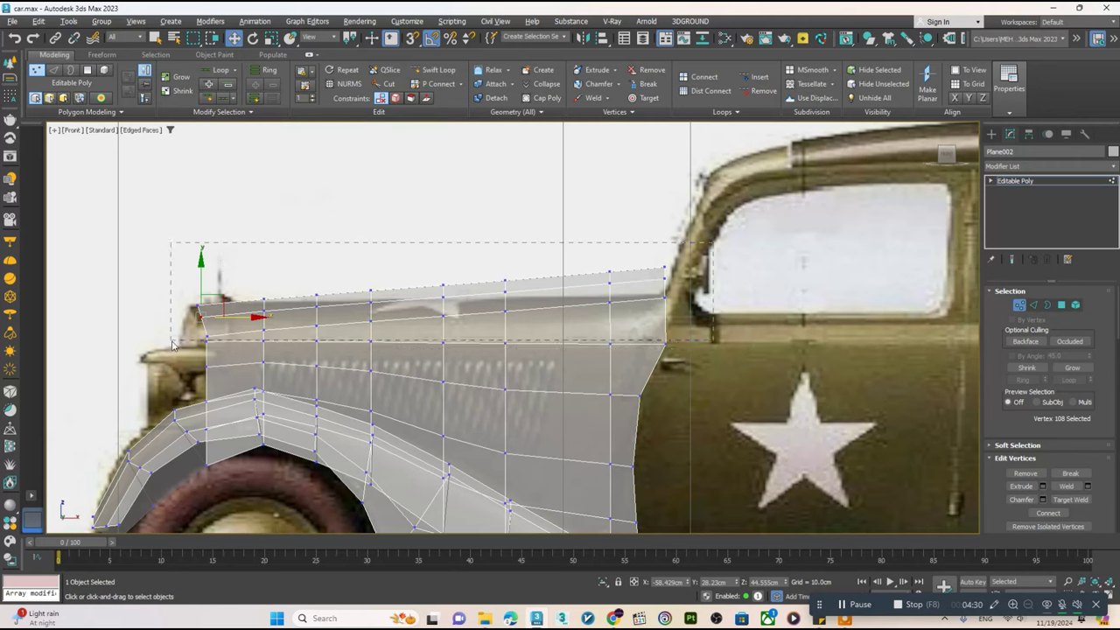
pyautogui.moveTo(173, 343); pyautogui.dragTo(207, 339)
pyautogui.moveTo(425, 276); pyautogui.dragTo(426, 279)
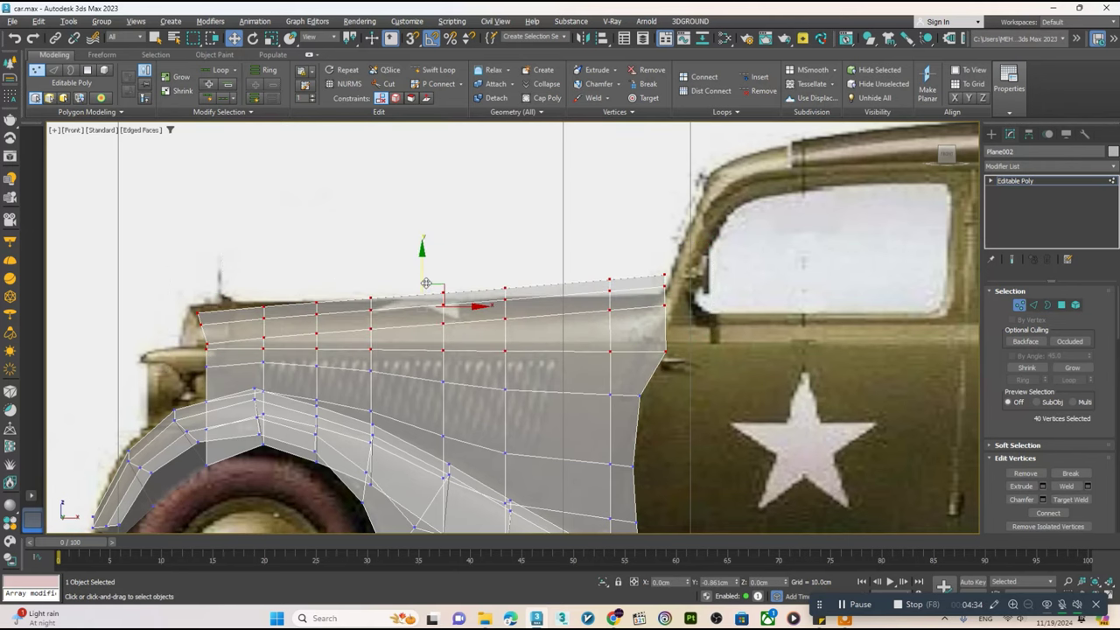
pyautogui.press('e')
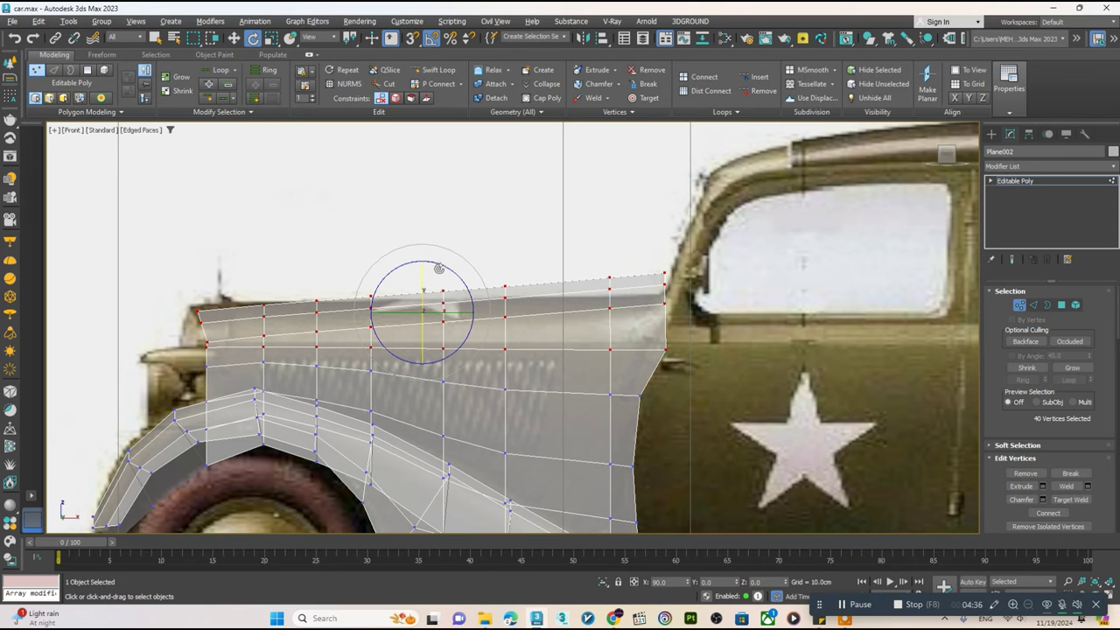
pyautogui.moveTo(439, 267); pyautogui.dragTo(423, 272)
pyautogui.press('w')
# - Move the rear-edge vertices left onto the door's front edge in the side blueprint
pyautogui.click(663, 362)
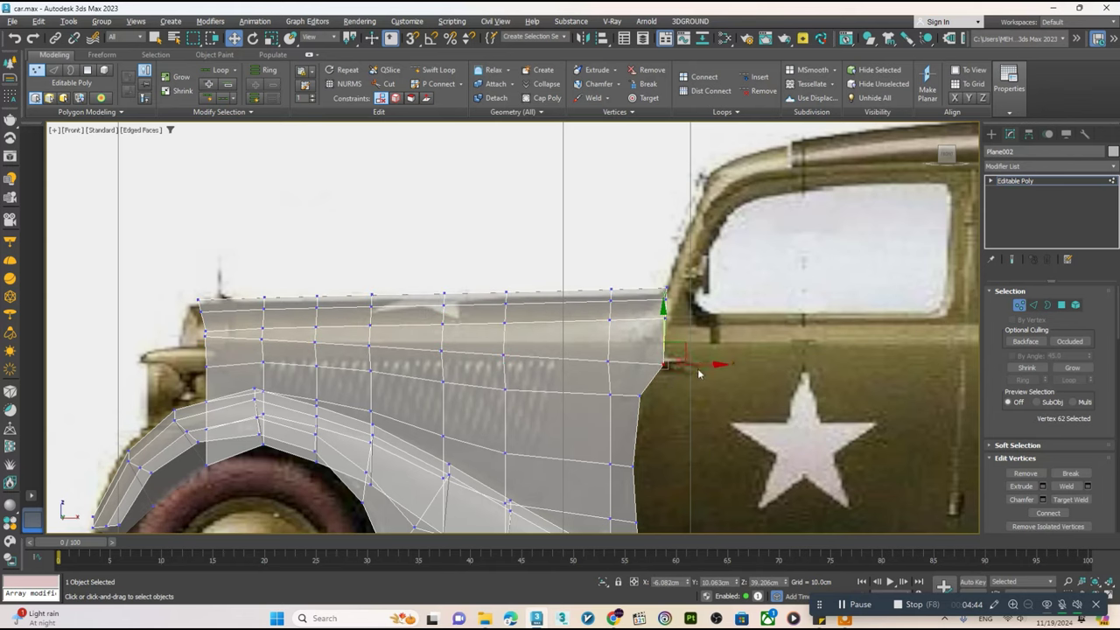
pyautogui.moveTo(680, 360); pyautogui.dragTo(644, 354)
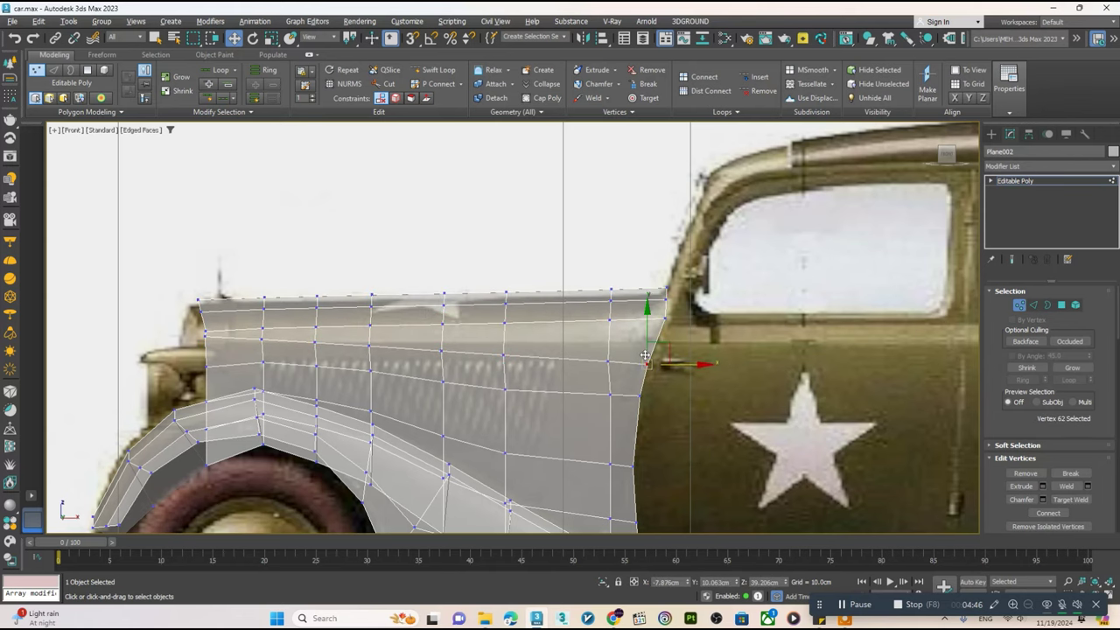
pyautogui.moveTo(644, 354); pyautogui.dragTo(639, 354, button='middle')
pyautogui.moveTo(659, 317); pyautogui.dragTo(667, 319)
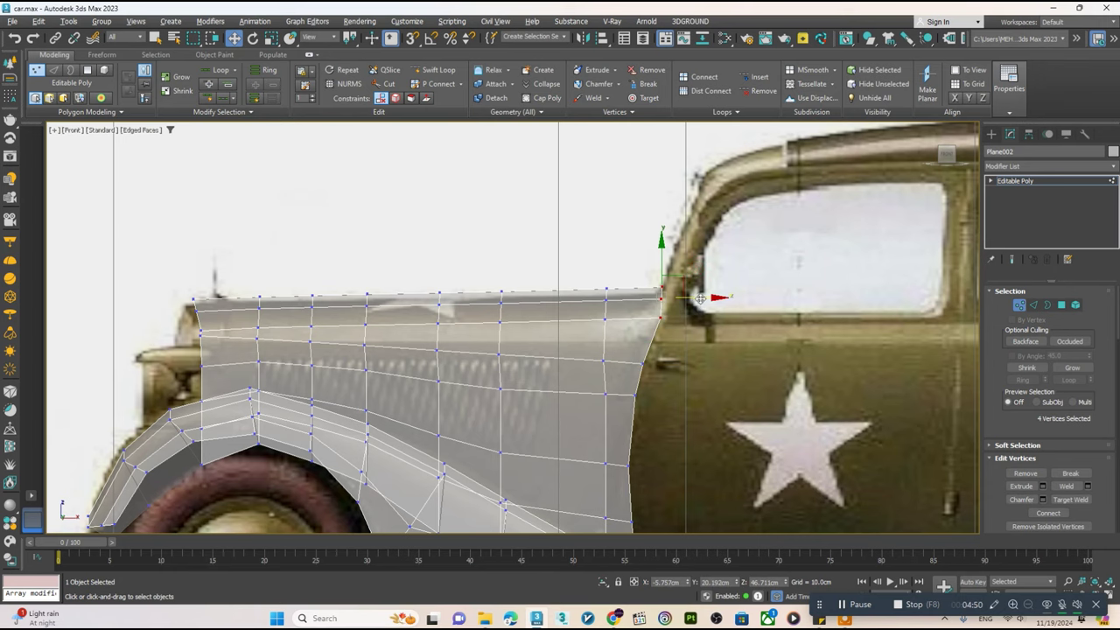
pyautogui.moveTo(696, 304); pyautogui.dragTo(691, 298)
pyautogui.hotkey('alt', 'w')
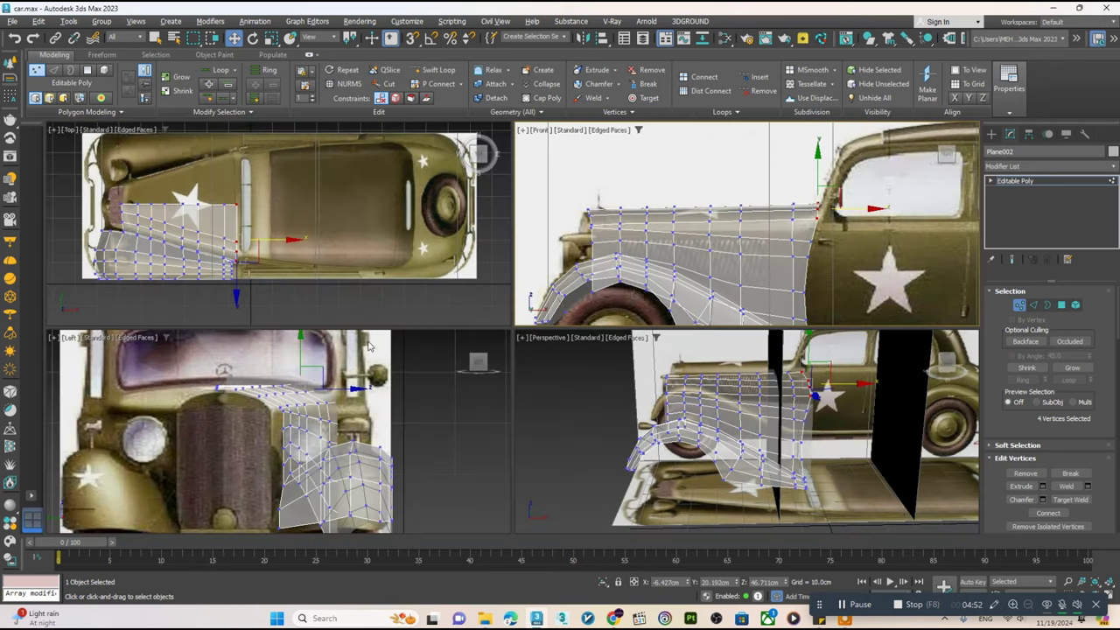
pyautogui.hotkey('alt', 'w')
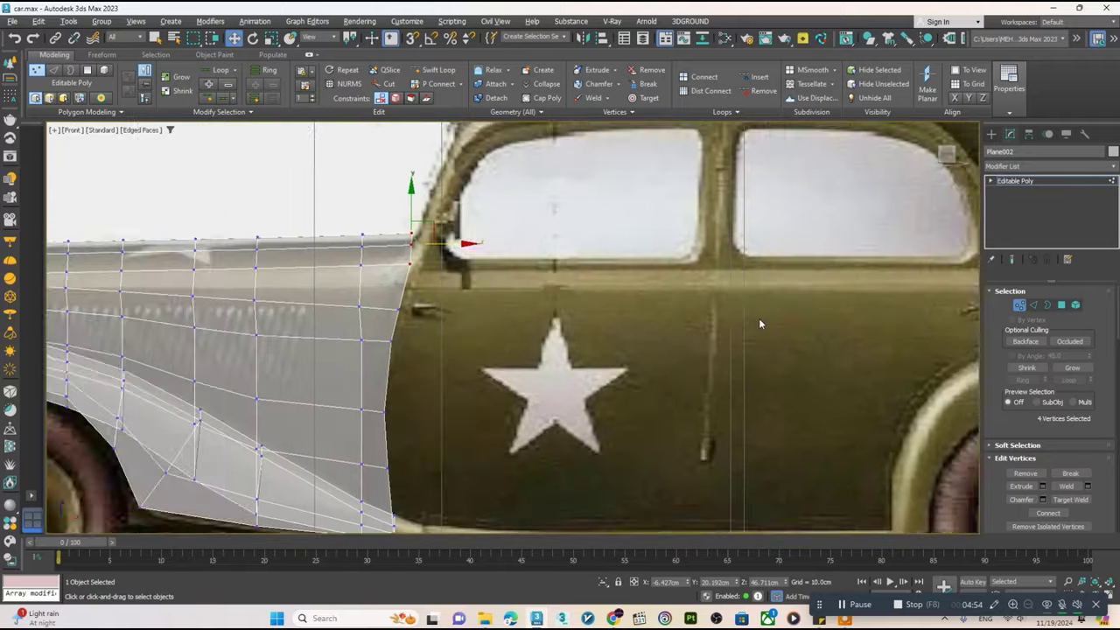
pyautogui.scroll(-3, 759, 317)
pyautogui.scroll(1, 612, 365)
pyautogui.scroll(3, 582, 360)
pyautogui.moveTo(591, 360); pyautogui.dragTo(553, 360, button='middle')
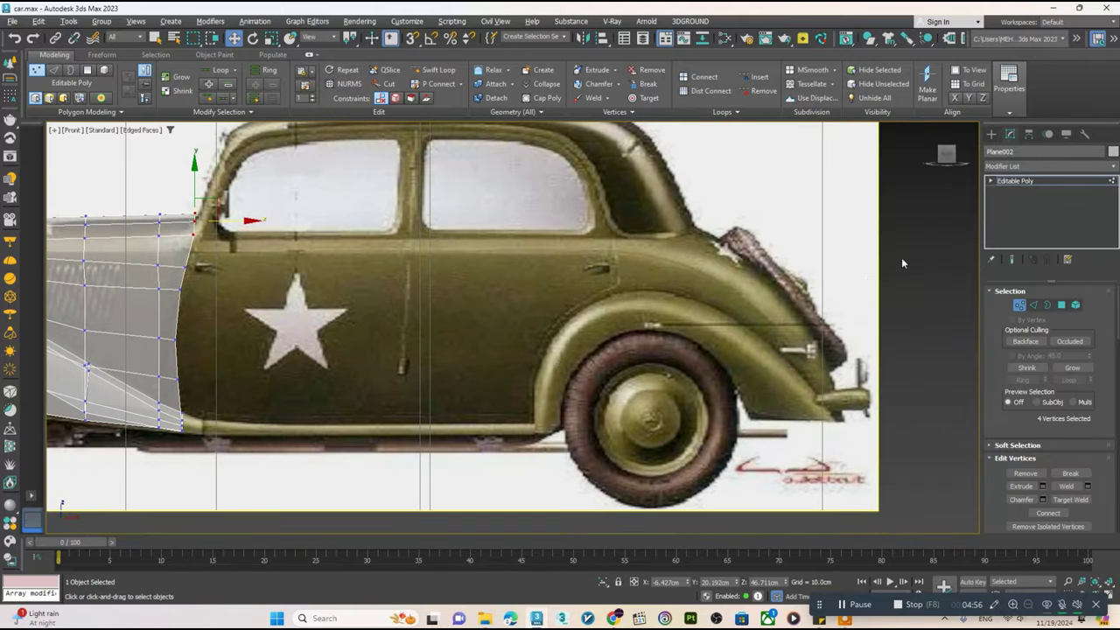
# - Draw a Plane primitive just behind the rear wheel in the Front view
pyautogui.click(1014, 180)
pyautogui.click(991, 133)
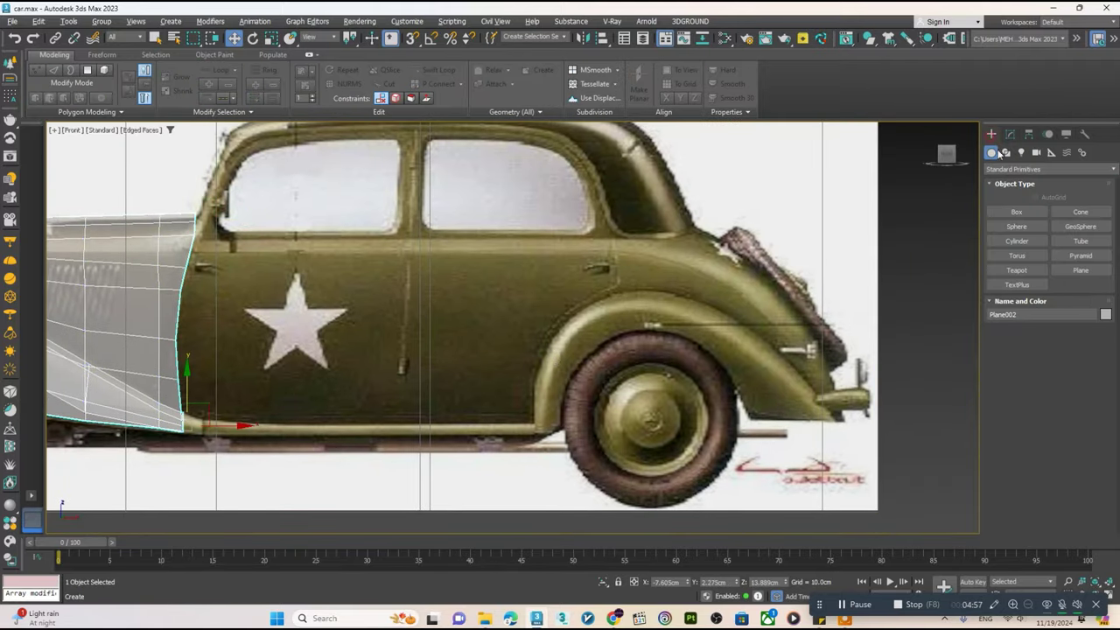
pyautogui.click(1080, 270)
pyautogui.hotkey('ctrl', 's')
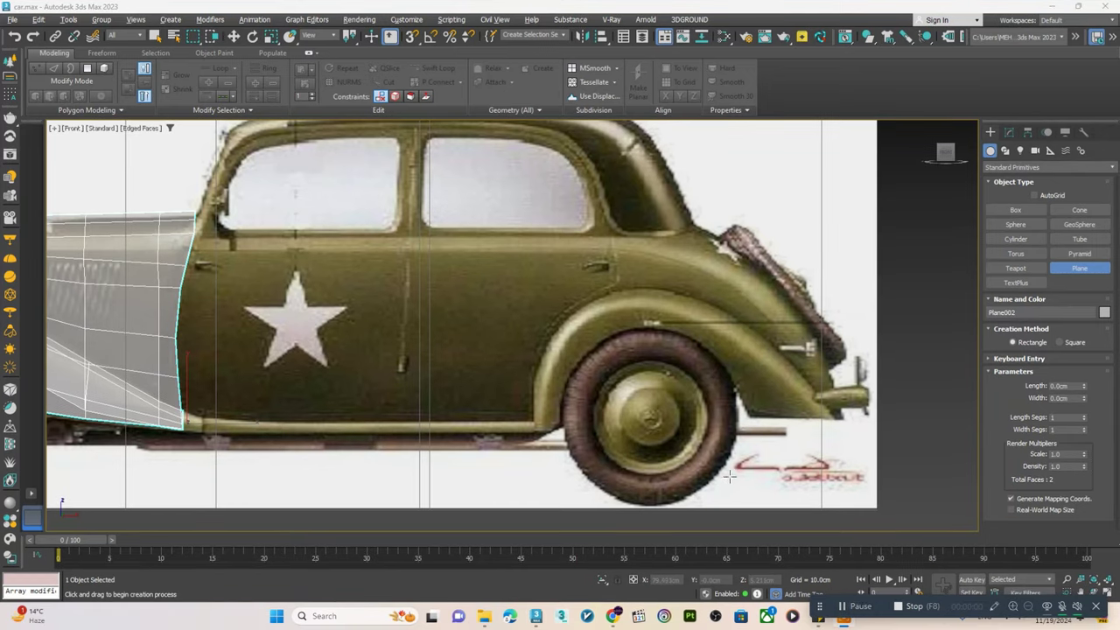
pyautogui.scroll(3, 786, 446)
pyautogui.moveTo(839, 409); pyautogui.dragTo(665, 349)
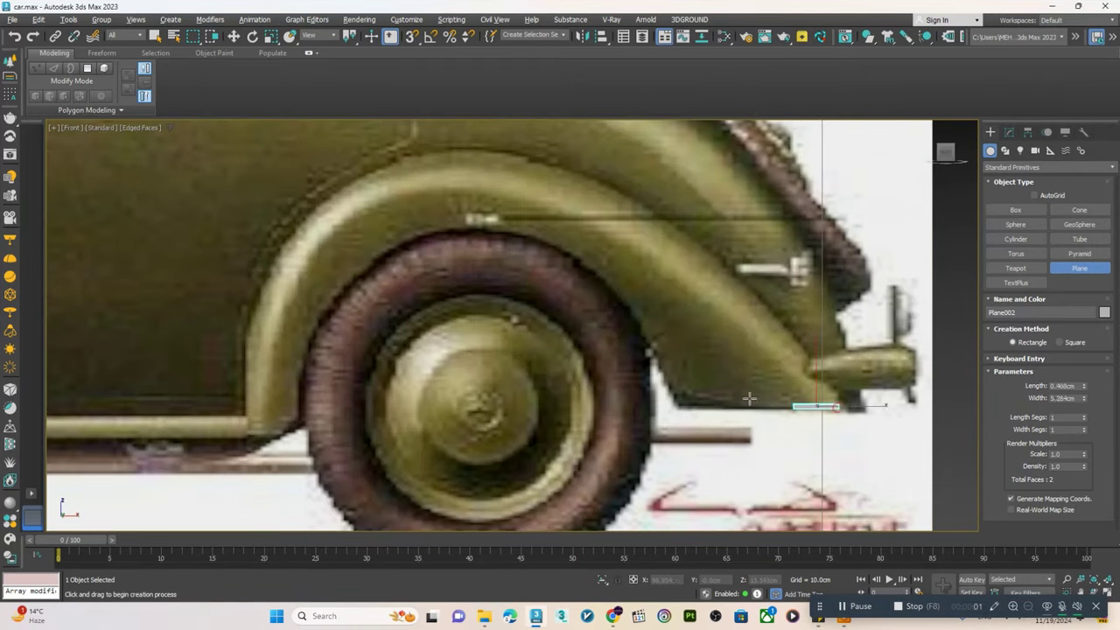
# - Convert Plane003 to Editable Poly via the right-click menu
pyautogui.press('w')
pyautogui.rightClick(696, 360)
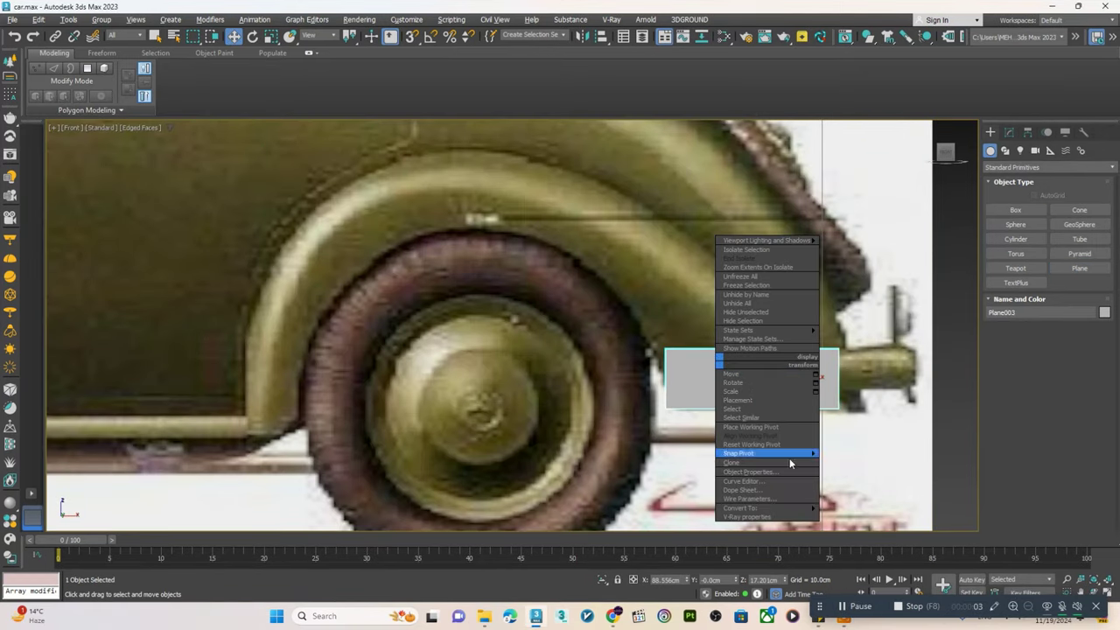
pyautogui.click(862, 513)
pyautogui.hotkey('alt', 'w')
pyautogui.hotkey('alt', 'w')
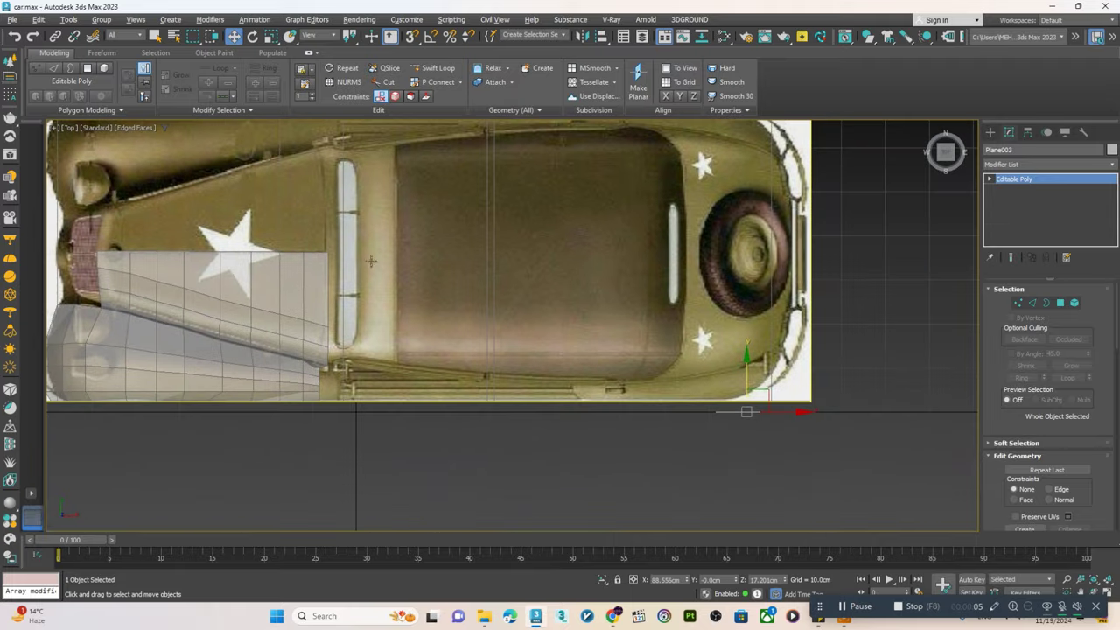
pyautogui.scroll(2, 739, 375)
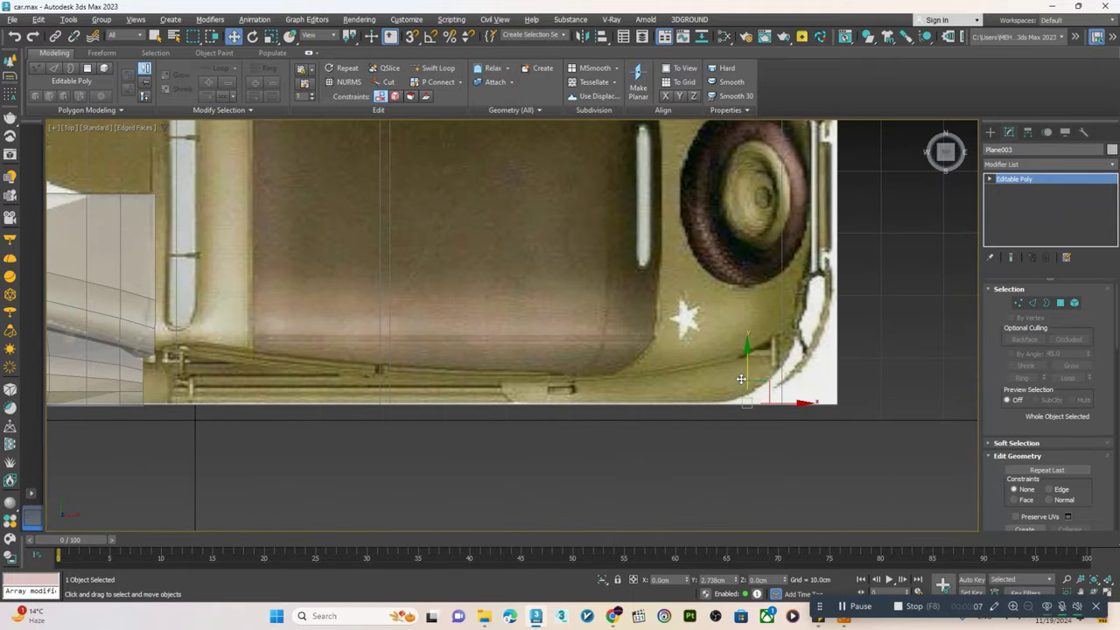
pyautogui.hotkey('alt', 'w')
pyautogui.hotkey('alt', 'w')
# - Slant the plane along the fender and extrude a first polygon up-left from its top edge
pyautogui.press('1')
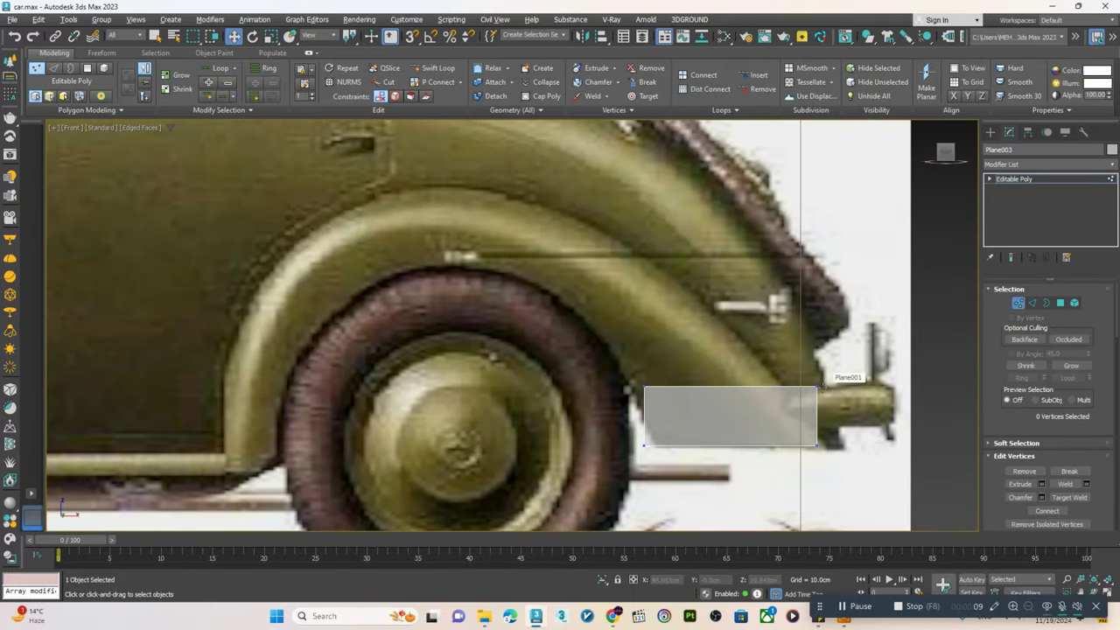
pyautogui.moveTo(819, 386); pyautogui.dragTo(756, 326)
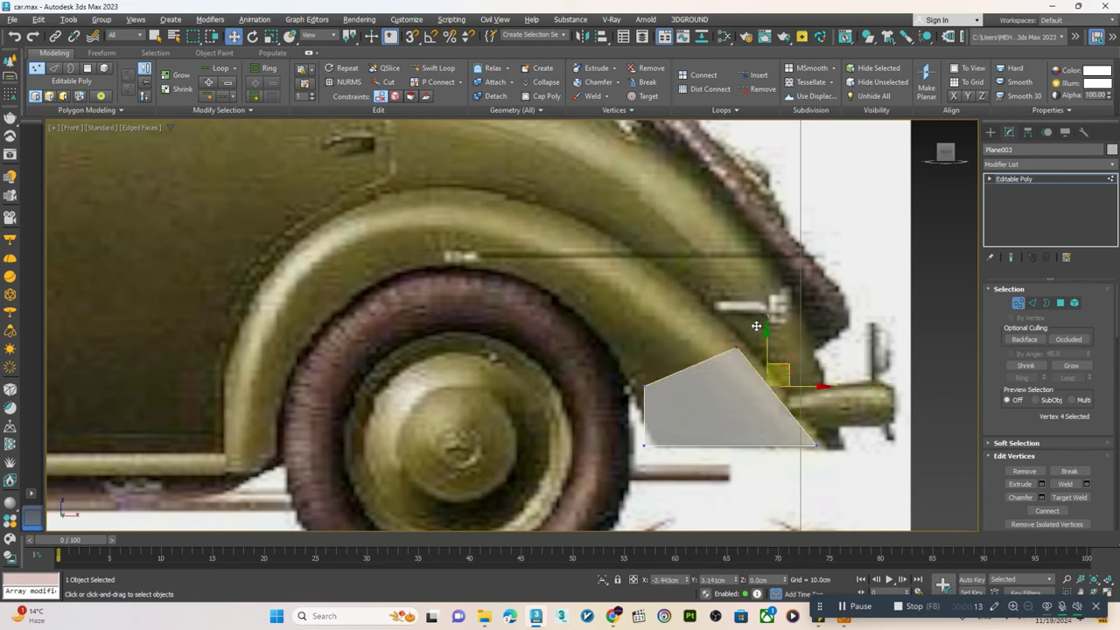
pyautogui.click(645, 385)
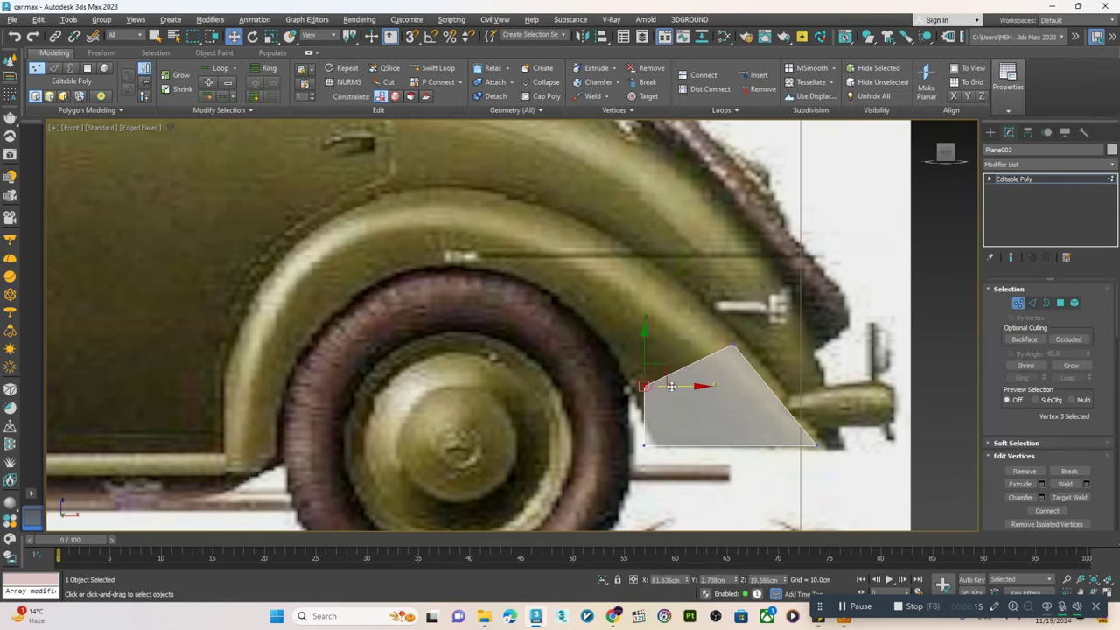
pyautogui.moveTo(671, 386); pyautogui.dragTo(656, 385)
pyautogui.press('2')
pyautogui.click(700, 362)
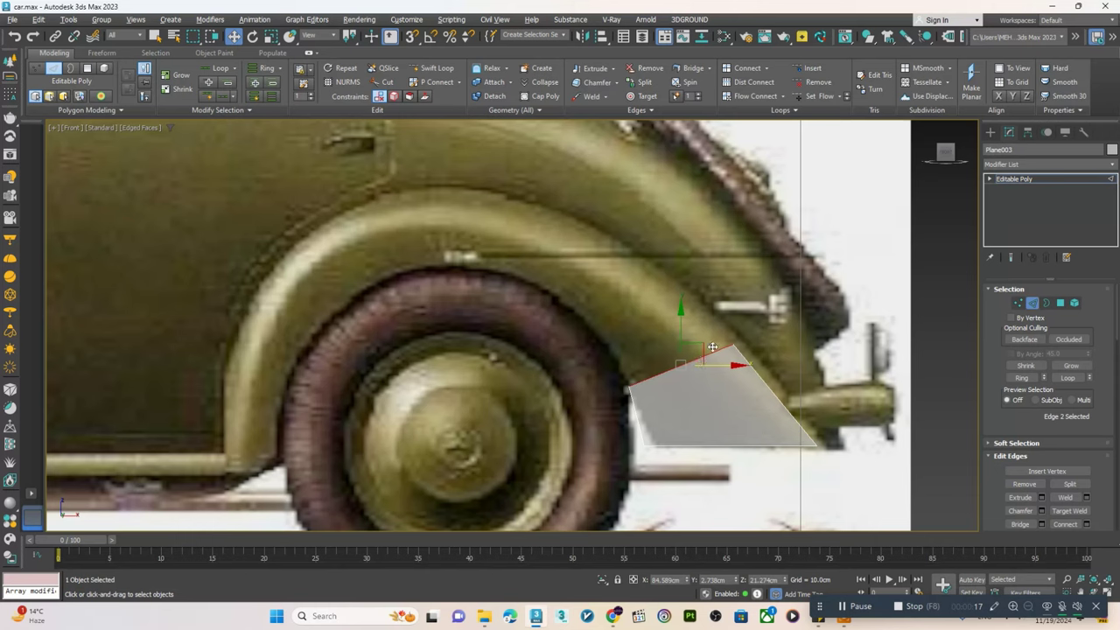
pyautogui.moveTo(713, 347)
pyautogui.keyDown('shift'); pyautogui.mouseDown()
pyautogui.moveTo(670, 282)
pyautogui.moveTo(674, 249)
pyautogui.moveTo(577, 227)
pyautogui.moveTo(571, 194)
pyautogui.moveTo(468, 198)
pyautogui.moveTo(423, 256)
pyautogui.mouseUp(); pyautogui.keyUp('shift')
# - Extend the strip further up-left, moving its top vertices to widen the polygons
pyautogui.press('1')
pyautogui.click(691, 279)
pyautogui.press('2')
pyautogui.click(634, 272)
pyautogui.press('1')
pyautogui.click(577, 219)
pyautogui.press('2')
pyautogui.click(564, 210)
pyautogui.press('1')
pyautogui.click(477, 199)
pyautogui.press('2')
pyautogui.scroll(1, 466, 225)
pyautogui.press('1')
pyautogui.moveTo(437, 181); pyautogui.dragTo(412, 177)
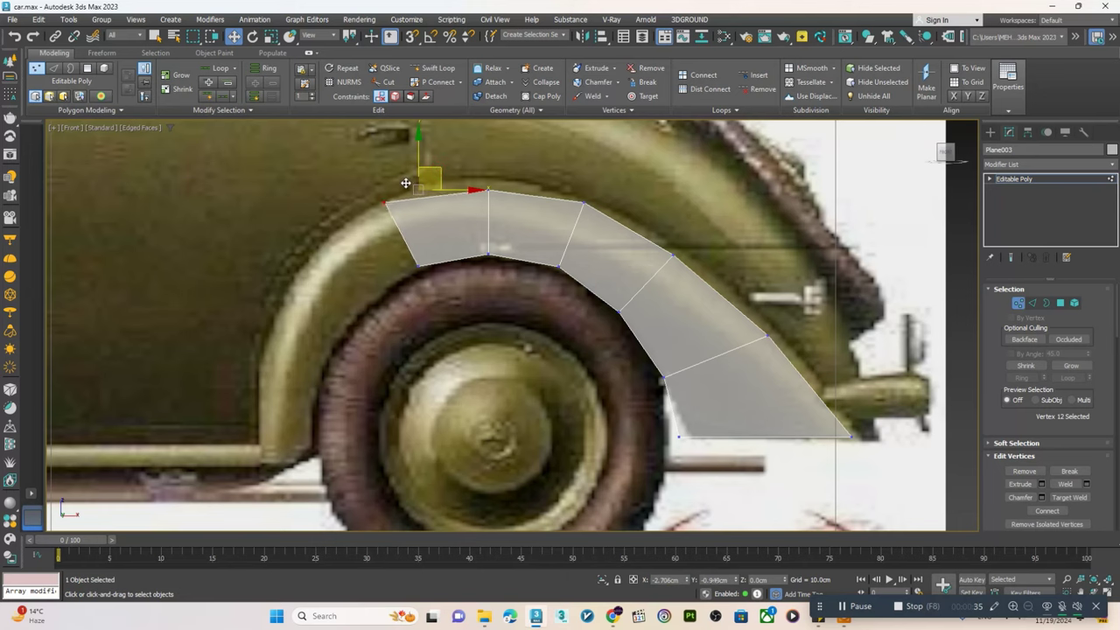
# - Extrude the strip's left edge along the arch and over the top of the wheel
pyautogui.press('2')
pyautogui.click(401, 232)
pyautogui.moveTo(401, 232); pyautogui.dragTo(427, 207, button='middle')
pyautogui.moveTo(428, 208)
pyautogui.keyDown('shift'); pyautogui.mouseDown()
pyautogui.moveTo(389, 236)
pyautogui.moveTo(343, 234)
pyautogui.moveTo(337, 320)
pyautogui.moveTo(304, 342)
pyautogui.moveTo(325, 404)
pyautogui.moveTo(303, 419)
pyautogui.mouseUp(); pyautogui.keyUp('shift')
pyautogui.press('1')
pyautogui.click(345, 231)
# - Extend the strip down the arch's lower-left side to the sill, nudging its corner vertices into place
pyautogui.press('2')
pyautogui.click(372, 281)
pyautogui.press('1')
pyautogui.click(293, 322)
pyautogui.press('2')
pyautogui.click(315, 355)
pyautogui.press('1')
pyautogui.click(282, 422)
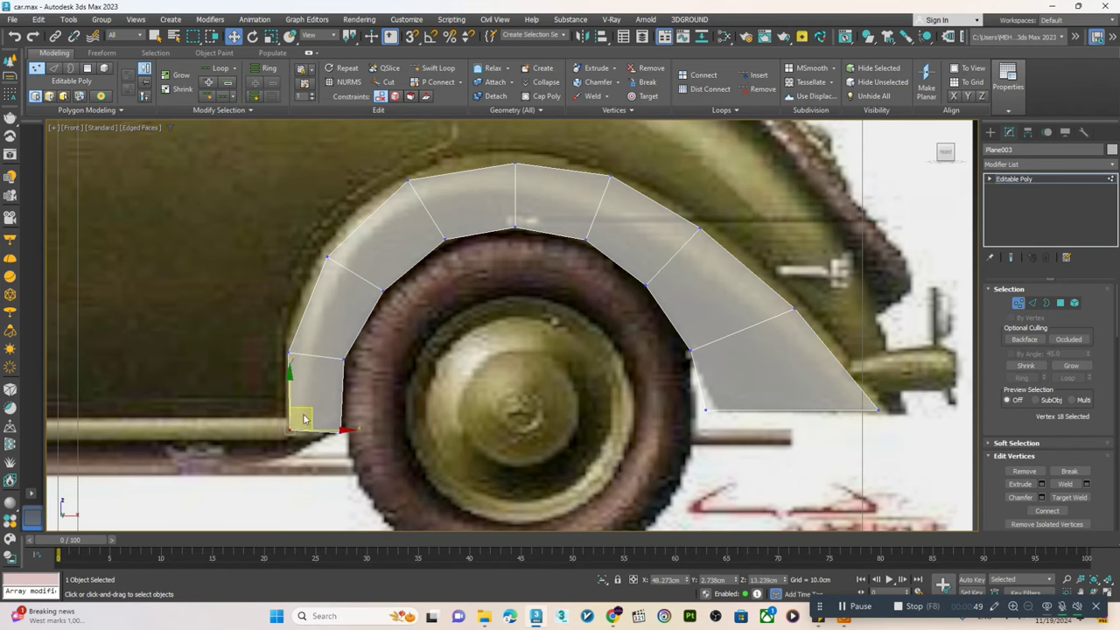
pyautogui.click(357, 426)
pyautogui.moveTo(470, 307); pyautogui.dragTo(408, 360, button='middle')
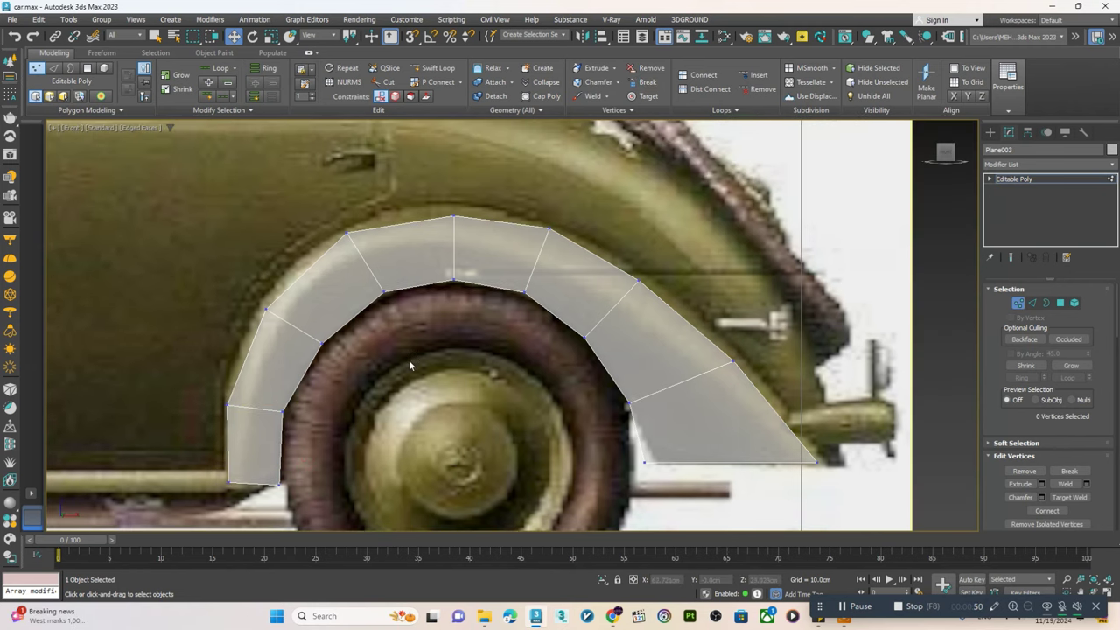
pyautogui.click(417, 73)
# - Add a middle edge loop through the strip and shift it outward in the maximized top view
pyautogui.click(525, 235)
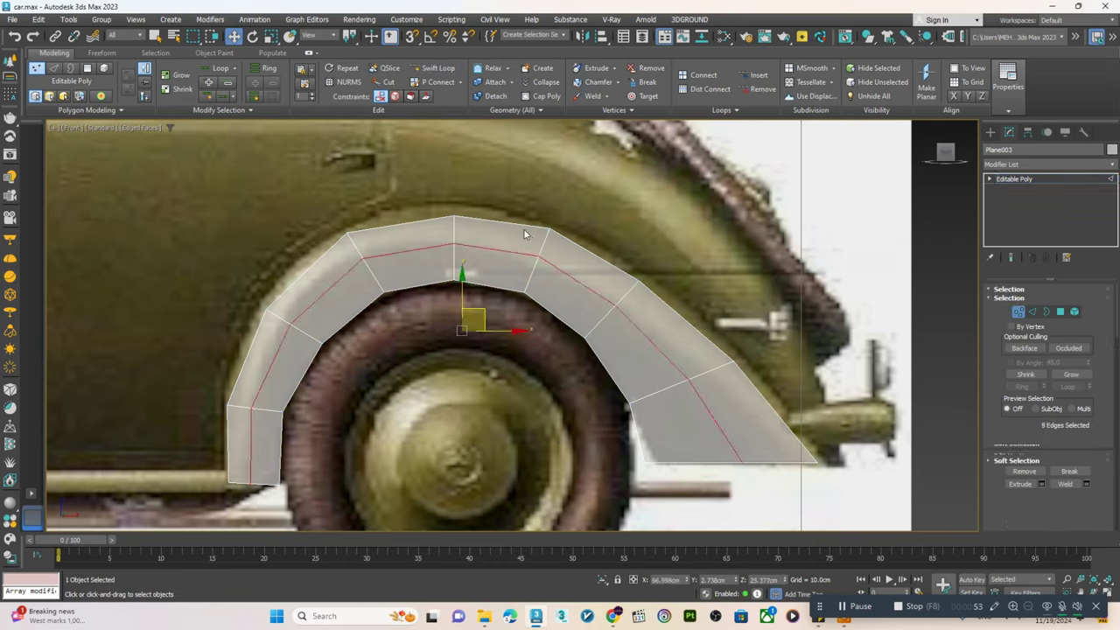
pyautogui.press('2')
pyautogui.hotkey('alt', 'w')
pyautogui.hotkey('alt', 'w')
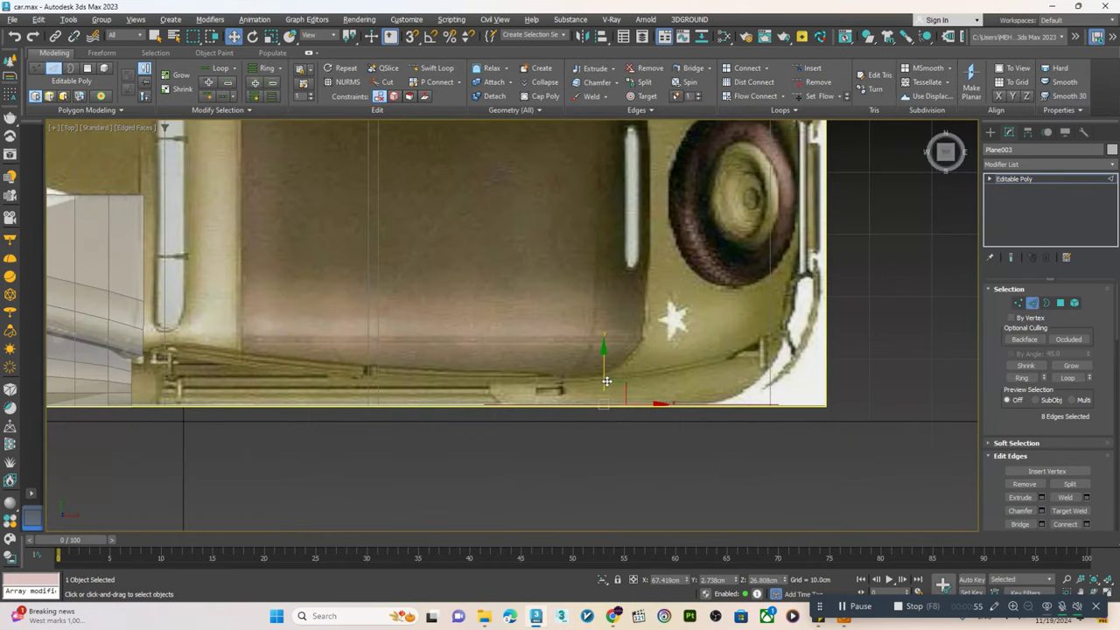
pyautogui.moveTo(607, 382); pyautogui.dragTo(598, 362)
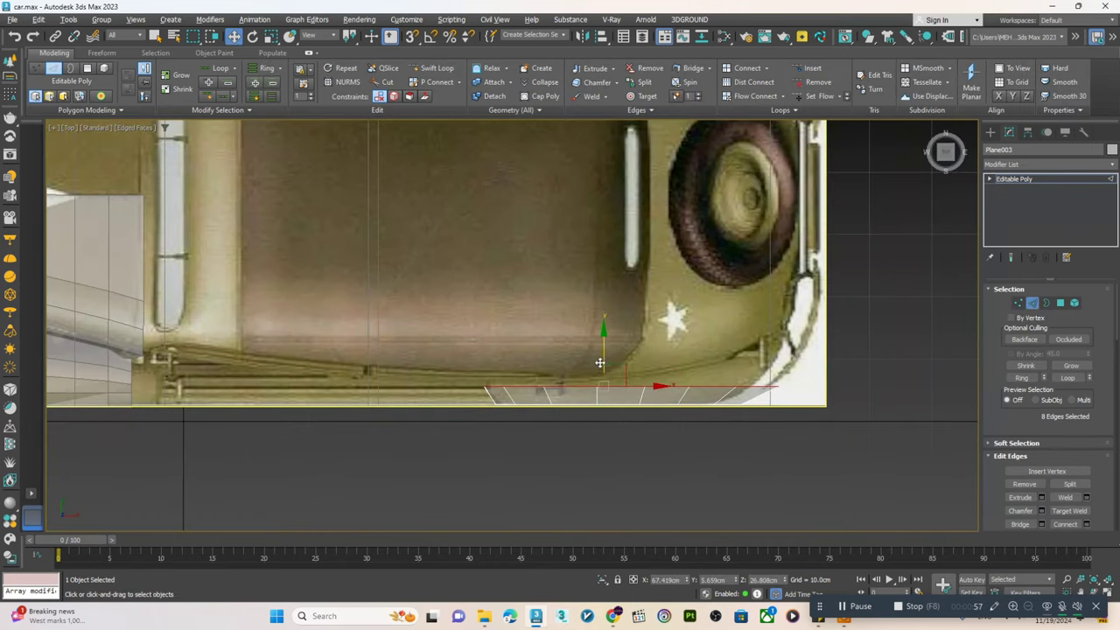
# - Raise the right-hand lower vertices in top view to follow the fender outline
pyautogui.press('1')
pyautogui.scroll(4, 792, 383)
pyautogui.click(761, 390)
pyautogui.moveTo(764, 349); pyautogui.dragTo(766, 305)
pyautogui.click(679, 389)
pyautogui.moveTo(680, 362); pyautogui.dragTo(680, 312)
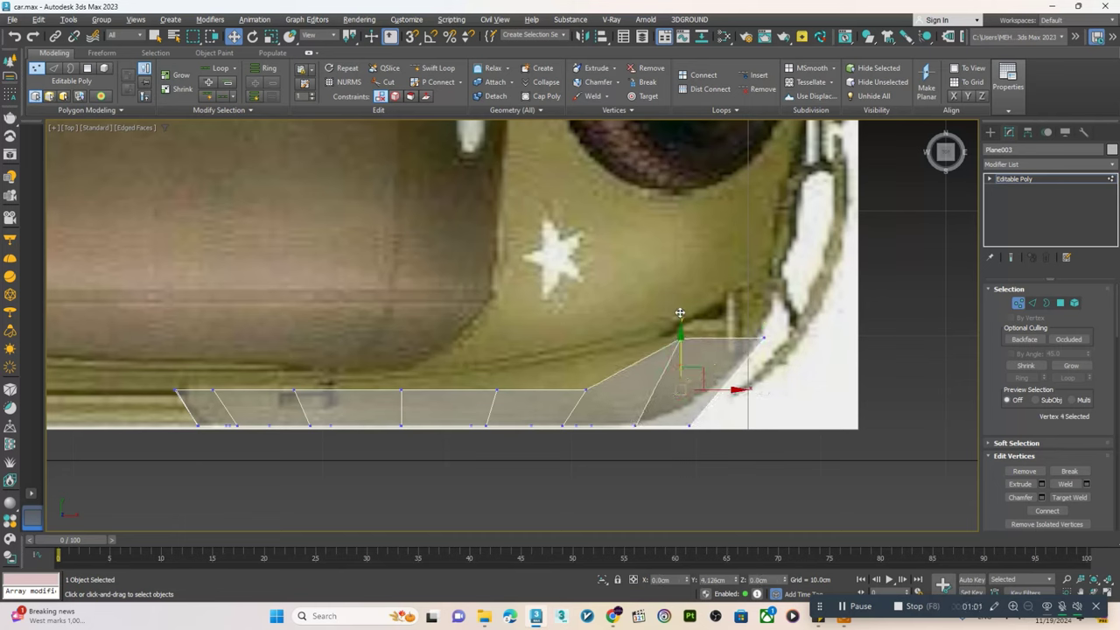
pyautogui.click(584, 389)
pyautogui.moveTo(584, 368); pyautogui.dragTo(582, 329)
# - Lift the remaining left vertices slightly to smooth the curve, then restore the four viewports
pyautogui.click(495, 389)
pyautogui.moveTo(495, 366); pyautogui.dragTo(494, 351)
pyautogui.click(401, 389)
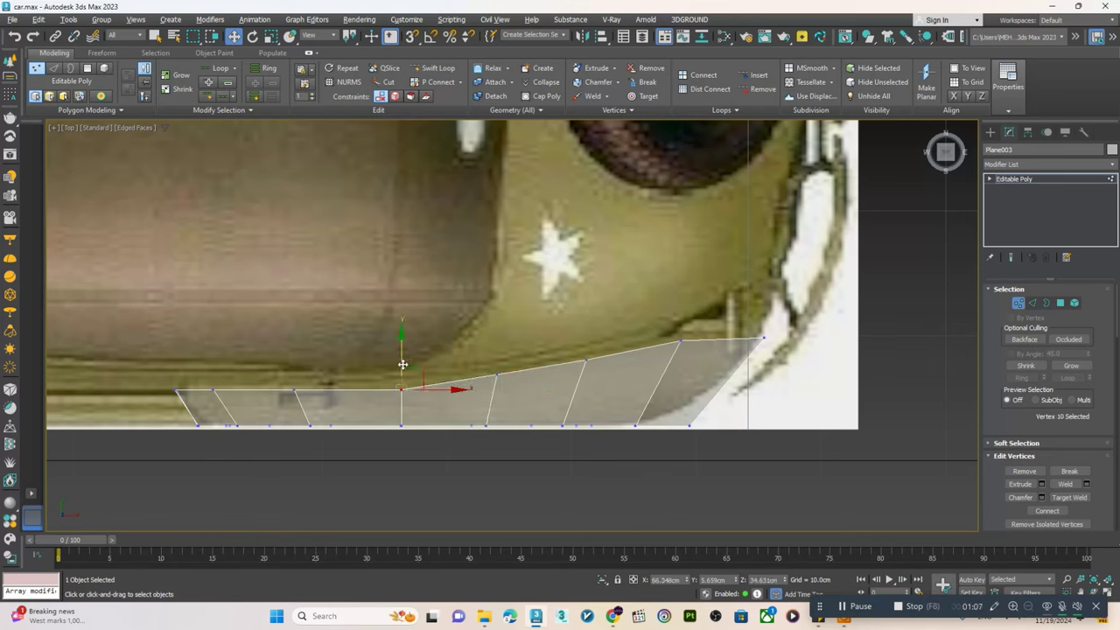
pyautogui.moveTo(402, 363); pyautogui.dragTo(399, 360)
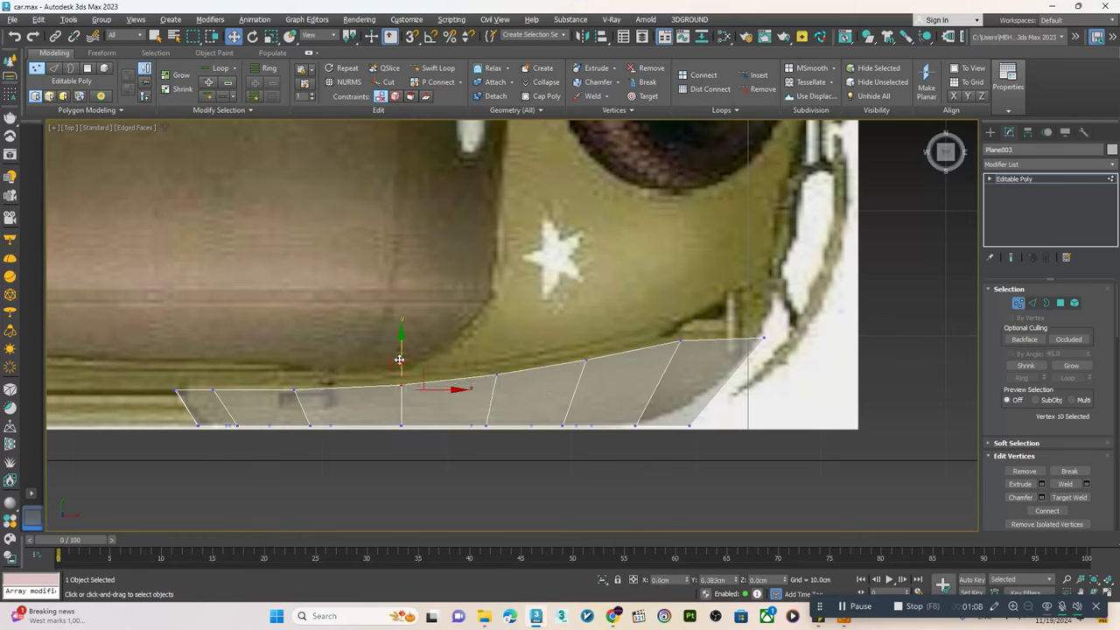
pyautogui.click(293, 389)
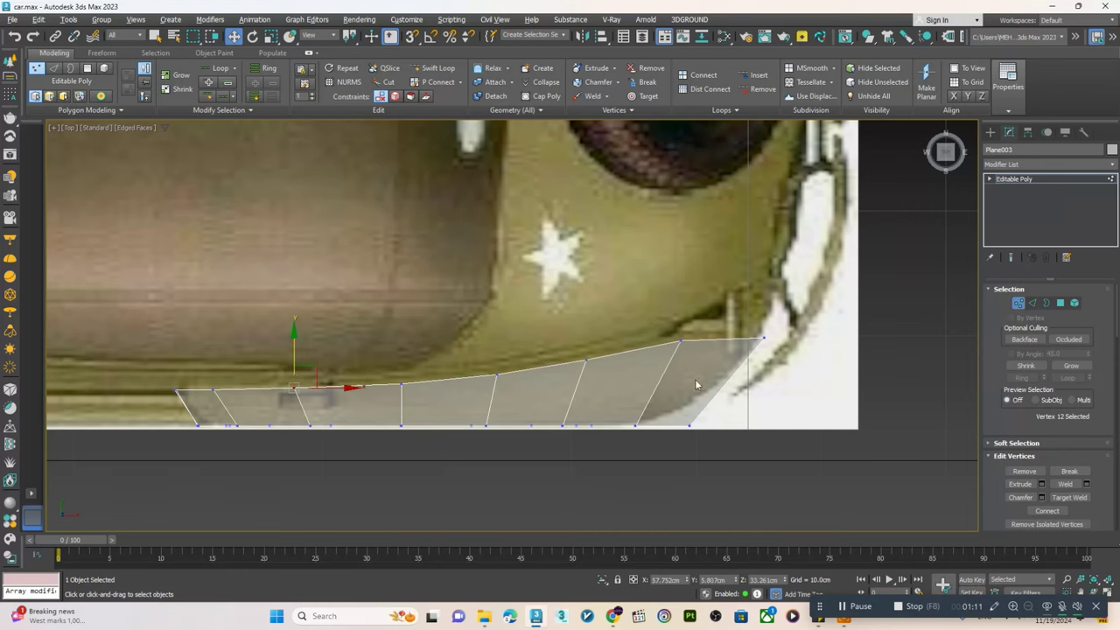
pyautogui.moveTo(717, 428); pyautogui.dragTo(702, 424)
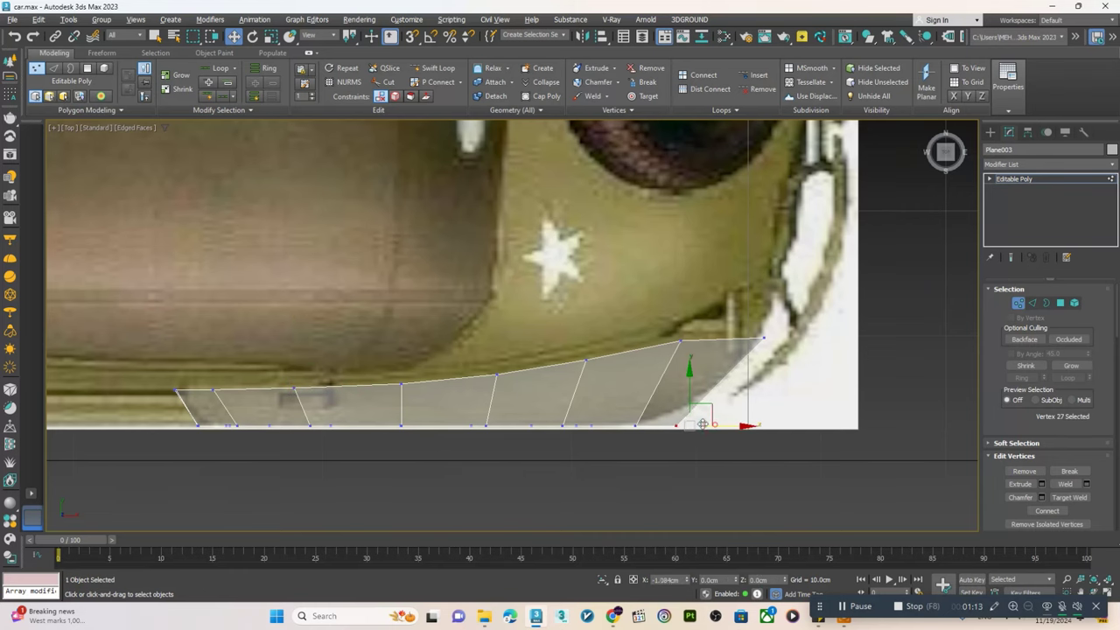
pyautogui.hotkey('alt', 'w')
pyautogui.hotkey('alt', 'w')
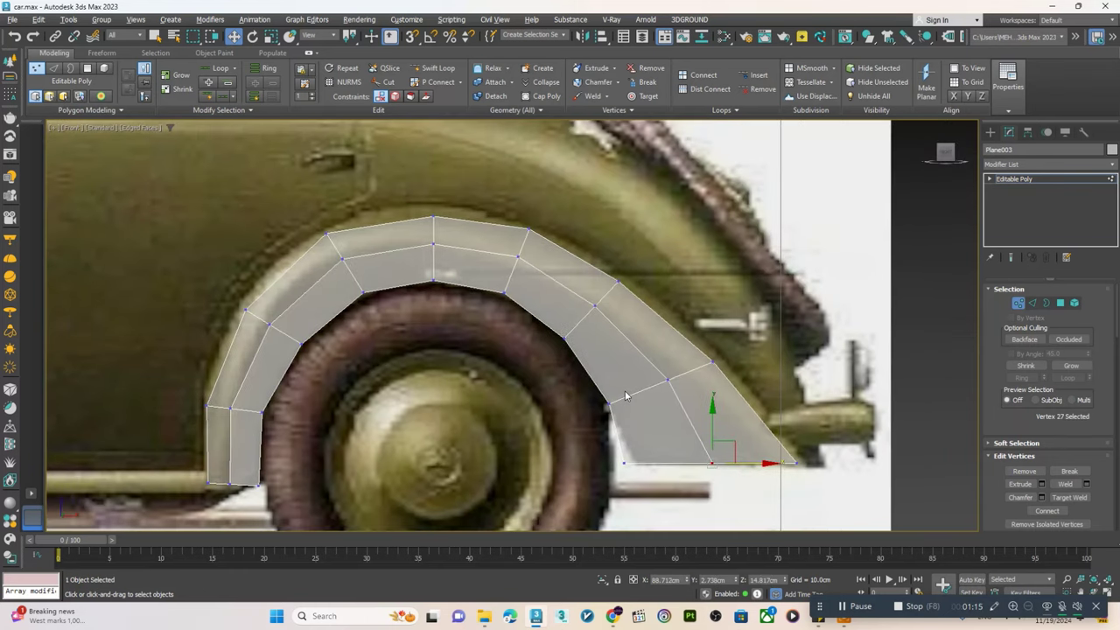
# - Orbit and pan the front and perspective views to frame the wheel-arch edges
pyautogui.hotkey('alt', 'w')
pyautogui.hotkey('alt', 'w')
pyautogui.keyDown('alt'); pyautogui.moveTo(710, 461); pyautogui.dragTo(735, 385, button='middle'); pyautogui.keyUp('alt')
pyautogui.hotkey('alt', 'w')
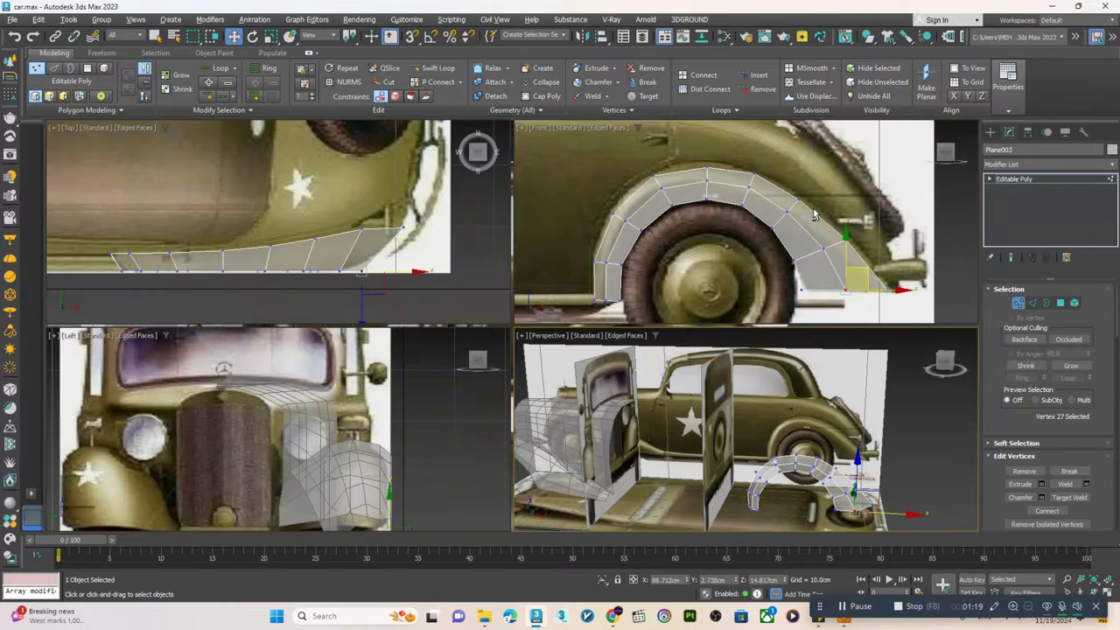
pyautogui.middleClick(765, 269)
pyautogui.hotkey('alt', 'w')
pyautogui.moveTo(765, 269); pyautogui.dragTo(728, 335, button='middle')
pyautogui.scroll(-3, 560, 368)
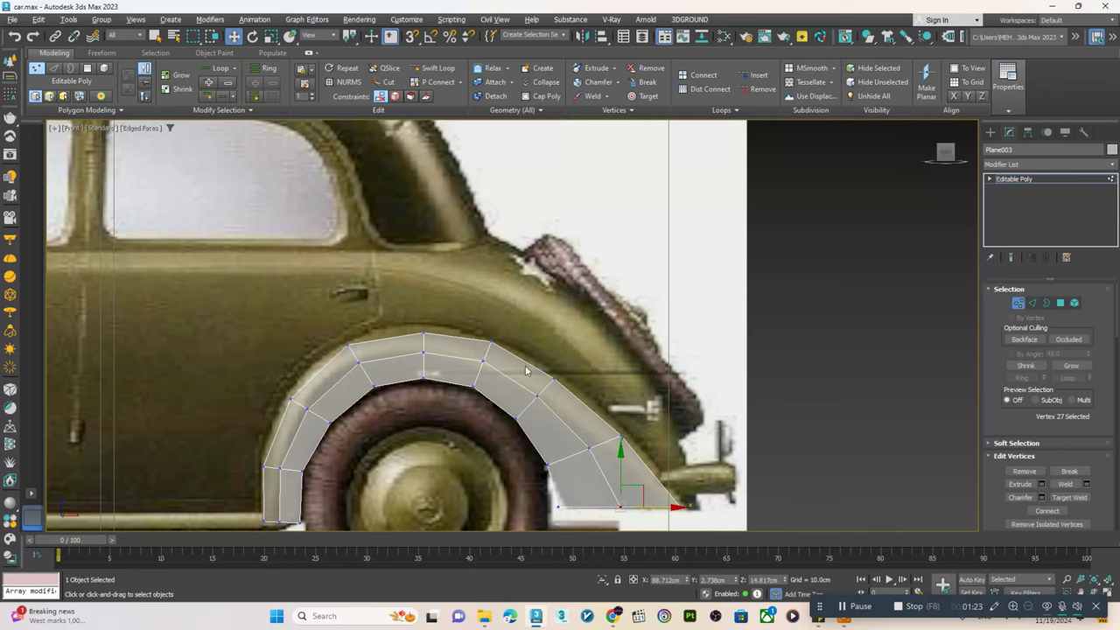
pyautogui.press('2')
pyautogui.hotkey('alt', 'w')
pyautogui.middleClick(586, 461)
pyautogui.hotkey('alt', 'w')
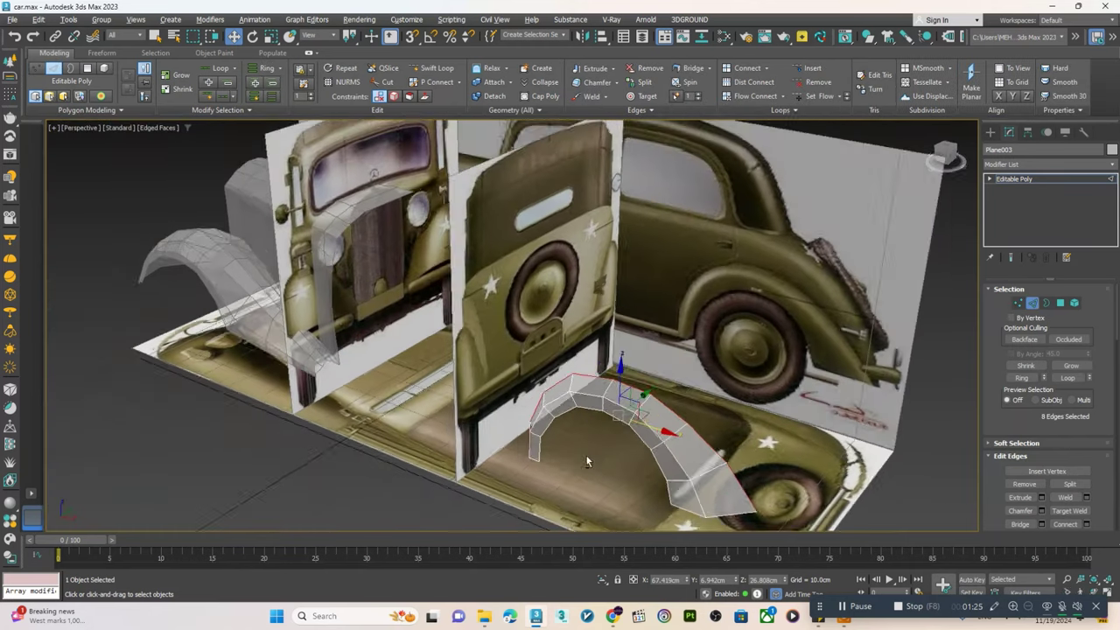
pyautogui.keyDown('alt'); pyautogui.moveTo(586, 461); pyautogui.dragTo(613, 438, button='middle'); pyautogui.keyUp('alt')
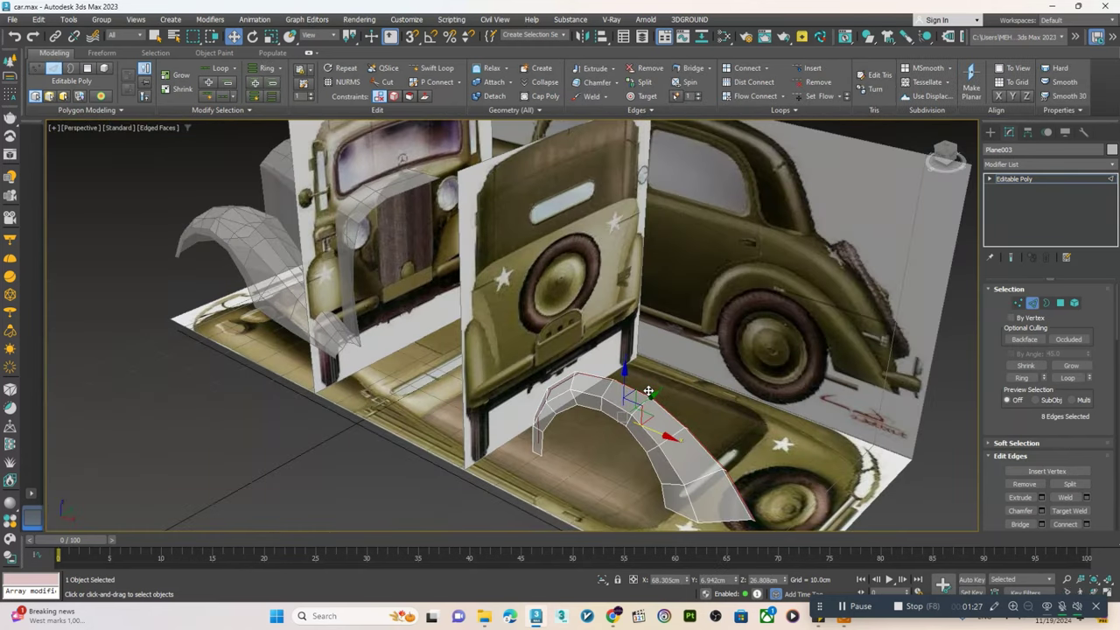
pyautogui.hotkey('alt', 'w')
pyautogui.hotkey('alt', 'w')
pyautogui.scroll(2, 647, 420)
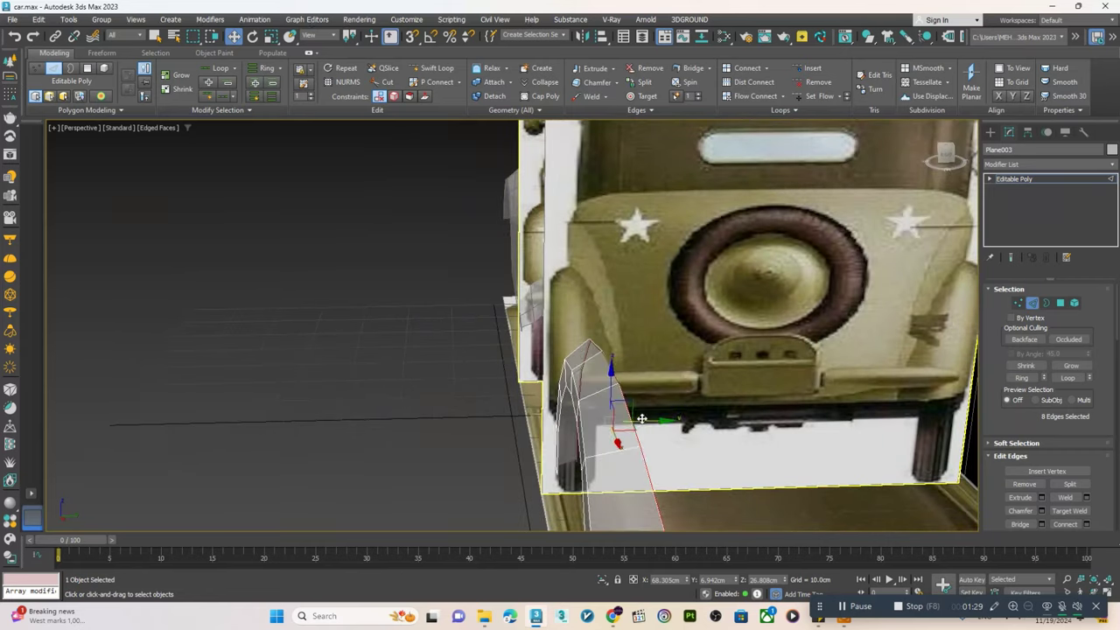
pyautogui.scroll(-3, 603, 350)
pyautogui.hotkey('alt', 'w')
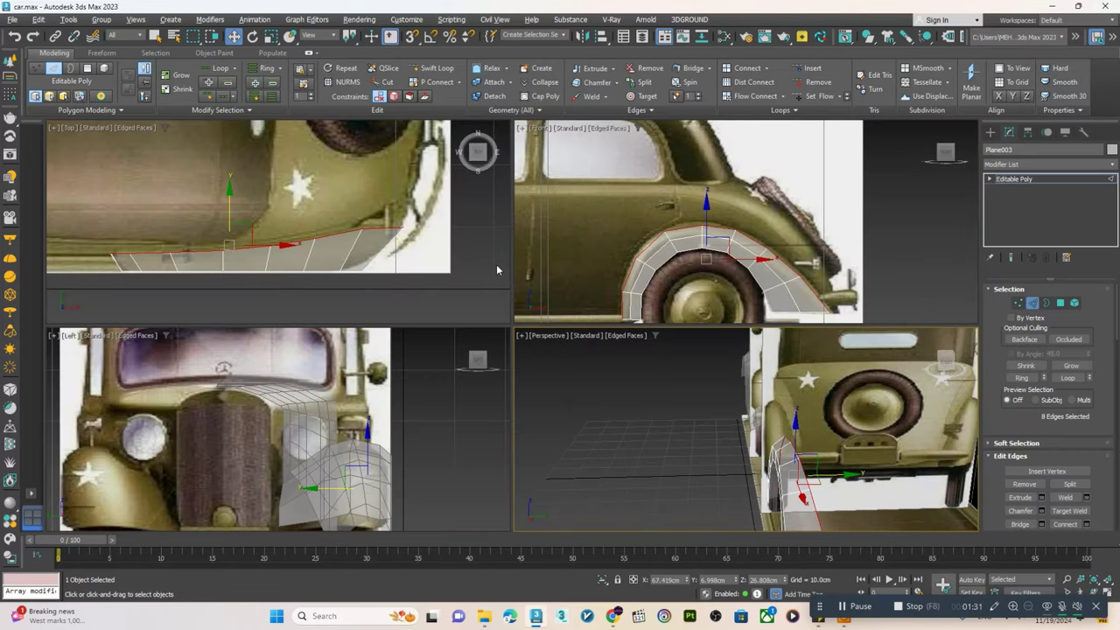
pyautogui.middleClick(419, 262)
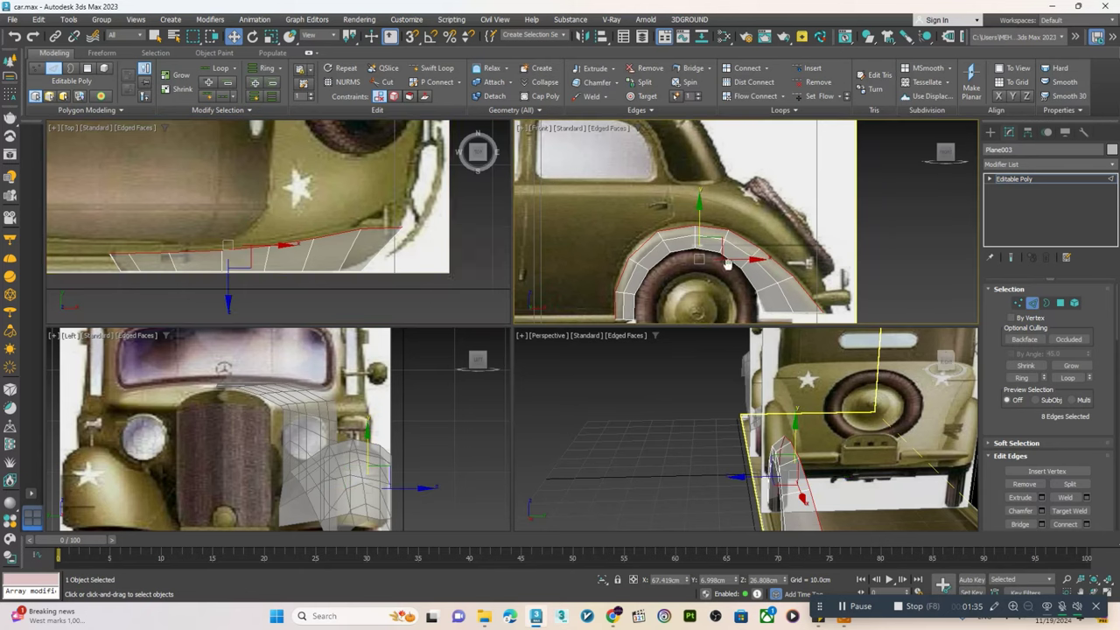
pyautogui.moveTo(735, 262); pyautogui.dragTo(727, 264, button='middle')
pyautogui.keyDown('alt'); pyautogui.moveTo(772, 454); pyautogui.dragTo(818, 450, button='middle'); pyautogui.keyUp('alt')
# - Select the top edges along the strip's arch rim
pyautogui.click(819, 450)
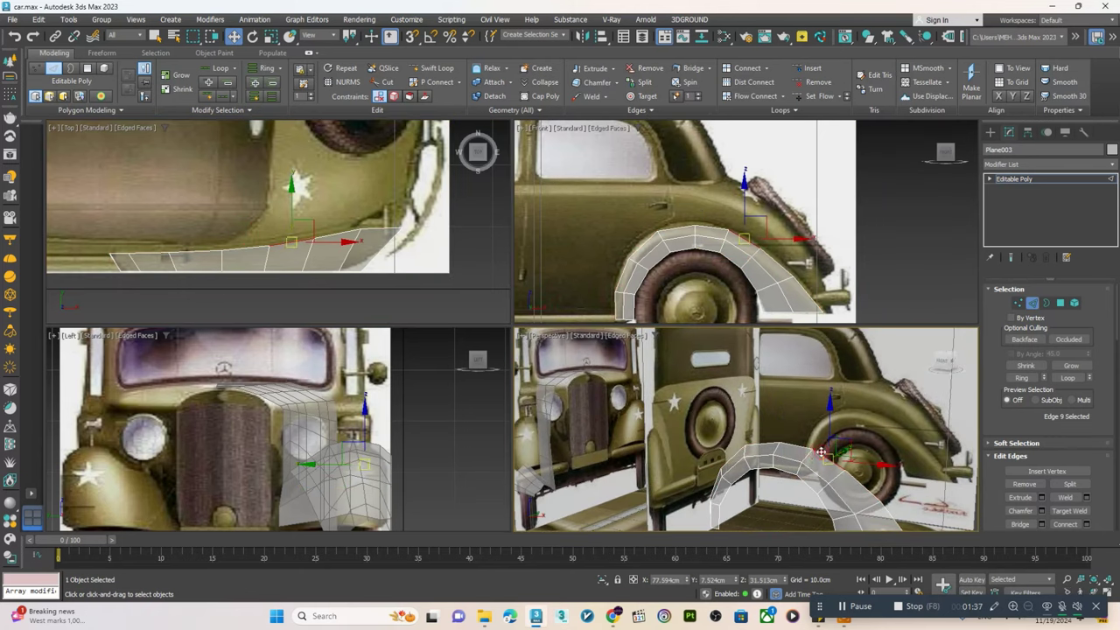
pyautogui.moveTo(710, 259); pyautogui.dragTo(701, 287, button='middle')
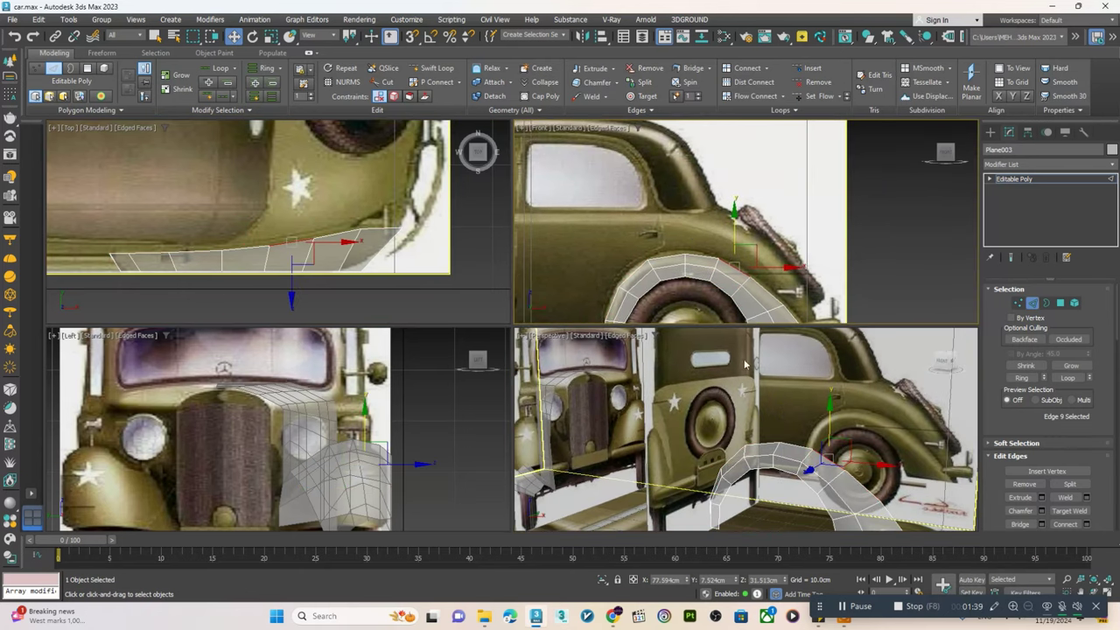
pyautogui.doubleClick(823, 462)
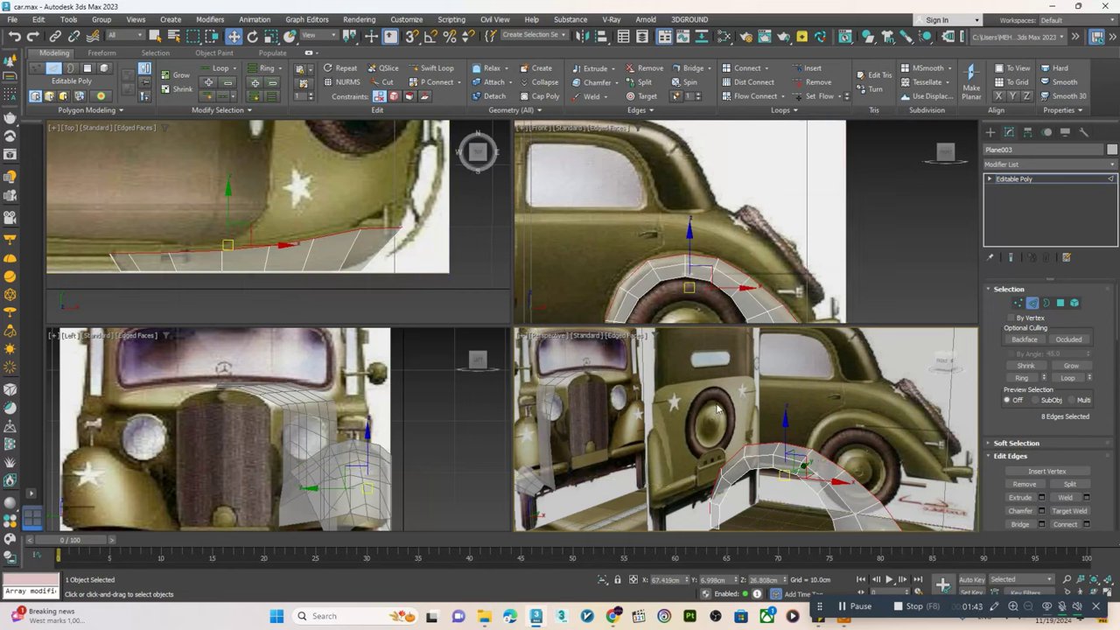
pyautogui.scroll(2, 711, 253)
pyautogui.click(675, 255)
pyautogui.keyDown('ctrl'); pyautogui.click(700, 256); pyautogui.keyUp('ctrl')
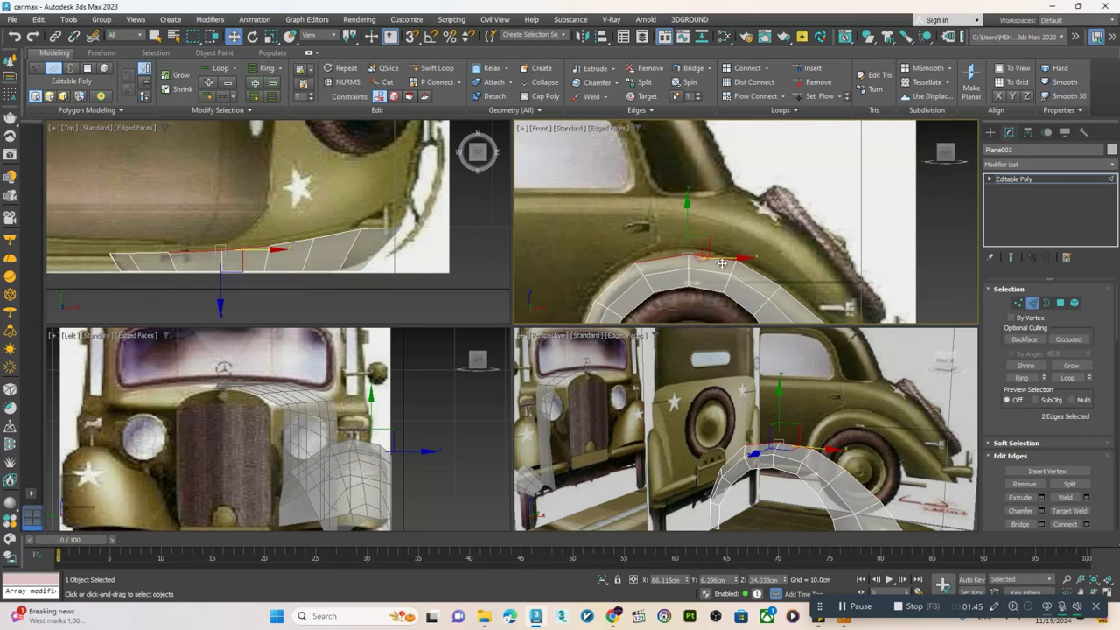
pyautogui.keyDown('ctrl'); pyautogui.click(744, 274); pyautogui.keyUp('ctrl')
pyautogui.moveTo(777, 290)
pyautogui.mouseDown(button='middle')
pyautogui.moveTo(690, 245)
pyautogui.moveTo(691, 309)
pyautogui.mouseUp(button='middle')
pyautogui.keyDown('ctrl'); pyautogui.click(690, 252); pyautogui.keyUp('ctrl')
pyautogui.keyDown('ctrl'); pyautogui.click(708, 274); pyautogui.keyUp('ctrl')
# - Raise the selected arch edges and push them slightly outward in the top view
pyautogui.moveTo(668, 273); pyautogui.dragTo(672, 211)
pyautogui.moveTo(344, 208); pyautogui.dragTo(344, 235, button='middle')
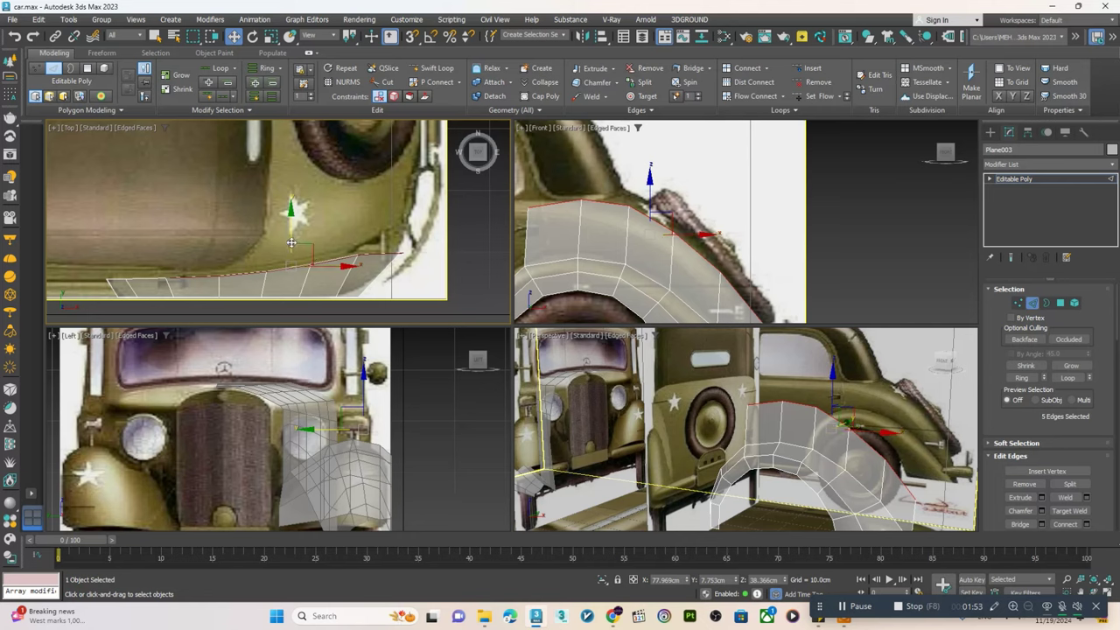
pyautogui.moveTo(292, 243); pyautogui.dragTo(289, 221)
pyautogui.press('4')
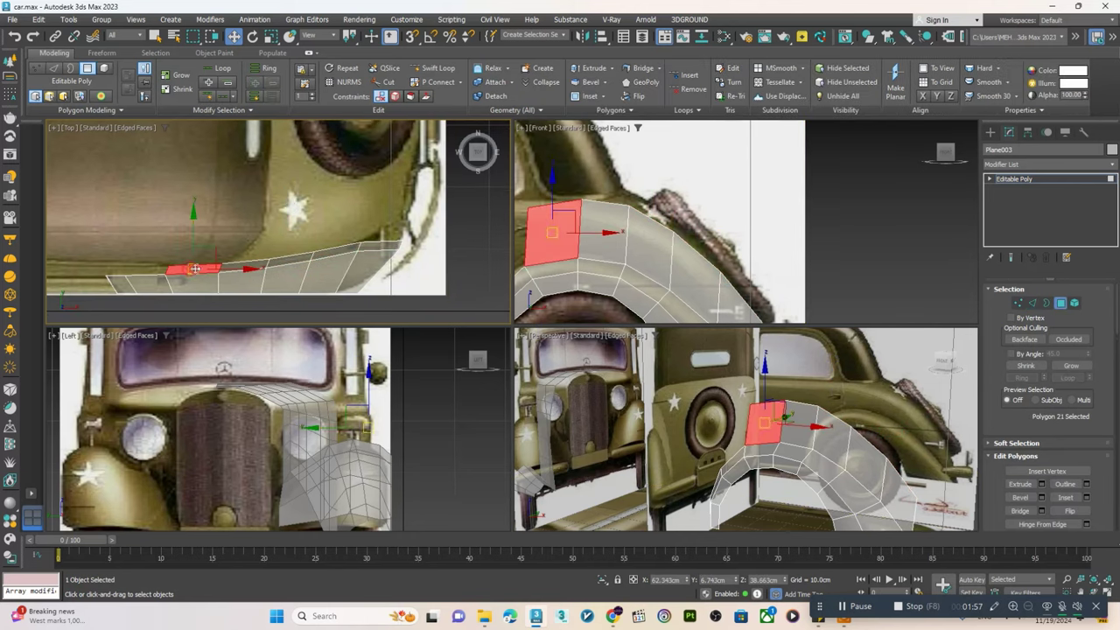
pyautogui.hotkey('ctrl', 'd')
pyautogui.press('1')
pyautogui.moveTo(416, 238); pyautogui.dragTo(393, 244)
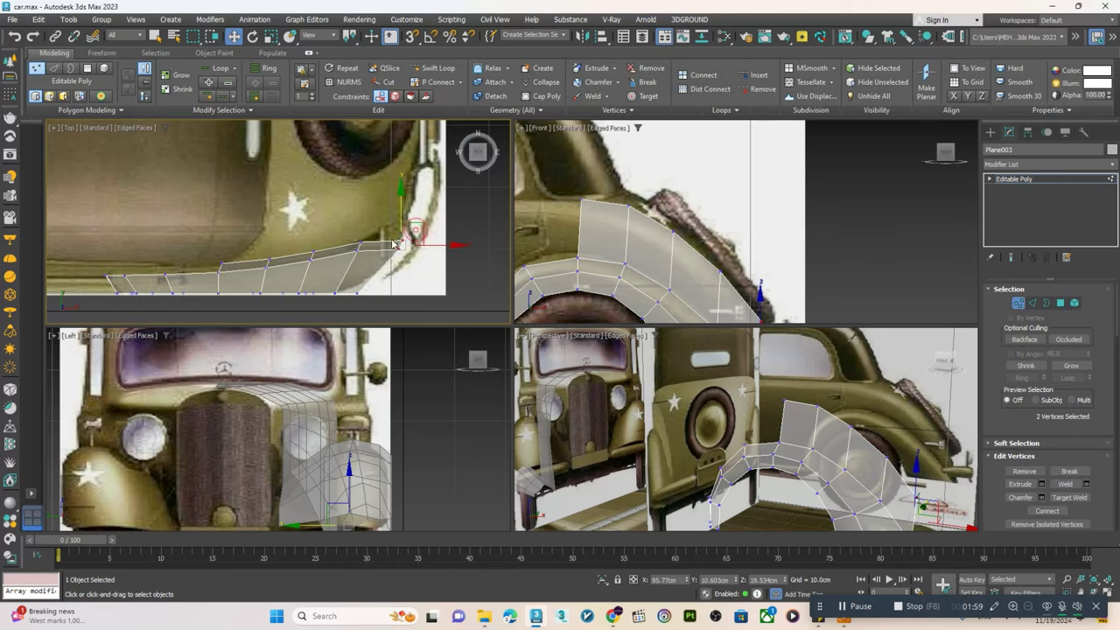
pyautogui.press('2')
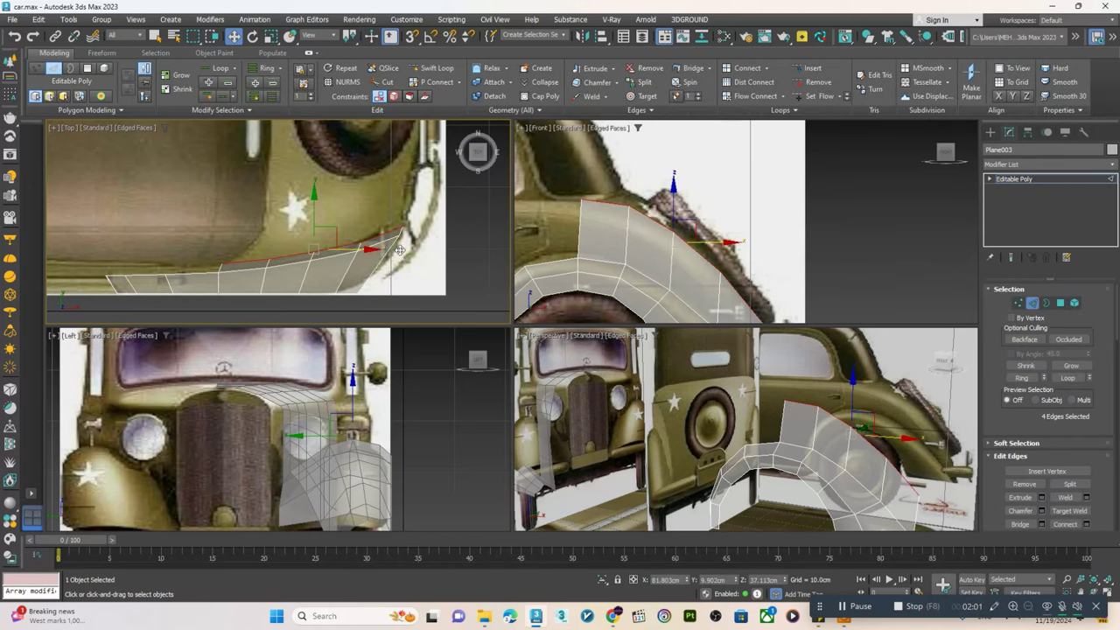
pyautogui.moveTo(741, 227); pyautogui.dragTo(735, 227, button='middle')
pyautogui.moveTo(331, 230); pyautogui.dragTo(338, 251, button='middle')
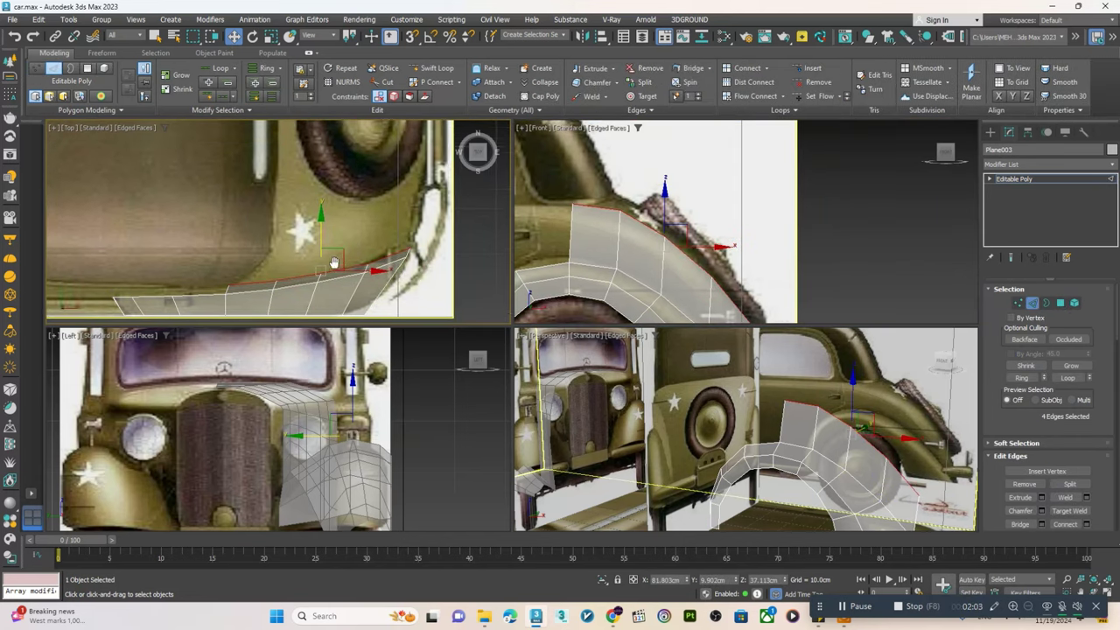
# - Extrude the arch edges up and outward into a new row of faces
pyautogui.moveTo(338, 251)
pyautogui.keyDown('shift'); pyautogui.mouseDown()
pyautogui.moveTo(377, 203)
pyautogui.moveTo(372, 192)
pyautogui.moveTo(398, 194)
pyautogui.mouseUp(); pyautogui.keyUp('shift')
pyautogui.scroll(-3, 368, 253)
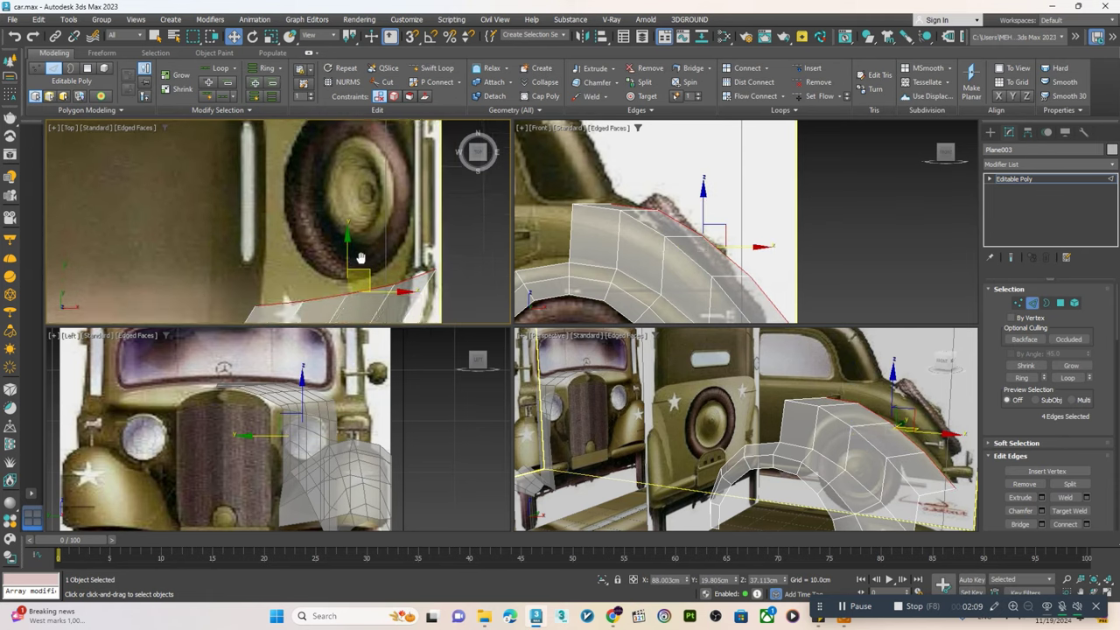
pyautogui.moveTo(368, 259); pyautogui.dragTo(363, 194)
pyautogui.moveTo(363, 194); pyautogui.dragTo(363, 208, button='middle')
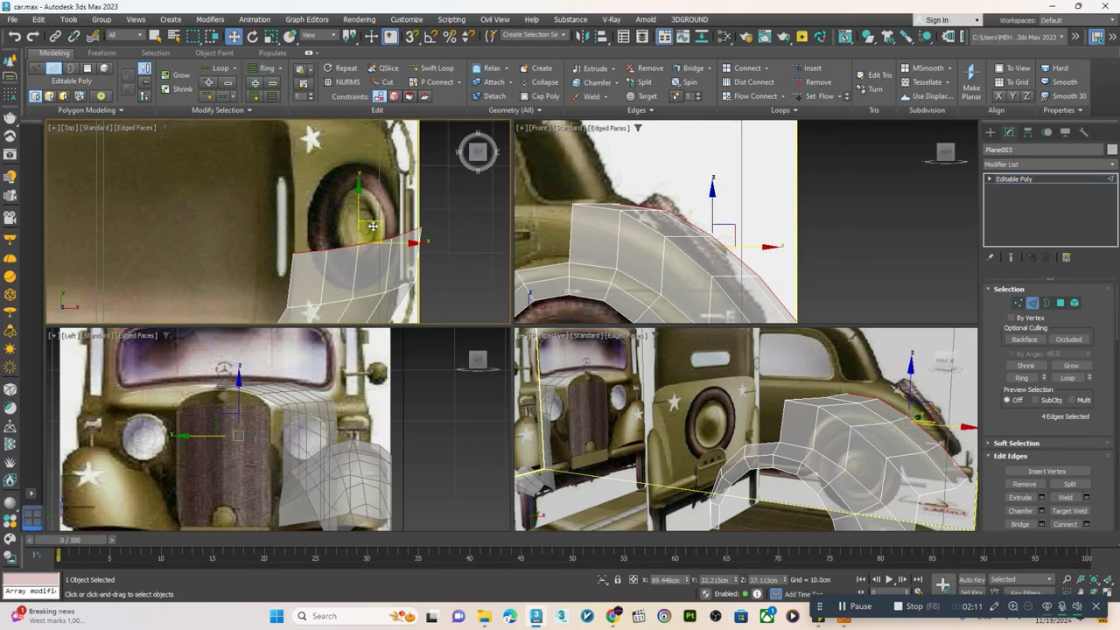
# - Scale the new edges in the top view to flatten them into a straight line
pyautogui.press('r')
pyautogui.moveTo(363, 208); pyautogui.dragTo(380, 261)
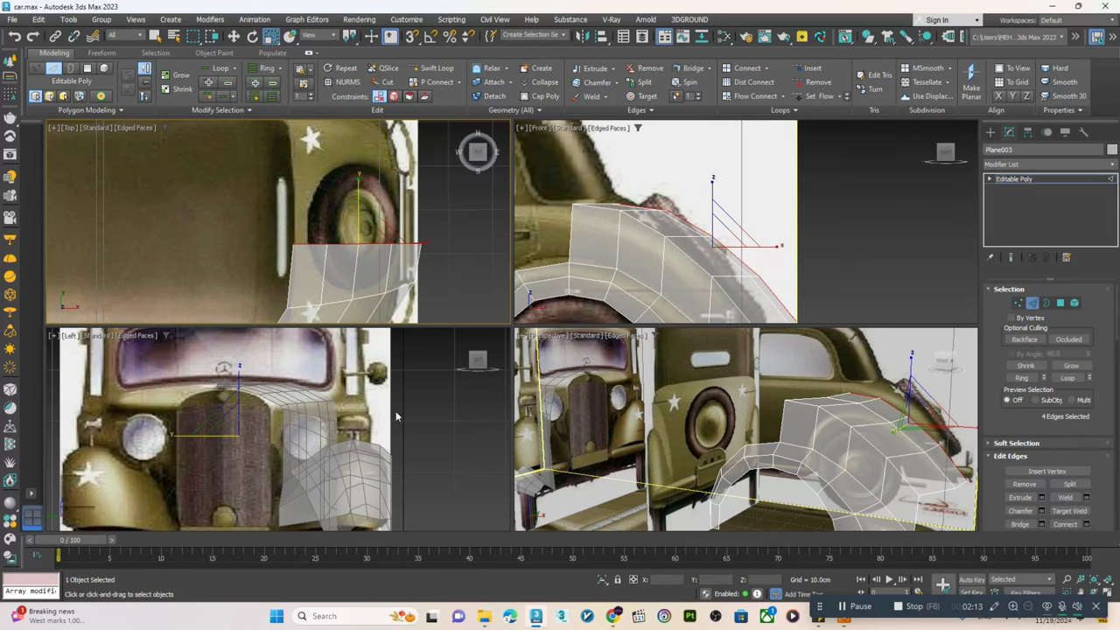
pyautogui.scroll(3, 430, 258)
pyautogui.hotkey('alt', 'w')
# - In the Top view, move the fender's rear corner vertices left onto the blueprint outline
pyautogui.scroll(2, 431, 269)
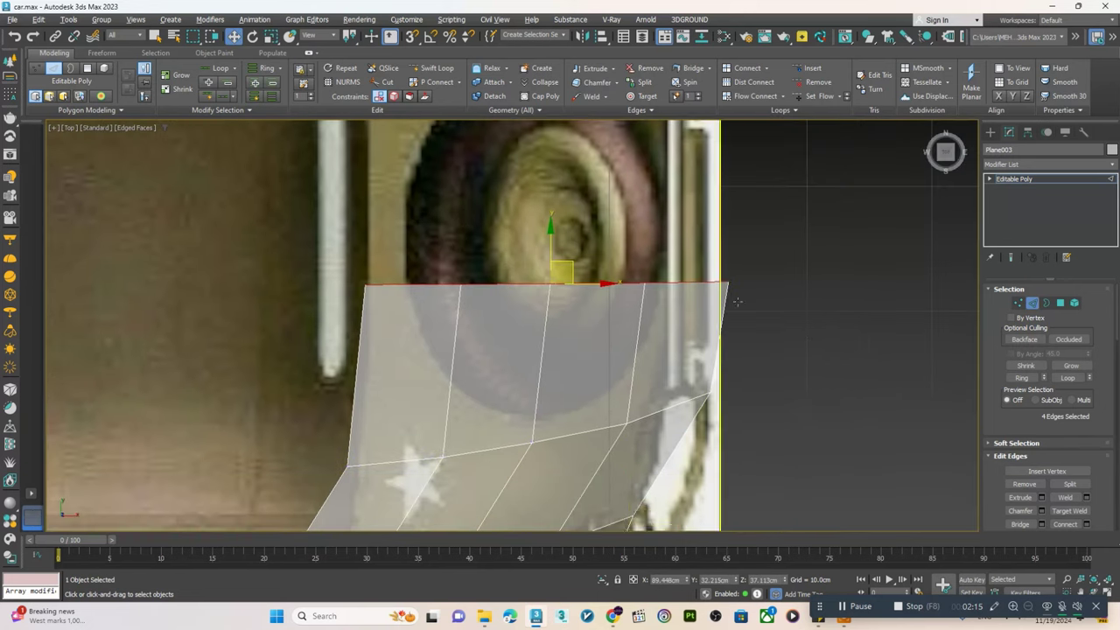
pyautogui.press('1')
pyautogui.press('w')
pyautogui.moveTo(799, 262); pyautogui.dragTo(720, 322)
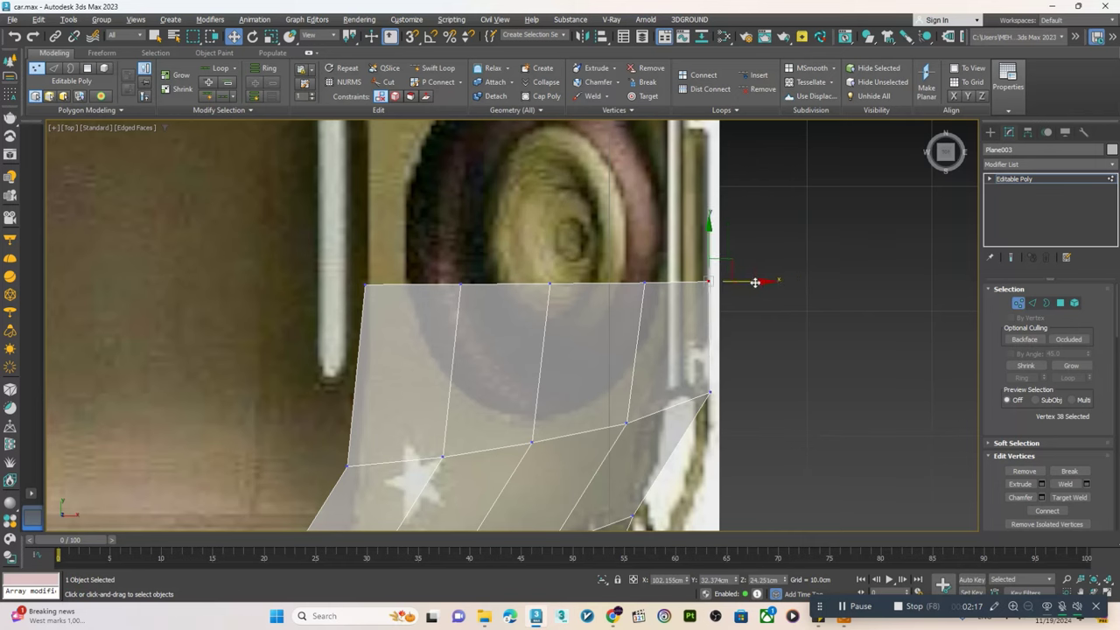
pyautogui.moveTo(756, 283); pyautogui.dragTo(708, 283)
pyautogui.moveTo(735, 350); pyautogui.dragTo(701, 441)
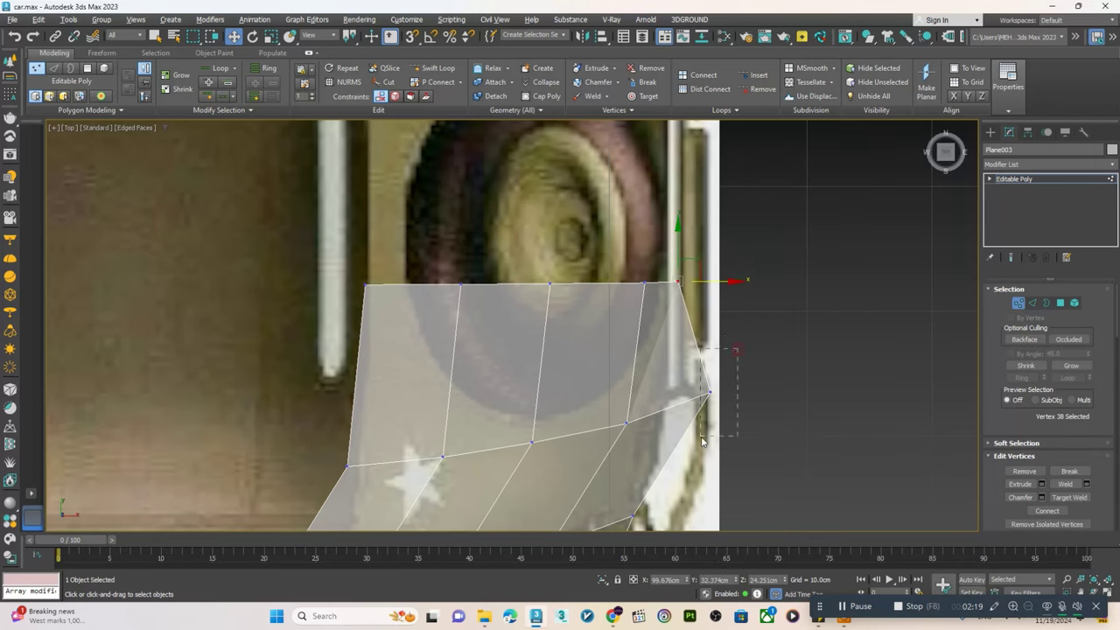
pyautogui.moveTo(740, 394); pyautogui.dragTo(701, 393)
pyautogui.moveTo(682, 420); pyautogui.dragTo(688, 341, button='middle')
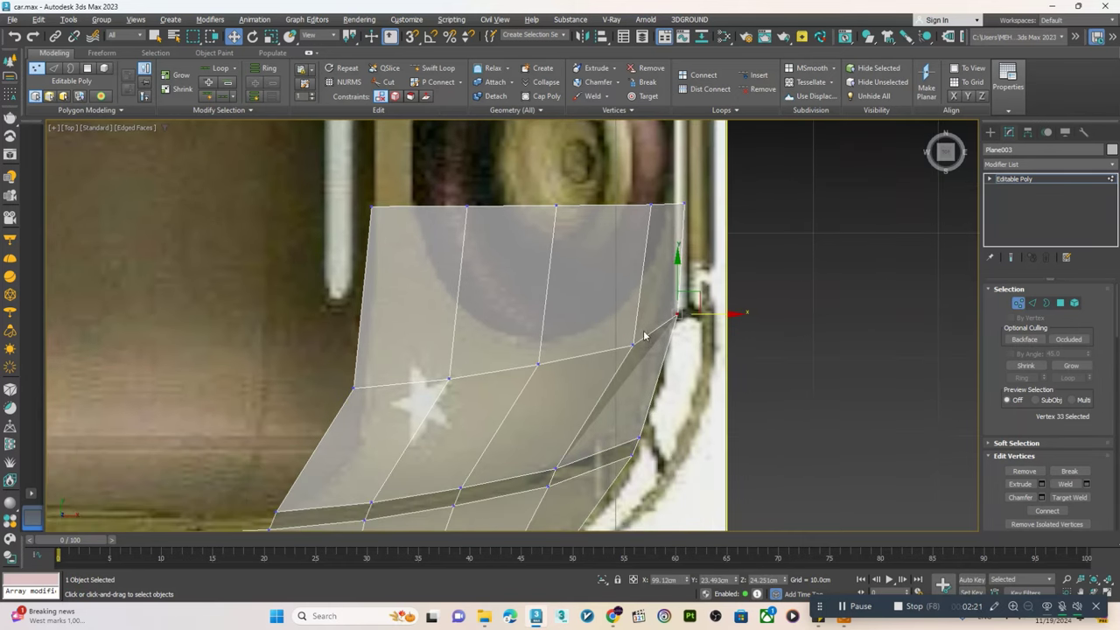
pyautogui.click(631, 341)
pyautogui.moveTo(671, 353); pyautogui.dragTo(652, 362)
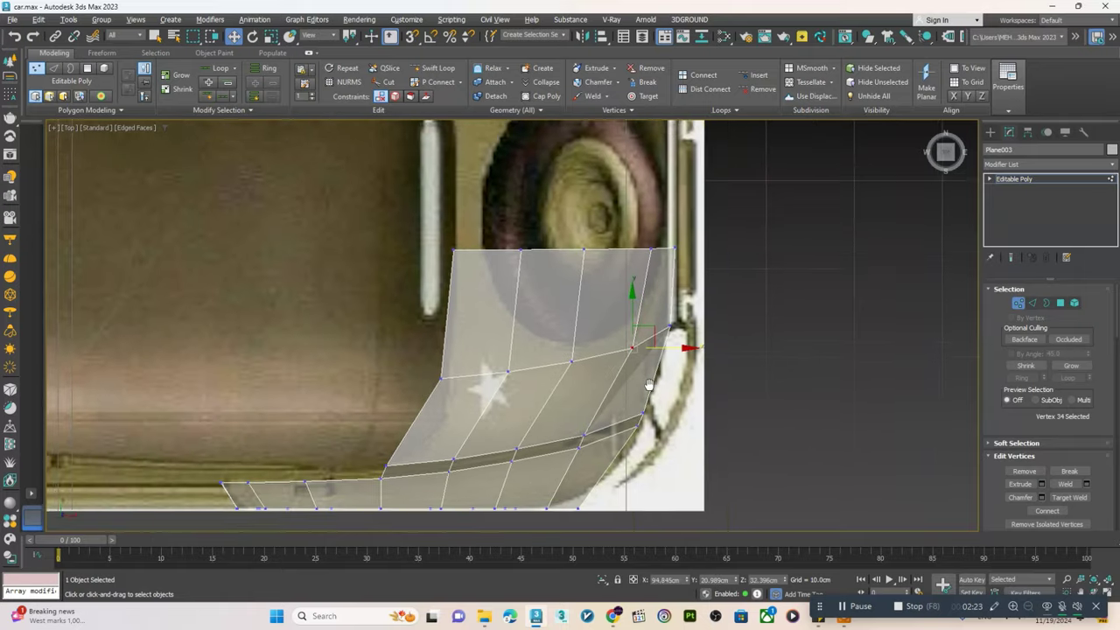
# - In the Front view, slide the two rear-edge fender vertices left onto the blueprint outline
pyautogui.scroll(-3, 647, 367)
pyautogui.hotkey('alt', 'w')
pyautogui.hotkey('alt', 'w')
pyautogui.moveTo(612, 394)
pyautogui.keyDown('alt'); pyautogui.mouseDown(button='middle')
pyautogui.moveTo(548, 439)
pyautogui.moveTo(729, 415)
pyautogui.moveTo(796, 350)
pyautogui.mouseUp(button='middle'); pyautogui.keyUp('alt')
pyautogui.click(832, 376)
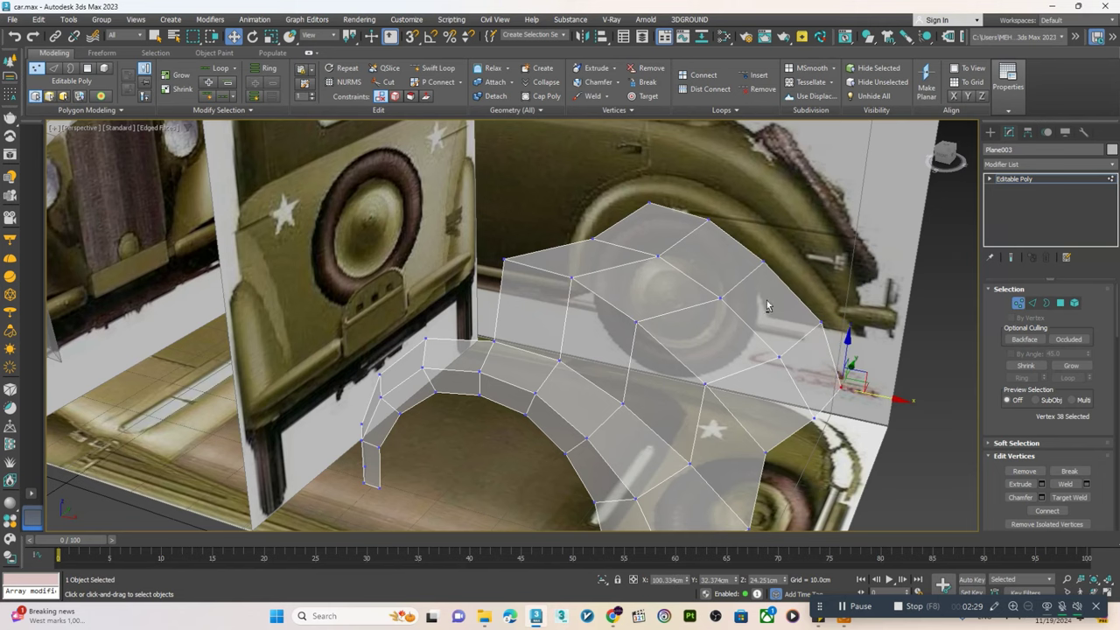
pyautogui.hotkey('alt', 'w')
pyautogui.scroll(-2, 719, 237)
pyautogui.hotkey('alt', 'w')
pyautogui.scroll(1, 446, 328)
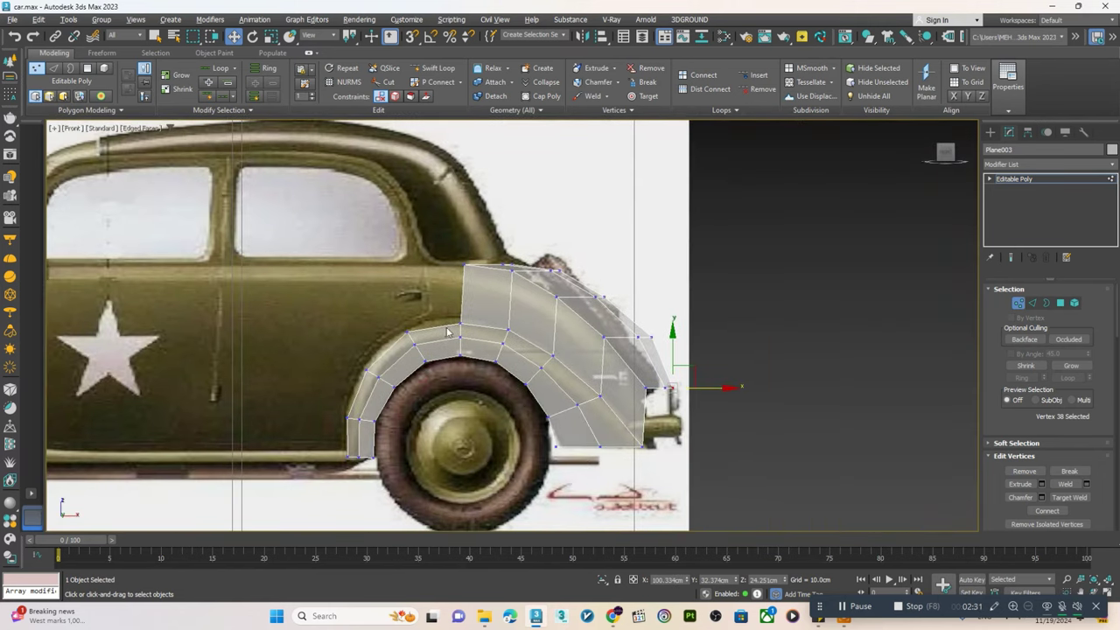
pyautogui.scroll(4, 446, 328)
pyautogui.moveTo(446, 328); pyautogui.dragTo(481, 345, button='middle')
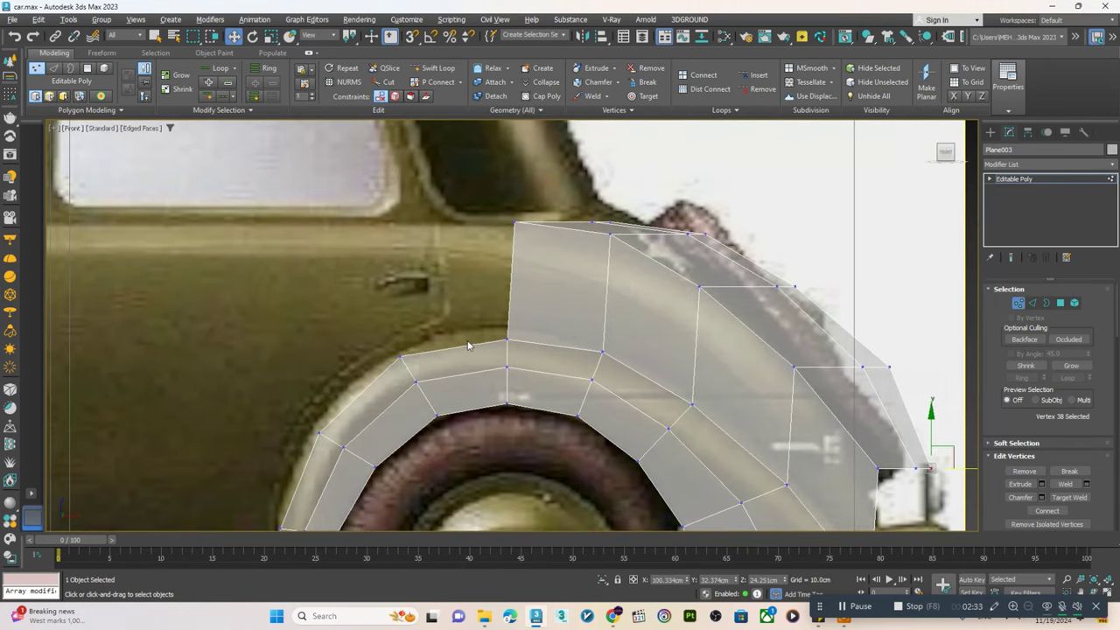
pyautogui.scroll(-3, 490, 350)
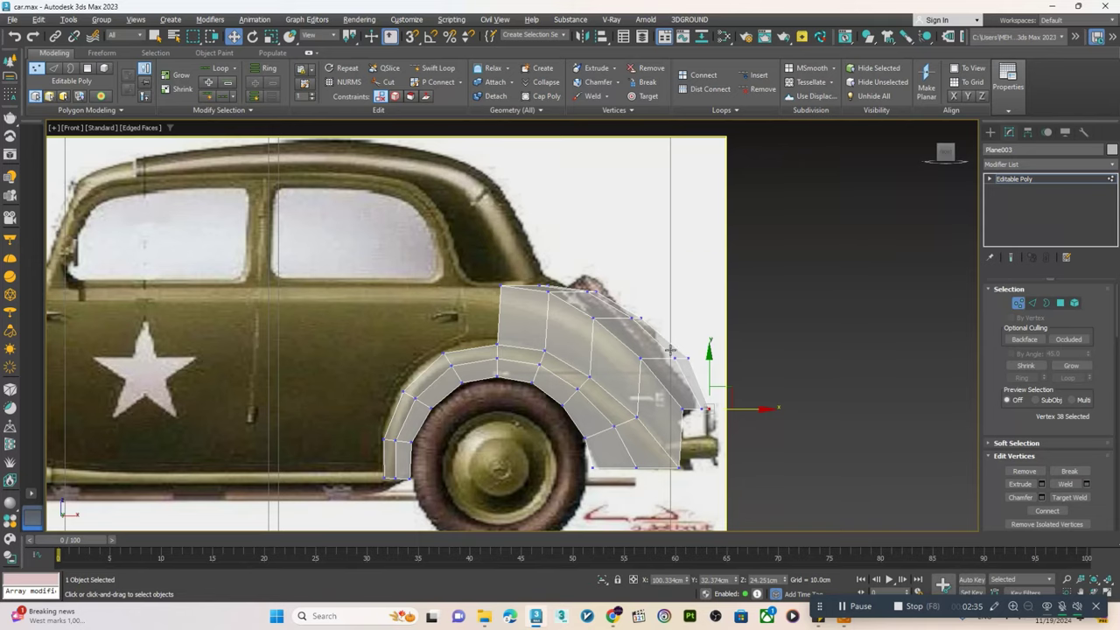
pyautogui.scroll(2, 670, 350)
pyautogui.click(719, 385)
pyautogui.moveTo(724, 384); pyautogui.dragTo(671, 381)
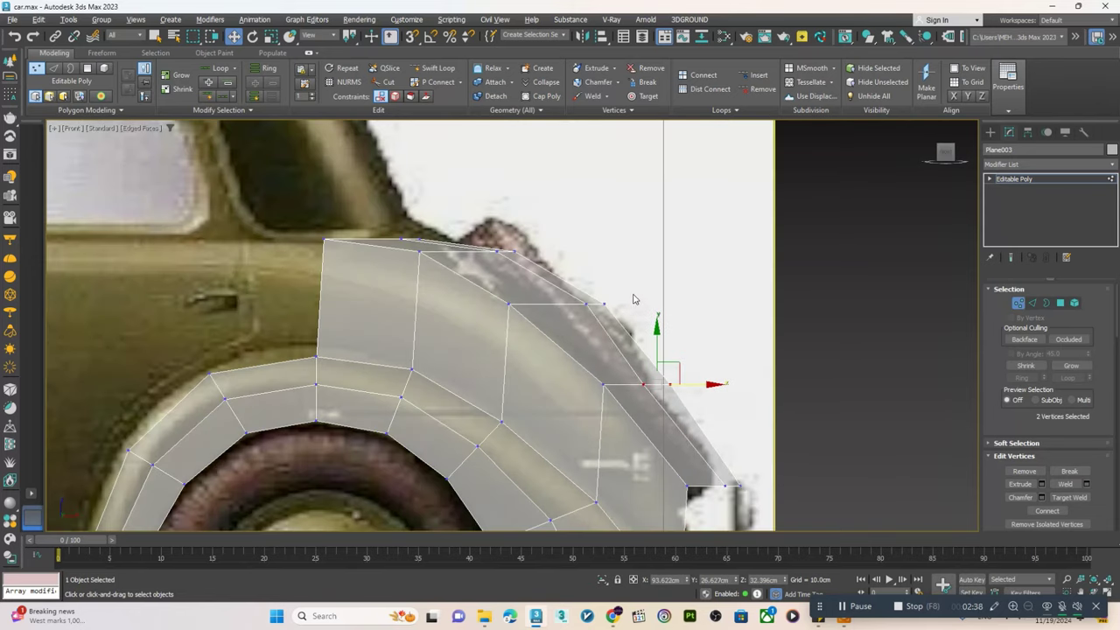
# - Fit the fender's lower-right corner and two more rear-edge vertices onto the outline
pyautogui.moveTo(628, 313); pyautogui.dragTo(605, 268, button='middle')
pyautogui.click(703, 408)
pyautogui.moveTo(675, 382); pyautogui.dragTo(637, 353, button='middle')
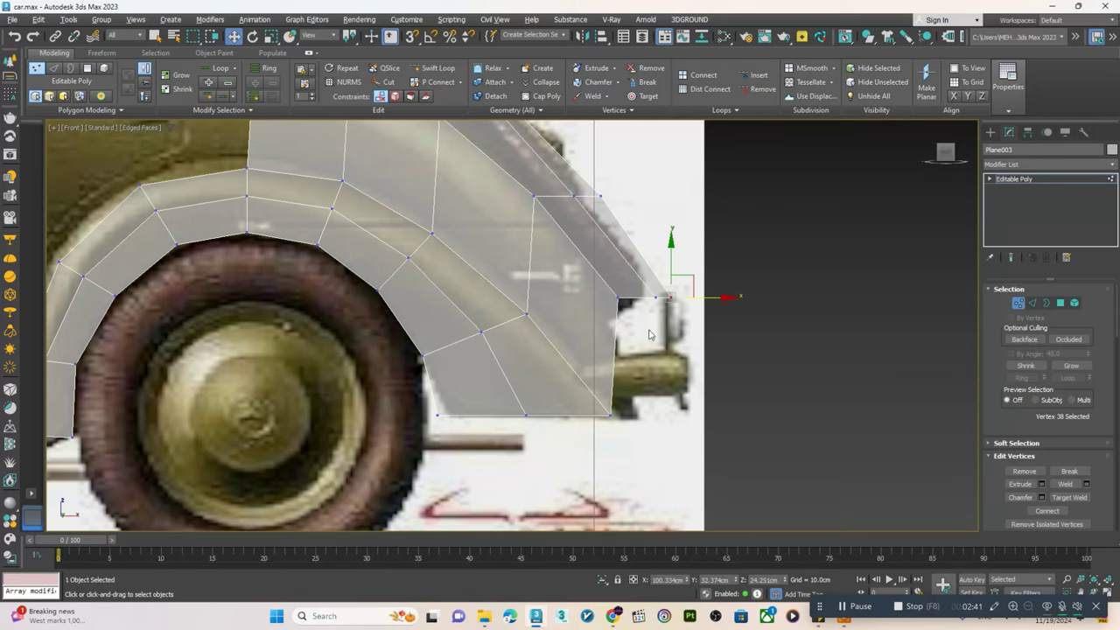
pyautogui.moveTo(642, 328)
pyautogui.mouseDown()
pyautogui.moveTo(665, 297)
pyautogui.moveTo(617, 298)
pyautogui.mouseUp()
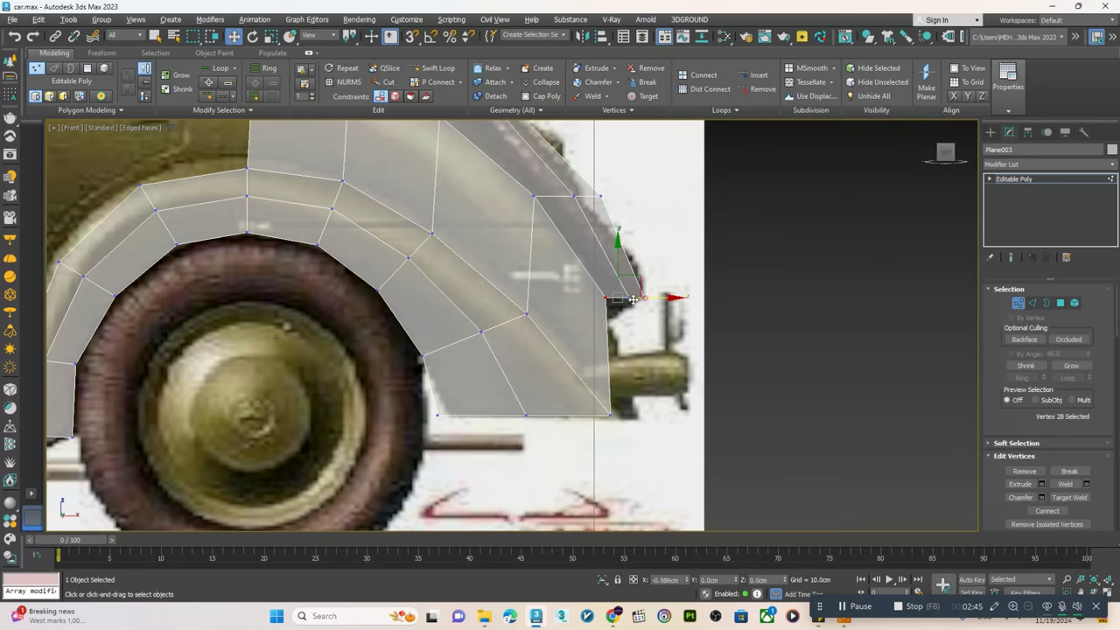
pyautogui.scroll(-2, 551, 357)
pyautogui.hotkey('alt', 'w')
pyautogui.hotkey('alt', 'w')
pyautogui.moveTo(551, 357)
pyautogui.keyDown('alt'); pyautogui.mouseDown(button='middle')
pyautogui.moveTo(590, 395)
pyautogui.moveTo(641, 395)
pyautogui.moveTo(525, 341)
pyautogui.mouseUp(button='middle'); pyautogui.keyUp('alt')
pyautogui.hotkey('alt', 'w')
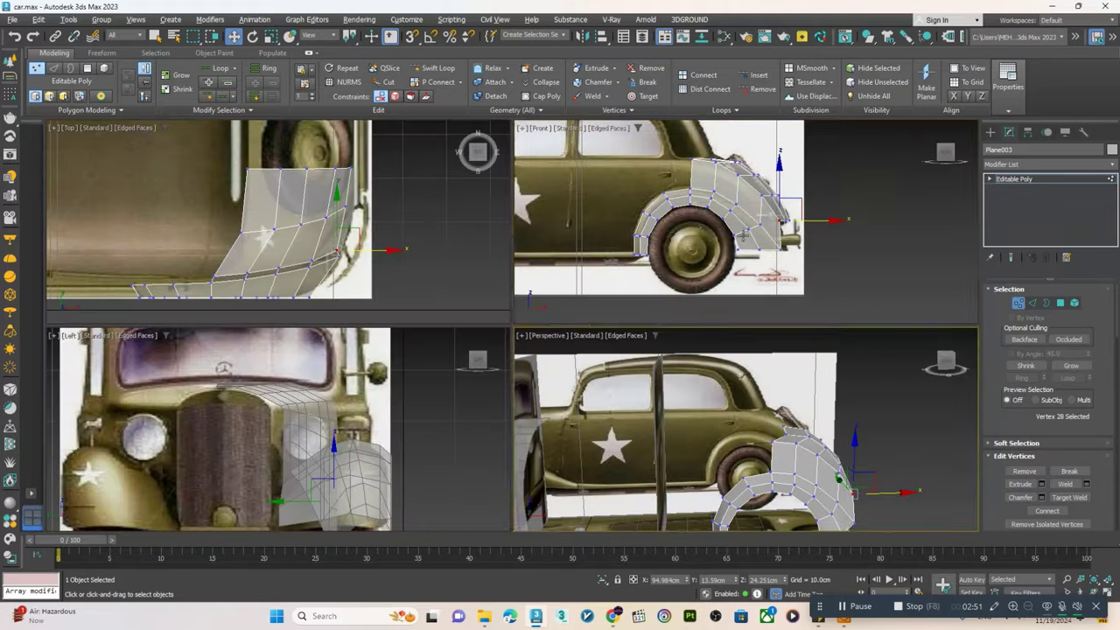
pyautogui.hotkey('alt', 'w')
pyautogui.scroll(2, 508, 324)
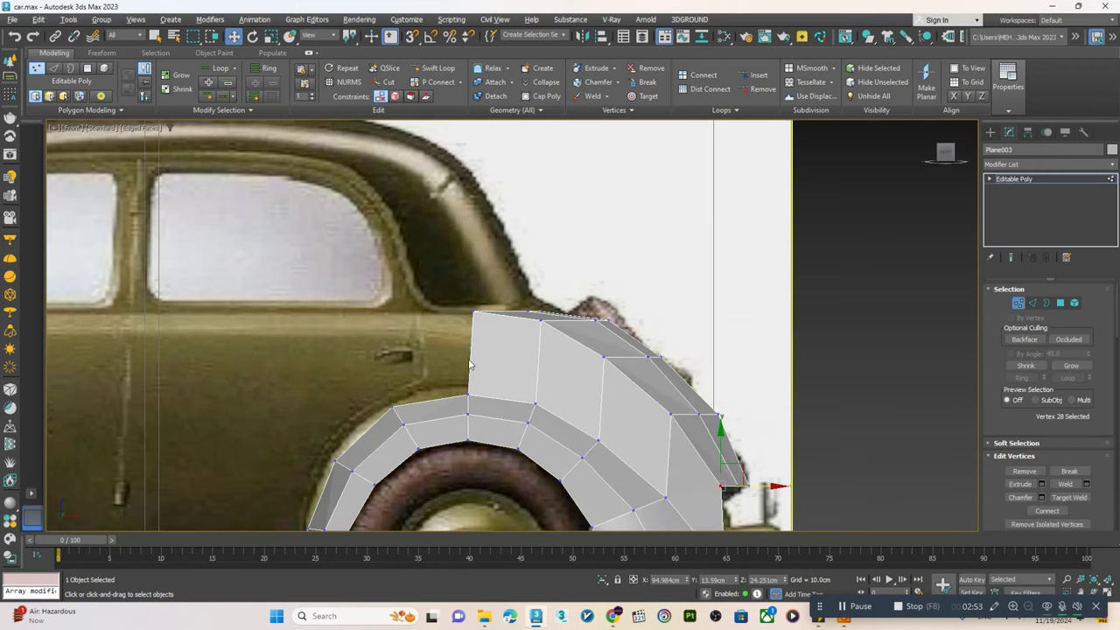
# - Raise the panel's front edge to the panel top, then make the mesh see-through
pyautogui.press('2')
pyautogui.click(449, 400)
pyautogui.moveTo(434, 373); pyautogui.dragTo(435, 289)
pyautogui.scroll(2, 524, 283)
pyautogui.press('1')
pyautogui.hotkey('alt', 'x')
# - Target Weld the sliver's top vertex onto its neighbouring vertex
pyautogui.rightClick(524, 284)
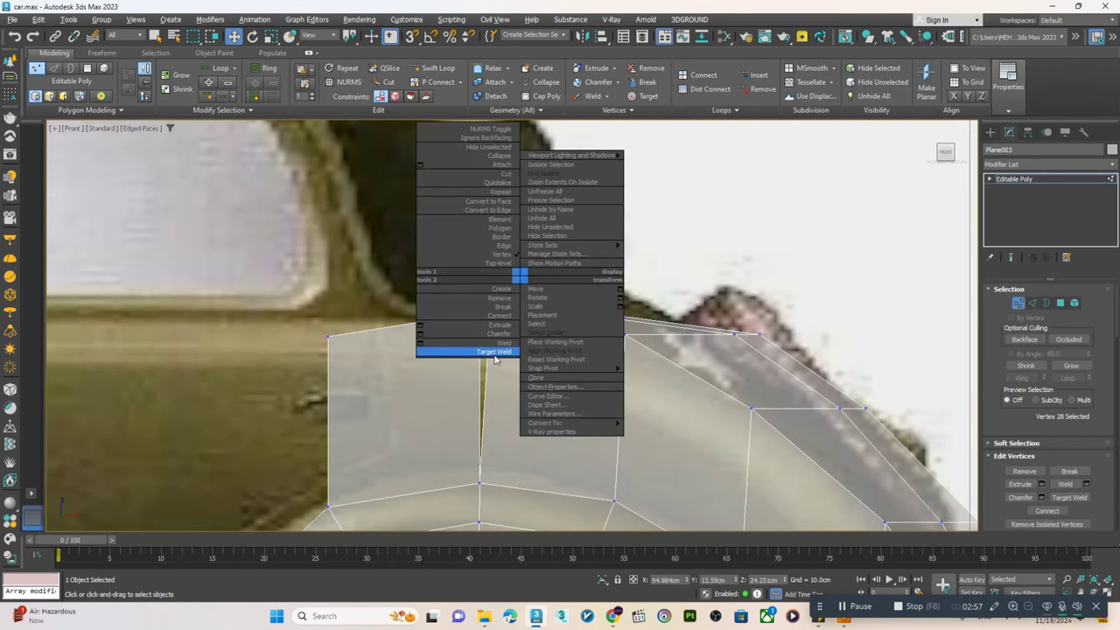
pyautogui.click(492, 352)
pyautogui.click(488, 317)
pyautogui.scroll(-2, 472, 323)
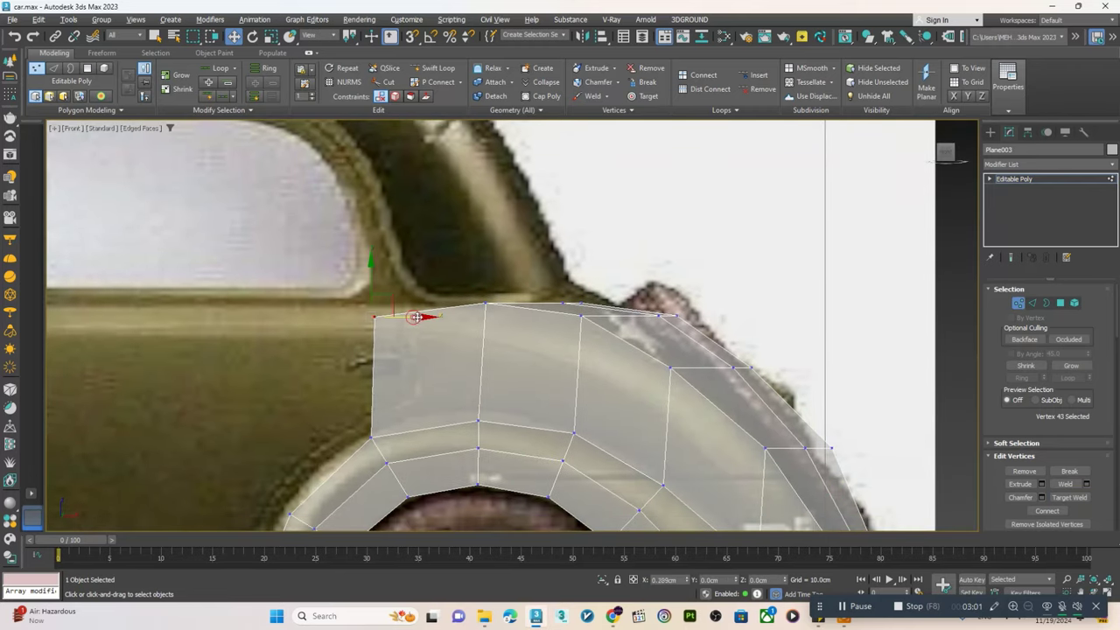
# - Add a Swift Loop edge loop across the panel
pyautogui.moveTo(445, 352); pyautogui.dragTo(432, 303, button='middle')
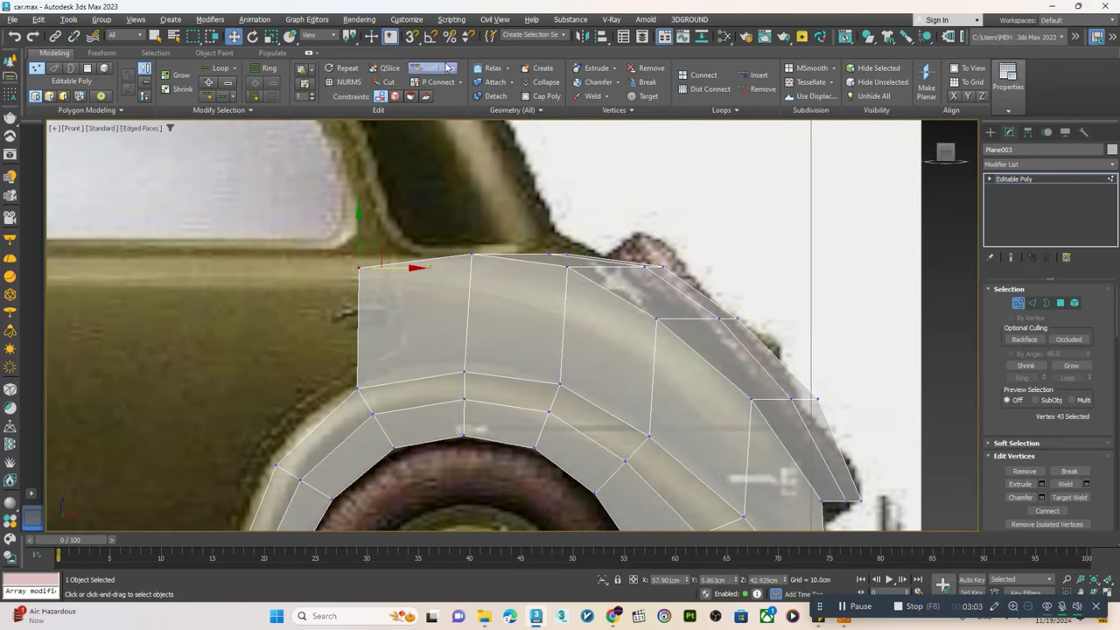
pyautogui.click(445, 69)
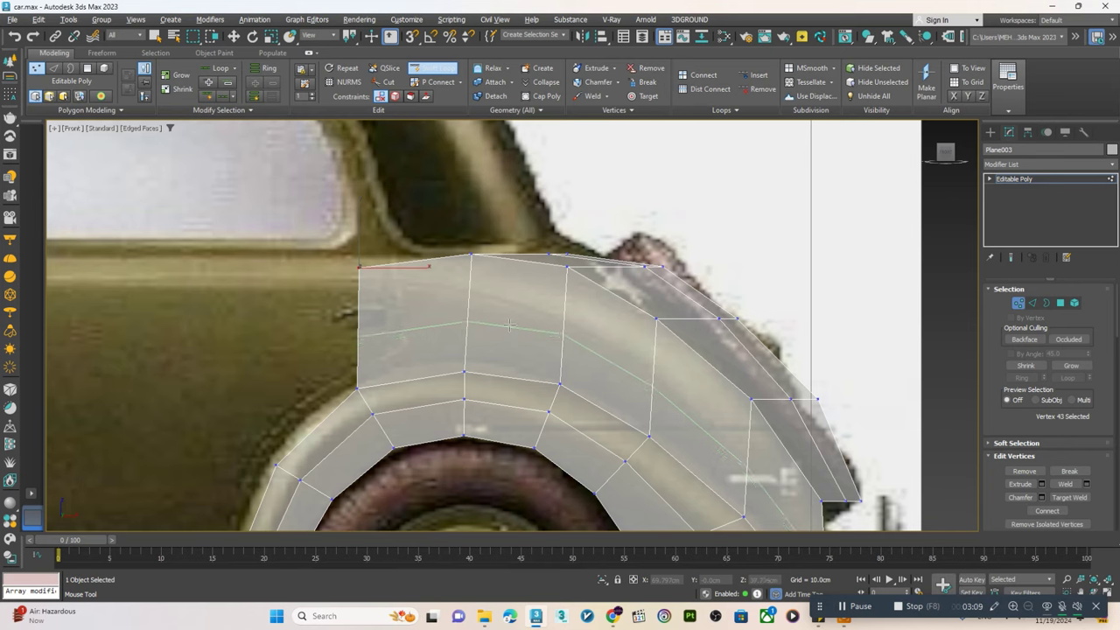
pyautogui.click(398, 382)
# - Delete the two leftmost polygons of the panel
pyautogui.press('4')
pyautogui.click(376, 358)
pyautogui.press('Delete')
pyautogui.click(378, 306)
pyautogui.press('Delete')
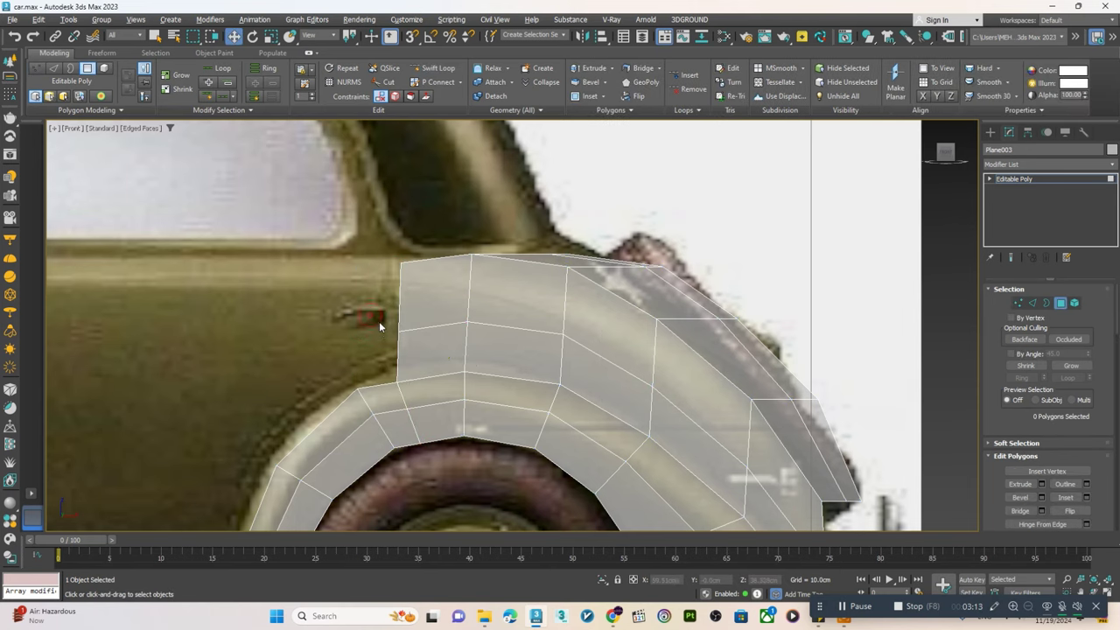
pyautogui.scroll(-5, 379, 326)
pyautogui.scroll(4, 479, 342)
# - Select the two top edges of the fender beneath the rear pillar
pyautogui.press('2')
pyautogui.doubleClick(521, 306)
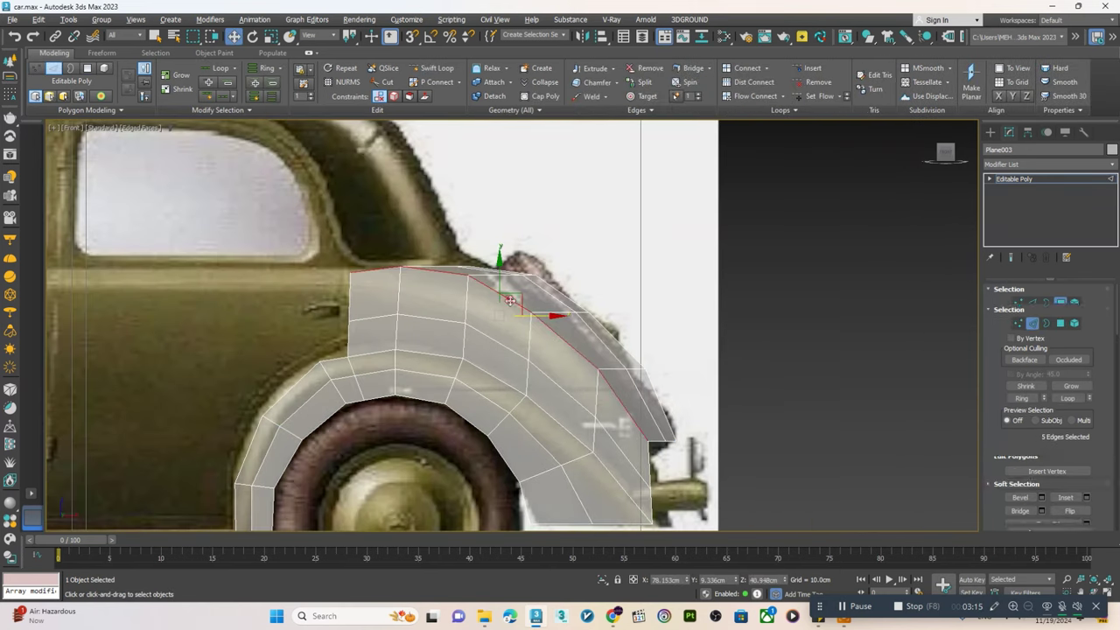
pyautogui.hotkey('alt', 'w')
pyautogui.hotkey('alt', 'w')
pyautogui.moveTo(612, 368)
pyautogui.keyDown('alt'); pyautogui.mouseDown(button='middle')
pyautogui.moveTo(651, 373)
pyautogui.moveTo(641, 372)
pyautogui.mouseUp(button='middle'); pyautogui.keyUp('alt')
pyautogui.hotkey('alt', 'w')
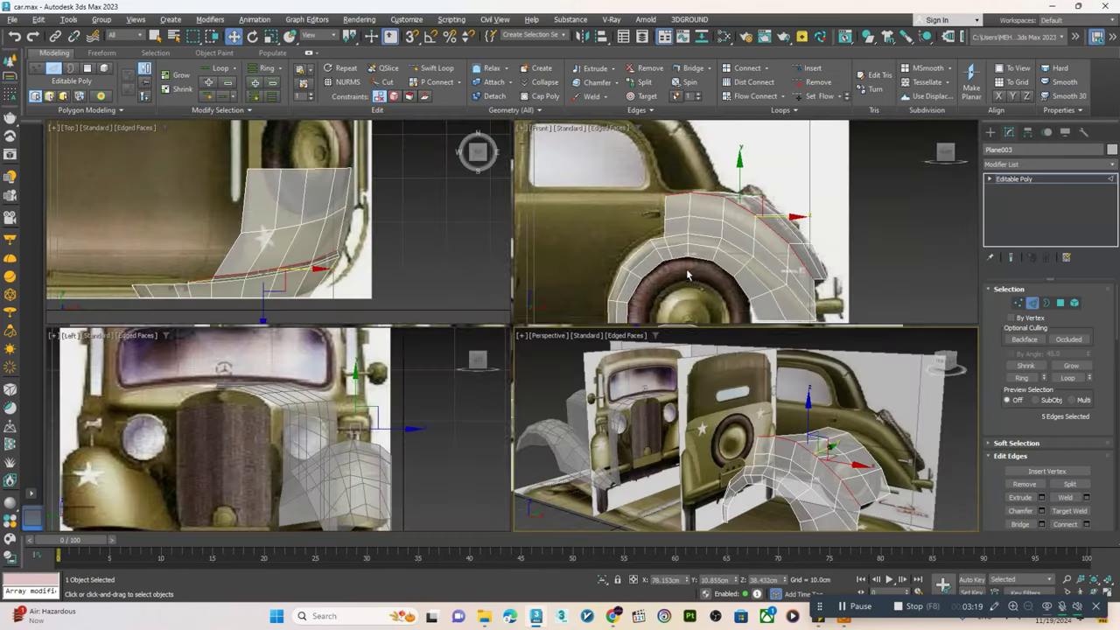
pyautogui.hotkey('alt', 'w')
pyautogui.moveTo(413, 269); pyautogui.dragTo(453, 302, button='middle')
pyautogui.scroll(2, 453, 302)
pyautogui.click(453, 303)
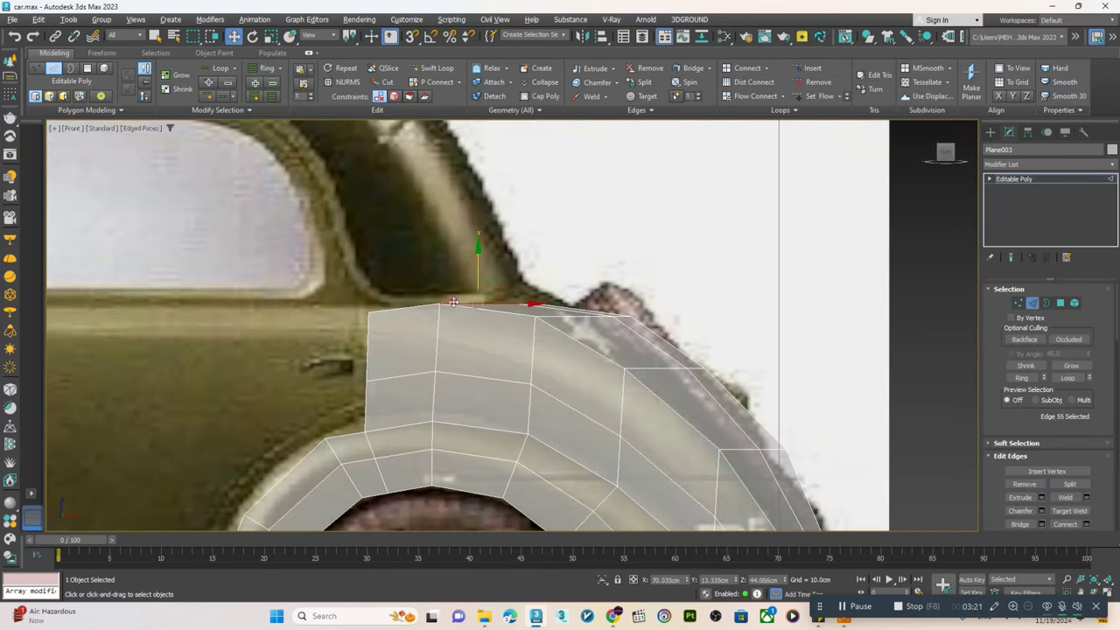
pyautogui.keyDown('ctrl'); pyautogui.doubleClick(454, 307); pyautogui.keyUp('ctrl')
pyautogui.keyDown('alt'); pyautogui.moveTo(398, 364); pyautogui.dragTo(399, 361); pyautogui.keyUp('alt')
# - Shift-drag the selected edges upward to extrude a new strip along the pillar
pyautogui.moveTo(509, 298); pyautogui.dragTo(546, 353, button='middle')
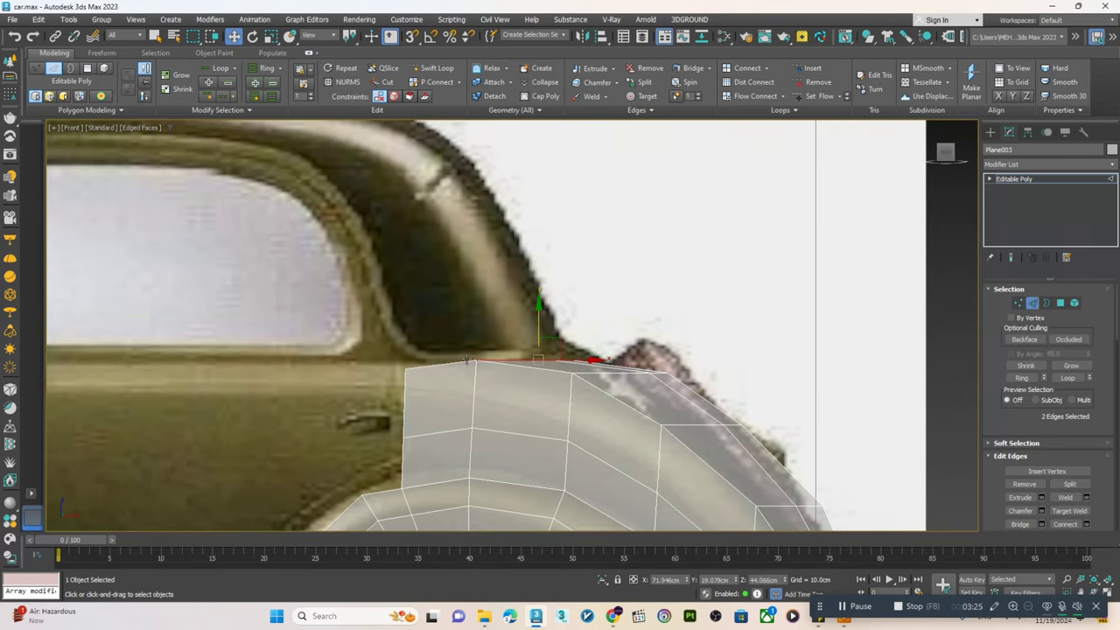
pyautogui.keyDown('shift'); pyautogui.moveTo(557, 336); pyautogui.dragTo(530, 231); pyautogui.keyUp('shift')
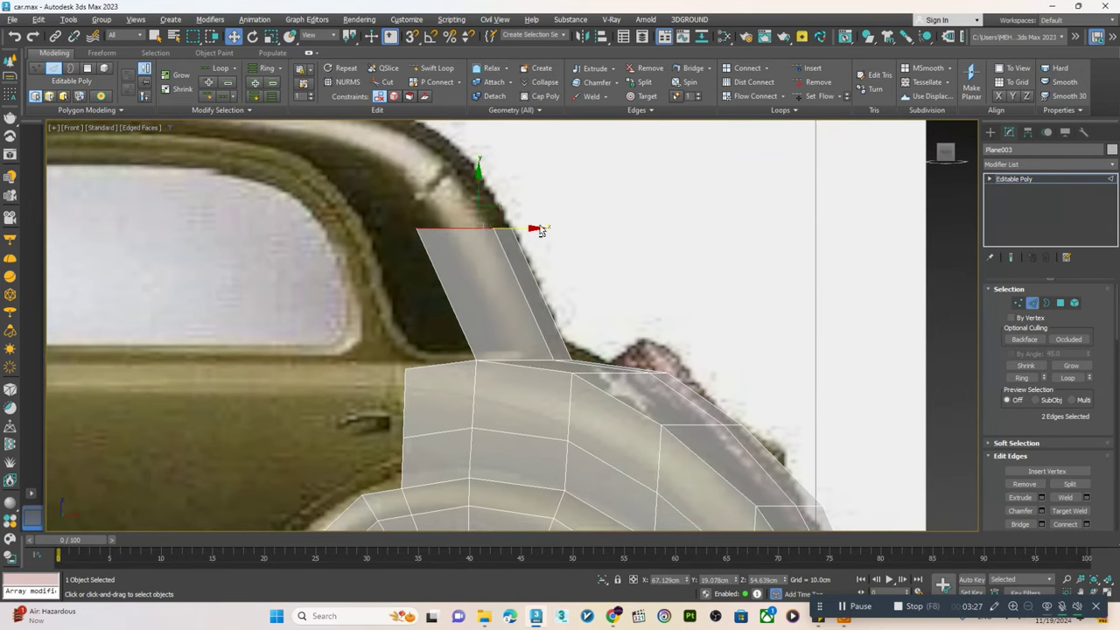
pyautogui.hotkey('alt', 'w')
pyautogui.moveTo(345, 241); pyautogui.dragTo(359, 263, button='middle')
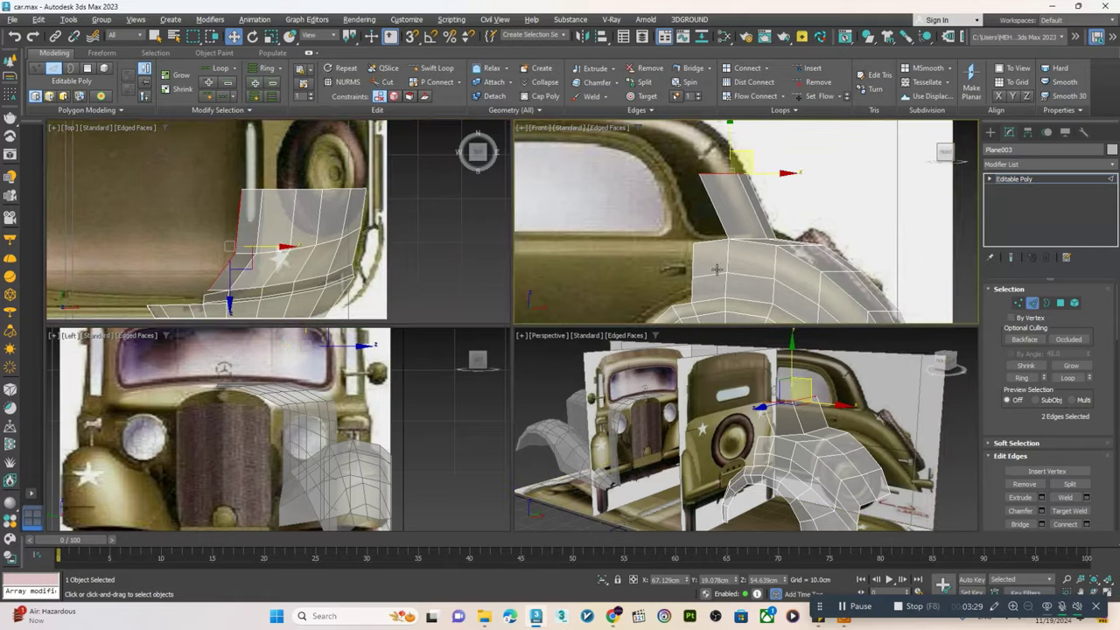
pyautogui.hotkey('alt', 'w')
# - Extrude and rotate further strip segments up the pillar, following the roof curve
pyautogui.moveTo(604, 279); pyautogui.dragTo(567, 220)
pyautogui.press('e')
pyautogui.press('w')
pyautogui.moveTo(567, 221); pyautogui.dragTo(606, 264, button='middle')
pyautogui.moveTo(617, 299)
pyautogui.keyDown('shift'); pyautogui.mouseDown()
pyautogui.moveTo(521, 211)
pyautogui.moveTo(519, 180)
pyautogui.moveTo(507, 180)
pyautogui.mouseUp(); pyautogui.keyUp('shift')
pyautogui.press('e')
pyautogui.press('w')
pyautogui.moveTo(533, 214); pyautogui.dragTo(566, 236, button='middle')
pyautogui.keyDown('shift'); pyautogui.moveTo(566, 236); pyautogui.dragTo(495, 196); pyautogui.keyUp('shift')
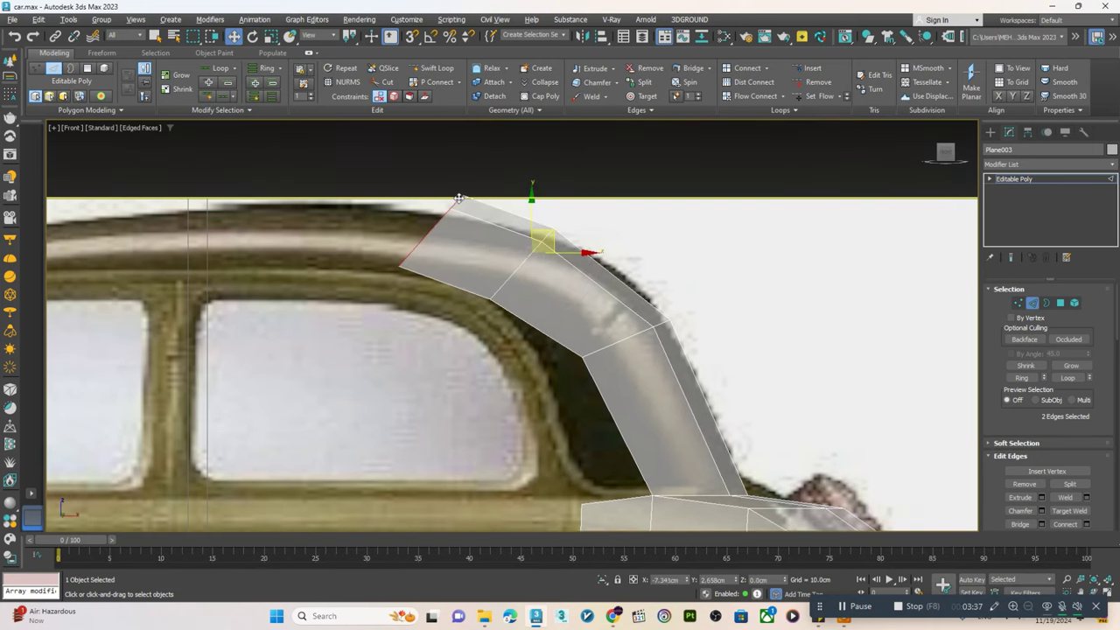
pyautogui.moveTo(496, 195); pyautogui.dragTo(566, 249, button='middle')
pyautogui.press('1')
pyautogui.moveTo(465, 215); pyautogui.dragTo(565, 271)
pyautogui.moveTo(548, 232); pyautogui.dragTo(506, 241)
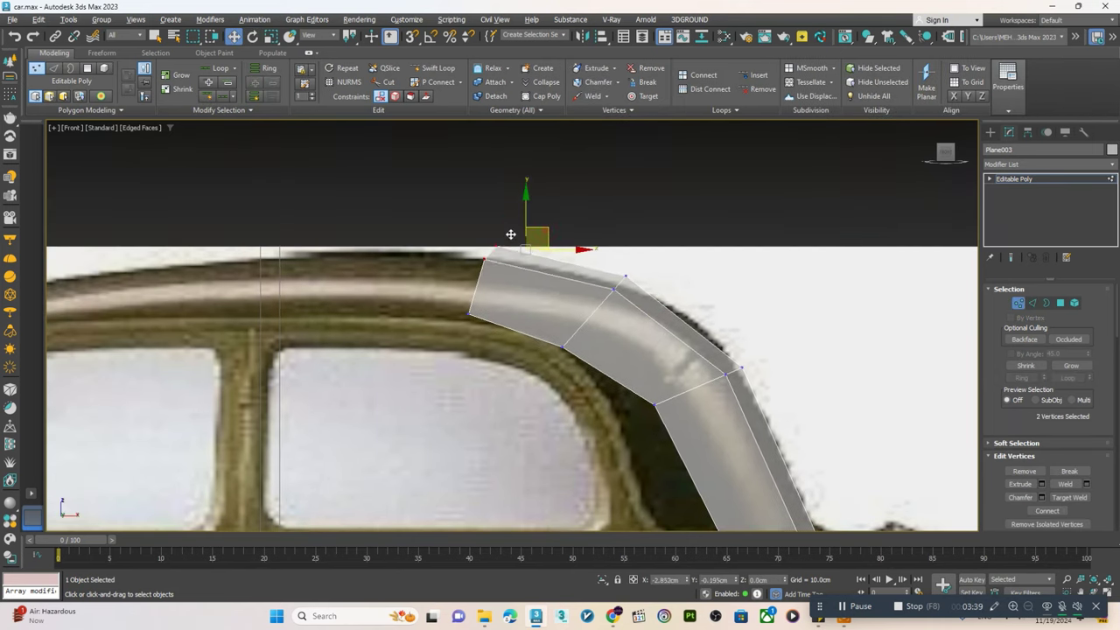
# - Shift-move the end edges left repeatedly to extend the roof strip to the pillar curve
pyautogui.press('2')
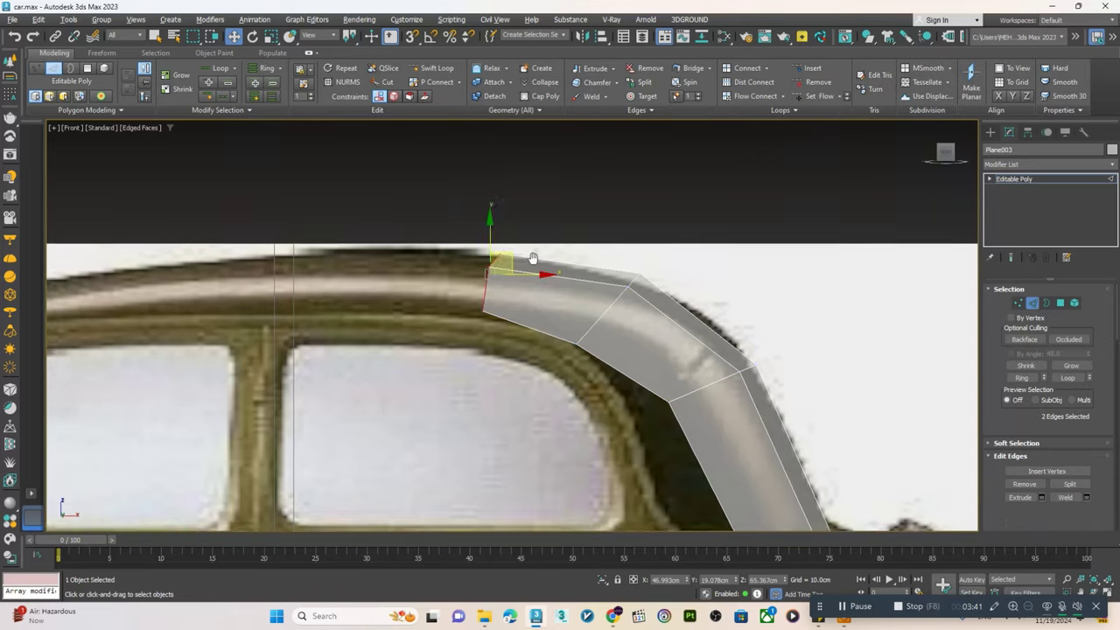
pyautogui.moveTo(405, 289); pyautogui.dragTo(466, 282, button='middle')
pyautogui.press('w')
pyautogui.moveTo(555, 283); pyautogui.dragTo(593, 271)
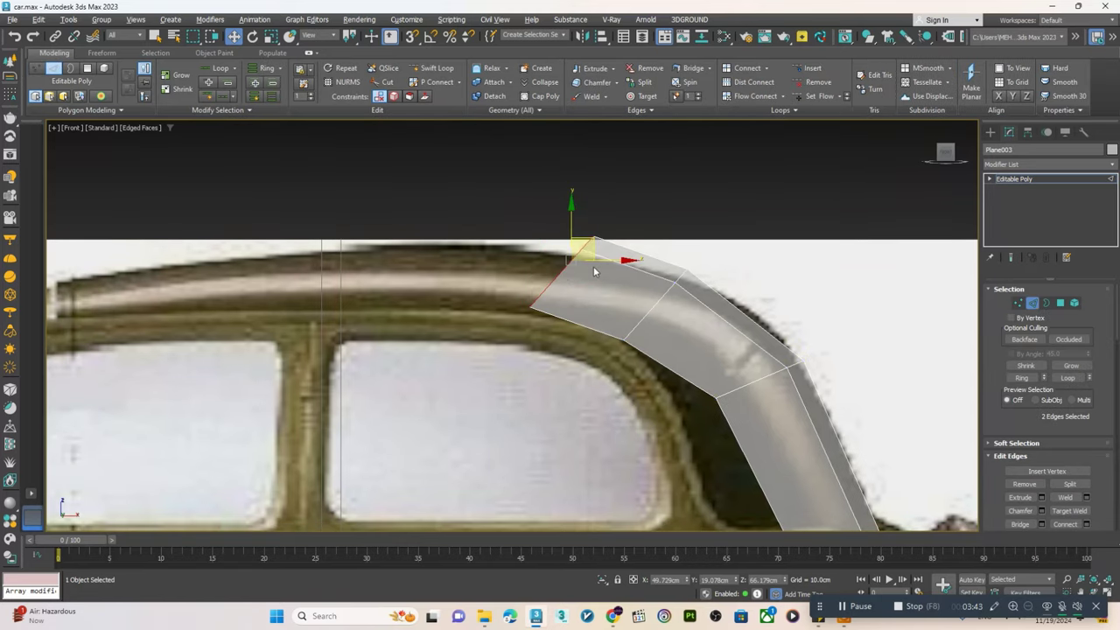
pyautogui.hotkey('ctrl', 'z')
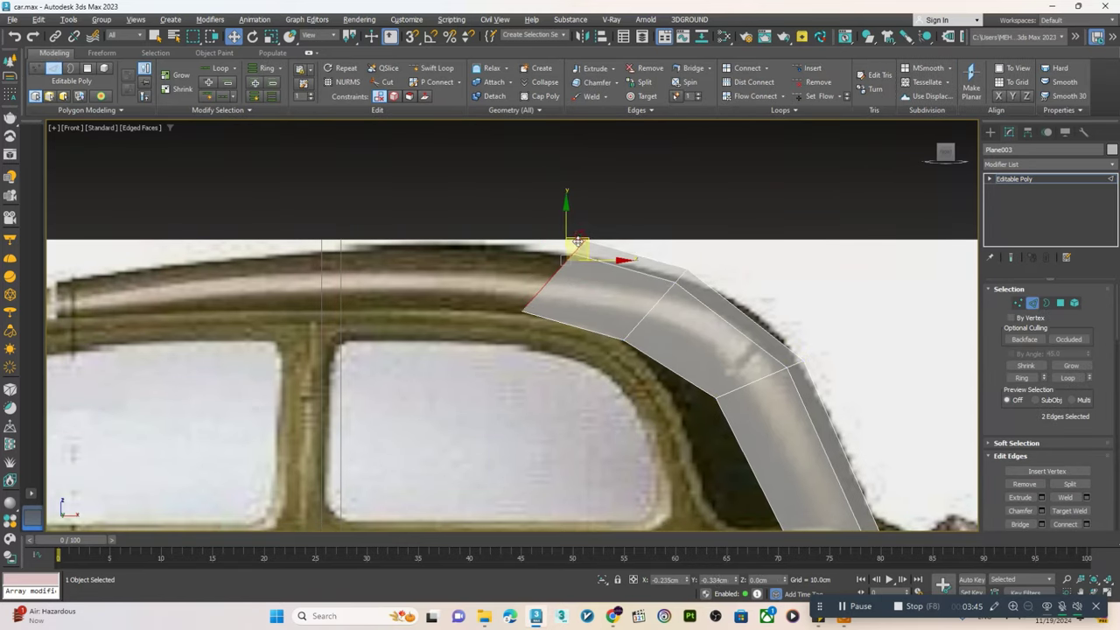
pyautogui.press('1')
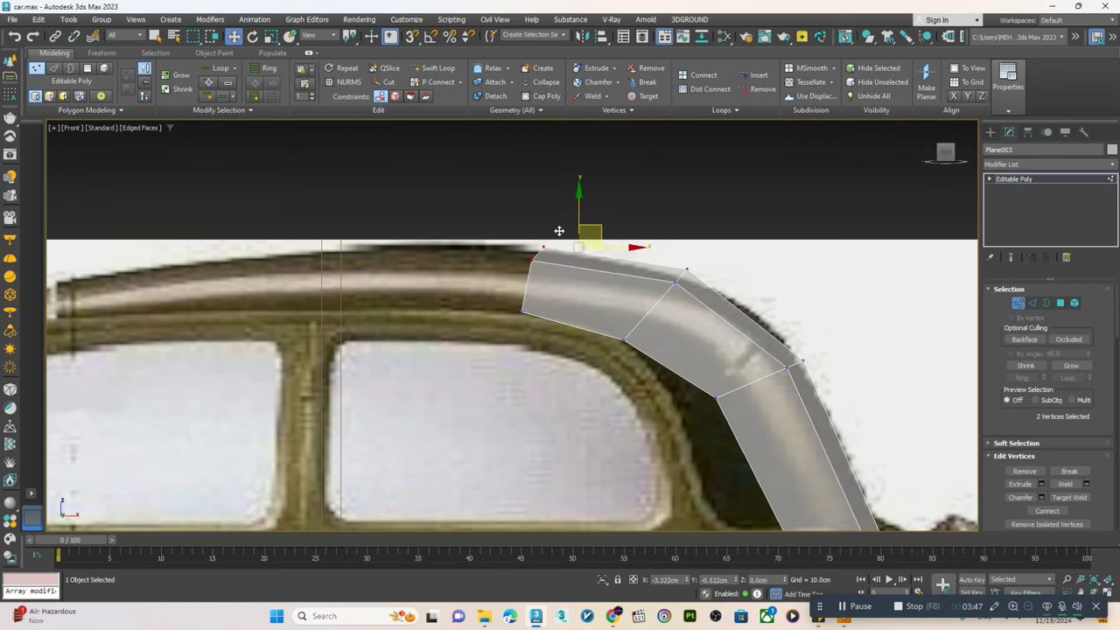
pyautogui.press('2')
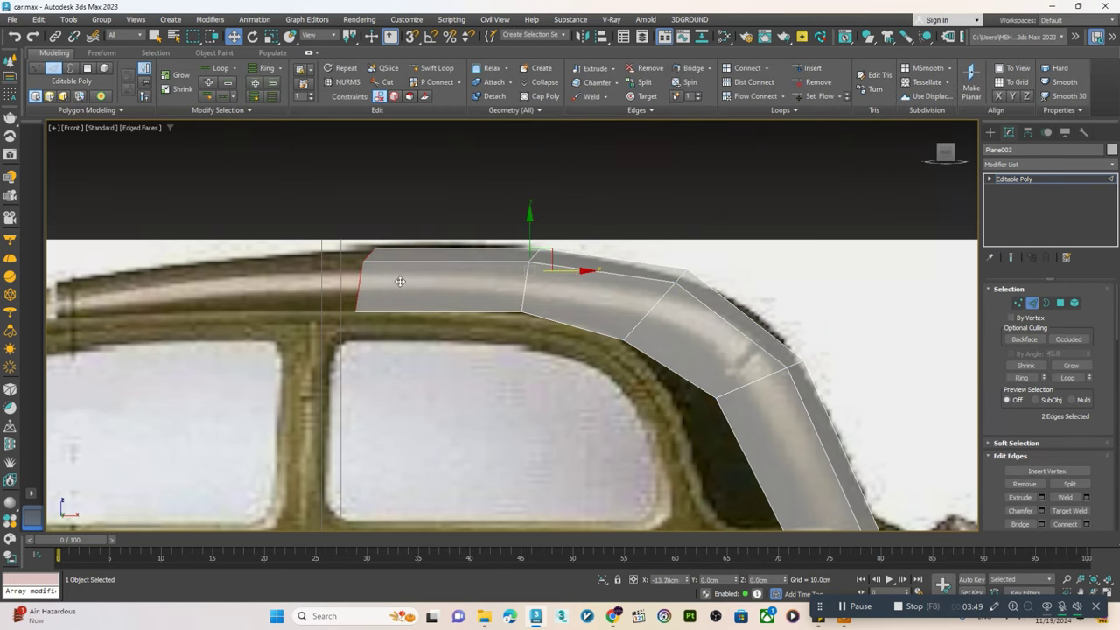
pyautogui.keyDown('shift'); pyautogui.moveTo(567, 273); pyautogui.dragTo(402, 274); pyautogui.keyUp('shift')
pyautogui.press('r')
pyautogui.moveTo(403, 274); pyautogui.dragTo(691, 263, button='middle')
pyautogui.press('w')
pyautogui.moveTo(637, 254)
pyautogui.keyDown('shift'); pyautogui.mouseDown()
pyautogui.moveTo(348, 254)
pyautogui.moveTo(544, 248)
pyautogui.mouseUp(); pyautogui.keyUp('shift')
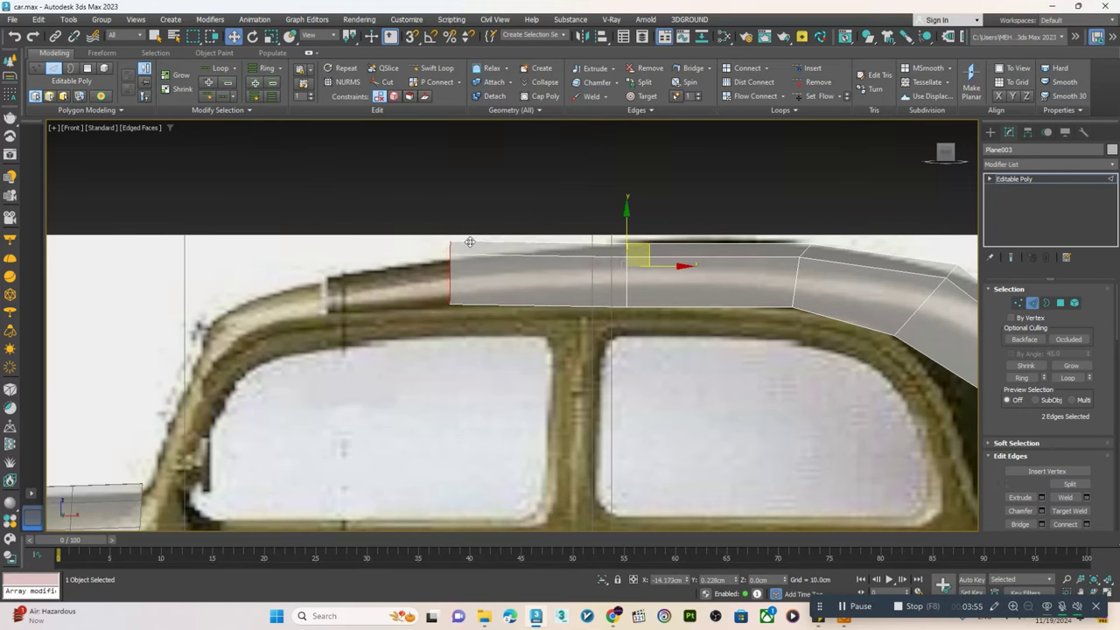
pyautogui.moveTo(533, 249); pyautogui.dragTo(622, 250, button='middle')
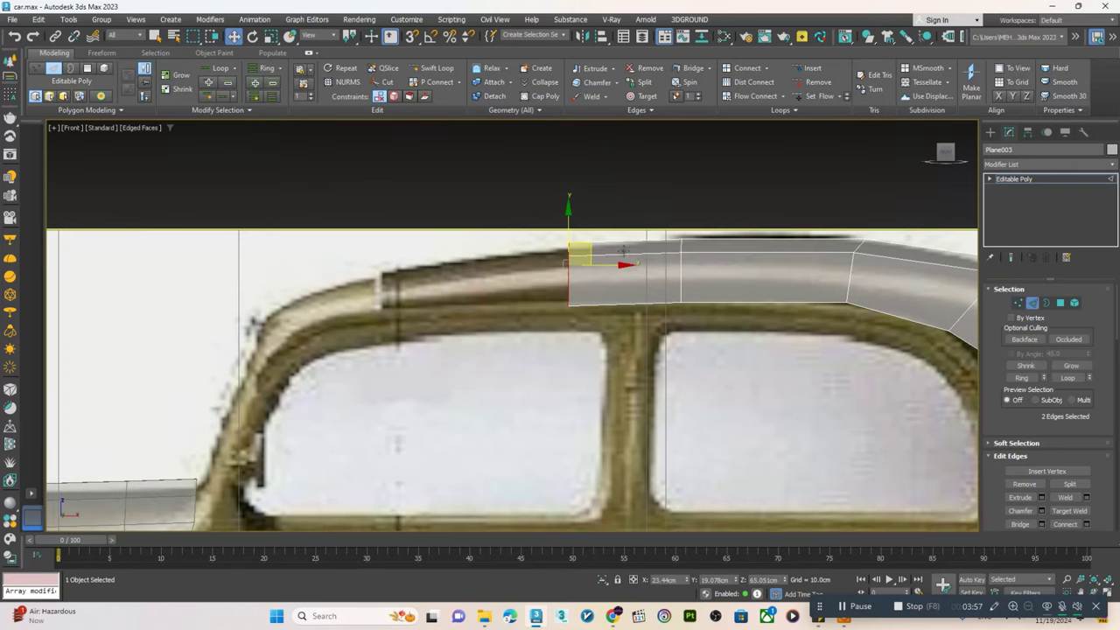
pyautogui.keyDown('shift'); pyautogui.moveTo(588, 243); pyautogui.dragTo(397, 270); pyautogui.keyUp('shift')
# - Raise the strip's end corner vertex onto the roof outline, then maximize the Top view
pyautogui.press('1')
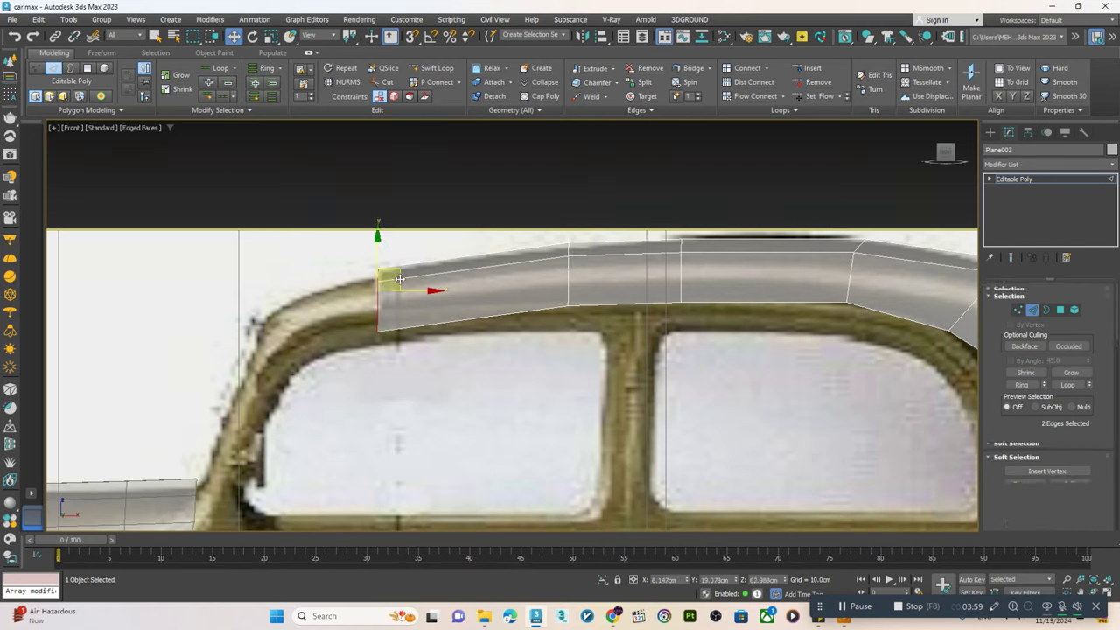
pyautogui.click(377, 329)
pyautogui.moveTo(399, 312); pyautogui.dragTo(401, 300)
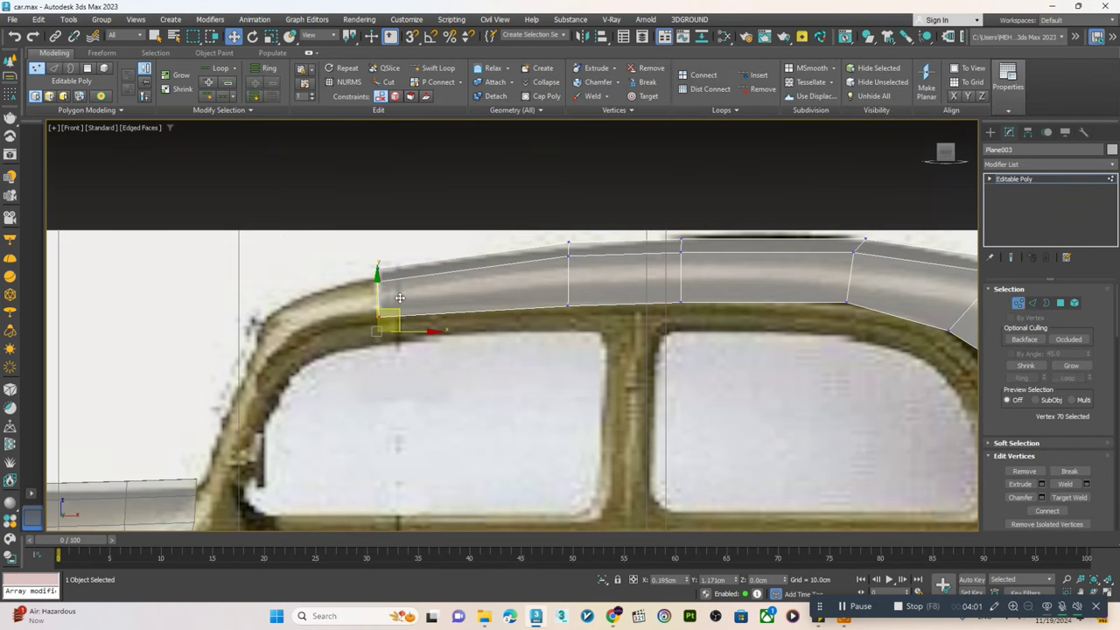
pyautogui.scroll(-3, 399, 298)
pyautogui.scroll(2, 472, 254)
pyautogui.scroll(2, 472, 245)
pyautogui.scroll(1, 494, 269)
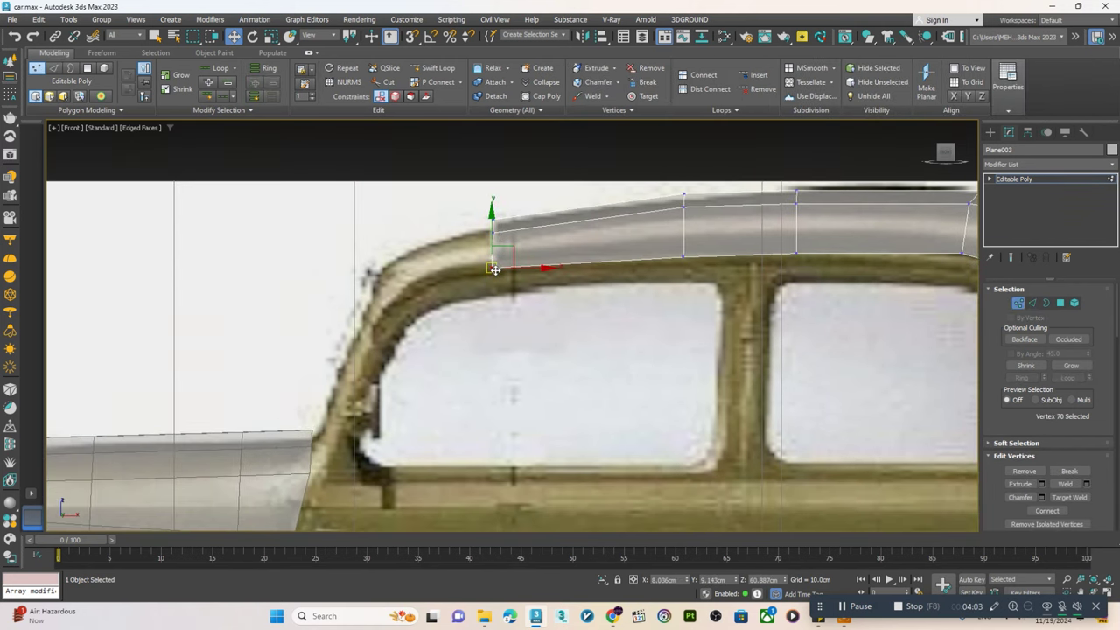
pyautogui.press('2')
pyautogui.hotkey('alt', 'w')
pyautogui.rightClick(311, 269)
pyautogui.hotkey('alt', 'w')
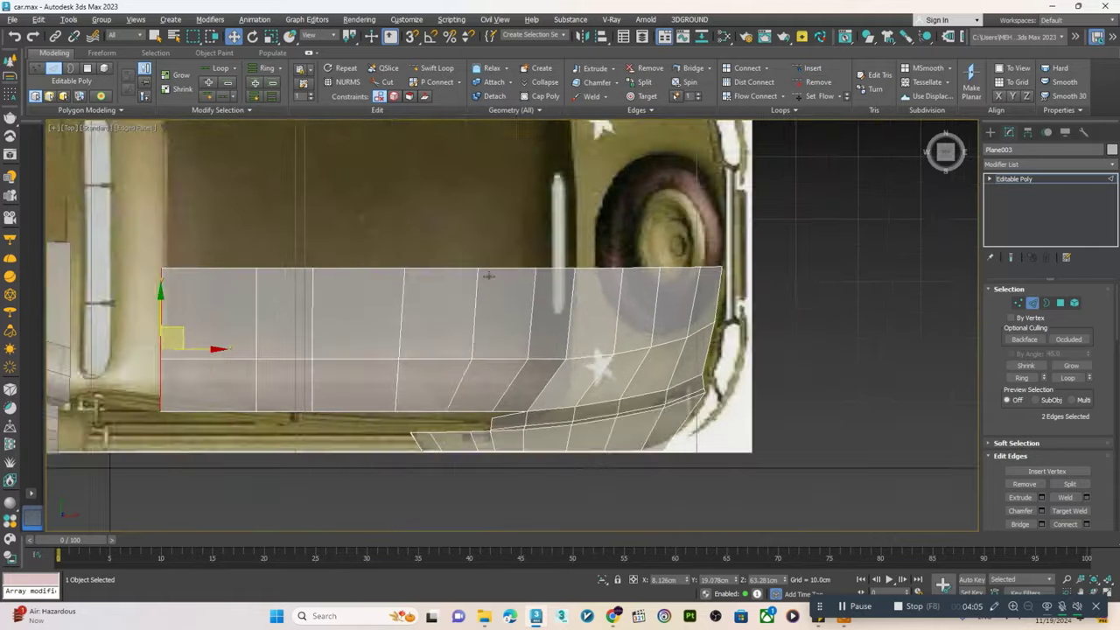
pyautogui.scroll(-2, 411, 308)
pyautogui.scroll(3, 410, 308)
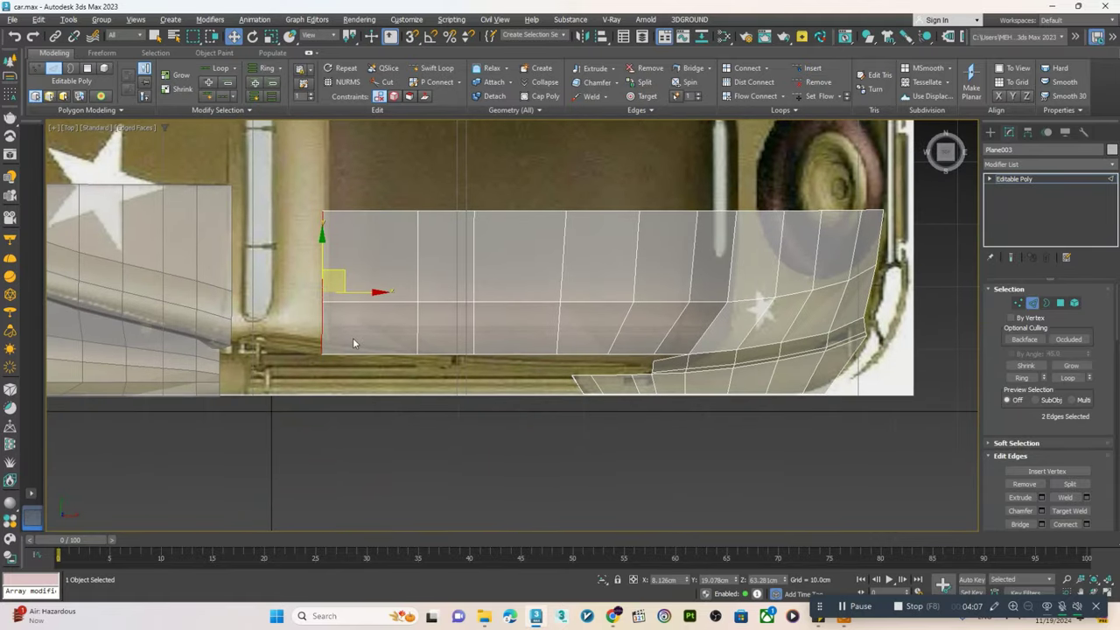
# - Move lower door panel vertex 67 up onto the body outline in the Top view
pyautogui.press('1')
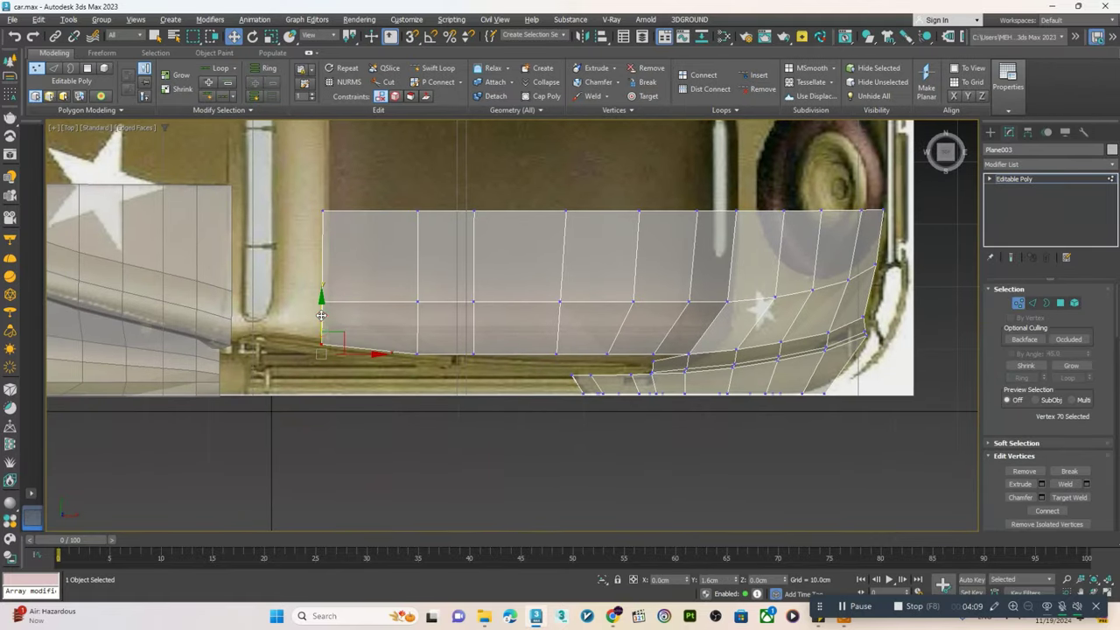
pyautogui.moveTo(417, 354)
pyautogui.mouseDown()
pyautogui.moveTo(414, 300)
pyautogui.moveTo(417, 332)
pyautogui.mouseUp()
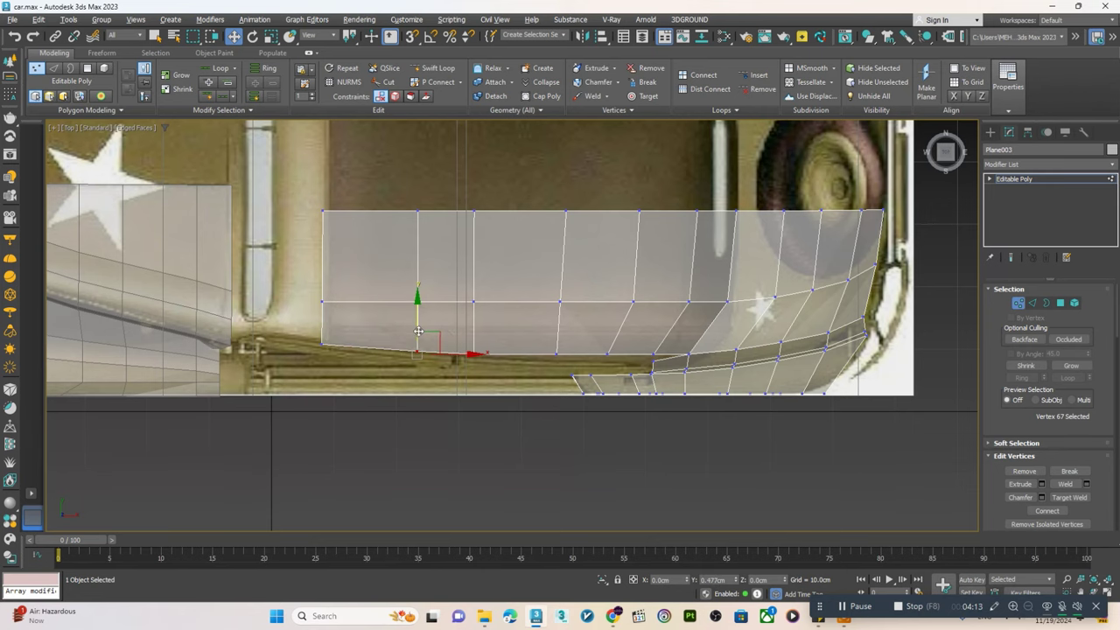
pyautogui.moveTo(419, 331)
pyautogui.mouseDown(button='middle')
pyautogui.moveTo(352, 347)
pyautogui.moveTo(362, 353)
pyautogui.mouseUp(button='middle')
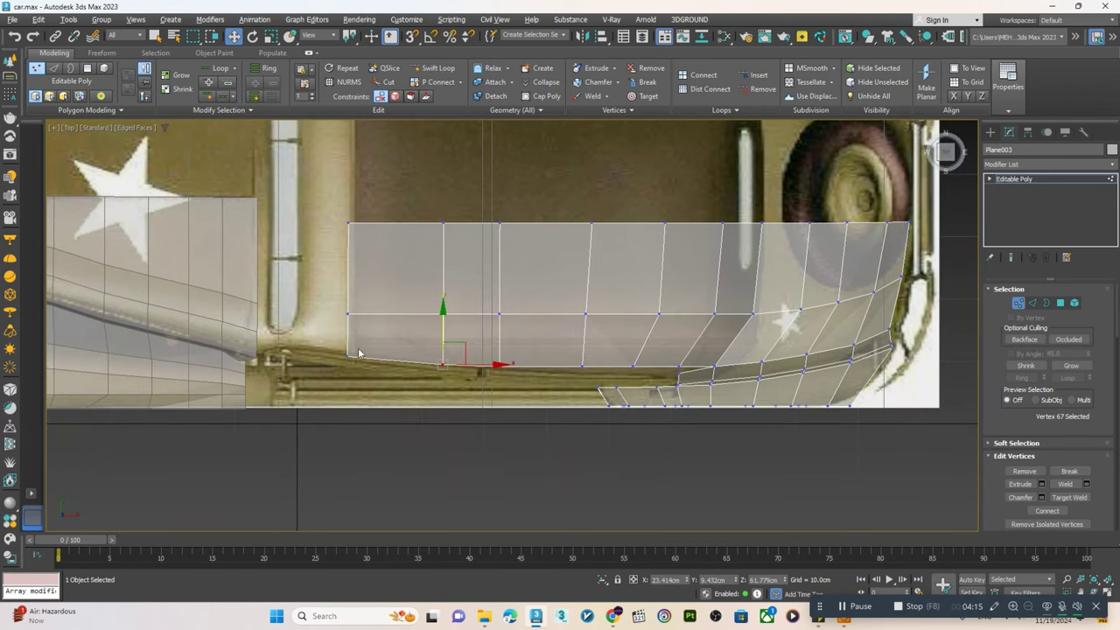
pyautogui.moveTo(522, 248); pyautogui.dragTo(387, 320, button='middle')
# - Select the door panel's top edge loop and move it along Y to the body outline
pyautogui.press('2')
pyautogui.doubleClick(494, 295)
pyautogui.moveTo(482, 300); pyautogui.dragTo(492, 338, button='middle')
pyautogui.moveTo(562, 287); pyautogui.dragTo(562, 266)
pyautogui.moveTo(563, 267)
pyautogui.mouseDown(button='middle')
pyautogui.moveTo(315, 287)
pyautogui.moveTo(338, 262)
pyautogui.mouseUp(button='middle')
# - Orbit the Perspective view around the car to check the new panels
pyautogui.hotkey('alt', 'w')
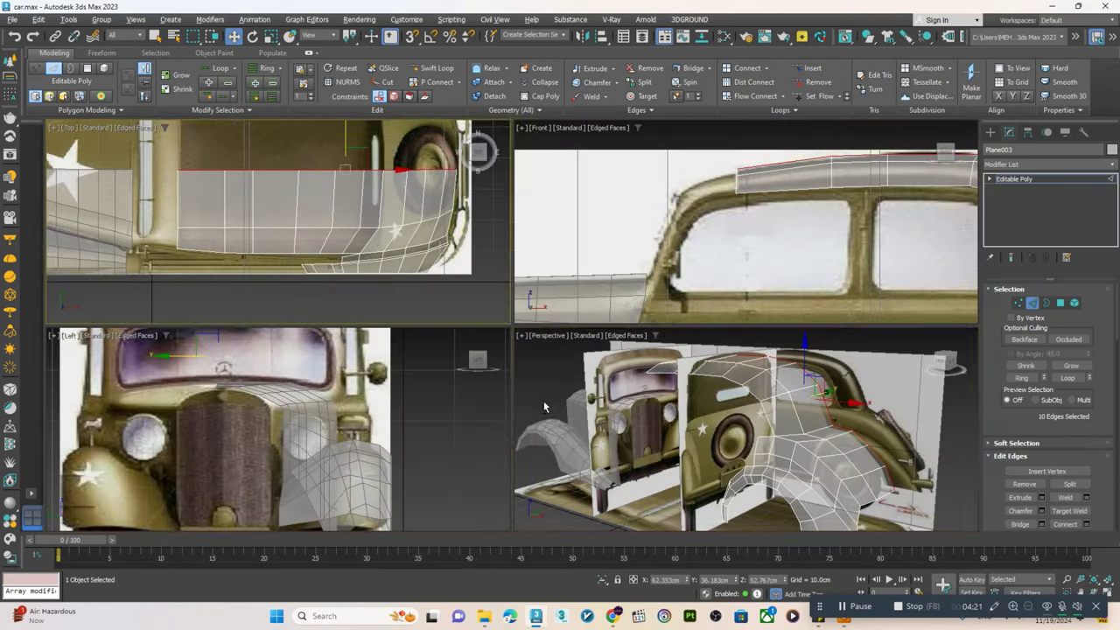
pyautogui.hotkey('alt', 'w')
pyautogui.scroll(-5, 512, 405)
pyautogui.keyDown('alt'); pyautogui.moveTo(512, 405); pyautogui.dragTo(603, 245, button='middle'); pyautogui.keyUp('alt')
pyautogui.scroll(3, 523, 388)
pyautogui.hotkey('alt', 'w')
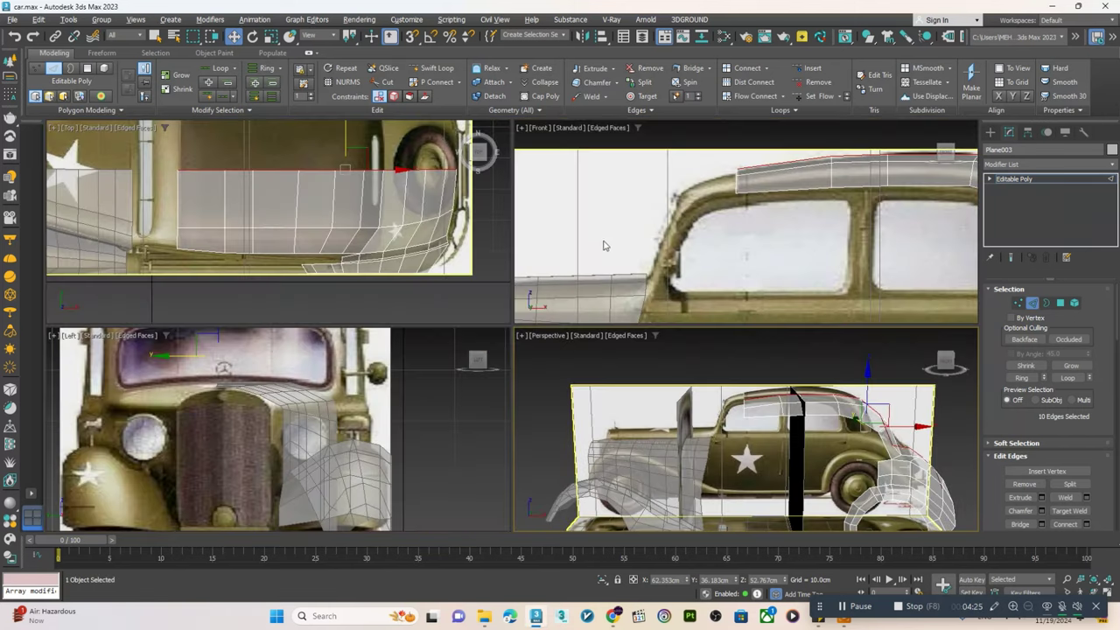
pyautogui.hotkey('alt', 'w')
pyautogui.scroll(-3, 614, 346)
pyautogui.scroll(3, 640, 321)
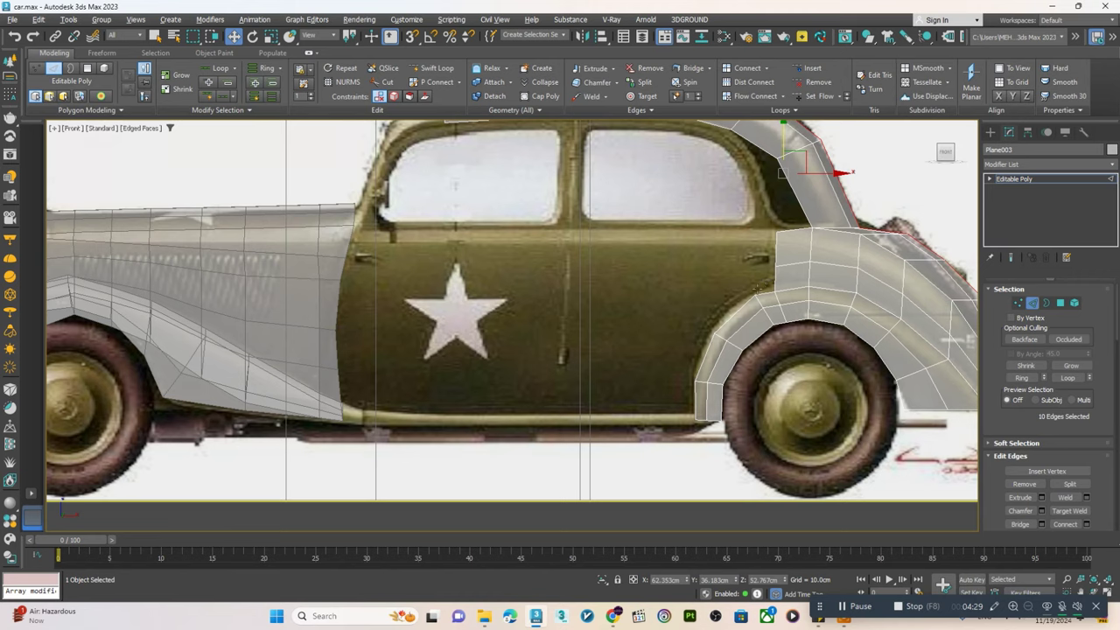
pyautogui.scroll(2, 723, 393)
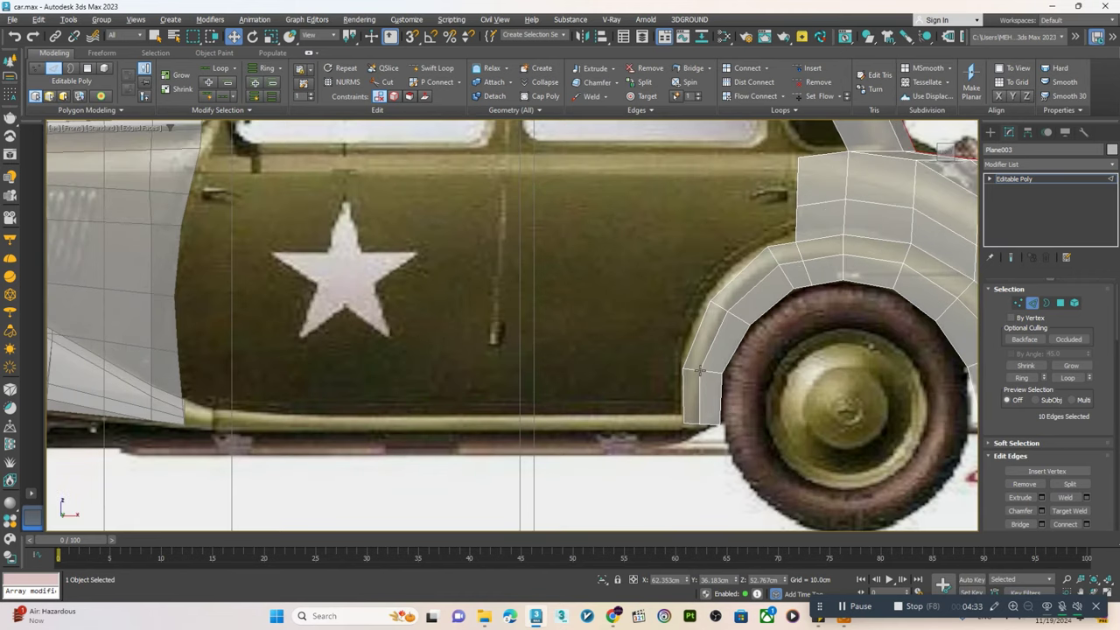
pyautogui.press('p')
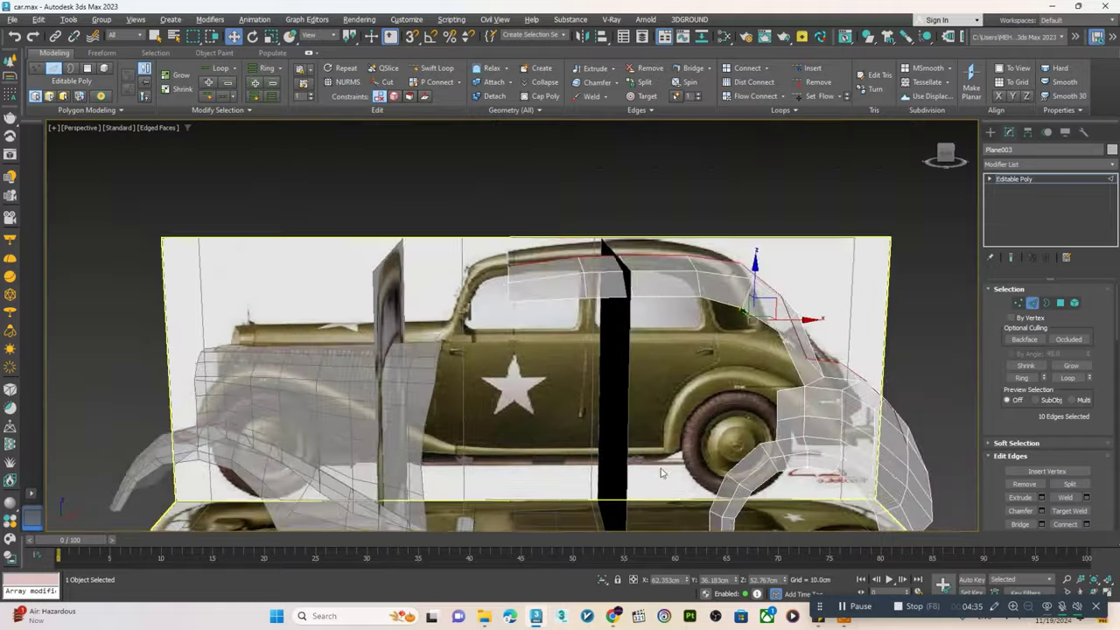
pyautogui.moveTo(686, 432)
pyautogui.keyDown('alt'); pyautogui.mouseDown(button='middle')
pyautogui.moveTo(615, 416)
pyautogui.moveTo(644, 414)
pyautogui.moveTo(637, 407)
pyautogui.moveTo(616, 426)
pyautogui.mouseUp(button='middle'); pyautogui.keyUp('alt')
# - Maximize the Front view, zoom onto the rear wheel arch bottom, and select its two bottom edges
pyautogui.hotkey('alt', 'w')
pyautogui.scroll(2, 705, 287)
pyautogui.hotkey('alt', 'w')
pyautogui.scroll(-2, 684, 329)
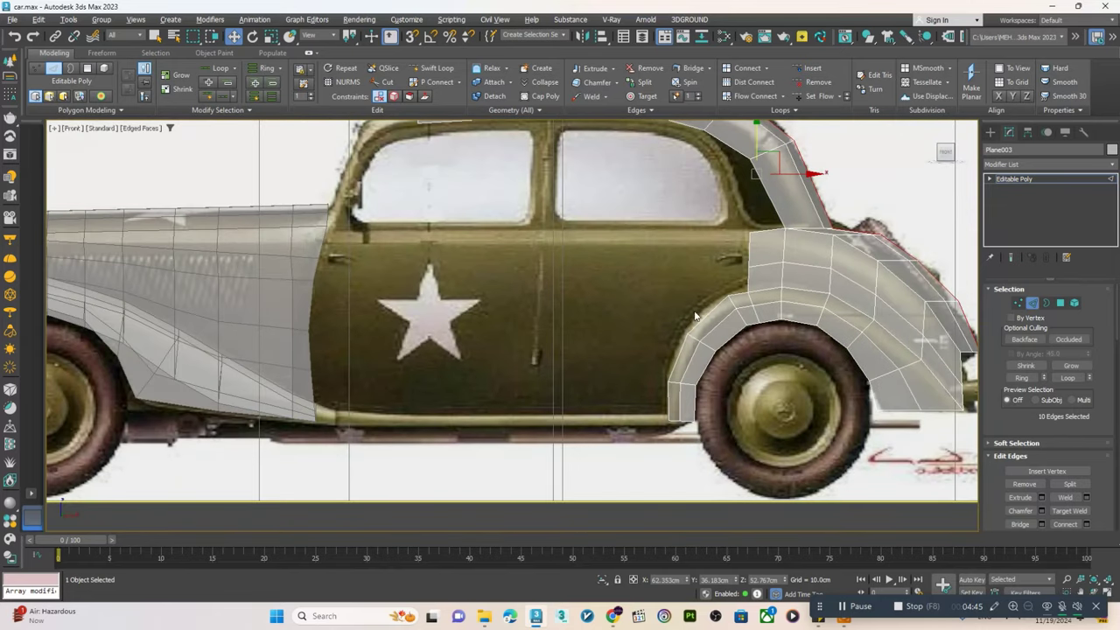
pyautogui.scroll(3, 665, 409)
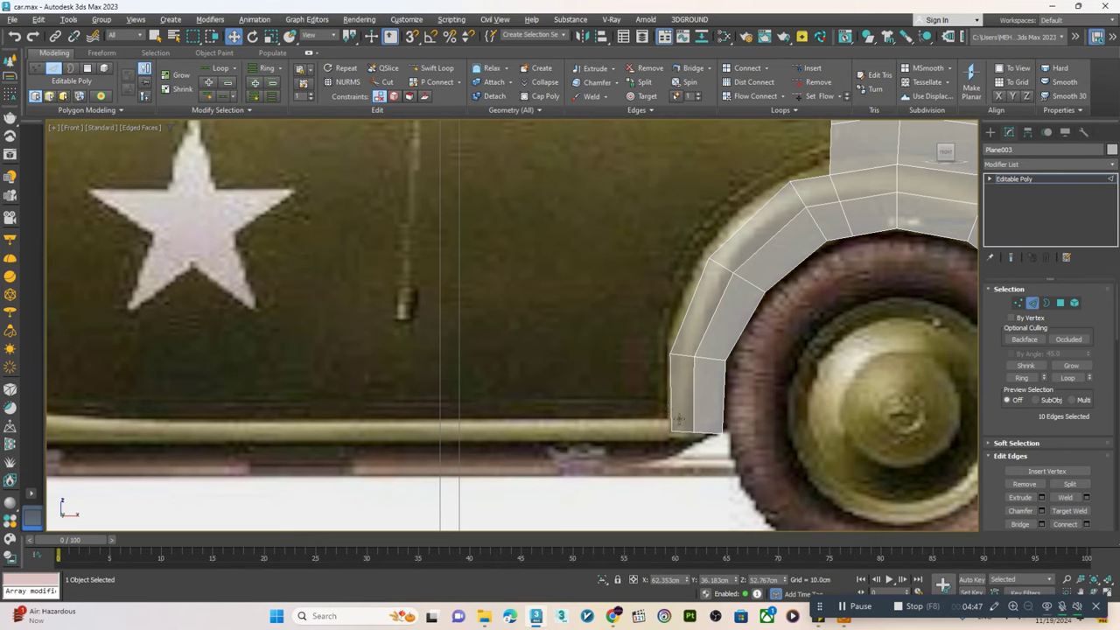
pyautogui.click(693, 430)
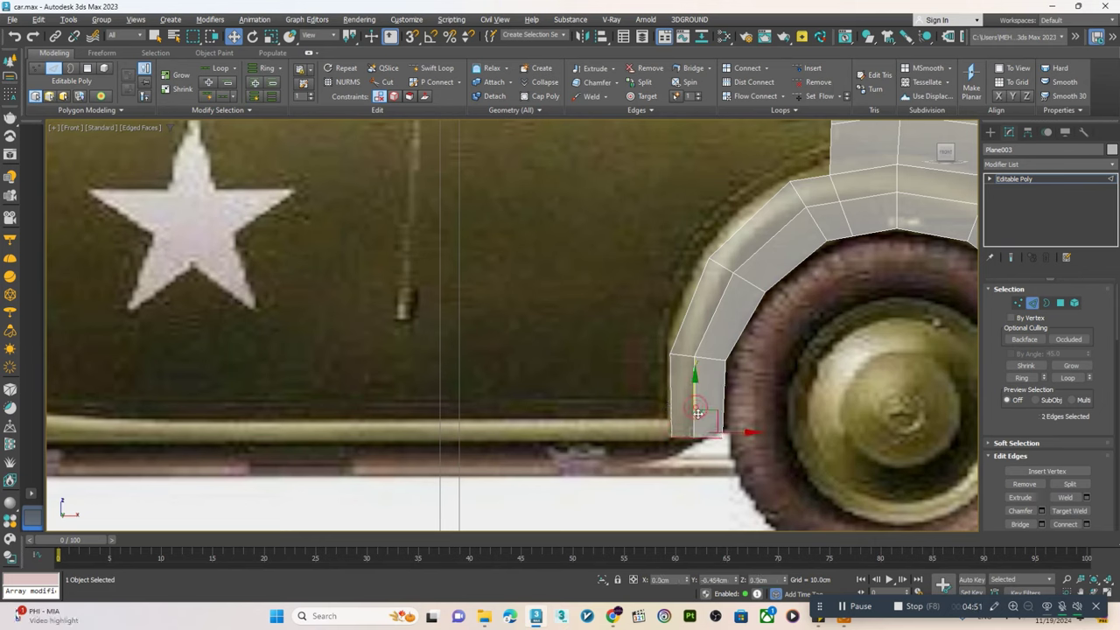
# - Lower the arch's bottom edges to the sill and add an edge loop across them
pyautogui.moveTo(697, 412); pyautogui.dragTo(697, 422)
pyautogui.click(433, 69)
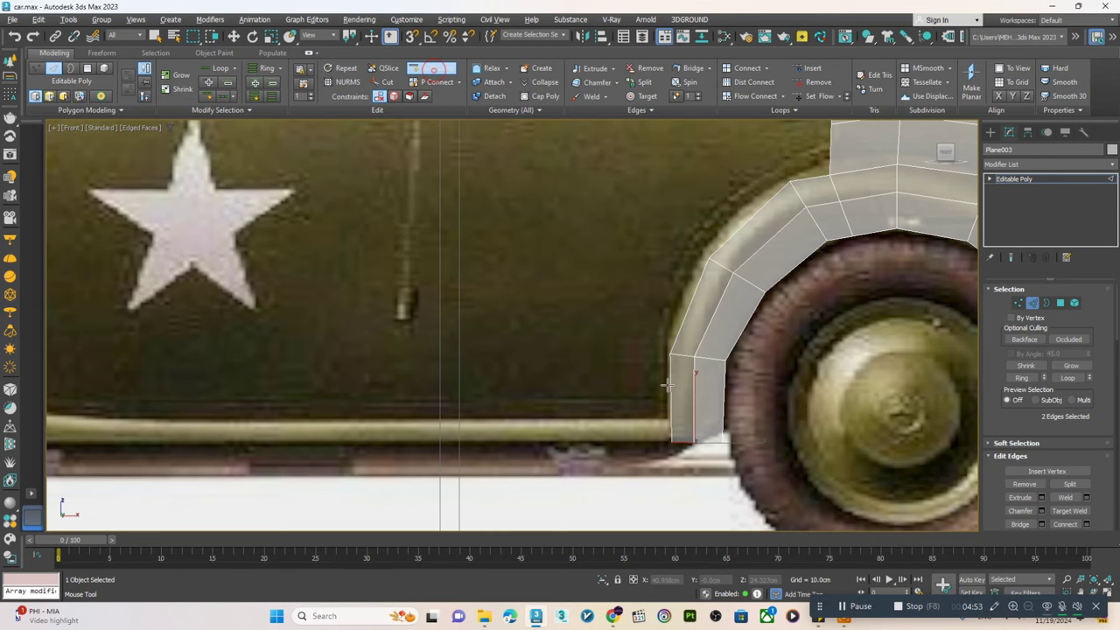
pyautogui.click(694, 421)
pyautogui.scroll(3, 687, 427)
# - Stretch the sill strip left along the sill beneath the doors
pyautogui.press('2')
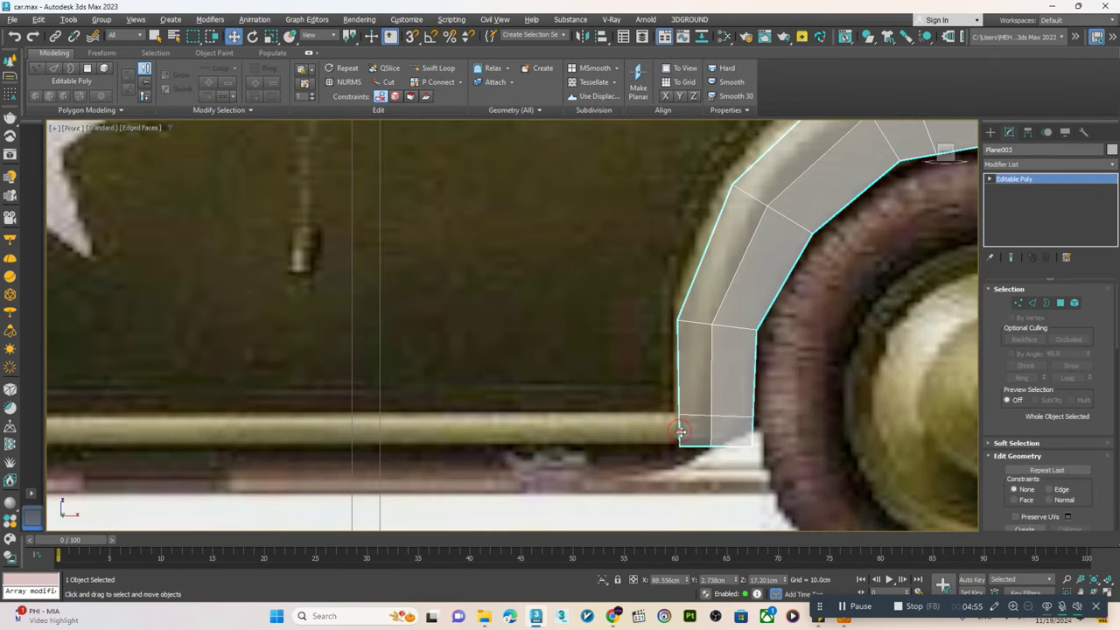
pyautogui.press('2')
pyautogui.scroll(-3, 682, 432)
pyautogui.scroll(-2, 700, 431)
pyautogui.moveTo(707, 431); pyautogui.dragTo(399, 419)
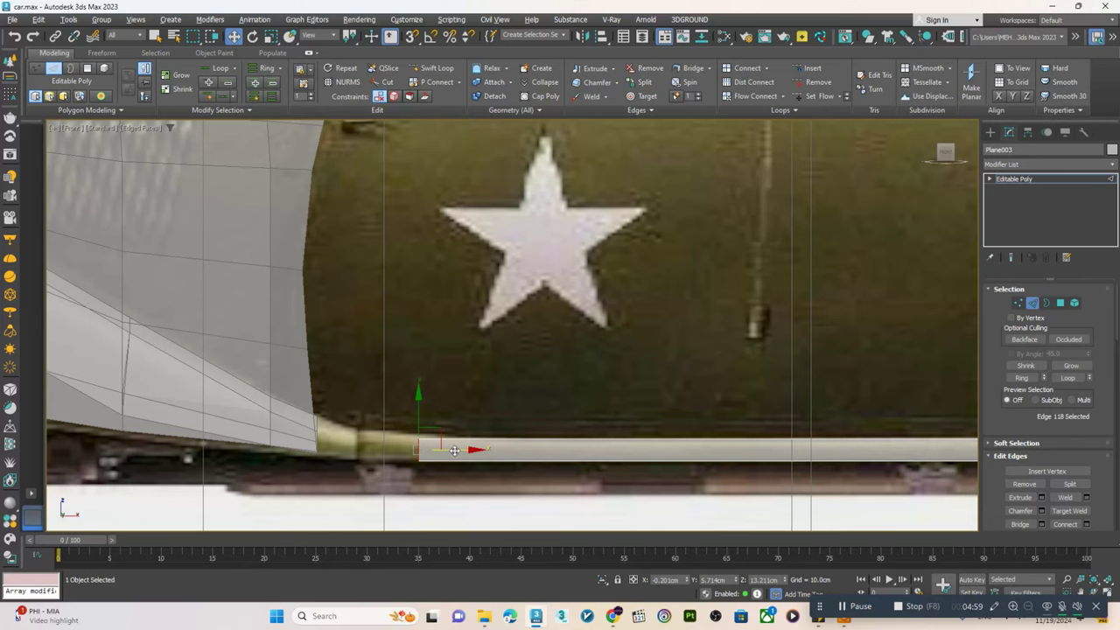
pyautogui.moveTo(454, 450); pyautogui.dragTo(368, 438)
pyautogui.scroll(2, 367, 435)
# - Adjust the strip's inner bottom vertex and slide its left end edge toward the front fender
pyautogui.press('1')
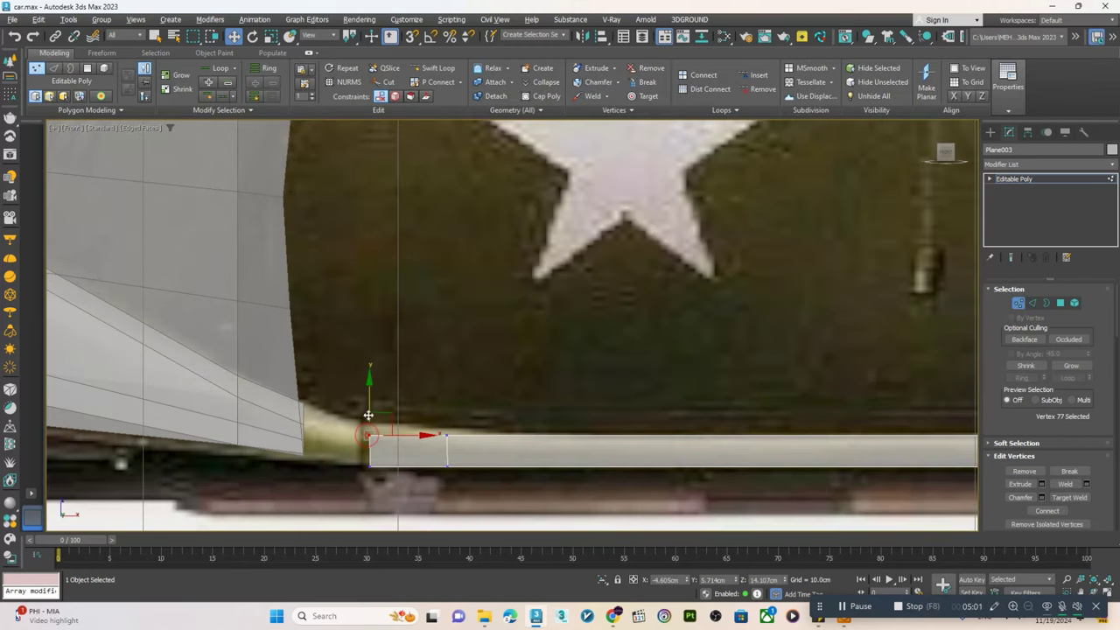
pyautogui.click(446, 432)
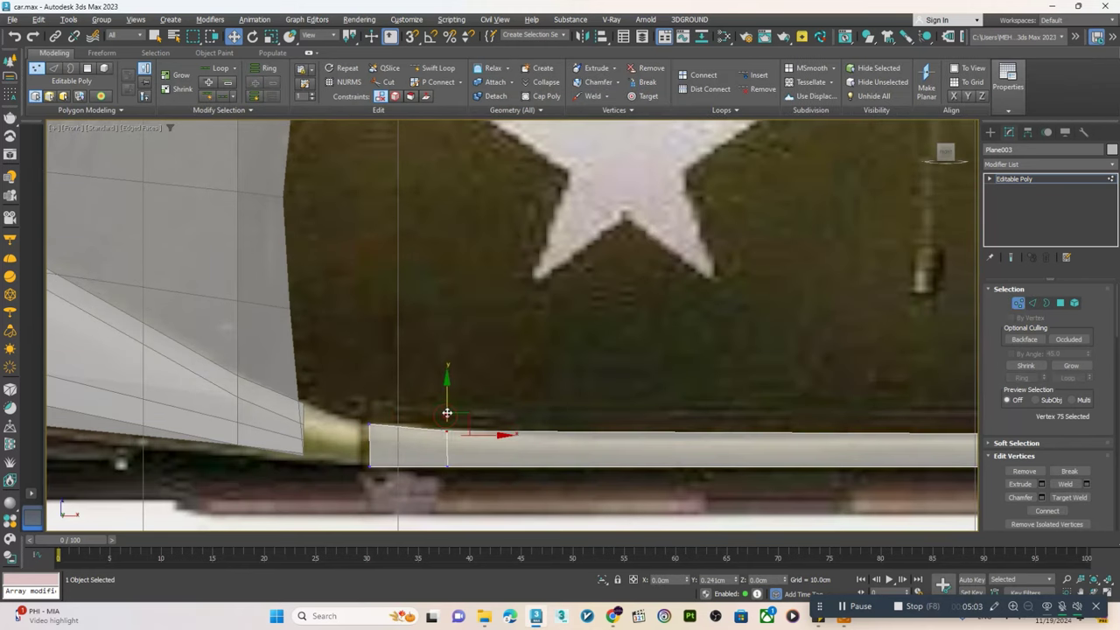
pyautogui.press('2')
pyautogui.click(383, 447)
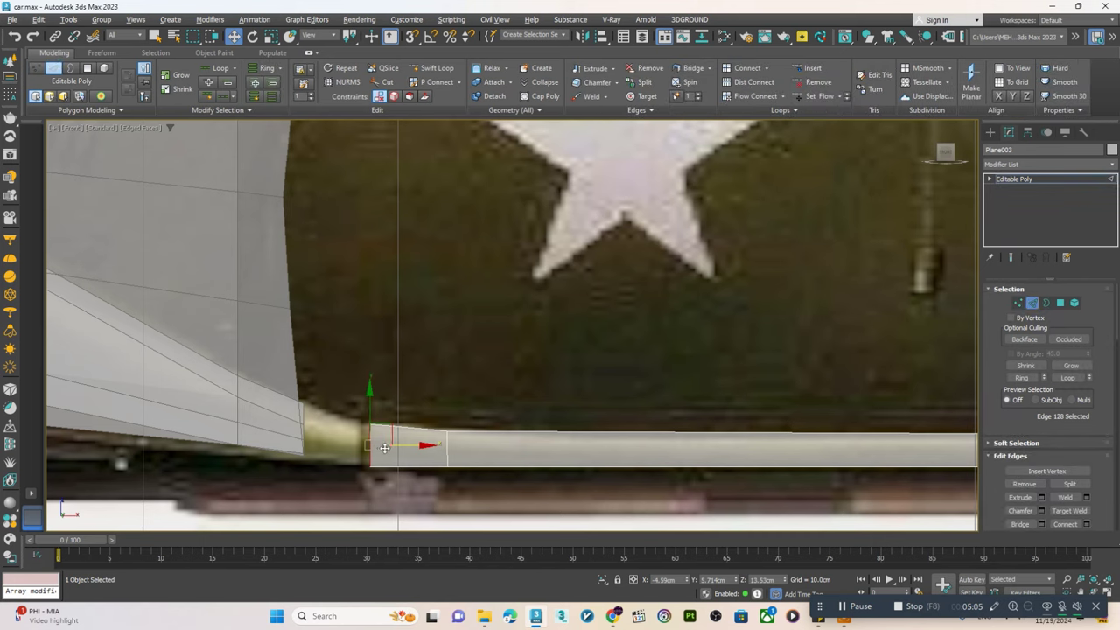
pyautogui.moveTo(373, 446); pyautogui.dragTo(363, 447)
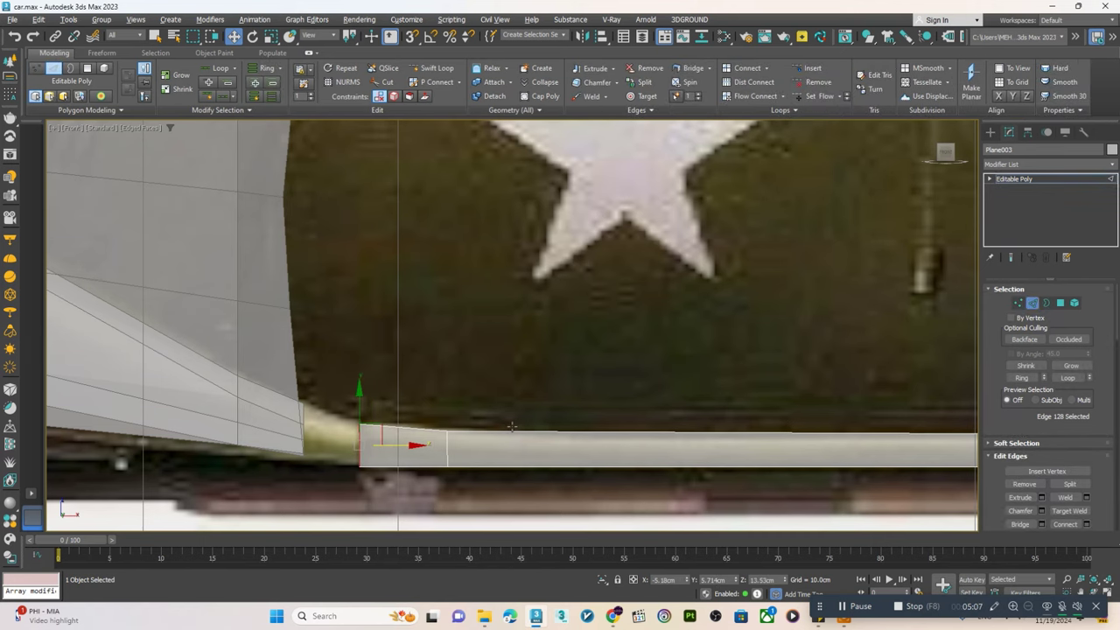
# - Check the sill strip in an enlarged Perspective view, then activate Swift Loop
pyautogui.hotkey('alt', 'w')
pyautogui.hotkey('alt', 'w')
pyautogui.keyDown('alt'); pyautogui.moveTo(612, 455); pyautogui.dragTo(649, 468, button='middle'); pyautogui.keyUp('alt')
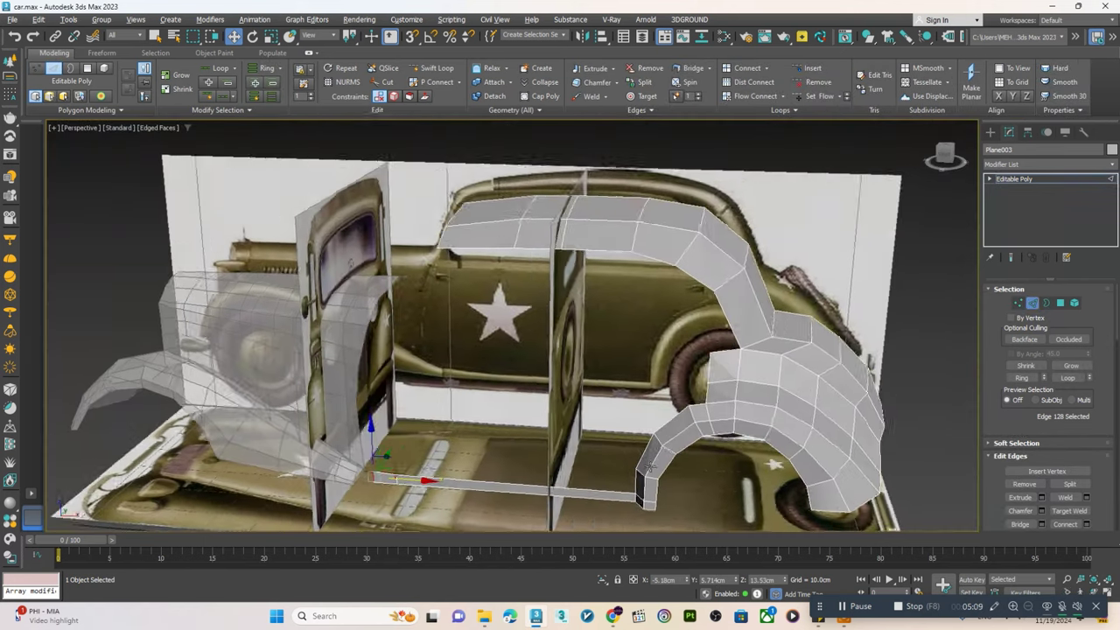
pyautogui.hotkey('alt', 'w')
pyautogui.hotkey('alt', 'w')
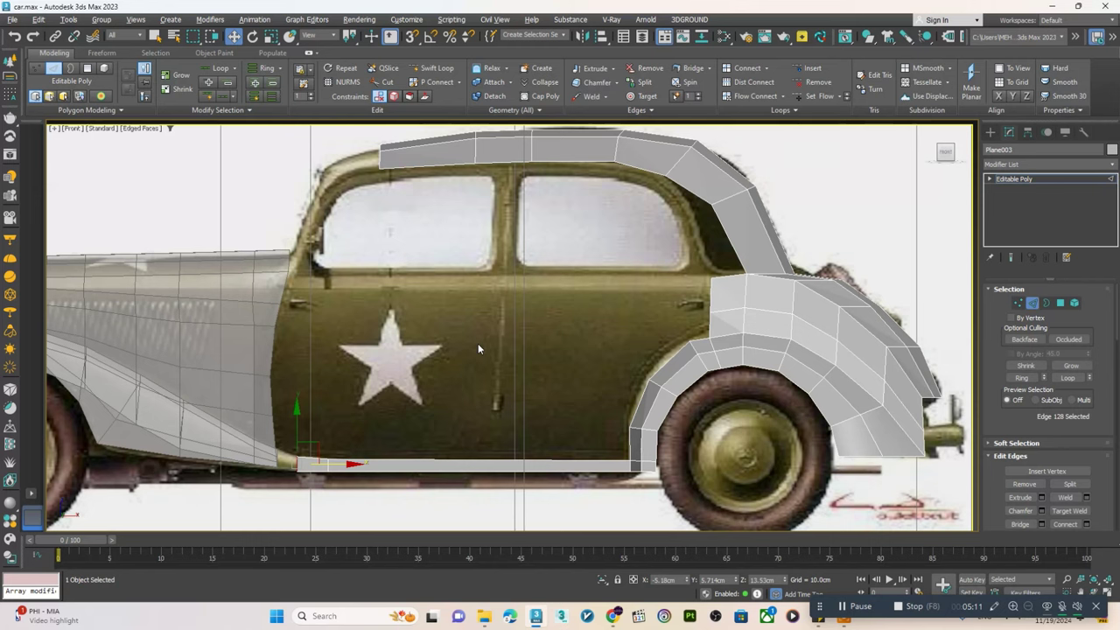
pyautogui.hotkey('shift', 'alt', 'w')
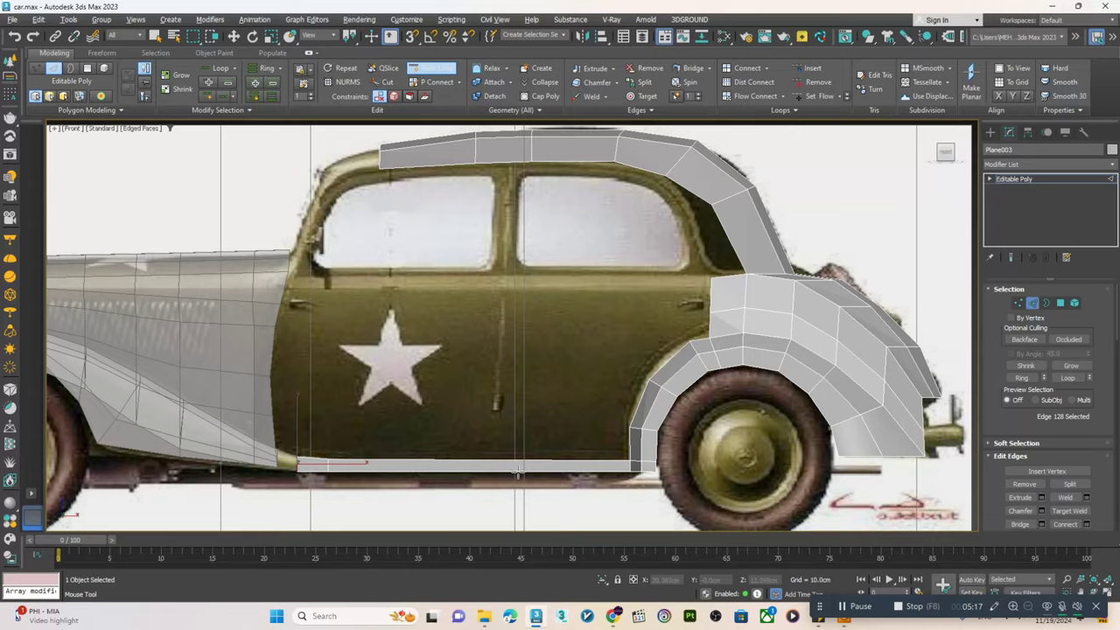
# - Insert a Swift Loop edge loop across the sill strip
pyautogui.scroll(3, 518, 471)
pyautogui.click(524, 464)
pyautogui.press('w')
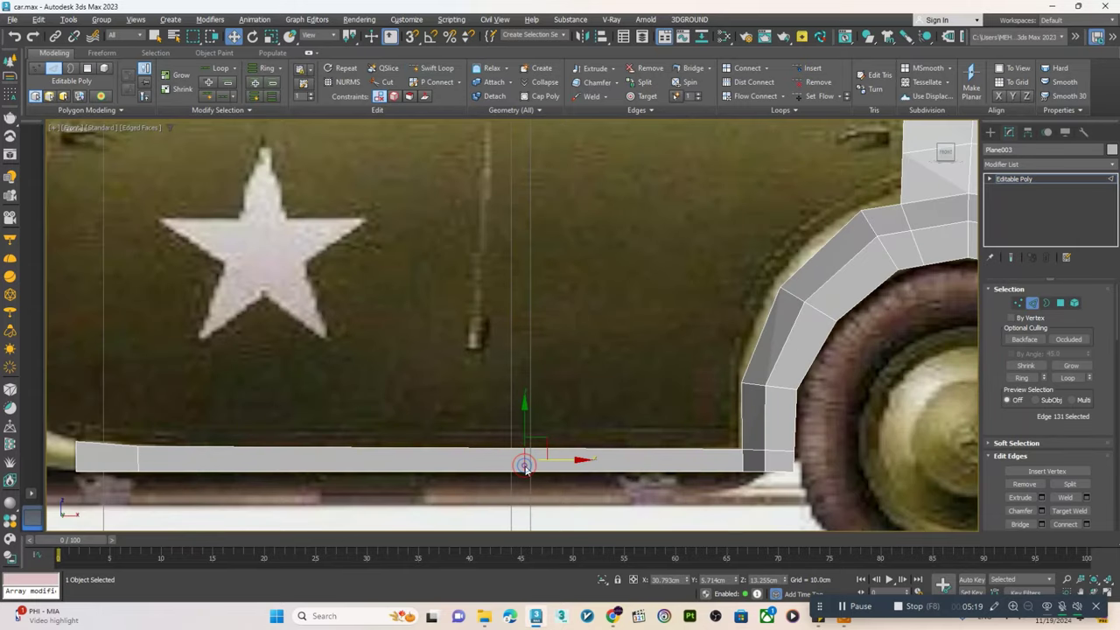
pyautogui.scroll(-3, 525, 463)
pyautogui.scroll(2, 525, 464)
pyautogui.scroll(1, 560, 490)
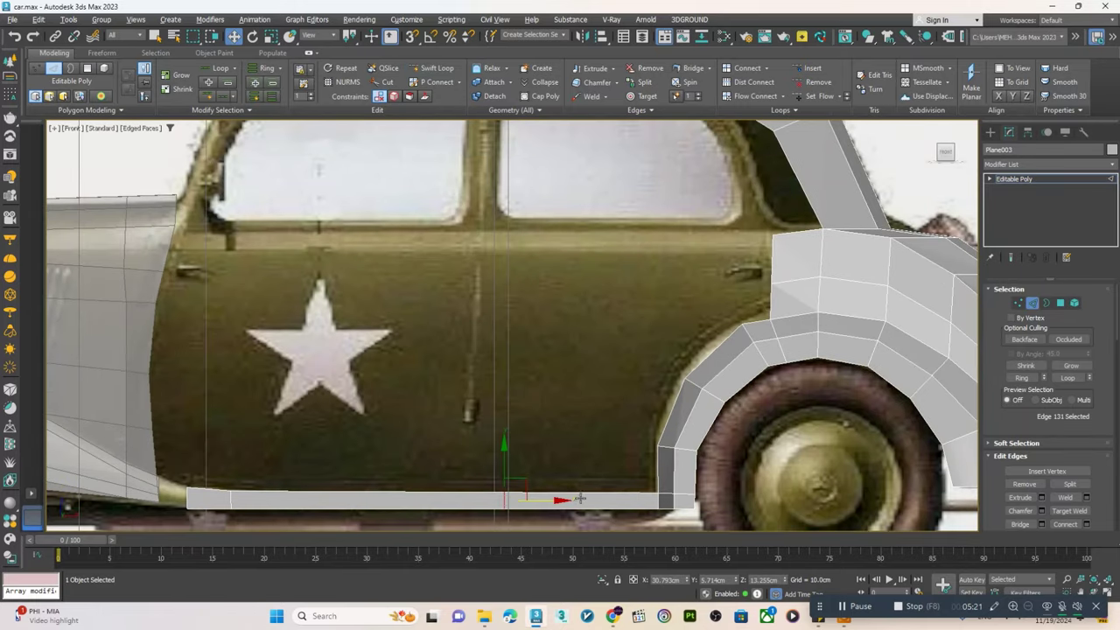
# - Shift-drag the rear section's bottom edge up to extrude a panel to the window line
pyautogui.click(579, 495)
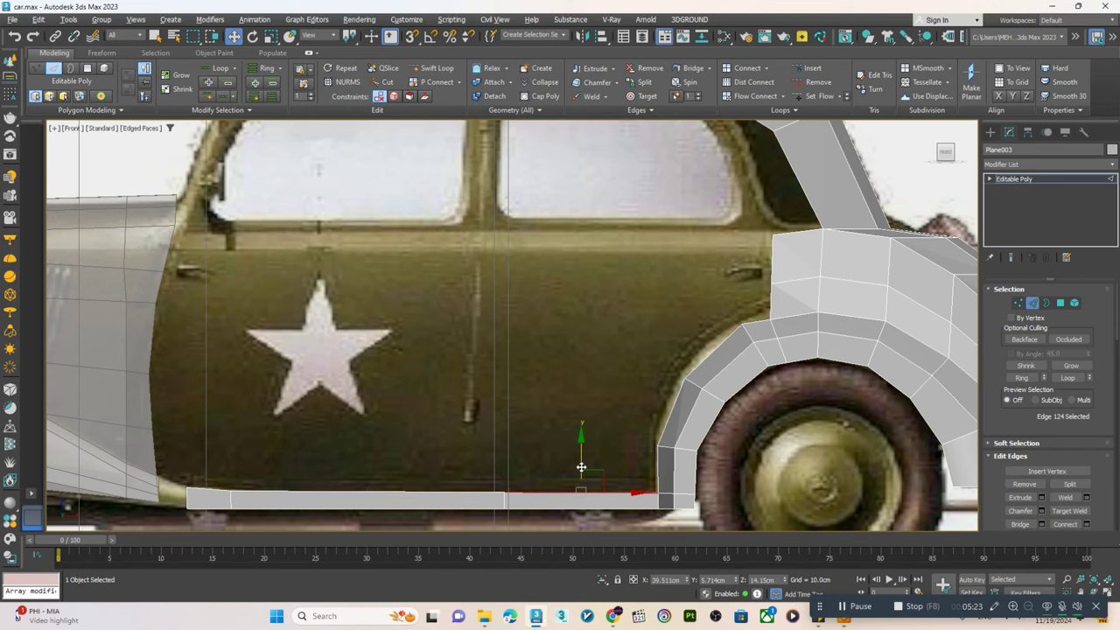
pyautogui.keyDown('shift'); pyautogui.moveTo(581, 467); pyautogui.dragTo(583, 206); pyautogui.keyUp('shift')
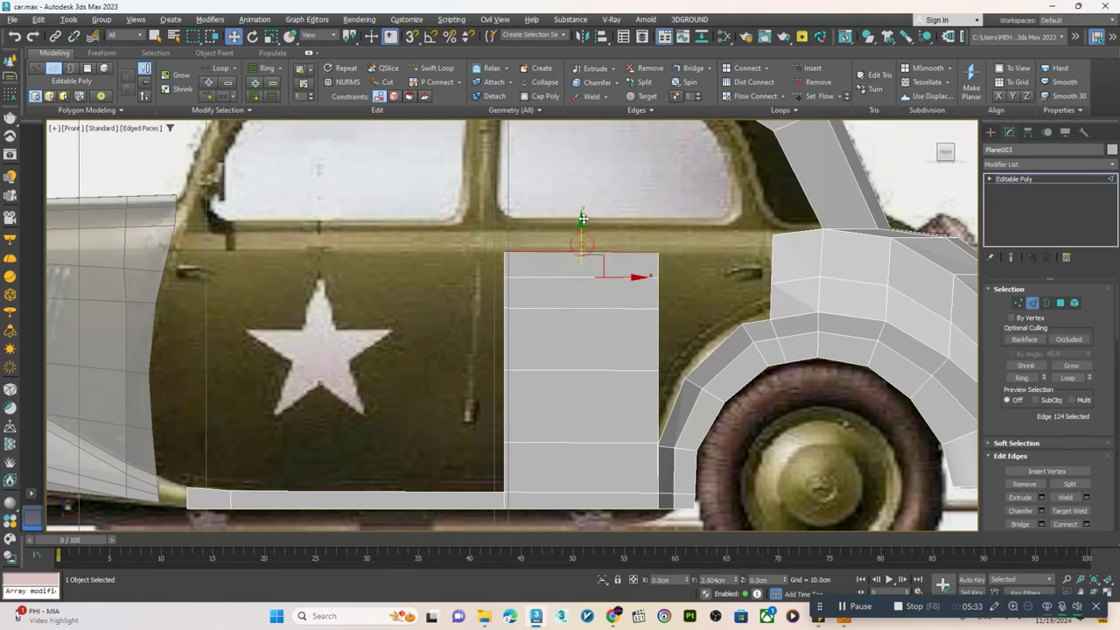
pyautogui.hotkey('alt', 'w')
pyautogui.hotkey('alt', 'w')
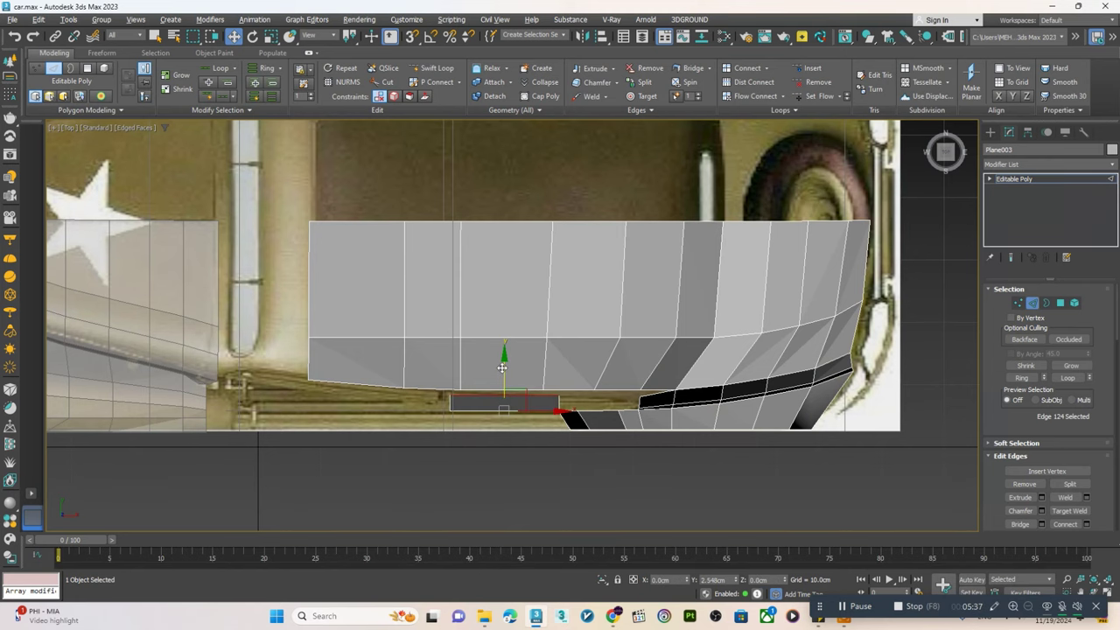
pyautogui.hotkey('alt', 'w')
pyautogui.hotkey('alt', 'w')
pyautogui.hotkey('alt', 'w')
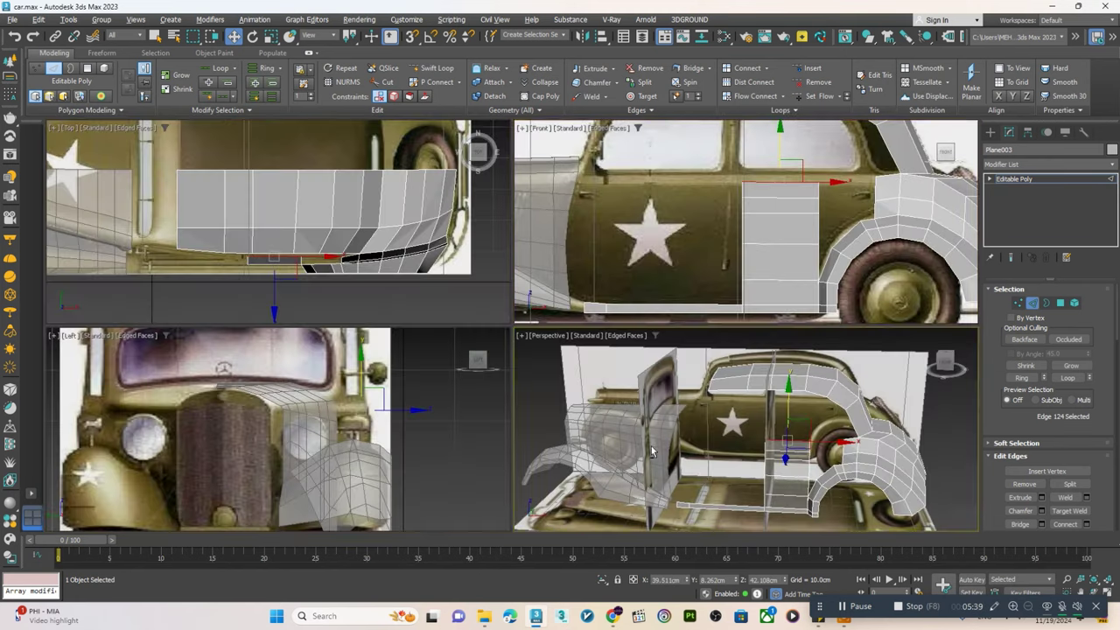
pyautogui.hotkey('alt', 'w')
# - Target Weld the panel's lower corner to the wheel arch and its upper vertex to the fender
pyautogui.keyDown('alt'); pyautogui.moveTo(622, 372); pyautogui.dragTo(619, 439, button='middle'); pyautogui.keyUp('alt')
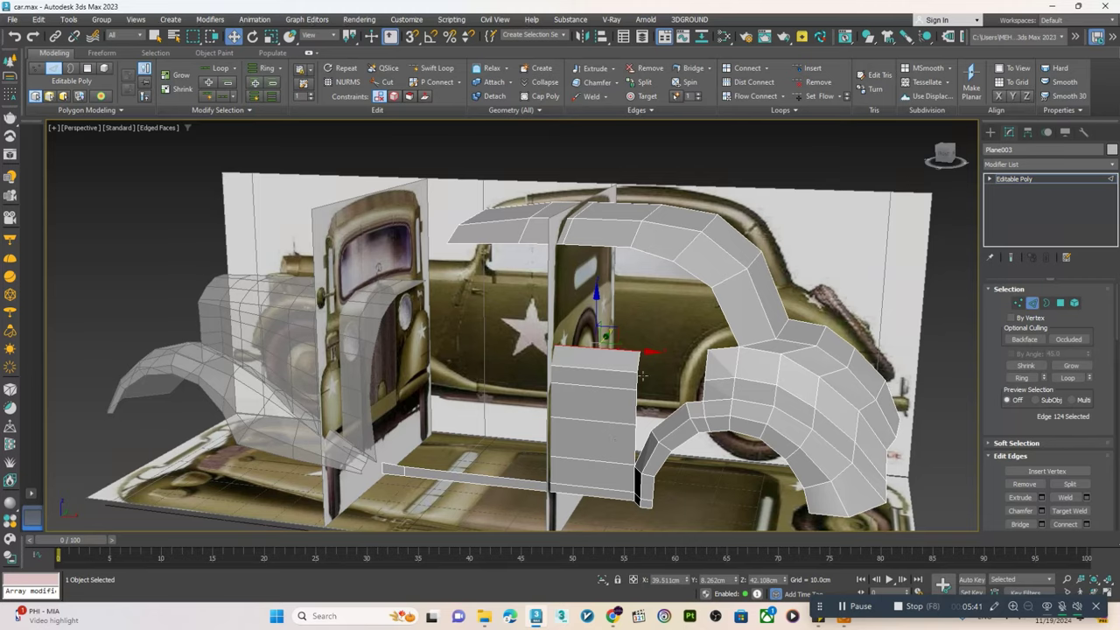
pyautogui.keyDown('alt'); pyautogui.moveTo(643, 374); pyautogui.dragTo(657, 435, button='middle'); pyautogui.keyUp('alt')
pyautogui.scroll(3, 658, 435)
pyautogui.hotkey('alt', 'w')
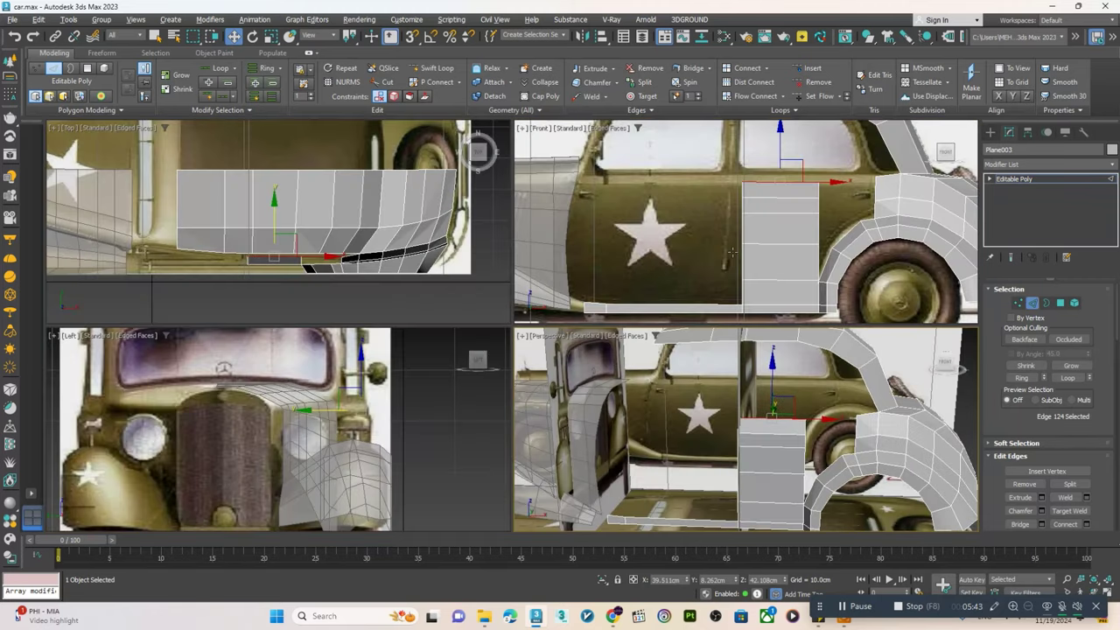
pyautogui.hotkey('alt', 'w')
pyautogui.scroll(3, 695, 325)
pyautogui.press('1')
pyautogui.rightClick(693, 340)
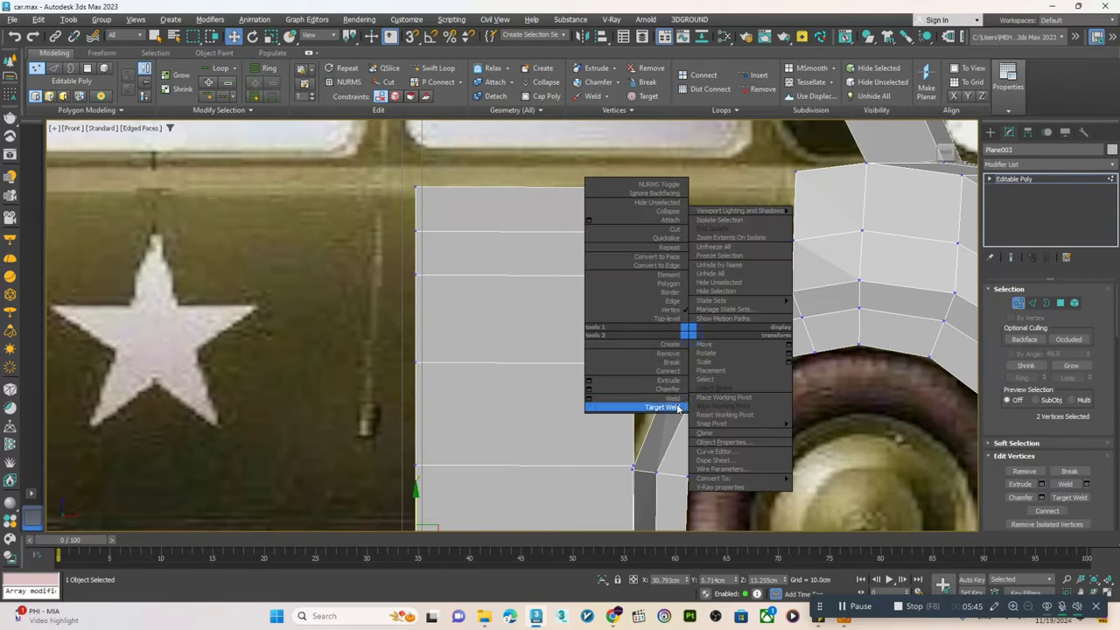
pyautogui.click(674, 407)
pyautogui.click(669, 373)
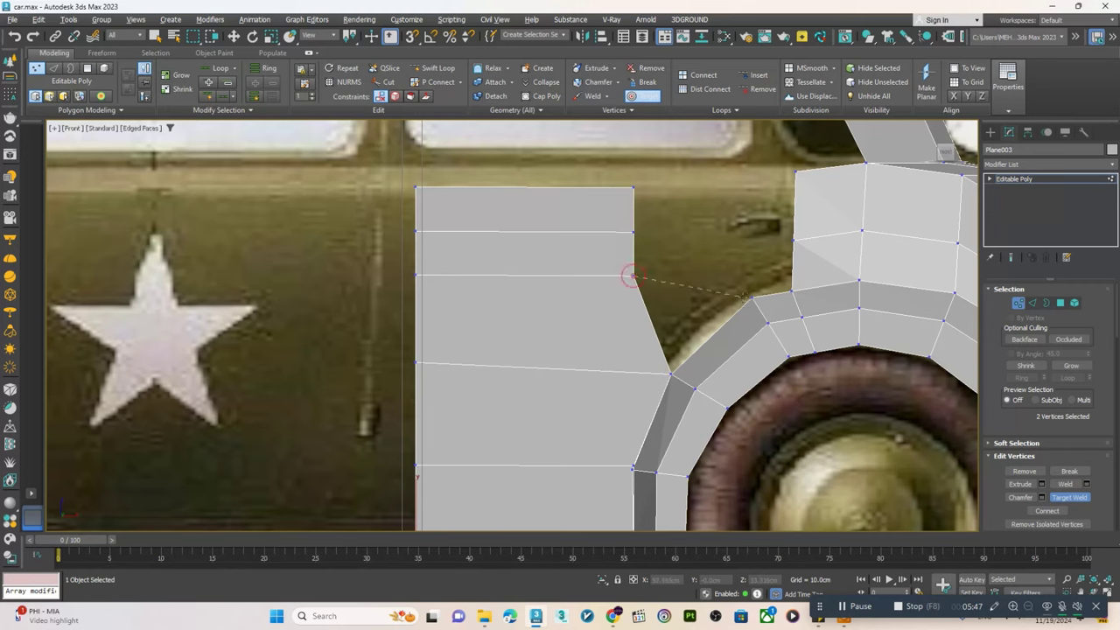
pyautogui.click(745, 297)
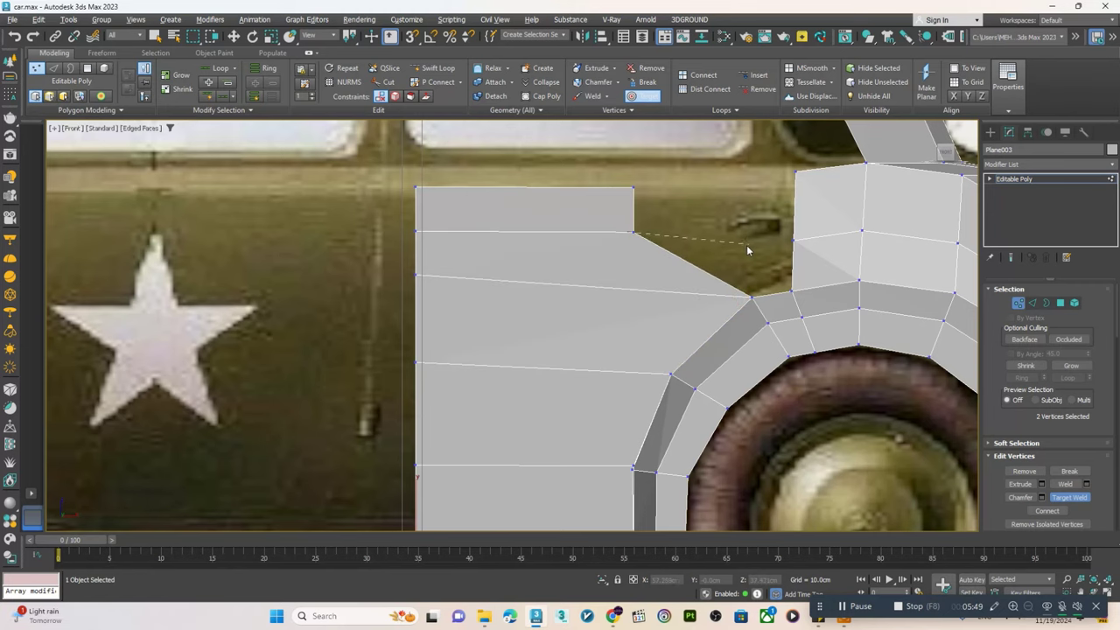
# - Move the welded vertices right along X toward the fender
pyautogui.press('w')
pyautogui.moveTo(683, 201); pyautogui.dragTo(659, 255, button='middle')
pyautogui.moveTo(662, 261)
pyautogui.mouseDown()
pyautogui.moveTo(765, 247)
pyautogui.moveTo(722, 222)
pyautogui.mouseUp()
pyautogui.click(723, 239)
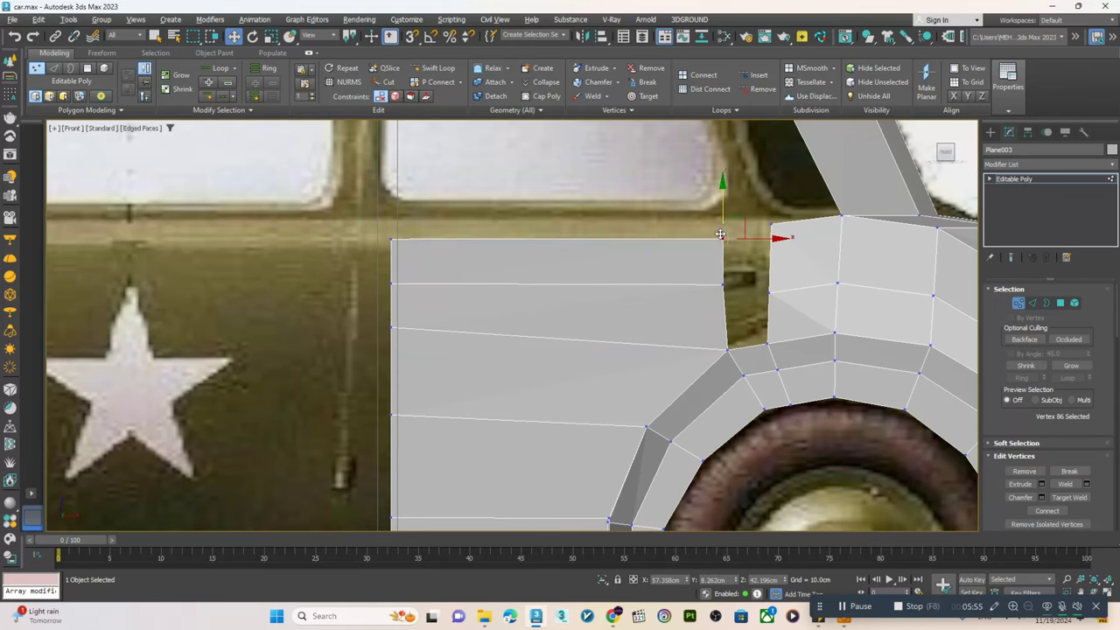
pyautogui.moveTo(719, 235); pyautogui.dragTo(686, 278, button='middle')
# - Raise the panel's top edge to the window line and Bridge the gap edges to the fender
pyautogui.press('2')
pyautogui.click(559, 281)
pyautogui.moveTo(520, 263); pyautogui.dragTo(520, 247)
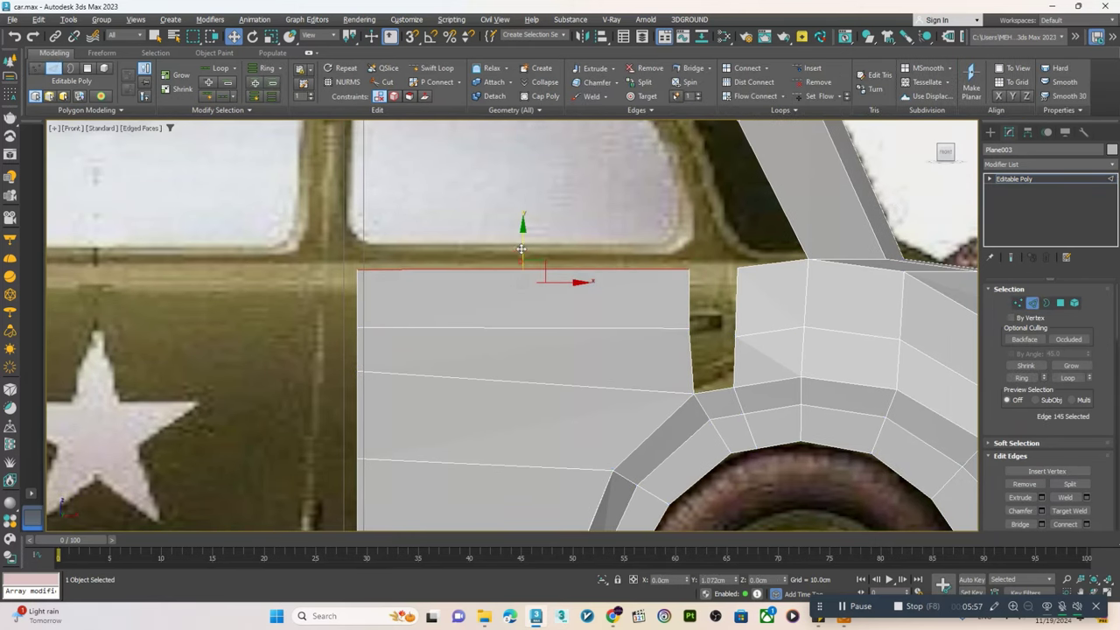
pyautogui.moveTo(627, 315); pyautogui.dragTo(804, 310)
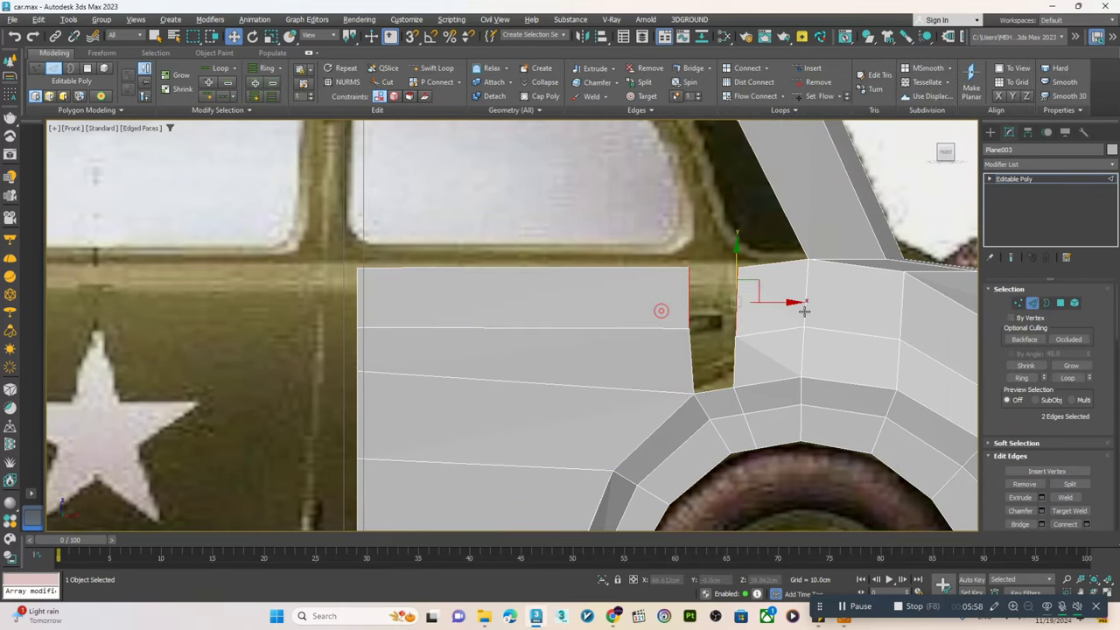
pyautogui.click(1022, 525)
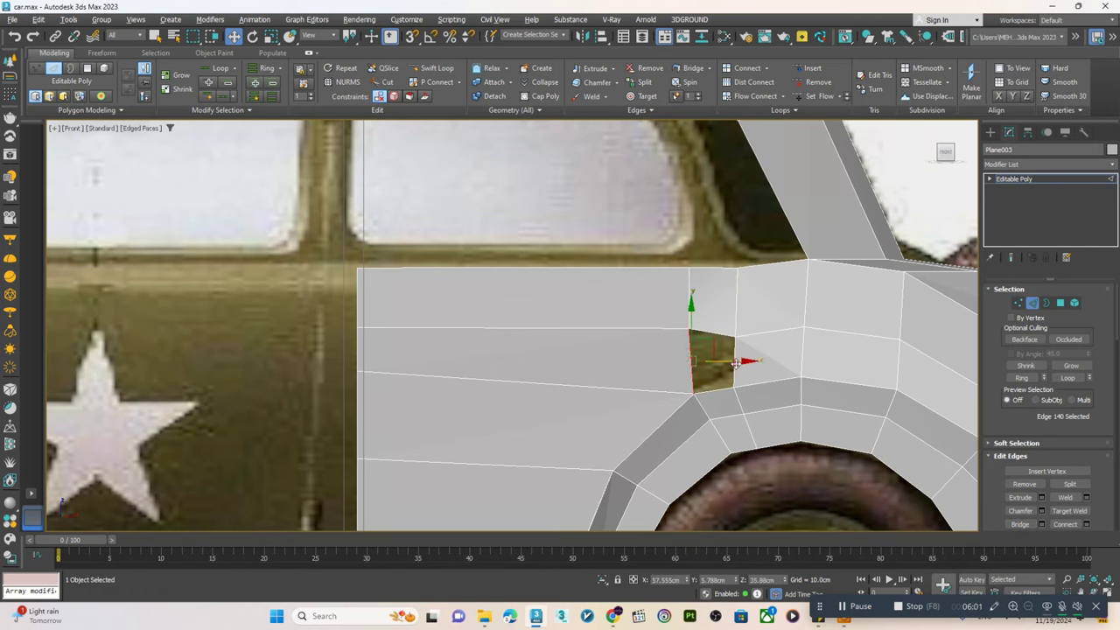
pyautogui.click(1020, 524)
# - Select a vertex on the panel-to-fender join
pyautogui.moveTo(756, 337); pyautogui.dragTo(763, 335, button='middle')
pyautogui.scroll(1, 762, 335)
pyautogui.press('1')
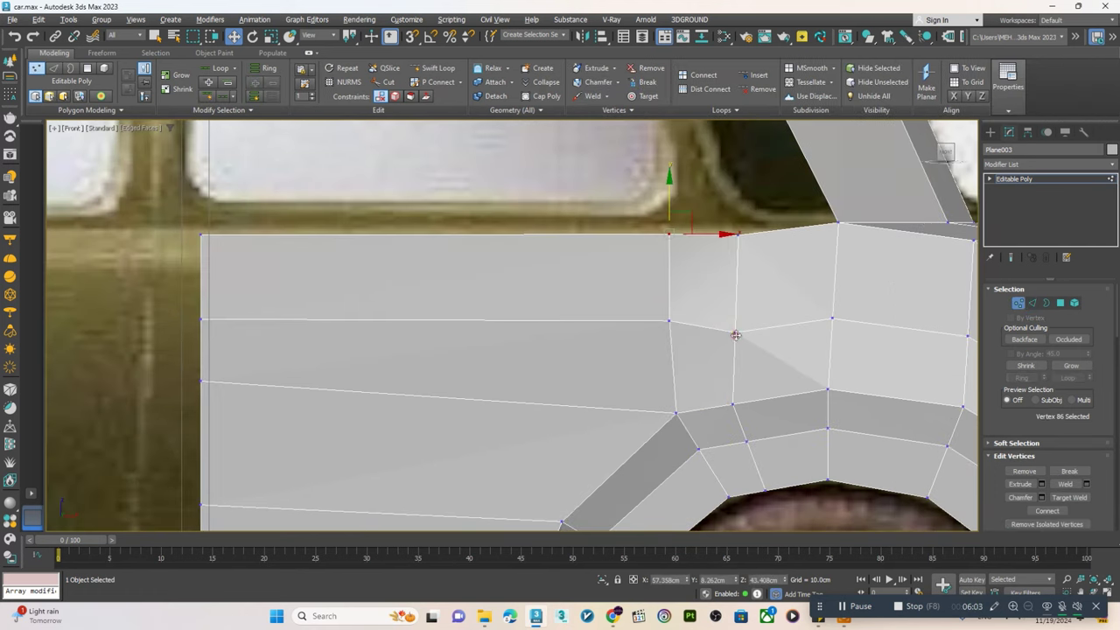
pyautogui.click(735, 326)
pyautogui.scroll(-2, 722, 273)
# - Select the panel's front vertical edge loop and move it left onto the door seam
pyautogui.scroll(-2, 723, 274)
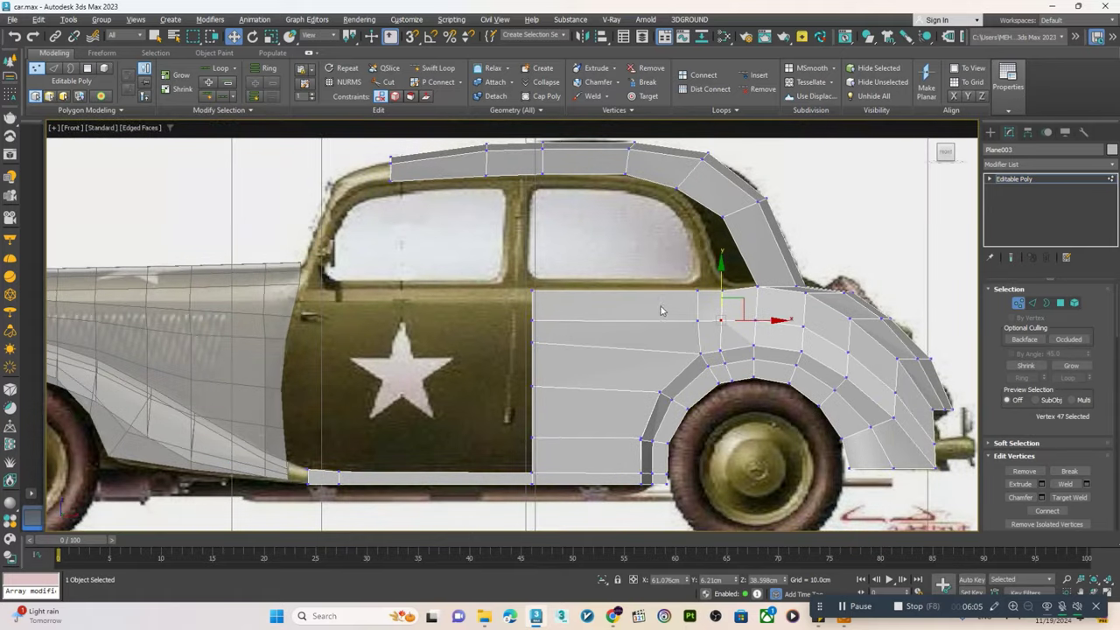
pyautogui.scroll(-1, 645, 295)
pyautogui.scroll(1, 545, 284)
pyautogui.scroll(1, 549, 350)
pyautogui.scroll(1, 547, 395)
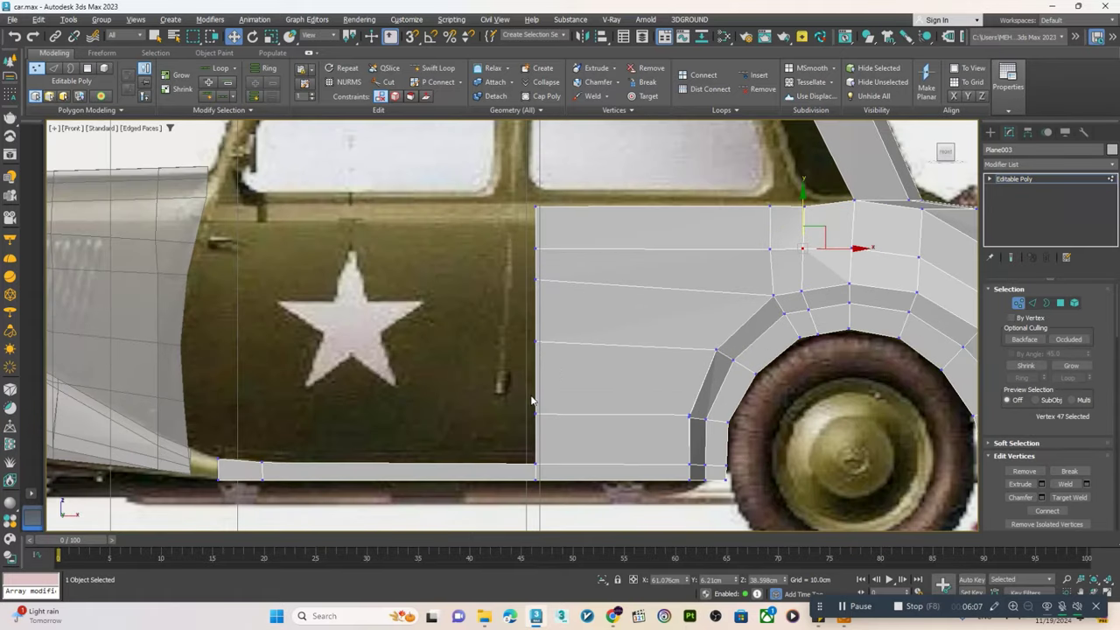
pyautogui.press('2')
pyautogui.doubleClick(534, 396)
pyautogui.scroll(-1, 535, 396)
pyautogui.keyDown('alt'); pyautogui.click(539, 458); pyautogui.keyUp('alt')
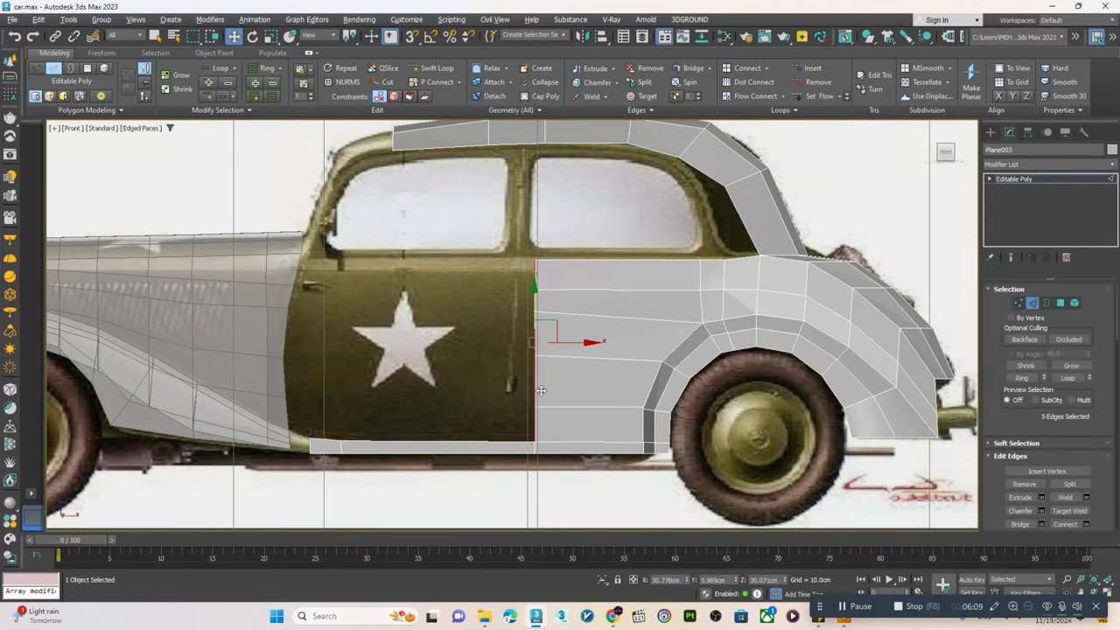
pyautogui.moveTo(563, 376); pyautogui.dragTo(581, 407, button='middle')
pyautogui.keyDown('ctrl'); pyautogui.click(552, 483); pyautogui.keyUp('ctrl')
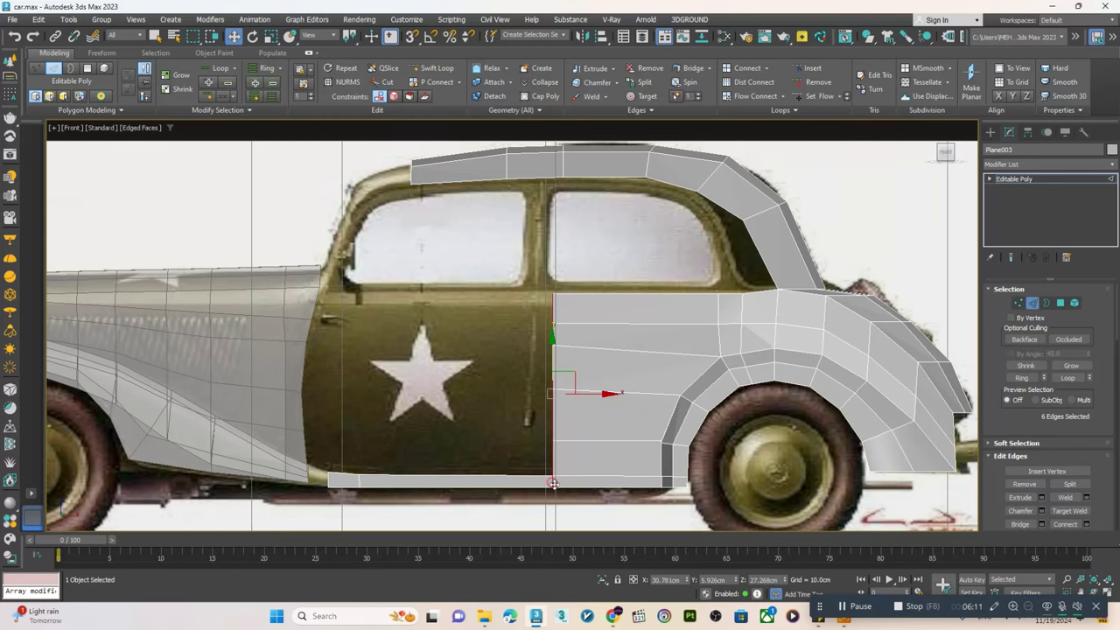
pyautogui.moveTo(584, 393); pyautogui.dragTo(571, 392)
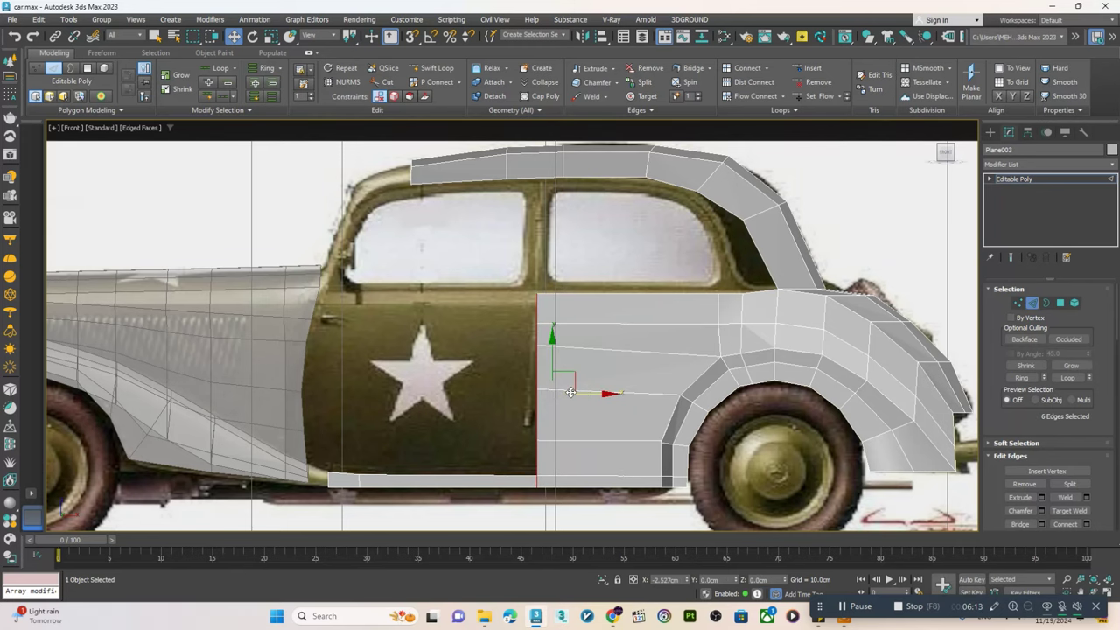
# - Select the two bottom seam vertices, then a single vertex along the door seam
pyautogui.scroll(2, 570, 392)
pyautogui.press('1')
pyautogui.moveTo(523, 461); pyautogui.dragTo(550, 487)
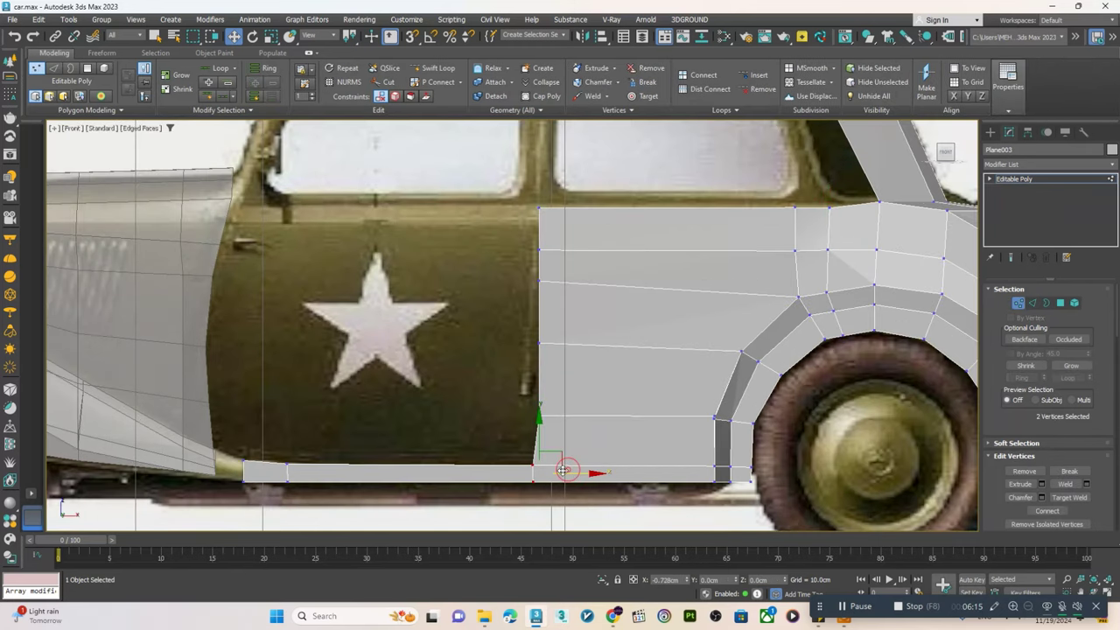
pyautogui.moveTo(514, 401); pyautogui.dragTo(568, 427)
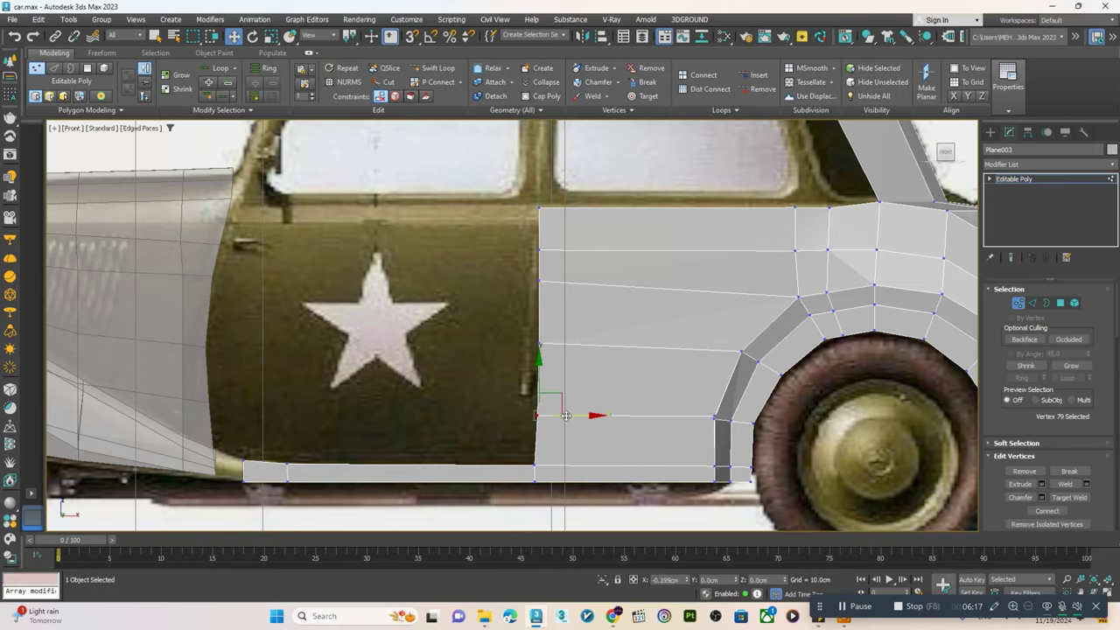
pyautogui.scroll(-2, 566, 416)
pyautogui.scroll(-3, 522, 397)
pyautogui.scroll(2, 517, 400)
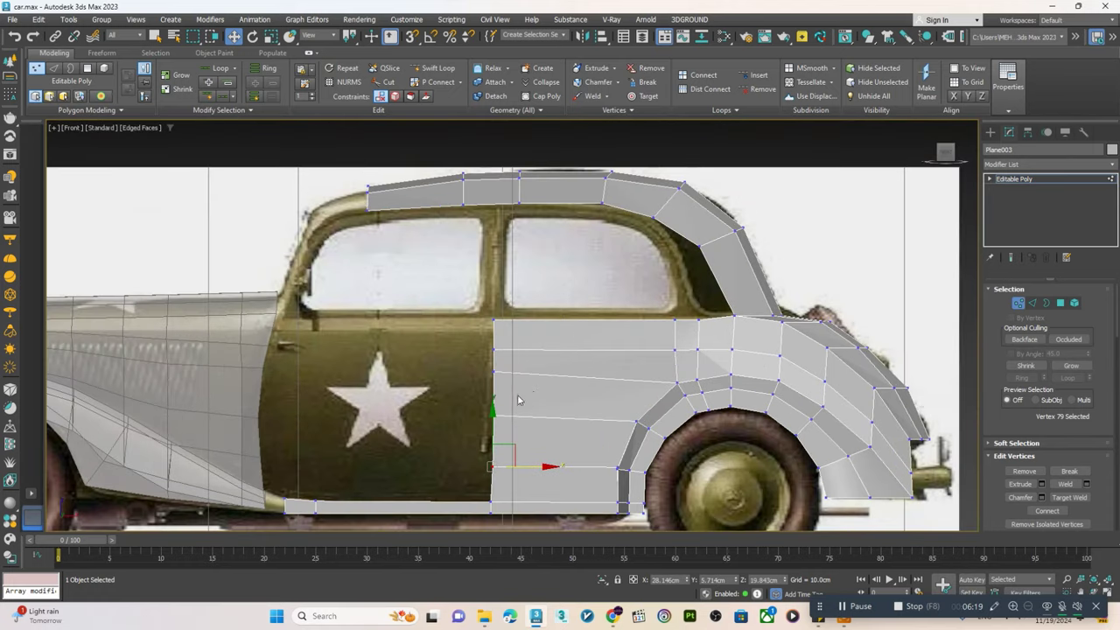
pyautogui.moveTo(537, 324); pyautogui.dragTo(557, 303, button='middle')
pyautogui.press('2')
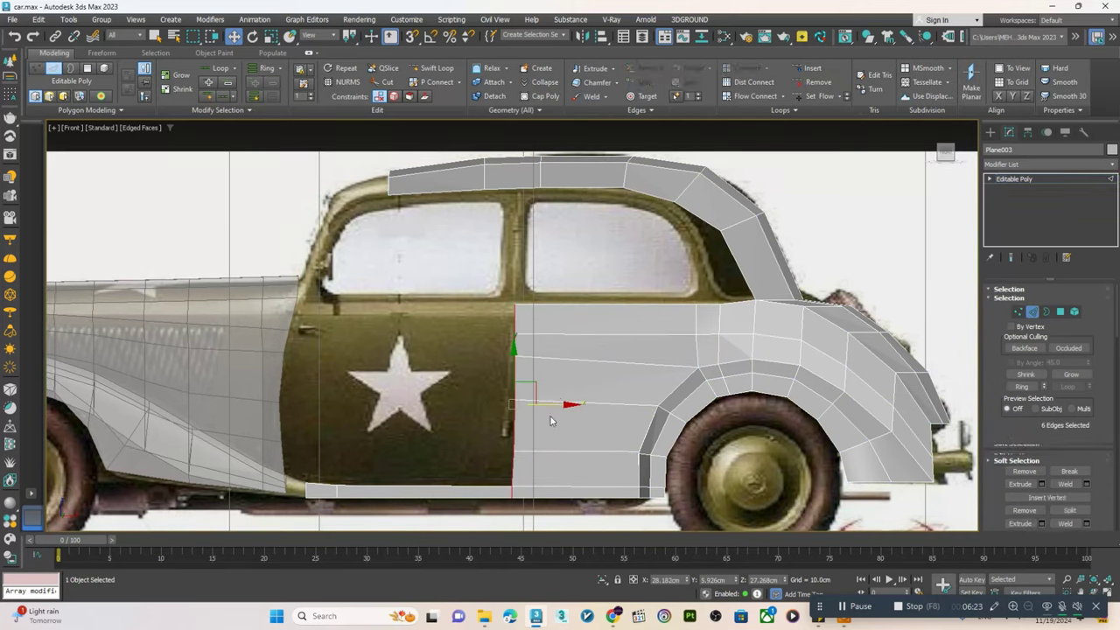
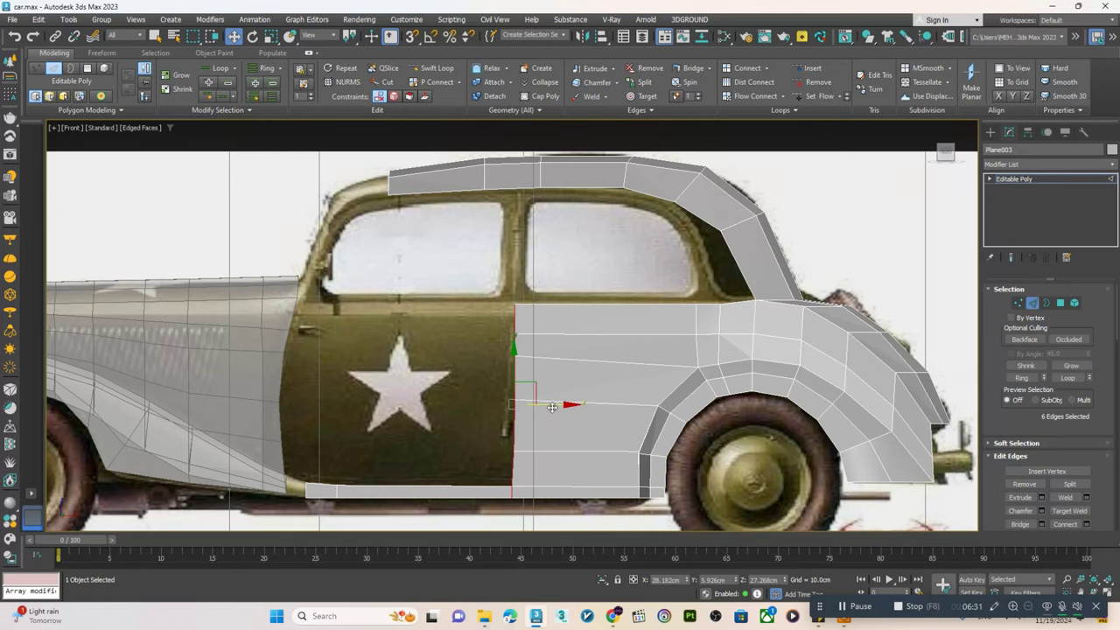
# - Drop one stray edge from the selection and slide the door seam edges left over the front door
pyautogui.scroll(2, 525, 487)
pyautogui.keyDown('alt'); pyautogui.click(515, 486); pyautogui.keyUp('alt')
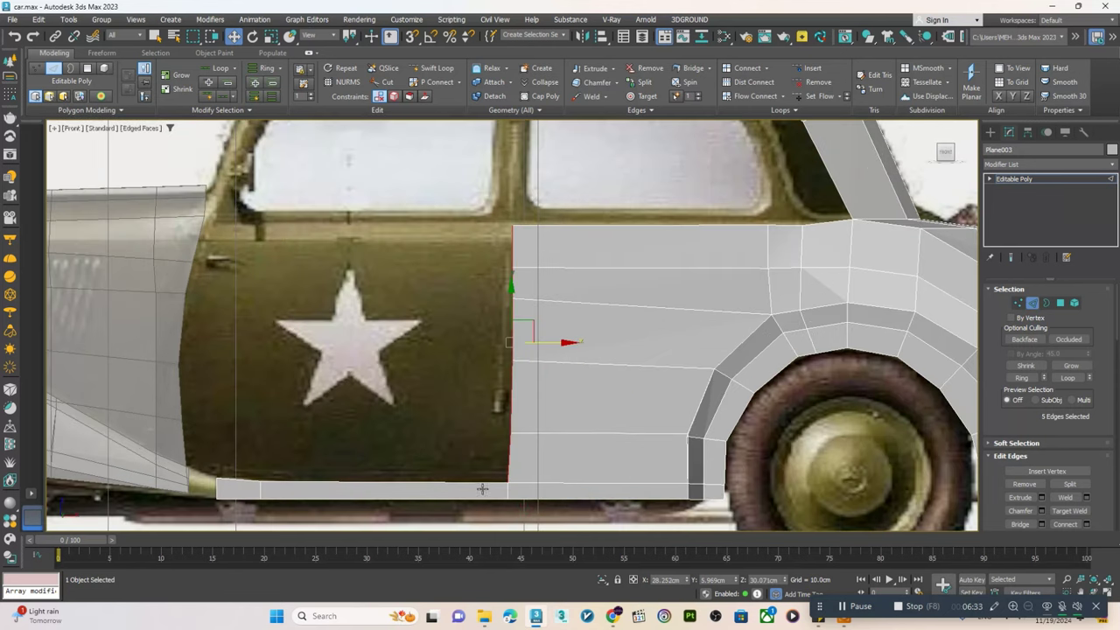
pyautogui.scroll(-2, 516, 486)
pyautogui.moveTo(556, 386); pyautogui.dragTo(372, 378)
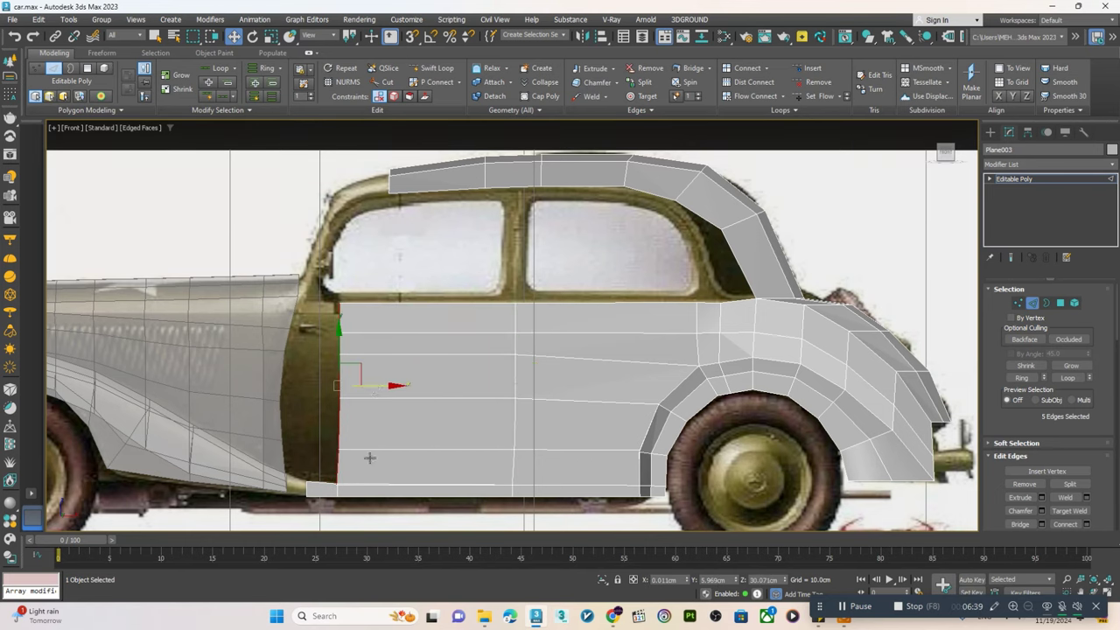
pyautogui.scroll(4, 370, 458)
# - Target Weld the stray bottom vertex onto its neighbour
pyautogui.press('1')
pyautogui.rightClick(411, 398)
pyautogui.click(367, 355)
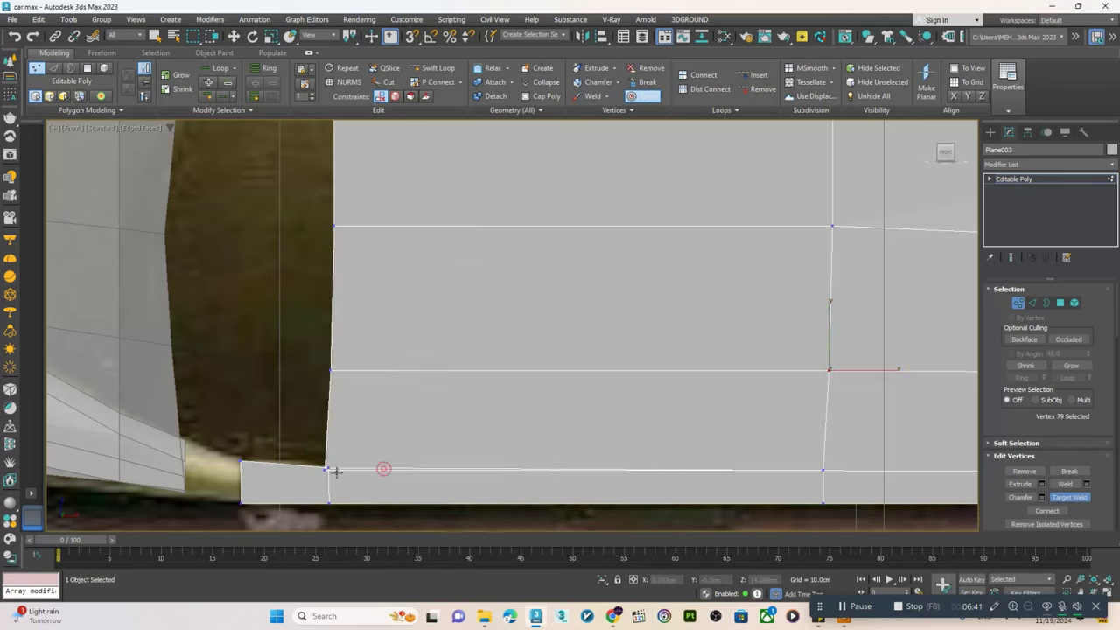
pyautogui.scroll(-2, 337, 470)
pyautogui.scroll(-2, 320, 470)
pyautogui.moveTo(401, 442); pyautogui.dragTo(412, 481, button='middle')
# - Select the door's front edge loop and move it further left toward the blueprint door line
pyautogui.press('2')
pyautogui.doubleClick(368, 431)
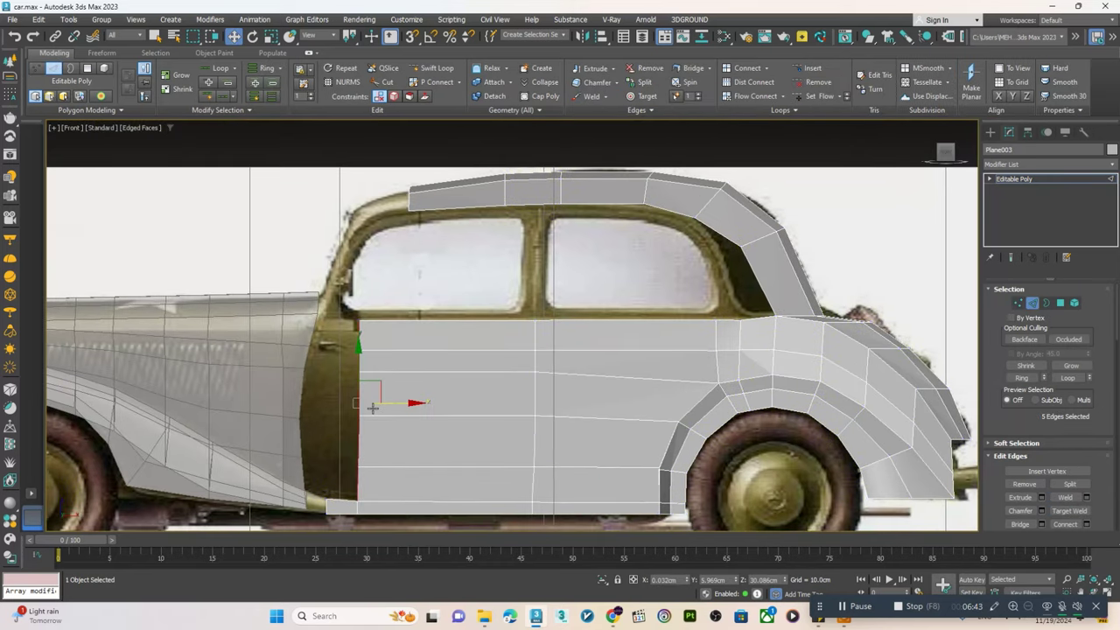
pyautogui.scroll(2, 380, 432)
pyautogui.scroll(1, 381, 432)
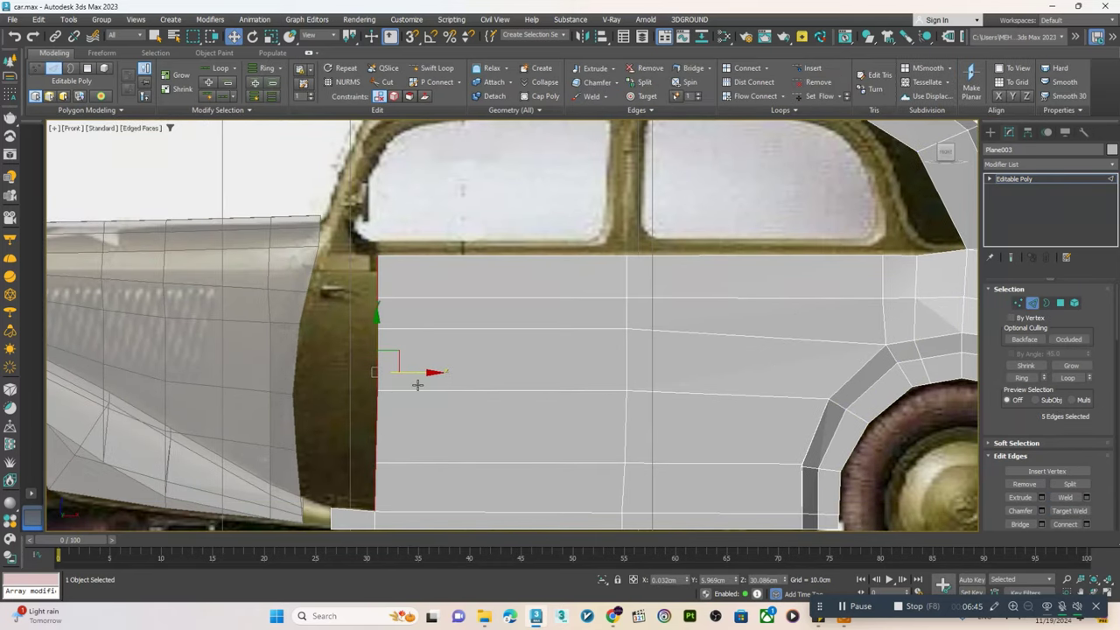
pyautogui.moveTo(416, 375); pyautogui.dragTo(356, 366)
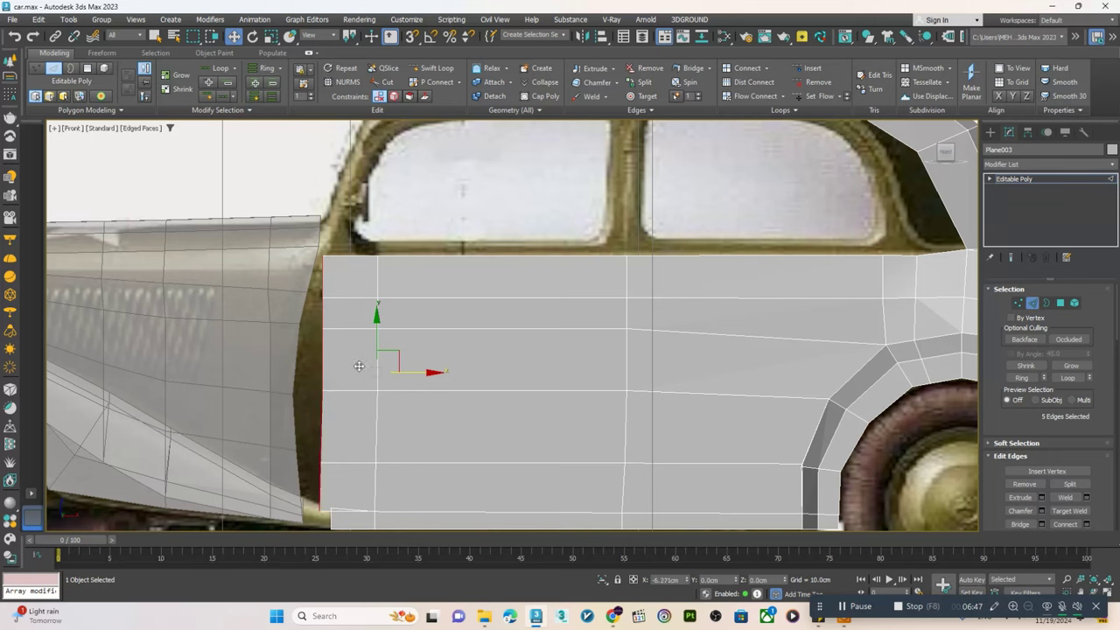
pyautogui.scroll(2, 350, 405)
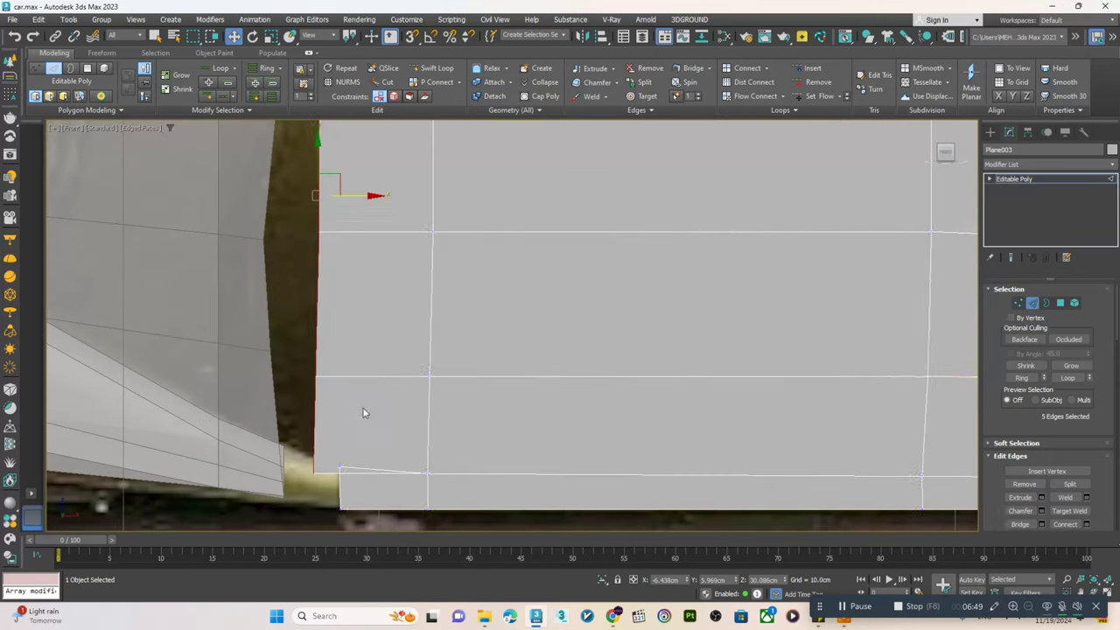
# - Target Weld another bottom vertex, then select a lower vertex on the door's front edge
pyautogui.press('1')
pyautogui.rightClick(382, 411)
pyautogui.click(361, 481)
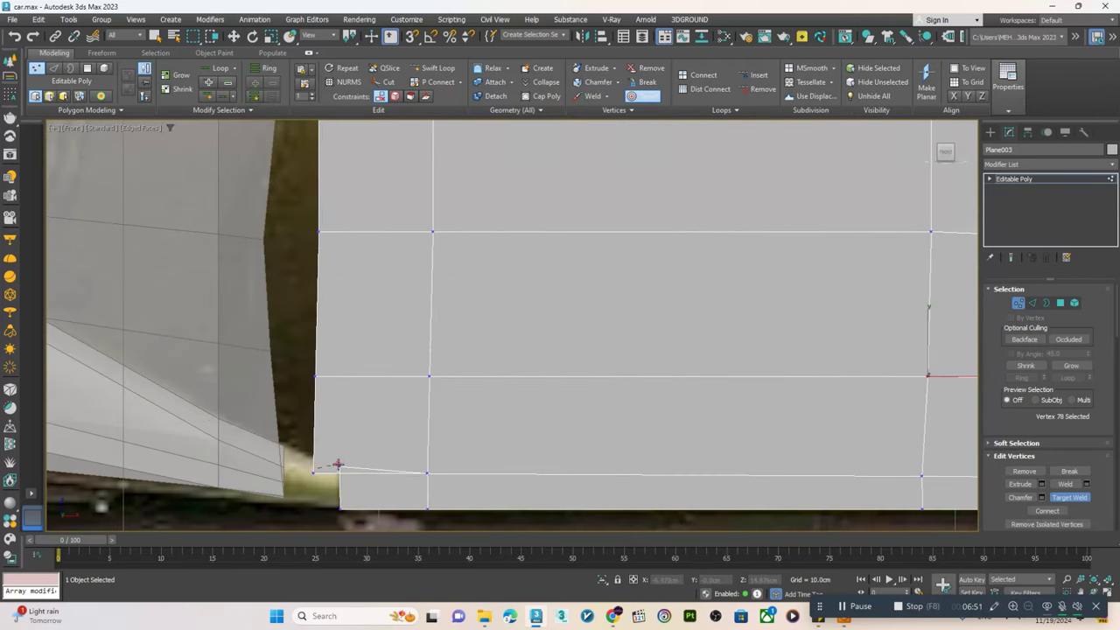
pyautogui.scroll(-3, 337, 464)
pyautogui.press('w')
pyautogui.click(326, 444)
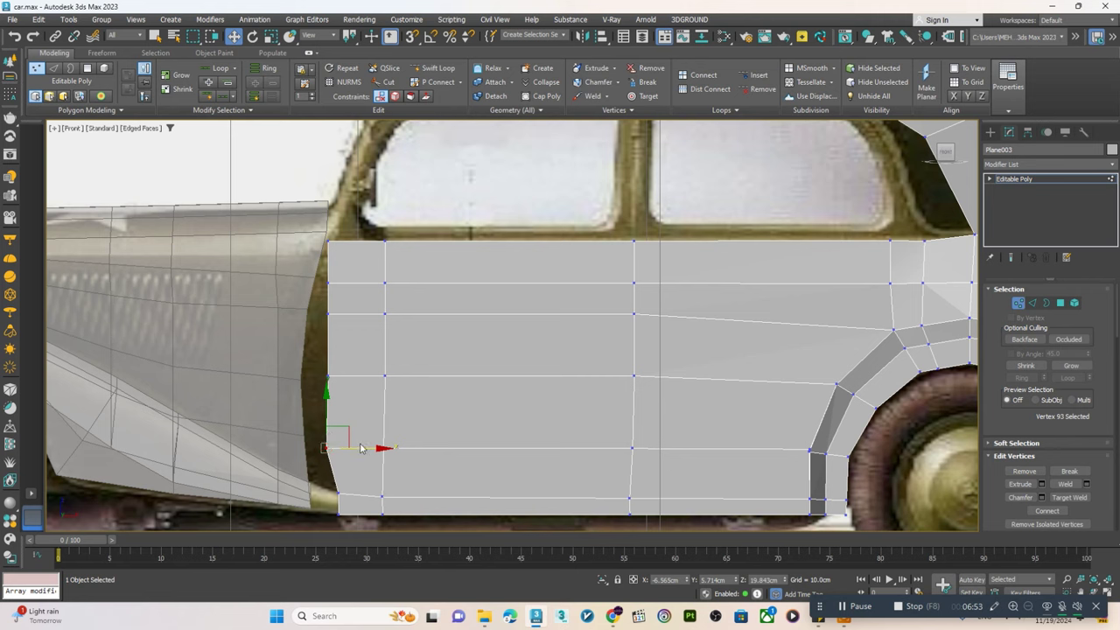
# - Move the front-edge vertices left one by one onto the blueprint's curved door outline
pyautogui.moveTo(359, 448); pyautogui.dragTo(346, 448)
pyautogui.click(328, 376)
pyautogui.moveTo(354, 376); pyautogui.dragTo(332, 376)
pyautogui.click(328, 314)
pyautogui.moveTo(352, 314)
pyautogui.mouseDown()
pyautogui.moveTo(332, 312)
pyautogui.moveTo(347, 282)
pyautogui.mouseUp()
pyautogui.click(328, 283)
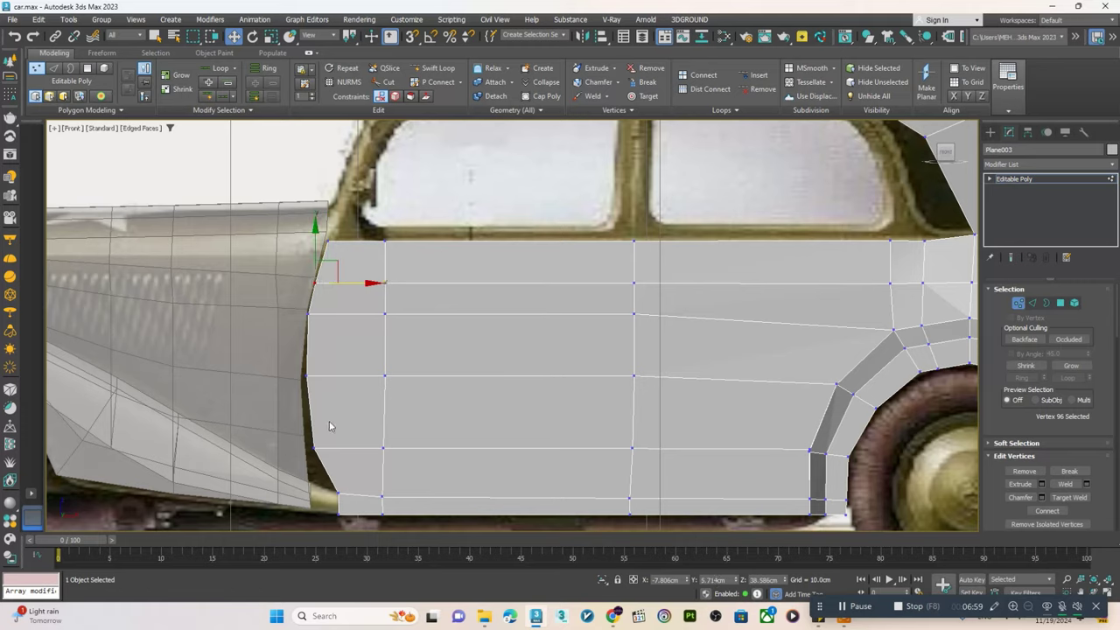
# - Select the bottom front-corner vertices and pull the middle front-edge vertices onto the door edge
pyautogui.moveTo(327, 425); pyautogui.dragTo(344, 366, button='middle')
pyautogui.moveTo(348, 433)
pyautogui.mouseDown()
pyautogui.moveTo(373, 457)
pyautogui.moveTo(358, 444)
pyautogui.mouseUp()
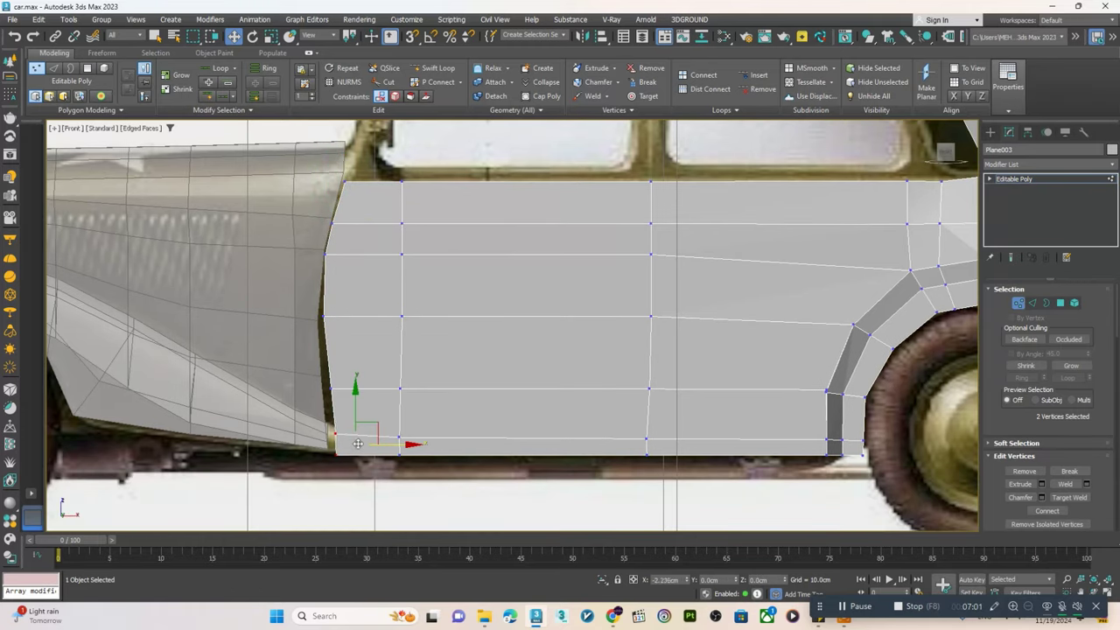
pyautogui.scroll(3, 324, 390)
pyautogui.scroll(2, 324, 390)
pyautogui.click(338, 384)
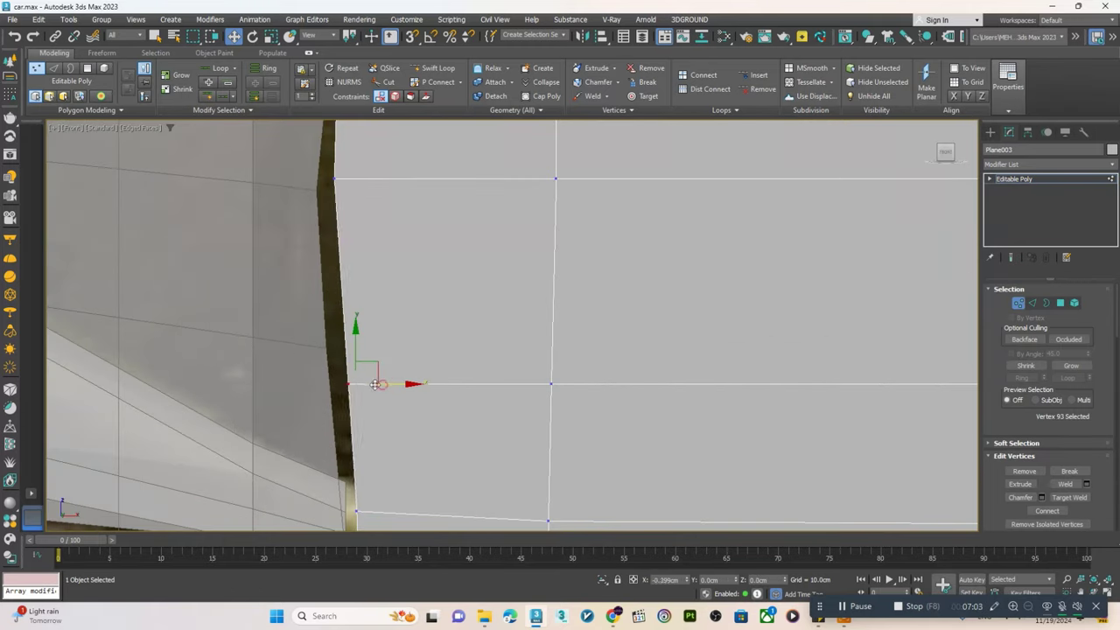
pyautogui.moveTo(367, 383); pyautogui.dragTo(366, 383)
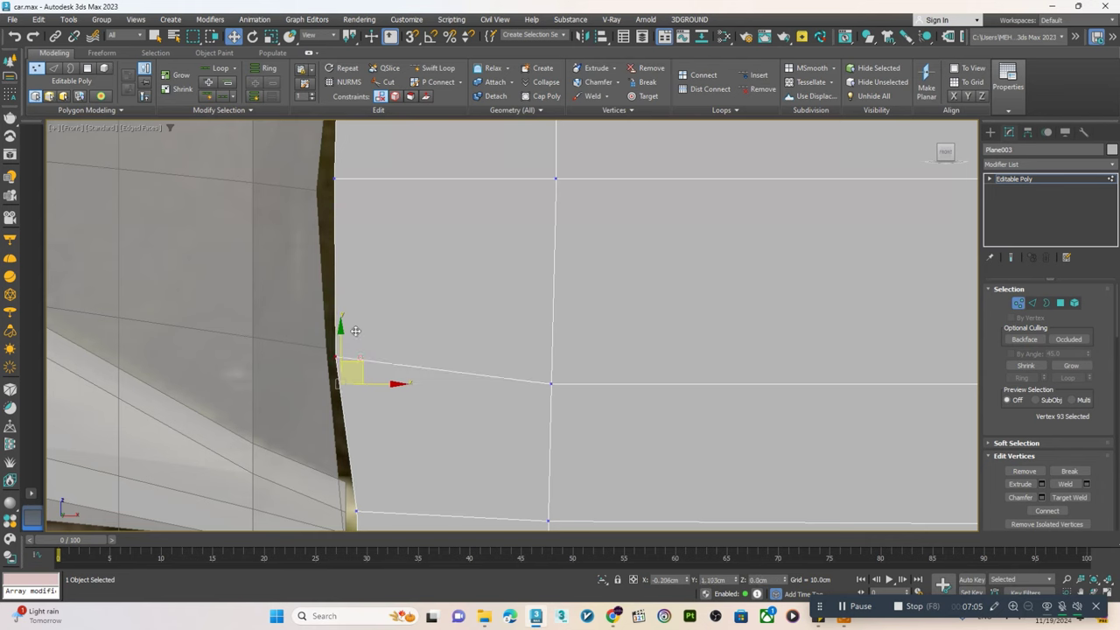
pyautogui.moveTo(355, 329); pyautogui.dragTo(354, 387, button='middle')
pyautogui.moveTo(308, 283); pyautogui.dragTo(357, 293)
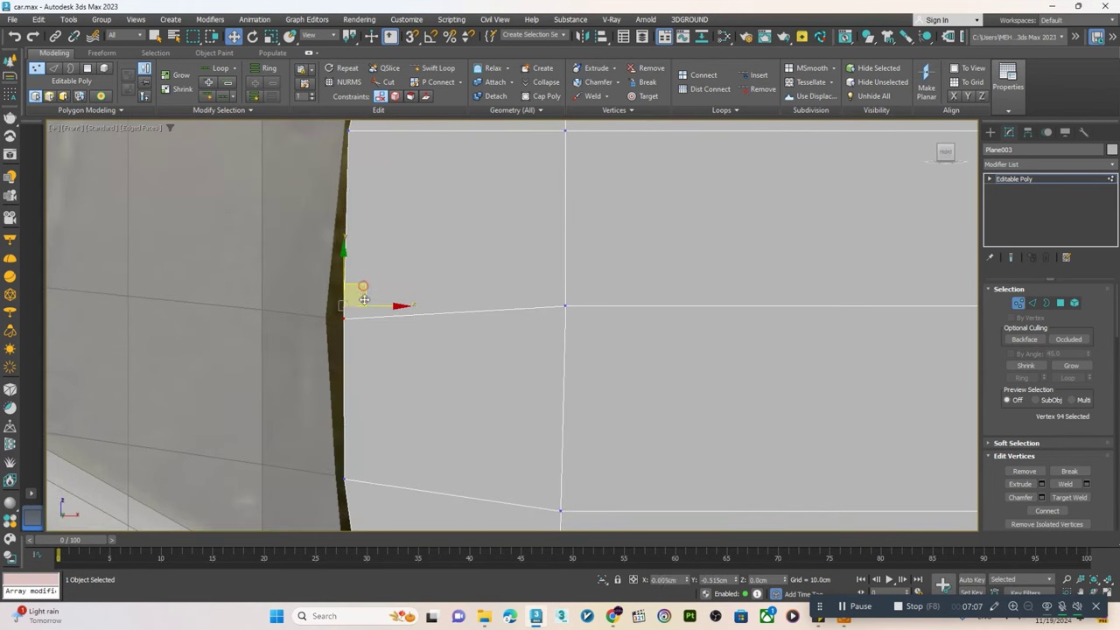
# - Raise the vertex near the sill and the bottom front corner to tilt the door's bottom edge
pyautogui.scroll(-2, 392, 341)
pyautogui.click(360, 365)
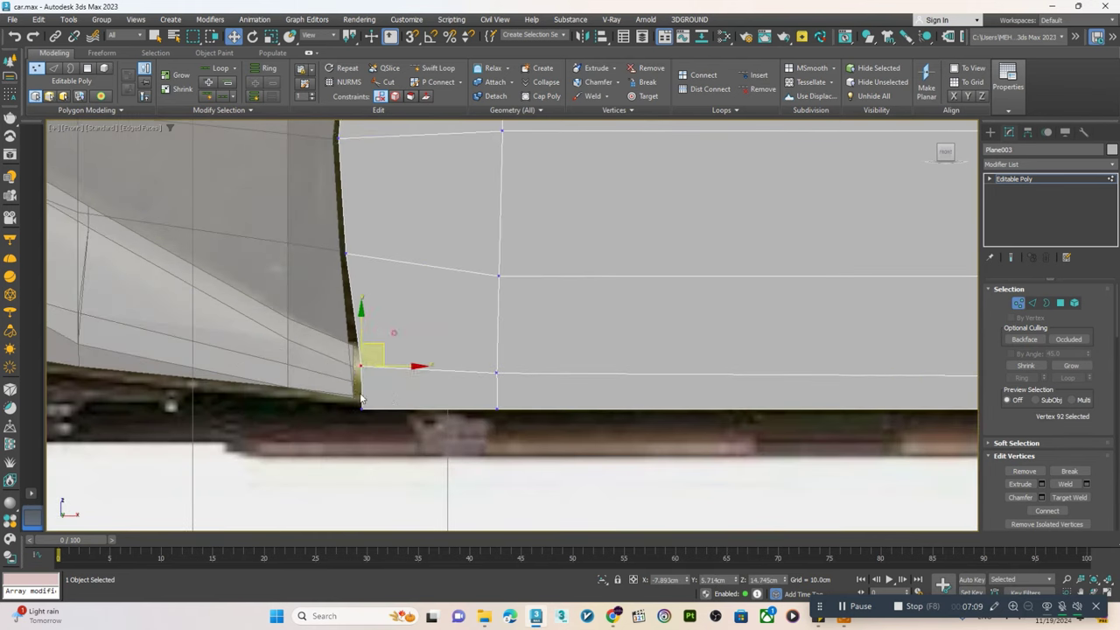
pyautogui.scroll(2, 361, 359)
pyautogui.moveTo(363, 290); pyautogui.dragTo(364, 283)
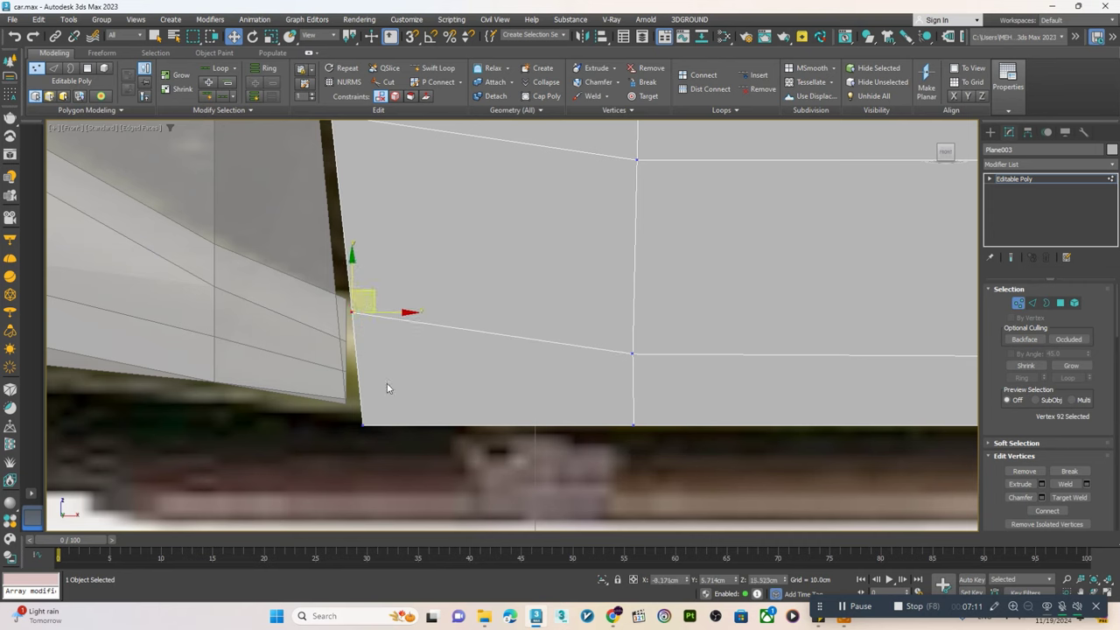
pyautogui.click(363, 424)
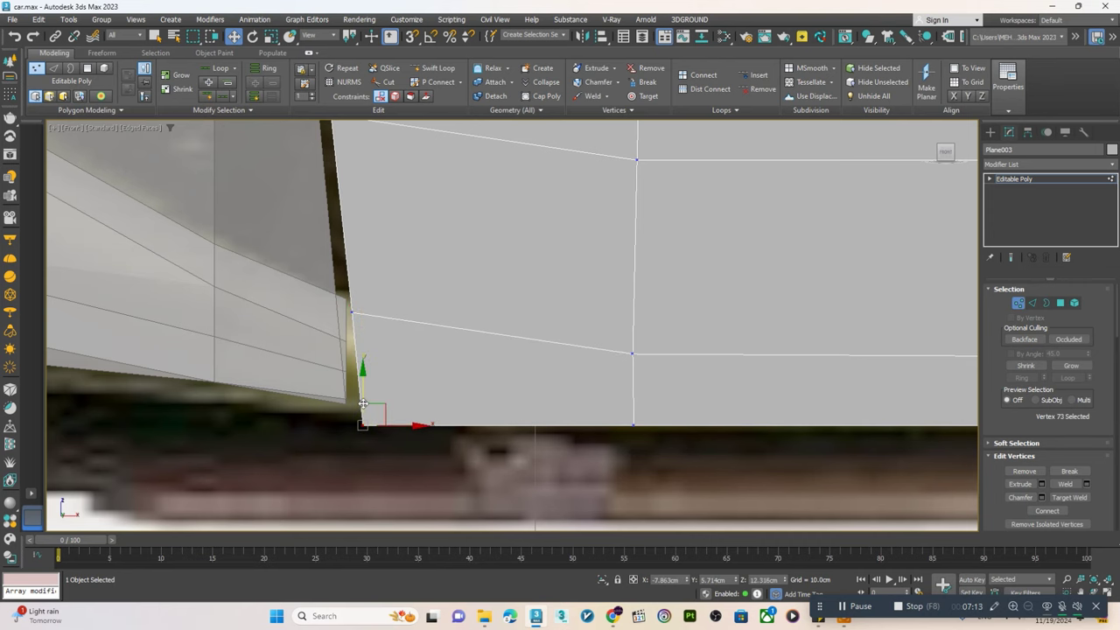
pyautogui.moveTo(385, 428); pyautogui.dragTo(387, 415)
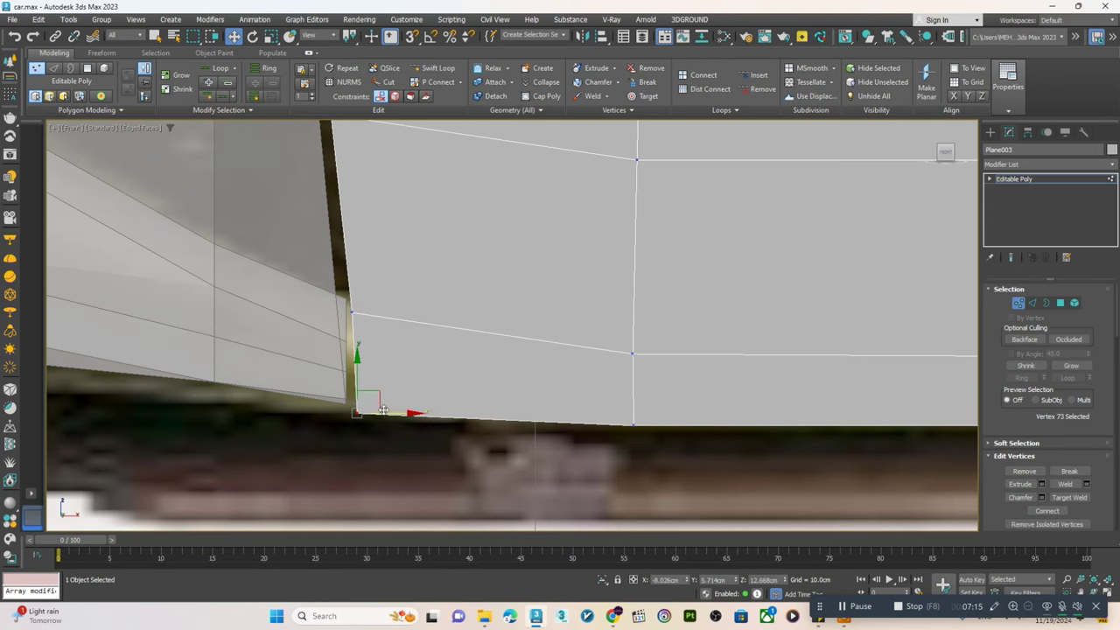
# - Switch to the Perspective view and orbit around the door mesh
pyautogui.scroll(-5, 397, 291)
pyautogui.scroll(2, 415, 368)
pyautogui.scroll(3, 402, 266)
pyautogui.scroll(-4, 403, 266)
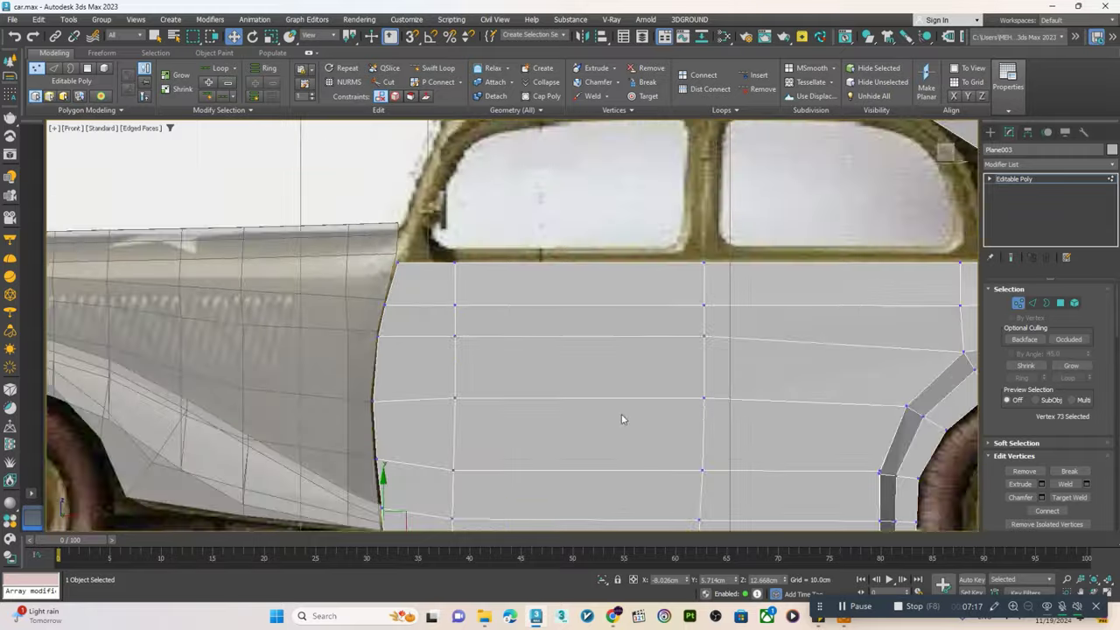
pyautogui.press('p')
pyautogui.moveTo(622, 417)
pyautogui.keyDown('alt'); pyautogui.mouseDown(button='middle')
pyautogui.moveTo(525, 446)
pyautogui.moveTo(526, 464)
pyautogui.moveTo(608, 464)
pyautogui.moveTo(583, 473)
pyautogui.moveTo(393, 447)
pyautogui.mouseUp(button='middle'); pyautogui.keyUp('alt')
pyautogui.scroll(-2, 525, 446)
# - In the maximized Top view, move the strip's front end edge to angle it inward
pyautogui.hotkey('alt', 'w')
pyautogui.hotkey('alt', 'w')
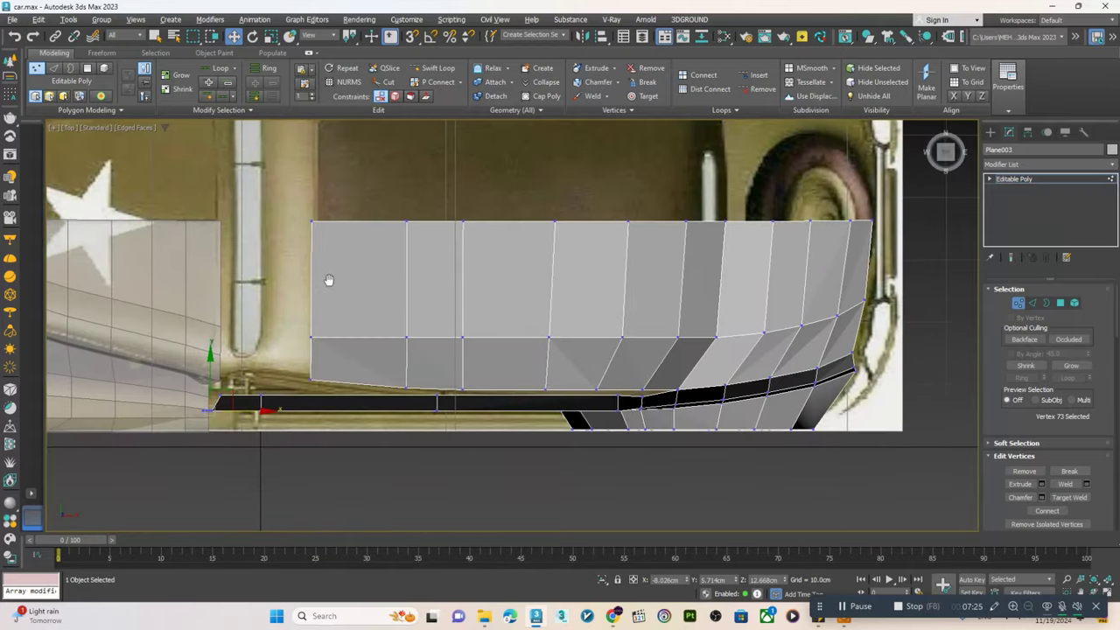
pyautogui.moveTo(217, 391); pyautogui.dragTo(243, 396, button='middle')
pyautogui.scroll(2, 243, 397)
pyautogui.scroll(2, 243, 396)
pyautogui.press('2')
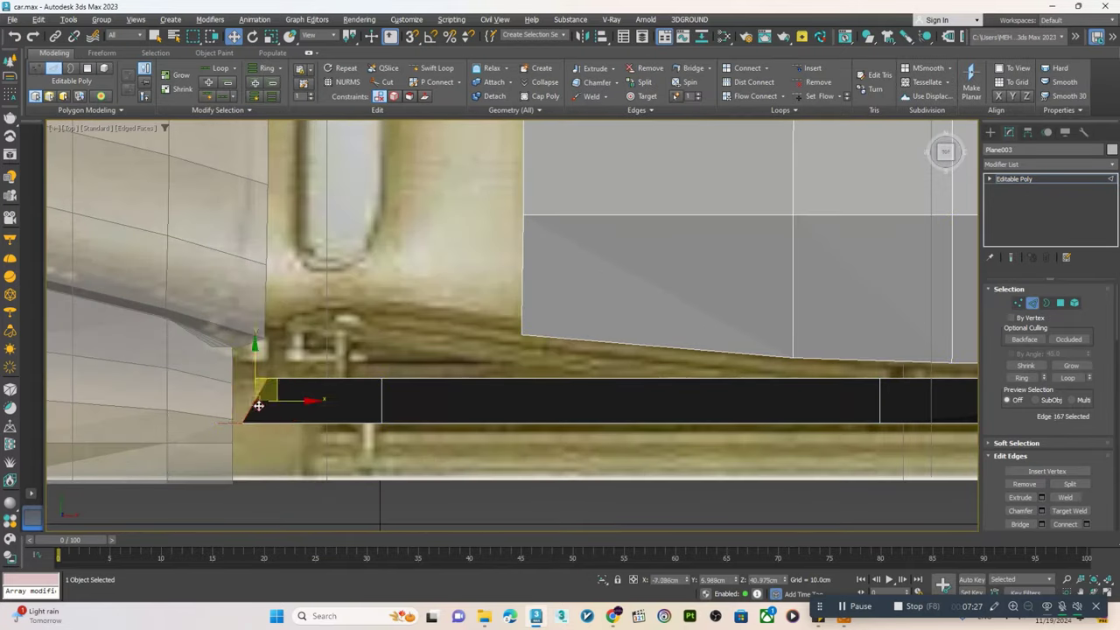
pyautogui.moveTo(256, 400); pyautogui.dragTo(256, 371)
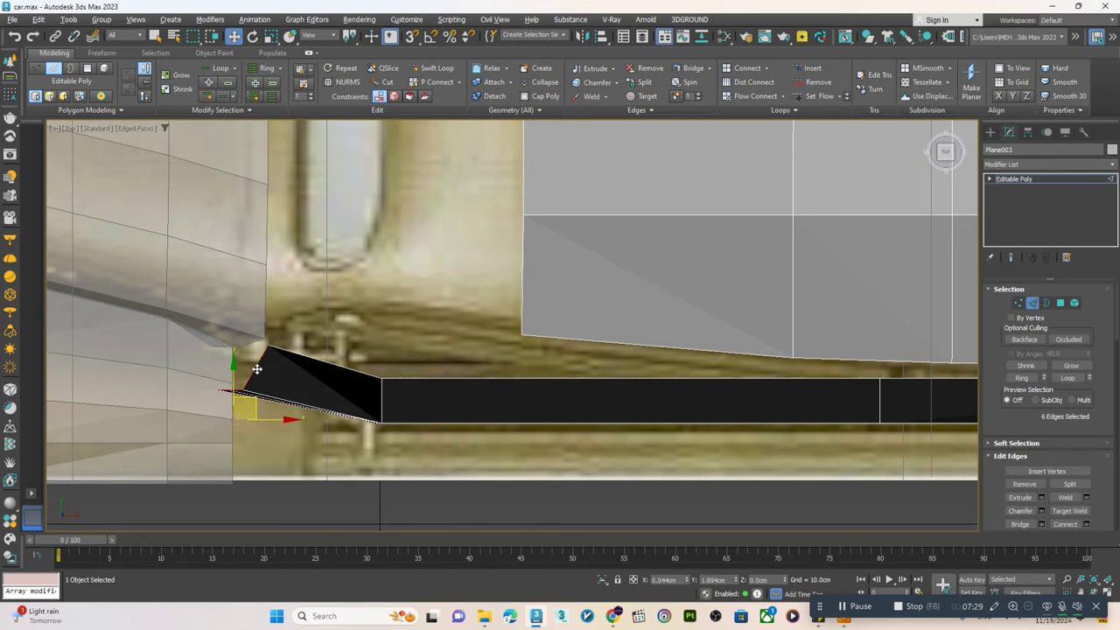
# - Scale the end edge and raise the strip's vertices to thin it
pyautogui.press('r')
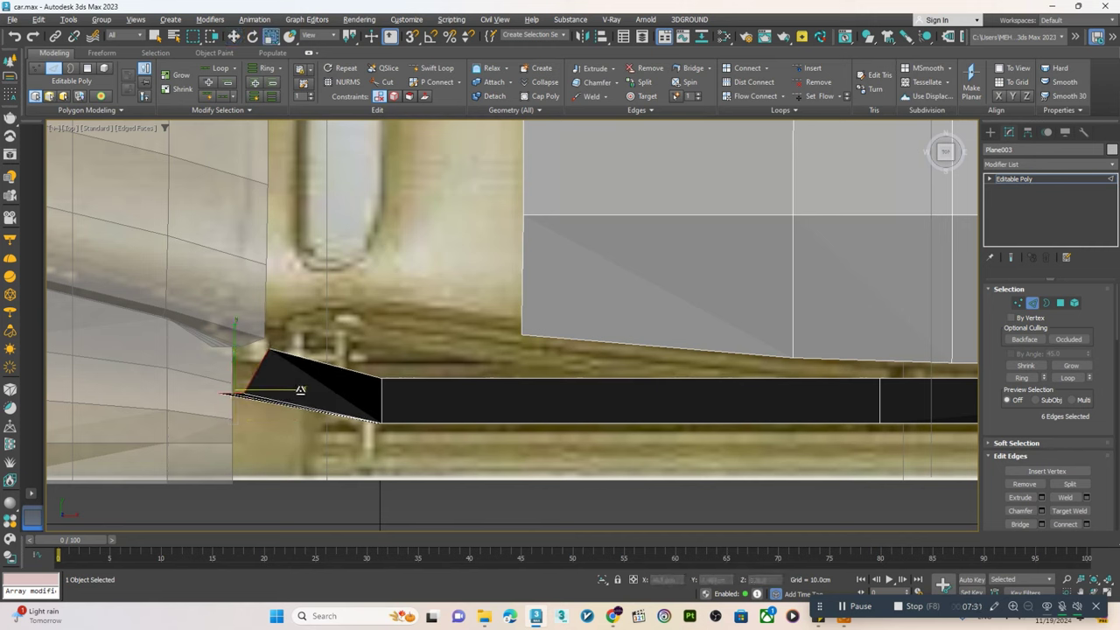
pyautogui.press('w')
pyautogui.press('1')
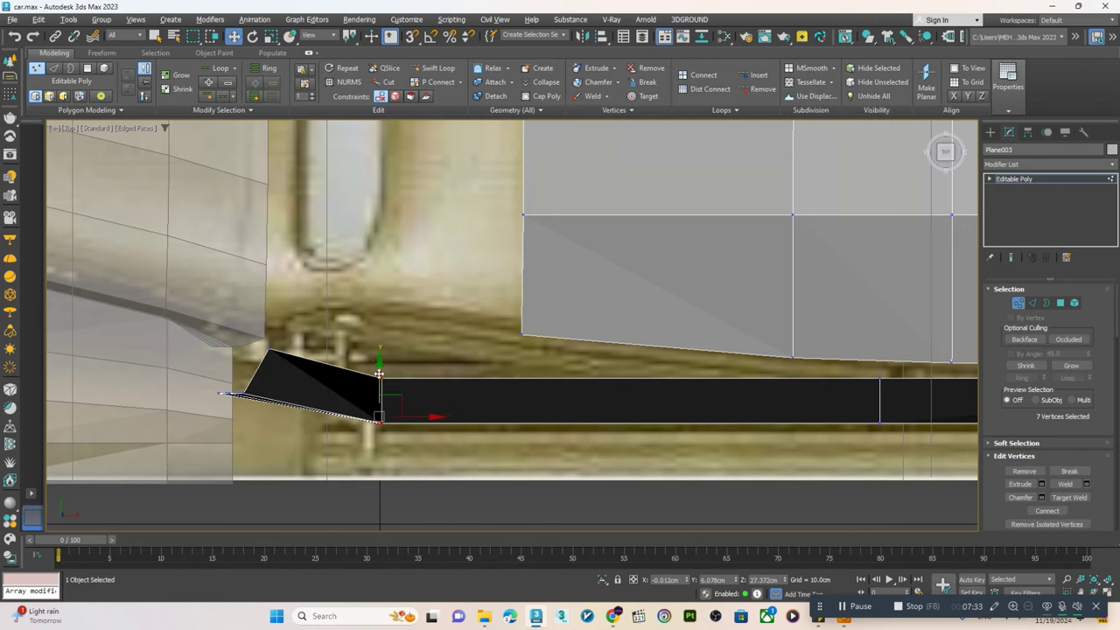
pyautogui.moveTo(379, 374); pyautogui.dragTo(378, 341)
# - Orbit to a perspective side view, then maximize the Front view of the door
pyautogui.scroll(-2, 663, 383)
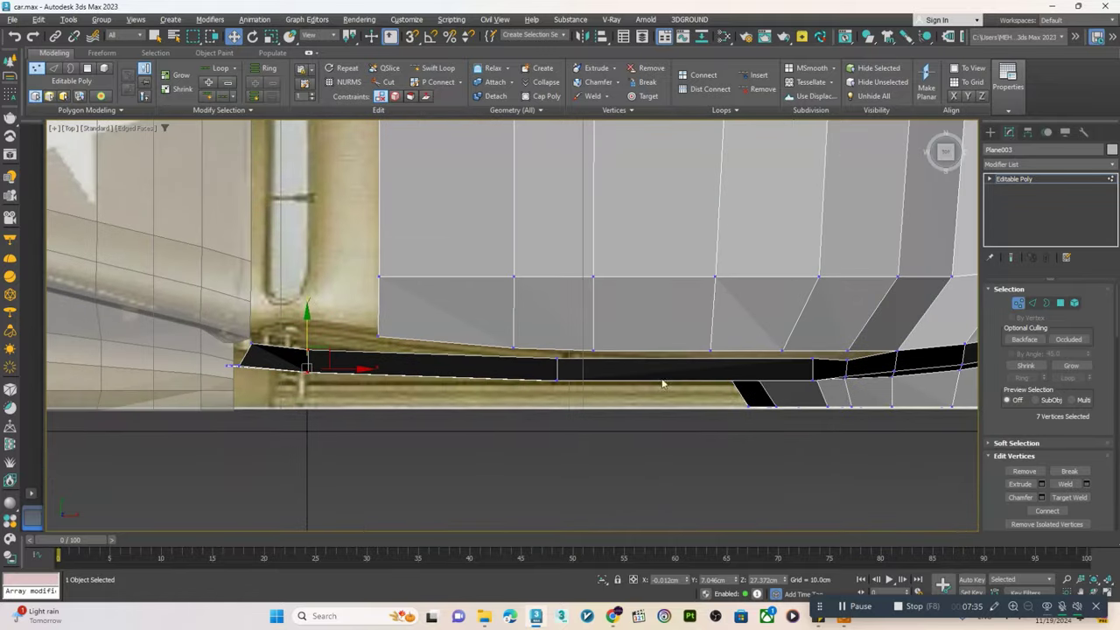
pyautogui.moveTo(697, 409)
pyautogui.keyDown('alt'); pyautogui.mouseDown(button='middle')
pyautogui.moveTo(603, 395)
pyautogui.moveTo(524, 325)
pyautogui.moveTo(541, 359)
pyautogui.mouseUp(button='middle'); pyautogui.keyUp('alt')
pyautogui.hotkey('alt', 'w')
pyautogui.press('f')
pyautogui.hotkey('alt', 'w')
pyautogui.scroll(4, 454, 315)
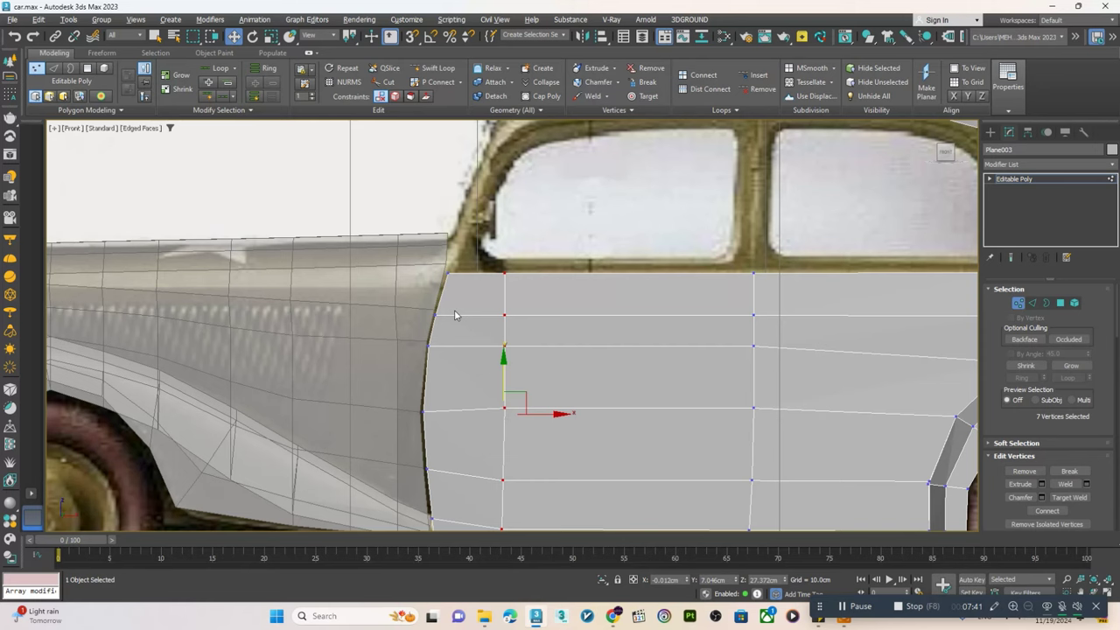
# - Pan and orbit around the car door in the Perspective view to inspect the front edge
pyautogui.scroll(-4, 454, 310)
pyautogui.scroll(4, 459, 308)
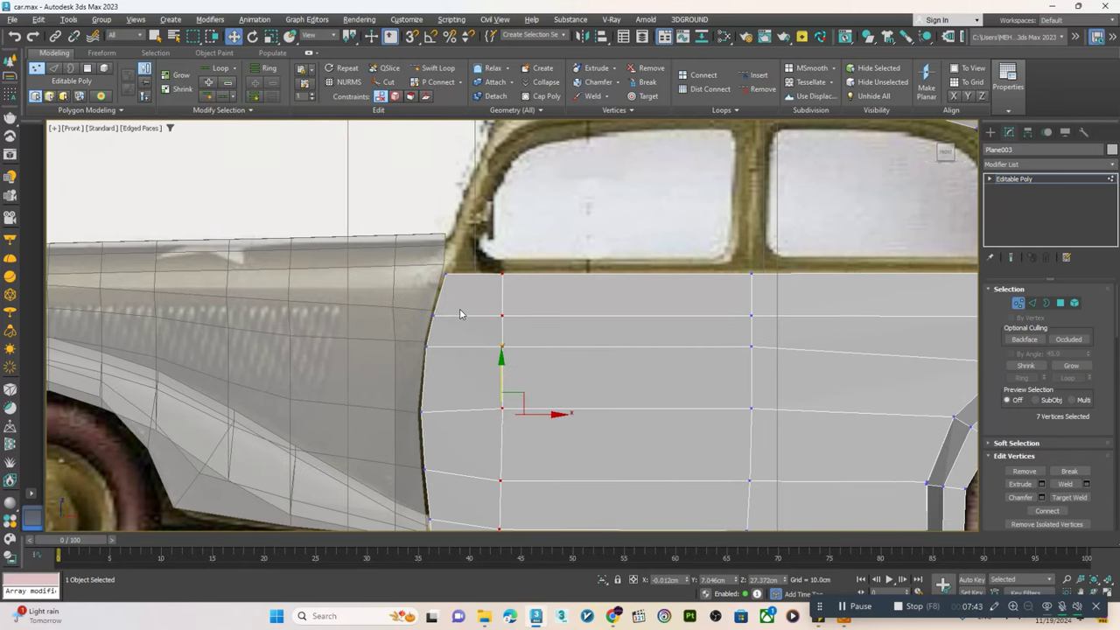
pyautogui.moveTo(459, 308); pyautogui.dragTo(425, 370, button='middle')
pyautogui.scroll(-1, 506, 259)
pyautogui.scroll(1, 507, 259)
pyautogui.scroll(1, 524, 297)
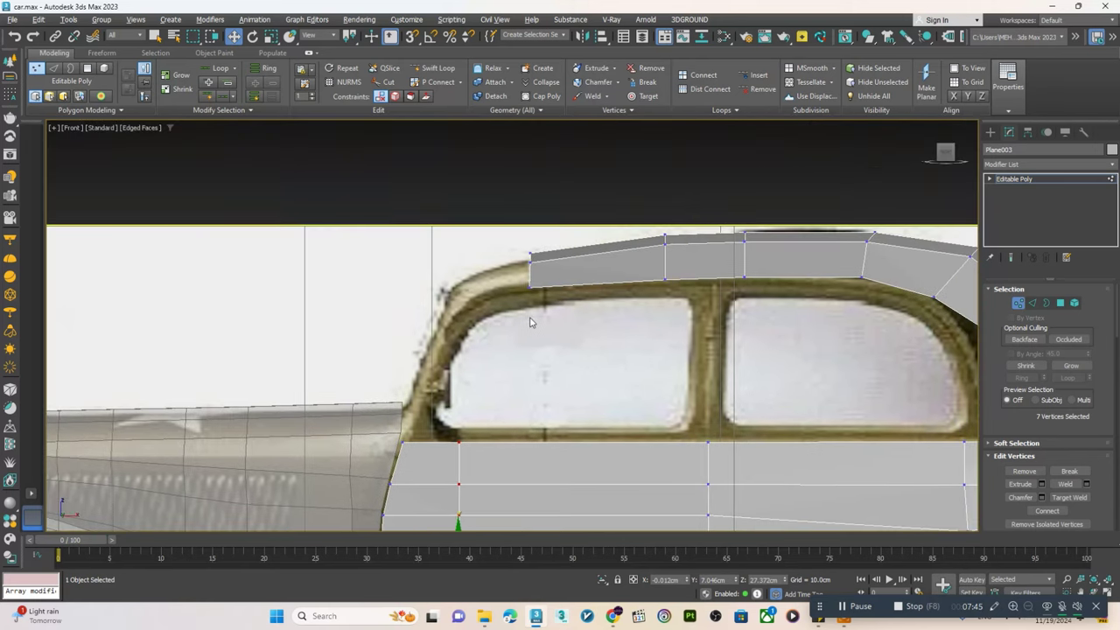
pyautogui.scroll(-2, 529, 265)
pyautogui.press('p')
pyautogui.moveTo(530, 400)
pyautogui.keyDown('alt'); pyautogui.mouseDown(button='middle')
pyautogui.moveTo(335, 386)
pyautogui.moveTo(348, 389)
pyautogui.mouseUp(button='middle'); pyautogui.keyUp('alt')
pyautogui.scroll(3, 329, 388)
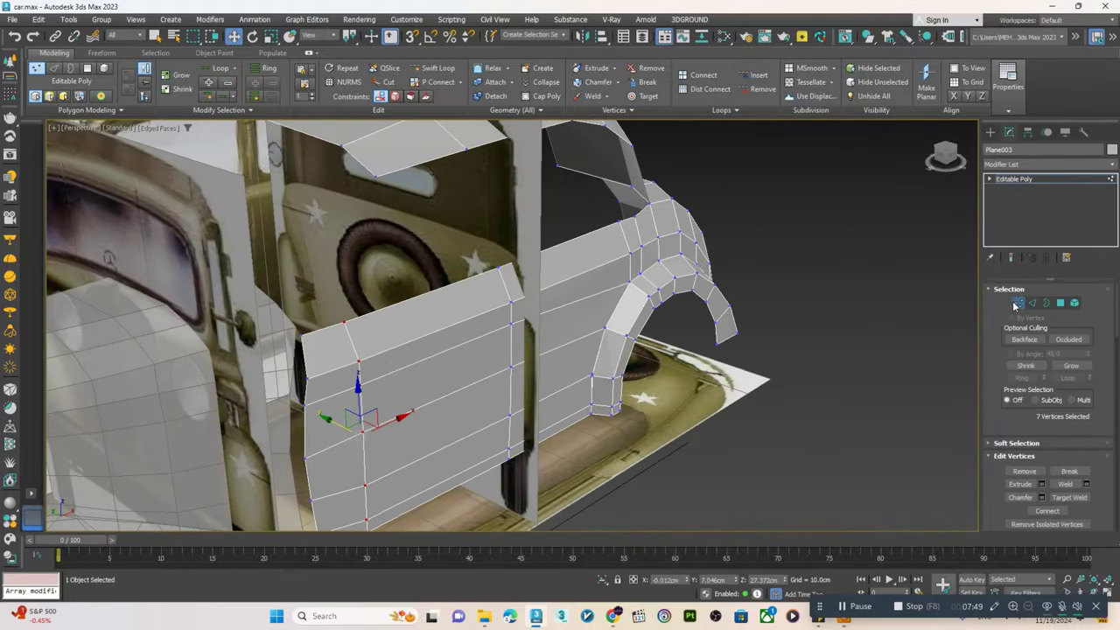
# - Exit Vertex mode and select the left body panel Plane002 as a whole object
pyautogui.click(1015, 304)
pyautogui.click(159, 420)
pyautogui.keyDown('alt'); pyautogui.moveTo(159, 419); pyautogui.dragTo(291, 351, button='middle'); pyautogui.keyUp('alt')
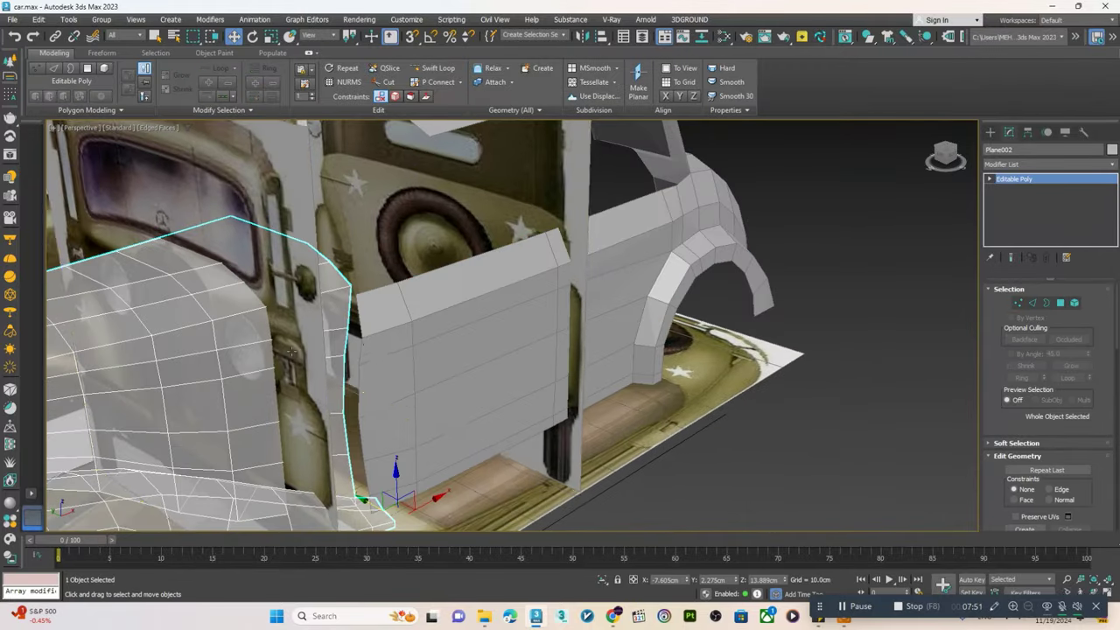
# - Attach the centre door panel to the body object with Edit Geometry > Attach
pyautogui.scroll(-2, 997, 429)
pyautogui.click(1020, 460)
pyautogui.click(500, 376)
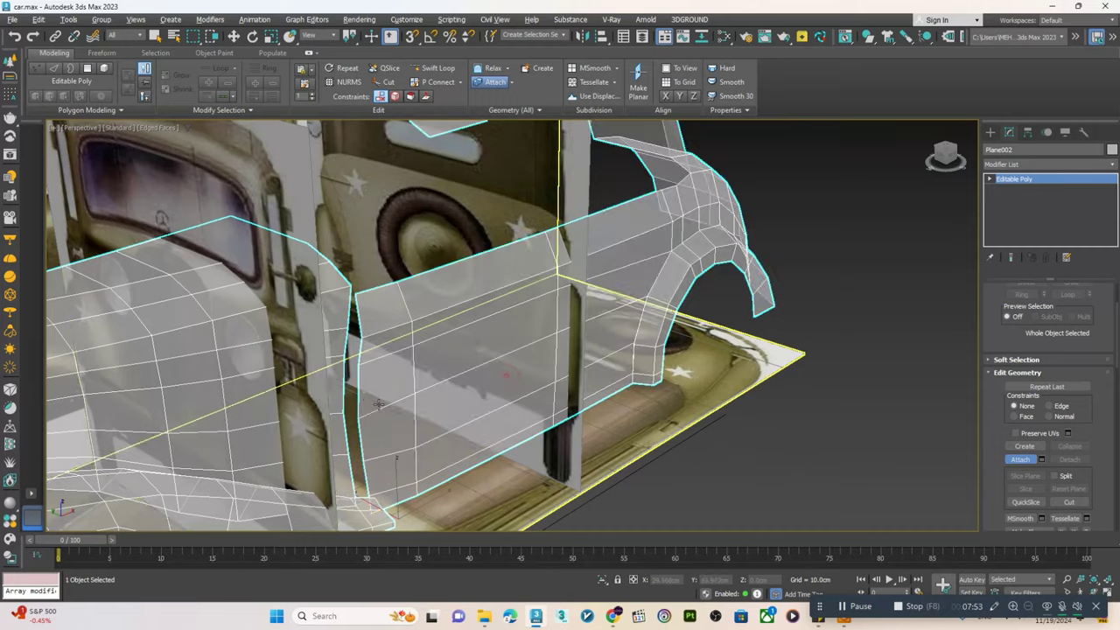
pyautogui.keyDown('alt'); pyautogui.moveTo(499, 375); pyautogui.dragTo(341, 383, button='middle'); pyautogui.keyUp('alt')
pyautogui.rightClick(341, 383)
# - Target Weld the door's lower front corner vertex and the next vertex onto the fender
pyautogui.press('1')
pyautogui.scroll(3, 341, 394)
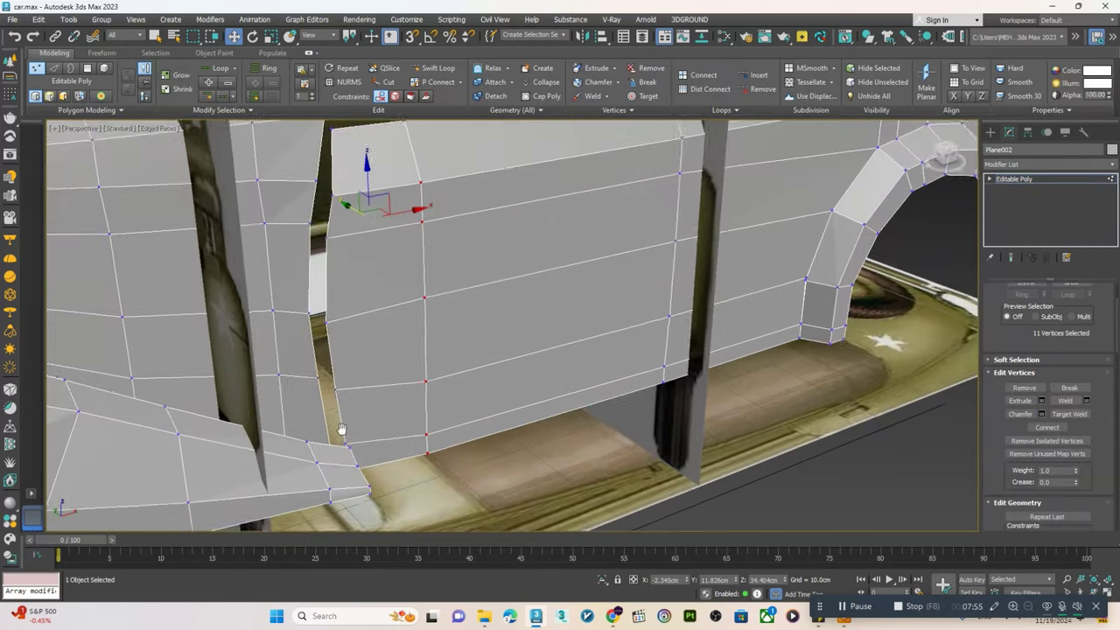
pyautogui.scroll(3, 341, 411)
pyautogui.click(343, 430)
pyautogui.moveTo(344, 430)
pyautogui.keyDown('alt'); pyautogui.mouseDown(button='middle')
pyautogui.moveTo(341, 458)
pyautogui.moveTo(412, 416)
pyautogui.mouseUp(button='middle'); pyautogui.keyUp('alt')
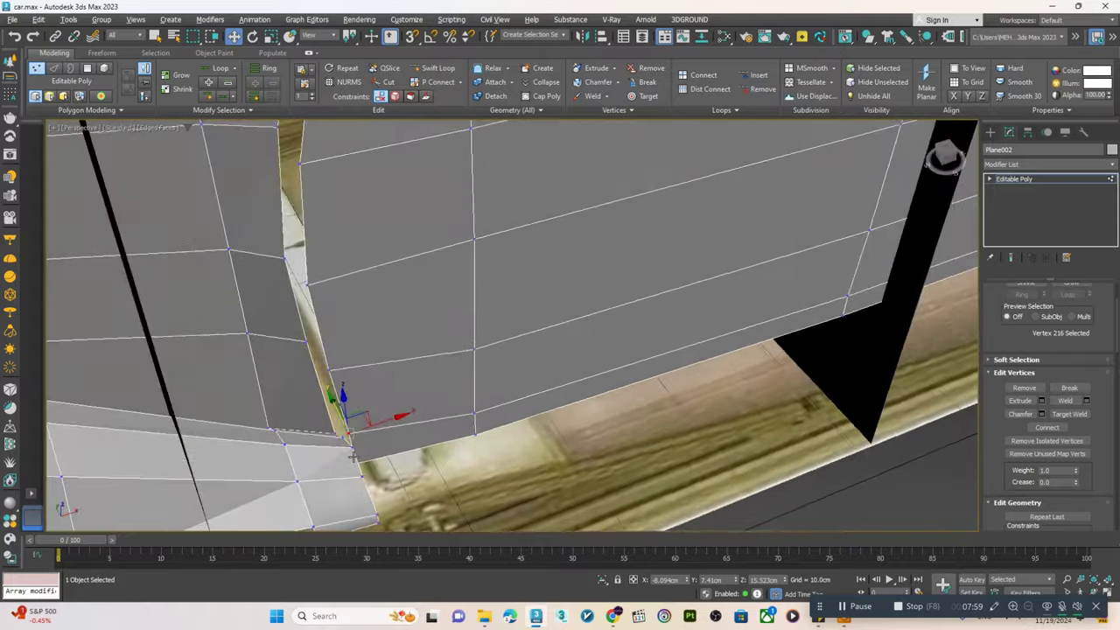
pyautogui.rightClick(412, 416)
pyautogui.click(385, 475)
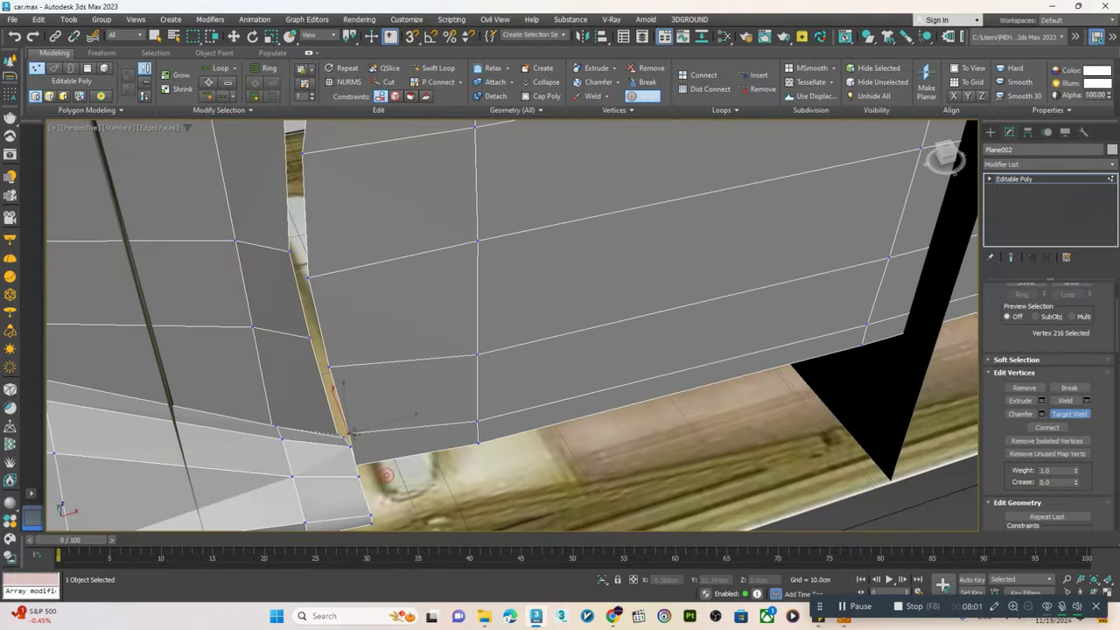
pyautogui.click(344, 431)
pyautogui.click(308, 276)
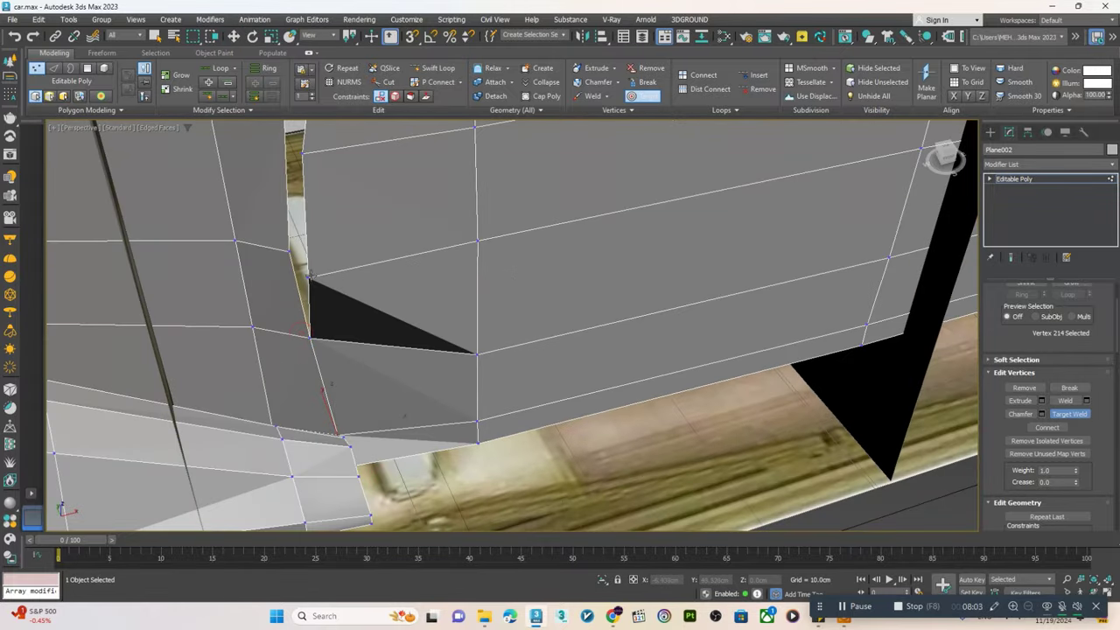
pyautogui.click(308, 277)
# - Target Weld the remaining stray door vertices onto the neighbouring fender vertices
pyautogui.click(302, 154)
pyautogui.moveTo(293, 258)
pyautogui.keyDown('alt'); pyautogui.mouseDown(button='middle')
pyautogui.moveTo(324, 333)
pyautogui.moveTo(346, 332)
pyautogui.mouseUp(button='middle'); pyautogui.keyUp('alt')
pyautogui.click(324, 332)
pyautogui.click(346, 326)
pyautogui.click(349, 210)
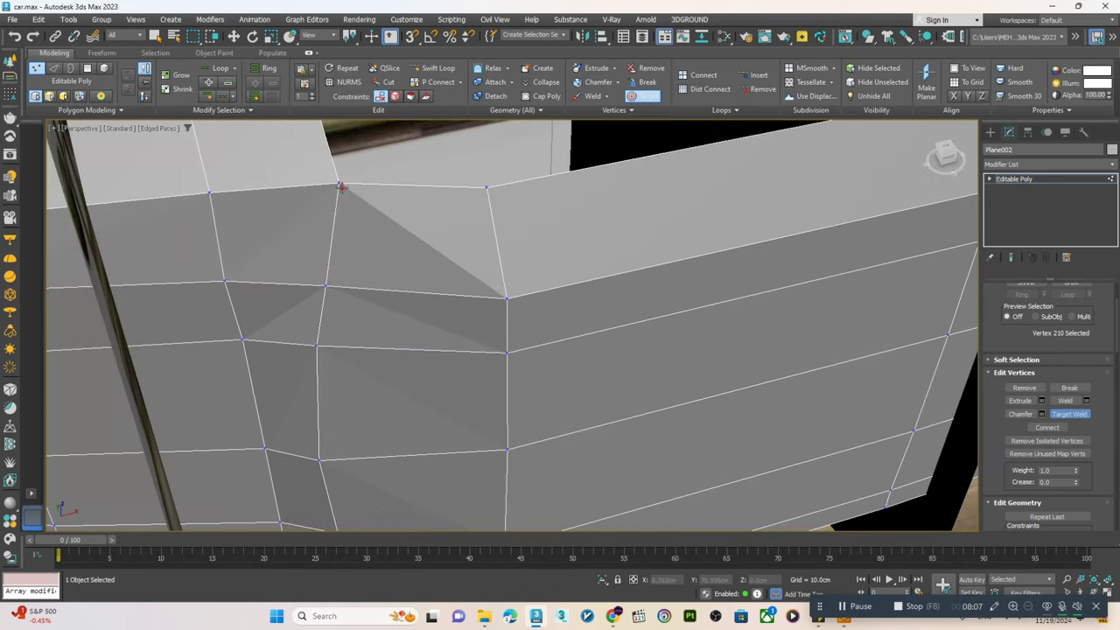
pyautogui.click(338, 184)
pyautogui.moveTo(339, 184)
pyautogui.keyDown('alt'); pyautogui.mouseDown(button='middle')
pyautogui.moveTo(380, 330)
pyautogui.moveTo(454, 477)
pyautogui.mouseUp(button='middle'); pyautogui.keyUp('alt')
# - Nudge the selected seam vertices slightly in the maximized Top view
pyautogui.press('w')
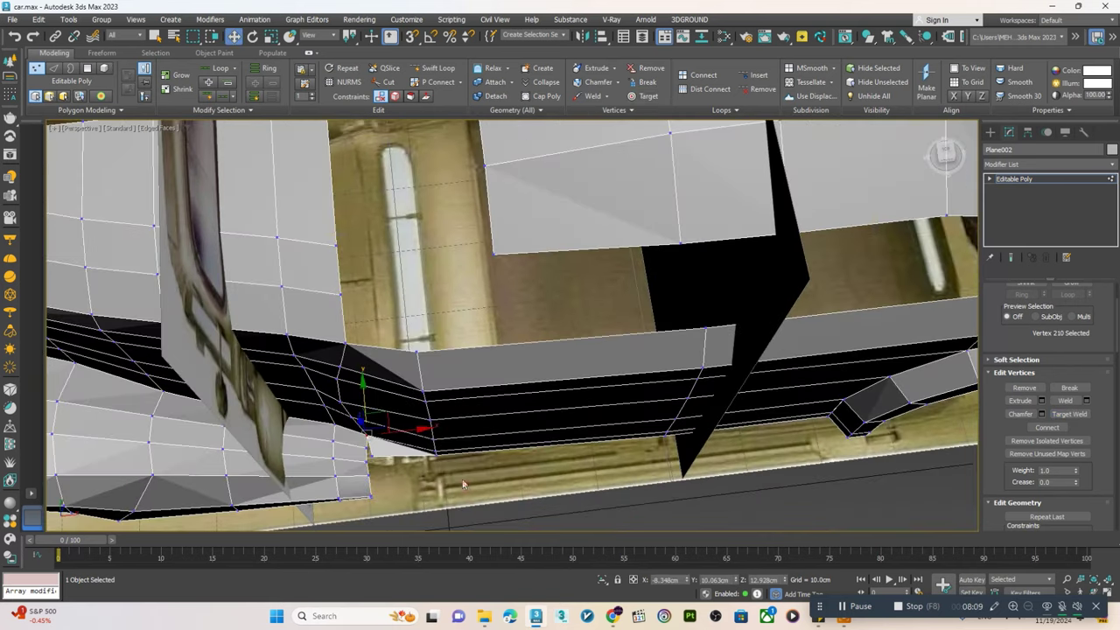
pyautogui.hotkey('alt', 'w')
pyautogui.hotkey('alt', 'w')
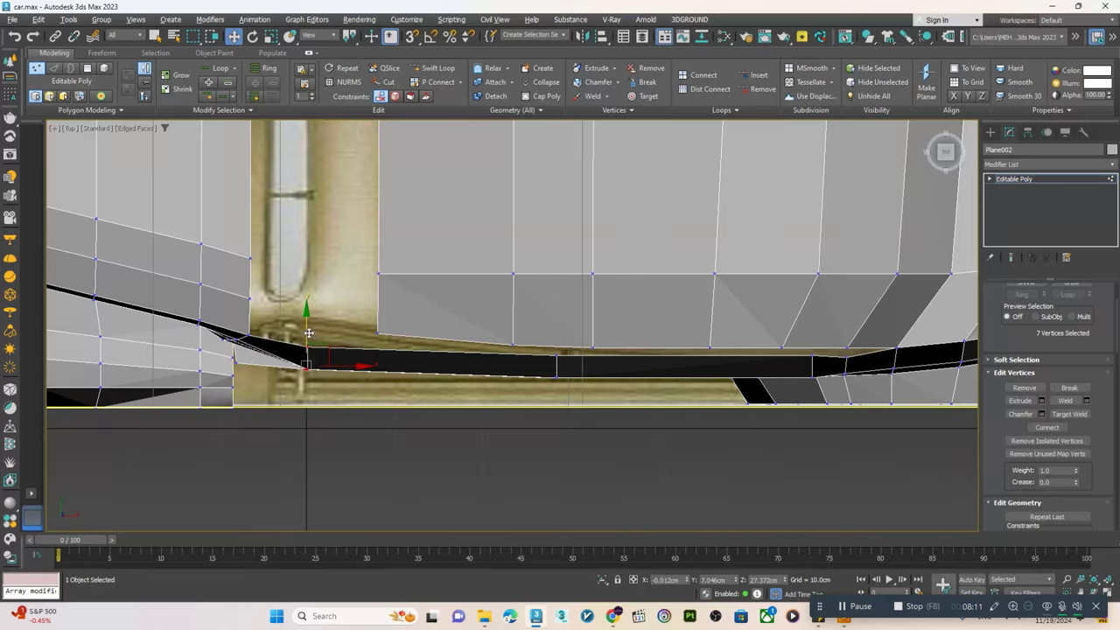
pyautogui.moveTo(308, 332); pyautogui.dragTo(304, 329)
pyautogui.hotkey('alt', 'w')
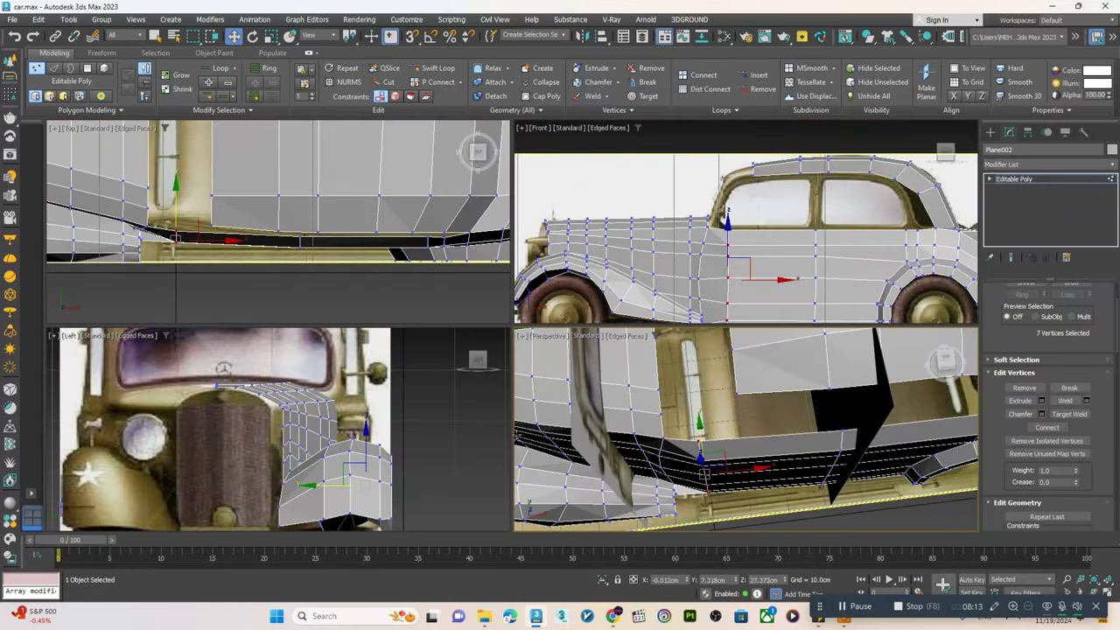
pyautogui.keyDown('alt'); pyautogui.moveTo(682, 438); pyautogui.dragTo(700, 428, button='middle'); pyautogui.keyUp('alt')
pyautogui.hotkey('alt', 'w')
# - Orbit around the car body and select a single vertex on the front fender
pyautogui.scroll(-5, 461, 430)
pyautogui.moveTo(461, 430)
pyautogui.keyDown('alt'); pyautogui.mouseDown(button='middle')
pyautogui.moveTo(403, 433)
pyautogui.moveTo(411, 426)
pyautogui.mouseUp(button='middle'); pyautogui.keyUp('alt')
pyautogui.scroll(3, 395, 437)
pyautogui.click(396, 437)
pyautogui.scroll(2, 395, 437)
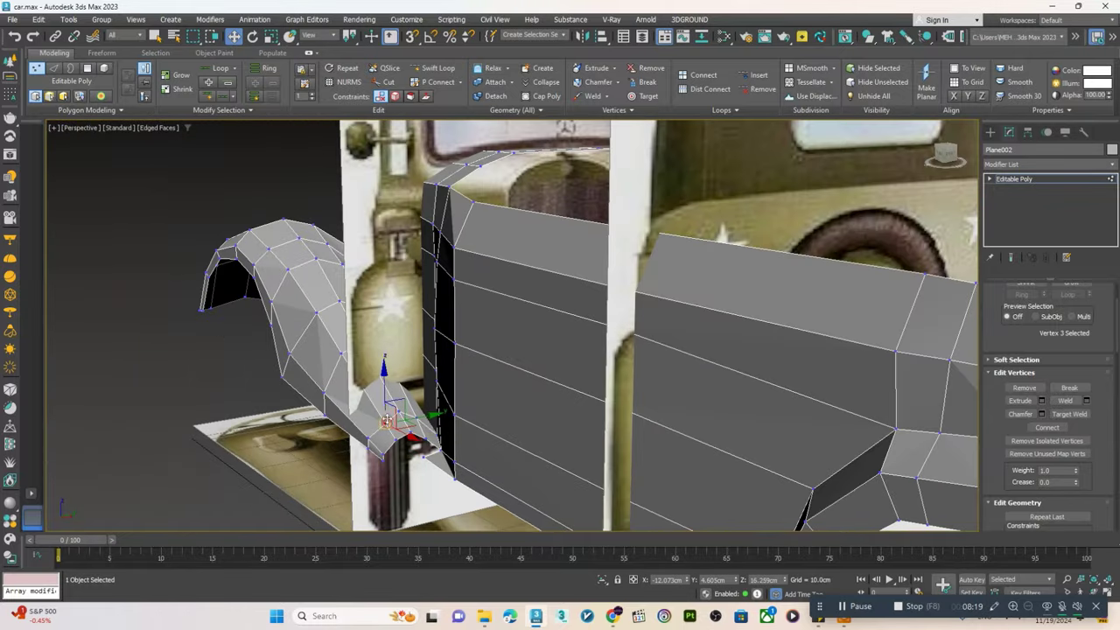
pyautogui.keyDown('alt'); pyautogui.moveTo(386, 408); pyautogui.dragTo(445, 402, button='middle'); pyautogui.keyUp('alt')
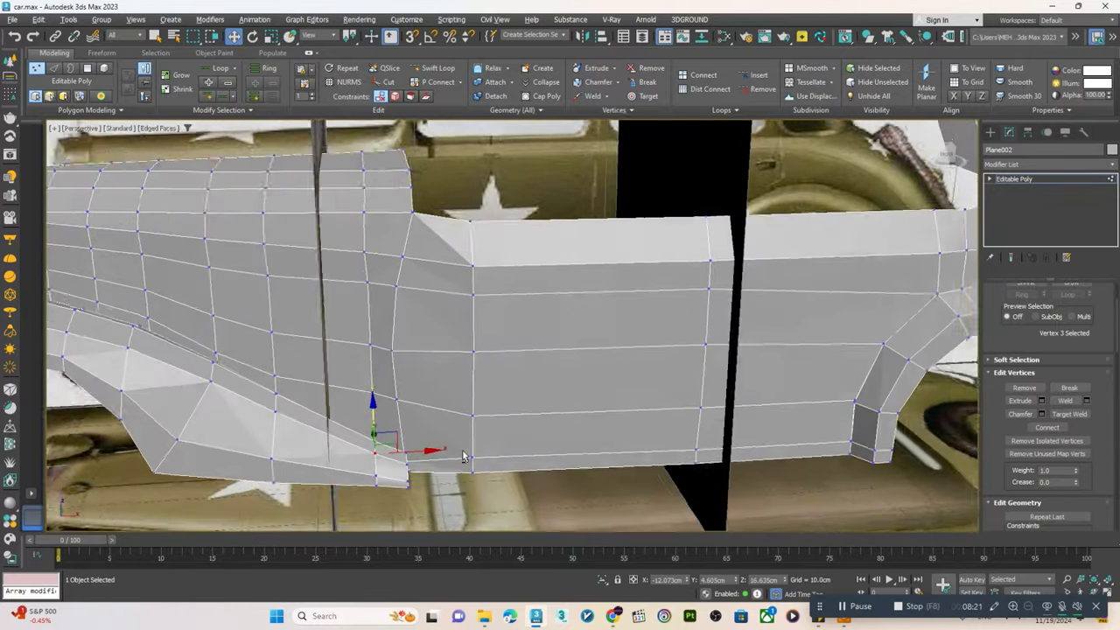
pyautogui.scroll(-5, 446, 402)
pyautogui.scroll(-3, 445, 401)
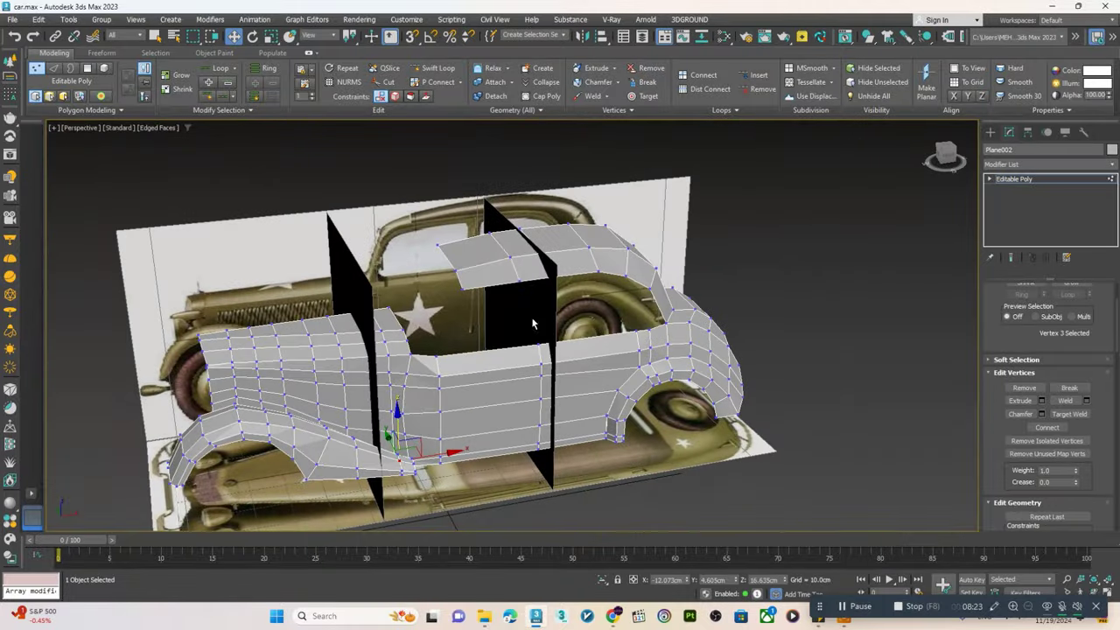
# - Maximize the side view and turn on See-Through display with Alt+X
pyautogui.hotkey('alt', 'w')
pyautogui.hotkey('alt', 'w')
pyautogui.keyDown('alt'); pyautogui.moveTo(614, 351); pyautogui.dragTo(610, 324, button='middle'); pyautogui.keyUp('alt')
pyautogui.hotkey('alt', 'x')
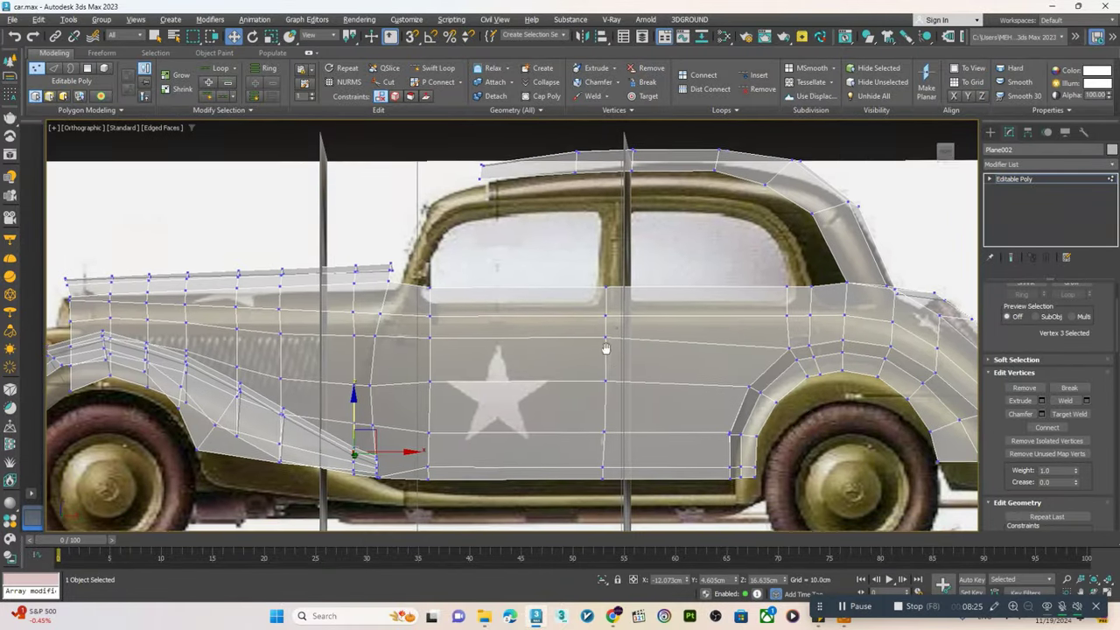
# - Toggle between the Left and Front views, then select all body vertices with Ctrl+A
pyautogui.press('l')
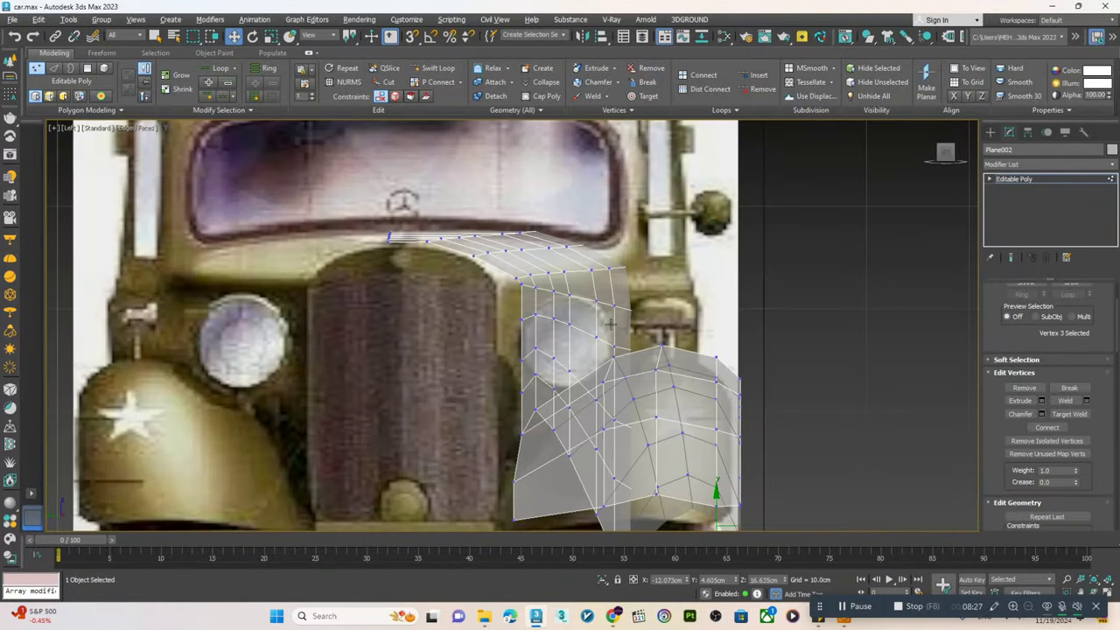
pyautogui.press('f')
pyautogui.scroll(2, 464, 333)
pyautogui.scroll(-4, 525, 332)
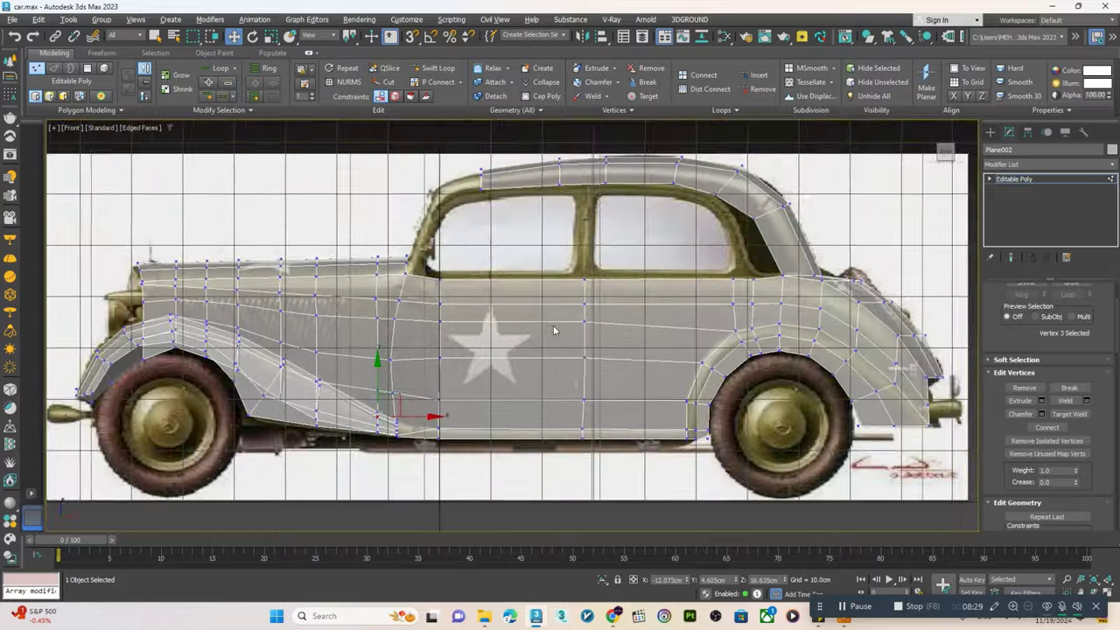
pyautogui.scroll(4, 585, 317)
pyautogui.scroll(-1, 586, 317)
pyautogui.scroll(-3, 586, 318)
pyautogui.hotkey('ctrl', 'a')
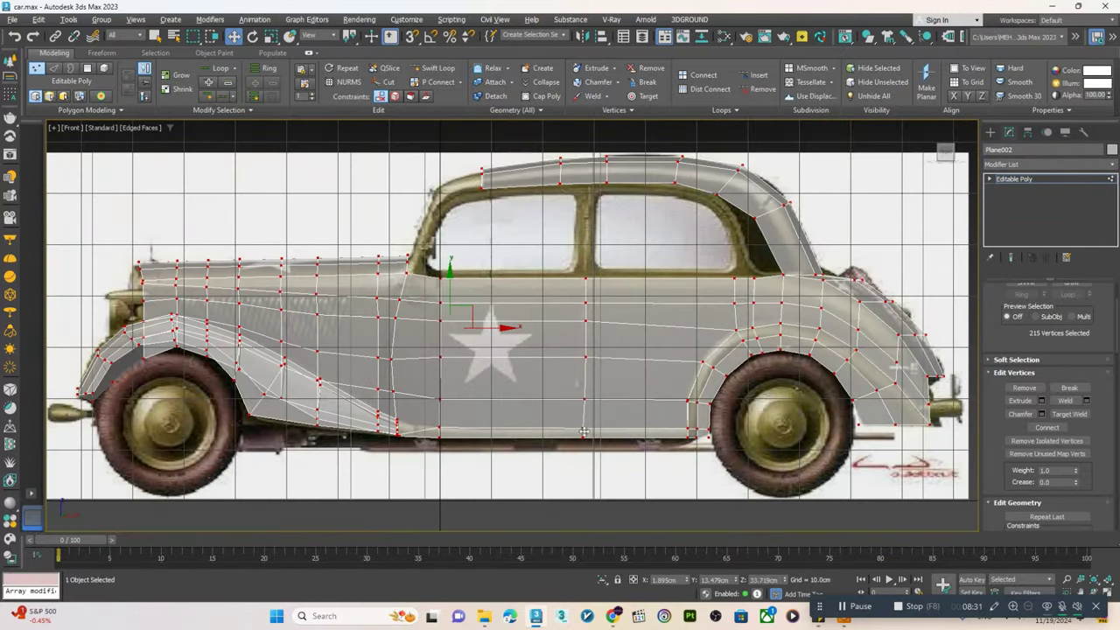
# - Select the roof's front edge above the windscreen pillar and frame the straight side view
pyautogui.scroll(2, 427, 279)
pyautogui.scroll(2, 525, 201)
pyautogui.press('2')
pyautogui.click(535, 190)
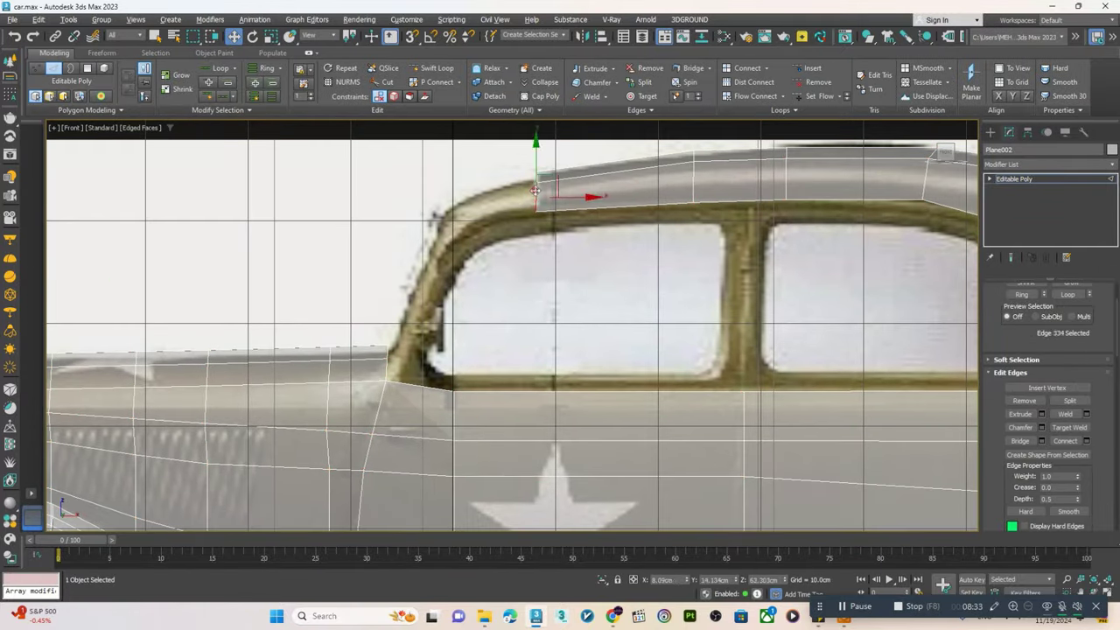
pyautogui.hotkey('alt', 'w')
pyautogui.hotkey('alt', 'w')
pyautogui.keyDown('alt'); pyautogui.moveTo(612, 280); pyautogui.dragTo(542, 263, button='middle'); pyautogui.keyUp('alt')
pyautogui.scroll(3, 510, 207)
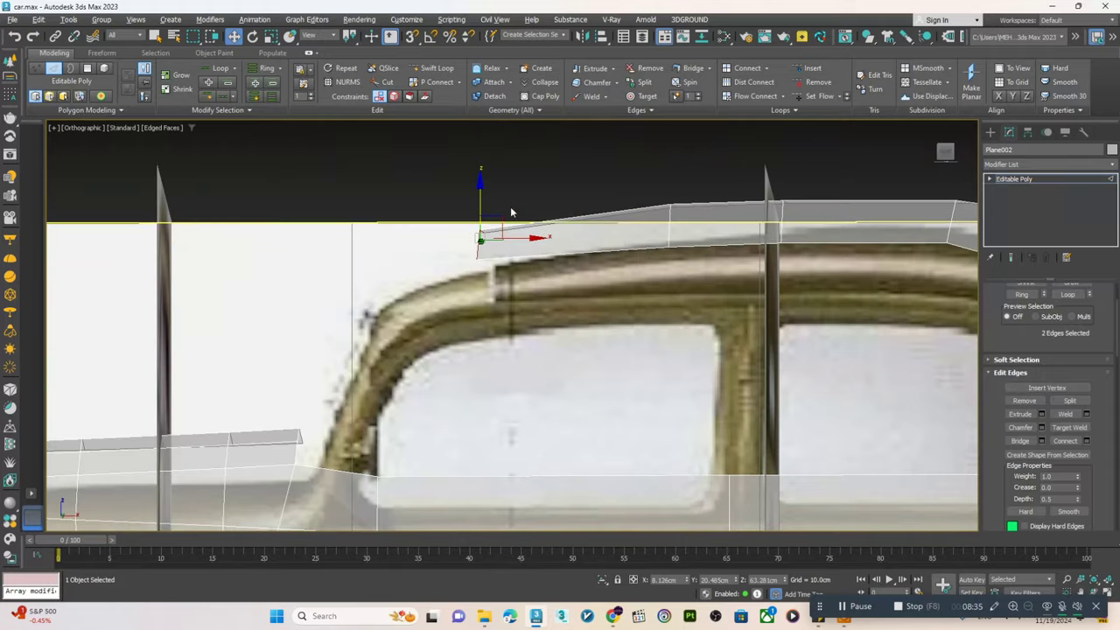
pyautogui.press('l')
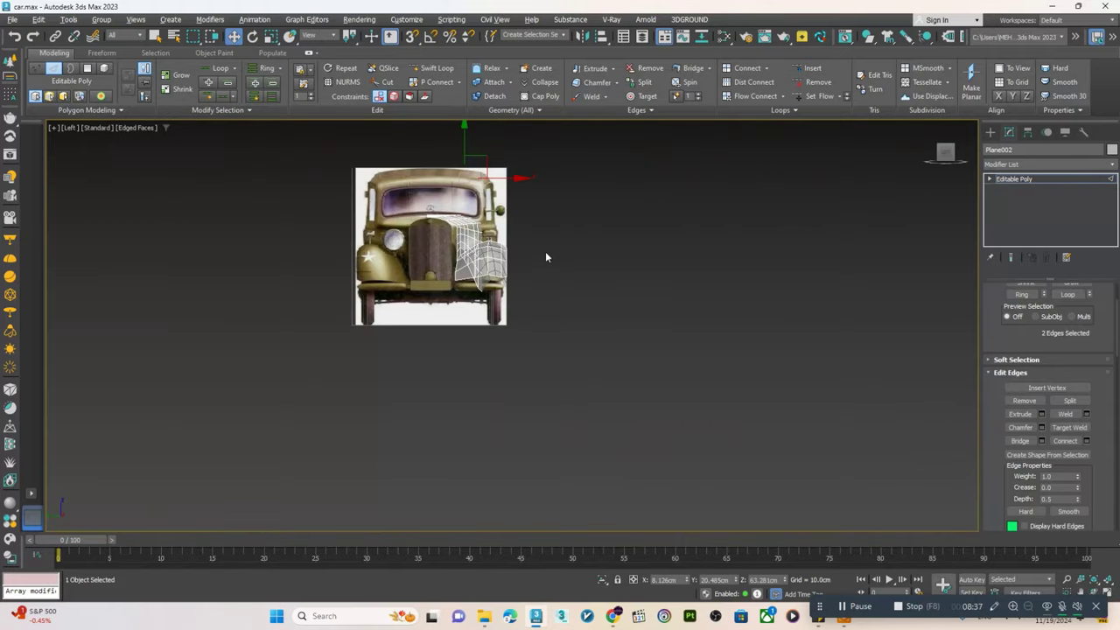
pyautogui.press('f')
# - Move the front roof edges down and forward onto the pillar, then select the roof's front corner vertex
pyautogui.scroll(-2, 541, 248)
pyautogui.scroll(4, 524, 247)
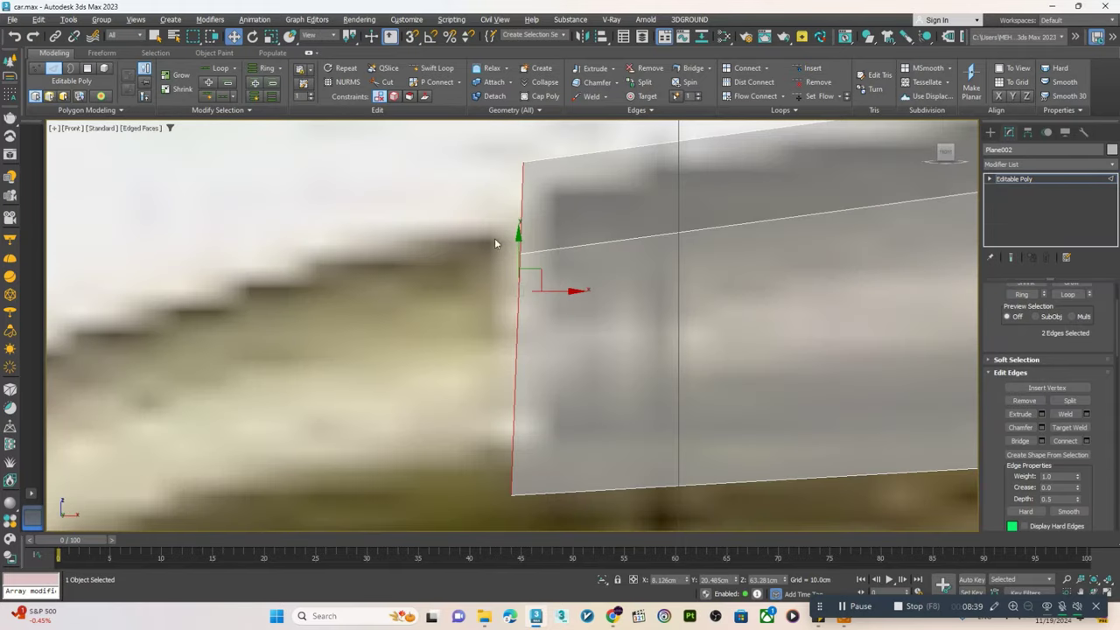
pyautogui.scroll(-2, 507, 245)
pyautogui.scroll(-3, 515, 237)
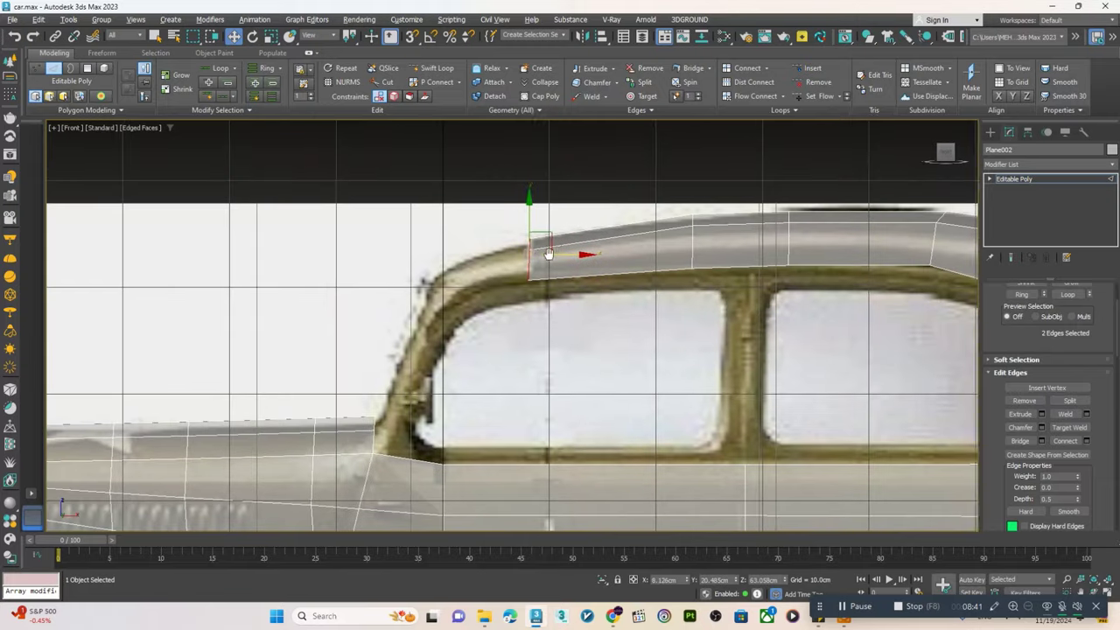
pyautogui.press('e')
pyautogui.scroll(2, 461, 264)
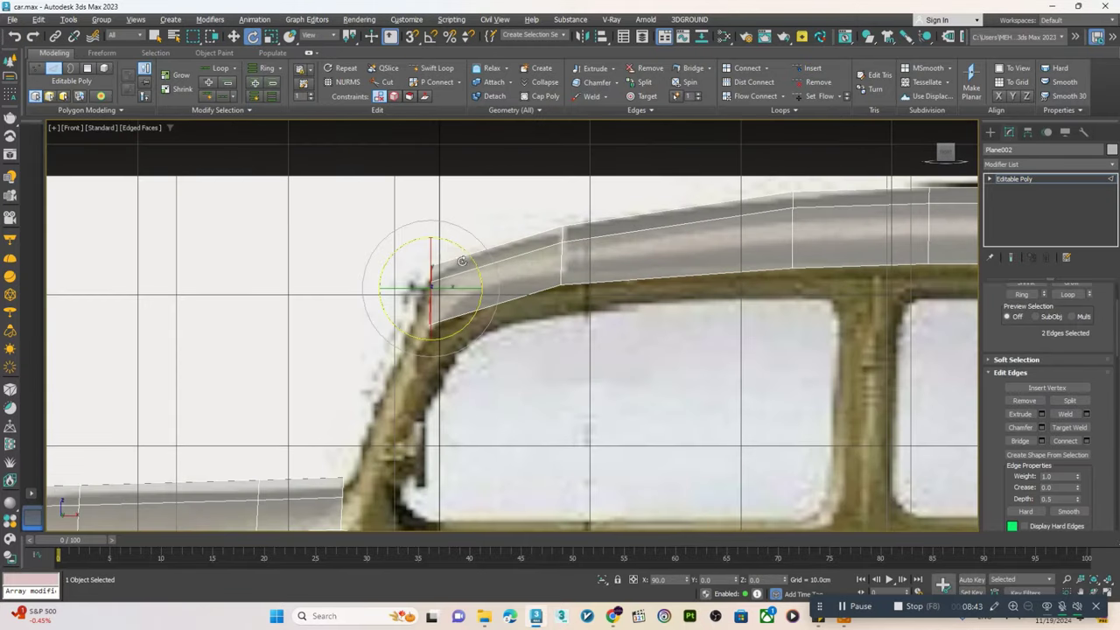
pyautogui.press('w')
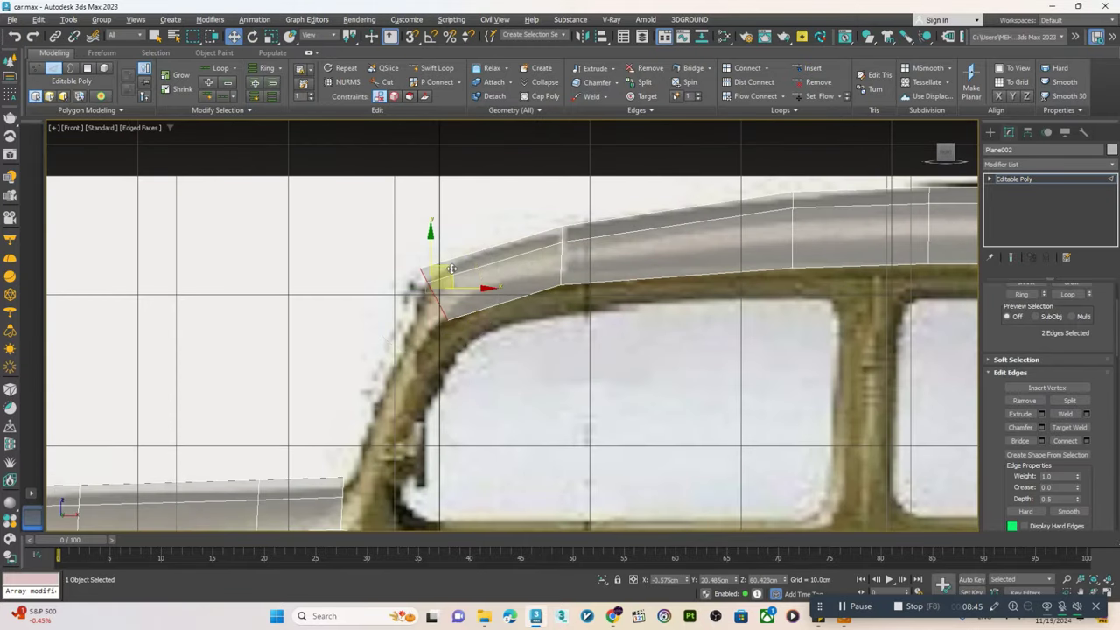
pyautogui.moveTo(433, 277); pyautogui.dragTo(422, 289)
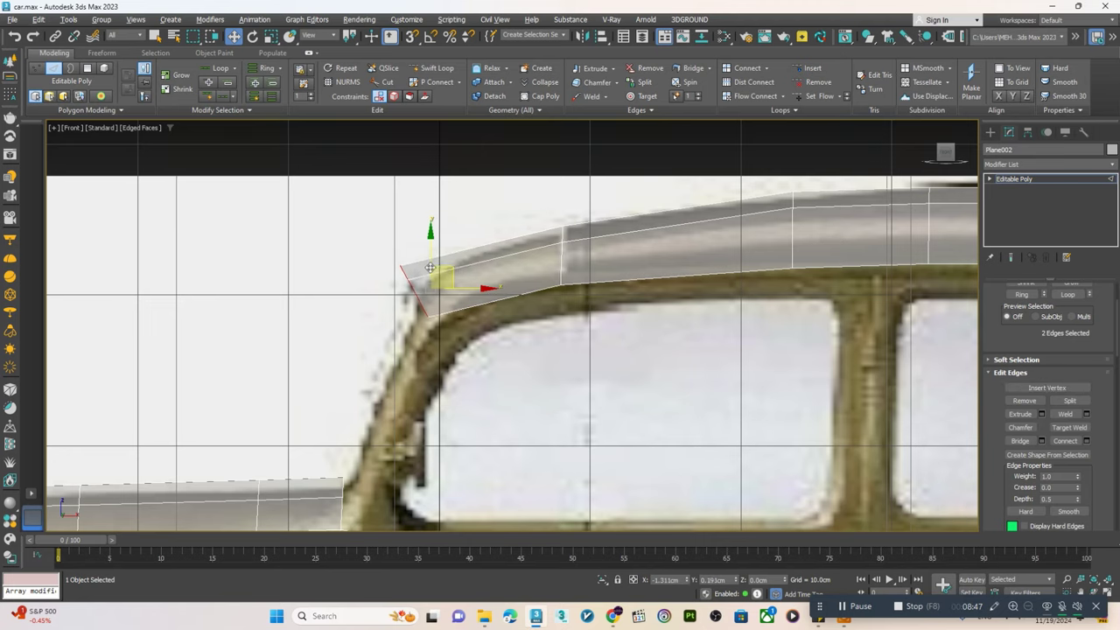
pyautogui.press('1')
pyautogui.click(559, 284)
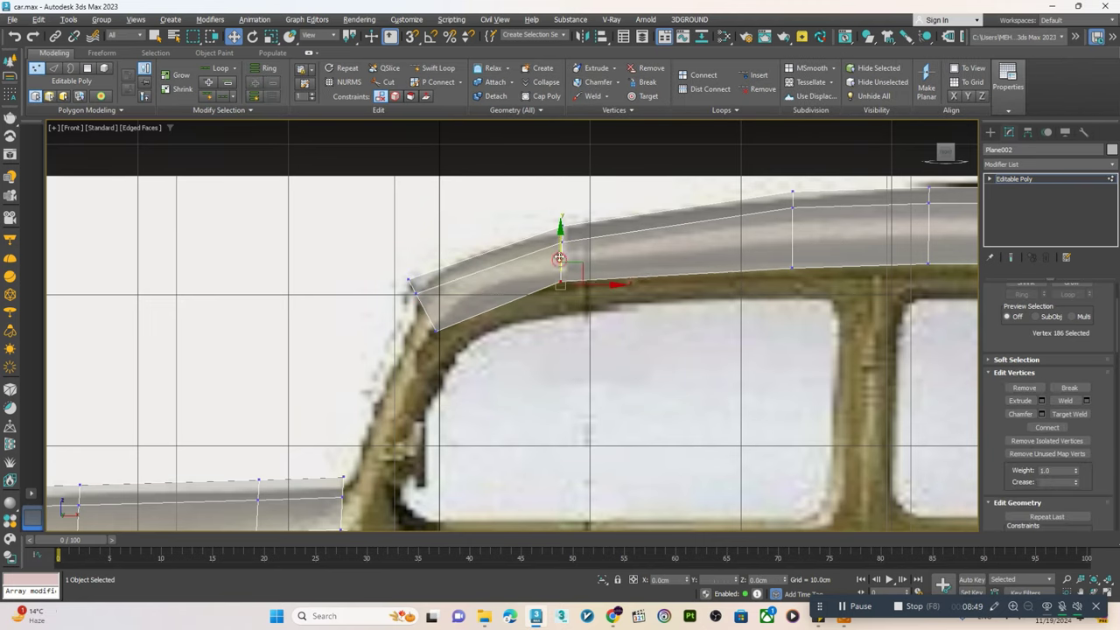
# - Orbit the perspective view around the car, ending near a side view of the roof
pyautogui.press('p')
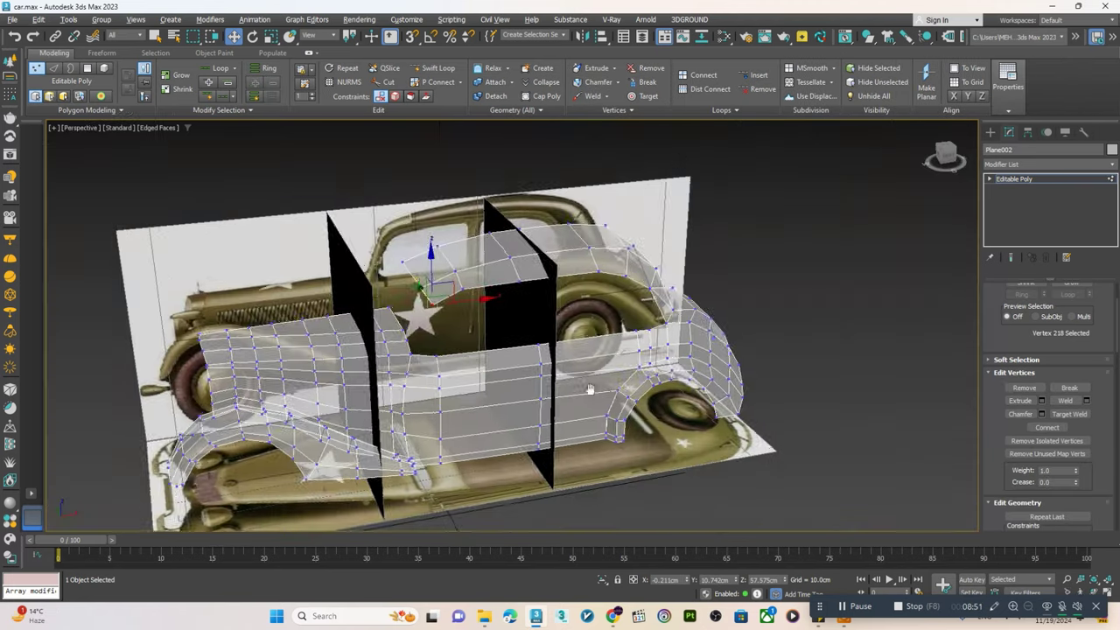
pyautogui.keyDown('alt'); pyautogui.moveTo(562, 340); pyautogui.dragTo(555, 378, button='middle'); pyautogui.keyUp('alt')
pyautogui.scroll(3, 555, 378)
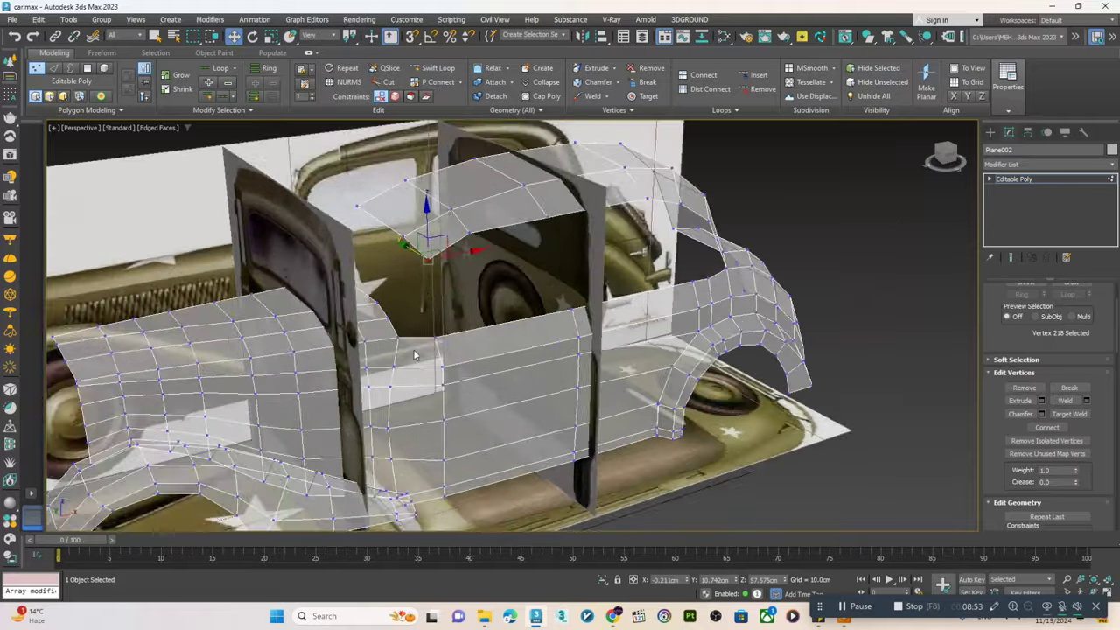
pyautogui.scroll(3, 490, 359)
pyautogui.scroll(2, 433, 346)
pyautogui.scroll(-3, 429, 349)
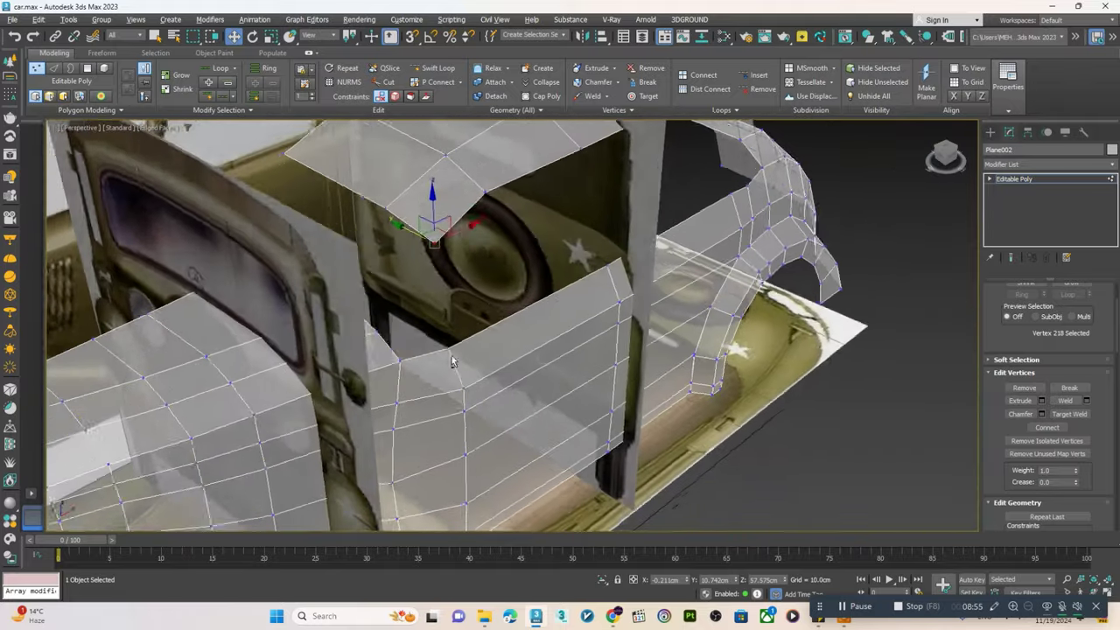
pyautogui.scroll(-2, 452, 362)
pyautogui.scroll(-1, 453, 362)
pyautogui.scroll(-3, 443, 342)
pyautogui.keyDown('alt'); pyautogui.moveTo(444, 341); pyautogui.dragTo(521, 347, button='middle'); pyautogui.keyUp('alt')
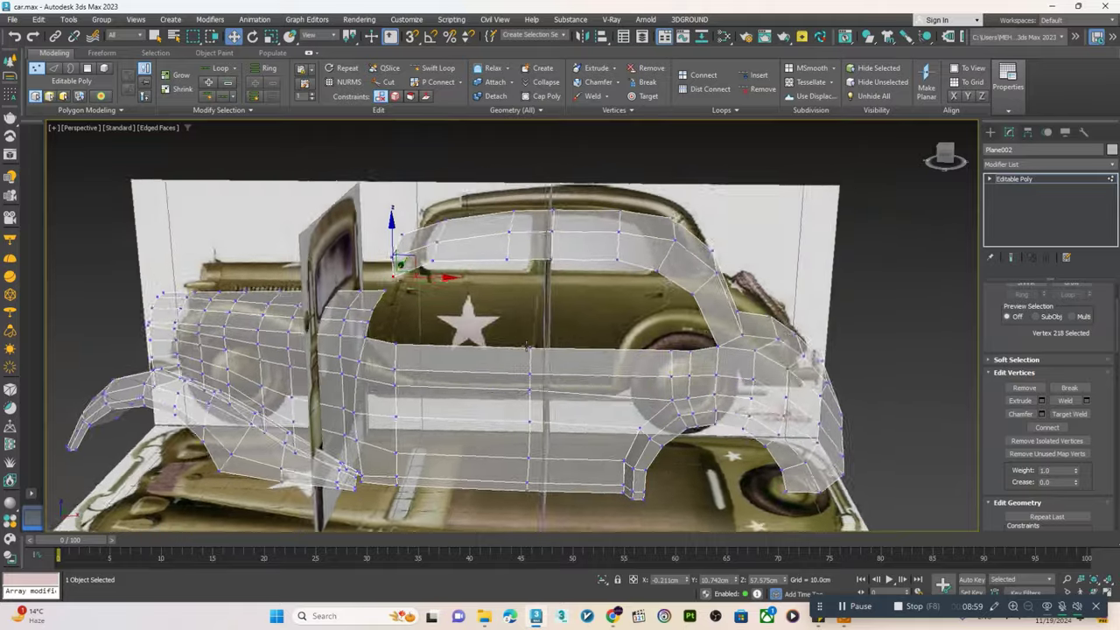
# - In the four-view layout, set the bottom-left viewport to the car's side and maximize it
pyautogui.hotkey('alt', 'w')
pyautogui.hotkey('alt', 'w')
pyautogui.hotkey('alt', 'w')
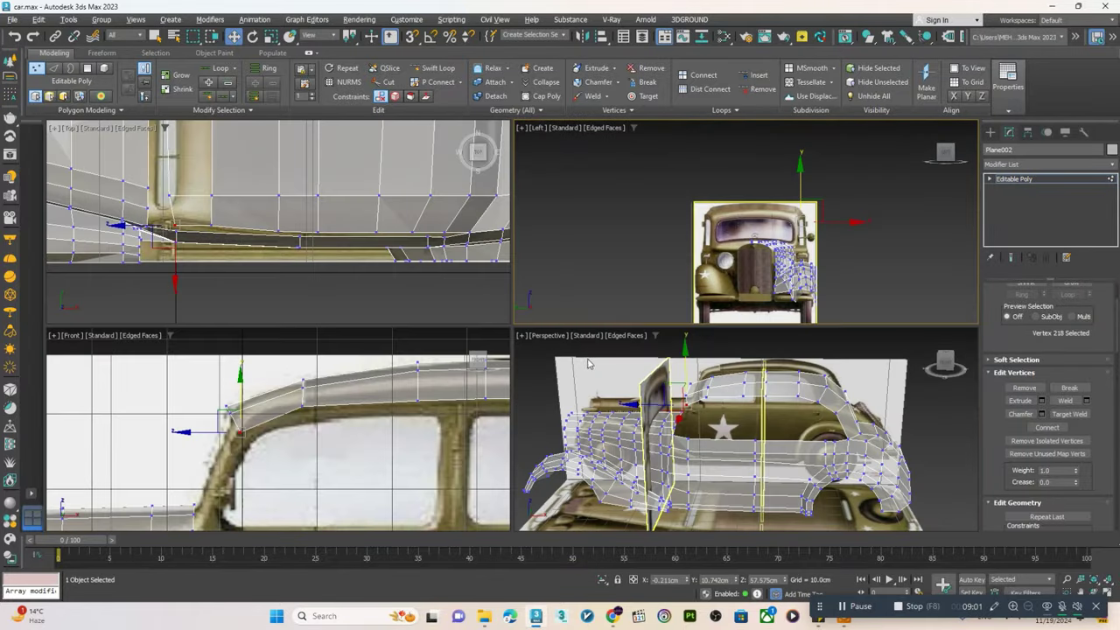
pyautogui.moveTo(704, 275); pyautogui.dragTo(693, 273, button='middle')
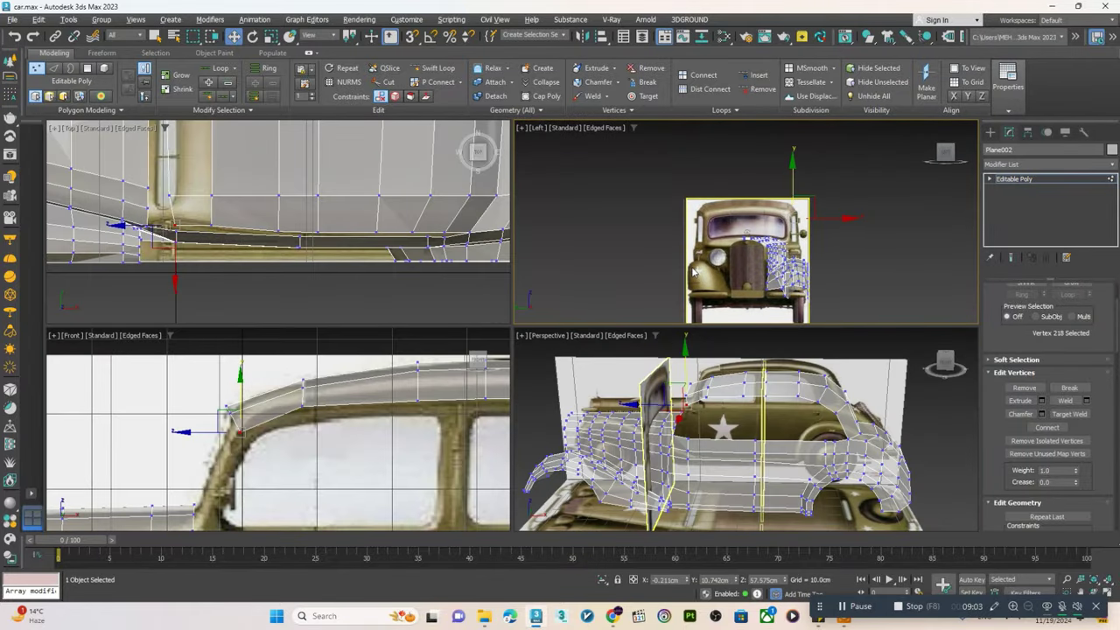
pyautogui.press('f')
pyautogui.rightClick(390, 401)
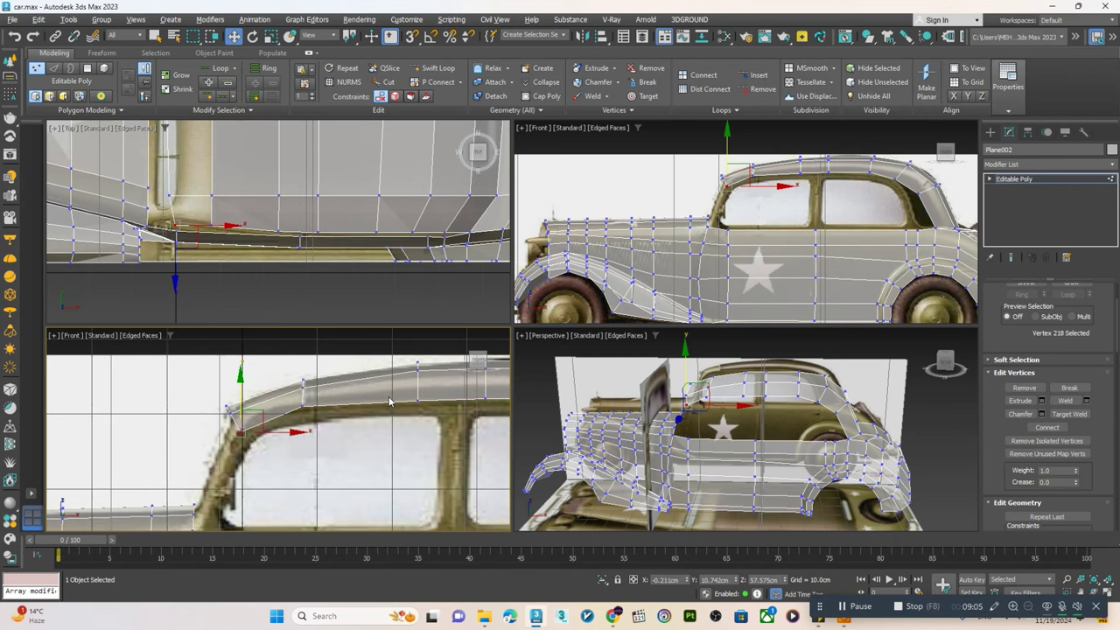
pyautogui.press('l')
pyautogui.hotkey('alt', 'w')
# - Insert a vertical Swift Loop through the body beside the window pillar
pyautogui.scroll(2, 610, 371)
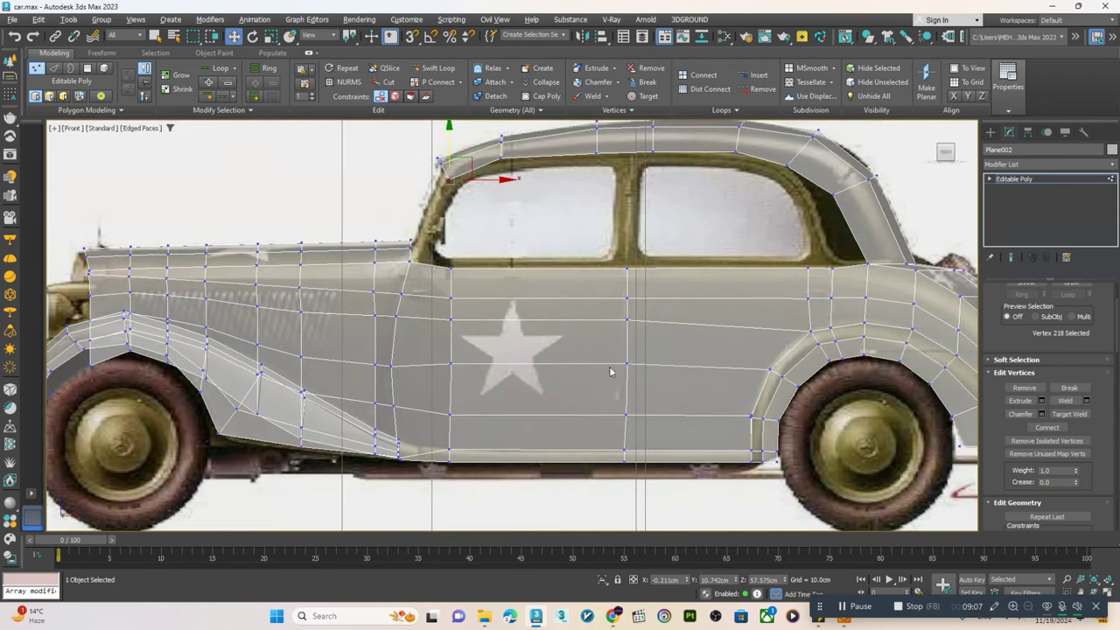
pyautogui.scroll(2, 609, 371)
pyautogui.click(431, 69)
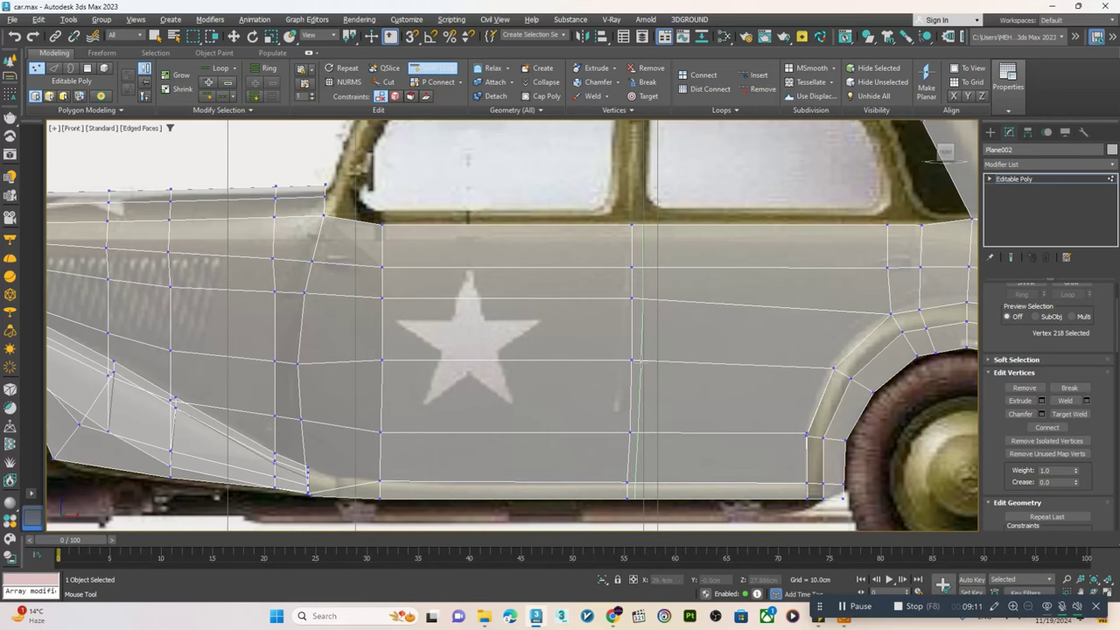
pyautogui.click(637, 360)
pyautogui.press('w')
pyautogui.scroll(-3, 638, 360)
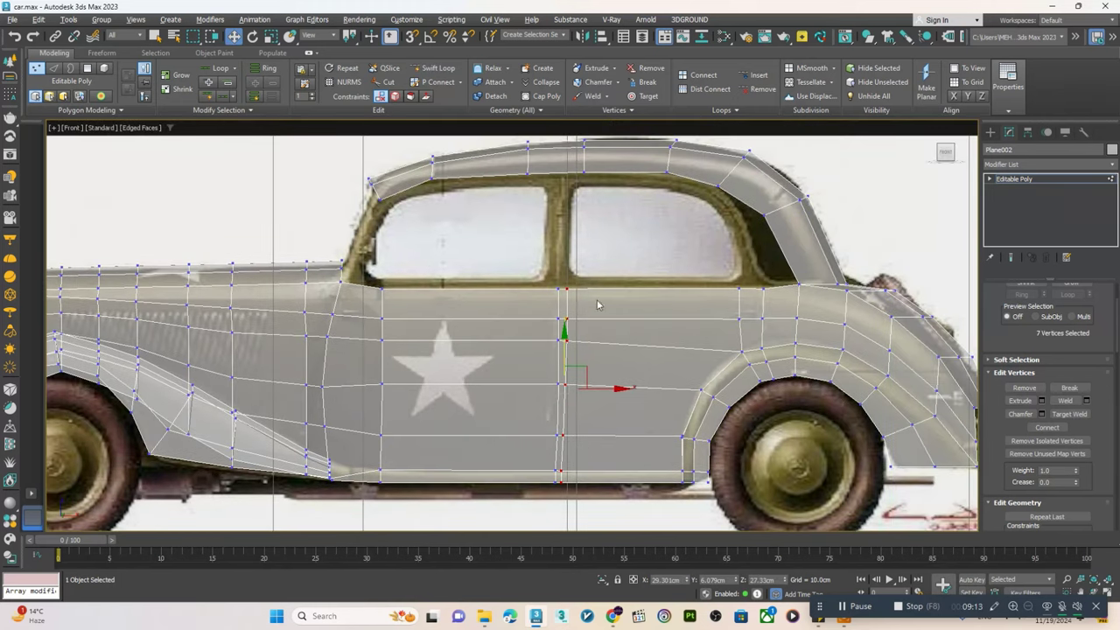
pyautogui.scroll(3, 554, 281)
pyautogui.scroll(-2, 553, 281)
pyautogui.scroll(-1, 589, 340)
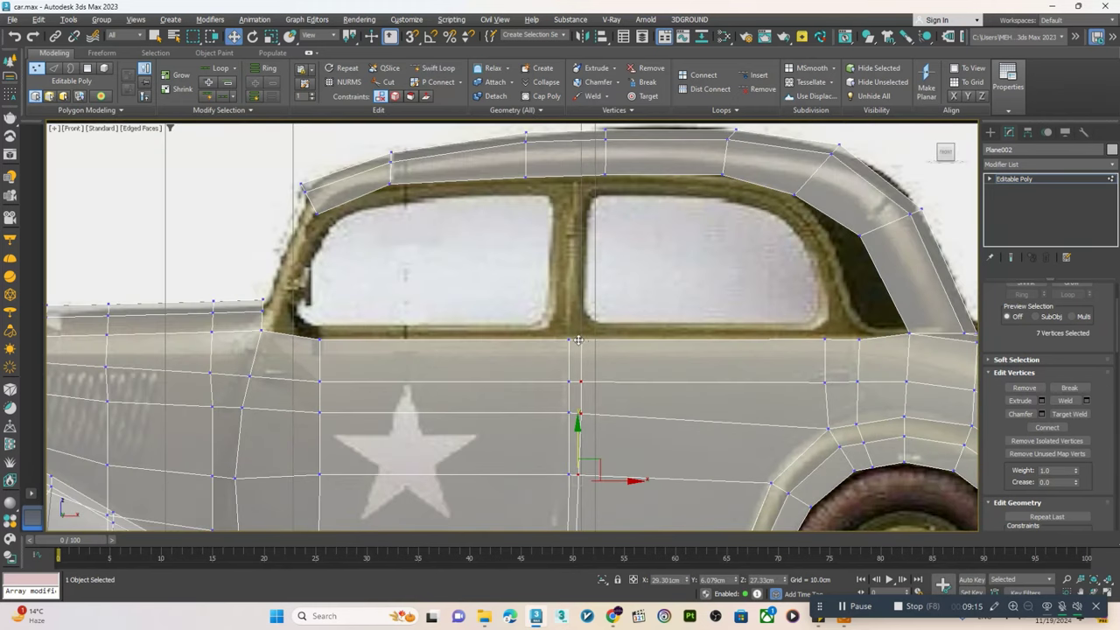
pyautogui.scroll(2, 578, 339)
pyautogui.scroll(-3, 579, 333)
# - Add a second Swift Loop across the roof above the pillar
pyautogui.hotkey('shift', 'alt', 'w')
pyautogui.scroll(2, 575, 273)
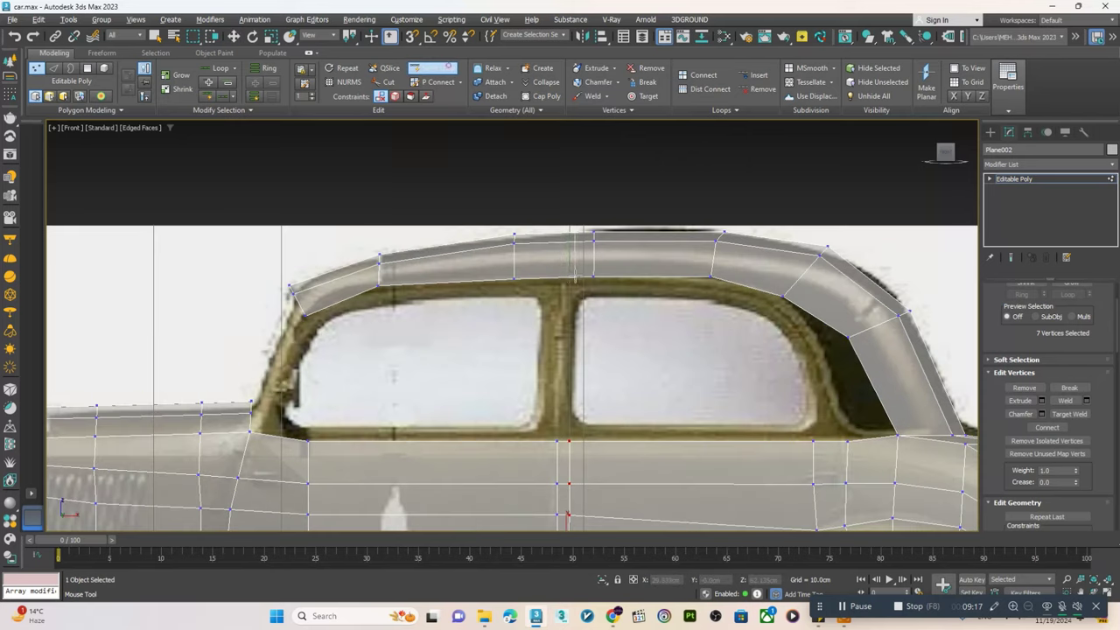
pyautogui.click(570, 278)
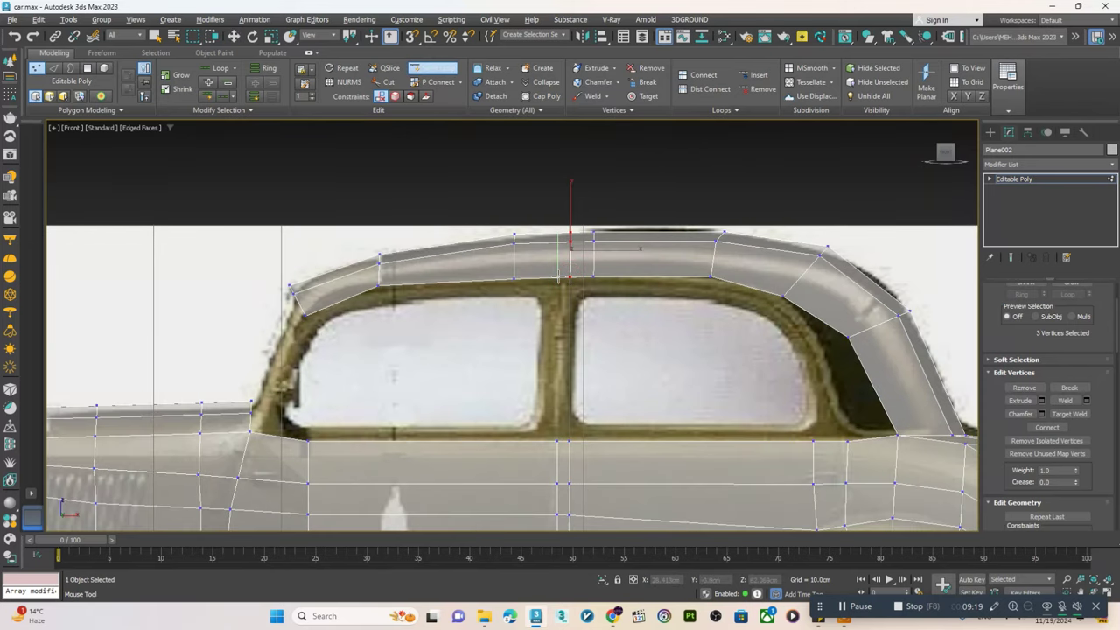
pyautogui.rightClick(558, 278)
# - Bridge the two pillar edges into a strip down the window pillar
pyautogui.press('2')
pyautogui.scroll(3, 565, 276)
pyautogui.scroll(-2, 569, 273)
pyautogui.scroll(2, 571, 270)
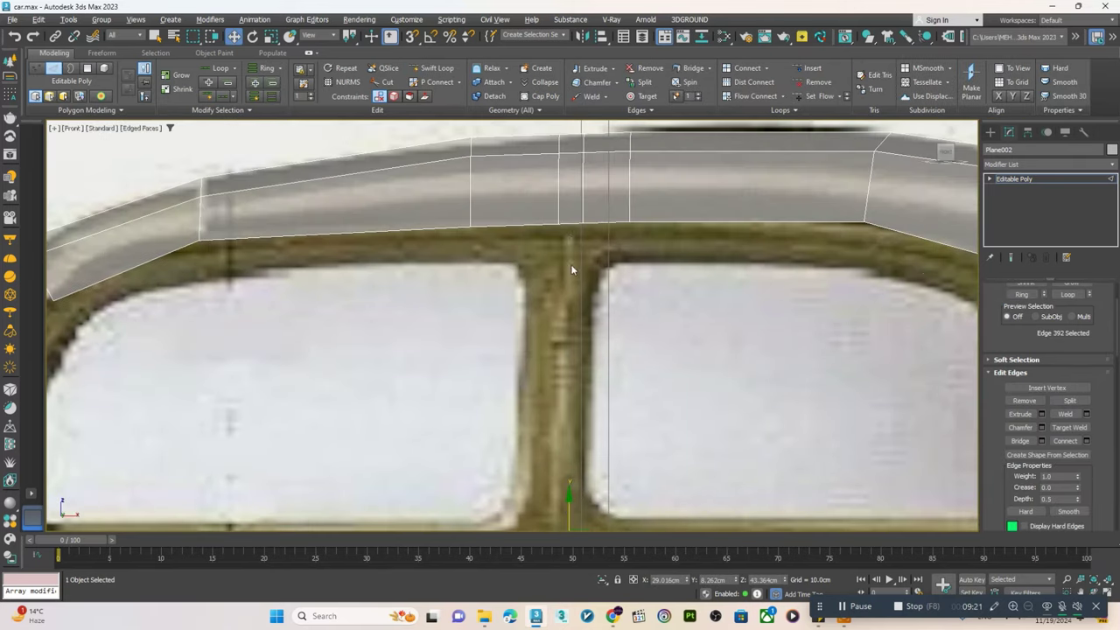
pyautogui.click(1018, 442)
pyautogui.scroll(-3, 627, 387)
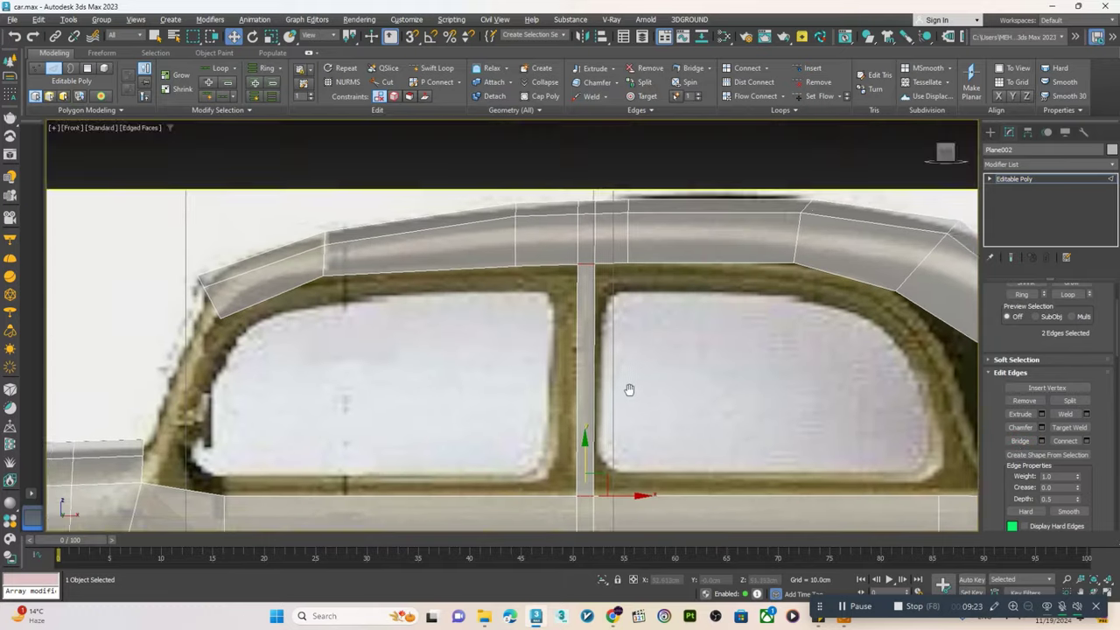
pyautogui.scroll(-2, 620, 350)
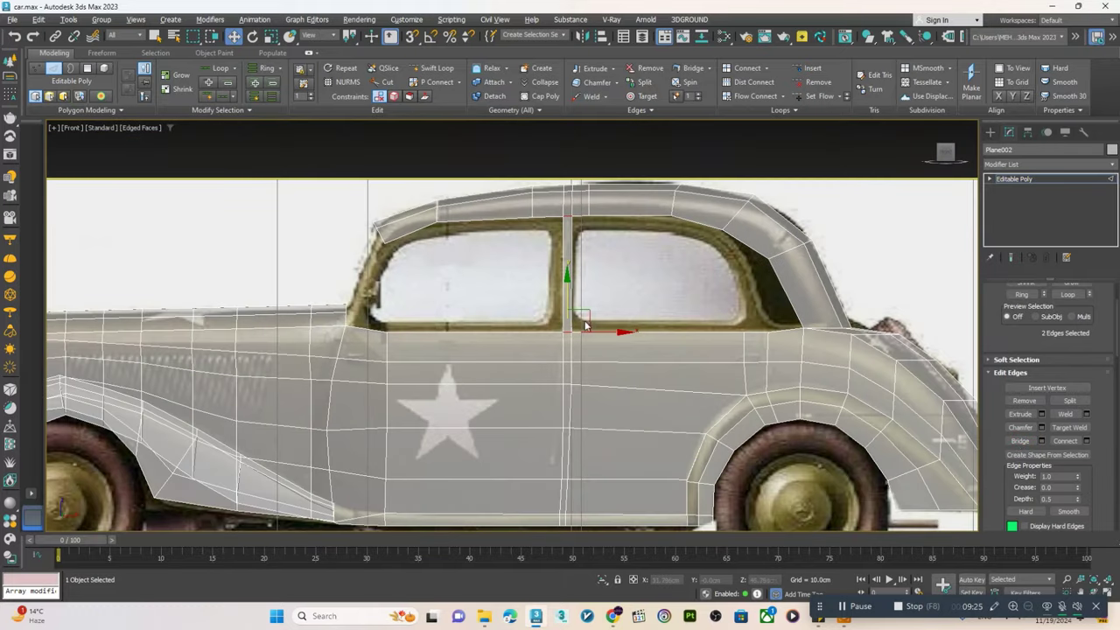
pyautogui.moveTo(597, 308); pyautogui.dragTo(594, 293, button='middle')
pyautogui.scroll(-1, 366, 403)
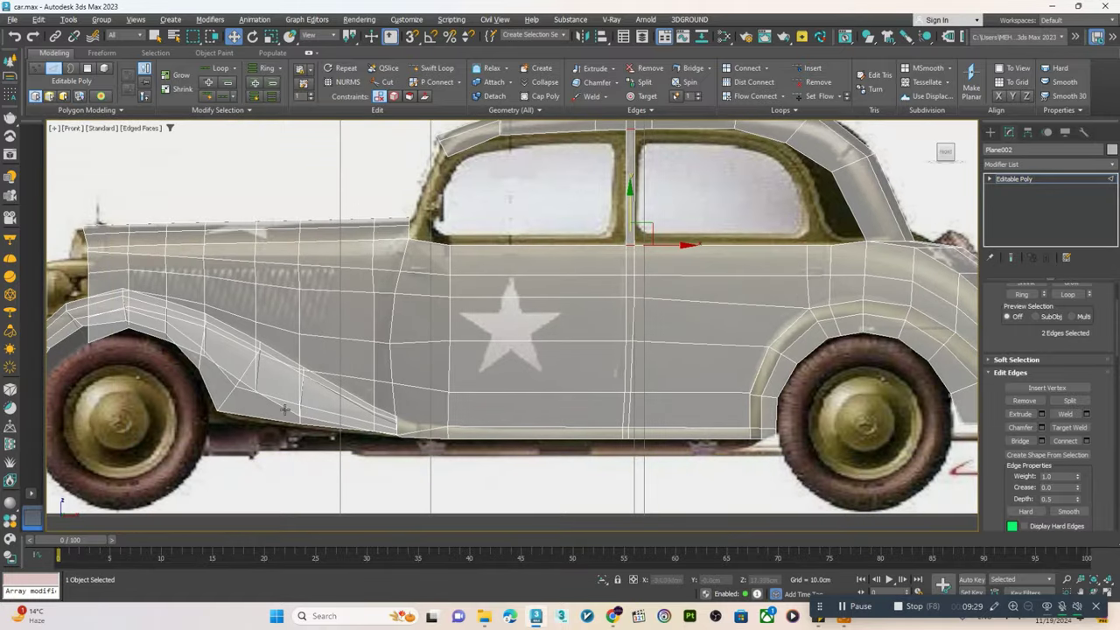
pyautogui.scroll(5, 218, 403)
# - Pull the lower front fender vertex up and to the right
pyautogui.press('1')
pyautogui.click(202, 412)
pyautogui.hotkey('alt', 'x')
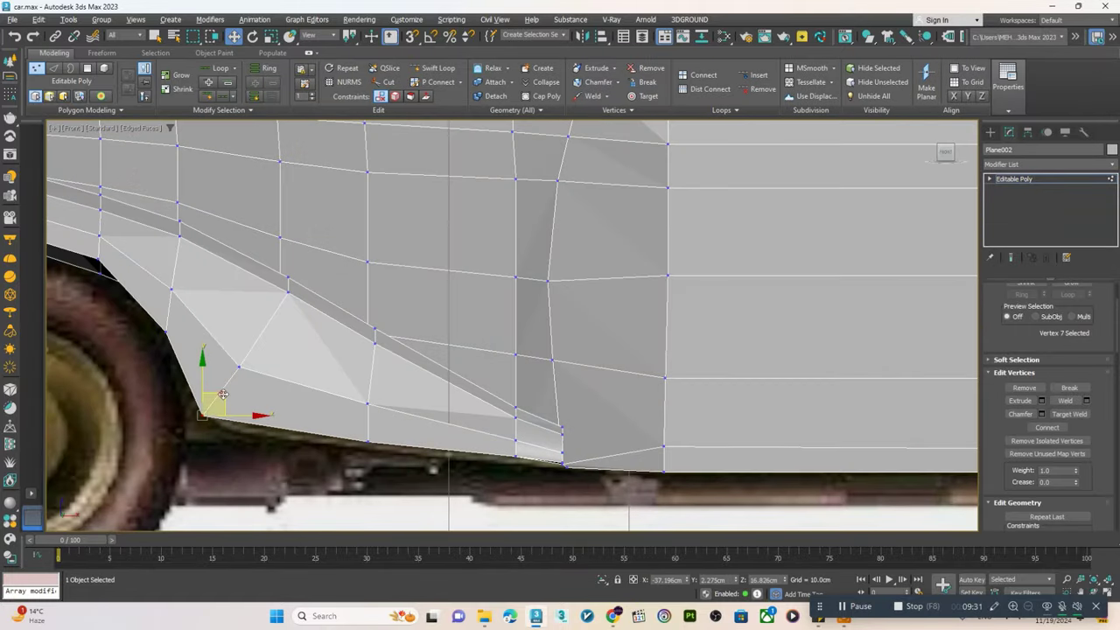
pyautogui.moveTo(223, 394); pyautogui.dragTo(238, 362)
pyautogui.scroll(-5, 253, 392)
pyautogui.scroll(2, 256, 394)
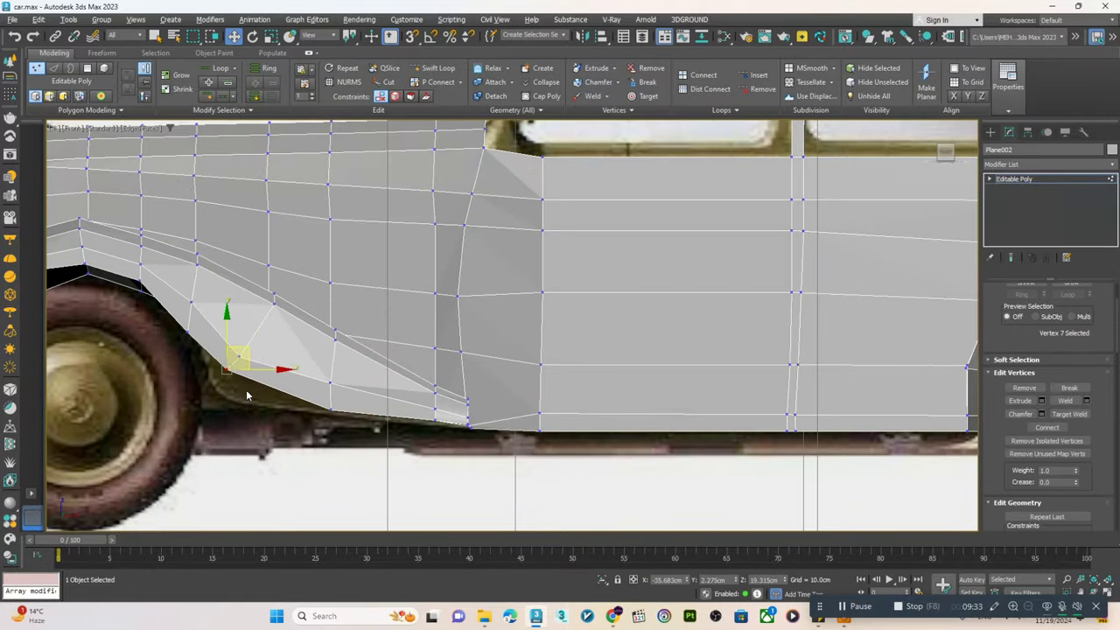
pyautogui.scroll(-4, 255, 391)
pyautogui.moveTo(259, 388); pyautogui.dragTo(284, 382, button='middle')
# - Orbit to check the reshaped fender, then save the scene as car.max
pyautogui.hotkey('alt', 'w')
pyautogui.hotkey('alt', 'w')
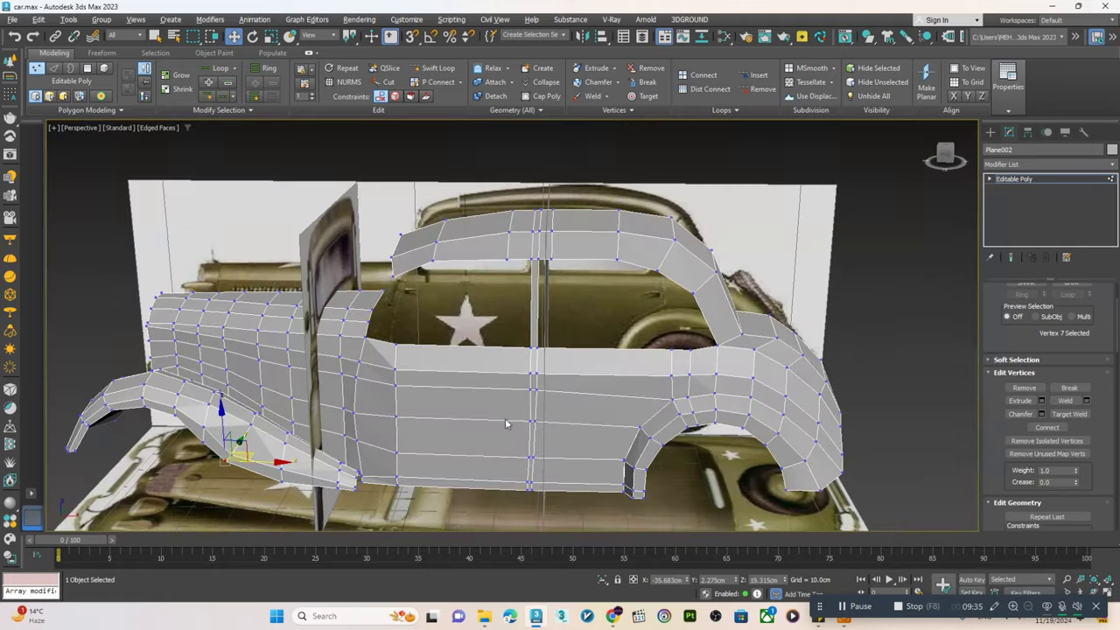
pyautogui.keyDown('alt'); pyautogui.moveTo(490, 407); pyautogui.dragTo(533, 409, button='middle'); pyautogui.keyUp('alt')
pyautogui.scroll(5, 223, 451)
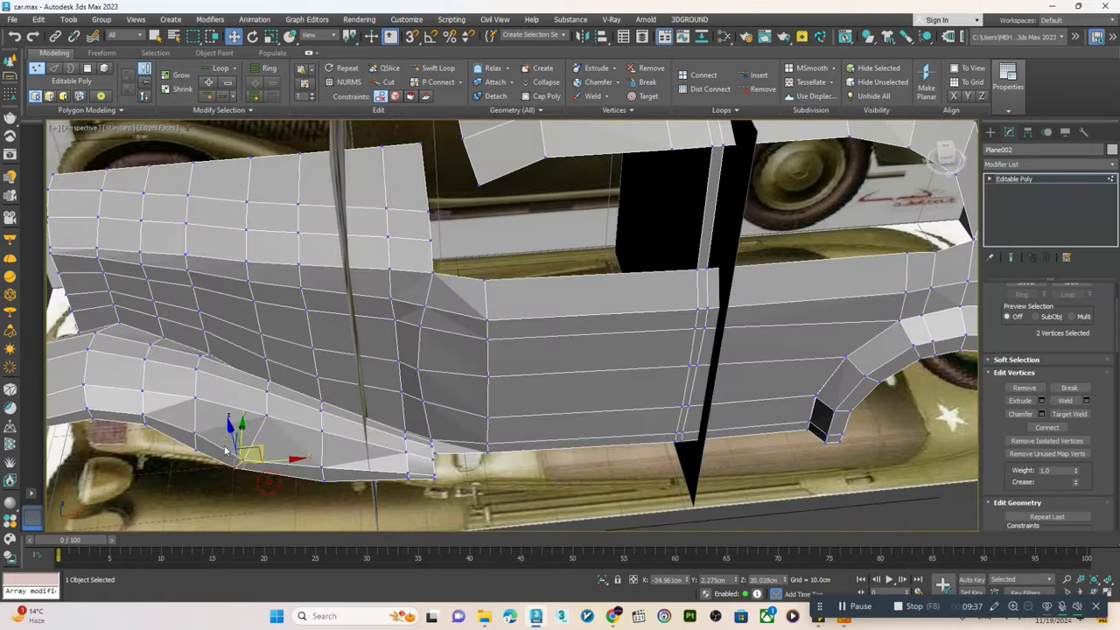
pyautogui.moveTo(225, 451)
pyautogui.keyDown('alt'); pyautogui.mouseDown(button='middle')
pyautogui.moveTo(259, 442)
pyautogui.moveTo(217, 447)
pyautogui.mouseUp(button='middle'); pyautogui.keyUp('alt')
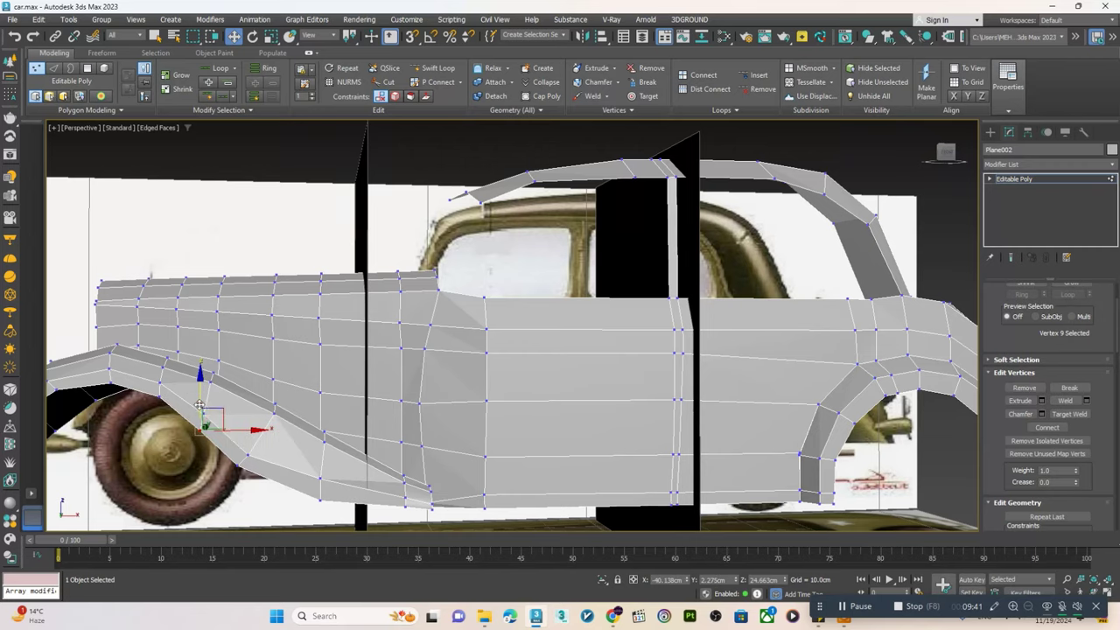
pyautogui.scroll(-3, 236, 440)
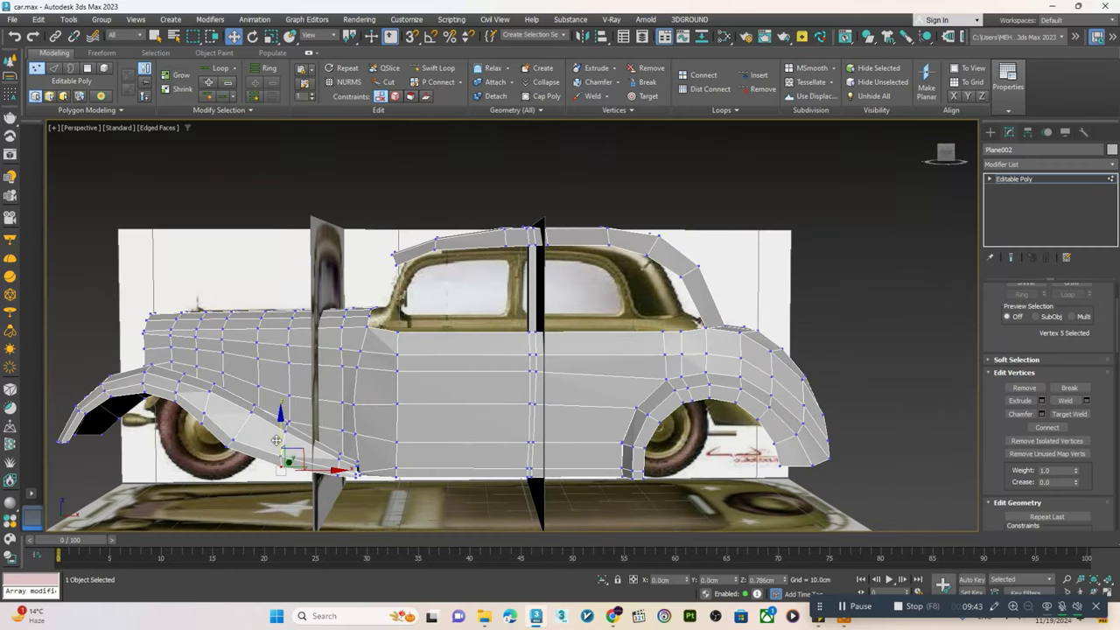
pyautogui.moveTo(276, 440)
pyautogui.keyDown('alt'); pyautogui.mouseDown(button='middle')
pyautogui.moveTo(354, 459)
pyautogui.moveTo(274, 456)
pyautogui.moveTo(391, 364)
pyautogui.moveTo(632, 277)
pyautogui.mouseUp(button='middle'); pyautogui.keyUp('alt')
pyautogui.hotkey('ctrl', 's')
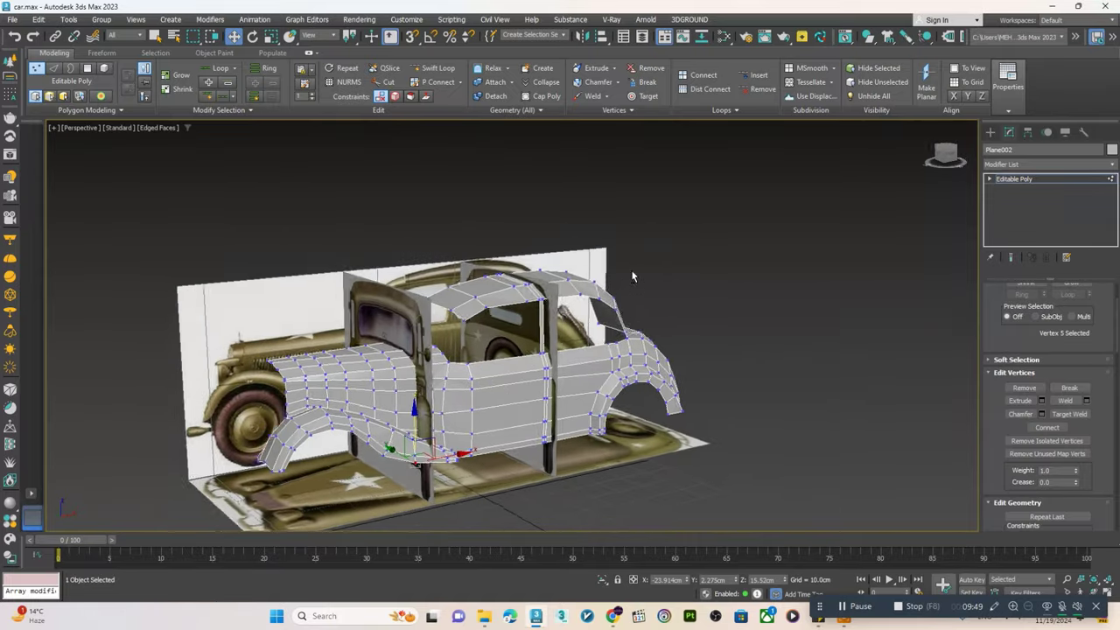
pyautogui.press('f')
pyautogui.scroll(-1, 487, 321)
# - Shift the vertex near the rear window horizontally
pyautogui.scroll(2, 730, 281)
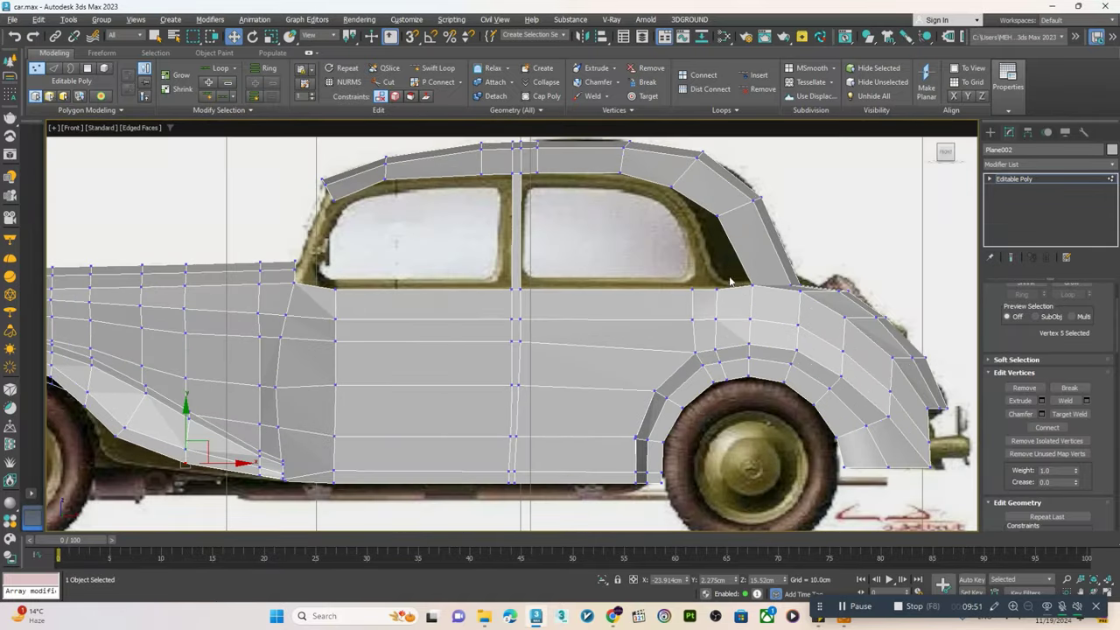
pyautogui.click(751, 285)
pyautogui.hotkey('alt', 'x')
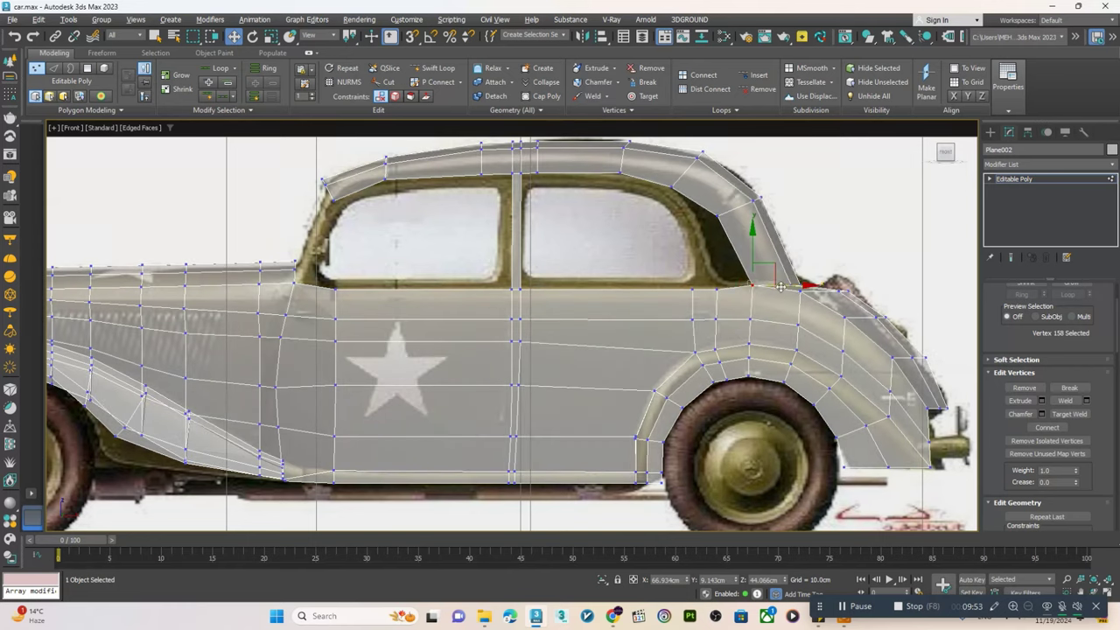
pyautogui.moveTo(719, 214); pyautogui.dragTo(733, 214)
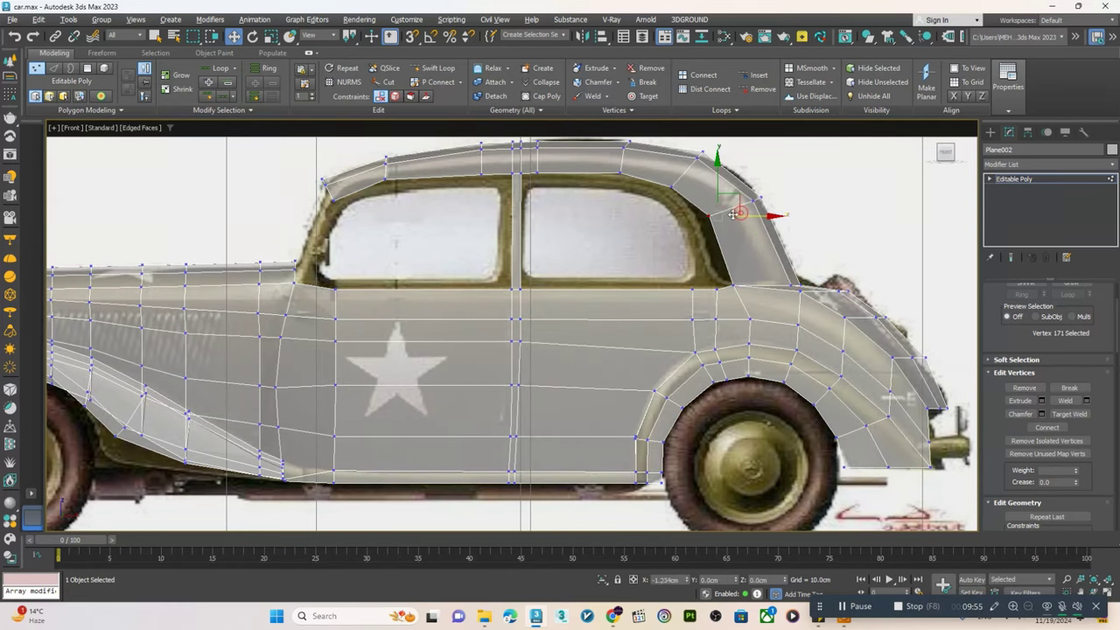
# - Target Weld the lower vertex onto the upper corner vertex near the rear wheel arch
pyautogui.moveTo(542, 234); pyautogui.dragTo(566, 241, button='middle')
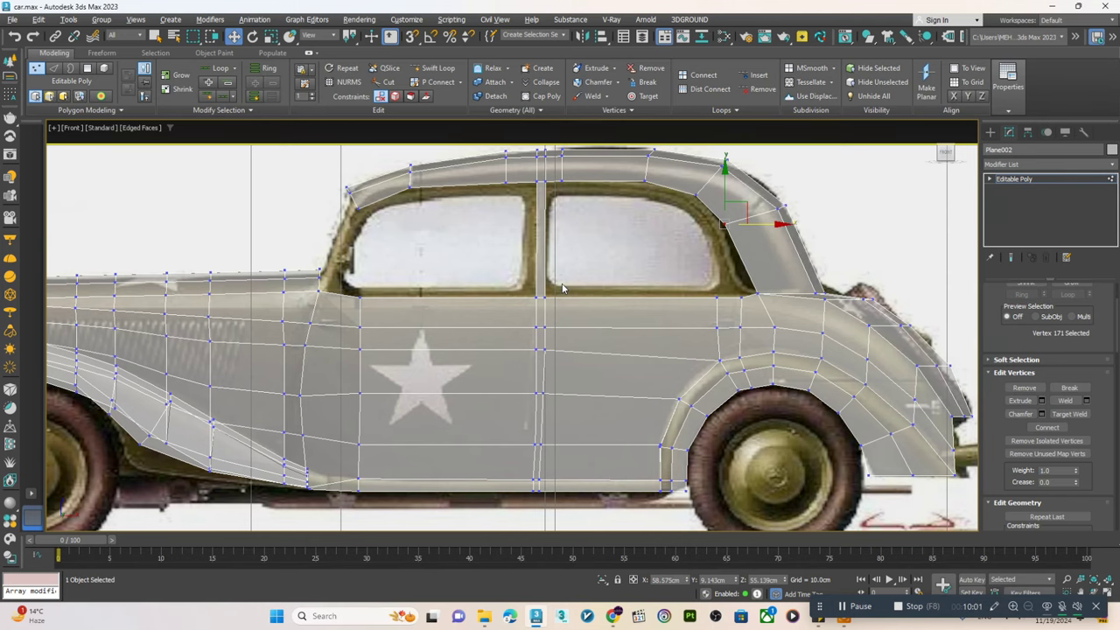
pyautogui.scroll(2, 754, 315)
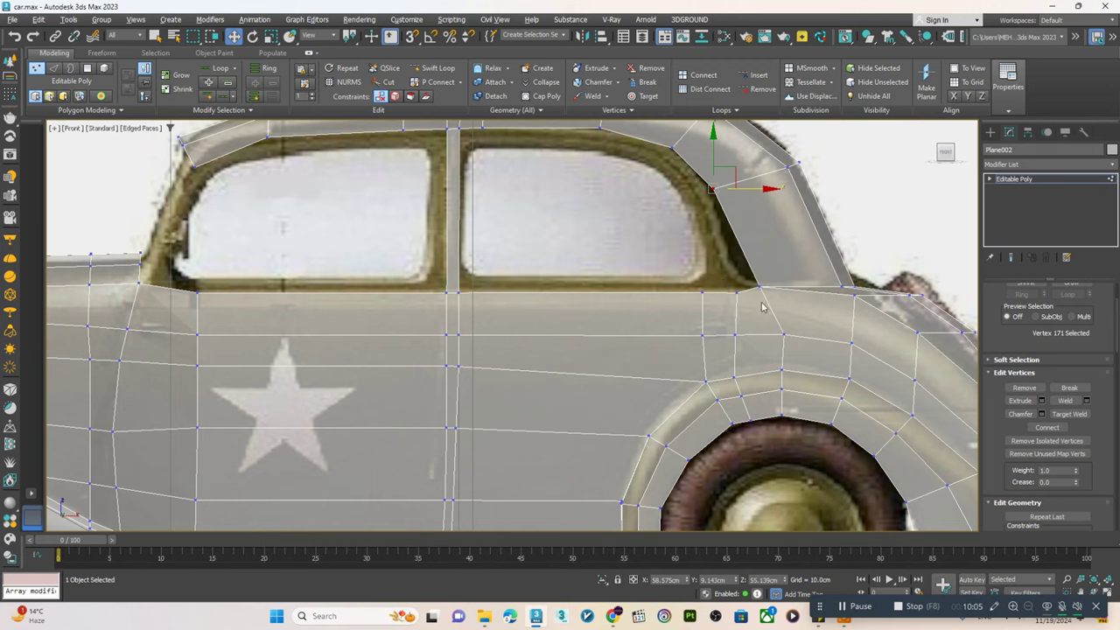
pyautogui.moveTo(727, 323); pyautogui.dragTo(713, 266, button='middle')
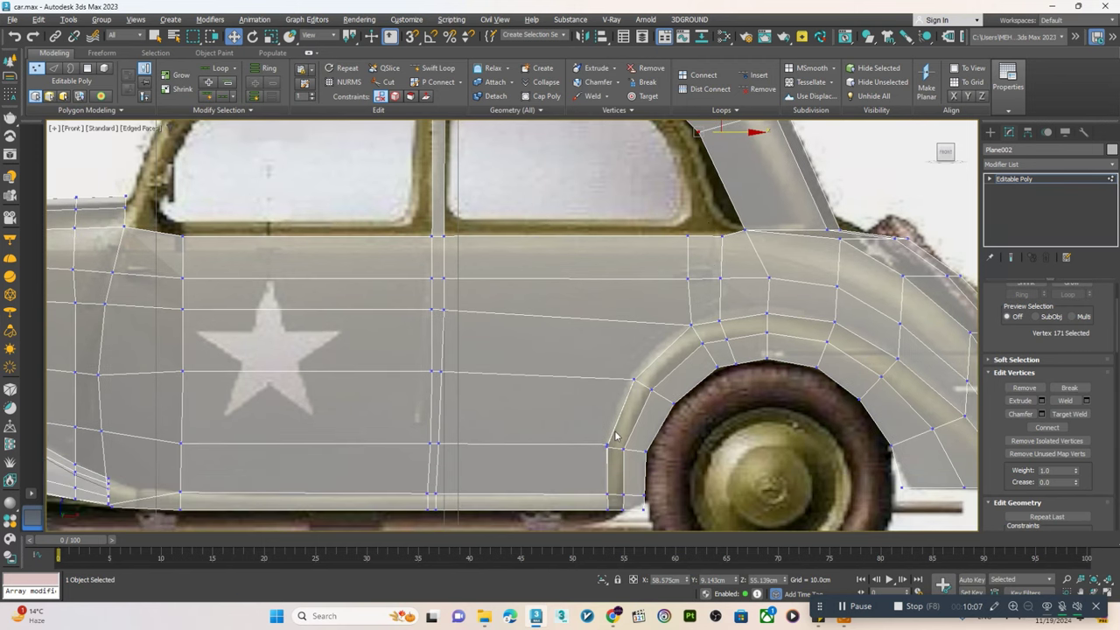
pyautogui.scroll(3, 615, 435)
pyautogui.rightClick(604, 464)
pyautogui.click(577, 480)
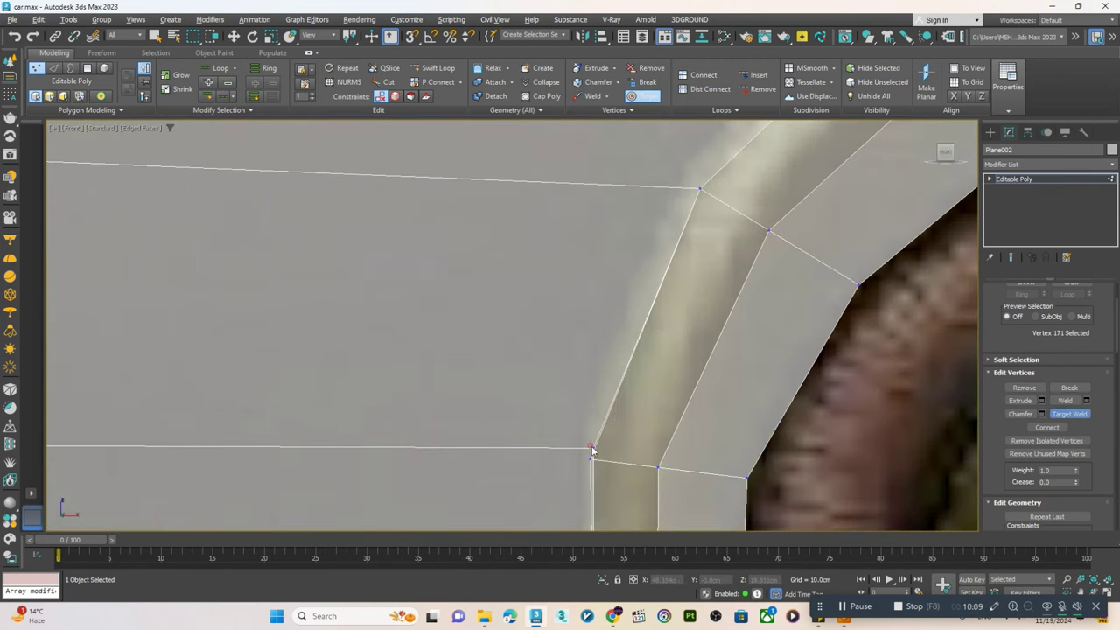
pyautogui.moveTo(593, 450)
pyautogui.mouseDown()
pyautogui.moveTo(700, 188)
pyautogui.moveTo(654, 181)
pyautogui.mouseUp()
pyautogui.press('w')
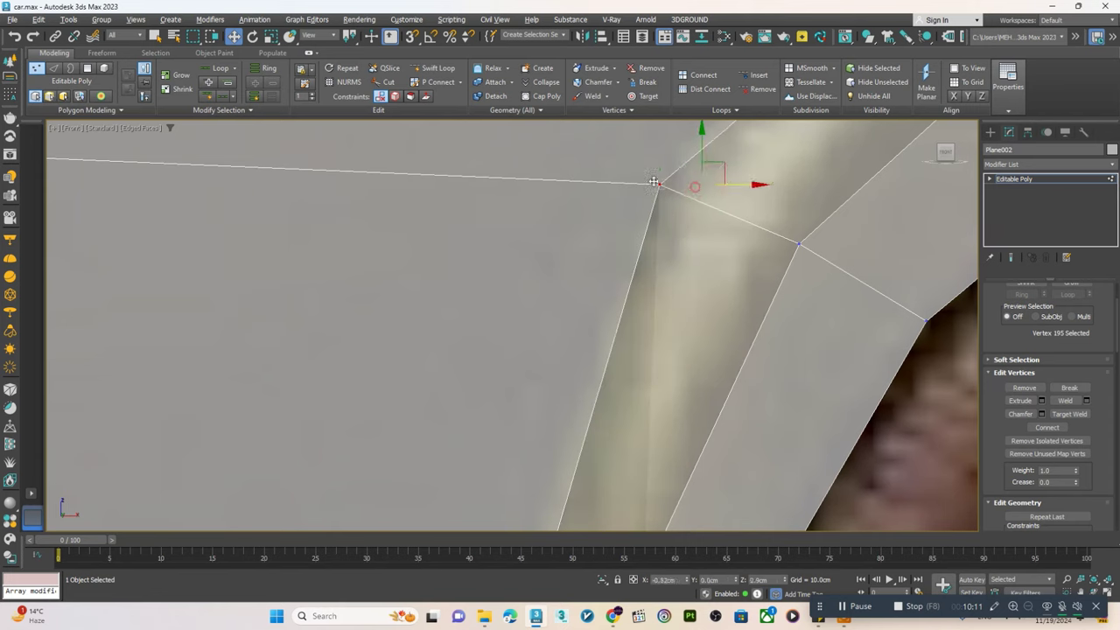
# - Nudge the sill vertex slightly upward
pyautogui.scroll(-3, 595, 425)
pyautogui.scroll(-4, 575, 408)
pyautogui.scroll(-3, 529, 405)
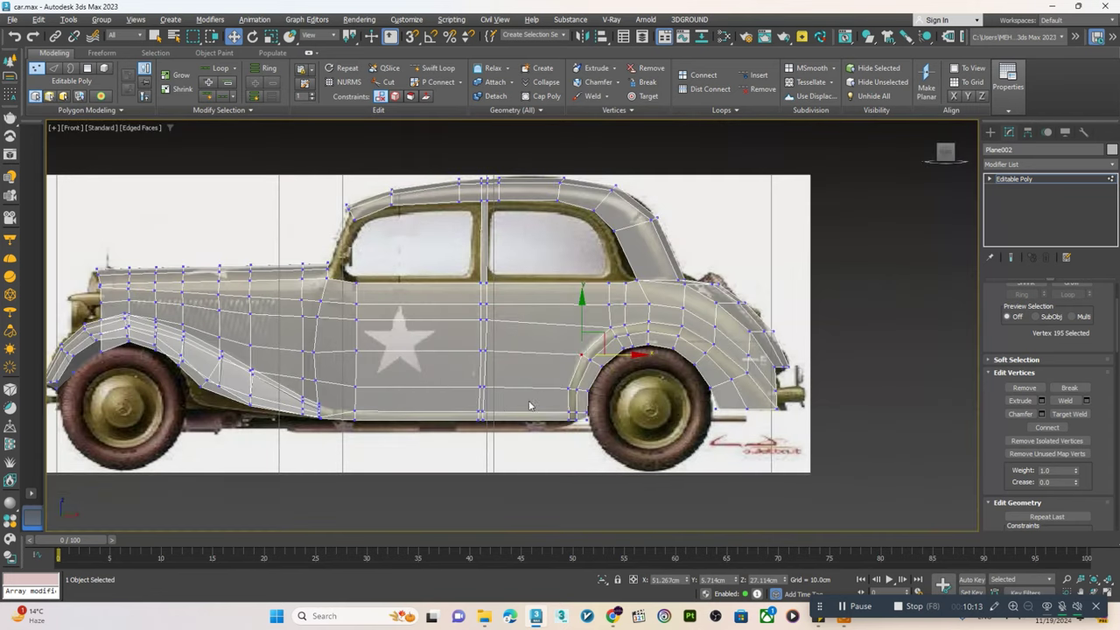
pyautogui.scroll(2, 498, 399)
pyautogui.scroll(1, 341, 352)
pyautogui.scroll(3, 242, 433)
pyautogui.scroll(2, 219, 437)
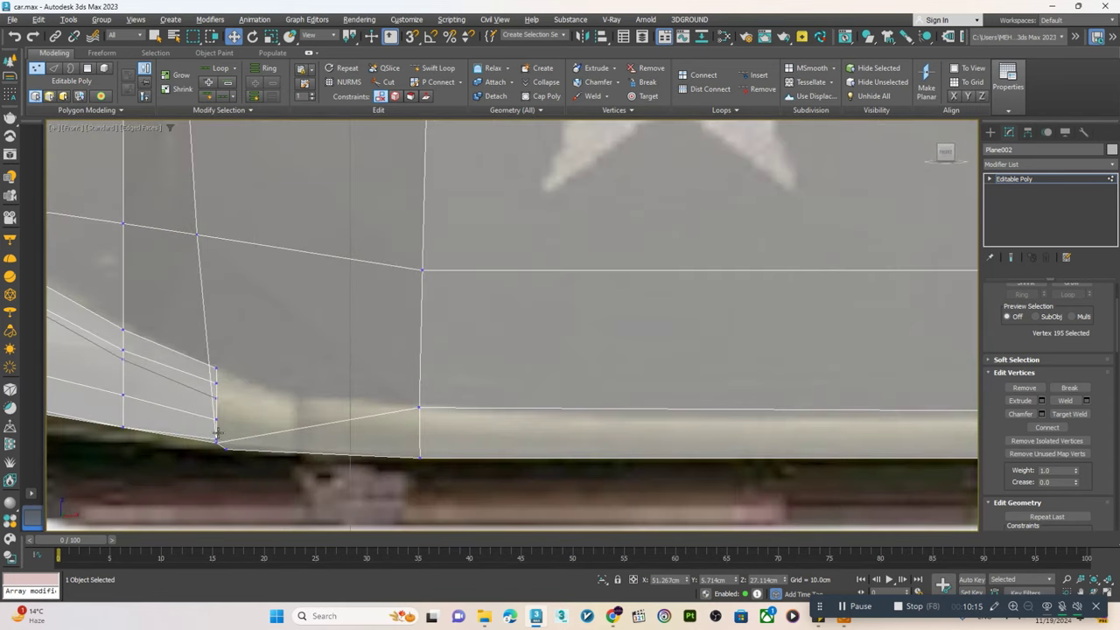
pyautogui.moveTo(214, 399); pyautogui.dragTo(213, 420)
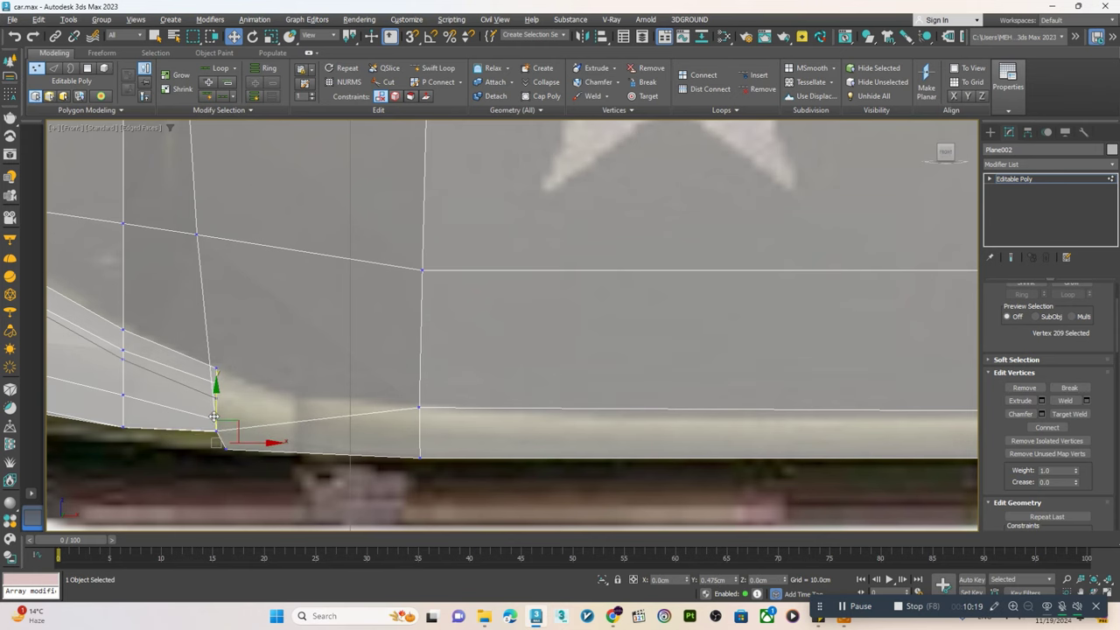
# - Cut a new edge from the lower door vertex and select the sill corner vertex below
pyautogui.scroll(-3, 214, 417)
pyautogui.scroll(1, 280, 438)
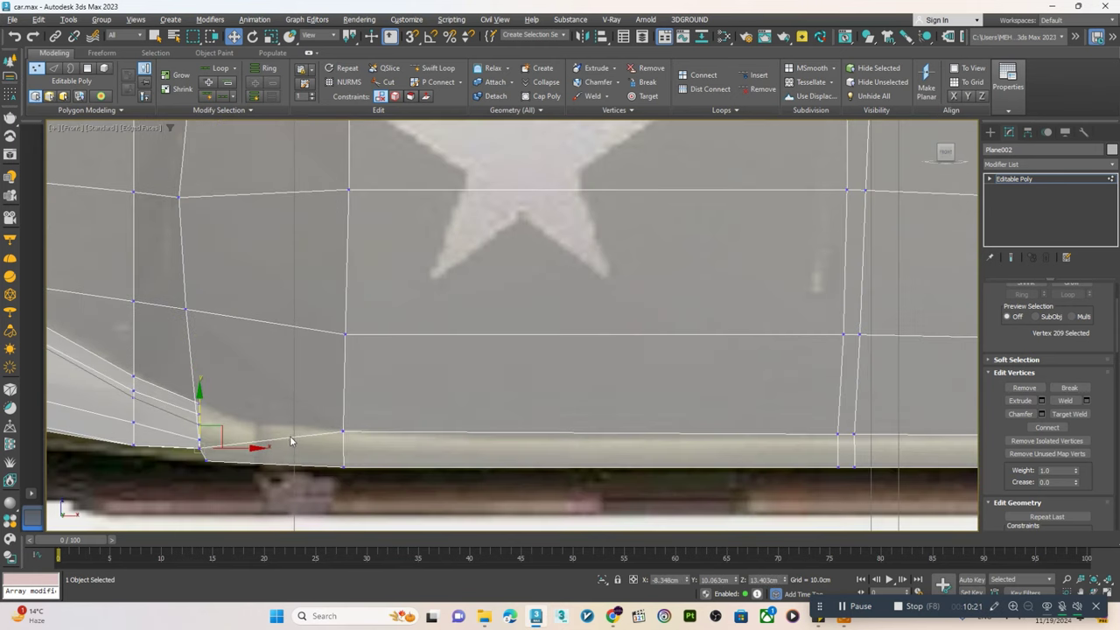
pyautogui.hotkey('alt', 'c')
pyautogui.click(343, 430)
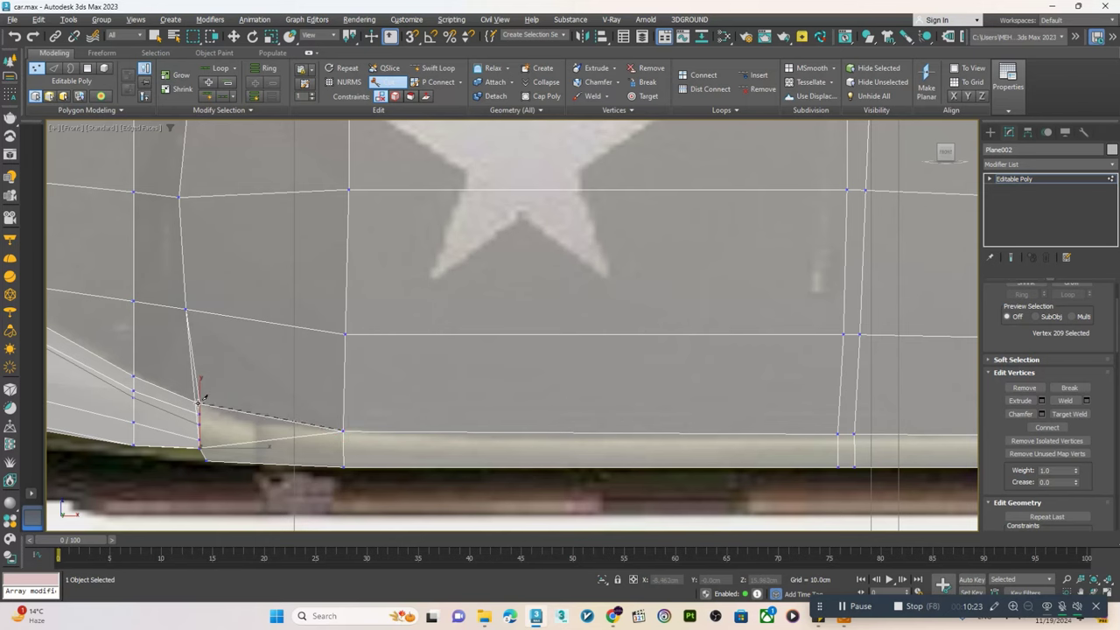
pyautogui.scroll(3, 203, 401)
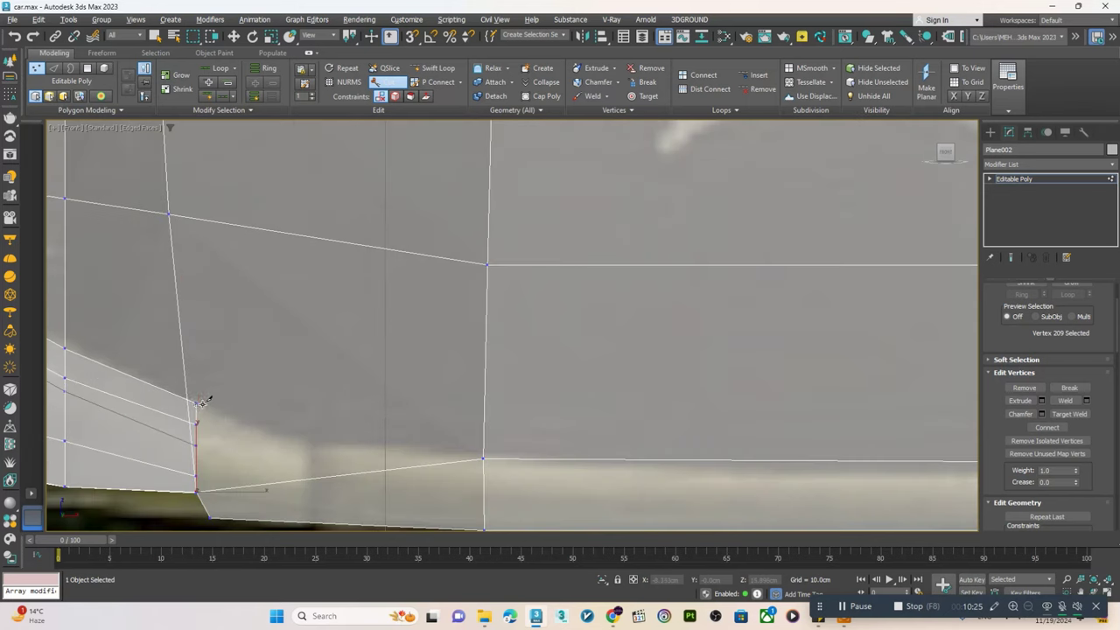
pyautogui.press('w')
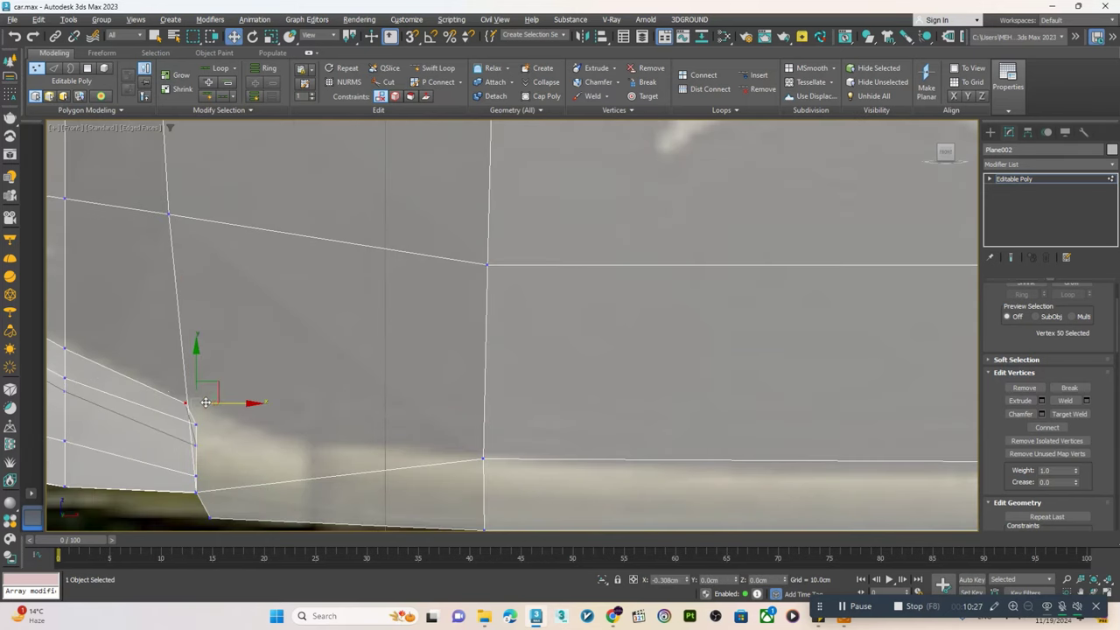
pyautogui.click(200, 428)
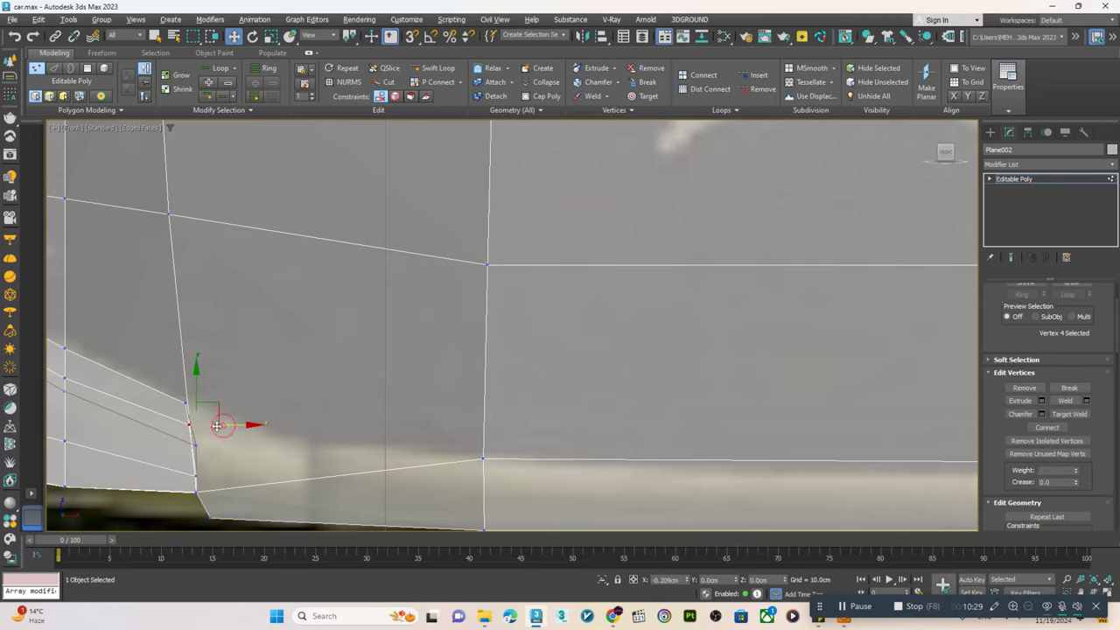
# - In the Top view, slide the door-edge vertex sideways along X to line up with the pillar
pyautogui.scroll(-3, 191, 474)
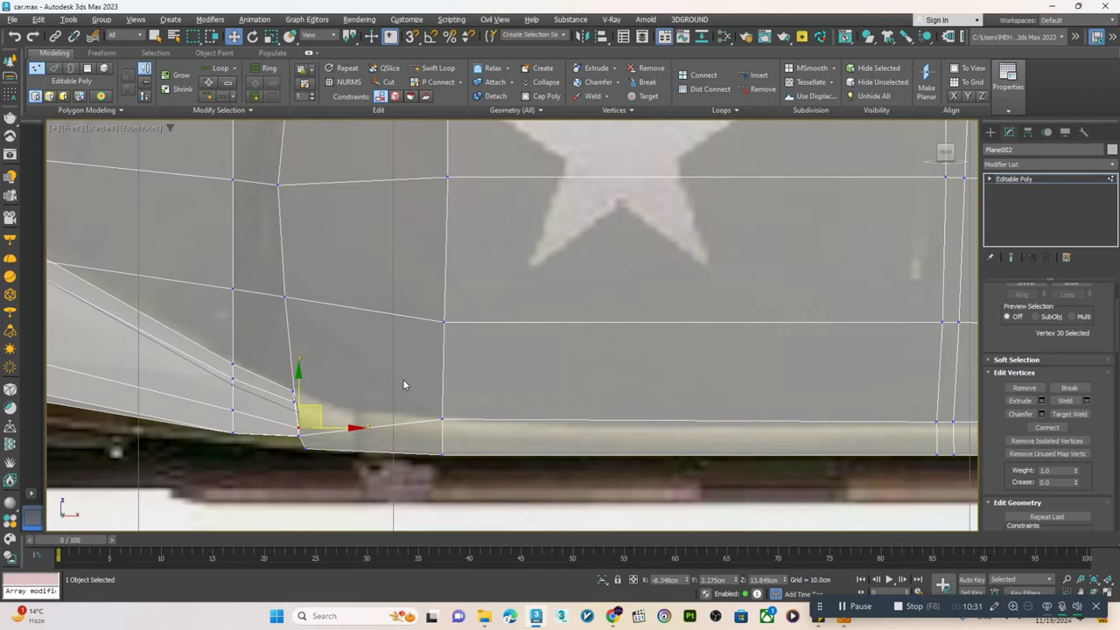
pyautogui.scroll(-5, 426, 386)
pyautogui.moveTo(426, 386); pyautogui.dragTo(353, 466, button='middle')
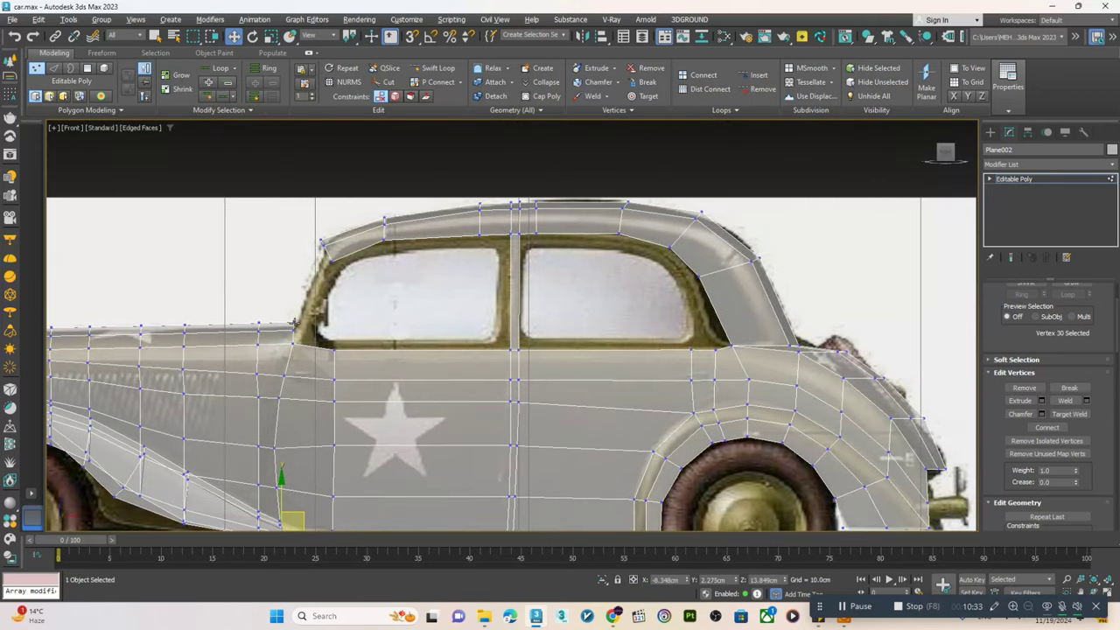
pyautogui.hotkey('alt', 'w')
pyautogui.hotkey('alt', 'w')
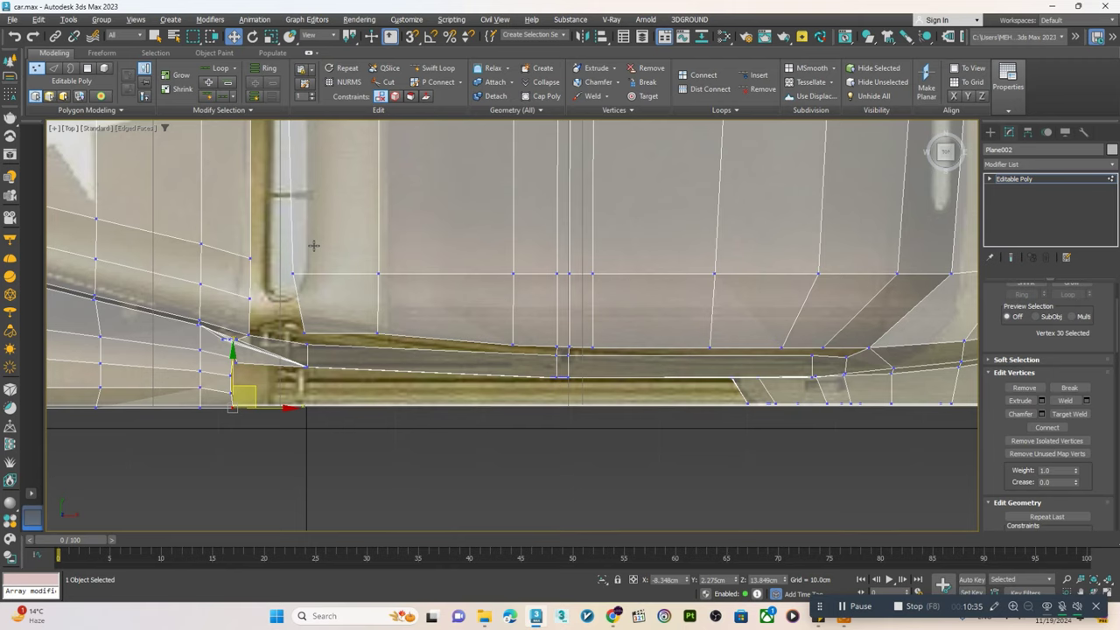
pyautogui.moveTo(313, 246); pyautogui.dragTo(336, 337, button='middle')
pyautogui.click(328, 366)
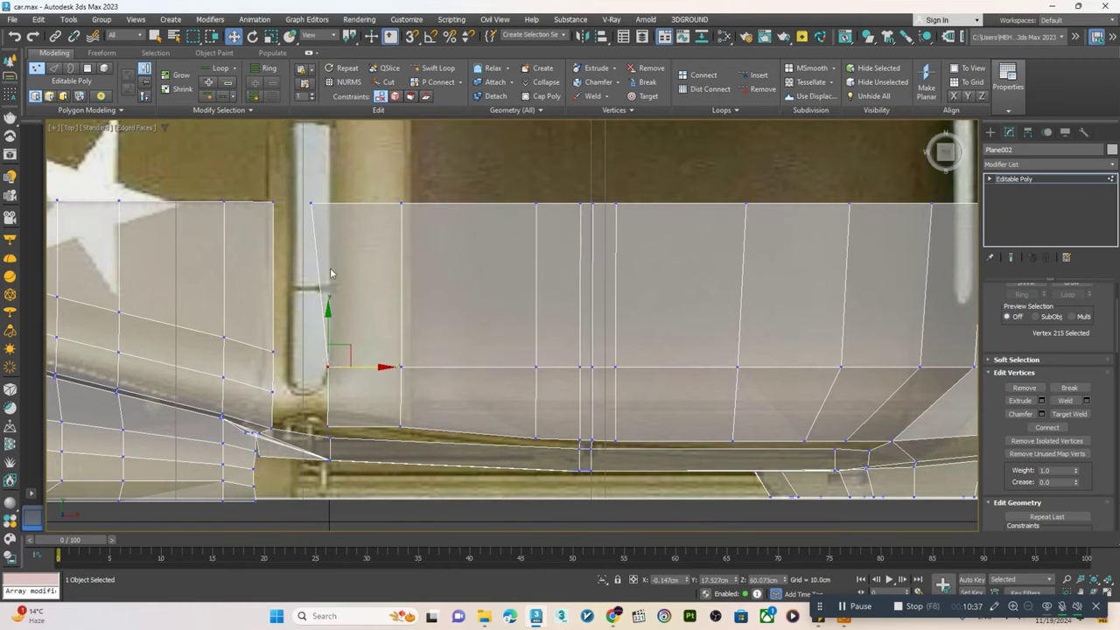
pyautogui.moveTo(369, 207); pyautogui.dragTo(361, 202)
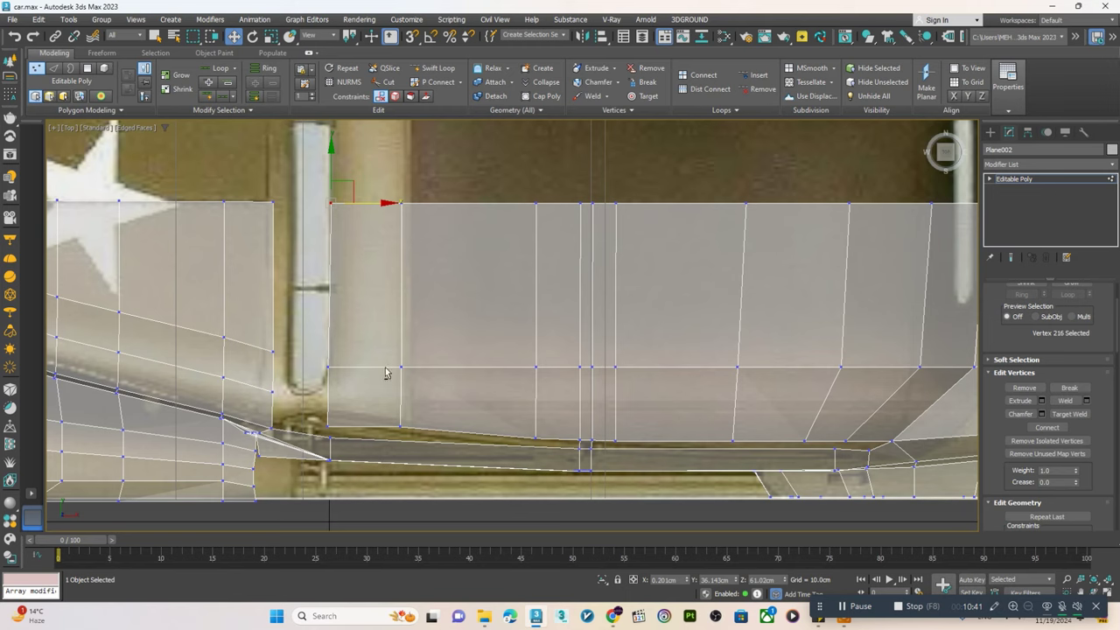
# - Select the two edges facing each other across the door seam and bridge them with a polygon
pyautogui.scroll(2, 329, 411)
pyautogui.press('2')
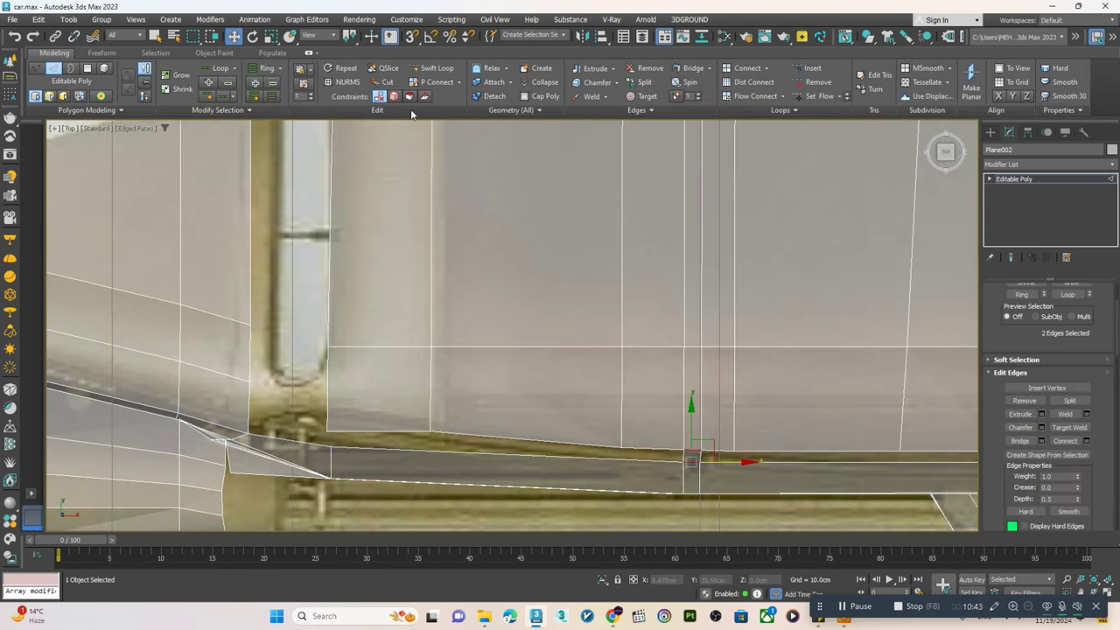
pyautogui.doubleClick(428, 393)
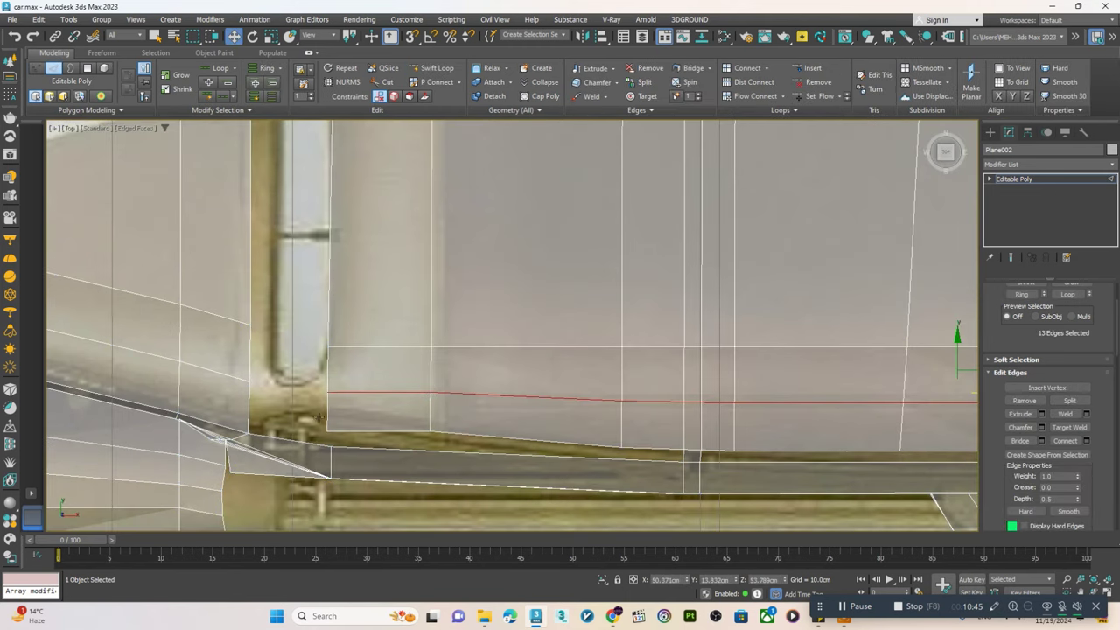
pyautogui.click(319, 417)
pyautogui.hotkey('alt', 'w')
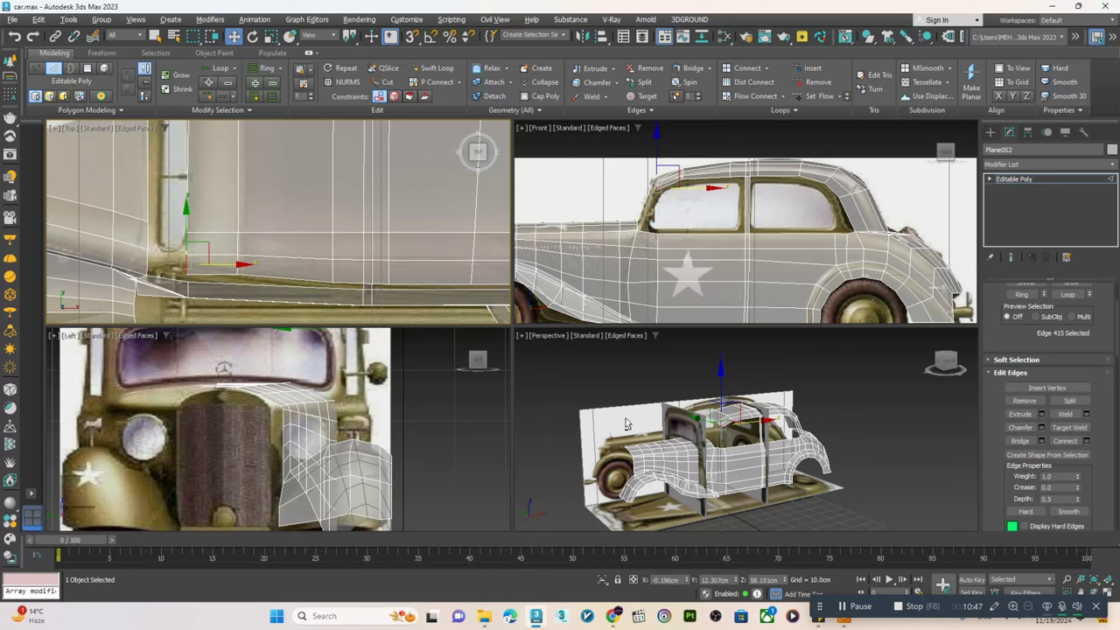
pyautogui.hotkey('alt', 'w')
pyautogui.scroll(3, 461, 353)
pyautogui.keyDown('ctrl'); pyautogui.click(433, 352); pyautogui.keyUp('ctrl')
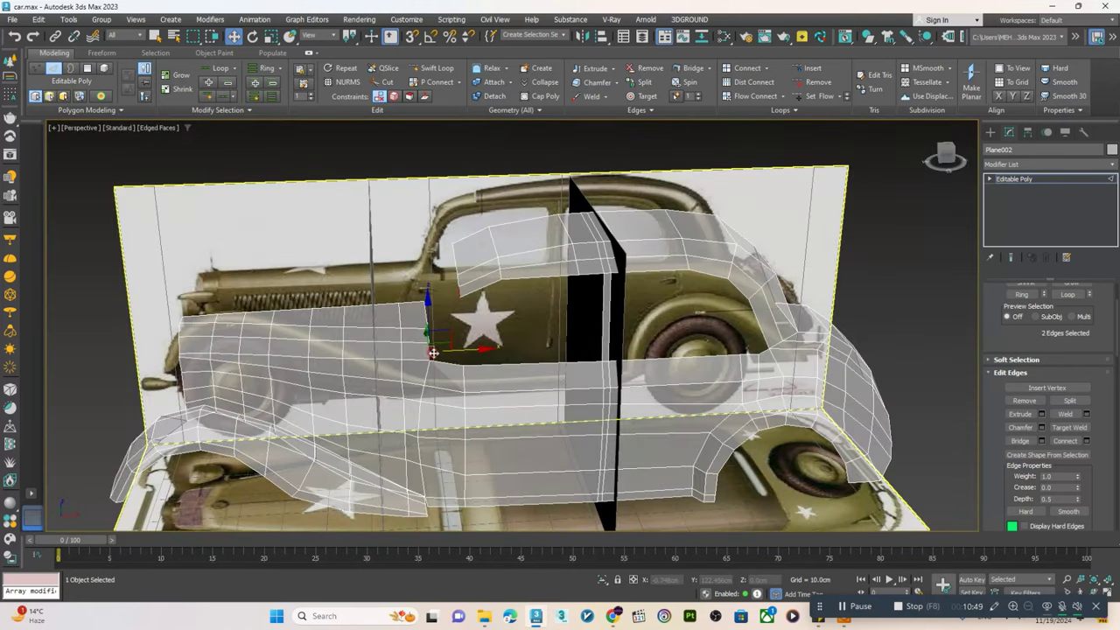
pyautogui.click(1019, 444)
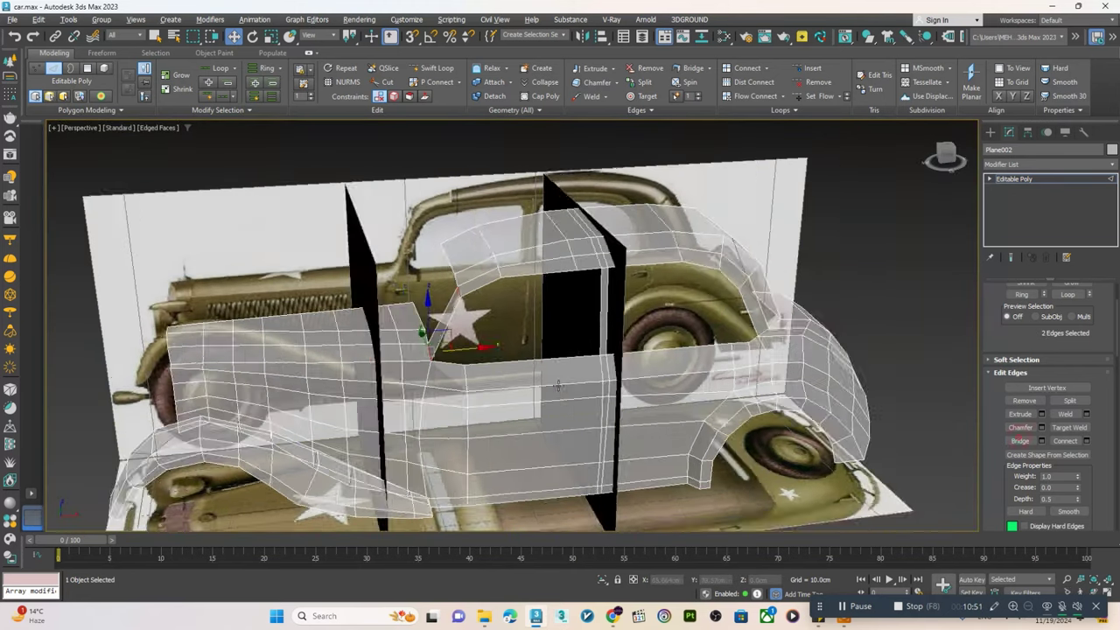
pyautogui.moveTo(560, 393)
pyautogui.keyDown('alt'); pyautogui.mouseDown(button='middle')
pyautogui.moveTo(312, 320)
pyautogui.moveTo(533, 382)
pyautogui.mouseUp(button='middle'); pyautogui.keyUp('alt')
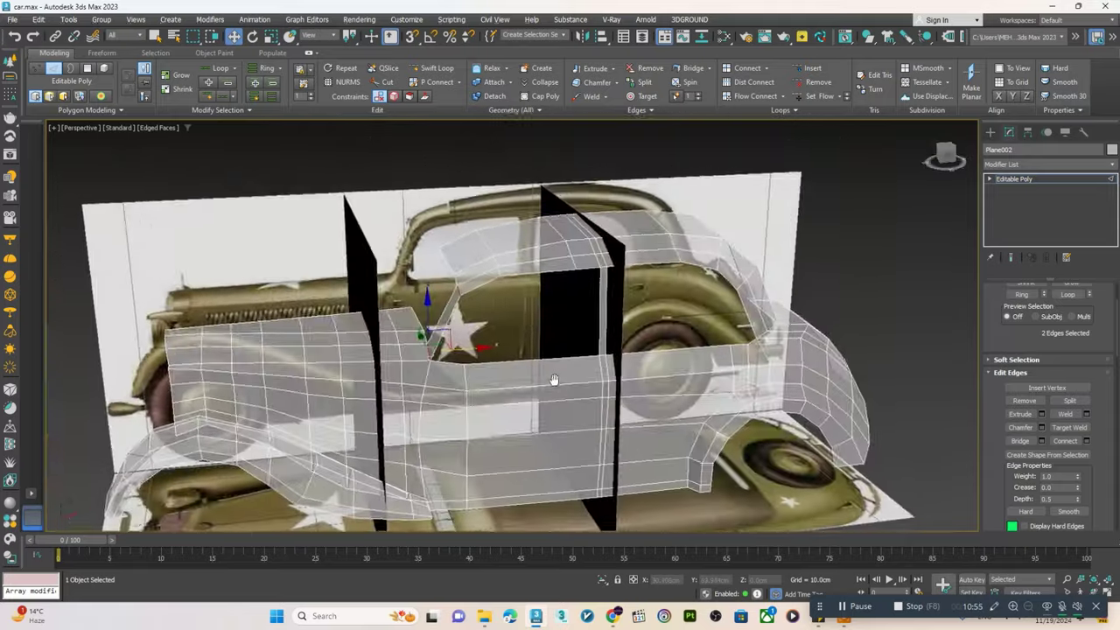
# - Orbit the perspective view to a higher three-quarter angle to check the filled seam
pyautogui.hotkey('alt', 'w')
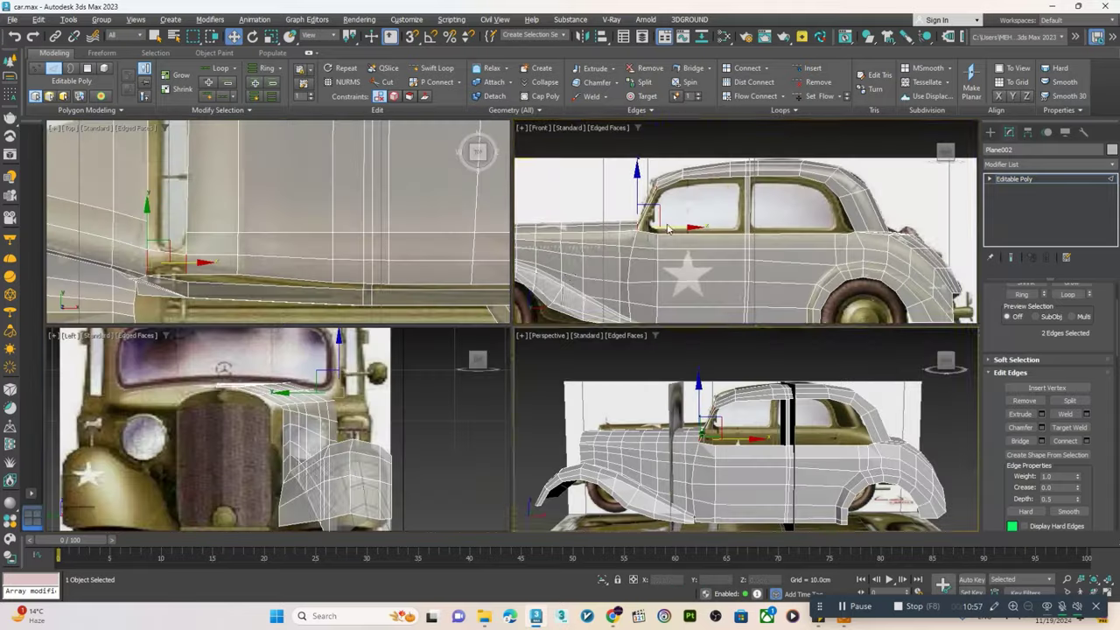
pyautogui.hotkey('alt', 'w')
pyautogui.scroll(3, 367, 332)
pyautogui.scroll(-5, 669, 397)
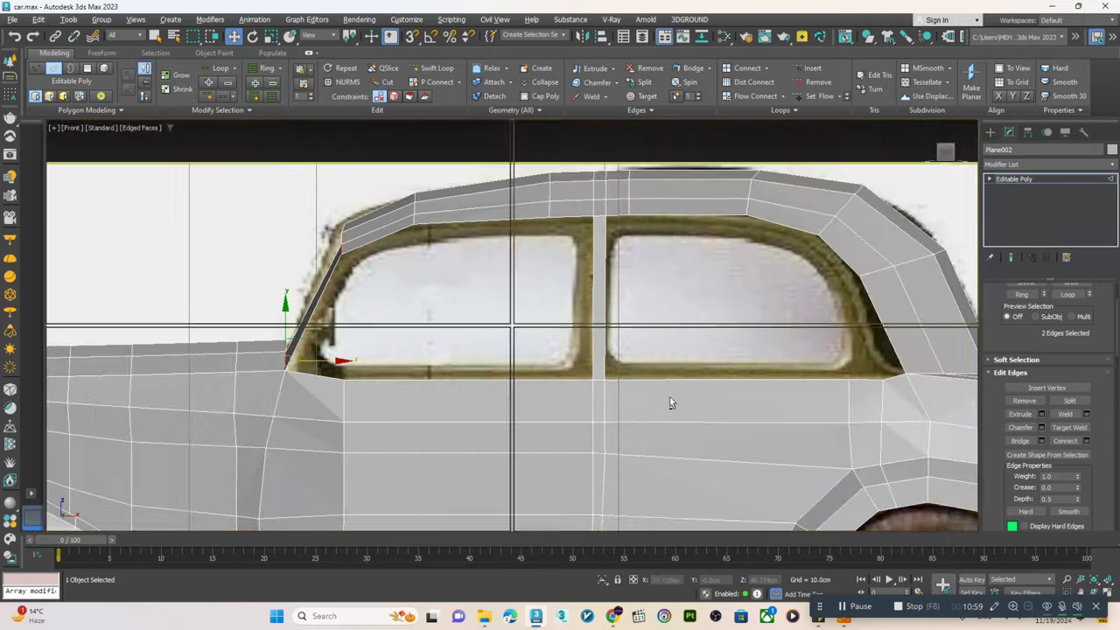
pyautogui.press('p')
pyautogui.moveTo(669, 396)
pyautogui.keyDown('alt'); pyautogui.mouseDown(button='middle')
pyautogui.moveTo(645, 394)
pyautogui.moveTo(677, 399)
pyautogui.moveTo(678, 424)
pyautogui.moveTo(377, 405)
pyautogui.moveTo(321, 393)
pyautogui.moveTo(306, 377)
pyautogui.moveTo(329, 374)
pyautogui.moveTo(322, 352)
pyautogui.mouseUp(button='middle'); pyautogui.keyUp('alt')
pyautogui.scroll(2, 677, 399)
pyautogui.scroll(-2, 670, 399)
pyautogui.scroll(-3, 685, 385)
pyautogui.scroll(3, 376, 404)
pyautogui.scroll(3, 376, 404)
# - Select the lower door edge at the seam and the door's lower corner vertex
pyautogui.click(339, 381)
pyautogui.press('1')
pyautogui.click(302, 371)
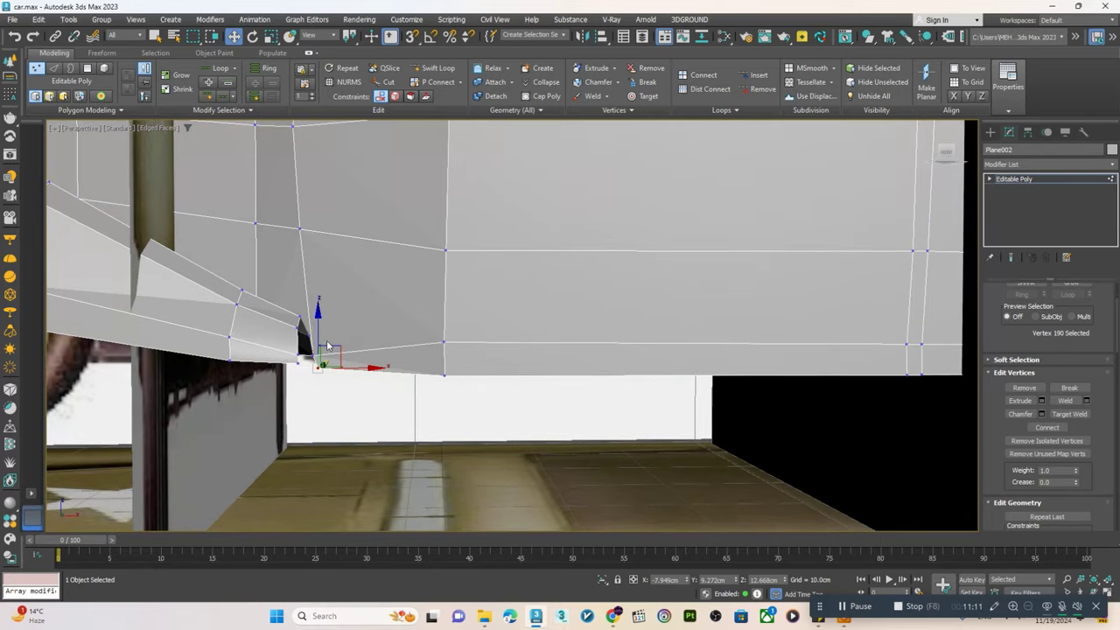
# - Pull the body's lower corner vertex downward and fine-tune its height
pyautogui.moveTo(322, 352); pyautogui.dragTo(348, 377)
pyautogui.moveTo(347, 377)
pyautogui.keyDown('alt'); pyautogui.mouseDown(button='middle')
pyautogui.moveTo(328, 390)
pyautogui.moveTo(337, 393)
pyautogui.mouseUp(button='middle'); pyautogui.keyUp('alt')
pyautogui.moveTo(349, 360); pyautogui.dragTo(352, 367)
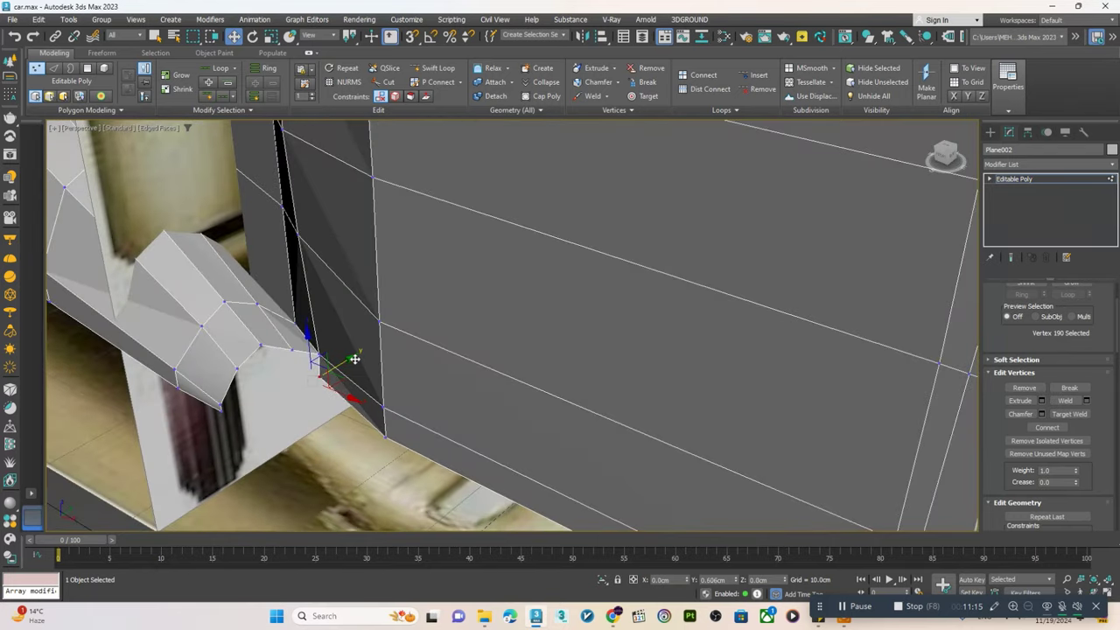
pyautogui.scroll(-5, 352, 367)
pyautogui.moveTo(352, 368)
pyautogui.keyDown('alt'); pyautogui.mouseDown(button='middle')
pyautogui.moveTo(414, 373)
pyautogui.moveTo(398, 364)
pyautogui.mouseUp(button='middle'); pyautogui.keyUp('alt')
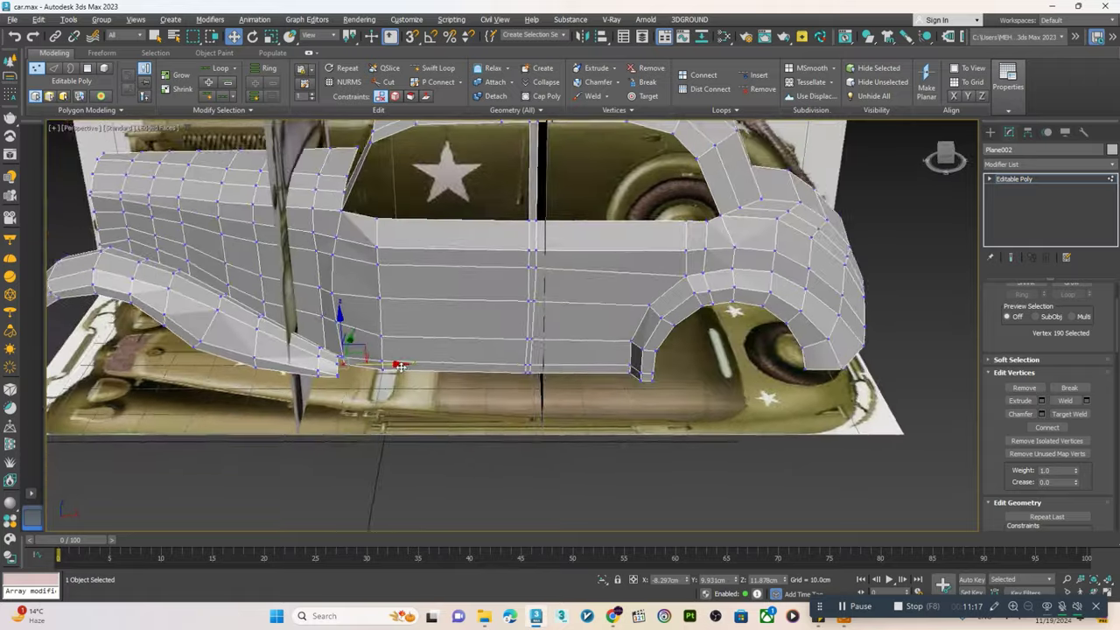
pyautogui.scroll(3, 397, 363)
# - Select the four sill-strip polygons below the doors and detach them as Object002
pyautogui.press('4')
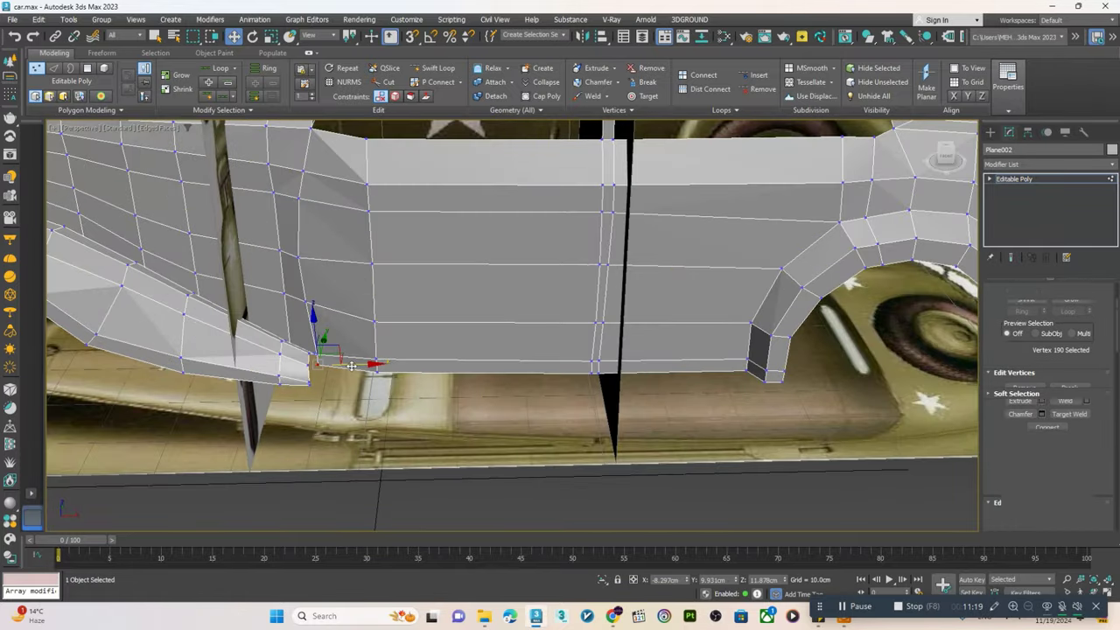
pyautogui.moveTo(339, 374); pyautogui.dragTo(593, 297)
pyautogui.scroll(3, 595, 365)
pyautogui.keyDown('ctrl'); pyautogui.click(630, 366); pyautogui.keyUp('ctrl')
pyautogui.scroll(-3, 578, 368)
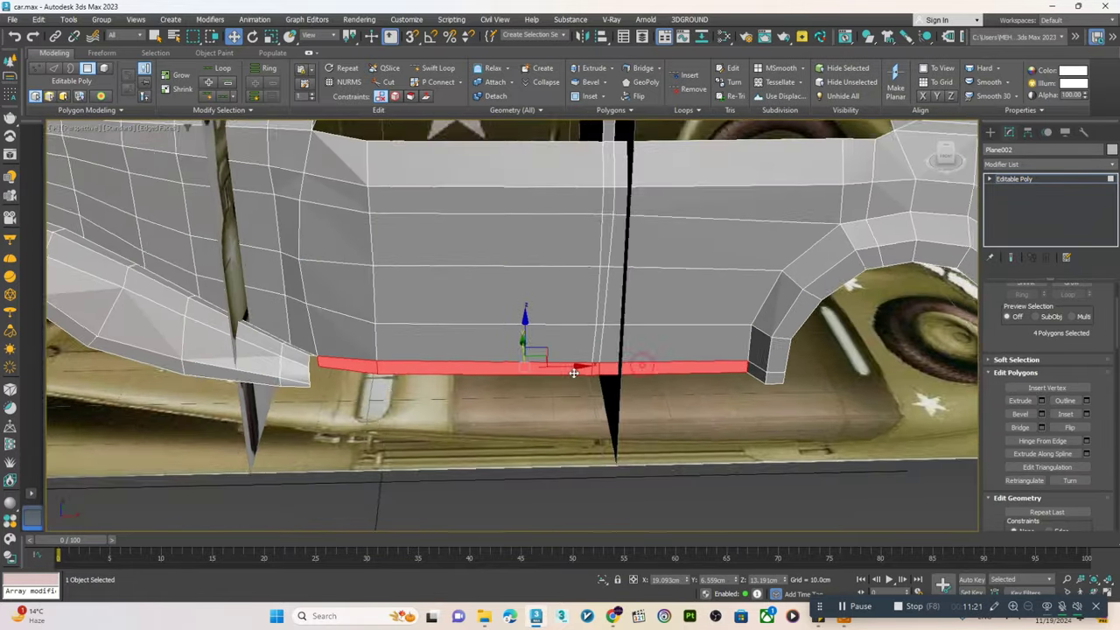
pyautogui.keyDown('alt'); pyautogui.moveTo(575, 367); pyautogui.dragTo(507, 380, button='middle'); pyautogui.keyUp('alt')
pyautogui.scroll(2, 505, 393)
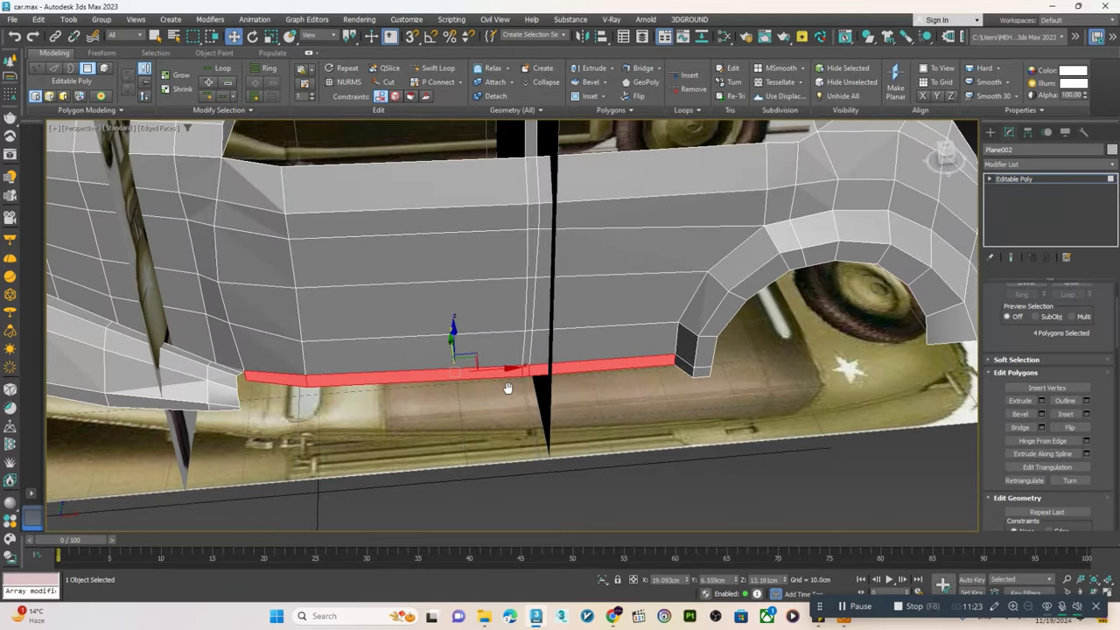
pyautogui.scroll(-3, 987, 411)
pyautogui.scroll(-2, 1006, 415)
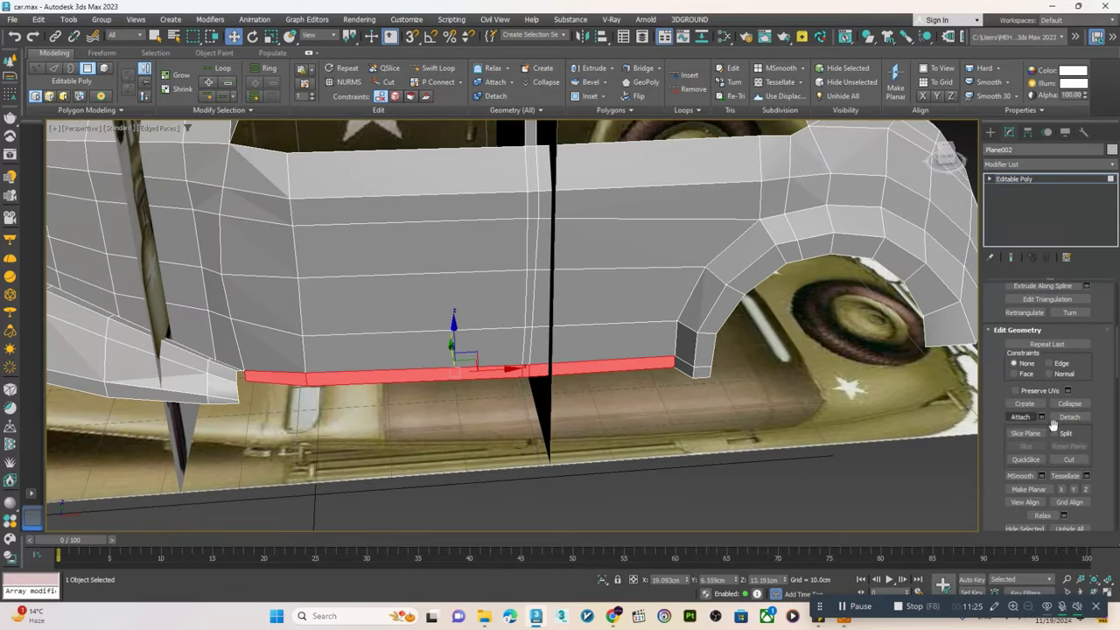
pyautogui.click(595, 313)
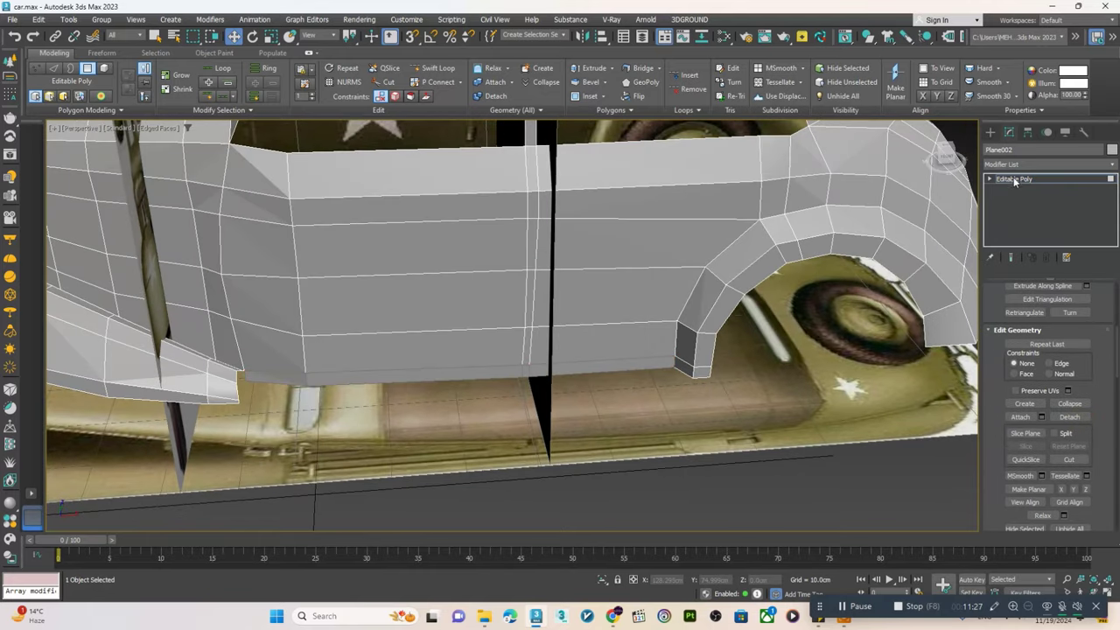
# - Center Object002's pivot using Affect Pivot Only > Center to Object
pyautogui.click(490, 371)
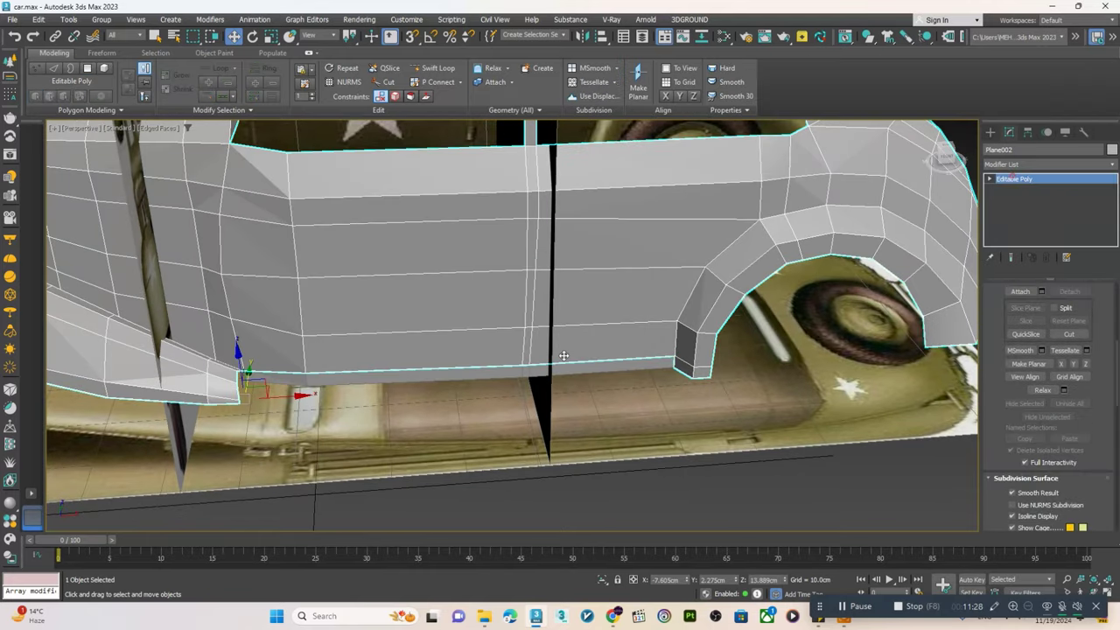
pyautogui.click(1028, 132)
pyautogui.click(1049, 214)
pyautogui.click(1036, 278)
pyautogui.click(990, 132)
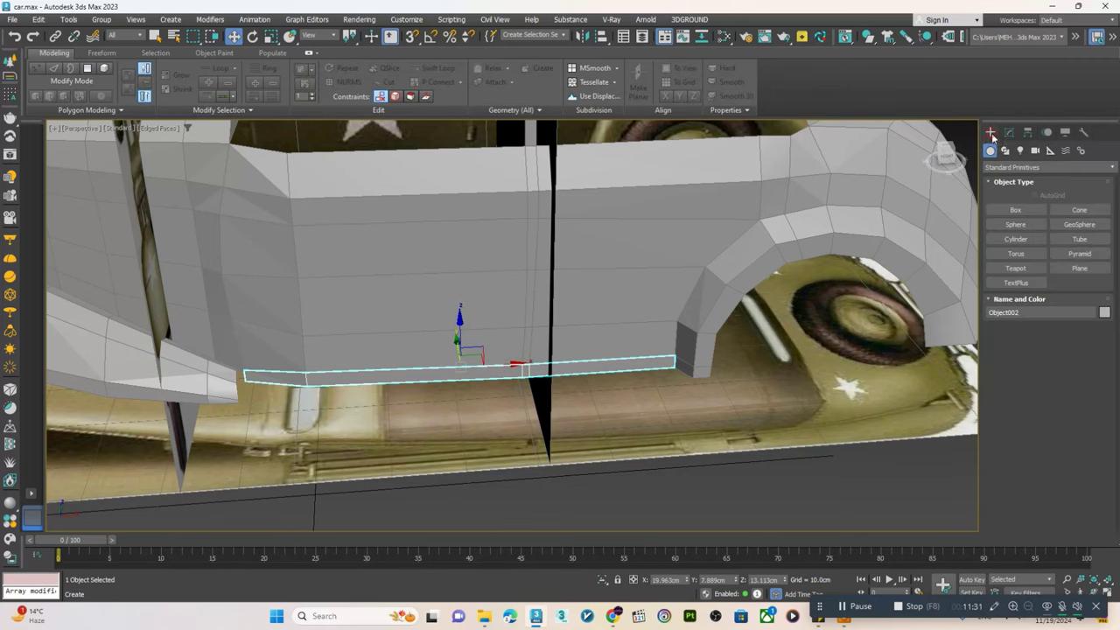
# - Nudge the sill strip slightly along Y, reselect it, and return to the Modify panel
pyautogui.keyDown('alt'); pyautogui.moveTo(612, 263); pyautogui.dragTo(648, 271, button='middle'); pyautogui.keyUp('alt')
pyautogui.moveTo(455, 348); pyautogui.dragTo(457, 357)
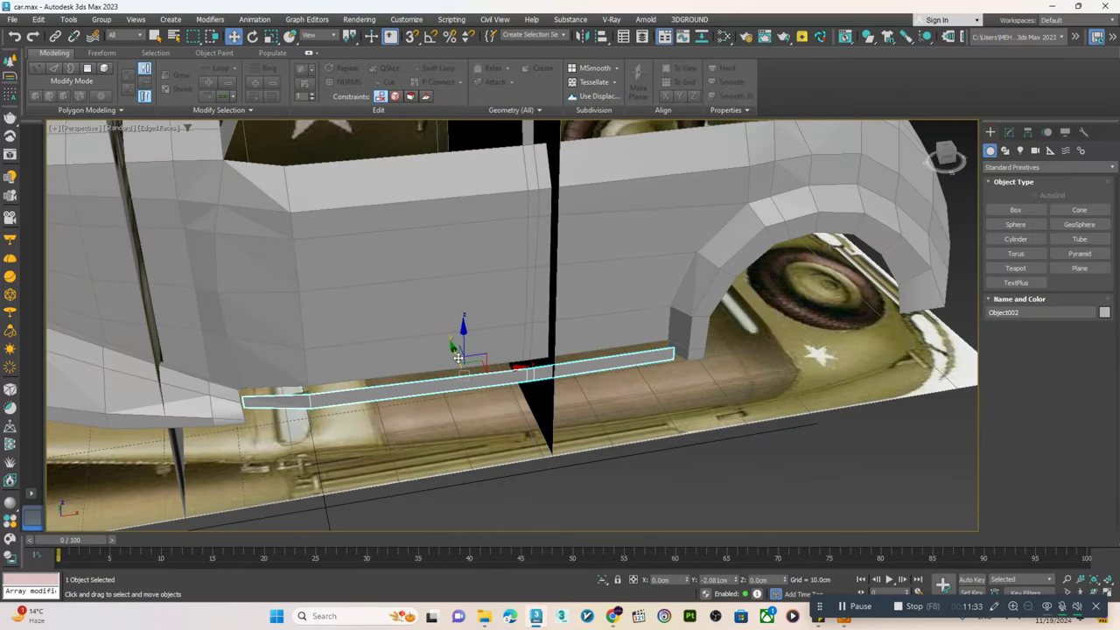
pyautogui.click(443, 380)
pyautogui.click(449, 381)
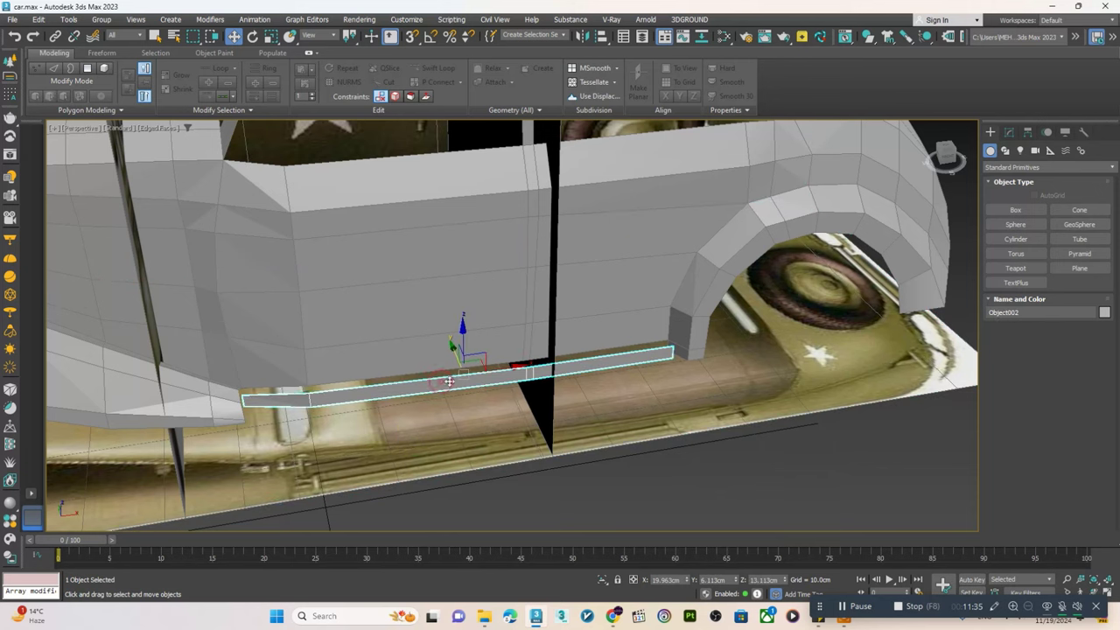
pyautogui.click(1009, 132)
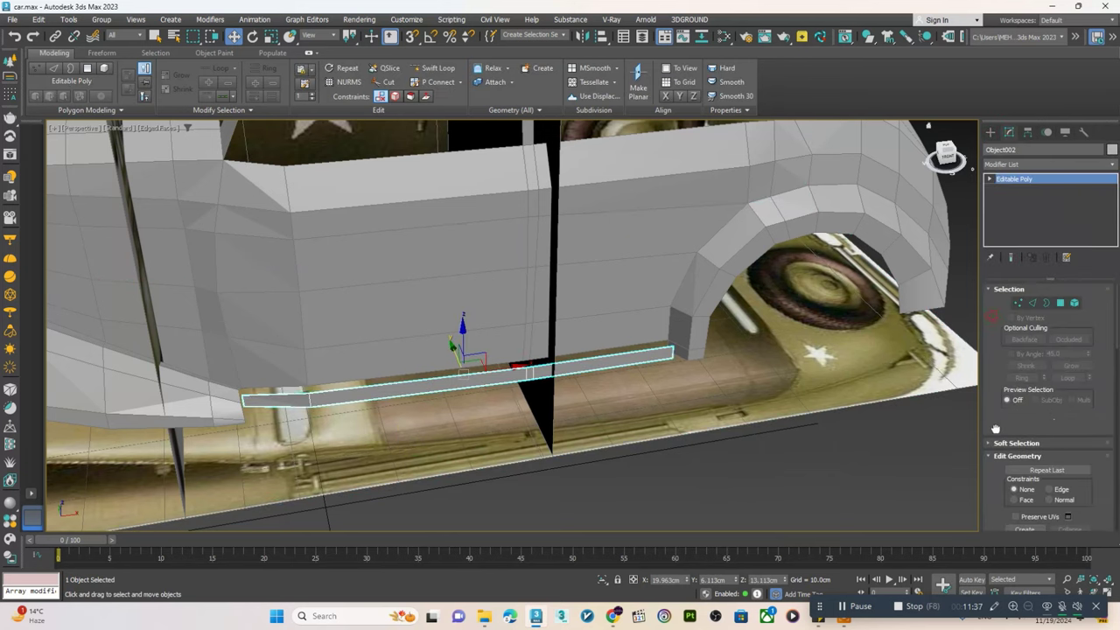
# - Add Swift Loop edge loops across the detached sill strip
pyautogui.click(1047, 304)
pyautogui.moveTo(433, 370)
pyautogui.keyDown('alt'); pyautogui.mouseDown(button='middle')
pyautogui.moveTo(500, 387)
pyautogui.moveTo(500, 325)
pyautogui.moveTo(525, 335)
pyautogui.moveTo(484, 366)
pyautogui.moveTo(508, 391)
pyautogui.mouseUp(button='middle'); pyautogui.keyUp('alt')
pyautogui.click(434, 67)
pyautogui.click(514, 401)
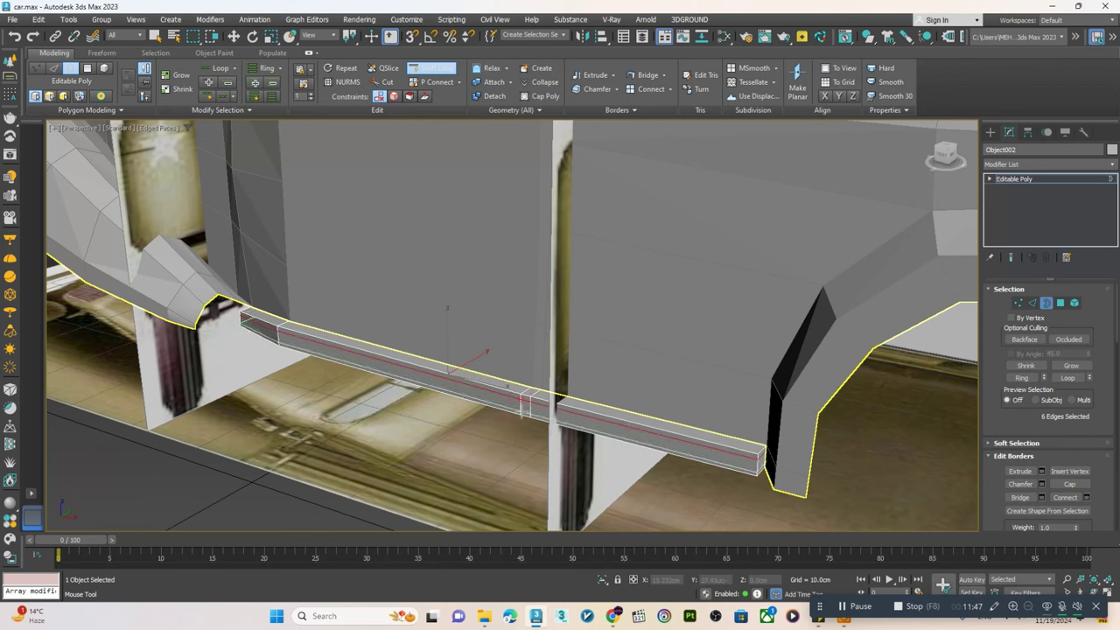
pyautogui.press('w')
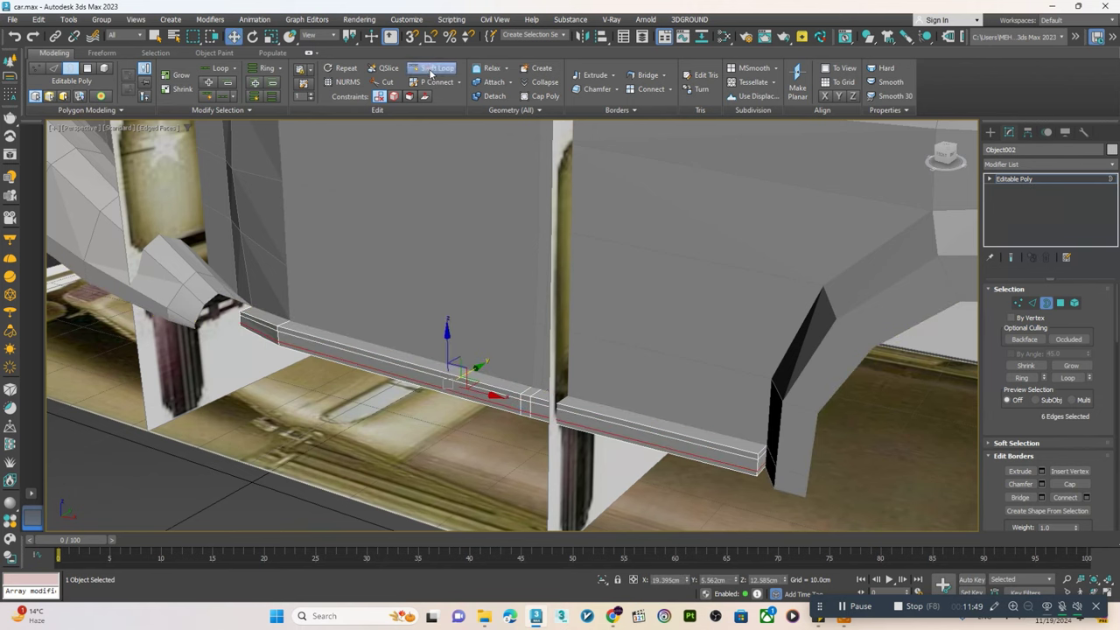
pyautogui.click(434, 67)
pyautogui.moveTo(749, 456)
pyautogui.keyDown('alt'); pyautogui.mouseDown(button='middle')
pyautogui.moveTo(457, 402)
pyautogui.moveTo(250, 455)
pyautogui.moveTo(476, 301)
pyautogui.moveTo(465, 479)
pyautogui.moveTo(490, 457)
pyautogui.moveTo(493, 479)
pyautogui.moveTo(529, 483)
pyautogui.moveTo(622, 395)
pyautogui.moveTo(330, 409)
pyautogui.mouseUp(button='middle'); pyautogui.keyUp('alt')
pyautogui.press('w')
# - Delete the three end polygons of the sill strip, leaving that end open
pyautogui.press('4')
pyautogui.click(485, 435)
pyautogui.keyDown('ctrl'); pyautogui.click(486, 460); pyautogui.keyUp('ctrl')
pyautogui.keyDown('ctrl'); pyautogui.click(482, 485); pyautogui.keyUp('ctrl')
pyautogui.press('Delete')
# - Select the three open end edges of the sill, then exit sub-object mode
pyautogui.press('2')
pyautogui.click(486, 435)
pyautogui.keyDown('ctrl'); pyautogui.click(486, 460); pyautogui.keyUp('ctrl')
pyautogui.keyDown('ctrl'); pyautogui.click(486, 486); pyautogui.keyUp('ctrl')
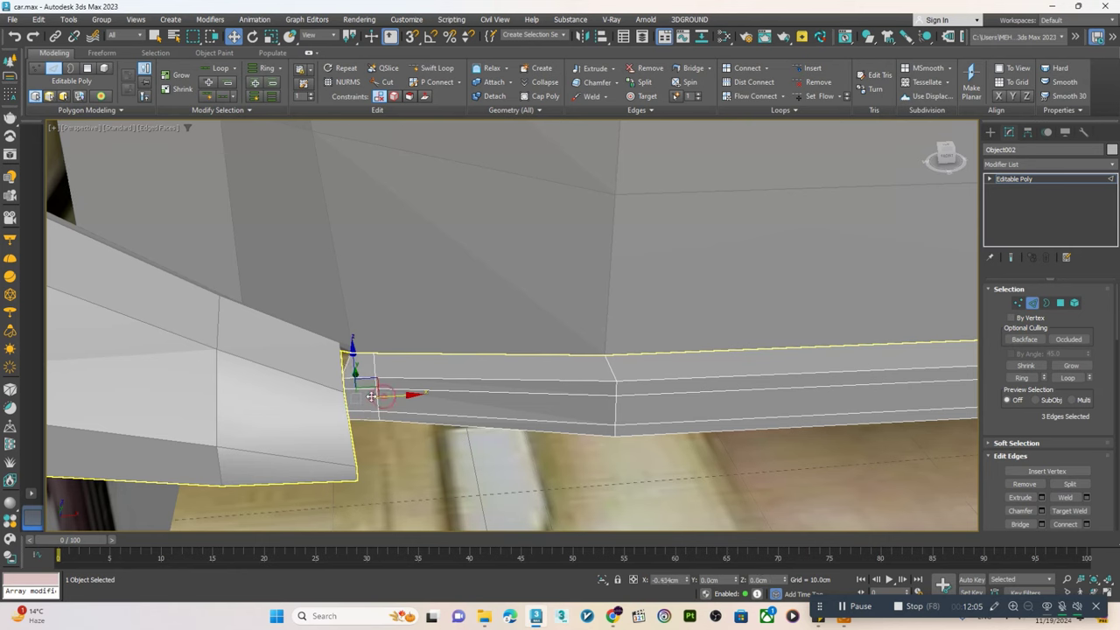
pyautogui.scroll(-10, 373, 396)
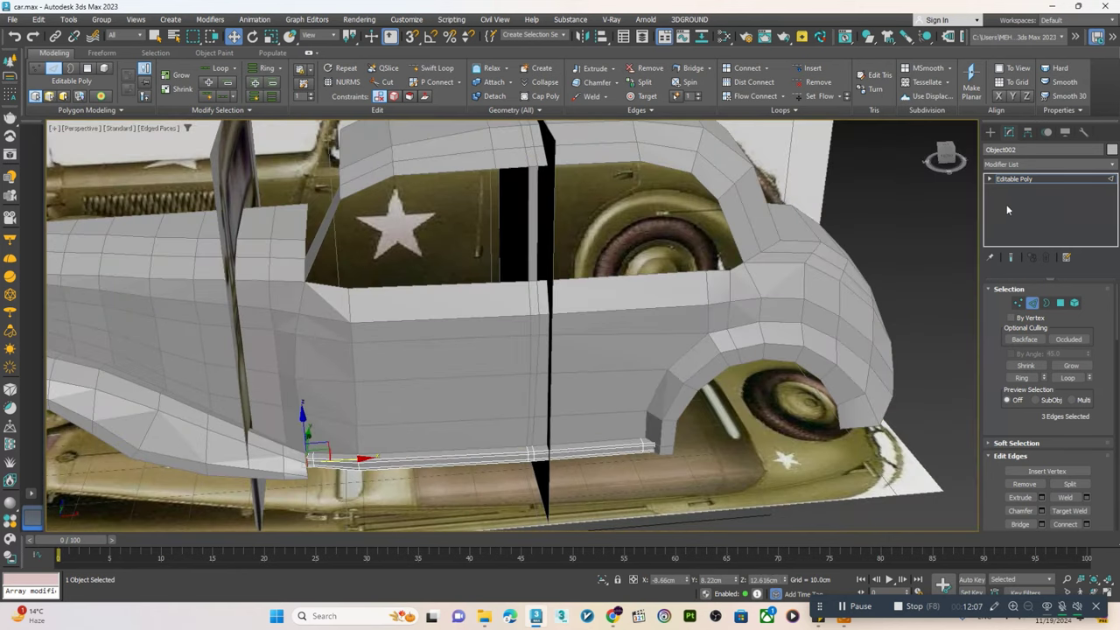
pyautogui.click(1021, 179)
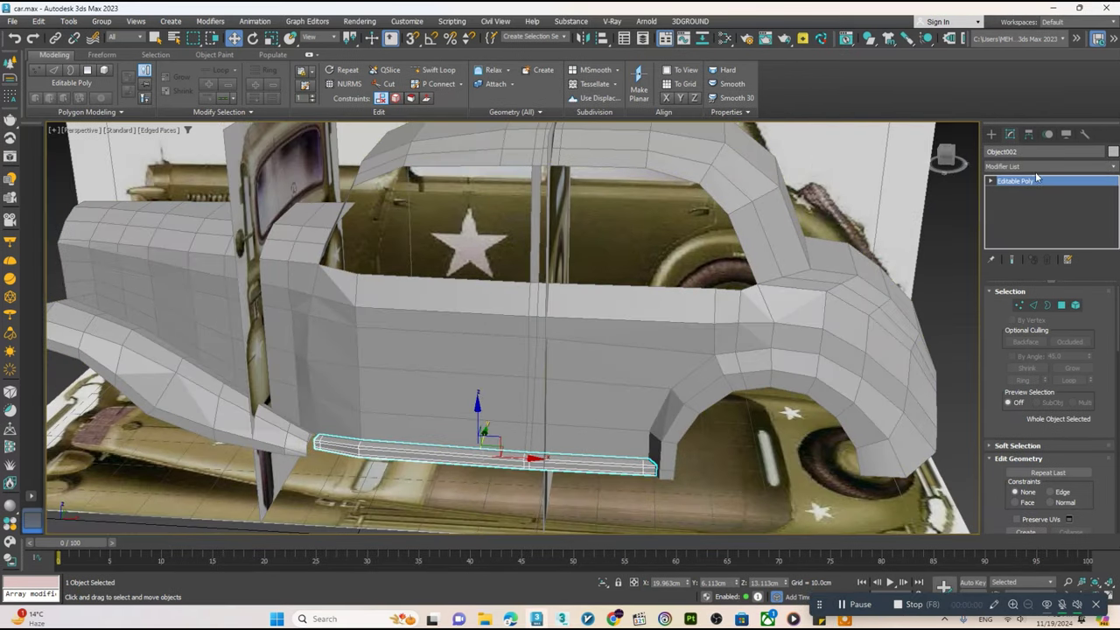
# - Add a TurboSmooth modifier to the sill strip and hide edged faces with F4
pyautogui.click(1035, 166)
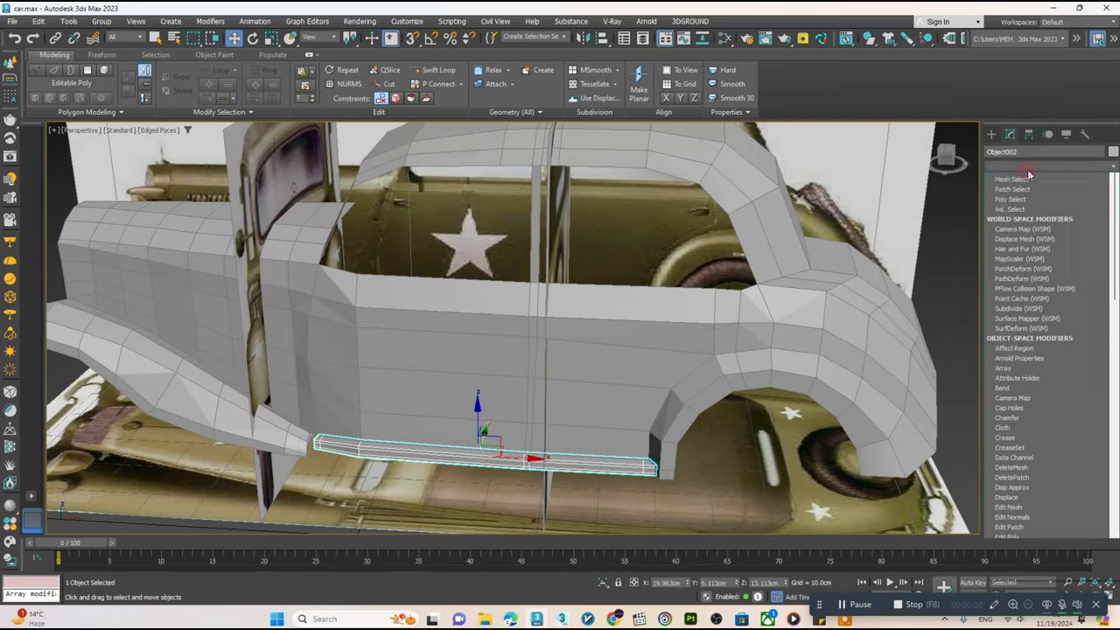
pyautogui.write('turbo')
pyautogui.press('Return')
pyautogui.press('F4')
# - Add TurboSmooth to the car body and set its iterations to 2
pyautogui.keyDown('alt'); pyautogui.moveTo(525, 333); pyautogui.dragTo(408, 361, button='middle'); pyautogui.keyUp('alt')
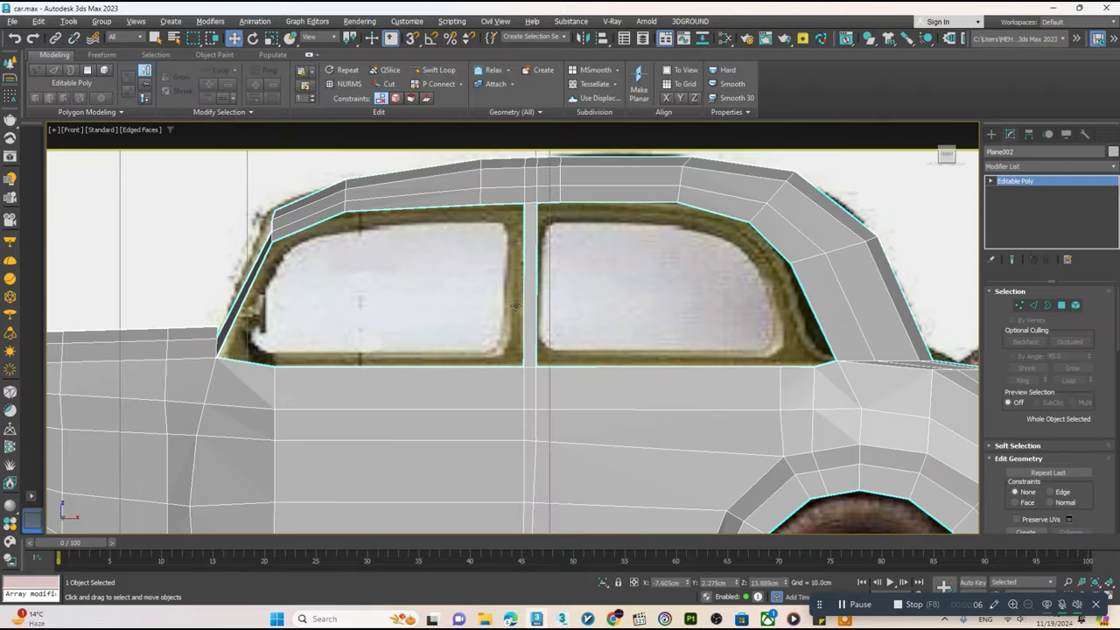
pyautogui.scroll(-2, 515, 305)
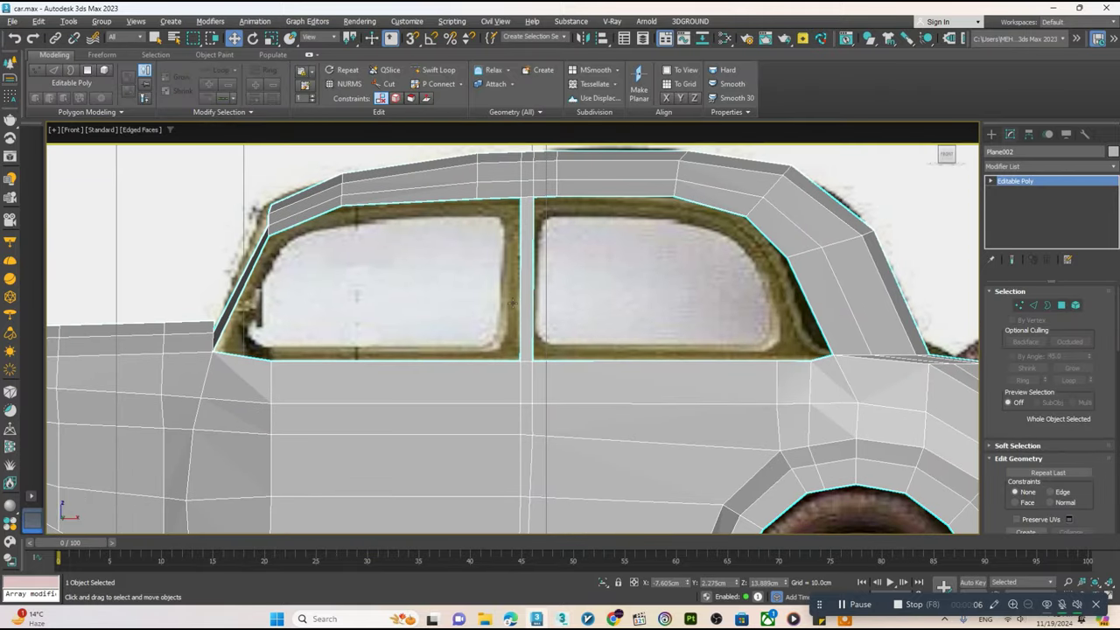
pyautogui.scroll(-2, 518, 301)
pyautogui.moveTo(700, 372); pyautogui.dragTo(689, 357, button='middle')
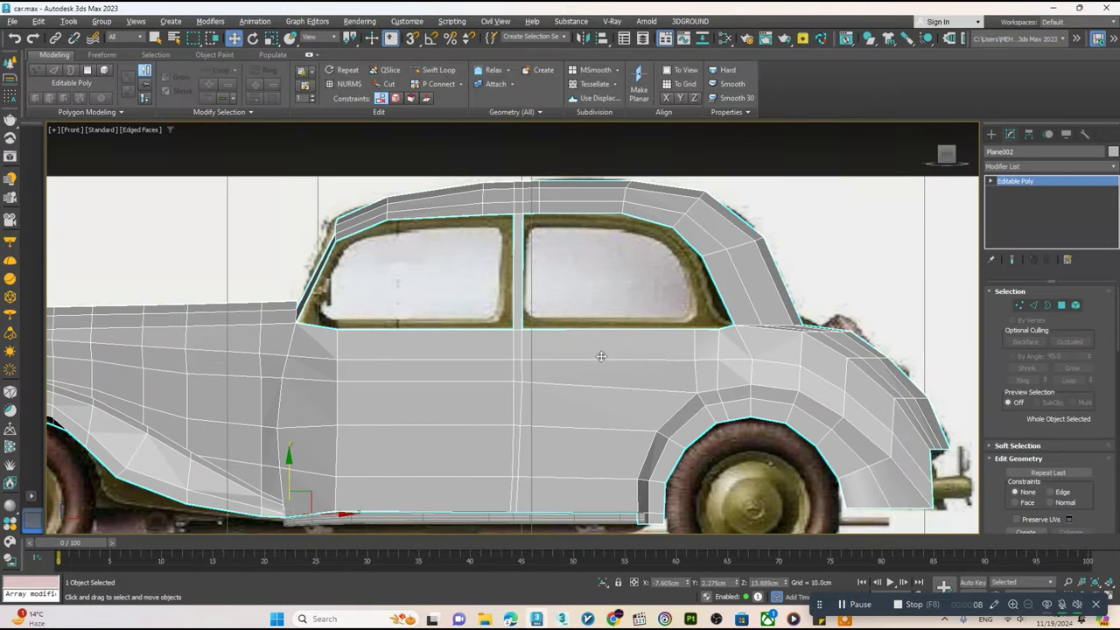
pyautogui.moveTo(607, 349); pyautogui.dragTo(587, 320, button='middle')
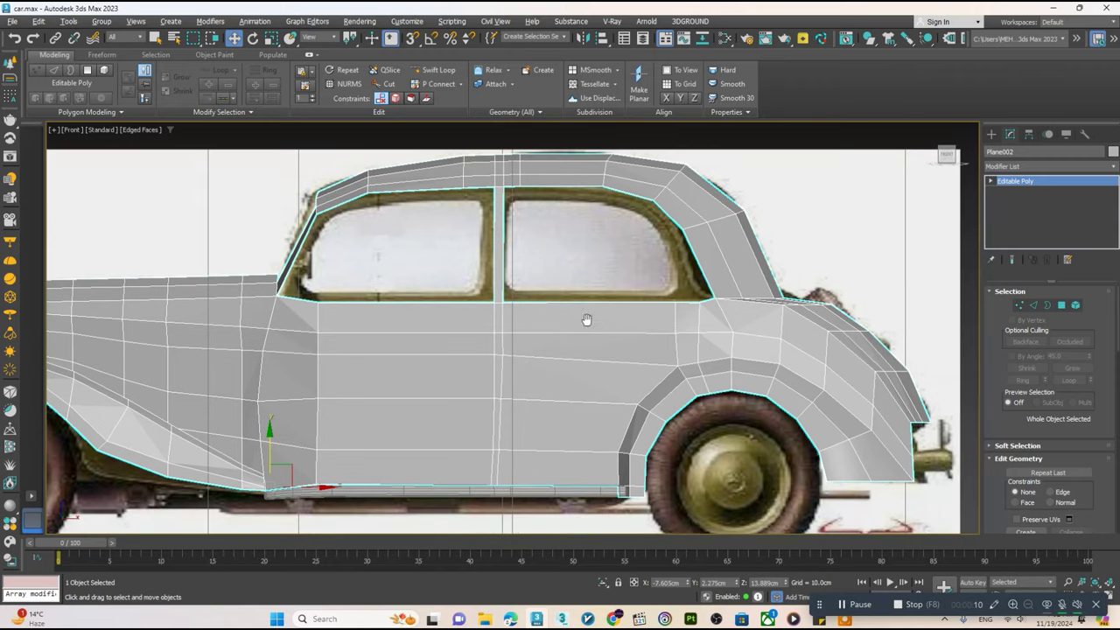
pyautogui.click(1037, 166)
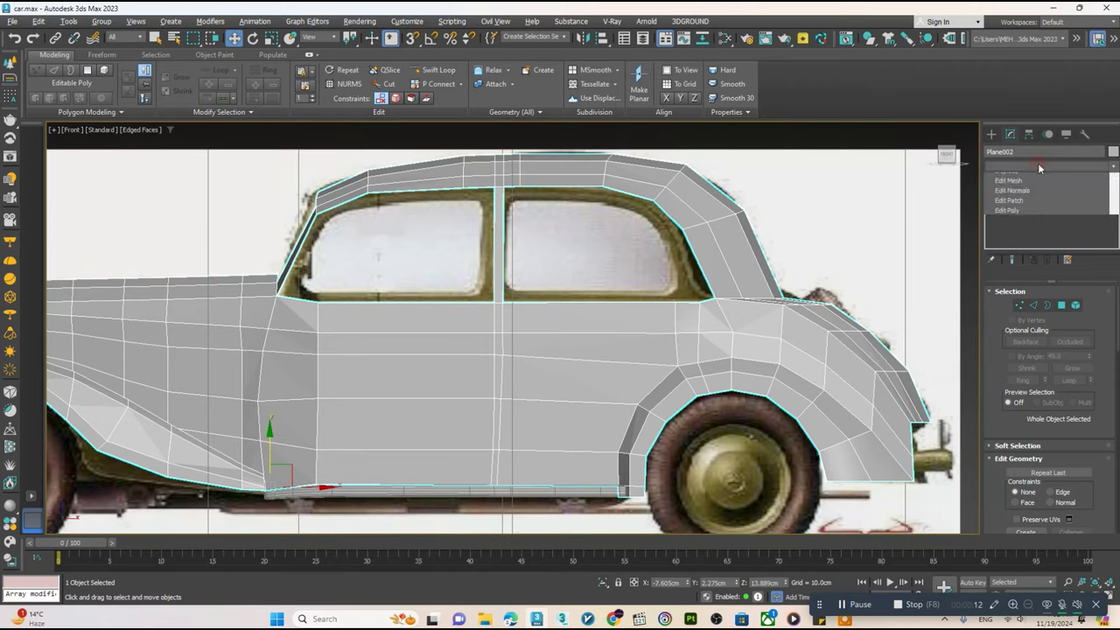
pyautogui.press('Return')
pyautogui.moveTo(584, 386); pyautogui.dragTo(585, 374, button='middle')
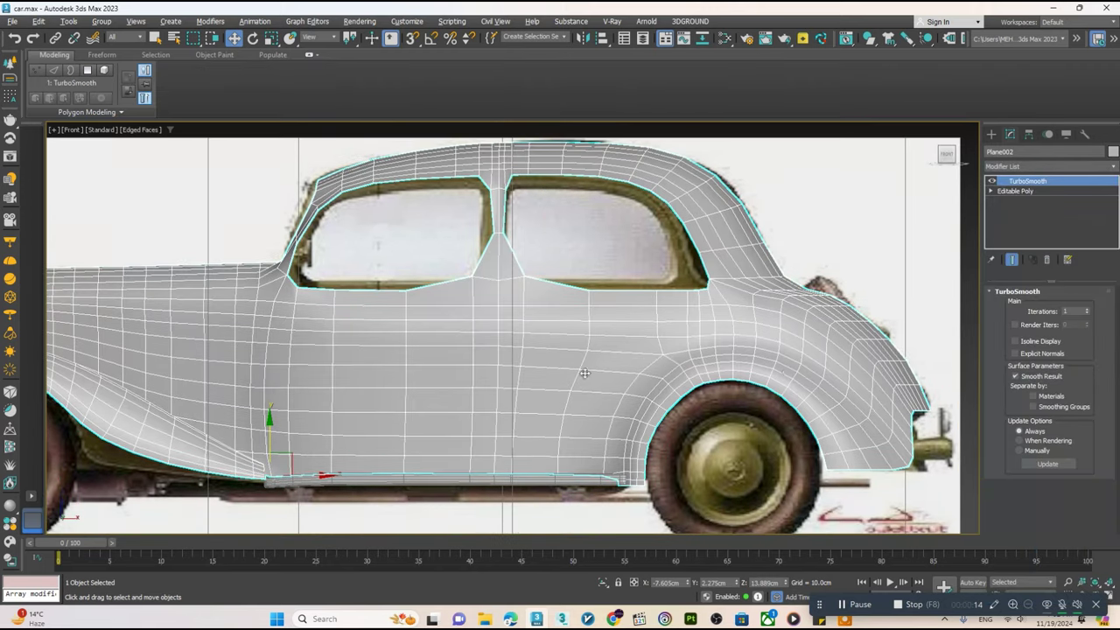
pyautogui.click(1087, 312)
# - Return to the car body's Editable Poly base level below TurboSmooth
pyautogui.scroll(-2, 533, 411)
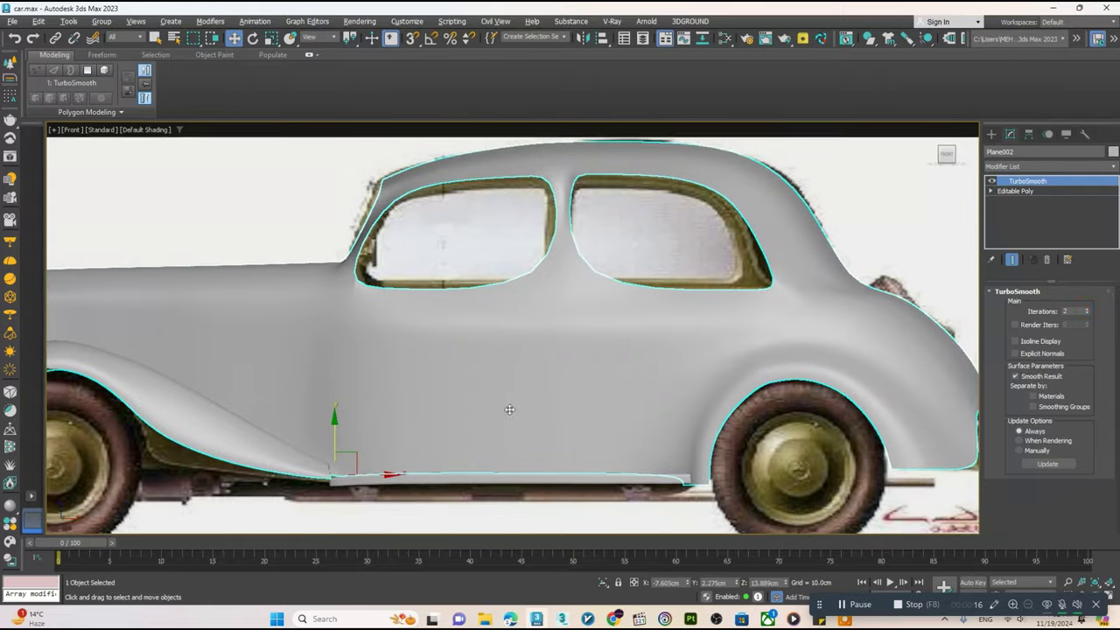
pyautogui.scroll(-2, 560, 409)
pyautogui.scroll(2, 590, 410)
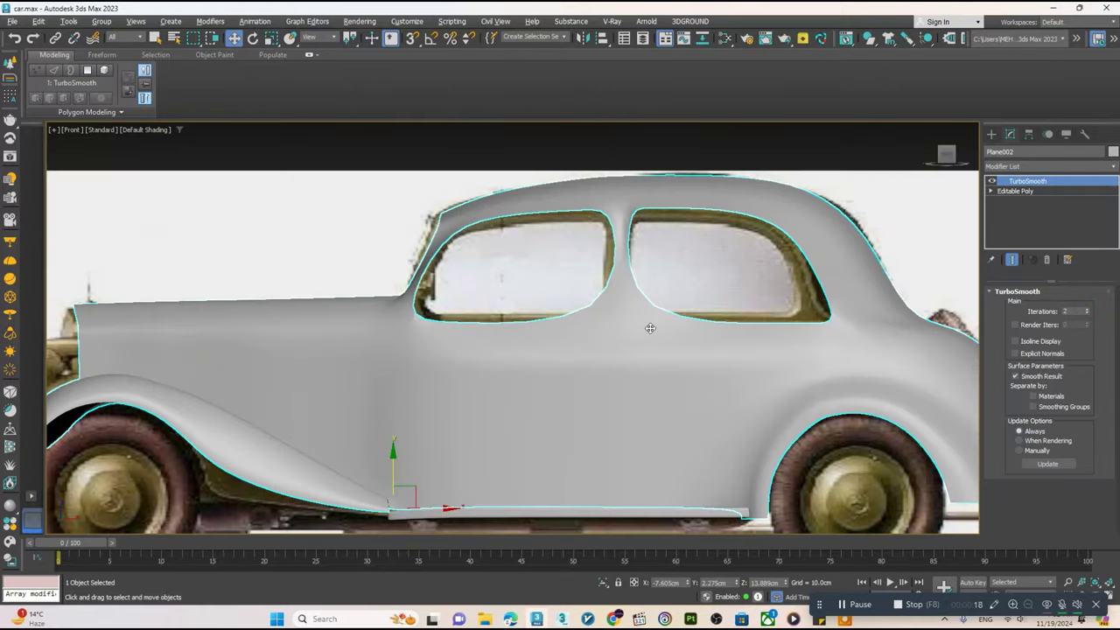
pyautogui.click(1015, 190)
pyautogui.scroll(3, 612, 313)
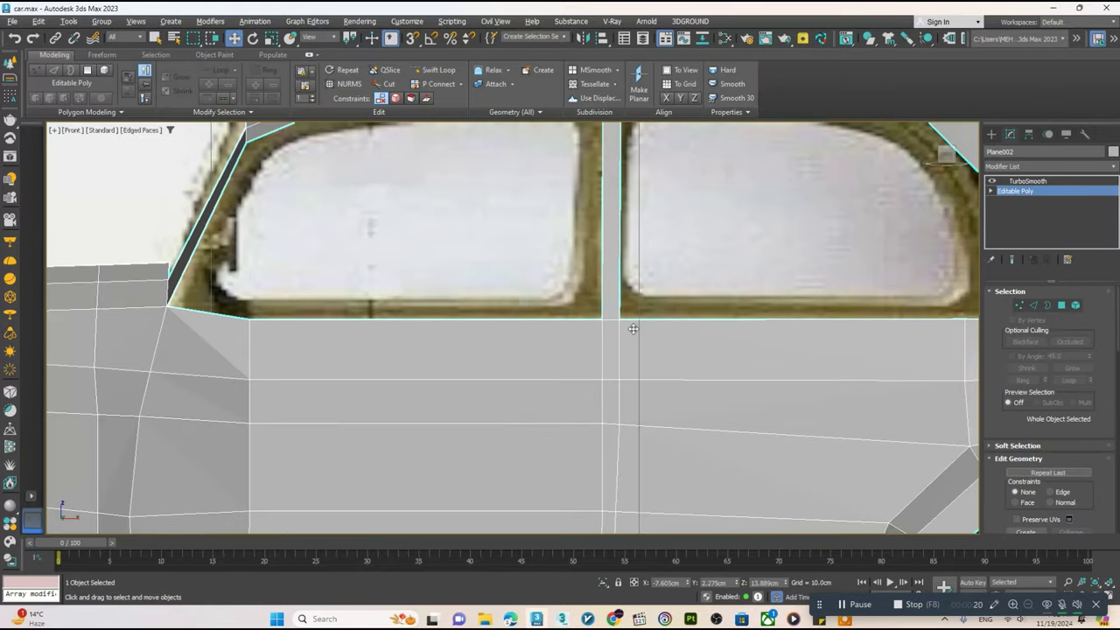
pyautogui.scroll(1, 632, 325)
# - With Swift Loop active, toggle Show End Result to compare the cage and smoothed body
pyautogui.hotkey('alt', 's')
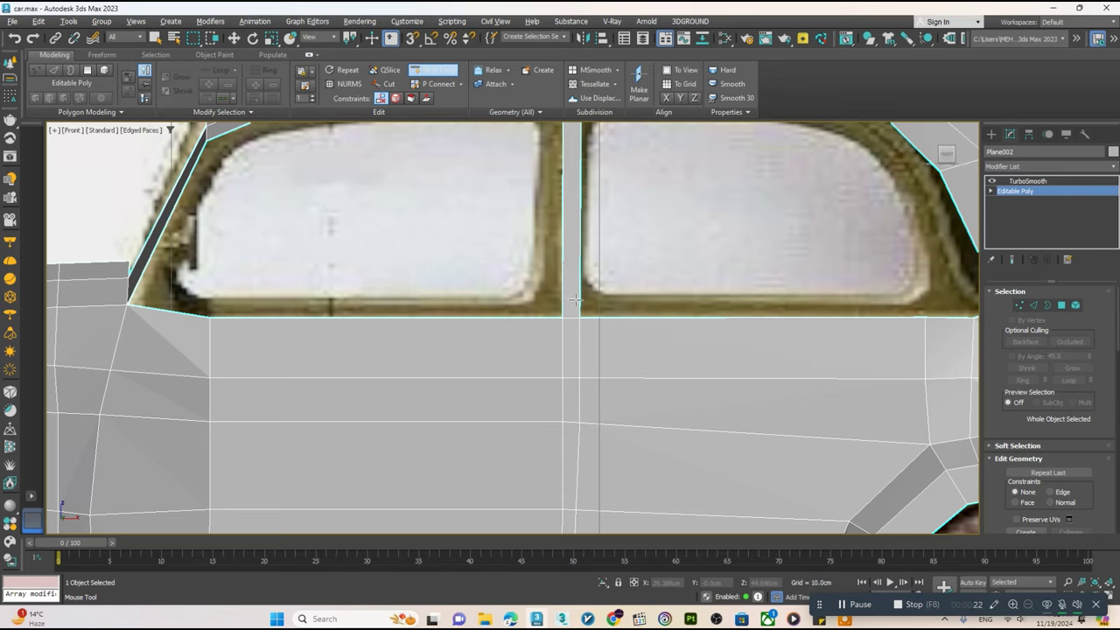
pyautogui.moveTo(575, 300); pyautogui.dragTo(557, 183, button='middle')
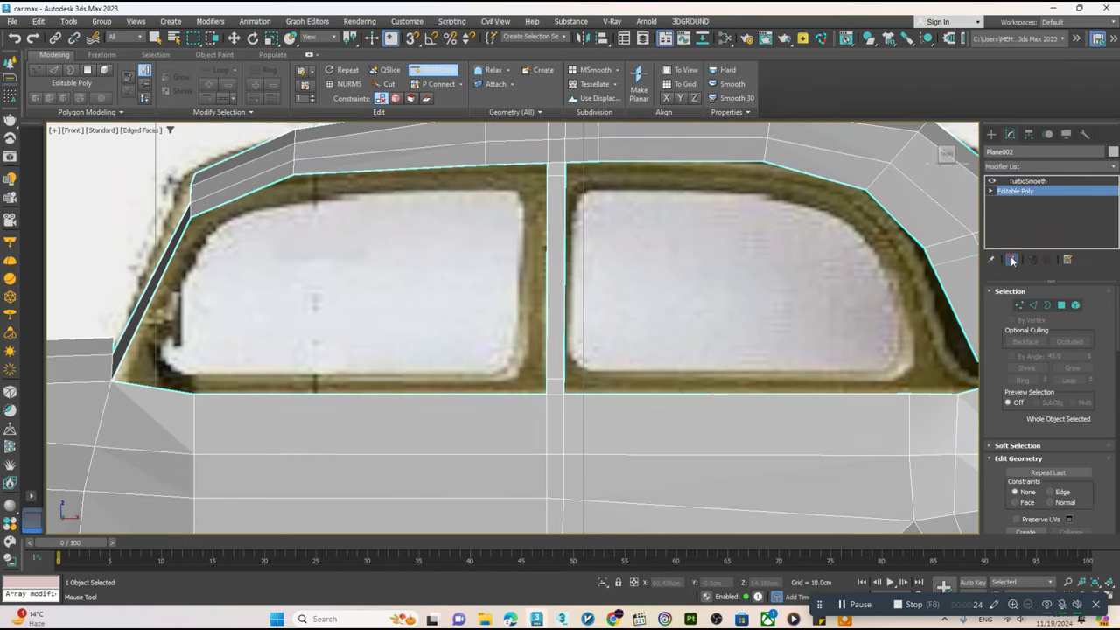
pyautogui.click(1012, 260)
pyautogui.click(1012, 260)
pyautogui.click(1012, 260)
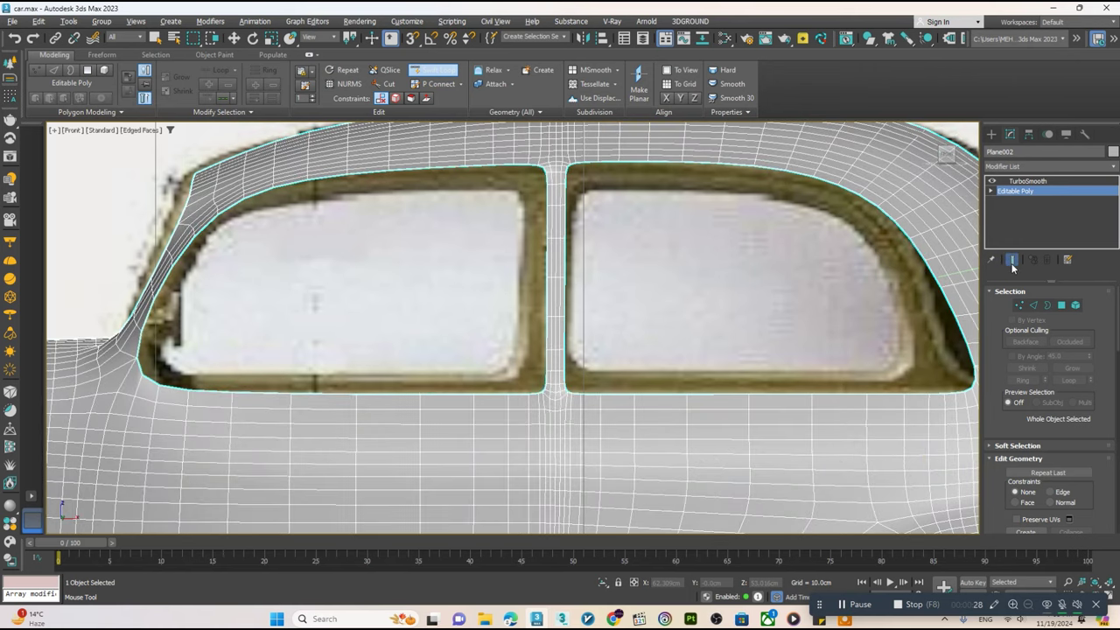
pyautogui.click(1012, 259)
pyautogui.scroll(-3, 490, 245)
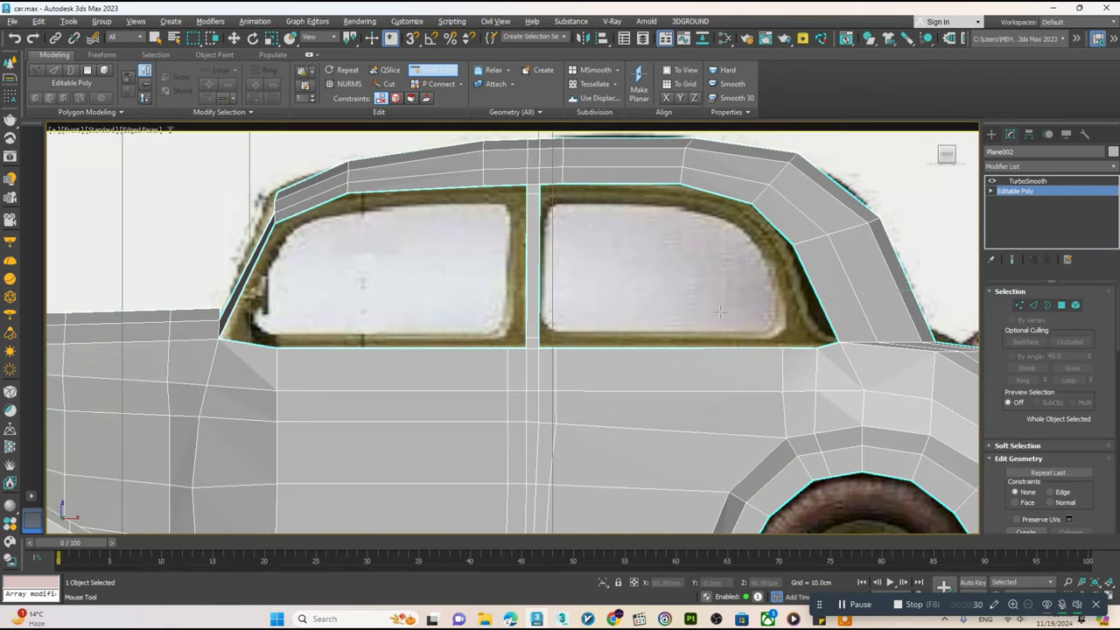
pyautogui.click(1012, 260)
pyautogui.click(1012, 260)
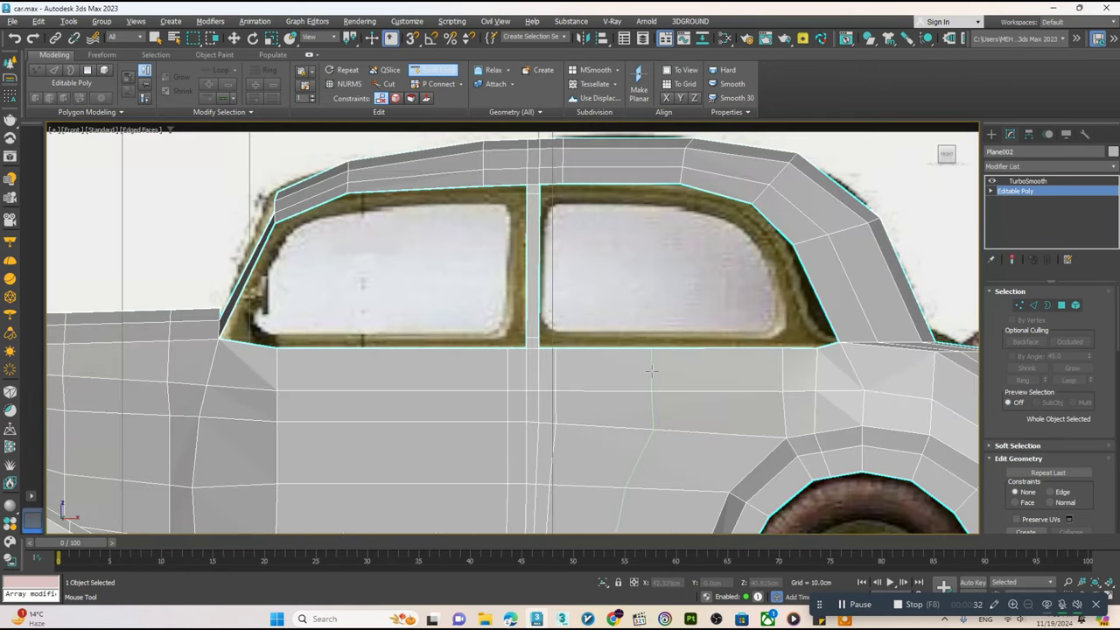
pyautogui.scroll(-2, 652, 371)
pyautogui.scroll(-4, 629, 367)
pyautogui.scroll(5, 581, 356)
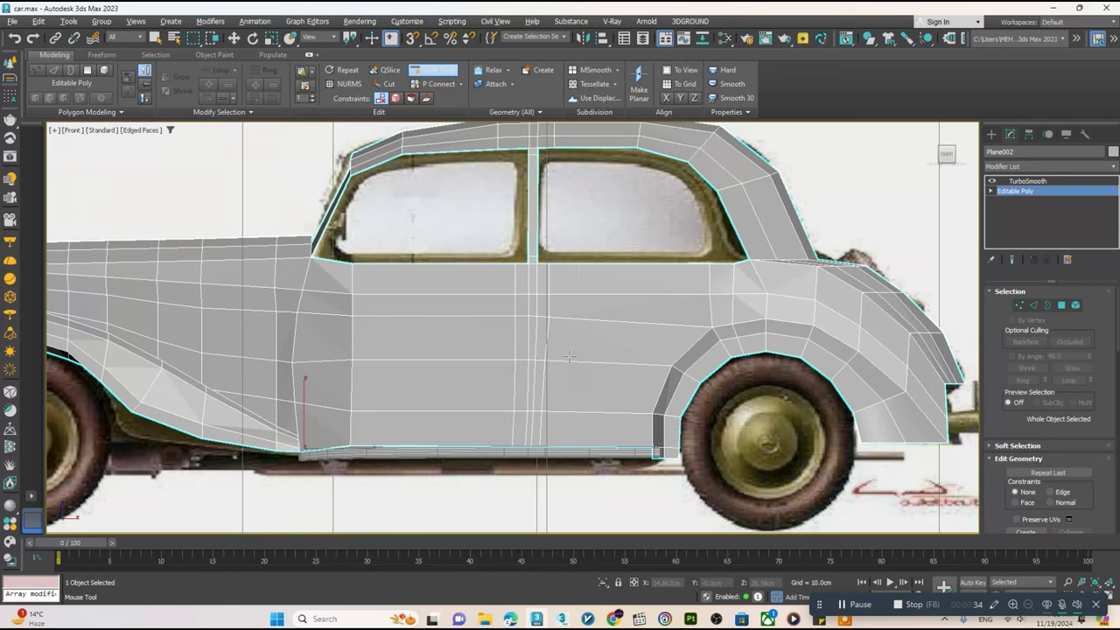
pyautogui.scroll(5, 536, 162)
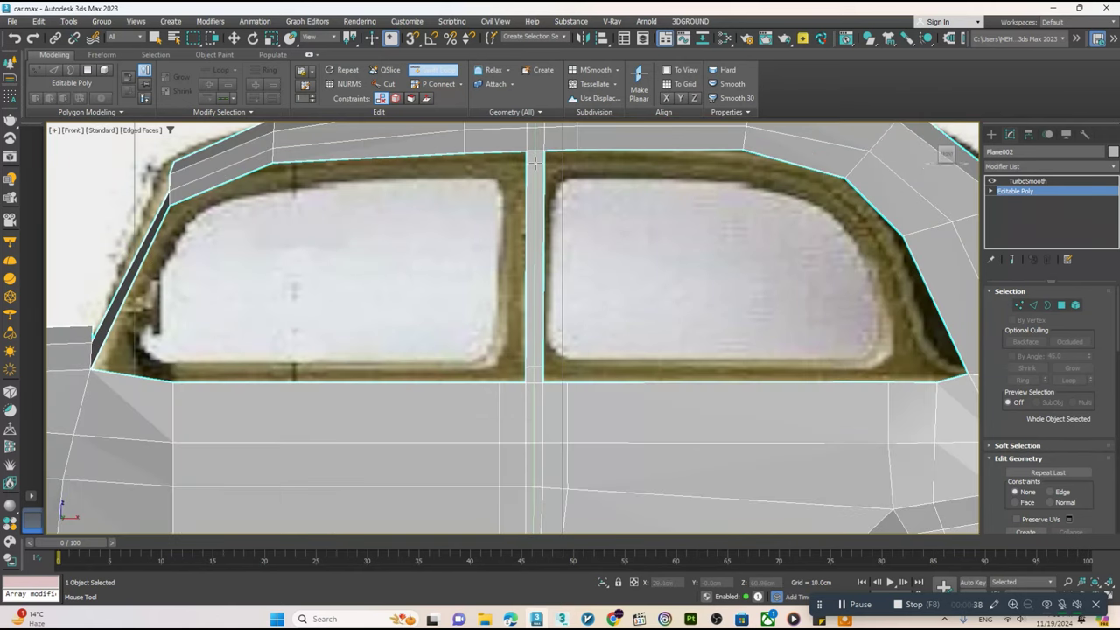
# - Insert an edge loop at the window divider, then frame the lower body and sill for more loops
pyautogui.click(535, 162)
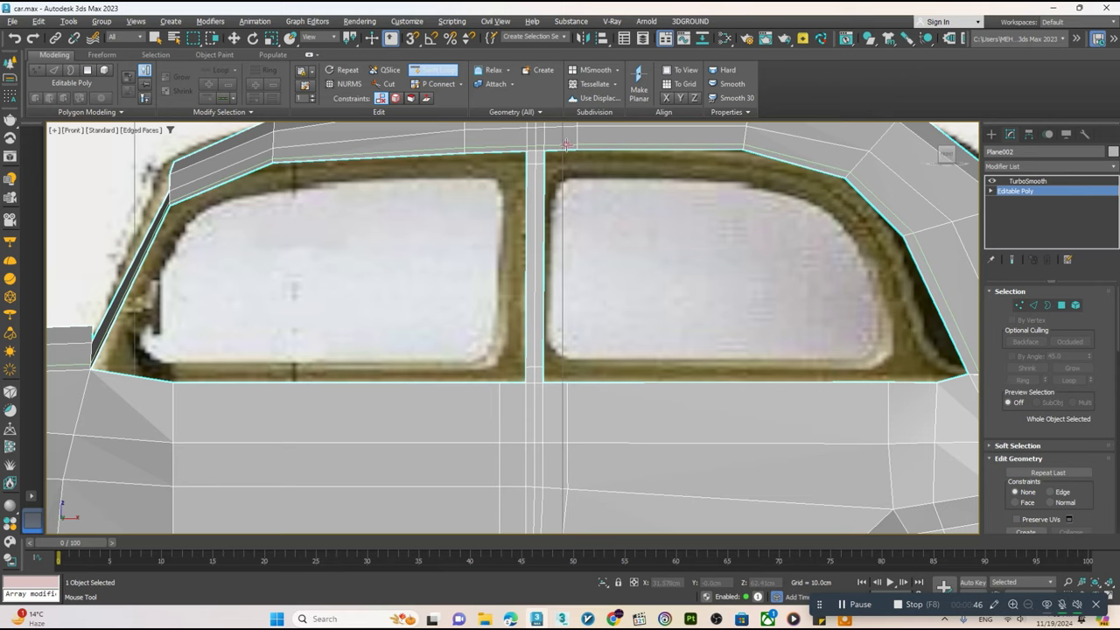
pyautogui.rightClick(567, 144)
pyautogui.scroll(-3, 567, 144)
pyautogui.moveTo(565, 366); pyautogui.dragTo(530, 354, button='middle')
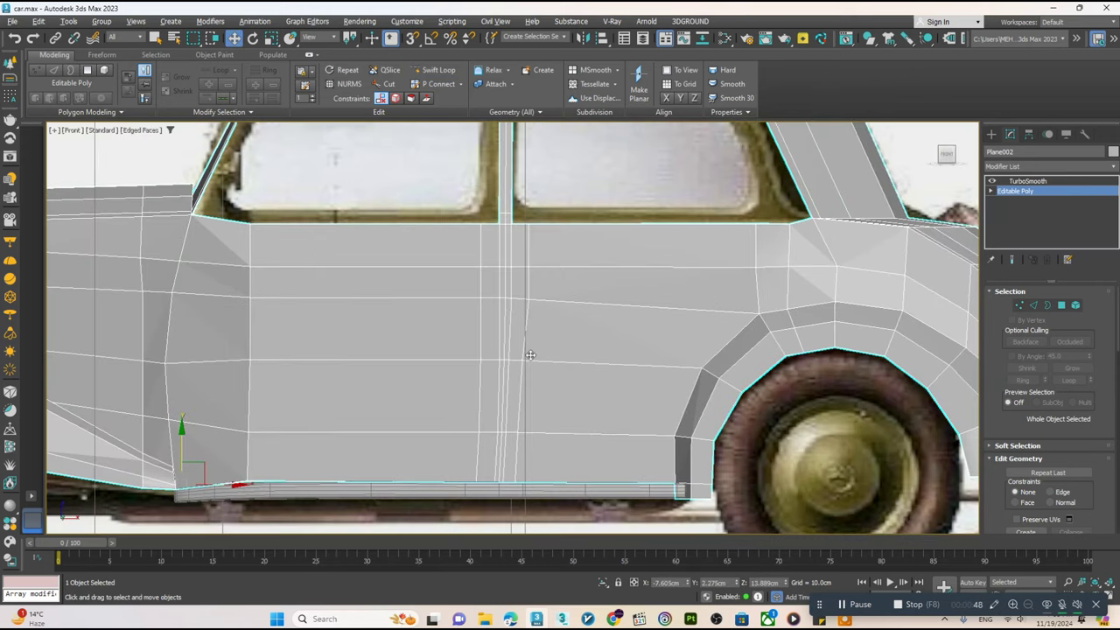
pyautogui.scroll(3, 531, 473)
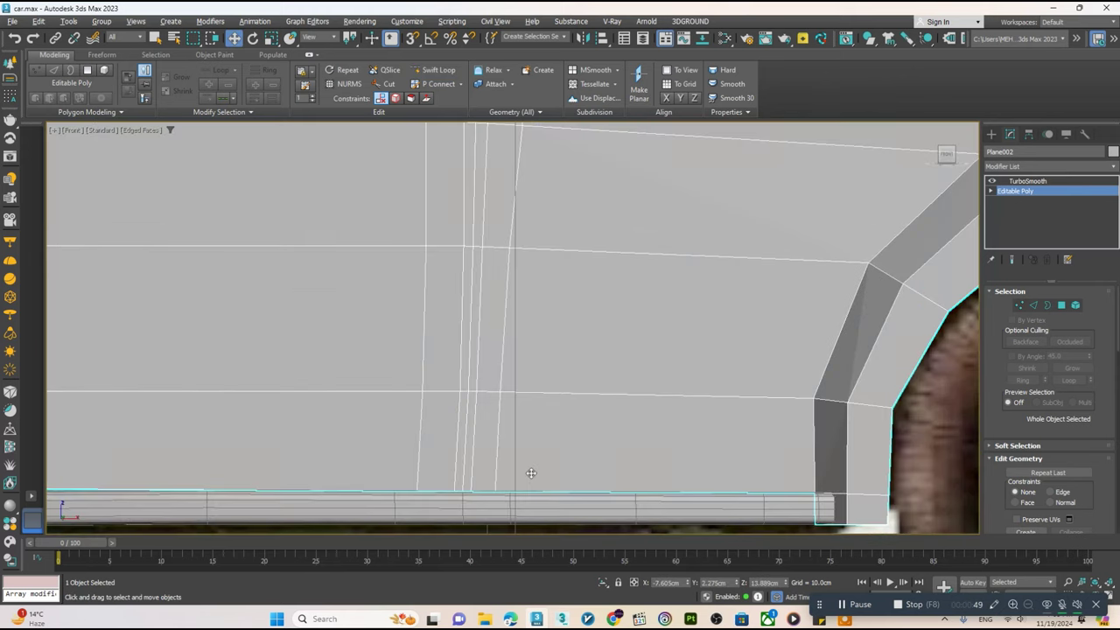
pyautogui.click(437, 70)
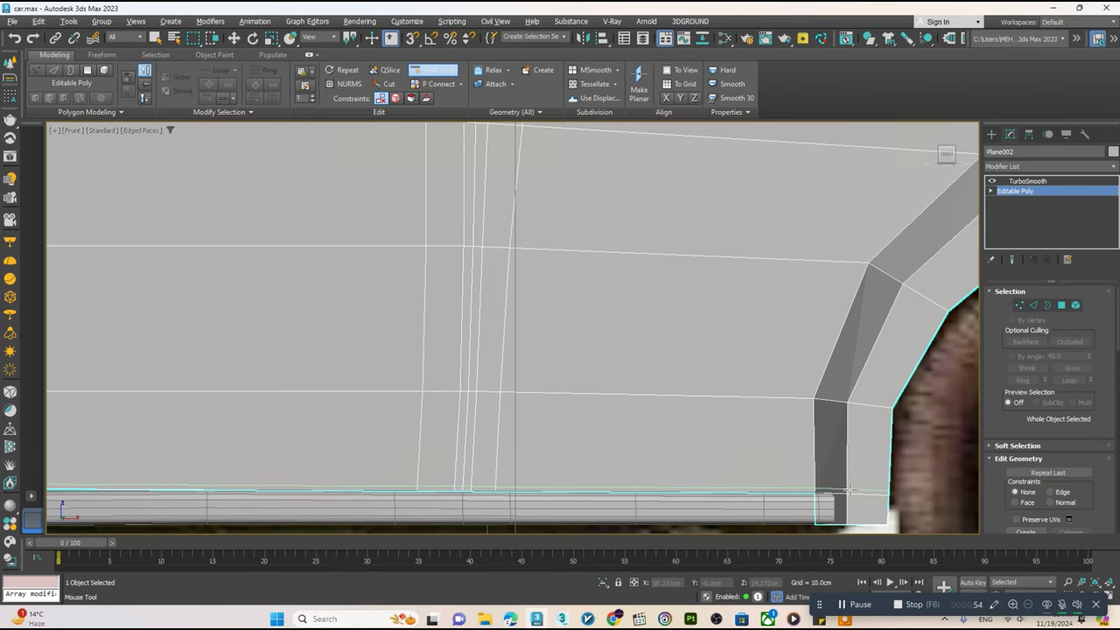
# - Select the large lower rear-door polygons in Polygon mode
pyautogui.rightClick(752, 480)
pyautogui.scroll(-1, 673, 467)
pyautogui.press('4')
pyautogui.click(645, 440)
pyautogui.scroll(1, 612, 440)
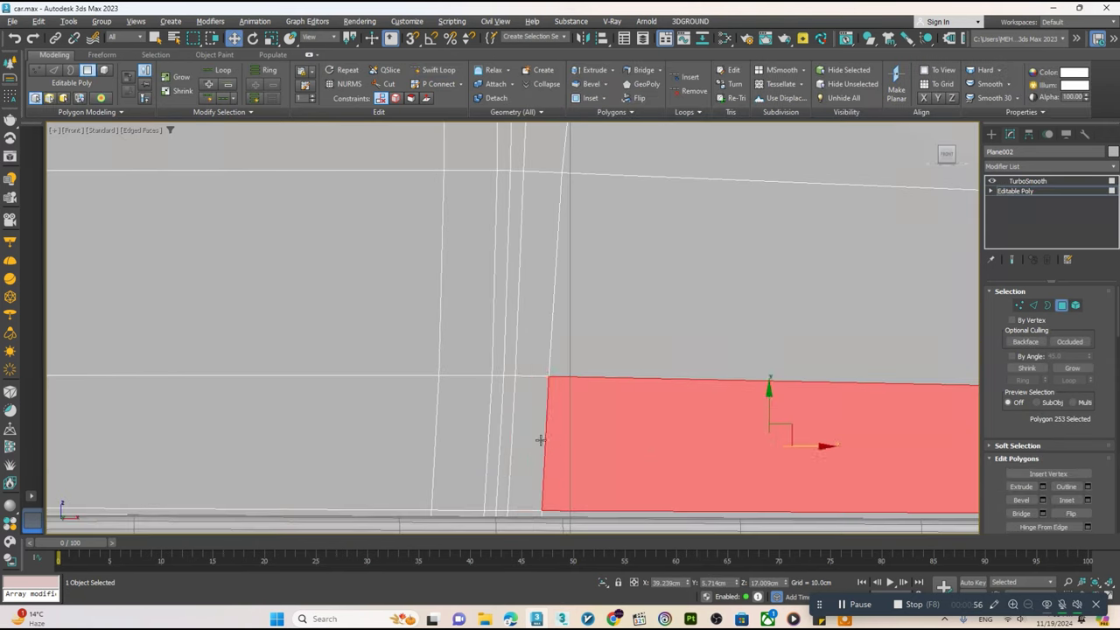
pyautogui.keyDown('ctrl'); pyautogui.click(540, 439); pyautogui.keyUp('ctrl')
pyautogui.keyDown('ctrl'); pyautogui.click(533, 367); pyautogui.keyUp('ctrl')
pyautogui.keyDown('ctrl'); pyautogui.click(514, 438); pyautogui.keyUp('ctrl')
pyautogui.keyDown('ctrl'); pyautogui.click(515, 363); pyautogui.keyUp('ctrl')
pyautogui.scroll(-3, 513, 348)
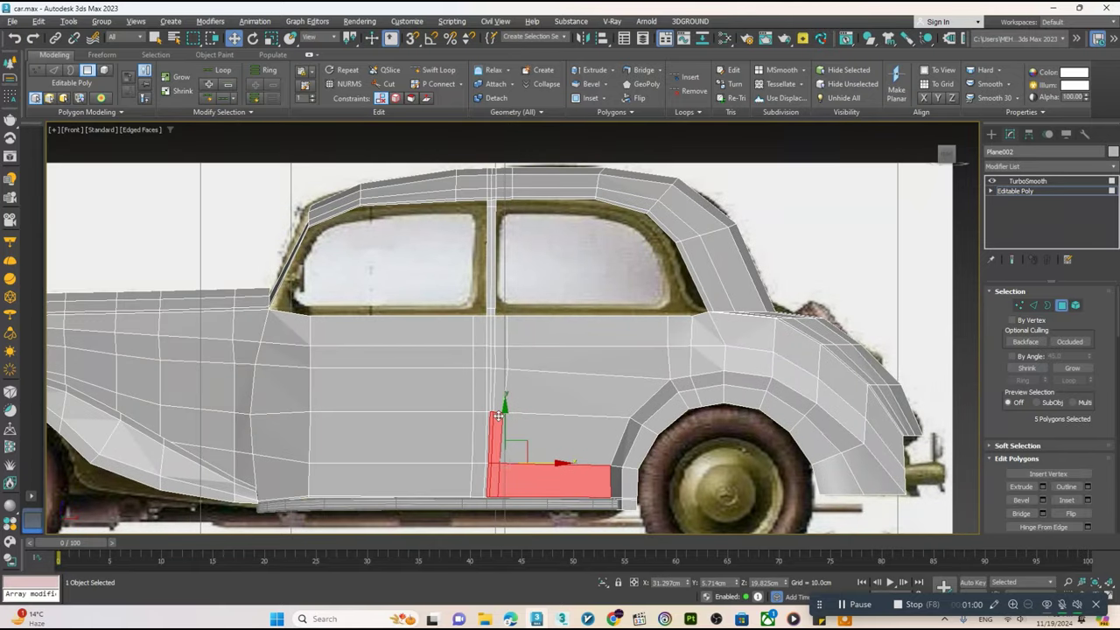
pyautogui.scroll(2, 501, 413)
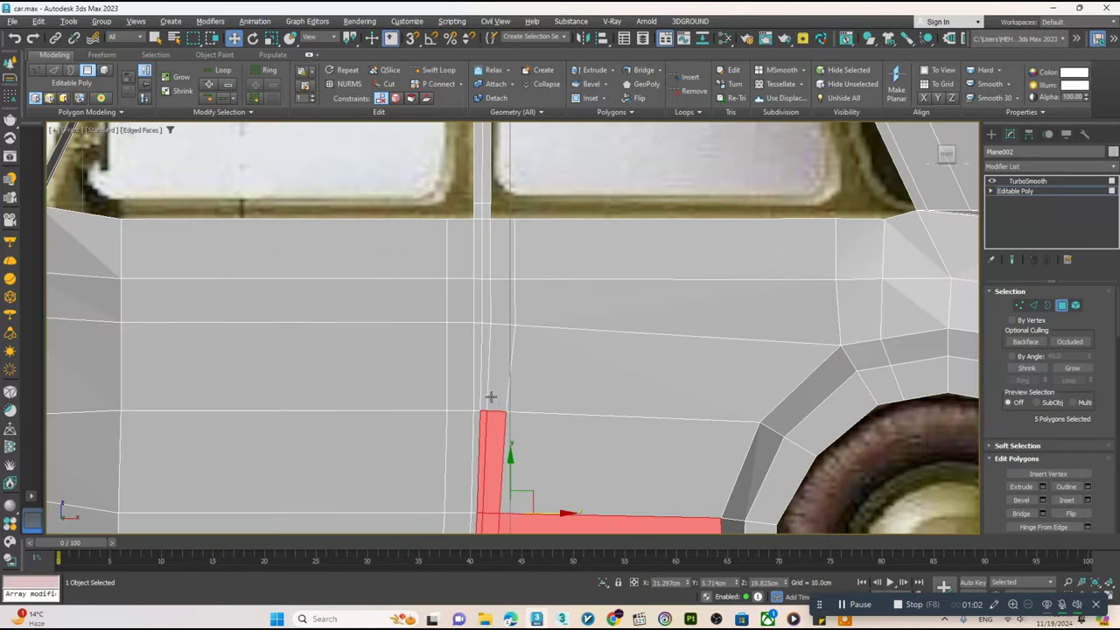
# - Extend the selection up the door seam strip and pillar to the top corner frame polygon
pyautogui.keyDown('ctrl'); pyautogui.click(495, 385); pyautogui.keyUp('ctrl')
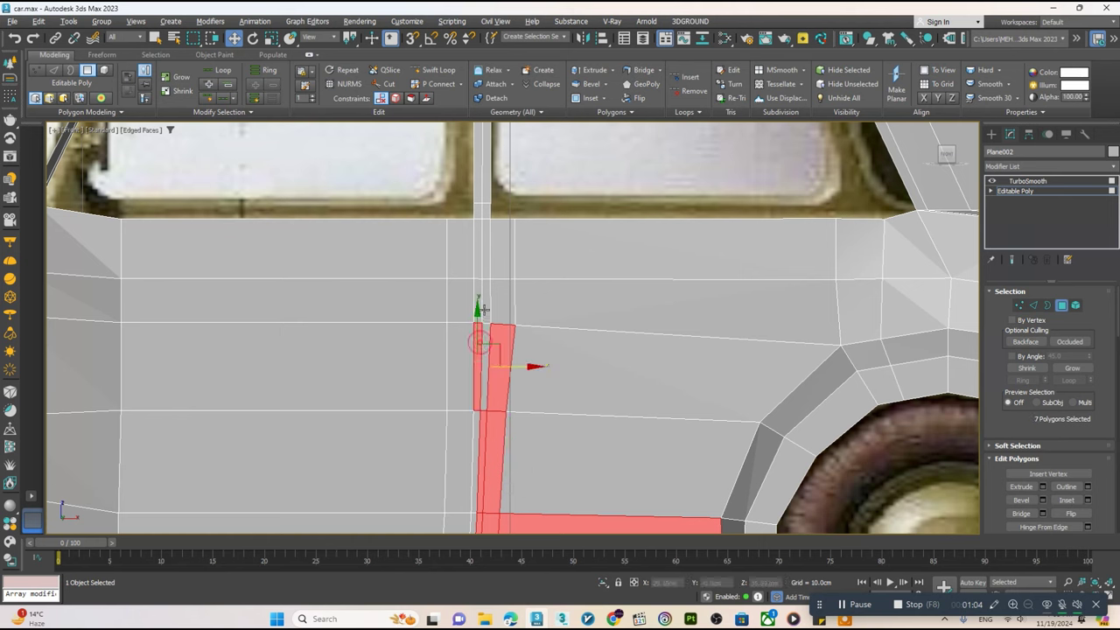
pyautogui.keyDown('ctrl'); pyautogui.click(485, 367); pyautogui.keyUp('ctrl')
pyautogui.keyDown('ctrl'); pyautogui.click(487, 302); pyautogui.keyUp('ctrl')
pyautogui.keyDown('ctrl'); pyautogui.click(502, 300); pyautogui.keyUp('ctrl')
pyautogui.keyDown('ctrl'); pyautogui.click(503, 249); pyautogui.keyUp('ctrl')
pyautogui.keyDown('ctrl'); pyautogui.click(485, 259); pyautogui.keyUp('ctrl')
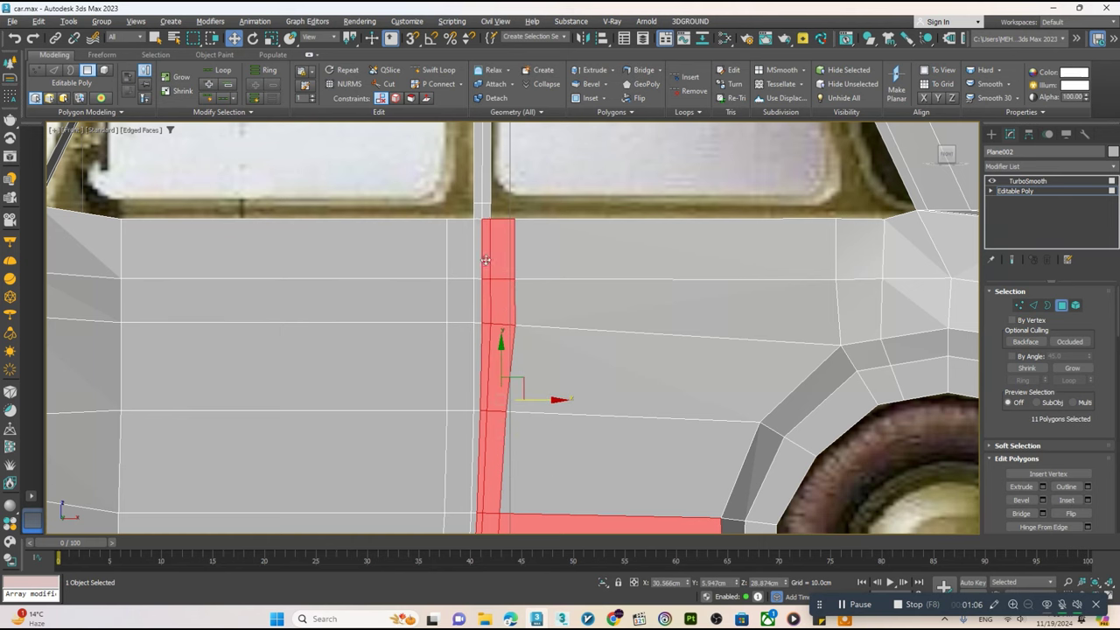
pyautogui.keyDown('ctrl'); pyautogui.click(484, 210); pyautogui.keyUp('ctrl')
pyautogui.keyDown('ctrl'); pyautogui.click(484, 166); pyautogui.keyUp('ctrl')
pyautogui.moveTo(485, 166); pyautogui.dragTo(489, 516, button='middle')
pyautogui.keyDown('ctrl'); pyautogui.click(491, 261); pyautogui.keyUp('ctrl')
pyautogui.keyDown('ctrl'); pyautogui.click(491, 241); pyautogui.keyUp('ctrl')
pyautogui.keyDown('ctrl'); pyautogui.click(522, 240); pyautogui.keyUp('ctrl')
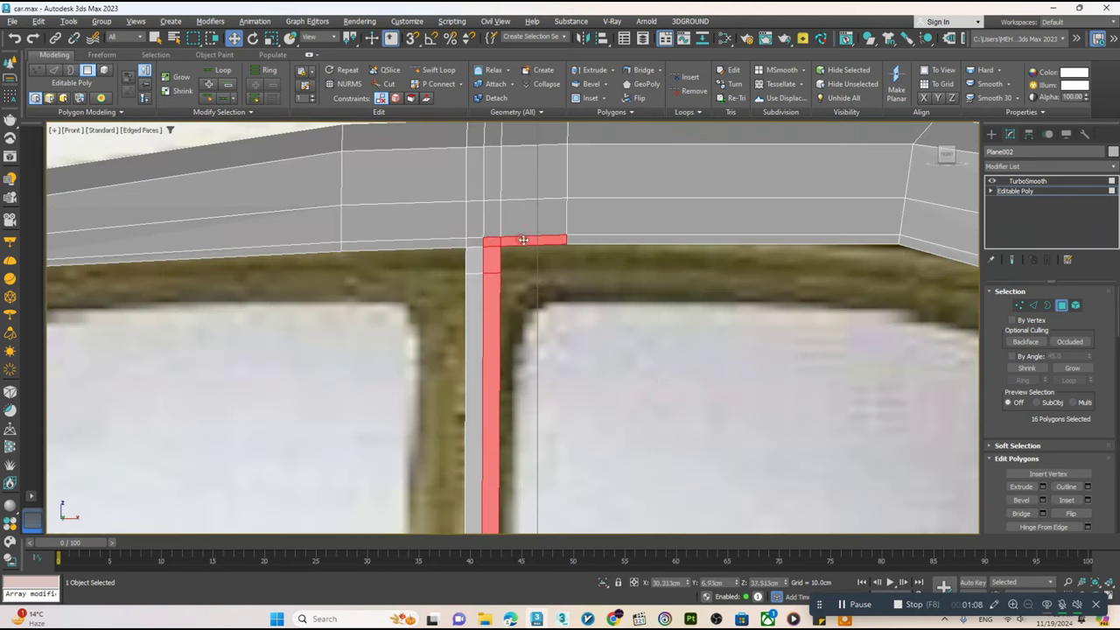
pyautogui.keyDown('ctrl'); pyautogui.click(603, 238); pyautogui.keyUp('ctrl')
# - Add the upper and diagonal window frame strip polygons to the selection
pyautogui.moveTo(857, 280); pyautogui.dragTo(655, 257, button='middle')
pyautogui.keyDown('ctrl'); pyautogui.click(654, 257); pyautogui.keyUp('ctrl')
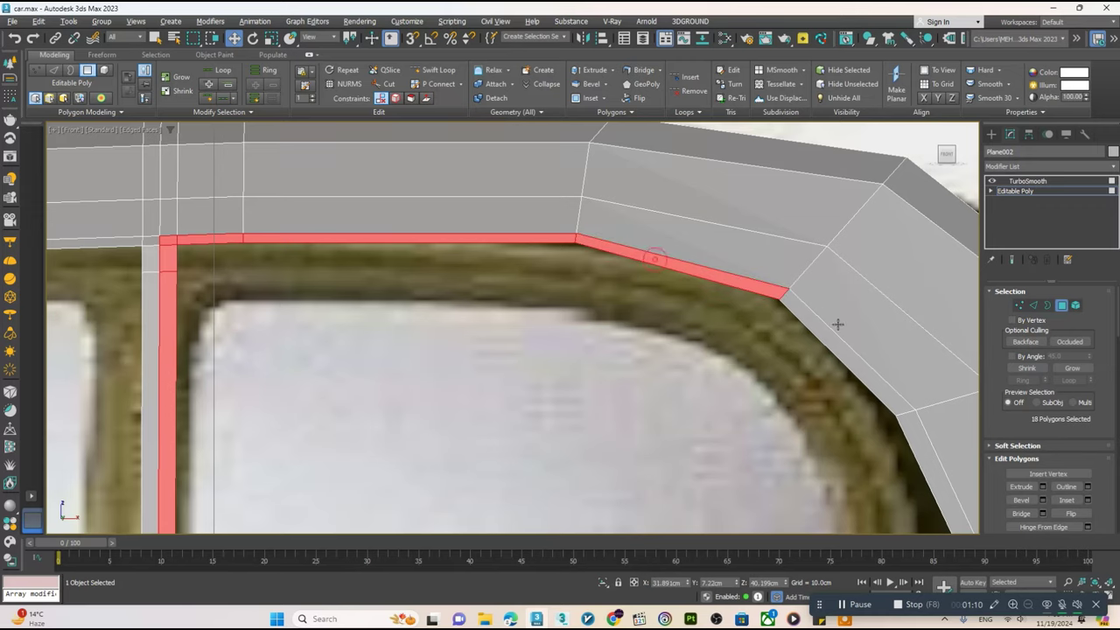
pyautogui.keyDown('ctrl'); pyautogui.click(826, 337); pyautogui.keyUp('ctrl')
pyautogui.scroll(-2, 825, 348)
pyautogui.scroll(3, 796, 306)
pyautogui.keyDown('ctrl'); pyautogui.click(795, 305); pyautogui.keyUp('ctrl')
pyautogui.scroll(-1, 764, 268)
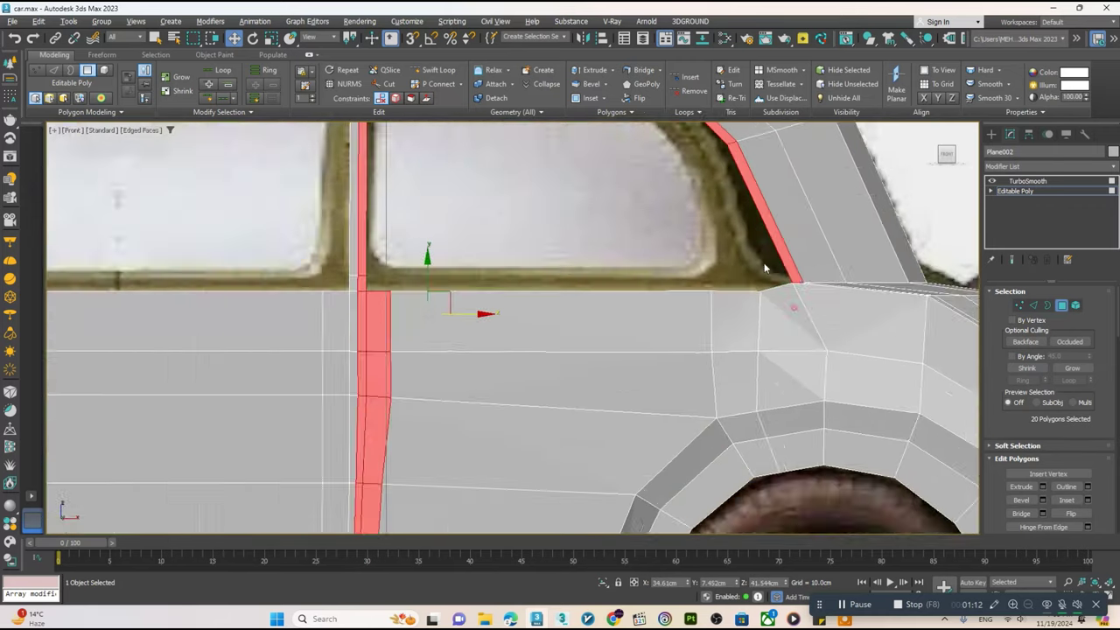
pyautogui.moveTo(764, 268); pyautogui.dragTo(751, 252, button='middle')
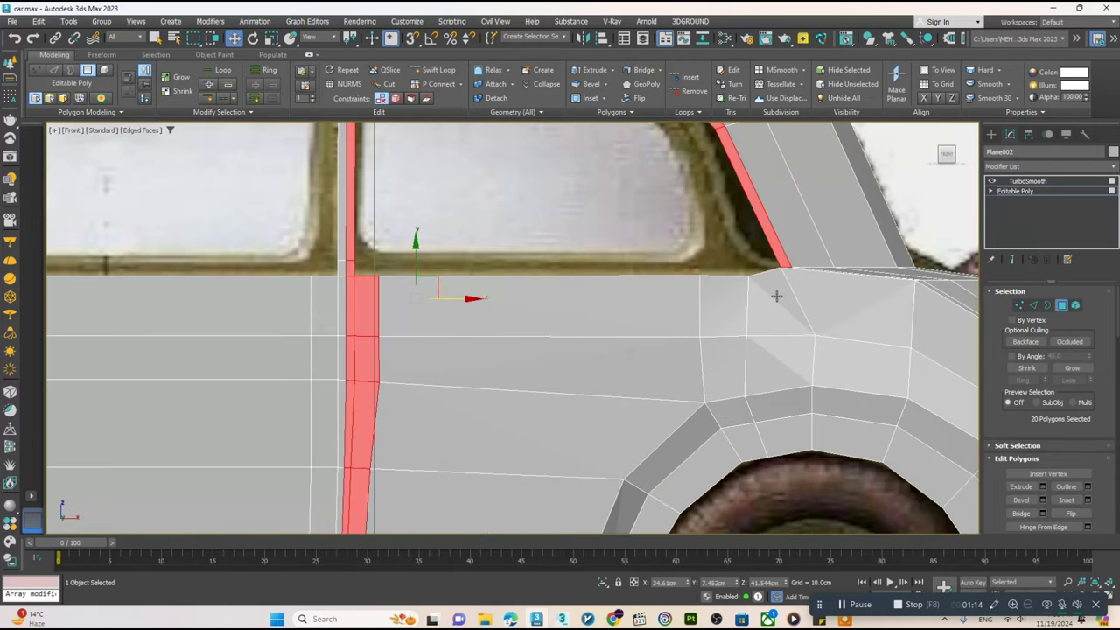
# - Add the remaining rear door panel polygons, completing the 28-face selection
pyautogui.keyDown('ctrl'); pyautogui.click(776, 296); pyautogui.keyUp('ctrl')
pyautogui.keyDown('ctrl'); pyautogui.click(782, 350); pyautogui.keyUp('ctrl')
pyautogui.keyDown('ctrl'); pyautogui.click(723, 368); pyautogui.keyUp('ctrl')
pyautogui.keyDown('ctrl'); pyautogui.click(560, 306); pyautogui.keyUp('ctrl')
pyautogui.keyDown('ctrl'); pyautogui.click(645, 367); pyautogui.keyUp('ctrl')
pyautogui.keyDown('ctrl'); pyautogui.click(602, 433); pyautogui.keyUp('ctrl')
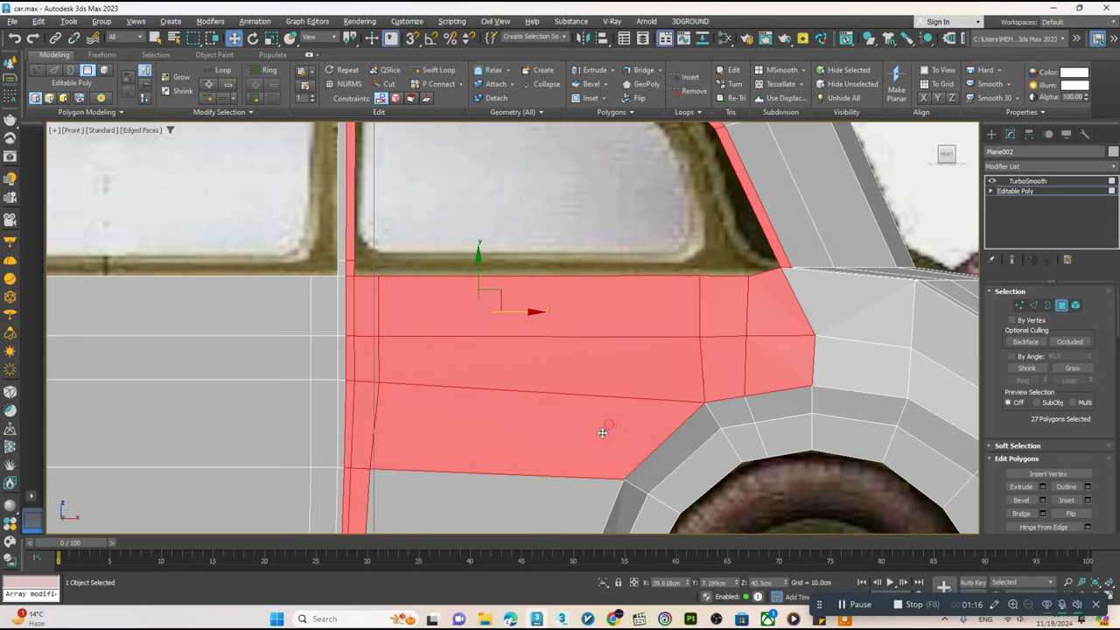
pyautogui.moveTo(602, 432); pyautogui.dragTo(569, 367, button='middle')
pyautogui.keyDown('ctrl'); pyautogui.click(554, 376); pyautogui.keyUp('ctrl')
pyautogui.scroll(-2, 550, 375)
pyautogui.scroll(2, 722, 251)
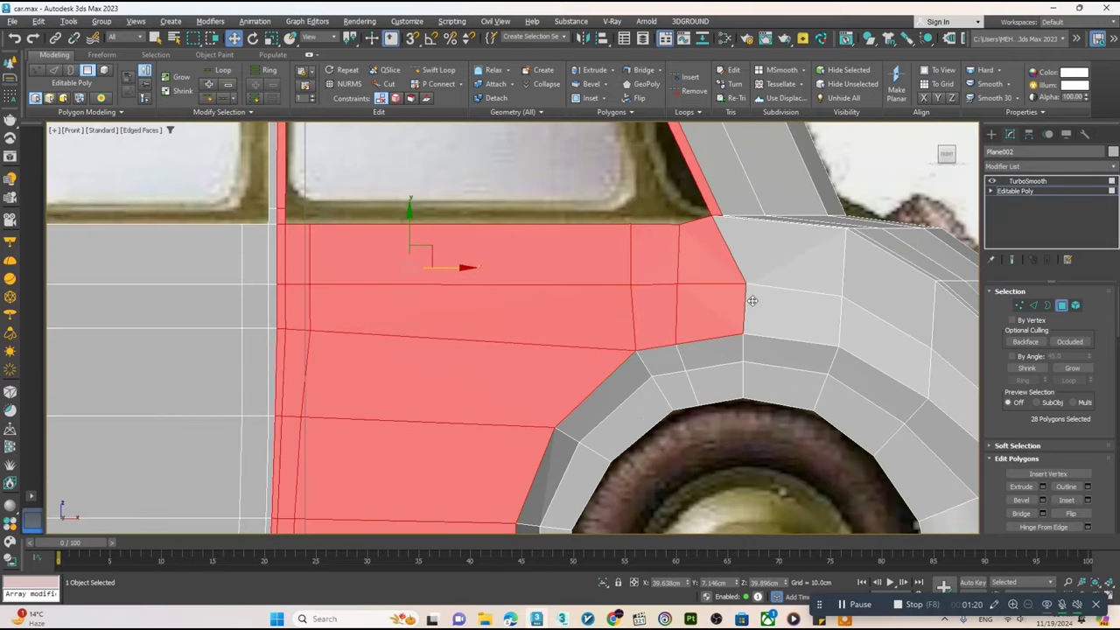
# - Switch to Perspective view and orbit around the car to check the rear-door selection
pyautogui.hotkey('alt', 'w')
pyautogui.hotkey('alt', 'w')
pyautogui.keyDown('alt'); pyautogui.moveTo(664, 332); pyautogui.dragTo(697, 347, button='middle'); pyautogui.keyUp('alt')
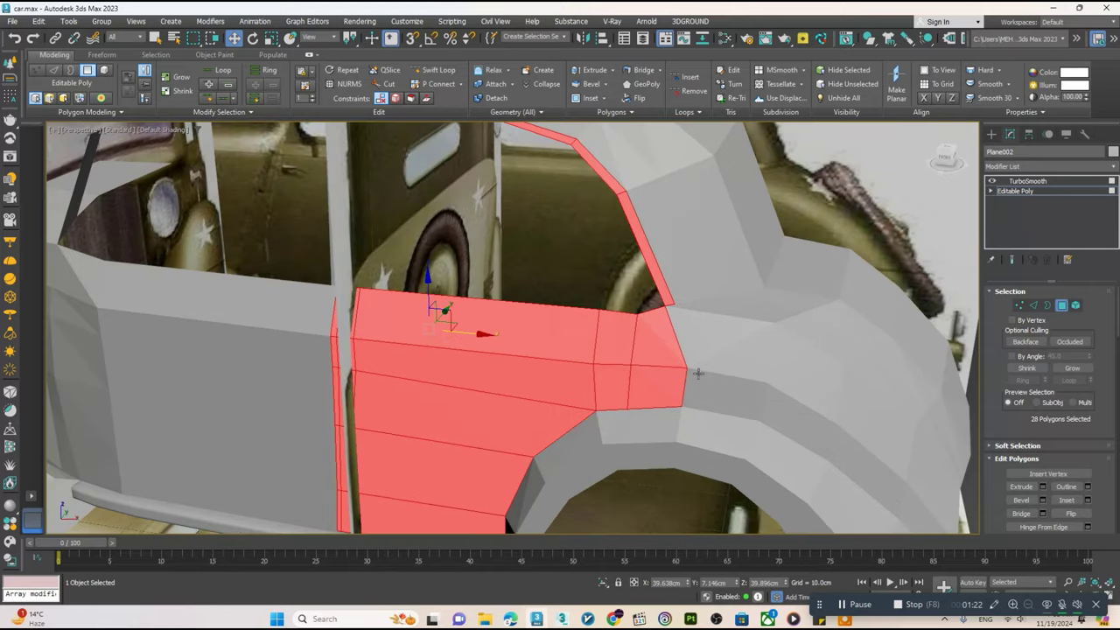
pyautogui.scroll(2, 697, 347)
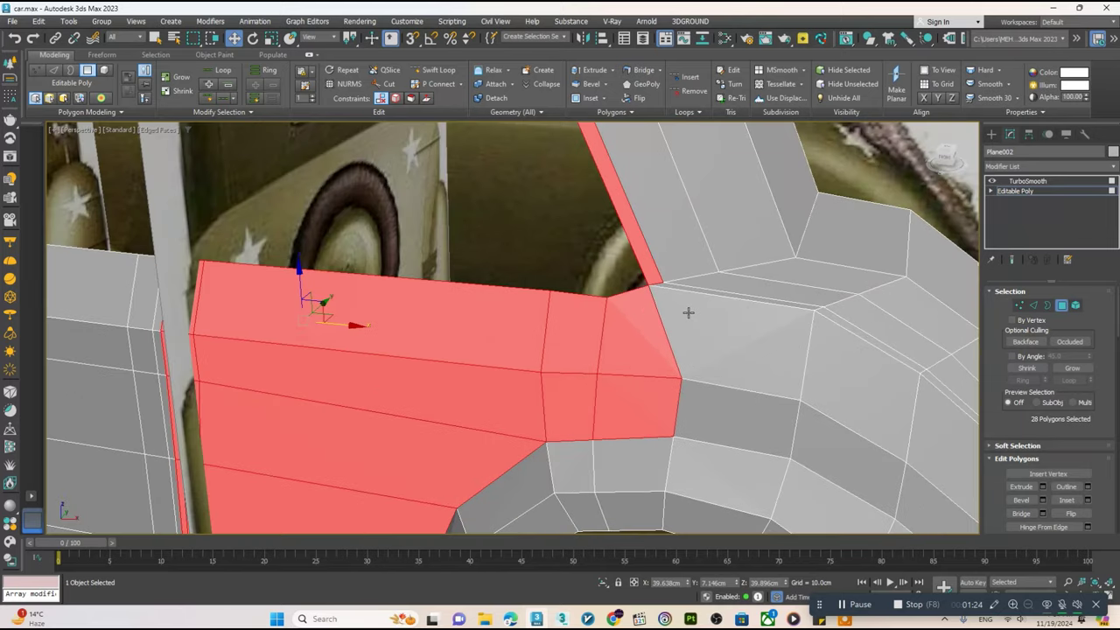
pyautogui.keyDown('alt'); pyautogui.moveTo(689, 312); pyautogui.dragTo(655, 318, button='middle'); pyautogui.keyUp('alt')
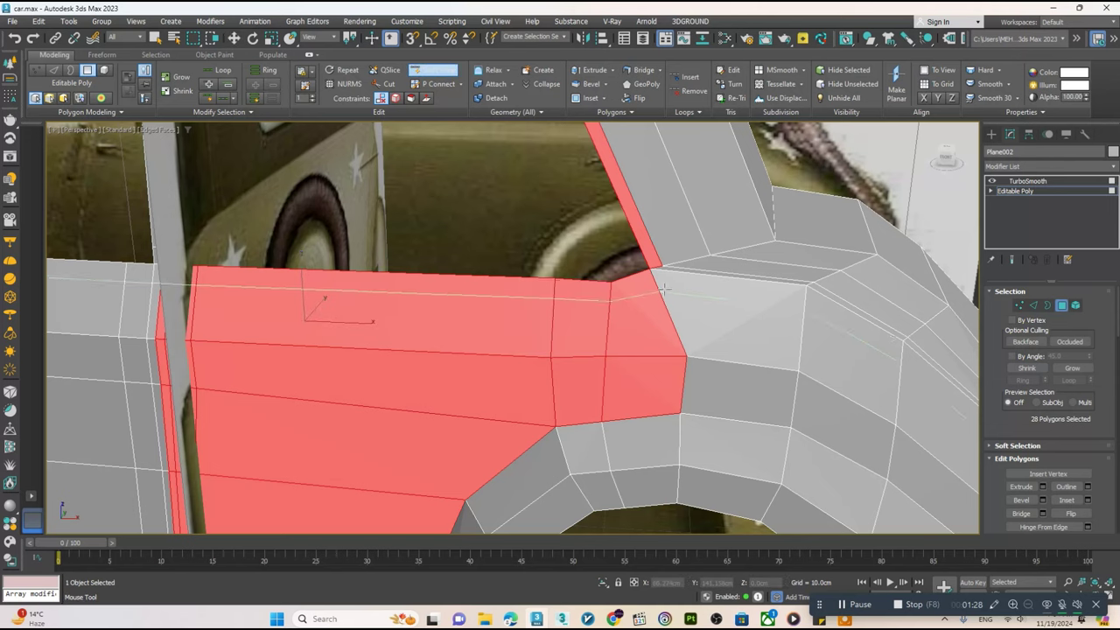
pyautogui.scroll(-3, 669, 295)
pyautogui.keyDown('alt'); pyautogui.moveTo(670, 295); pyautogui.dragTo(669, 297, button='middle'); pyautogui.keyUp('alt')
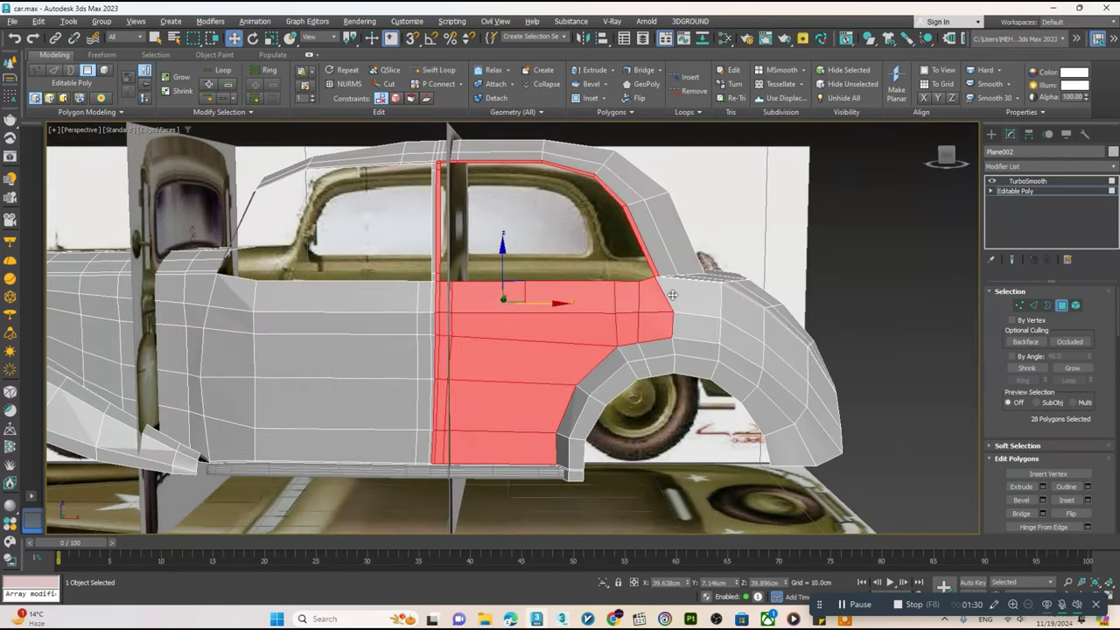
pyautogui.scroll(3, 669, 299)
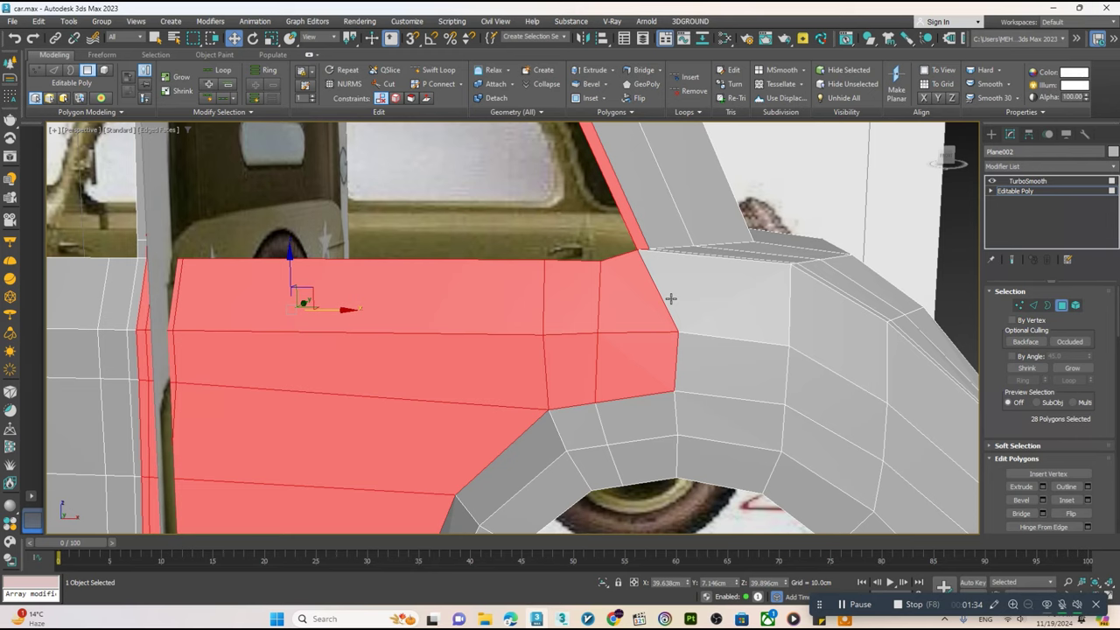
pyautogui.scroll(-3, 670, 299)
pyautogui.scroll(1, 662, 309)
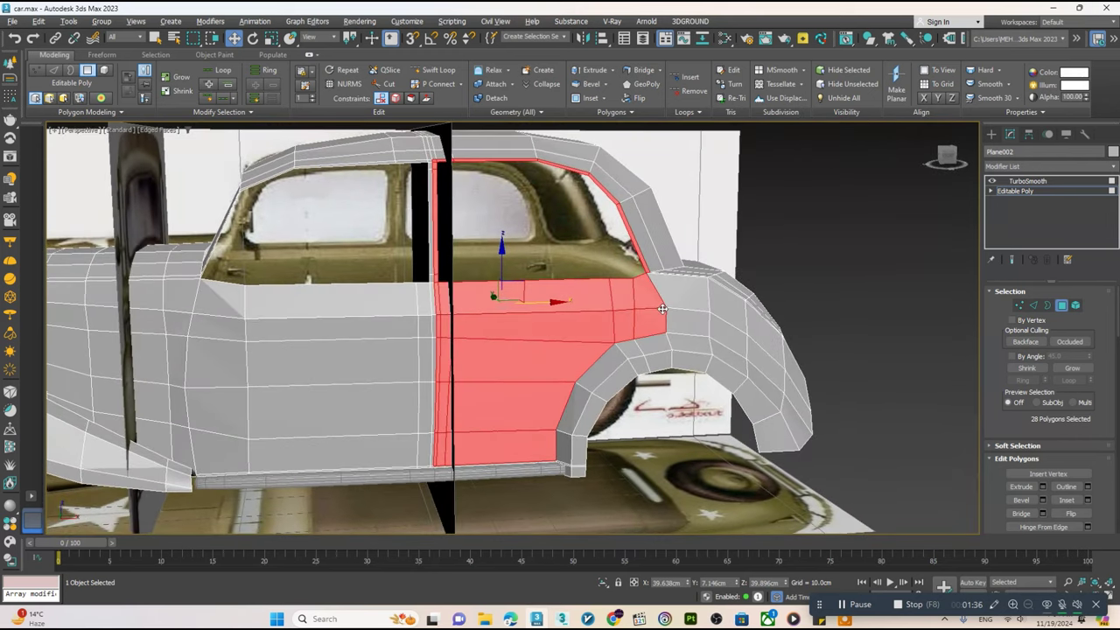
pyautogui.scroll(1, 662, 309)
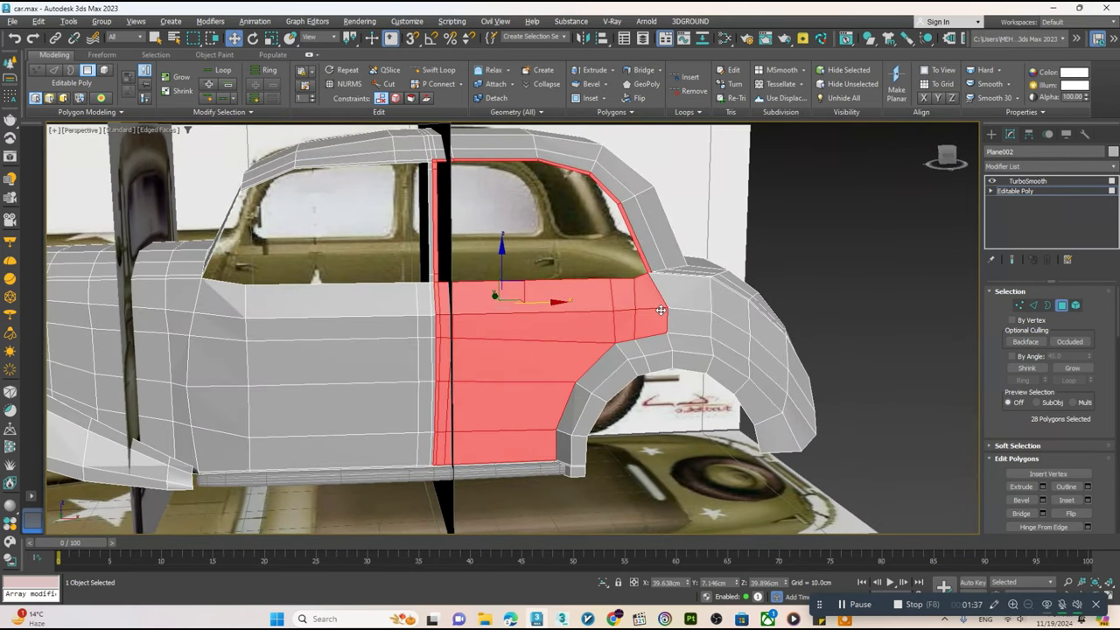
# - Preview the TurboSmooth-smoothed car body from a higher three-quarter view
pyautogui.click(1027, 181)
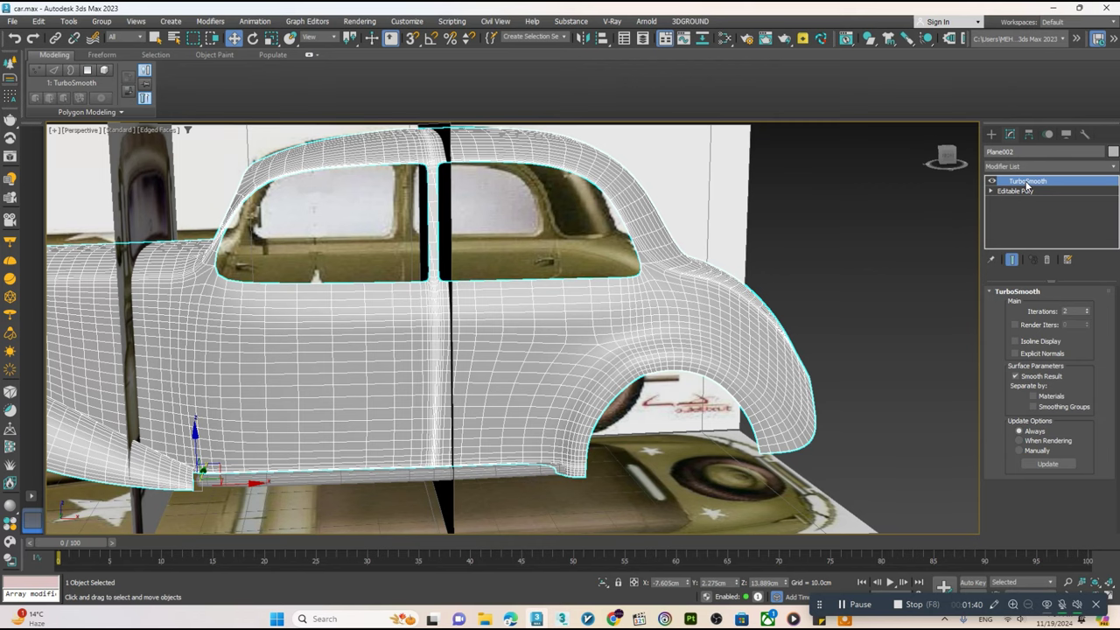
pyautogui.scroll(-3, 560, 332)
pyautogui.moveTo(560, 332)
pyautogui.keyDown('alt'); pyautogui.mouseDown(button='middle')
pyautogui.moveTo(624, 320)
pyautogui.moveTo(601, 321)
pyautogui.mouseUp(button='middle'); pyautogui.keyUp('alt')
pyautogui.press('F4')
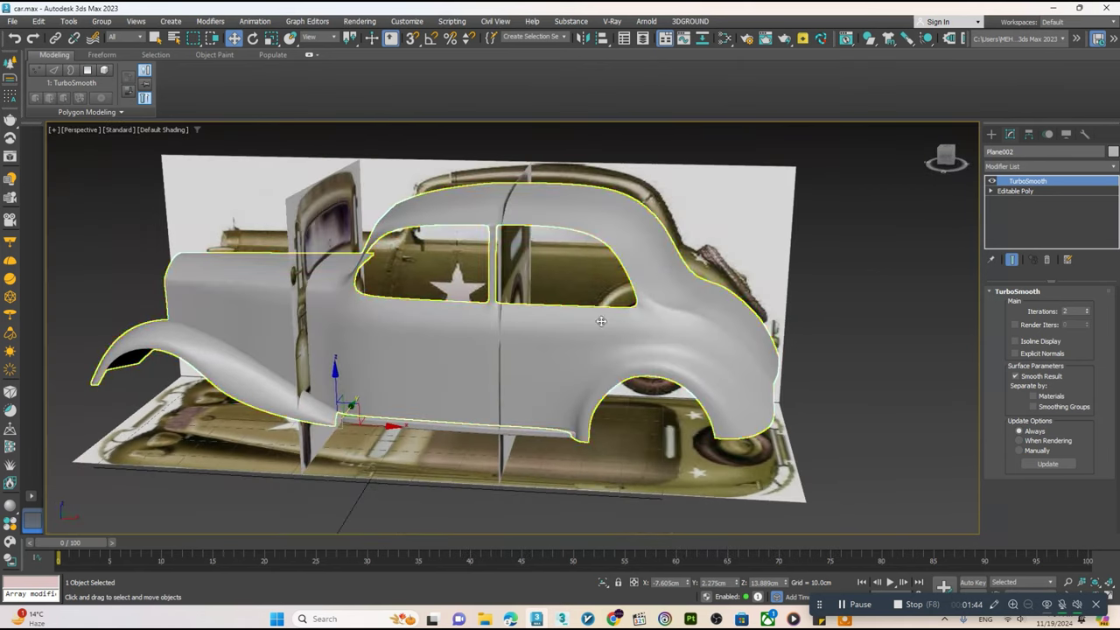
# - Back in Editable Poly, add a Swift Loop ahead of the front door beside the window pillar
pyautogui.click(1014, 191)
pyautogui.press('F4')
pyautogui.scroll(5, 352, 314)
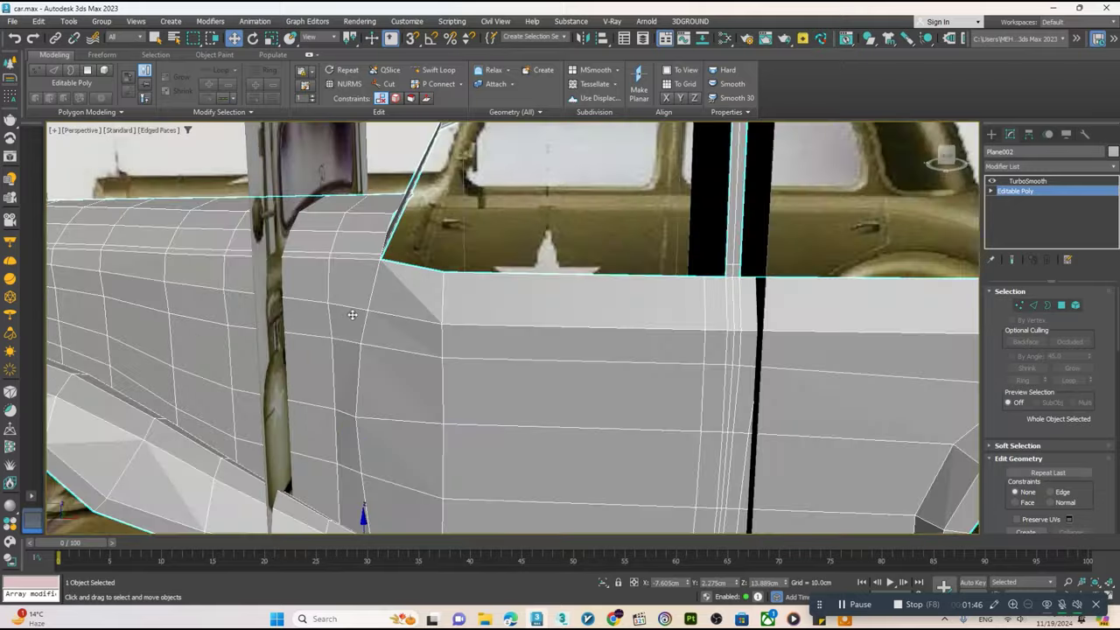
pyautogui.keyDown('alt'); pyautogui.moveTo(351, 314); pyautogui.dragTo(377, 317, button='middle'); pyautogui.keyUp('alt')
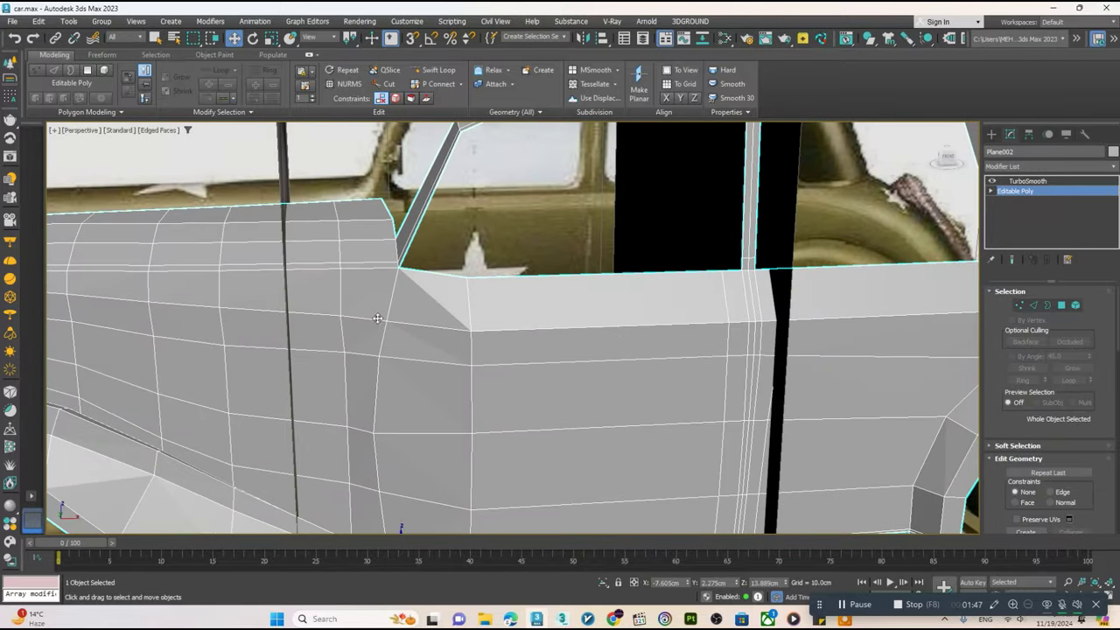
pyautogui.click(435, 70)
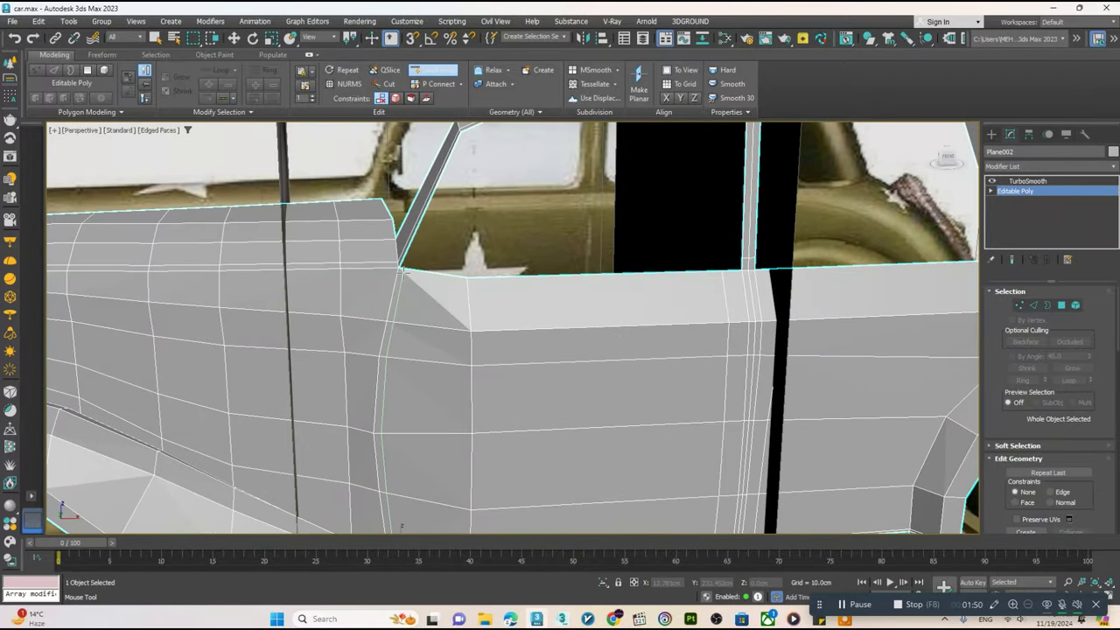
pyautogui.scroll(3, 401, 272)
pyautogui.scroll(-1, 402, 275)
# - Nudge the new door edge loop slightly and turn on Show End Result
pyautogui.press('w')
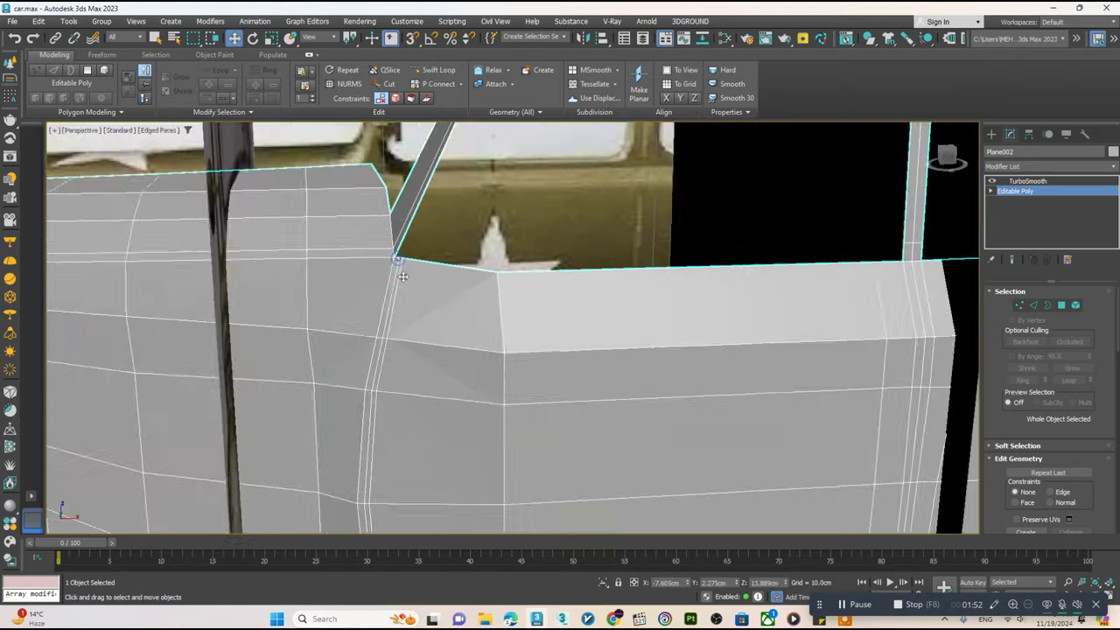
pyautogui.keyDown('alt'); pyautogui.moveTo(402, 276); pyautogui.dragTo(372, 449, button='middle'); pyautogui.keyUp('alt')
pyautogui.press('2')
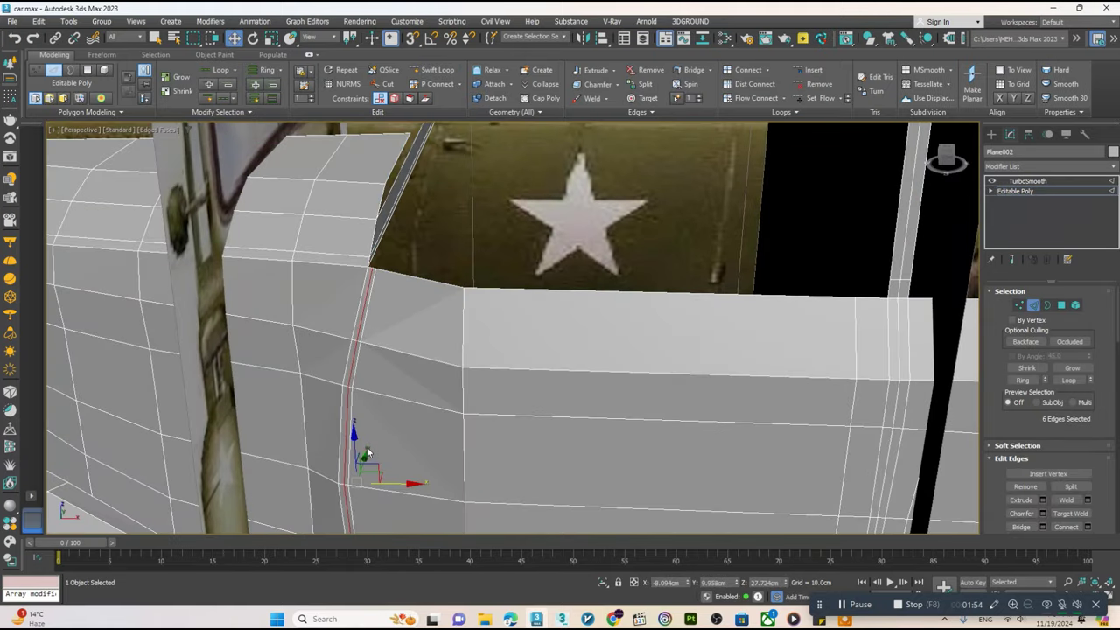
pyautogui.moveTo(358, 457); pyautogui.dragTo(362, 456)
pyautogui.click(1010, 258)
# - Select the edge loop along the door crease and nudge it slightly
pyautogui.scroll(-4, 544, 361)
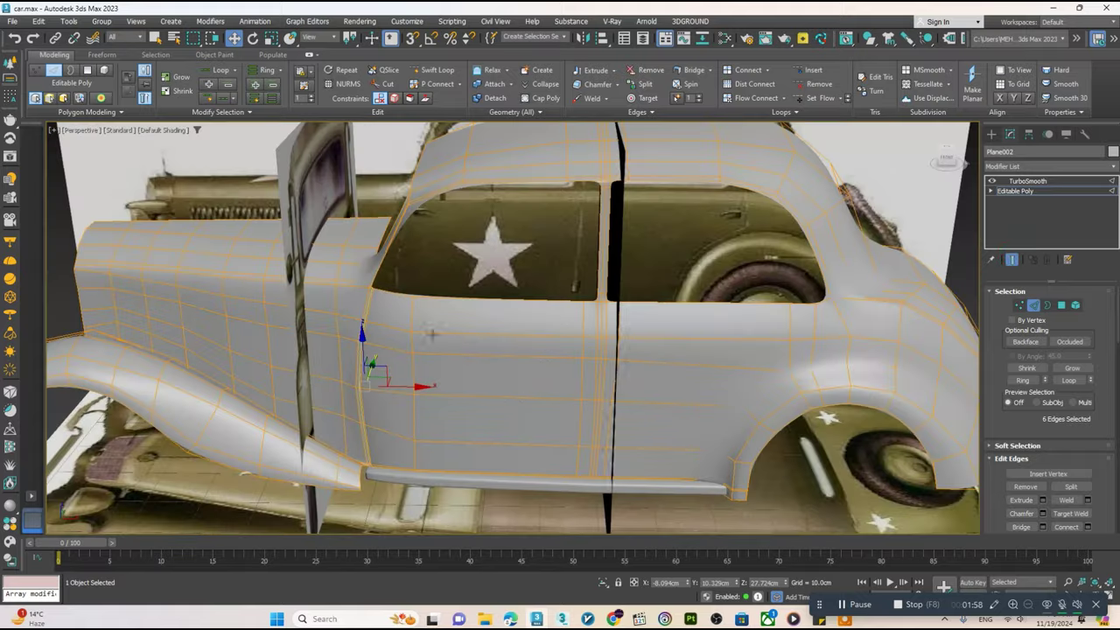
pyautogui.keyDown('alt'); pyautogui.moveTo(544, 360); pyautogui.dragTo(523, 385, button='middle'); pyautogui.keyUp('alt')
pyautogui.scroll(2, 420, 340)
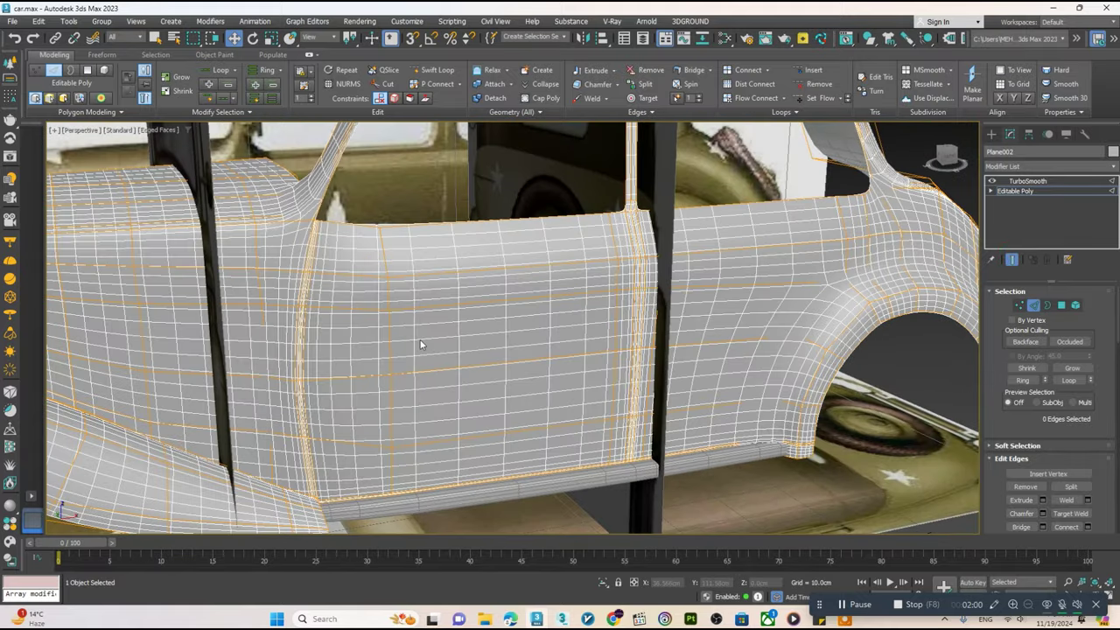
pyautogui.scroll(4, 308, 332)
pyautogui.scroll(3, 280, 332)
pyautogui.doubleClick(280, 332)
pyautogui.scroll(-2, 280, 332)
pyautogui.scroll(-2, 288, 367)
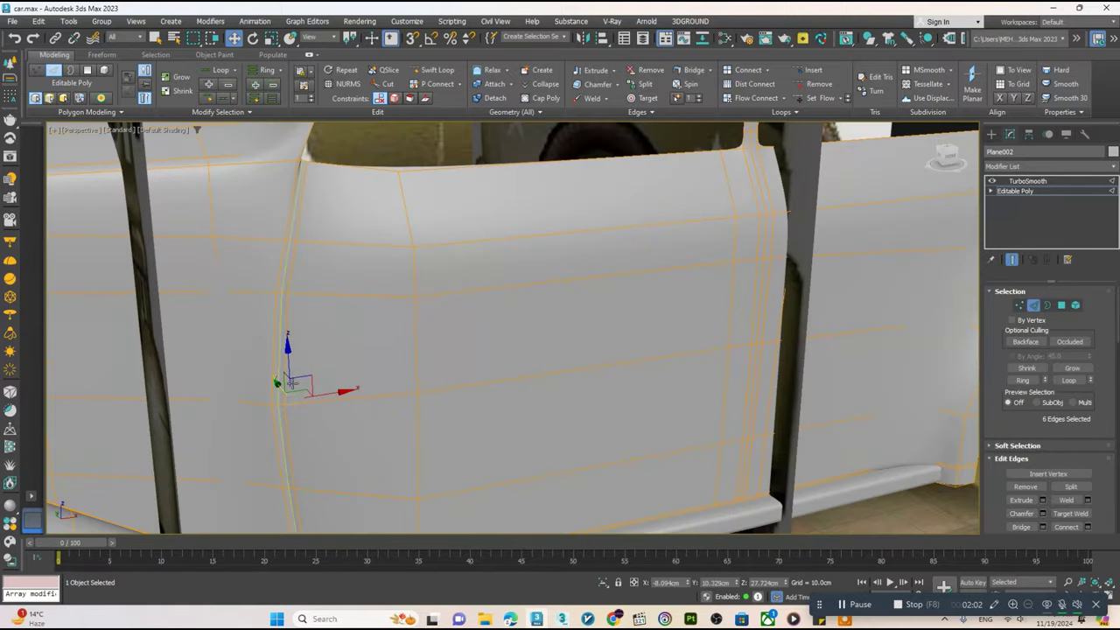
pyautogui.moveTo(278, 383); pyautogui.dragTo(278, 383)
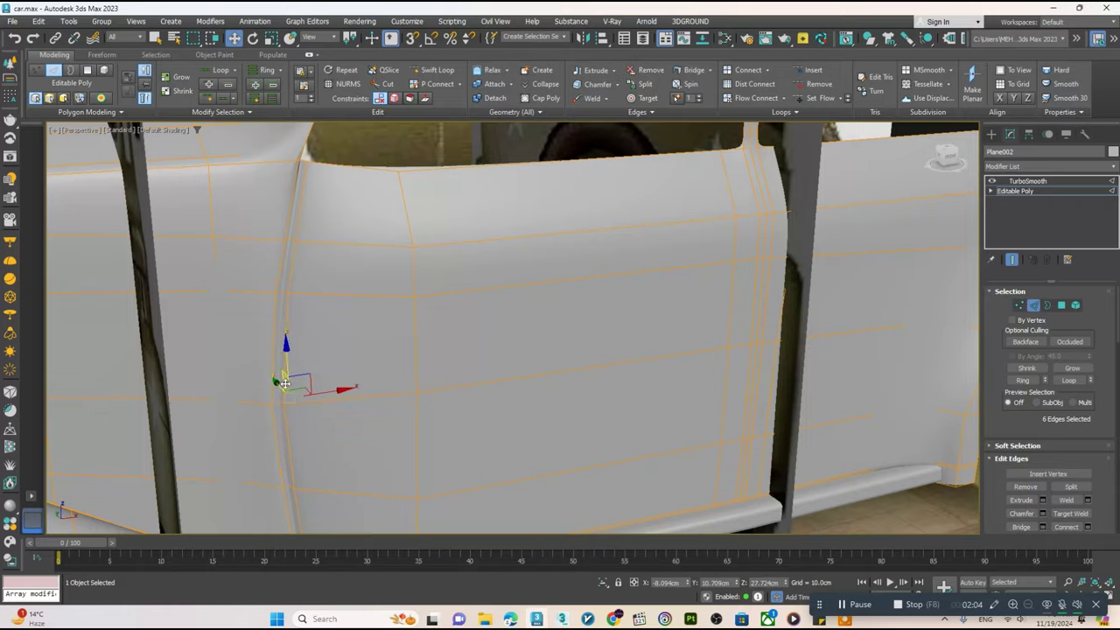
pyautogui.scroll(-3, 289, 385)
pyautogui.scroll(4, 536, 326)
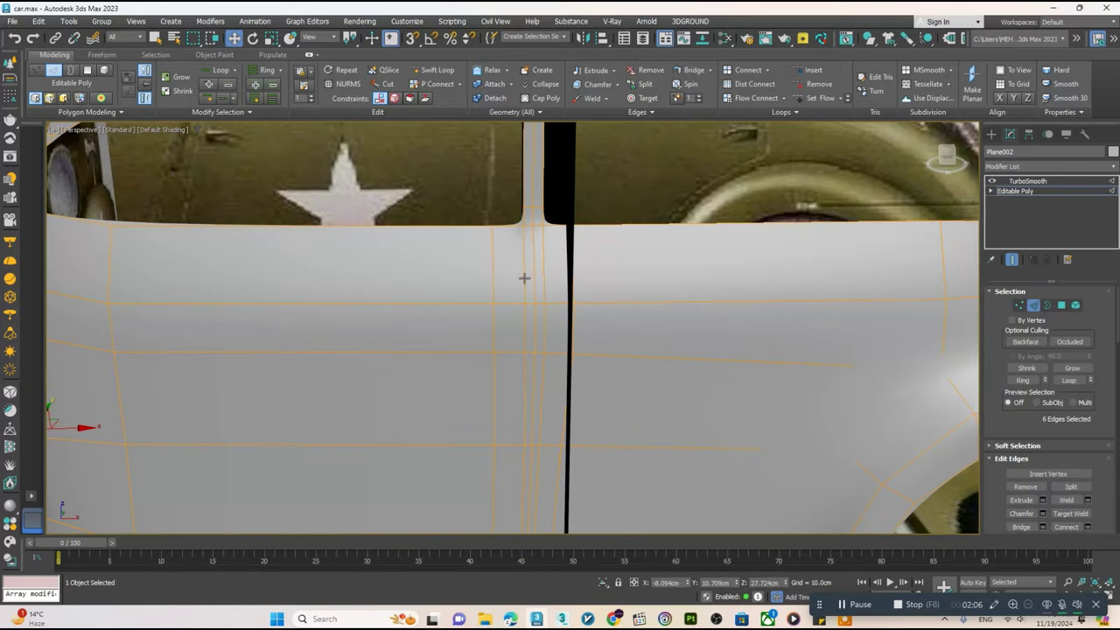
# - Select the door seam loop without its roof edges and shift it to narrow the door gap
pyautogui.keyDown('ctrl'); pyautogui.doubleClick(532, 242); pyautogui.keyUp('ctrl')
pyautogui.scroll(-3, 532, 242)
pyautogui.scroll(1, 523, 308)
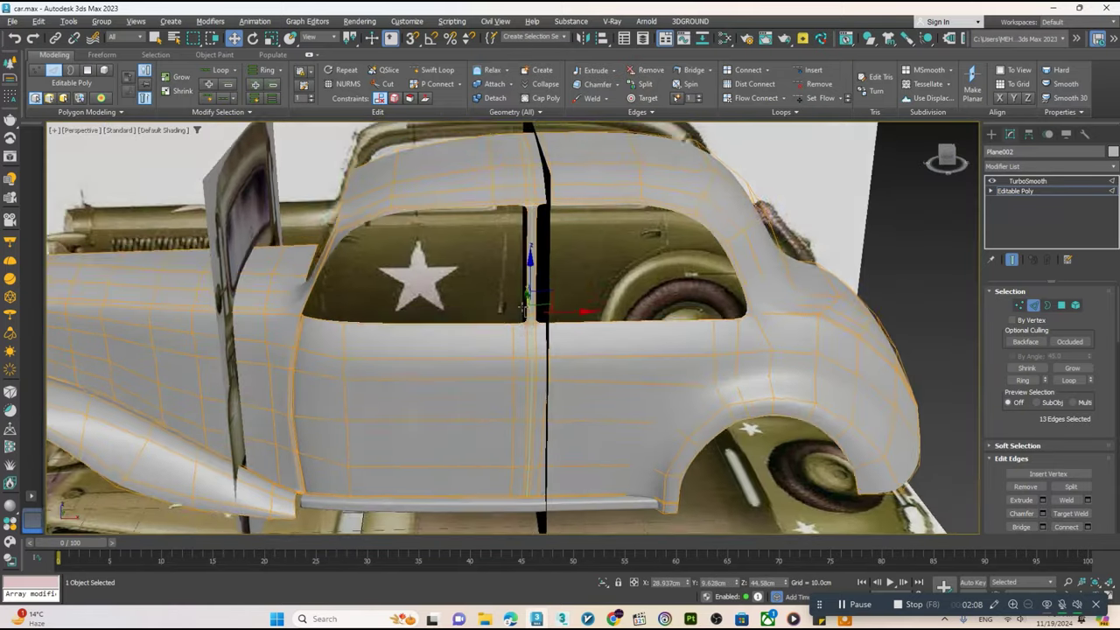
pyautogui.keyDown('alt'); pyautogui.moveTo(523, 306); pyautogui.dragTo(441, 171, button='middle'); pyautogui.keyUp('alt')
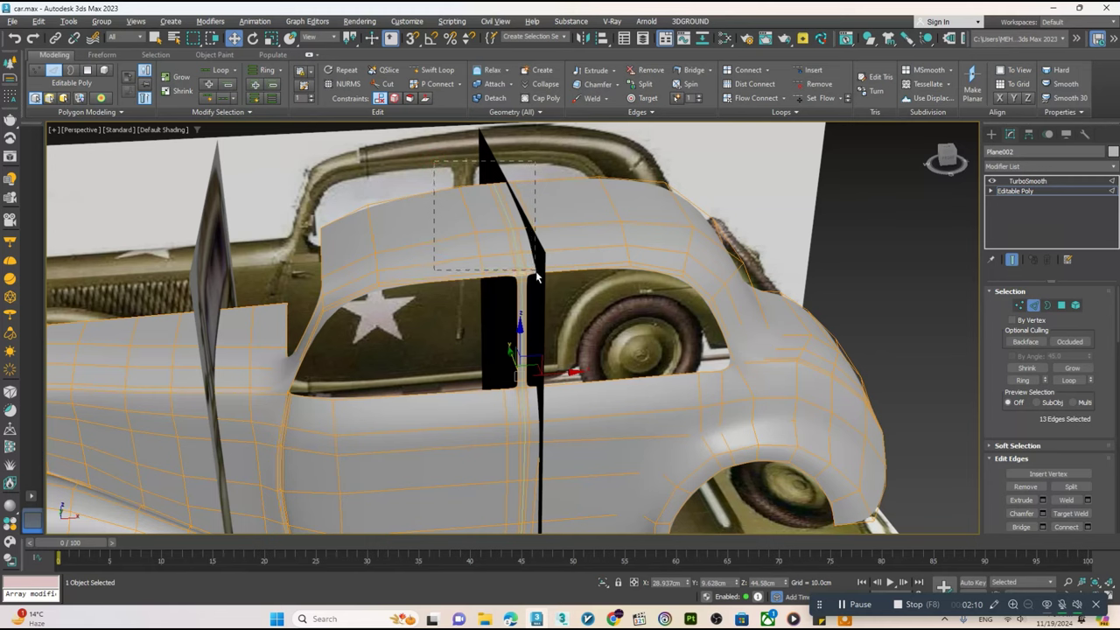
pyautogui.keyDown('alt'); pyautogui.moveTo(536, 276); pyautogui.dragTo(534, 278); pyautogui.keyUp('alt')
pyautogui.scroll(2, 524, 430)
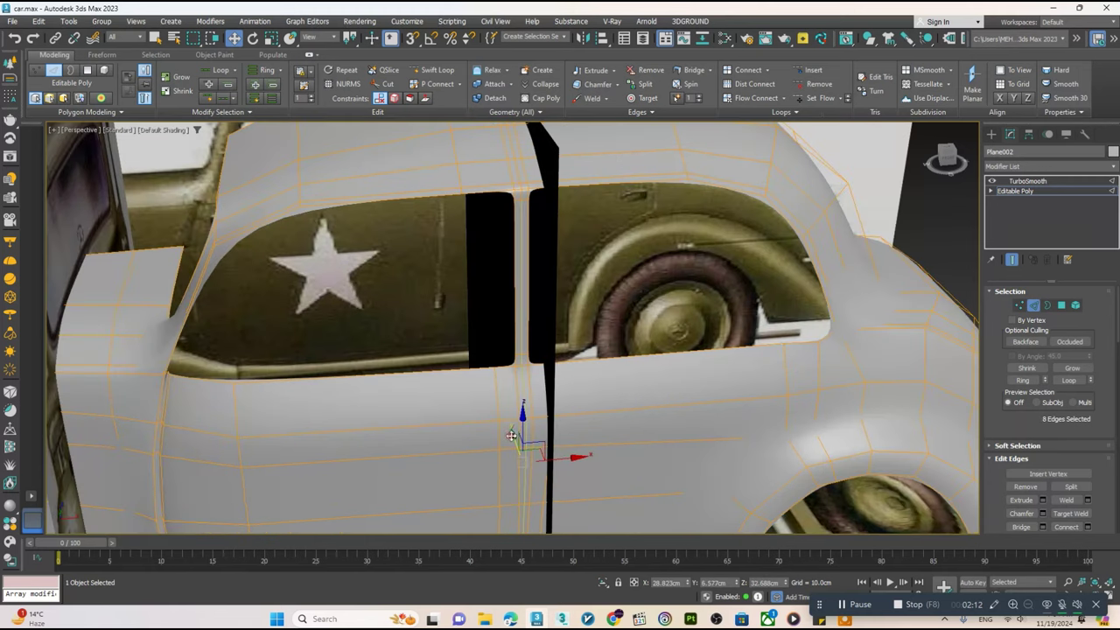
pyautogui.moveTo(511, 435); pyautogui.dragTo(508, 431)
pyautogui.moveTo(510, 432)
pyautogui.keyDown('alt'); pyautogui.mouseDown(button='middle')
pyautogui.moveTo(512, 340)
pyautogui.moveTo(487, 309)
pyautogui.moveTo(466, 330)
pyautogui.mouseUp(button='middle'); pyautogui.keyUp('alt')
pyautogui.click(512, 341)
pyautogui.scroll(-2, 510, 341)
pyautogui.click(469, 333)
# - With Show End Result off, select the edges around the front wheel arch
pyautogui.click(1011, 259)
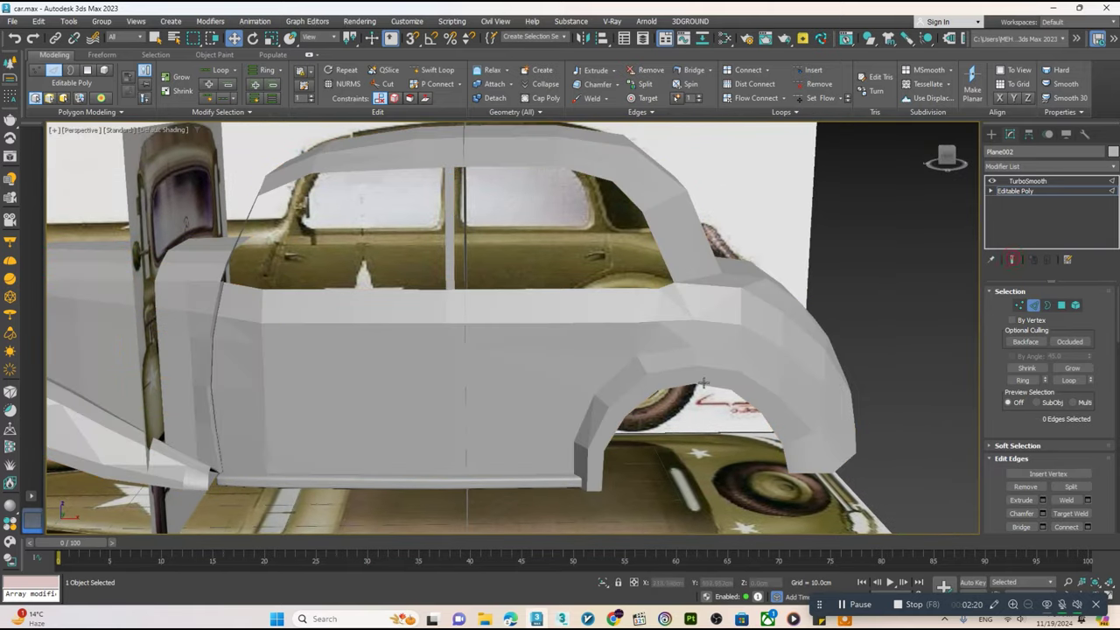
pyautogui.press('F4')
pyautogui.scroll(3, 618, 367)
pyautogui.doubleClick(618, 373)
pyautogui.scroll(-3, 617, 373)
pyautogui.moveTo(617, 373); pyautogui.dragTo(630, 316, button='middle')
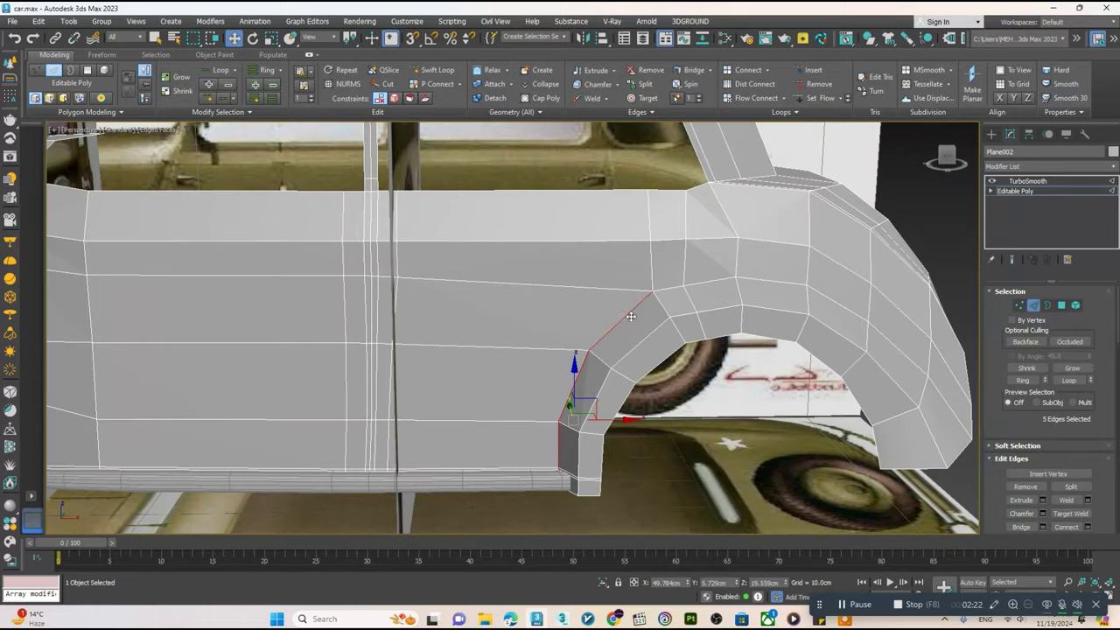
pyautogui.scroll(2, 558, 448)
pyautogui.scroll(2, 567, 440)
pyautogui.scroll(1, 541, 478)
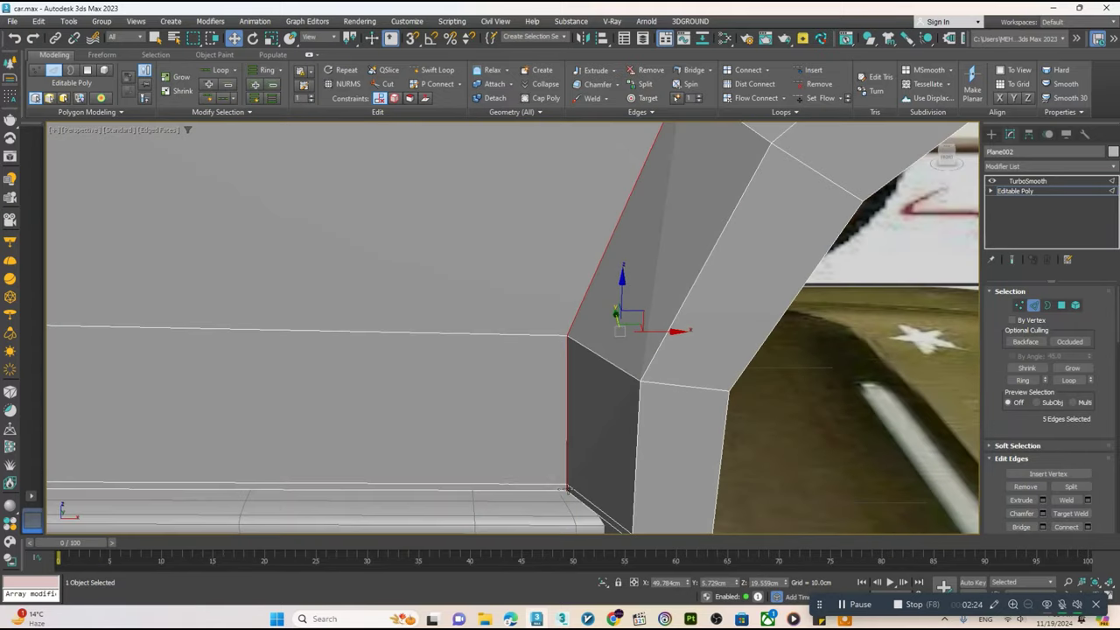
pyautogui.scroll(3, 560, 485)
pyautogui.keyDown('alt'); pyautogui.click(568, 490); pyautogui.keyUp('alt')
pyautogui.scroll(-2, 536, 477)
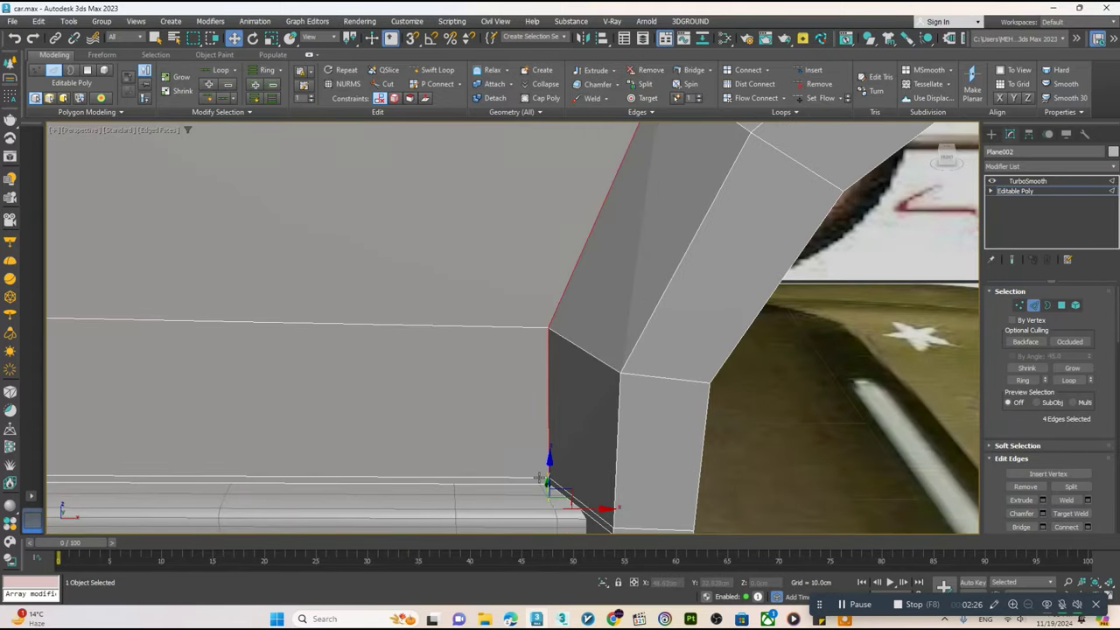
pyautogui.scroll(-3, 536, 476)
pyautogui.keyDown('ctrl'); pyautogui.click(591, 297); pyautogui.keyUp('ctrl')
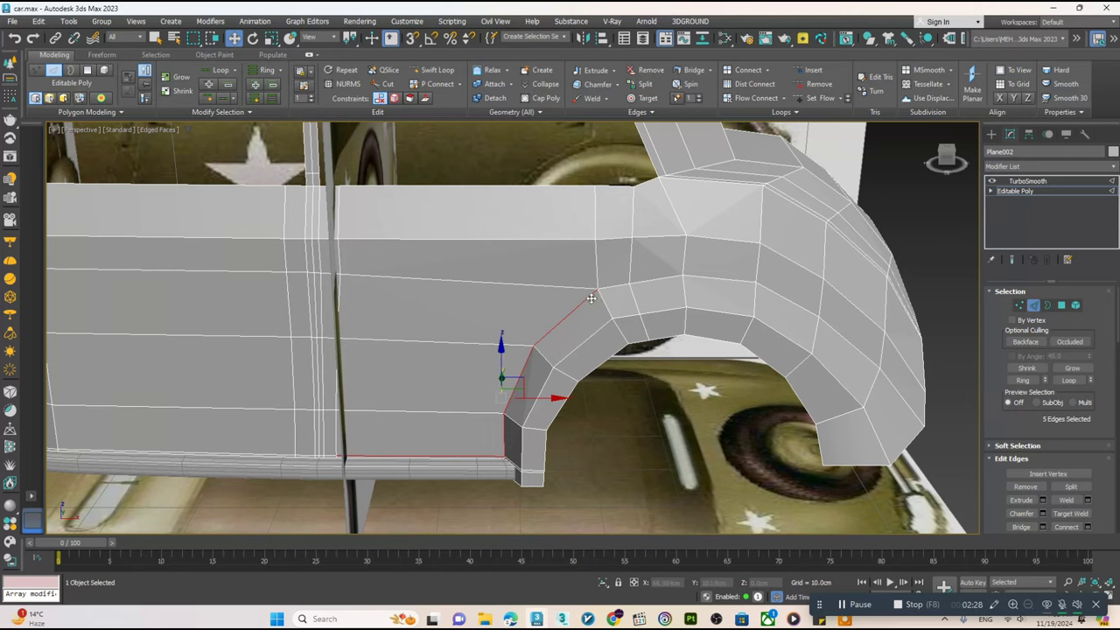
pyautogui.keyDown('ctrl'); pyautogui.click(615, 286); pyautogui.keyUp('ctrl')
pyautogui.keyDown('ctrl'); pyautogui.click(657, 279); pyautogui.keyUp('ctrl')
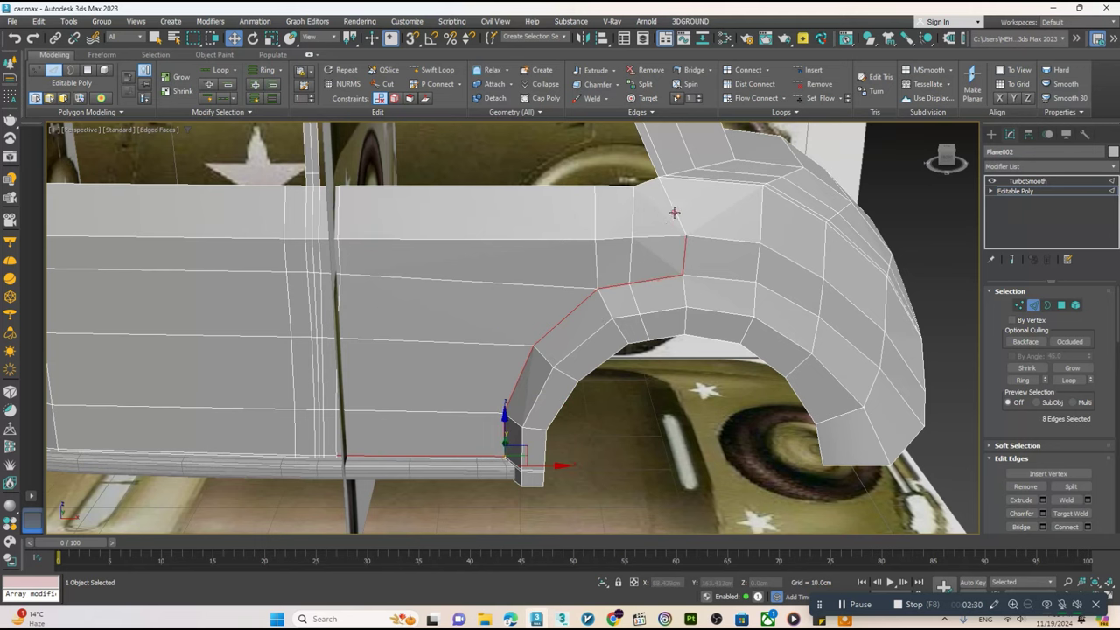
# - Add the vertical door seam edge to the fender outline selection
pyautogui.moveTo(661, 171); pyautogui.dragTo(406, 398, button='middle')
pyautogui.moveTo(343, 327); pyautogui.dragTo(365, 381, button='middle')
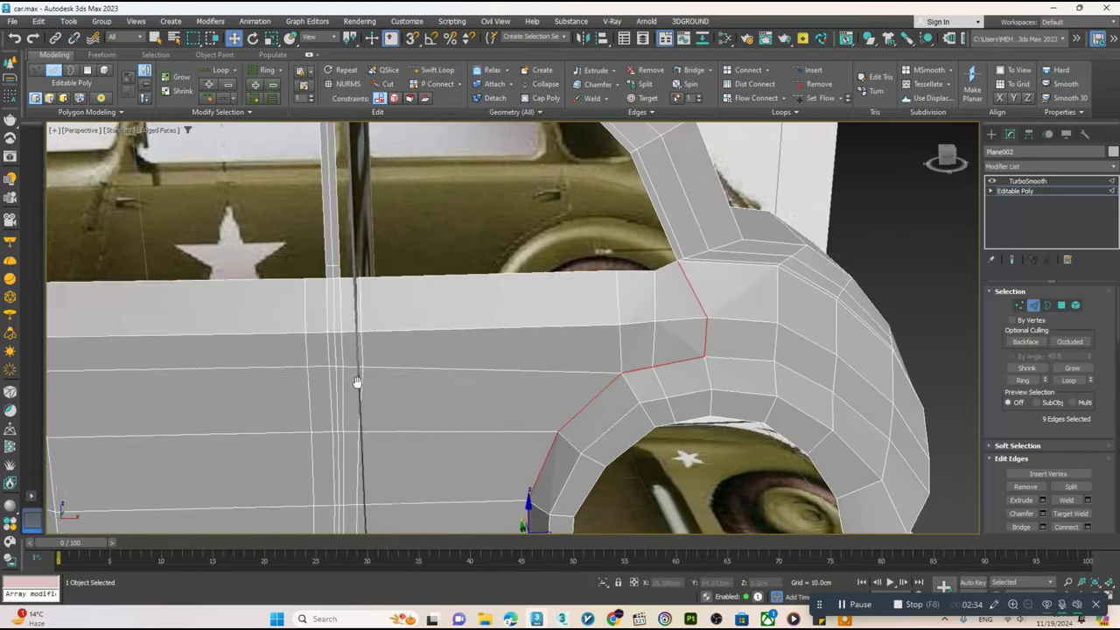
pyautogui.scroll(3, 365, 381)
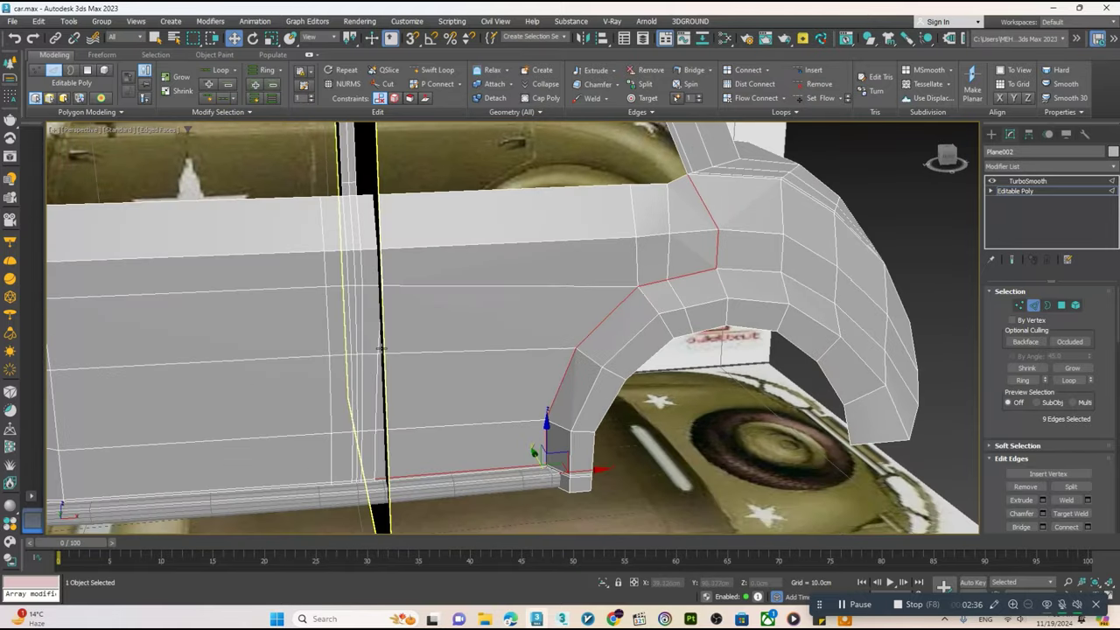
pyautogui.scroll(3, 377, 475)
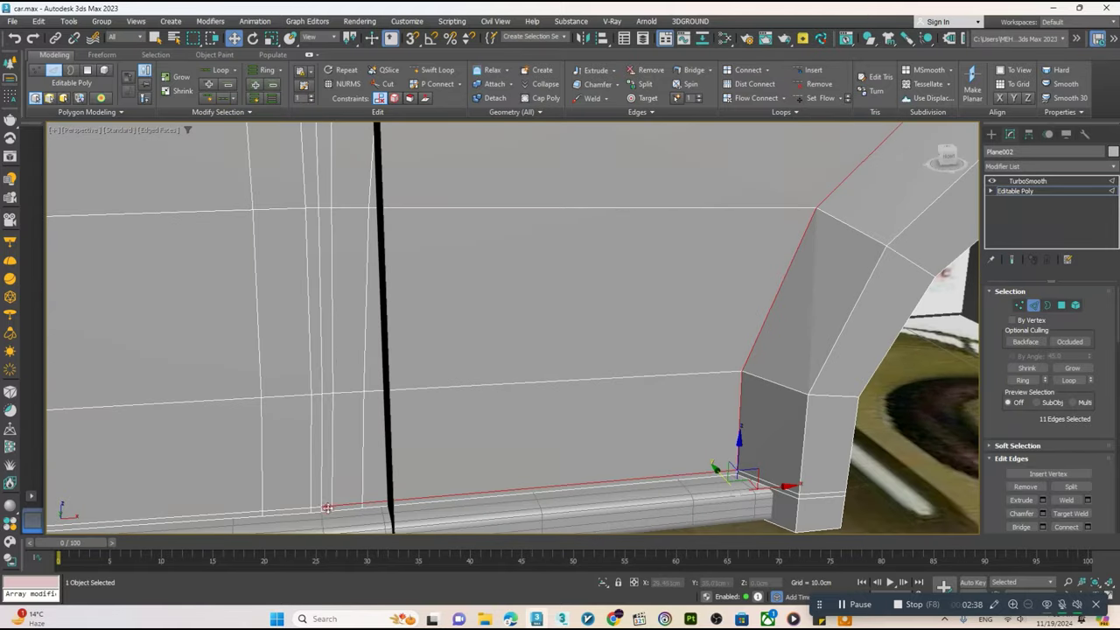
pyautogui.keyDown('ctrl'); pyautogui.click(325, 402); pyautogui.keyUp('ctrl')
pyautogui.scroll(-2, 322, 371)
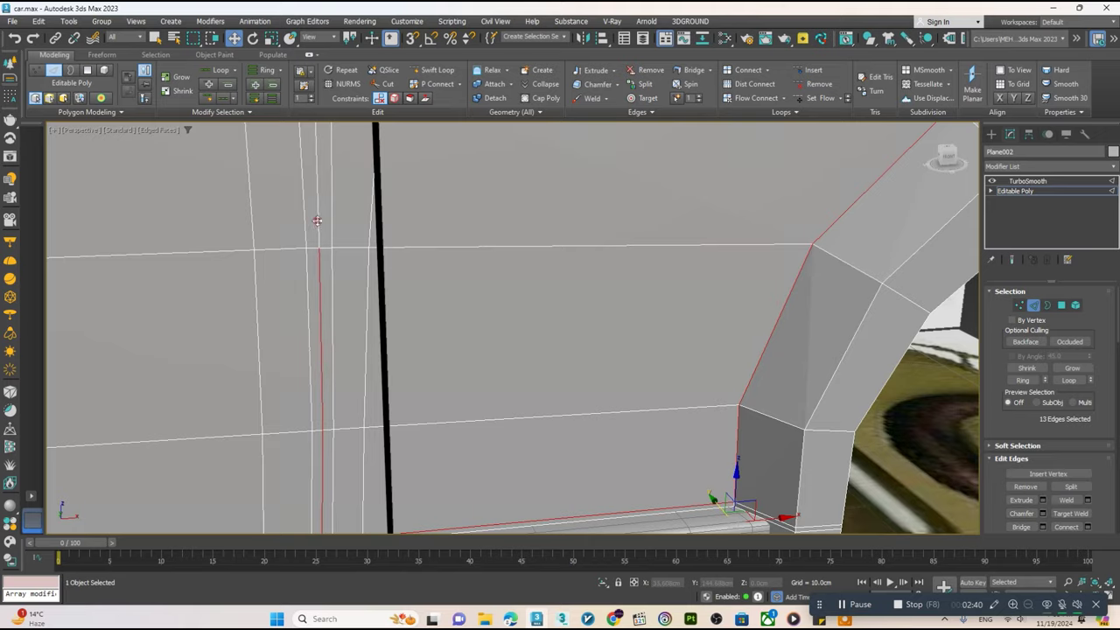
pyautogui.scroll(-5, 316, 220)
pyautogui.scroll(3, 324, 250)
pyautogui.scroll(4, 340, 350)
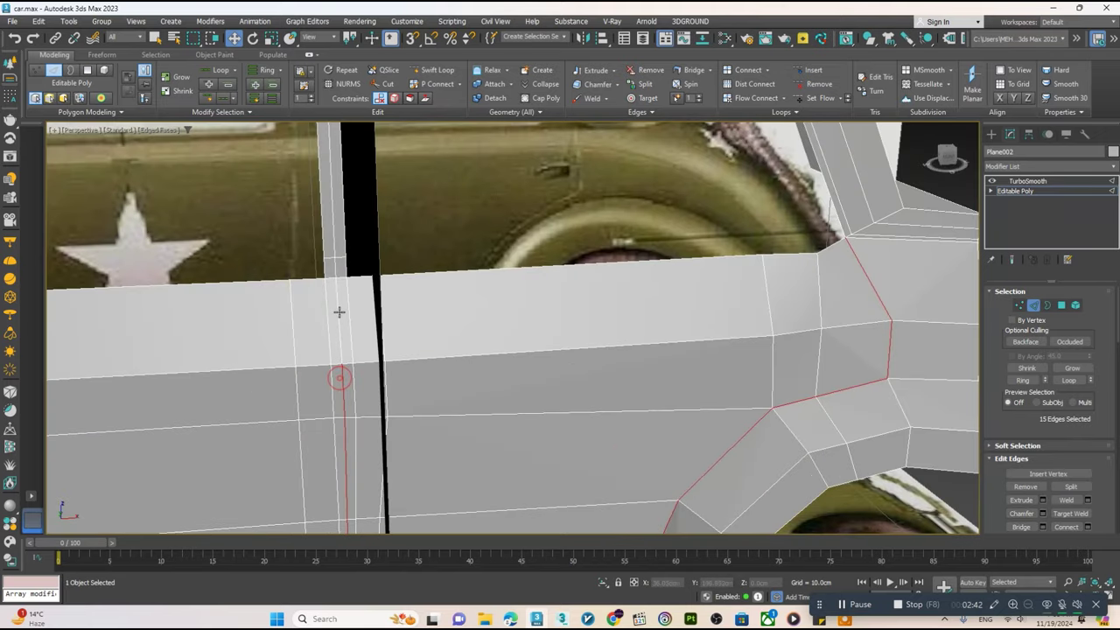
pyautogui.scroll(2, 332, 248)
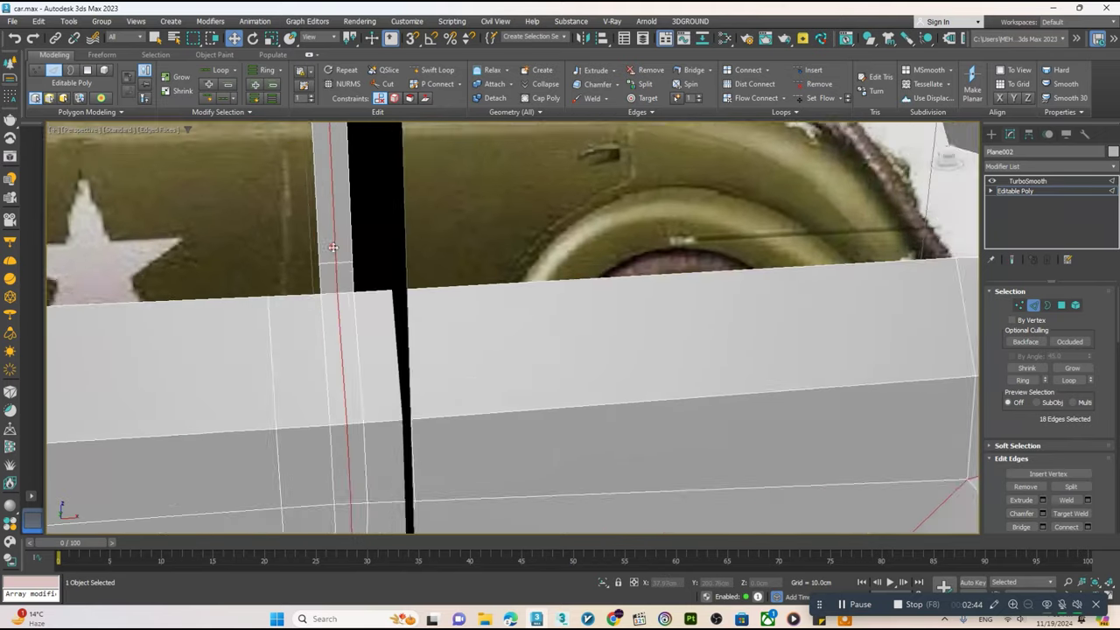
pyautogui.scroll(2, 333, 249)
pyautogui.scroll(-2, 334, 251)
pyautogui.press('F4')
pyautogui.press('F4')
pyautogui.scroll(-3, 336, 252)
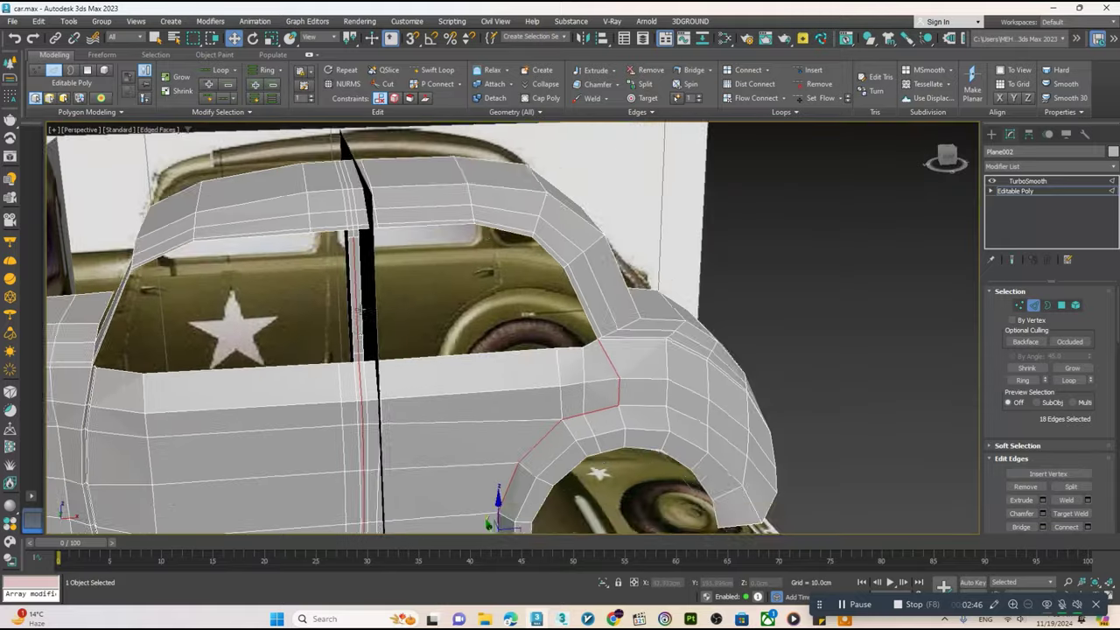
pyautogui.scroll(1, 341, 280)
pyautogui.scroll(2, 345, 309)
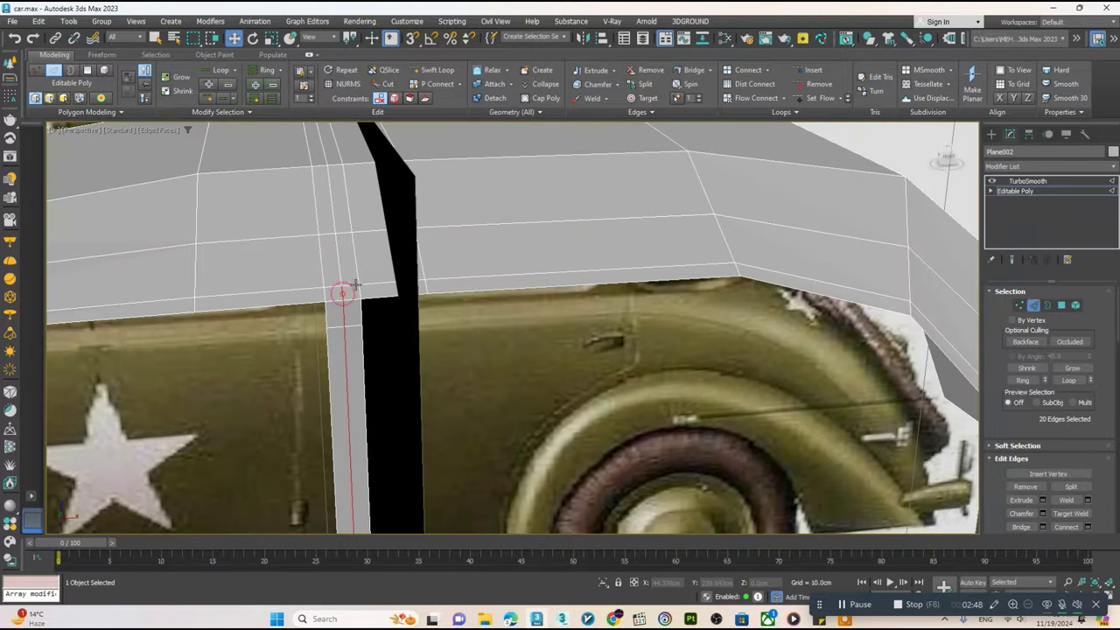
# - Add the top body-line edges to complete the fender outline selection
pyautogui.keyDown('ctrl'); pyautogui.click(373, 285); pyautogui.keyUp('ctrl')
pyautogui.keyDown('ctrl'); pyautogui.click(453, 279); pyautogui.keyUp('ctrl')
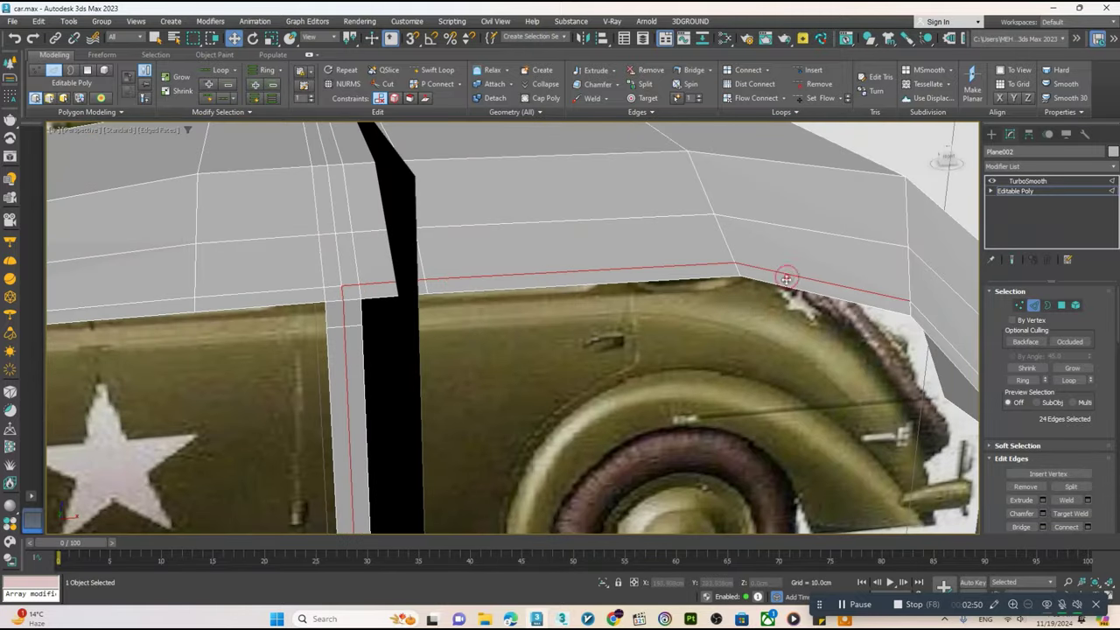
pyautogui.keyDown('alt'); pyautogui.moveTo(786, 278); pyautogui.dragTo(528, 209, button='middle'); pyautogui.keyUp('alt')
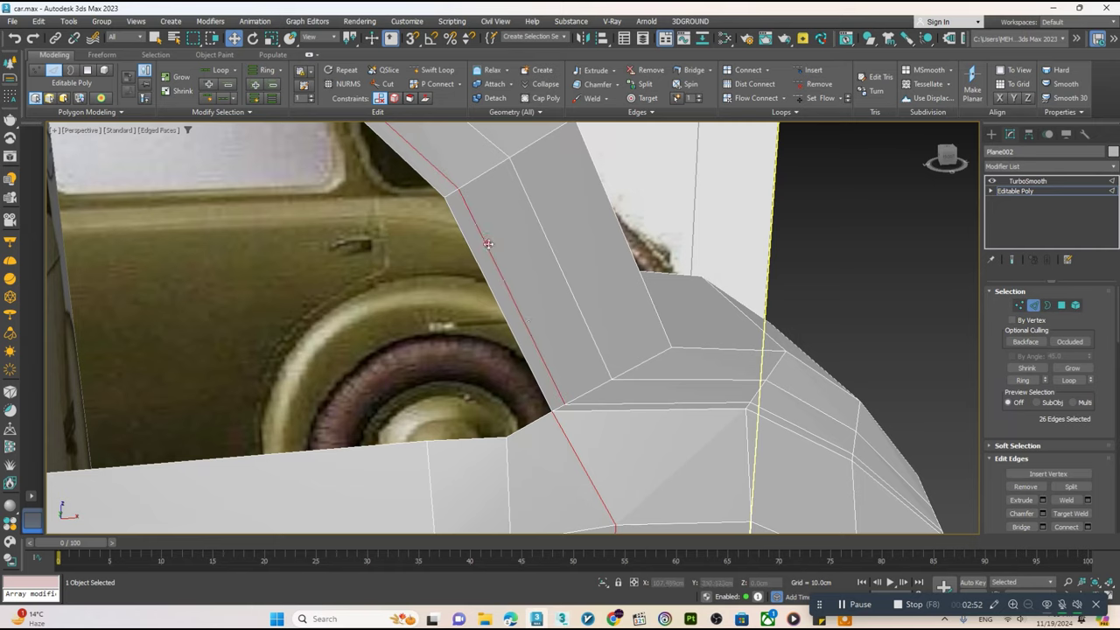
pyautogui.scroll(-3, 524, 332)
pyautogui.scroll(4, 537, 401)
pyautogui.keyDown('alt'); pyautogui.moveTo(529, 409); pyautogui.dragTo(543, 363, button='middle'); pyautogui.keyUp('alt')
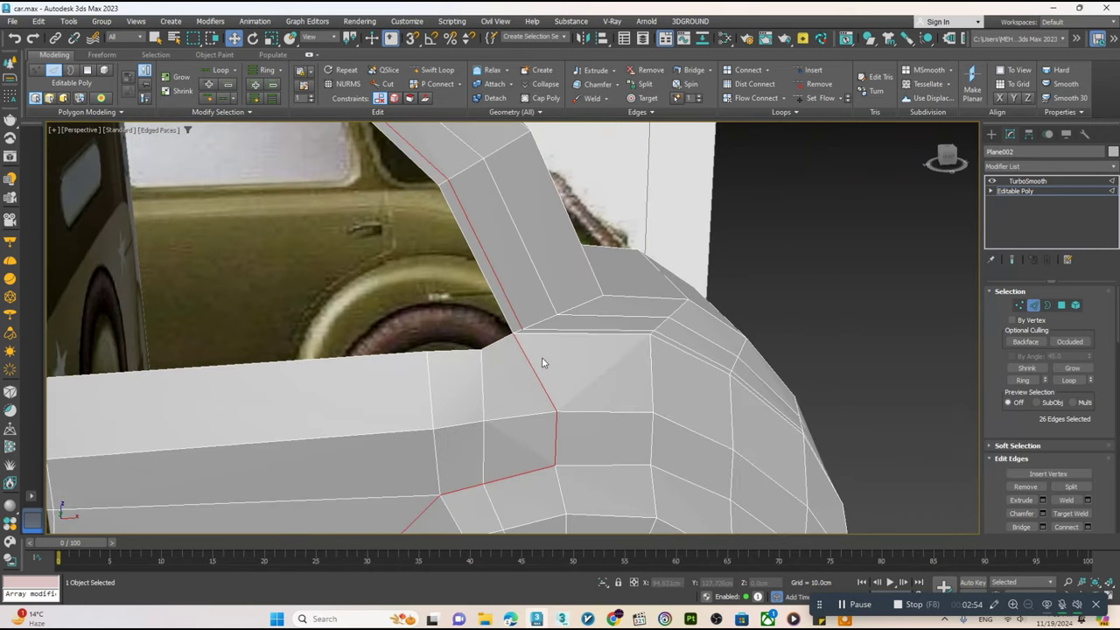
pyautogui.hotkey('alt', 'c')
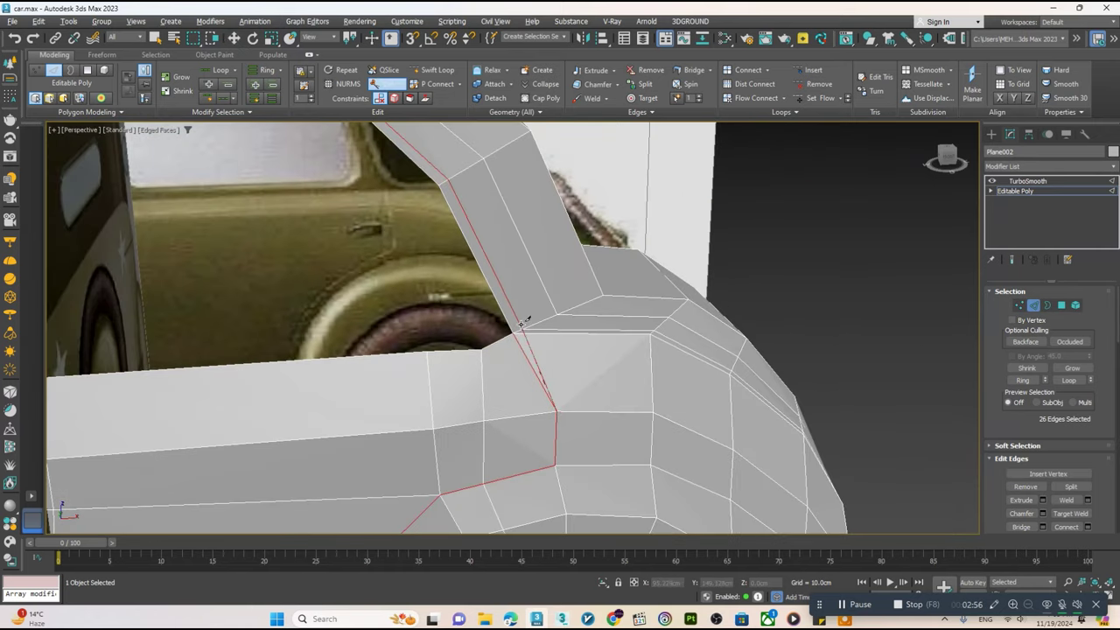
pyautogui.press('2')
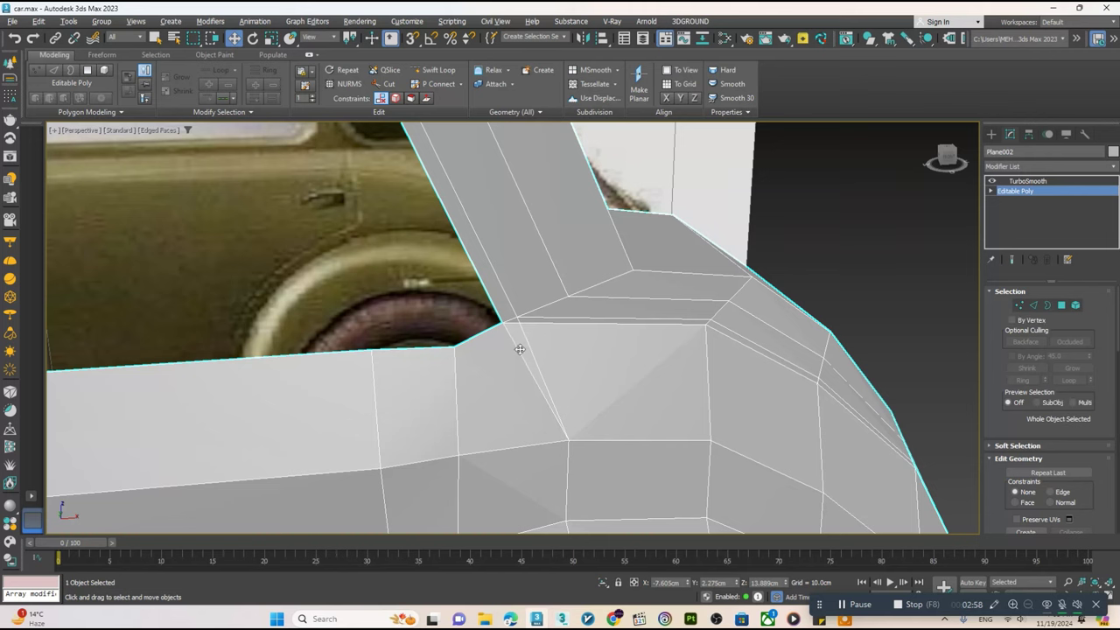
pyautogui.press('2')
pyautogui.scroll(-1, 523, 354)
pyautogui.scroll(-3, 521, 366)
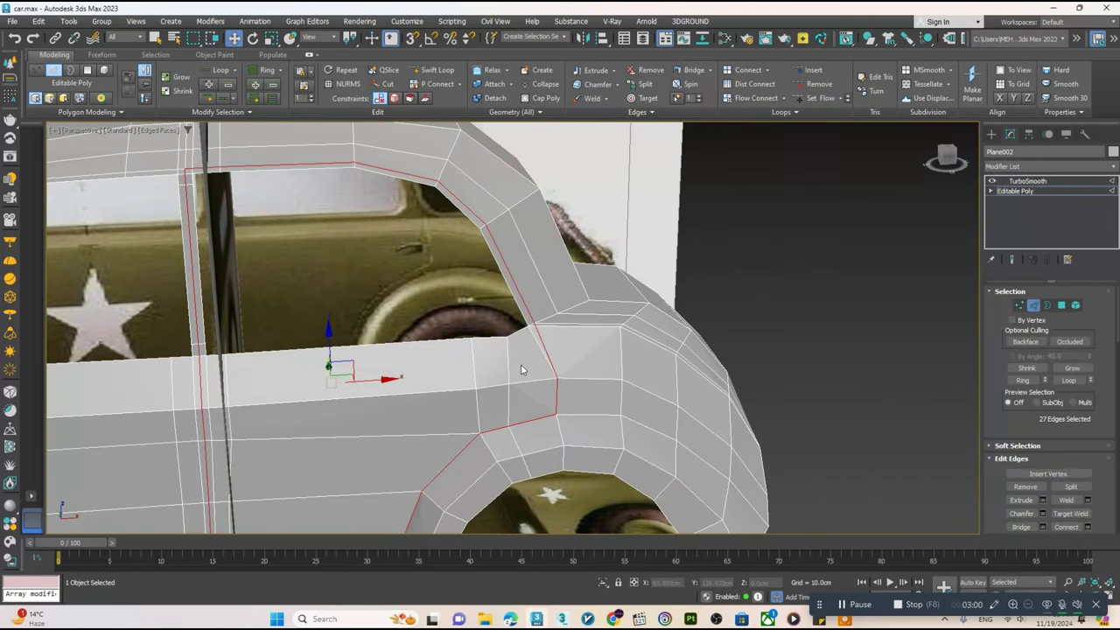
pyautogui.keyDown('alt'); pyautogui.moveTo(521, 369); pyautogui.dragTo(506, 382, button='middle'); pyautogui.keyUp('alt')
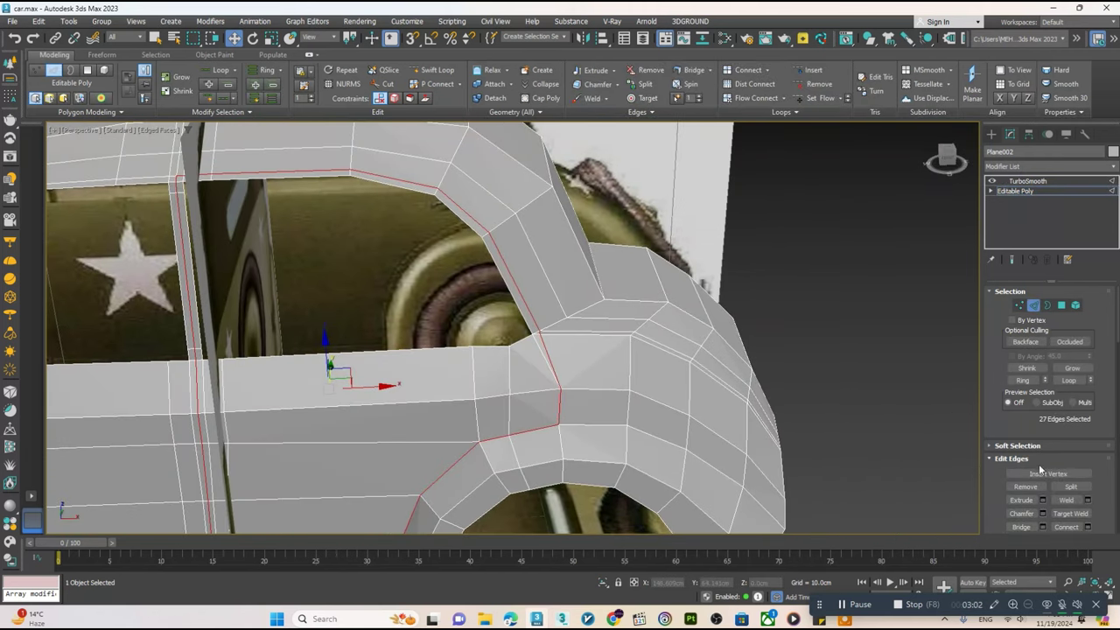
# - Extrude the selected seam edges inward with height -0.228cm and width 0.156cm
pyautogui.hotkey('shift', 'e')
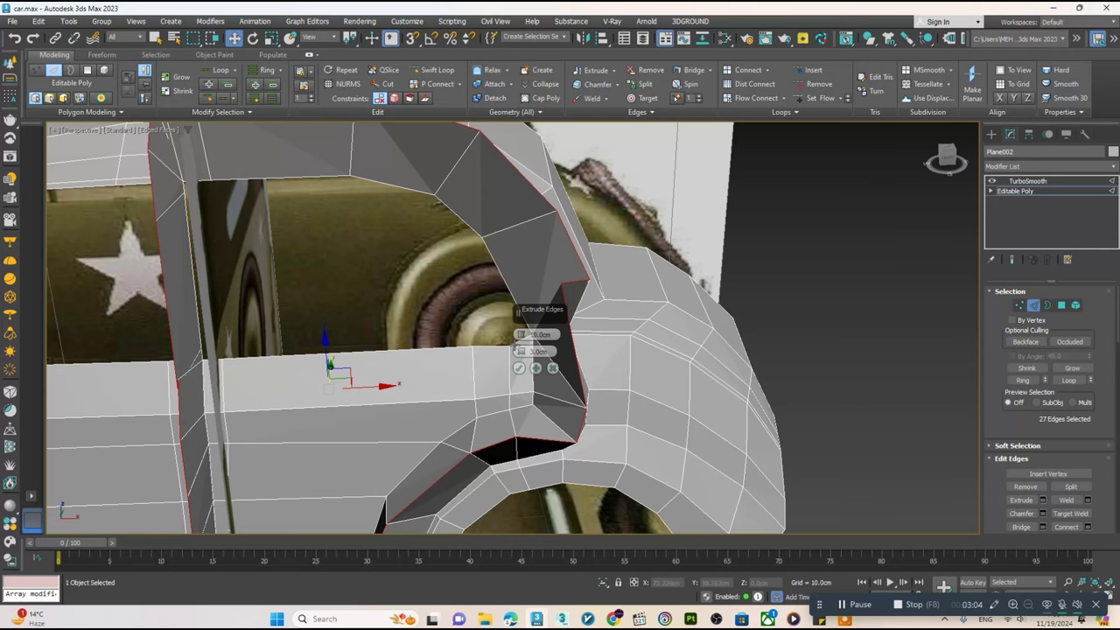
pyautogui.moveTo(519, 337); pyautogui.dragTo(519, 352)
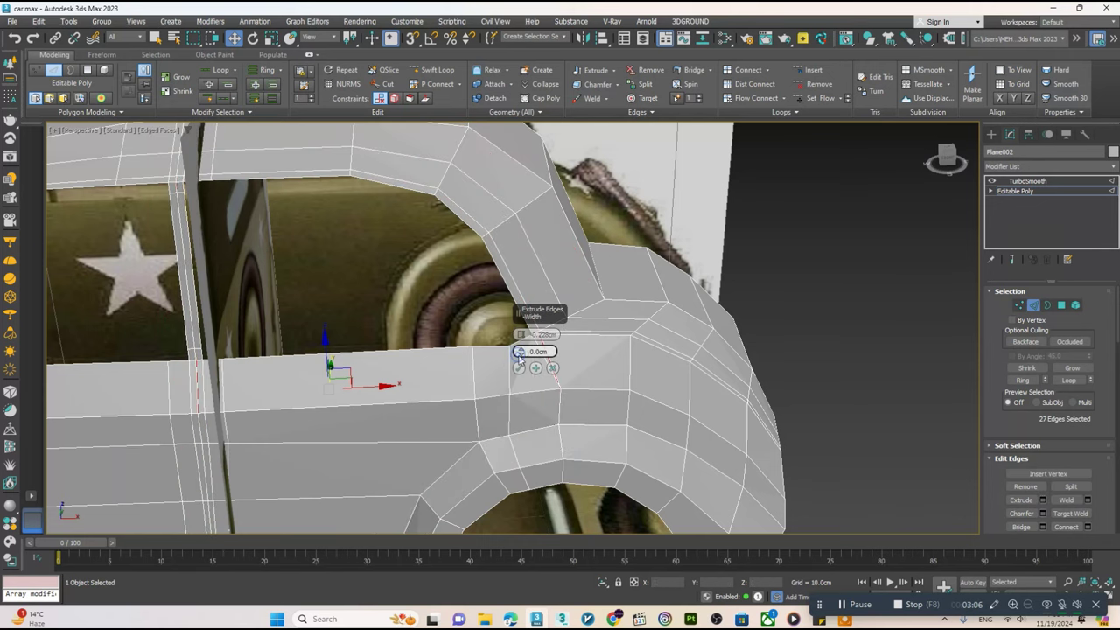
pyautogui.keyDown('alt'); pyautogui.moveTo(519, 350); pyautogui.dragTo(418, 351, button='middle'); pyautogui.keyUp('alt')
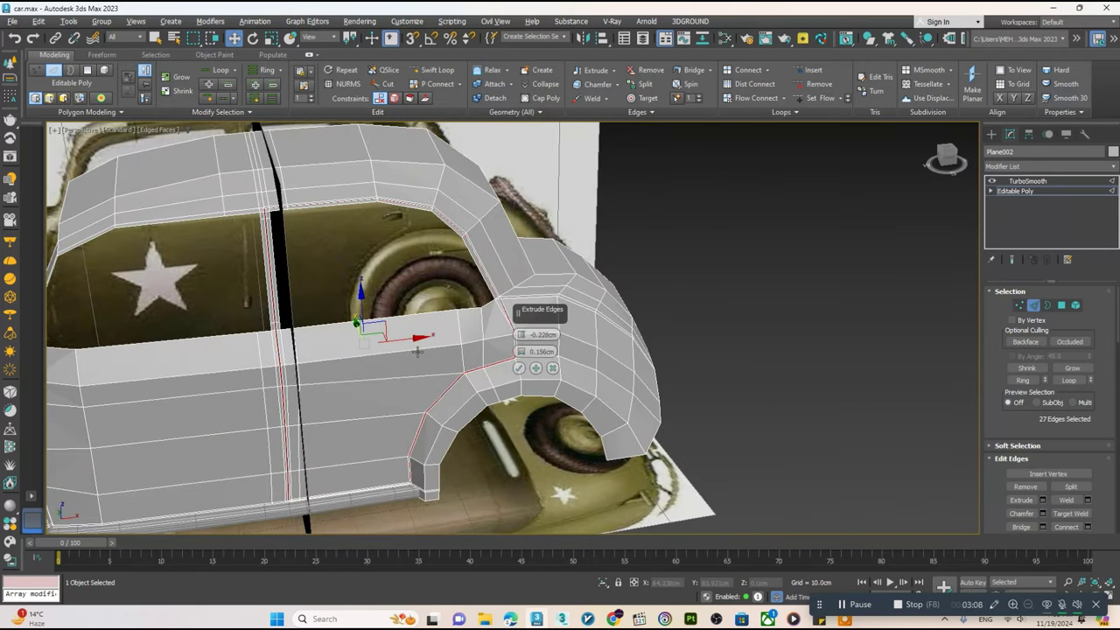
pyautogui.click(519, 368)
pyautogui.moveTo(519, 368)
pyautogui.keyDown('alt'); pyautogui.mouseDown(button='middle')
pyautogui.moveTo(460, 366)
pyautogui.moveTo(416, 386)
pyautogui.mouseUp(button='middle'); pyautogui.keyUp('alt')
pyautogui.press('F4')
pyautogui.click(421, 380)
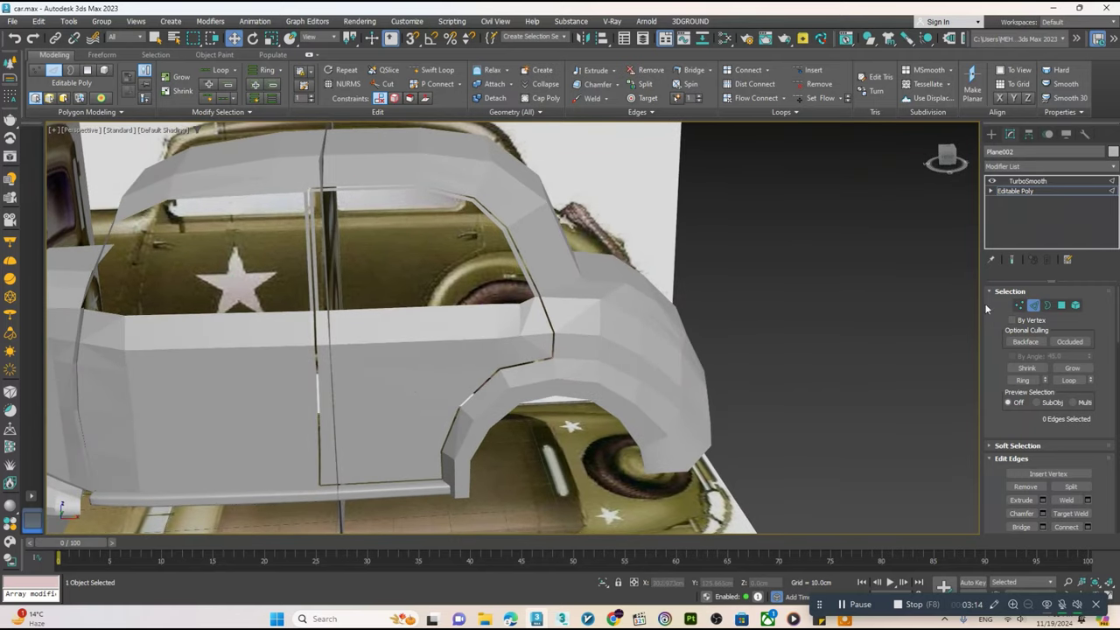
# - Show the smoothed end result of the body and save car.max
pyautogui.click(1012, 260)
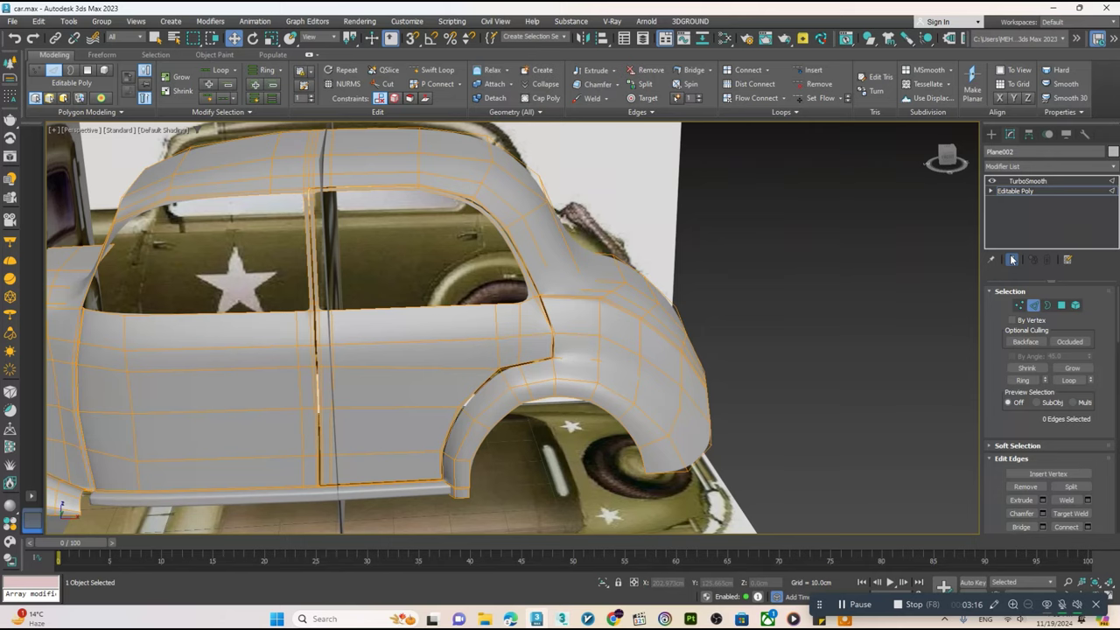
pyautogui.click(1012, 260)
pyautogui.click(1012, 260)
pyautogui.moveTo(510, 343)
pyautogui.keyDown('alt'); pyautogui.mouseDown(button='middle')
pyautogui.moveTo(481, 332)
pyautogui.moveTo(527, 342)
pyautogui.moveTo(507, 327)
pyautogui.moveTo(624, 377)
pyautogui.moveTo(620, 400)
pyautogui.mouseUp(button='middle'); pyautogui.keyUp('alt')
pyautogui.hotkey('ctrl', 's')
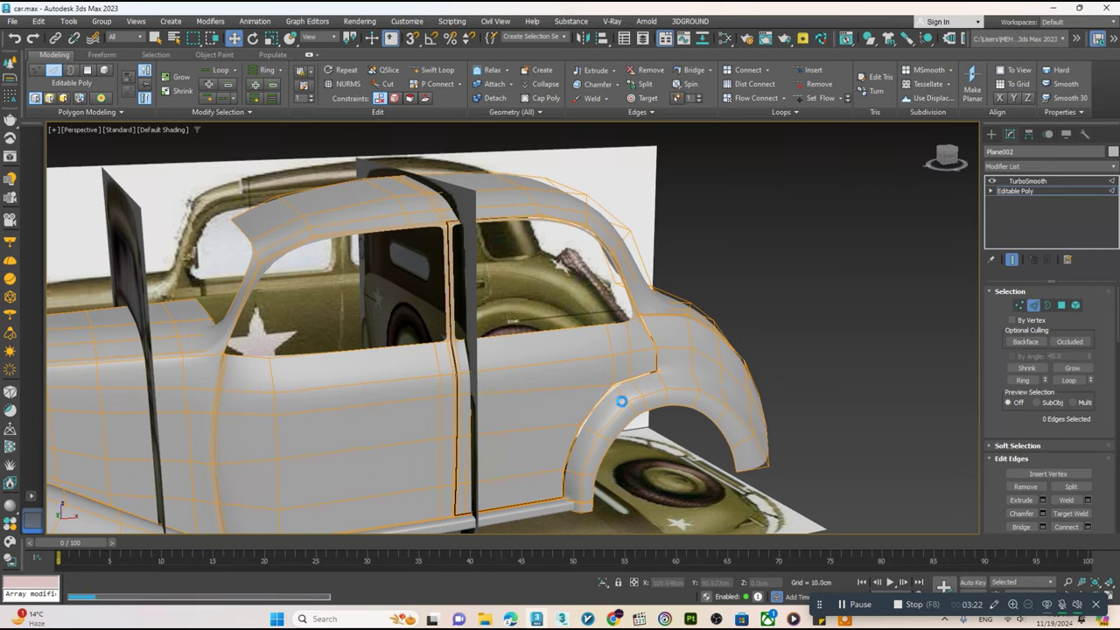
pyautogui.keyDown('alt'); pyautogui.moveTo(495, 402); pyautogui.dragTo(285, 348, button='middle'); pyautogui.keyUp('alt')
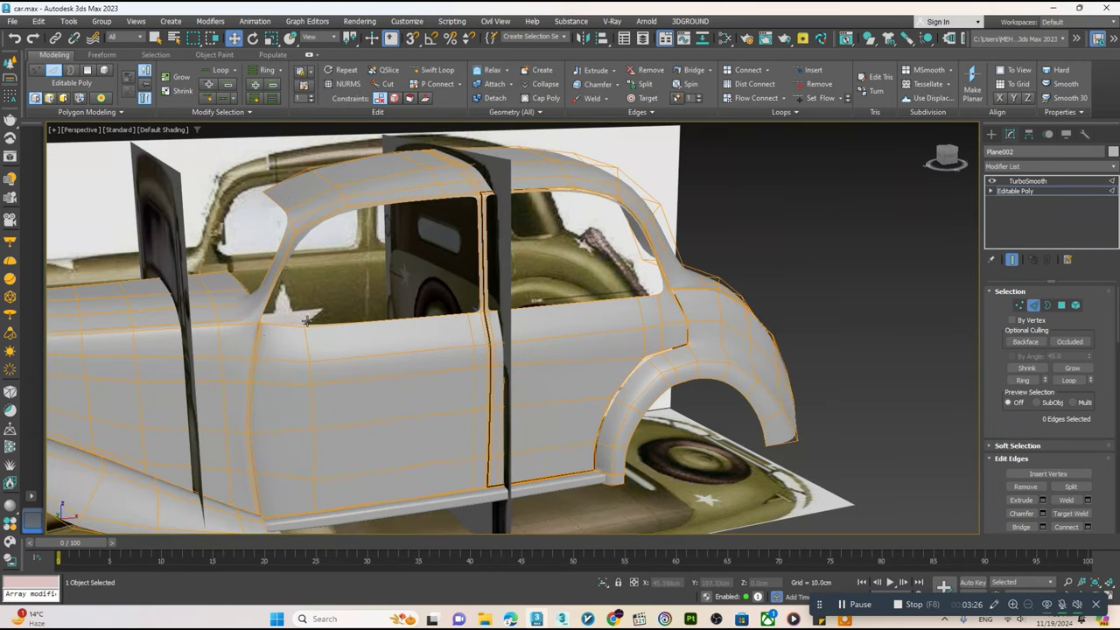
pyautogui.keyDown('alt'); pyautogui.moveTo(306, 319); pyautogui.dragTo(362, 387, button='middle'); pyautogui.keyUp('alt')
# - Inspect the door sill by selecting sill and door seam edges, then clear the selection
pyautogui.scroll(3, 362, 388)
pyautogui.scroll(3, 420, 428)
pyautogui.scroll(3, 485, 473)
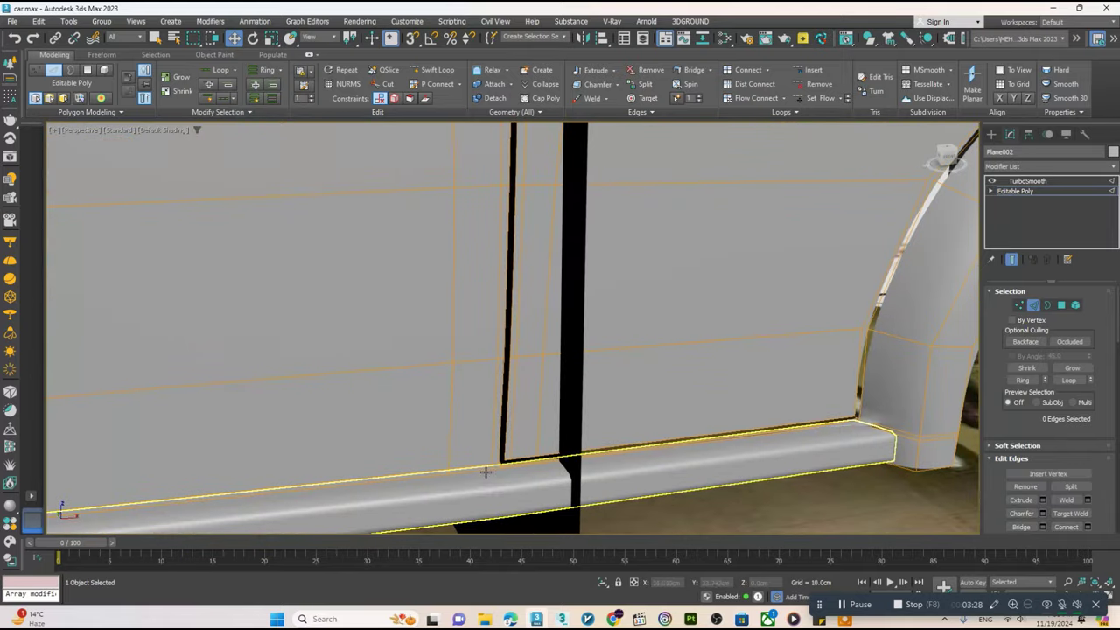
pyautogui.moveTo(486, 472)
pyautogui.keyDown('alt'); pyautogui.mouseDown(button='middle')
pyautogui.moveTo(497, 467)
pyautogui.moveTo(471, 471)
pyautogui.mouseUp(button='middle'); pyautogui.keyUp('alt')
pyautogui.press('F4')
pyautogui.scroll(2, 497, 467)
pyautogui.click(497, 467)
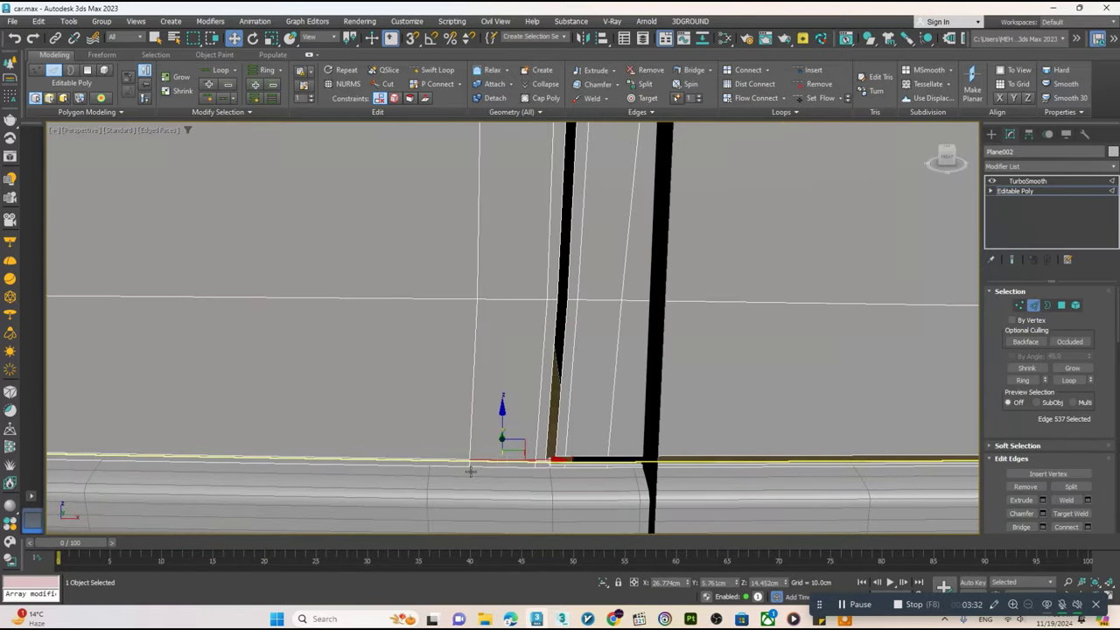
pyautogui.scroll(3, 430, 459)
pyautogui.keyDown('ctrl'); pyautogui.click(454, 459); pyautogui.keyUp('ctrl')
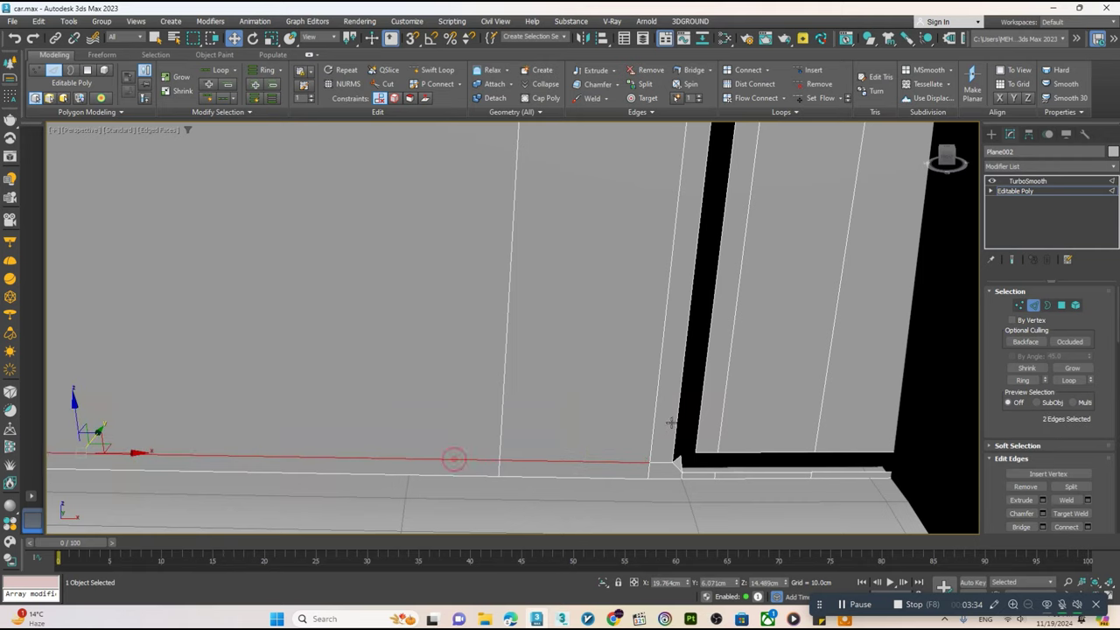
pyautogui.keyDown('ctrl'); pyautogui.click(650, 424); pyautogui.keyUp('ctrl')
pyautogui.scroll(-3, 650, 423)
pyautogui.scroll(3, 650, 423)
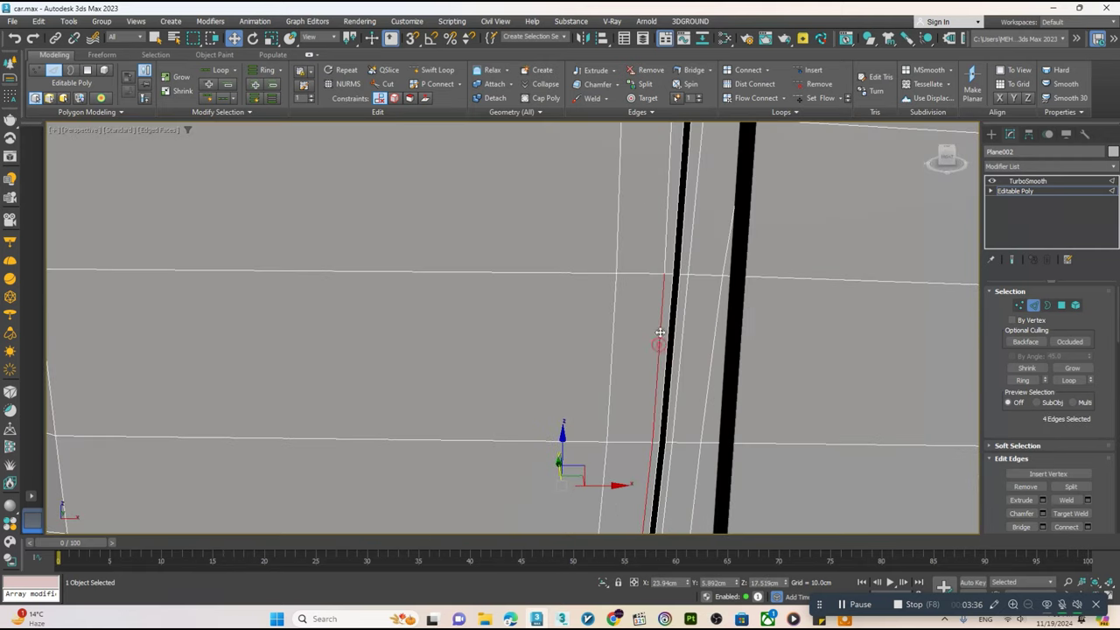
pyautogui.keyDown('ctrl'); pyautogui.click(656, 394); pyautogui.keyUp('ctrl')
pyautogui.scroll(-4, 601, 351)
pyautogui.moveTo(602, 351)
pyautogui.keyDown('alt'); pyautogui.mouseDown(button='middle')
pyautogui.moveTo(609, 343)
pyautogui.moveTo(593, 370)
pyautogui.moveTo(582, 346)
pyautogui.mouseUp(button='middle'); pyautogui.keyUp('alt')
pyautogui.click(609, 348)
# - Start a Swift Loop insertion and cancel it without changes
pyautogui.scroll(3, 597, 367)
pyautogui.scroll(-3, 598, 367)
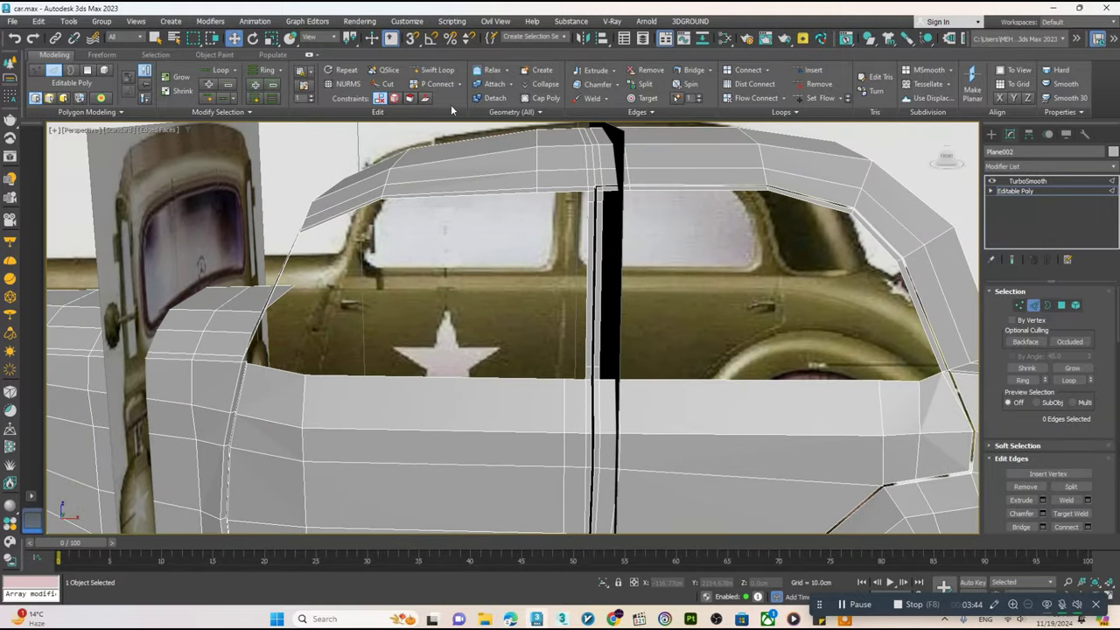
pyautogui.click(413, 70)
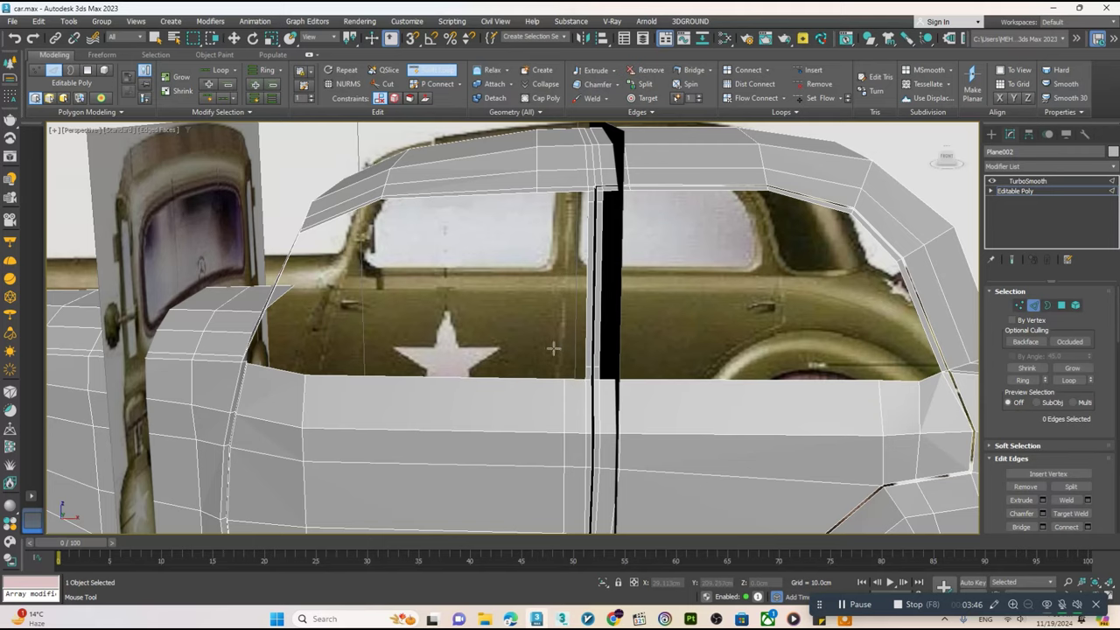
pyautogui.rightClick(552, 348)
pyautogui.scroll(-5, 552, 348)
pyautogui.keyDown('alt'); pyautogui.moveTo(553, 348); pyautogui.dragTo(567, 345, button='middle'); pyautogui.keyUp('alt')
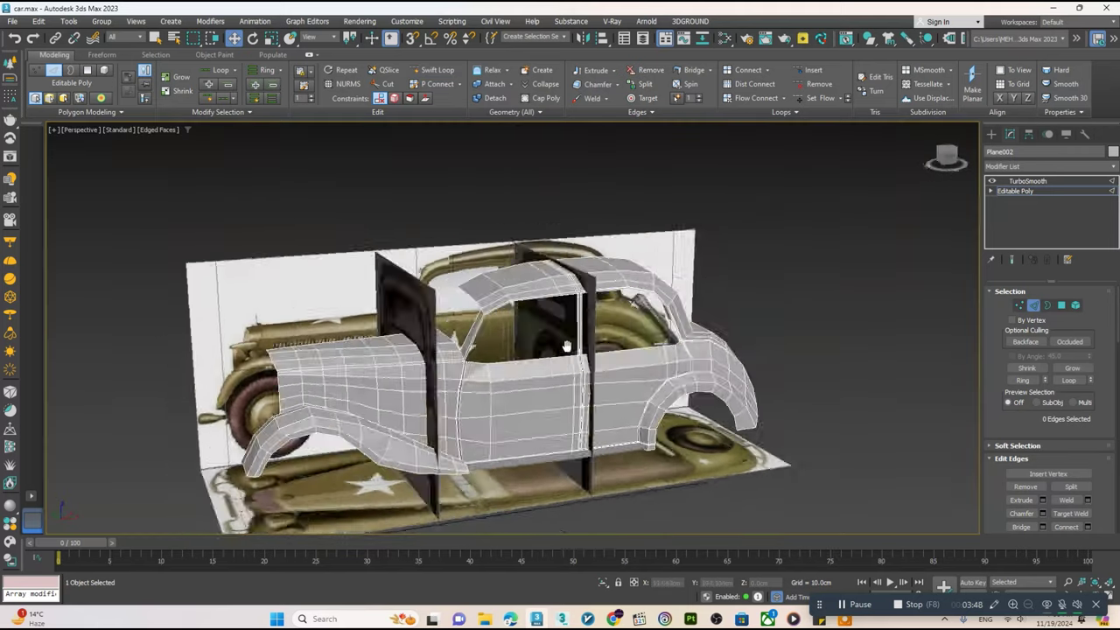
# - Toggle the viewport layout with Alt+W and activate the Left view of the car front
pyautogui.hotkey('alt', 'w')
pyautogui.hotkey('alt', 'w')
pyautogui.scroll(2, 561, 311)
pyautogui.scroll(3, 434, 314)
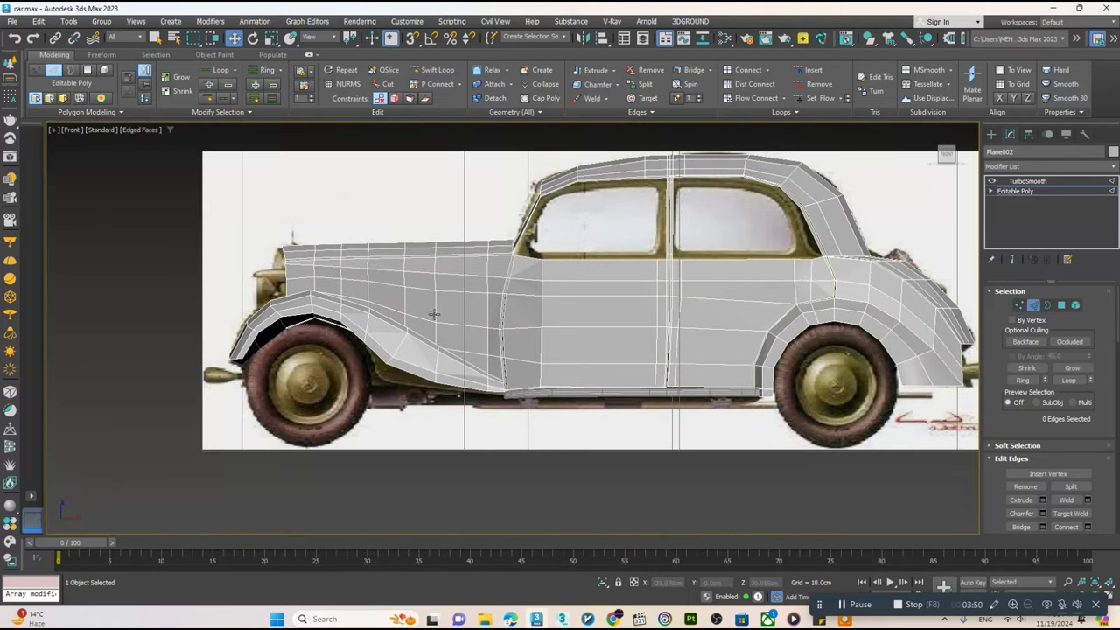
pyautogui.hotkey('alt', 'w')
pyautogui.hotkey('alt', 'w')
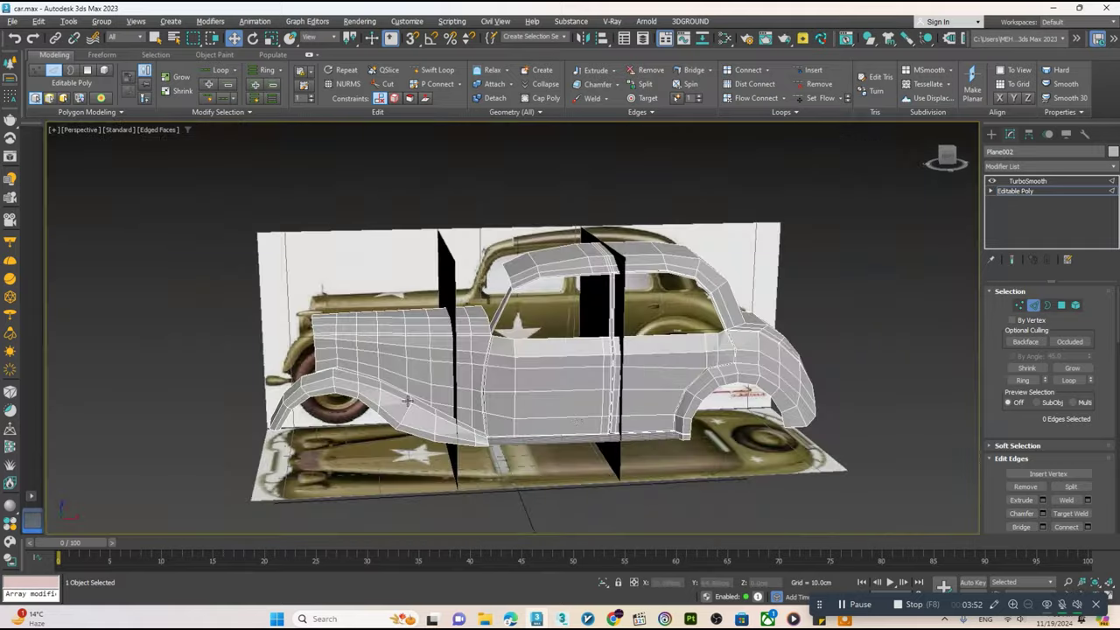
pyautogui.hotkey('alt', 'w')
pyautogui.rightClick(325, 409)
pyautogui.hotkey('alt', 'w')
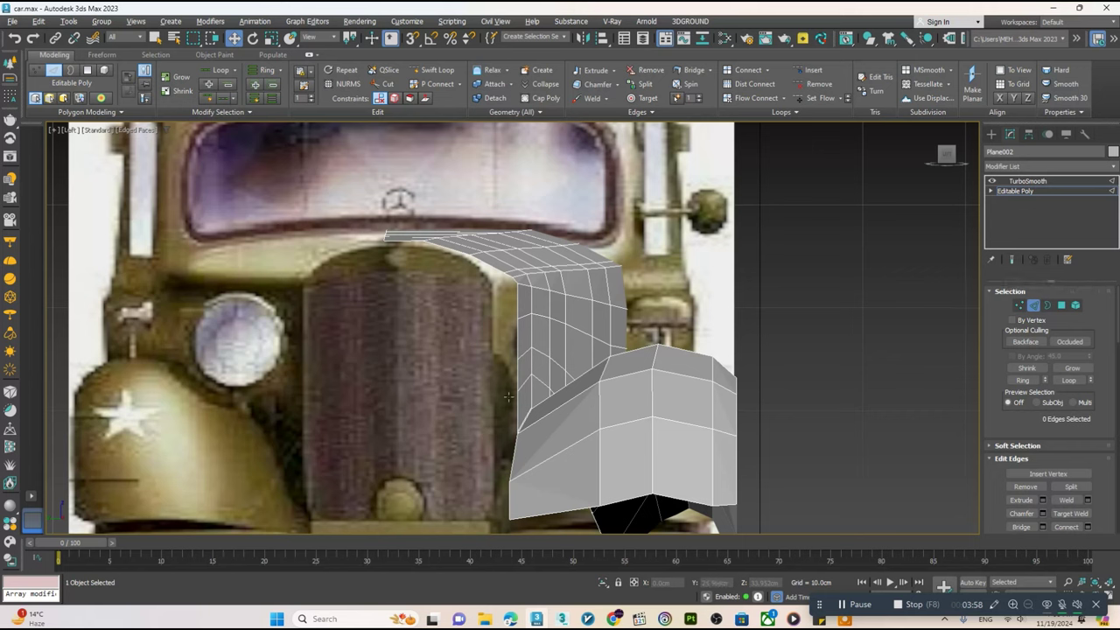
# - Shift the fender's three lower-left vertices slightly right
pyautogui.click(1012, 264)
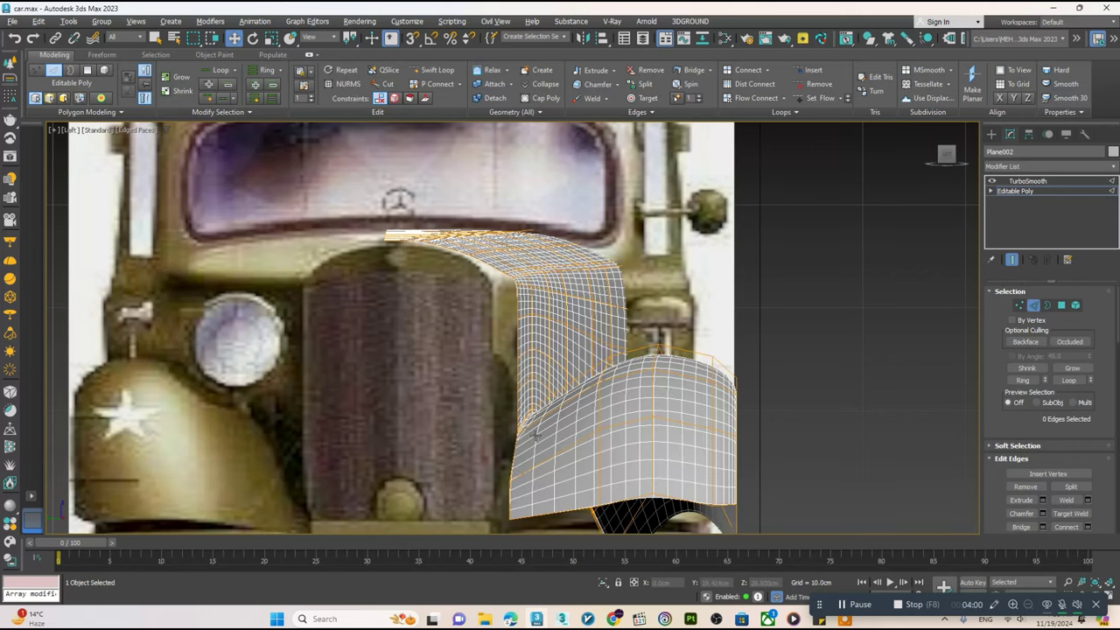
pyautogui.press('1')
pyautogui.moveTo(479, 467); pyautogui.dragTo(529, 528)
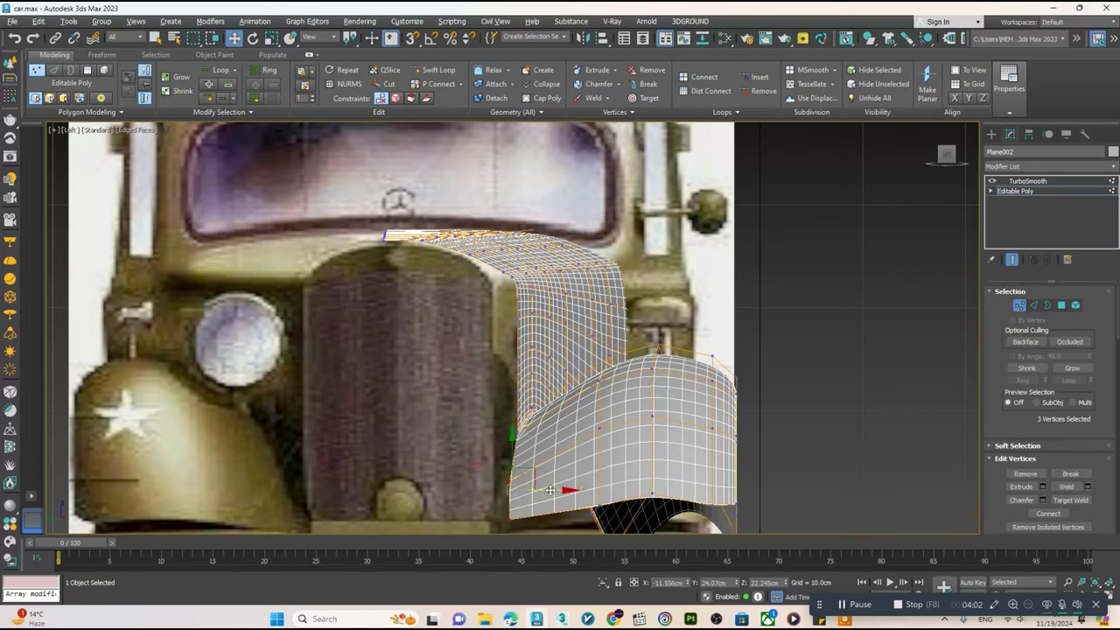
pyautogui.moveTo(563, 489); pyautogui.dragTo(561, 488)
pyautogui.click(1011, 259)
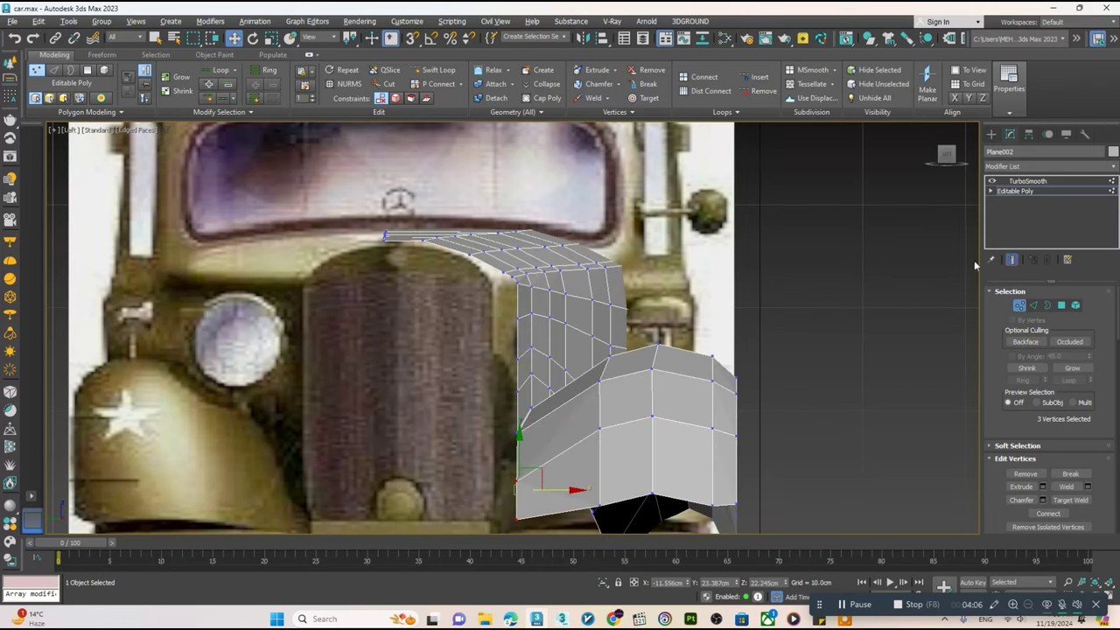
# - Select the hood's inner side edge loop and Shift-drag it into a polygon strip toward the grille
pyautogui.press('2')
pyautogui.scroll(2, 515, 285)
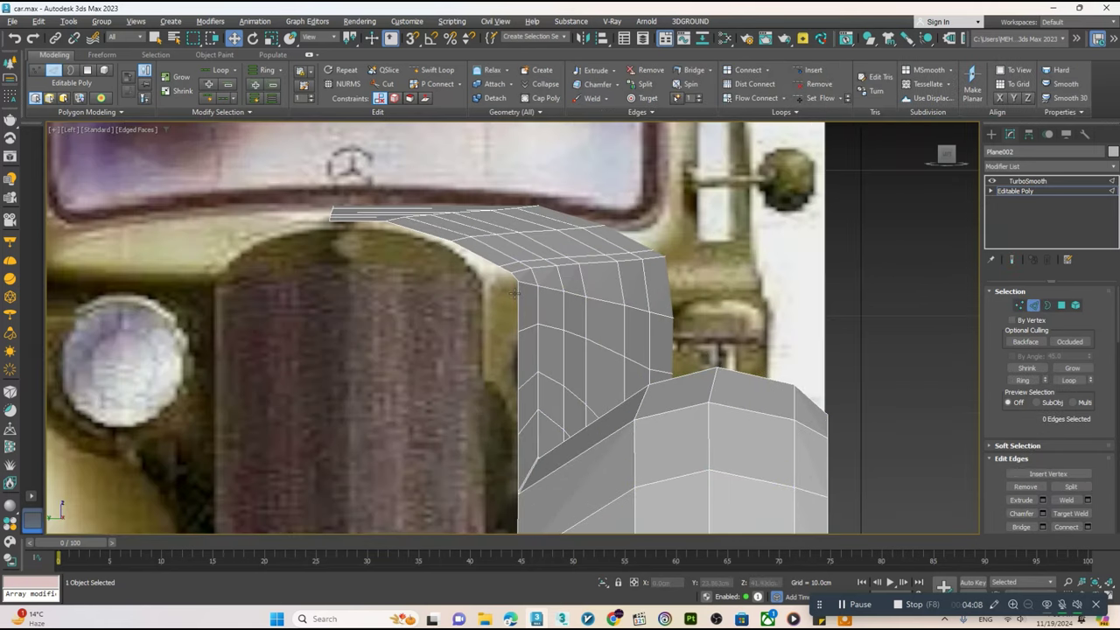
pyautogui.click(514, 297)
pyautogui.doubleClick(519, 335)
pyautogui.moveTo(520, 335); pyautogui.dragTo(513, 239, button='middle')
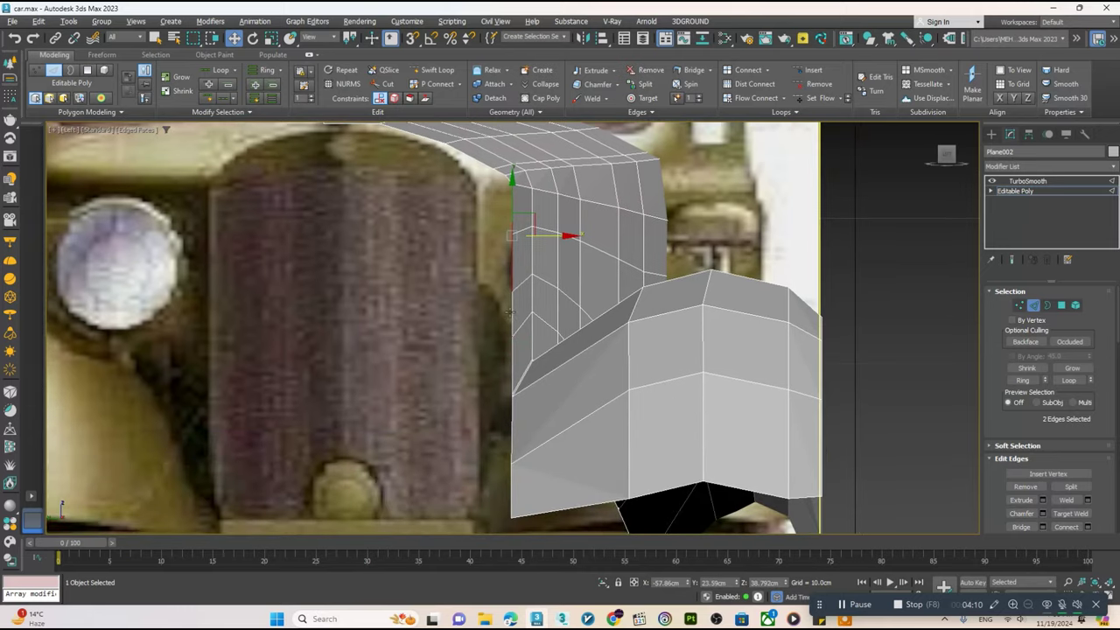
pyautogui.scroll(5, 508, 411)
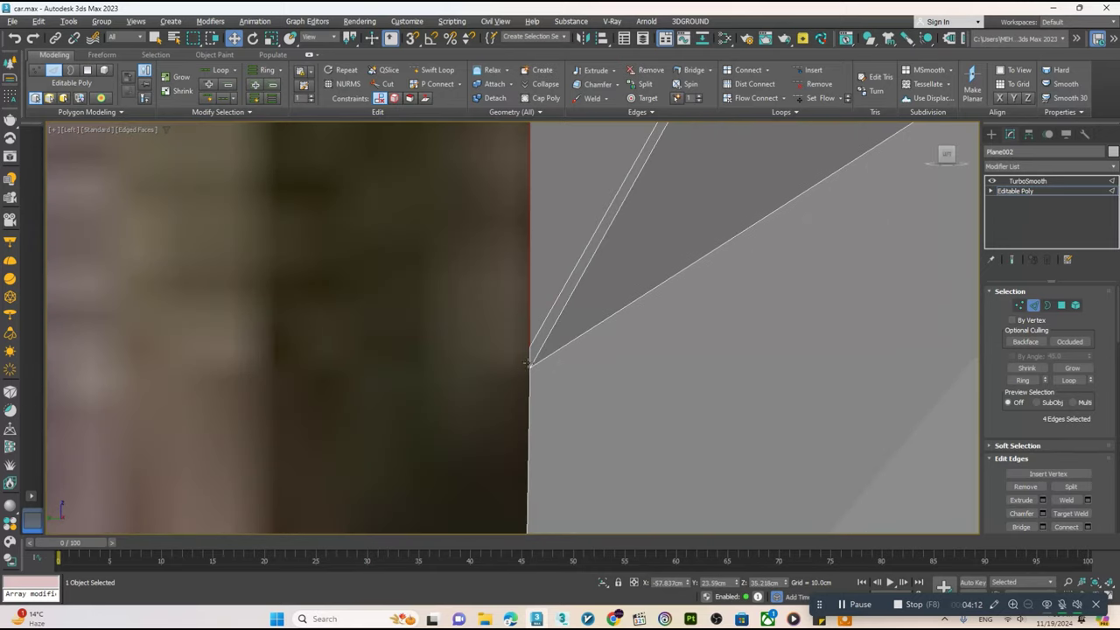
pyautogui.scroll(-3, 529, 390)
pyautogui.keyDown('ctrl'); pyautogui.click(520, 437); pyautogui.keyUp('ctrl')
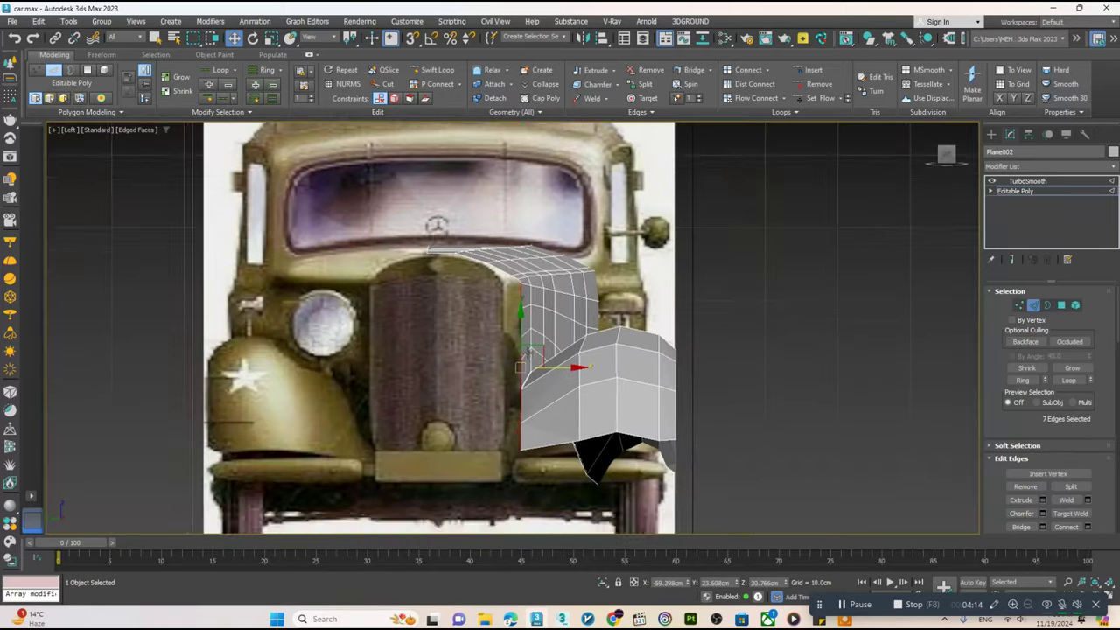
pyautogui.scroll(-5, 535, 394)
pyautogui.keyDown('shift'); pyautogui.moveTo(544, 400); pyautogui.dragTo(497, 387); pyautogui.keyUp('shift')
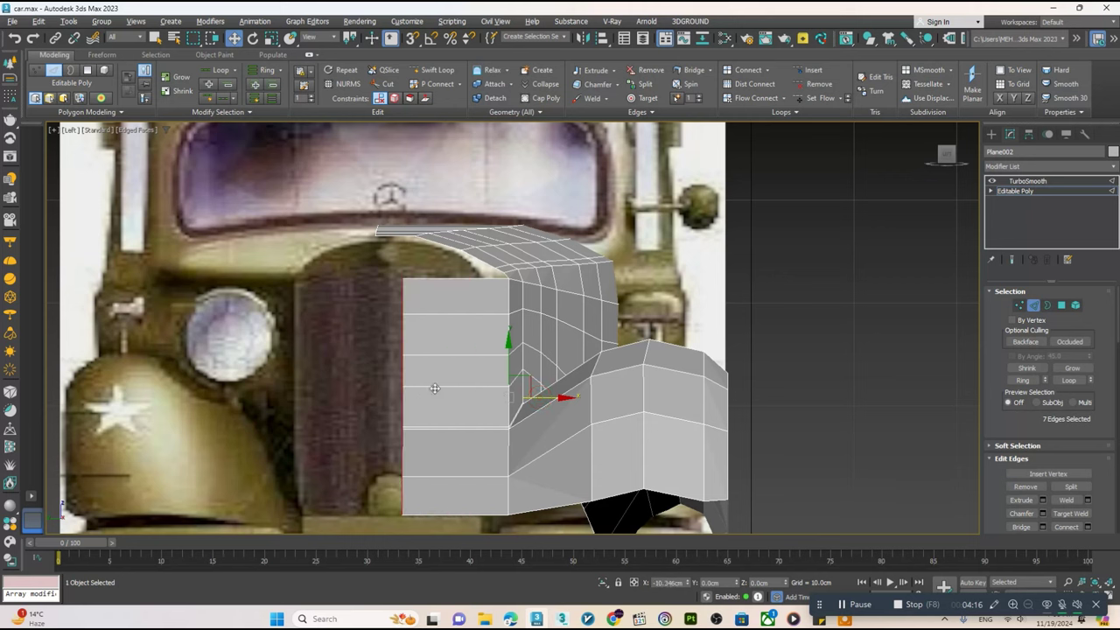
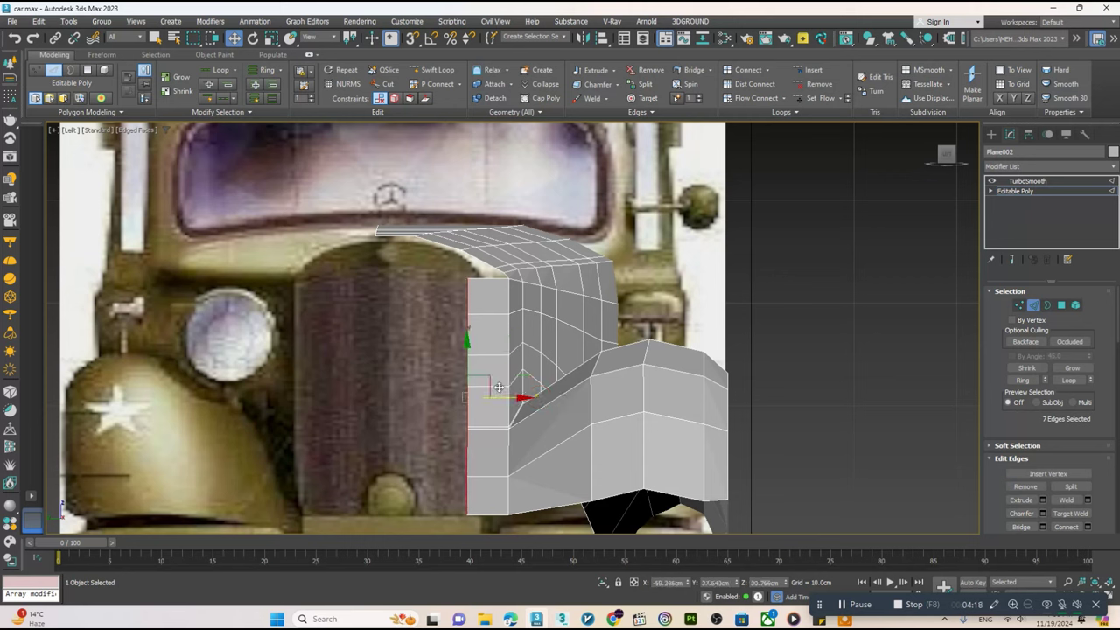
# - Shift-drag the hood's front edge to extend the flat panel forward across the grille
pyautogui.keyDown('shift'); pyautogui.moveTo(503, 396); pyautogui.dragTo(414, 396); pyautogui.keyUp('shift')
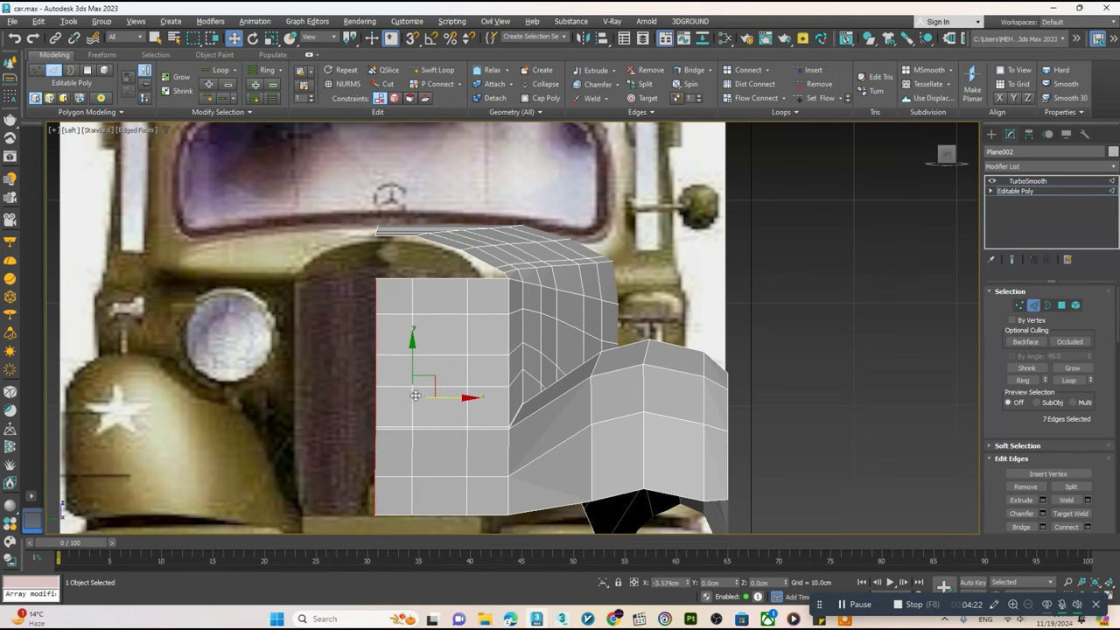
pyautogui.scroll(1, 419, 307)
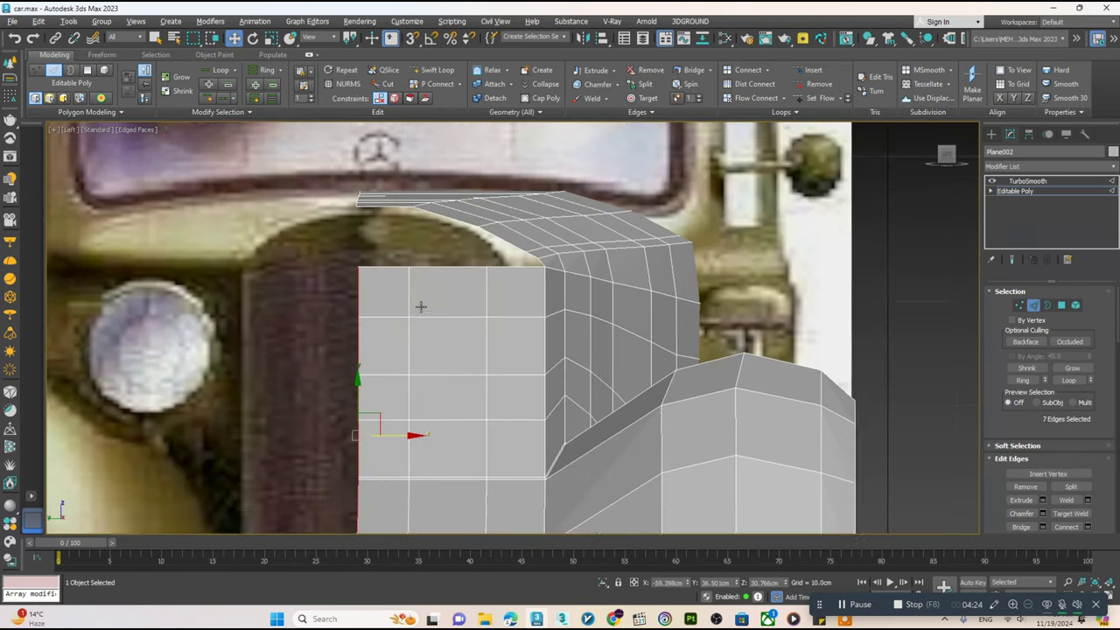
pyautogui.scroll(1, 427, 370)
# - Target Weld the panel's three top vertices onto the curved hood edge
pyautogui.press('1')
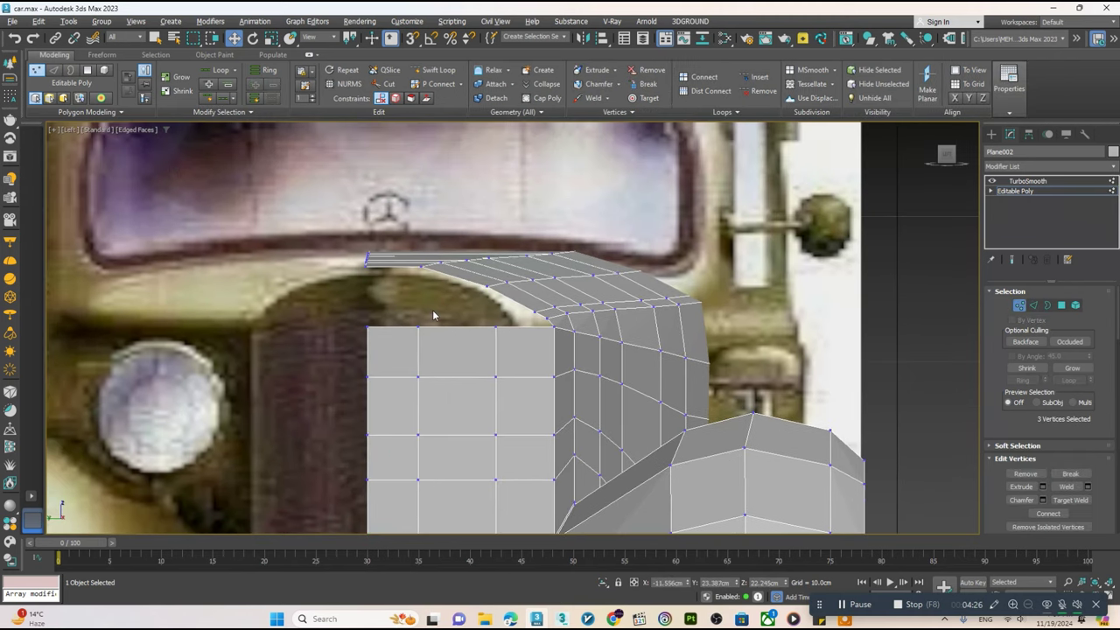
pyautogui.moveTo(433, 314); pyautogui.dragTo(435, 306, button='middle')
pyautogui.press('2')
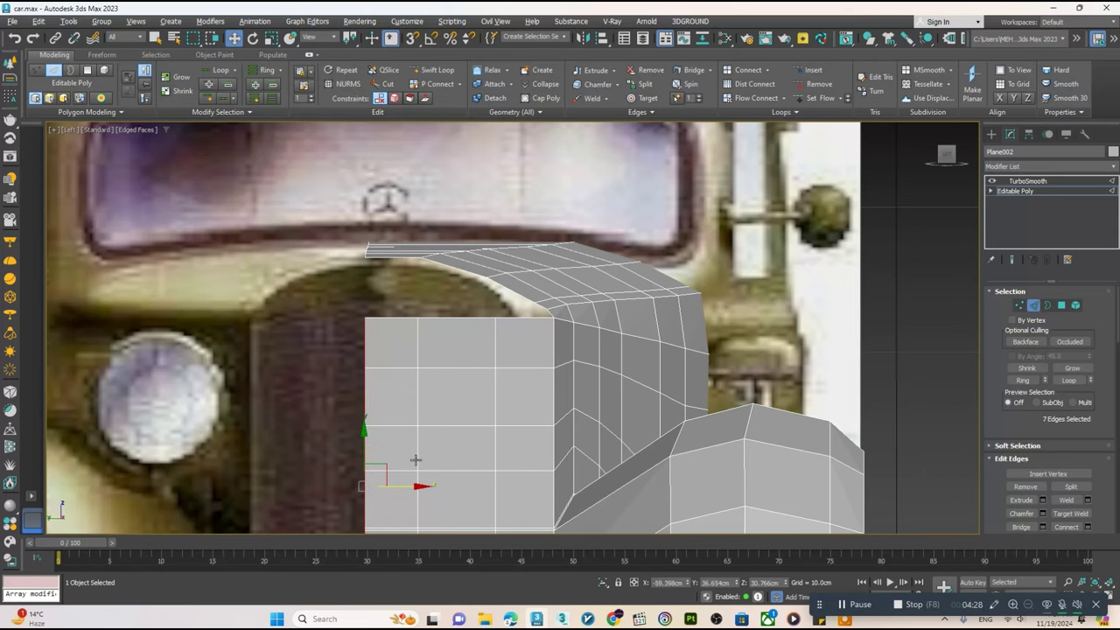
pyautogui.press('1')
pyautogui.rightClick(479, 288)
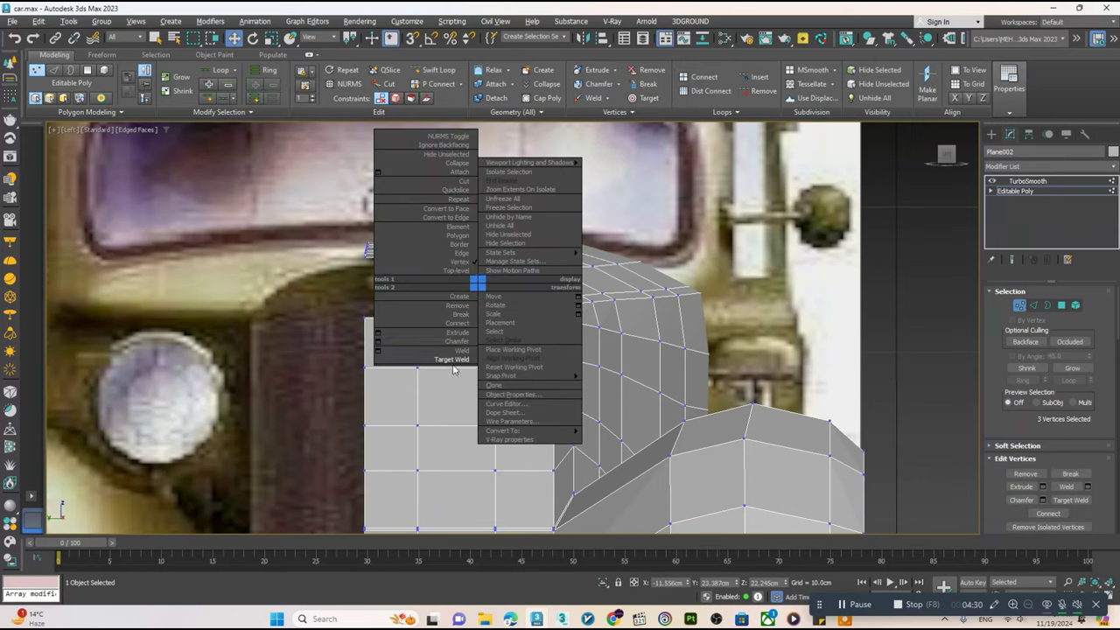
pyautogui.click(450, 360)
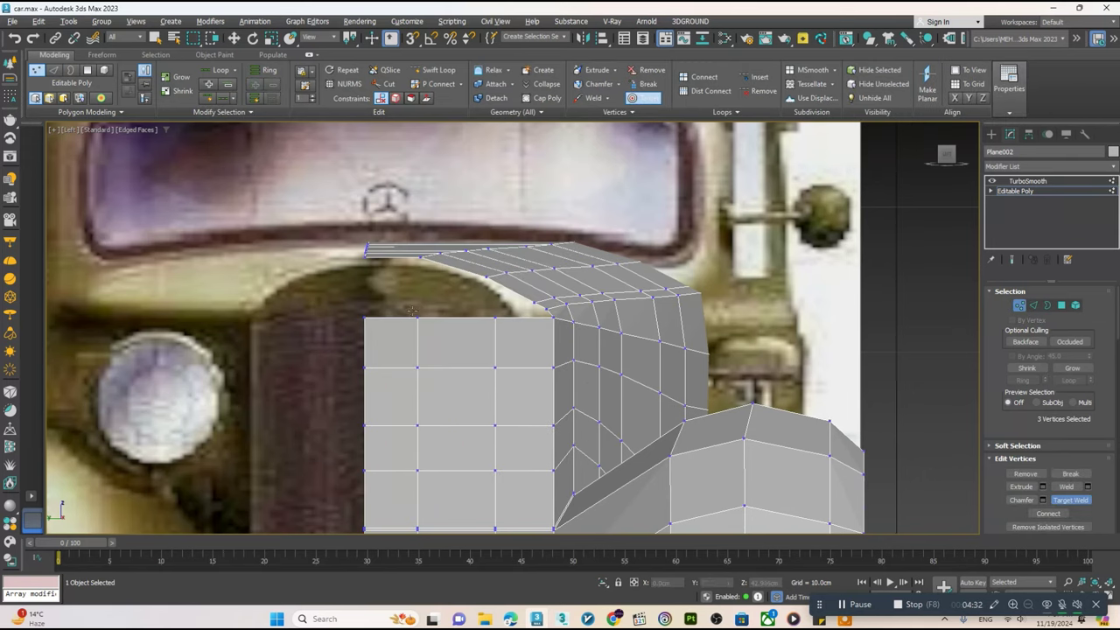
pyautogui.scroll(2, 365, 316)
pyautogui.click(365, 230)
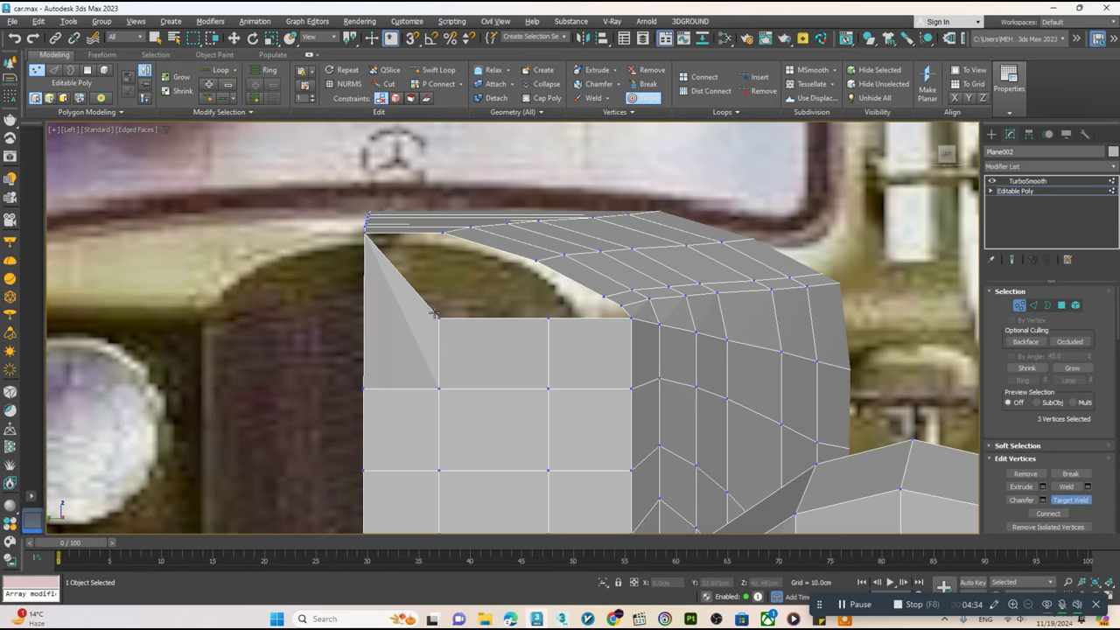
pyautogui.click(439, 232)
pyautogui.click(536, 259)
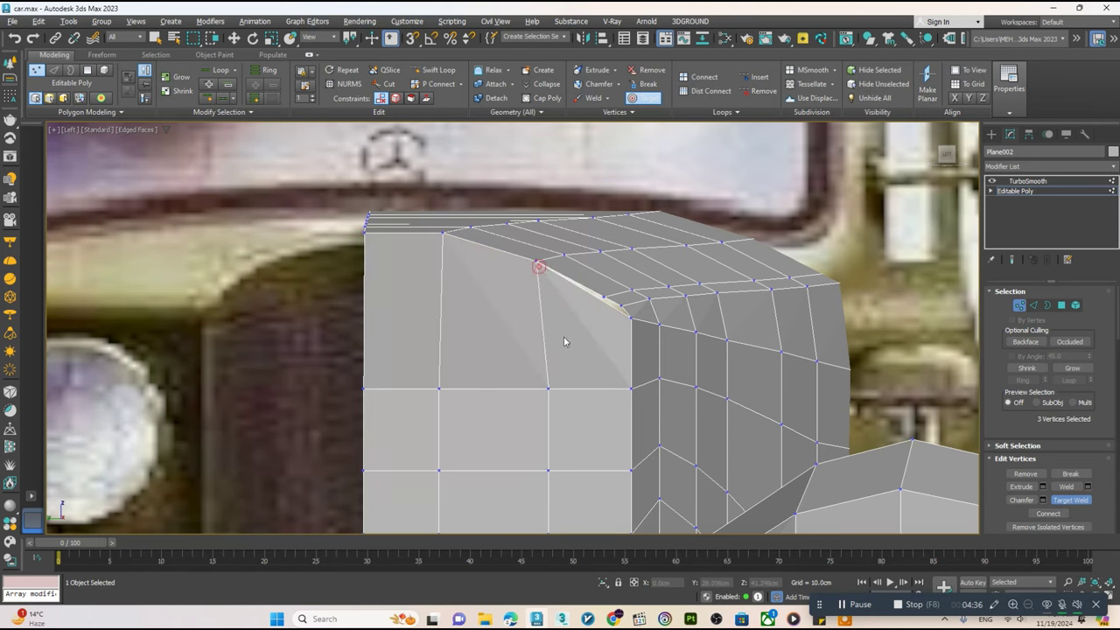
pyautogui.moveTo(583, 349); pyautogui.dragTo(577, 348, button='middle')
# - Add a vertical Swift Loop near the corner and weld the stray corner vertex onto it
pyautogui.click(435, 70)
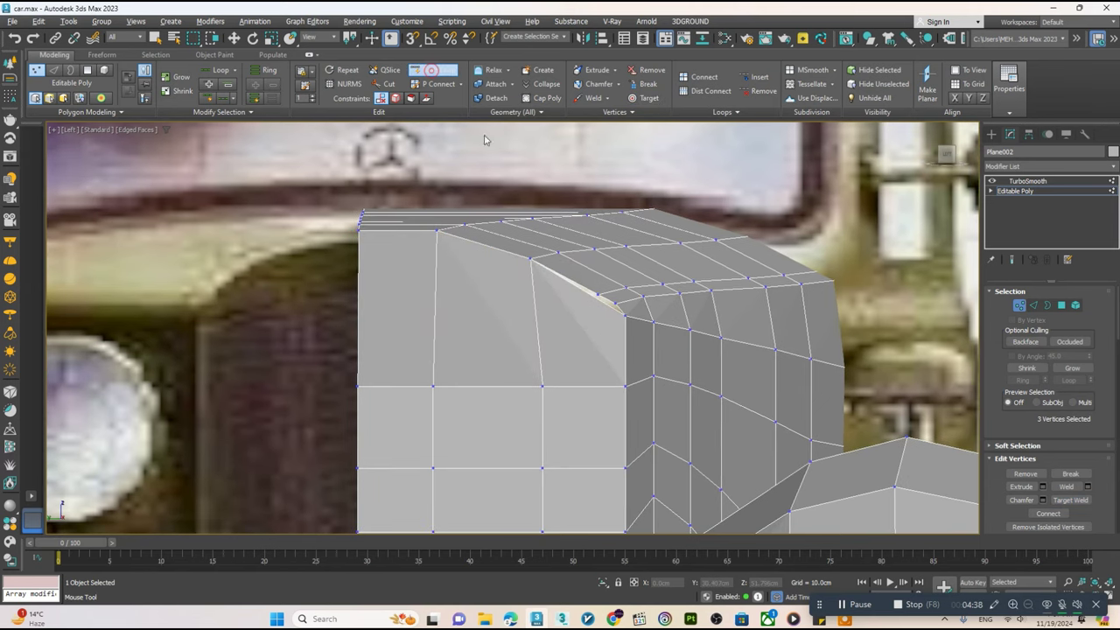
pyautogui.click(602, 374)
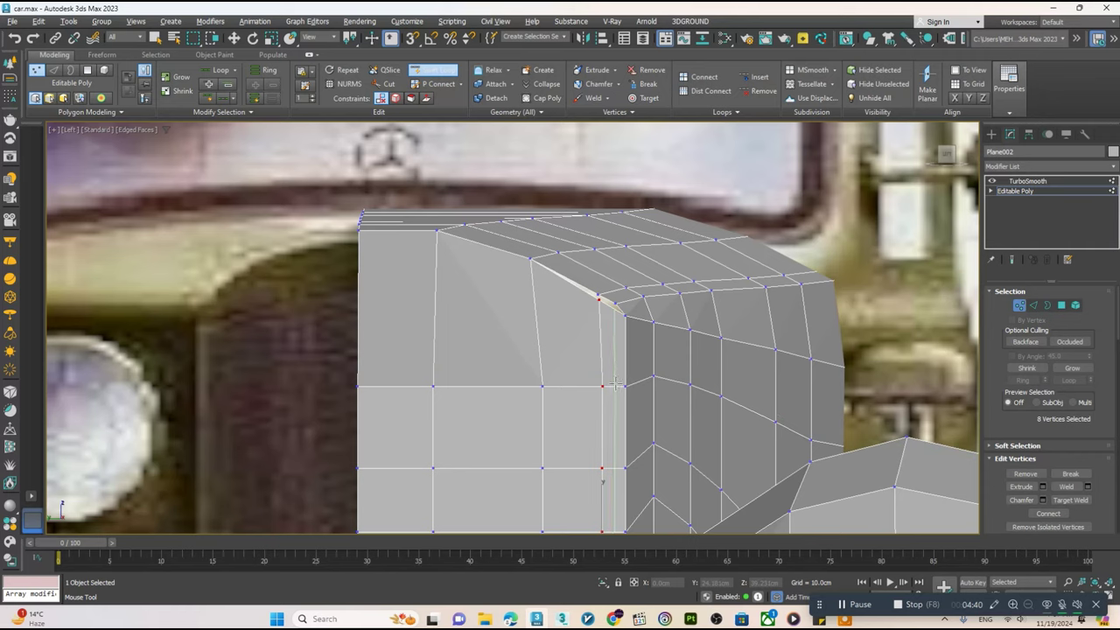
pyautogui.scroll(3, 612, 382)
pyautogui.rightClick(617, 282)
pyautogui.click(597, 345)
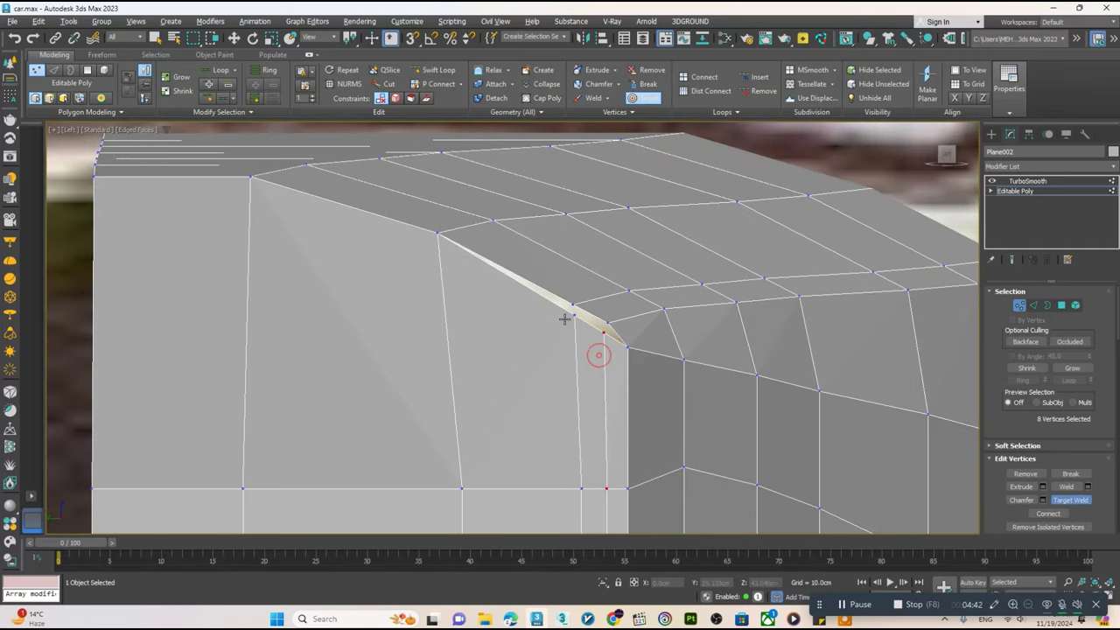
pyautogui.click(573, 306)
pyautogui.click(603, 332)
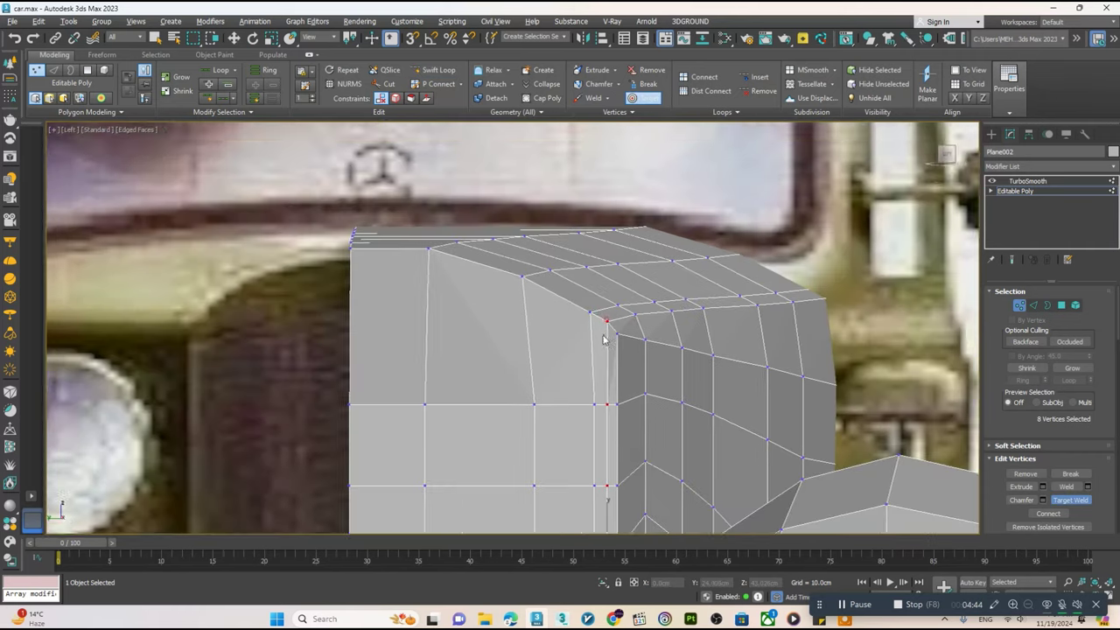
pyautogui.scroll(-5, 603, 332)
# - Return to the four-viewport layout, orbit to the hood's front corner, and enter Polygon mode
pyautogui.hotkey('alt', 'w')
pyautogui.hotkey('alt', 'w')
pyautogui.keyDown('alt'); pyautogui.moveTo(570, 360); pyautogui.dragTo(490, 350, button='middle'); pyautogui.keyUp('alt')
pyautogui.scroll(3, 234, 325)
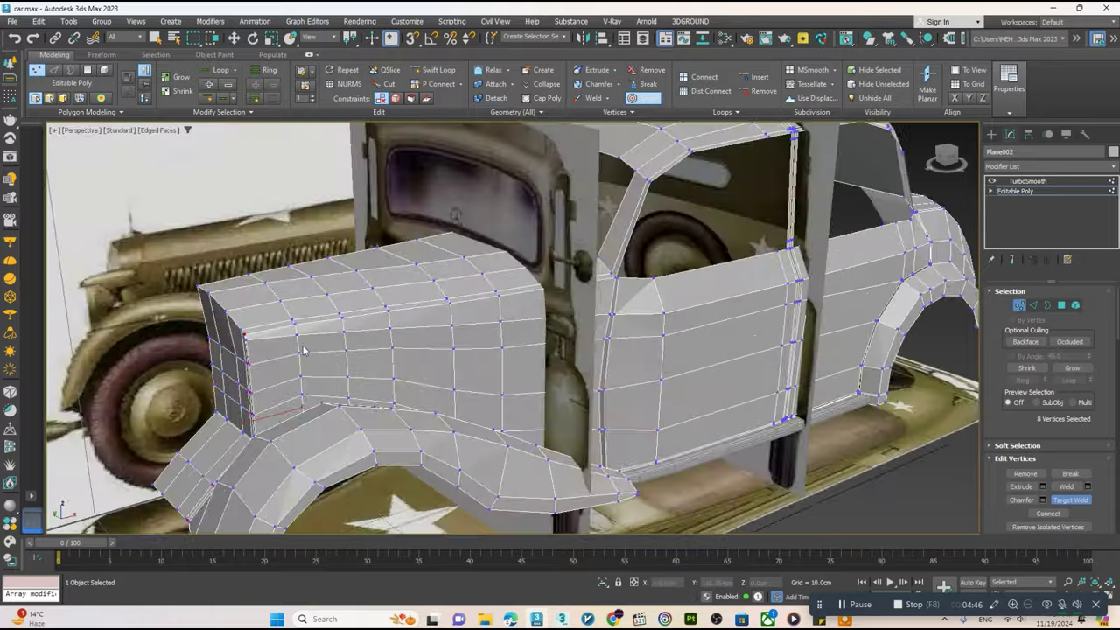
pyautogui.scroll(2, 234, 326)
pyautogui.keyDown('alt'); pyautogui.moveTo(234, 326); pyautogui.dragTo(343, 359, button='middle'); pyautogui.keyUp('alt')
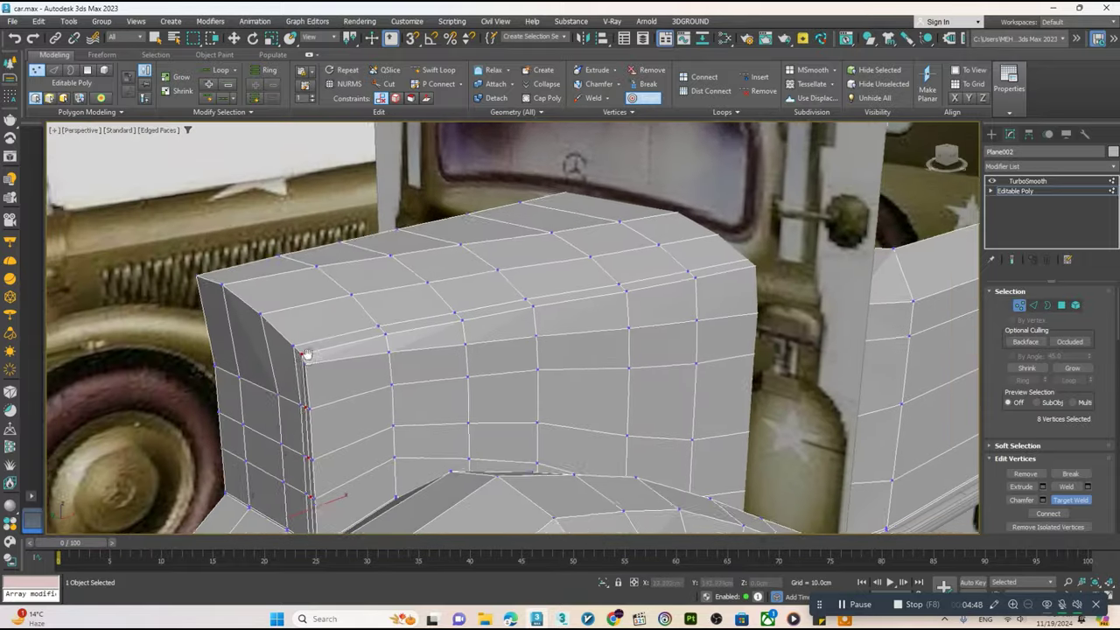
pyautogui.press('w')
pyautogui.press('4')
pyautogui.scroll(-2, 343, 359)
pyautogui.scroll(4, 394, 394)
# - Select the front panel's bottom-edge faces and its panel faces above them
pyautogui.scroll(-4, 420, 411)
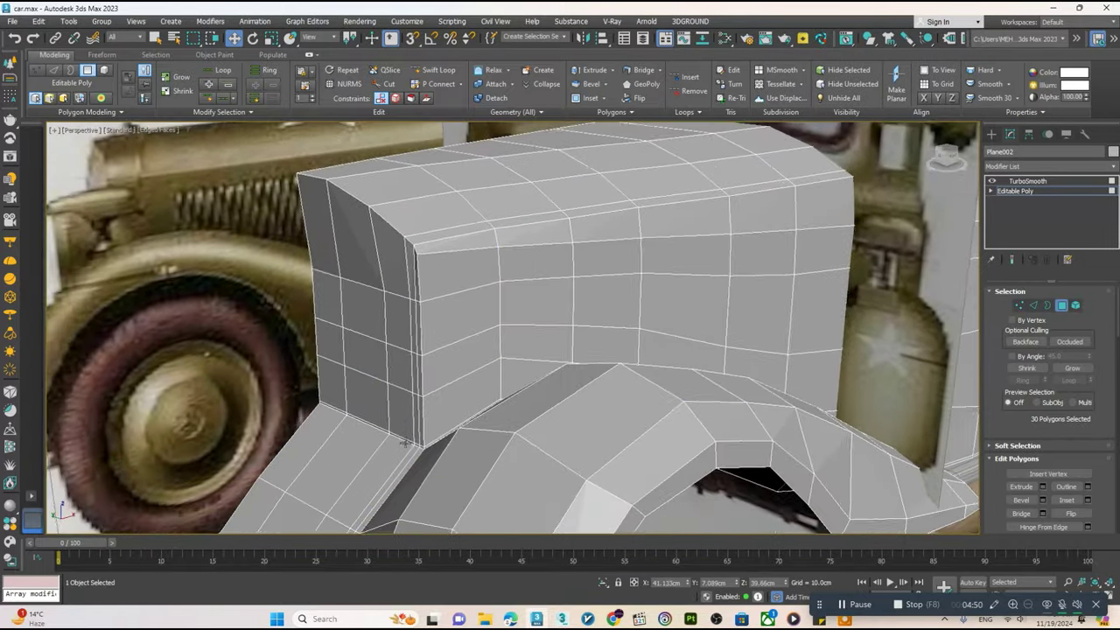
pyautogui.scroll(5, 444, 428)
pyautogui.keyDown('alt'); pyautogui.moveTo(445, 428); pyautogui.dragTo(437, 438, button='middle'); pyautogui.keyUp('alt')
pyautogui.click(428, 444)
pyautogui.keyDown('ctrl'); pyautogui.click(376, 424); pyautogui.keyUp('ctrl')
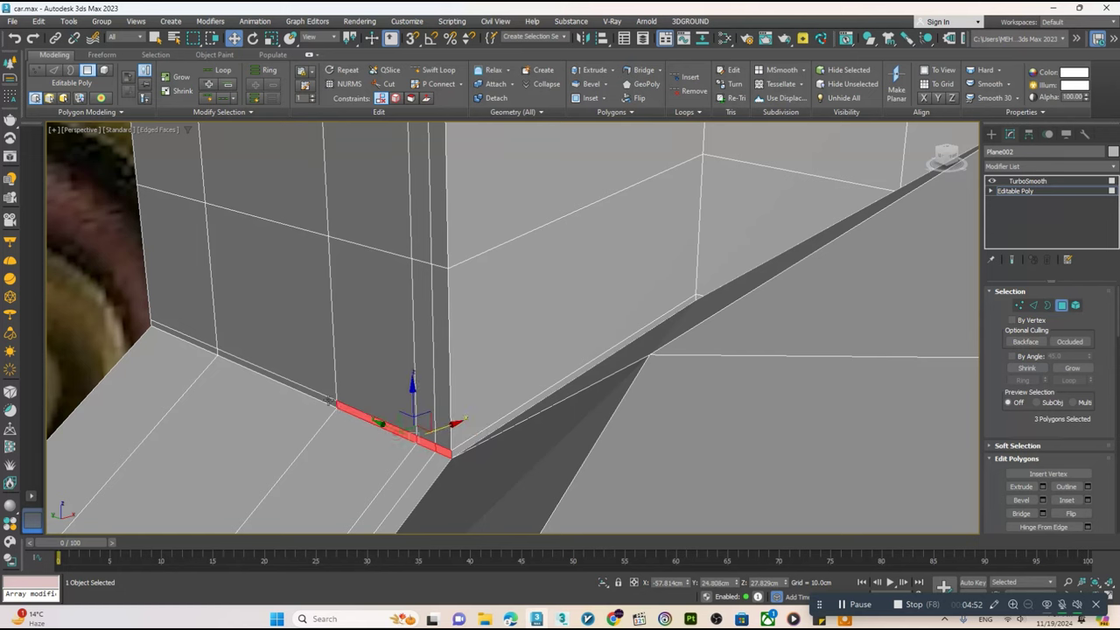
pyautogui.keyDown('ctrl'); pyautogui.click(262, 372); pyautogui.keyUp('ctrl')
pyautogui.keyDown('ctrl'); pyautogui.click(175, 262); pyautogui.keyUp('ctrl')
pyautogui.keyDown('ctrl'); pyautogui.click(267, 302); pyautogui.keyUp('ctrl')
pyautogui.keyDown('ctrl'); pyautogui.click(367, 306); pyautogui.keyUp('ctrl')
pyautogui.keyDown('ctrl'); pyautogui.click(424, 324); pyautogui.keyUp('ctrl')
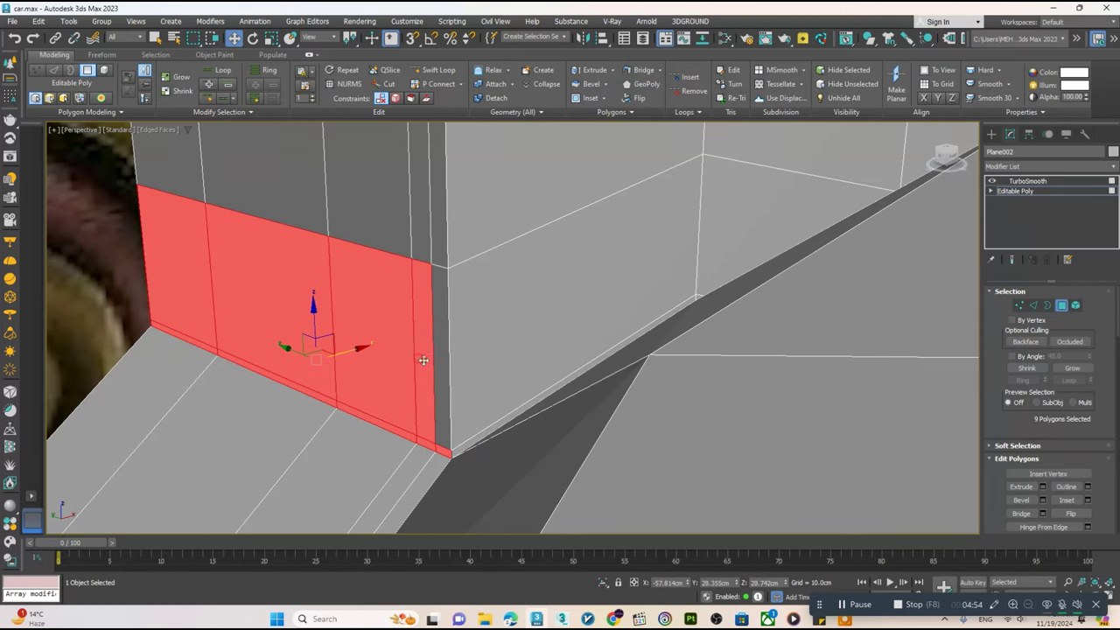
pyautogui.keyDown('ctrl'); pyautogui.click(440, 368); pyautogui.keyUp('ctrl')
pyautogui.keyDown('ctrl'); pyautogui.click(437, 219); pyautogui.keyUp('ctrl')
pyautogui.keyDown('ctrl'); pyautogui.click(376, 242); pyautogui.keyUp('ctrl')
pyautogui.keyDown('ctrl'); pyautogui.click(233, 225); pyautogui.keyUp('ctrl')
pyautogui.scroll(-5, 253, 262)
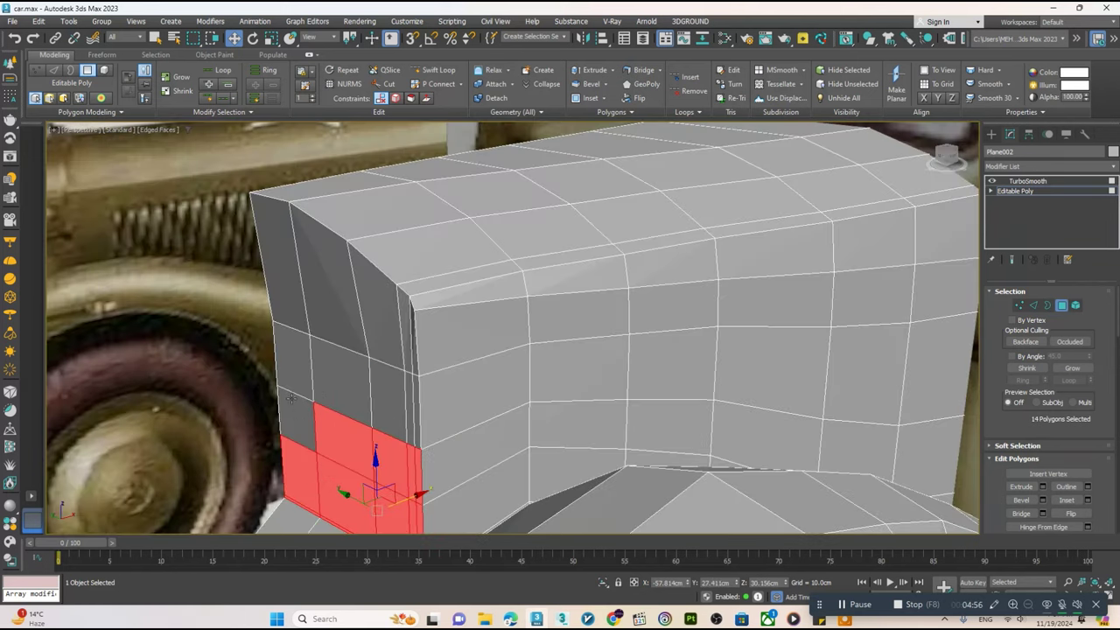
pyautogui.scroll(4, 300, 326)
pyautogui.keyDown('ctrl'); pyautogui.click(318, 304); pyautogui.keyUp('ctrl')
pyautogui.keyDown('ctrl'); pyautogui.click(357, 367); pyautogui.keyUp('ctrl')
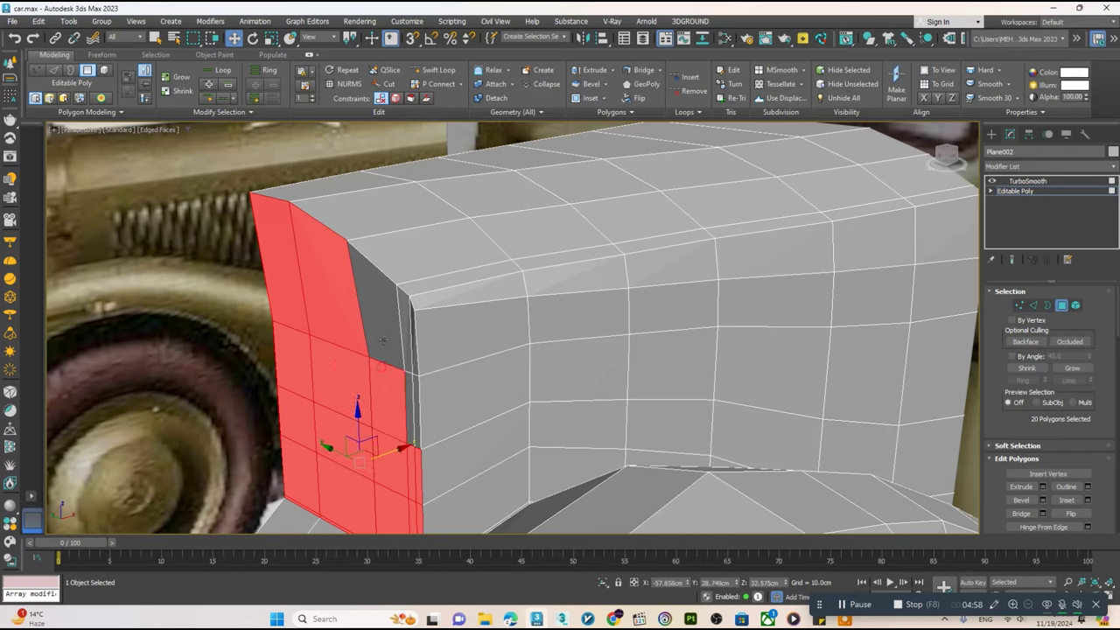
pyautogui.keyDown('ctrl'); pyautogui.click(383, 340); pyautogui.keyUp('ctrl')
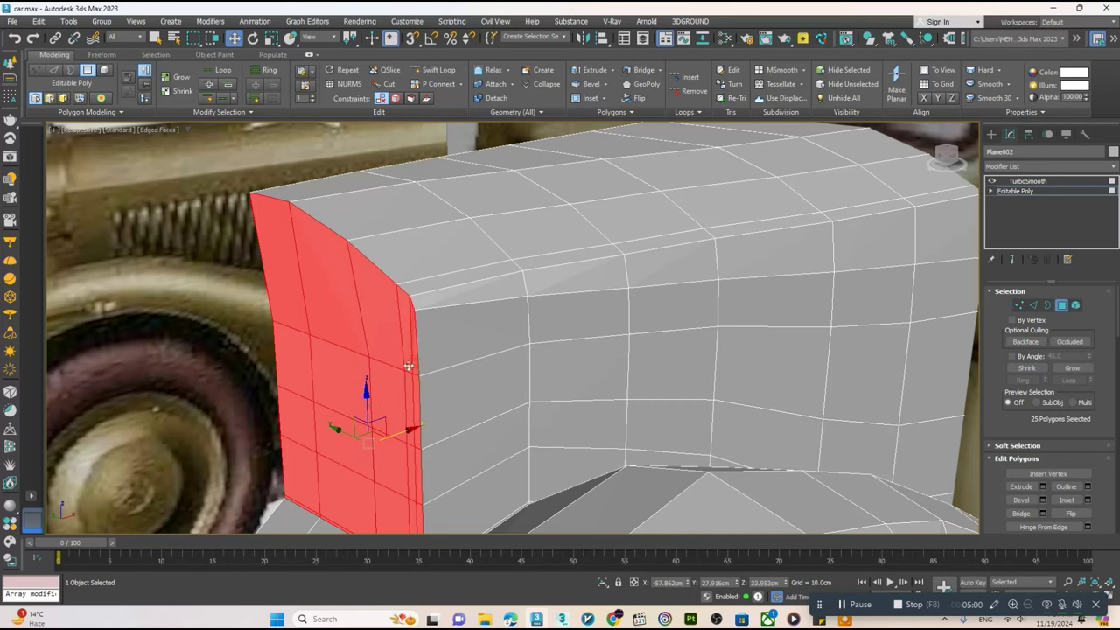
# - Orbit out to check the whole truck front, briefly previewing the smoothed body
pyautogui.keyDown('alt'); pyautogui.moveTo(409, 365); pyautogui.dragTo(418, 379, button='middle'); pyautogui.keyUp('alt')
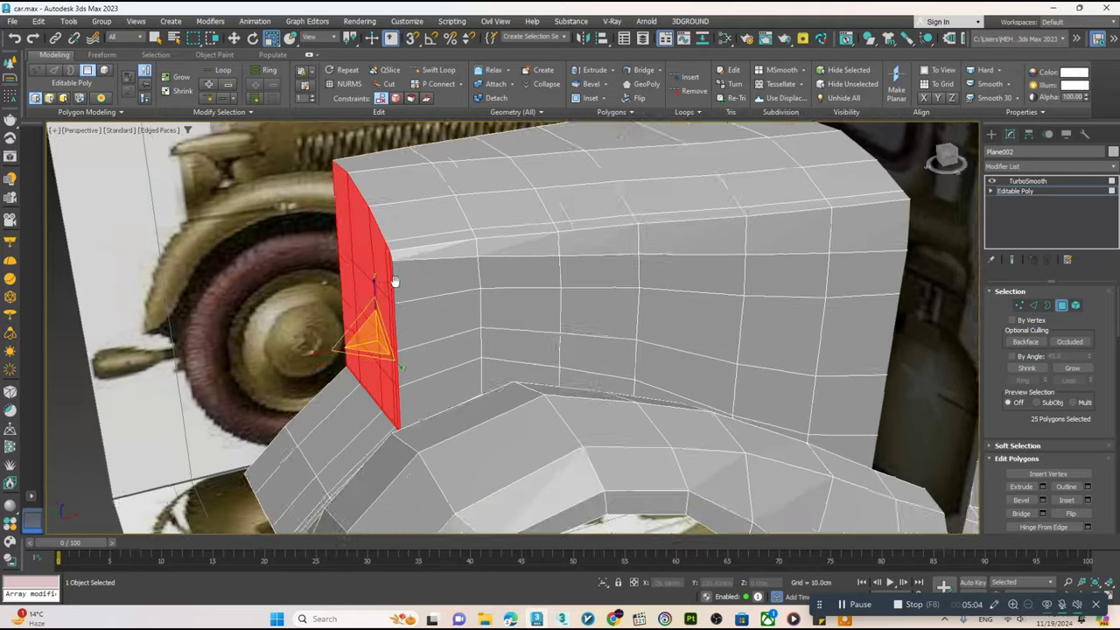
pyautogui.scroll(-3, 388, 280)
pyautogui.keyDown('alt'); pyautogui.moveTo(387, 280); pyautogui.dragTo(982, 264, button='middle'); pyautogui.keyUp('alt')
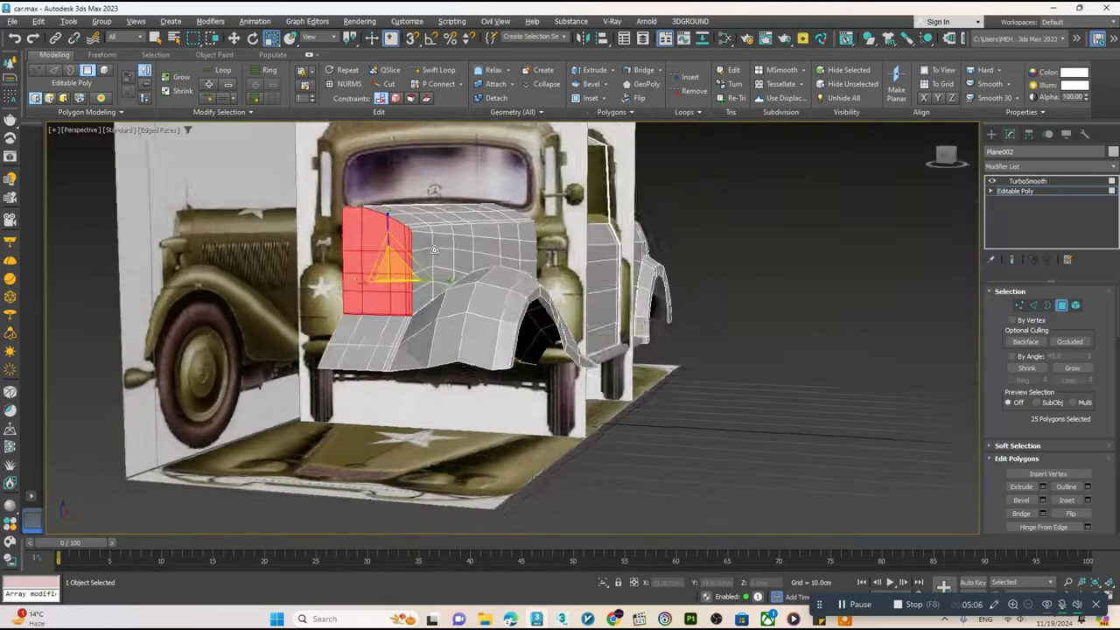
pyautogui.click(1012, 260)
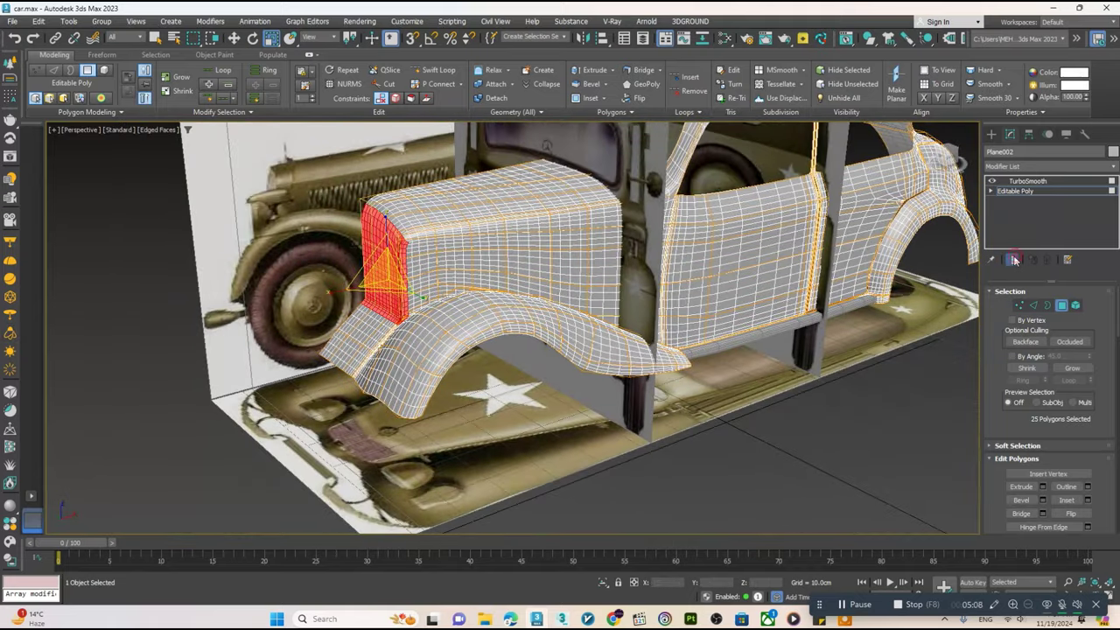
pyautogui.click(1012, 259)
pyautogui.scroll(3, 441, 280)
pyautogui.scroll(3, 441, 279)
pyautogui.keyDown('alt'); pyautogui.moveTo(441, 280); pyautogui.dragTo(431, 329, button='middle'); pyautogui.keyUp('alt')
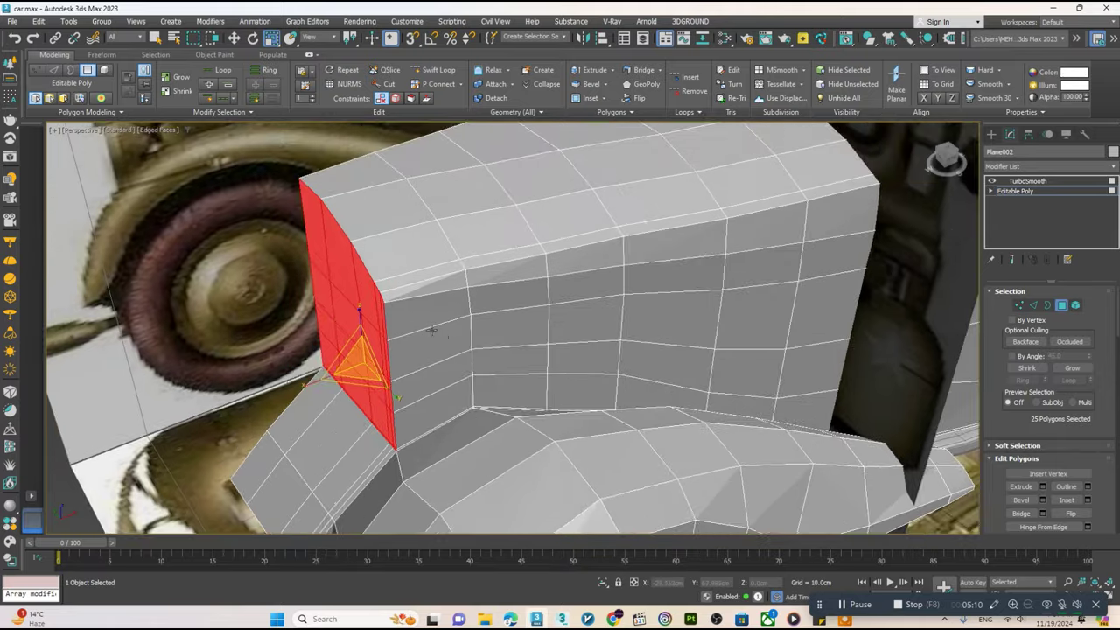
pyautogui.click(451, 71)
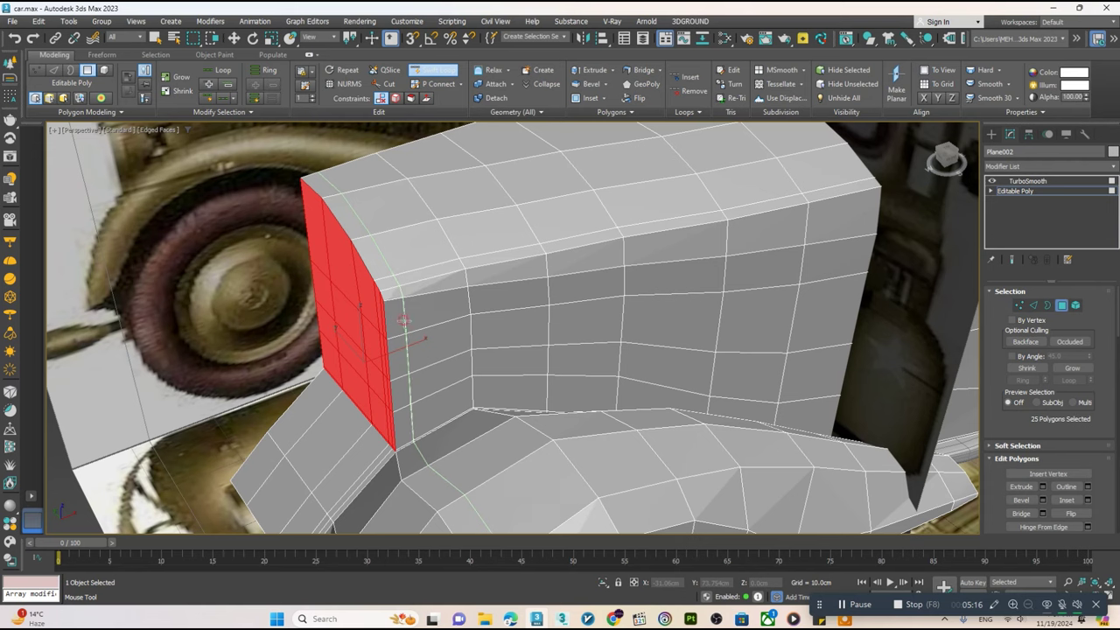
pyautogui.rightClick(403, 321)
pyautogui.keyDown('alt'); pyautogui.moveTo(403, 320); pyautogui.dragTo(411, 350, button='middle'); pyautogui.keyUp('alt')
pyautogui.scroll(3, 411, 350)
# - Add the corner edge strip and top edge strip faces, bringing the selection to 34 faces
pyautogui.keyDown('ctrl'); pyautogui.click(418, 360); pyautogui.keyUp('ctrl')
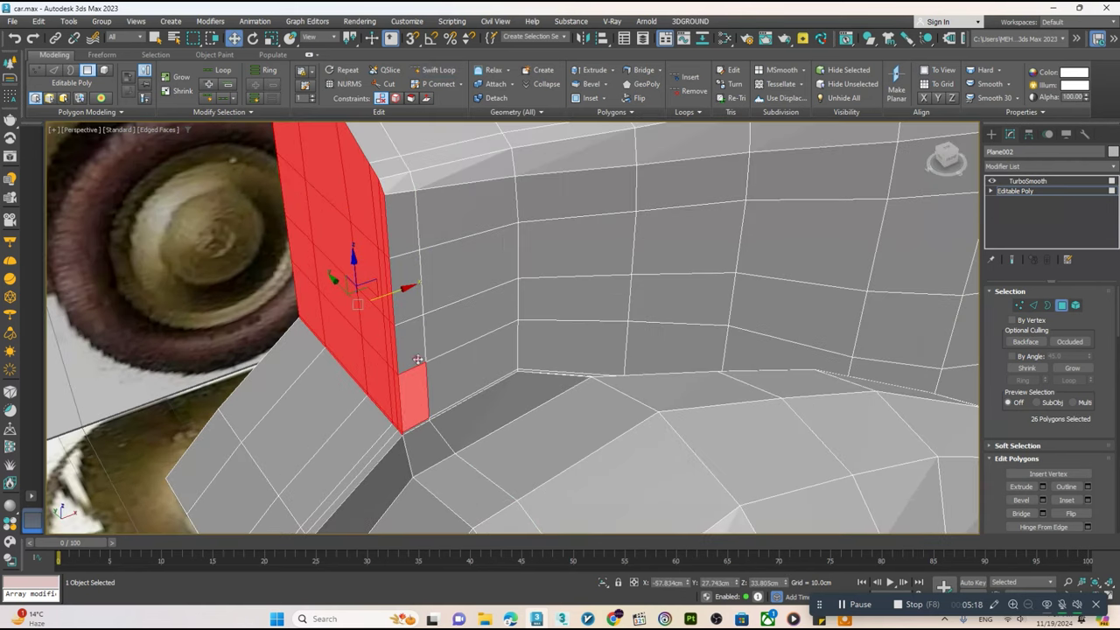
pyautogui.keyDown('ctrl'); pyautogui.click(411, 341); pyautogui.keyUp('ctrl')
pyautogui.keyDown('ctrl'); pyautogui.click(408, 284); pyautogui.keyUp('ctrl')
pyautogui.keyDown('ctrl'); pyautogui.click(402, 223); pyautogui.keyUp('ctrl')
pyautogui.keyDown('ctrl'); pyautogui.click(396, 188); pyautogui.keyUp('ctrl')
pyautogui.keyDown('ctrl'); pyautogui.click(385, 166); pyautogui.keyUp('ctrl')
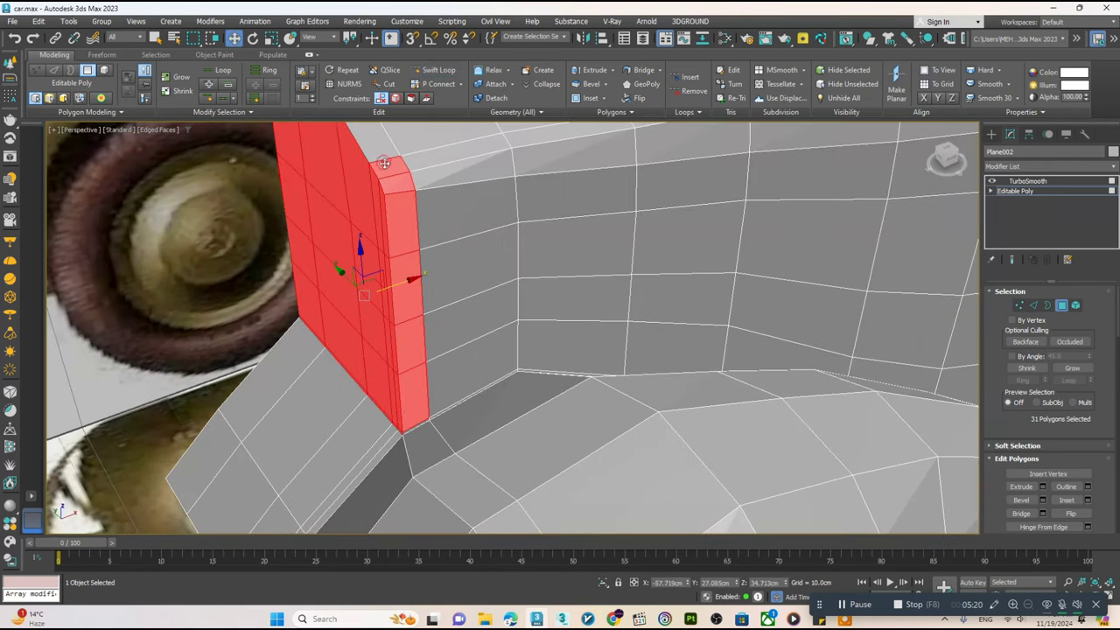
pyautogui.keyDown('alt'); pyautogui.moveTo(384, 162); pyautogui.dragTo(437, 262, button='middle'); pyautogui.keyUp('alt')
pyautogui.scroll(-3, 444, 355)
pyautogui.scroll(4, 357, 187)
pyautogui.keyDown('ctrl'); pyautogui.click(280, 129); pyautogui.keyUp('ctrl')
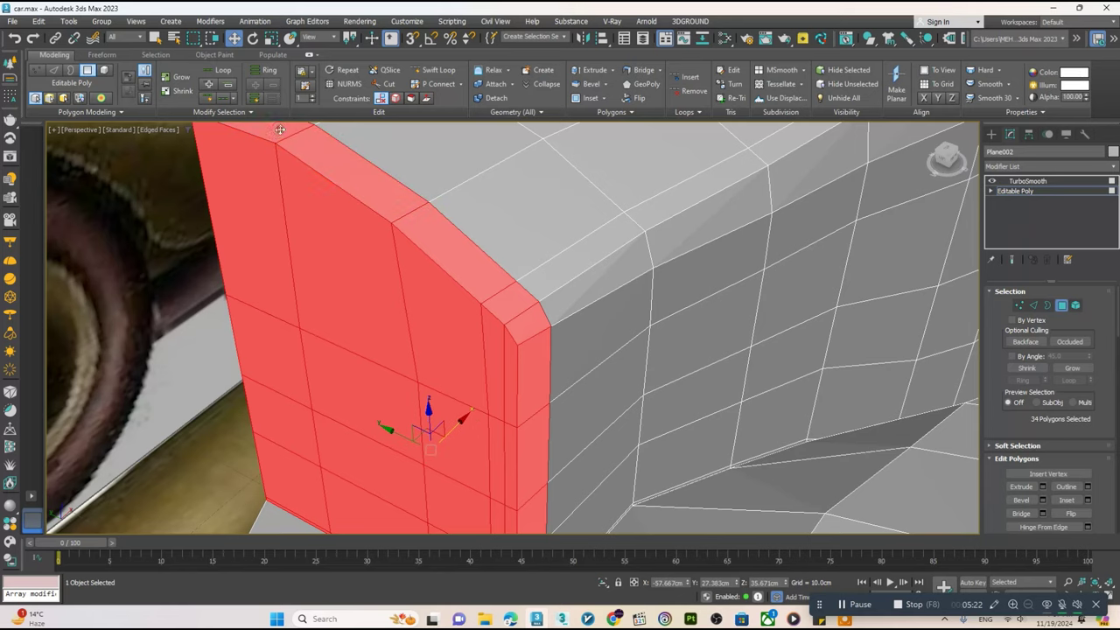
pyautogui.scroll(-3, 280, 130)
pyautogui.moveTo(280, 129)
pyautogui.keyDown('alt'); pyautogui.mouseDown(button='middle')
pyautogui.moveTo(524, 262)
pyautogui.moveTo(682, 374)
pyautogui.mouseUp(button='middle'); pyautogui.keyUp('alt')
pyautogui.scroll(2, 682, 375)
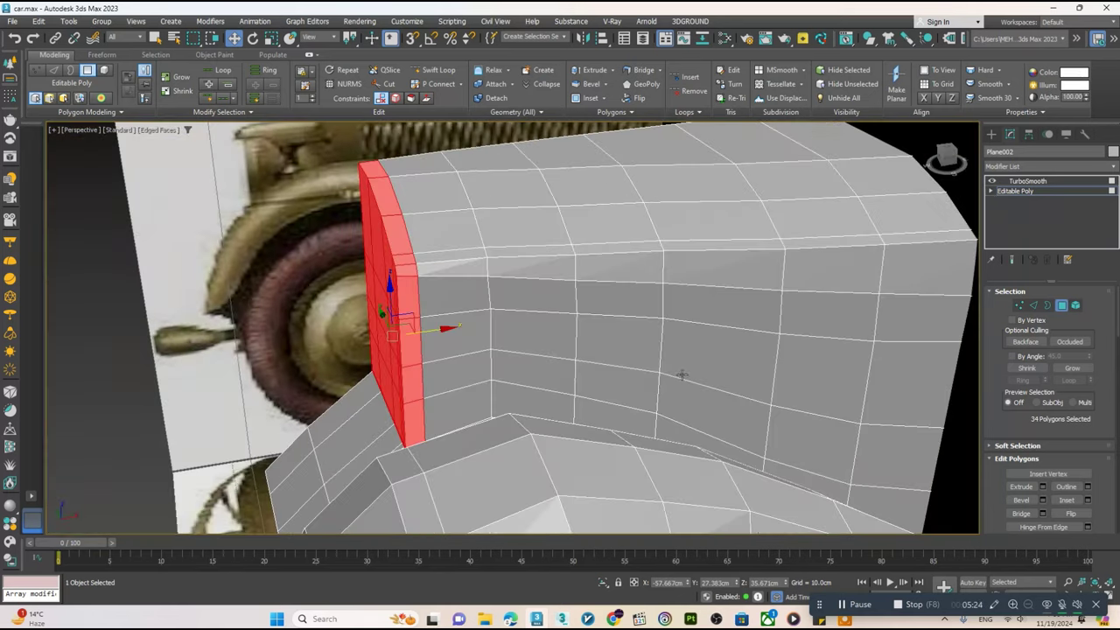
pyautogui.scroll(-5, 1045, 367)
# - Detach the selected grille polygons as Object003 and select the new object
pyautogui.click(1071, 395)
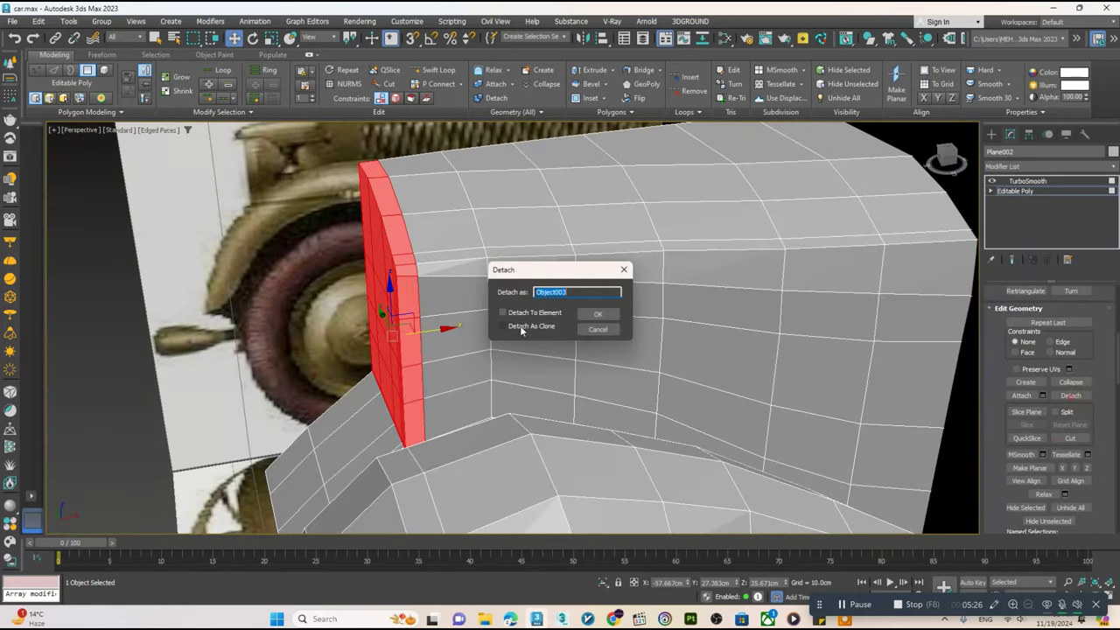
pyautogui.click(597, 315)
pyautogui.click(1002, 191)
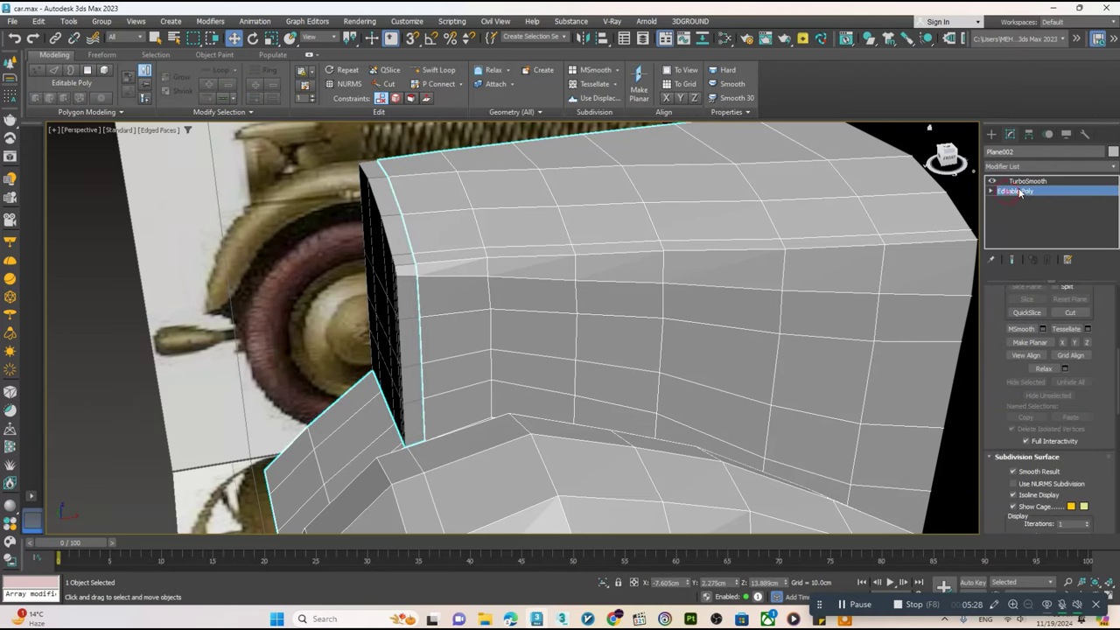
pyautogui.click(411, 288)
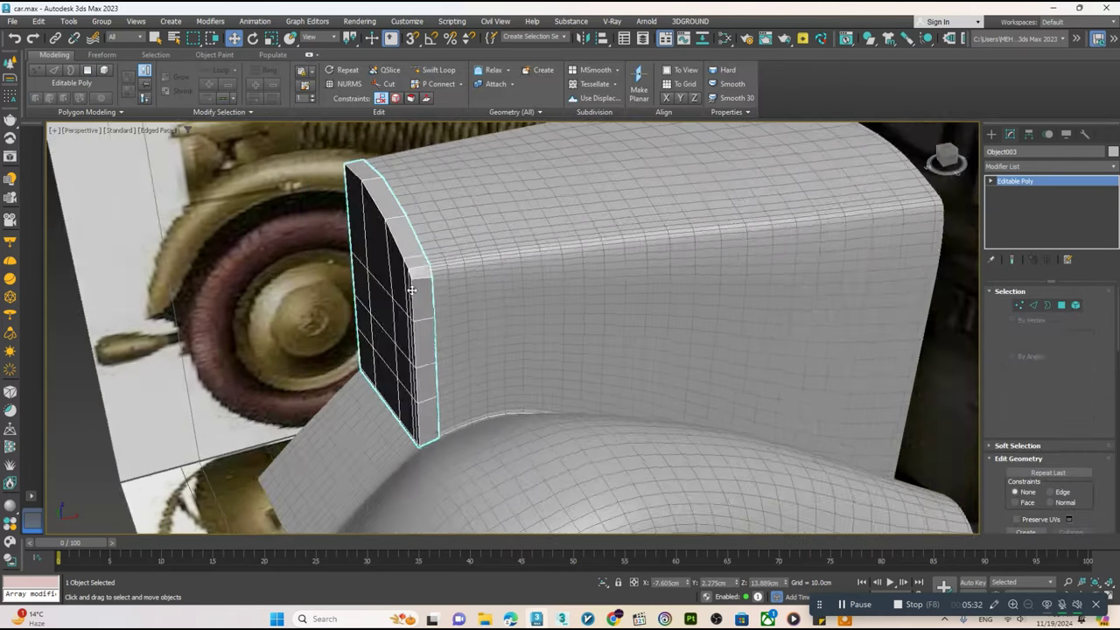
pyautogui.keyDown('alt'); pyautogui.moveTo(411, 289); pyautogui.dragTo(449, 266, button='middle'); pyautogui.keyUp('alt')
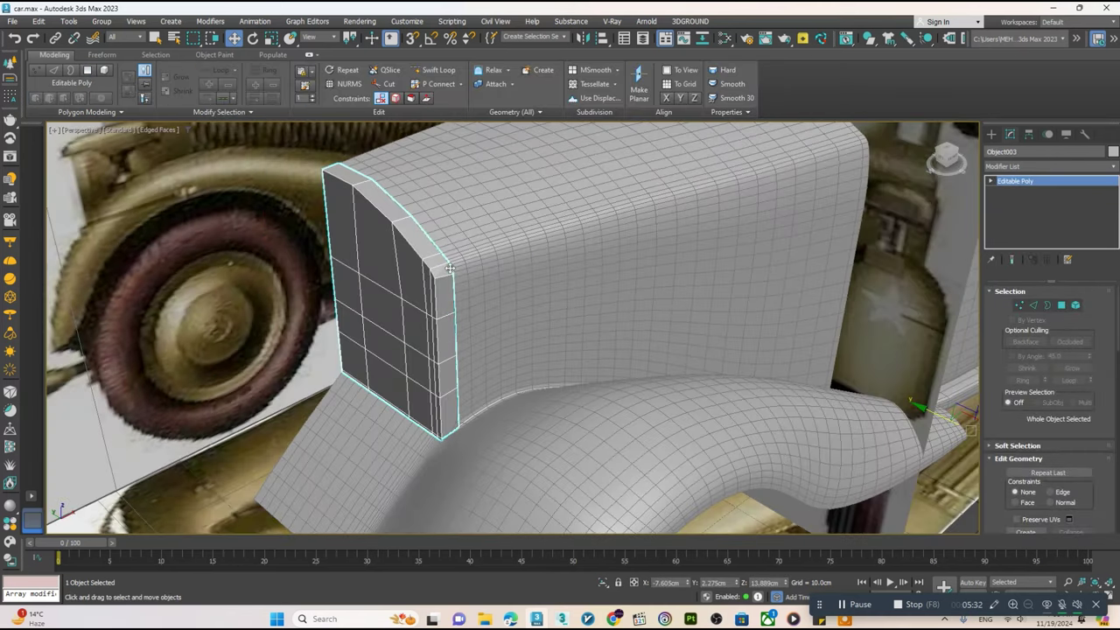
# - Adjust Object003's pivot using Affect Pivot Only, then frame the grille
pyautogui.click(1025, 135)
pyautogui.click(1045, 215)
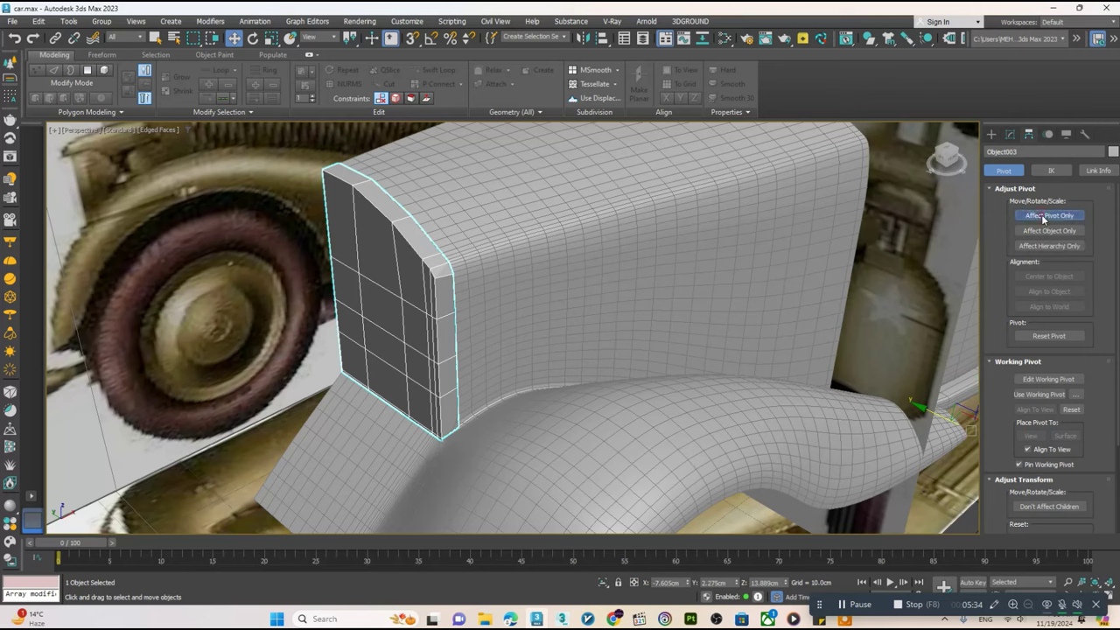
pyautogui.click(991, 134)
pyautogui.keyDown('alt'); pyautogui.moveTo(612, 262); pyautogui.dragTo(665, 253, button='middle'); pyautogui.keyUp('alt')
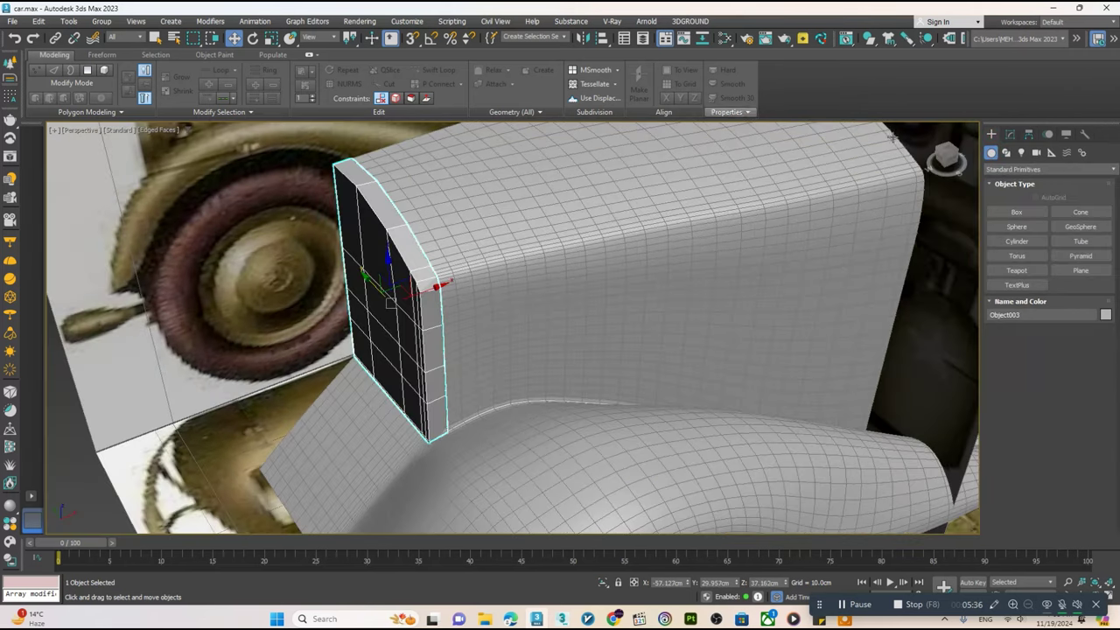
pyautogui.click(1010, 134)
pyautogui.keyDown('alt'); pyautogui.moveTo(644, 185); pyautogui.dragTo(473, 190, button='middle'); pyautogui.keyUp('alt')
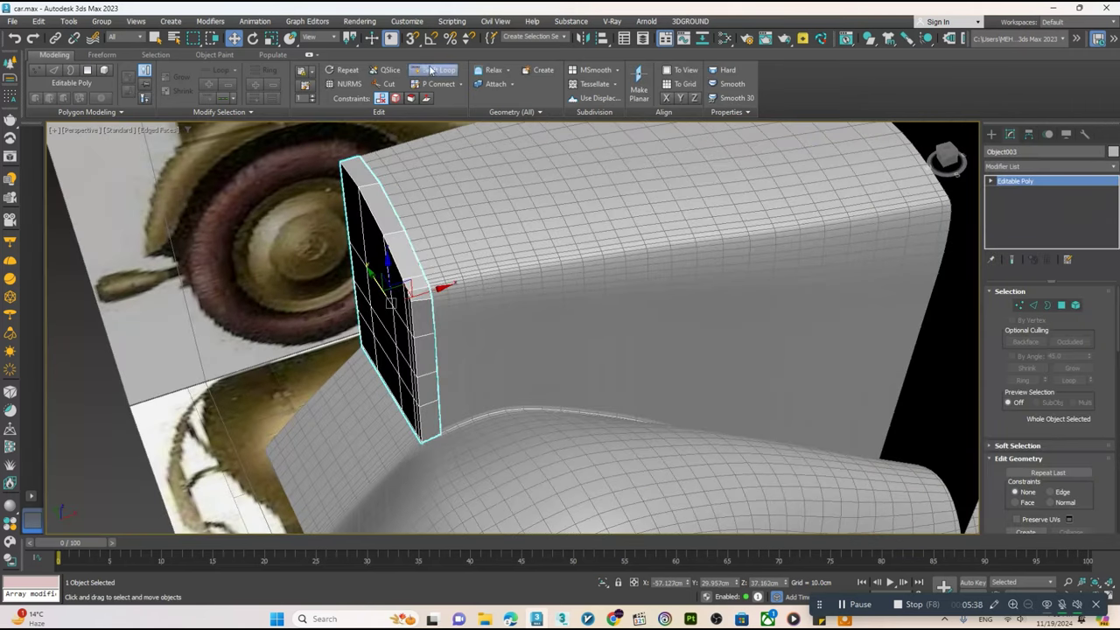
pyautogui.press('z')
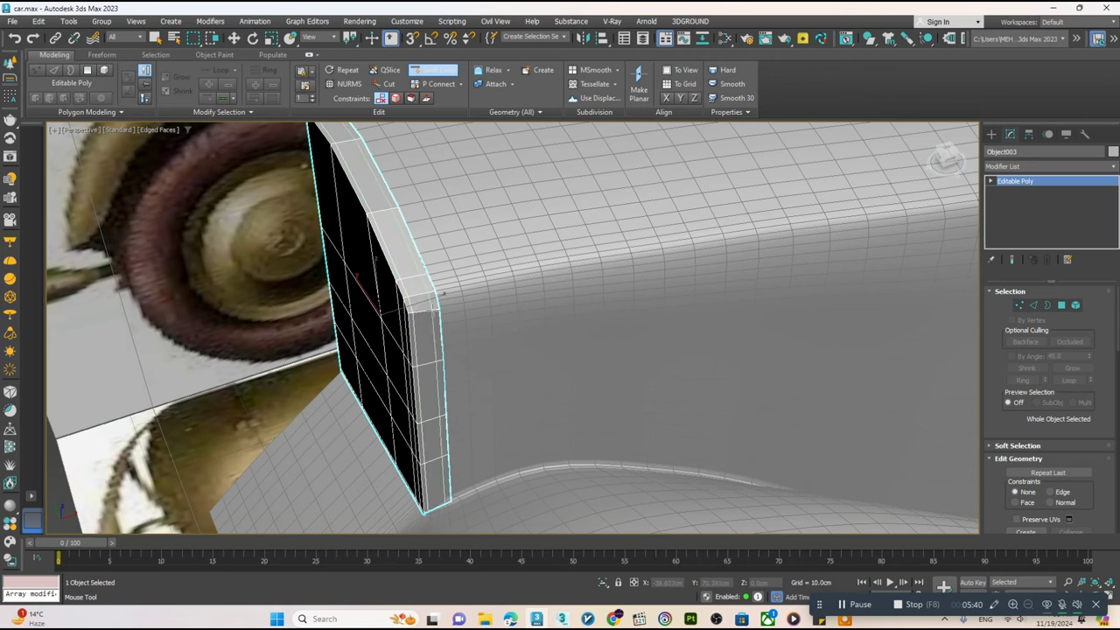
pyautogui.press('w')
# - Add a TurboSmooth modifier to Object003 and show edged faces with F4
pyautogui.click(1003, 165)
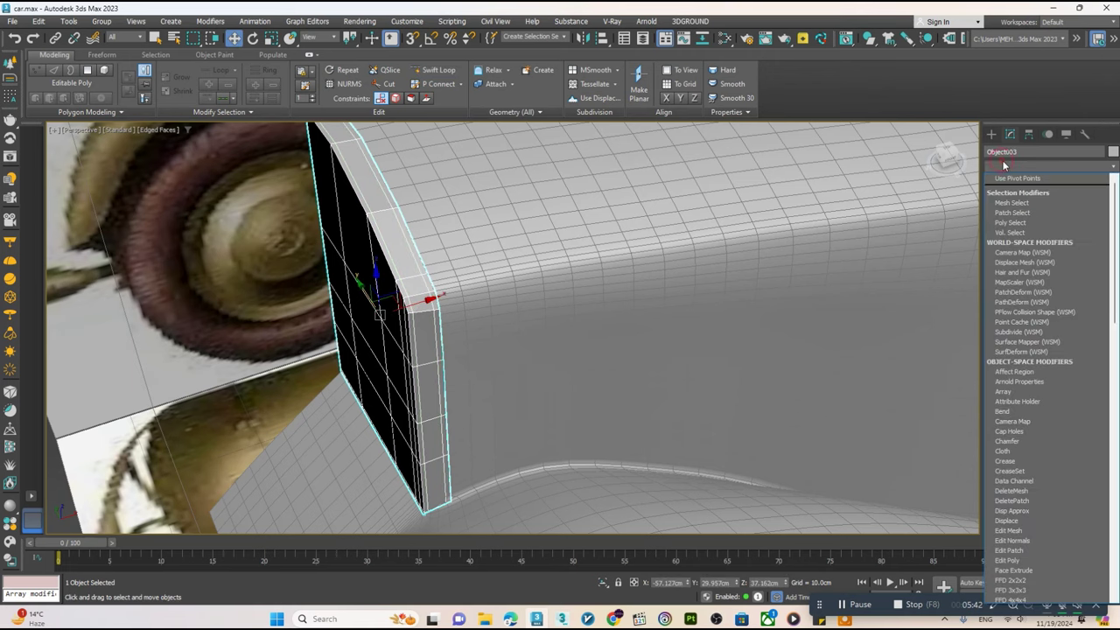
pyautogui.write('tu')
pyautogui.press('Return')
pyautogui.scroll(-3, 398, 363)
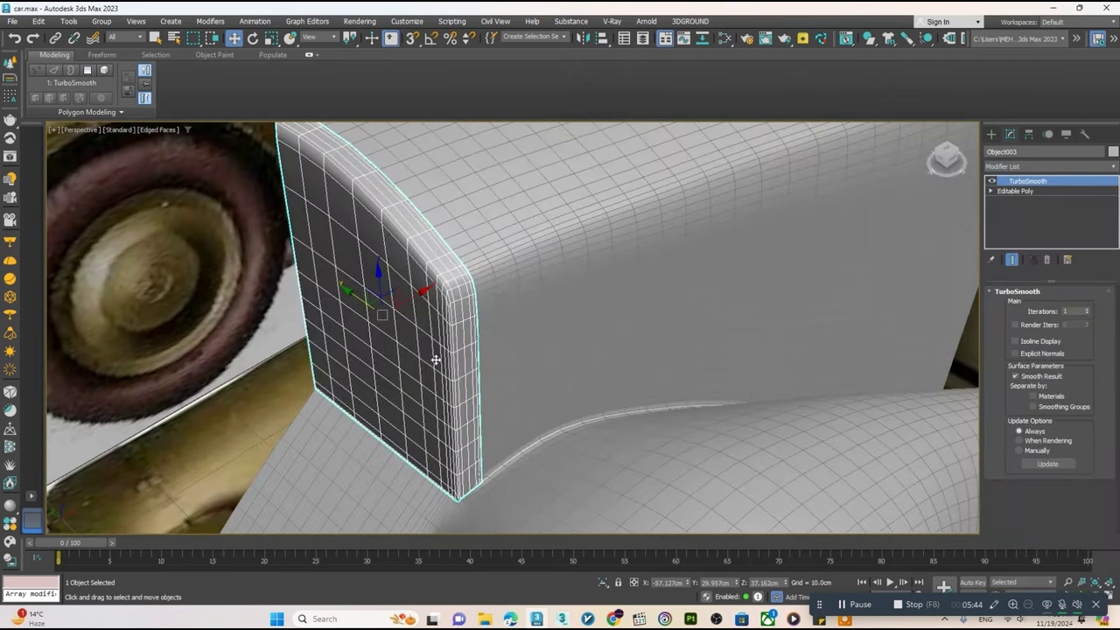
pyautogui.scroll(-3, 546, 316)
pyautogui.keyDown('alt'); pyautogui.moveTo(546, 316); pyautogui.dragTo(592, 308, button='middle'); pyautogui.keyUp('alt')
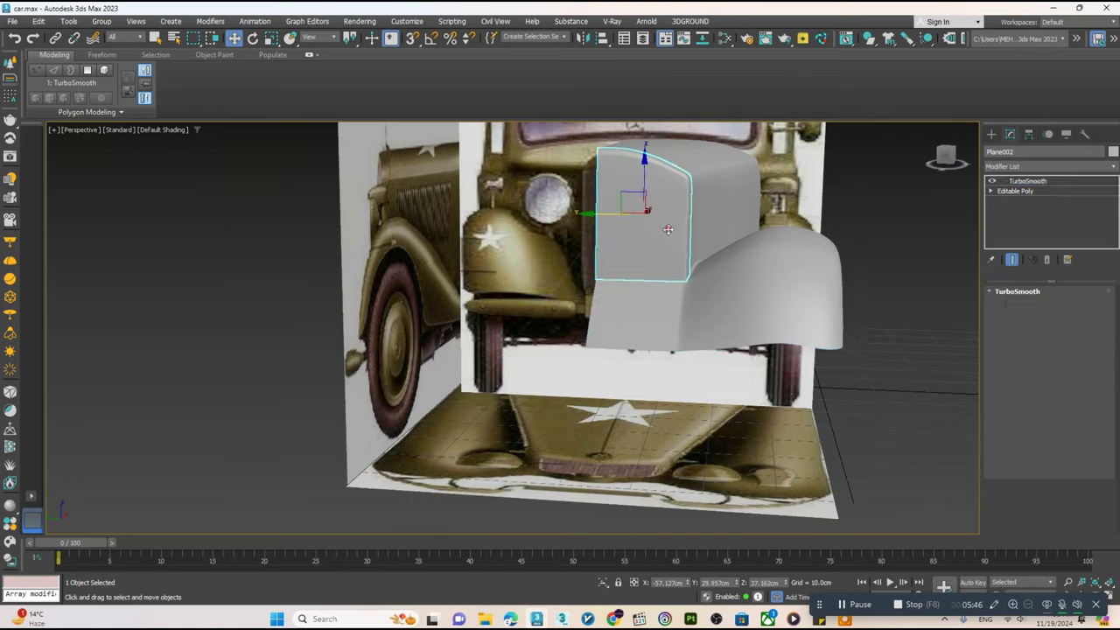
pyautogui.scroll(2, 597, 313)
pyautogui.press('z')
pyautogui.press('F4')
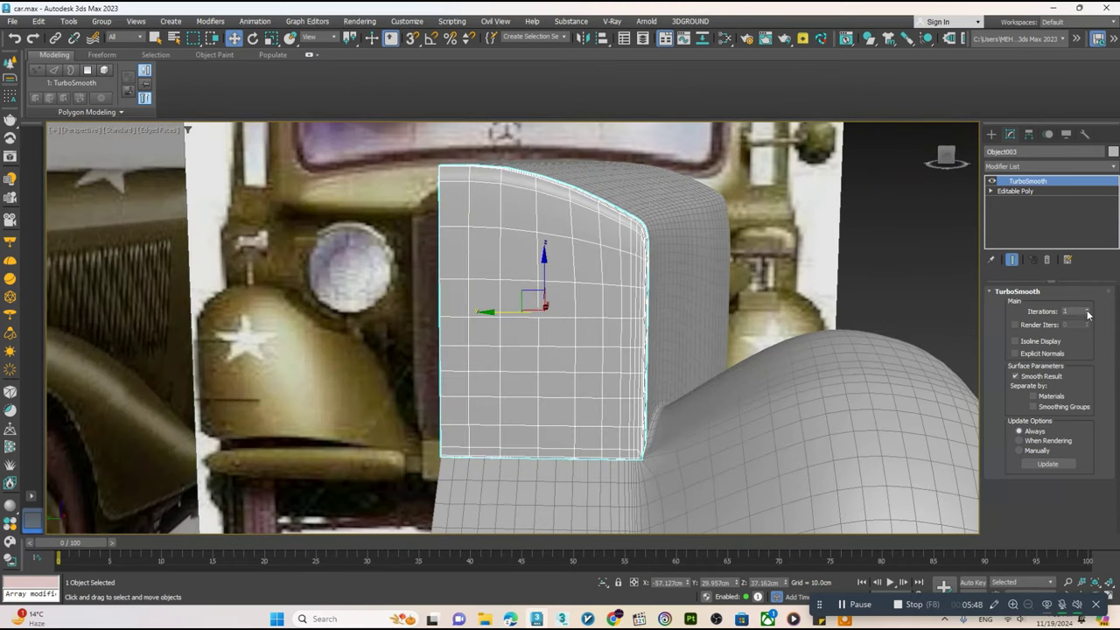
# - Try a Swift Loop on the grille's base mesh, then return to TurboSmooth with edges hidden
pyautogui.click(1015, 191)
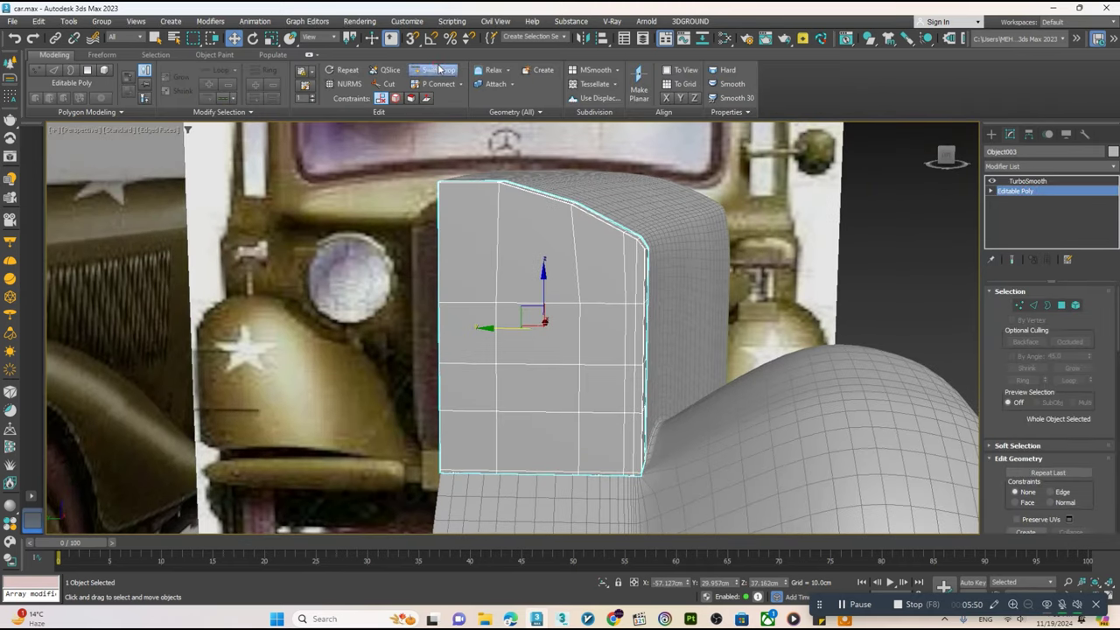
pyautogui.click(440, 68)
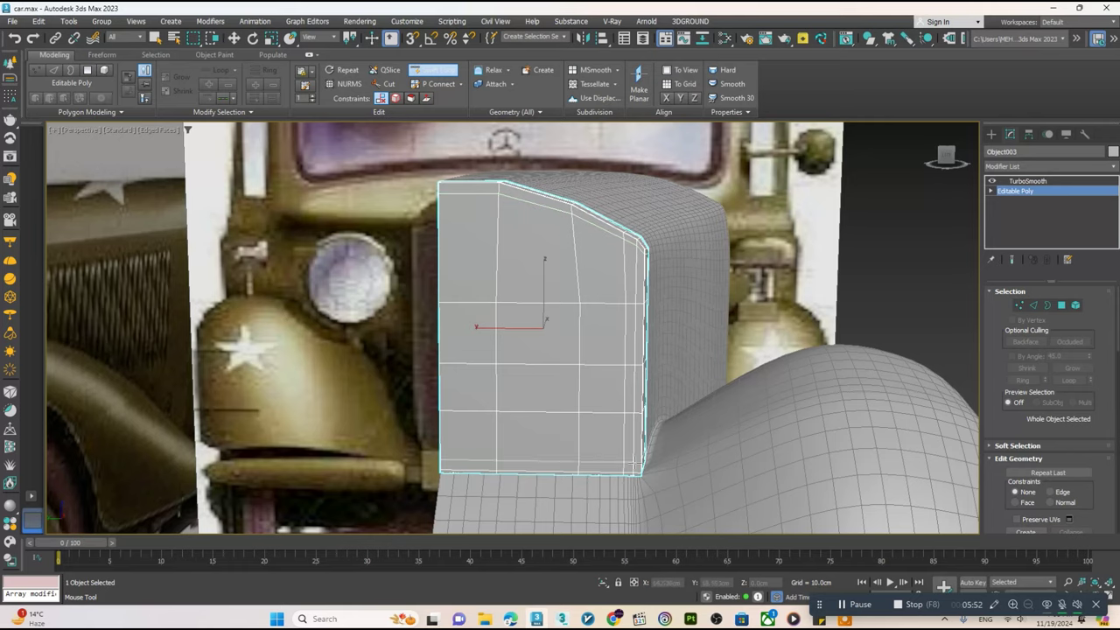
pyautogui.press('w')
pyautogui.moveTo(636, 461)
pyautogui.keyDown('alt'); pyautogui.mouseDown(button='middle')
pyautogui.moveTo(612, 350)
pyautogui.moveTo(625, 283)
pyautogui.moveTo(612, 297)
pyautogui.moveTo(524, 302)
pyautogui.moveTo(595, 293)
pyautogui.mouseUp(button='middle'); pyautogui.keyUp('alt')
pyautogui.click(1026, 180)
pyautogui.press('F4')
# - Select the fender body object and enter Vertex mode on its editable mesh
pyautogui.scroll(-5, 603, 302)
pyautogui.scroll(5, 591, 283)
pyautogui.click(591, 283)
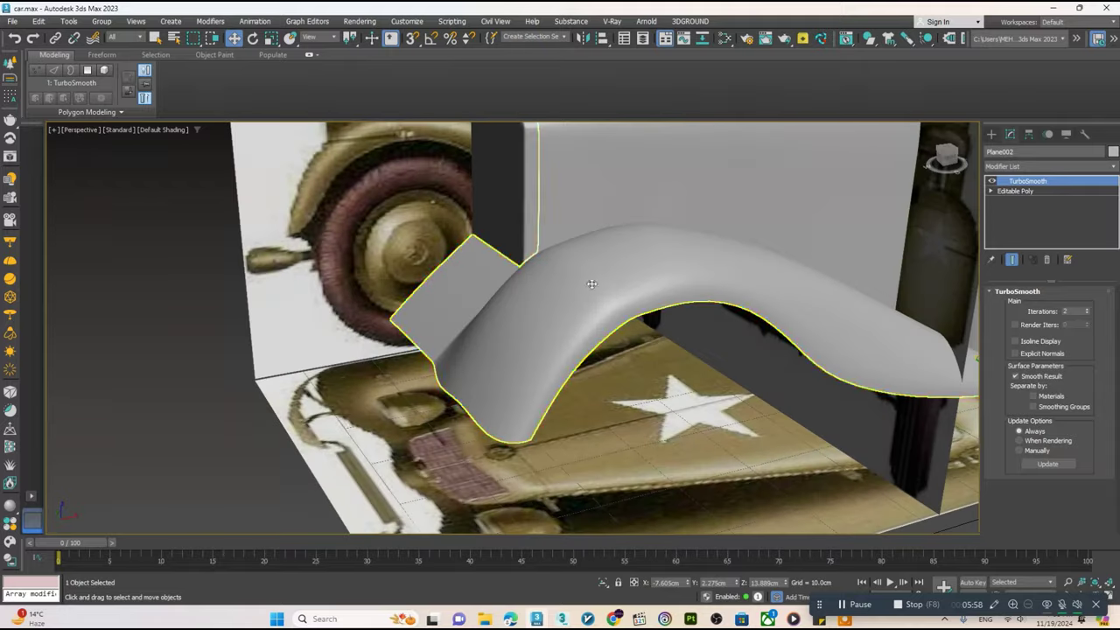
pyautogui.click(1013, 194)
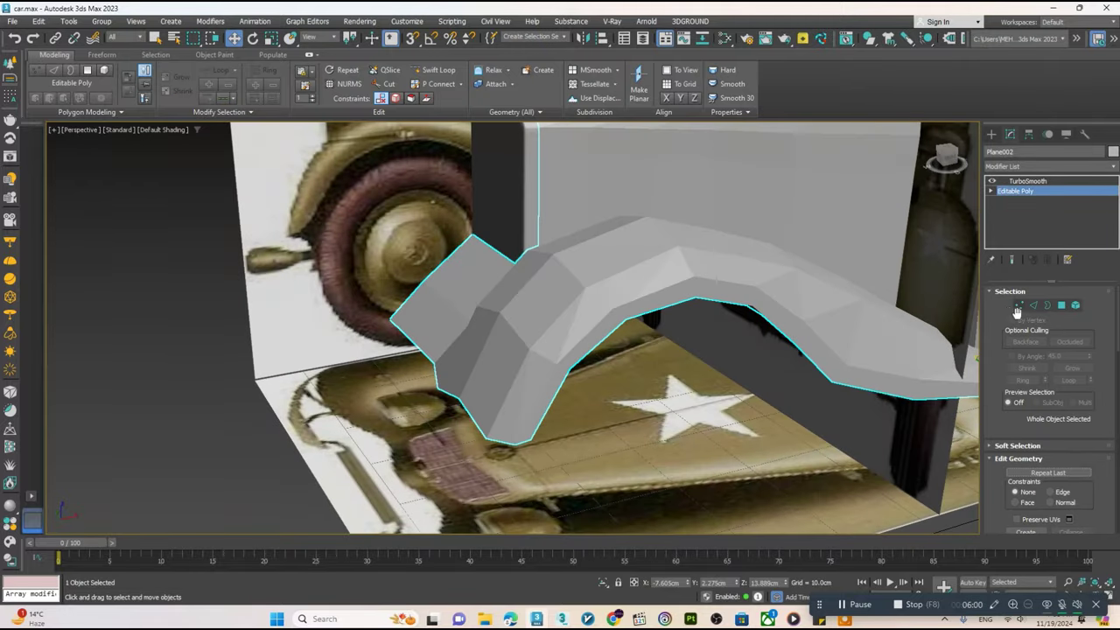
pyautogui.click(1019, 306)
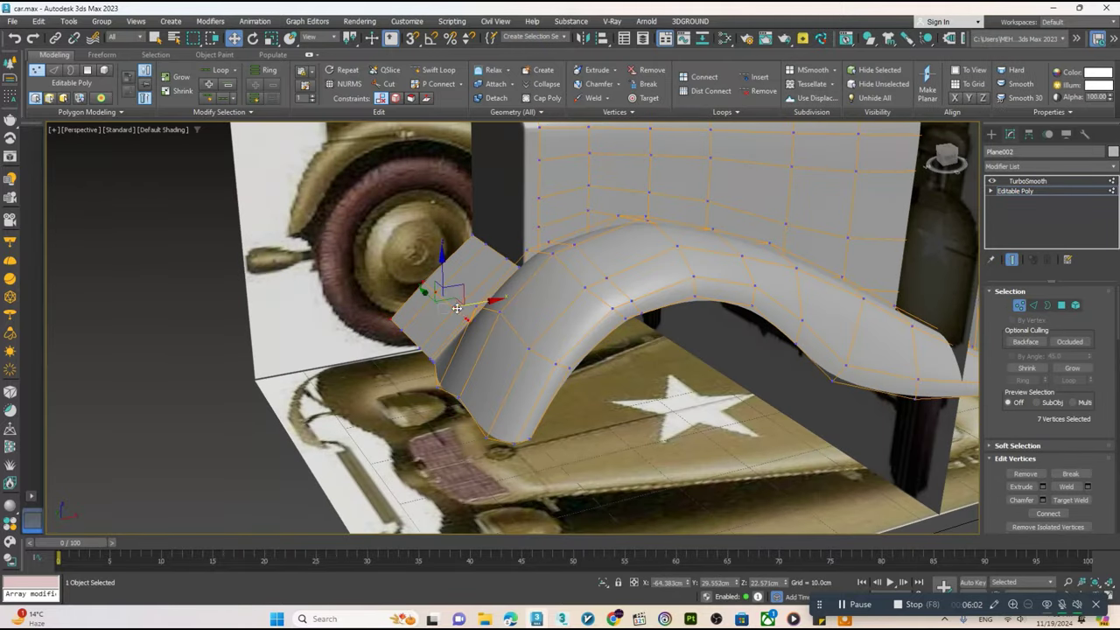
# - Select the six vertices at the fender front and orbit to a front three-quarter view
pyautogui.keyDown('alt'); pyautogui.moveTo(457, 308); pyautogui.dragTo(514, 328, button='middle'); pyautogui.keyUp('alt')
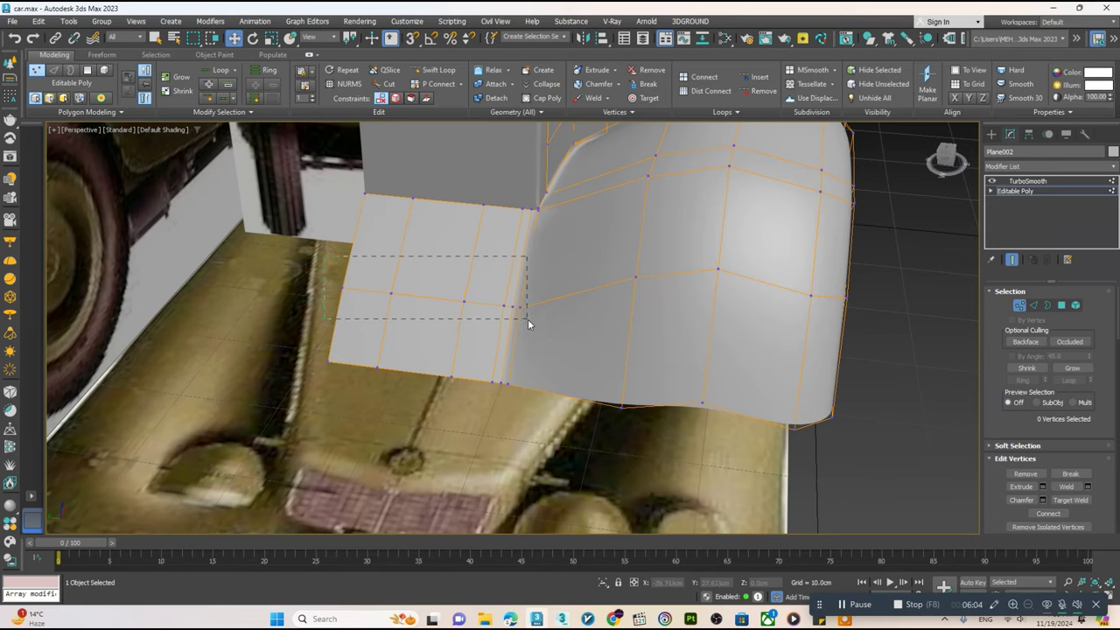
pyautogui.moveTo(545, 329); pyautogui.dragTo(527, 318)
pyautogui.keyDown('alt'); pyautogui.moveTo(527, 318); pyautogui.dragTo(448, 259, button='middle'); pyautogui.keyUp('alt')
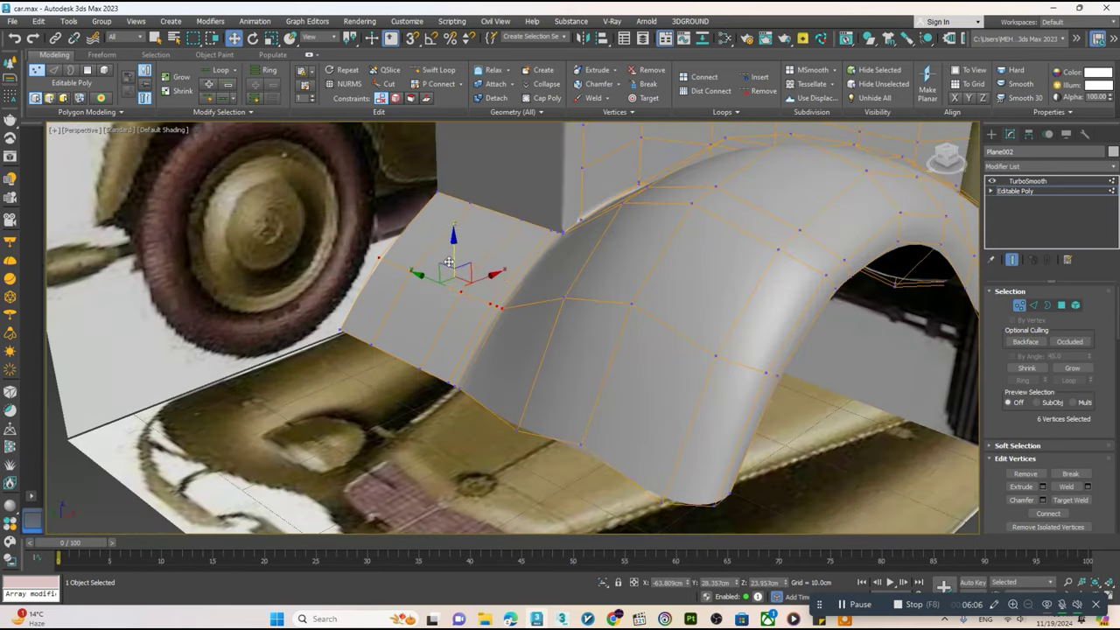
pyautogui.scroll(-3, 447, 259)
pyautogui.scroll(-3, 482, 324)
pyautogui.scroll(4, 446, 315)
pyautogui.scroll(2, 432, 337)
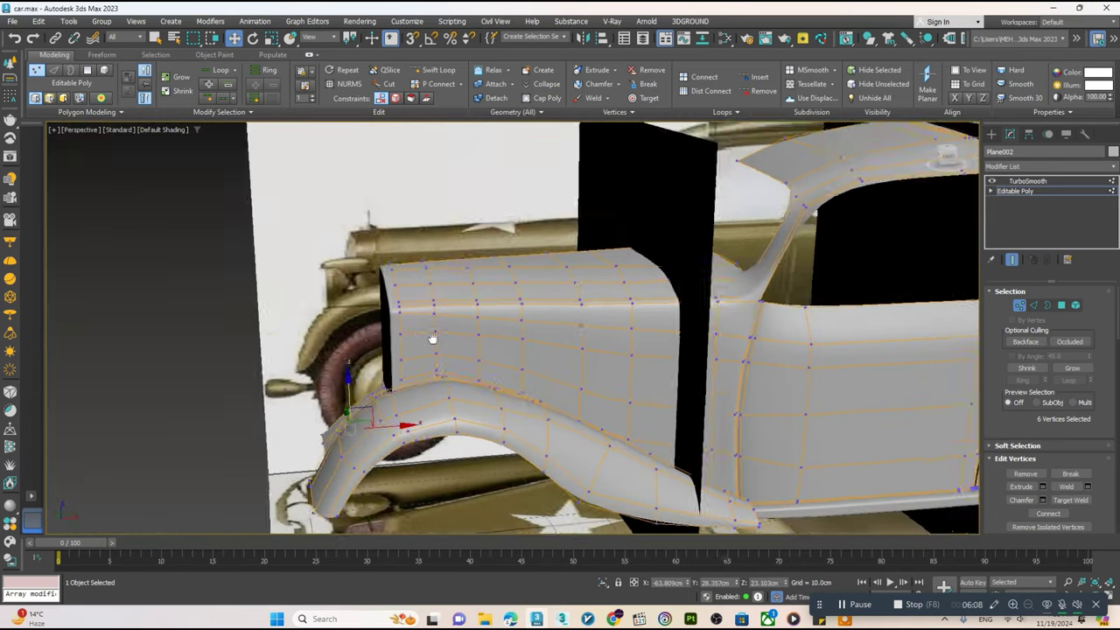
pyautogui.scroll(-3, 433, 338)
pyautogui.moveTo(432, 337)
pyautogui.keyDown('alt'); pyautogui.mouseDown(button='middle')
pyautogui.moveTo(429, 349)
pyautogui.moveTo(984, 262)
pyautogui.mouseUp(button='middle'); pyautogui.keyUp('alt')
pyautogui.scroll(3, 429, 349)
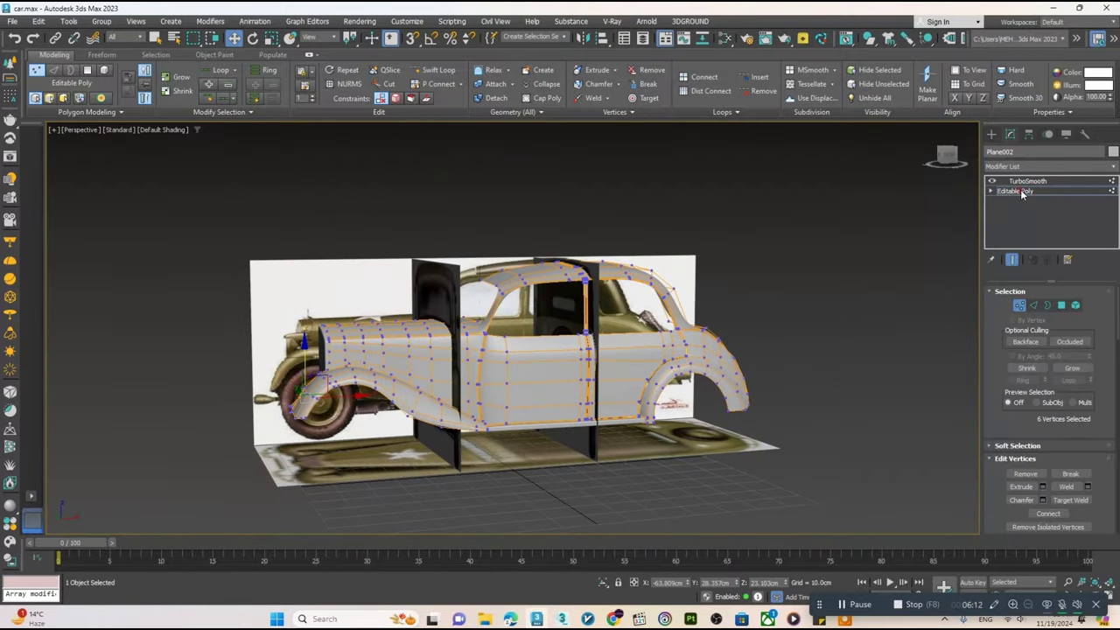
# - Return to the body's TurboSmooth, maximize the Left view, and start a Standard Primitives Cylinder
pyautogui.click(1027, 180)
pyautogui.hotkey('alt', 'w')
pyautogui.hotkey('alt', 'w')
pyautogui.scroll(-2, 563, 321)
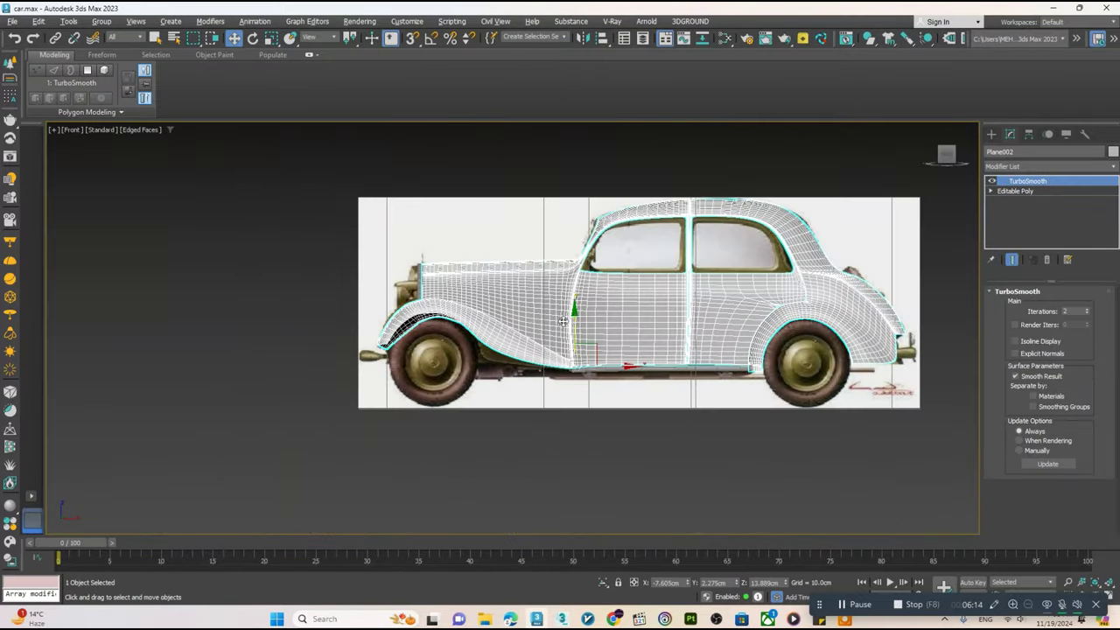
pyautogui.hotkey('alt', 'w')
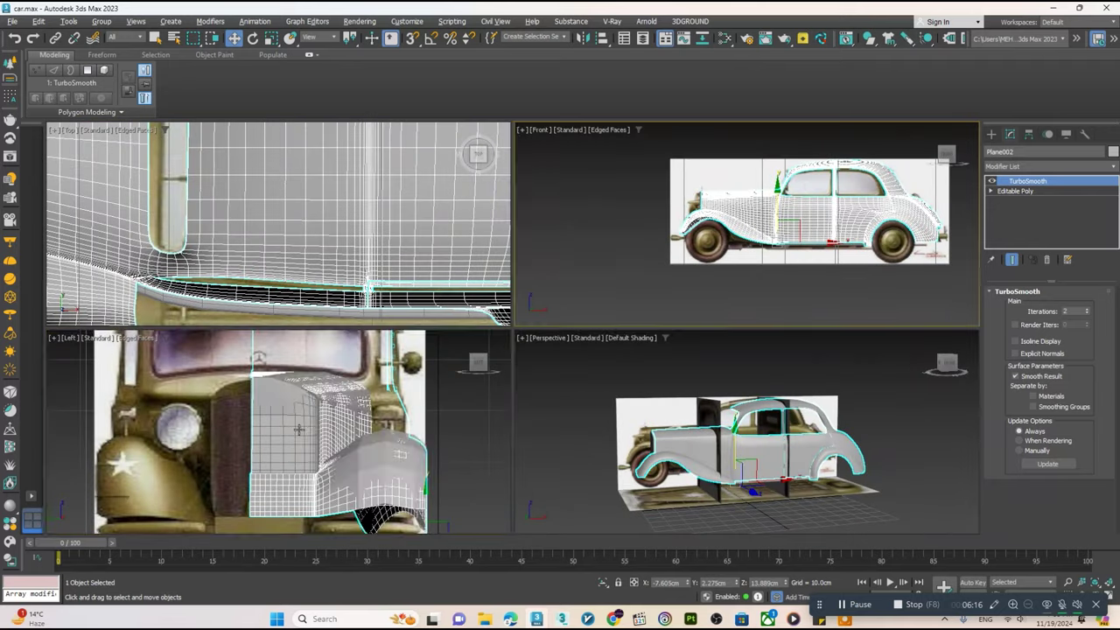
pyautogui.middleClick(288, 431)
pyautogui.hotkey('alt', 'w')
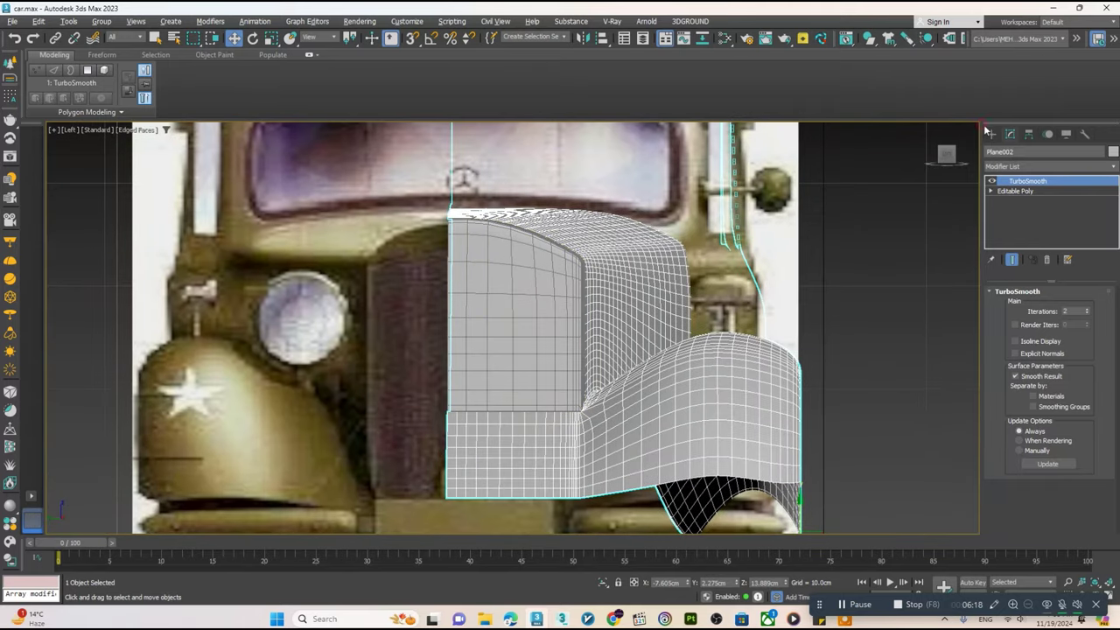
pyautogui.click(990, 133)
pyautogui.scroll(2, 248, 337)
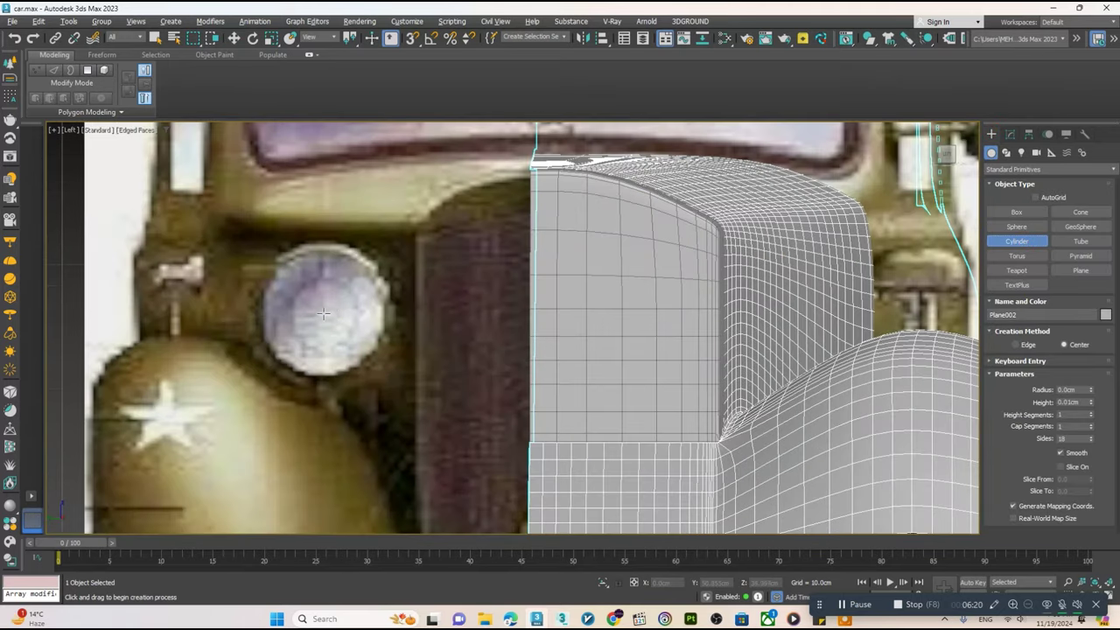
# - Draw Cylinder001 over the headlight in the Left view, then maximize the Front view
pyautogui.moveTo(324, 313); pyautogui.dragTo(343, 376)
pyautogui.press('w')
pyautogui.hotkey('alt', 'w')
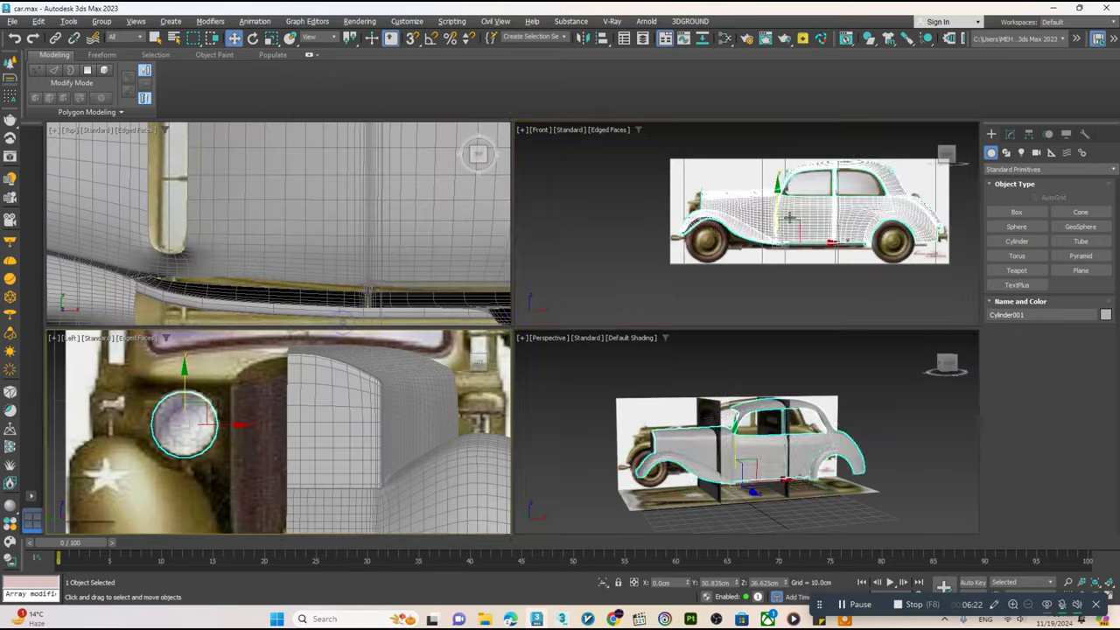
pyautogui.hotkey('alt', 'w')
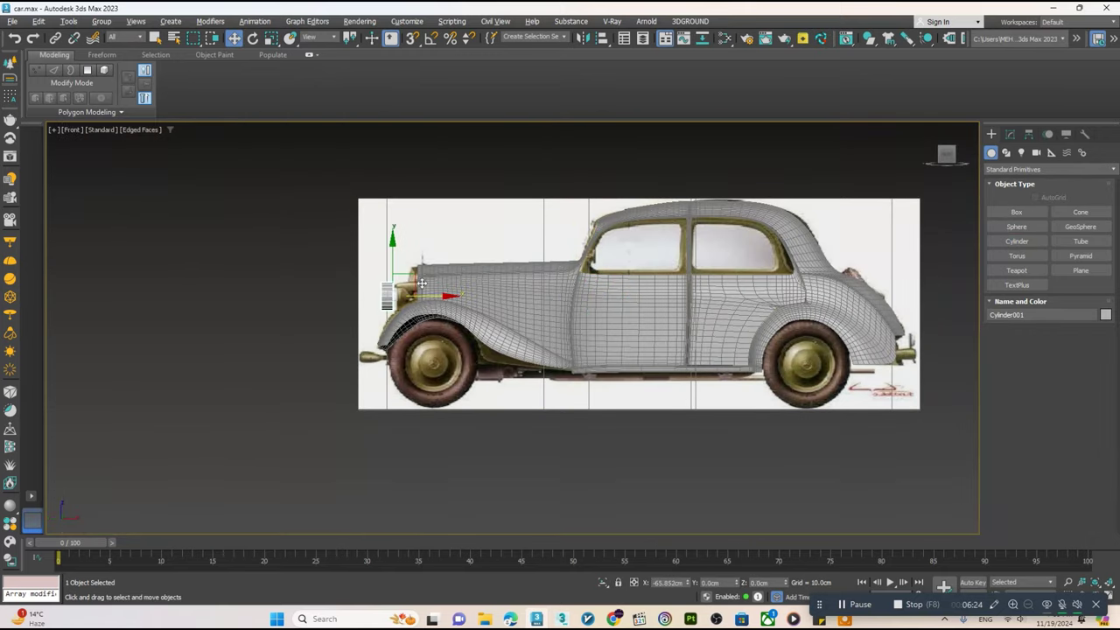
# - Isolate the cylinder with the body and slide it along X in front of the hood
pyautogui.keyDown('ctrl'); pyautogui.click(422, 282); pyautogui.keyUp('ctrl')
pyautogui.hotkey('alt', 'q')
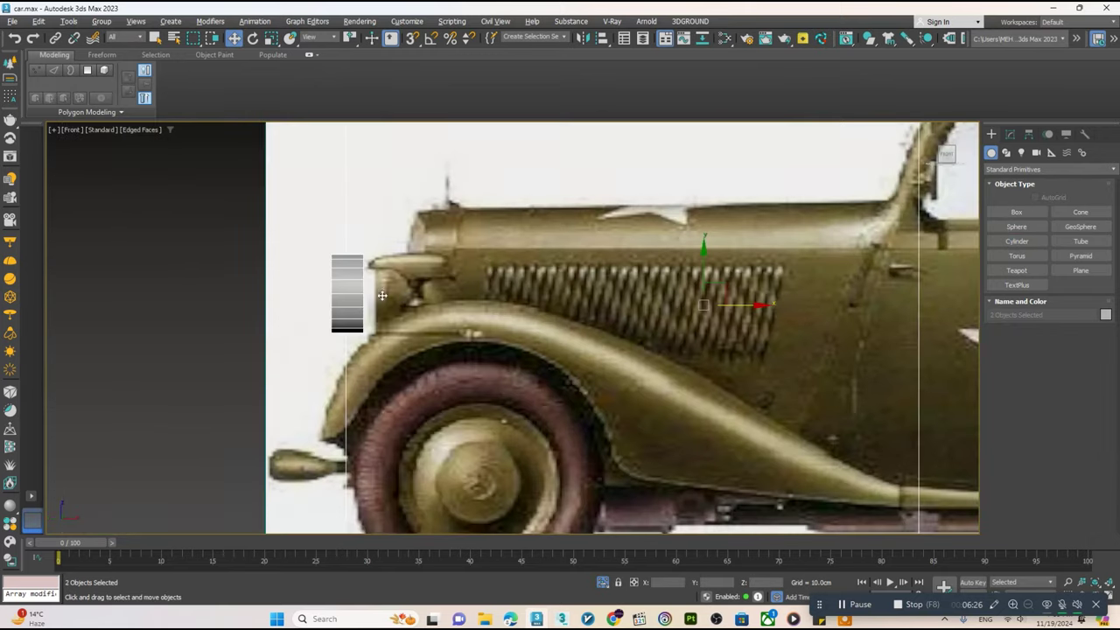
pyautogui.click(350, 292)
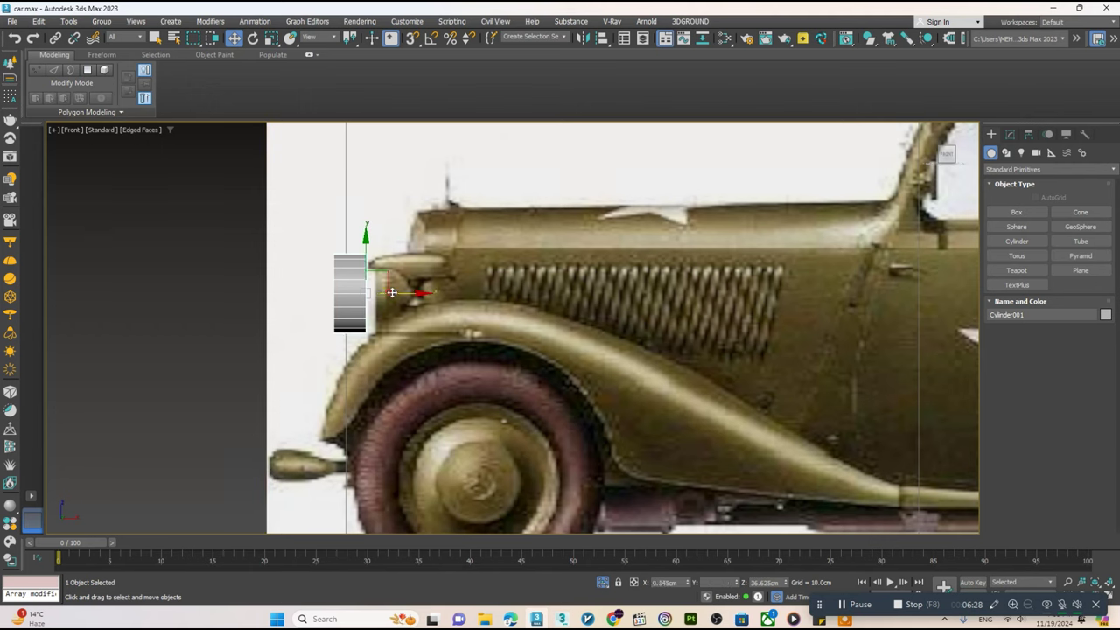
pyautogui.moveTo(392, 292); pyautogui.dragTo(445, 289)
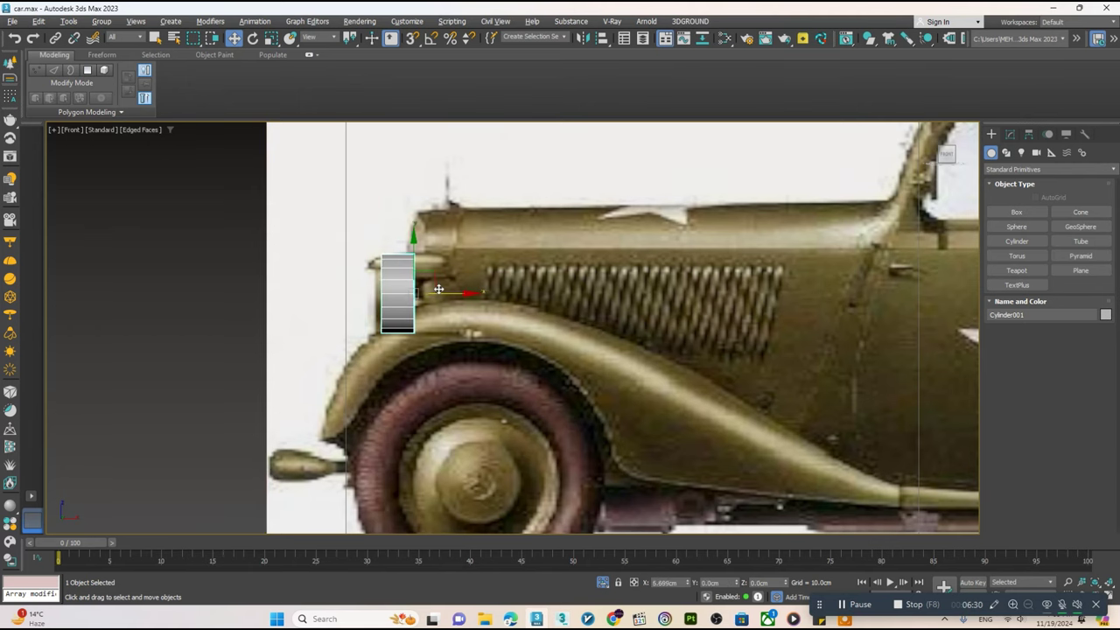
pyautogui.rightClick(396, 290)
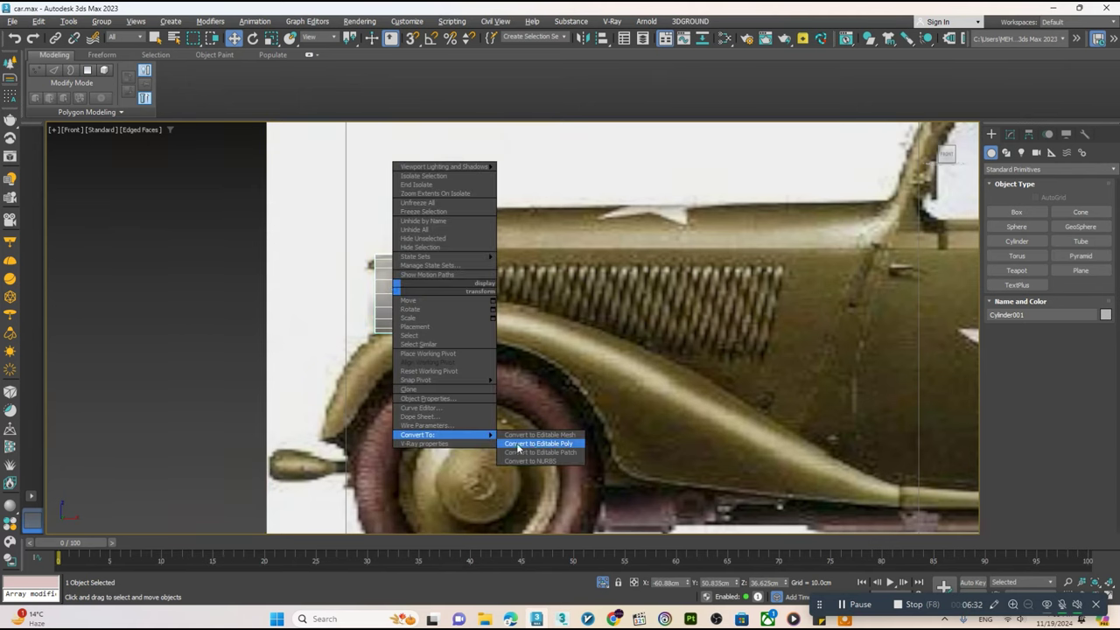
# - Convert the cylinder to an Editable Poly and add edge loops along it
pyautogui.click(535, 447)
pyautogui.scroll(2, 428, 271)
pyautogui.click(427, 75)
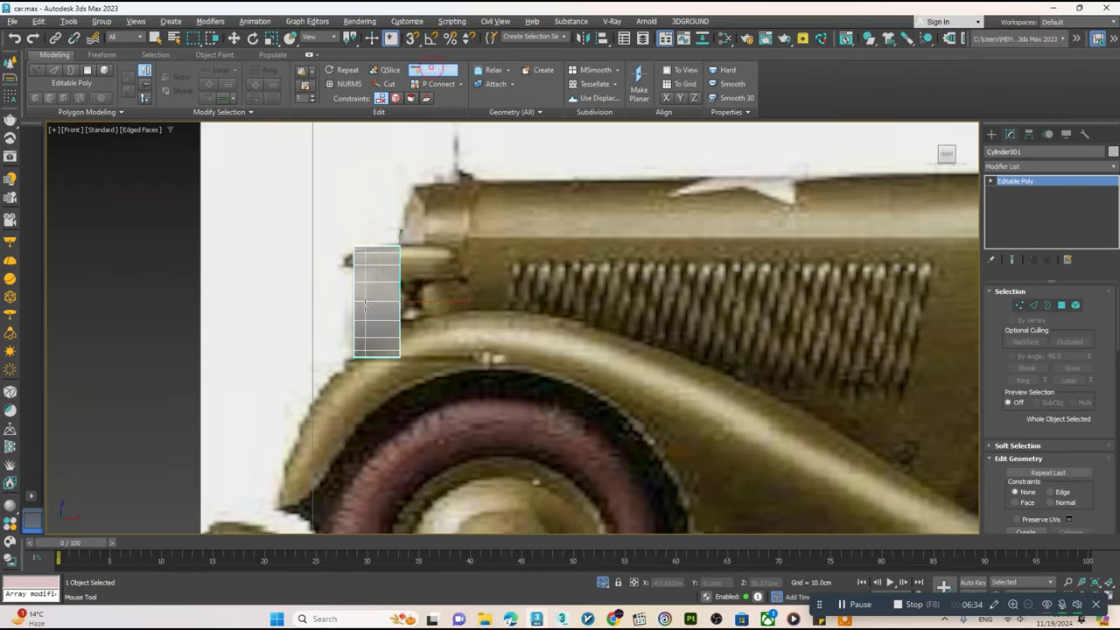
pyautogui.scroll(1, 367, 307)
pyautogui.rightClick(372, 308)
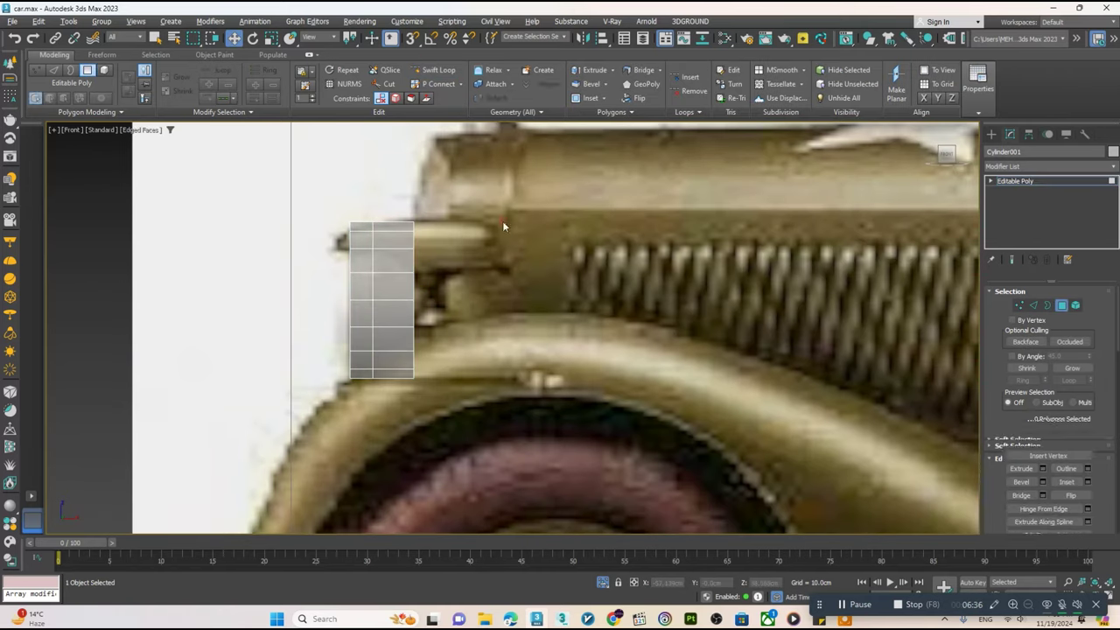
# - Push the cylinder's right end polygon outward and scale it to taper the end
pyautogui.press('4')
pyautogui.moveTo(390, 420); pyautogui.dragTo(353, 298)
pyautogui.click(411, 299)
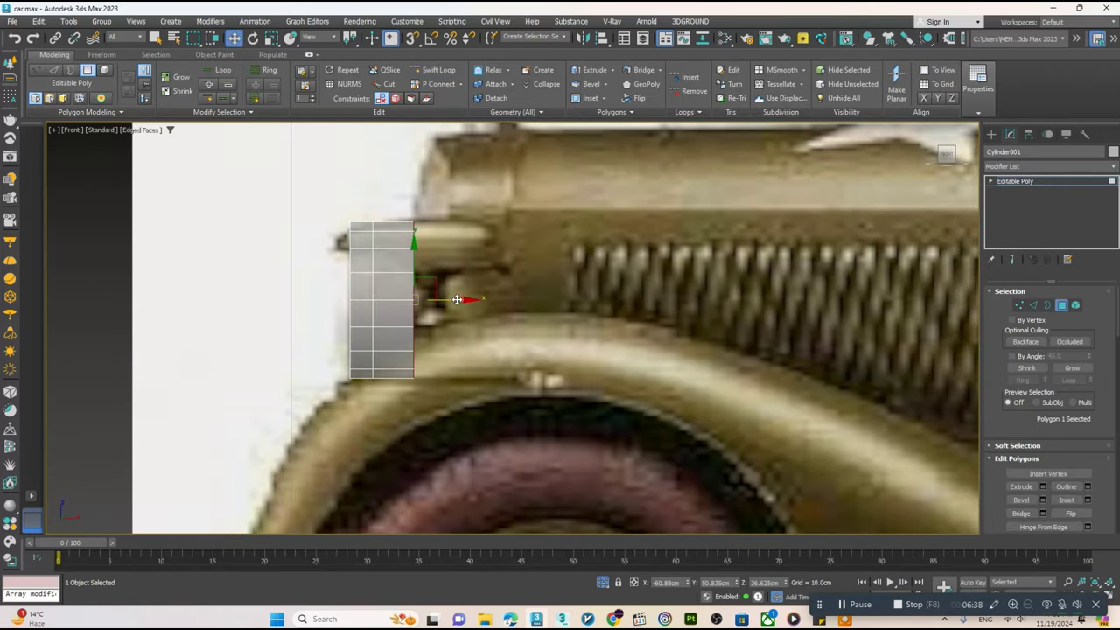
pyautogui.moveTo(456, 299); pyautogui.dragTo(483, 299)
pyautogui.press('r')
pyautogui.press('w')
pyautogui.press('r')
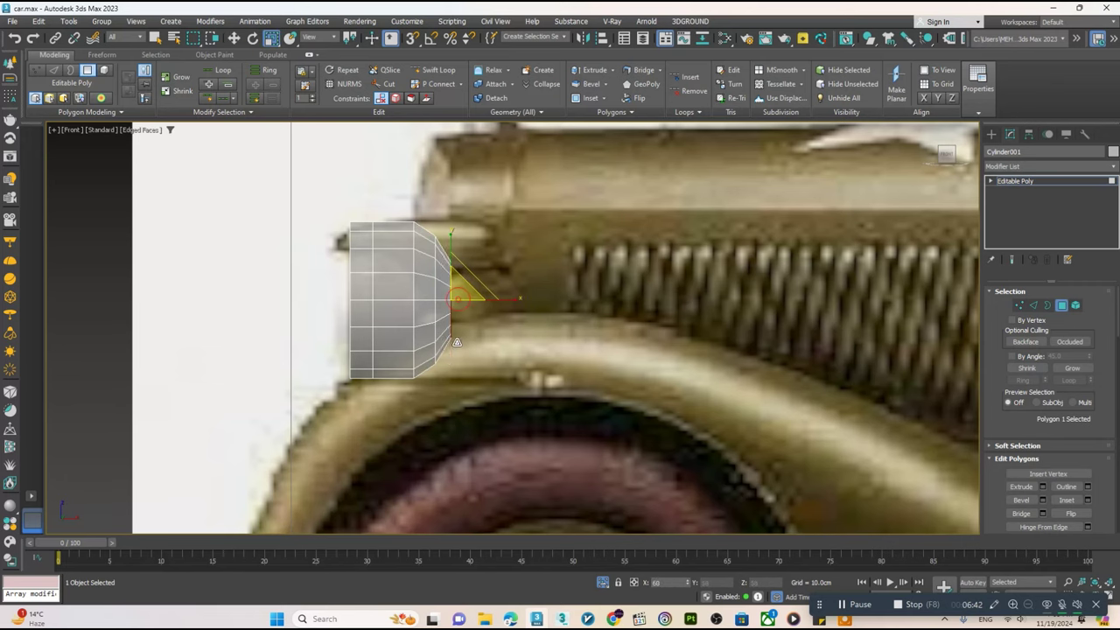
pyautogui.press('w')
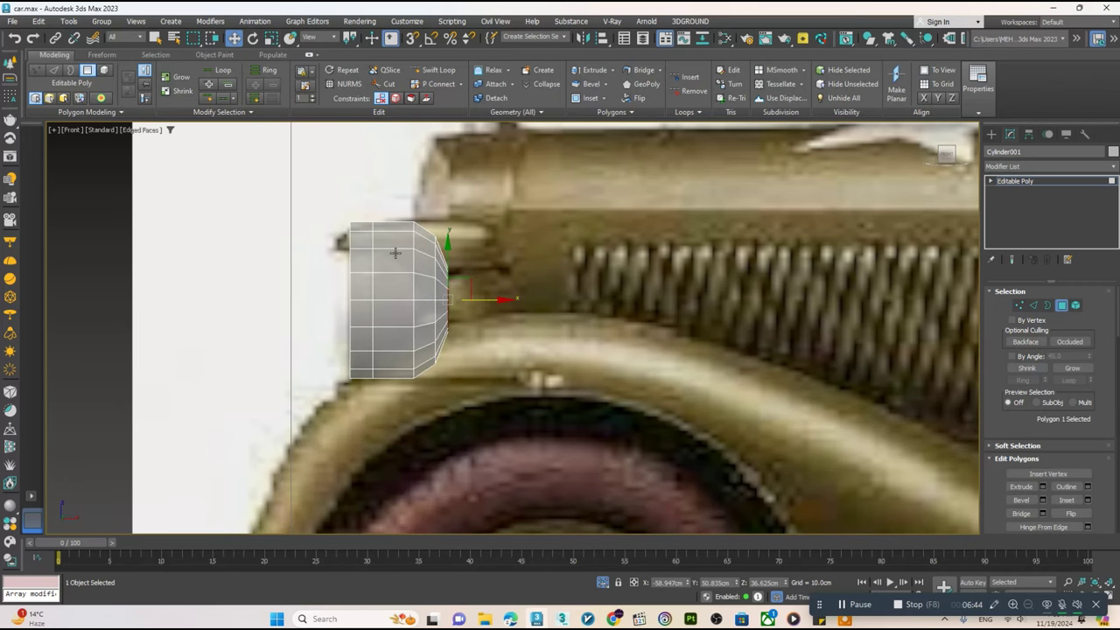
pyautogui.scroll(2, 394, 253)
# - Extrude the left-side ring of faces by group at 0.332cm to form a thin rim
pyautogui.click(354, 266)
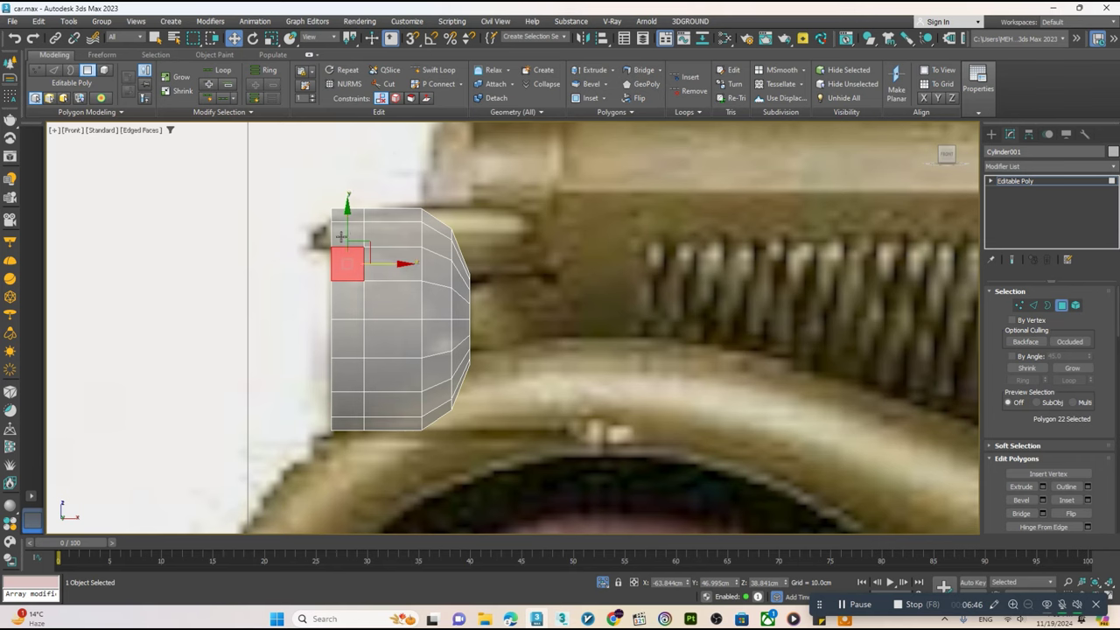
pyautogui.keyDown('shift'); pyautogui.click(341, 236); pyautogui.keyUp('shift')
pyautogui.press('p')
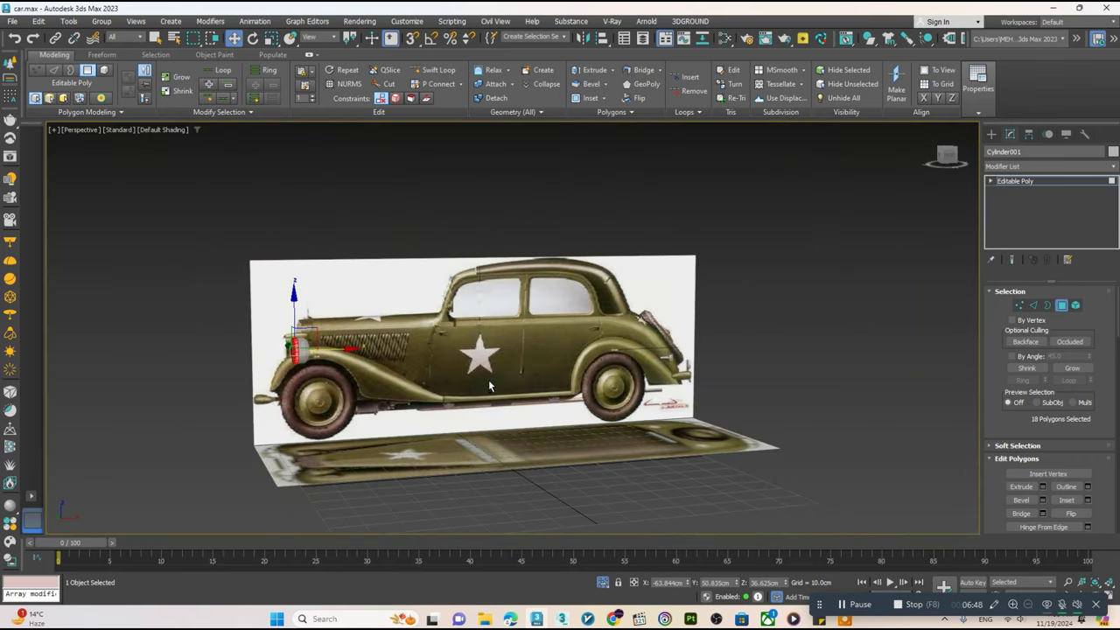
pyautogui.press('z')
pyautogui.keyDown('alt'); pyautogui.moveTo(540, 377); pyautogui.dragTo(620, 377, button='middle'); pyautogui.keyUp('alt')
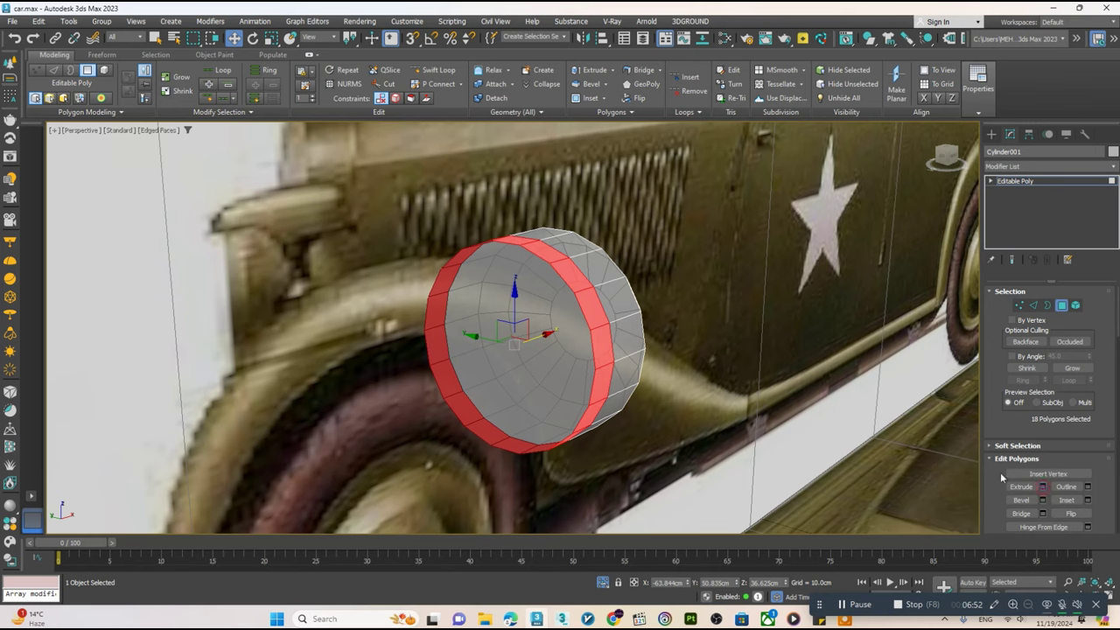
pyautogui.click(1042, 486)
pyautogui.click(535, 335)
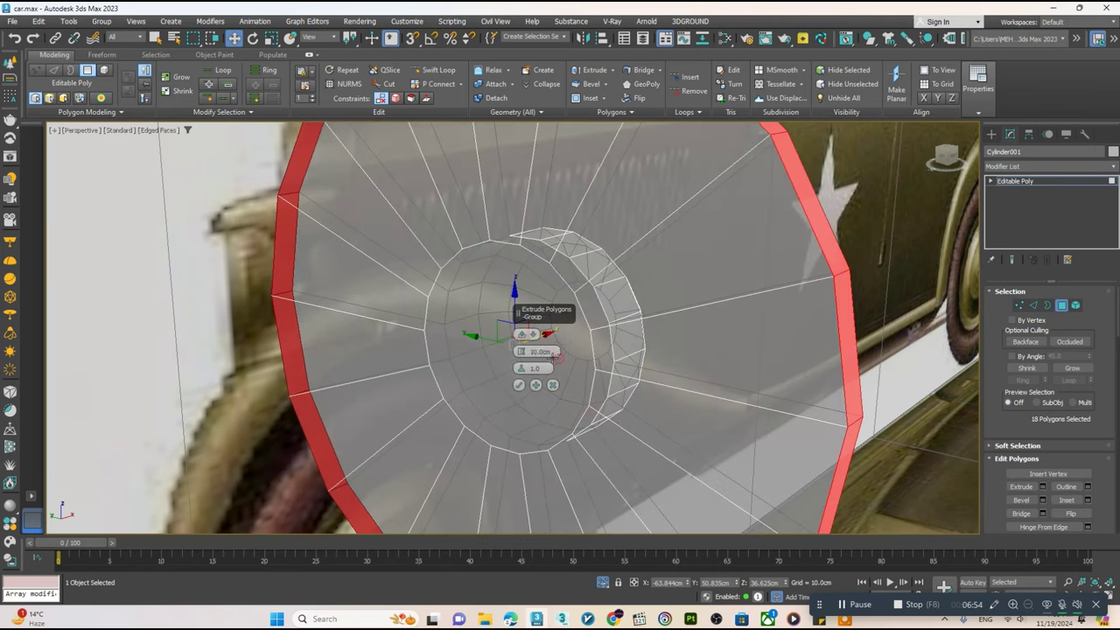
pyautogui.moveTo(525, 354); pyautogui.dragTo(522, 333)
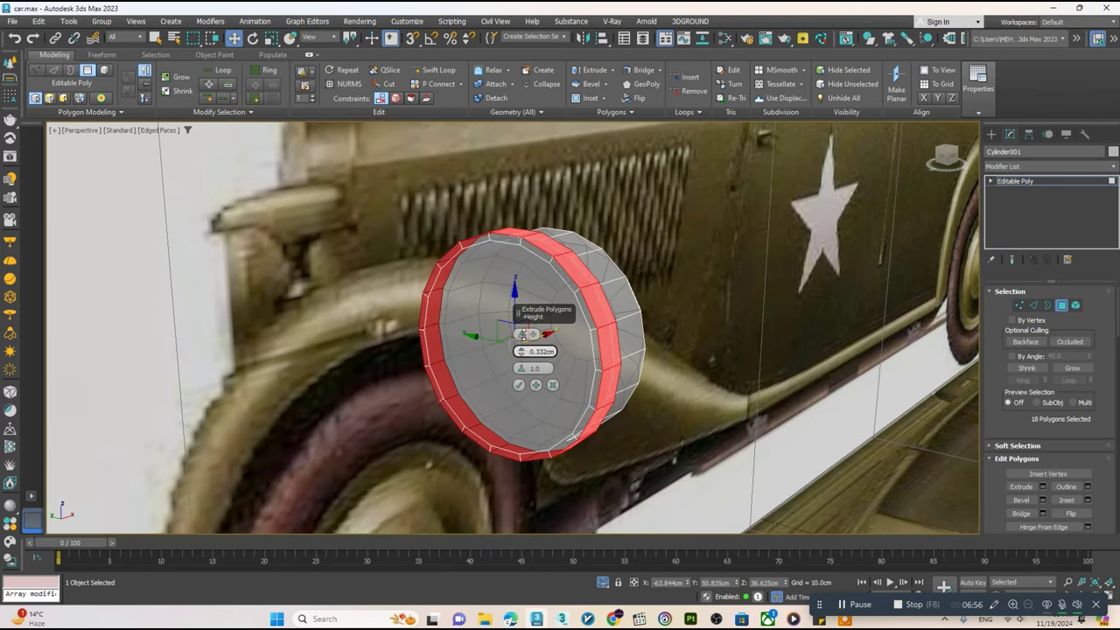
pyautogui.click(519, 384)
# - Select the cylinder's front cap polygon
pyautogui.keyDown('alt'); pyautogui.moveTo(520, 384); pyautogui.dragTo(518, 330, button='middle'); pyautogui.keyUp('alt')
pyautogui.click(518, 330)
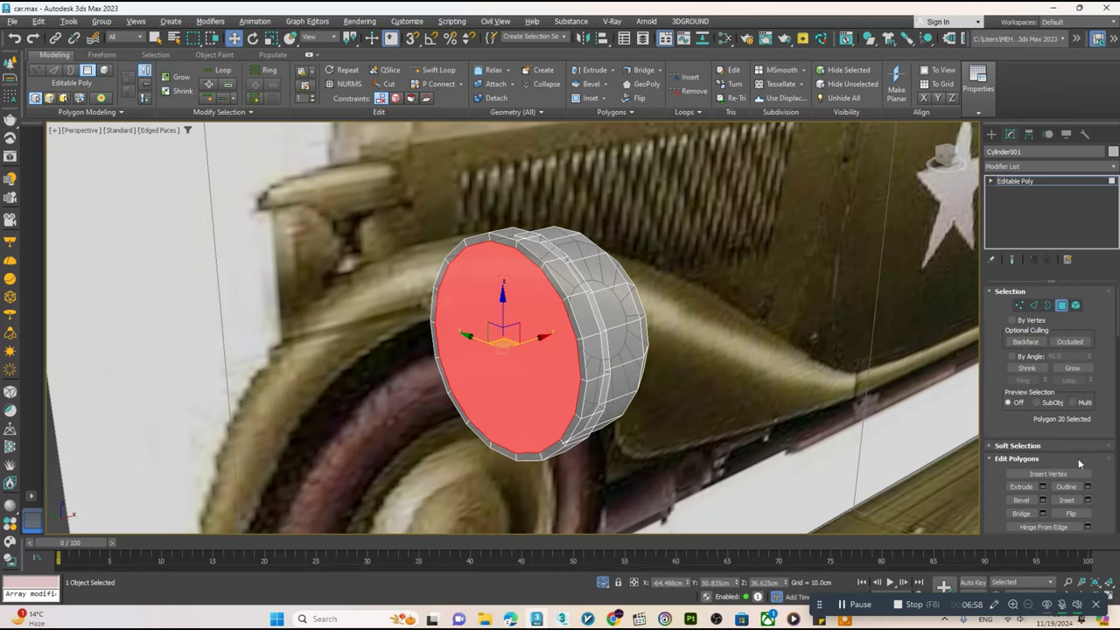
pyautogui.scroll(-3, 1058, 393)
# - Detach the front cap polygon as a separate object named Object004
pyautogui.click(1071, 510)
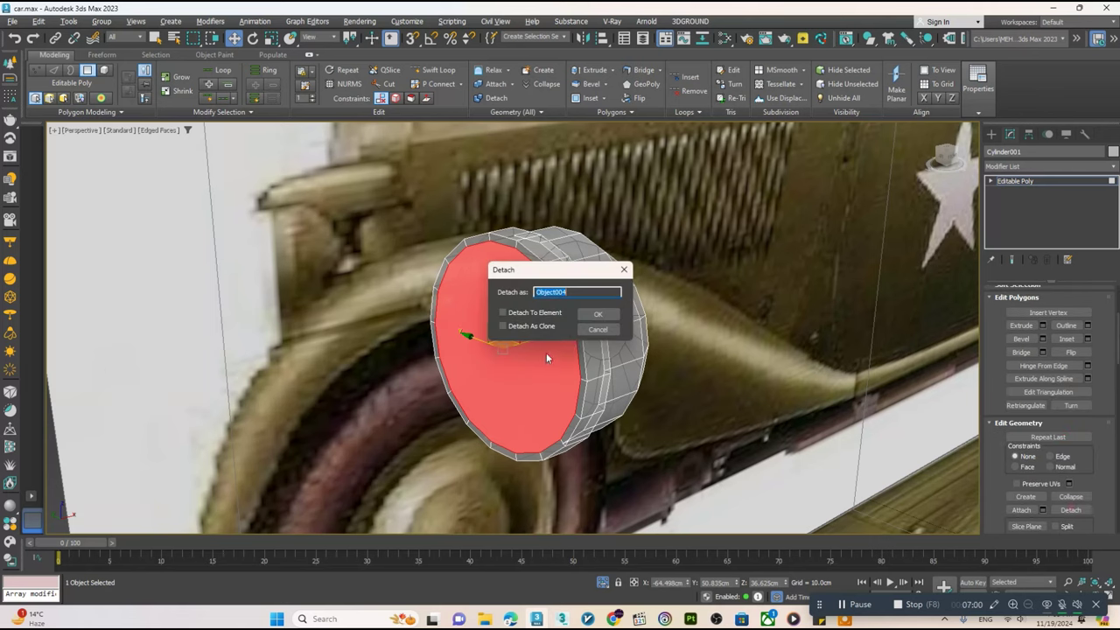
pyautogui.click(595, 314)
pyautogui.keyDown('alt'); pyautogui.moveTo(532, 297); pyautogui.dragTo(518, 314, button='middle'); pyautogui.keyUp('alt')
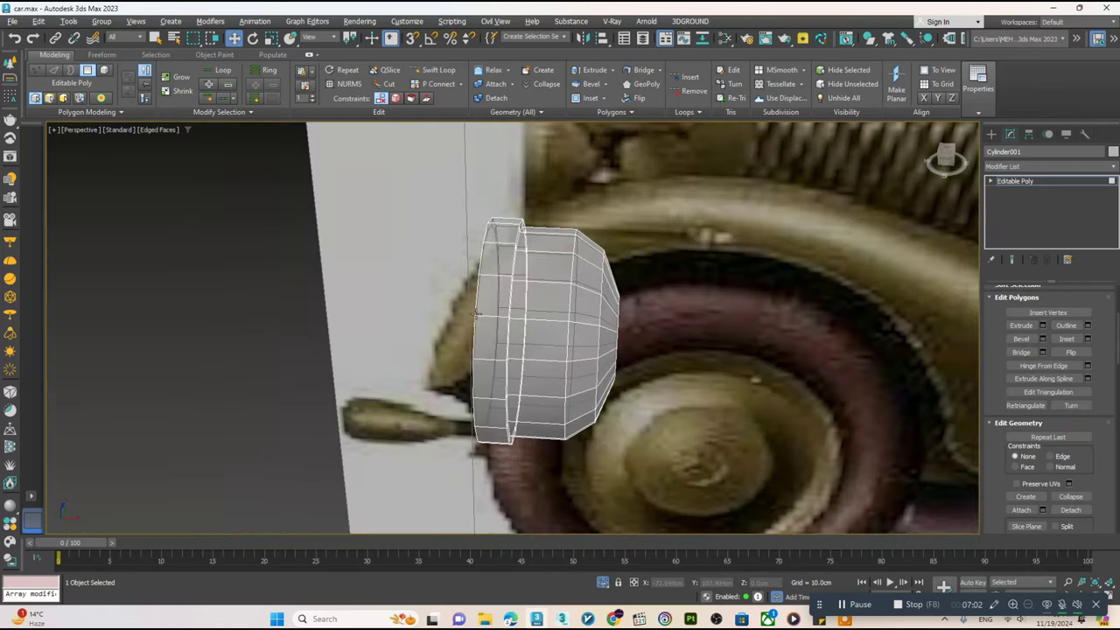
pyautogui.scroll(3, 518, 313)
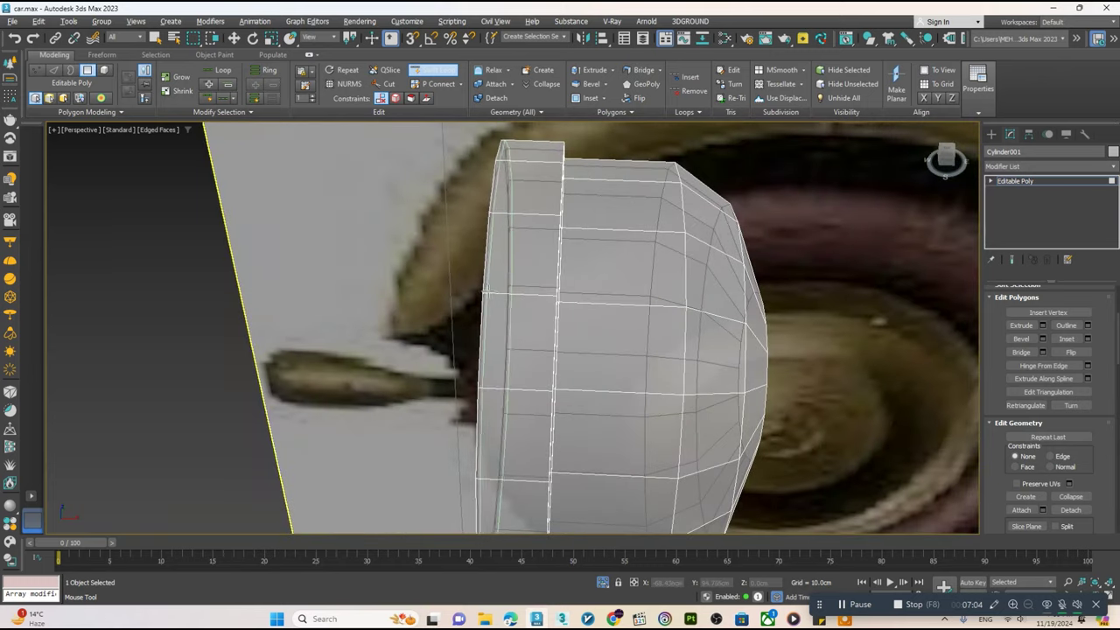
pyautogui.keyDown('alt'); pyautogui.moveTo(570, 312); pyautogui.dragTo(610, 308, button='middle'); pyautogui.keyUp('alt')
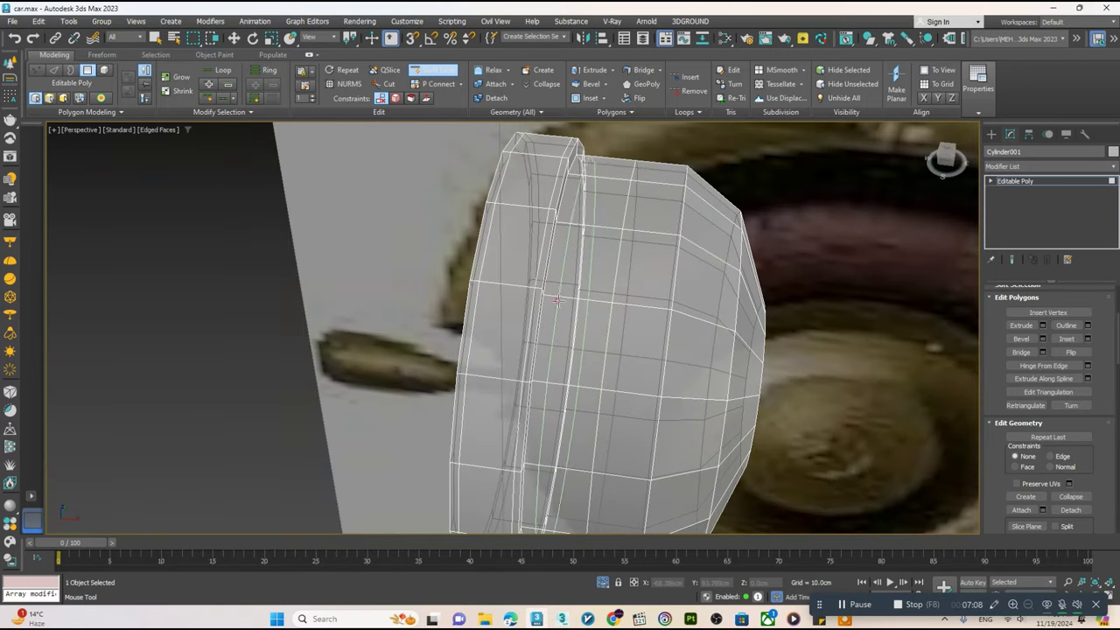
pyautogui.rightClick(610, 308)
pyautogui.keyDown('alt'); pyautogui.moveTo(611, 308); pyautogui.dragTo(555, 359, button='middle'); pyautogui.keyUp('alt')
# - Scale down Object004's cap face in repeated passes to create inset rings
pyautogui.click(569, 395)
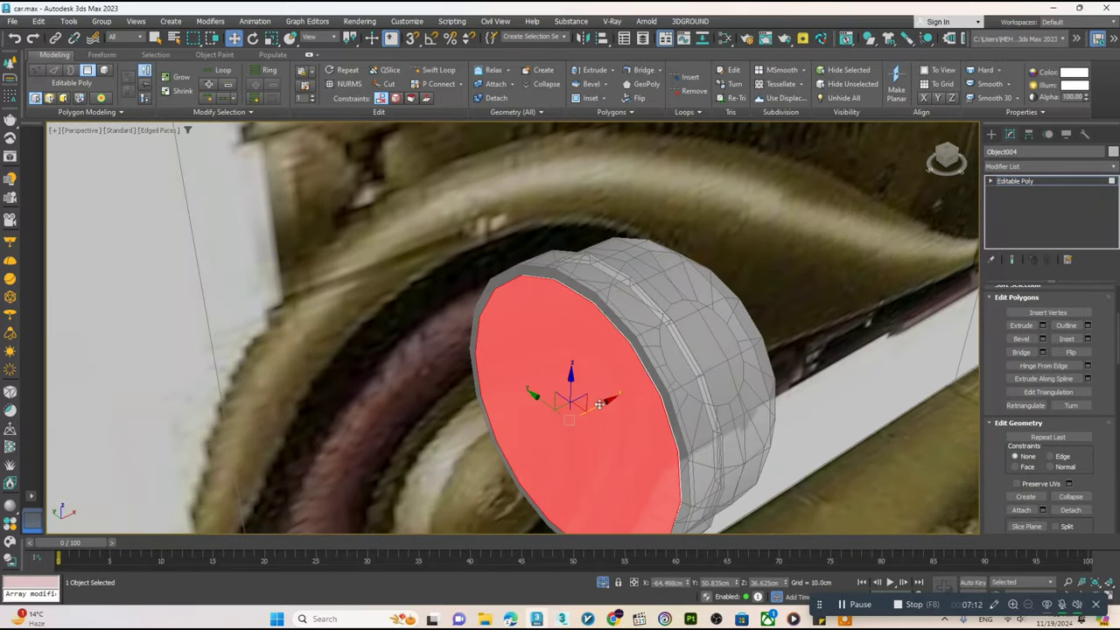
pyautogui.keyDown('alt'); pyautogui.moveTo(604, 403); pyautogui.dragTo(587, 373, button='middle'); pyautogui.keyUp('alt')
pyautogui.press('r')
pyautogui.moveTo(563, 382); pyautogui.dragTo(560, 428)
pyautogui.keyDown('alt'); pyautogui.moveTo(560, 428); pyautogui.dragTo(573, 407, button='middle'); pyautogui.keyUp('alt')
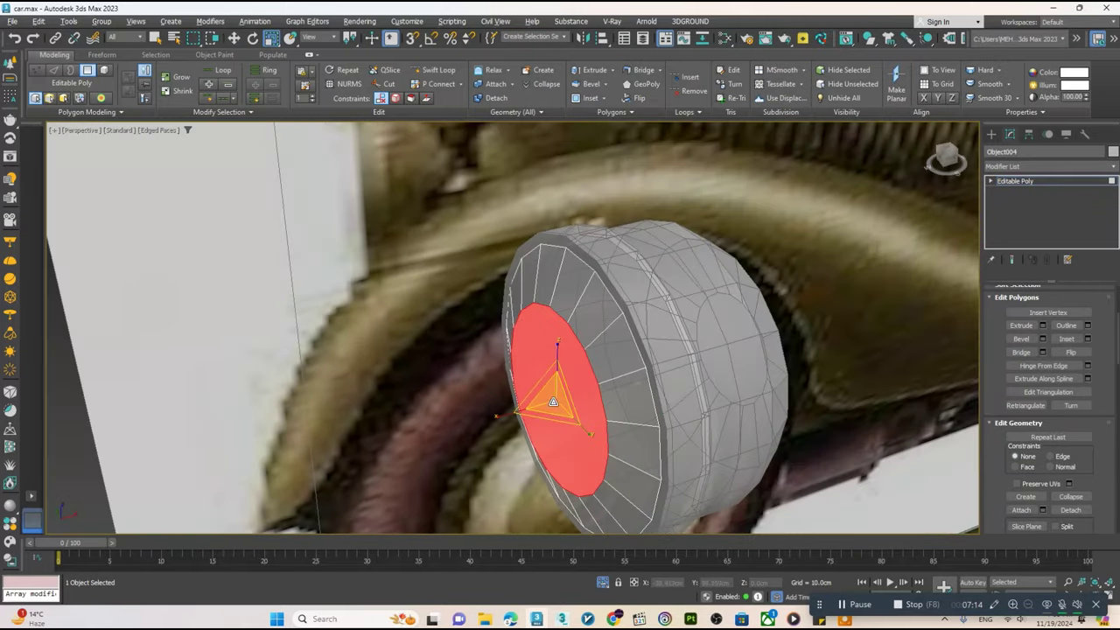
pyautogui.press('w')
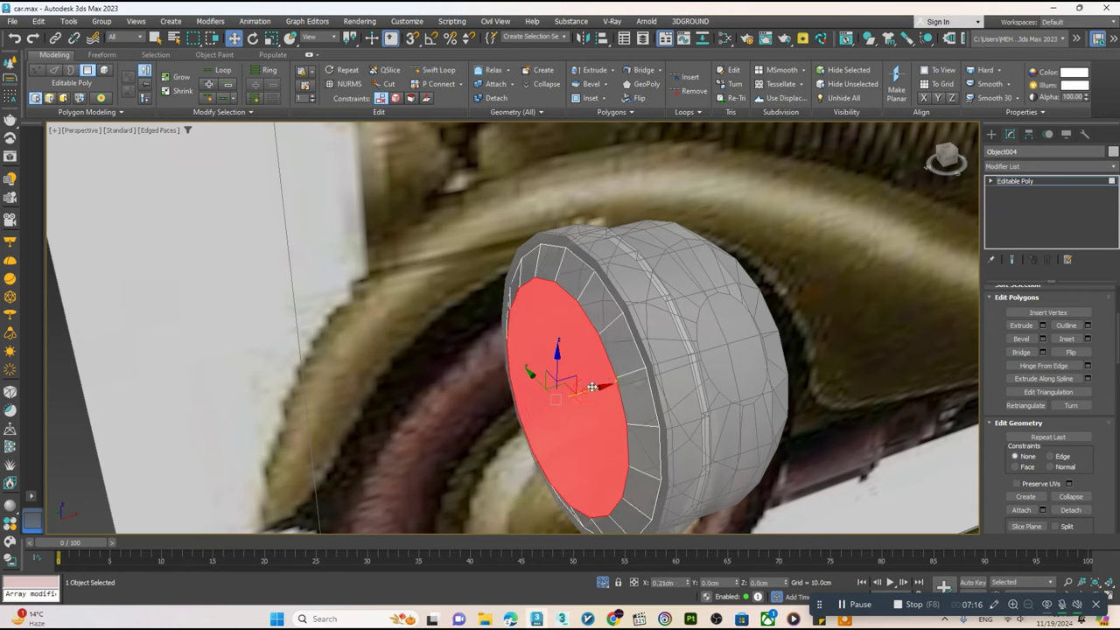
pyautogui.press('r')
pyautogui.moveTo(585, 391)
pyautogui.mouseDown()
pyautogui.moveTo(588, 420)
pyautogui.moveTo(547, 367)
pyautogui.moveTo(576, 390)
pyautogui.mouseUp()
pyautogui.press('w')
pyautogui.rightClick(546, 367)
pyautogui.press('r')
pyautogui.press('w')
# - Collapse the inset cap face to one centre vertex and return to object level
pyautogui.rightClick(577, 367)
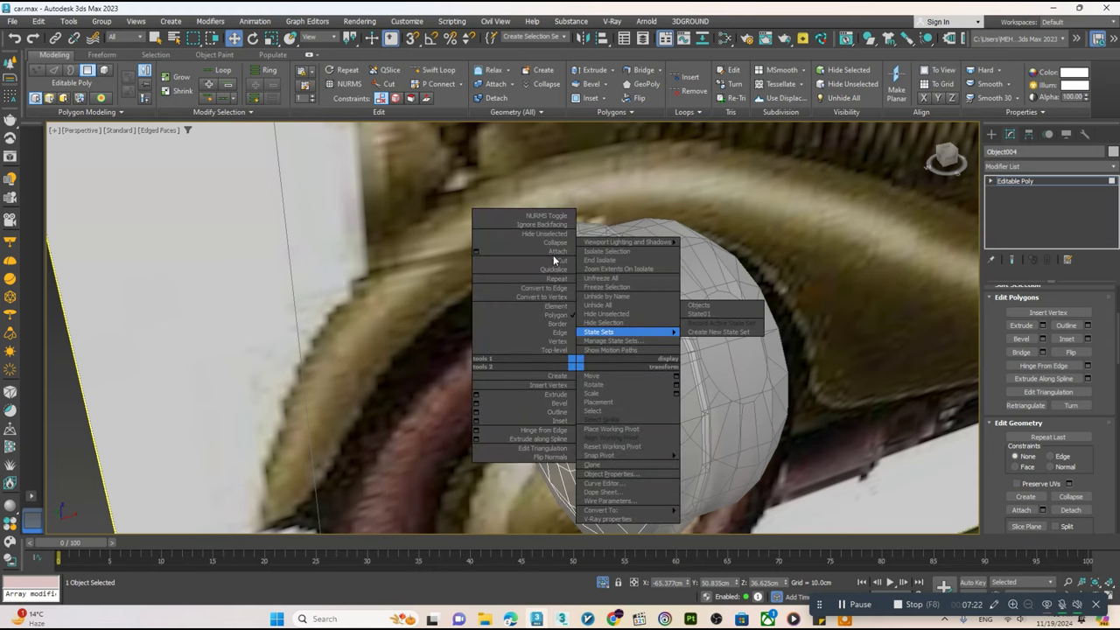
pyautogui.click(548, 251)
pyautogui.rightClick(547, 239)
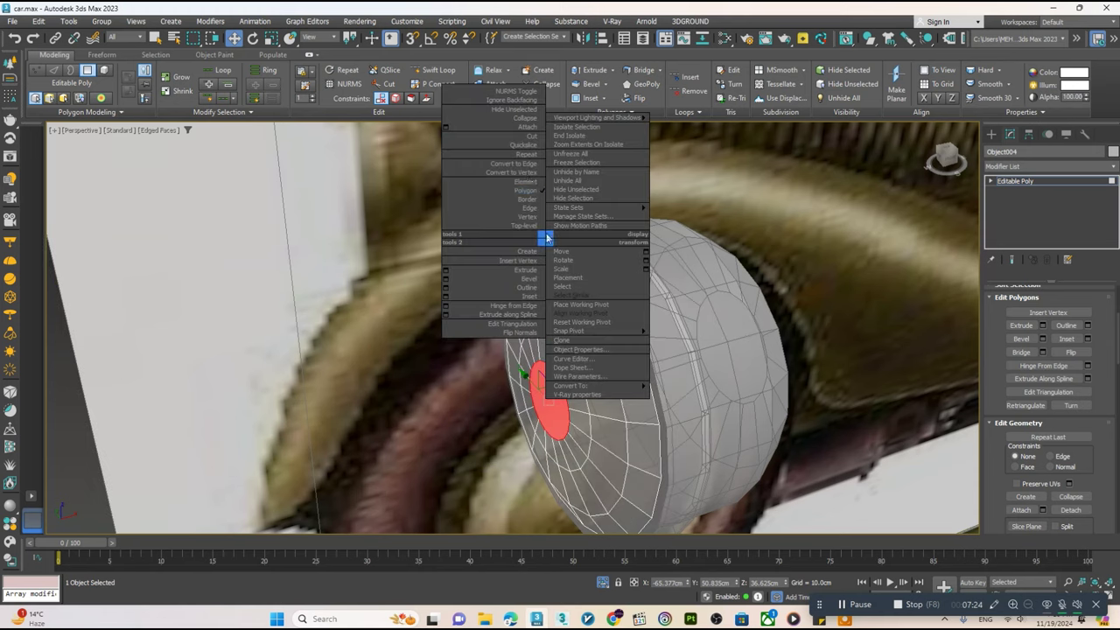
pyautogui.click(516, 118)
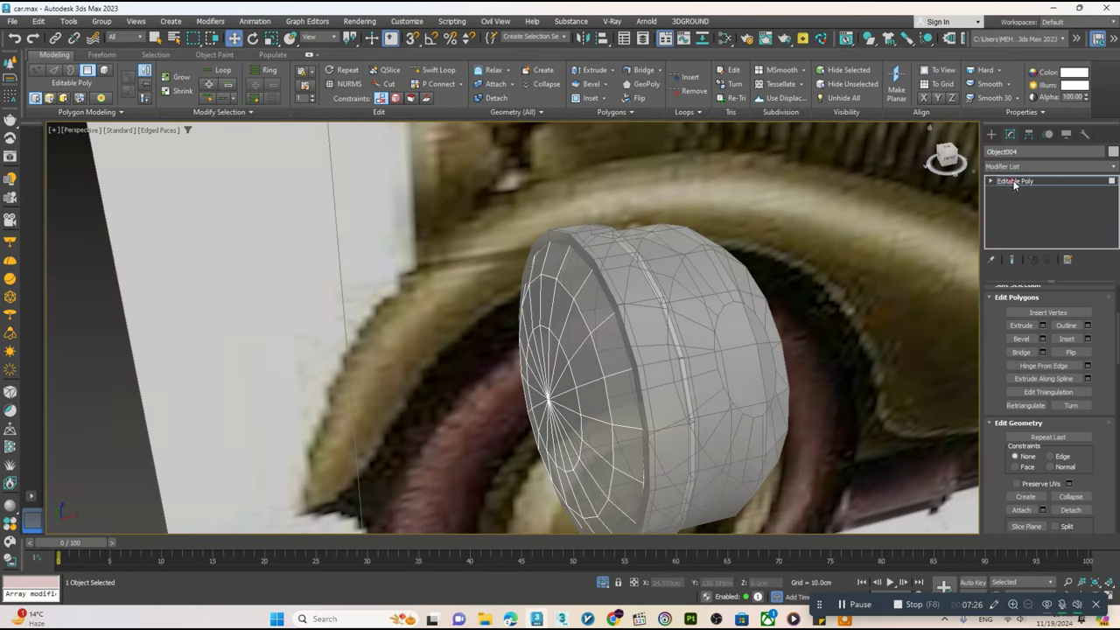
pyautogui.click(1014, 181)
pyautogui.click(1005, 169)
# - Shrink the cylinder's small end-cap face and collapse it to a centre point
pyautogui.scroll(-5, 1041, 350)
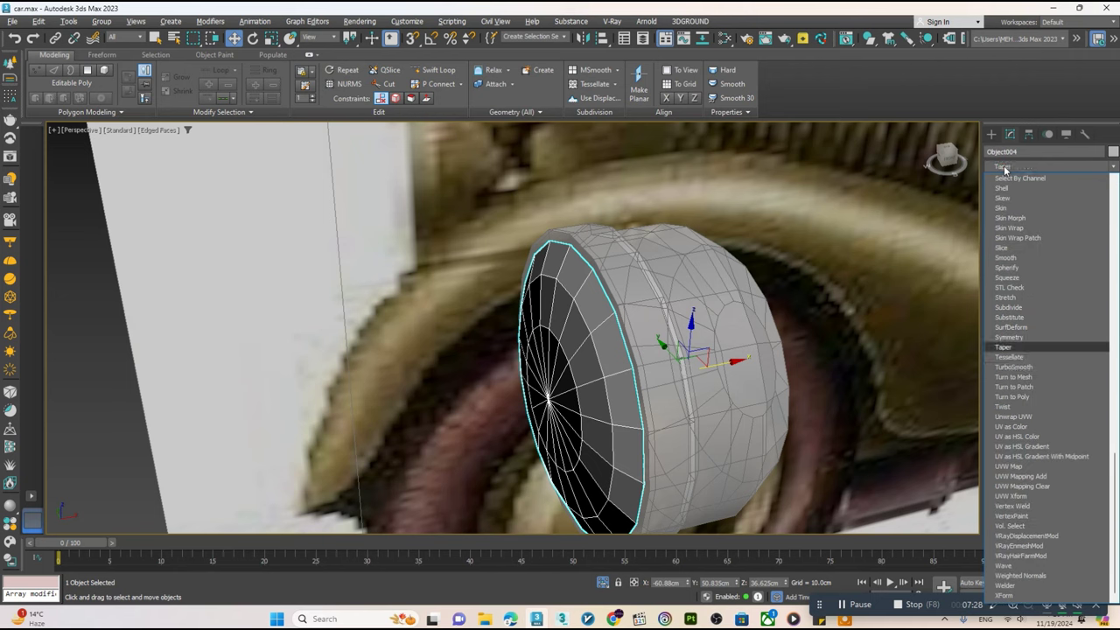
pyautogui.click(1023, 347)
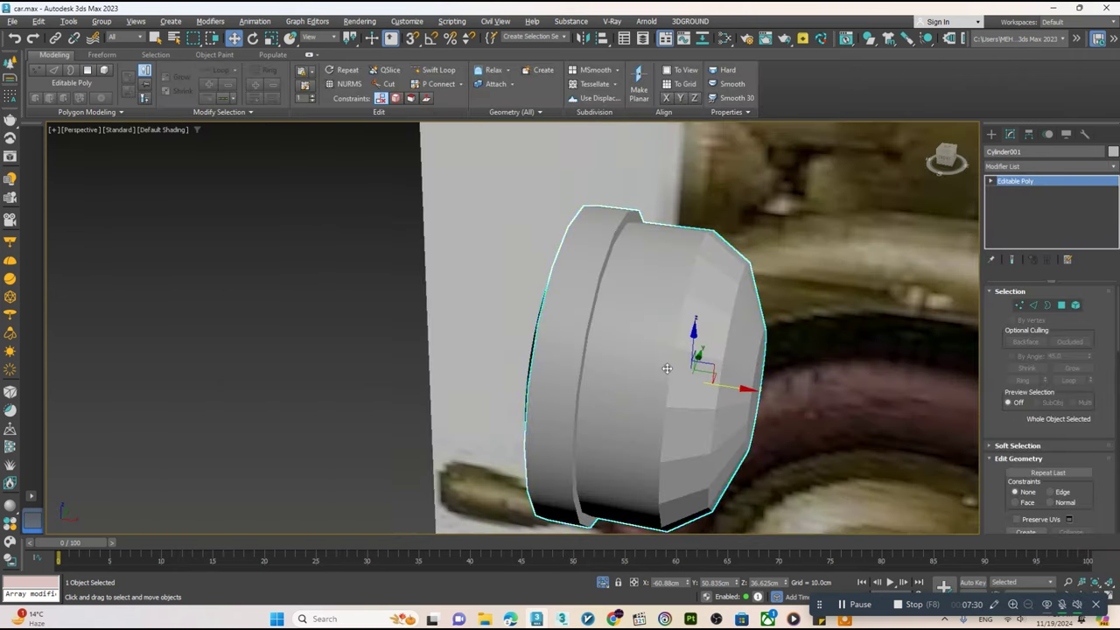
pyautogui.keyDown('alt'); pyautogui.moveTo(662, 346); pyautogui.dragTo(699, 381, button='middle'); pyautogui.keyUp('alt')
pyautogui.press('4')
pyautogui.click(700, 380)
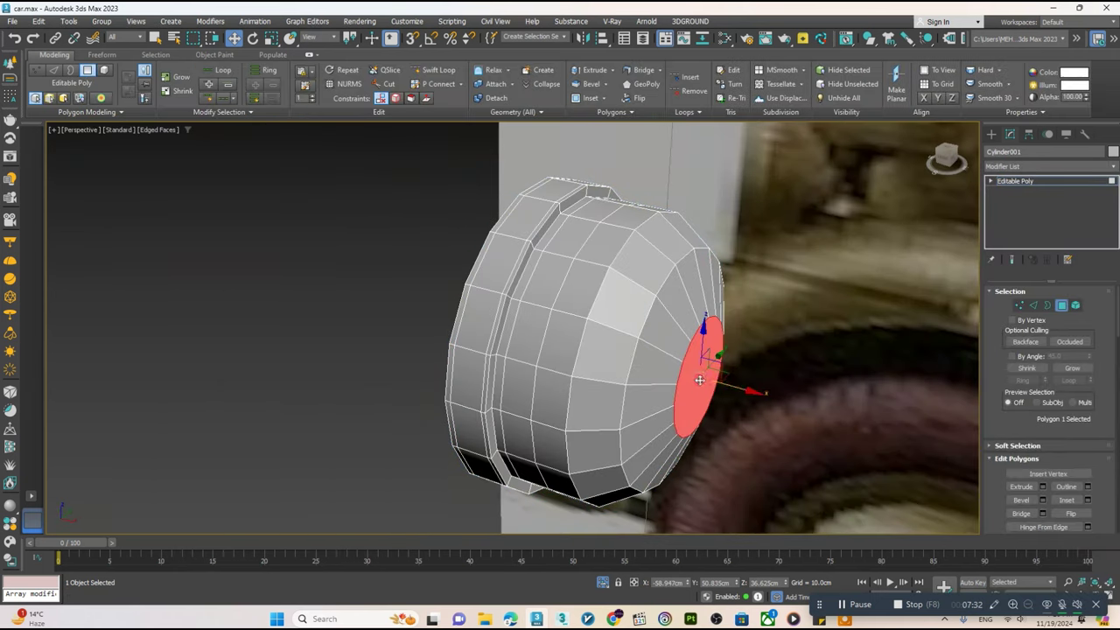
pyautogui.moveTo(704, 374); pyautogui.dragTo(730, 401)
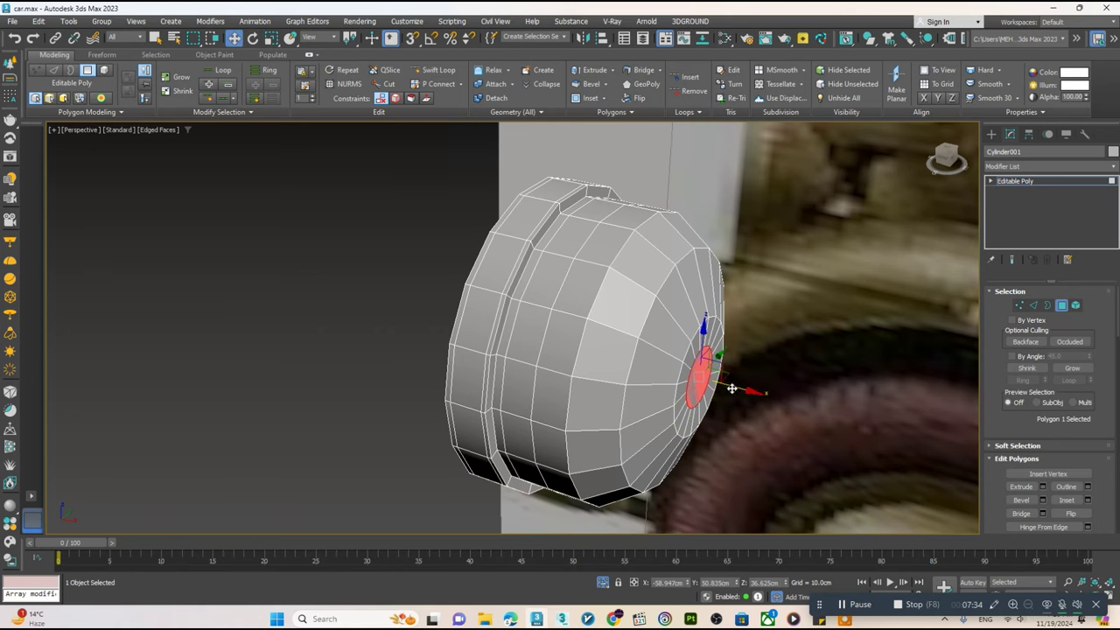
pyautogui.rightClick(699, 341)
pyautogui.click(636, 212)
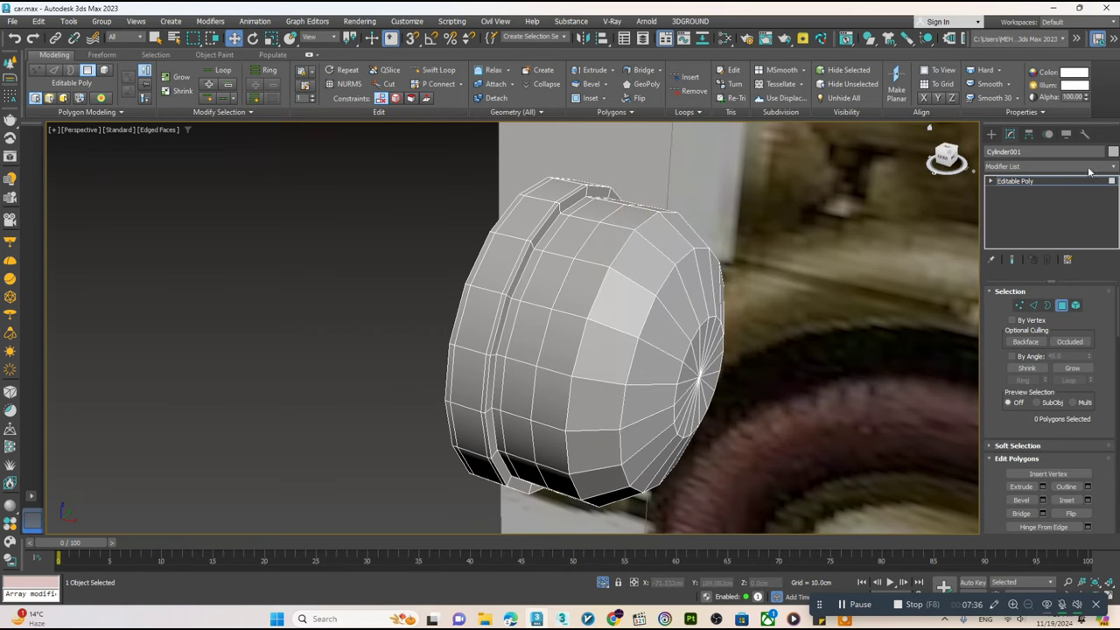
pyautogui.press('6')
# - Apply TurboSmooth with 2 iterations to Cylinder001 and hide edged faces
pyautogui.click(1040, 166)
pyautogui.write('tu')
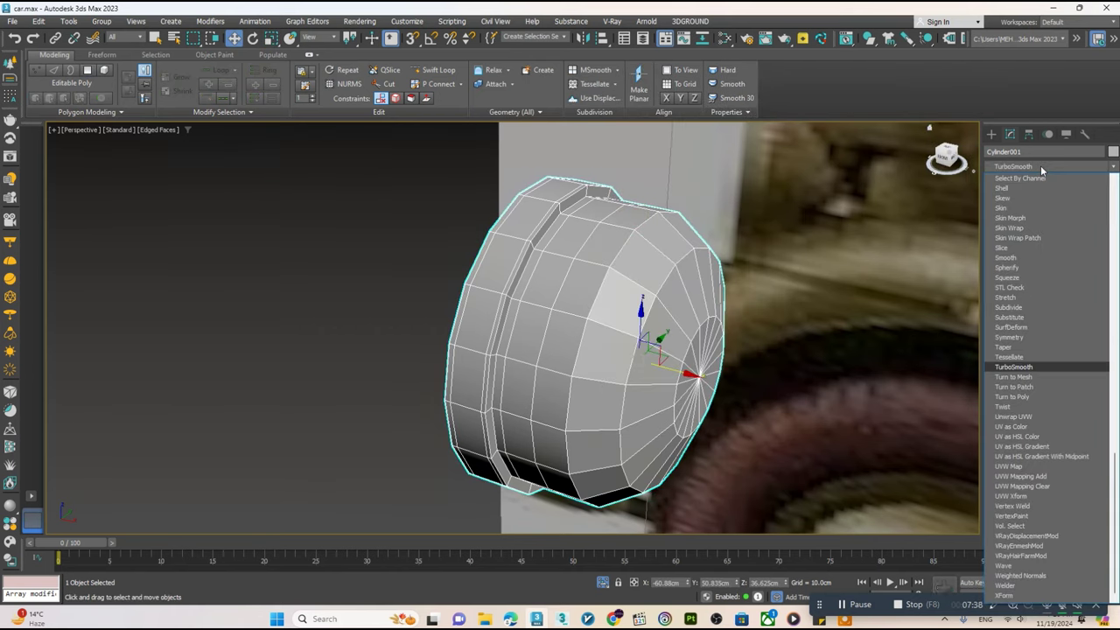
pyautogui.press('Return')
pyautogui.click(1087, 309)
pyautogui.press('F4')
pyautogui.scroll(-4, 612, 317)
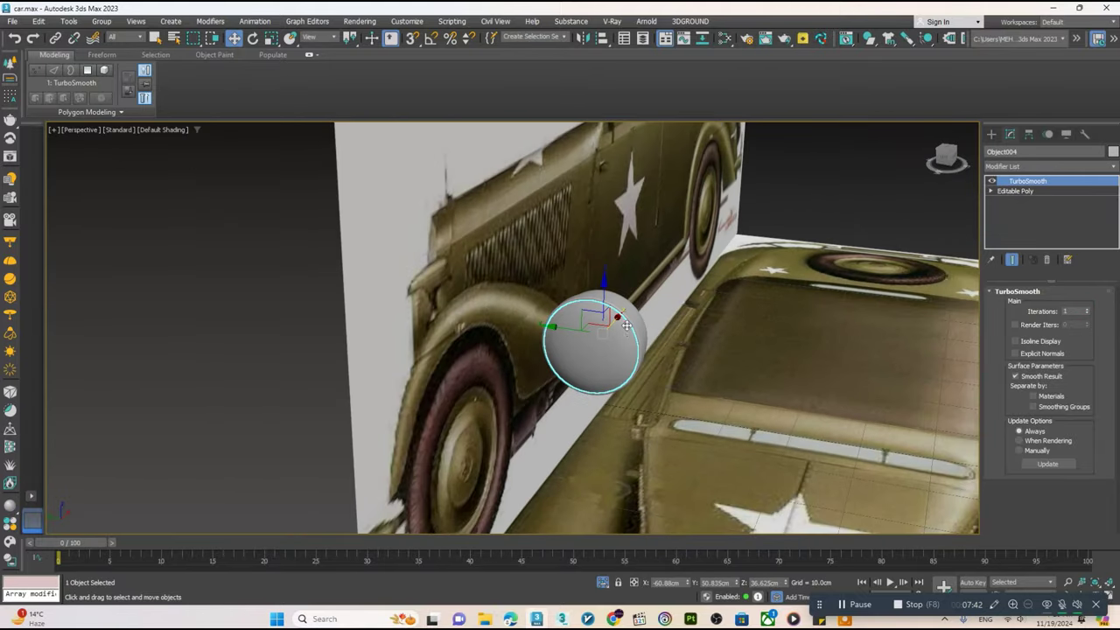
# - Select both headlight pieces and slide them sideways along Y against the car front
pyautogui.keyDown('ctrl'); pyautogui.click(621, 378); pyautogui.keyUp('ctrl')
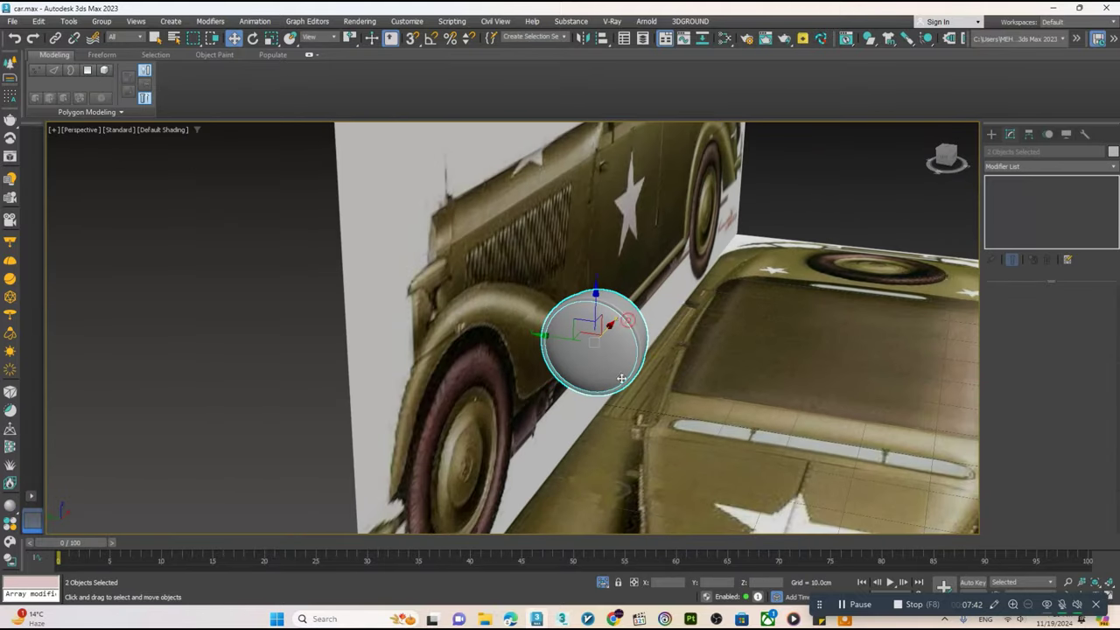
pyautogui.keyDown('alt'); pyautogui.moveTo(602, 588); pyautogui.dragTo(582, 435, button='middle'); pyautogui.keyUp('alt')
pyautogui.scroll(-3, 583, 435)
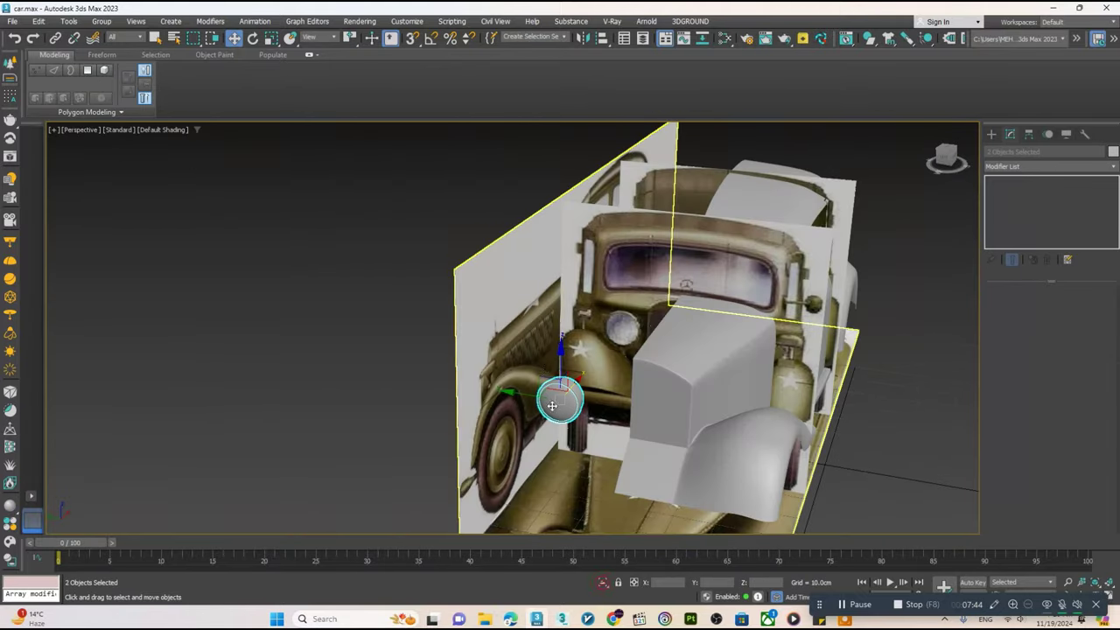
pyautogui.keyDown('alt'); pyautogui.moveTo(602, 583); pyautogui.dragTo(540, 405, button='middle'); pyautogui.keyUp('alt')
pyautogui.moveTo(541, 405); pyautogui.dragTo(680, 404)
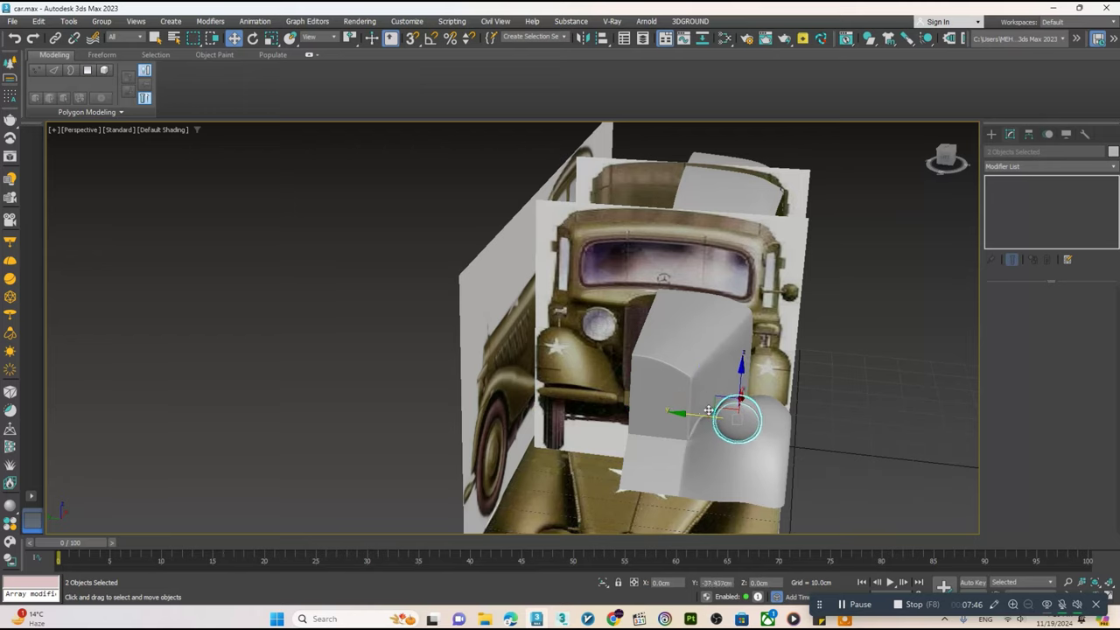
pyautogui.moveTo(680, 404)
pyautogui.keyDown('alt'); pyautogui.mouseDown(button='middle')
pyautogui.moveTo(659, 415)
pyautogui.moveTo(750, 404)
pyautogui.mouseUp(button='middle'); pyautogui.keyUp('alt')
pyautogui.scroll(2, 659, 415)
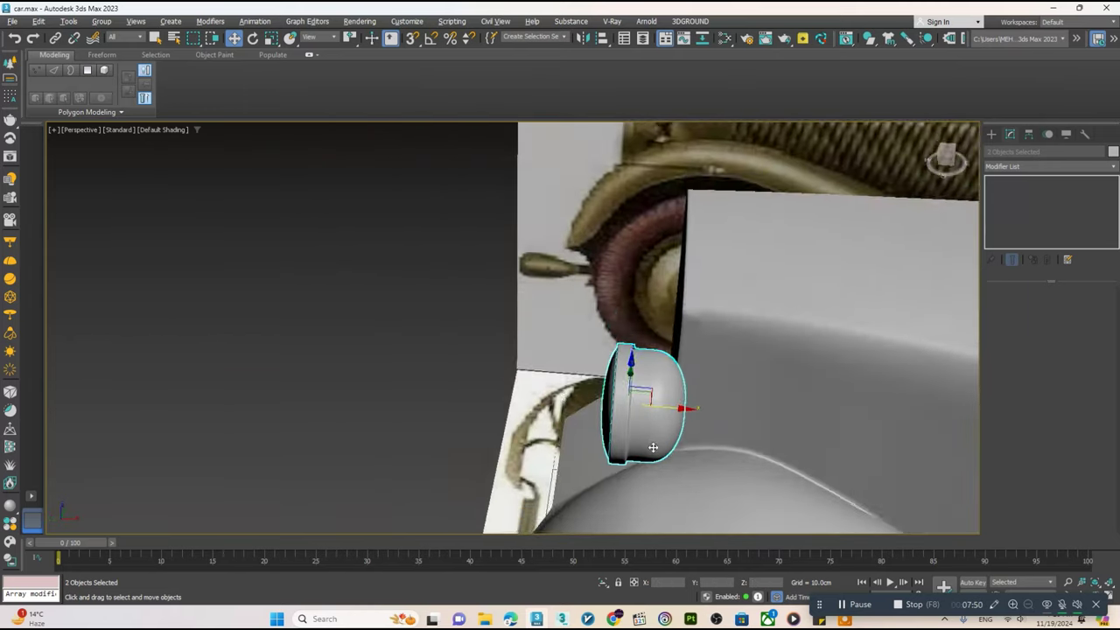
# - Restore the four-viewport layout, then maximize the Top view around the headlight
pyautogui.hotkey('alt', 'w')
pyautogui.scroll(3, 315, 237)
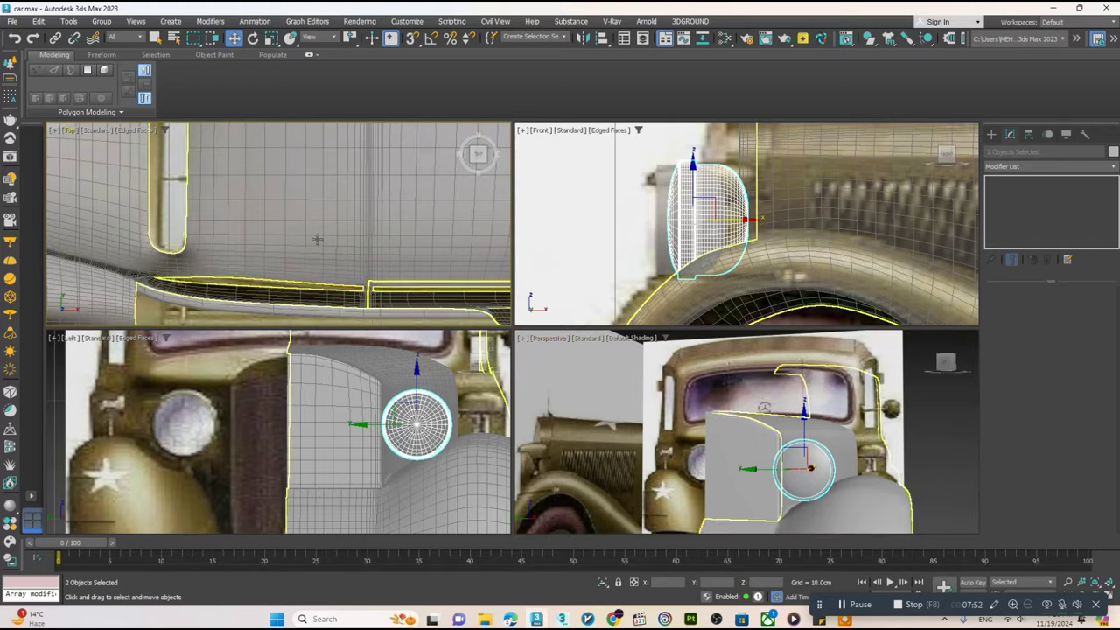
pyautogui.hotkey('alt', 'w')
pyautogui.scroll(-2, 374, 310)
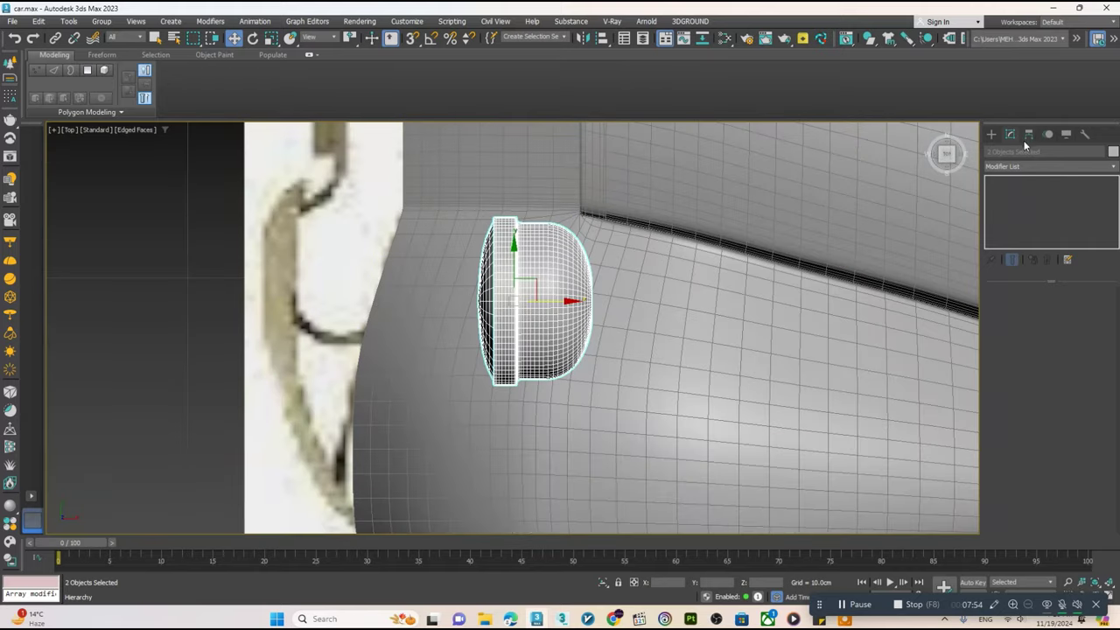
# - Create a small cylinder beneath the headlight and raise it up in Z
pyautogui.click(991, 133)
pyautogui.click(1017, 239)
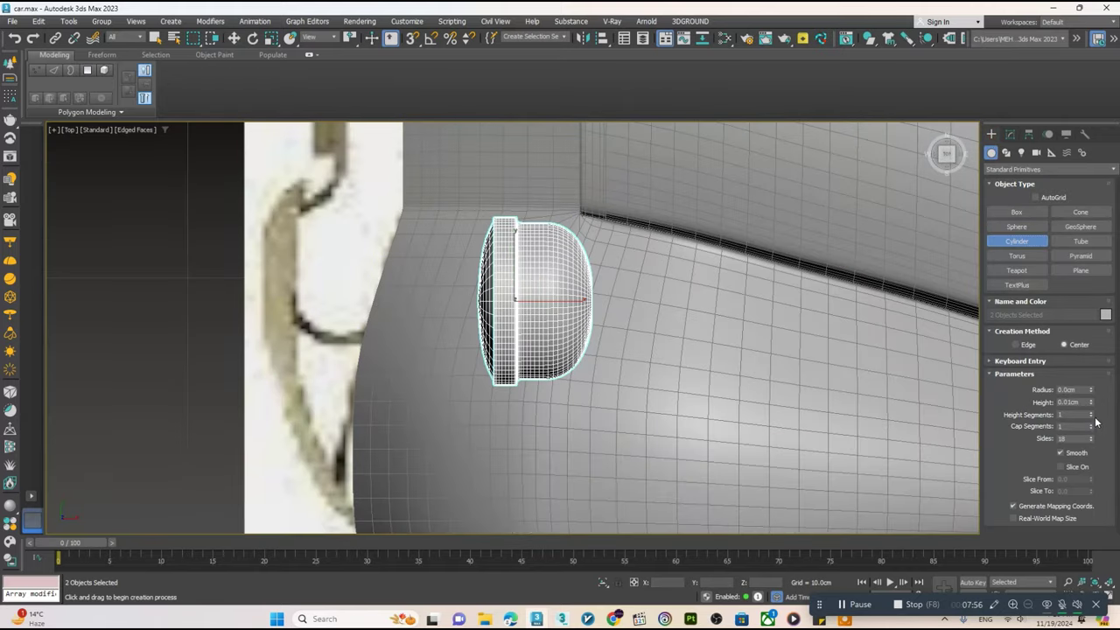
pyautogui.scroll(3, 538, 302)
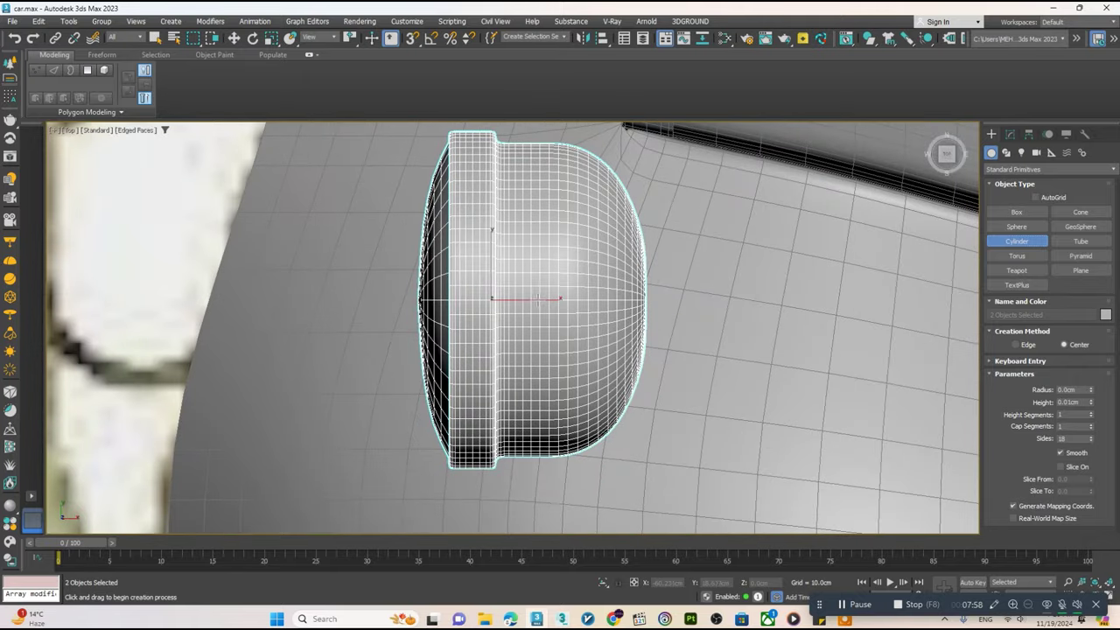
pyautogui.moveTo(537, 301); pyautogui.dragTo(536, 299)
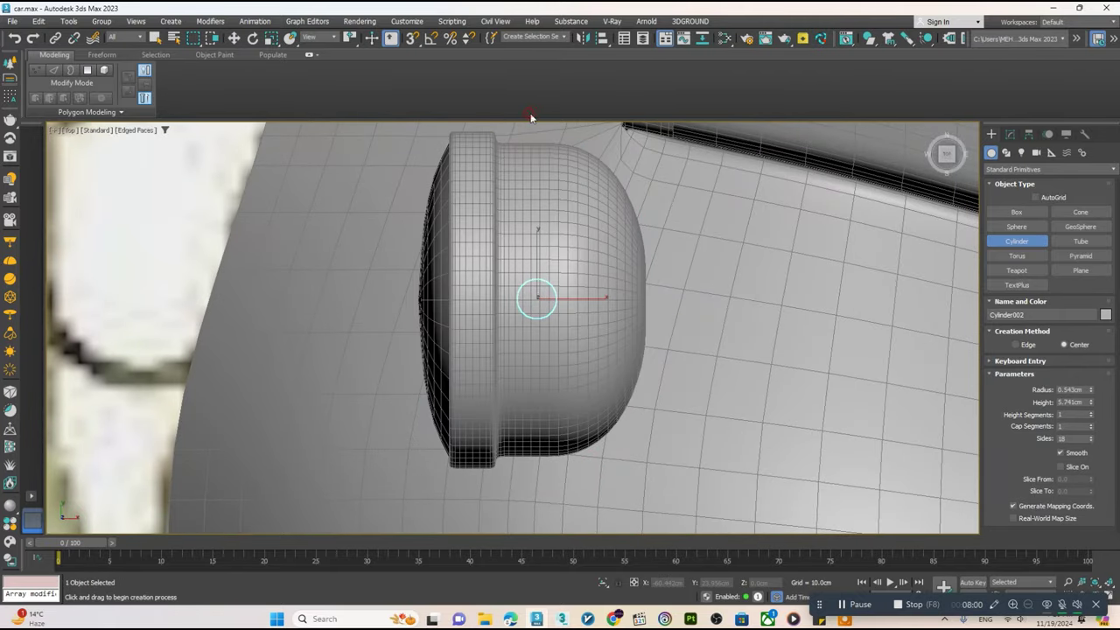
pyautogui.scroll(-3, 643, 408)
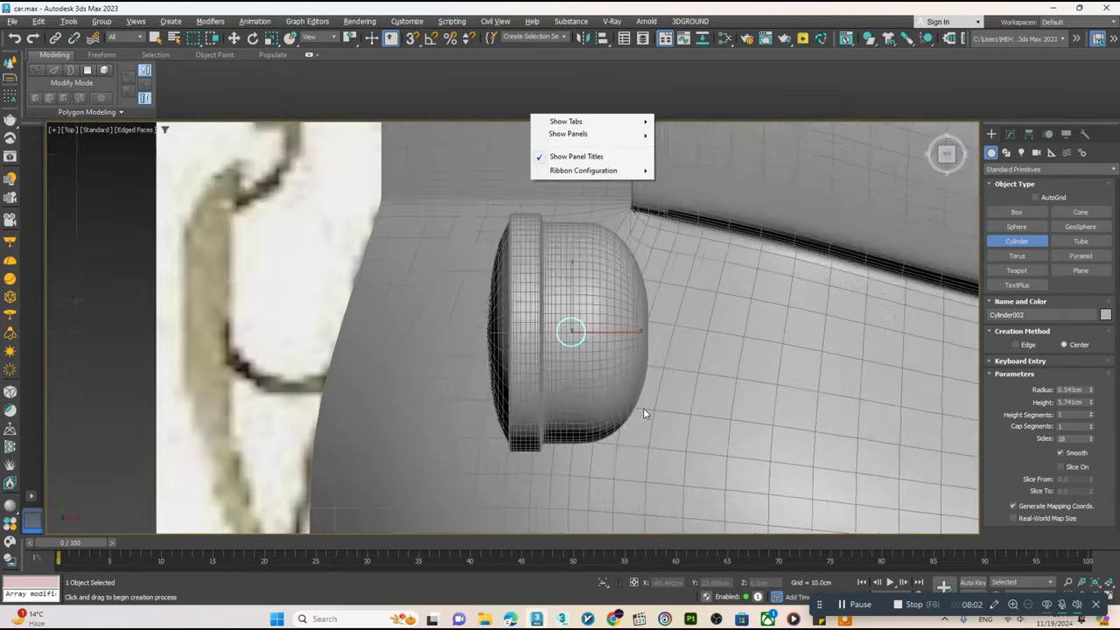
pyautogui.hotkey('alt', 'w')
pyautogui.rightClick(620, 477)
pyautogui.hotkey('alt', 'w')
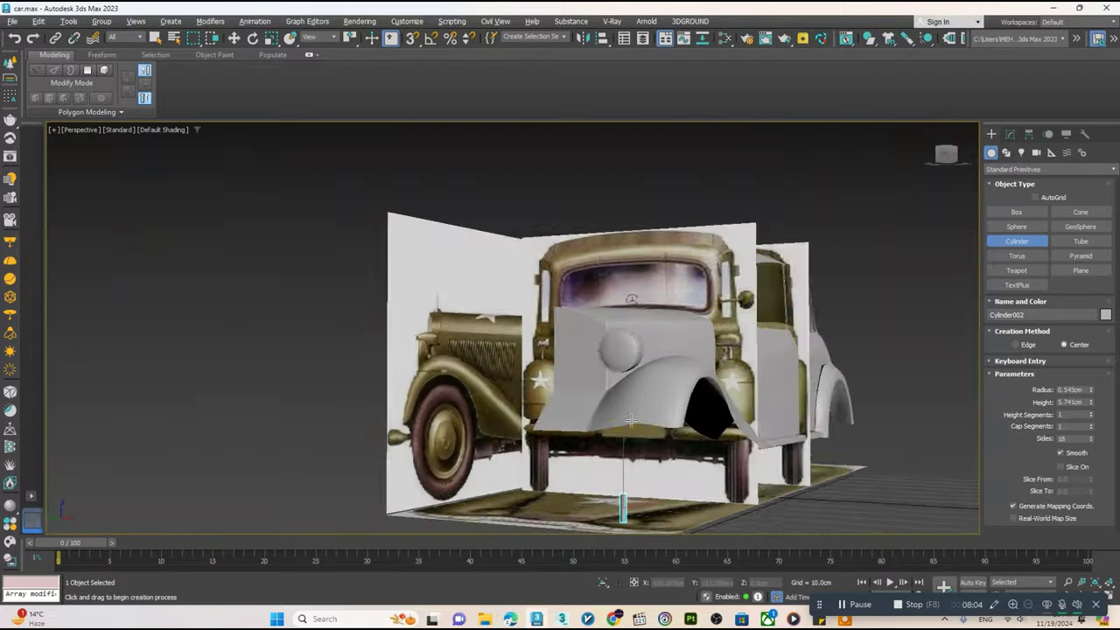
pyautogui.moveTo(620, 477); pyautogui.dragTo(617, 390)
pyautogui.scroll(4, 626, 385)
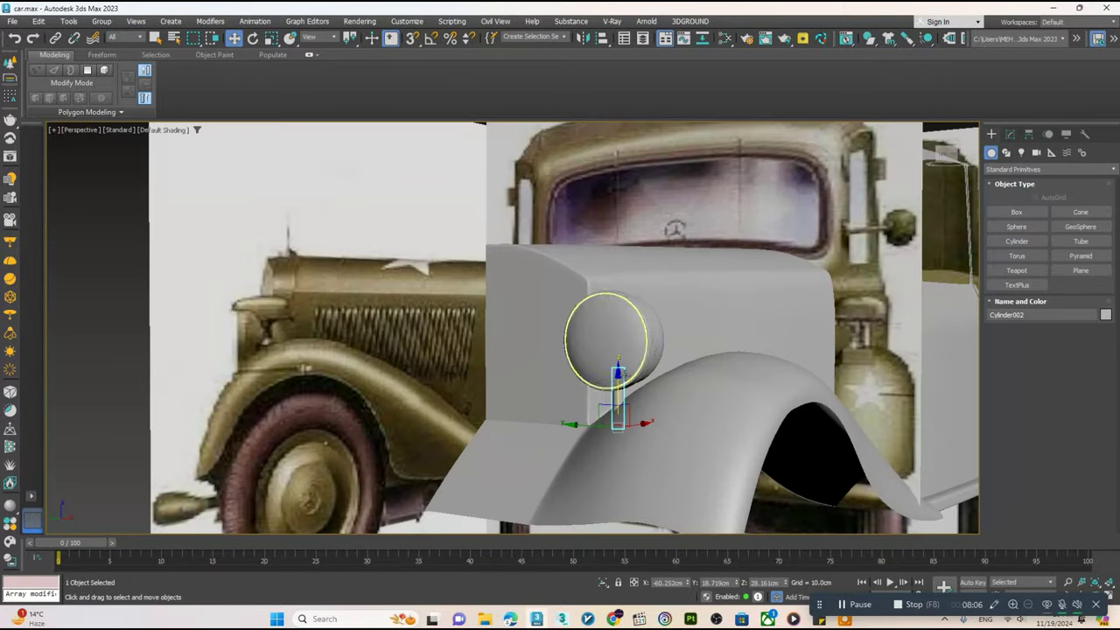
pyautogui.scroll(5, 637, 377)
# - Set the cylinder's Radius to 0.403cm and convert it to an Editable Poly
pyautogui.click(1010, 134)
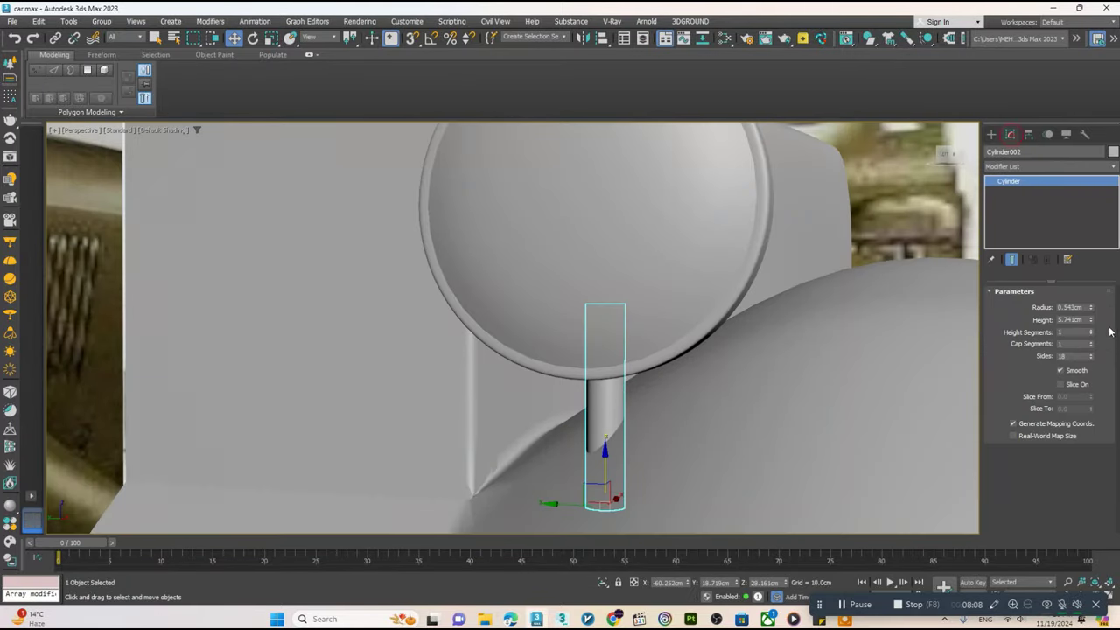
pyautogui.moveTo(1091, 311)
pyautogui.mouseDown()
pyautogui.moveTo(1091, 323)
pyautogui.moveTo(1090, 311)
pyautogui.mouseUp()
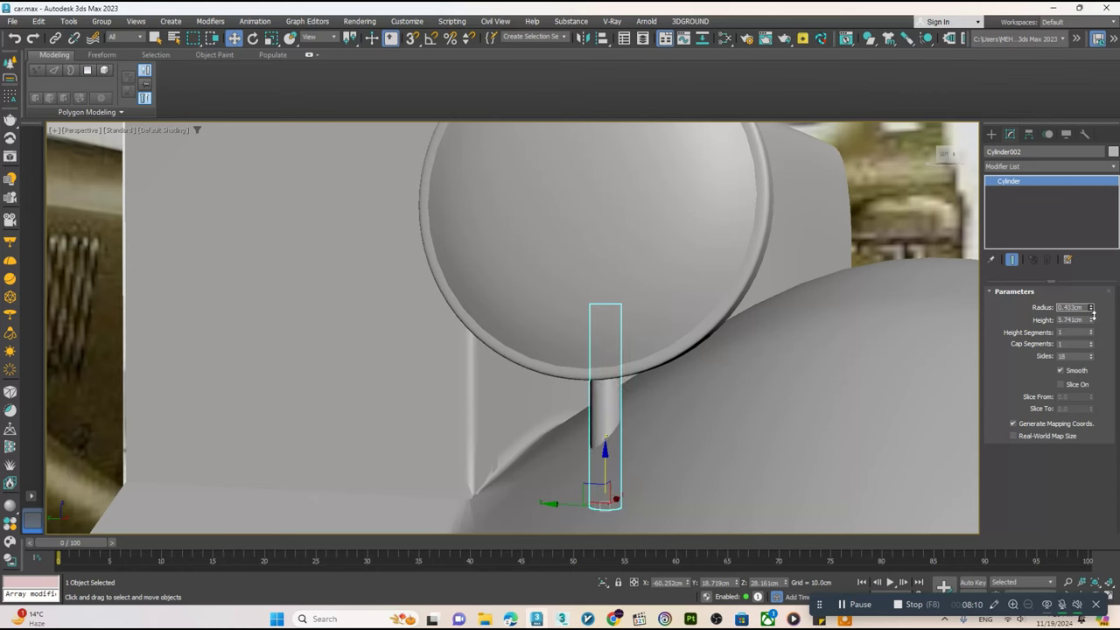
pyautogui.rightClick(615, 286)
pyautogui.click(744, 437)
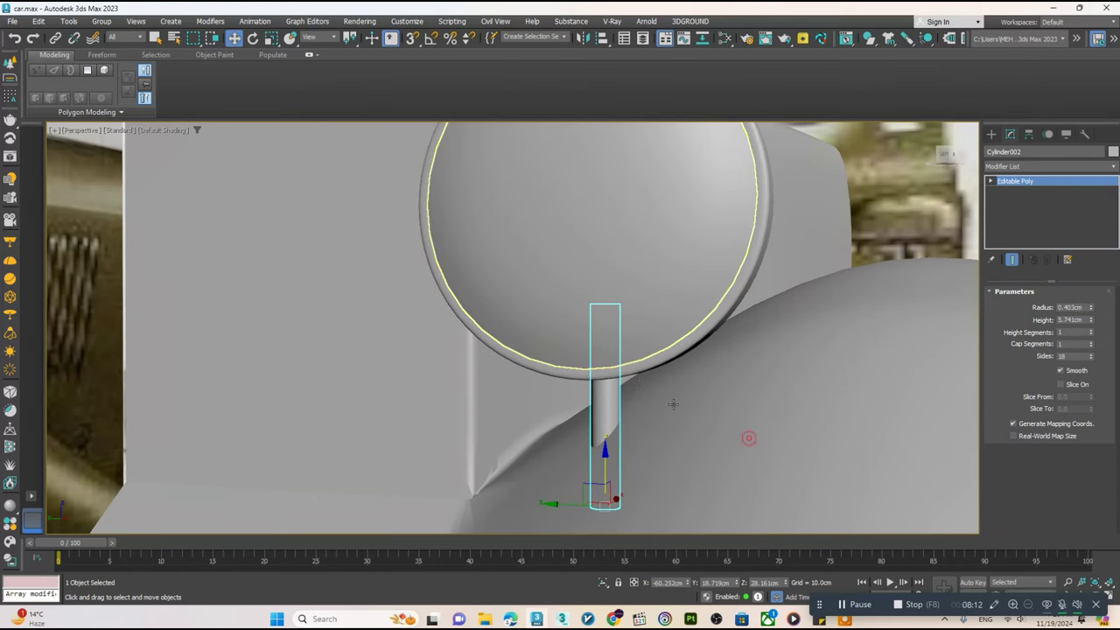
# - Select the stalk's end polygons, then exit polygon mode and select the car body panel
pyautogui.press('4')
pyautogui.click(512, 392)
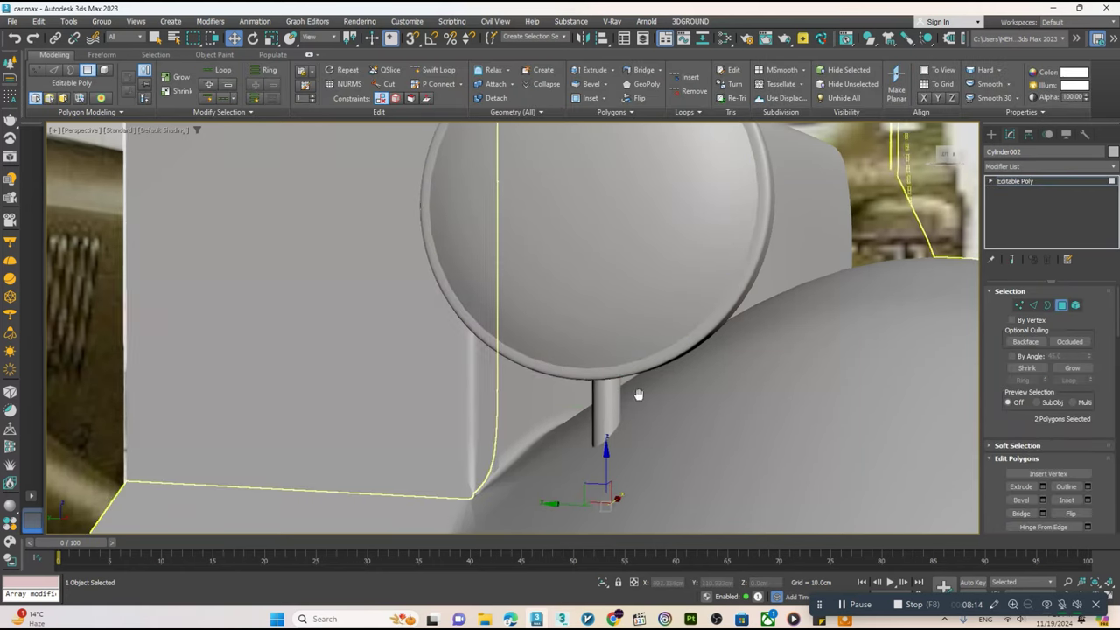
pyautogui.scroll(-5, 637, 392)
pyautogui.moveTo(637, 392)
pyautogui.keyDown('alt'); pyautogui.mouseDown(button='middle')
pyautogui.moveTo(582, 401)
pyautogui.moveTo(662, 364)
pyautogui.mouseUp(button='middle'); pyautogui.keyUp('alt')
pyautogui.scroll(3, 581, 401)
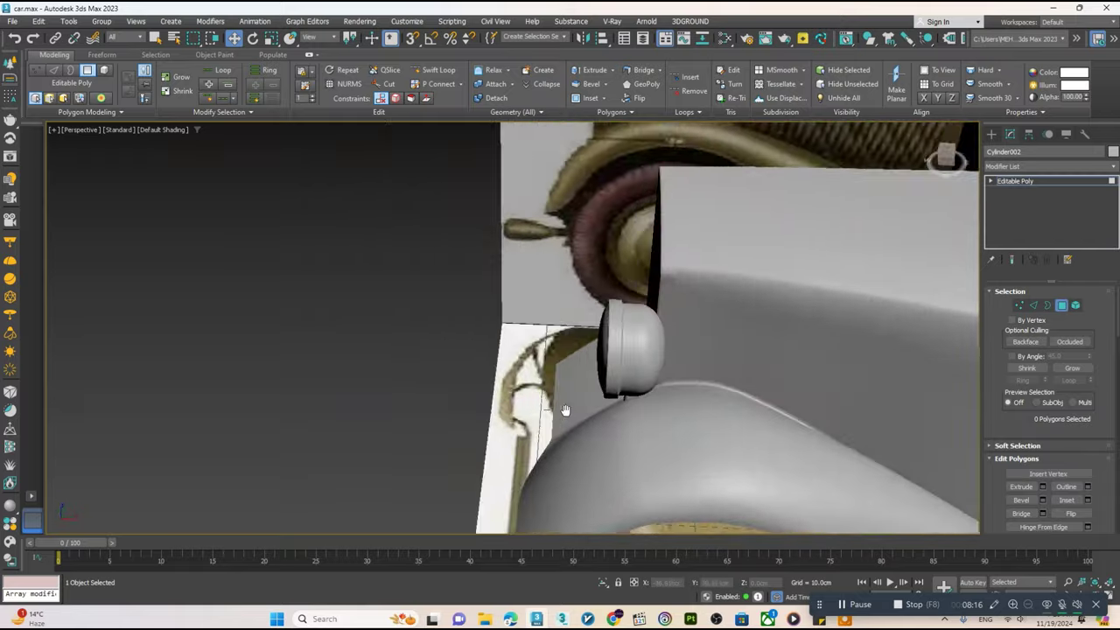
pyautogui.click(1024, 182)
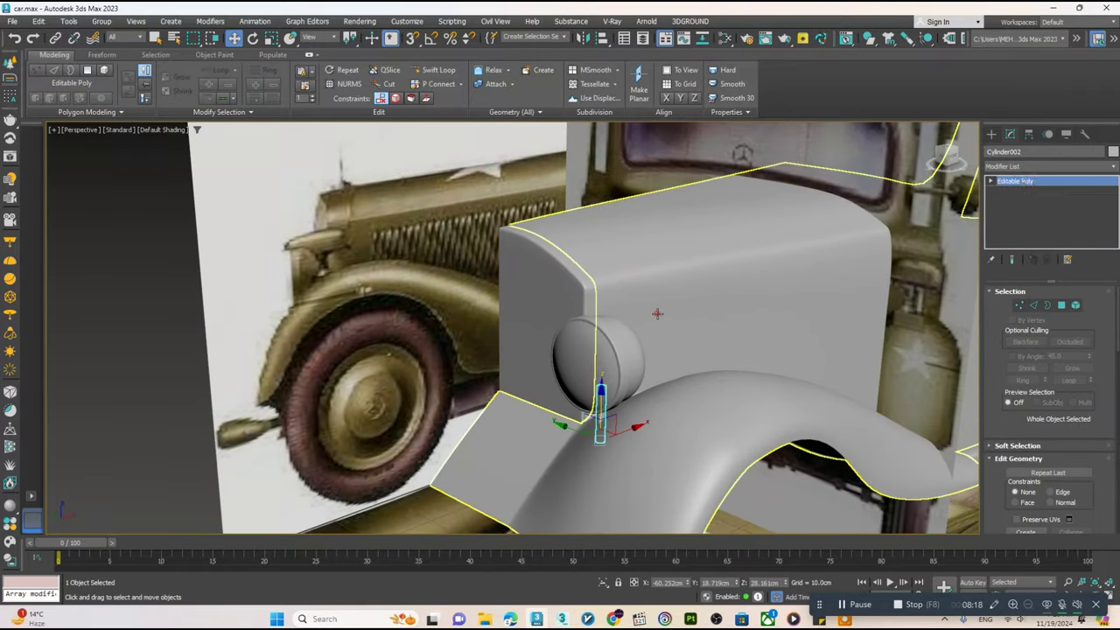
pyautogui.click(656, 391)
pyautogui.moveTo(656, 390)
pyautogui.keyDown('alt'); pyautogui.mouseDown(button='middle')
pyautogui.moveTo(645, 324)
pyautogui.moveTo(479, 369)
pyautogui.moveTo(534, 349)
pyautogui.moveTo(482, 372)
pyautogui.moveTo(671, 368)
pyautogui.mouseUp(button='middle'); pyautogui.keyUp('alt')
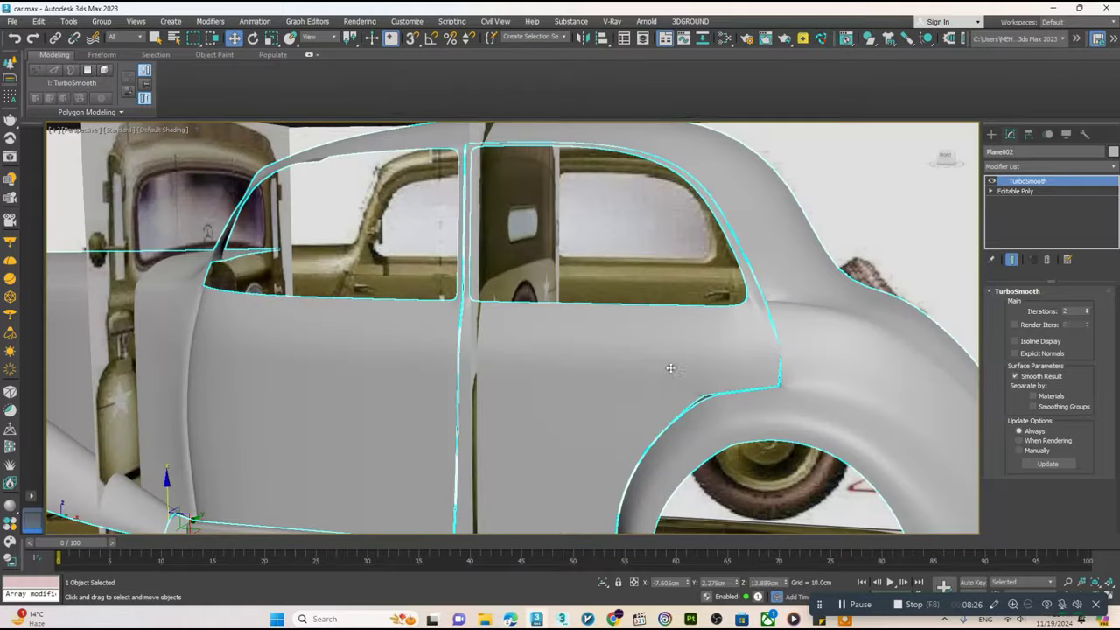
# - In the enlarged Front view, move the body's window top-right corner and upper-edge vertices onto the frame
pyautogui.hotkey('alt', 'w')
pyautogui.click(734, 315)
pyautogui.hotkey('alt', 'w')
pyautogui.scroll(5, 735, 315)
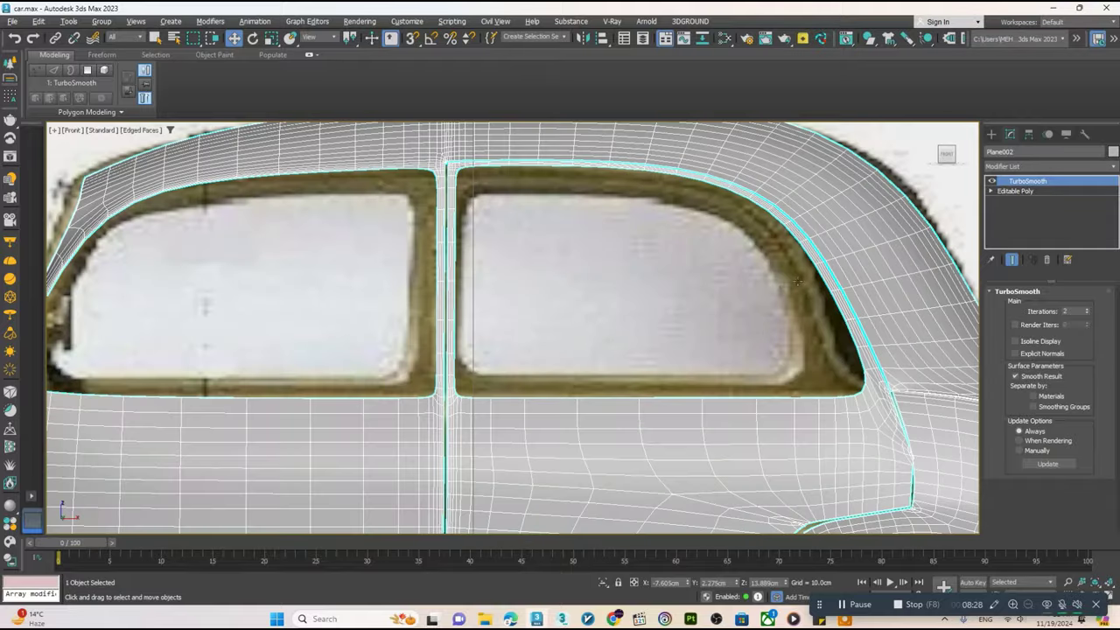
pyautogui.click(1028, 192)
pyautogui.scroll(5, 941, 328)
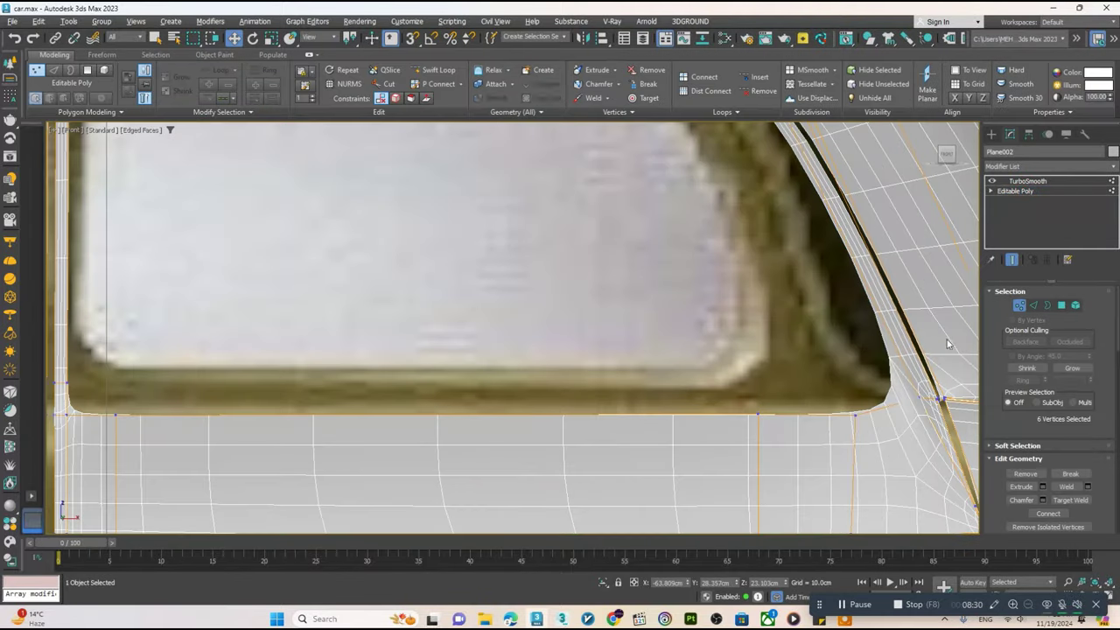
pyautogui.press('1')
pyautogui.scroll(1, 807, 389)
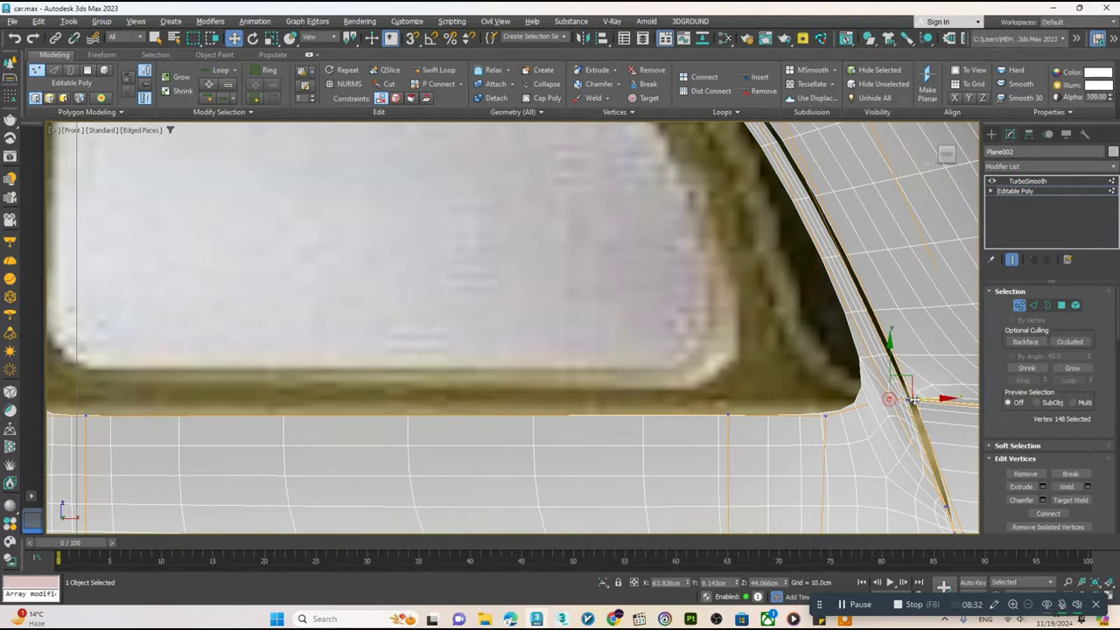
pyautogui.keyDown('ctrl'); pyautogui.click(803, 415); pyautogui.keyUp('ctrl')
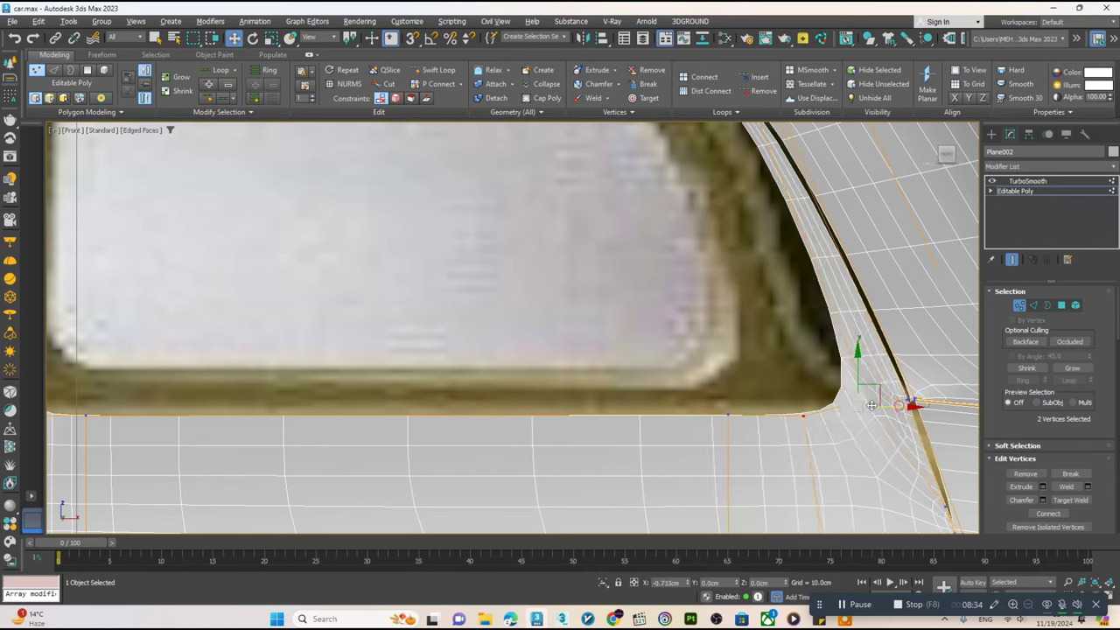
pyautogui.moveTo(871, 405); pyautogui.dragTo(777, 323, button='middle')
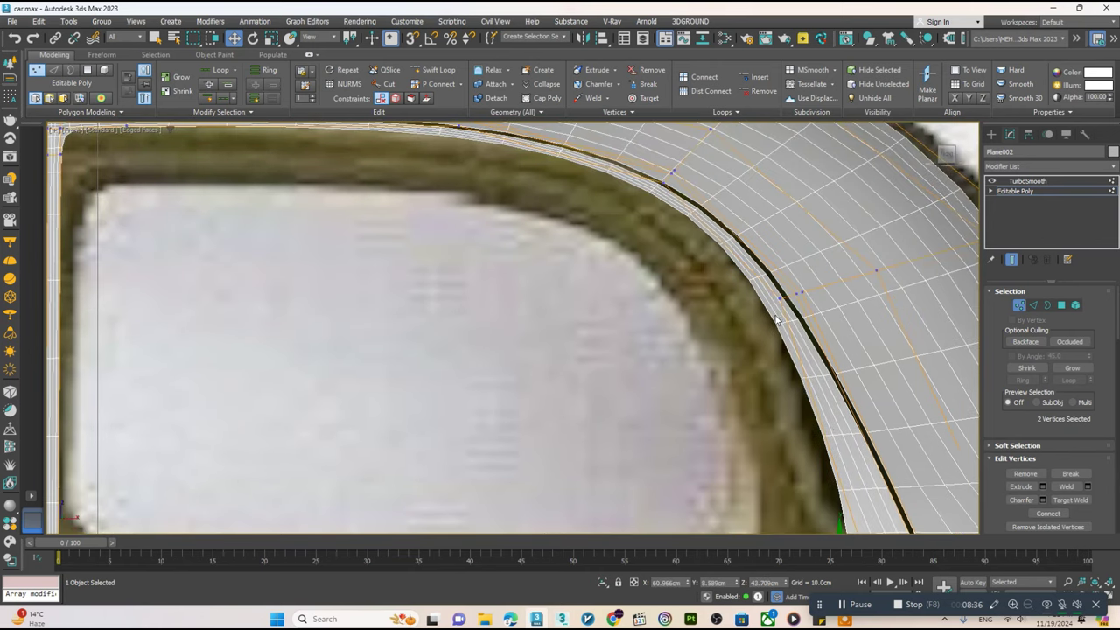
pyautogui.moveTo(799, 279); pyautogui.dragTo(769, 300)
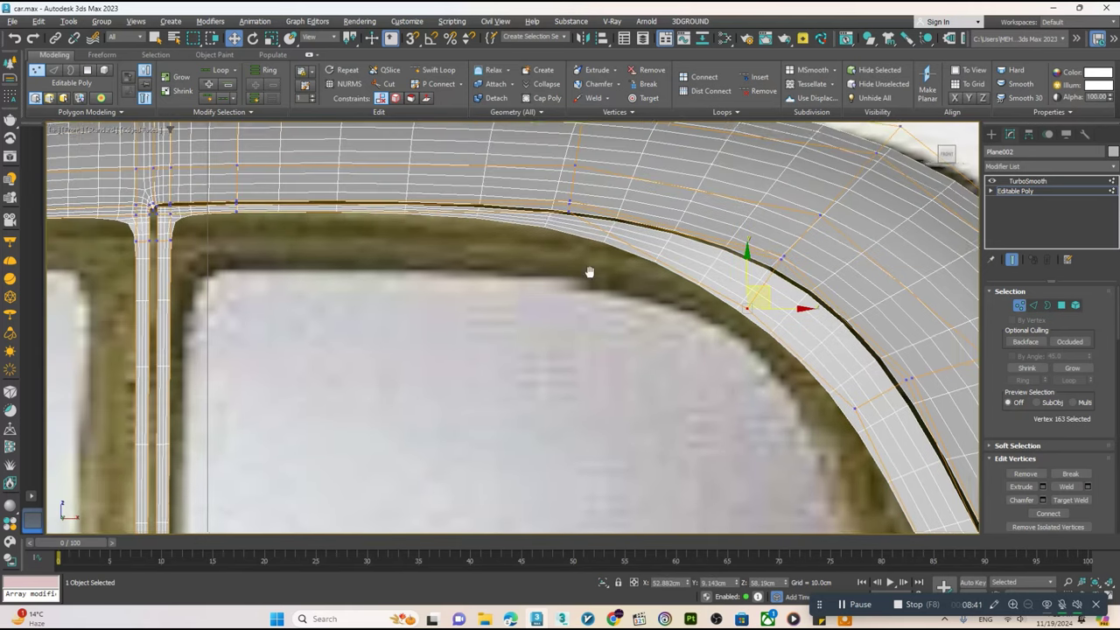
pyautogui.moveTo(494, 131); pyautogui.dragTo(582, 230, button='middle')
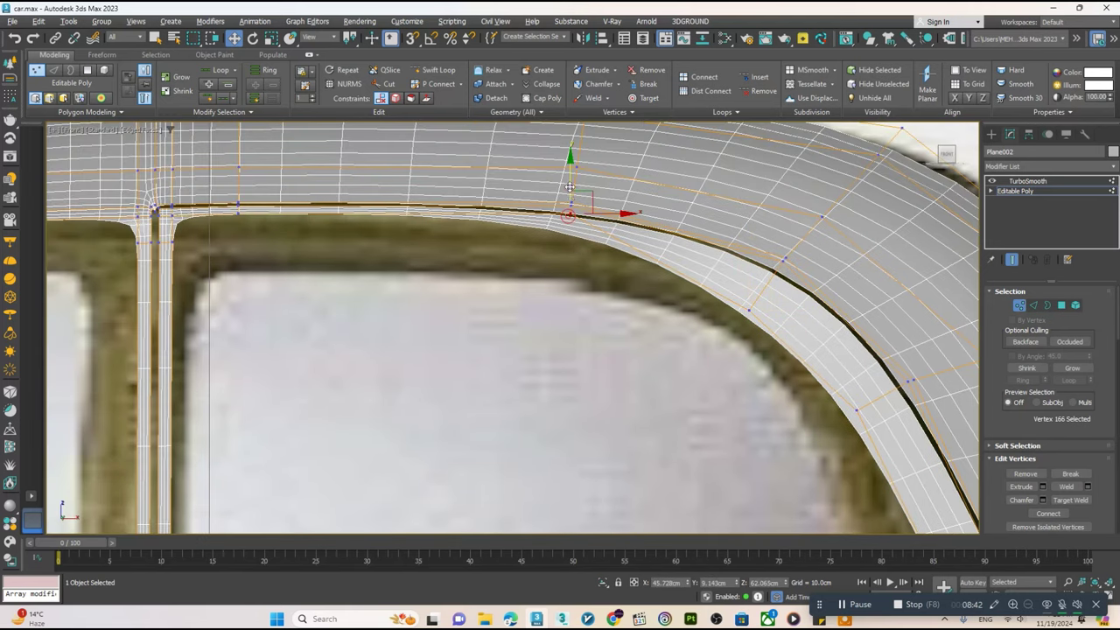
pyautogui.moveTo(569, 187); pyautogui.dragTo(321, 245)
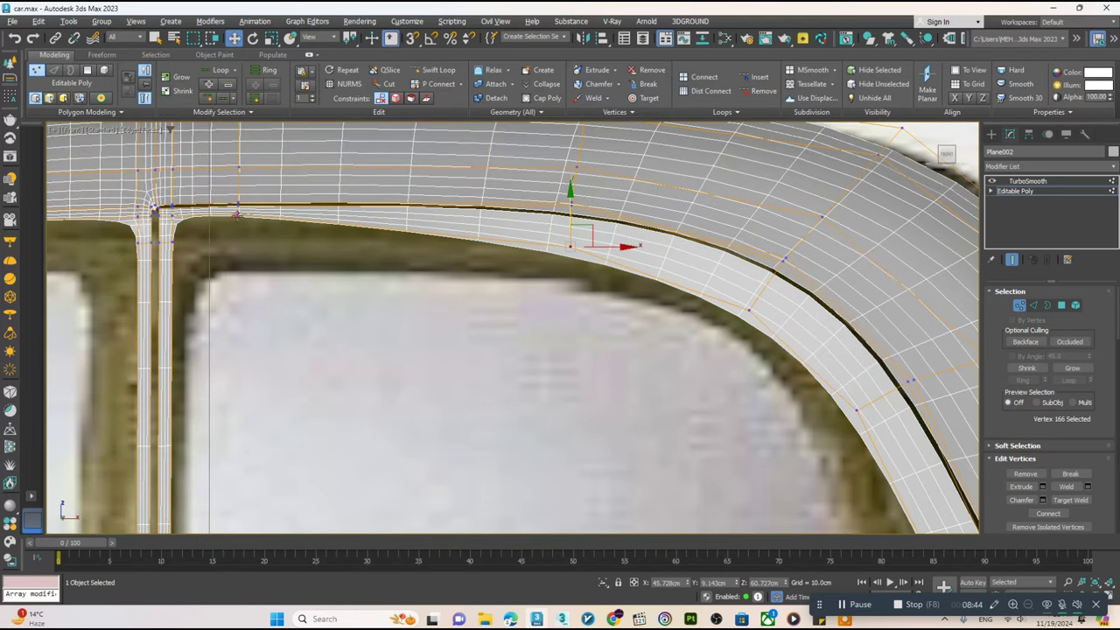
# - Lower the strip's edge vertices, shift the door-pillar edge right, and pull vertices down to the window edge
pyautogui.moveTo(191, 198)
pyautogui.mouseDown()
pyautogui.moveTo(202, 236)
pyautogui.moveTo(207, 226)
pyautogui.mouseUp()
pyautogui.scroll(-2, 207, 226)
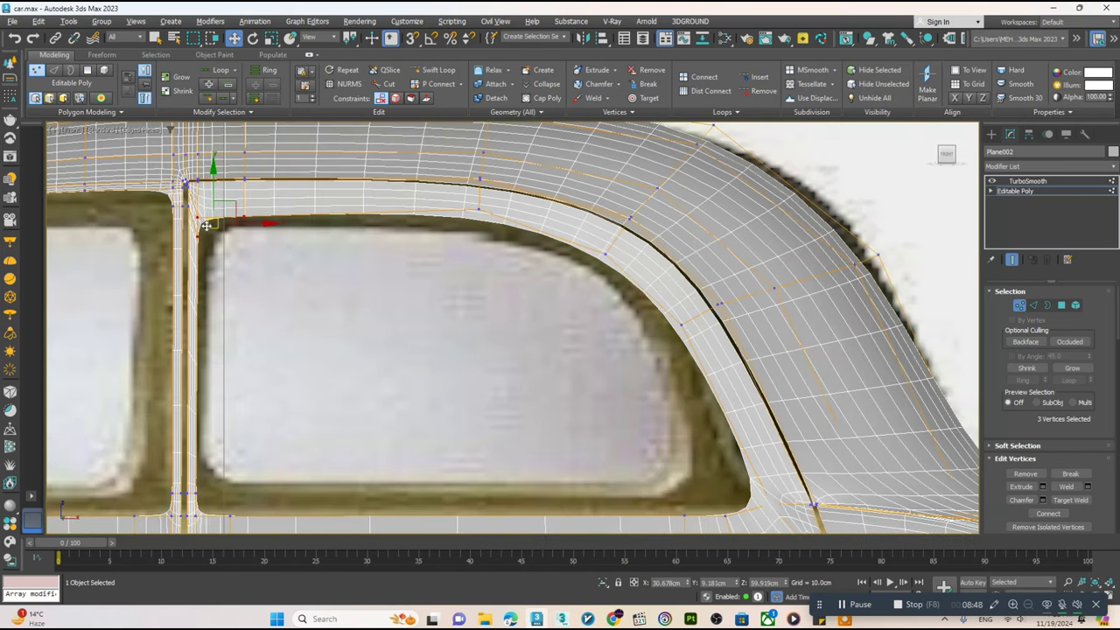
pyautogui.moveTo(218, 480); pyautogui.dragTo(251, 393, button='middle')
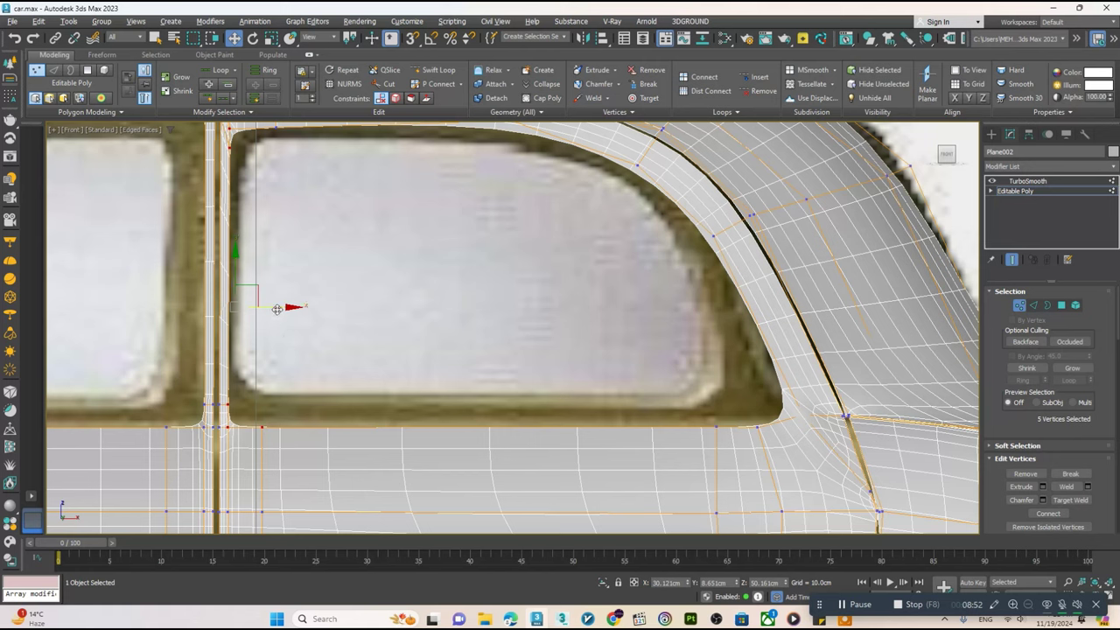
pyautogui.moveTo(276, 309); pyautogui.dragTo(299, 310)
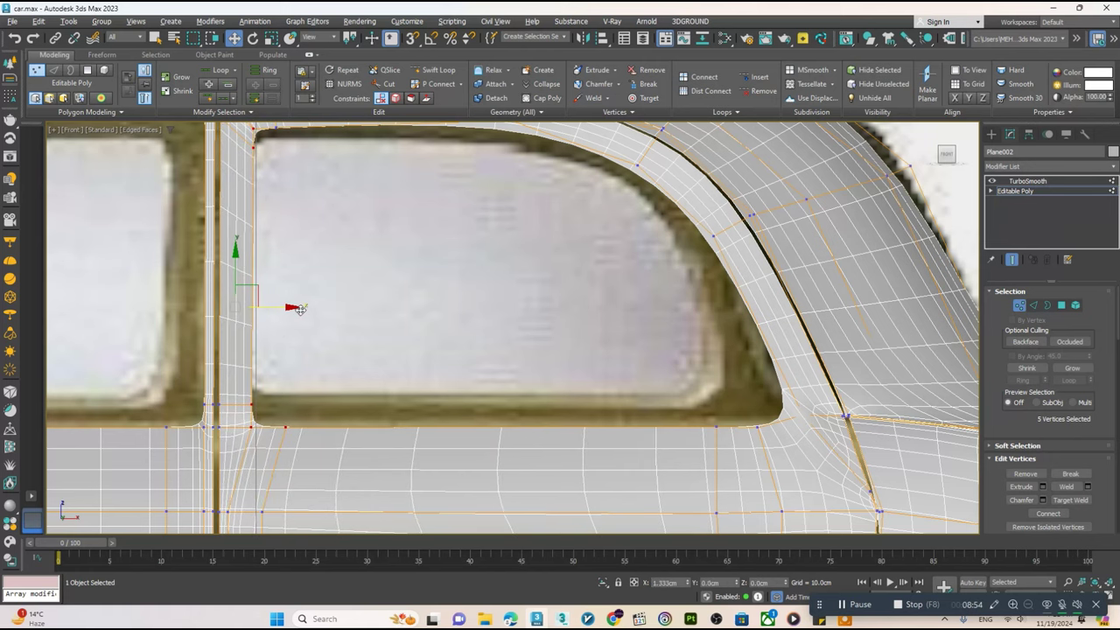
pyautogui.scroll(-2, 301, 311)
pyautogui.scroll(2, 308, 392)
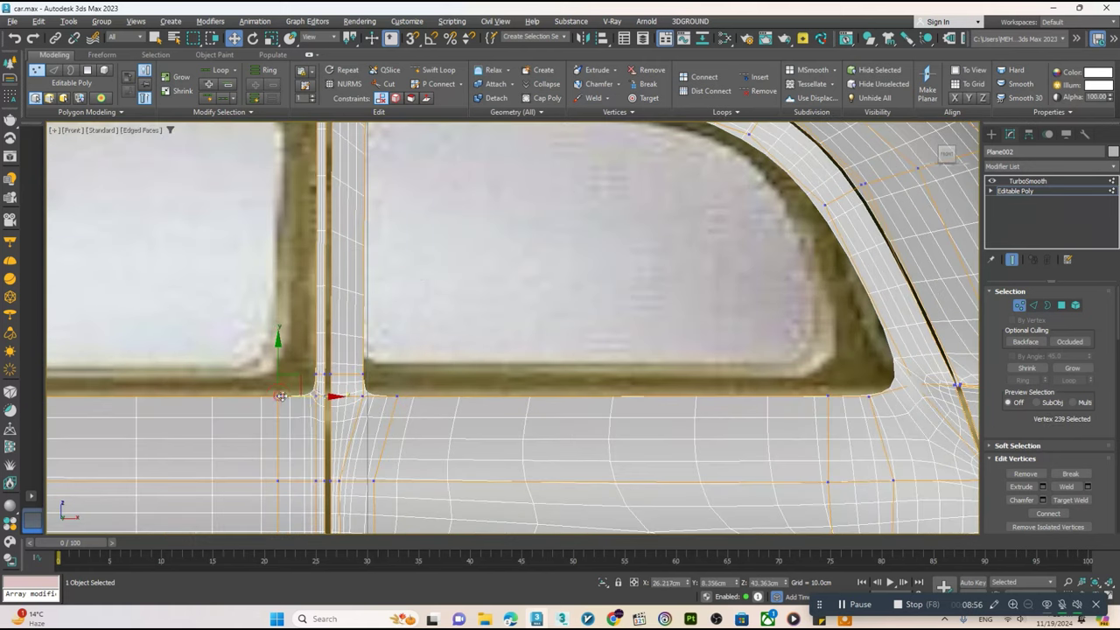
pyautogui.scroll(-2, 317, 374)
pyautogui.scroll(2, 374, 190)
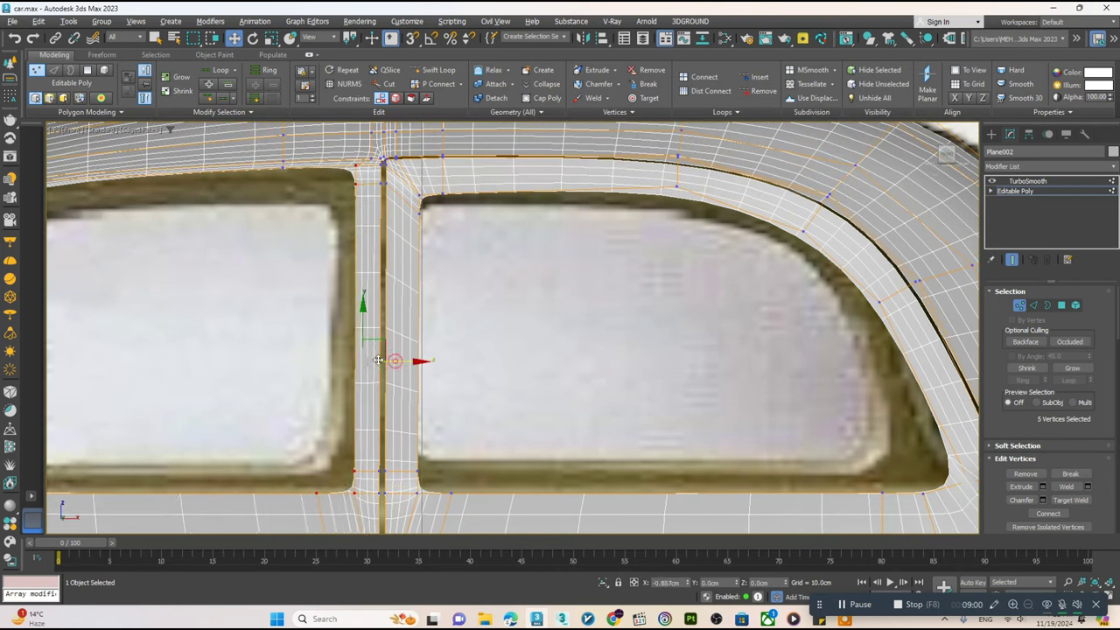
pyautogui.scroll(-2, 332, 403)
pyautogui.scroll(2, 308, 397)
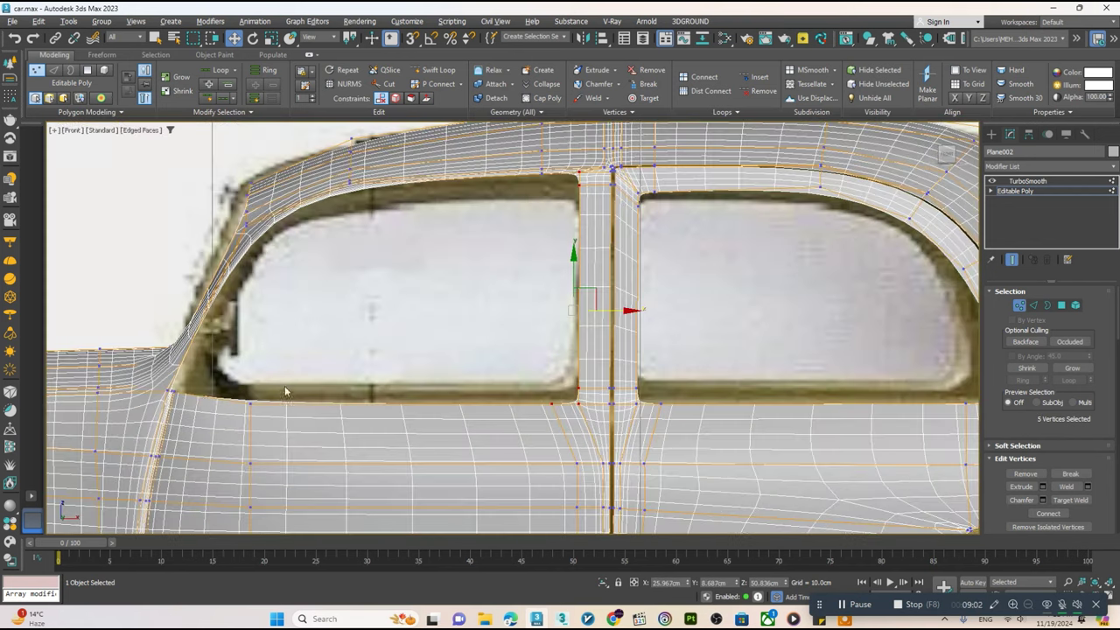
pyautogui.scroll(4, 175, 393)
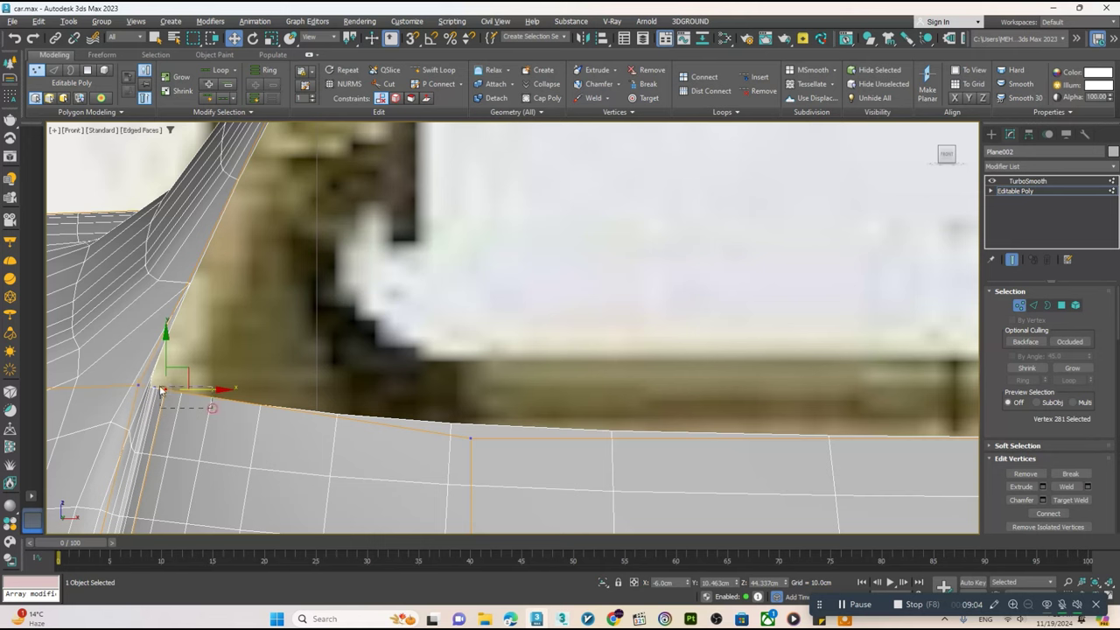
pyautogui.scroll(-1, 194, 390)
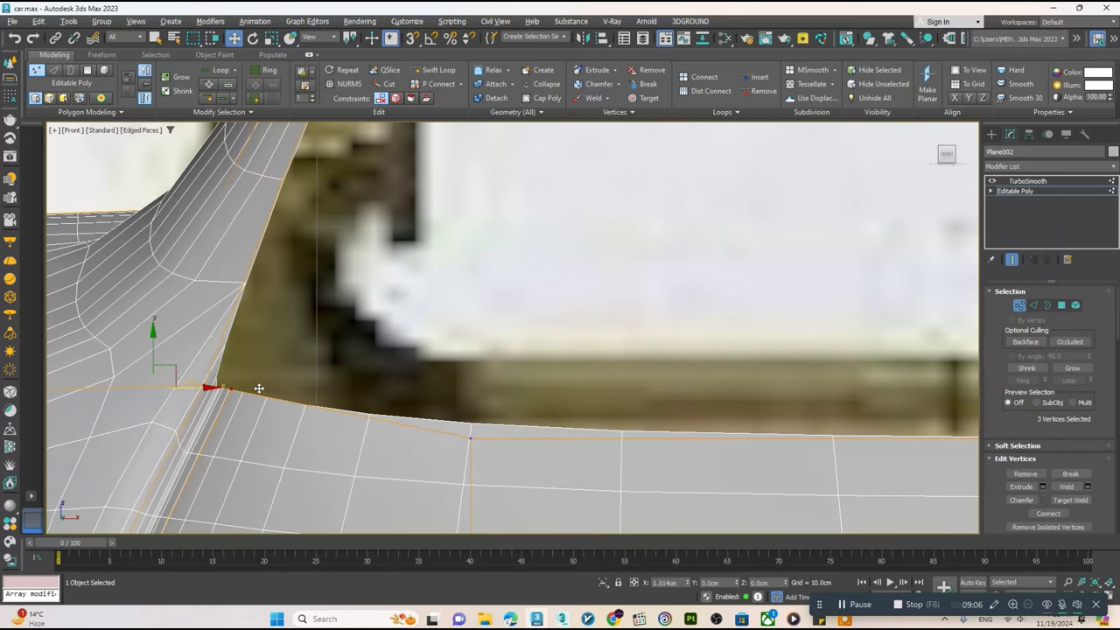
pyautogui.scroll(-2, 286, 385)
pyautogui.scroll(-1, 286, 385)
pyautogui.scroll(1, 331, 260)
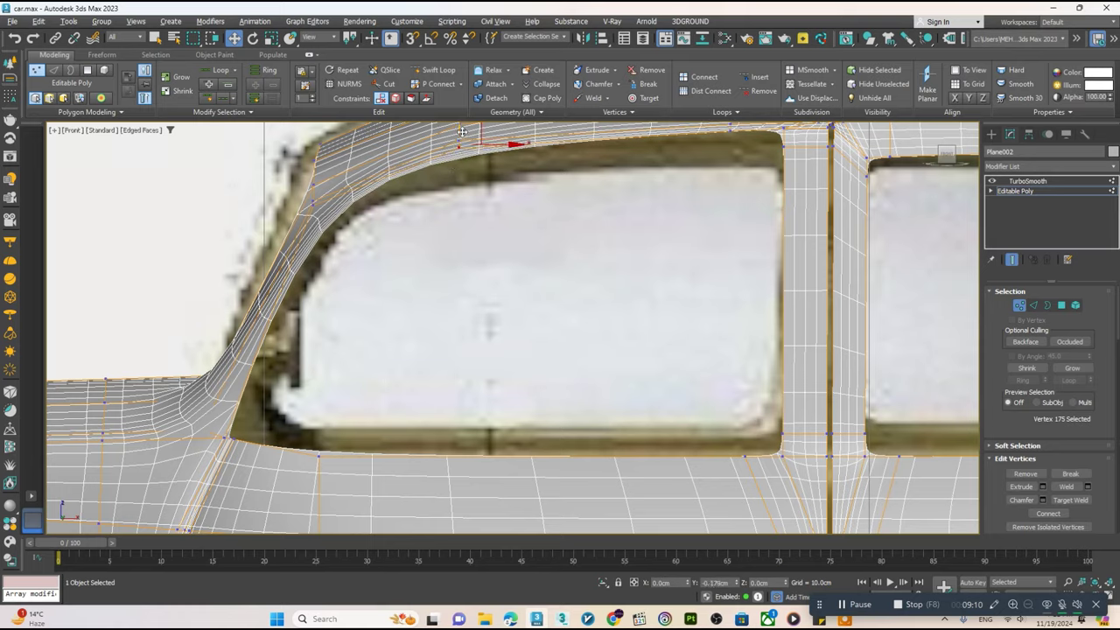
pyautogui.moveTo(598, 208); pyautogui.dragTo(462, 323, button='middle')
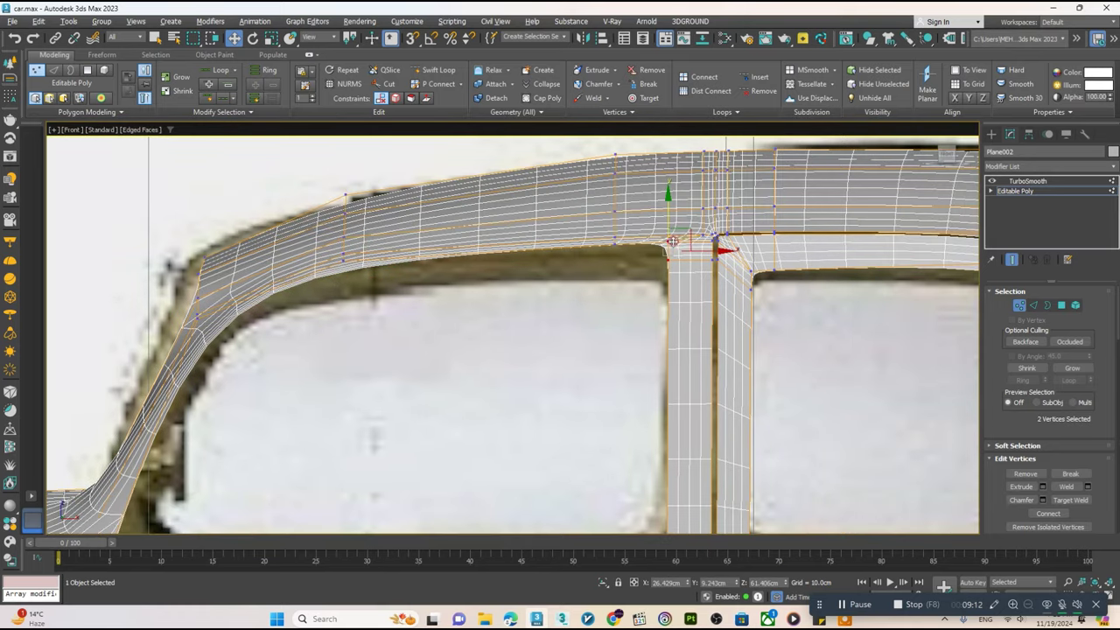
pyautogui.moveTo(649, 215); pyautogui.dragTo(652, 237)
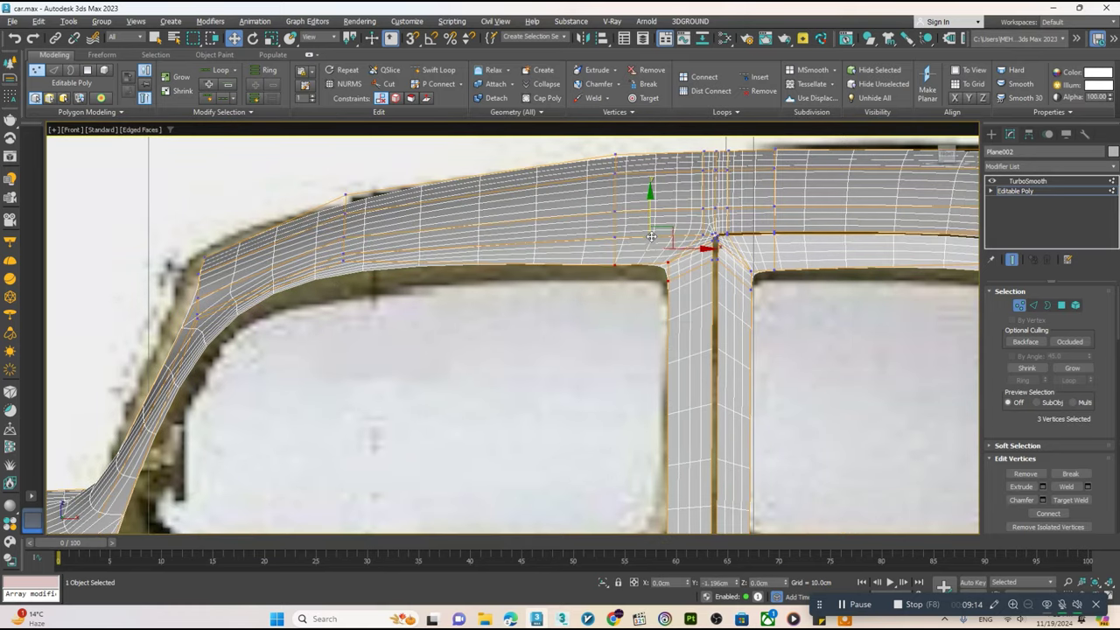
pyautogui.scroll(-3, 652, 234)
# - Check the car's side and door-handle recess in the Perspective view, then save car.max
pyautogui.hotkey('alt', 'w')
pyautogui.hotkey('alt', 'w')
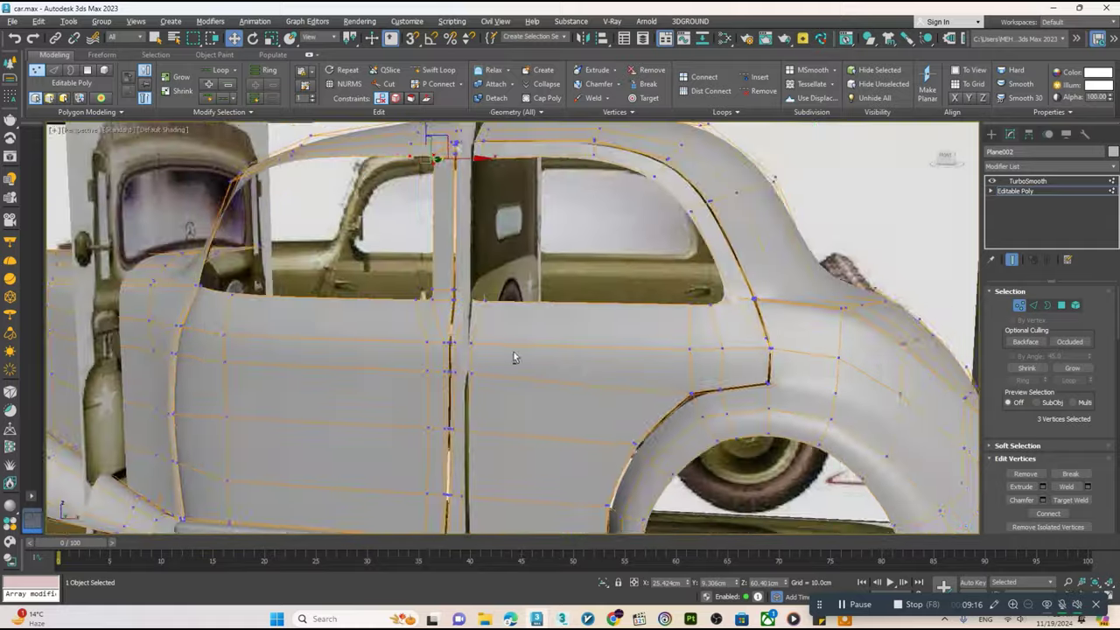
pyautogui.scroll(3, 564, 361)
pyautogui.moveTo(564, 360)
pyautogui.keyDown('alt'); pyautogui.mouseDown(button='middle')
pyautogui.moveTo(325, 241)
pyautogui.moveTo(353, 234)
pyautogui.mouseUp(button='middle'); pyautogui.keyUp('alt')
pyautogui.moveTo(344, 282)
pyautogui.mouseDown(button='middle')
pyautogui.moveTo(298, 261)
pyautogui.moveTo(282, 203)
pyautogui.moveTo(407, 302)
pyautogui.moveTo(525, 283)
pyautogui.moveTo(428, 404)
pyautogui.moveTo(967, 308)
pyautogui.mouseUp(button='middle')
pyautogui.hotkey('ctrl', 's')
# - Return to the body's TurboSmooth level in the Front view and save car.max again
pyautogui.scroll(5, 967, 308)
pyautogui.scroll(-5, 627, 332)
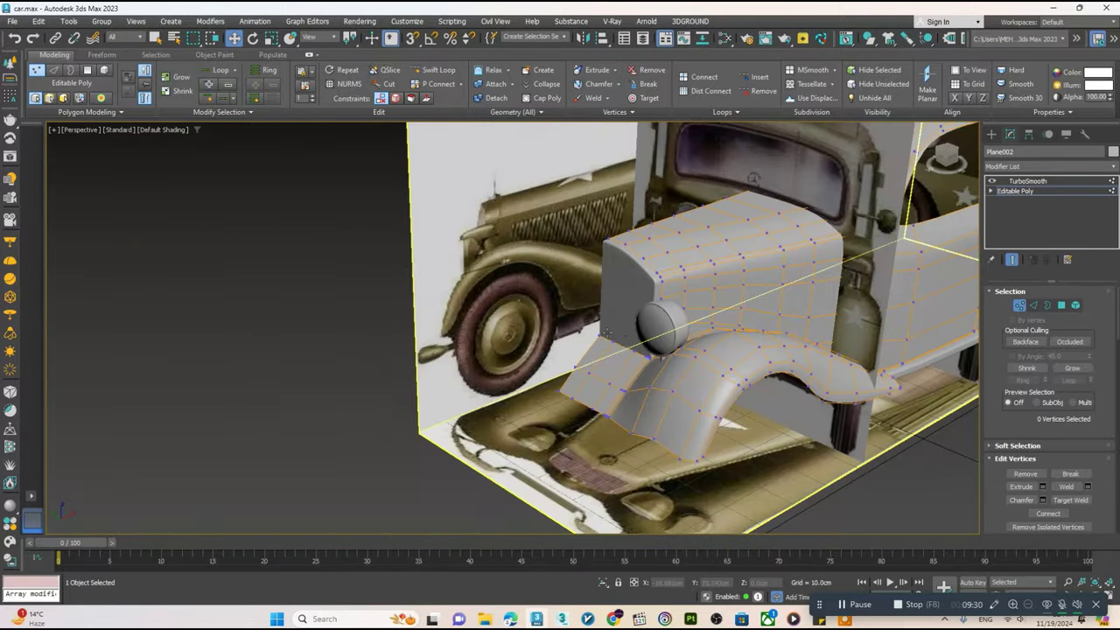
pyautogui.keyDown('alt'); pyautogui.moveTo(626, 333); pyautogui.dragTo(610, 334, button='middle'); pyautogui.keyUp('alt')
pyautogui.hotkey('alt', 'w')
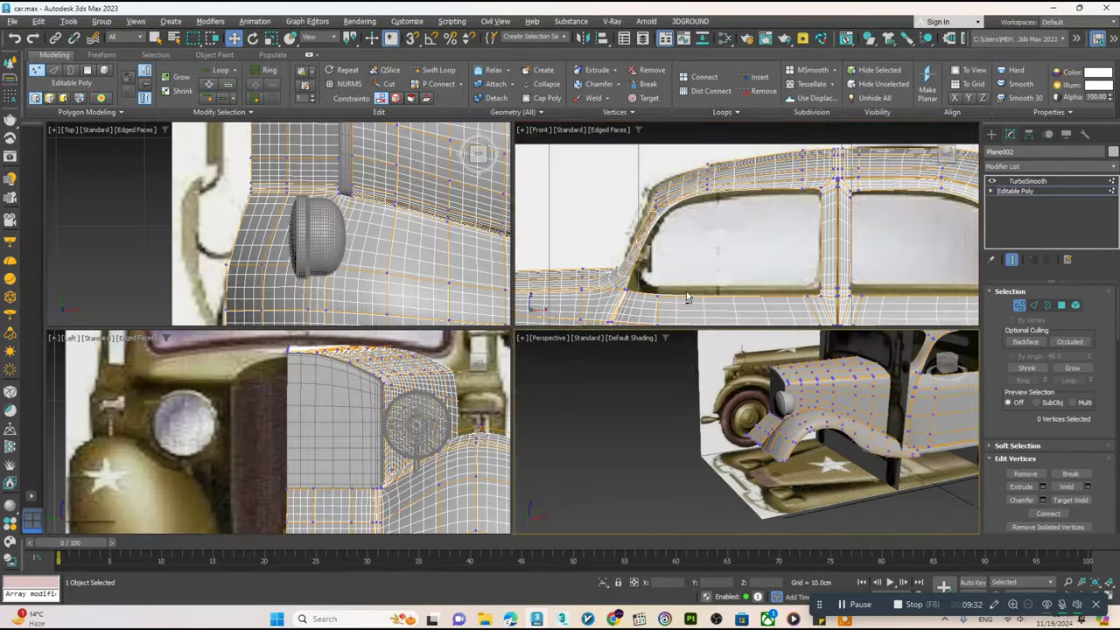
pyautogui.hotkey('alt', 'w')
pyautogui.click(1027, 181)
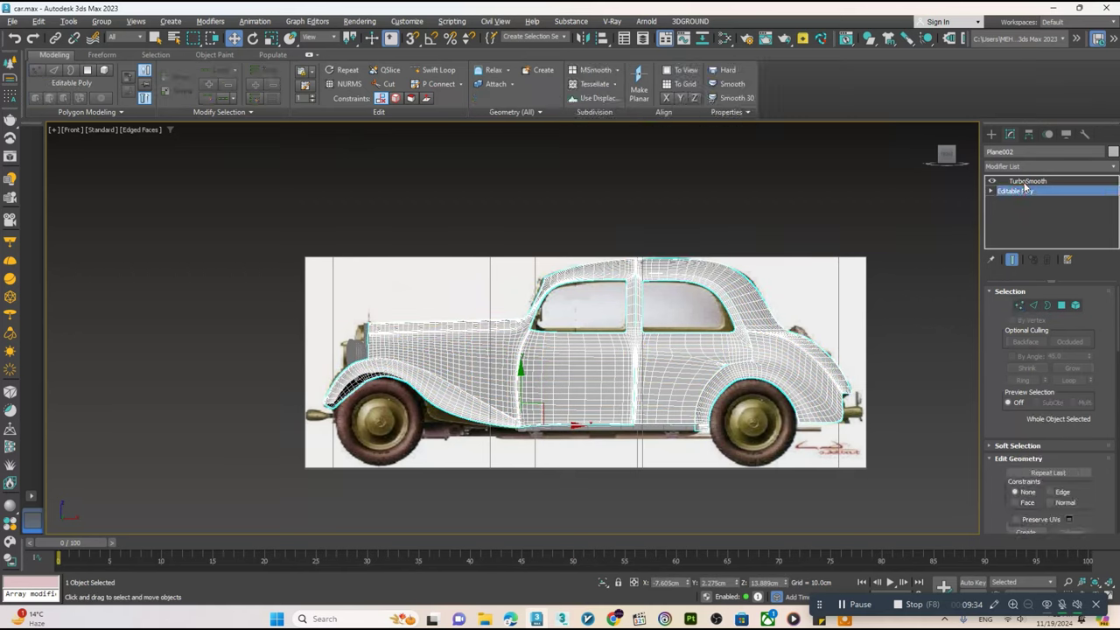
pyautogui.scroll(4, 306, 442)
pyautogui.hotkey('ctrl', 's')
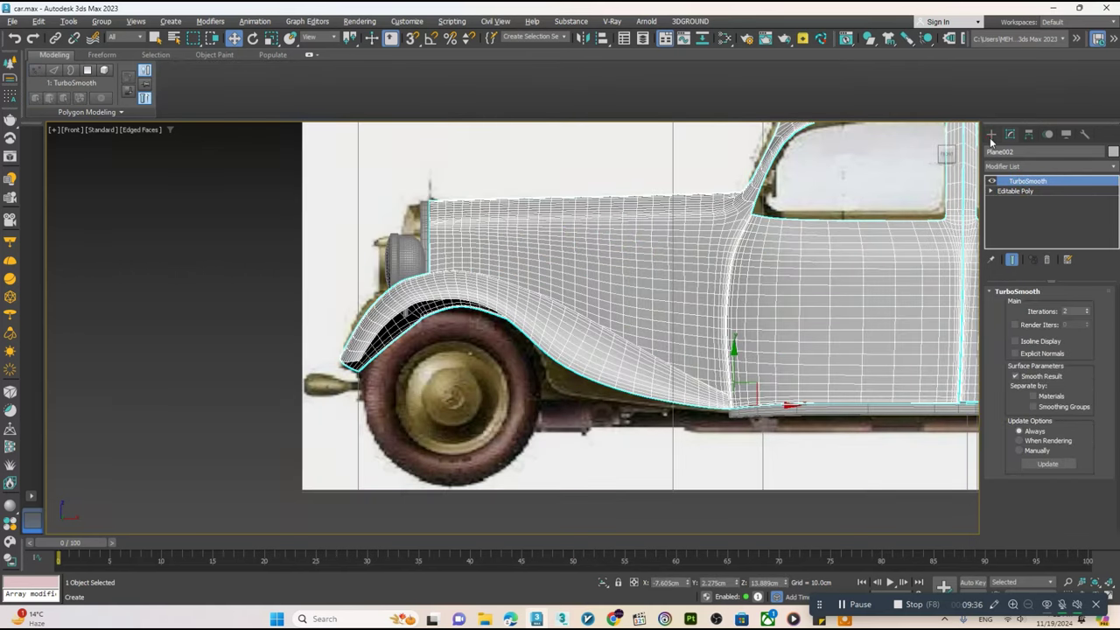
# - Draw a cylinder over the front wheel hub and convert it to Editable Poly
pyautogui.click(1017, 241)
pyautogui.scroll(4, 441, 396)
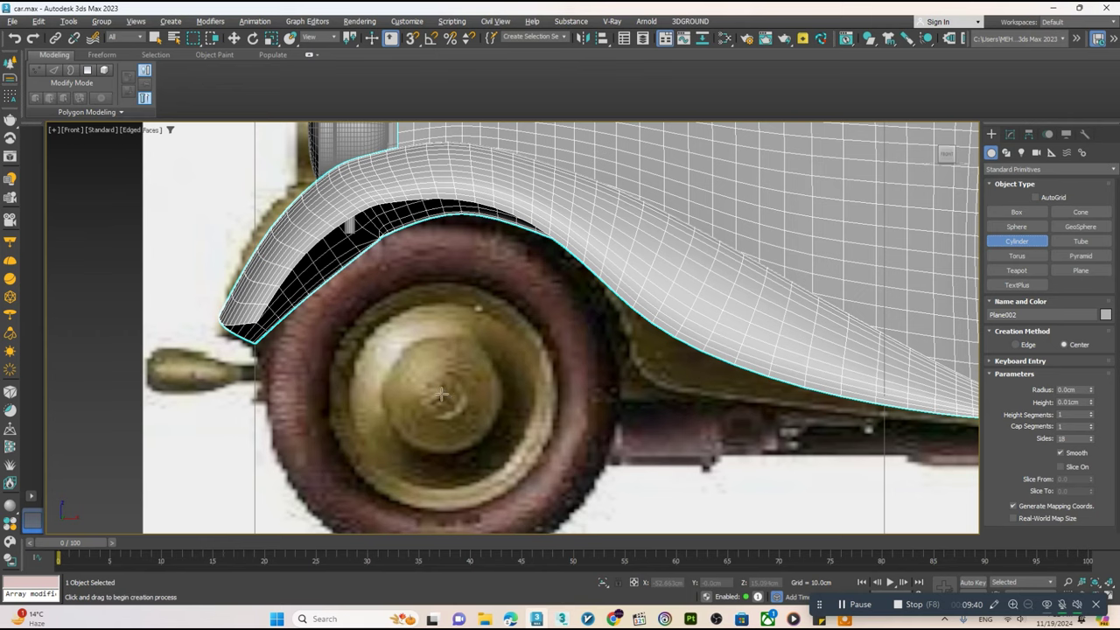
pyautogui.moveTo(442, 395); pyautogui.dragTo(447, 456)
pyautogui.click(447, 426)
pyautogui.press('w')
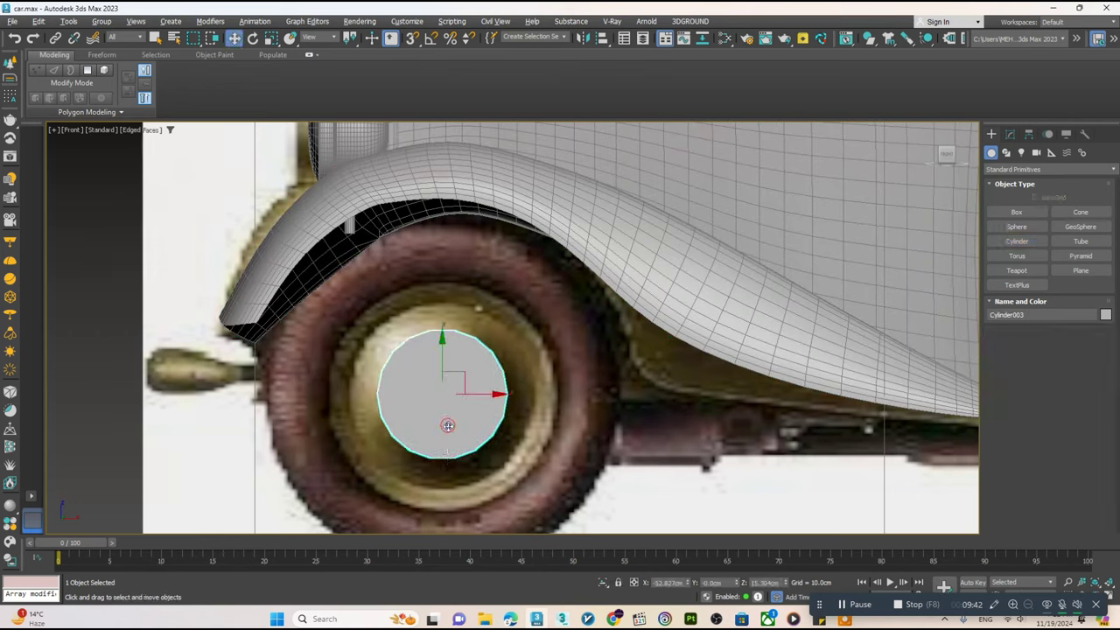
pyautogui.rightClick(447, 426)
pyautogui.click(577, 551)
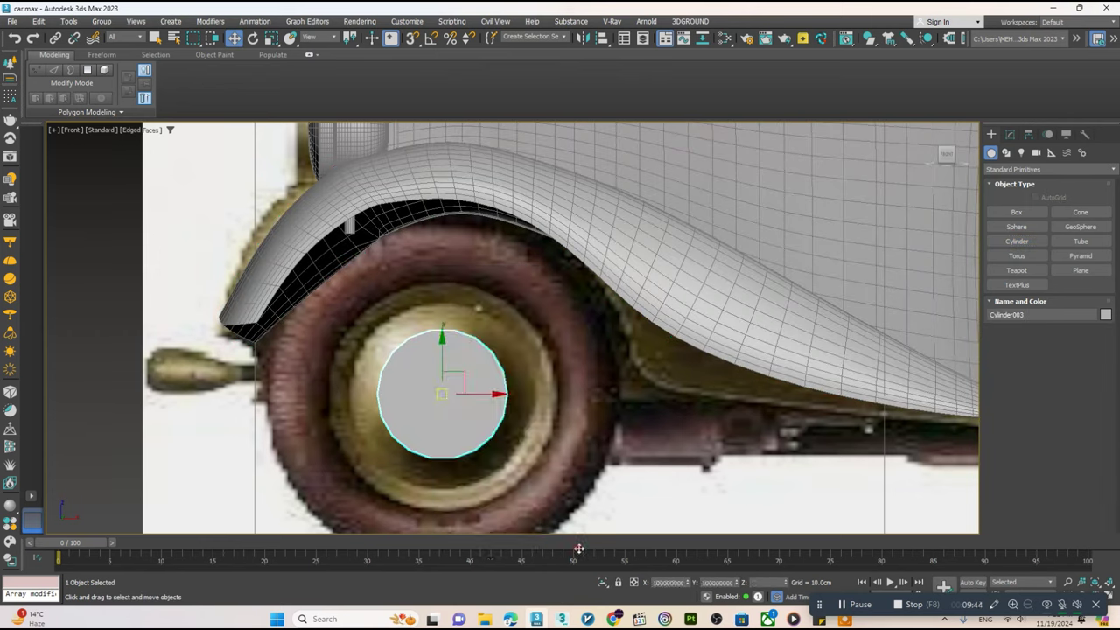
# - Scale down the cylinder's front cap polygon and inspect it in Perspective with edges shown
pyautogui.press('4')
pyautogui.click(446, 396)
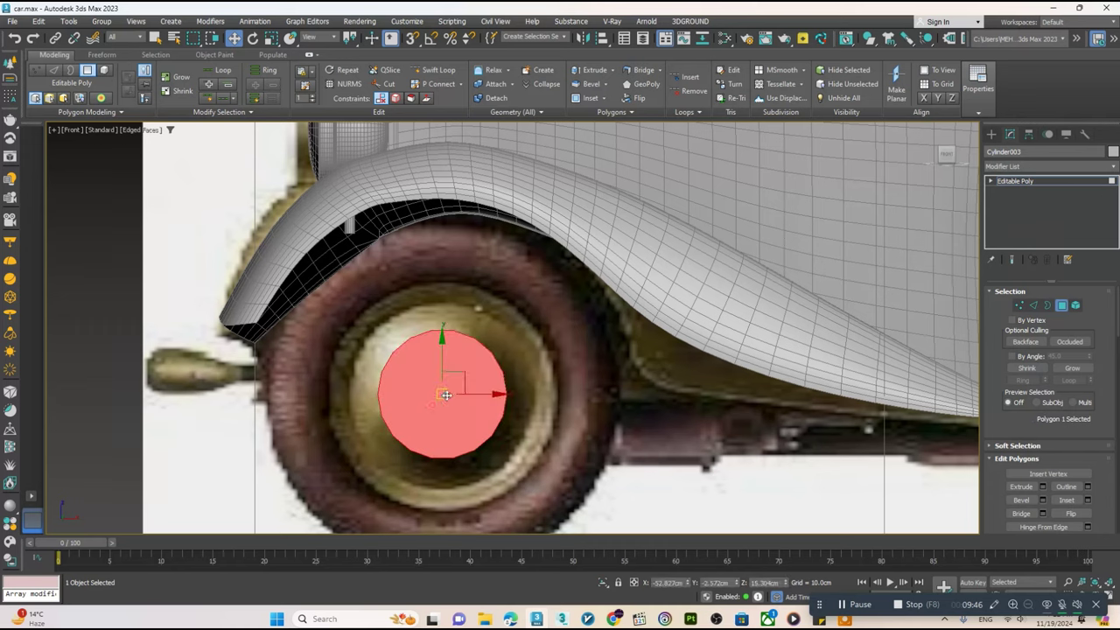
pyautogui.press('r')
pyautogui.moveTo(446, 395); pyautogui.dragTo(448, 424)
pyautogui.hotkey('alt', 'w')
pyautogui.hotkey('alt', 'w')
pyautogui.press('z')
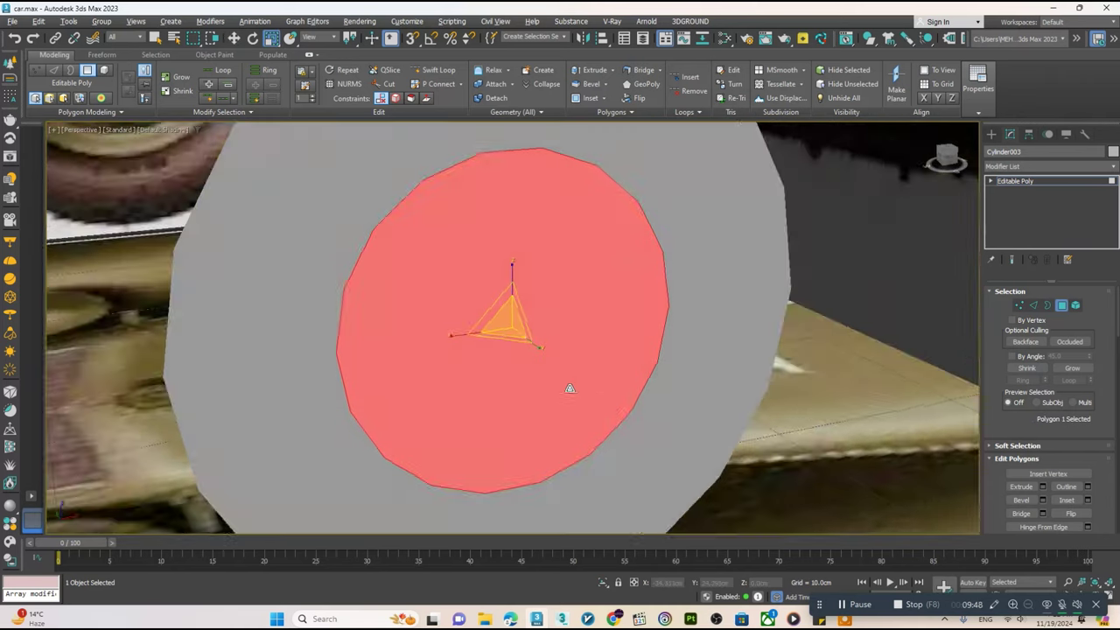
pyautogui.keyDown('alt'); pyautogui.moveTo(569, 387); pyautogui.dragTo(522, 346, button='middle'); pyautogui.keyUp('alt')
pyautogui.press('w')
pyautogui.press('F4')
pyautogui.scroll(-2, 524, 328)
pyautogui.scroll(-4, 543, 333)
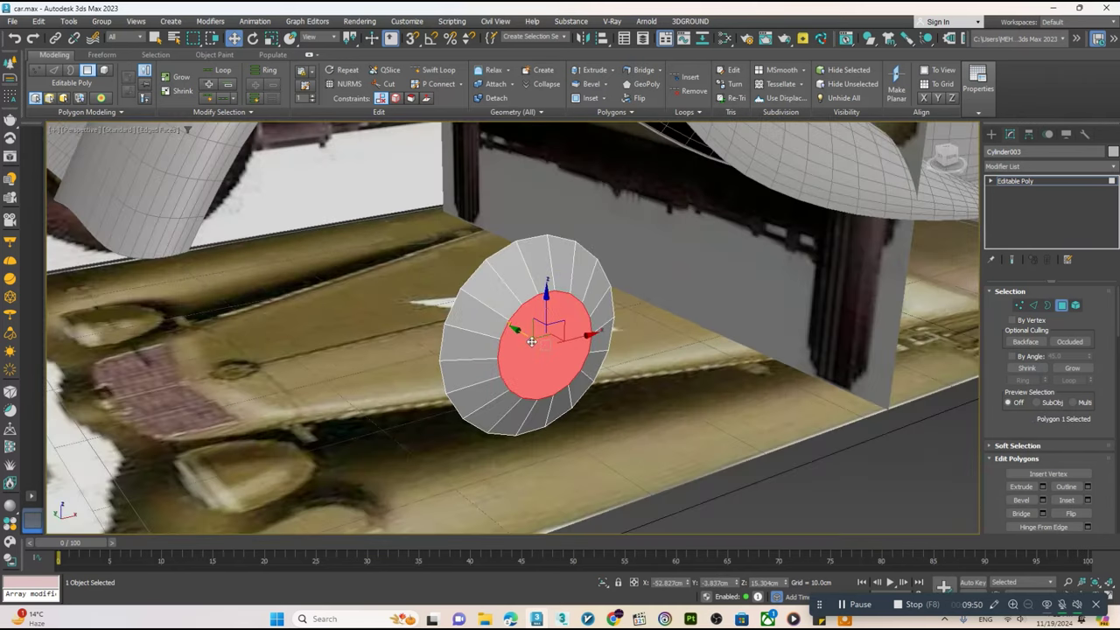
pyautogui.scroll(-4, 543, 350)
pyautogui.scroll(-1, 544, 384)
# - Select the cylinder's open border and pull it out to extend the hubcap
pyautogui.click(525, 352)
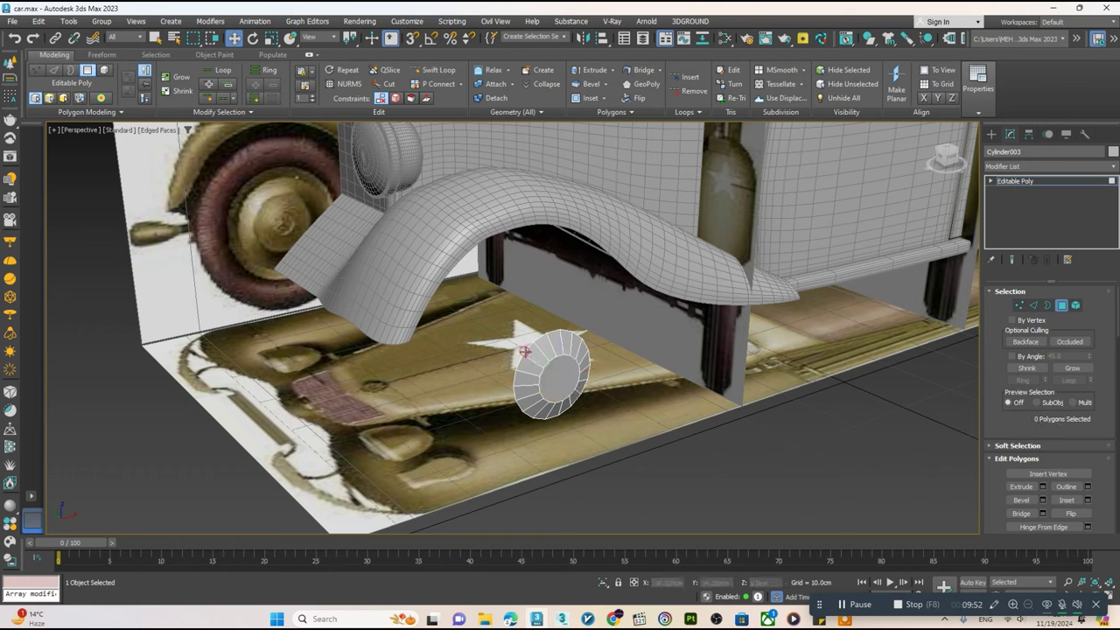
pyautogui.click(1047, 305)
pyautogui.click(523, 356)
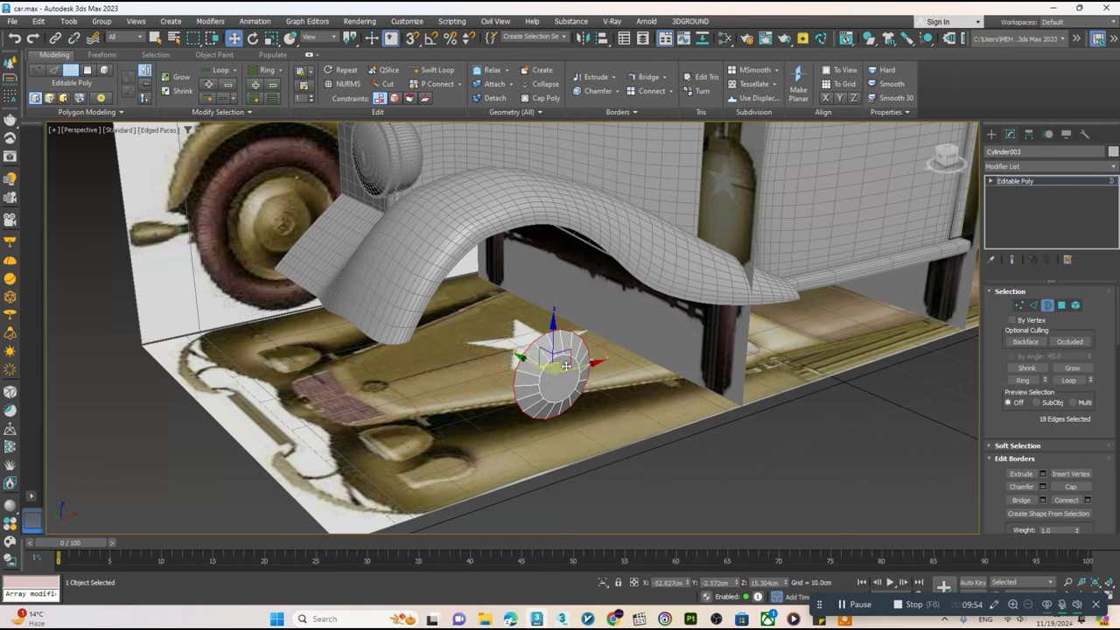
pyautogui.press('r')
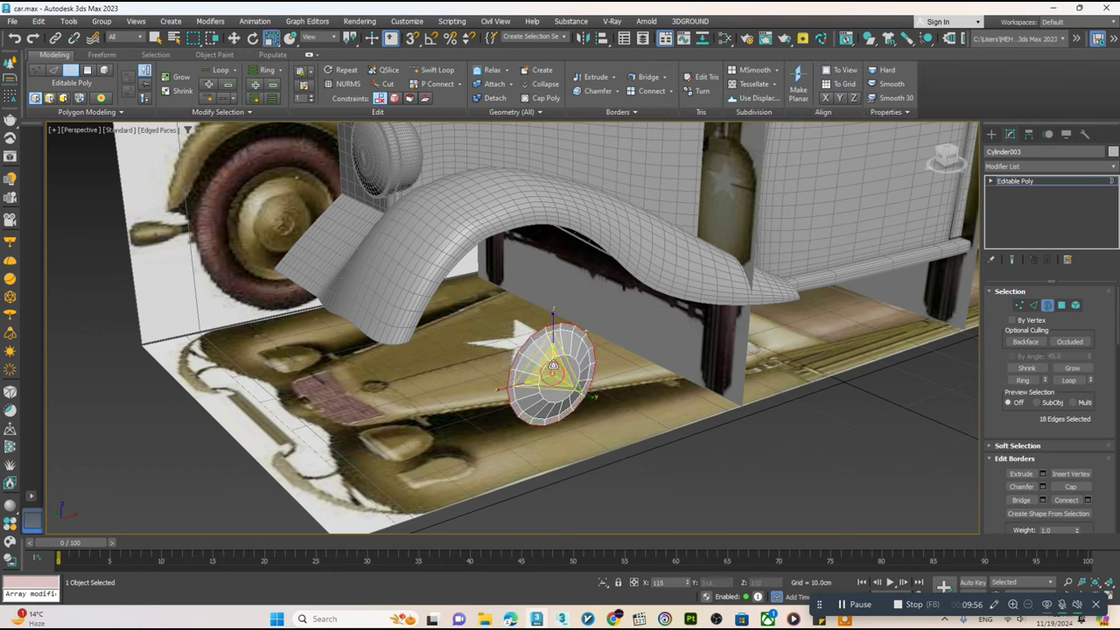
pyautogui.press('w')
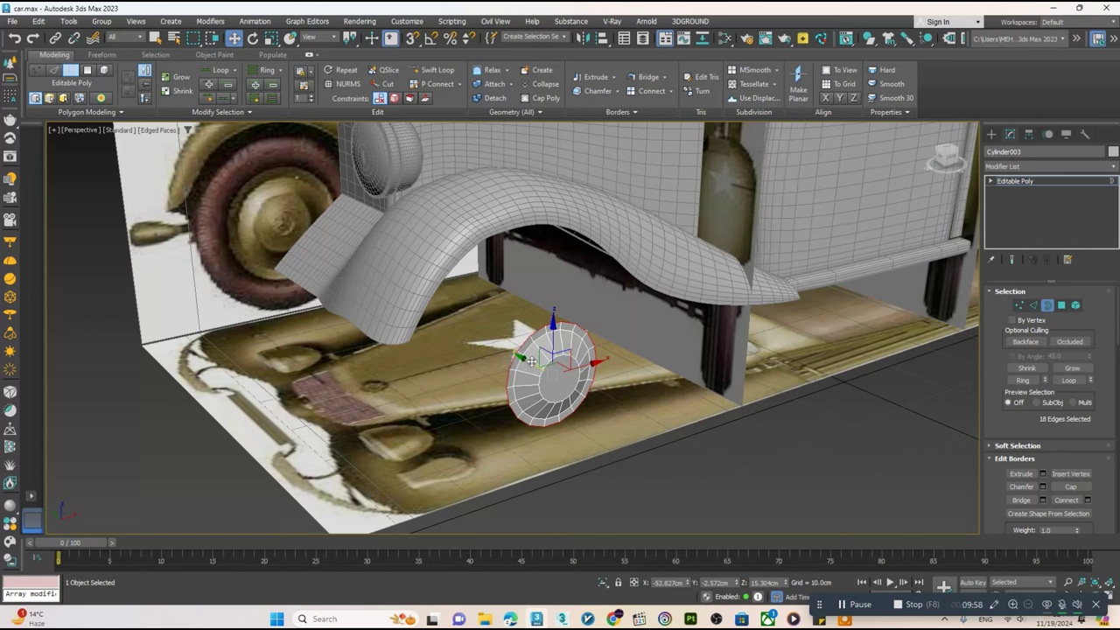
pyautogui.moveTo(531, 360)
pyautogui.keyDown('shift'); pyautogui.mouseDown()
pyautogui.moveTo(519, 357)
pyautogui.moveTo(541, 358)
pyautogui.moveTo(516, 356)
pyautogui.mouseUp(); pyautogui.keyUp('shift')
pyautogui.press('r')
pyautogui.press('w')
pyautogui.hotkey('alt', 'w')
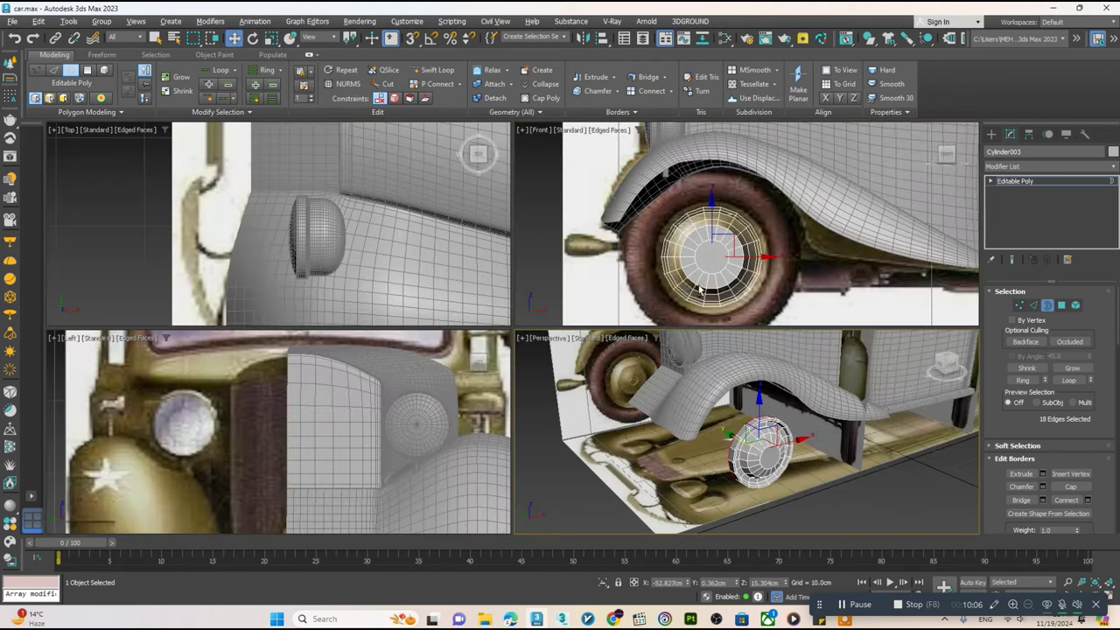
pyautogui.hotkey('alt', 'w')
pyautogui.scroll(-1, 477, 382)
pyautogui.scroll(3, 477, 381)
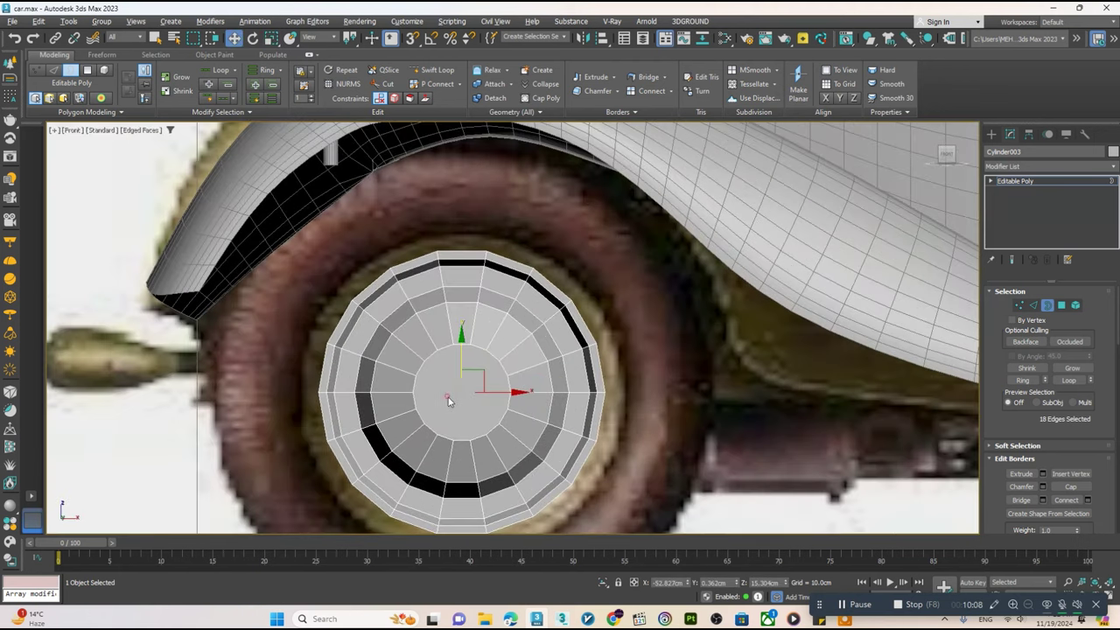
# - Adjust the hubcap's centre cap polygon in the Front view, then clear the selection
pyautogui.press('4')
pyautogui.click(464, 372)
pyautogui.scroll(-1, 637, 446)
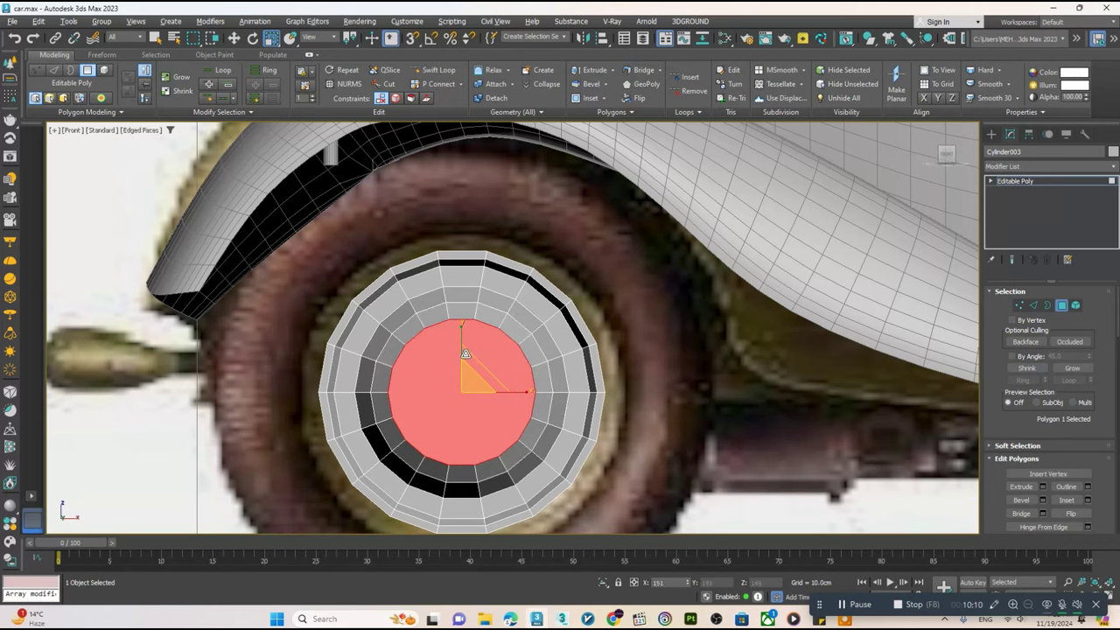
pyautogui.scroll(-1, 637, 446)
pyautogui.scroll(-2, 636, 446)
pyautogui.hotkey('alt', 'w')
pyautogui.hotkey('alt', 'w')
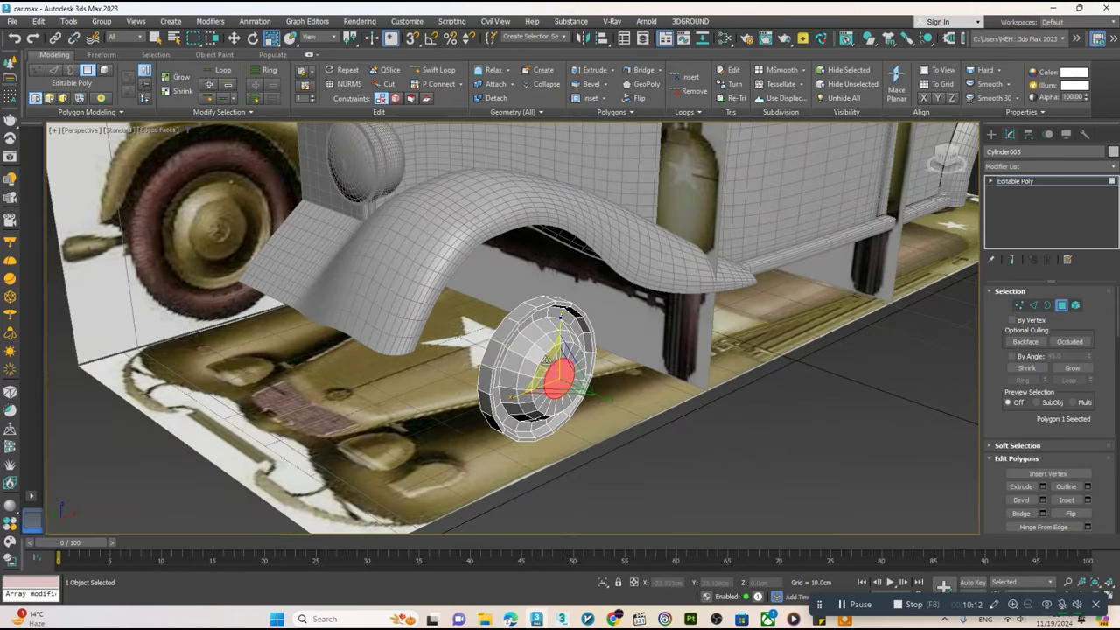
pyautogui.press('w')
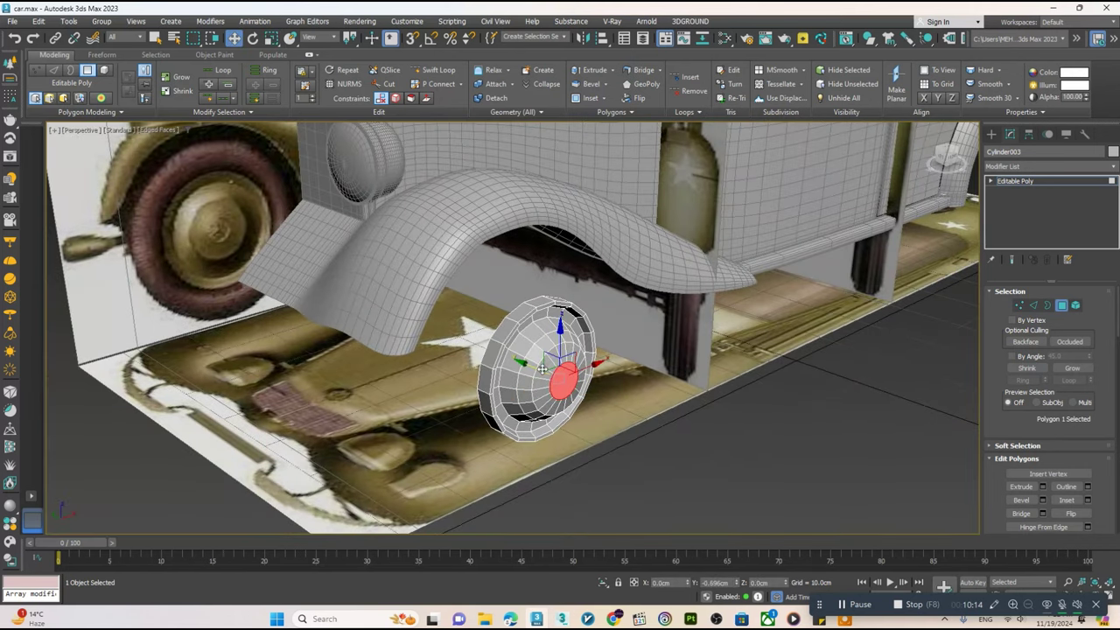
pyautogui.scroll(2, 537, 368)
pyautogui.scroll(2, 537, 368)
pyautogui.press('r')
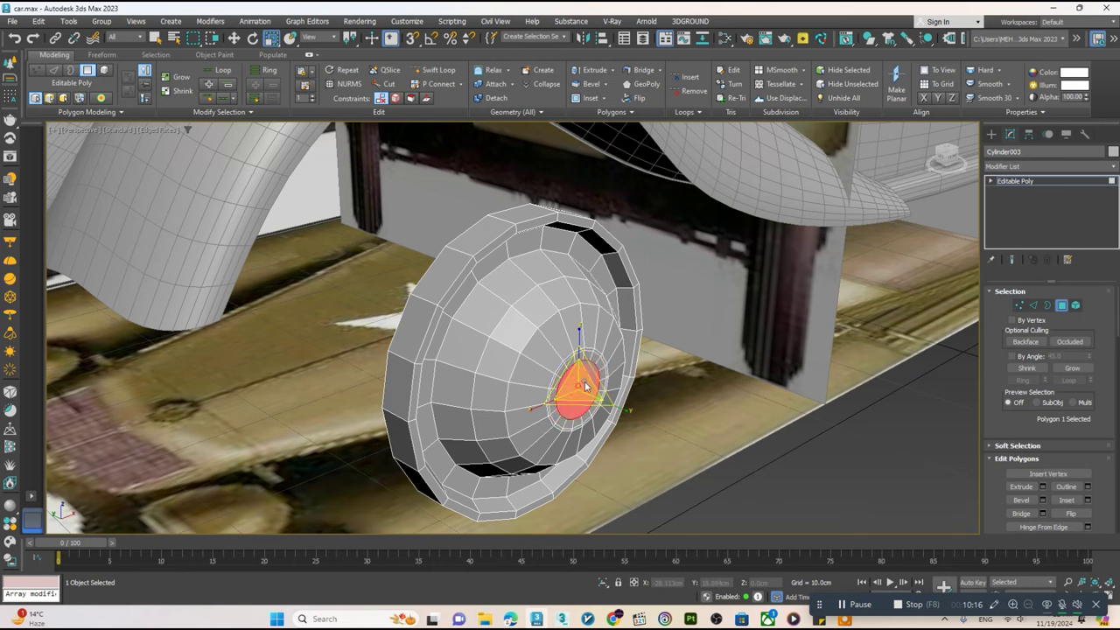
pyautogui.rightClick(578, 385)
pyautogui.click(542, 257)
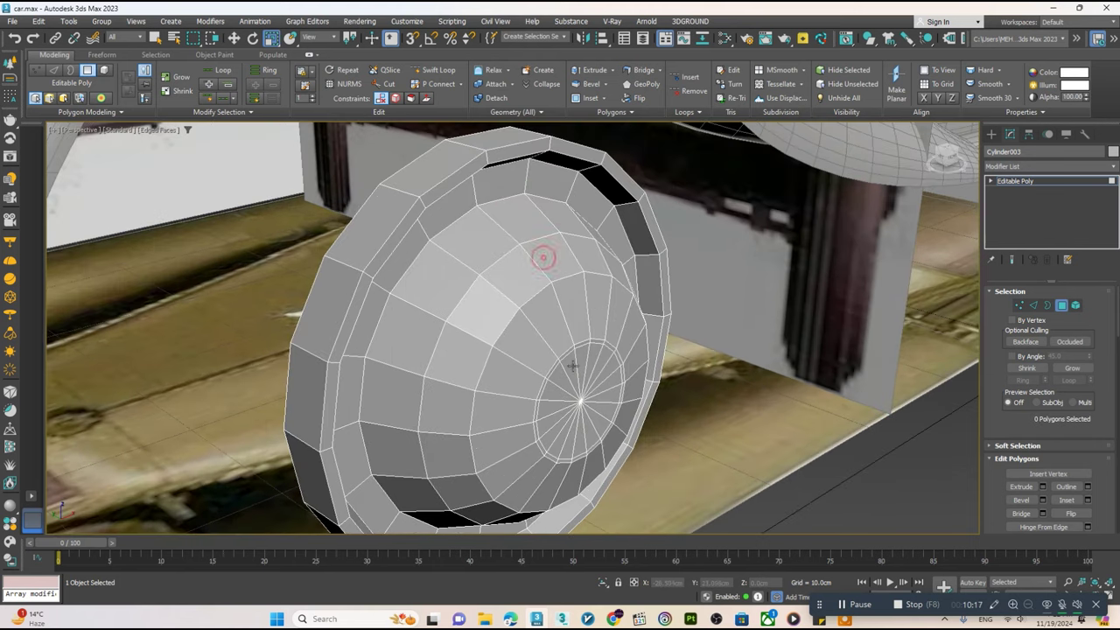
# - Add extra edge loops around the hubcap with SwiftLoop
pyautogui.click(434, 71)
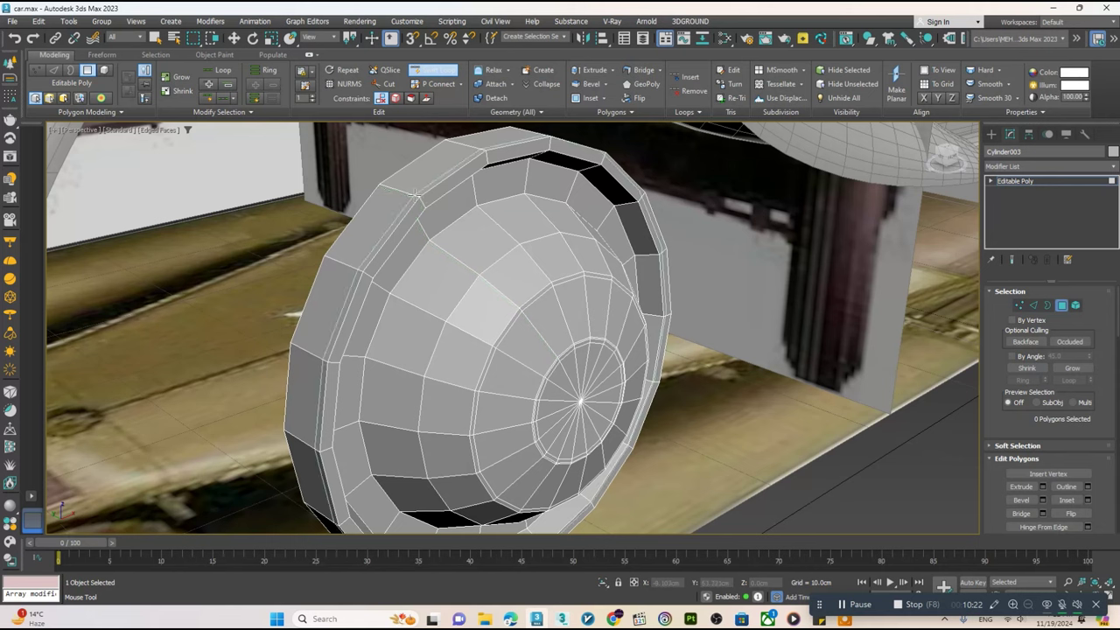
pyautogui.scroll(4, 382, 183)
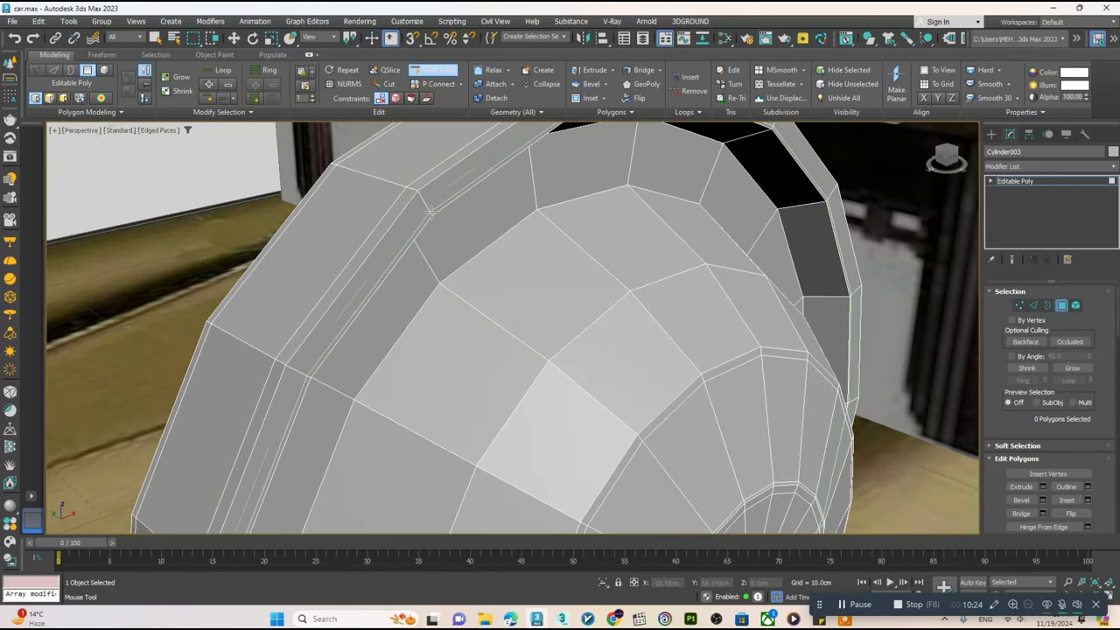
pyautogui.rightClick(420, 197)
pyautogui.press('z')
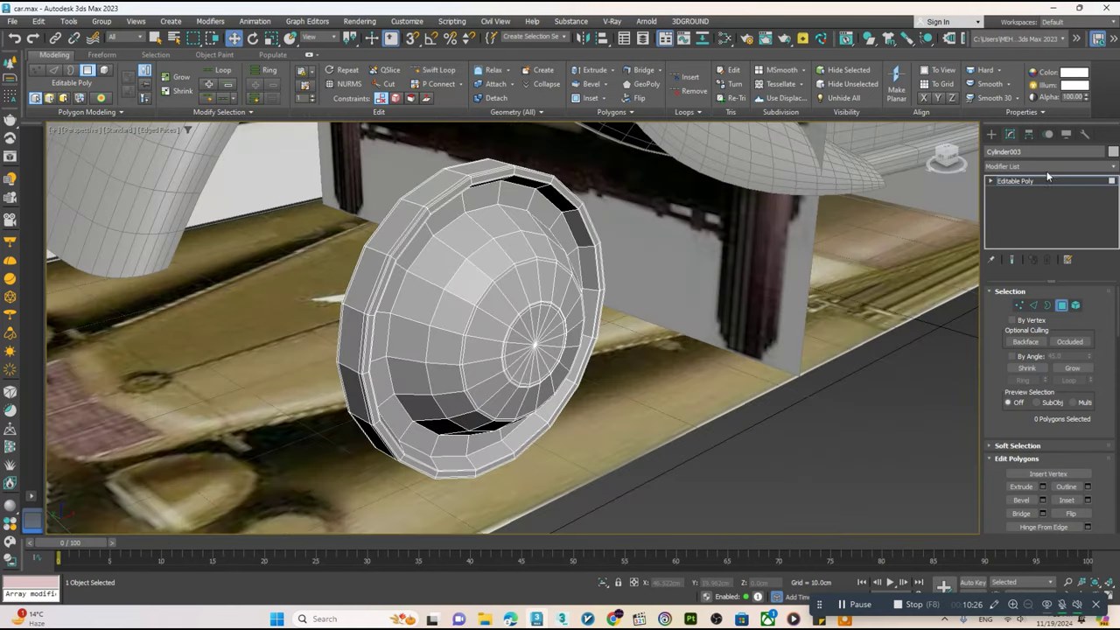
pyautogui.click(1046, 166)
pyautogui.scroll(-3, 1041, 350)
# - Apply TurboSmooth to the hubcap with 2 iterations
pyautogui.click(1022, 207)
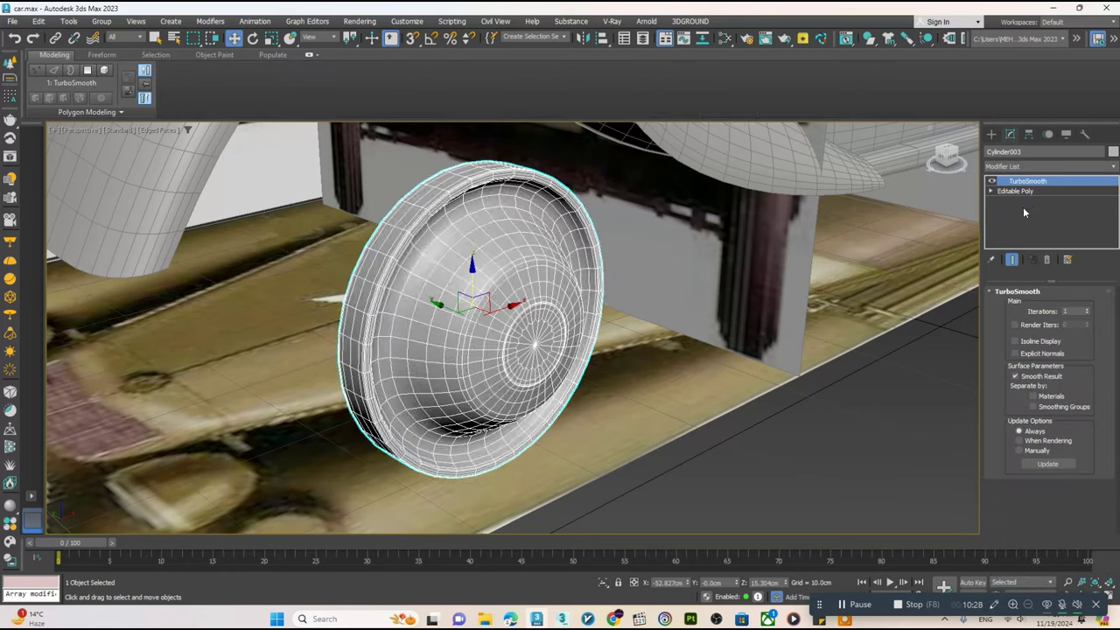
pyautogui.press('F4')
pyautogui.click(1087, 309)
pyautogui.keyDown('alt'); pyautogui.moveTo(612, 306); pyautogui.dragTo(411, 303, button='middle'); pyautogui.keyUp('alt')
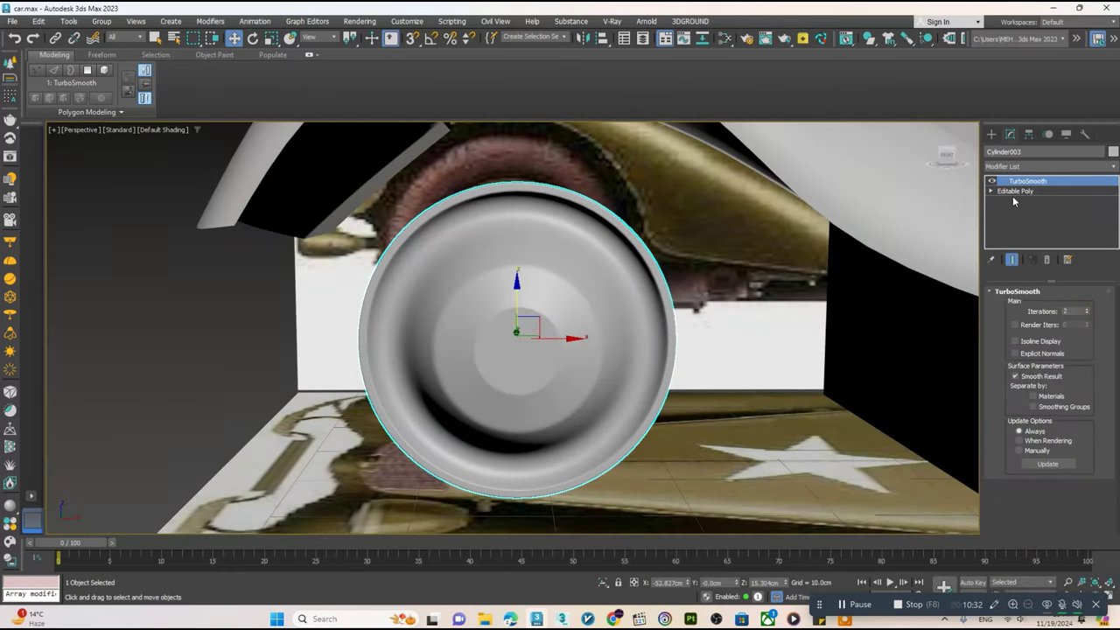
# - Draw a thin Tube ring around the front wheel hub in the Front view
pyautogui.hotkey('alt', 'w')
pyautogui.click(579, 313)
pyautogui.hotkey('alt', 'w')
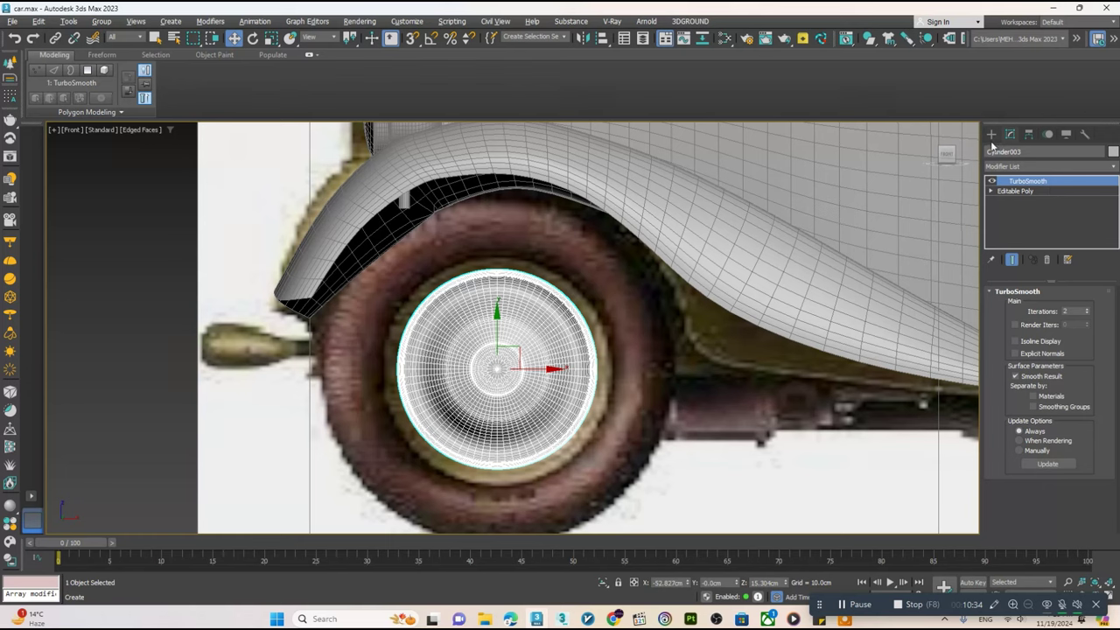
pyautogui.click(991, 136)
pyautogui.click(1080, 241)
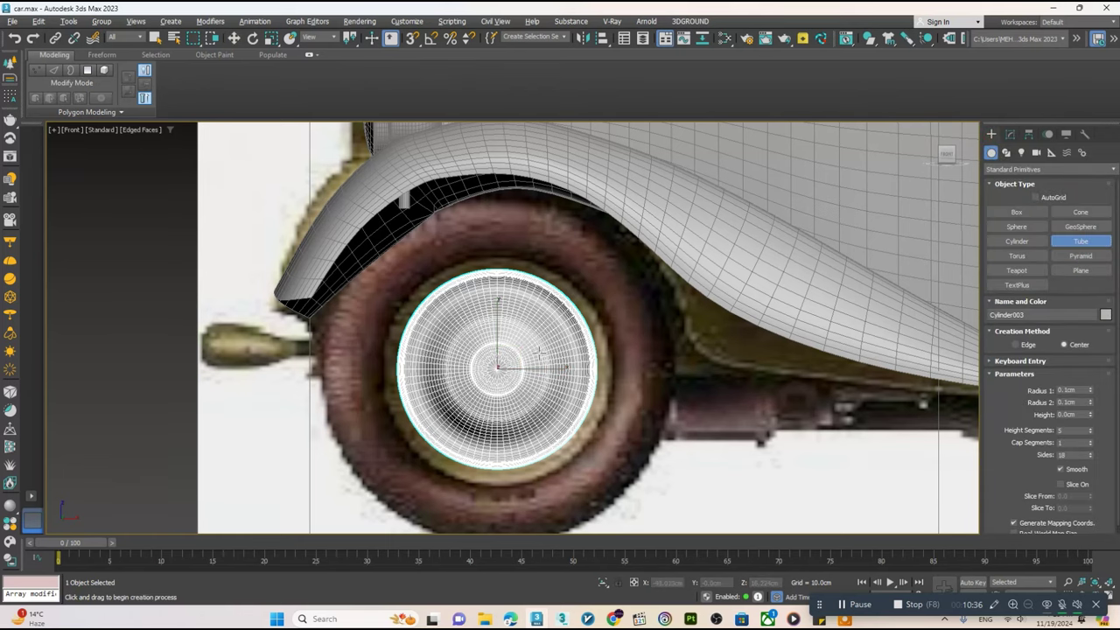
pyautogui.scroll(4, 490, 371)
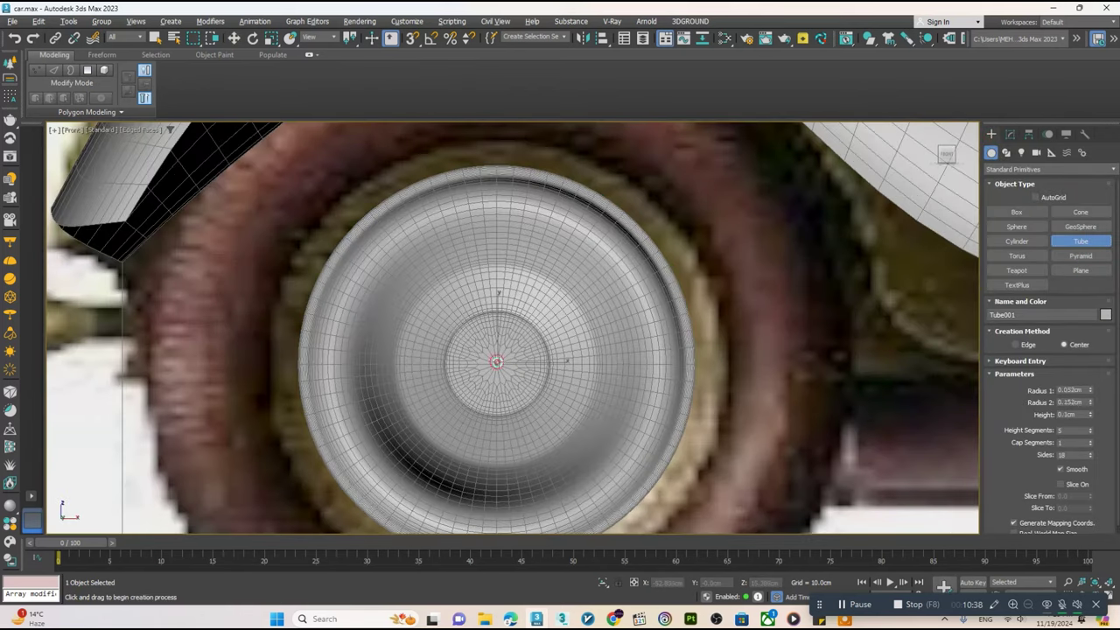
pyautogui.scroll(-4, 504, 378)
pyautogui.scroll(-1, 504, 379)
pyautogui.moveTo(501, 374); pyautogui.dragTo(512, 466)
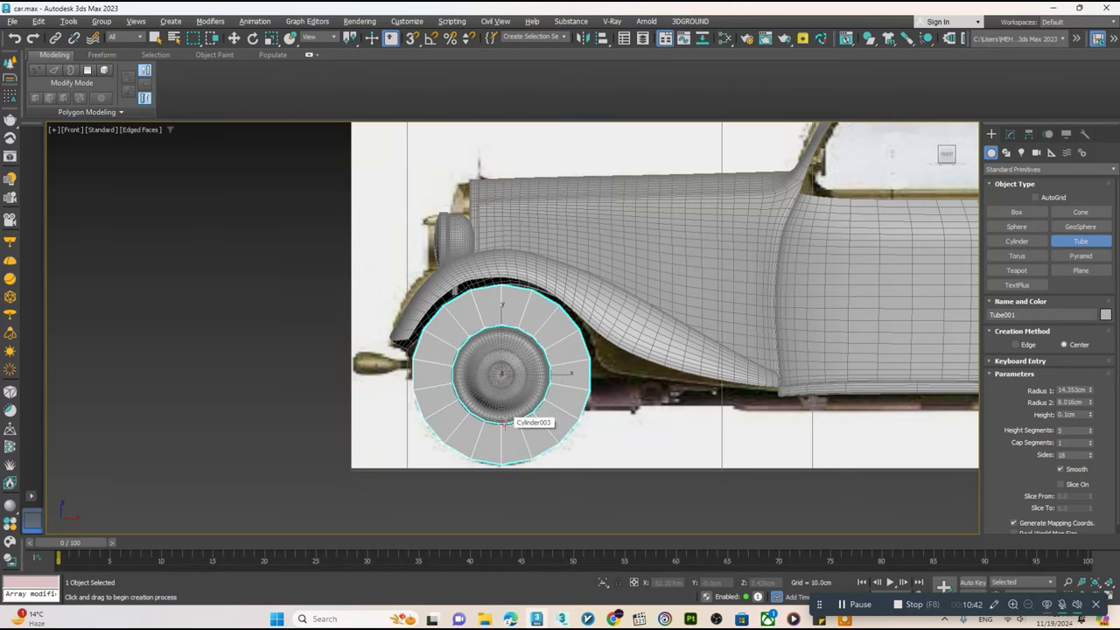
pyautogui.rightClick(513, 415)
# - Position the tube over the wheel and set 1 height segment and about 9.7 cm height
pyautogui.hotkey('alt', 'w')
pyautogui.hotkey('alt', 'w')
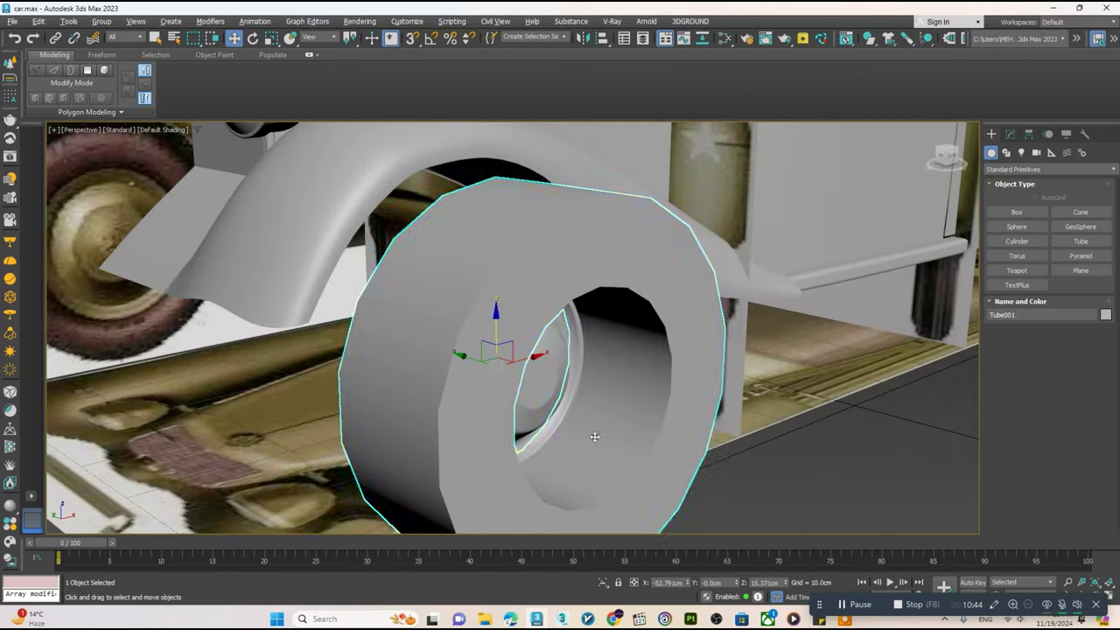
pyautogui.hotkey('alt', 'x')
pyautogui.hotkey('alt', 'x')
pyautogui.keyDown('alt'); pyautogui.moveTo(547, 408); pyautogui.dragTo(413, 330, button='middle'); pyautogui.keyUp('alt')
pyautogui.press('F4')
pyautogui.moveTo(413, 330); pyautogui.dragTo(434, 344)
pyautogui.click(1010, 134)
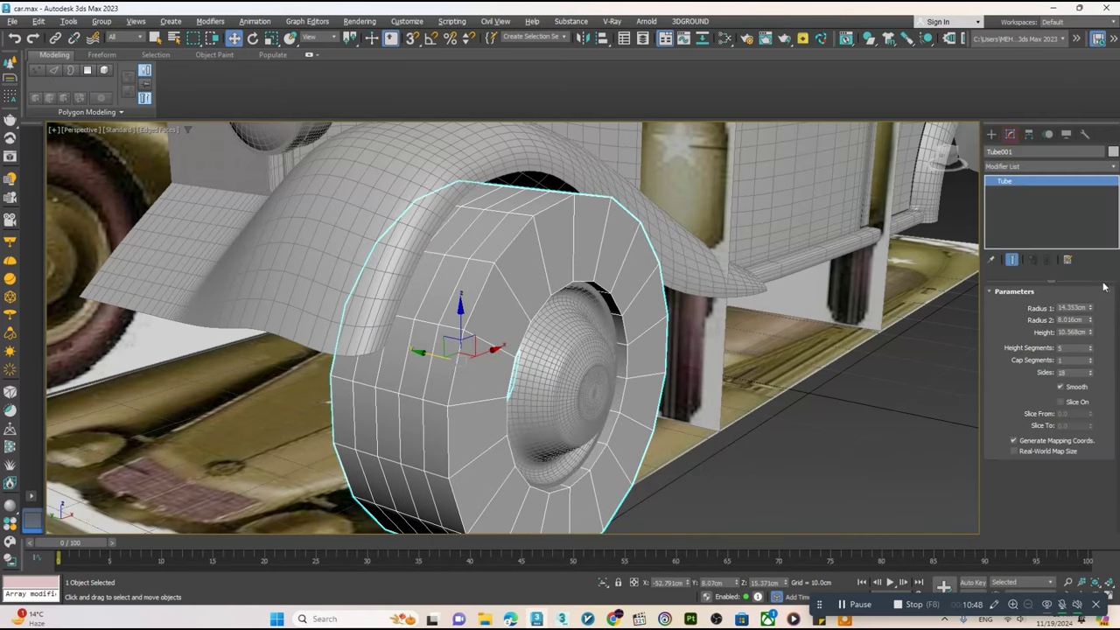
pyautogui.moveTo(1092, 350)
pyautogui.mouseDown()
pyautogui.moveTo(1088, 362)
pyautogui.moveTo(1092, 332)
pyautogui.mouseUp()
pyautogui.moveTo(559, 350)
pyautogui.keyDown('alt'); pyautogui.mouseDown(button='middle')
pyautogui.moveTo(598, 300)
pyautogui.moveTo(589, 275)
pyautogui.mouseUp(button='middle'); pyautogui.keyUp('alt')
# - Convert the tube to Editable Poly and add an edge loop near the hub rim, pushed outward
pyautogui.rightClick(588, 273)
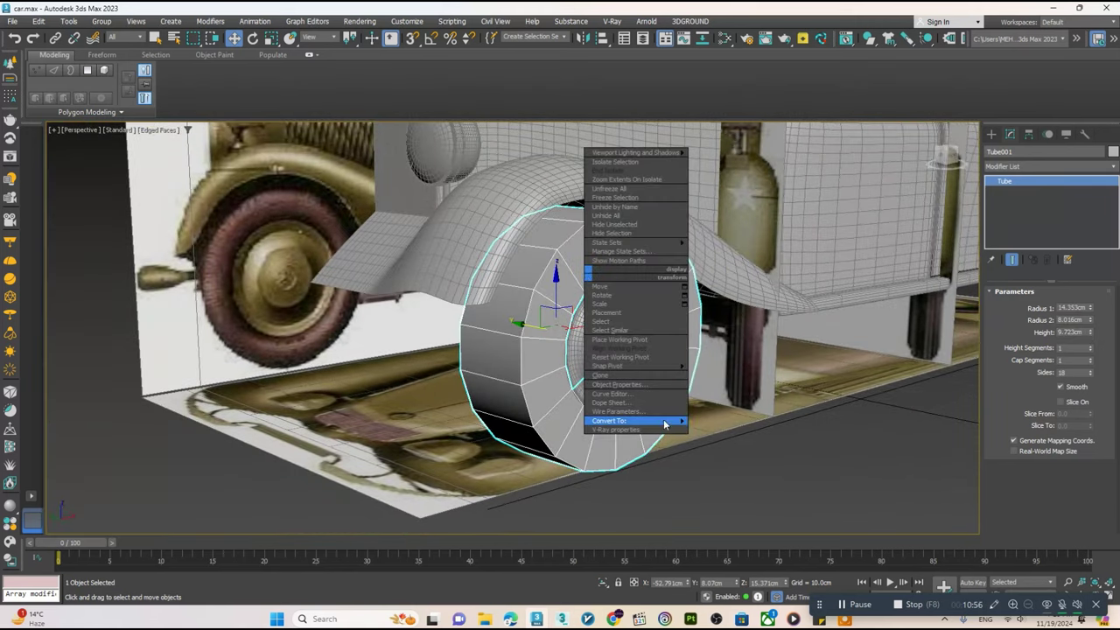
pyautogui.click(719, 427)
pyautogui.press('2')
pyautogui.doubleClick(526, 317)
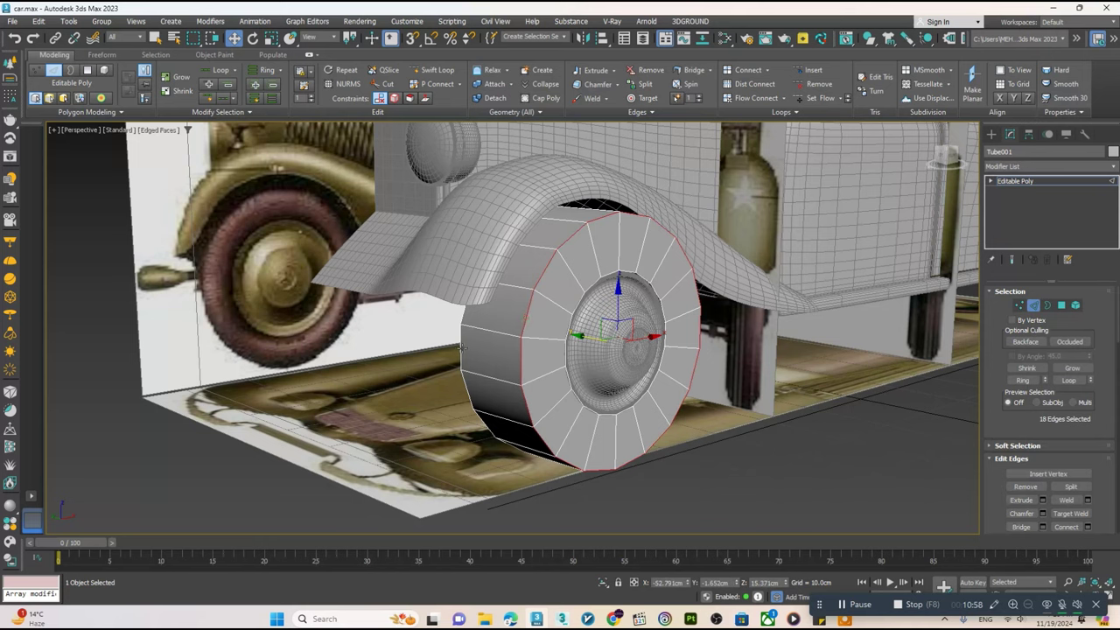
pyautogui.click(439, 73)
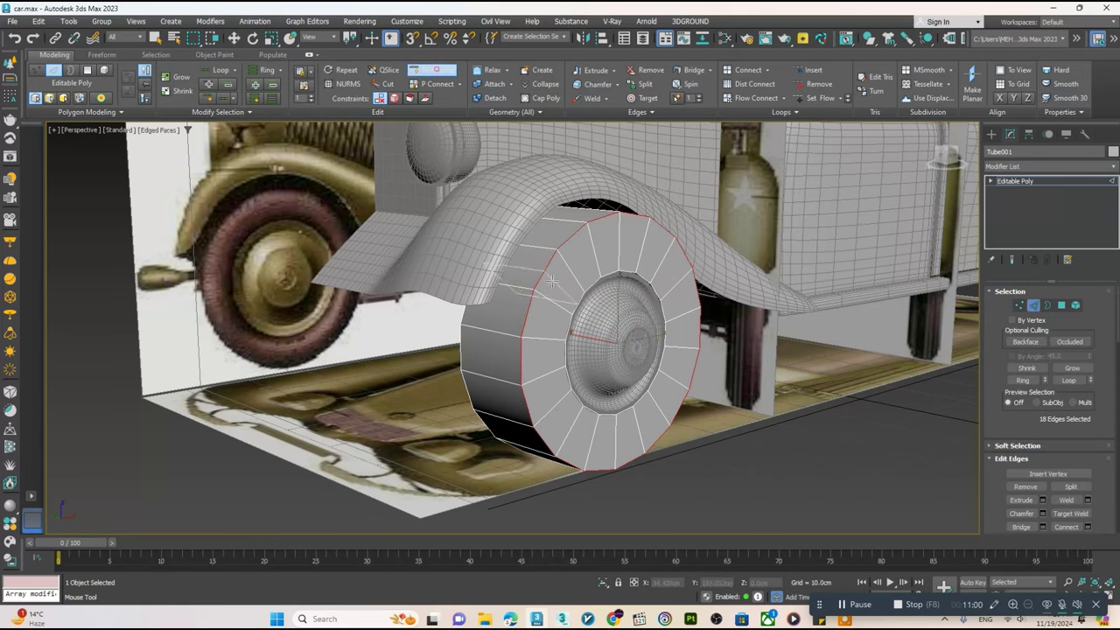
pyautogui.click(556, 302)
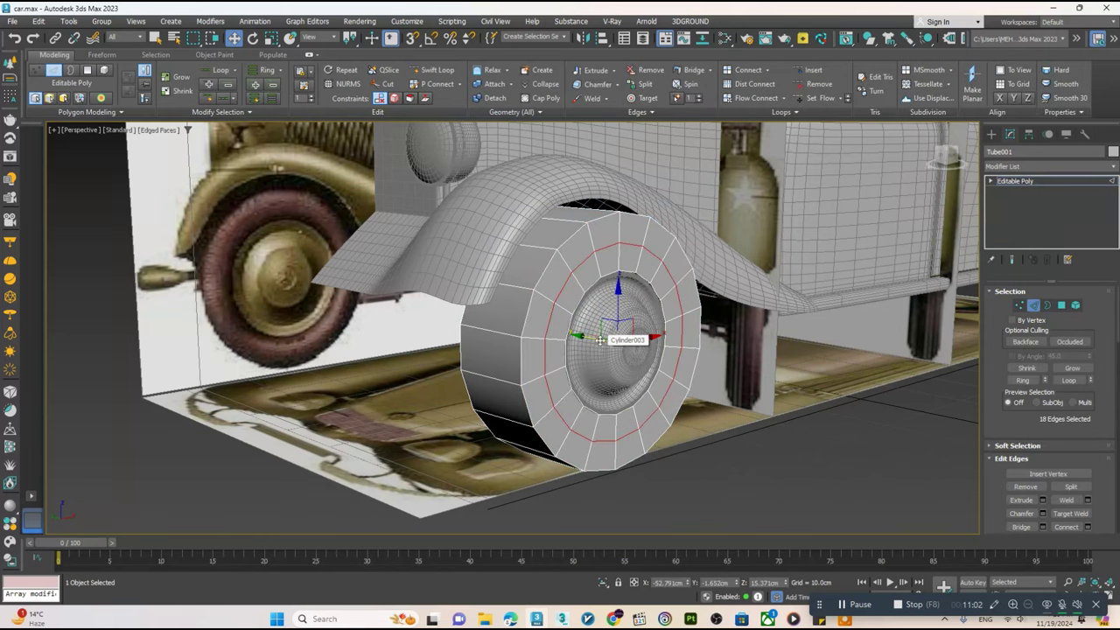
pyautogui.moveTo(609, 337); pyautogui.dragTo(610, 338)
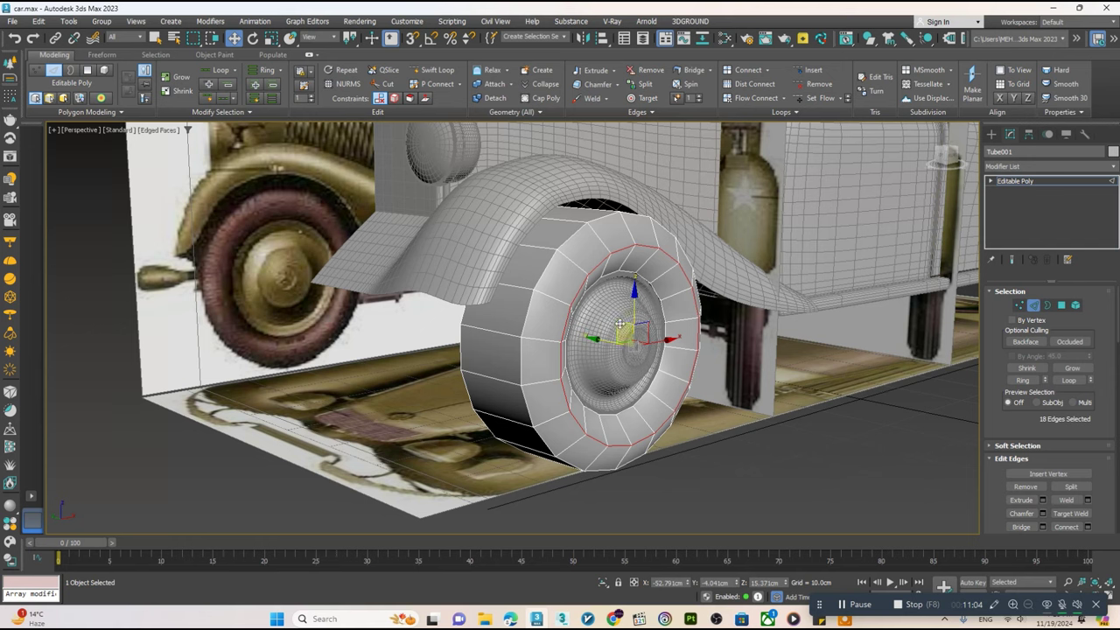
# - Add an edge loop on the wheel's inner face
pyautogui.keyDown('alt'); pyautogui.moveTo(611, 327); pyautogui.dragTo(695, 318, button='middle'); pyautogui.keyUp('alt')
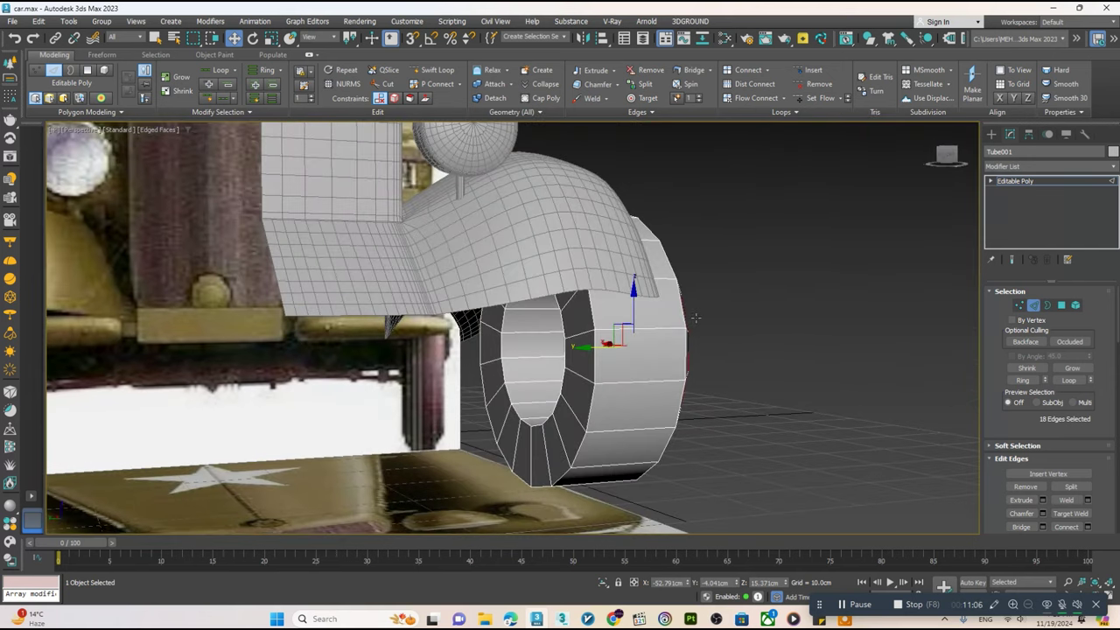
pyautogui.click(426, 73)
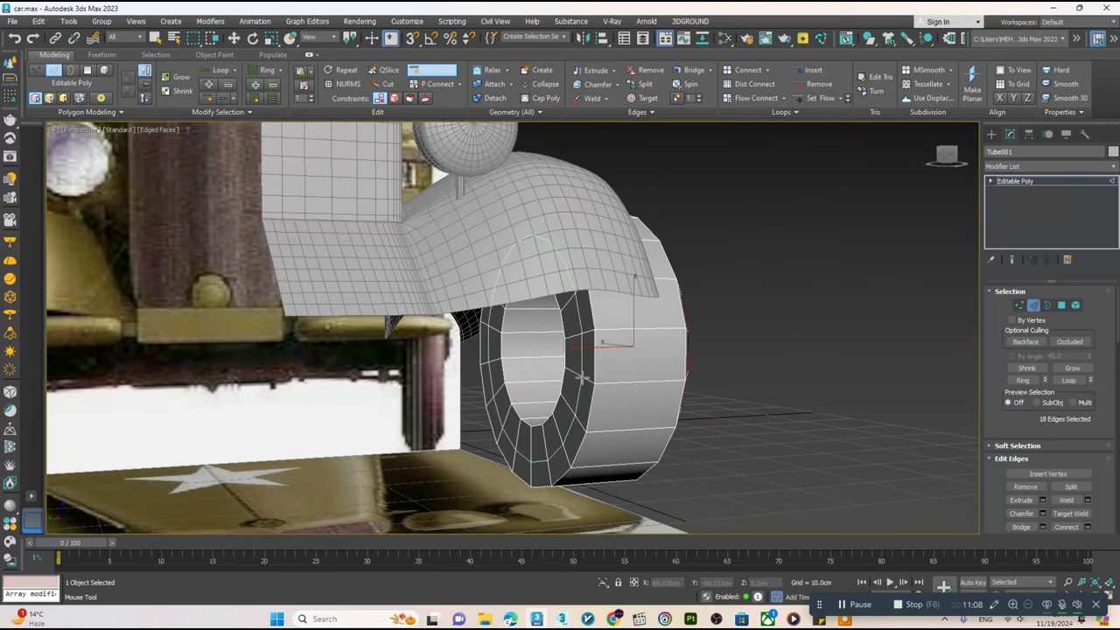
pyautogui.click(580, 378)
pyautogui.rightClick(581, 381)
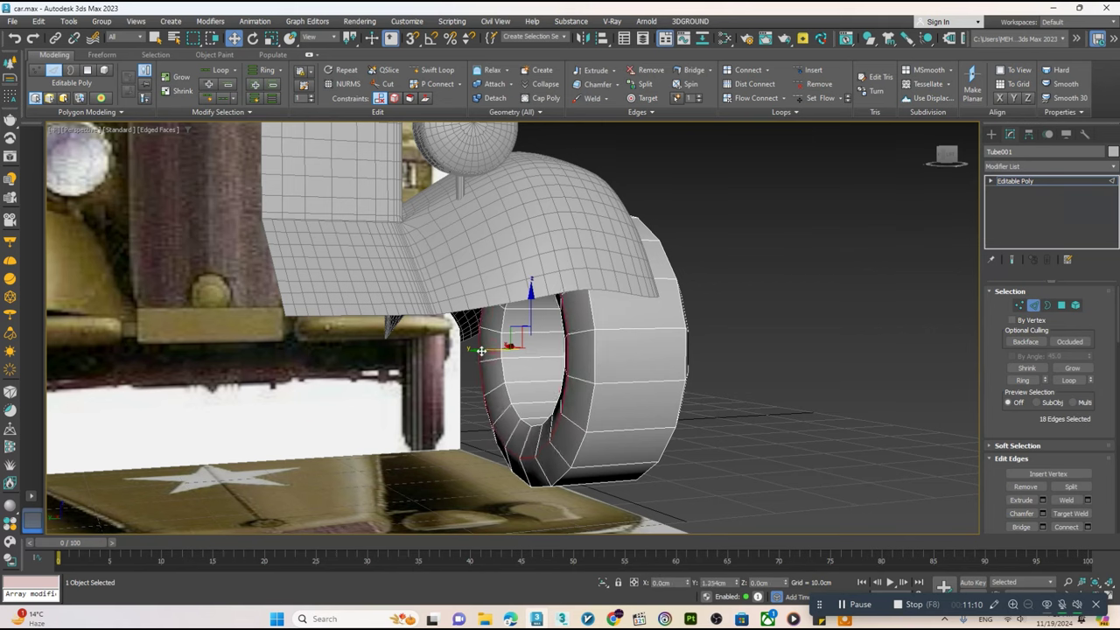
pyautogui.keyDown('alt'); pyautogui.moveTo(494, 351); pyautogui.dragTo(454, 377, button='middle'); pyautogui.keyUp('alt')
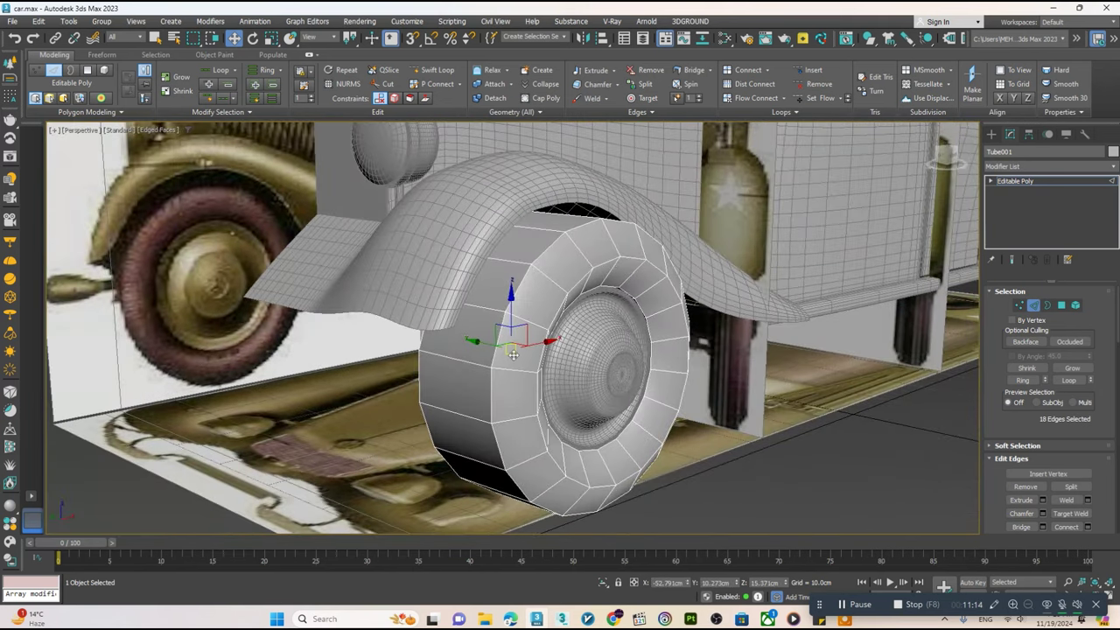
pyautogui.keyDown('alt'); pyautogui.moveTo(513, 354); pyautogui.dragTo(513, 353, button='middle'); pyautogui.keyUp('alt')
pyautogui.hotkey('shift', 'z')
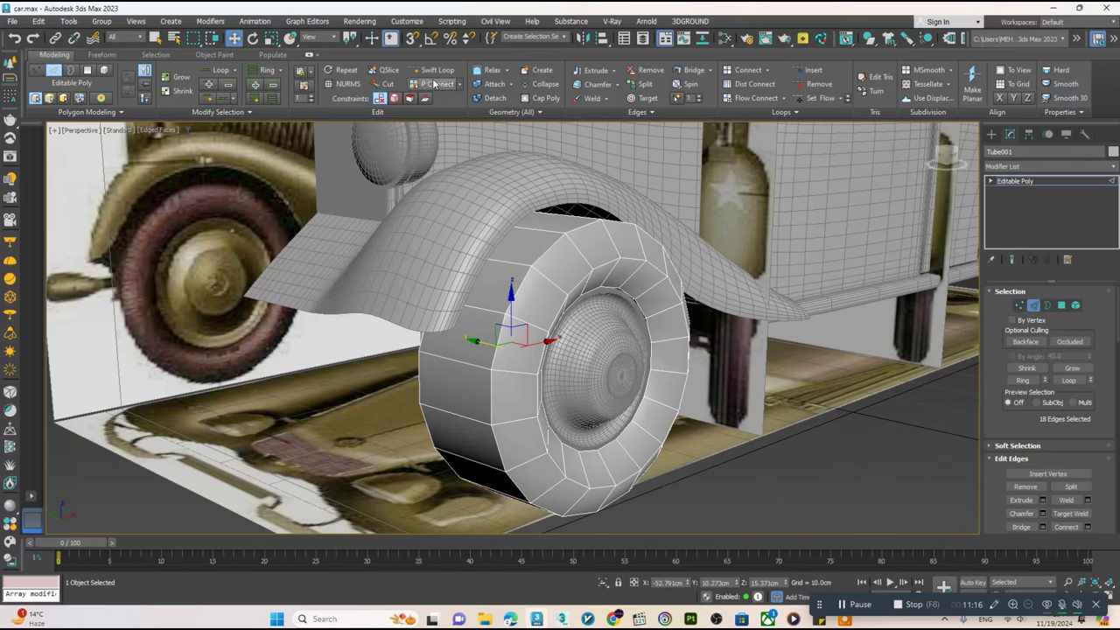
# - Add an edge loop on the tire's side and scale the selected edge loops
pyautogui.click(435, 70)
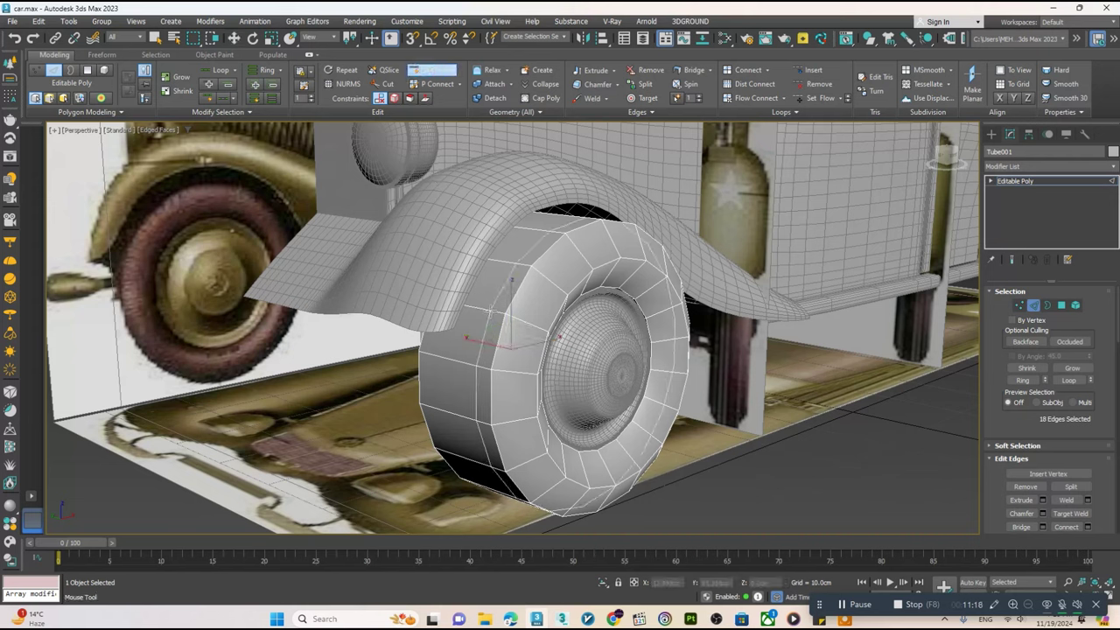
pyautogui.click(433, 344)
pyautogui.rightClick(433, 343)
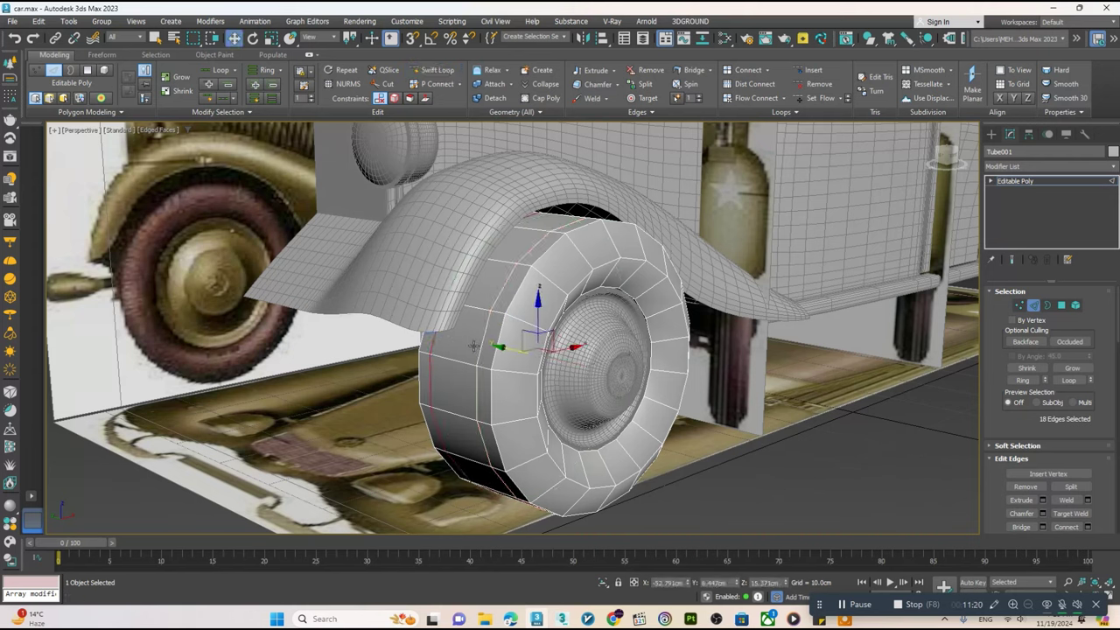
pyautogui.keyDown('ctrl'); pyautogui.doubleClick(473, 346); pyautogui.keyUp('ctrl')
pyautogui.press('r')
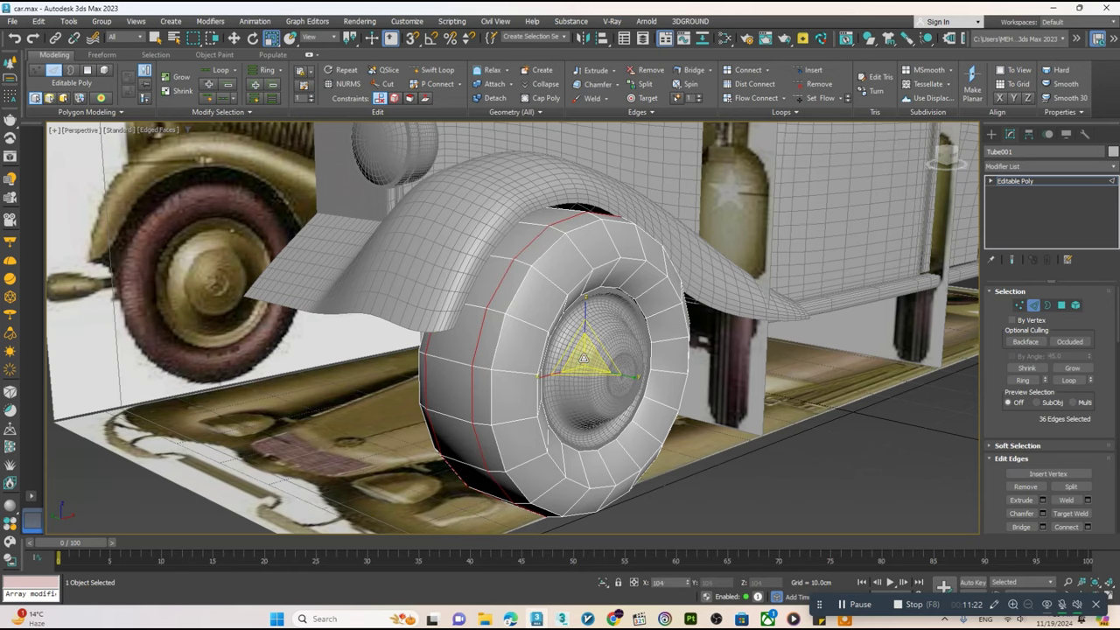
pyautogui.moveTo(583, 359)
pyautogui.keyDown('alt'); pyautogui.mouseDown(button='middle')
pyautogui.moveTo(562, 353)
pyautogui.moveTo(851, 291)
pyautogui.mouseUp(button='middle'); pyautogui.keyUp('alt')
# - Return to the whole tire and cancel a stray edge loop insertion
pyautogui.click(1012, 182)
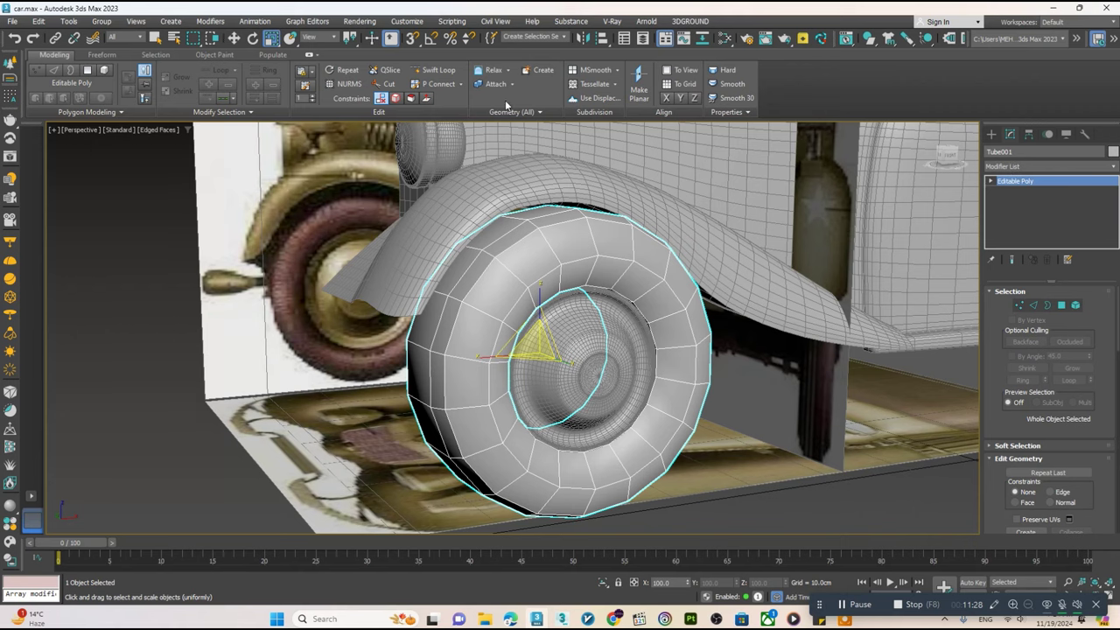
pyautogui.click(438, 71)
pyautogui.moveTo(520, 284)
pyautogui.keyDown('alt'); pyautogui.mouseDown(button='middle')
pyautogui.moveTo(618, 345)
pyautogui.moveTo(971, 228)
pyautogui.mouseUp(button='middle'); pyautogui.keyUp('alt')
pyautogui.rightClick(619, 346)
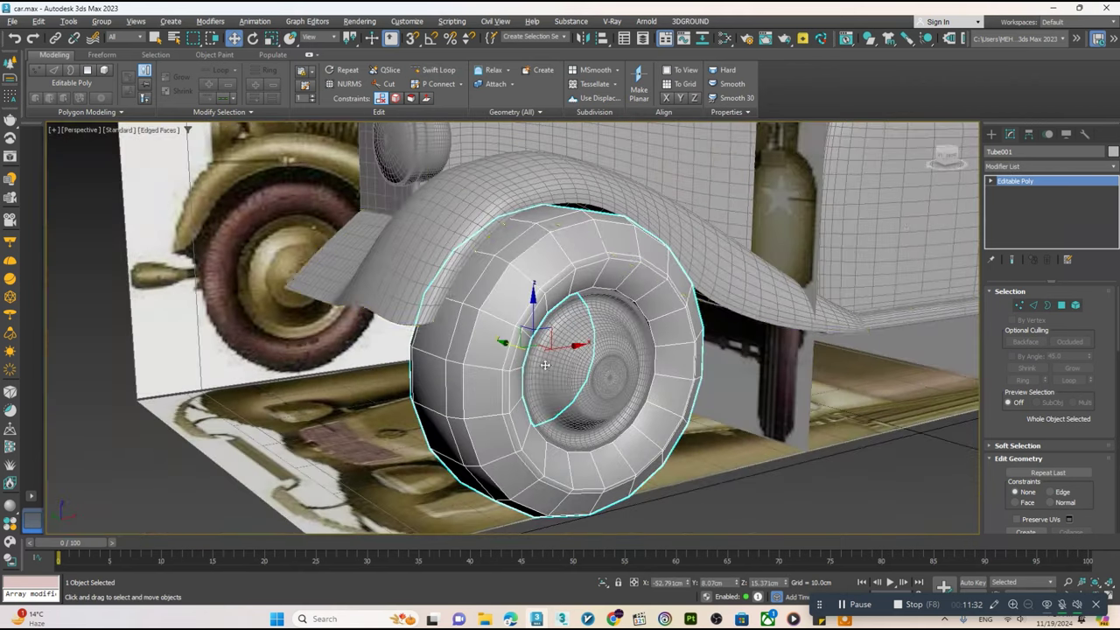
pyautogui.click(1007, 166)
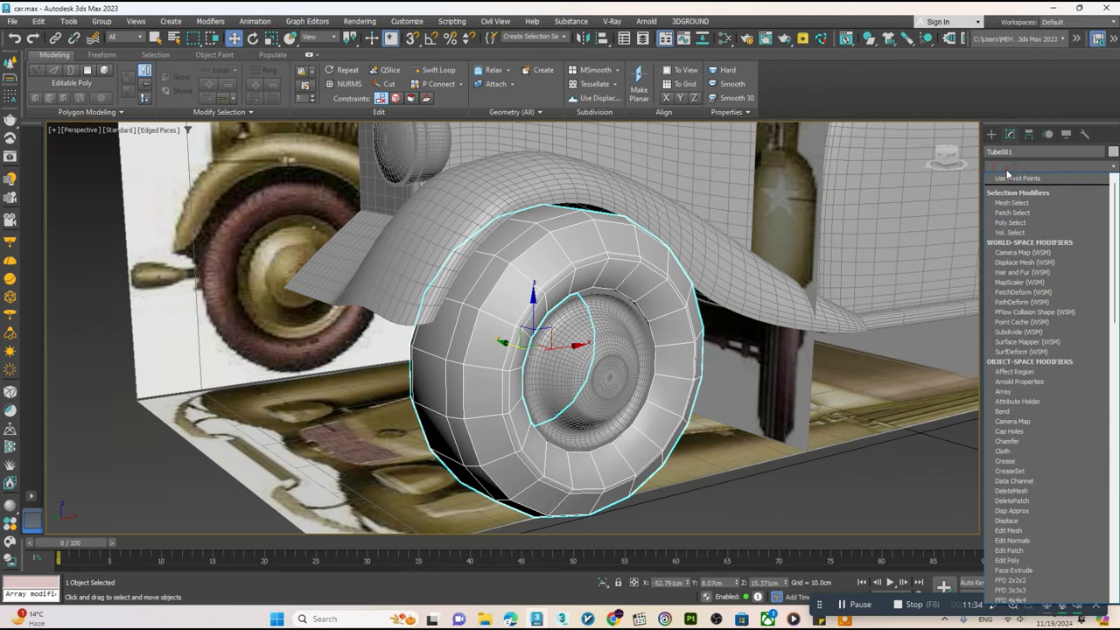
# - Add TurboSmooth with Iterations 2 to the tire and clear its leftover edge selection
pyautogui.write('tu')
pyautogui.press('Return')
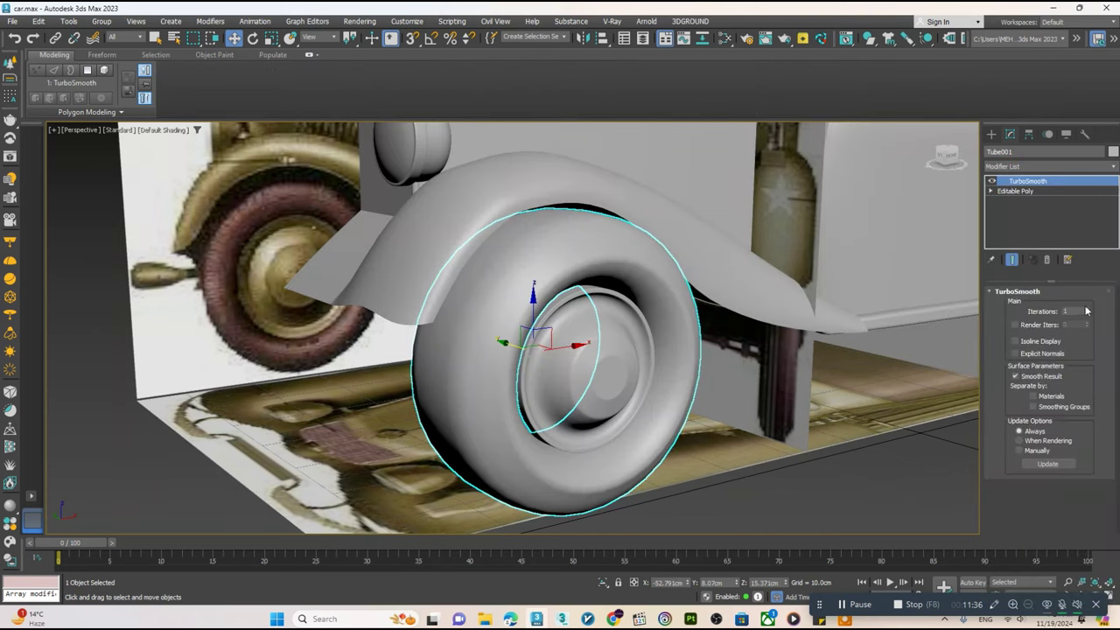
pyautogui.click(1085, 308)
pyautogui.keyDown('alt'); pyautogui.moveTo(613, 350); pyautogui.dragTo(530, 353, button='middle'); pyautogui.keyUp('alt')
pyautogui.click(1015, 191)
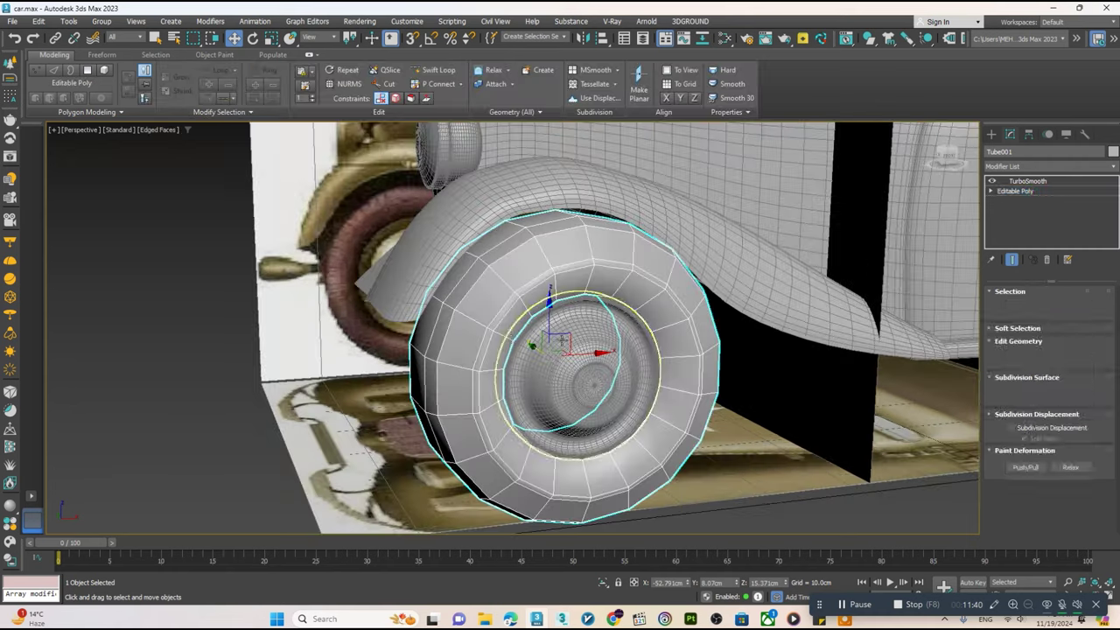
pyautogui.press('2')
pyautogui.scroll(2, 484, 338)
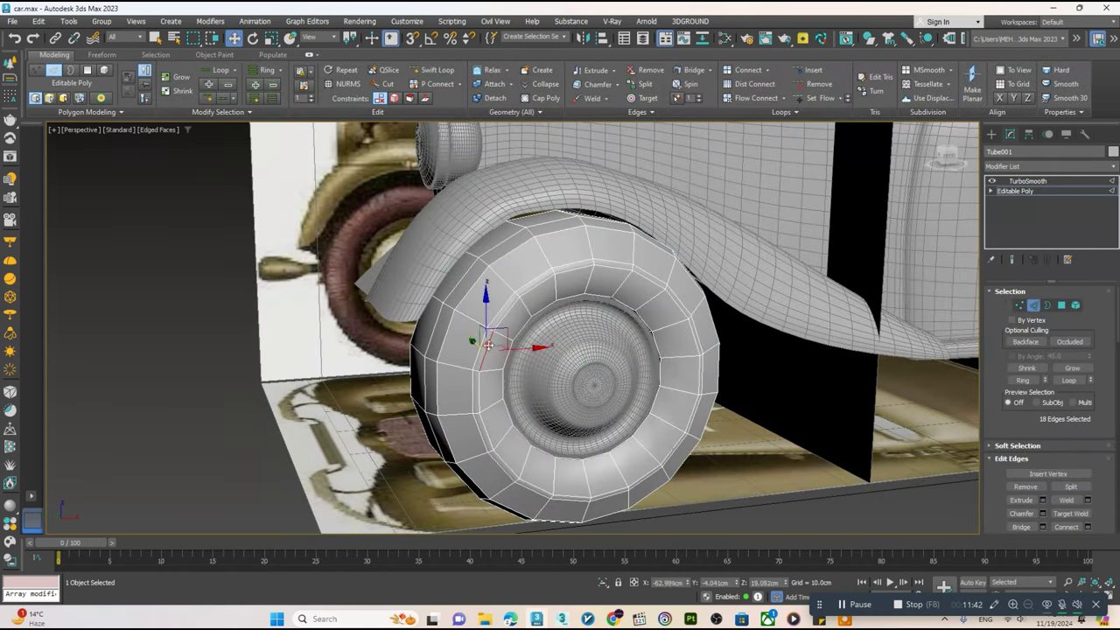
pyautogui.hotkey('ctrl', 'd')
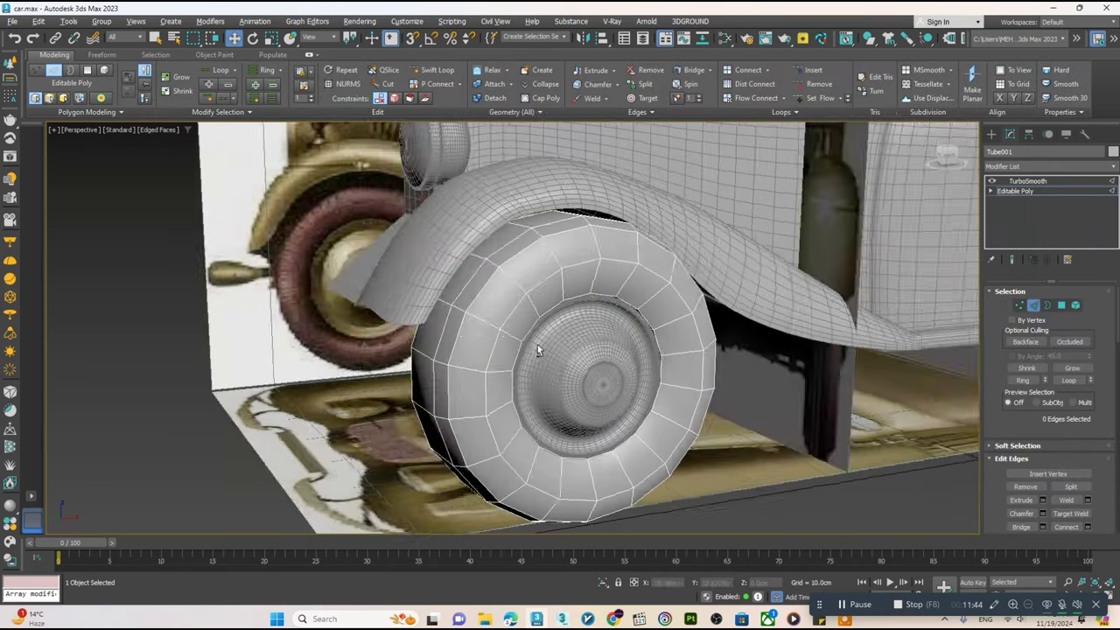
pyautogui.moveTo(537, 344)
pyautogui.keyDown('alt'); pyautogui.mouseDown(button='middle')
pyautogui.moveTo(607, 350)
pyautogui.moveTo(740, 302)
pyautogui.mouseUp(button='middle'); pyautogui.keyUp('alt')
pyautogui.scroll(-2, 626, 353)
pyautogui.click(1014, 191)
pyautogui.click(1027, 180)
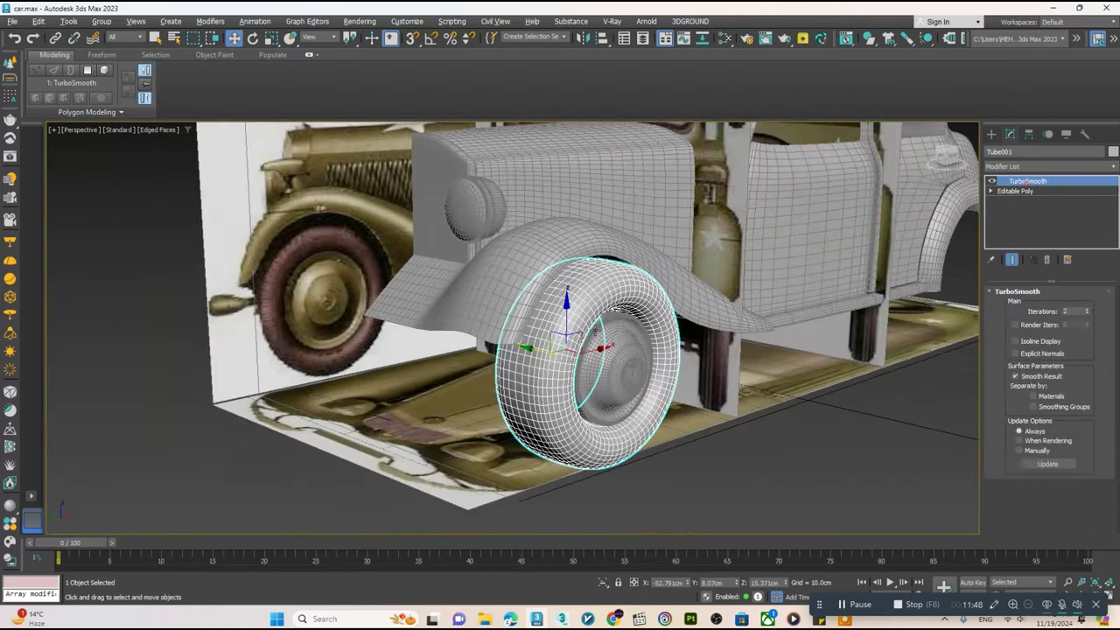
# - Select the wheel hub together with the tire
pyautogui.moveTo(490, 315)
pyautogui.keyDown('alt'); pyautogui.mouseDown(button='middle')
pyautogui.moveTo(564, 317)
pyautogui.moveTo(565, 350)
pyautogui.mouseUp(button='middle'); pyautogui.keyUp('alt')
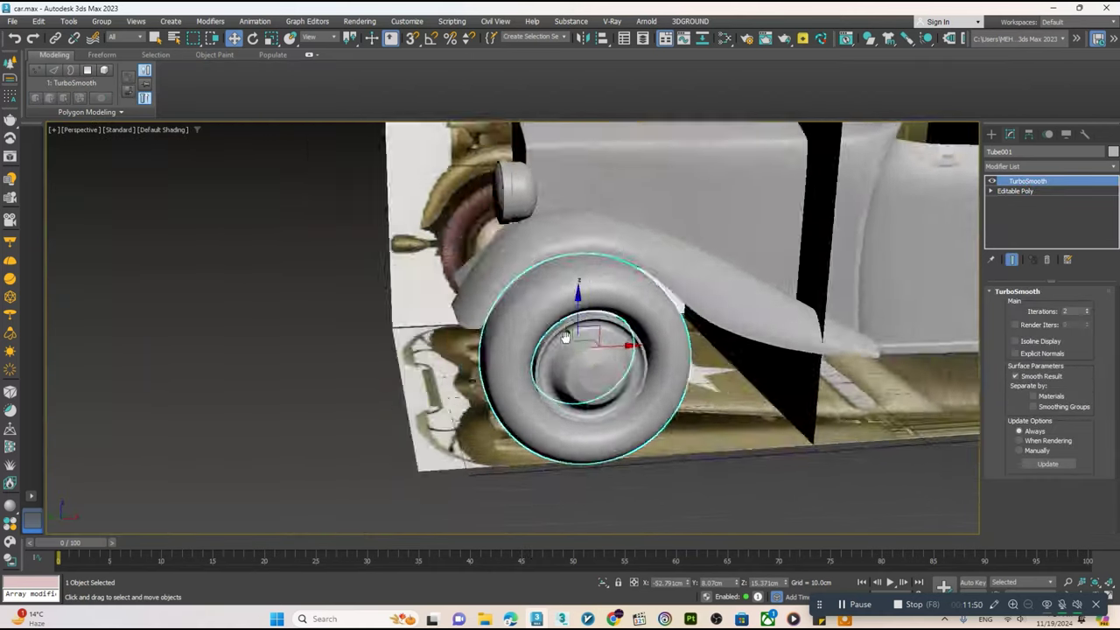
pyautogui.scroll(3, 524, 333)
pyautogui.keyDown('alt'); pyautogui.moveTo(475, 320); pyautogui.dragTo(499, 320, button='middle'); pyautogui.keyUp('alt')
pyautogui.click(570, 358)
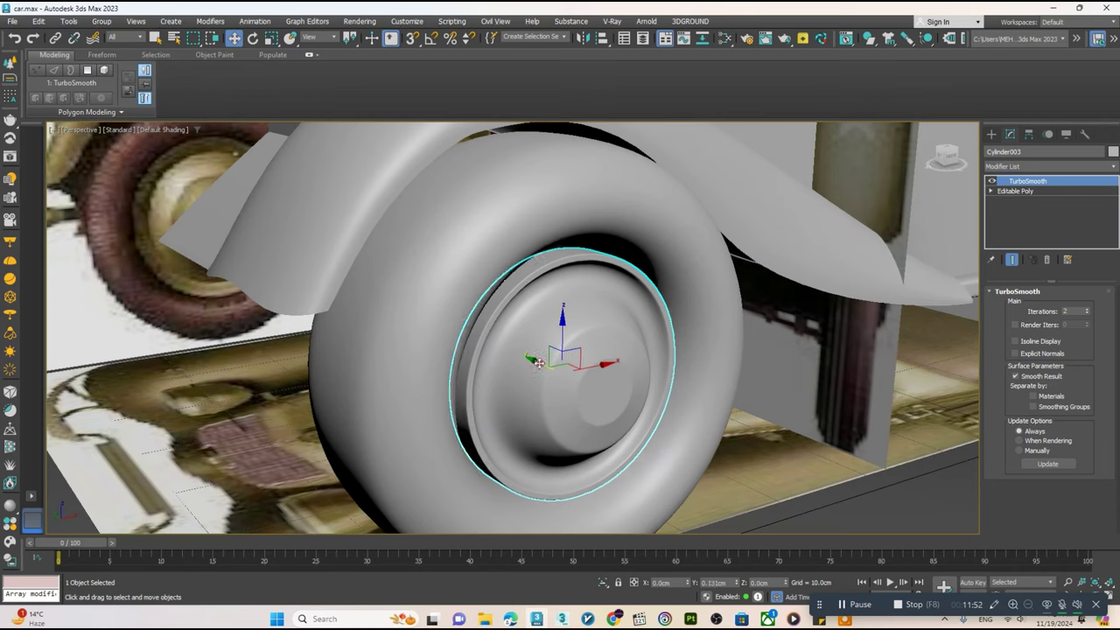
pyautogui.moveTo(570, 357)
pyautogui.keyDown('alt'); pyautogui.mouseDown(button='middle')
pyautogui.moveTo(571, 338)
pyautogui.moveTo(561, 342)
pyautogui.moveTo(577, 357)
pyautogui.moveTo(482, 359)
pyautogui.mouseUp(button='middle'); pyautogui.keyUp('alt')
pyautogui.press('r')
pyautogui.scroll(-3, 568, 365)
pyautogui.press('w')
pyautogui.scroll(-5, 561, 342)
pyautogui.keyDown('ctrl'); pyautogui.click(564, 350); pyautogui.keyUp('ctrl')
# - In the Front view, copy the tire and hub to the rear wheel position
pyautogui.hotkey('alt', 'w')
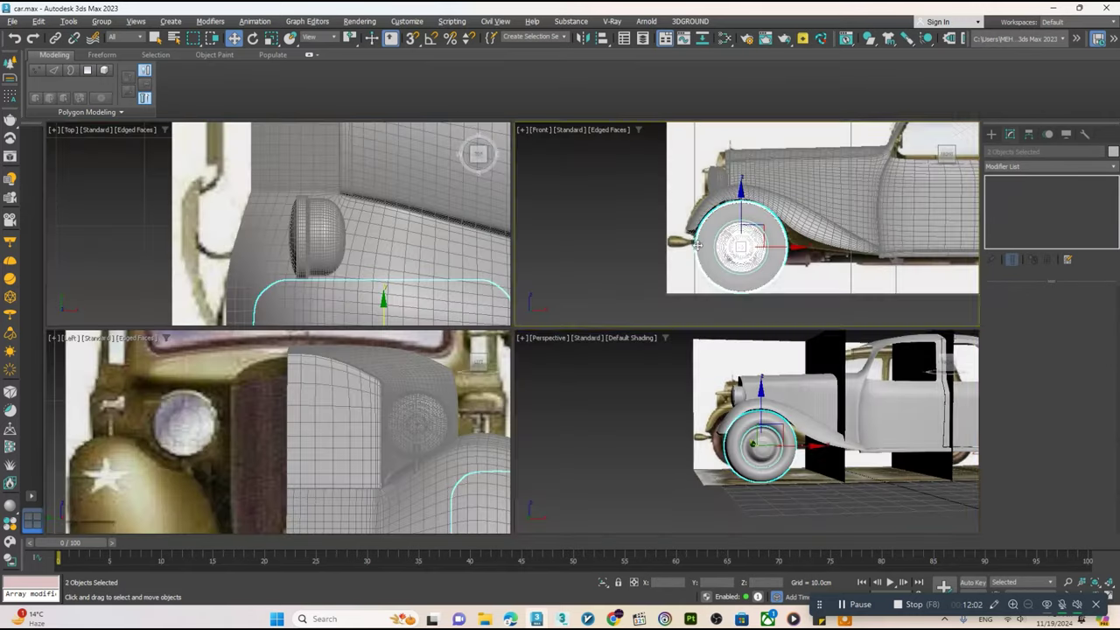
pyautogui.hotkey('alt', 'w')
pyautogui.scroll(1, 260, 411)
pyautogui.keyDown('shift'); pyautogui.moveTo(260, 411); pyautogui.dragTo(789, 411); pyautogui.keyUp('shift')
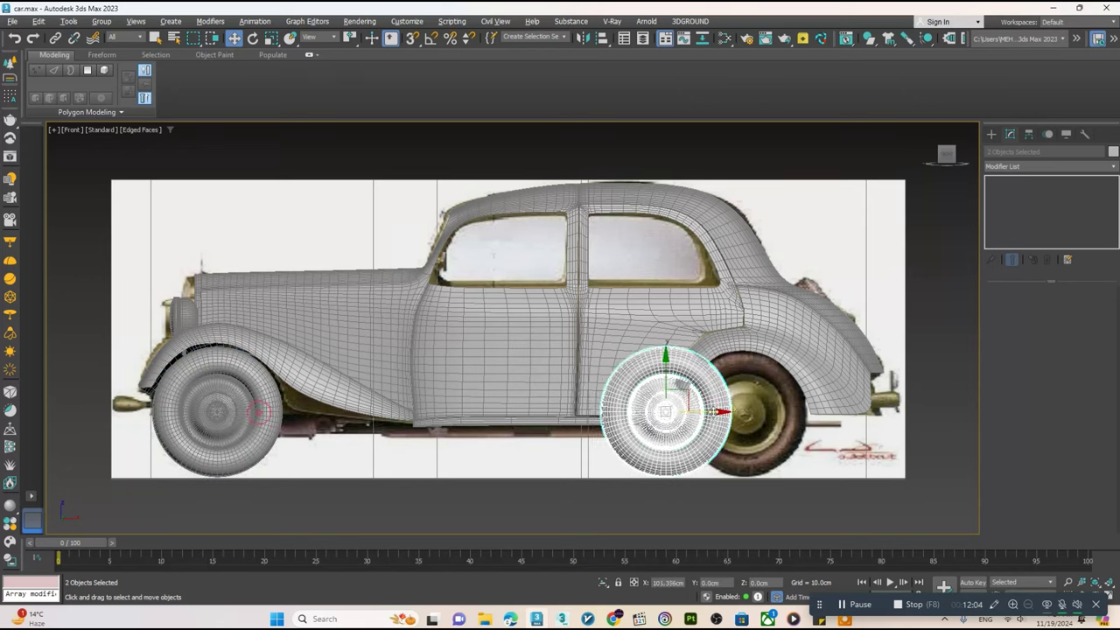
pyautogui.click(560, 357)
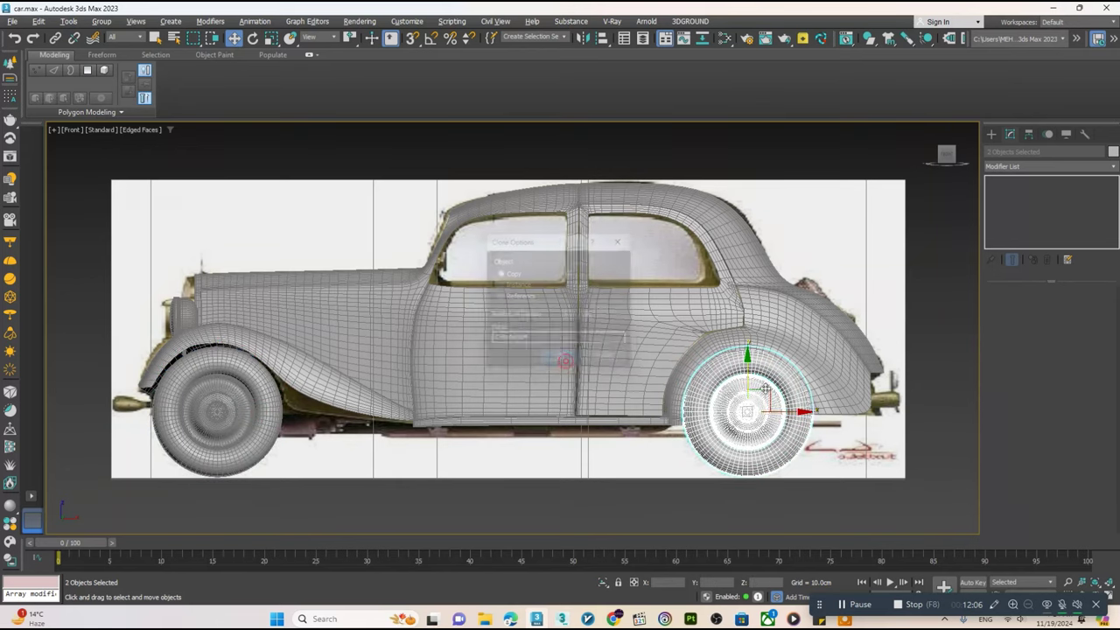
pyautogui.scroll(3, 649, 385)
# - Select the car body's rear arch vertices at Editable Poly level with Show End Result on
pyautogui.click(707, 259)
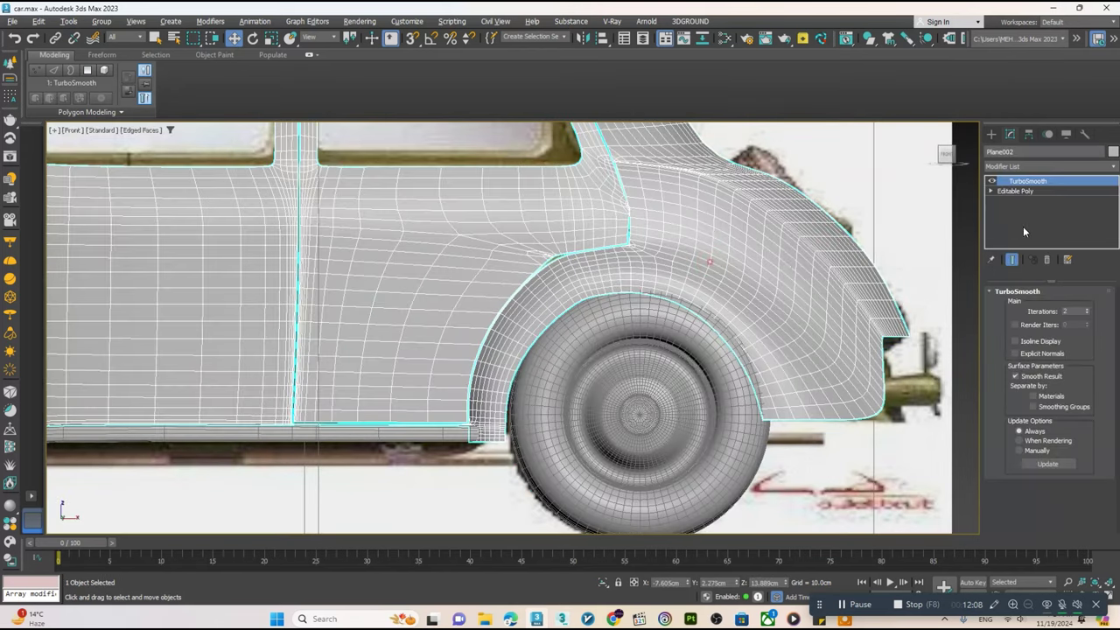
pyautogui.click(1014, 191)
pyautogui.click(1012, 258)
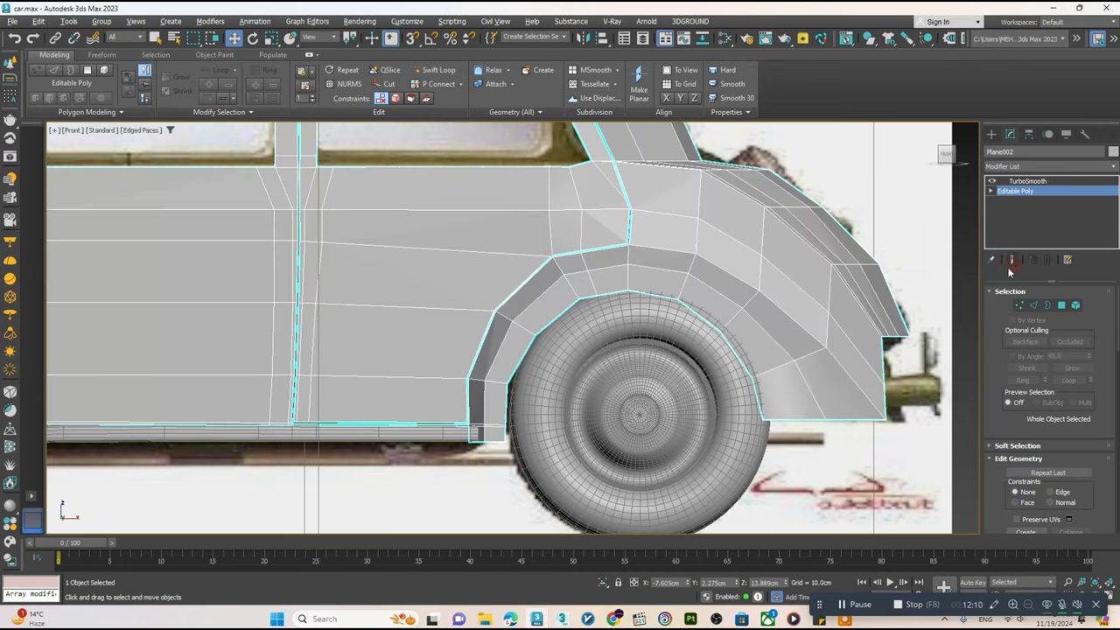
pyautogui.press('1')
pyautogui.scroll(4, 626, 315)
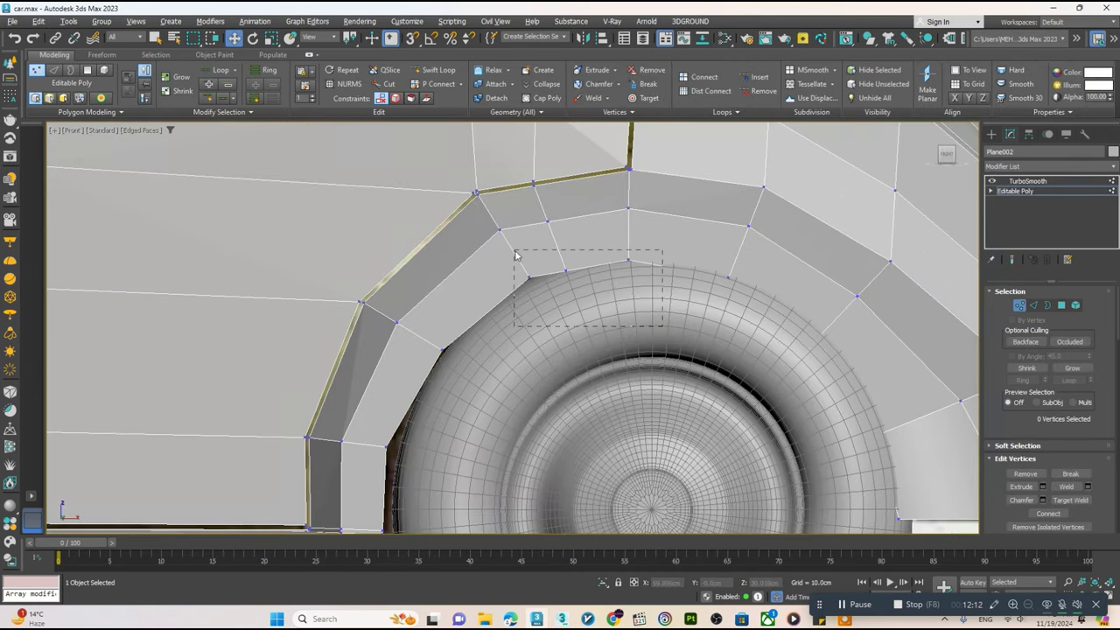
pyautogui.moveTo(516, 255); pyautogui.dragTo(516, 255)
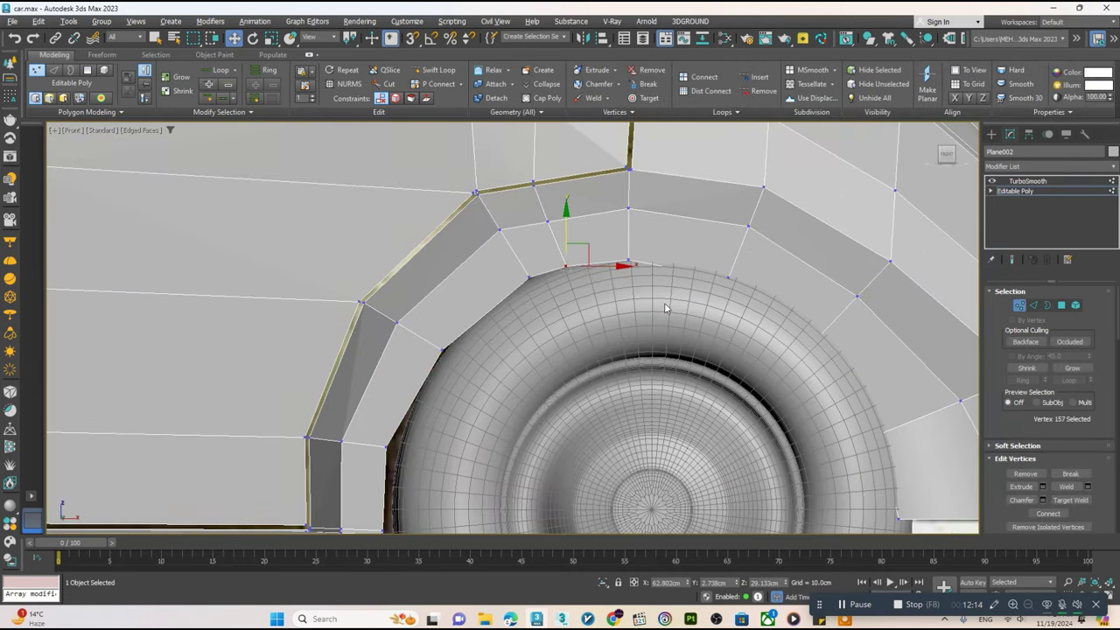
pyautogui.click(1013, 261)
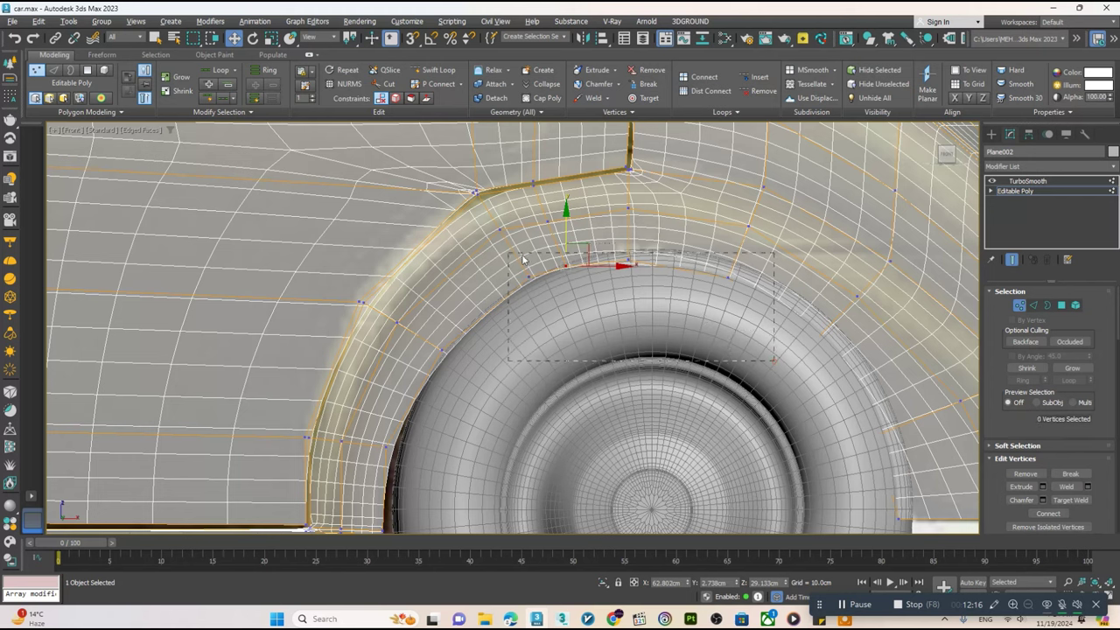
# - Raise the upper arch vertices and pull the lower rear ones toward the wheel
pyautogui.moveTo(610, 245); pyautogui.dragTo(606, 224)
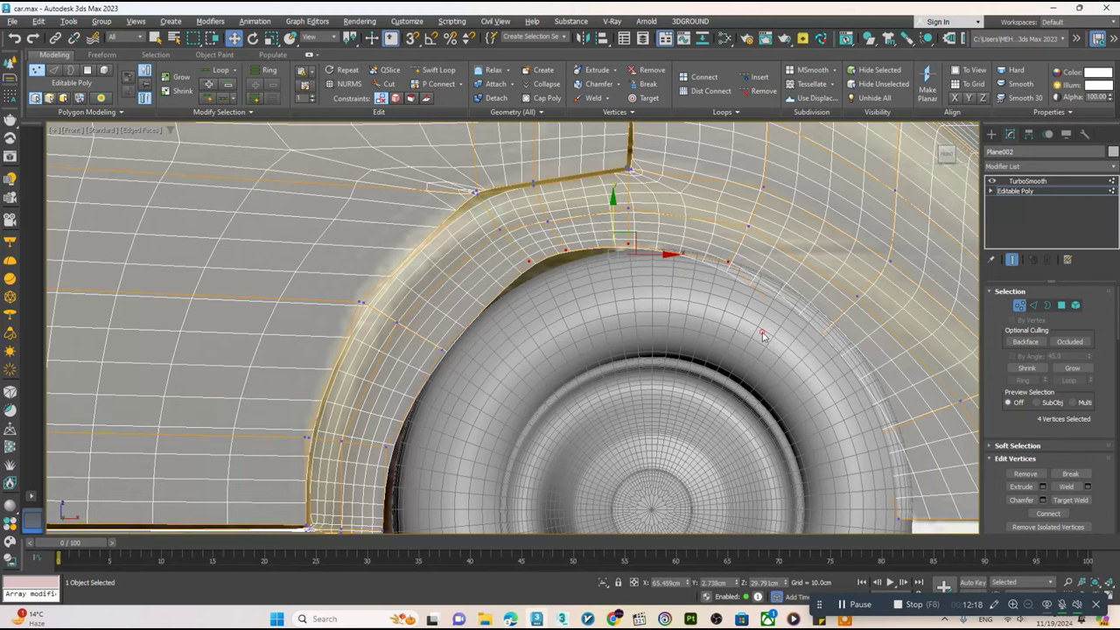
pyautogui.moveTo(763, 259); pyautogui.dragTo(761, 241)
pyautogui.moveTo(765, 240); pyautogui.dragTo(717, 339, button='middle')
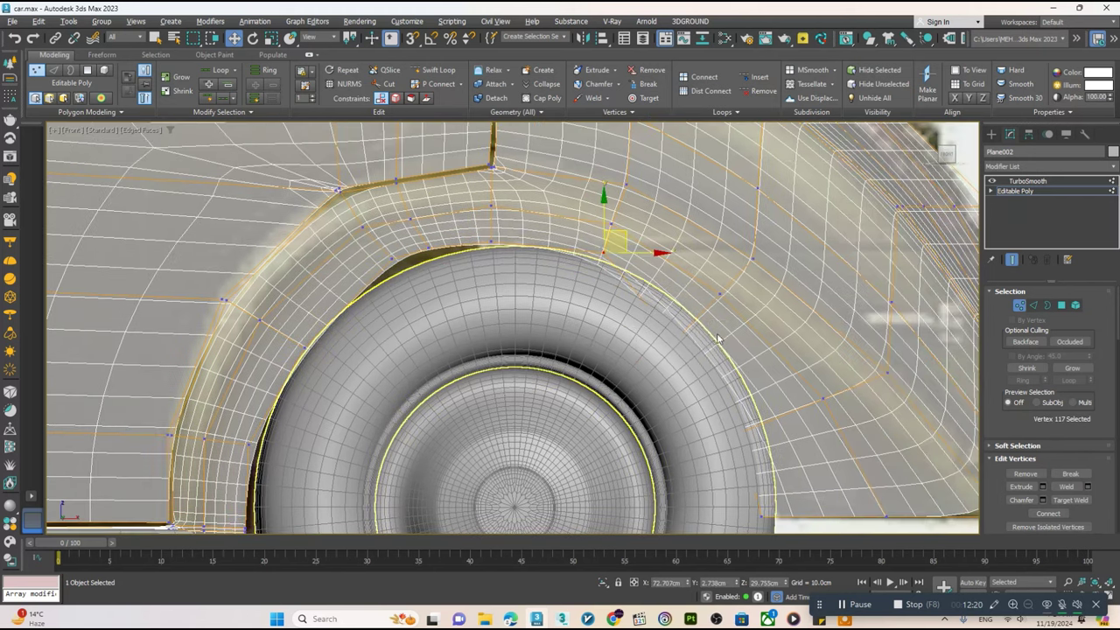
pyautogui.moveTo(700, 322); pyautogui.dragTo(739, 302)
pyautogui.moveTo(621, 237); pyautogui.dragTo(627, 230)
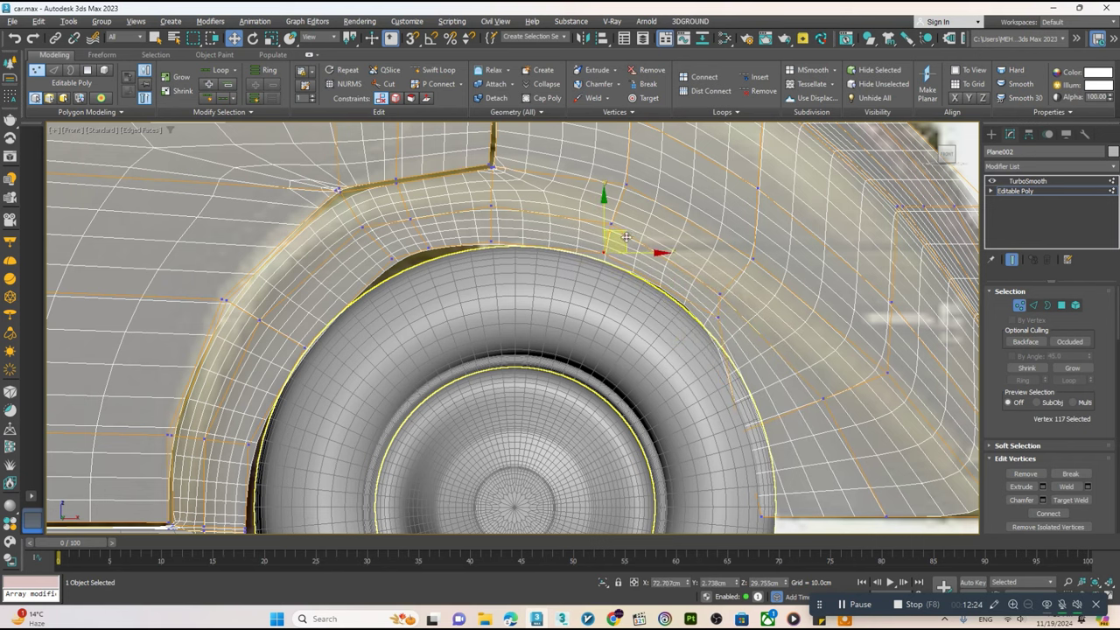
pyautogui.moveTo(691, 324); pyautogui.dragTo(625, 279, button='middle')
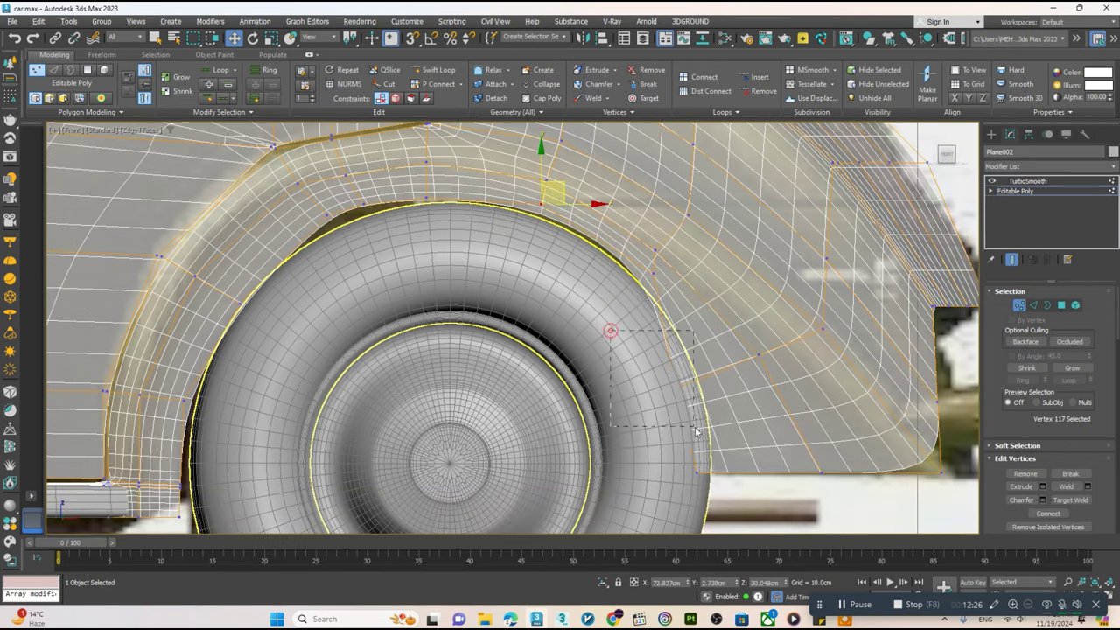
pyautogui.moveTo(611, 331); pyautogui.dragTo(695, 431)
pyautogui.moveTo(699, 373); pyautogui.dragTo(673, 343, button='middle')
pyautogui.moveTo(669, 335); pyautogui.dragTo(691, 368)
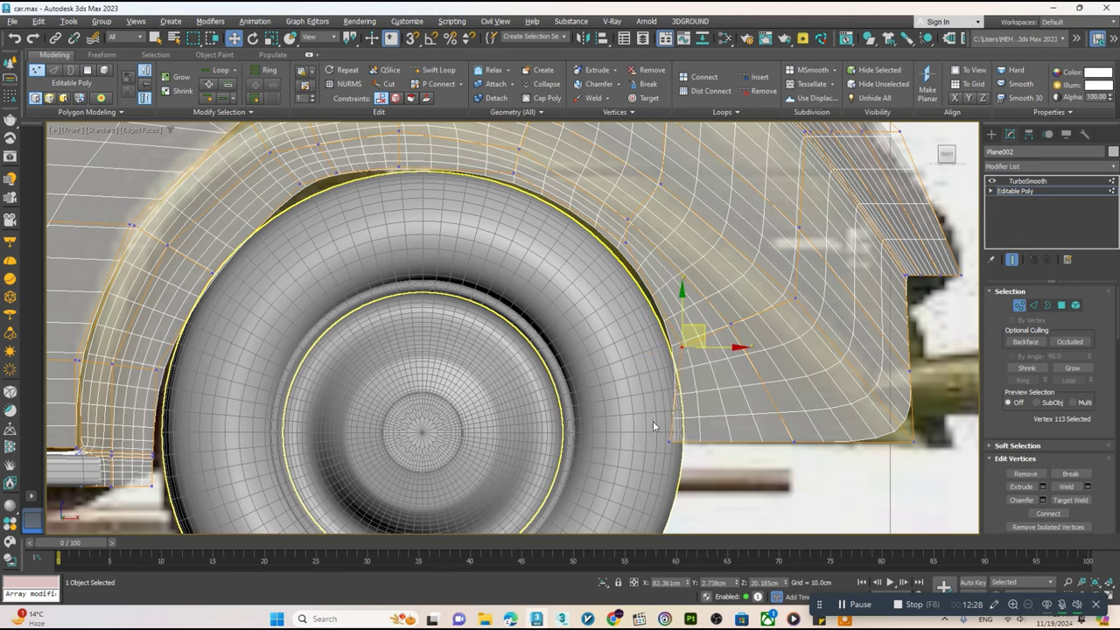
pyautogui.moveTo(691, 429); pyautogui.dragTo(723, 419)
pyautogui.moveTo(715, 419); pyautogui.dragTo(868, 381, button='middle')
# - Adjust the front, top and rear arch vertices to follow the tyre's curve
pyautogui.click(373, 240)
pyautogui.moveTo(411, 233); pyautogui.dragTo(381, 229)
pyautogui.moveTo(382, 229); pyautogui.dragTo(354, 347, button='middle')
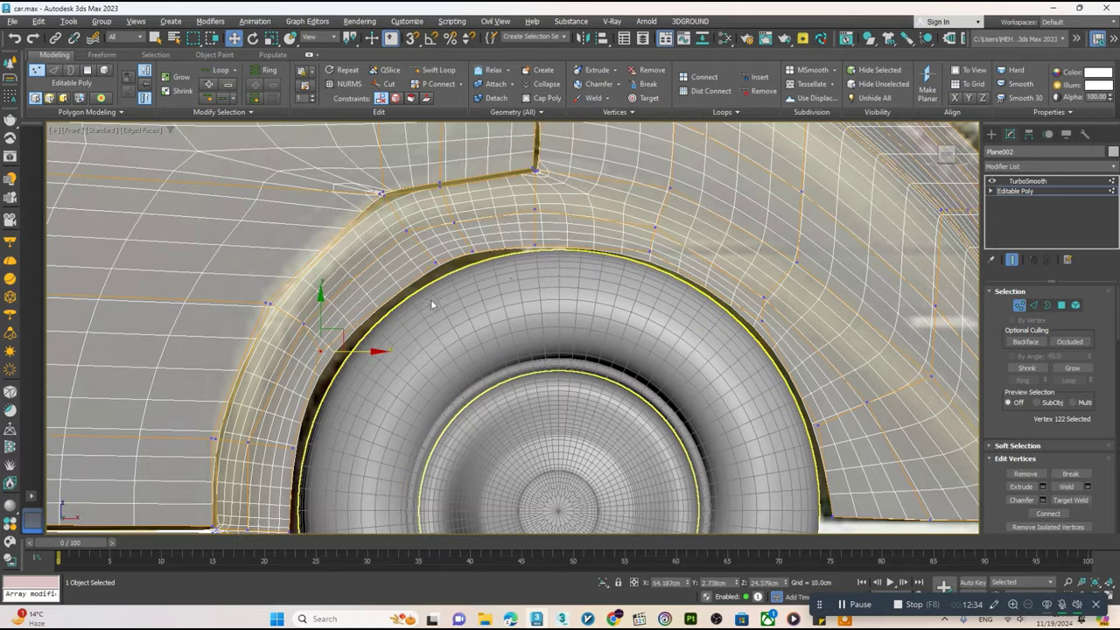
pyautogui.moveTo(529, 230); pyautogui.dragTo(531, 216)
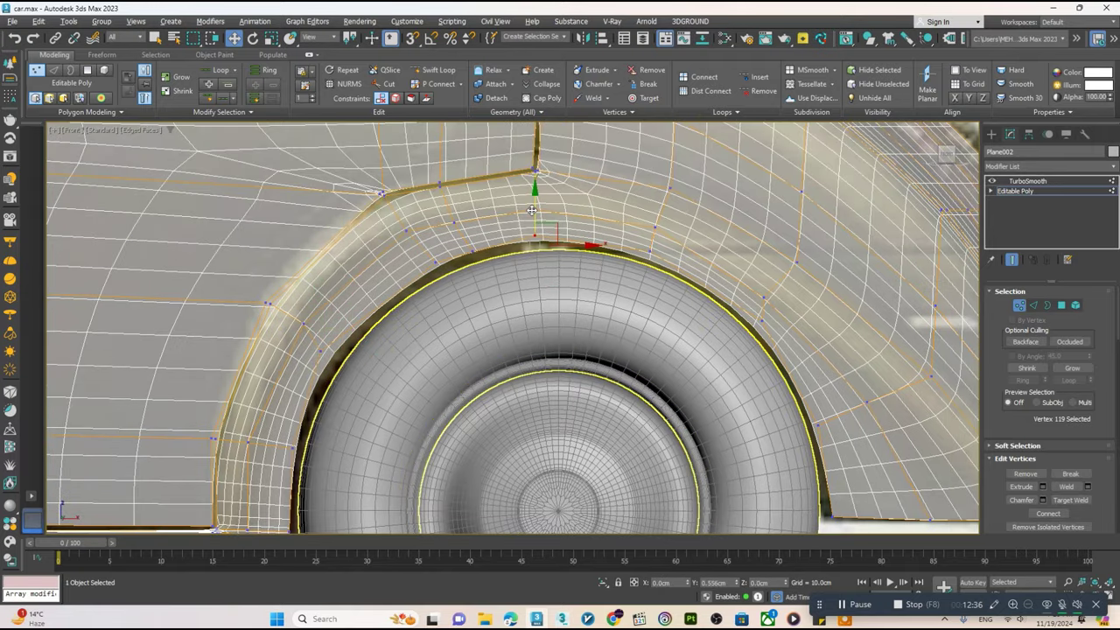
pyautogui.moveTo(662, 220); pyautogui.dragTo(676, 211)
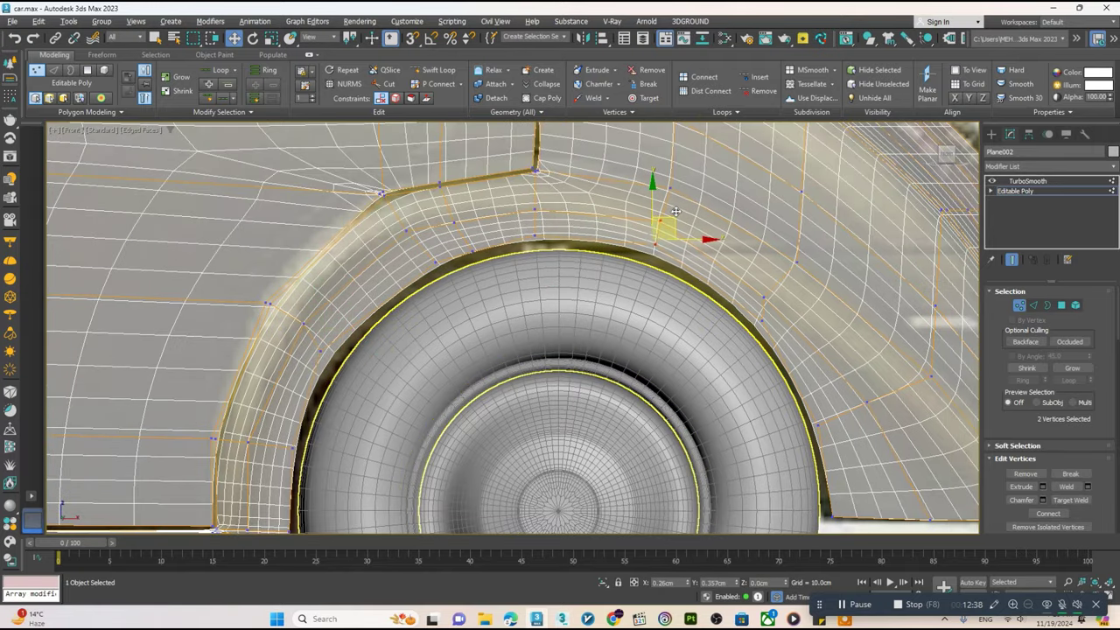
pyautogui.moveTo(783, 361); pyautogui.dragTo(752, 289)
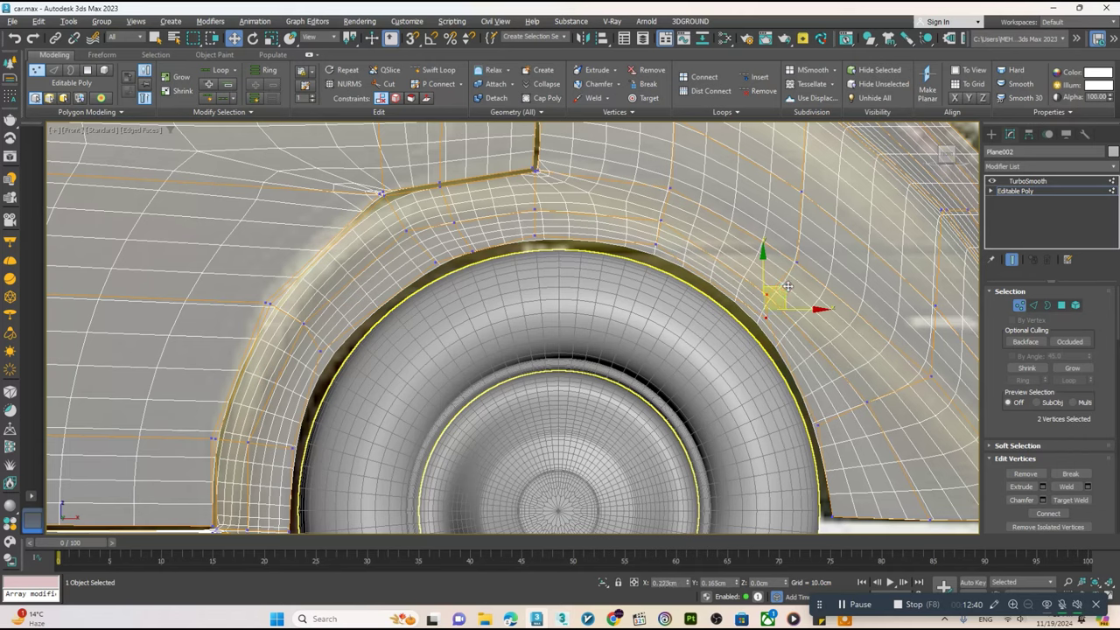
pyautogui.keyDown('alt'); pyautogui.moveTo(787, 286); pyautogui.dragTo(787, 429, button='middle'); pyautogui.keyUp('alt')
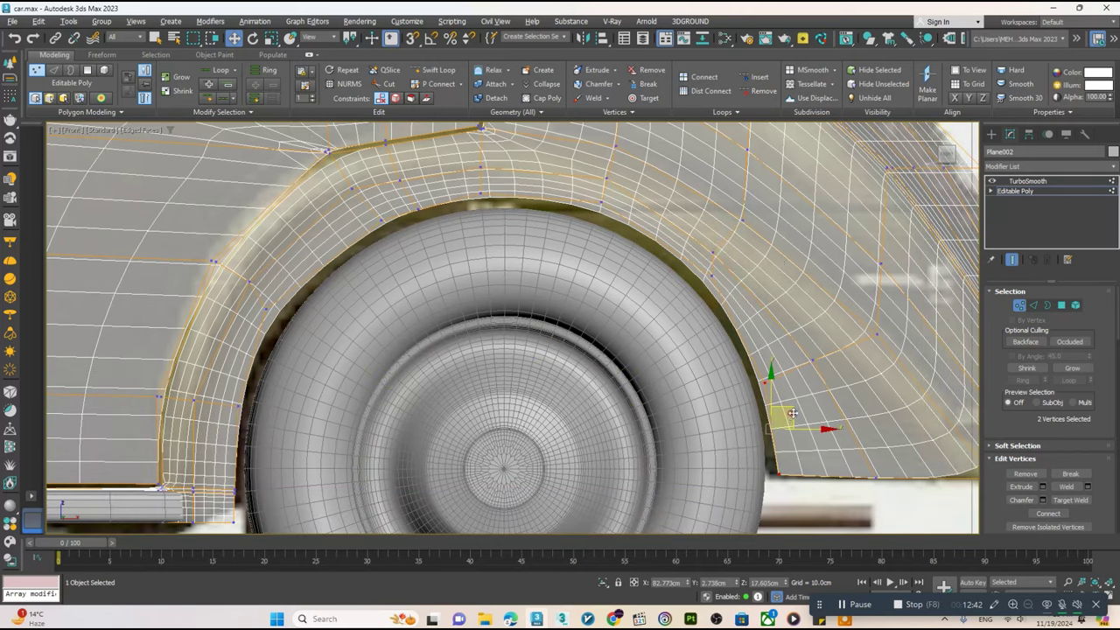
pyautogui.moveTo(792, 413); pyautogui.dragTo(797, 411)
pyautogui.hotkey('alt', 'w')
pyautogui.hotkey('alt', 'w')
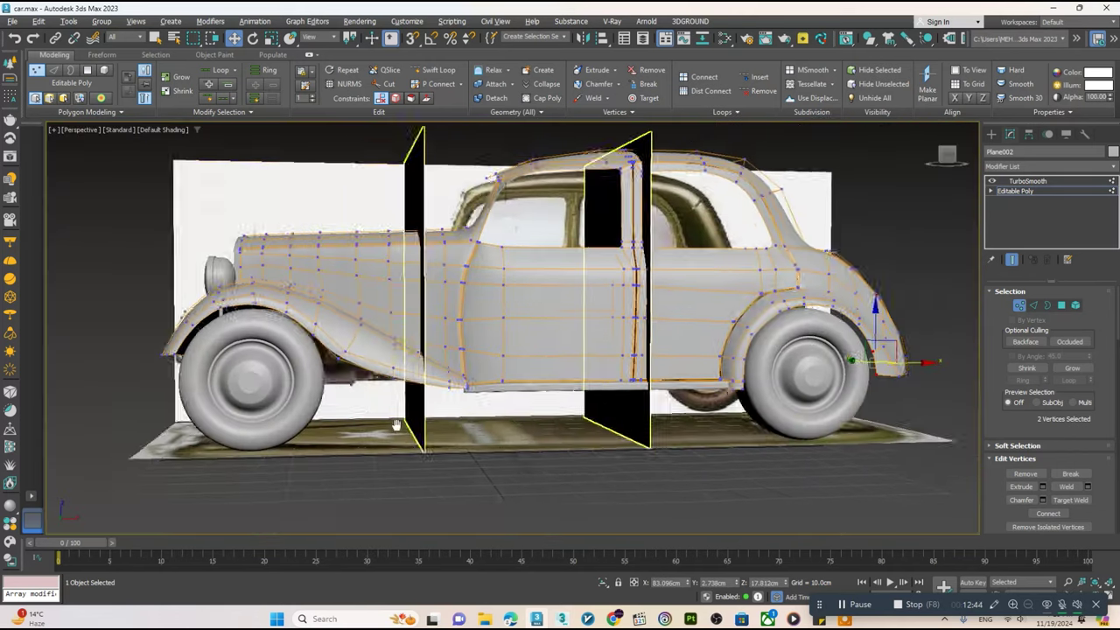
pyautogui.moveTo(733, 417)
pyautogui.keyDown('alt'); pyautogui.mouseDown(button='middle')
pyautogui.moveTo(455, 378)
pyautogui.moveTo(553, 364)
pyautogui.moveTo(595, 393)
pyautogui.mouseUp(button='middle'); pyautogui.keyUp('alt')
# - Make a copy of the rear wheel and hub beside the car
pyautogui.click(1026, 180)
pyautogui.keyDown('ctrl'); pyautogui.click(595, 398); pyautogui.keyUp('ctrl')
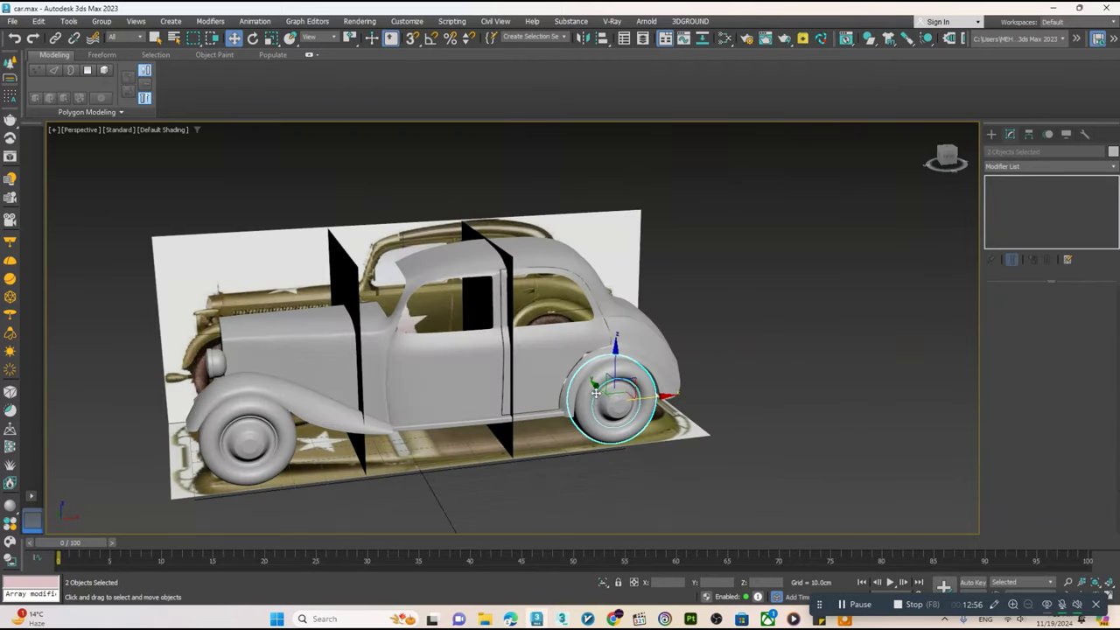
pyautogui.keyDown('shift'); pyautogui.moveTo(641, 422); pyautogui.dragTo(641, 422); pyautogui.keyUp('shift')
pyautogui.click(556, 358)
# - Rotate the wheel copy onto a diagonal tilt
pyautogui.press('r')
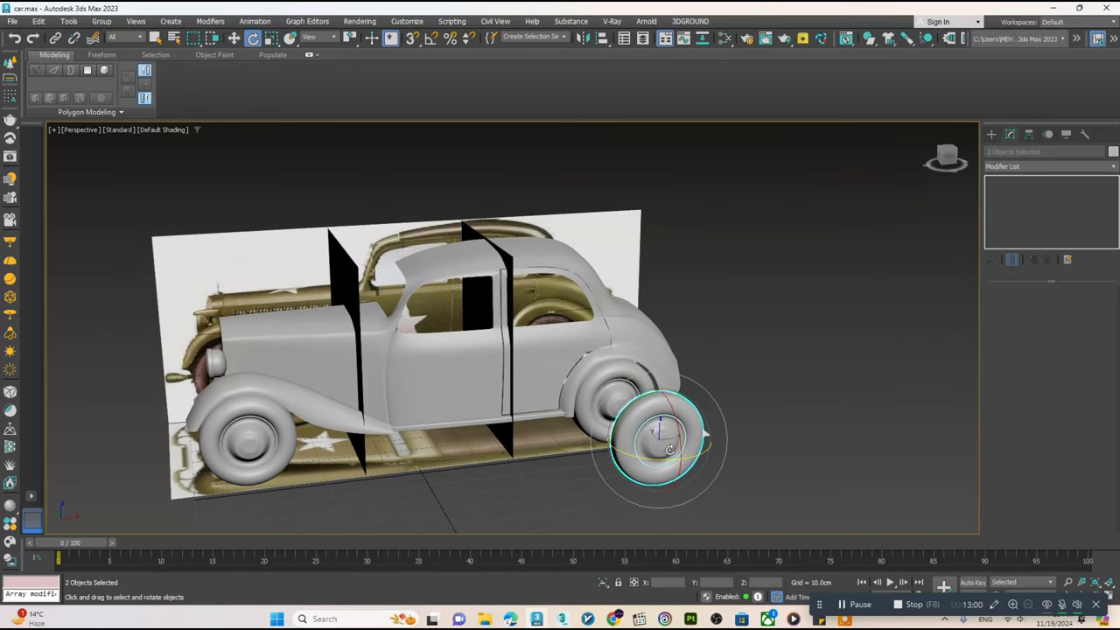
pyautogui.scroll(3, 669, 450)
pyautogui.scroll(2, 616, 445)
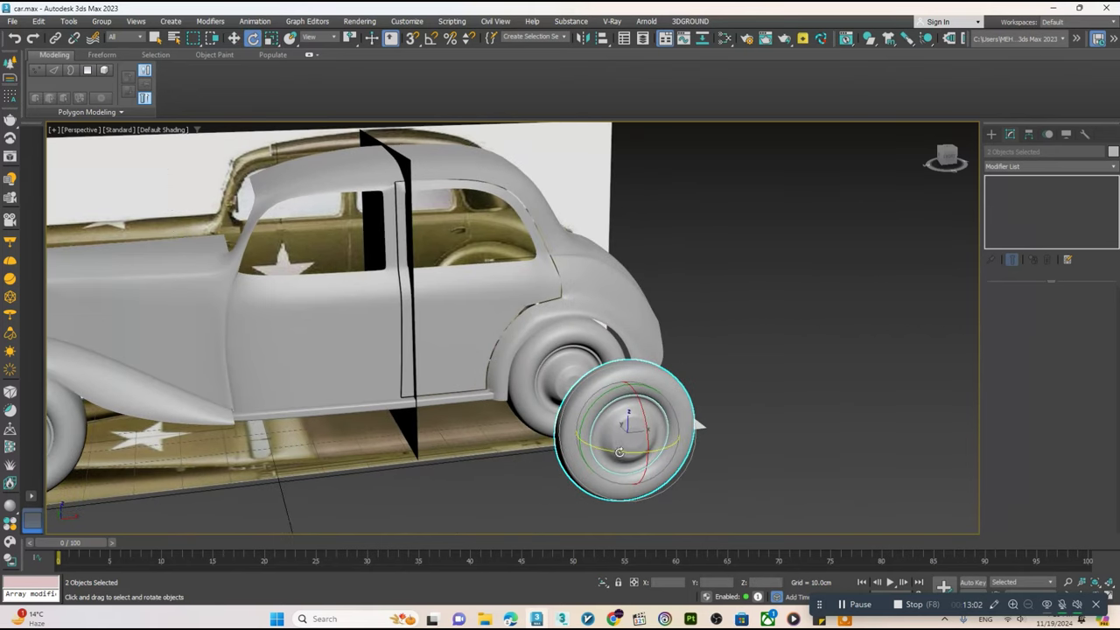
pyautogui.moveTo(662, 448); pyautogui.dragTo(670, 450)
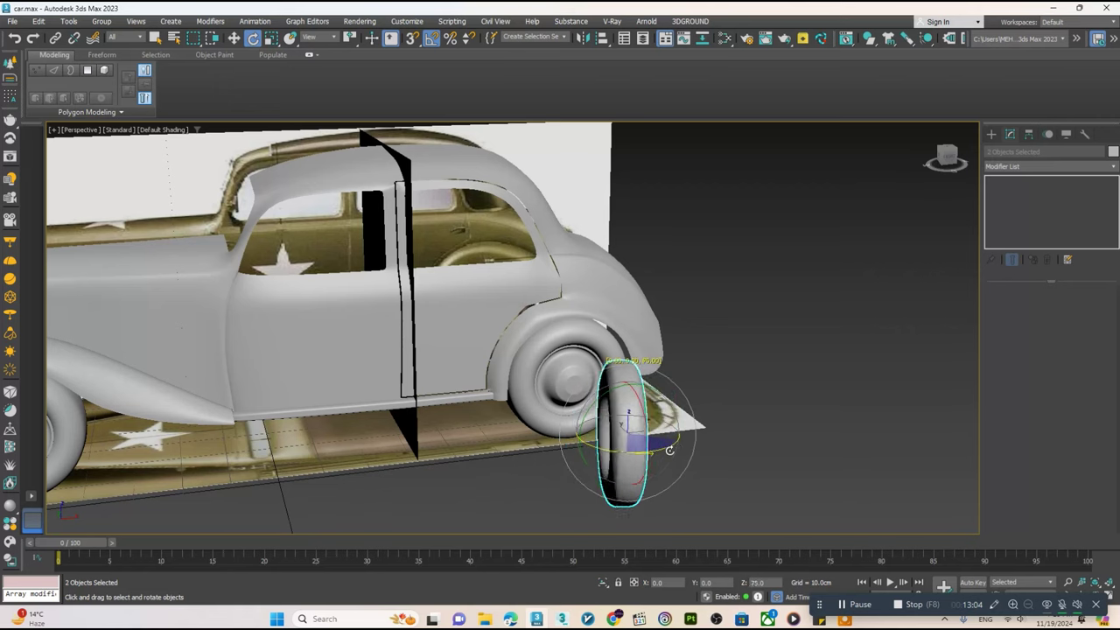
pyautogui.scroll(-3, 677, 450)
pyautogui.moveTo(665, 450); pyautogui.dragTo(691, 489)
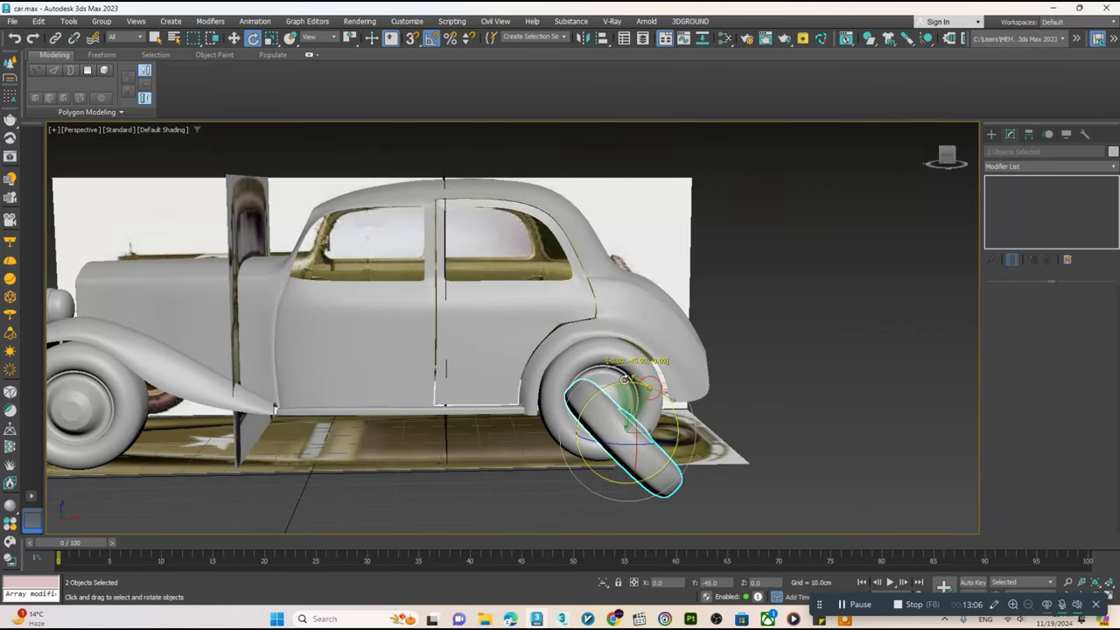
# - Move the tilted tyre up and back so it leans against the car's rear end
pyautogui.hotkey('alt', 'w')
pyautogui.hotkey('alt', 'w')
pyautogui.moveTo(401, 376); pyautogui.dragTo(424, 412, button='middle')
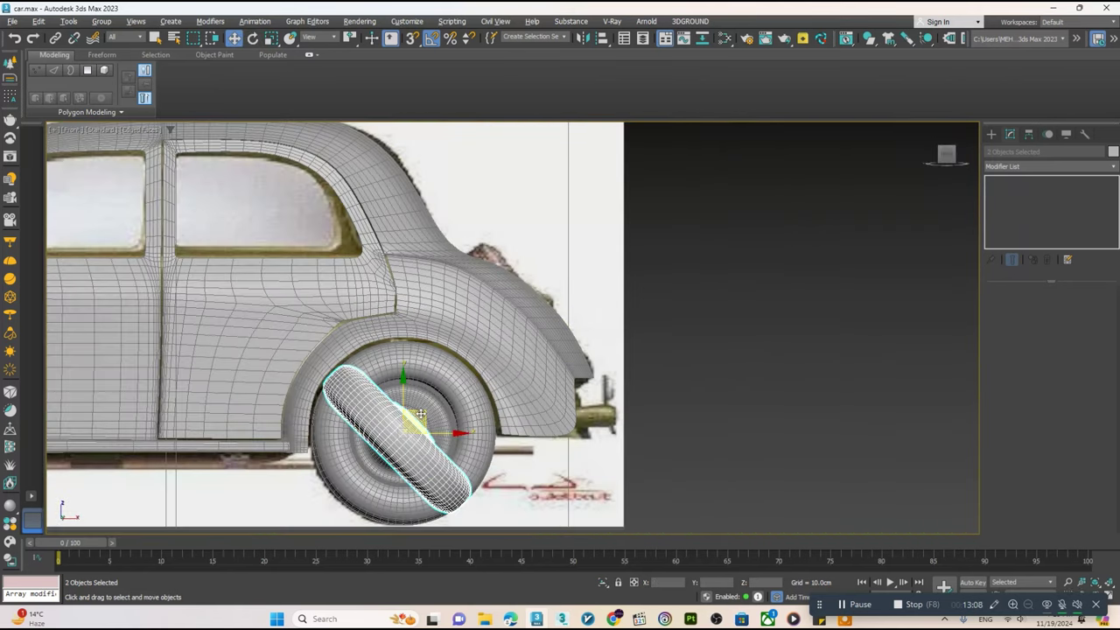
pyautogui.moveTo(421, 413); pyautogui.dragTo(581, 280)
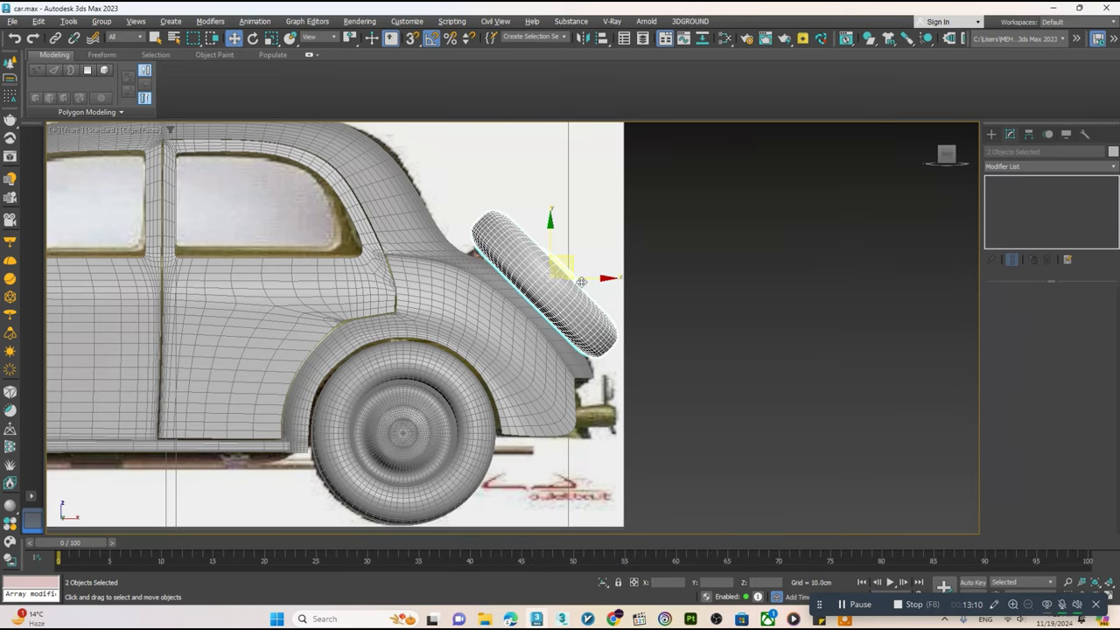
pyautogui.press('p')
pyautogui.keyDown('alt'); pyautogui.moveTo(581, 281); pyautogui.dragTo(505, 387, button='middle'); pyautogui.keyUp('alt')
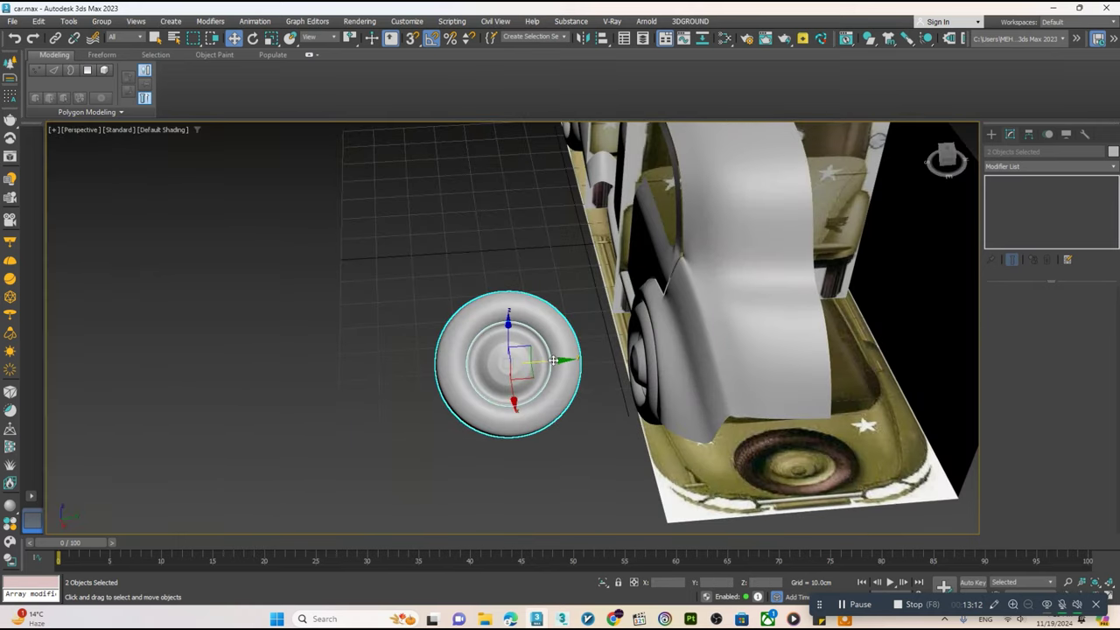
pyautogui.moveTo(553, 359)
pyautogui.keyDown('alt'); pyautogui.mouseDown(button='middle')
pyautogui.moveTo(542, 310)
pyautogui.moveTo(504, 348)
pyautogui.moveTo(569, 357)
pyautogui.moveTo(494, 349)
pyautogui.mouseUp(button='middle'); pyautogui.keyUp('alt')
pyautogui.moveTo(494, 349); pyautogui.dragTo(516, 344)
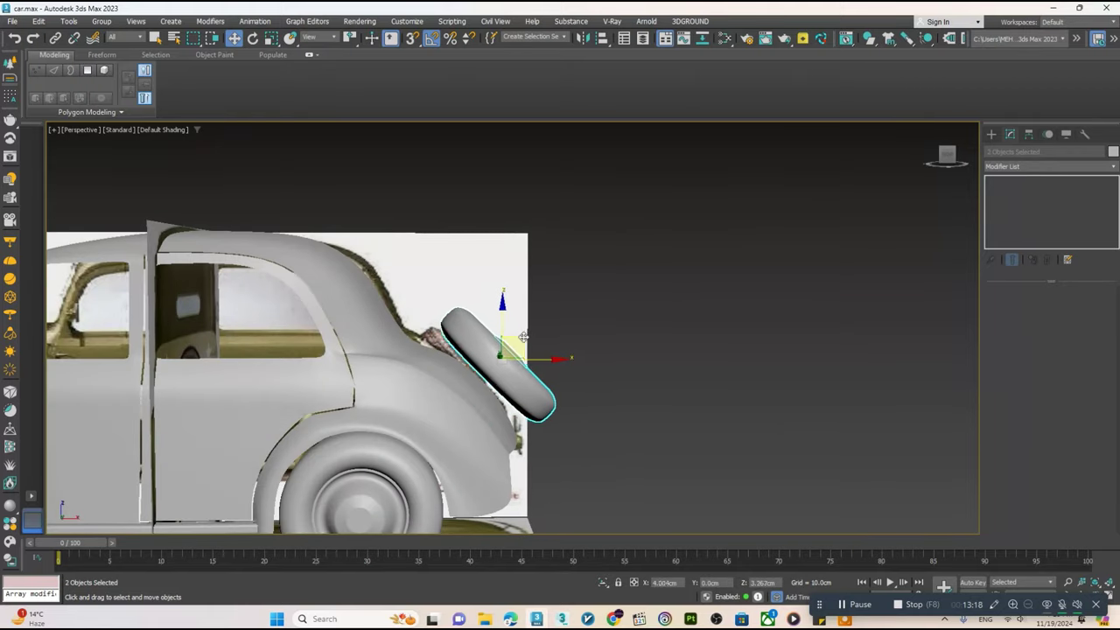
pyautogui.moveTo(514, 347)
pyautogui.keyDown('alt'); pyautogui.mouseDown(button='middle')
pyautogui.moveTo(613, 297)
pyautogui.moveTo(1083, 205)
pyautogui.mouseUp(button='middle'); pyautogui.keyUp('alt')
pyautogui.hotkey('alt', 'w')
pyautogui.hotkey('alt', 'w')
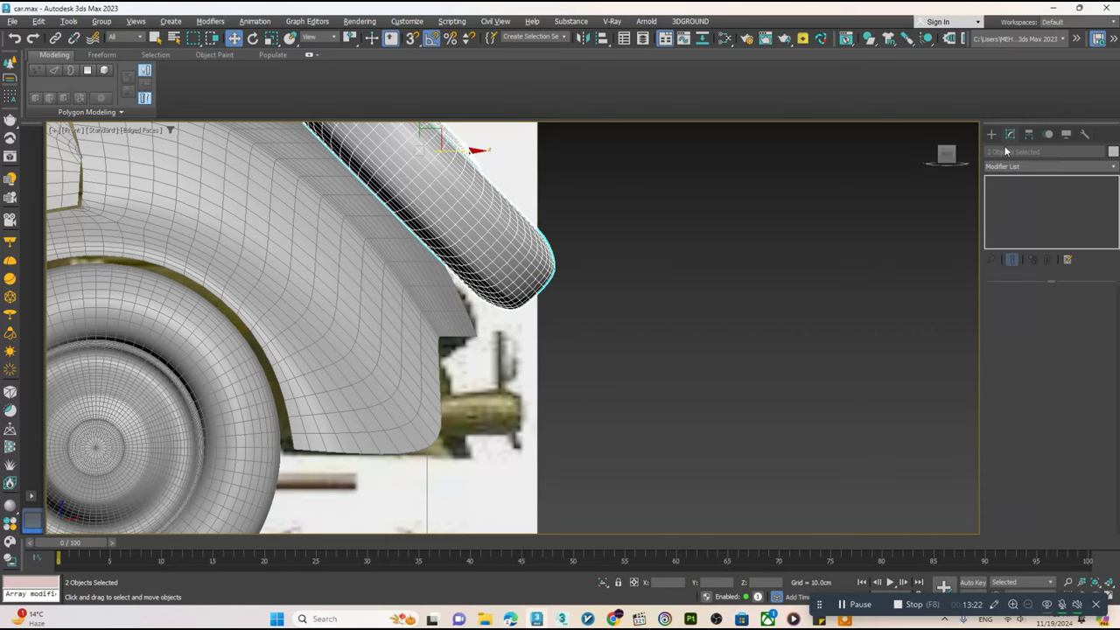
# - Draw a Standard Primitives box at the body's lower rear
pyautogui.click(991, 133)
pyautogui.click(1016, 211)
pyautogui.scroll(3, 512, 385)
pyautogui.moveTo(346, 350)
pyautogui.mouseDown()
pyautogui.moveTo(345, 422)
pyautogui.moveTo(498, 492)
pyautogui.mouseUp()
# - Convert the box to Editable Poly, add edge loops, and select its middle vertex row
pyautogui.rightClick(458, 438)
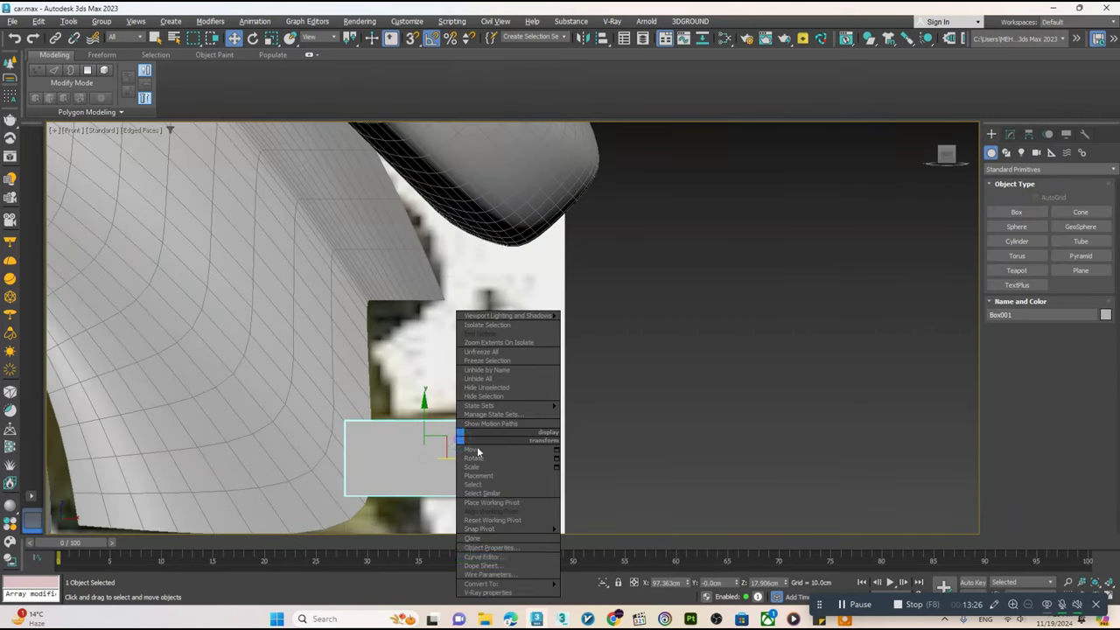
pyautogui.click(603, 583)
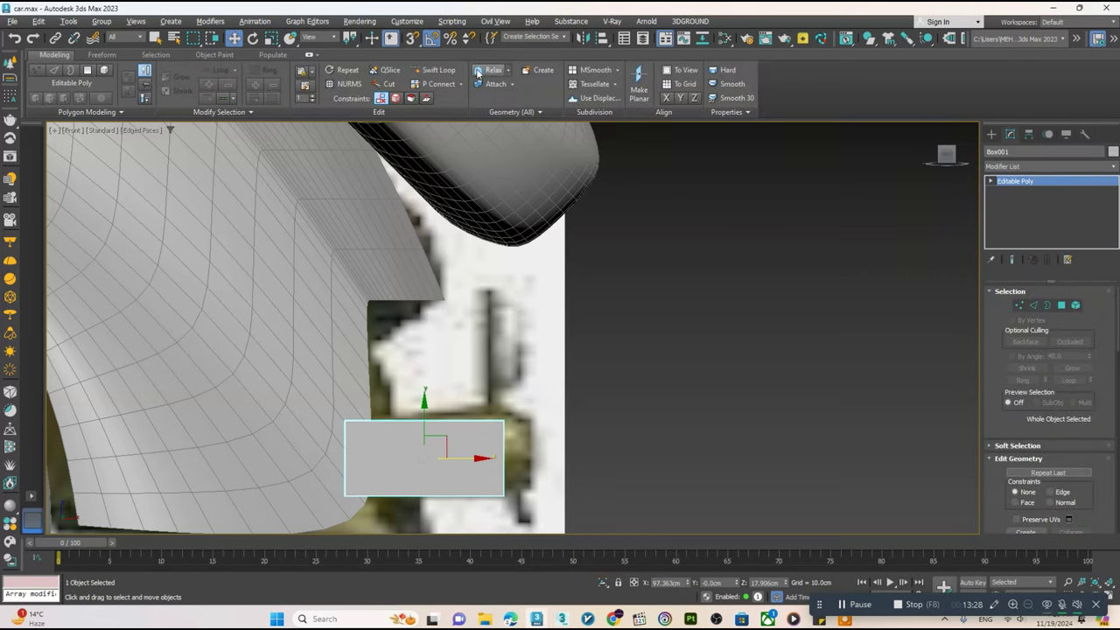
pyautogui.click(442, 74)
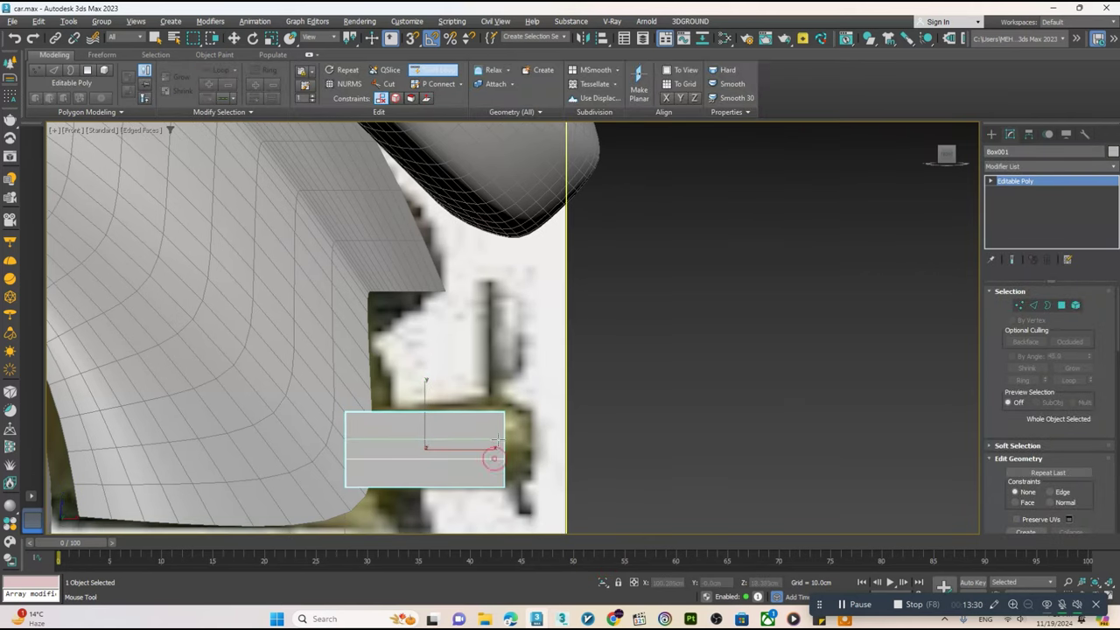
pyautogui.press('1')
pyautogui.moveTo(497, 439); pyautogui.dragTo(308, 434)
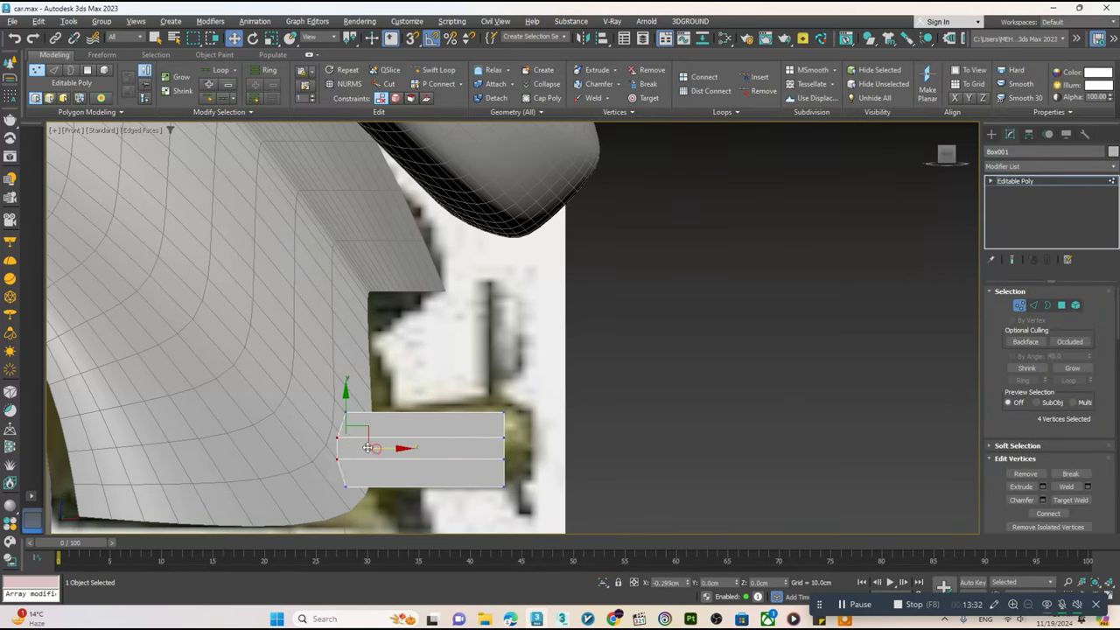
pyautogui.press('p')
pyautogui.moveTo(645, 461)
pyautogui.keyDown('alt'); pyautogui.mouseDown(button='middle')
pyautogui.moveTo(437, 463)
pyautogui.moveTo(378, 482)
pyautogui.mouseUp(button='middle'); pyautogui.keyUp('alt')
pyautogui.scroll(5, 376, 473)
# - Rotate the bumper's end face 45 degrees and move it up toward the body
pyautogui.press('4')
pyautogui.click(366, 473)
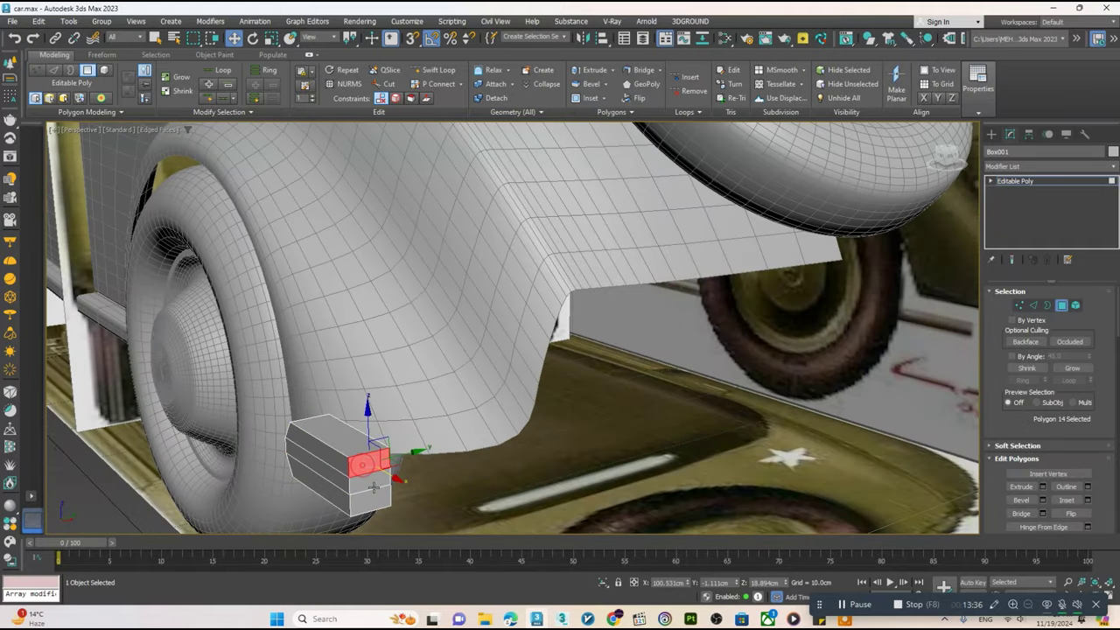
pyautogui.press('e')
pyautogui.moveTo(378, 503); pyautogui.dragTo(405, 497)
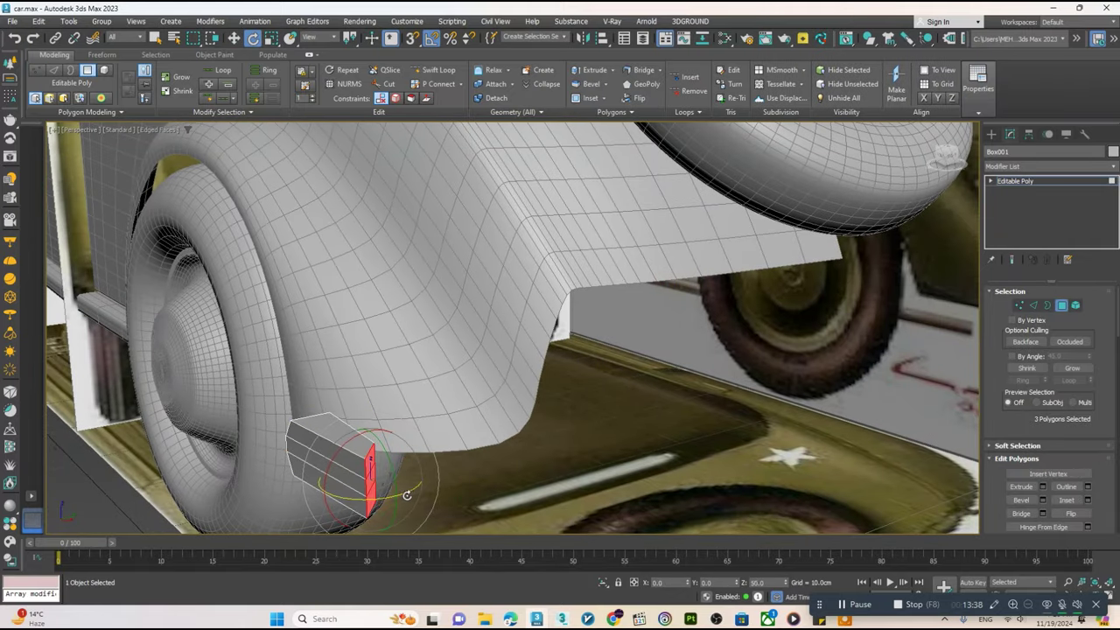
pyautogui.keyDown('alt'); pyautogui.moveTo(407, 495); pyautogui.dragTo(358, 477, button='middle'); pyautogui.keyUp('alt')
pyautogui.press('w')
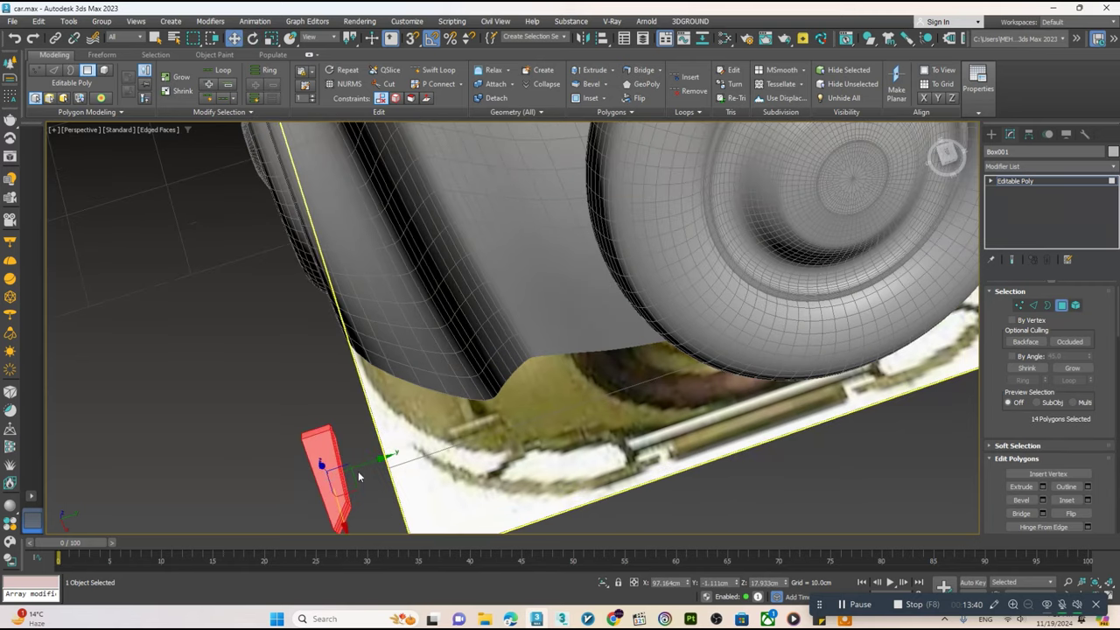
pyautogui.moveTo(355, 489); pyautogui.dragTo(455, 414)
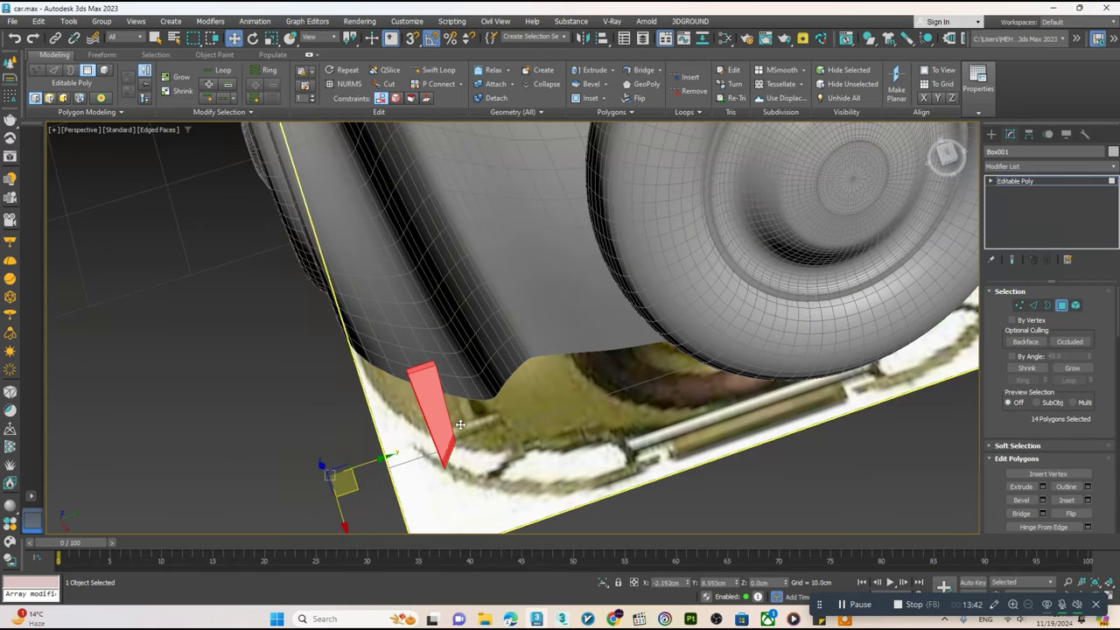
# - Select the side and bottom polygons at the bumper's end
pyautogui.scroll(2, 460, 424)
pyautogui.scroll(4, 443, 440)
pyautogui.click(364, 422)
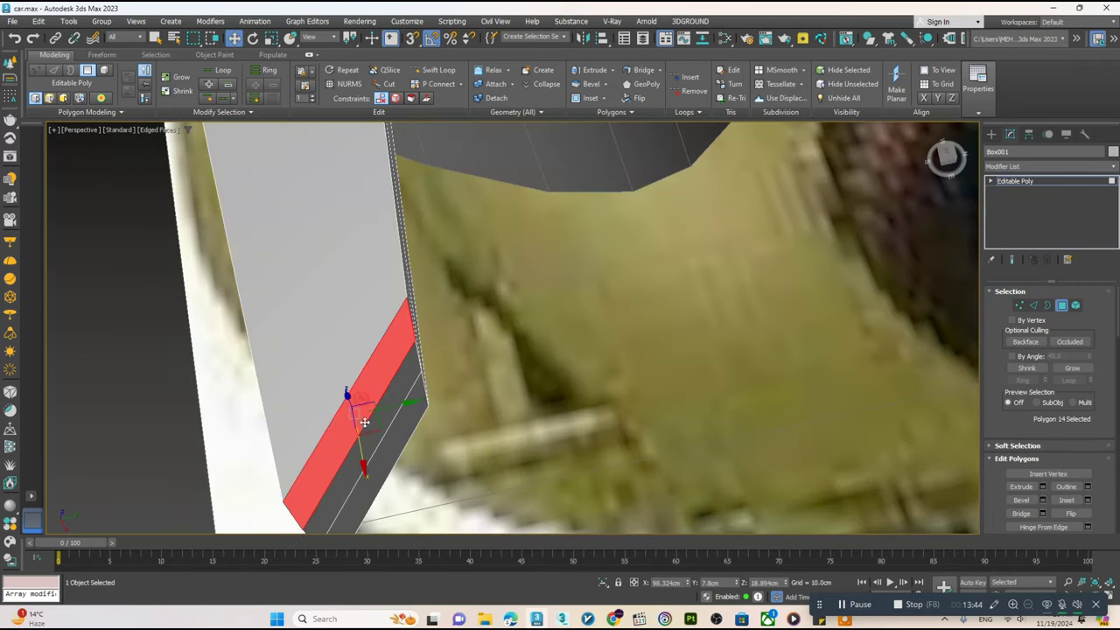
pyautogui.keyDown('ctrl'); pyautogui.click(382, 449); pyautogui.keyUp('ctrl')
pyautogui.scroll(-5, 398, 444)
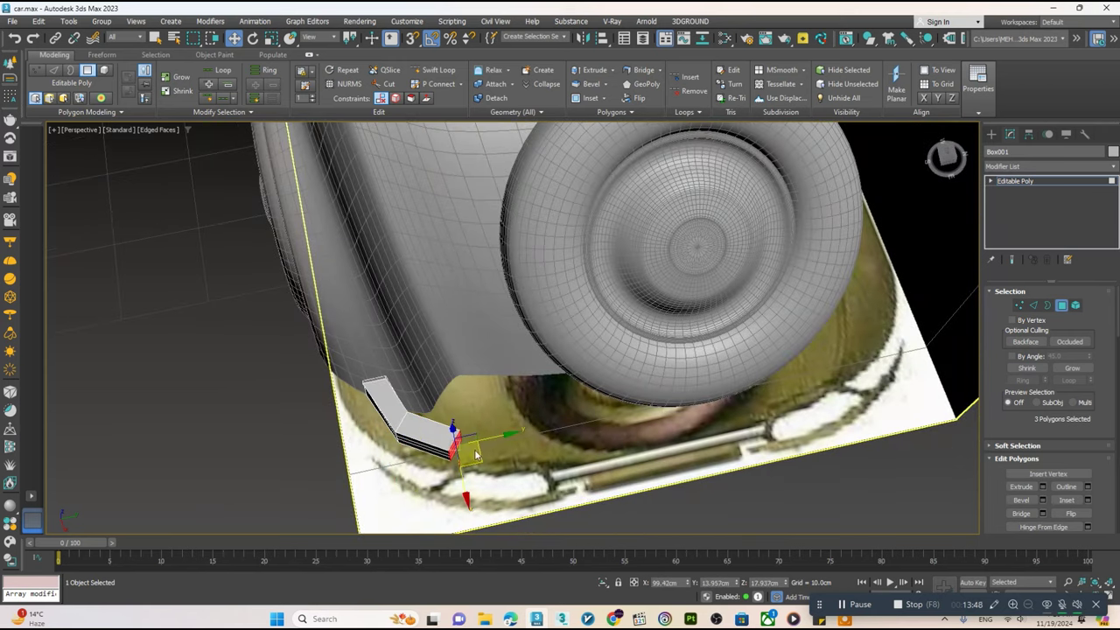
pyautogui.hotkey('alt', 'w')
pyautogui.hotkey('alt', 'w')
pyautogui.scroll(-5, 599, 306)
pyautogui.scroll(5, 573, 368)
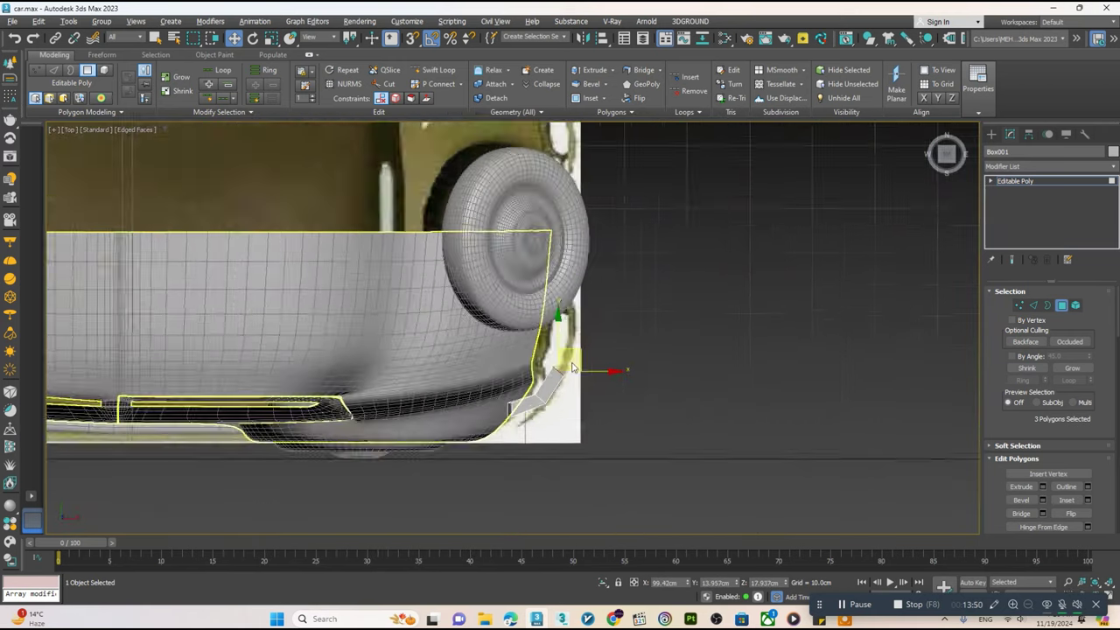
pyautogui.scroll(2, 573, 368)
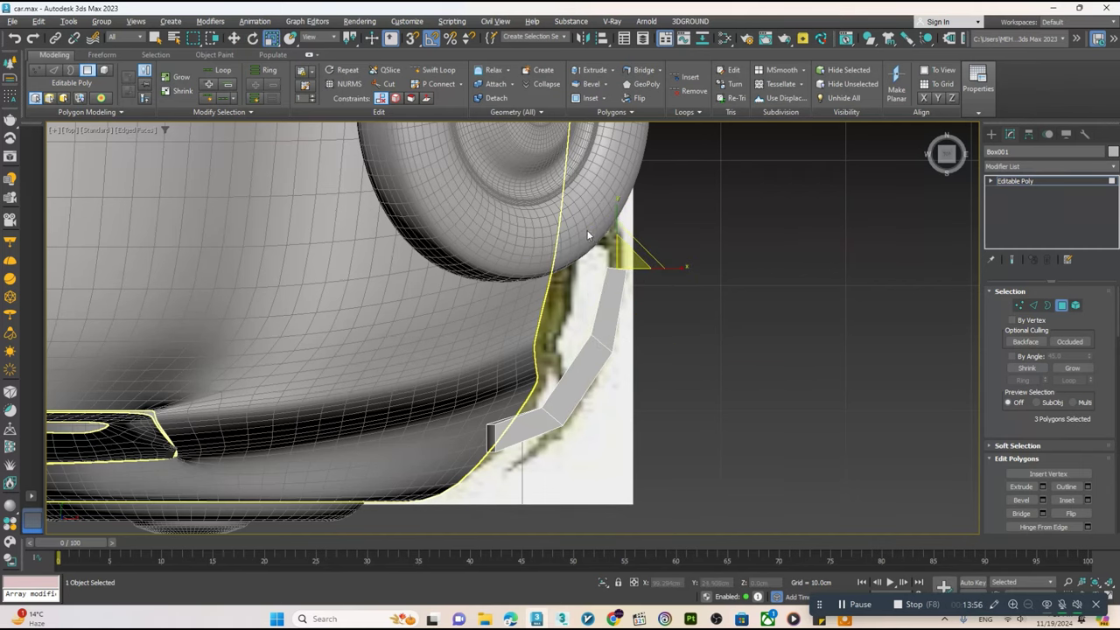
# - Reposition the end polygons in the Top view and check the bumper curve in perspective
pyautogui.moveTo(588, 234); pyautogui.dragTo(604, 370, button='middle')
pyautogui.press('w')
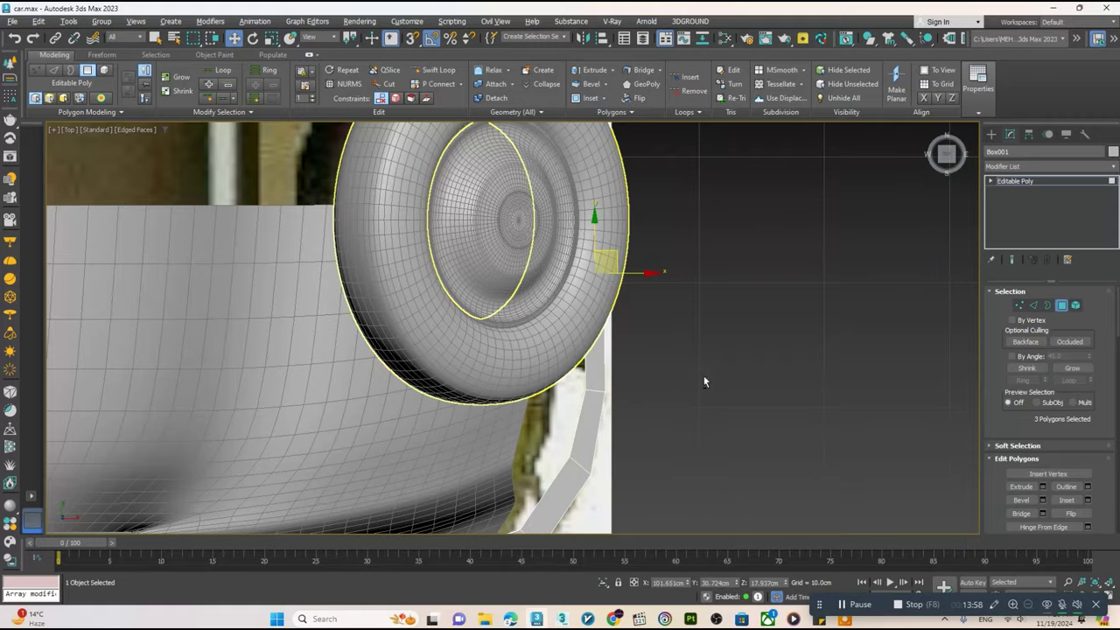
pyautogui.hotkey('alt', 'w')
pyautogui.hotkey('alt', 'w')
pyautogui.moveTo(704, 381)
pyautogui.keyDown('alt'); pyautogui.mouseDown(button='middle')
pyautogui.moveTo(577, 354)
pyautogui.moveTo(572, 395)
pyautogui.moveTo(636, 387)
pyautogui.moveTo(604, 376)
pyautogui.mouseUp(button='middle'); pyautogui.keyUp('alt')
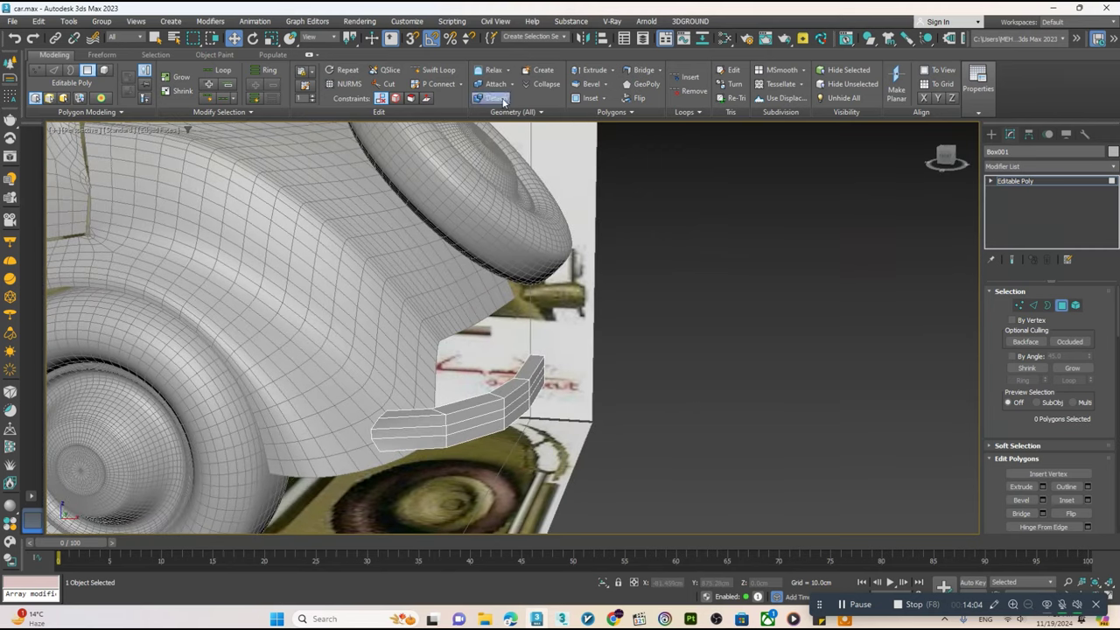
pyautogui.press('w')
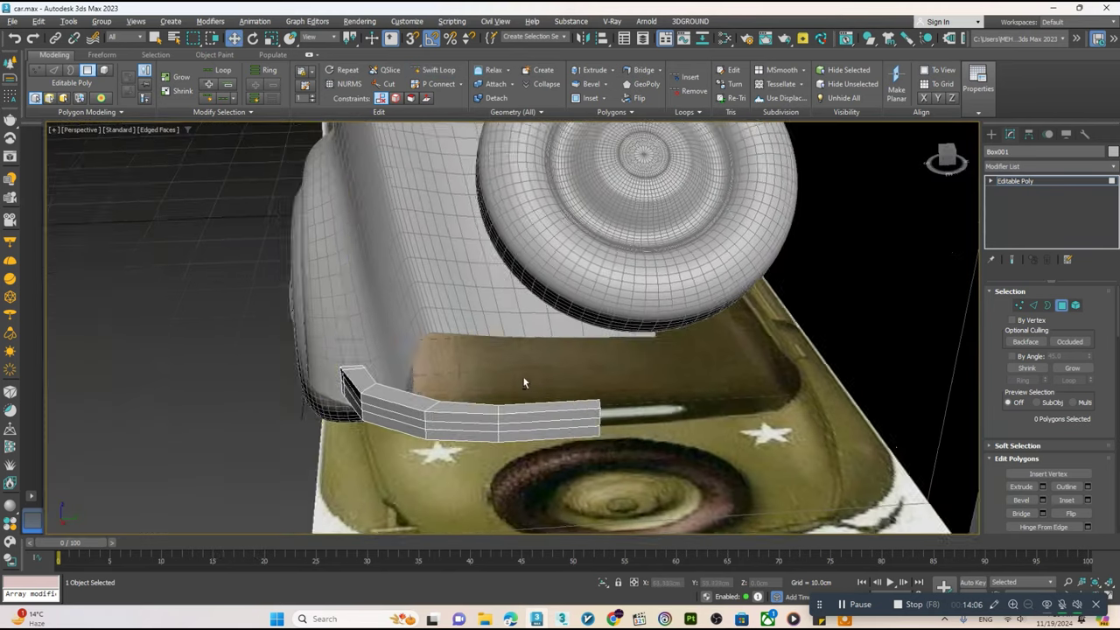
pyautogui.keyDown('alt'); pyautogui.moveTo(381, 432); pyautogui.dragTo(1047, 195, button='middle'); pyautogui.keyUp('alt')
# - Add a Symmetry modifier to the Box001 bumper and move its mirror plane to the car centre
pyautogui.click(1019, 181)
pyautogui.click(1033, 166)
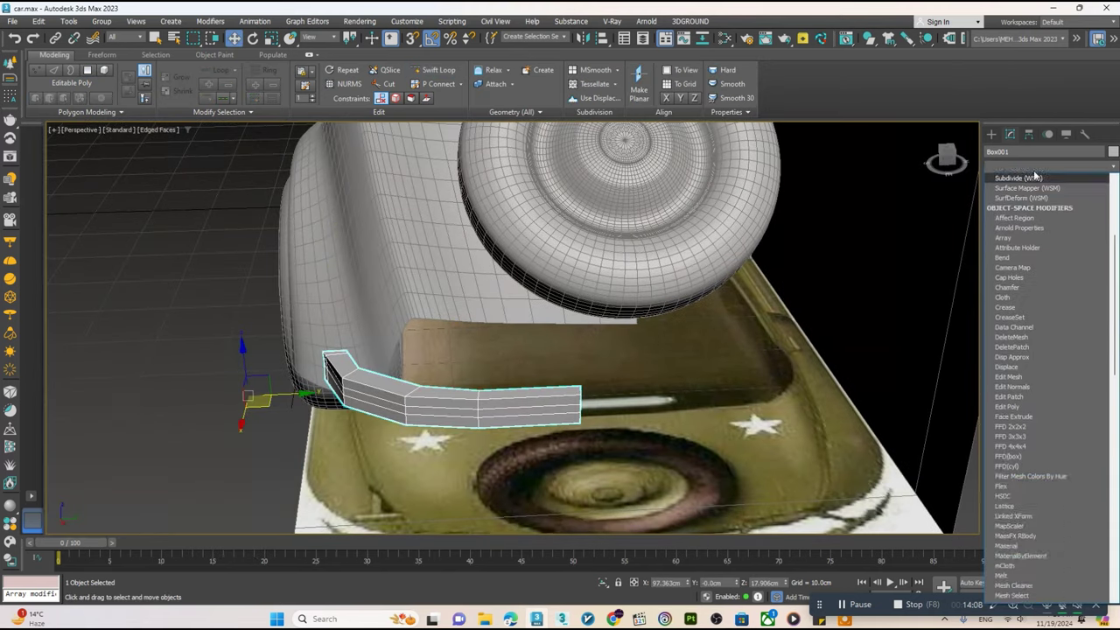
pyautogui.write('sy')
pyautogui.press('Return')
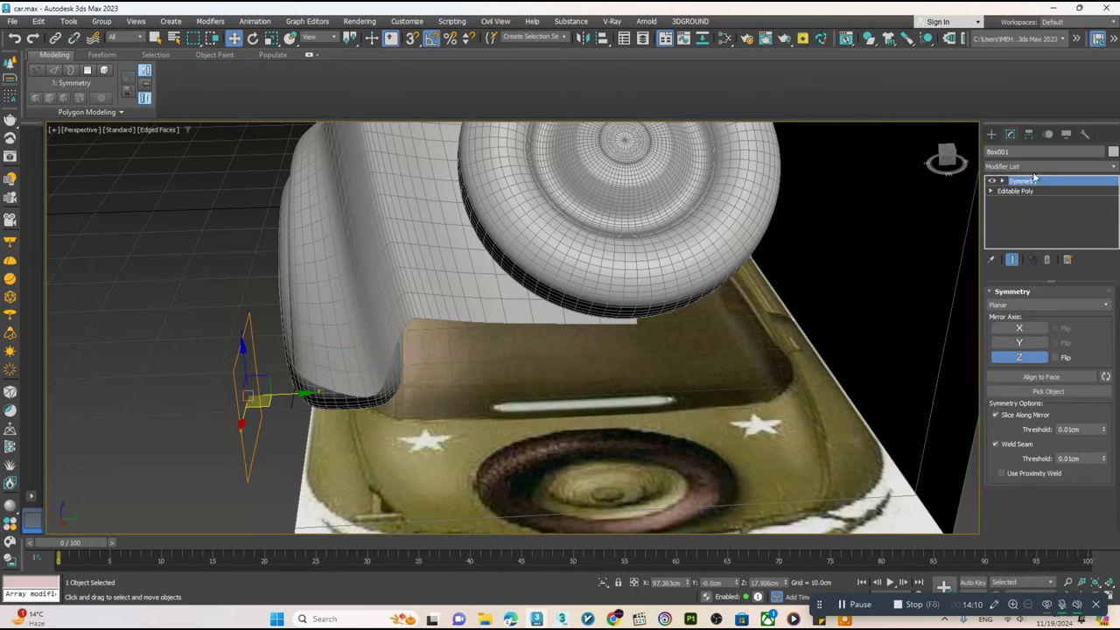
pyautogui.keyDown('alt'); pyautogui.moveTo(383, 334); pyautogui.dragTo(254, 381, button='middle'); pyautogui.keyUp('alt')
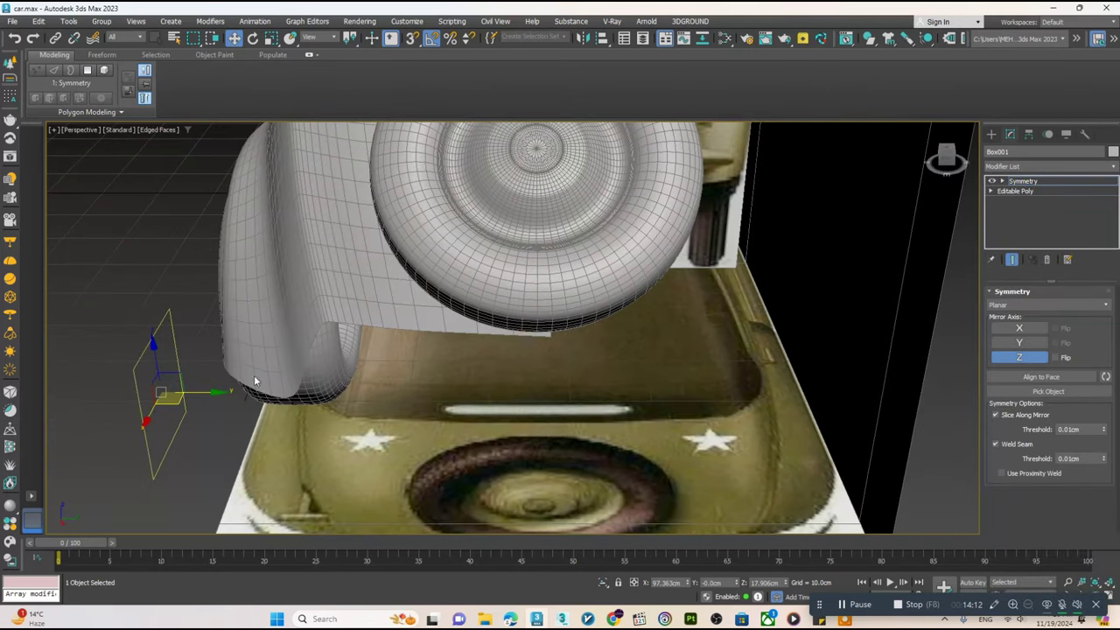
pyautogui.moveTo(208, 393); pyautogui.dragTo(560, 392)
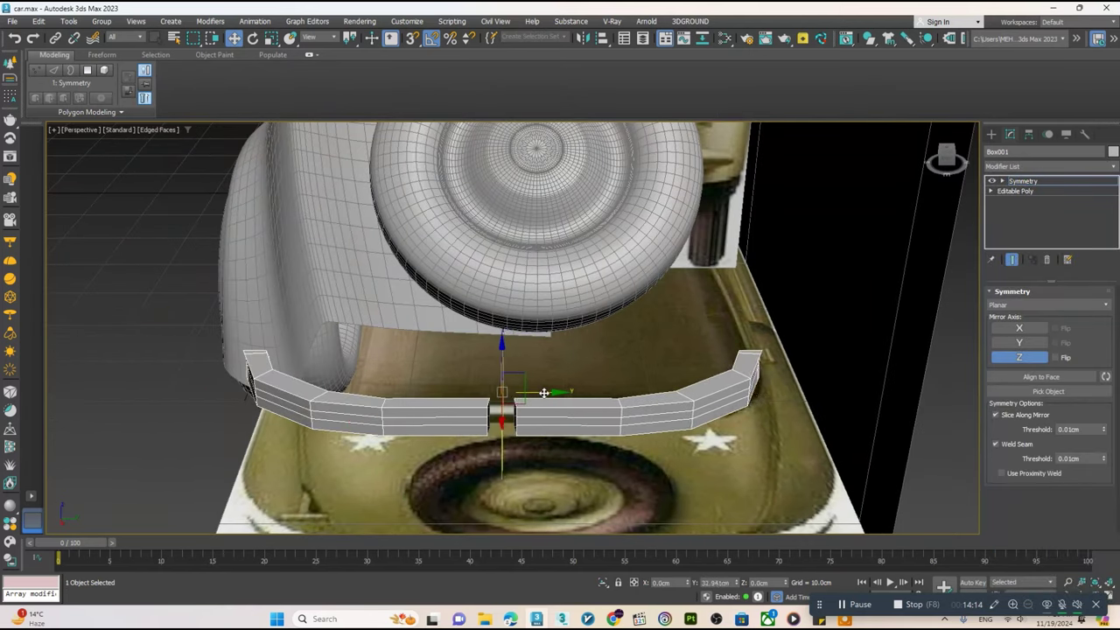
# - Copy the bumper's Symmetry modifier and select the car body panel
pyautogui.scroll(-3, 566, 377)
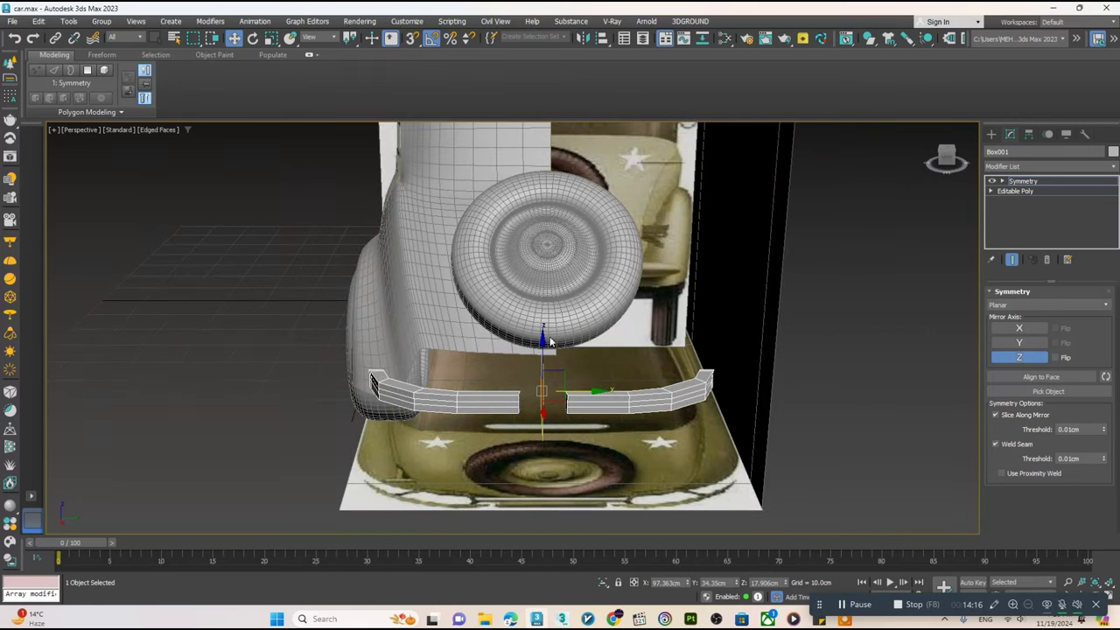
pyautogui.click(1021, 180)
pyautogui.rightClick(1021, 180)
pyautogui.click(980, 219)
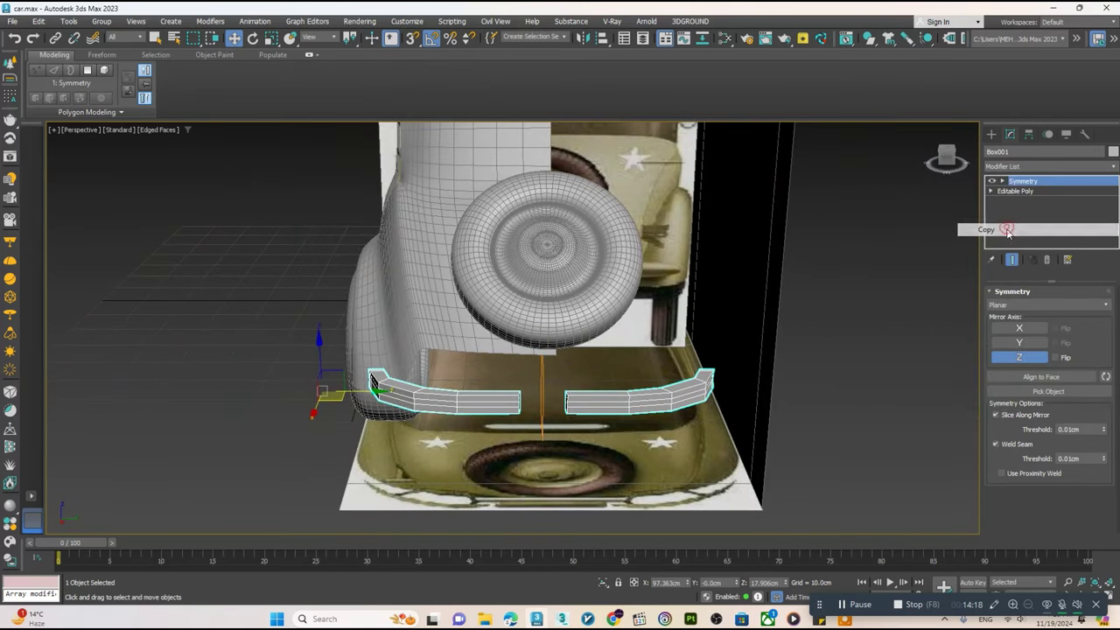
pyautogui.click(516, 154)
# - Paste Symmetry onto Plane002 above TurboSmooth and align its mirror plane with the centre line
pyautogui.rightClick(1022, 184)
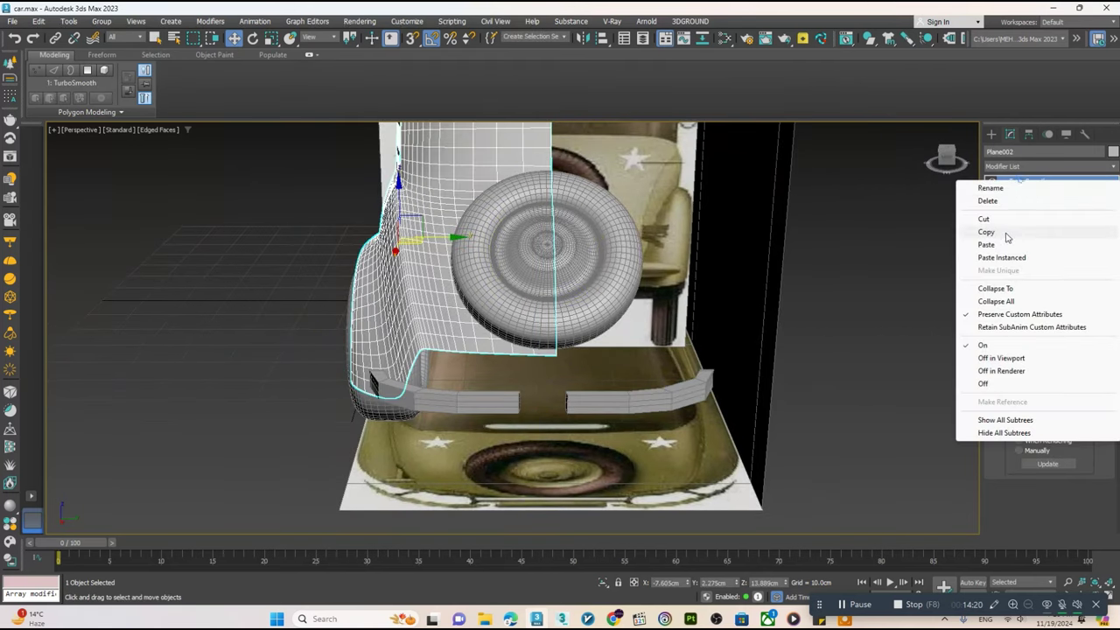
pyautogui.click(972, 243)
pyautogui.moveTo(664, 297)
pyautogui.keyDown('alt'); pyautogui.mouseDown(button='middle')
pyautogui.moveTo(589, 312)
pyautogui.moveTo(775, 320)
pyautogui.moveTo(800, 309)
pyautogui.moveTo(799, 294)
pyautogui.moveTo(315, 250)
pyautogui.mouseUp(button='middle'); pyautogui.keyUp('alt')
pyautogui.scroll(10, 437, 313)
pyautogui.moveTo(437, 313); pyautogui.dragTo(667, 364, button='middle')
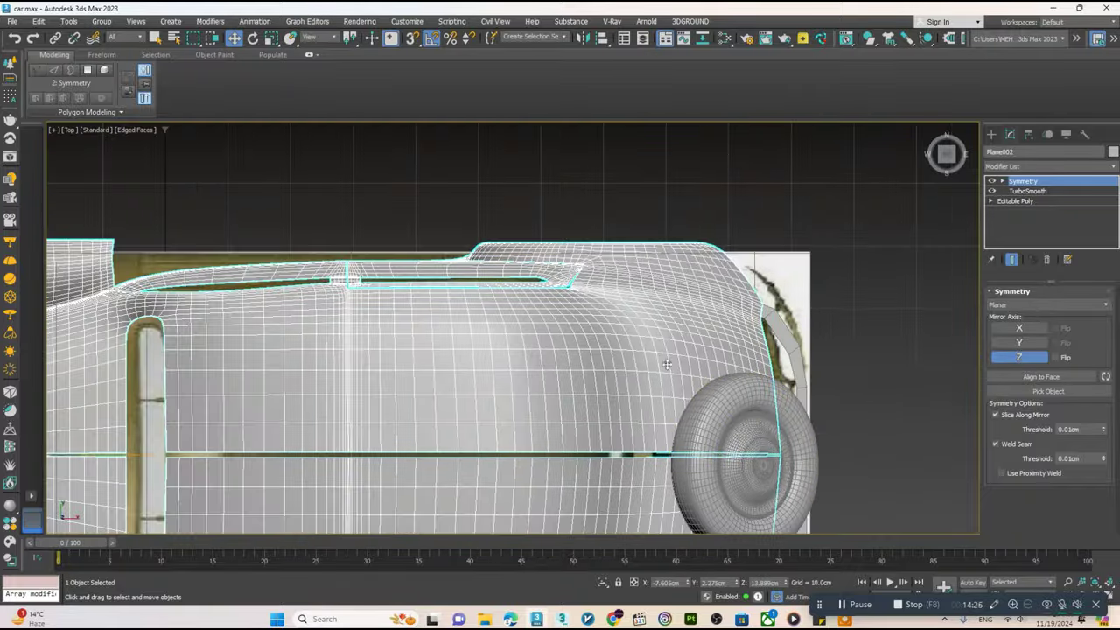
pyautogui.scroll(-2, 377, 372)
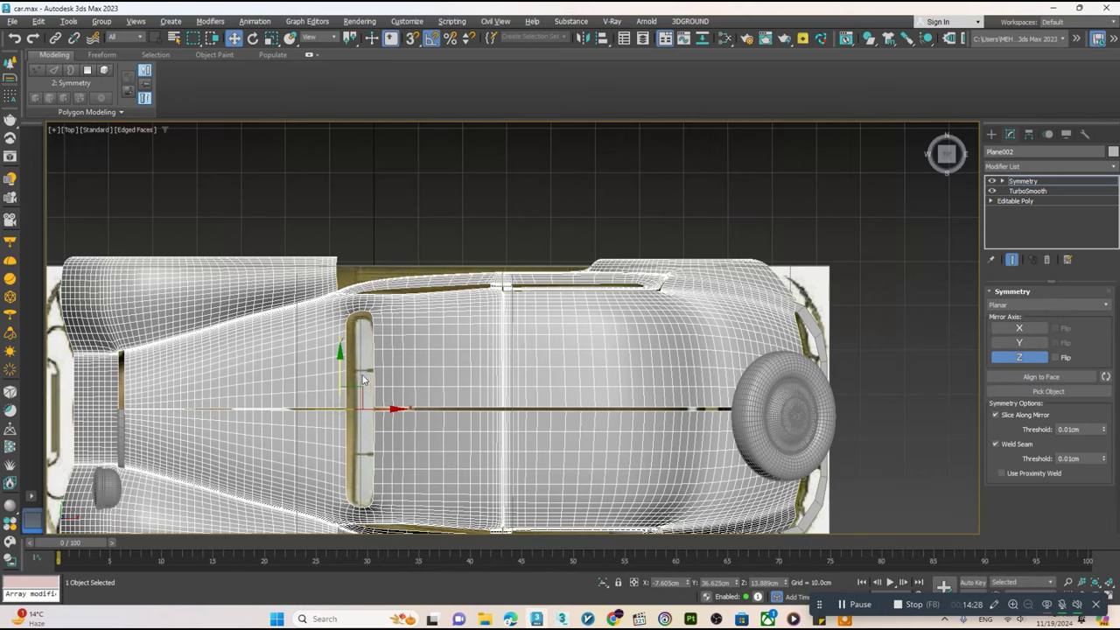
pyautogui.moveTo(340, 373); pyautogui.dragTo(339, 377)
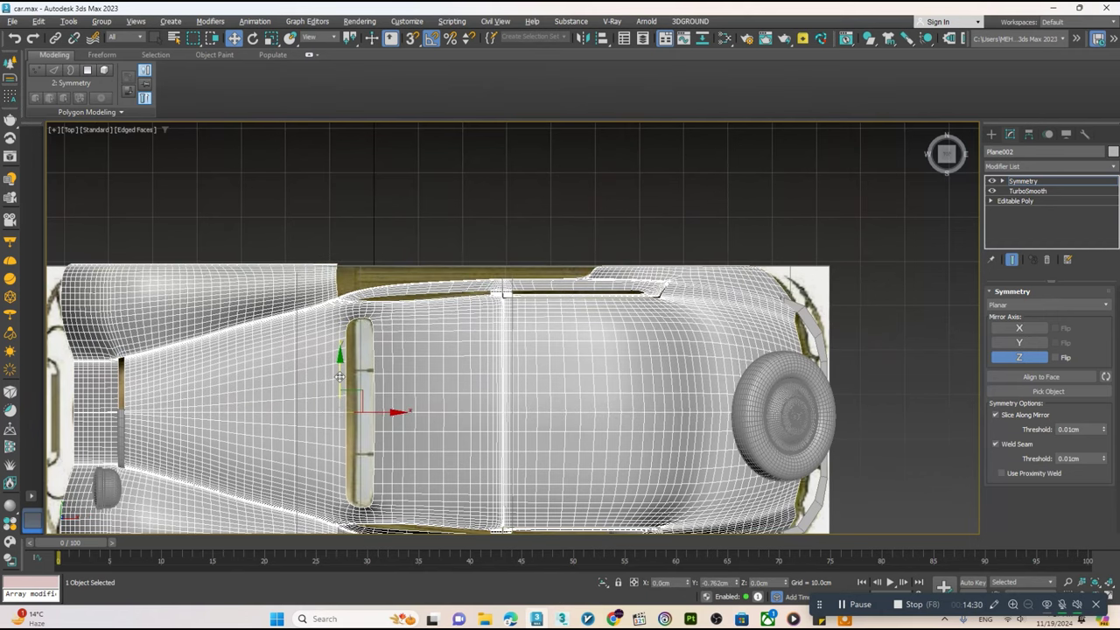
# - Inspect the mirrored body in perspective with edges hidden, then select its base Editable Poly
pyautogui.hotkey('alt', 'w')
pyautogui.hotkey('alt', 'w')
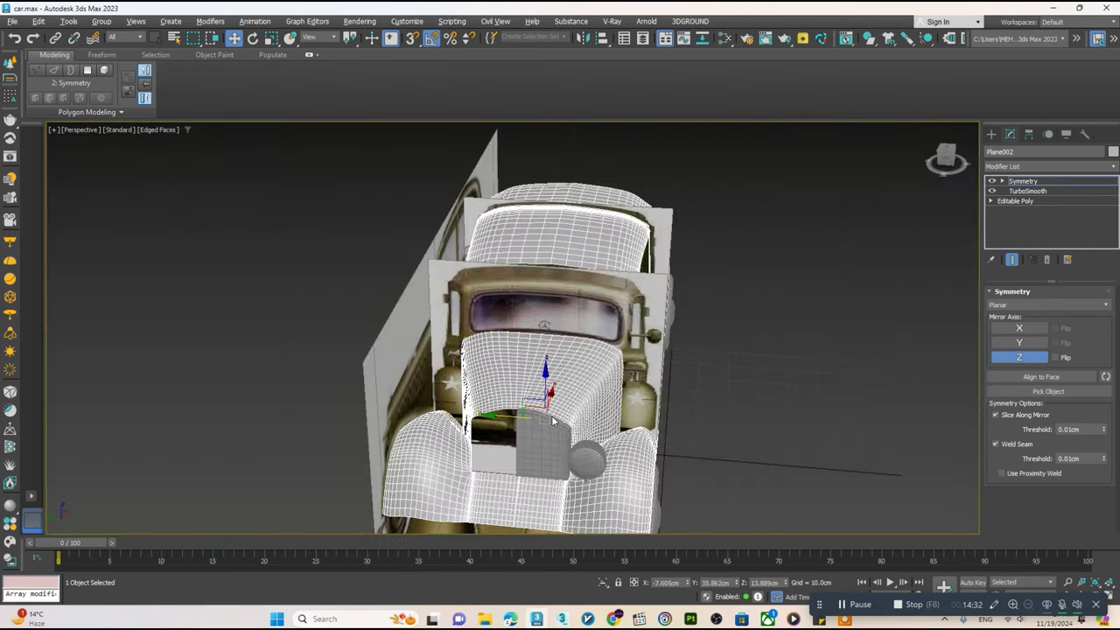
pyautogui.moveTo(669, 436)
pyautogui.keyDown('alt'); pyautogui.mouseDown(button='middle')
pyautogui.moveTo(542, 411)
pyautogui.moveTo(496, 418)
pyautogui.moveTo(633, 348)
pyautogui.mouseUp(button='middle'); pyautogui.keyUp('alt')
pyautogui.scroll(3, 521, 407)
pyautogui.scroll(-4, 520, 407)
pyautogui.scroll(3, 633, 347)
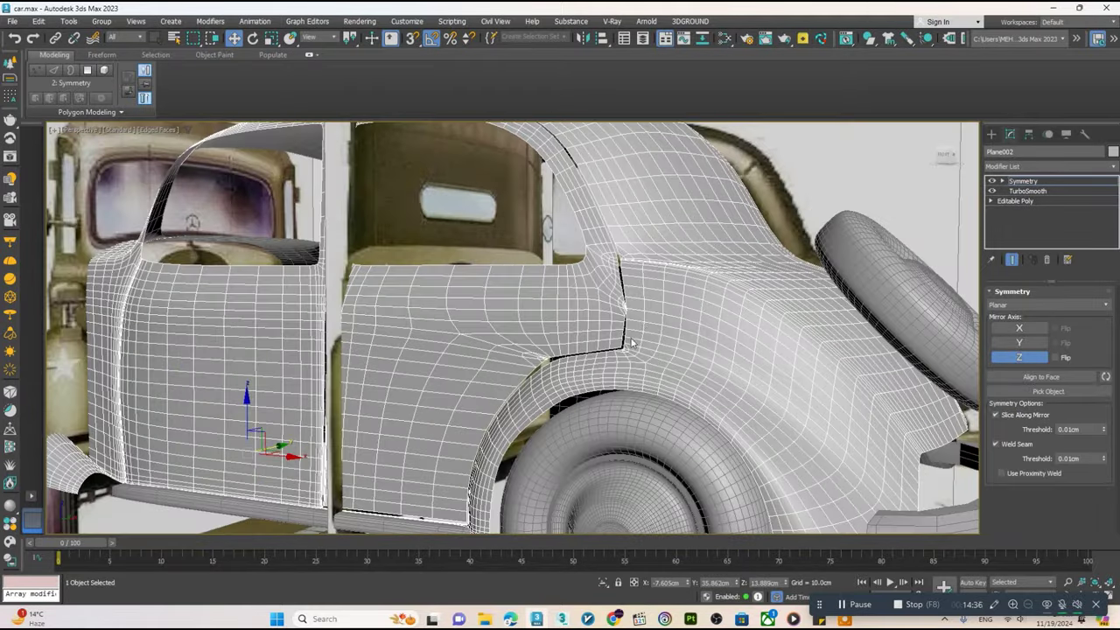
pyautogui.press('F4')
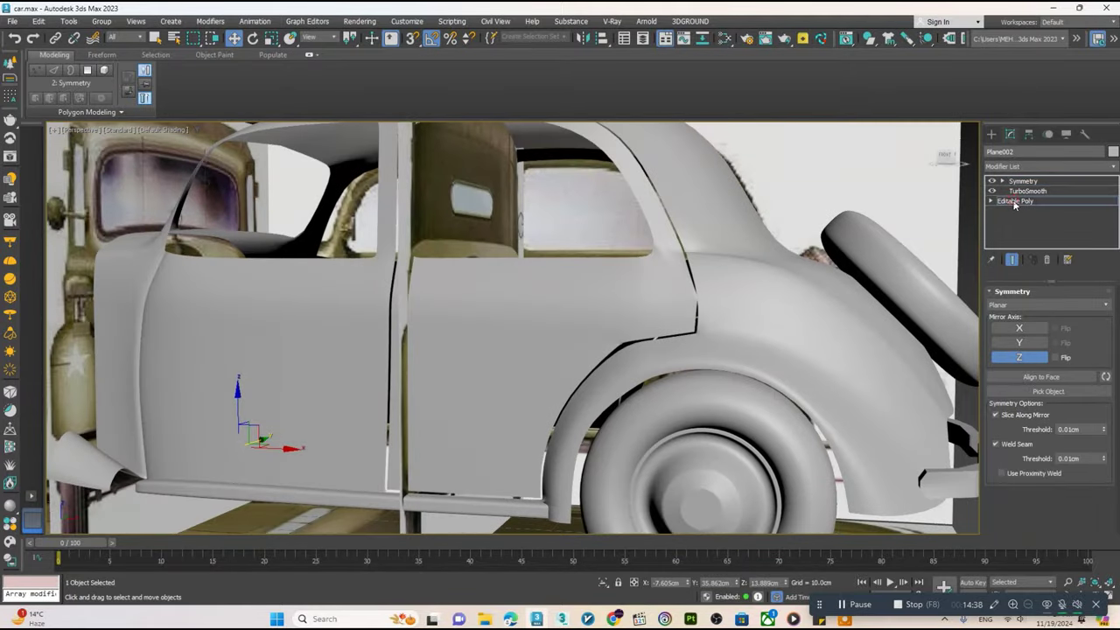
pyautogui.click(1014, 201)
# - Show only the base cage with edges visible and start Target Weld in vertex mode
pyautogui.click(1011, 258)
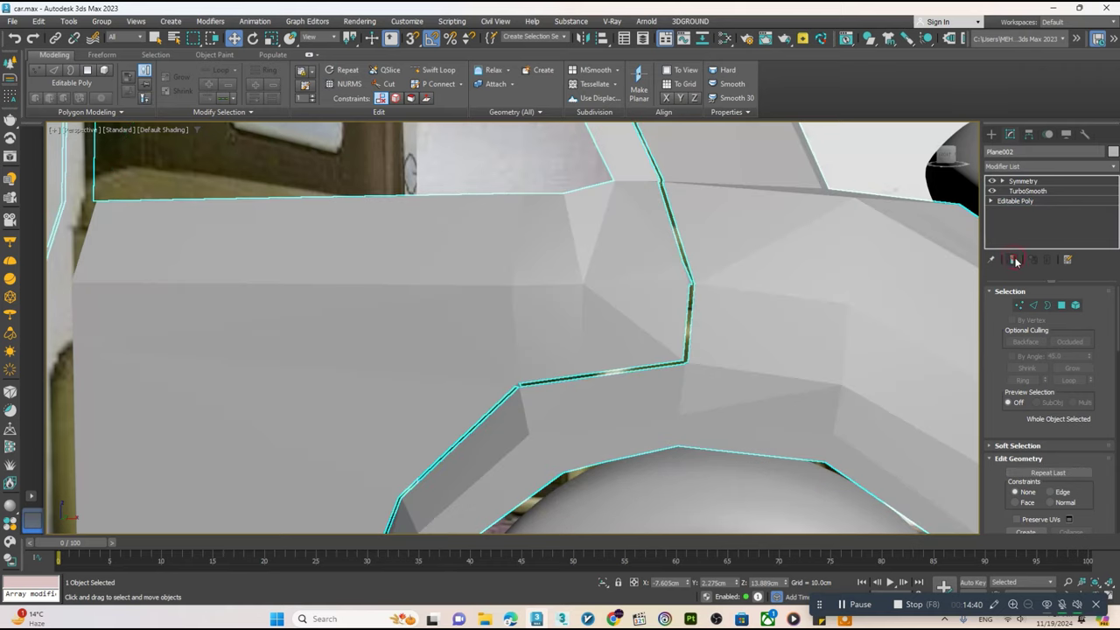
pyautogui.press('F4')
pyautogui.scroll(5, 683, 280)
pyautogui.press('1')
pyautogui.rightClick(764, 254)
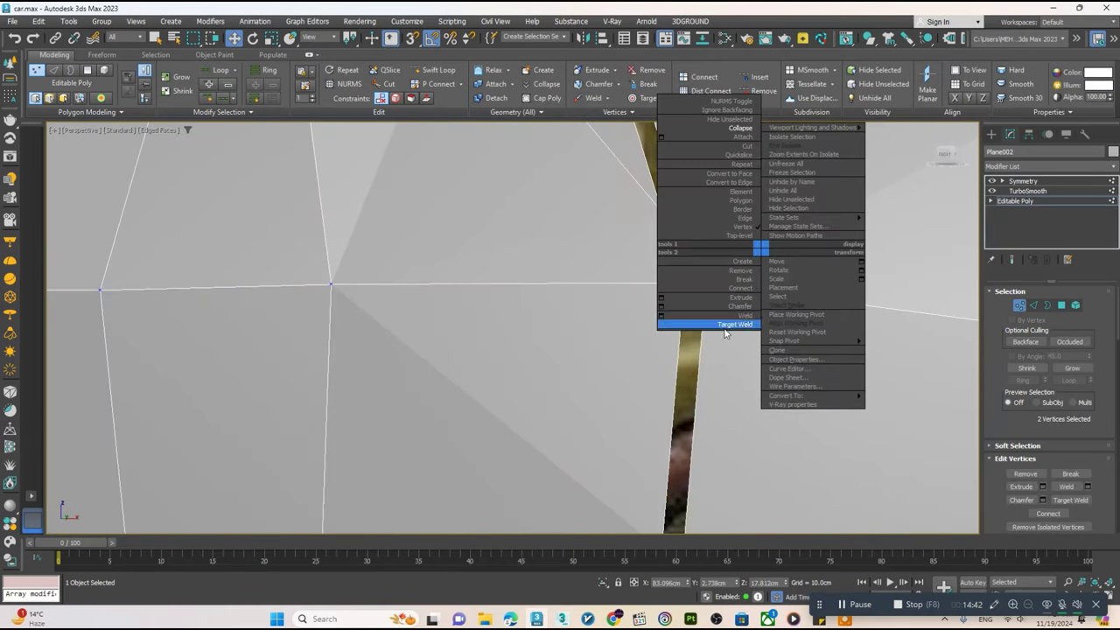
pyautogui.click(722, 322)
# - Switch back to Move and view the full mirrored body at the Symmetry level
pyautogui.scroll(-5, 664, 210)
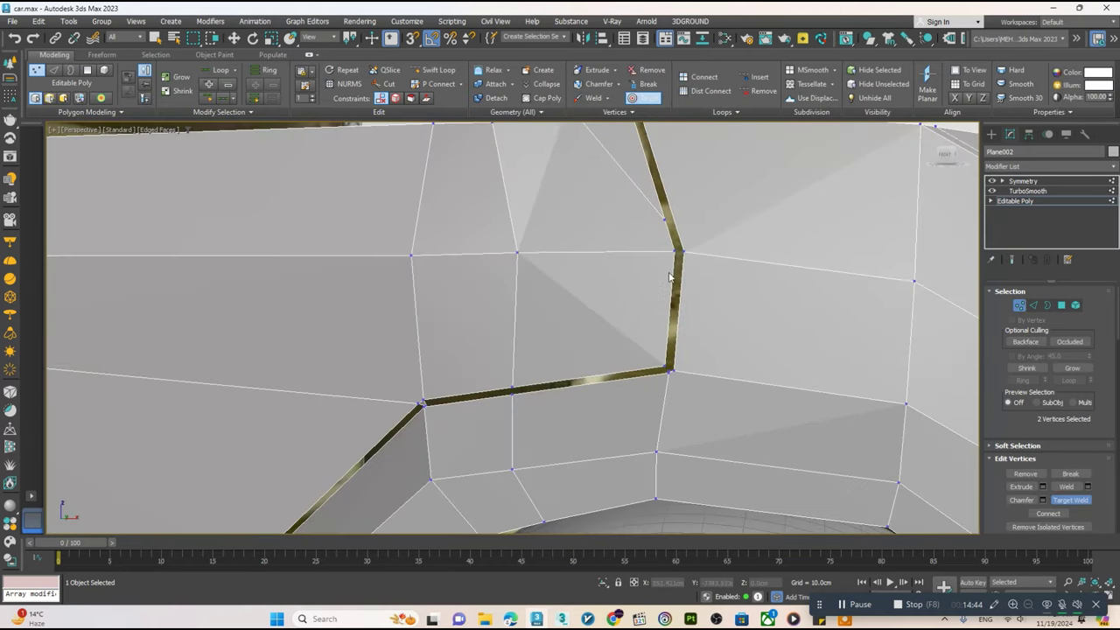
pyautogui.scroll(5, 449, 344)
pyautogui.scroll(1, 457, 336)
pyautogui.scroll(1, 457, 337)
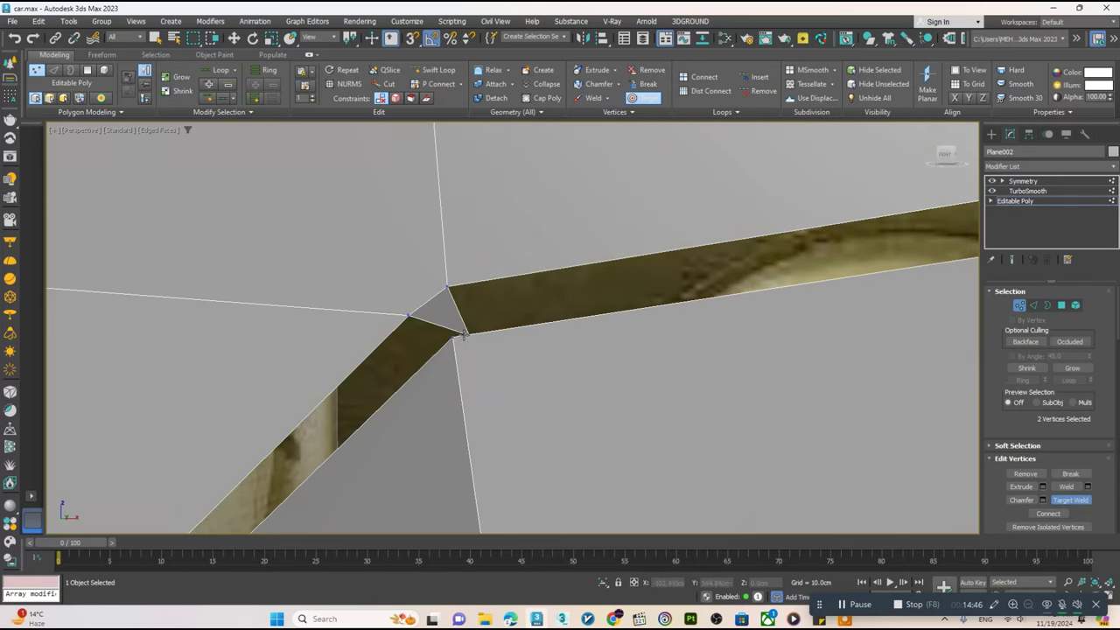
pyautogui.scroll(-4, 427, 326)
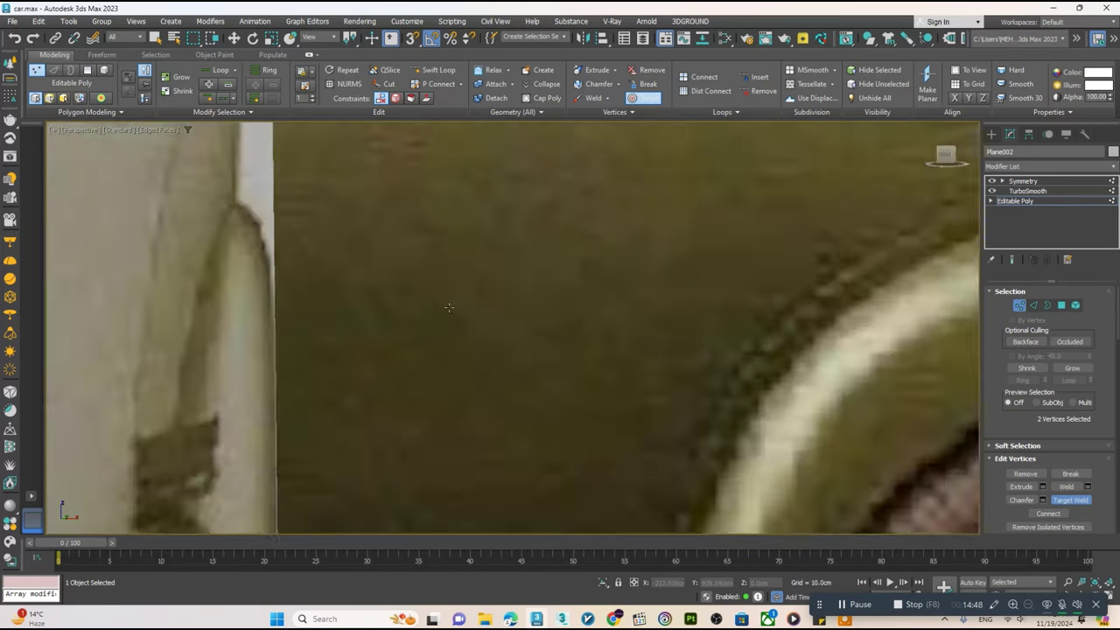
pyautogui.scroll(-4, 435, 321)
pyautogui.press('w')
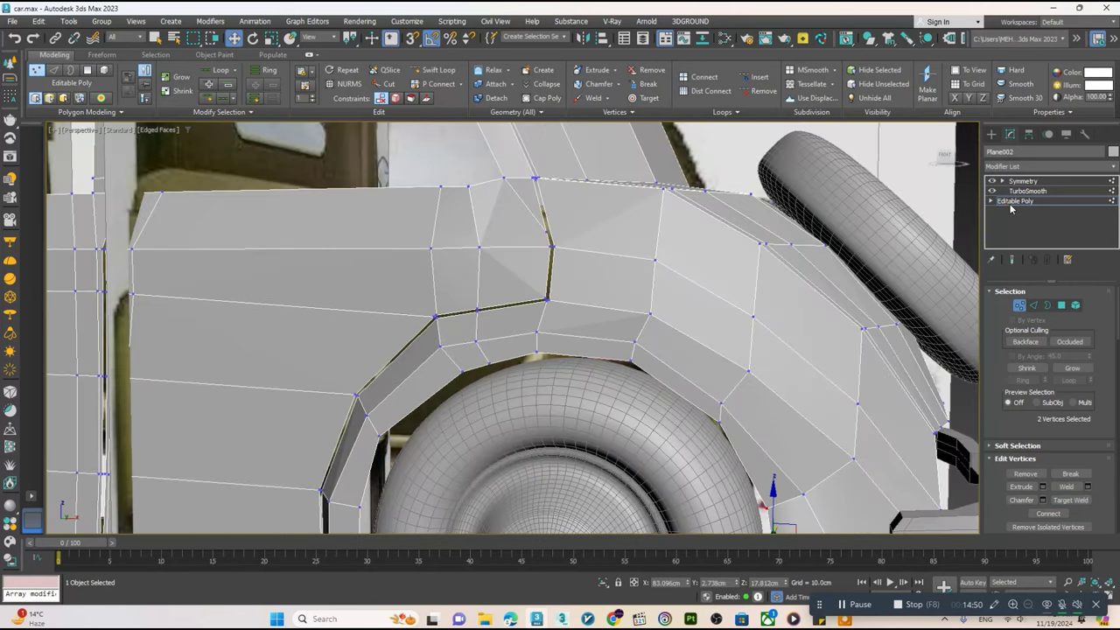
pyautogui.click(1022, 181)
# - Return to the body's Editable Poly vertices and start Target Weld at the door seam
pyautogui.scroll(-2, 526, 331)
pyautogui.scroll(-3, 526, 331)
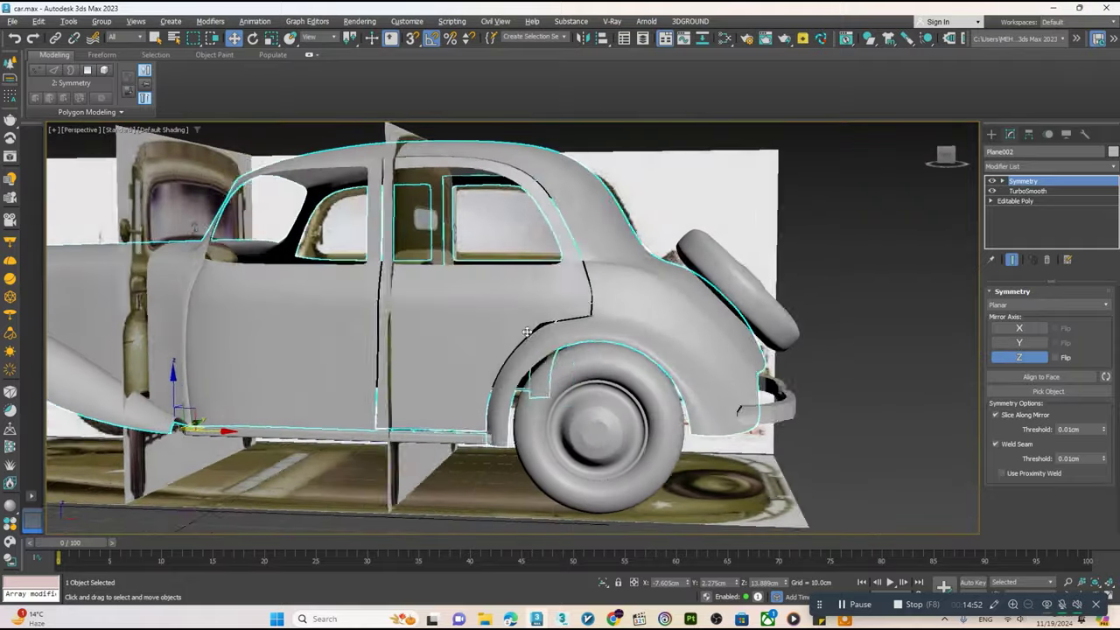
pyautogui.scroll(4, 526, 332)
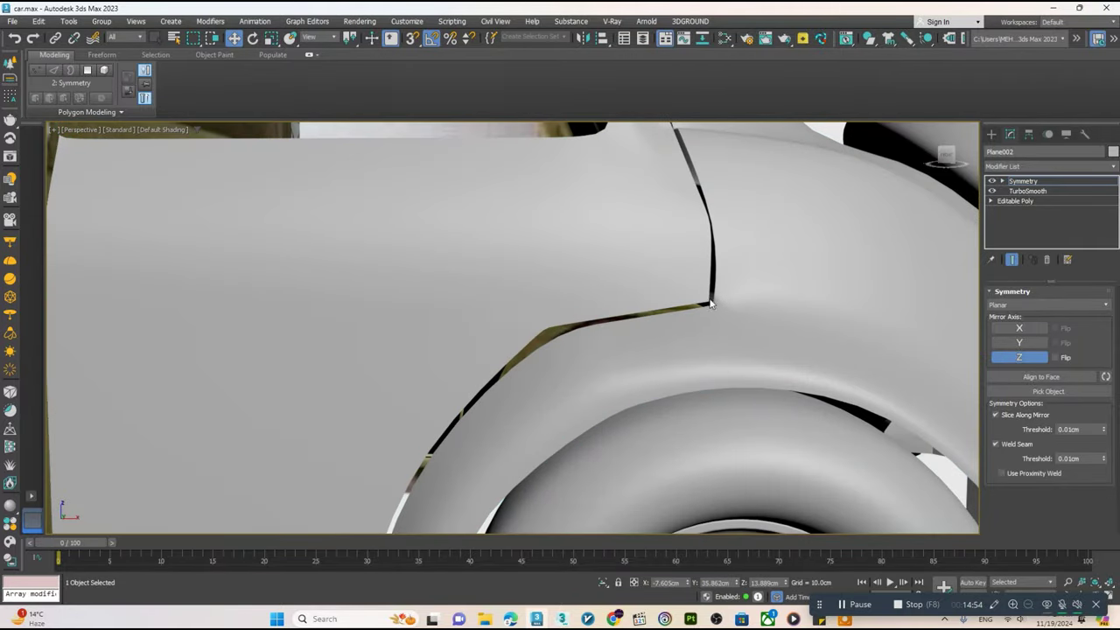
pyautogui.click(1027, 202)
pyautogui.press('1')
pyautogui.scroll(5, 539, 337)
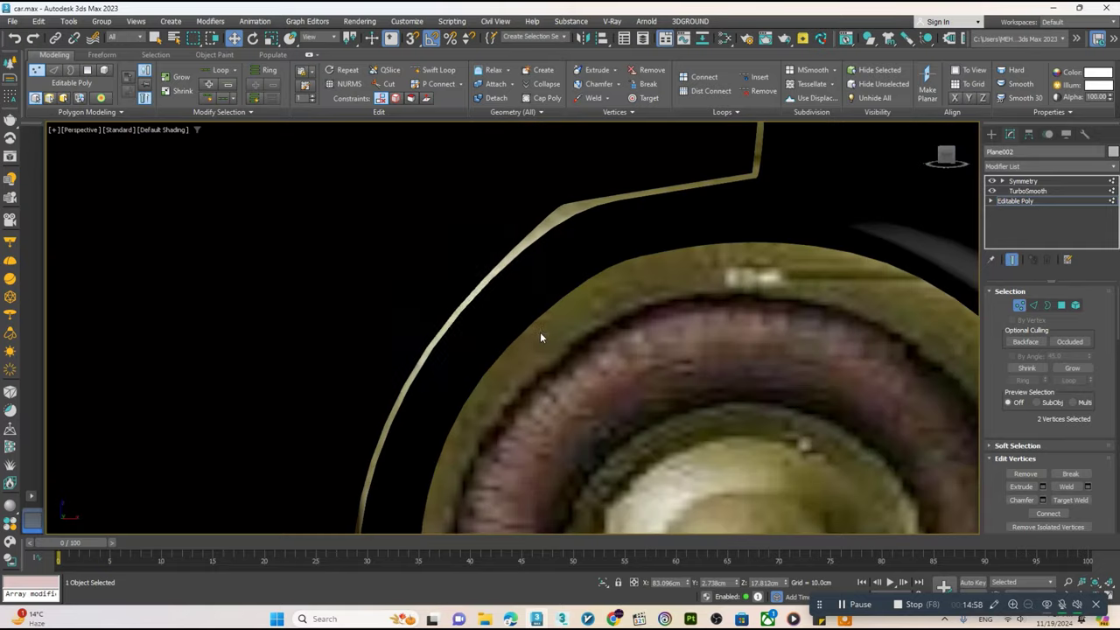
pyautogui.scroll(3, 540, 336)
pyautogui.rightClick(608, 265)
pyautogui.click(584, 341)
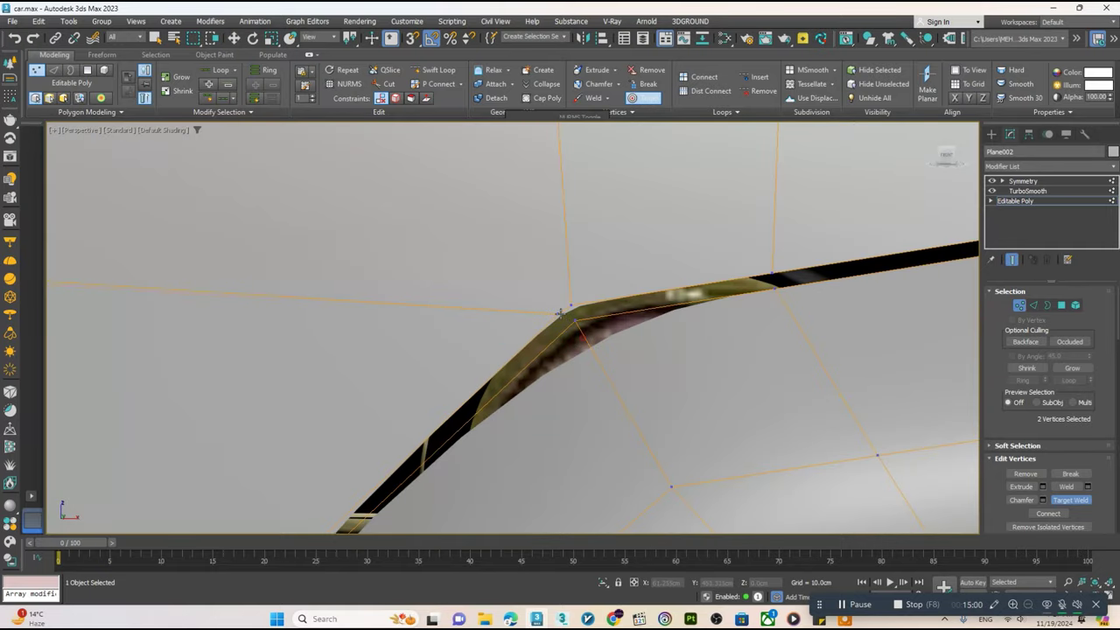
# - Zoom in on the door seam and cancel Target Weld
pyautogui.scroll(-2, 569, 315)
pyautogui.scroll(-4, 569, 314)
pyautogui.scroll(-3, 592, 331)
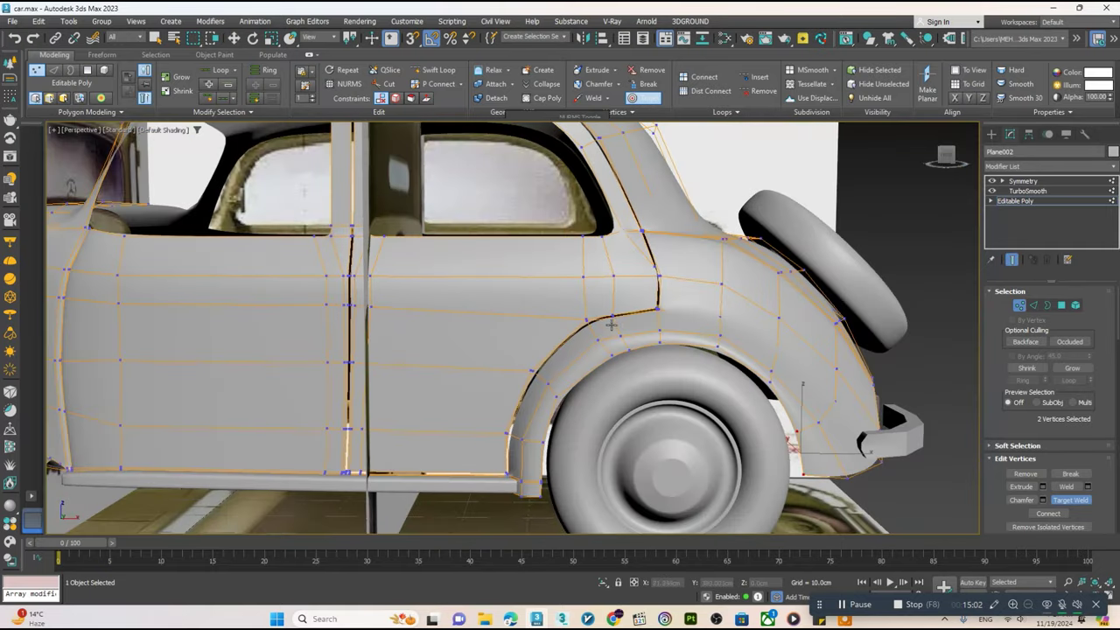
pyautogui.scroll(4, 662, 280)
pyautogui.scroll(2, 662, 262)
pyautogui.scroll(1, 647, 254)
pyautogui.scroll(-3, 631, 234)
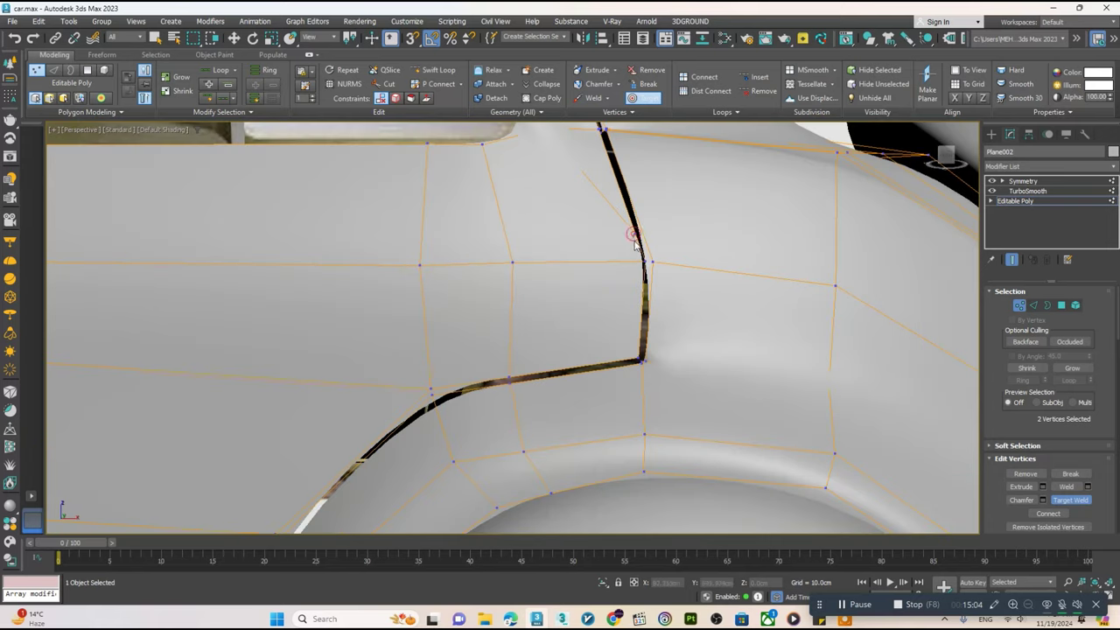
pyautogui.scroll(-1, 632, 234)
pyautogui.rightClick(632, 234)
pyautogui.scroll(-3, 632, 234)
pyautogui.scroll(10, 617, 221)
pyautogui.scroll(-3, 635, 256)
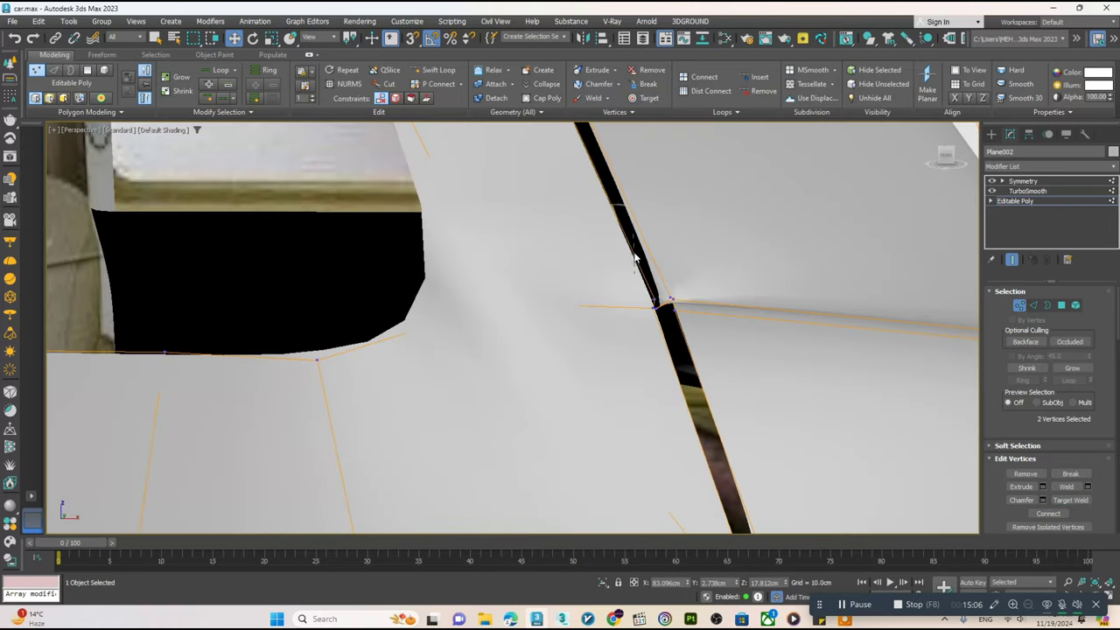
# - Target-weld the stray door-seam vertex onto its neighbouring vertex
pyautogui.click(666, 303)
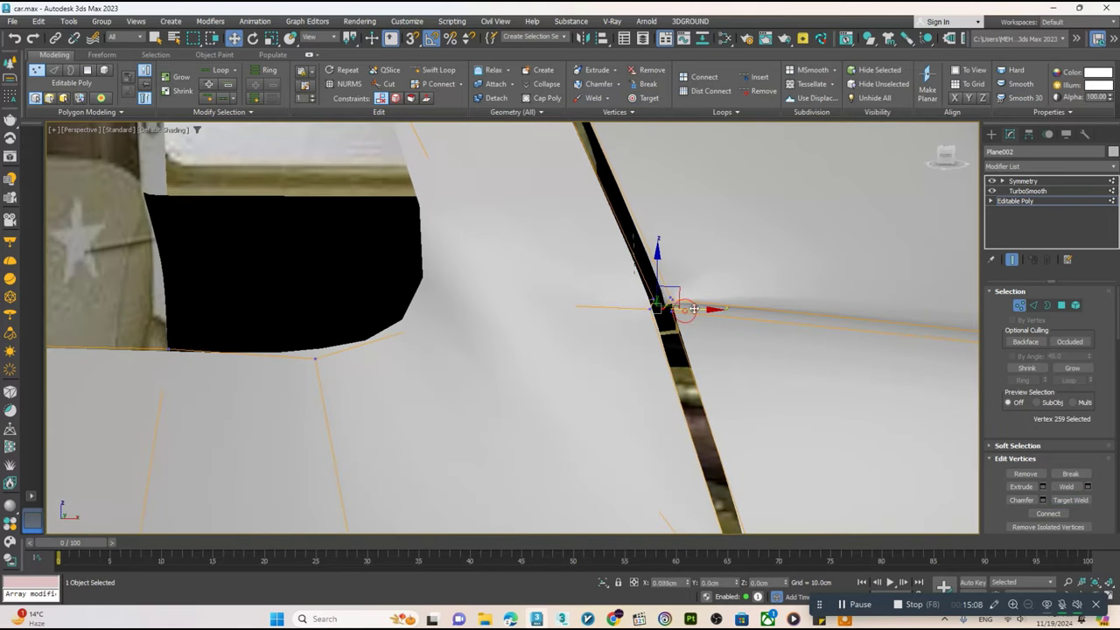
pyautogui.rightClick(694, 286)
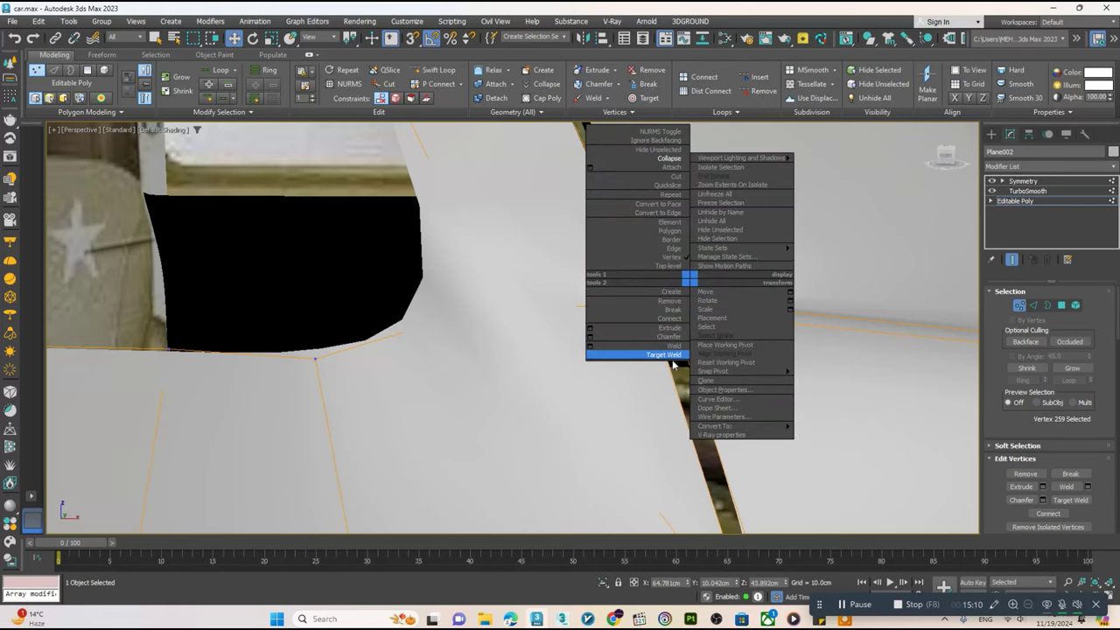
pyautogui.click(670, 356)
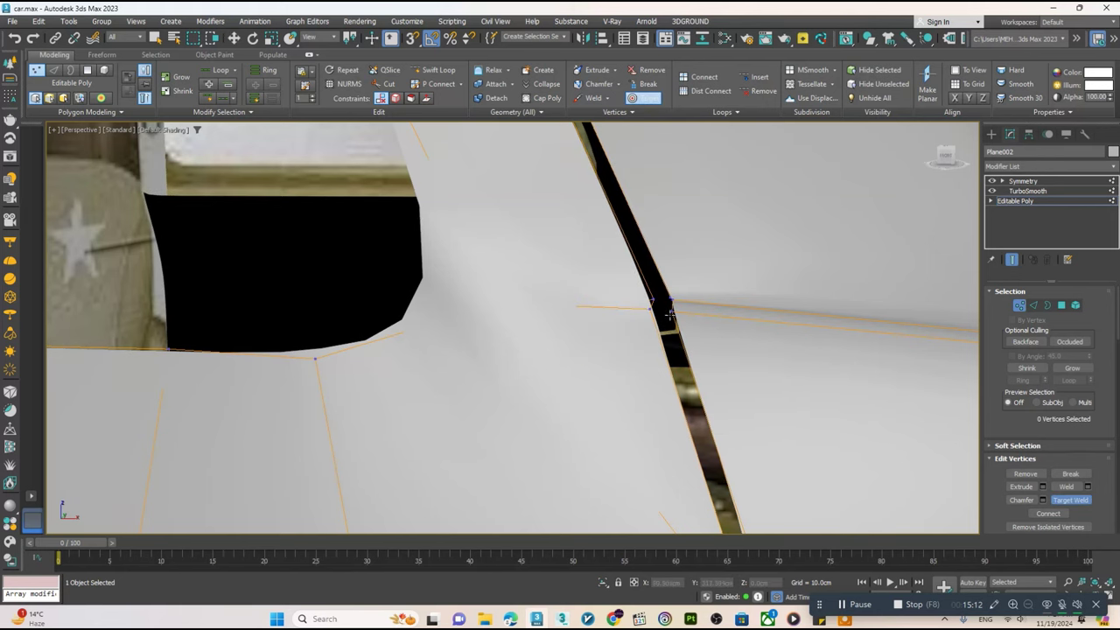
pyautogui.scroll(-2, 670, 301)
pyautogui.scroll(-2, 668, 310)
pyautogui.scroll(-2, 663, 322)
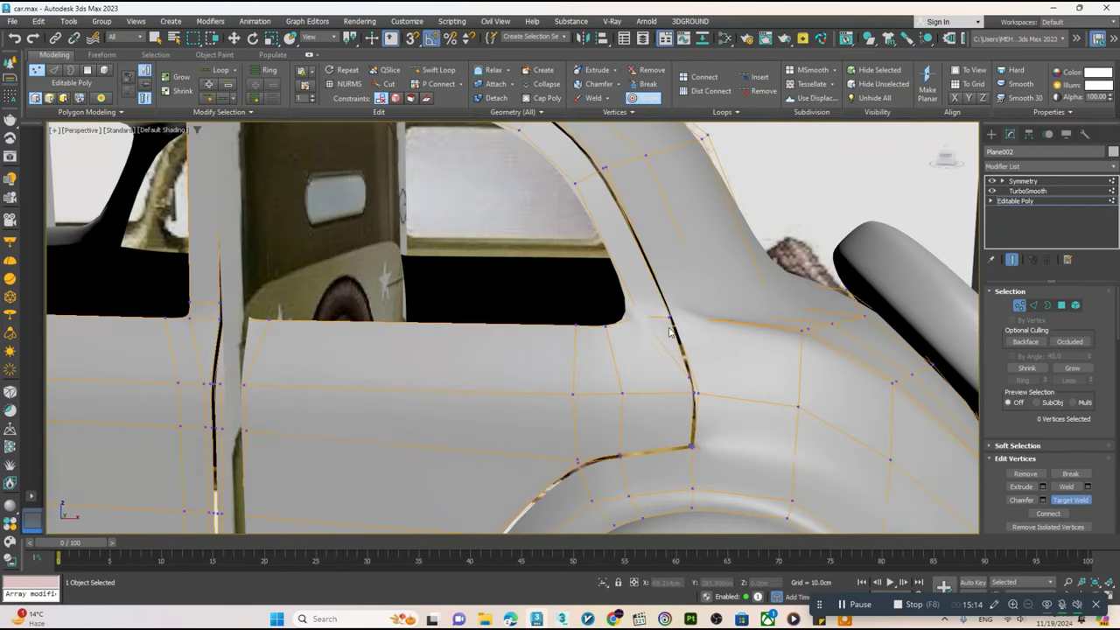
pyautogui.scroll(-2, 665, 324)
# - Return to the Symmetry level, view the whole car, and save car.max
pyautogui.click(1021, 180)
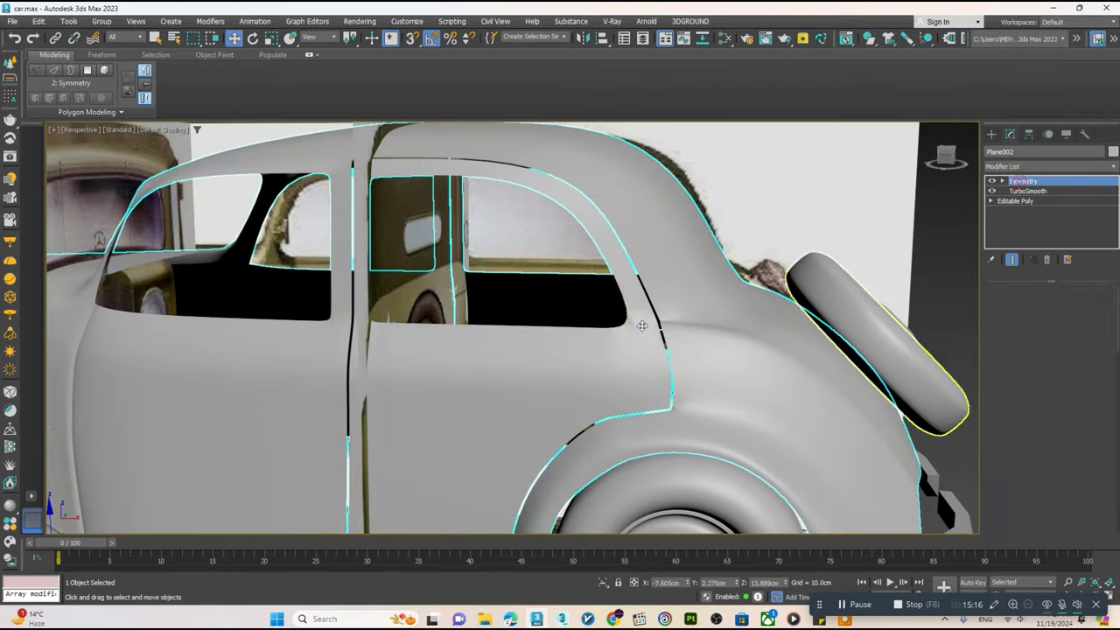
pyautogui.press('z')
pyautogui.keyDown('alt'); pyautogui.moveTo(559, 332); pyautogui.dragTo(619, 330, button='middle'); pyautogui.keyUp('alt')
pyautogui.hotkey('ctrl', 's')
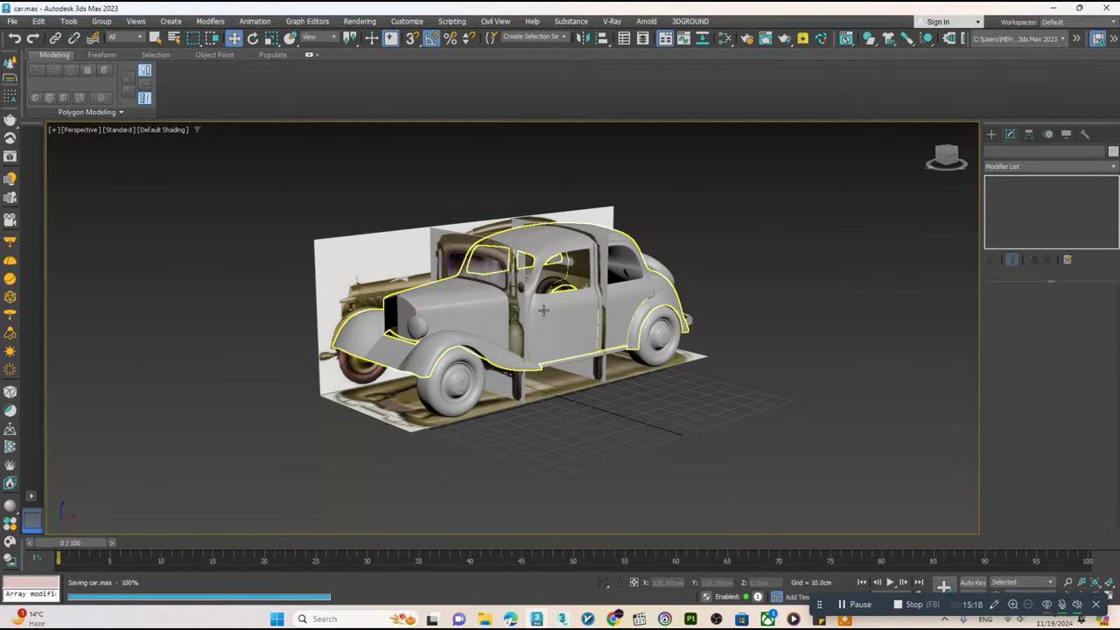
# - Copy the Symmetry modifier from the front fender body Plane002
pyautogui.scroll(5, 543, 310)
pyautogui.click(320, 329)
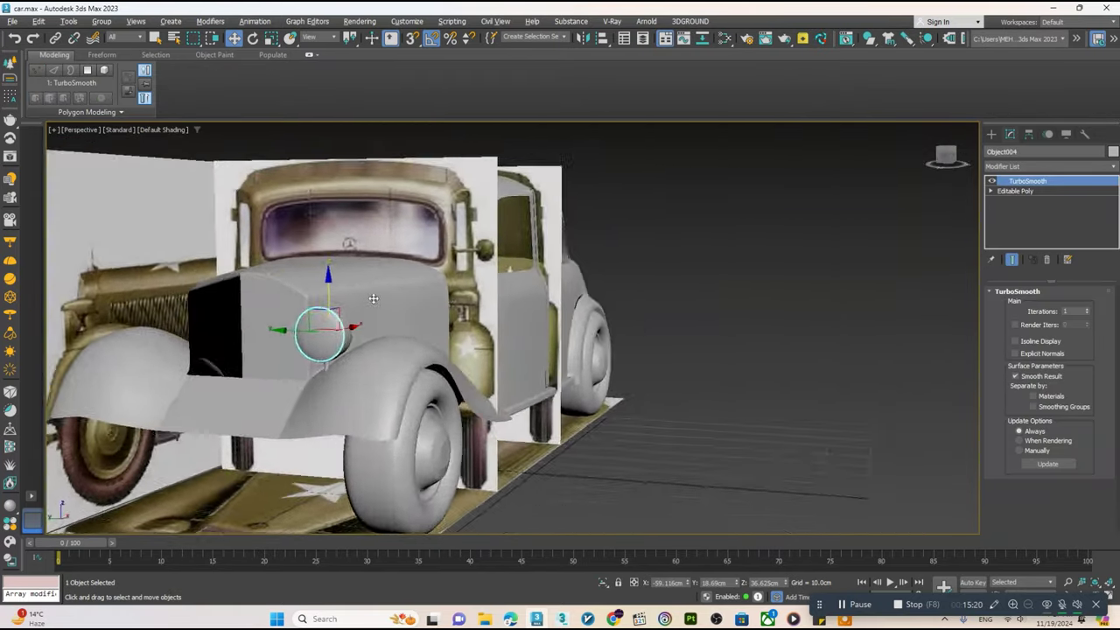
pyautogui.moveTo(373, 298)
pyautogui.keyDown('alt'); pyautogui.mouseDown(button='middle')
pyautogui.moveTo(298, 262)
pyautogui.moveTo(448, 328)
pyautogui.mouseUp(button='middle'); pyautogui.keyUp('alt')
pyautogui.click(298, 262)
pyautogui.rightClick(1023, 181)
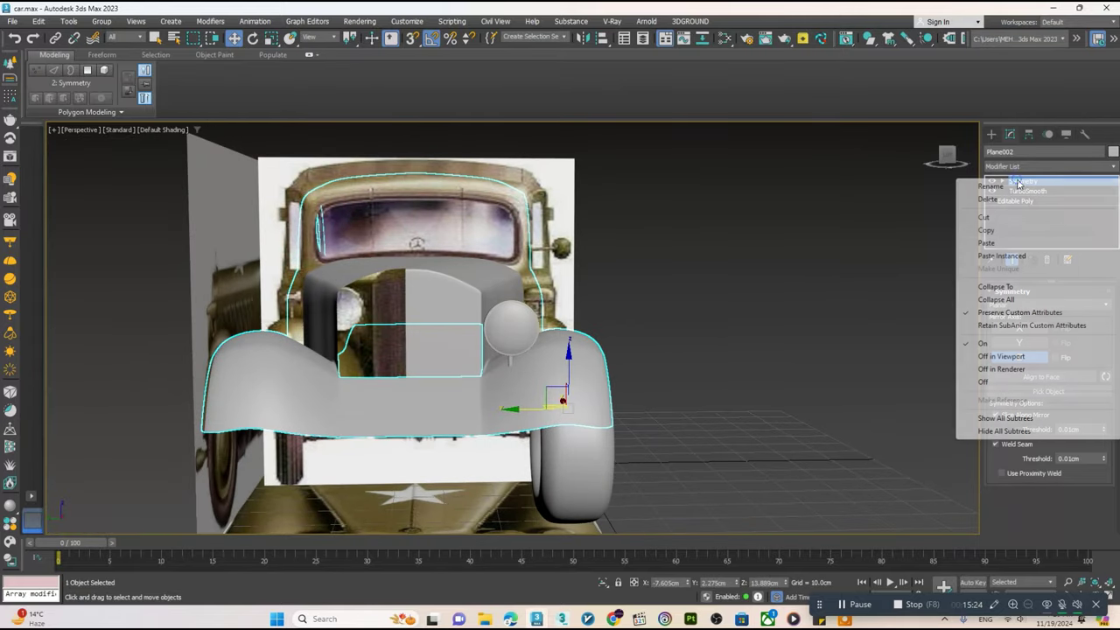
pyautogui.click(997, 237)
# - Paste Symmetry onto the Object003 grille and check the mirrored result
pyautogui.click(414, 303)
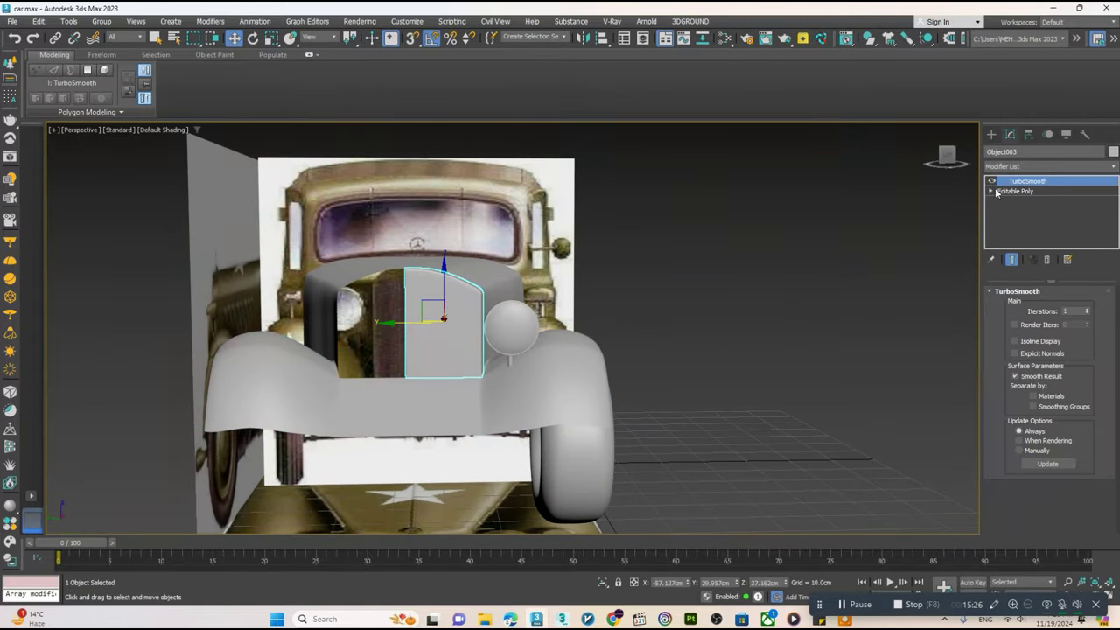
pyautogui.rightClick(1007, 182)
pyautogui.click(987, 242)
pyautogui.keyDown('alt'); pyautogui.moveTo(658, 315); pyautogui.dragTo(548, 359, button='middle'); pyautogui.keyUp('alt')
pyautogui.scroll(-1, 624, 332)
pyautogui.scroll(2, 577, 350)
pyautogui.scroll(-4, 568, 354)
pyautogui.scroll(3, 549, 360)
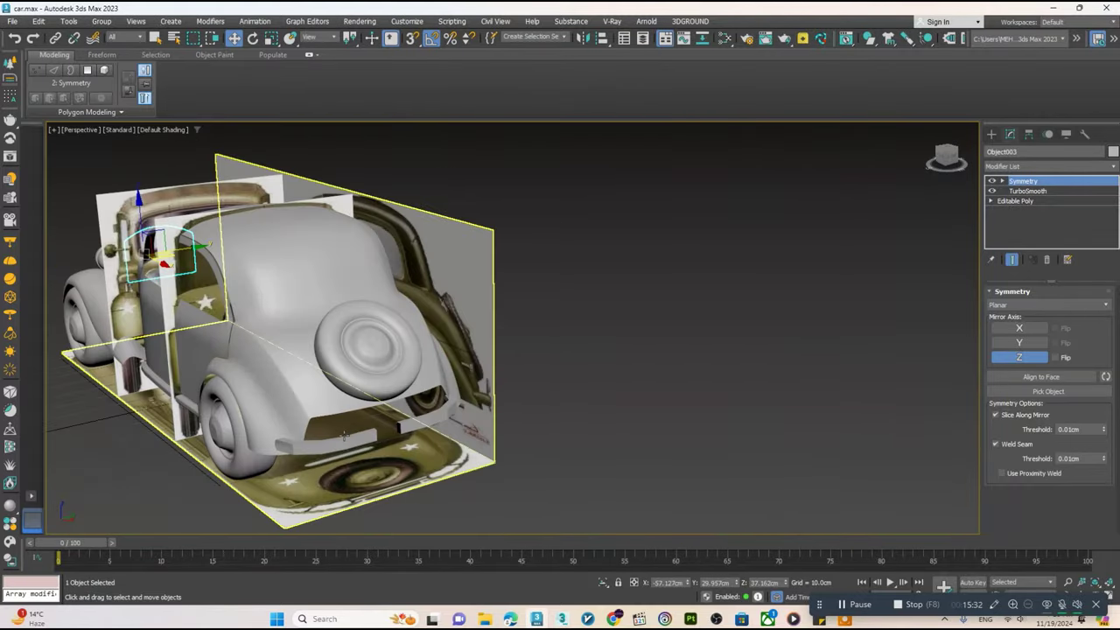
pyautogui.click(344, 435)
pyautogui.keyDown('alt'); pyautogui.moveTo(344, 435); pyautogui.dragTo(712, 371, button='middle'); pyautogui.keyUp('alt')
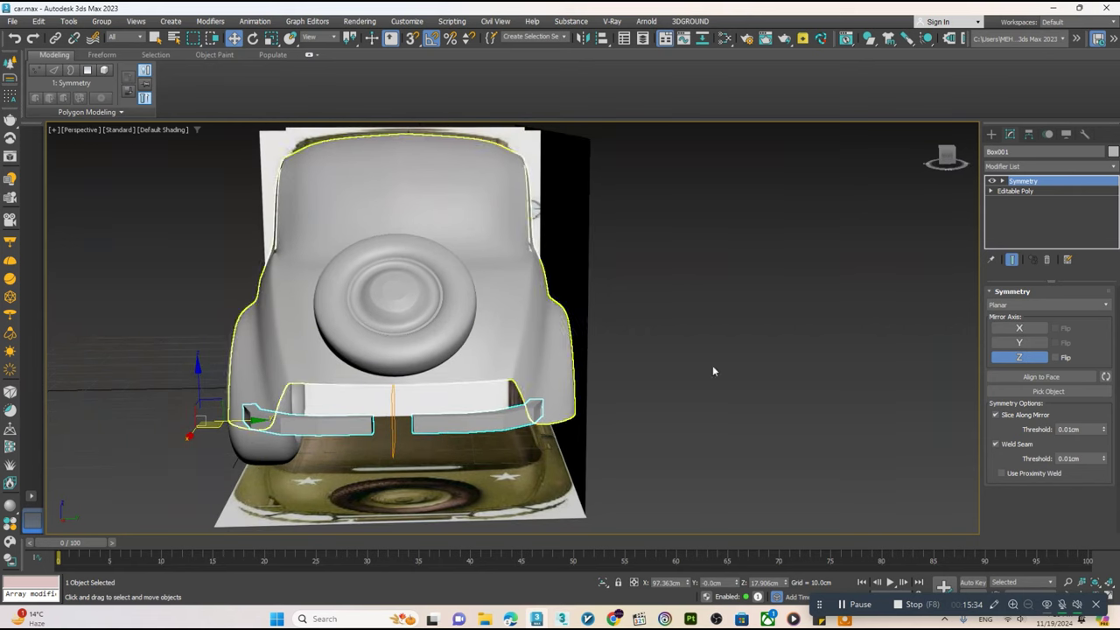
# - Collapse Box001 to an Editable Poly and bridge its two open borders into one bar
pyautogui.click(560, 386)
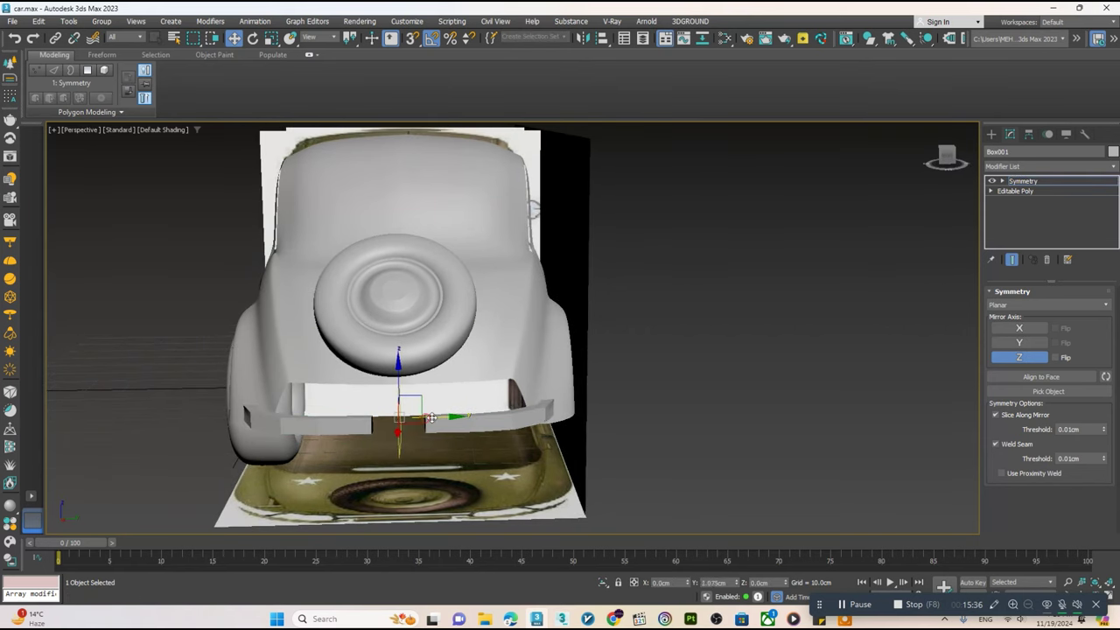
pyautogui.rightClick(465, 398)
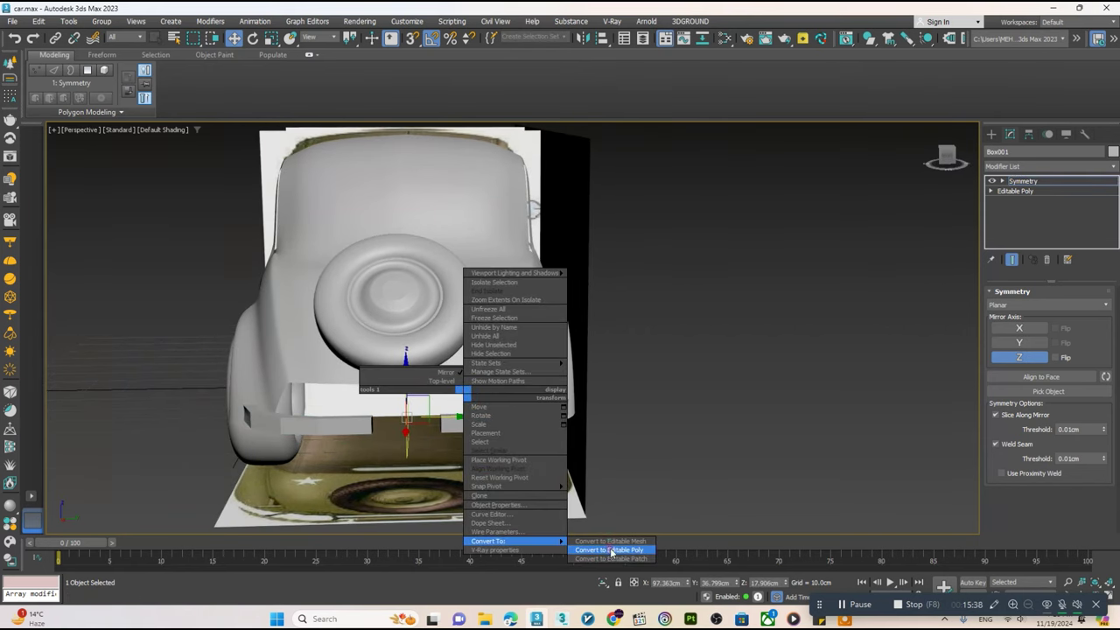
pyautogui.click(604, 549)
pyautogui.click(1044, 305)
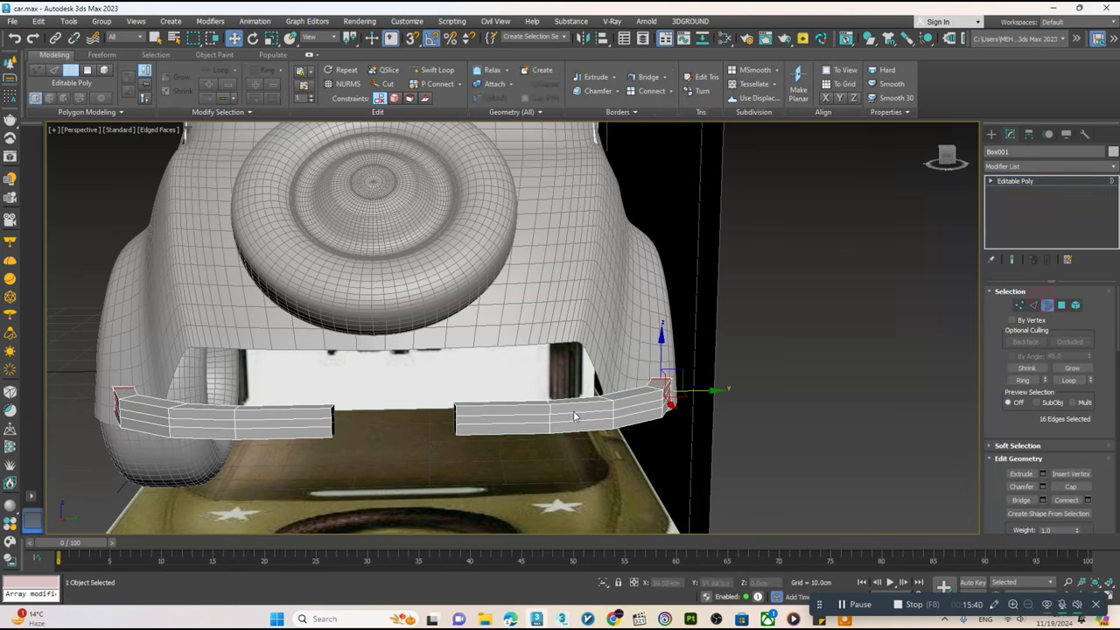
pyautogui.click(1020, 500)
pyautogui.click(1015, 180)
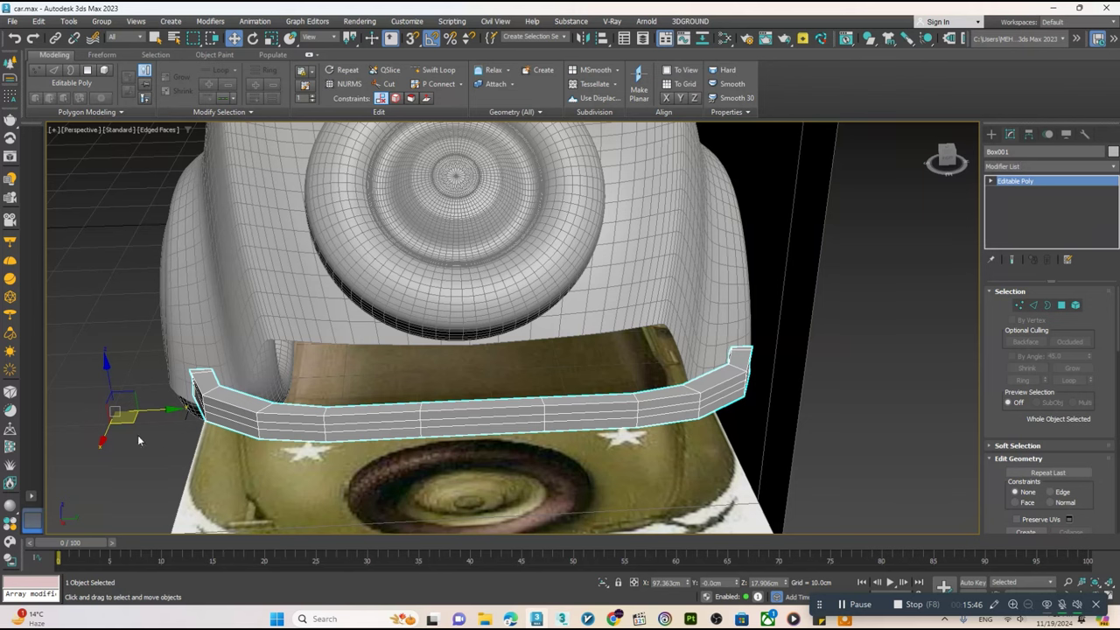
# - Nudge the bumper along Y and centre its pivot with Center to Object
pyautogui.moveTo(154, 411); pyautogui.dragTo(148, 412)
pyautogui.keyDown('alt'); pyautogui.moveTo(157, 410); pyautogui.dragTo(192, 385, button='middle'); pyautogui.keyUp('alt')
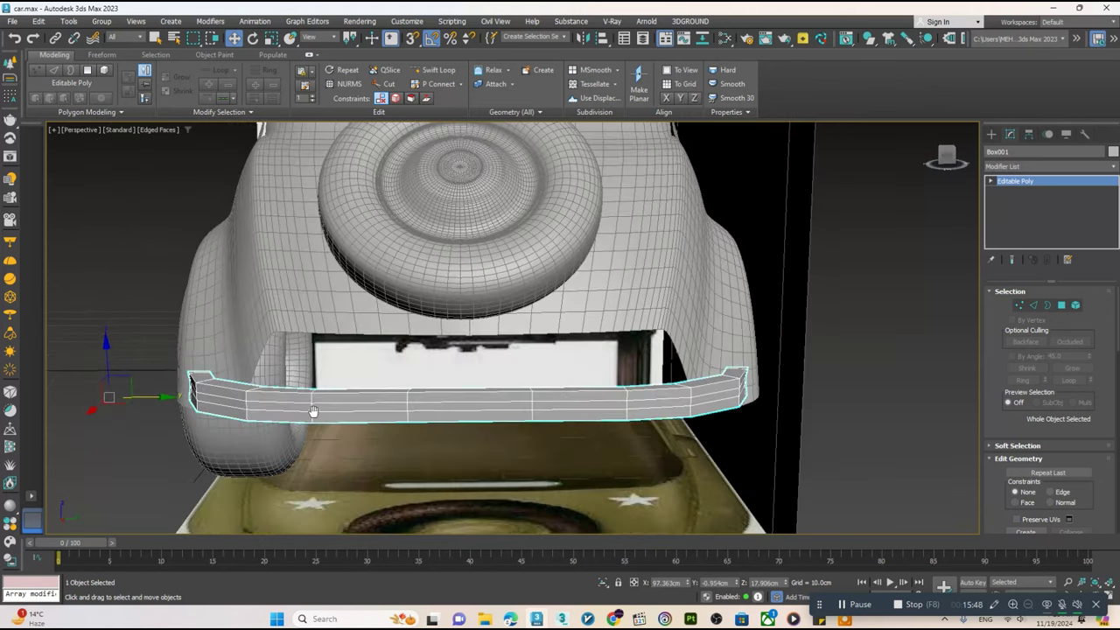
pyautogui.moveTo(158, 397); pyautogui.dragTo(156, 398)
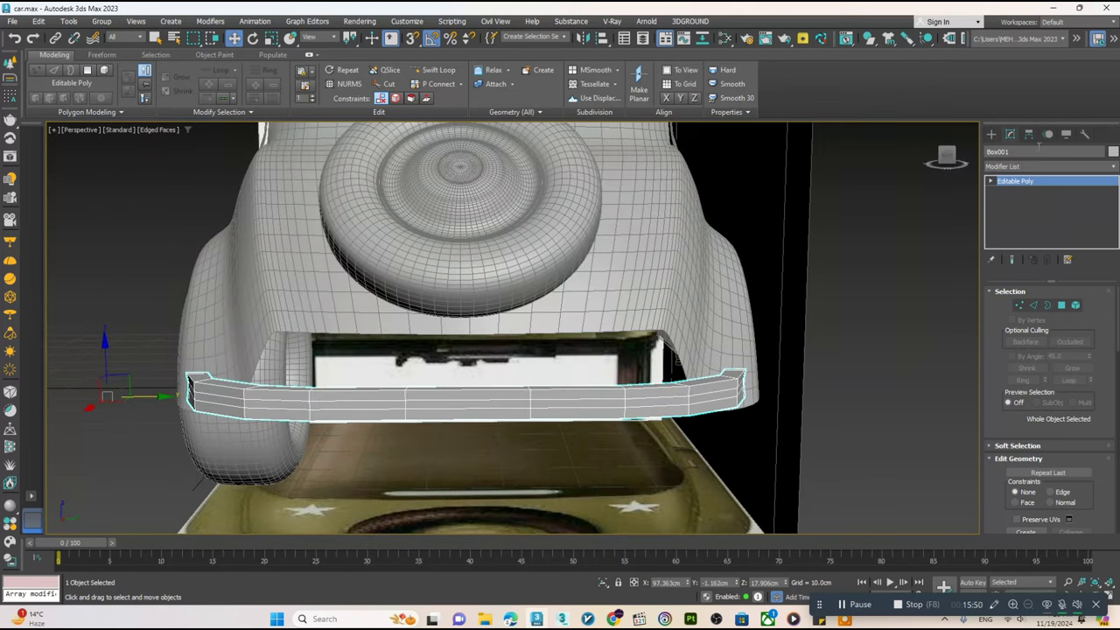
pyautogui.click(1029, 134)
pyautogui.click(1049, 215)
pyautogui.click(1049, 275)
# - Add TurboSmooth to the bumper with Iterations set to 2 and inspect the rounded result
pyautogui.click(1009, 134)
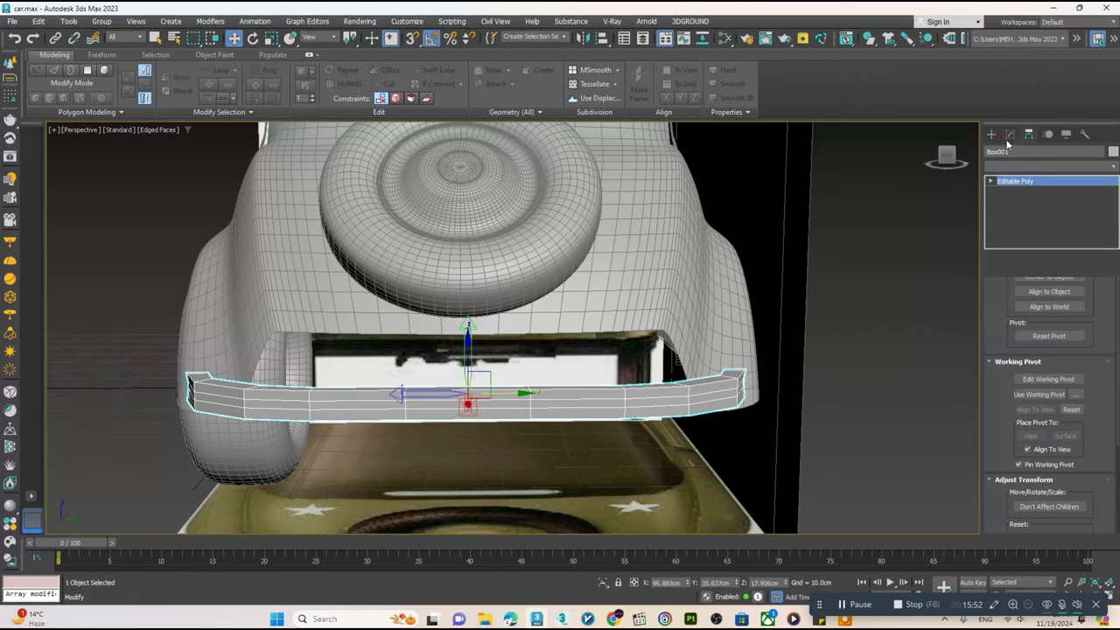
pyautogui.click(1019, 166)
pyautogui.write('turbo')
pyautogui.press('Return')
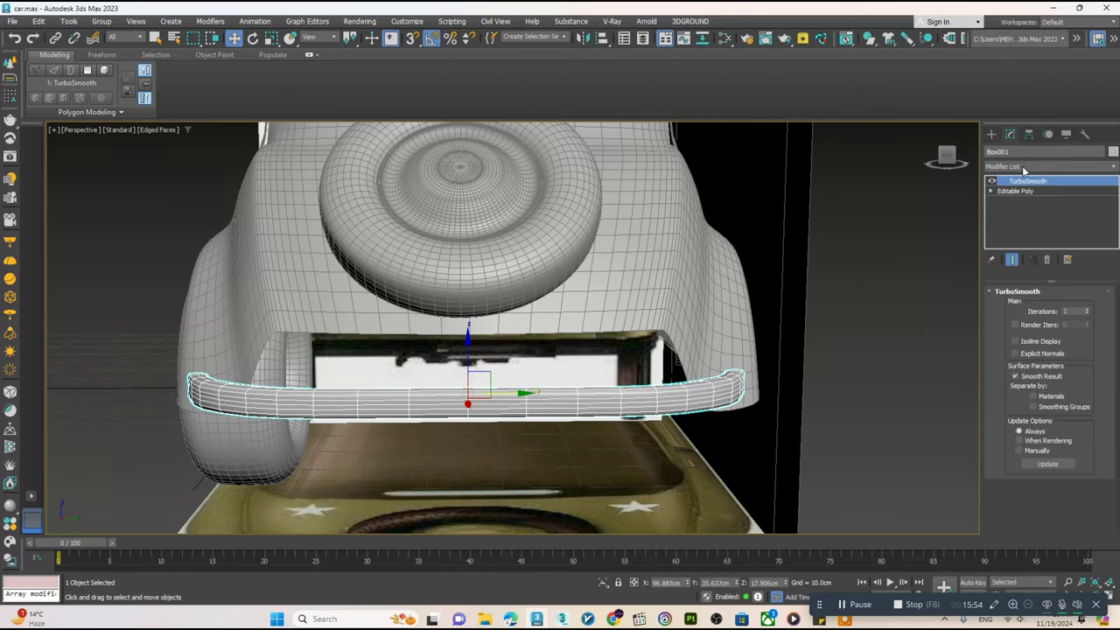
pyautogui.click(1084, 313)
pyautogui.press('F4')
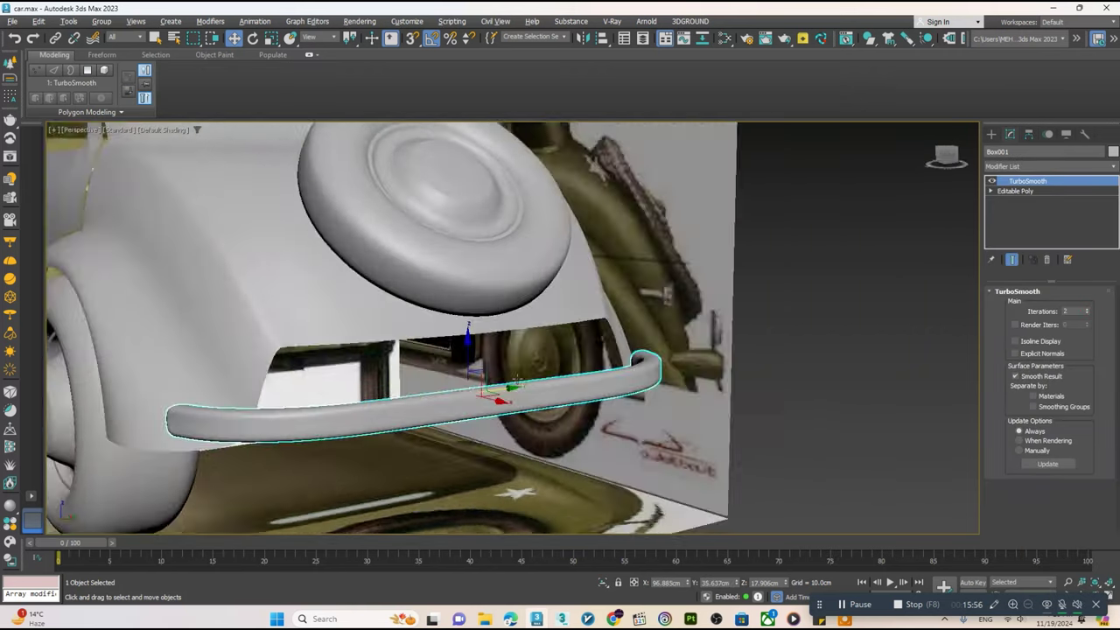
pyautogui.keyDown('alt'); pyautogui.moveTo(612, 368); pyautogui.dragTo(576, 374, button='middle'); pyautogui.keyUp('alt')
pyautogui.scroll(2, 444, 429)
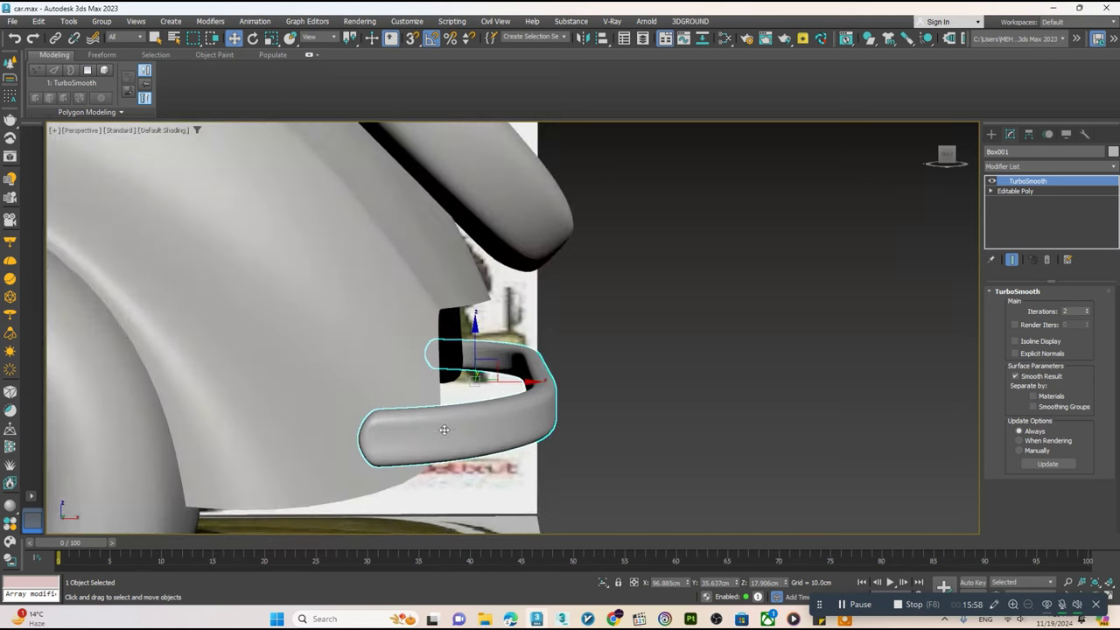
pyautogui.click(1015, 191)
pyautogui.press('F4')
pyautogui.keyDown('alt'); pyautogui.moveTo(439, 437); pyautogui.dragTo(542, 394, button='middle'); pyautogui.keyUp('alt')
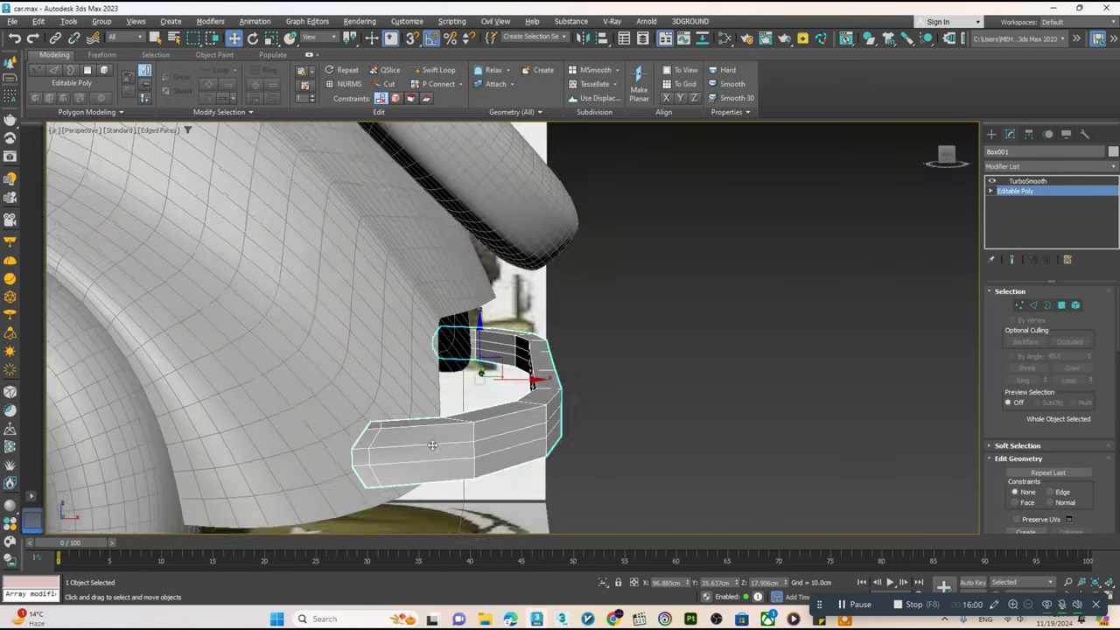
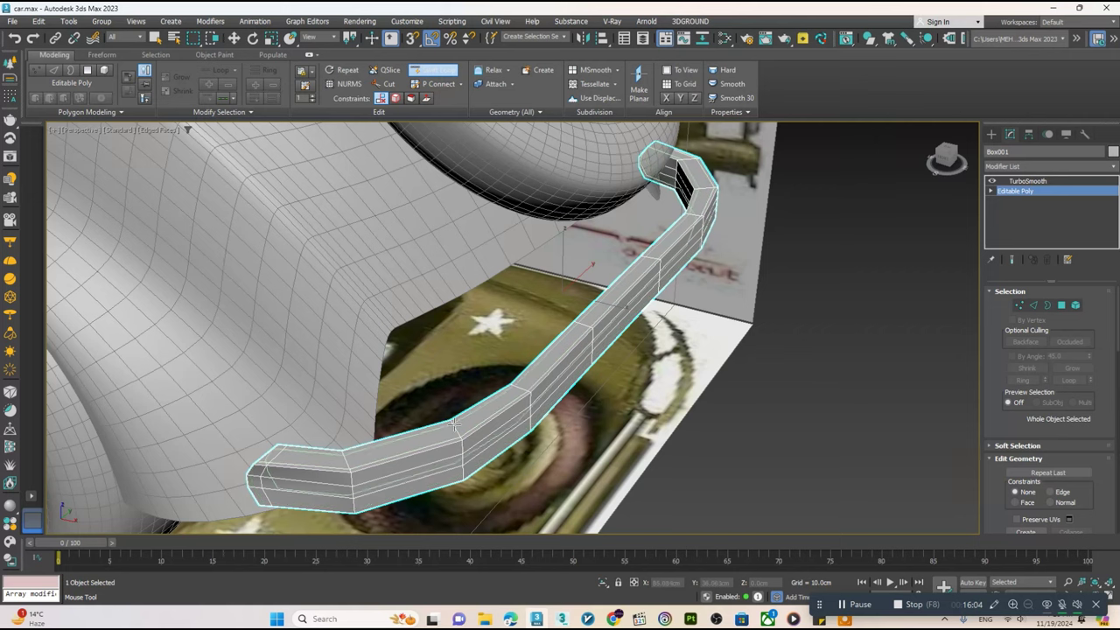
# - Select the car body Plane002 and show its low-poly cage with edged faces
pyautogui.press('w')
pyautogui.click(1018, 182)
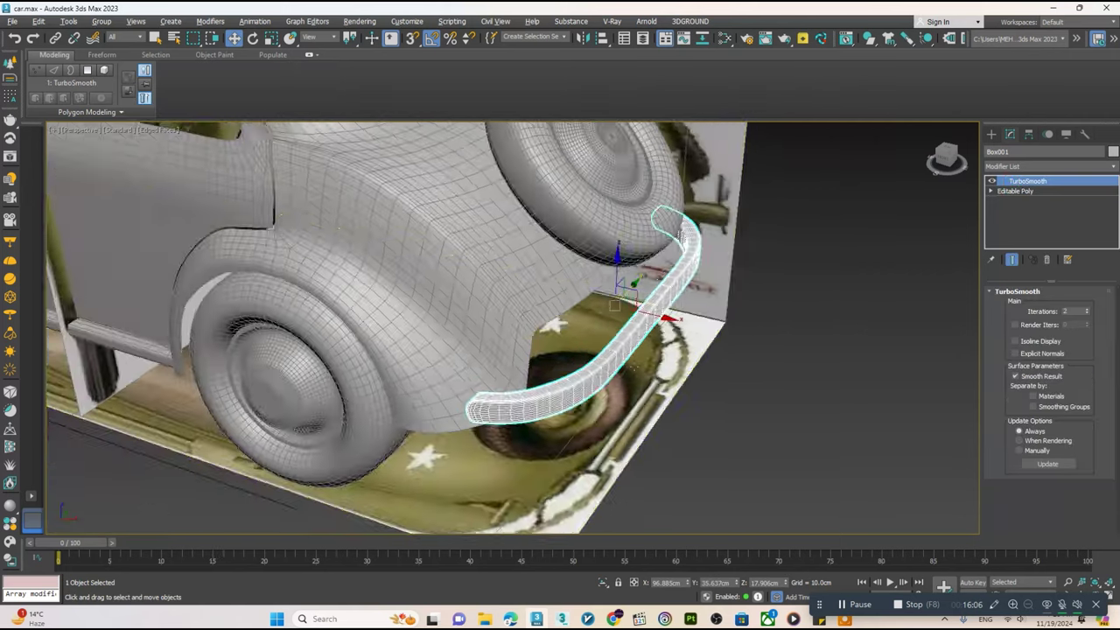
pyautogui.scroll(-5, 598, 368)
pyautogui.moveTo(598, 350)
pyautogui.keyDown('alt'); pyautogui.mouseDown(button='middle')
pyautogui.moveTo(599, 368)
pyautogui.moveTo(495, 336)
pyautogui.mouseUp(button='middle'); pyautogui.keyUp('alt')
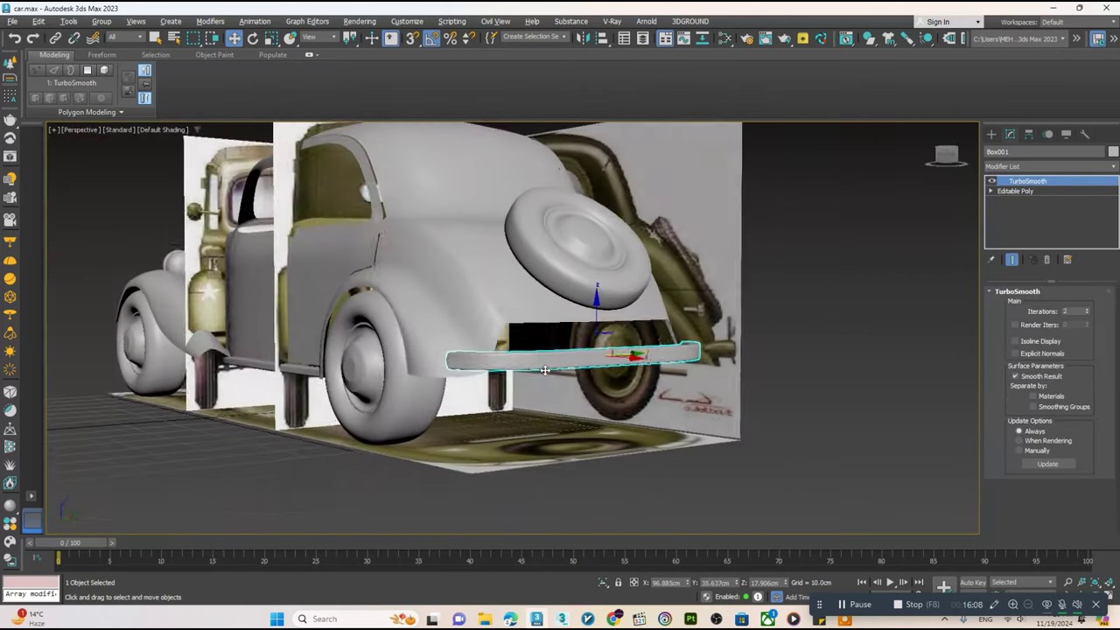
pyautogui.click(495, 336)
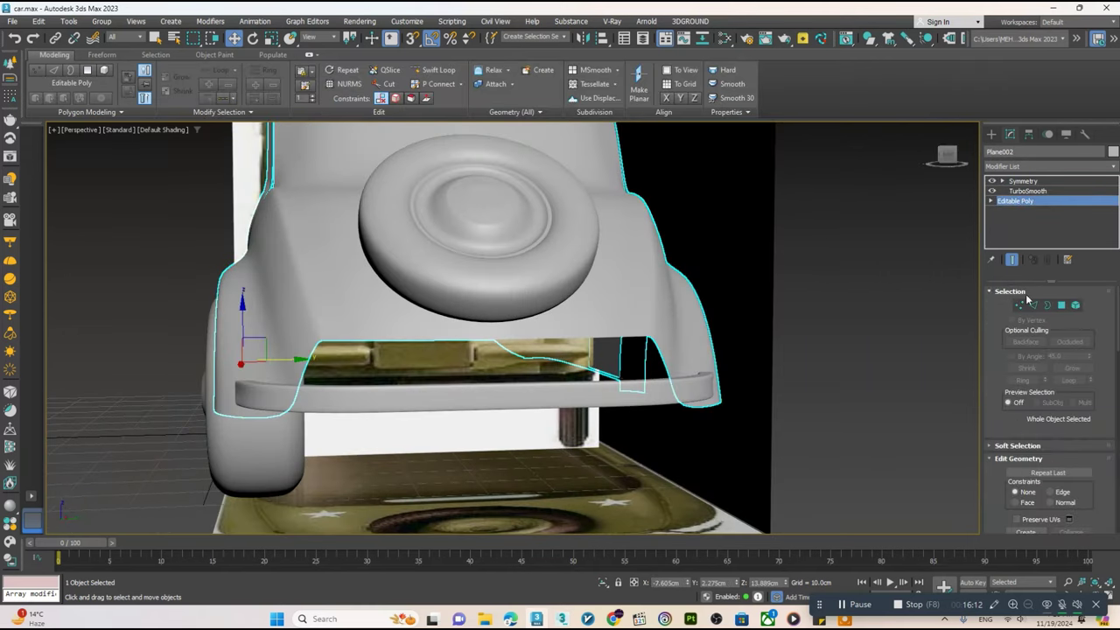
pyautogui.click(1019, 304)
pyautogui.press('F4')
pyautogui.scroll(1, 407, 373)
pyautogui.scroll(4, 407, 373)
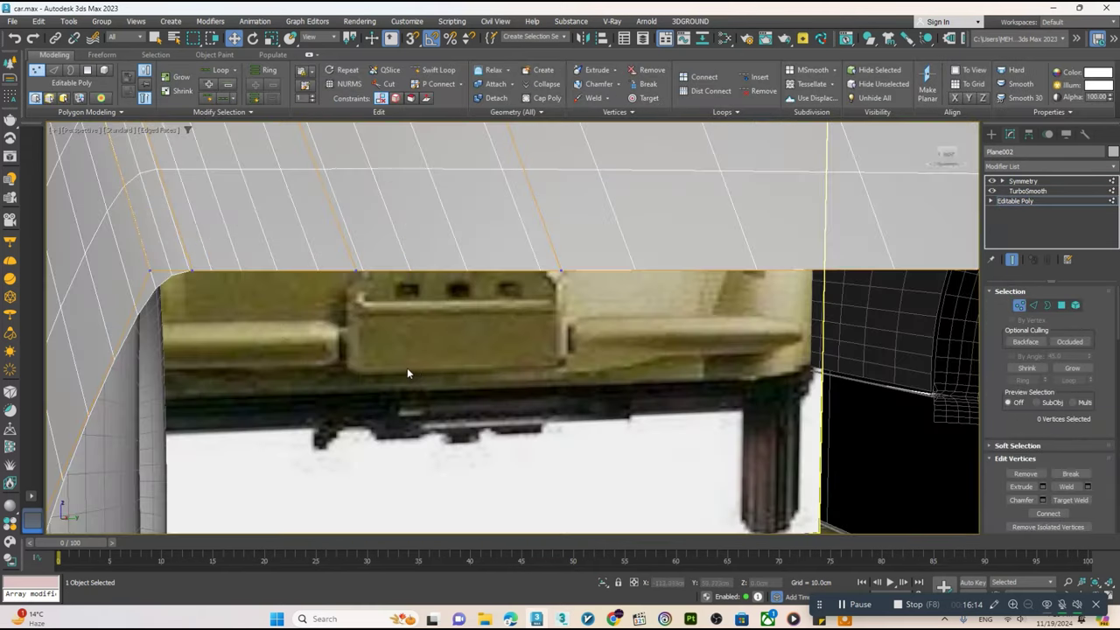
pyautogui.scroll(-5, 406, 373)
pyautogui.click(1010, 260)
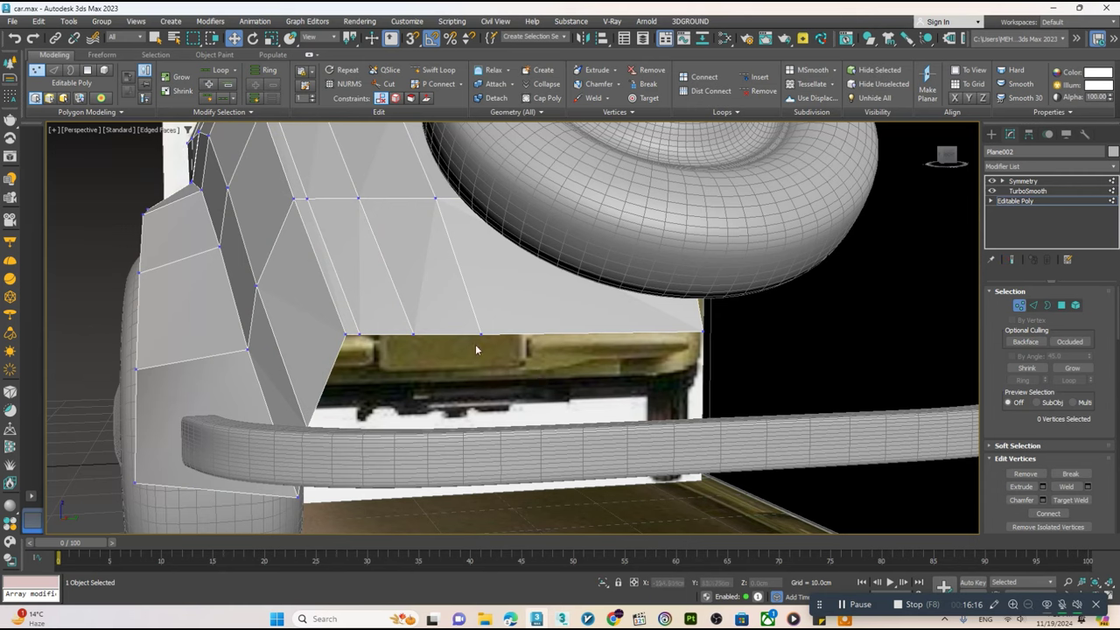
# - Select the body's bottom edge above the bumper and pull it down toward the bumper
pyautogui.press('2')
pyautogui.click(438, 339)
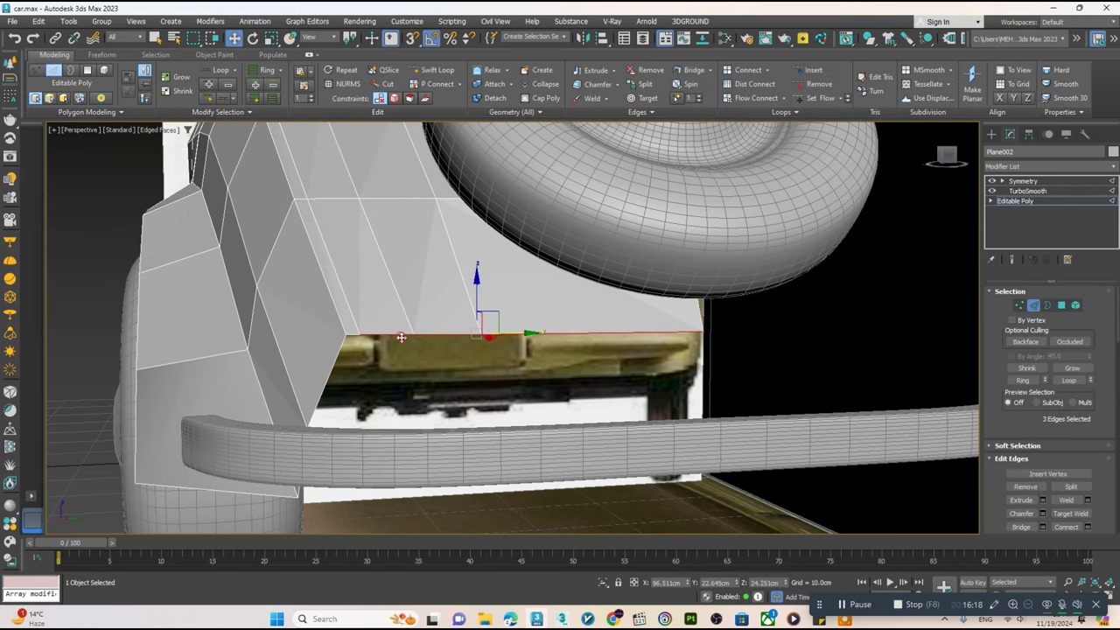
pyautogui.scroll(-2, 400, 337)
pyautogui.scroll(3, 397, 341)
pyautogui.scroll(-8, 388, 352)
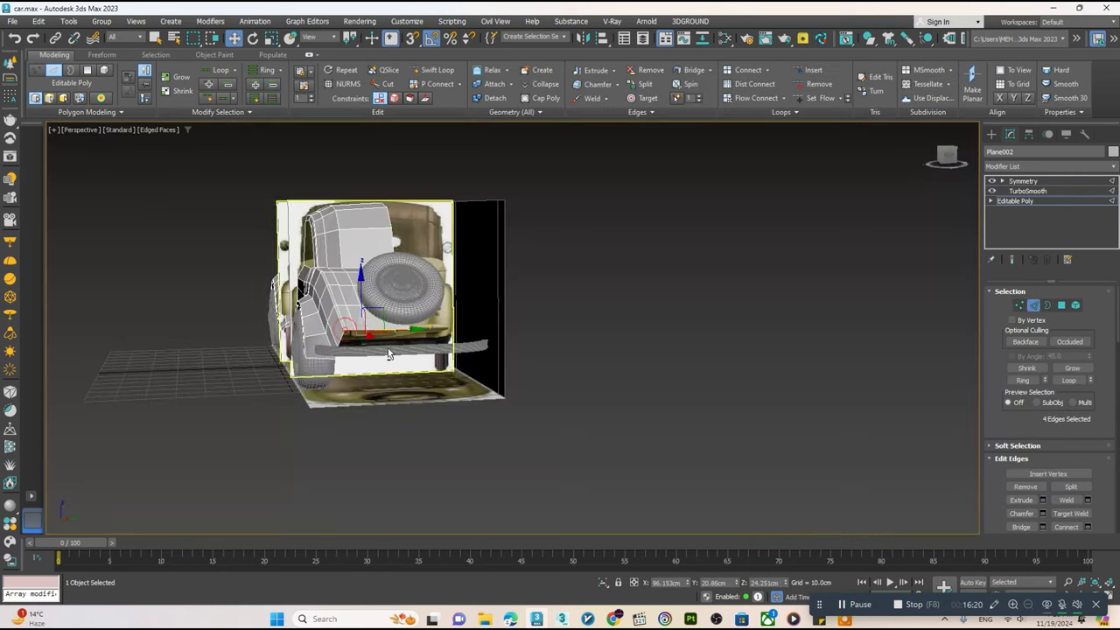
pyautogui.scroll(4, 387, 347)
pyautogui.scroll(5, 372, 341)
pyautogui.scroll(2, 395, 299)
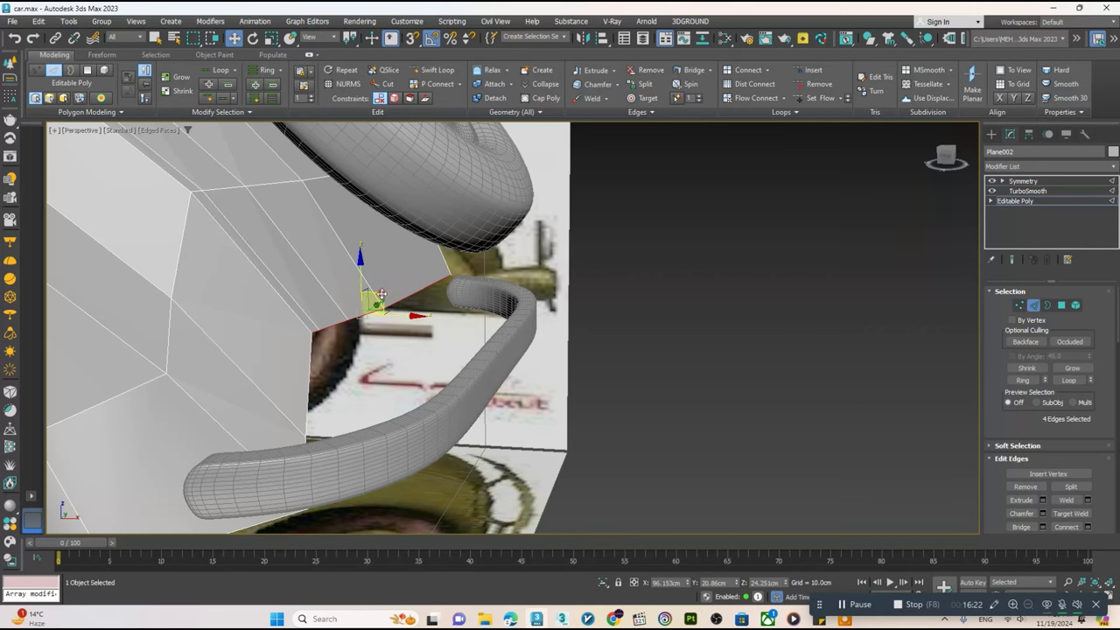
pyautogui.moveTo(381, 294); pyautogui.dragTo(419, 352)
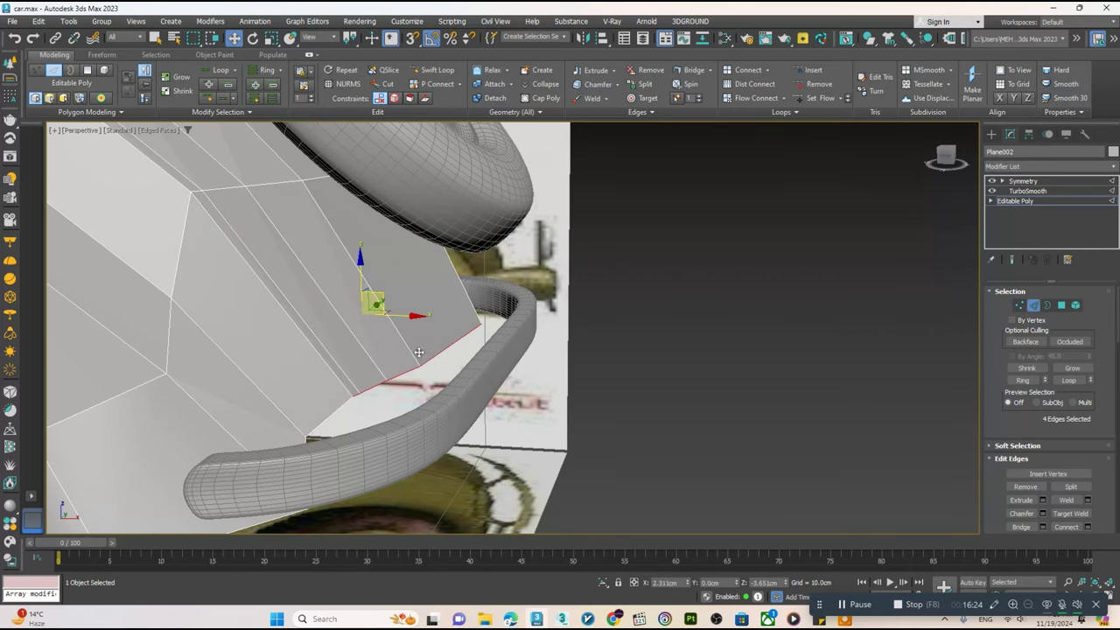
pyautogui.moveTo(419, 352)
pyautogui.keyDown('alt'); pyautogui.mouseDown(button='middle')
pyautogui.moveTo(489, 351)
pyautogui.moveTo(455, 374)
pyautogui.mouseUp(button='middle'); pyautogui.keyUp('alt')
# - With the smoothed result showing, nudge the lower edges down to hug the bumper
pyautogui.click(1011, 262)
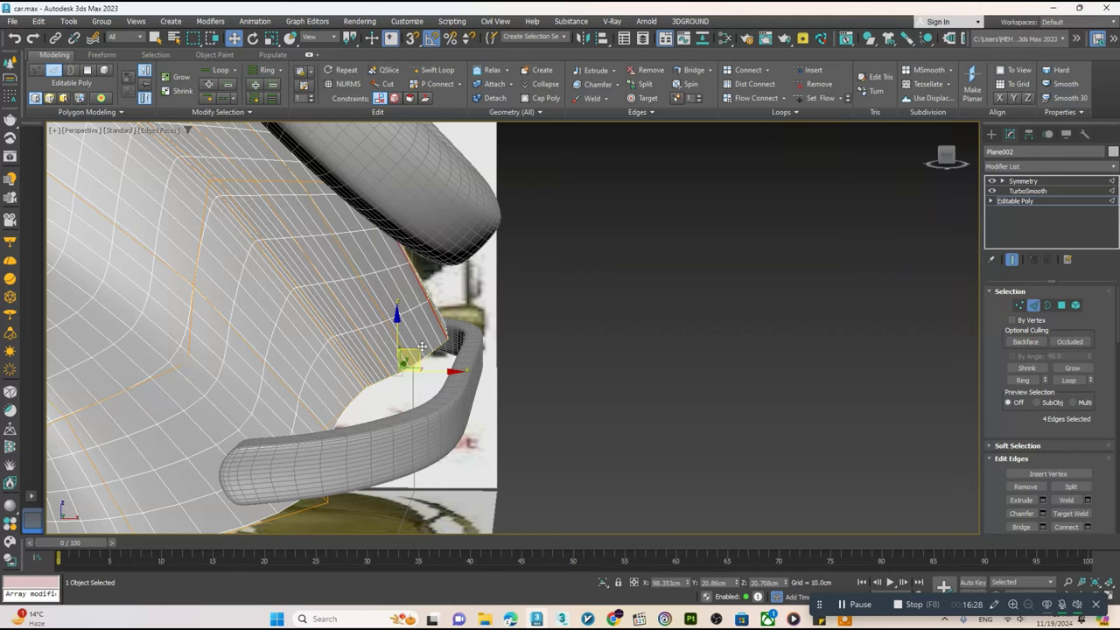
pyautogui.moveTo(421, 347); pyautogui.dragTo(444, 380)
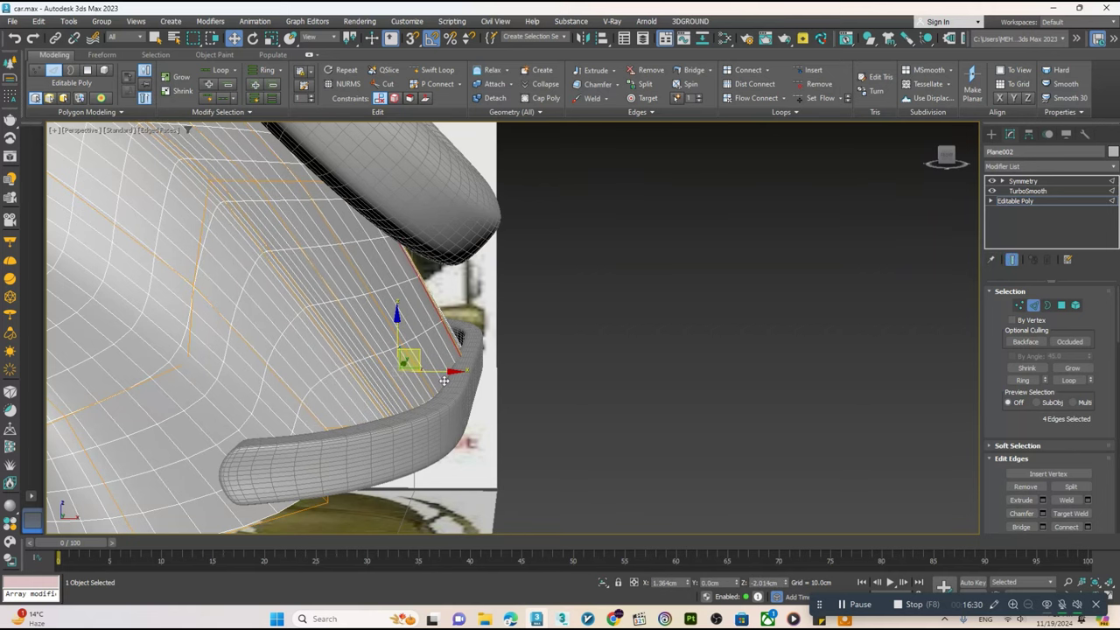
pyautogui.keyDown('alt'); pyautogui.moveTo(444, 380); pyautogui.dragTo(426, 393, button='middle'); pyautogui.keyUp('alt')
pyautogui.scroll(-3, 376, 393)
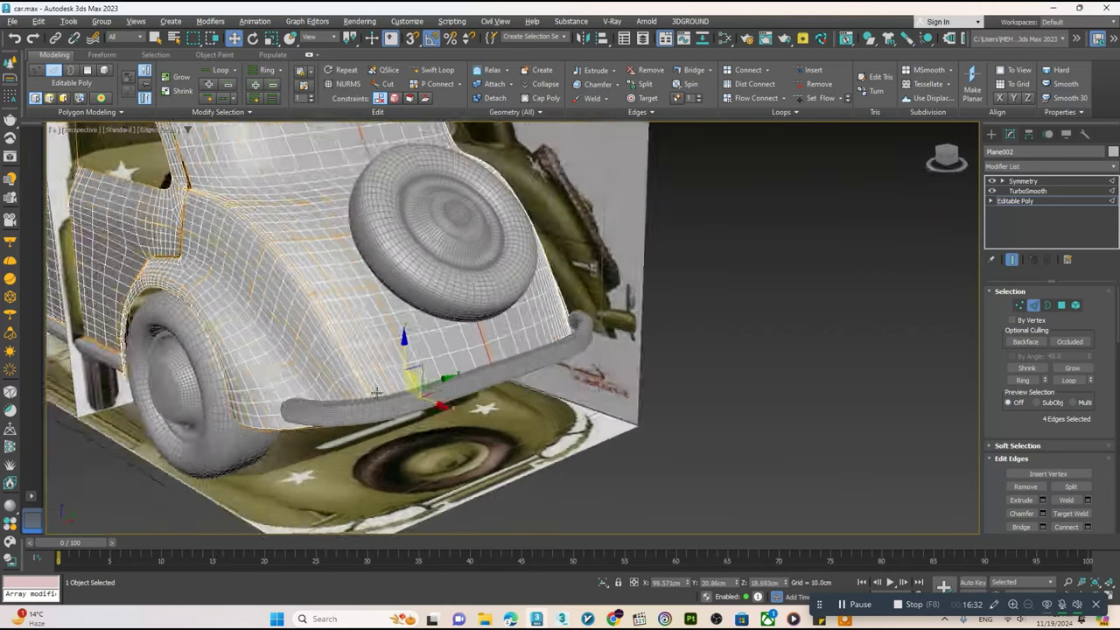
pyautogui.scroll(-5, 376, 393)
pyautogui.click(1022, 180)
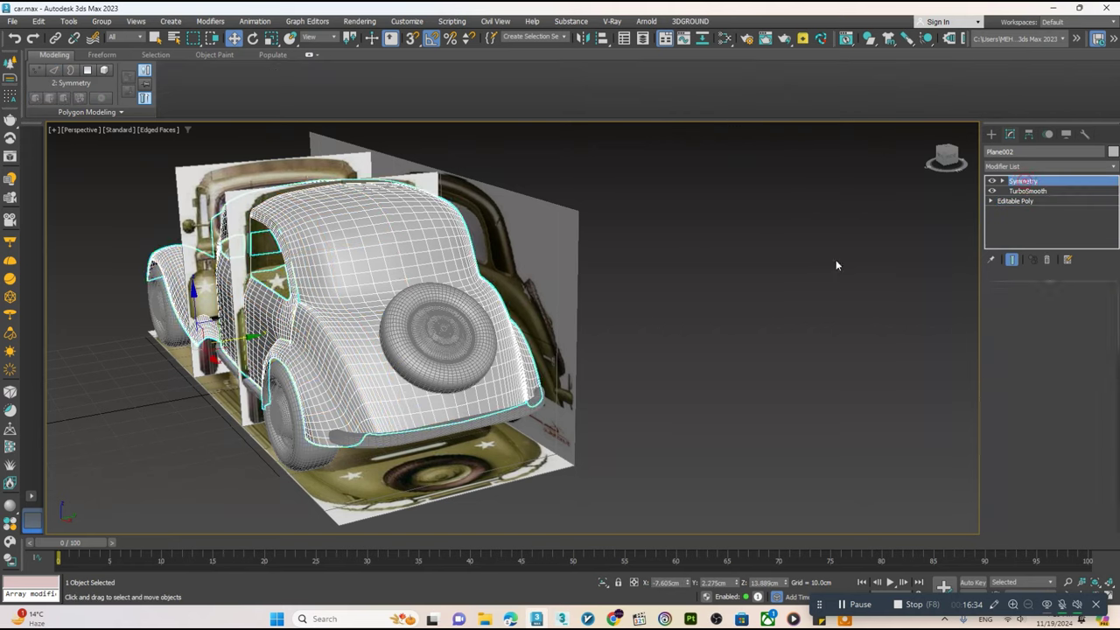
# - Shift the rear bumper Box001 slightly sideways
pyautogui.click(725, 420)
pyautogui.click(411, 437)
pyautogui.keyDown('alt'); pyautogui.moveTo(411, 437); pyautogui.dragTo(391, 503, button='middle'); pyautogui.keyUp('alt')
pyautogui.moveTo(426, 466); pyautogui.dragTo(432, 465)
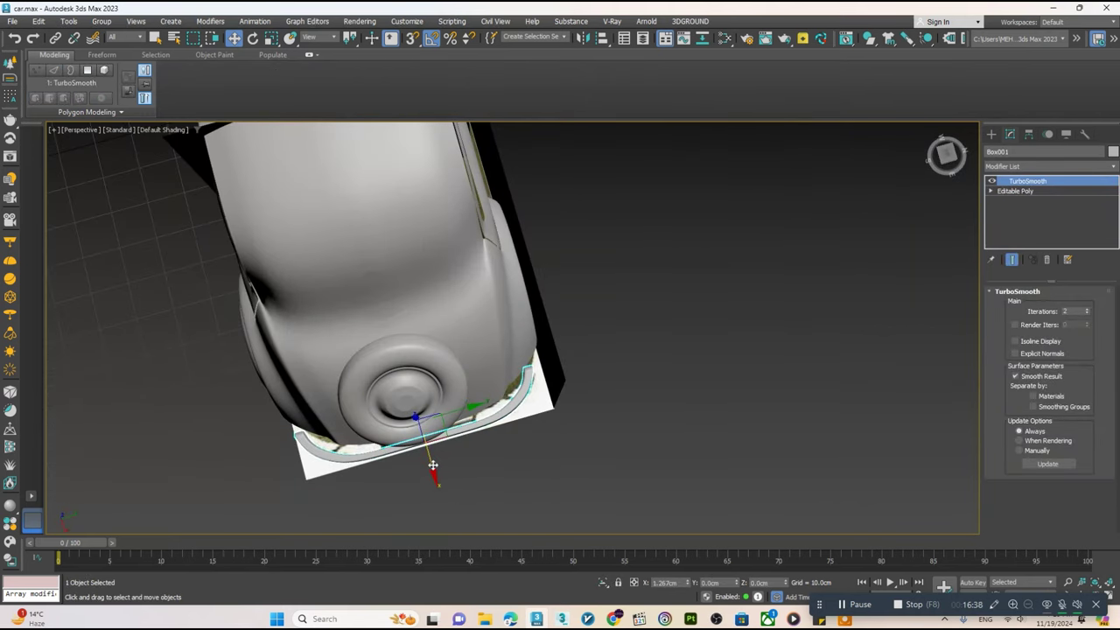
pyautogui.keyDown('alt'); pyautogui.moveTo(432, 464); pyautogui.dragTo(432, 442, button='middle'); pyautogui.keyUp('alt')
# - Create a small bracket cylinder at the bumper's end in the Left view
pyautogui.hotkey('alt', 'w')
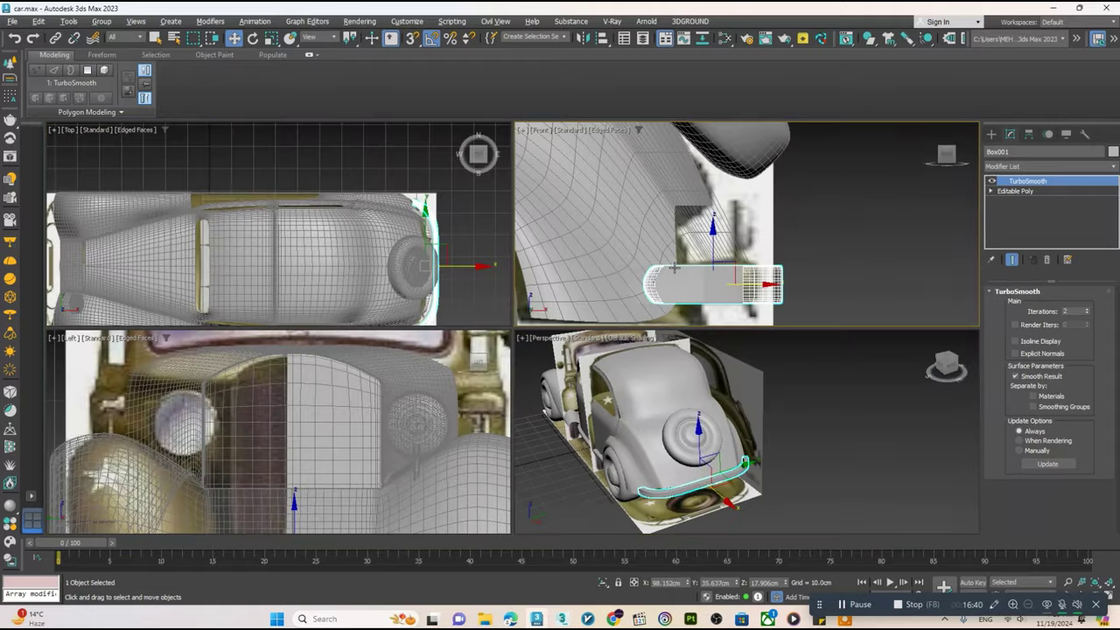
pyautogui.hotkey('alt', 'w')
pyautogui.hotkey('alt', 'w')
pyautogui.hotkey('alt', 'w')
pyautogui.press('z')
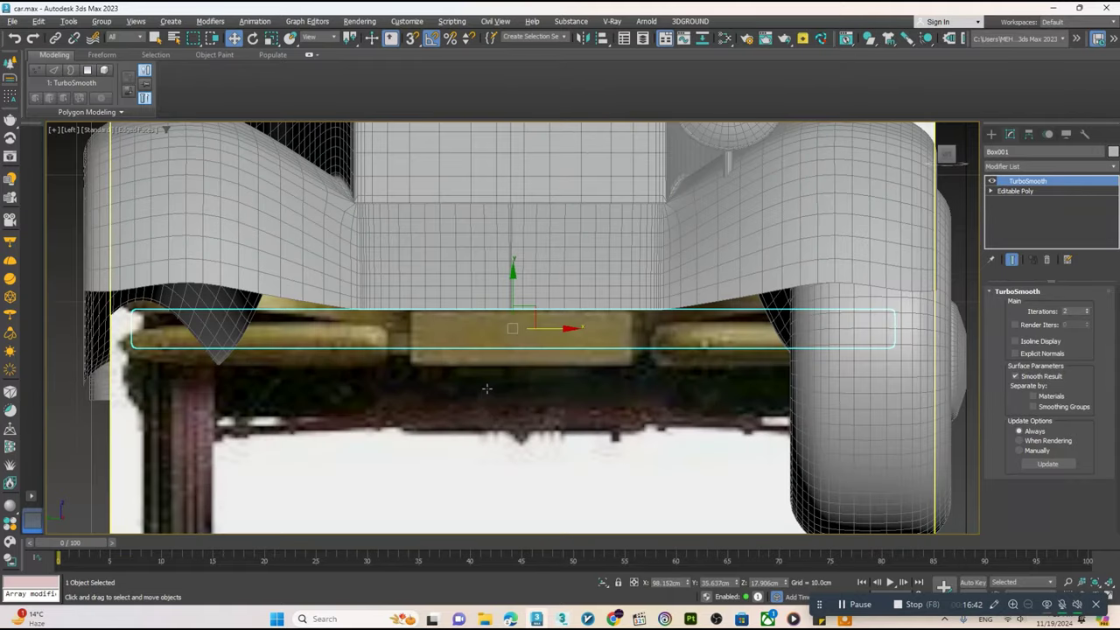
pyautogui.click(991, 135)
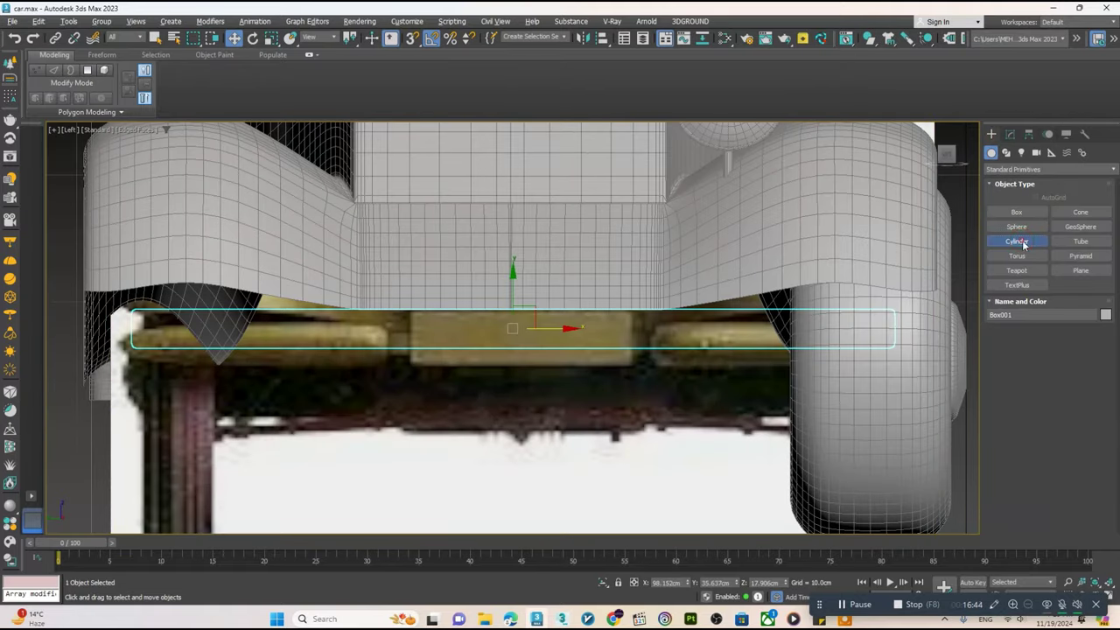
pyautogui.click(1017, 241)
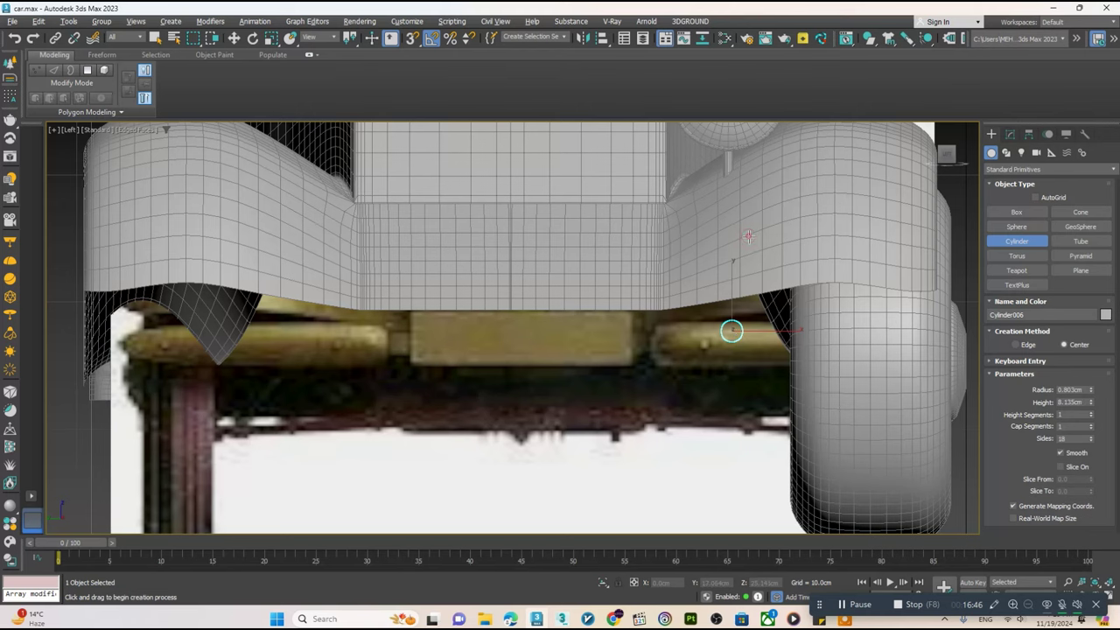
pyautogui.rightClick(731, 330)
# - Convert the cylinder to an editable poly and isolate it
pyautogui.hotkey('alt', 'w')
pyautogui.hotkey('alt', 'w')
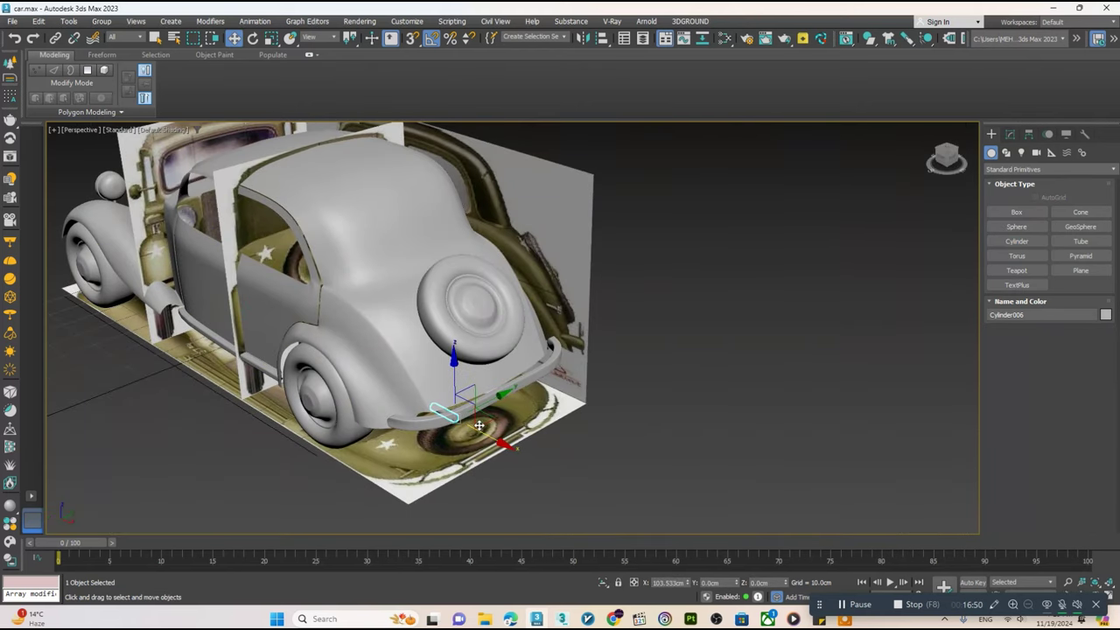
pyautogui.scroll(6, 479, 425)
pyautogui.rightClick(465, 383)
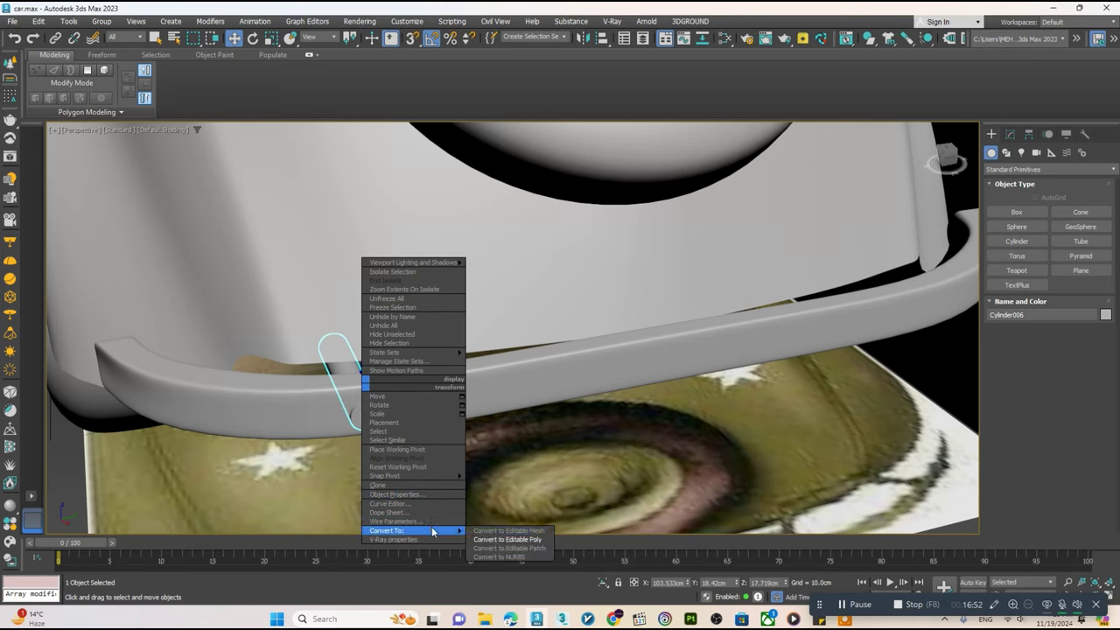
pyautogui.click(505, 540)
pyautogui.press('F4')
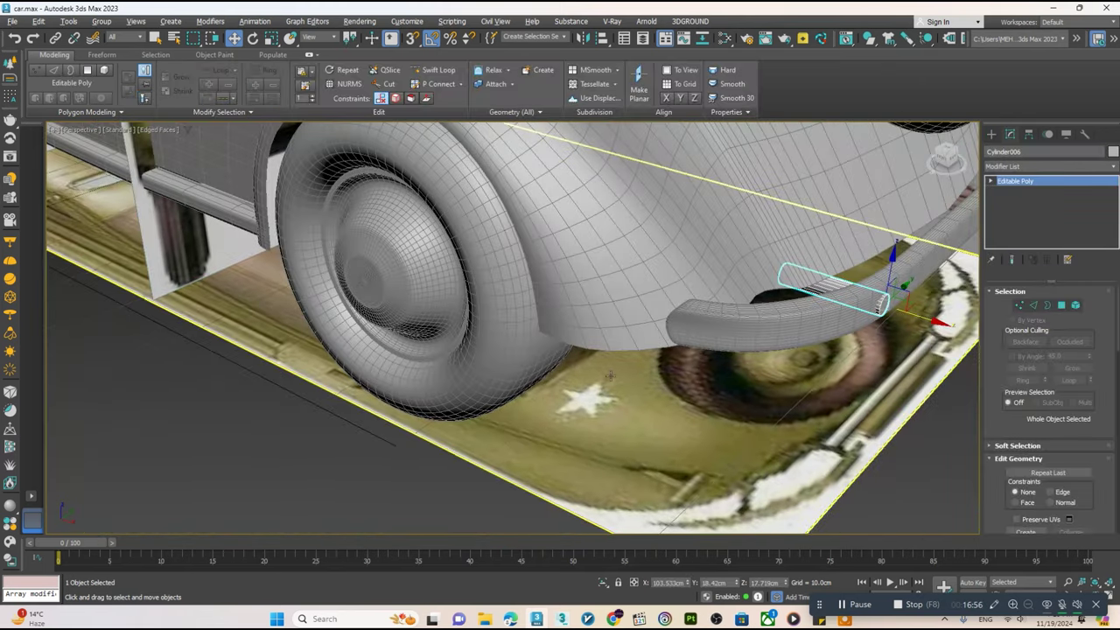
pyautogui.hotkey('alt', 'q')
# - Collapse the cylinder's end cap polygon into a single centre point
pyautogui.moveTo(733, 376); pyautogui.dragTo(686, 362, button='middle')
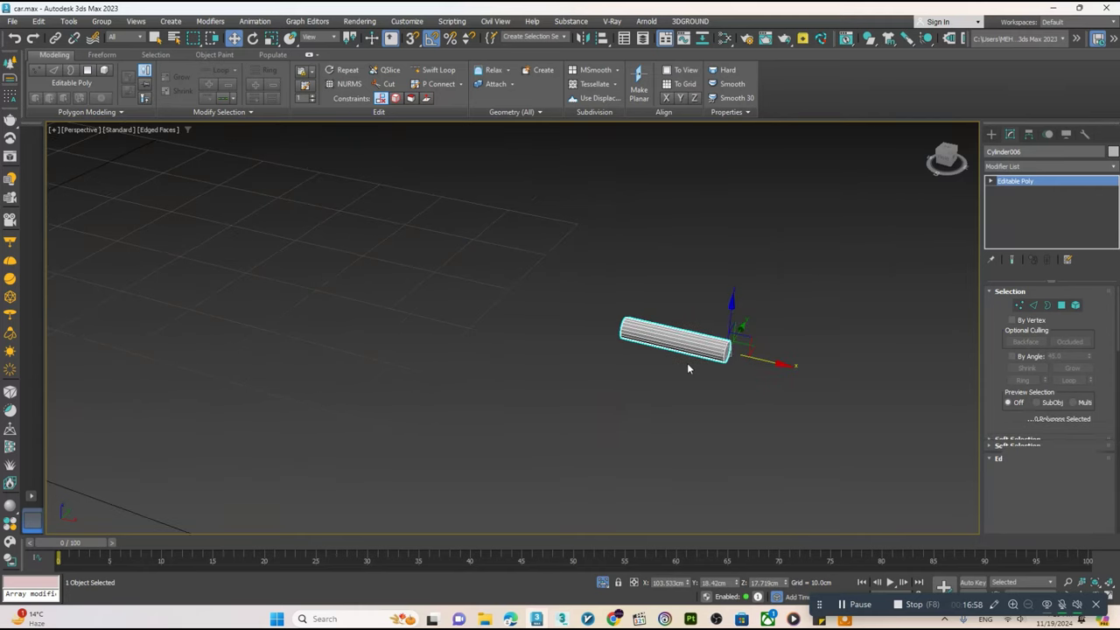
pyautogui.press('4')
pyautogui.click(694, 303)
pyautogui.moveTo(605, 323); pyautogui.dragTo(574, 336, button='middle')
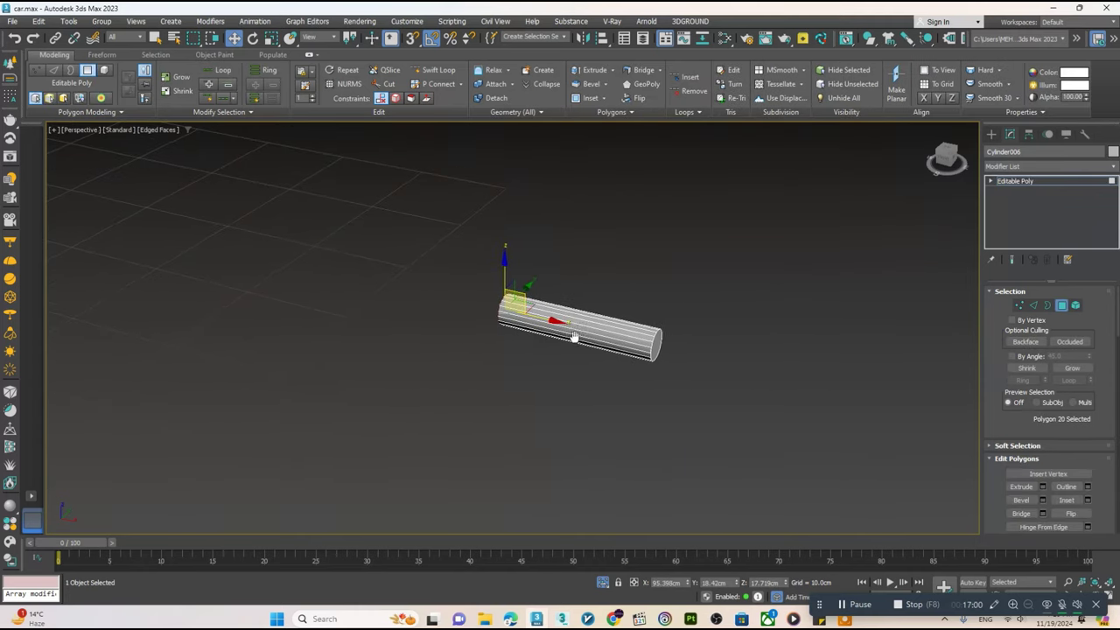
pyautogui.hotkey('alt', 'q')
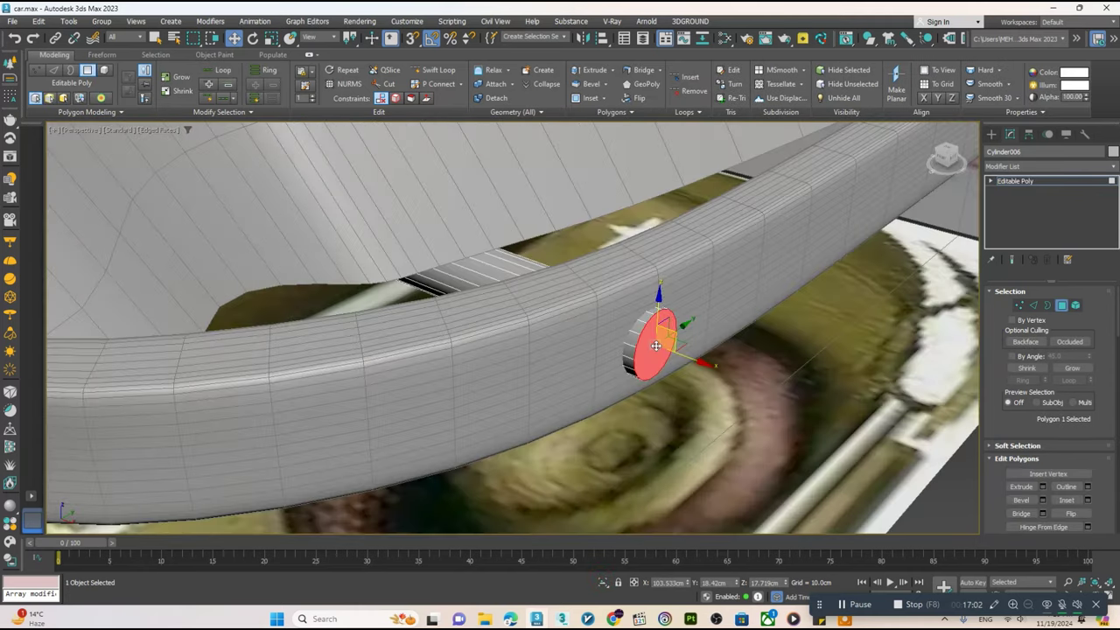
pyautogui.keyDown('alt'); pyautogui.moveTo(664, 341); pyautogui.dragTo(647, 332, button='middle'); pyautogui.keyUp('alt')
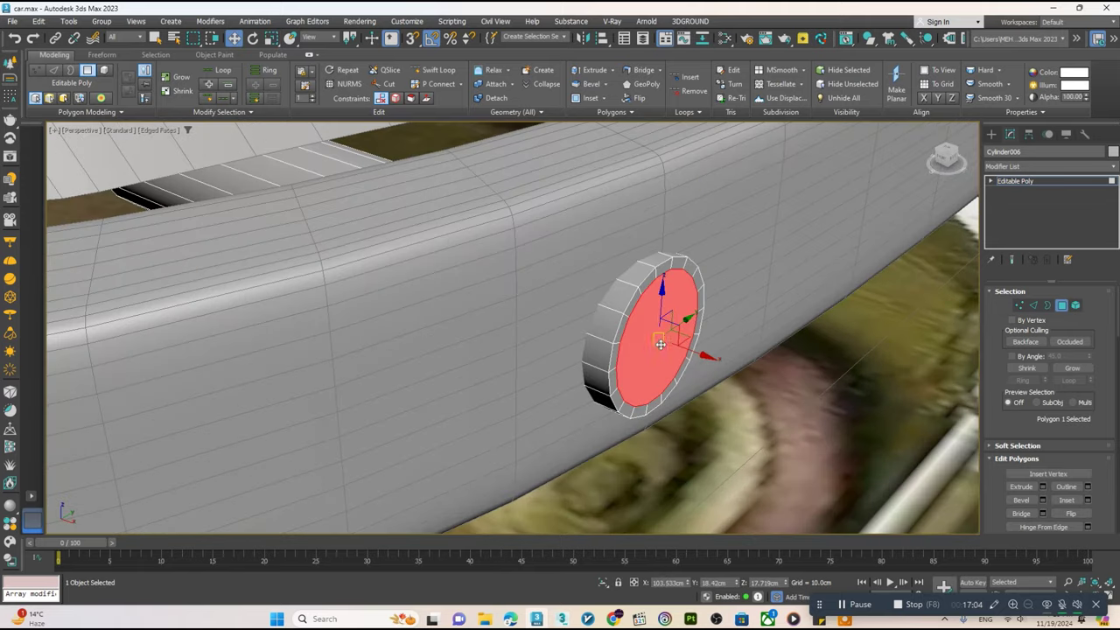
pyautogui.rightClick(658, 327)
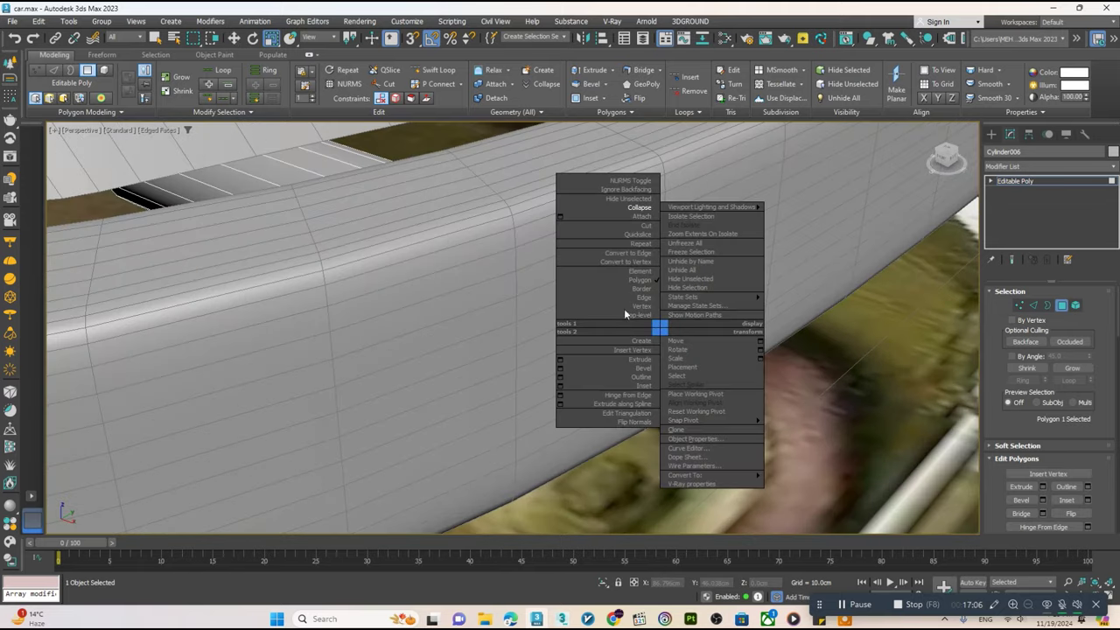
pyautogui.click(637, 207)
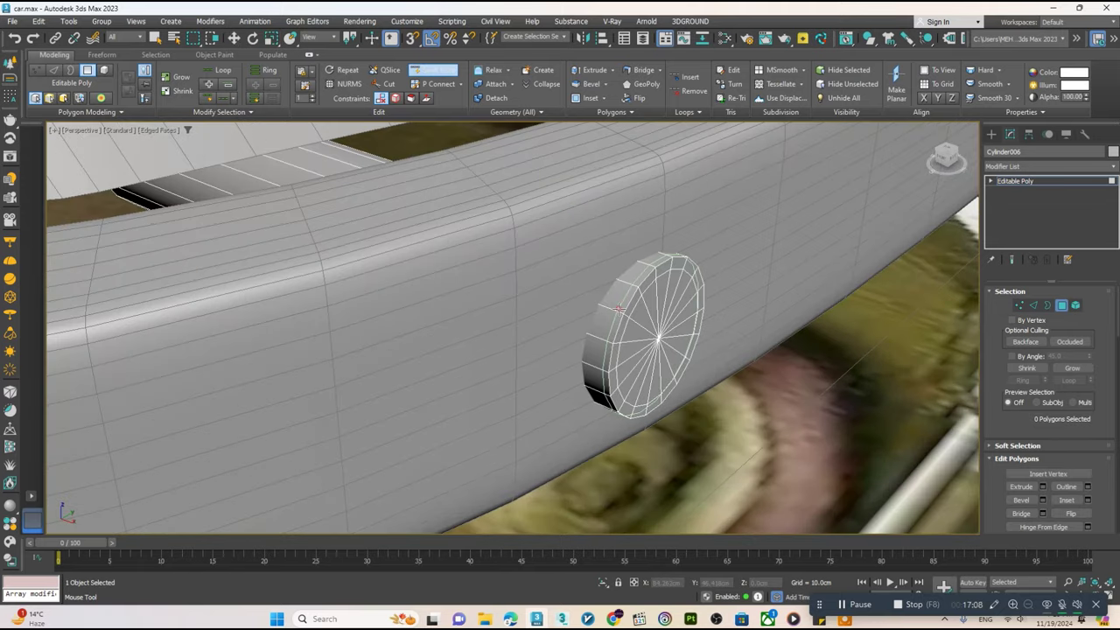
# - Add a TurboSmooth modifier at 1 iteration to the cylinder
pyautogui.click(1035, 187)
pyautogui.click(1029, 165)
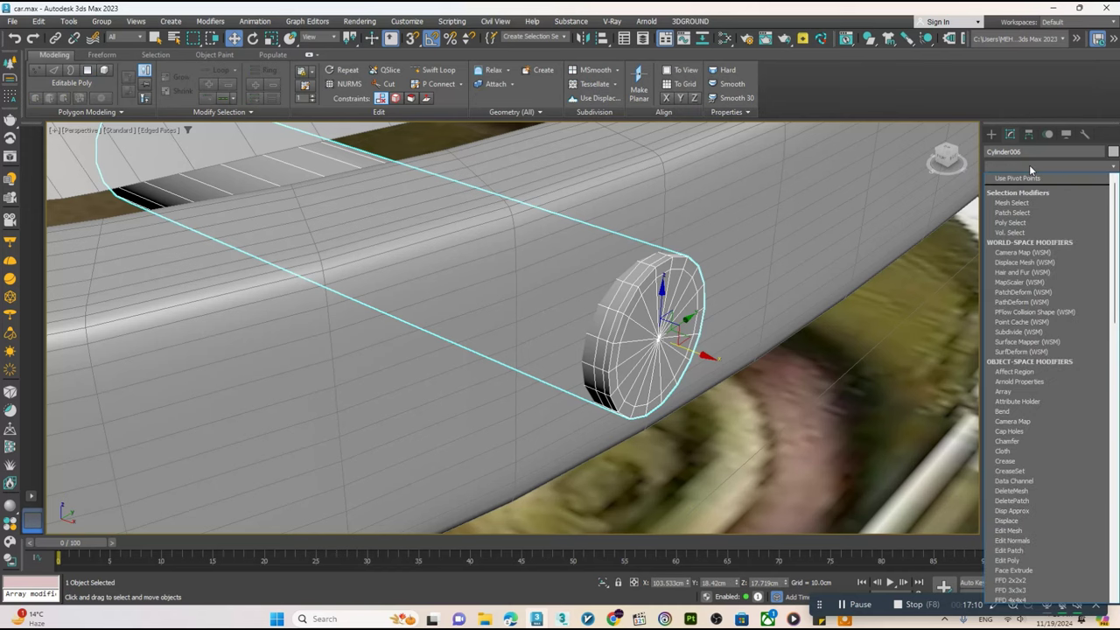
pyautogui.write('turbo')
pyautogui.press('Return')
pyautogui.moveTo(559, 333)
pyautogui.keyDown('alt'); pyautogui.mouseDown(button='middle')
pyautogui.moveTo(582, 340)
pyautogui.moveTo(520, 372)
pyautogui.moveTo(595, 384)
pyautogui.mouseUp(button='middle'); pyautogui.keyUp('alt')
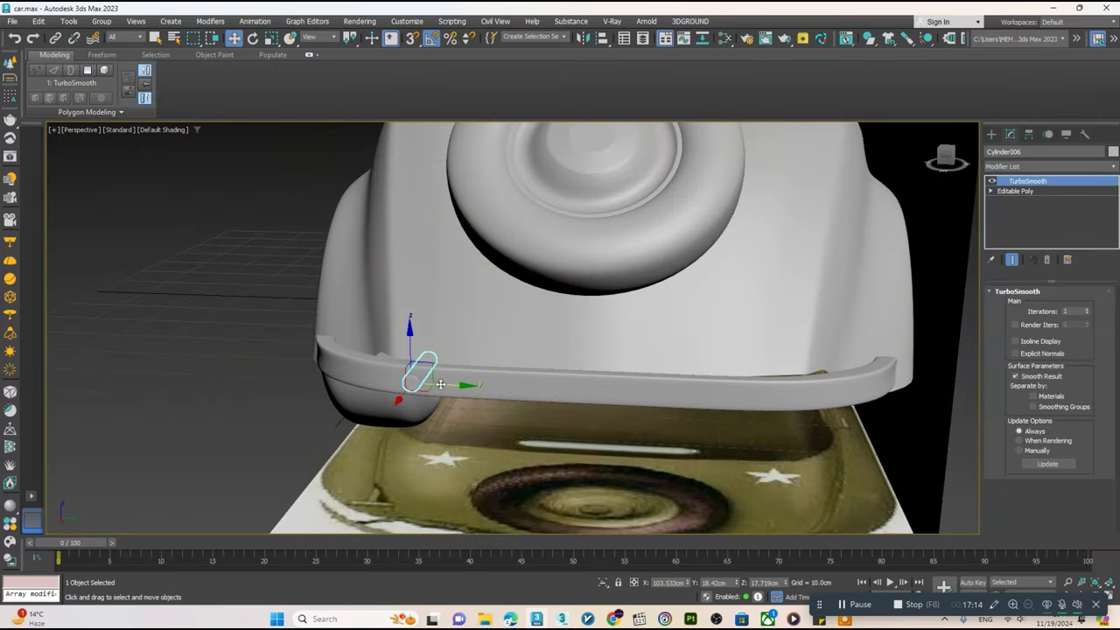
# - Copy the round bumper end piece and add the bumper to the selection
pyautogui.click(754, 385)
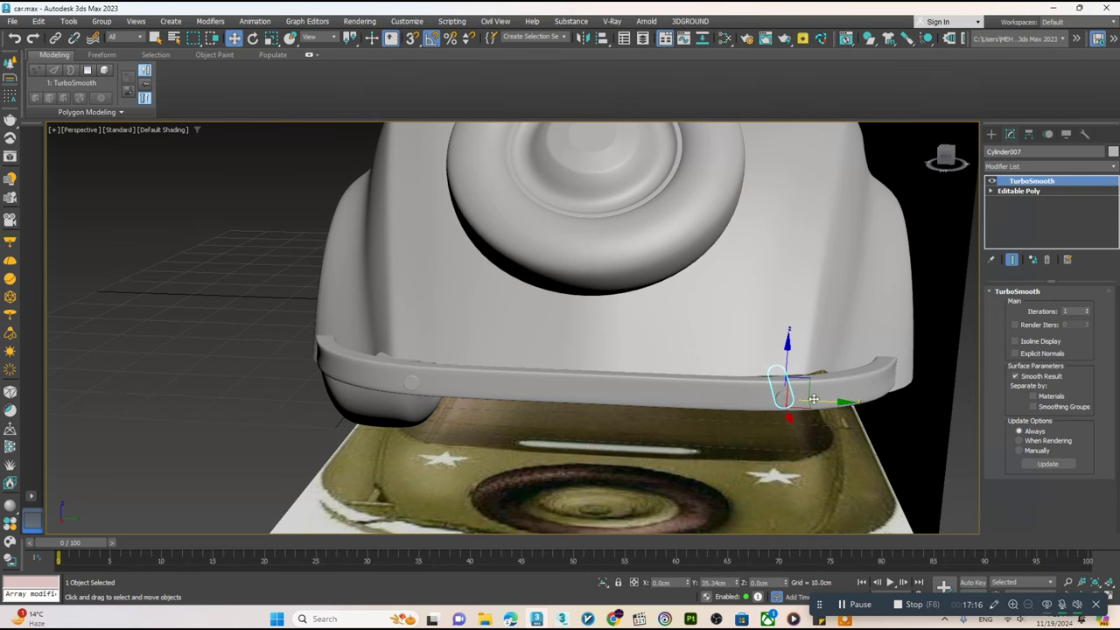
pyautogui.hotkey('ctrl', 'v')
pyautogui.click(564, 355)
pyautogui.keyDown('alt'); pyautogui.moveTo(565, 355); pyautogui.dragTo(520, 360, button='middle'); pyautogui.keyUp('alt')
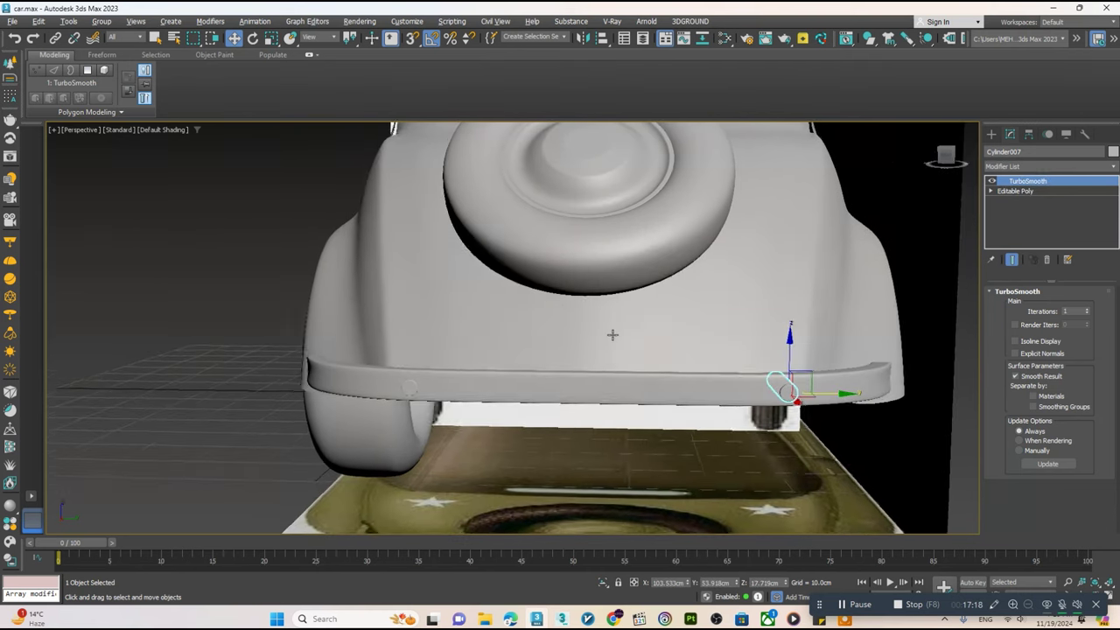
pyautogui.keyDown('ctrl'); pyautogui.click(548, 415); pyautogui.keyUp('ctrl')
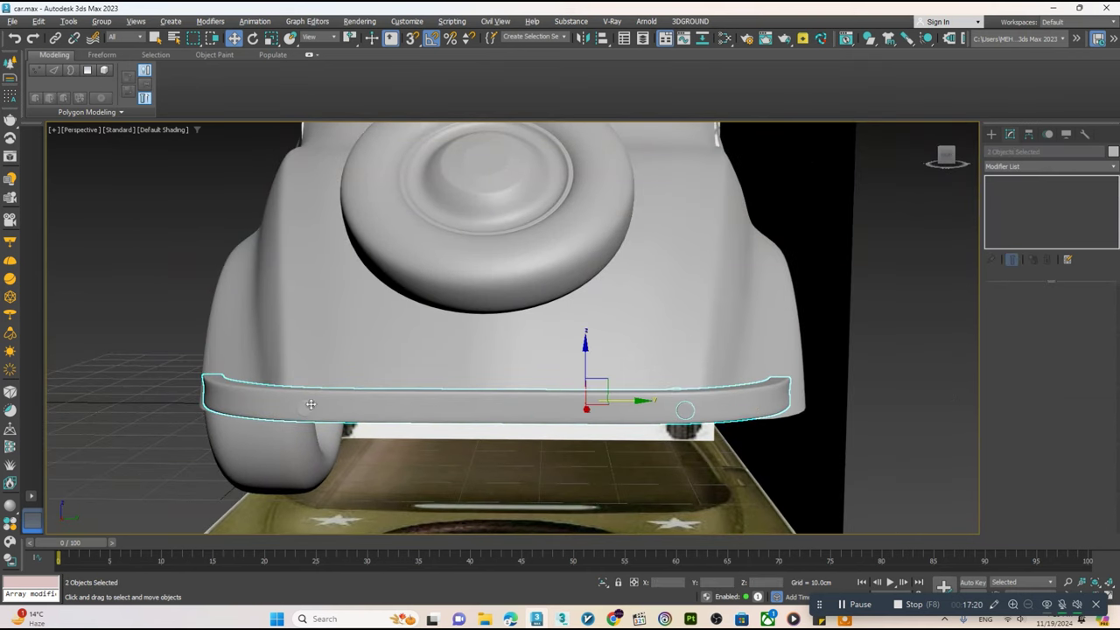
# - Rotate the bumper pieces to lie horizontally and move them under the car's rear body
pyautogui.moveTo(297, 408)
pyautogui.keyDown('alt'); pyautogui.mouseDown(button='middle')
pyautogui.moveTo(508, 398)
pyautogui.moveTo(494, 420)
pyautogui.mouseUp(button='middle'); pyautogui.keyUp('alt')
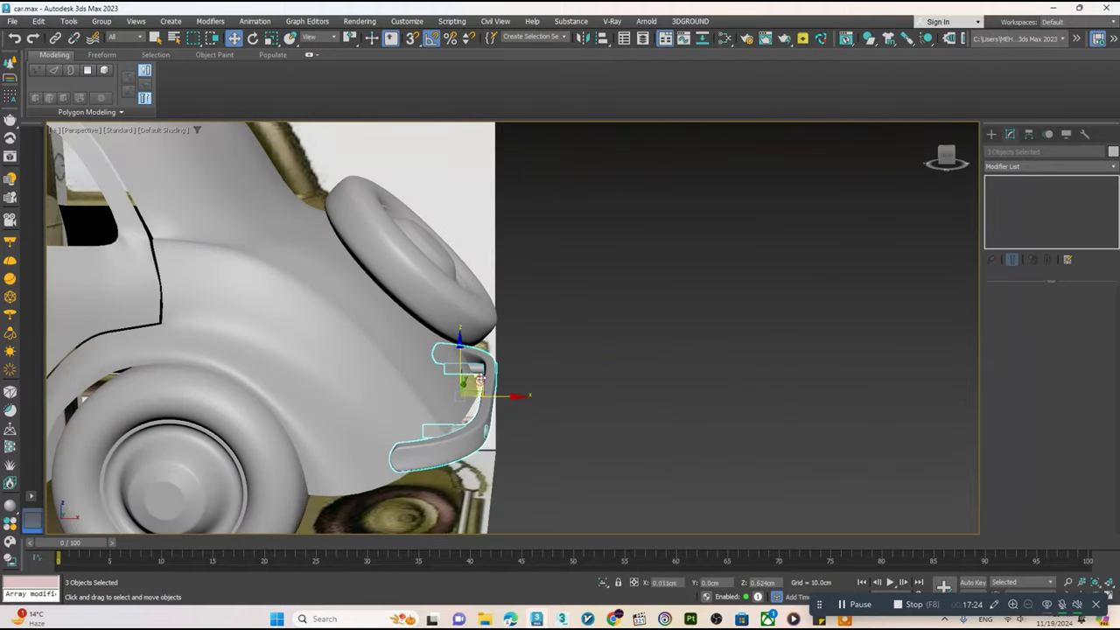
pyautogui.scroll(-5, 478, 372)
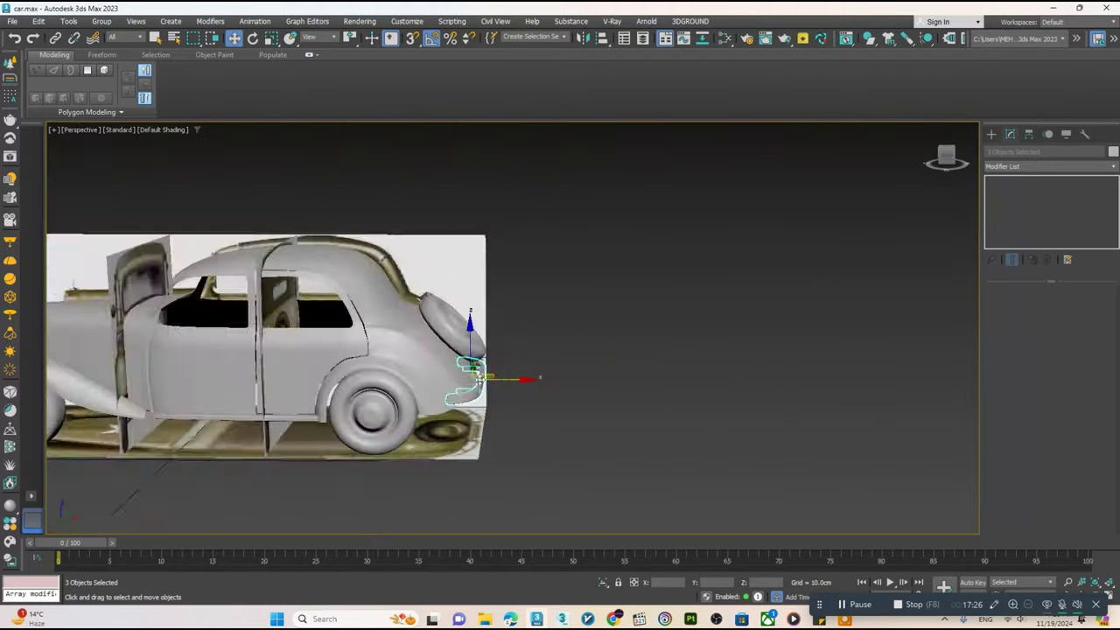
pyautogui.keyDown('alt'); pyautogui.moveTo(513, 380); pyautogui.dragTo(522, 349, button='middle'); pyautogui.keyUp('alt')
pyautogui.press('e')
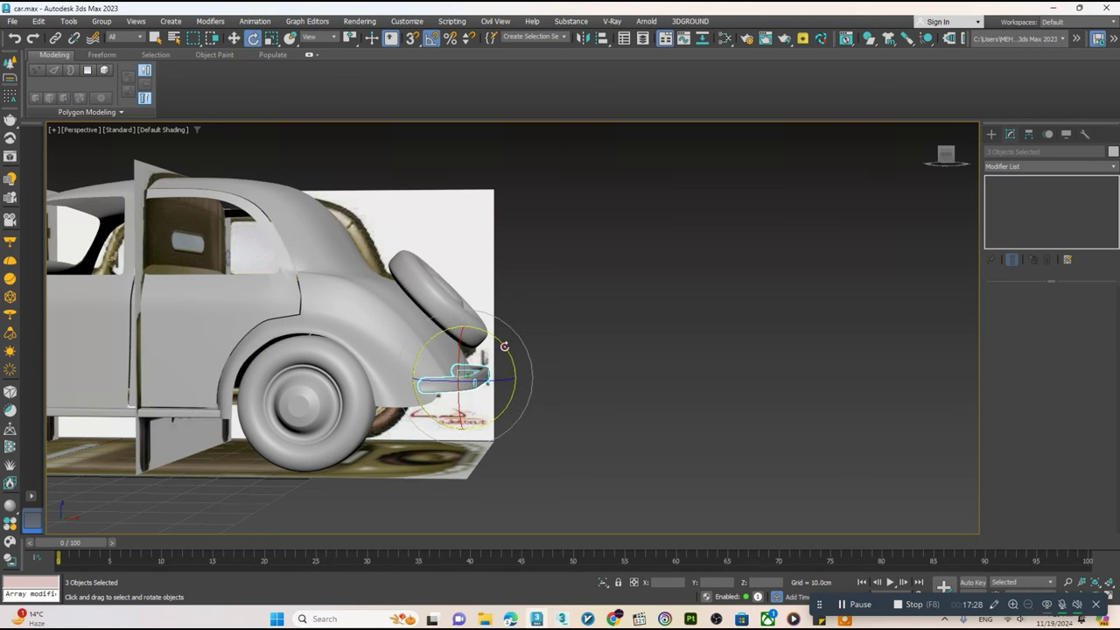
pyautogui.moveTo(501, 343)
pyautogui.keyDown('alt'); pyautogui.mouseDown(button='middle')
pyautogui.moveTo(503, 365)
pyautogui.moveTo(467, 384)
pyautogui.moveTo(559, 384)
pyautogui.moveTo(526, 327)
pyautogui.mouseUp(button='middle'); pyautogui.keyUp('alt')
pyautogui.press('w')
pyautogui.scroll(3, 465, 383)
pyautogui.scroll(-3, 464, 383)
pyautogui.scroll(3, 469, 386)
pyautogui.scroll(-3, 560, 385)
pyautogui.hotkey('alt', 'w')
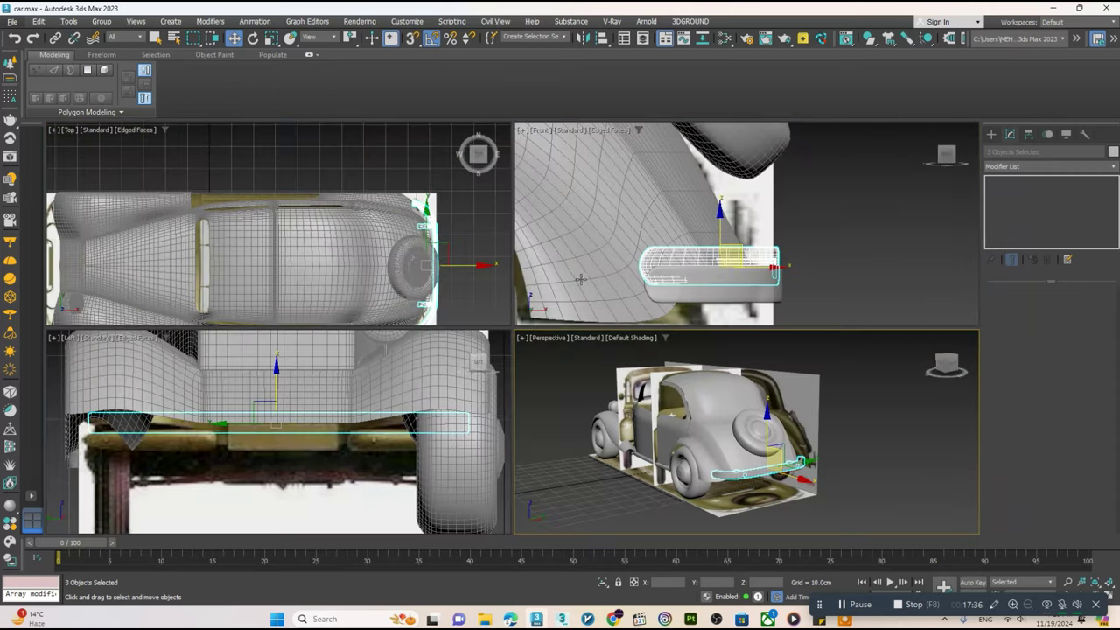
pyautogui.hotkey('alt', 'w')
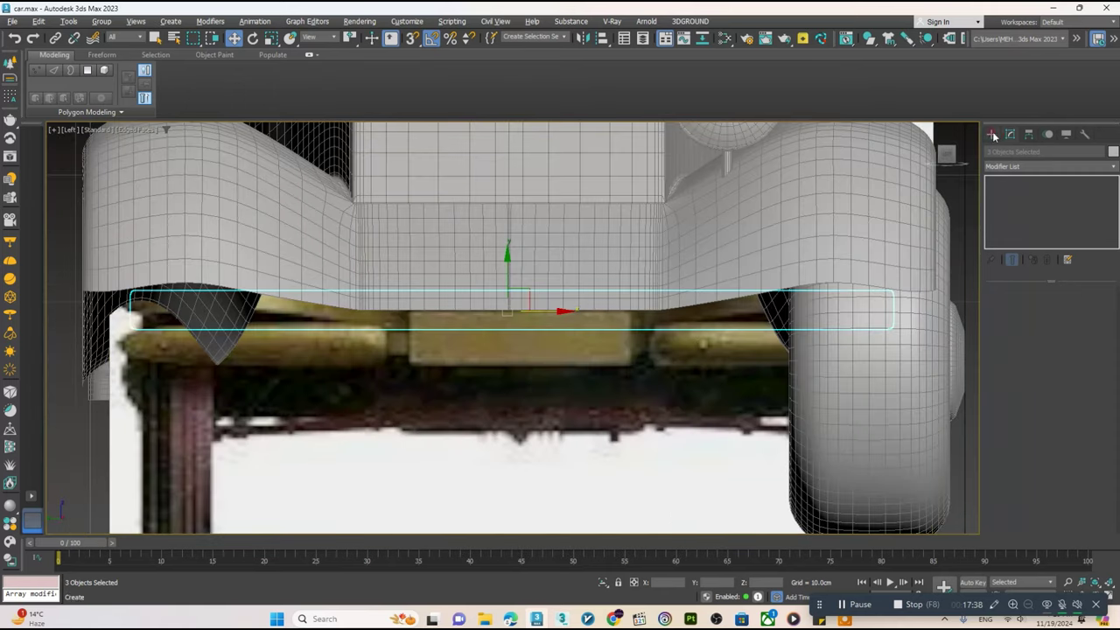
# - Draw a box over the reference licence plate and move it under the rear bumper
pyautogui.click(991, 134)
pyautogui.click(1015, 211)
pyautogui.moveTo(407, 264); pyautogui.dragTo(602, 350)
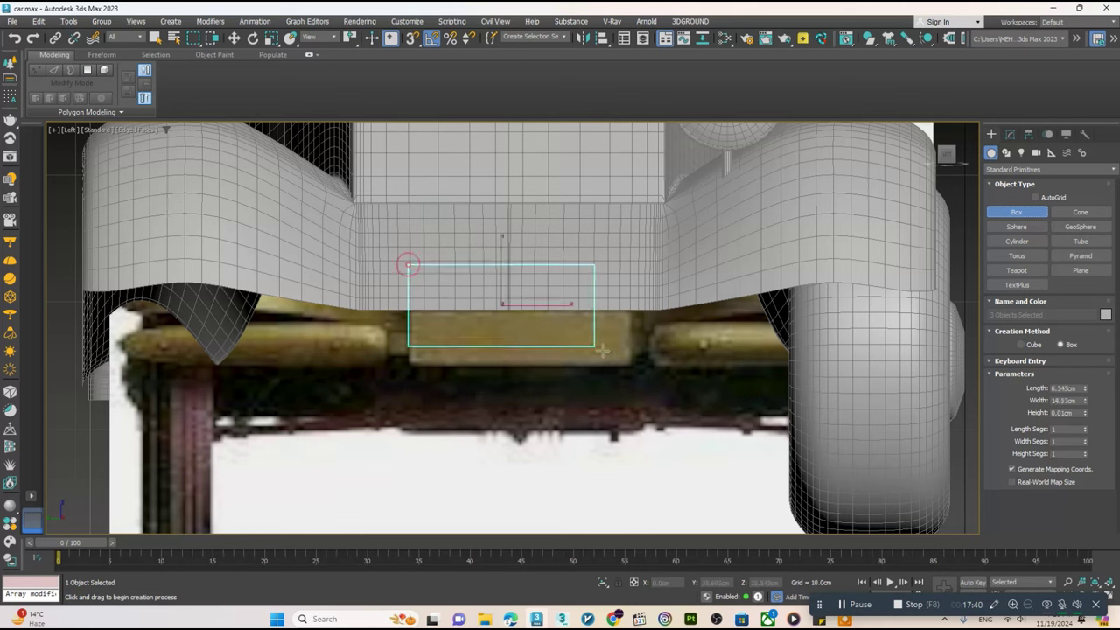
pyautogui.click(637, 321)
pyautogui.press('w')
pyautogui.hotkey('alt', 'w')
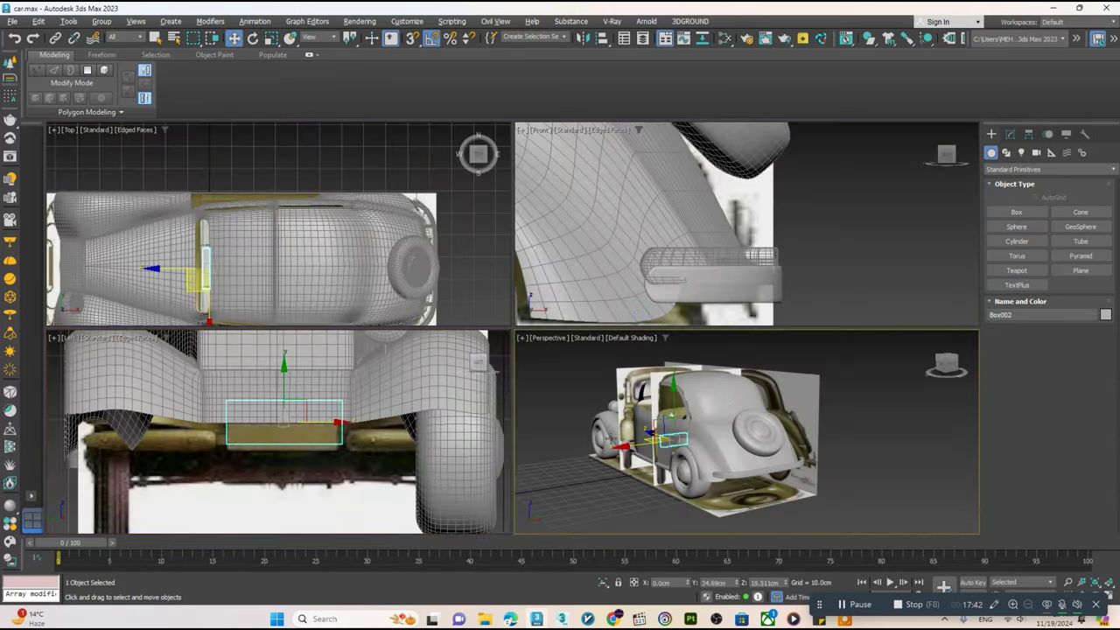
pyautogui.hotkey('alt', 'w')
pyautogui.moveTo(367, 339); pyautogui.dragTo(573, 398)
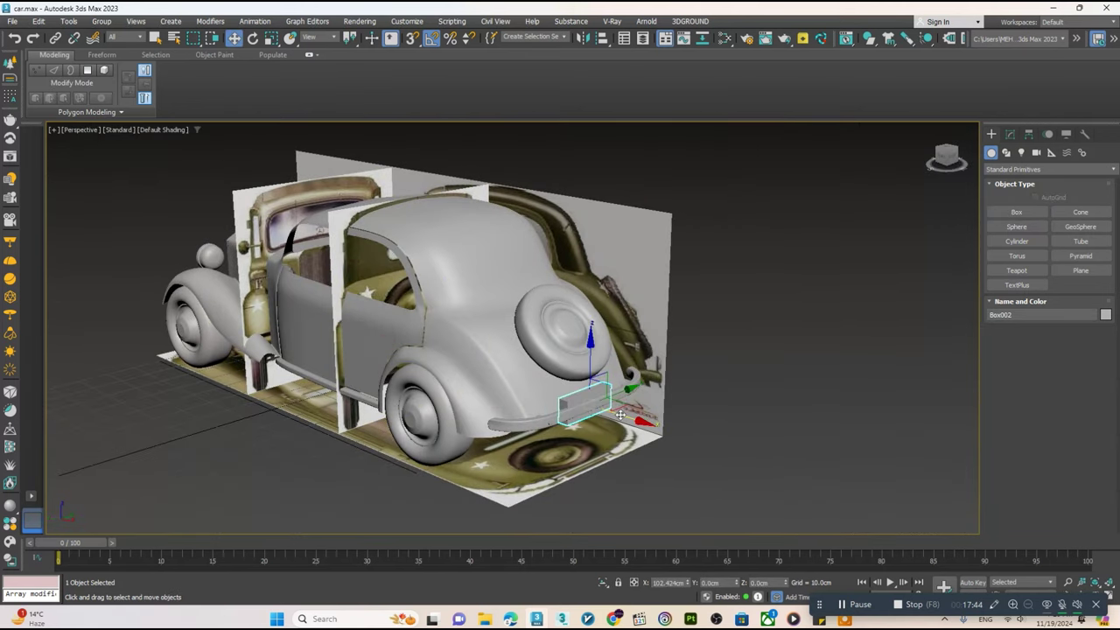
pyautogui.press('z')
pyautogui.moveTo(553, 395)
pyautogui.keyDown('alt'); pyautogui.mouseDown(button='middle')
pyautogui.moveTo(569, 358)
pyautogui.moveTo(534, 394)
pyautogui.mouseUp(button='middle'); pyautogui.keyUp('alt')
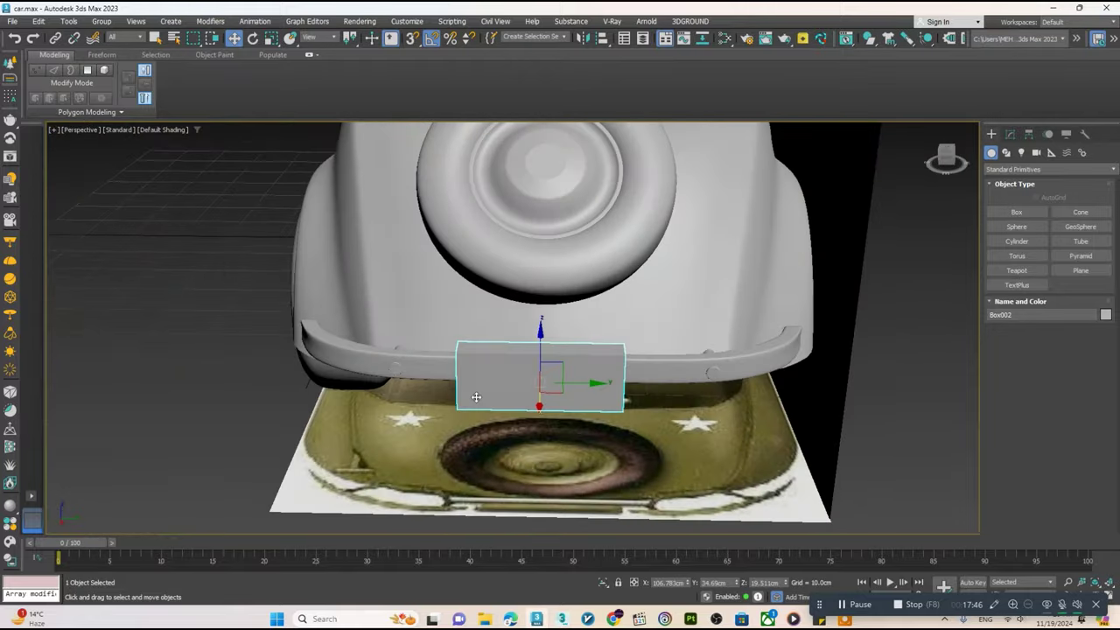
pyautogui.scroll(3, 534, 377)
# - Convert the box to an editable poly and pull its front face in to thin it
pyautogui.press('F4')
pyautogui.rightClick(534, 377)
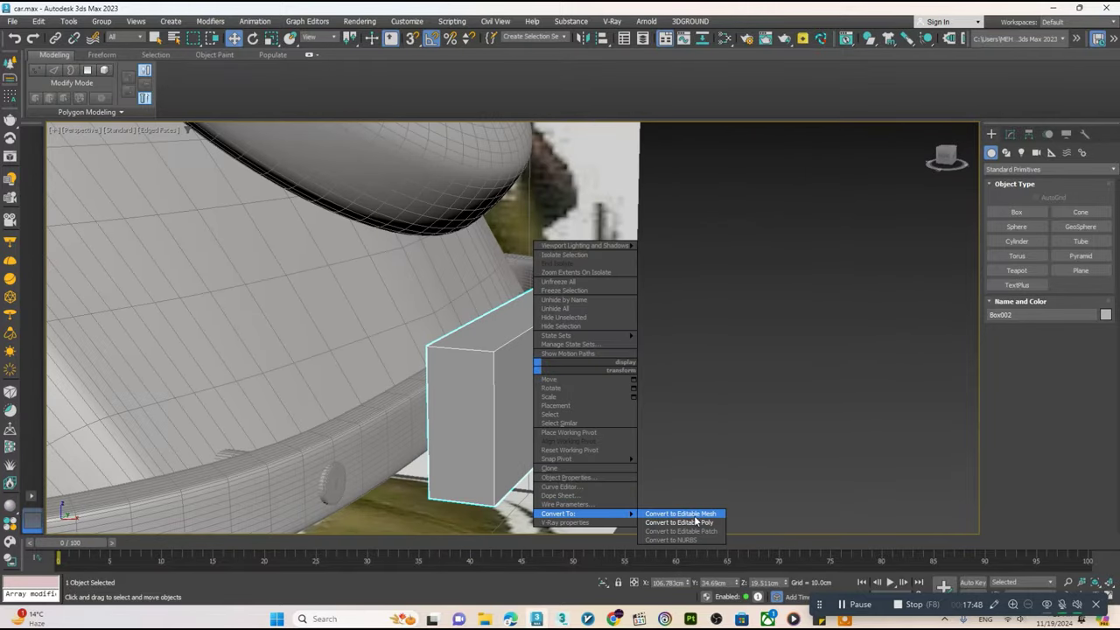
pyautogui.click(697, 520)
pyautogui.press('4')
pyautogui.click(560, 385)
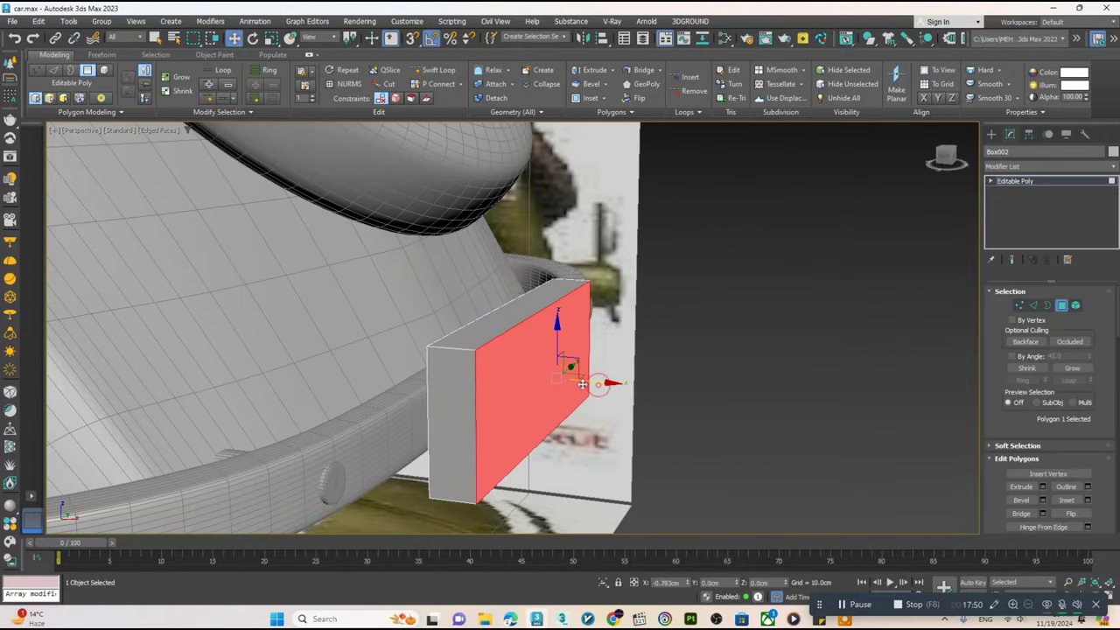
pyautogui.moveTo(577, 376); pyautogui.dragTo(565, 383)
pyautogui.scroll(2, 543, 371)
# - Shrink the front face slightly and pull its right edge inward
pyautogui.press('r')
pyautogui.scroll(2, 528, 372)
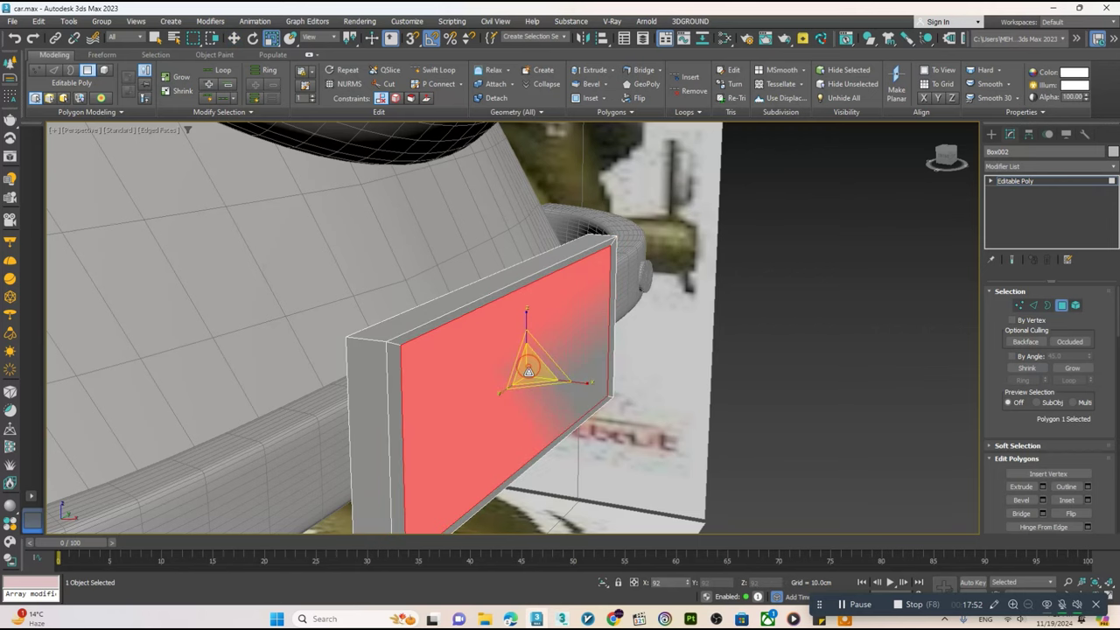
pyautogui.moveTo(527, 372)
pyautogui.keyDown('alt'); pyautogui.mouseDown(button='middle')
pyautogui.moveTo(481, 367)
pyautogui.moveTo(522, 325)
pyautogui.moveTo(523, 350)
pyautogui.moveTo(472, 373)
pyautogui.mouseUp(button='middle'); pyautogui.keyUp('alt')
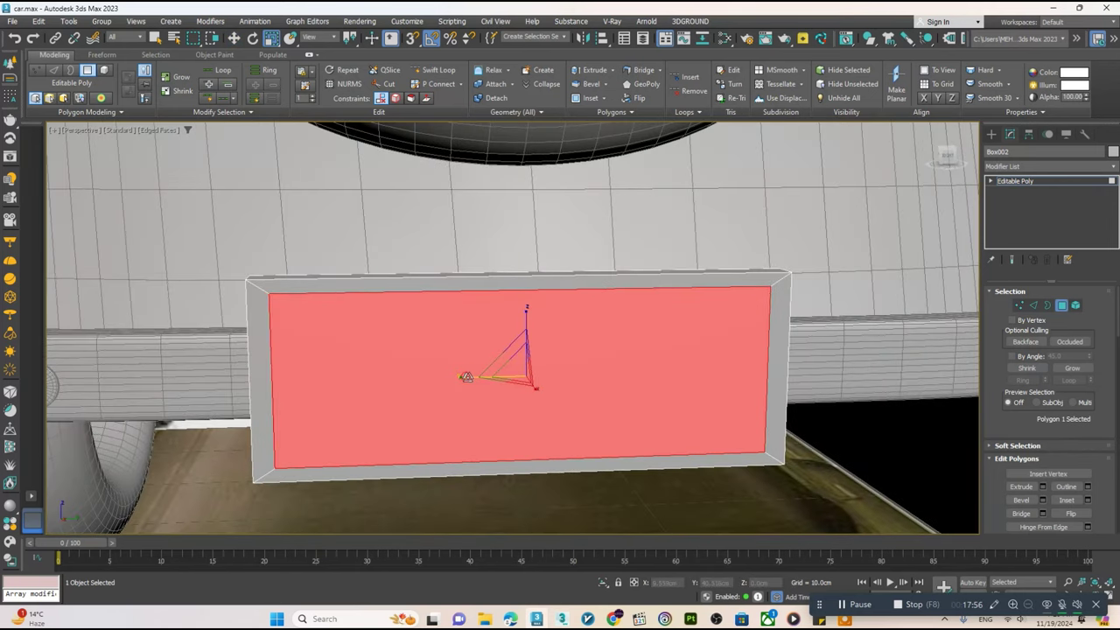
pyautogui.moveTo(467, 376); pyautogui.dragTo(466, 377)
pyautogui.keyDown('alt'); pyautogui.moveTo(466, 377); pyautogui.dragTo(520, 389, button='middle'); pyautogui.keyUp('alt')
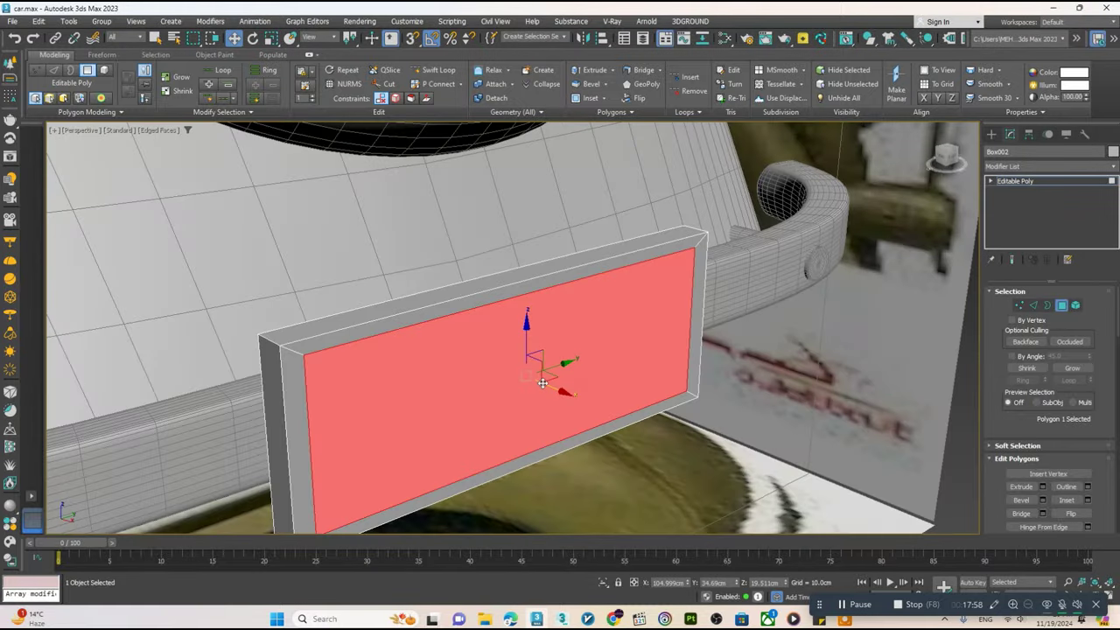
pyautogui.moveTo(542, 383); pyautogui.dragTo(534, 381)
pyautogui.scroll(-5, 1049, 451)
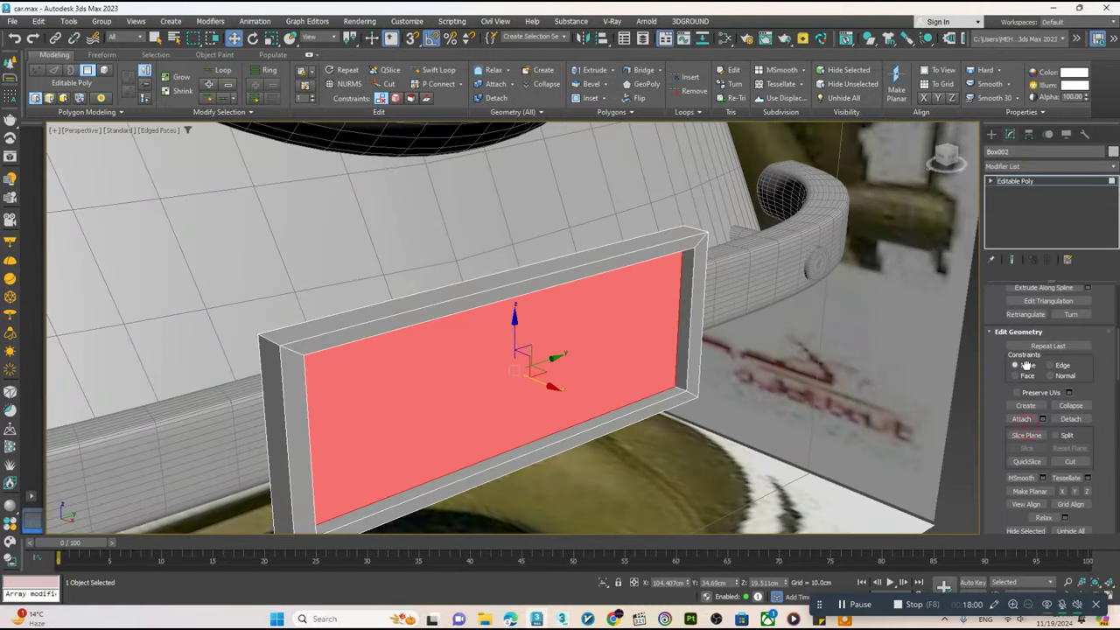
# - Detach the front face as a separate object named Object005
pyautogui.click(1071, 419)
pyautogui.click(598, 314)
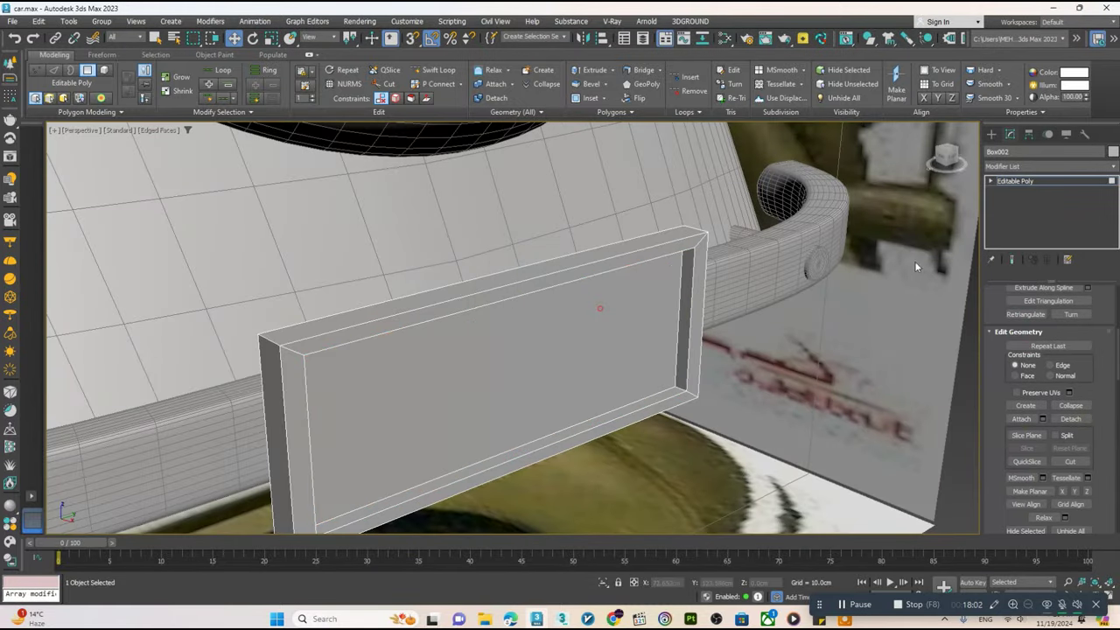
pyautogui.click(1023, 181)
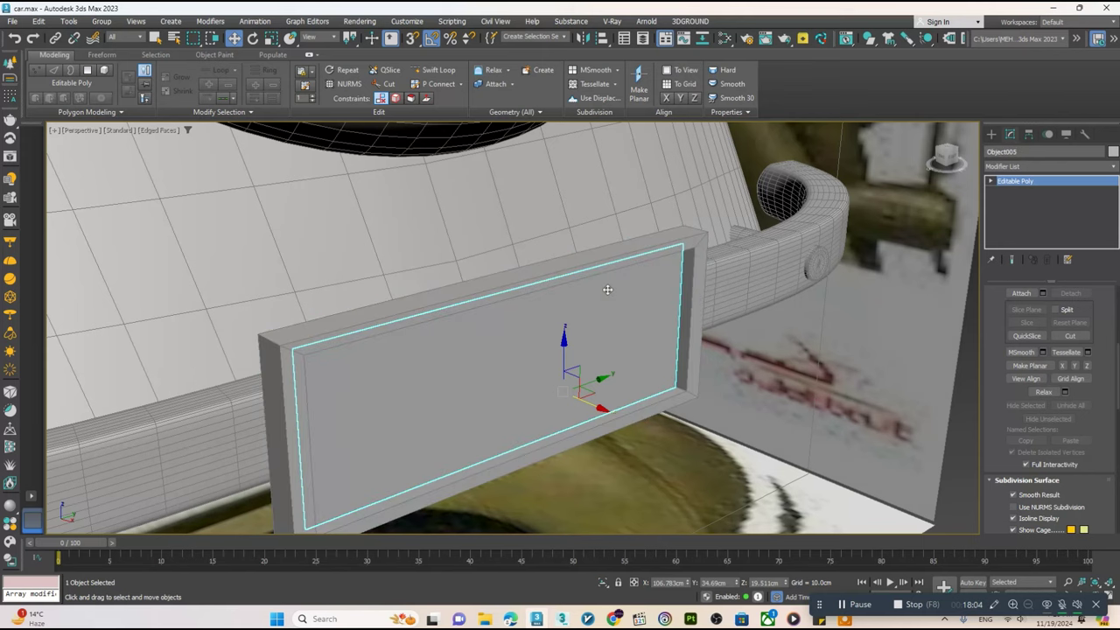
pyautogui.click(1020, 166)
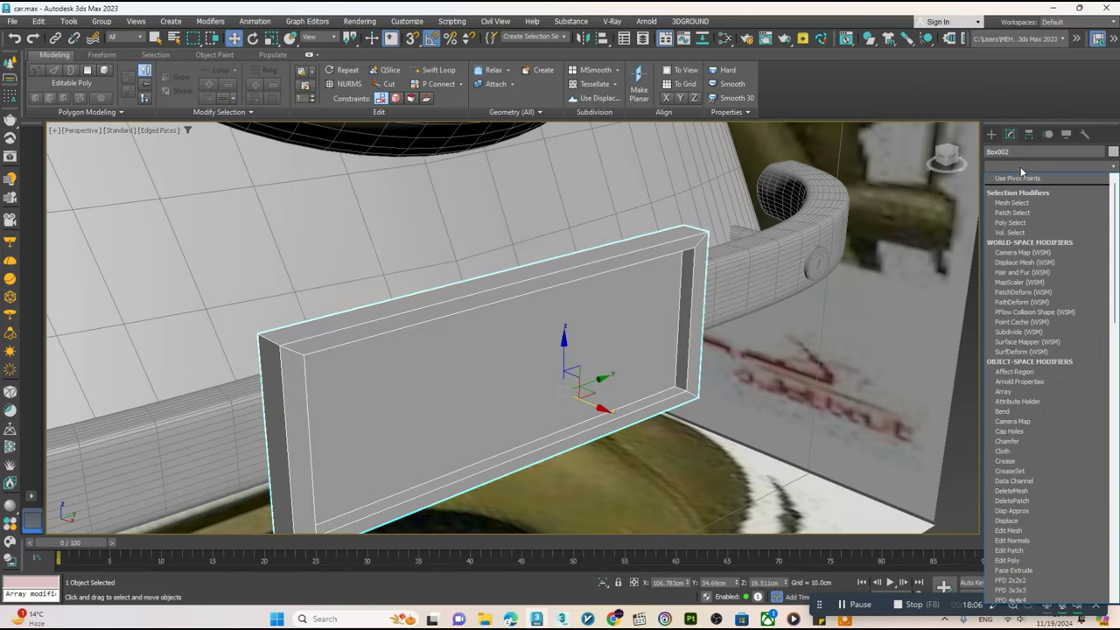
# - Add a Chamfer modifier with Smooth Chamfers Only and a 3.06cm amount
pyautogui.write('ch')
pyautogui.press('Return')
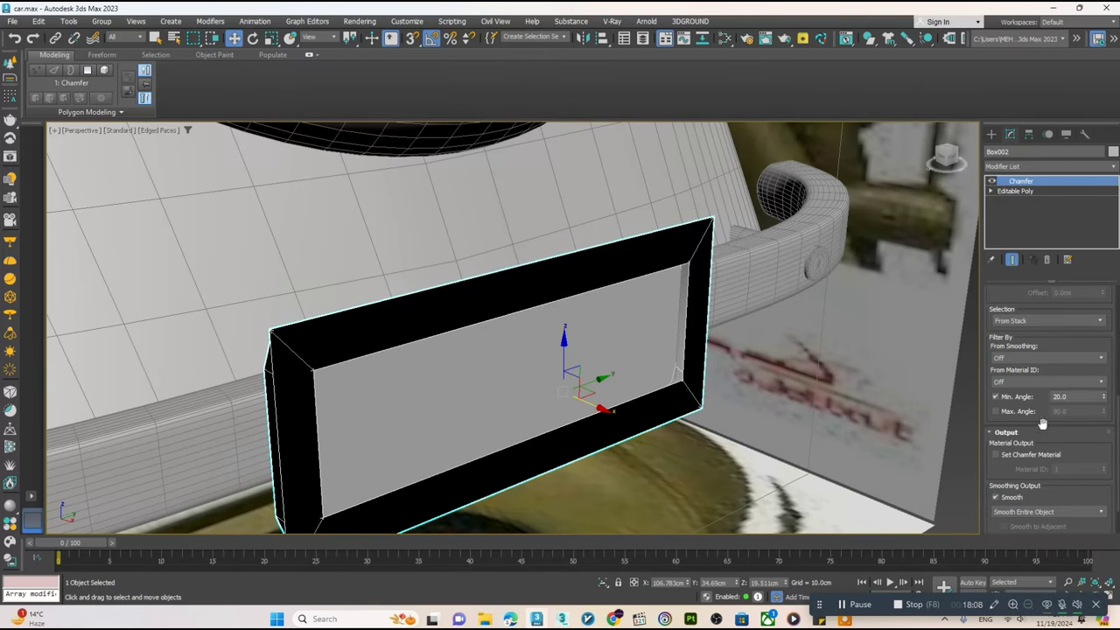
pyautogui.scroll(-2, 1004, 469)
pyautogui.click(1004, 464)
pyautogui.click(1004, 481)
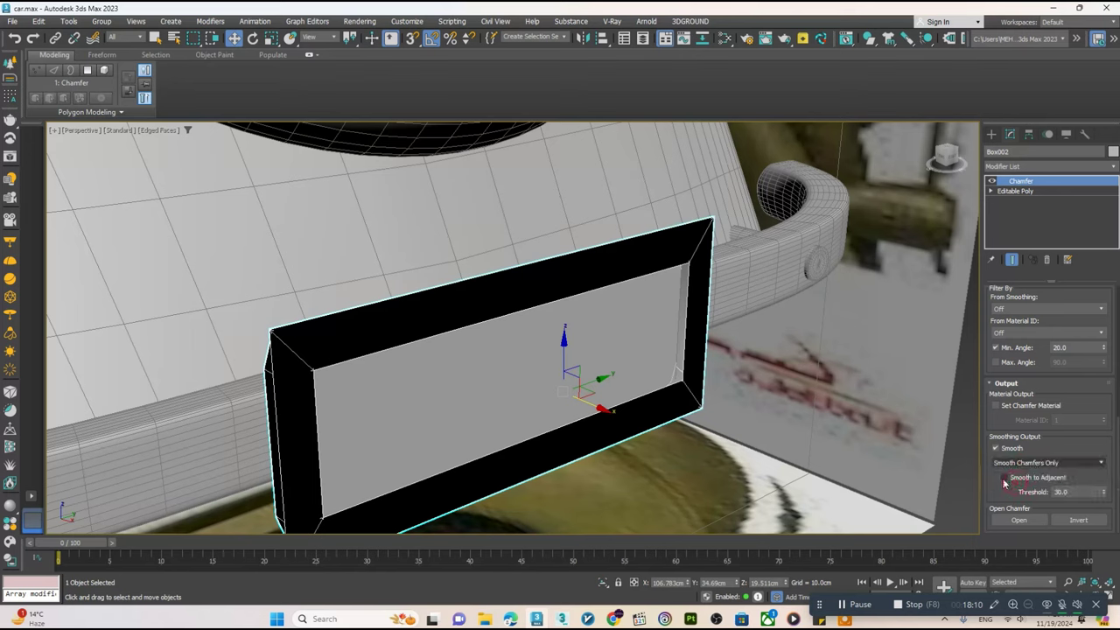
pyautogui.scroll(3, 1011, 524)
pyautogui.scroll(3, 1010, 524)
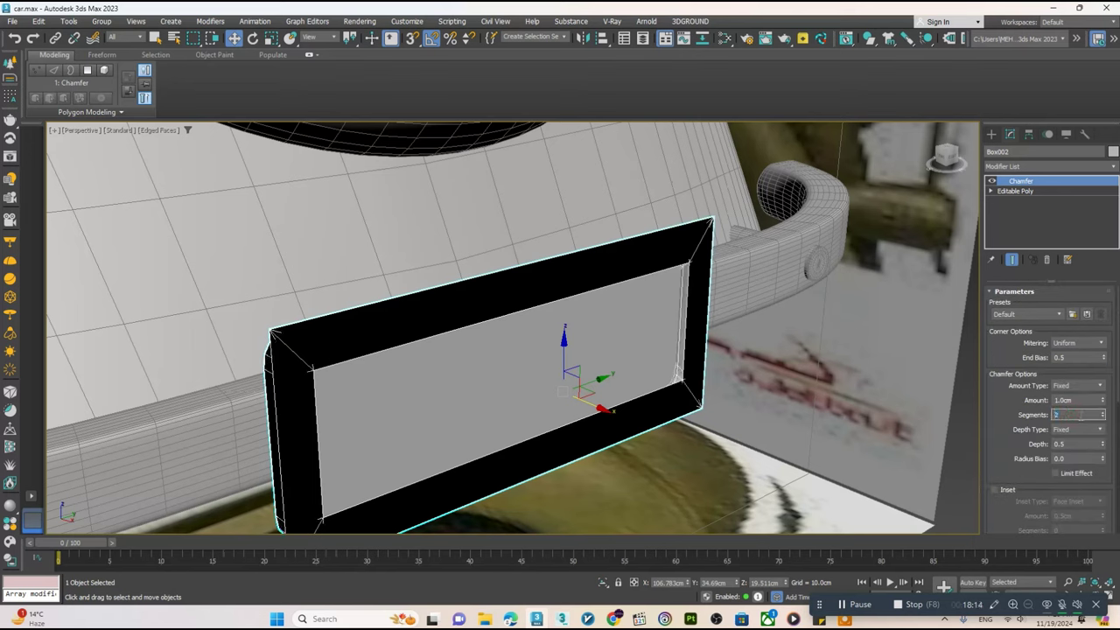
pyautogui.moveTo(1102, 403); pyautogui.dragTo(1096, 367)
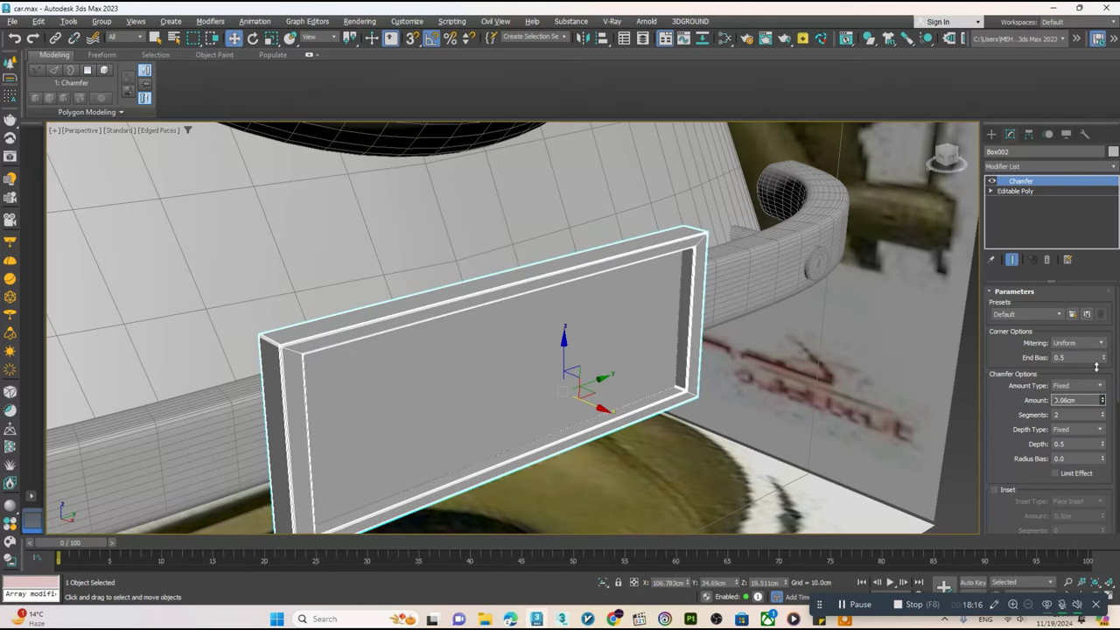
# - Collapse the chamfered plate frame into an editable poly
pyautogui.scroll(-5, 1014, 437)
pyautogui.click(1016, 461)
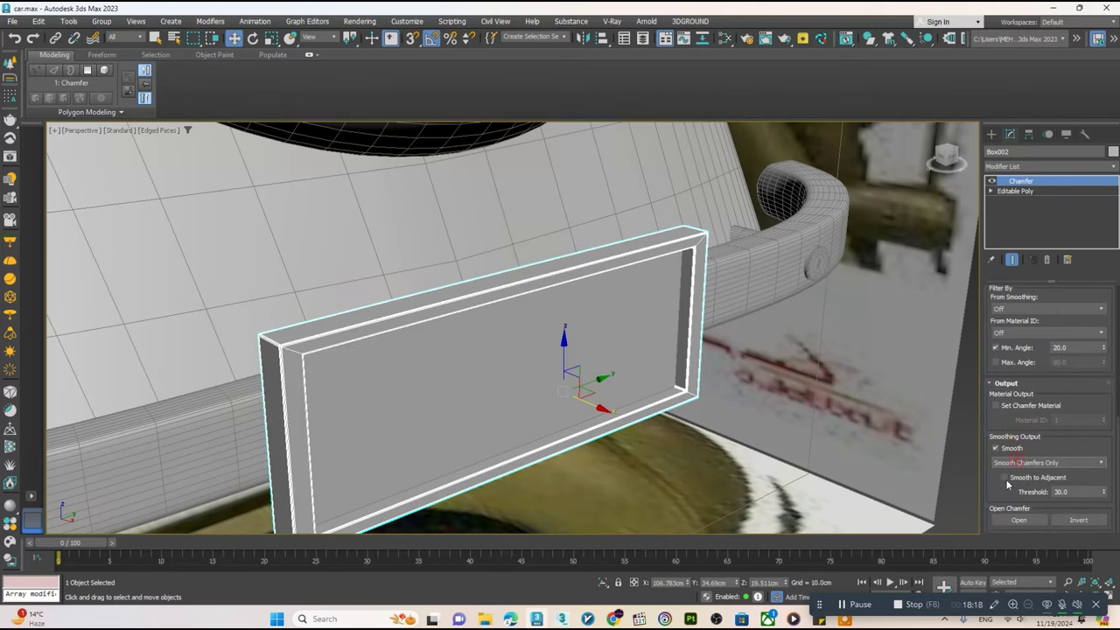
pyautogui.moveTo(1006, 484); pyautogui.dragTo(1003, 593)
pyautogui.rightClick(399, 310)
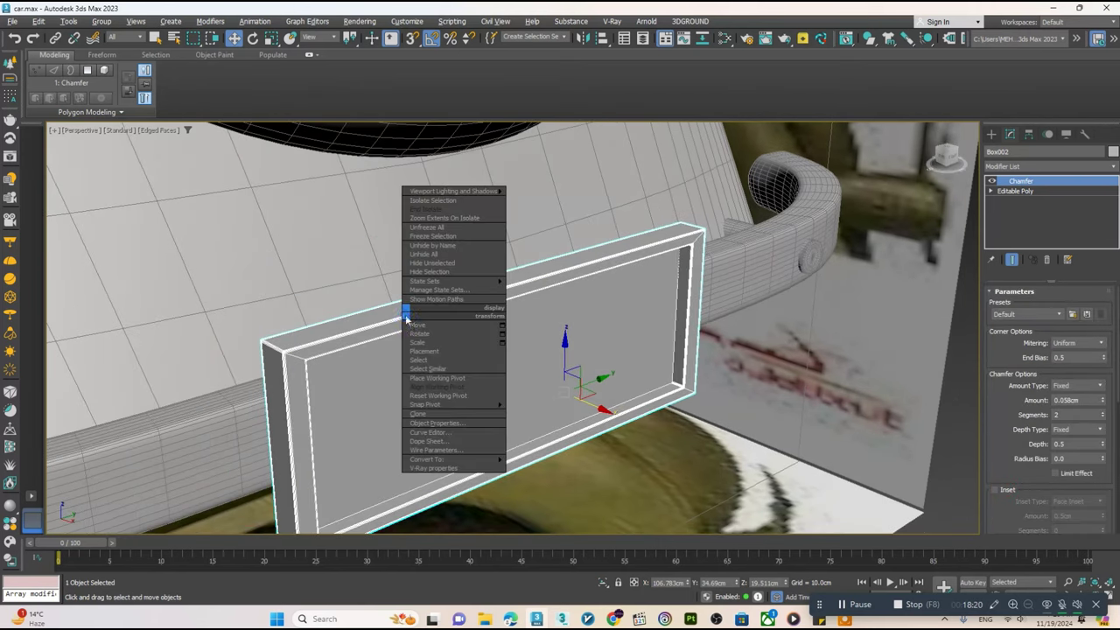
pyautogui.click(541, 465)
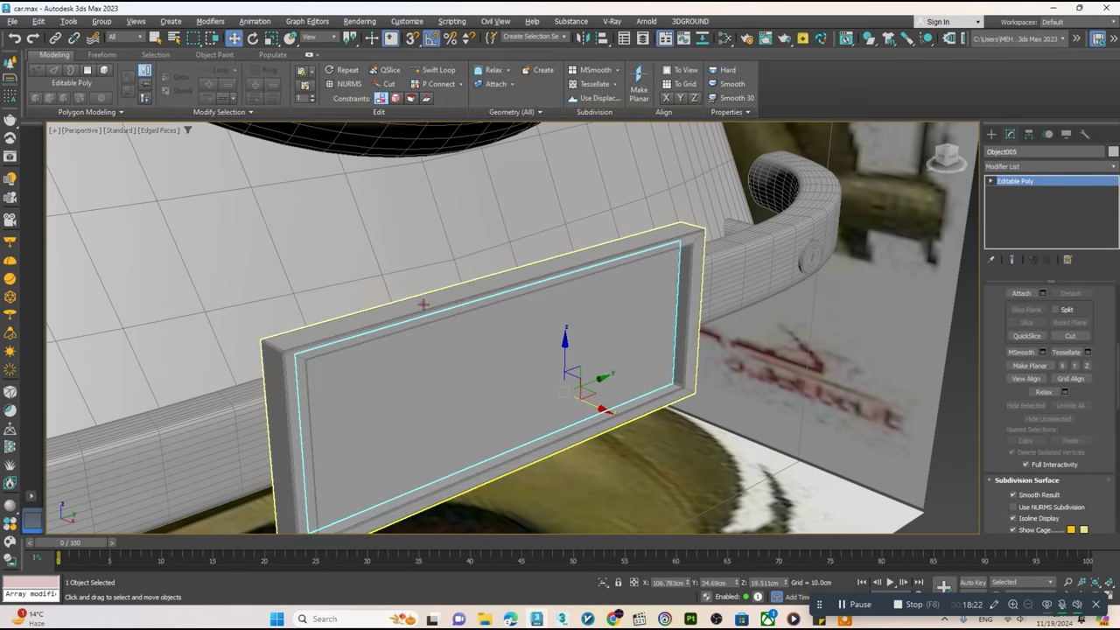
# - Select the car body and show its base Editable Poly edges as the unsmoothed cage
pyautogui.moveTo(495, 367)
pyautogui.keyDown('alt'); pyautogui.mouseDown(button='middle')
pyautogui.moveTo(551, 352)
pyautogui.moveTo(530, 359)
pyautogui.moveTo(554, 380)
pyautogui.moveTo(537, 364)
pyautogui.moveTo(388, 368)
pyautogui.moveTo(424, 352)
pyautogui.mouseUp(button='middle'); pyautogui.keyUp('alt')
pyautogui.click(423, 351)
pyautogui.press('F4')
pyautogui.scroll(5, 538, 310)
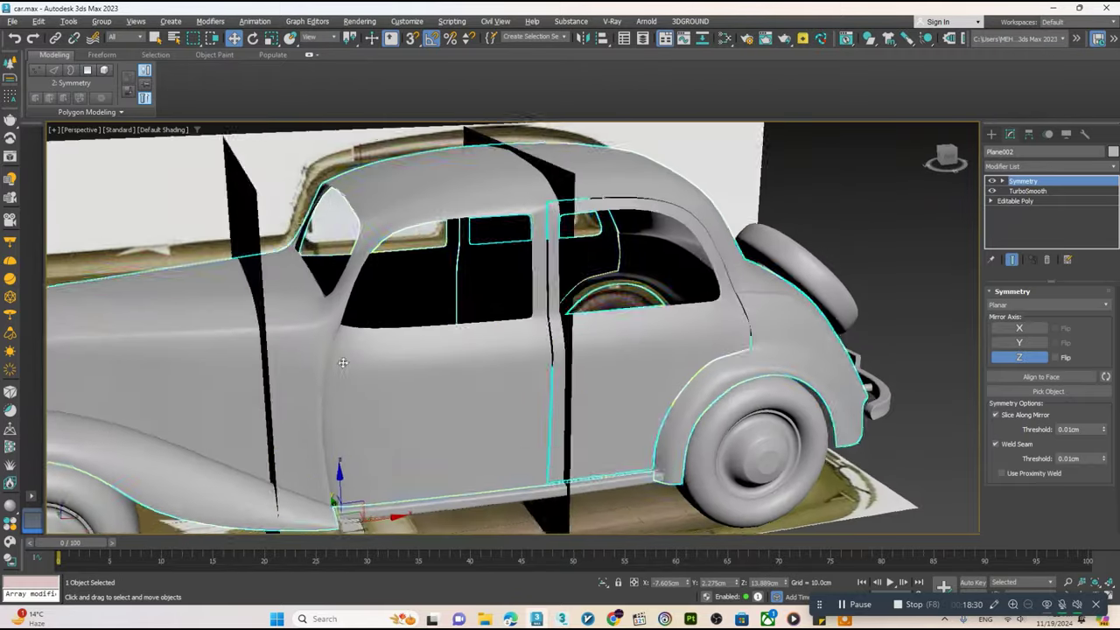
pyautogui.scroll(3, 539, 310)
pyautogui.press('F4')
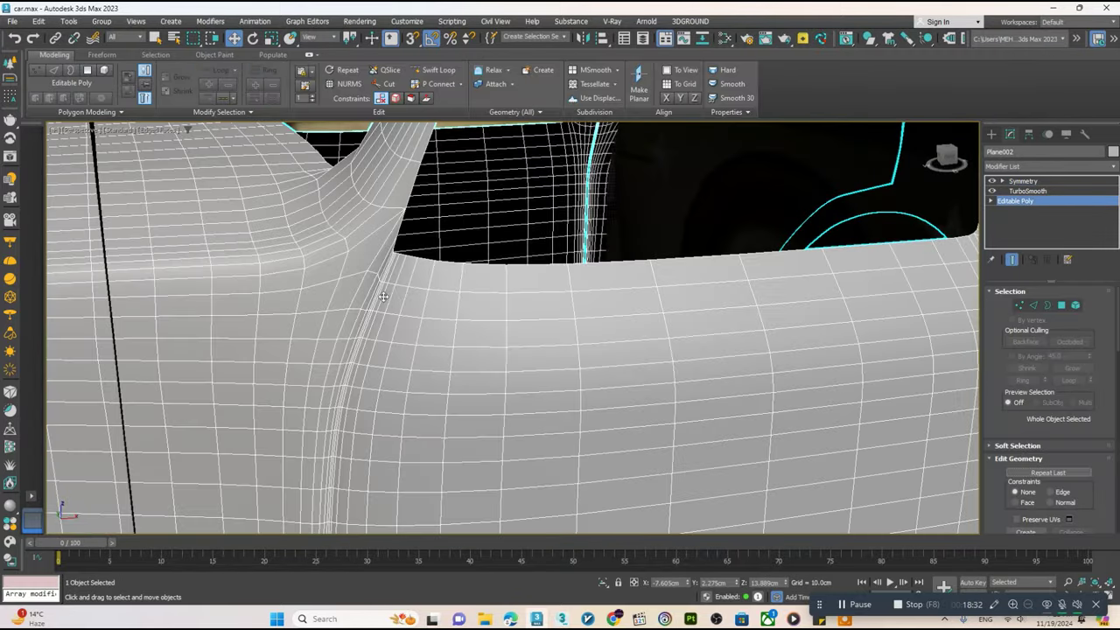
pyautogui.scroll(1, 806, 248)
pyautogui.click(1012, 259)
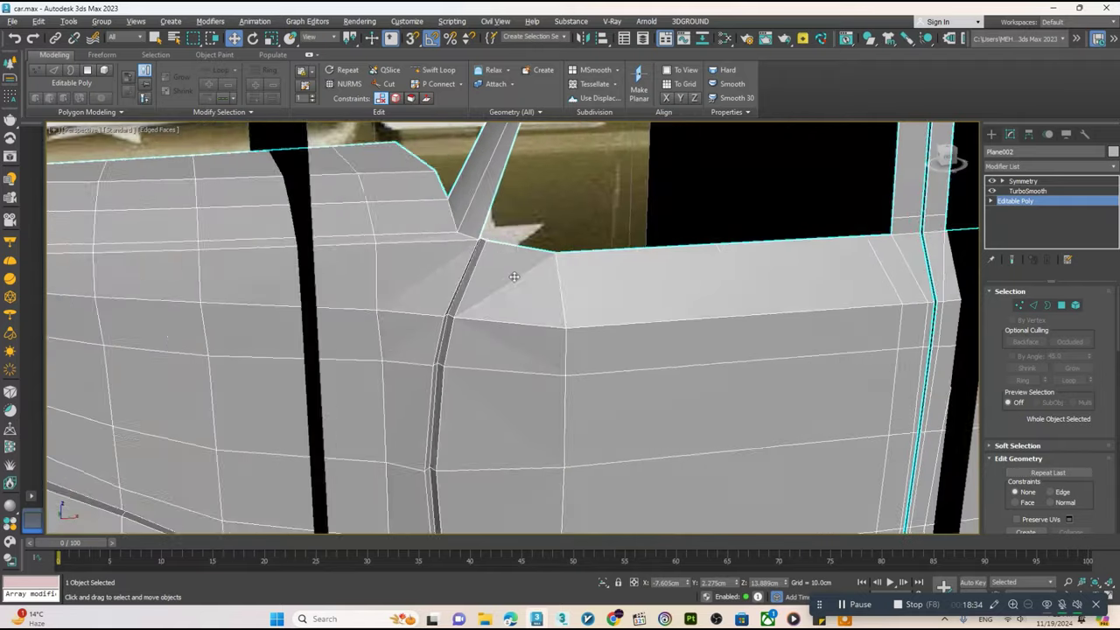
pyautogui.press('2')
pyautogui.keyDown('alt'); pyautogui.moveTo(420, 291); pyautogui.dragTo(428, 217, button='middle'); pyautogui.keyUp('alt')
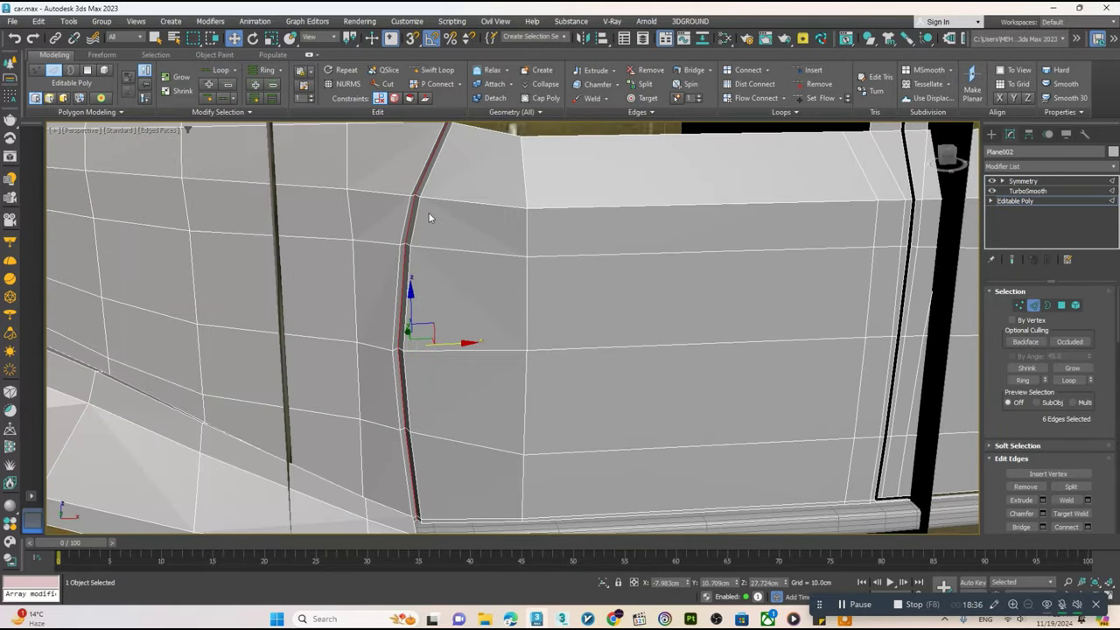
pyautogui.scroll(-2, 475, 330)
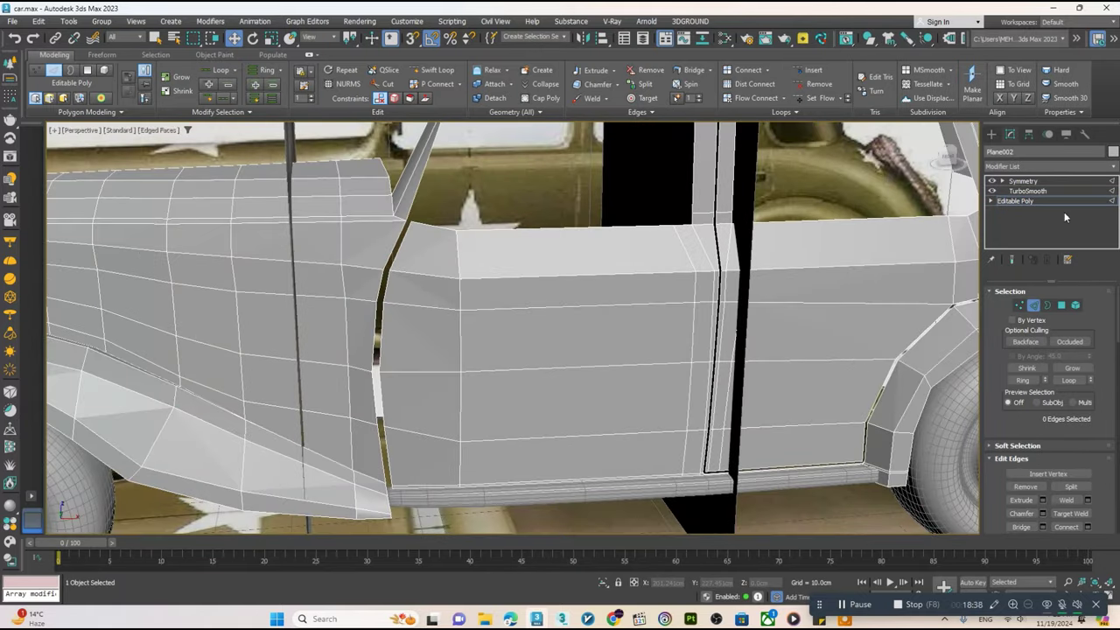
# - Select Symmetry to review the mirrored, smoothed car body in plain shading
pyautogui.click(1023, 181)
pyautogui.scroll(-1, 664, 162)
pyautogui.scroll(-2, 393, 300)
pyautogui.scroll(-2, 394, 300)
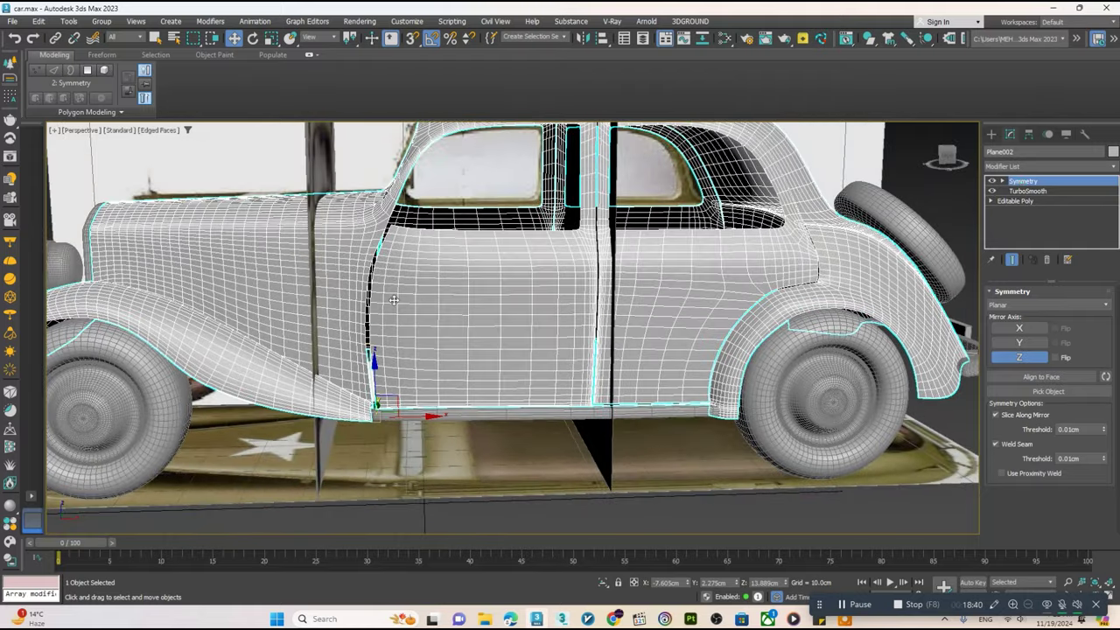
pyautogui.press('F4')
pyautogui.moveTo(394, 300)
pyautogui.keyDown('alt'); pyautogui.mouseDown(button='middle')
pyautogui.moveTo(421, 311)
pyautogui.moveTo(495, 248)
pyautogui.moveTo(527, 308)
pyautogui.mouseUp(button='middle'); pyautogui.keyUp('alt')
pyautogui.scroll(-3, 446, 313)
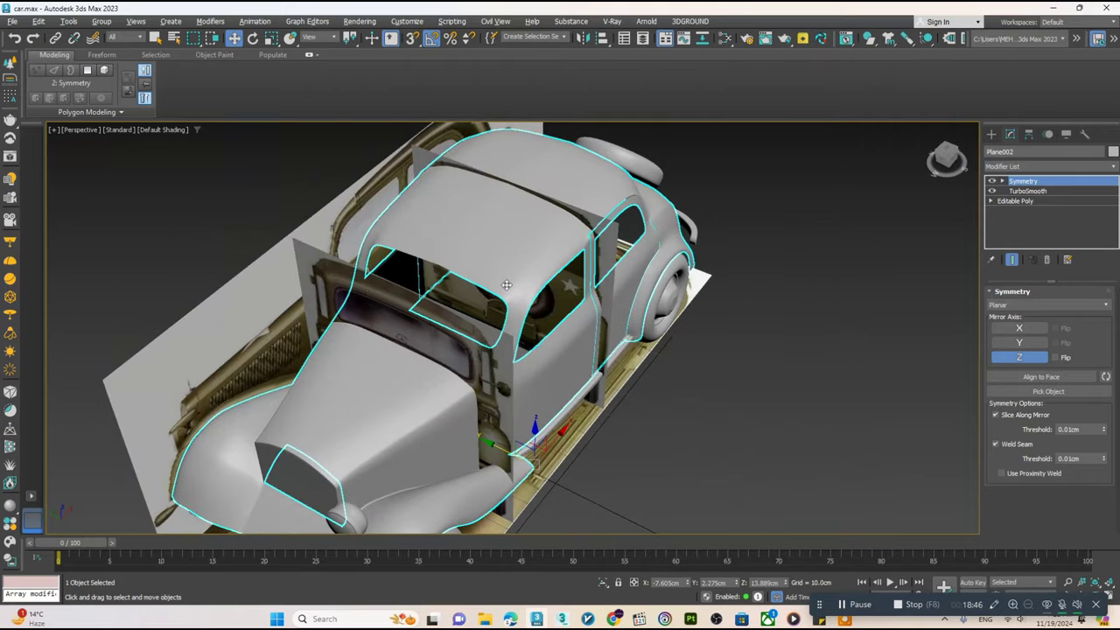
pyautogui.scroll(3, 532, 319)
# - Check the car in Top view with edged faces, then back in Perspective pick the running board
pyautogui.press('t')
pyautogui.press('F4')
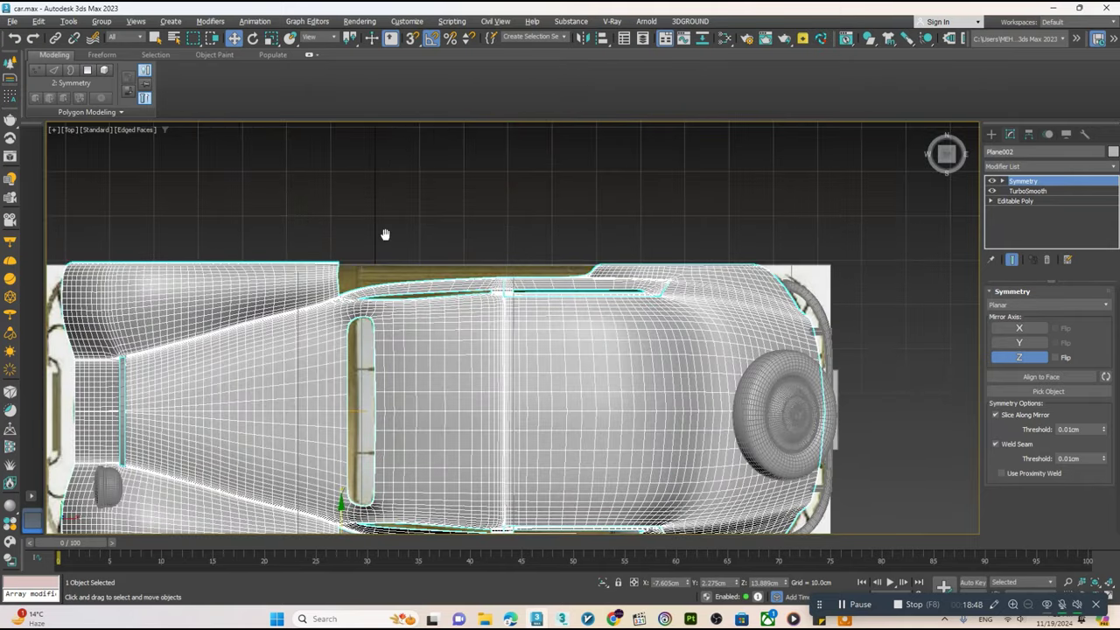
pyautogui.moveTo(385, 234)
pyautogui.mouseDown(button='middle')
pyautogui.moveTo(388, 137)
pyautogui.moveTo(560, 349)
pyautogui.mouseUp(button='middle')
pyautogui.press('p')
pyautogui.press('F4')
pyautogui.scroll(3, 373, 378)
pyautogui.click(472, 325)
pyautogui.moveTo(472, 325)
pyautogui.keyDown('alt'); pyautogui.mouseDown(button='middle')
pyautogui.moveTo(454, 346)
pyautogui.moveTo(438, 253)
pyautogui.moveTo(525, 262)
pyautogui.mouseUp(button='middle'); pyautogui.keyUp('alt')
pyautogui.click(437, 254)
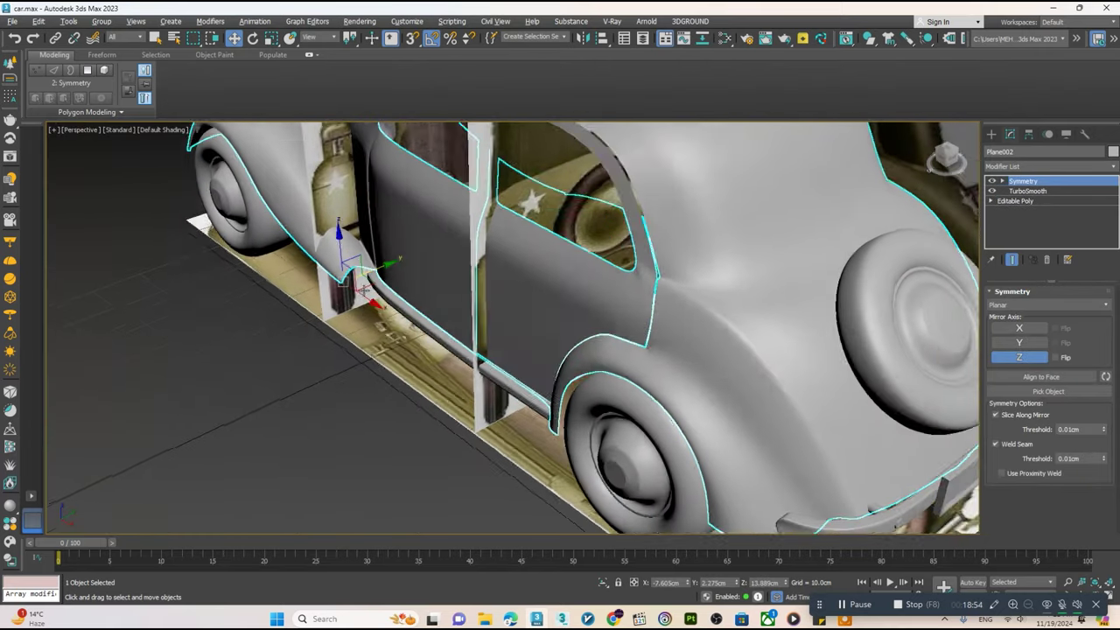
# - Select running board Object002, go to its Editable Poly and maximize the Front view
pyautogui.click(454, 329)
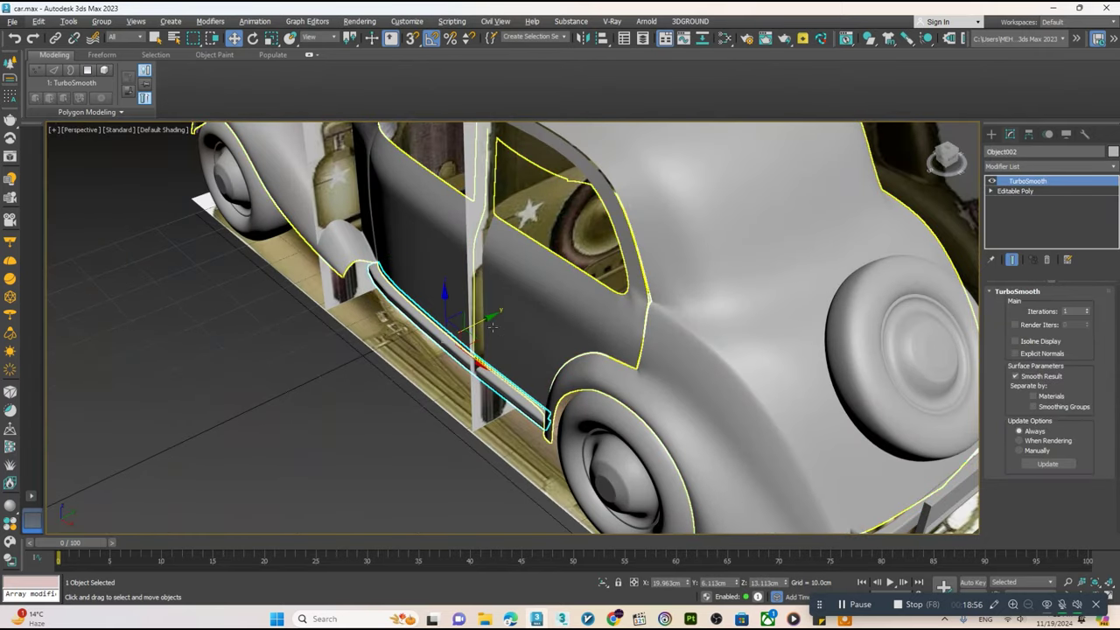
pyautogui.click(945, 159)
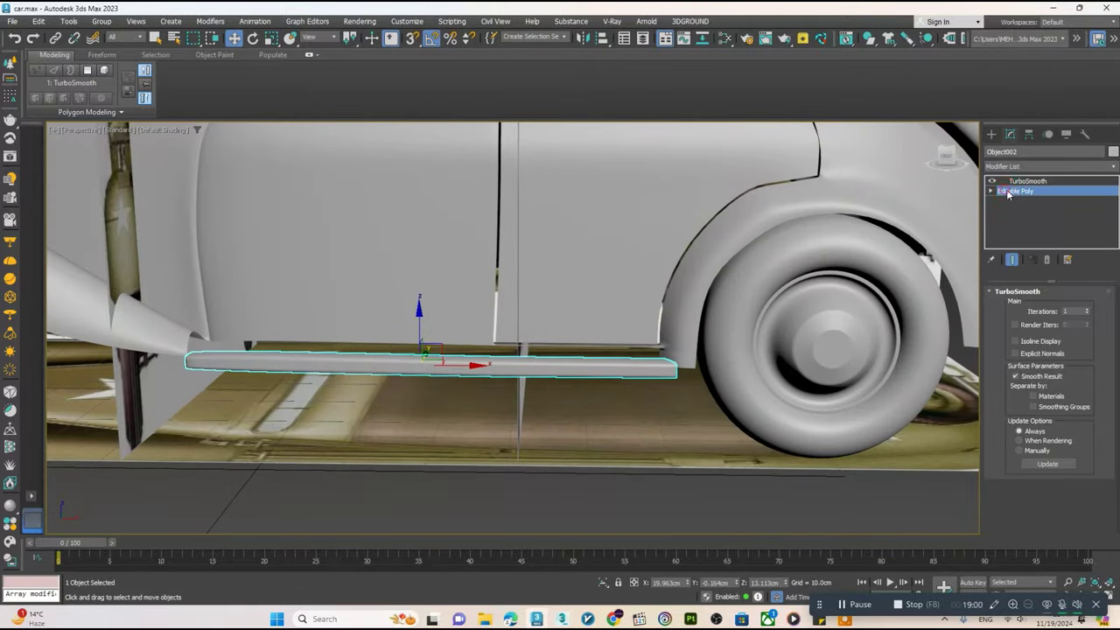
pyautogui.click(1007, 194)
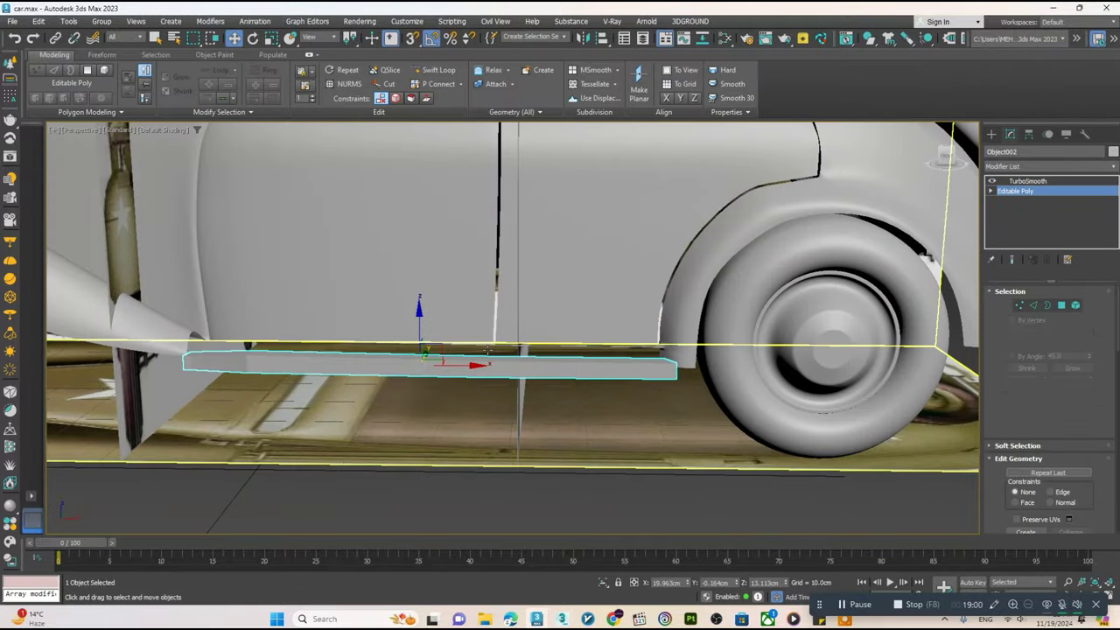
pyautogui.hotkey('alt', 'w')
pyautogui.hotkey('alt', 'w')
pyautogui.moveTo(468, 320); pyautogui.dragTo(520, 352, button='middle')
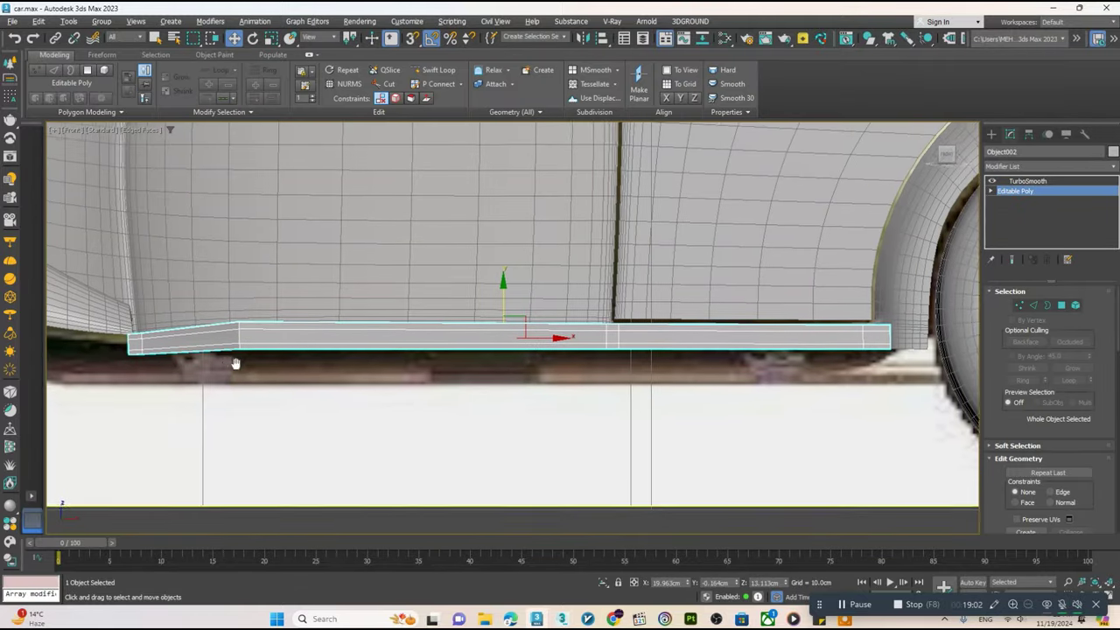
# - In Vertex mode, marquee-select the vertices at both ends of the running board
pyautogui.press('1')
pyautogui.moveTo(145, 324); pyautogui.dragTo(208, 394)
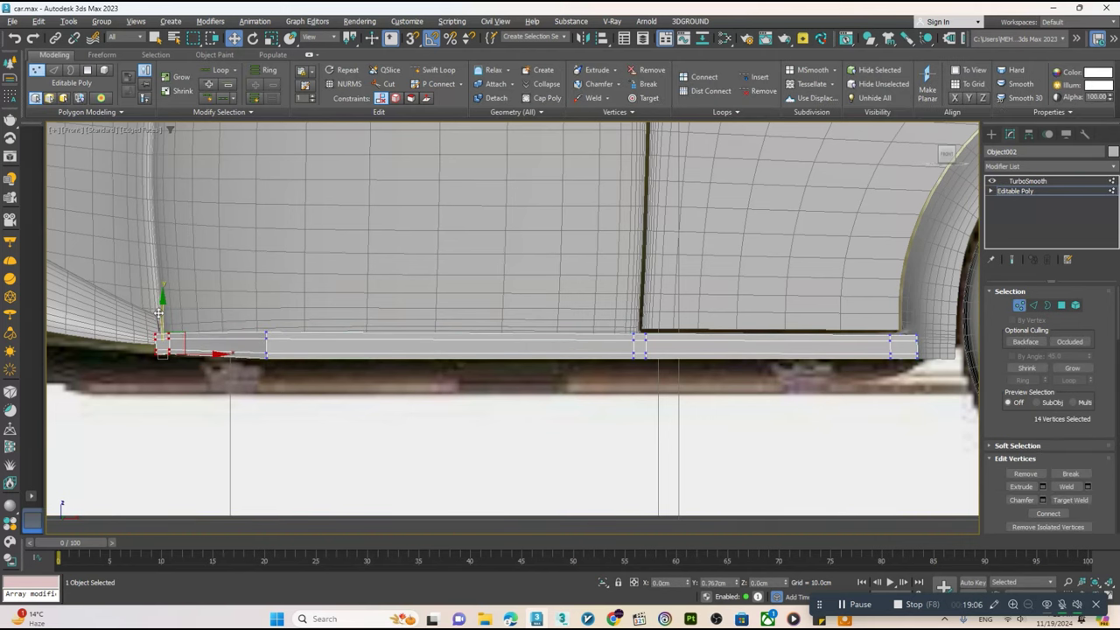
pyautogui.moveTo(275, 371); pyautogui.dragTo(255, 385, button='middle')
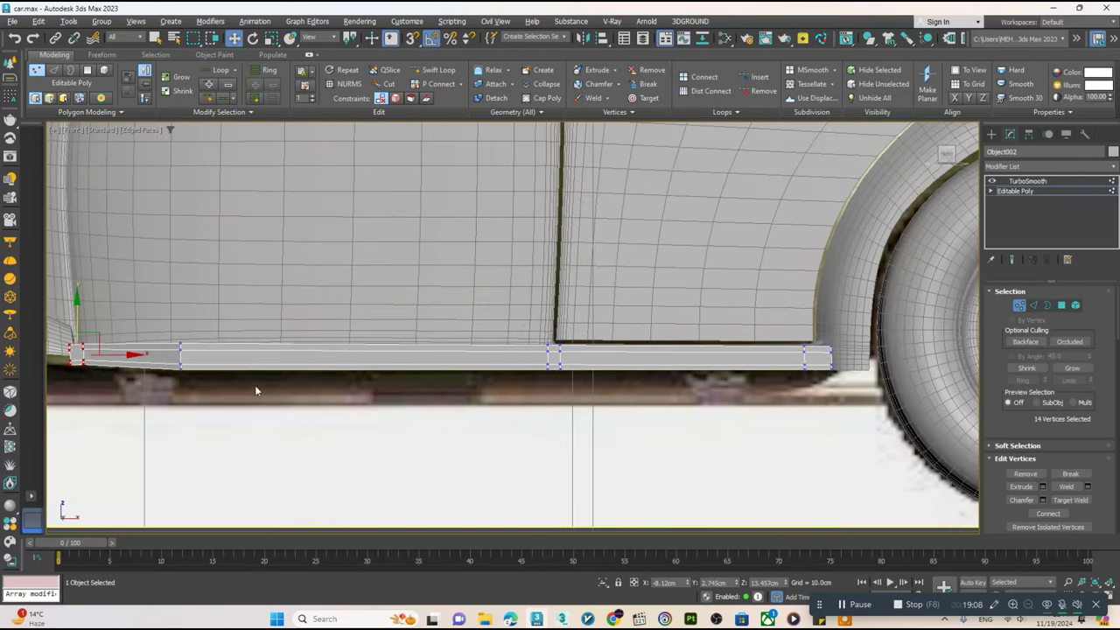
pyautogui.moveTo(811, 354); pyautogui.dragTo(785, 352)
pyautogui.scroll(3, 785, 353)
pyautogui.scroll(2, 786, 353)
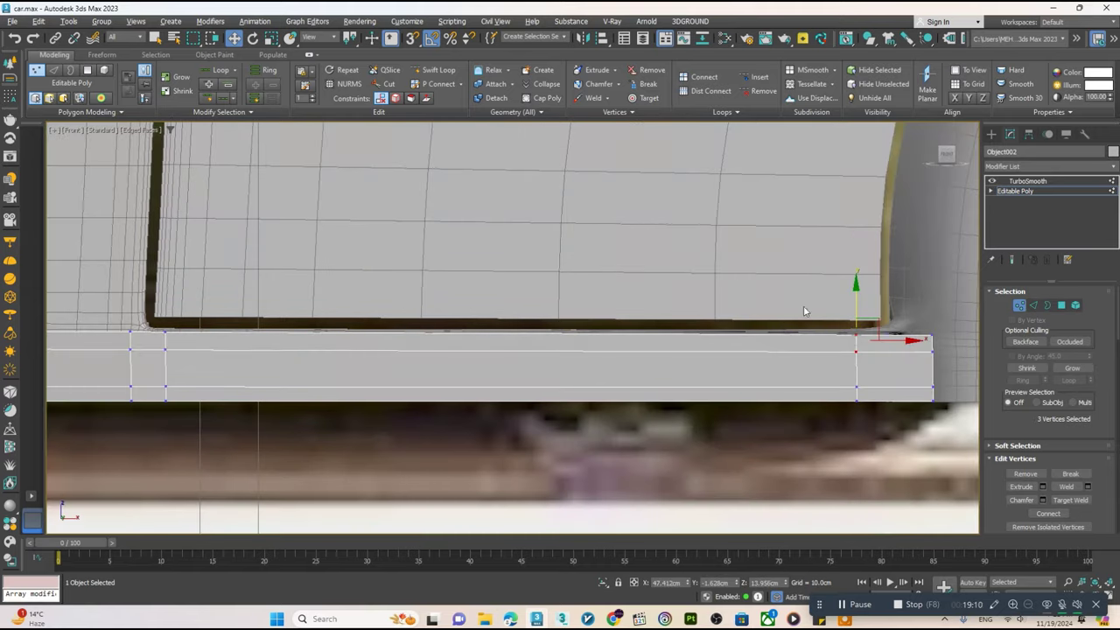
pyautogui.scroll(-3, 952, 350)
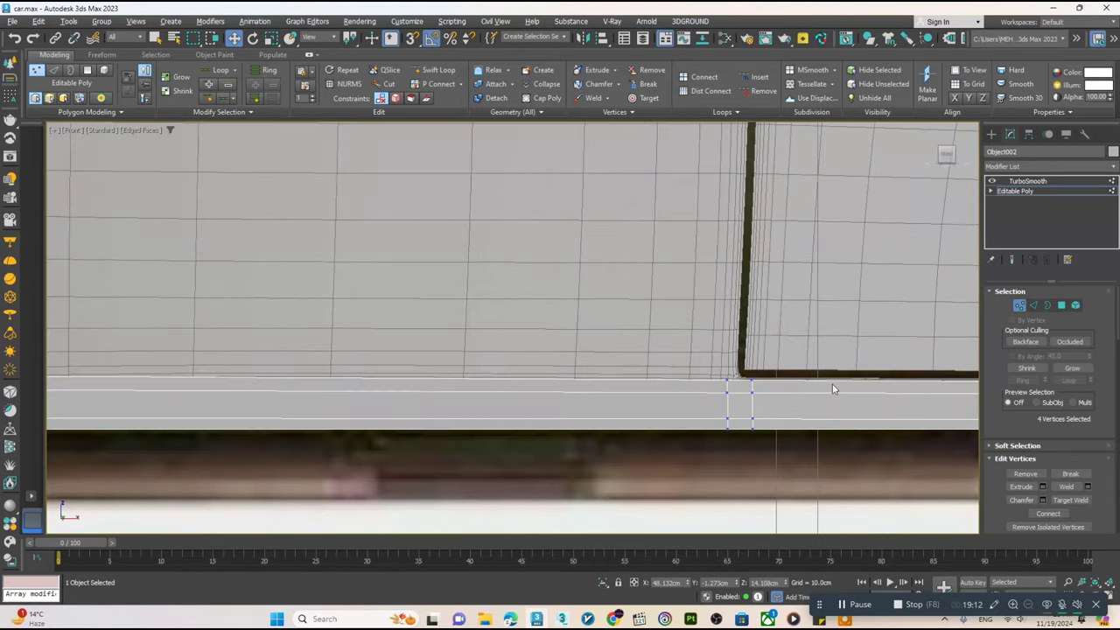
# - Add more board vertices to the selection and return to the enlarged Perspective view
pyautogui.keyDown('ctrl'); pyautogui.moveTo(817, 335); pyautogui.dragTo(545, 400); pyautogui.keyUp('ctrl')
pyautogui.scroll(-3, 545, 401)
pyautogui.moveTo(544, 400); pyautogui.dragTo(480, 390, button='middle')
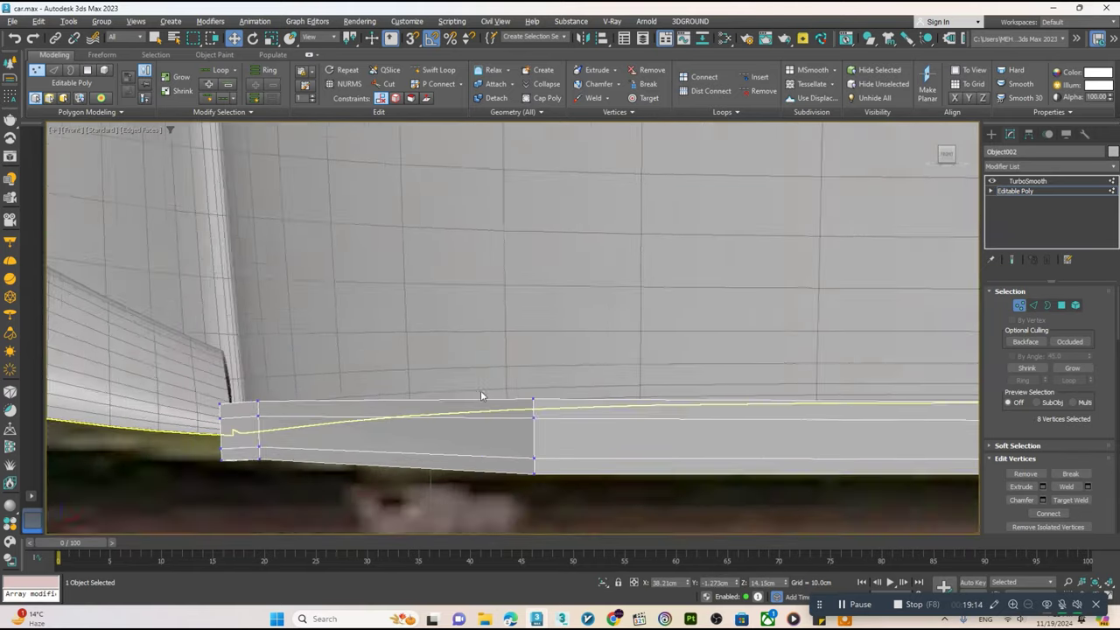
pyautogui.moveTo(603, 376); pyautogui.dragTo(532, 416)
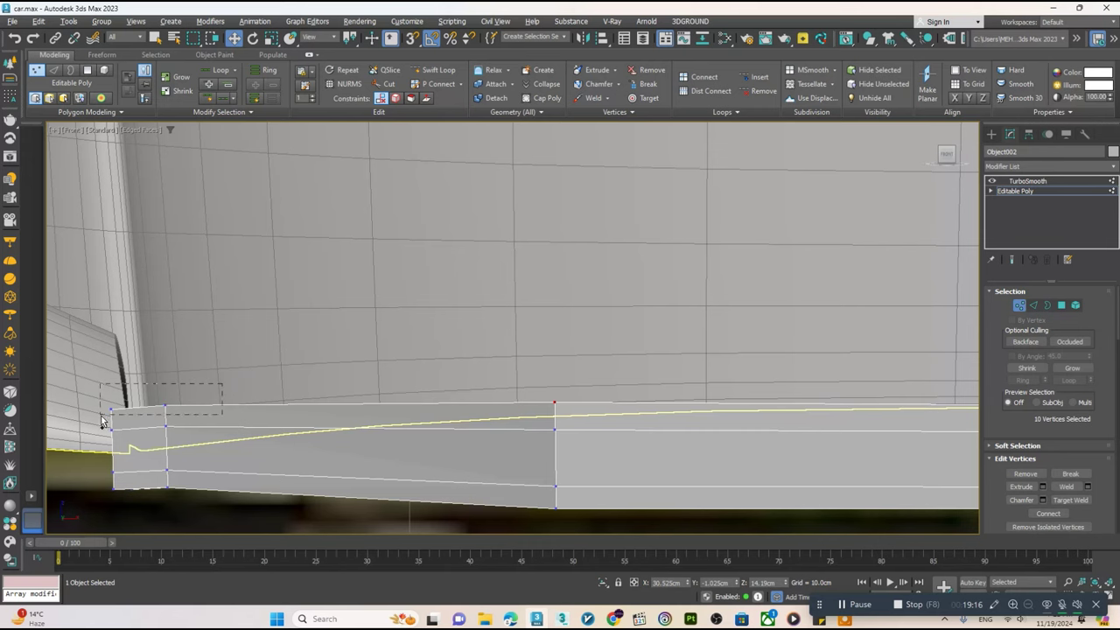
pyautogui.scroll(-4, 600, 391)
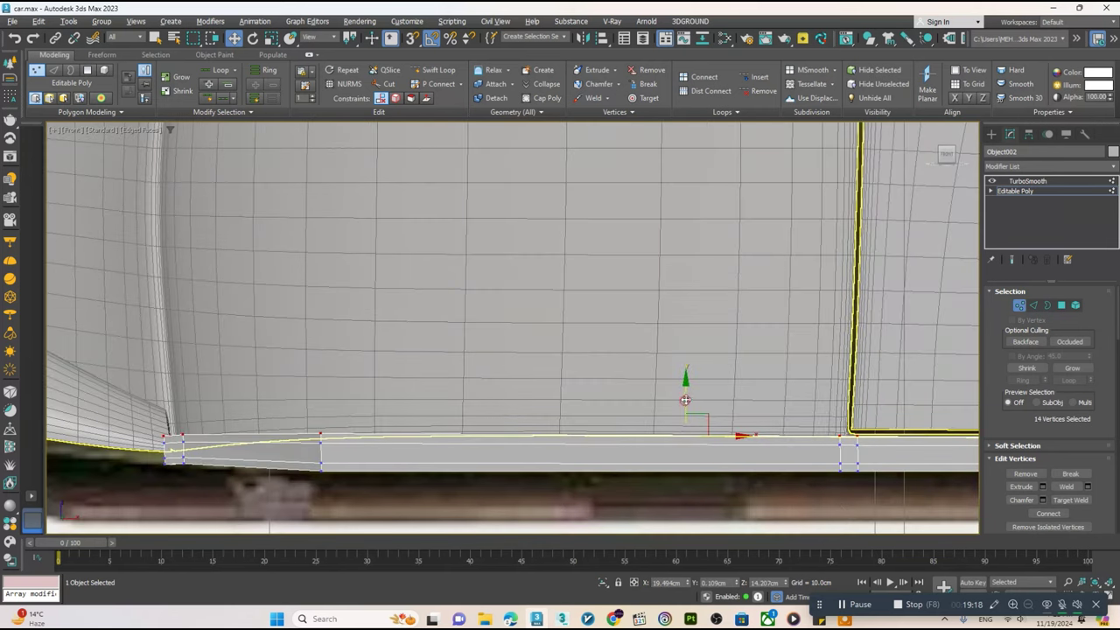
pyautogui.scroll(-3, 610, 415)
pyautogui.hotkey('alt', 'w')
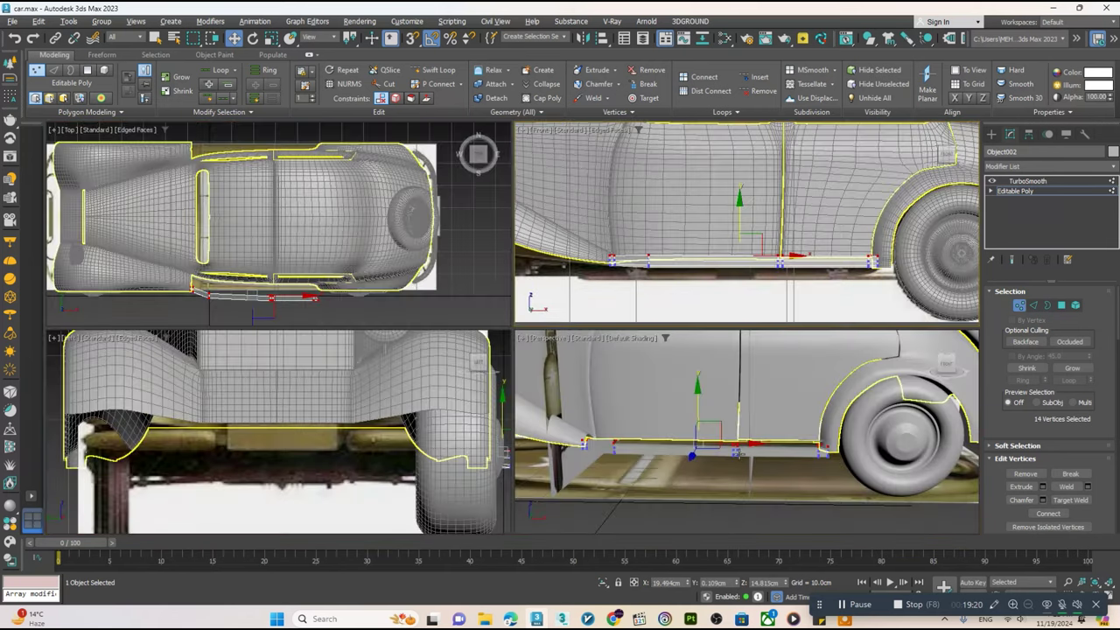
pyautogui.hotkey('alt', 'w')
pyautogui.scroll(3, 610, 371)
# - Select faces along the running board in Face mode
pyautogui.press('4')
pyautogui.click(610, 352)
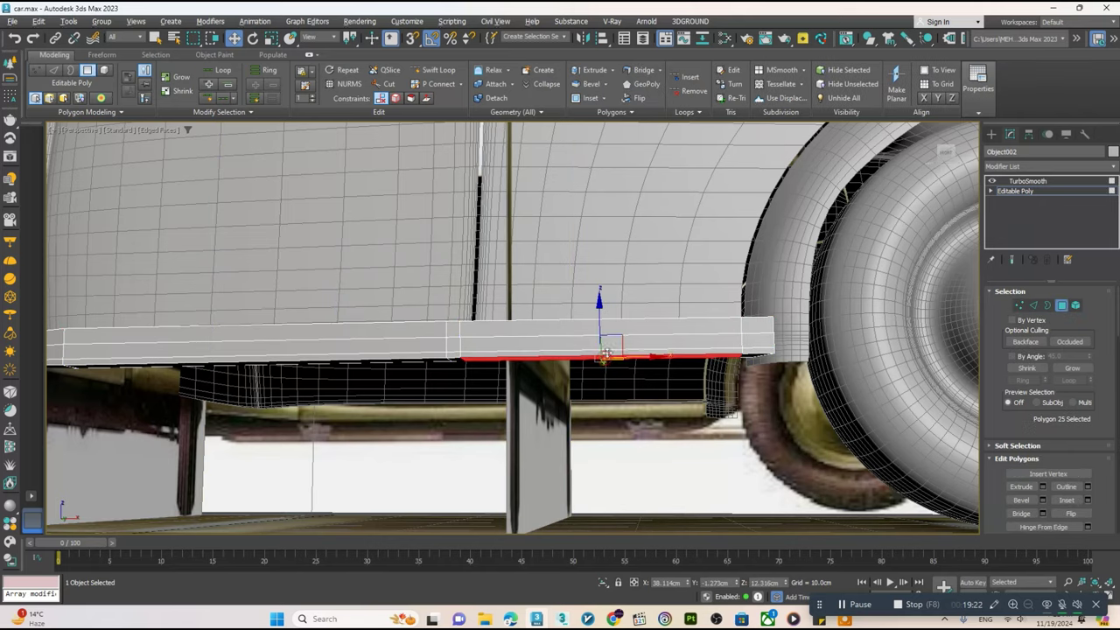
pyautogui.keyDown('alt'); pyautogui.moveTo(610, 352); pyautogui.dragTo(746, 341, button='middle'); pyautogui.keyUp('alt')
pyautogui.moveTo(363, 375)
pyautogui.keyDown('alt'); pyautogui.mouseDown(button='middle')
pyautogui.moveTo(384, 376)
pyautogui.moveTo(202, 396)
pyautogui.mouseUp(button='middle'); pyautogui.keyUp('alt')
pyautogui.keyDown('ctrl'); pyautogui.click(324, 380); pyautogui.keyUp('ctrl')
pyautogui.keyDown('ctrl'); pyautogui.click(144, 434); pyautogui.keyUp('ctrl')
pyautogui.keyDown('alt'); pyautogui.moveTo(189, 434); pyautogui.dragTo(531, 399, button='middle'); pyautogui.keyUp('alt')
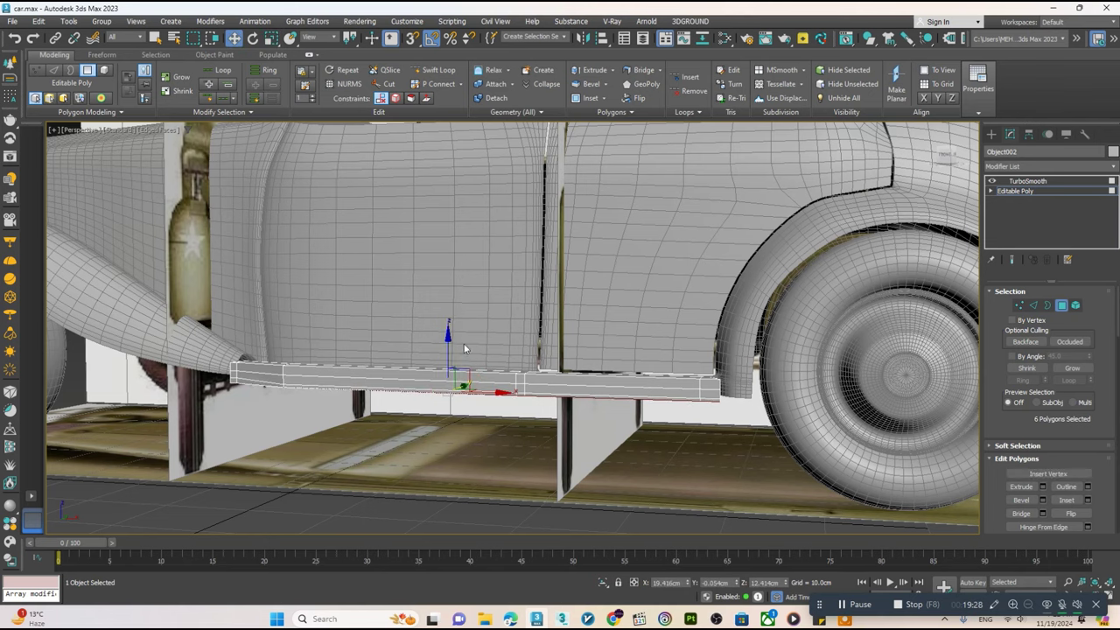
# - Select the edge loop along the board and lower it to make the board taller
pyautogui.press('2')
pyautogui.doubleClick(370, 386)
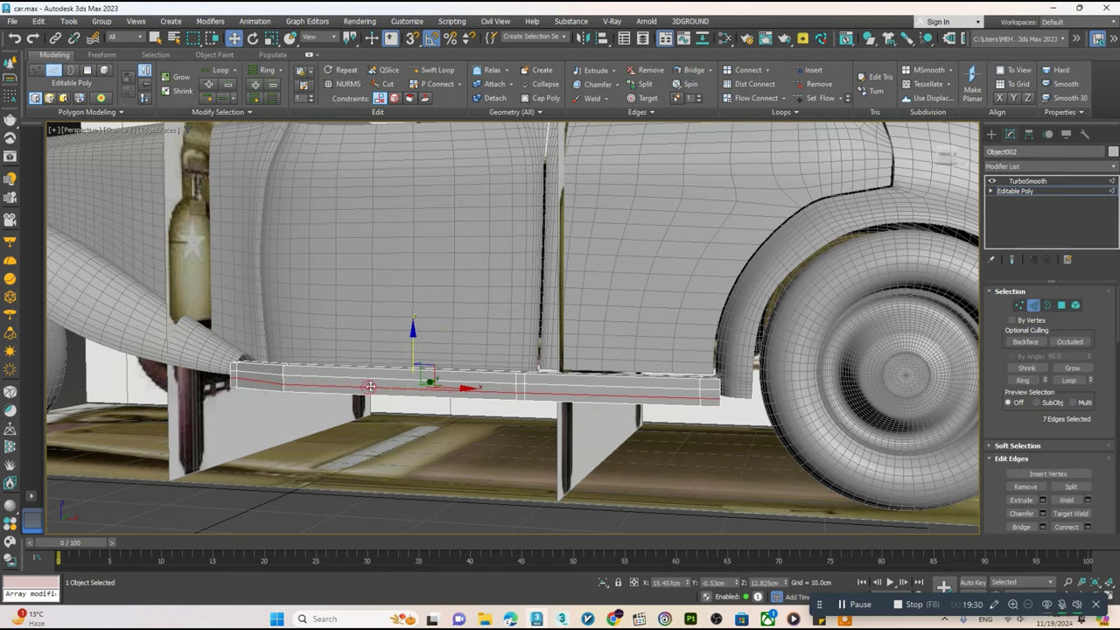
pyautogui.moveTo(379, 387)
pyautogui.keyDown('alt'); pyautogui.mouseDown(button='middle')
pyautogui.moveTo(667, 459)
pyautogui.moveTo(464, 405)
pyautogui.mouseUp(button='middle'); pyautogui.keyUp('alt')
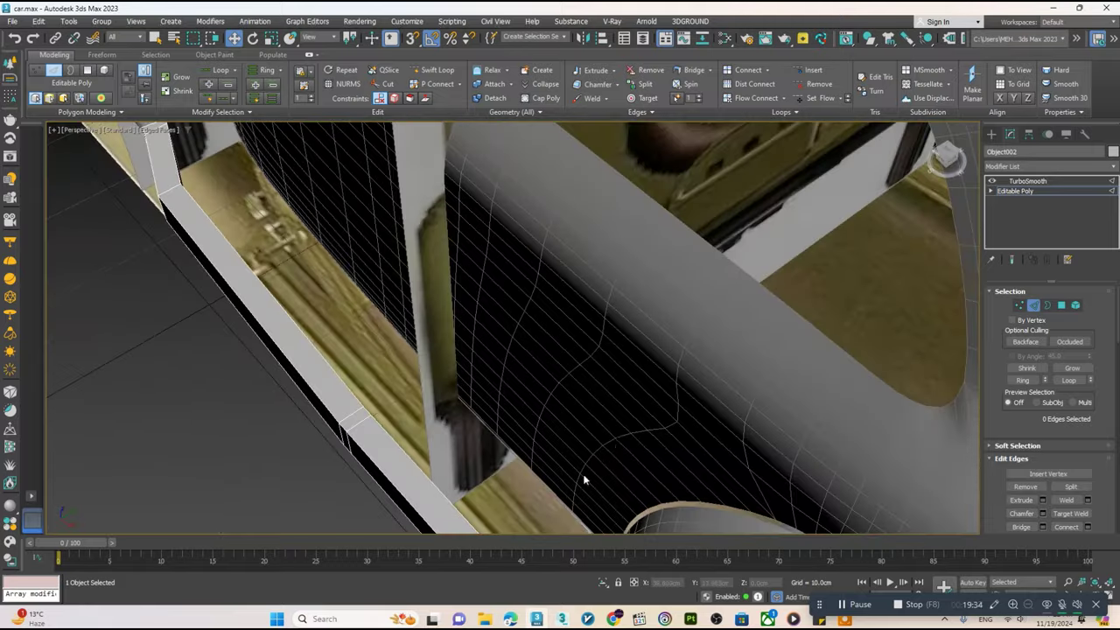
pyautogui.press('pageup')
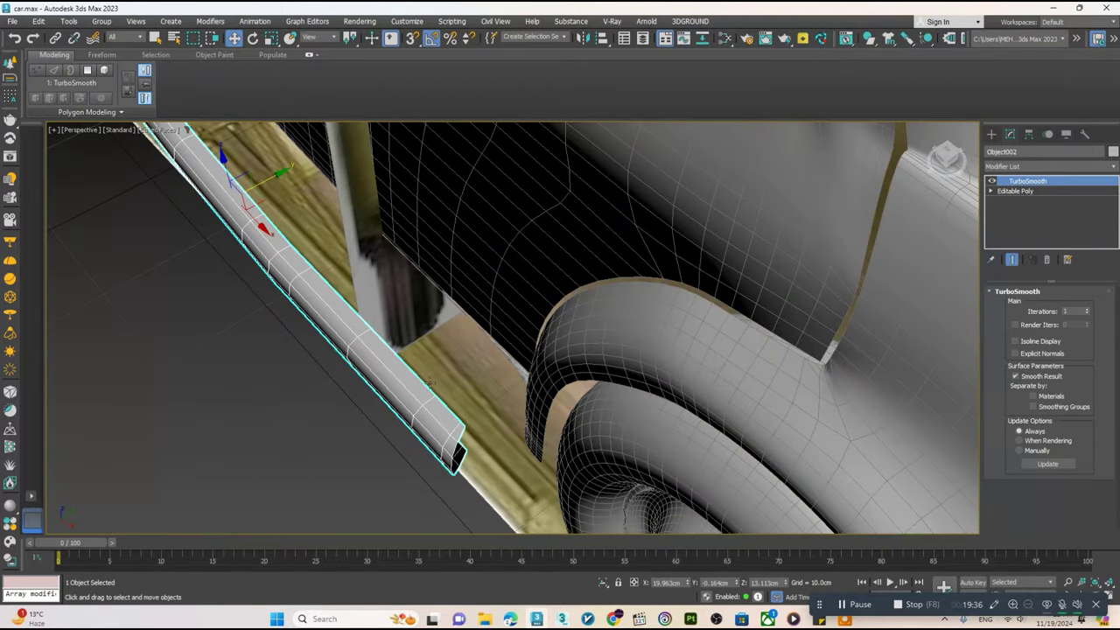
pyautogui.press('pagedown')
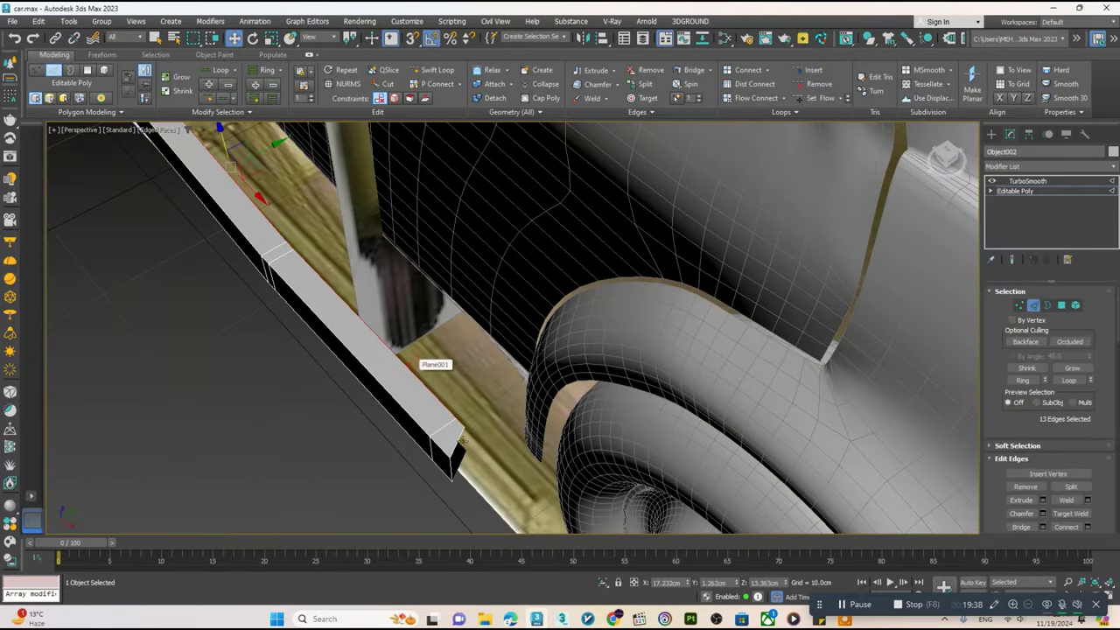
pyautogui.moveTo(457, 447)
pyautogui.keyDown('alt'); pyautogui.mouseDown(button='middle')
pyautogui.moveTo(422, 391)
pyautogui.moveTo(471, 303)
pyautogui.mouseUp(button='middle'); pyautogui.keyUp('alt')
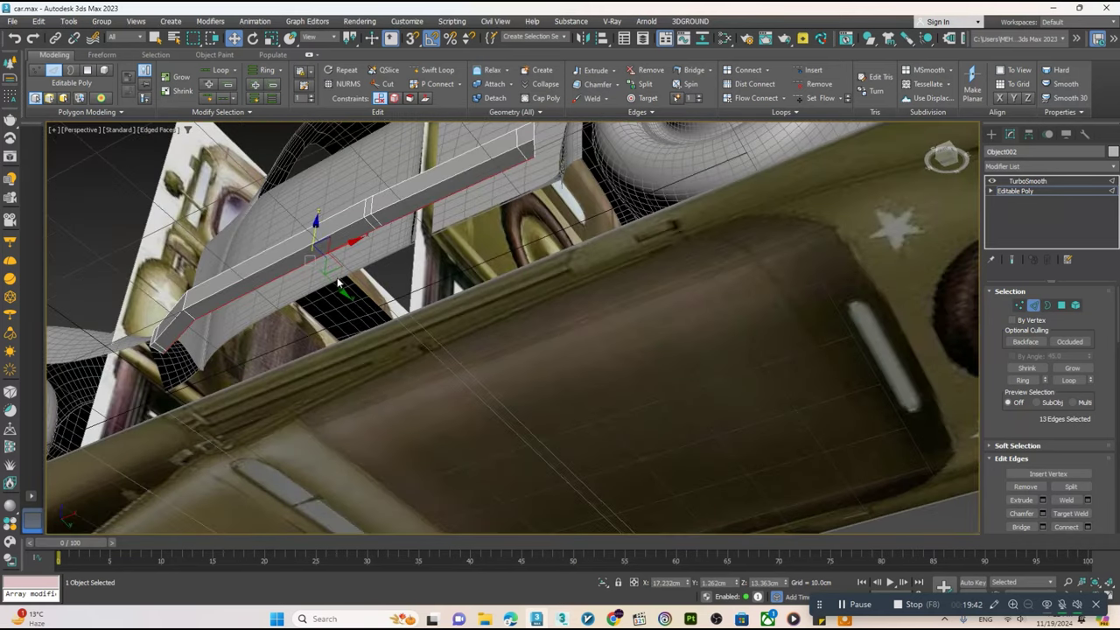
pyautogui.keyDown('shift'); pyautogui.moveTo(338, 282); pyautogui.dragTo(357, 305); pyautogui.keyUp('shift')
pyautogui.moveTo(365, 307)
pyautogui.keyDown('alt'); pyautogui.mouseDown(button='middle')
pyautogui.moveTo(429, 315)
pyautogui.moveTo(468, 386)
pyautogui.moveTo(645, 318)
pyautogui.mouseUp(button='middle'); pyautogui.keyUp('alt')
# - Add edge loops across the board and check its TurboSmoothed result from the side
pyautogui.press('1')
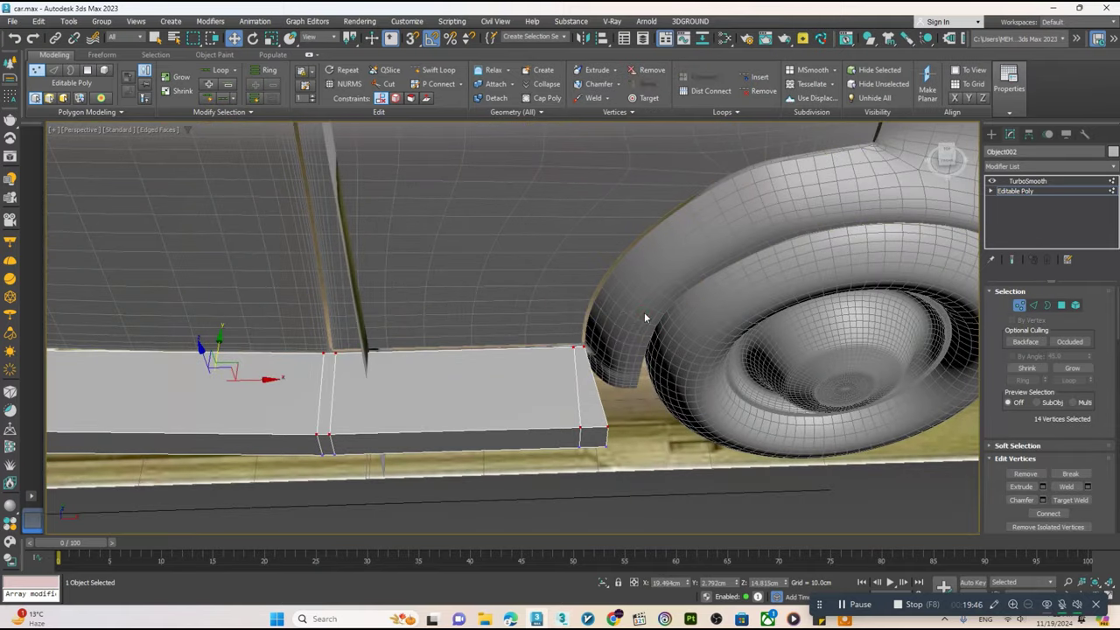
pyautogui.click(435, 78)
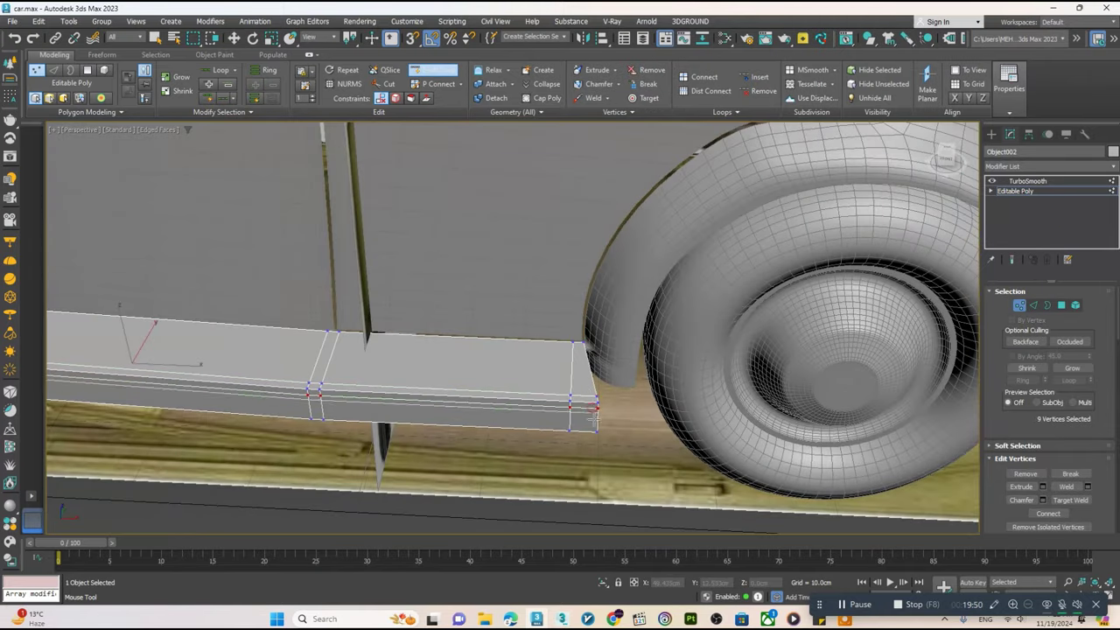
pyautogui.click(1028, 180)
pyautogui.scroll(-3, 525, 394)
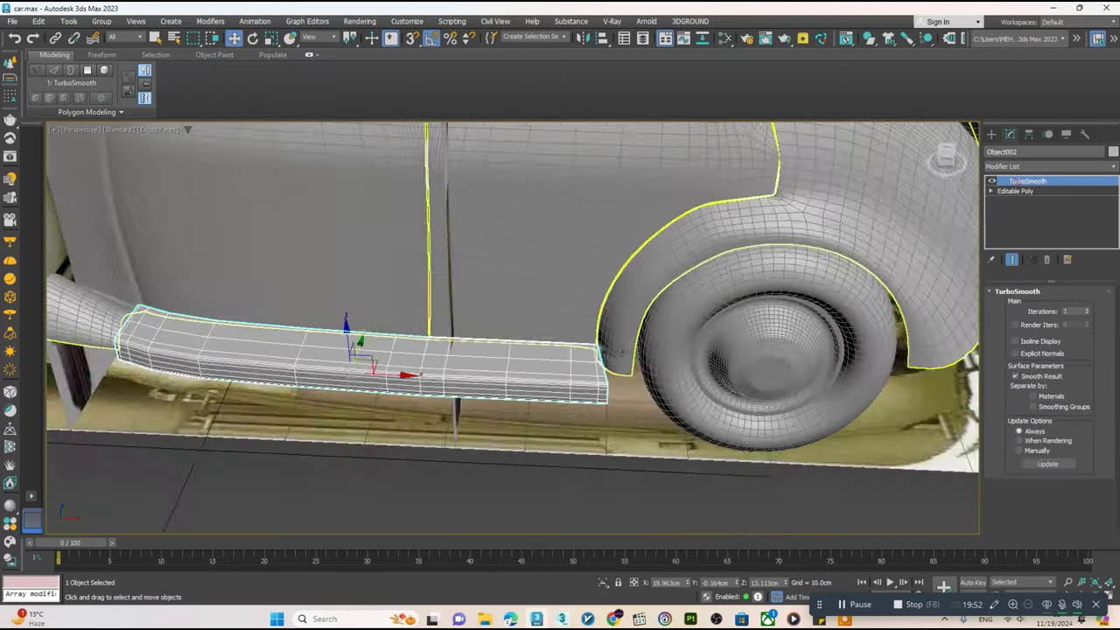
pyautogui.moveTo(525, 394)
pyautogui.keyDown('alt'); pyautogui.mouseDown(button='middle')
pyautogui.moveTo(605, 437)
pyautogui.moveTo(369, 385)
pyautogui.moveTo(416, 385)
pyautogui.moveTo(475, 295)
pyautogui.mouseUp(button='middle'); pyautogui.keyUp('alt')
pyautogui.scroll(-5, 525, 393)
pyautogui.scroll(4, 440, 355)
pyautogui.scroll(1, 475, 295)
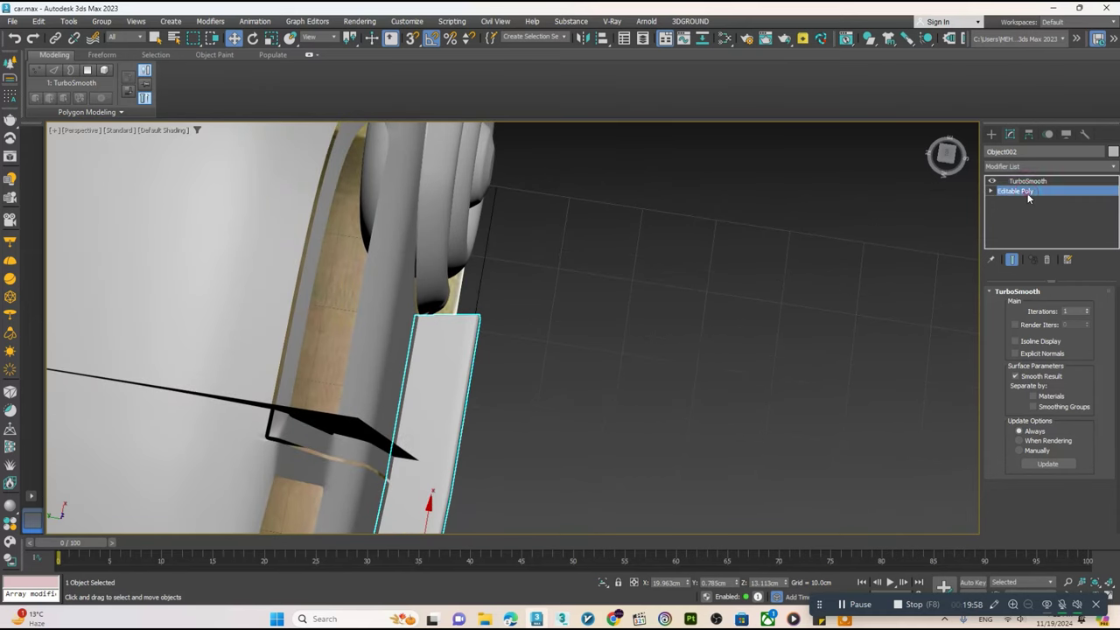
# - Select the bar's left-end vertices and raise them slightly to meet the body
pyautogui.press('1')
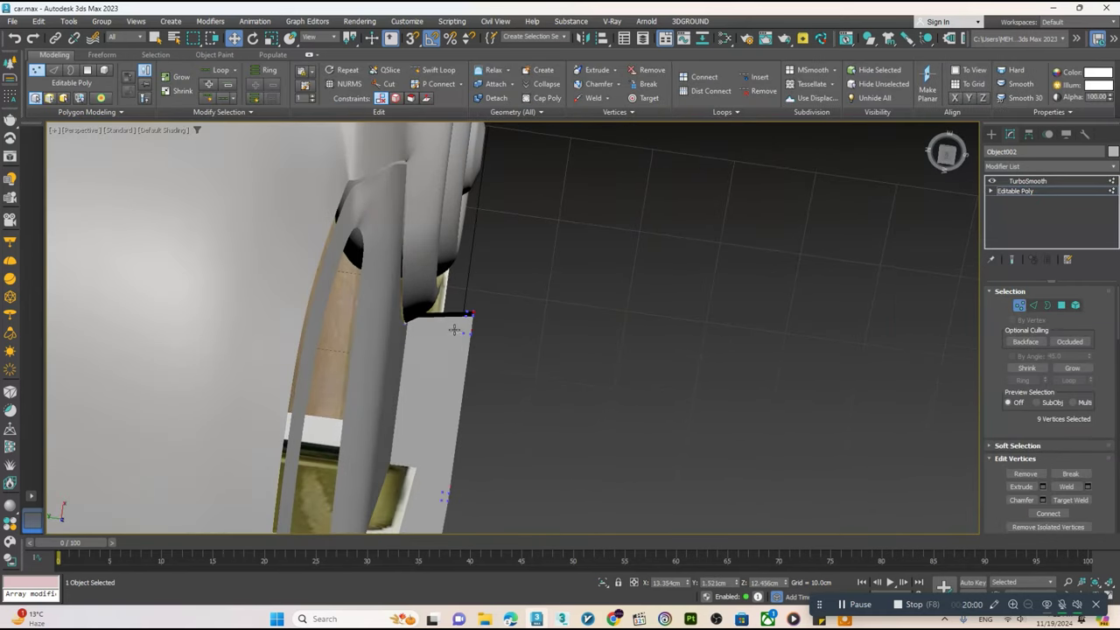
pyautogui.press('F4')
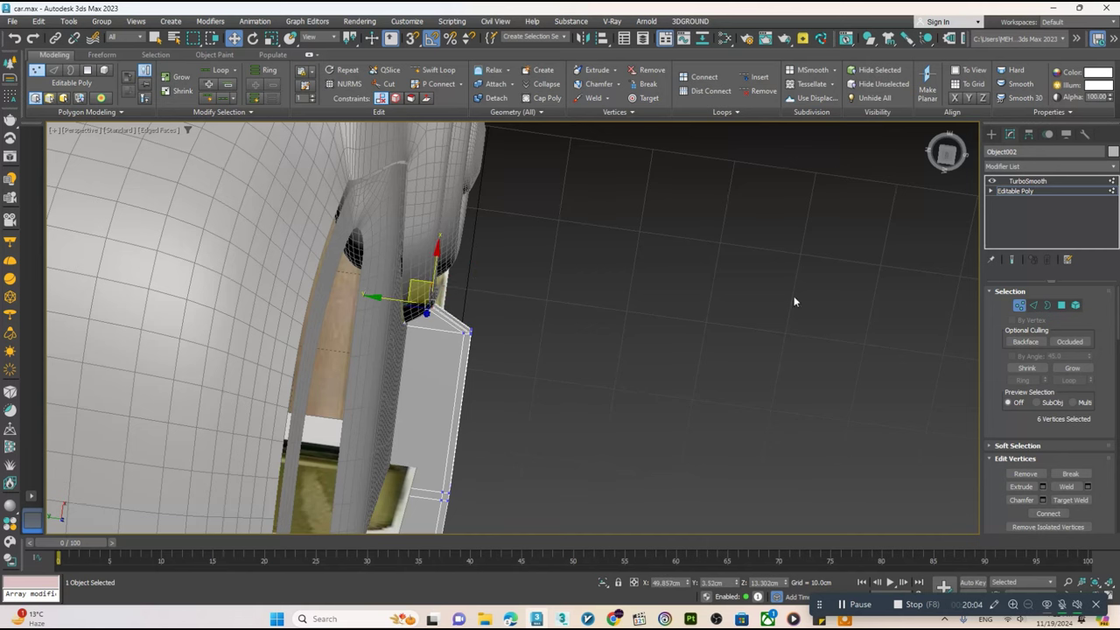
pyautogui.keyDown('alt'); pyautogui.moveTo(506, 325); pyautogui.dragTo(496, 306, button='middle'); pyautogui.keyUp('alt')
pyautogui.moveTo(496, 306); pyautogui.dragTo(418, 355)
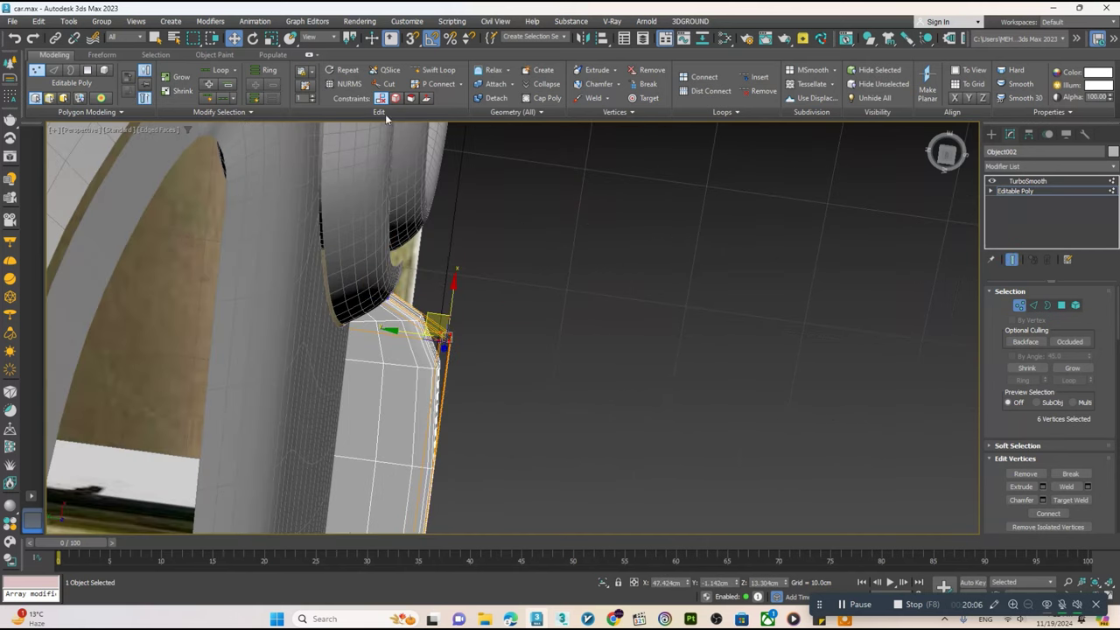
pyautogui.moveTo(444, 374)
pyautogui.keyDown('alt'); pyautogui.mouseDown(button='middle')
pyautogui.moveTo(399, 333)
pyautogui.moveTo(370, 250)
pyautogui.moveTo(407, 343)
pyautogui.moveTo(375, 383)
pyautogui.mouseUp(button='middle'); pyautogui.keyUp('alt')
pyautogui.press('w')
pyautogui.scroll(-3, 406, 353)
pyautogui.scroll(3, 262, 371)
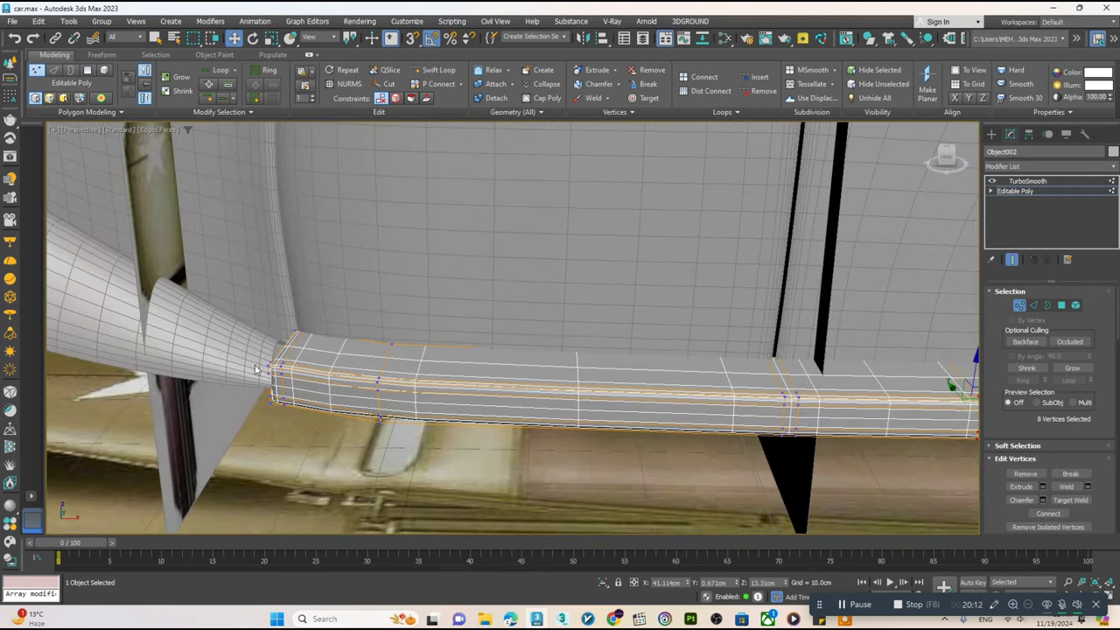
pyautogui.scroll(3, 288, 369)
pyautogui.scroll(-3, 289, 369)
pyautogui.keyDown('alt'); pyautogui.moveTo(263, 371); pyautogui.dragTo(240, 359, button='middle'); pyautogui.keyUp('alt')
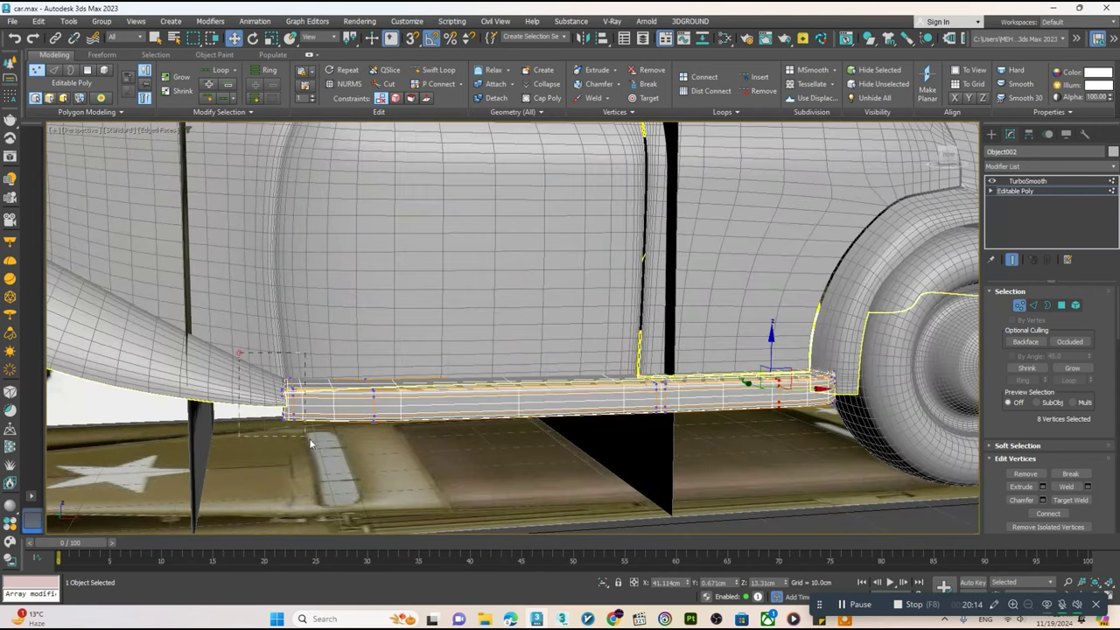
pyautogui.moveTo(283, 371); pyautogui.dragTo(275, 369)
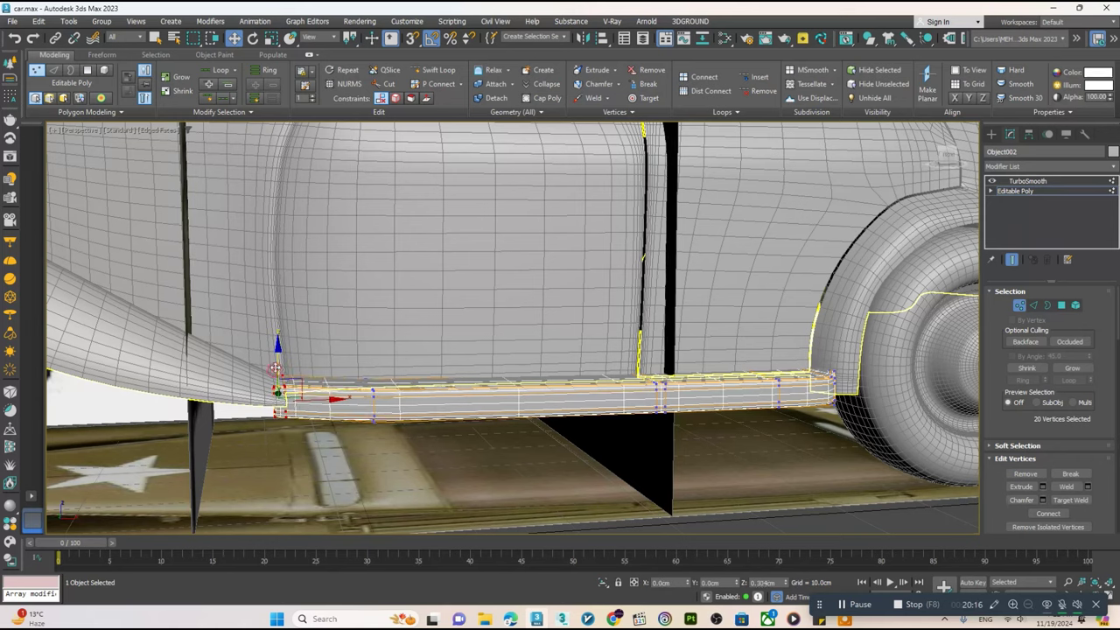
pyautogui.scroll(-5, 276, 368)
# - Select TurboSmooth and inspect the smoothed running board without the wireframe overlay
pyautogui.keyDown('alt'); pyautogui.moveTo(276, 369); pyautogui.dragTo(1104, 215, button='middle'); pyautogui.keyUp('alt')
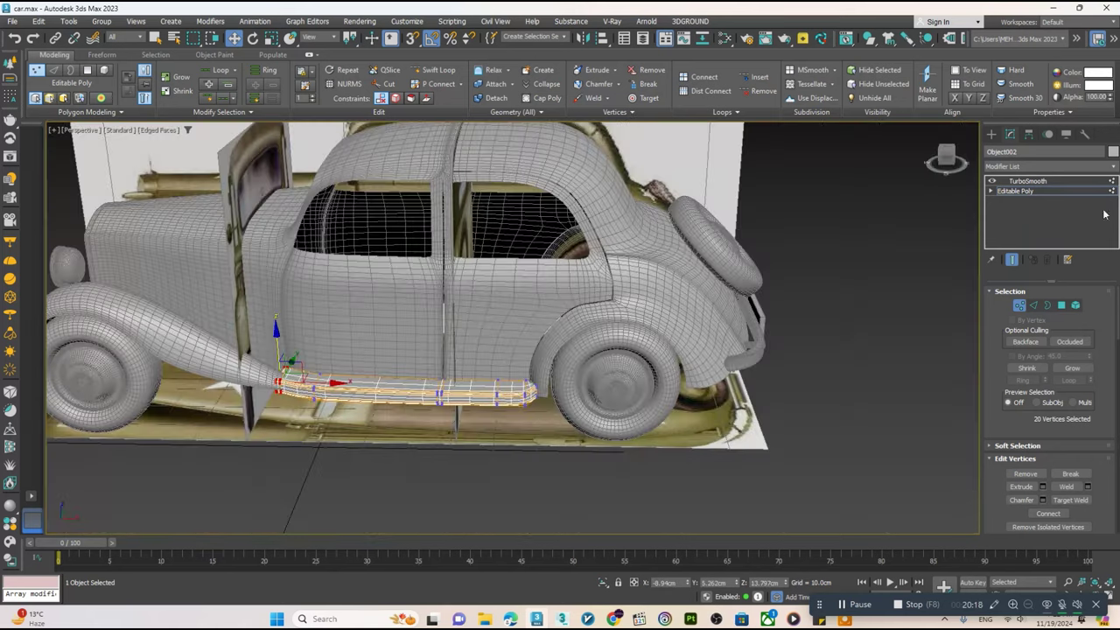
pyautogui.click(1026, 181)
pyautogui.keyDown('alt'); pyautogui.moveTo(525, 420); pyautogui.dragTo(589, 429, button='middle'); pyautogui.keyUp('alt')
pyautogui.press('F4')
pyautogui.moveTo(475, 364)
pyautogui.keyDown('alt'); pyautogui.mouseDown(button='middle')
pyautogui.moveTo(398, 333)
pyautogui.moveTo(691, 427)
pyautogui.moveTo(902, 522)
pyautogui.mouseUp(button='middle'); pyautogui.keyUp('alt')
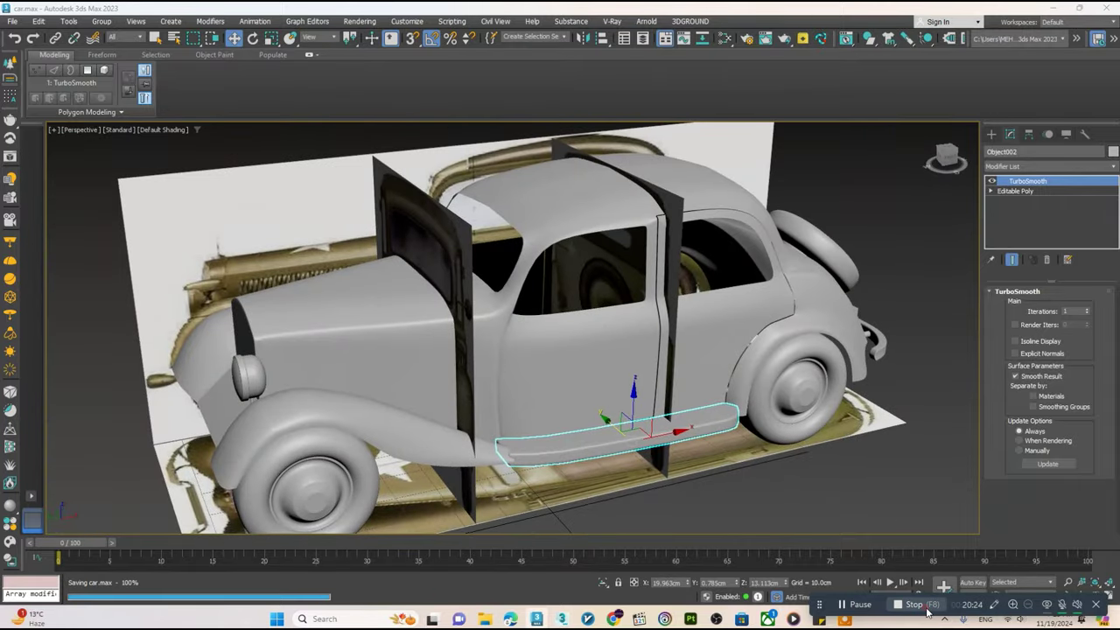
# - On the unsmoothed cage, move the running board's corner vertices to round its rear end
pyautogui.keyDown('alt'); pyautogui.moveTo(560, 411); pyautogui.dragTo(595, 392, button='middle'); pyautogui.keyUp('alt')
pyautogui.scroll(2, 630, 367)
pyautogui.scroll(5, 692, 343)
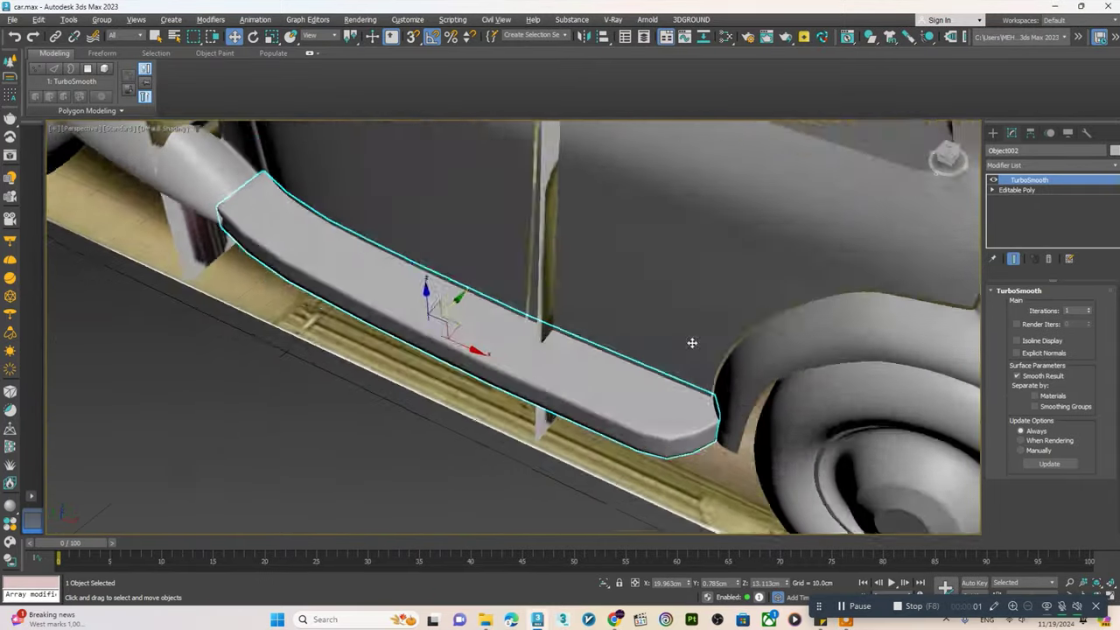
pyautogui.keyDown('alt'); pyautogui.moveTo(692, 343); pyautogui.dragTo(726, 332, button='middle'); pyautogui.keyUp('alt')
pyautogui.click(1040, 192)
pyautogui.scroll(2, 691, 411)
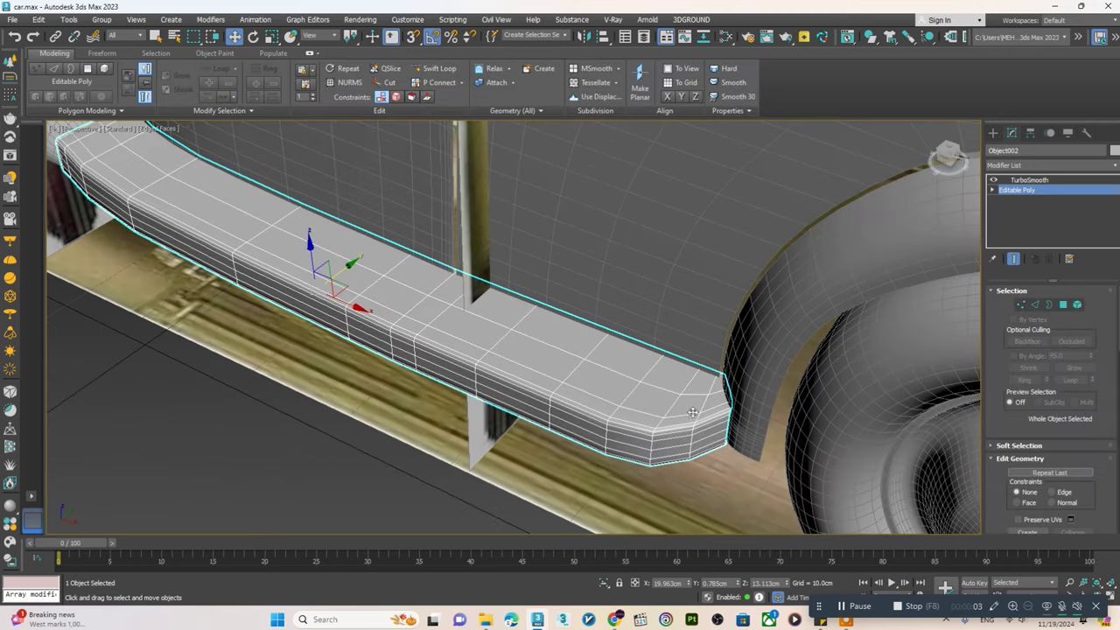
pyautogui.click(1012, 260)
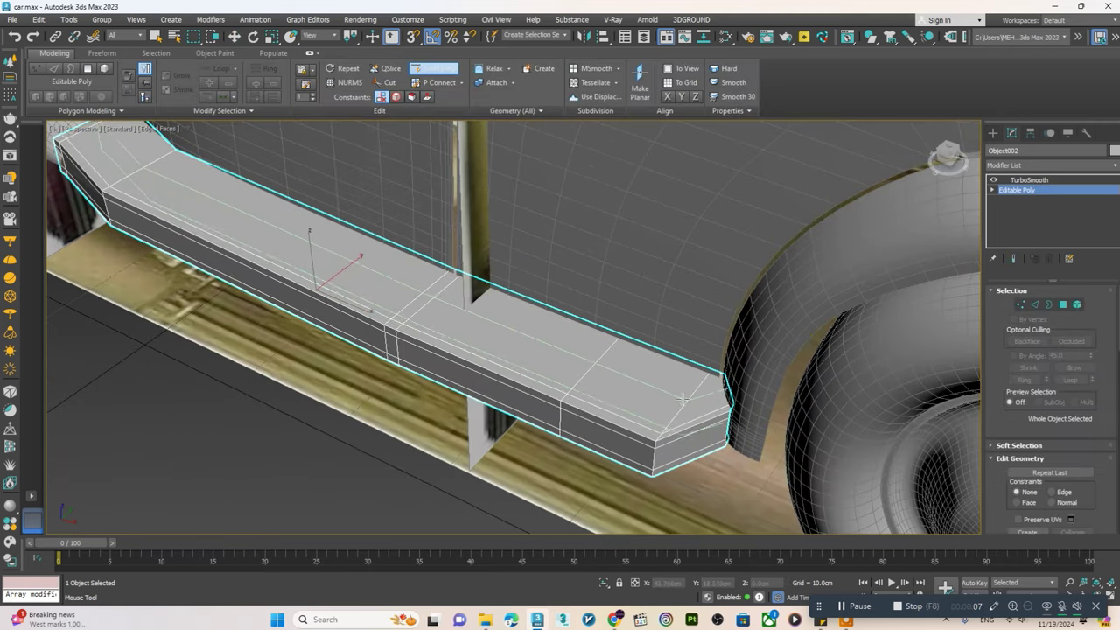
pyautogui.press('1')
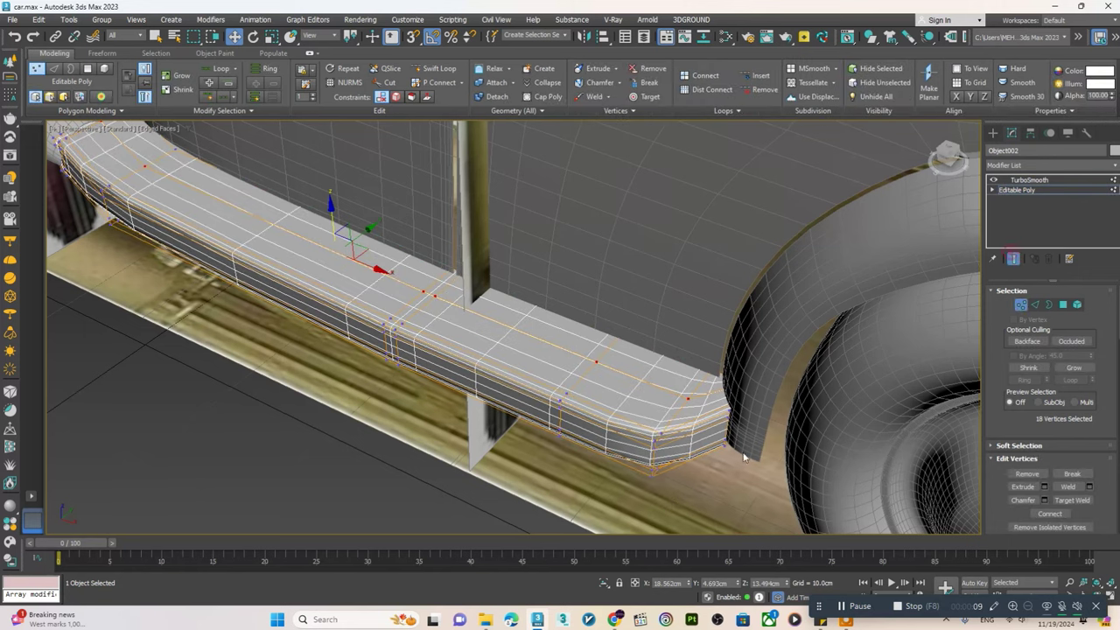
pyautogui.moveTo(691, 452); pyautogui.dragTo(717, 442)
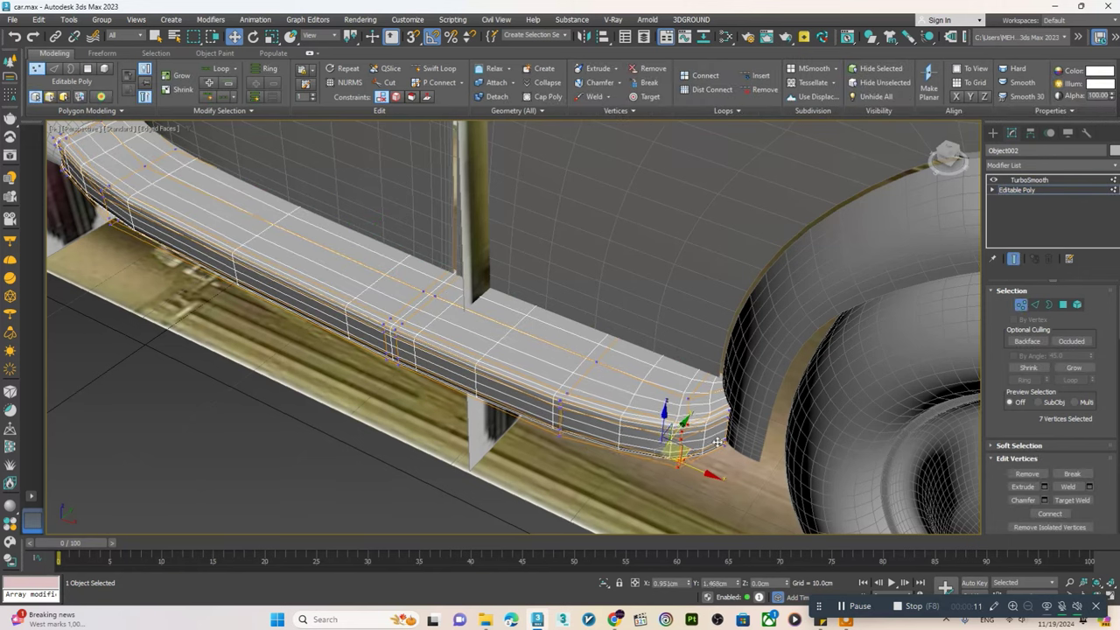
# - Leave Vertex mode on the running board and bring up the Modifier List
pyautogui.scroll(-5, 717, 440)
pyautogui.keyDown('alt'); pyautogui.moveTo(718, 440); pyautogui.dragTo(691, 420, button='middle'); pyautogui.keyUp('alt')
pyautogui.scroll(3, 685, 416)
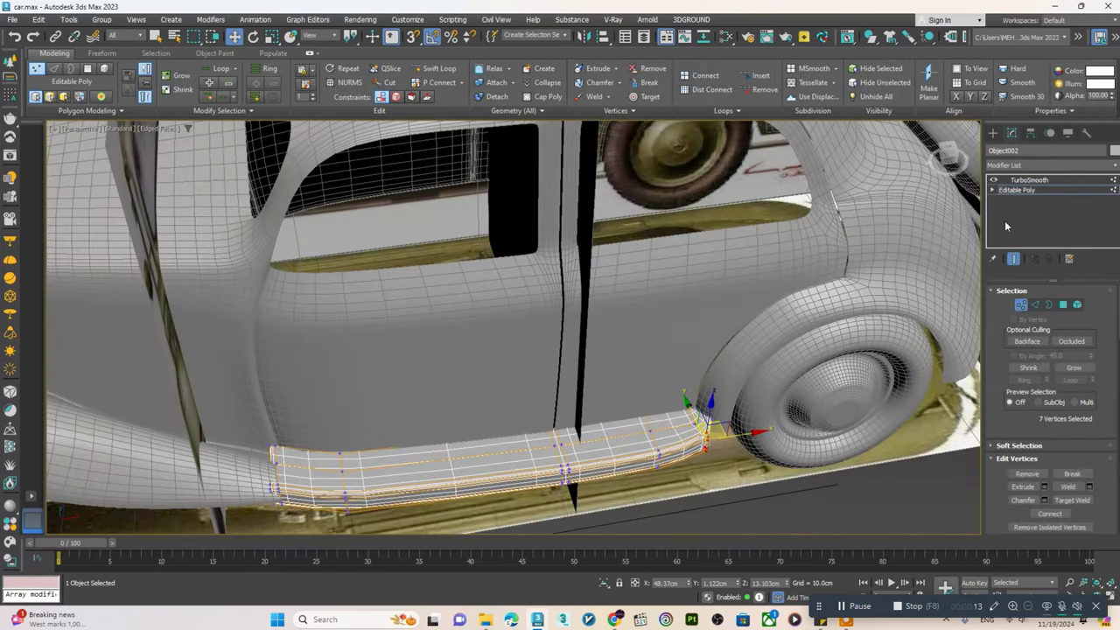
pyautogui.click(1028, 179)
pyautogui.click(1050, 165)
# - Add a Symmetry modifier and place its mirror plane in Top view at the car's centreline
pyautogui.click(1032, 525)
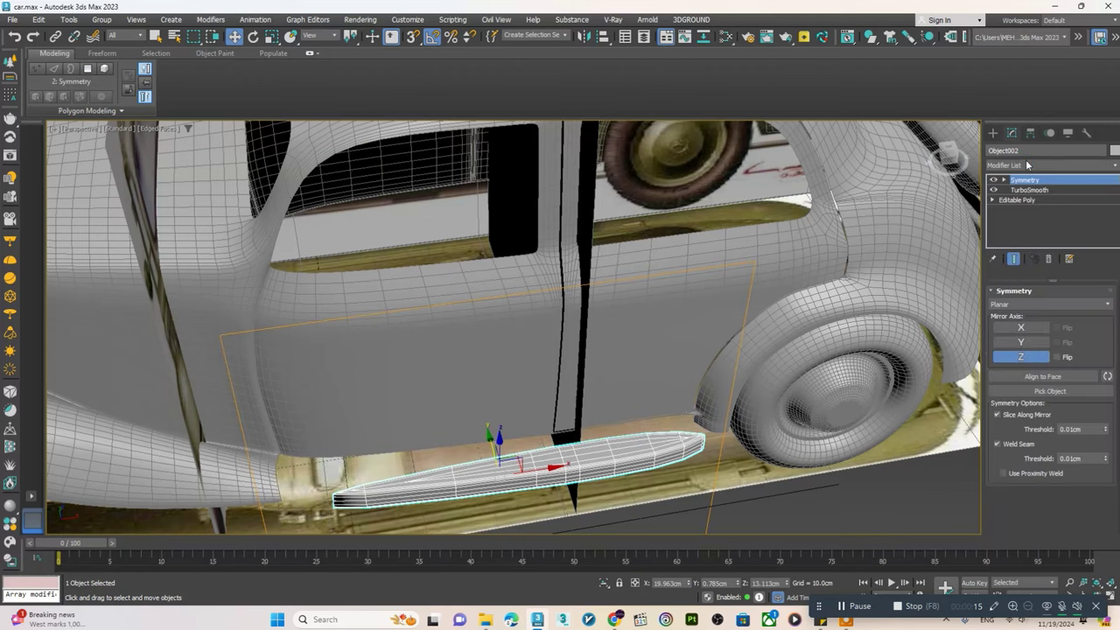
pyautogui.scroll(-5, 564, 323)
pyautogui.moveTo(564, 323)
pyautogui.keyDown('alt'); pyautogui.mouseDown(button='middle')
pyautogui.moveTo(665, 262)
pyautogui.moveTo(600, 353)
pyautogui.mouseUp(button='middle'); pyautogui.keyUp('alt')
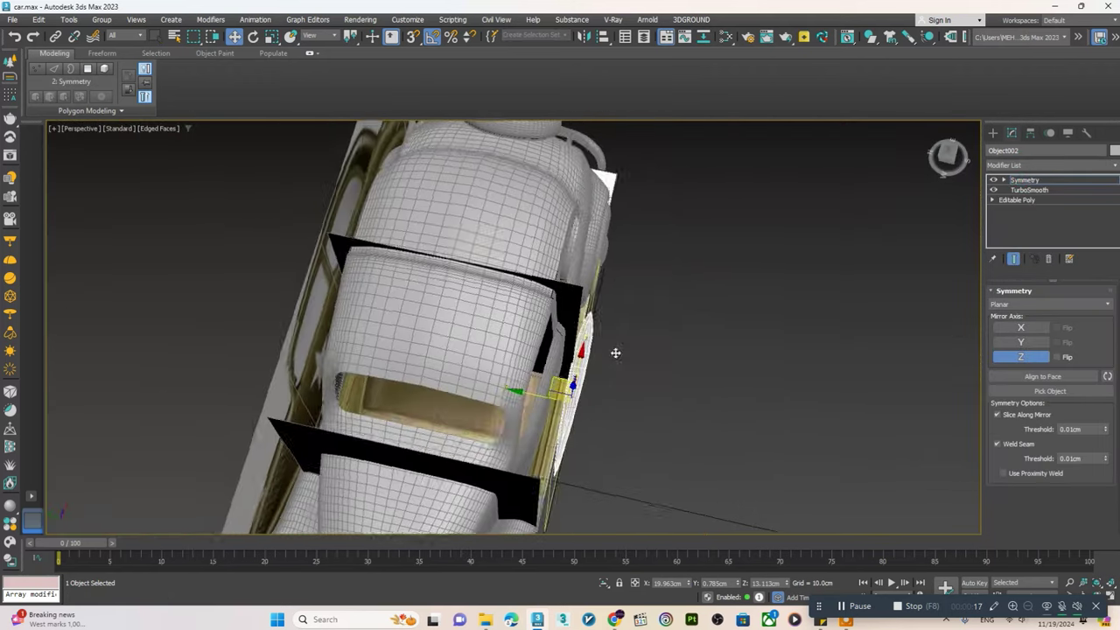
pyautogui.hotkey('alt', 'w')
pyautogui.hotkey('alt', 'w')
pyautogui.moveTo(465, 435); pyautogui.dragTo(465, 378)
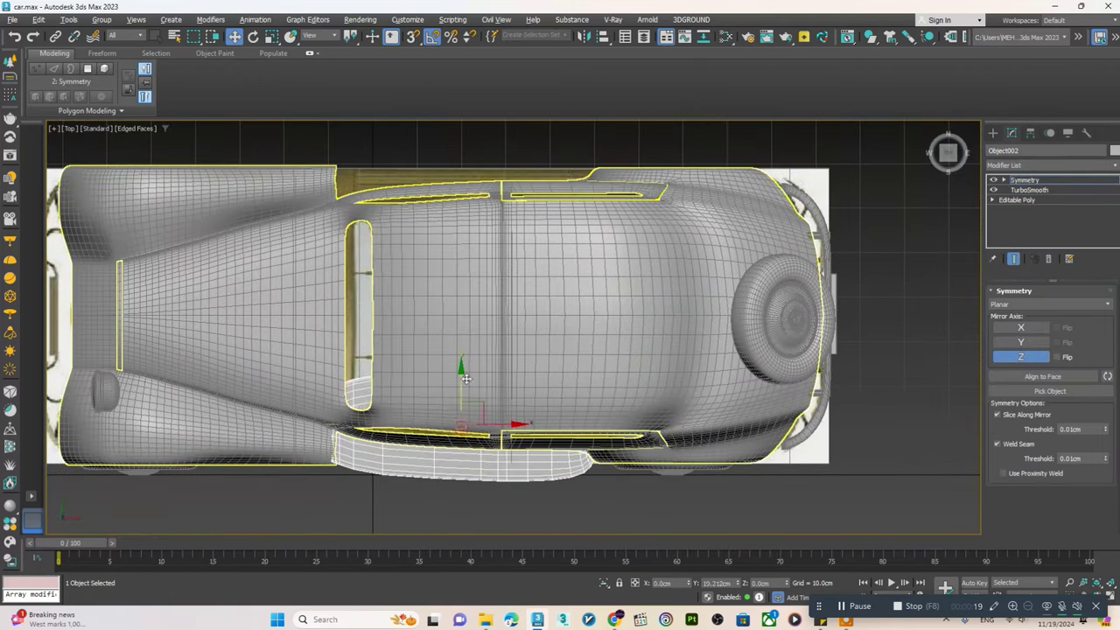
pyautogui.moveTo(475, 230); pyautogui.dragTo(475, 272)
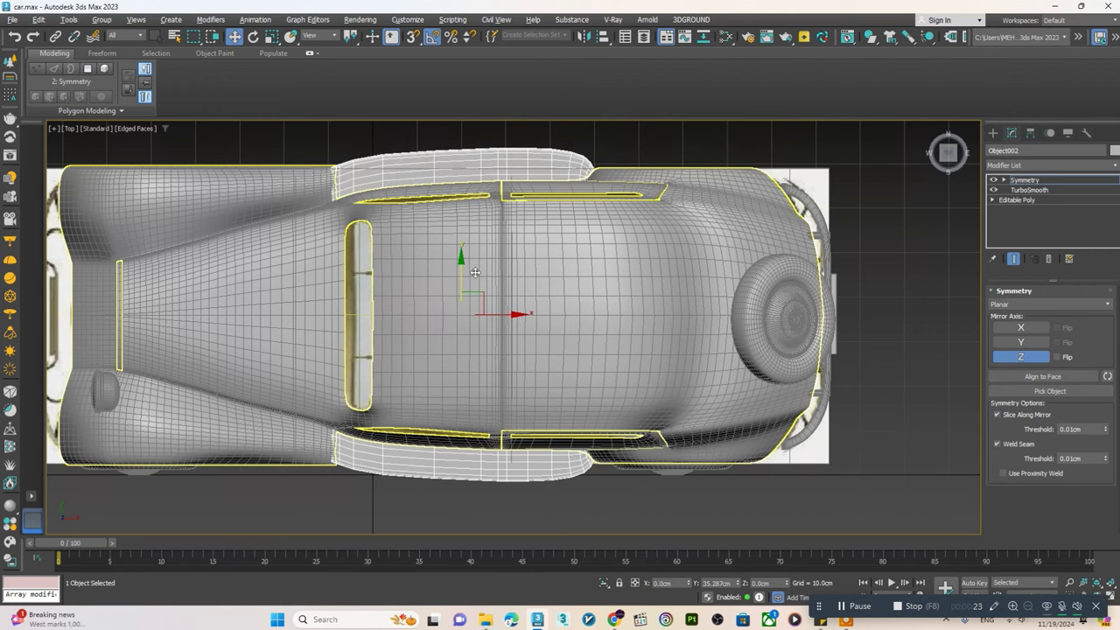
# - Return to Perspective, clear the selection and turn off Edged Faces to view both boards
pyautogui.hotkey('alt', 'w')
pyautogui.hotkey('alt', 'w')
pyautogui.keyDown('alt'); pyautogui.moveTo(489, 289); pyautogui.dragTo(664, 262, button='middle'); pyautogui.keyUp('alt')
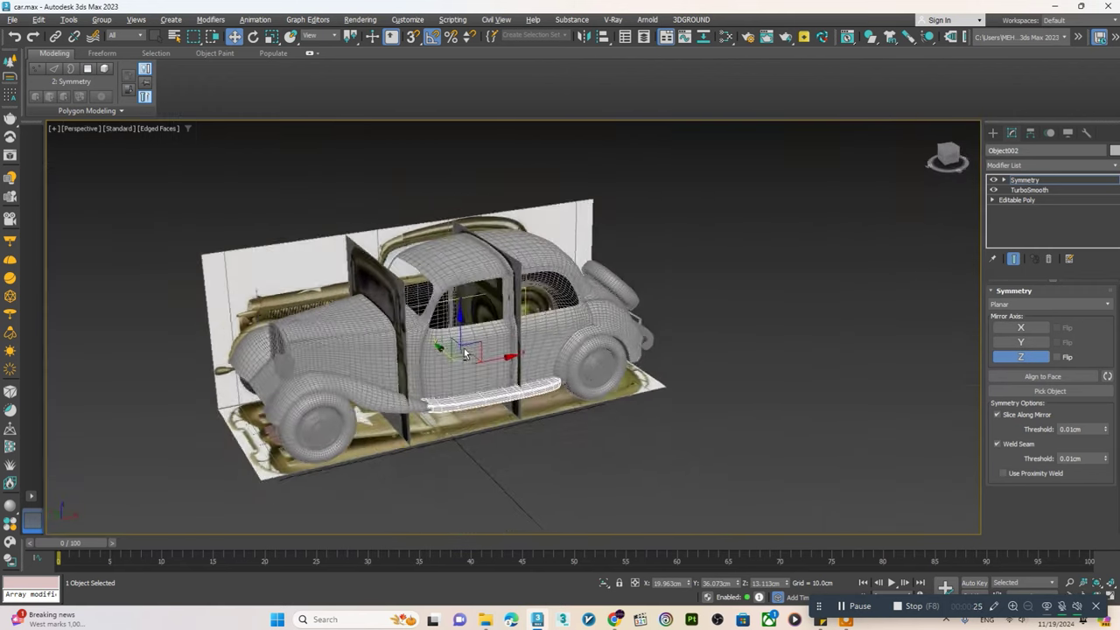
pyautogui.click(993, 132)
pyautogui.click(818, 297)
pyautogui.press('F4')
pyautogui.moveTo(818, 297)
pyautogui.keyDown('alt'); pyautogui.mouseDown(button='middle')
pyautogui.moveTo(475, 424)
pyautogui.moveTo(433, 403)
pyautogui.moveTo(538, 395)
pyautogui.moveTo(438, 396)
pyautogui.mouseUp(button='middle'); pyautogui.keyUp('alt')
# - Select the rear bumper piece and start moving a duplicate, then cancel that attempt
pyautogui.scroll(3, 593, 387)
pyautogui.click(617, 333)
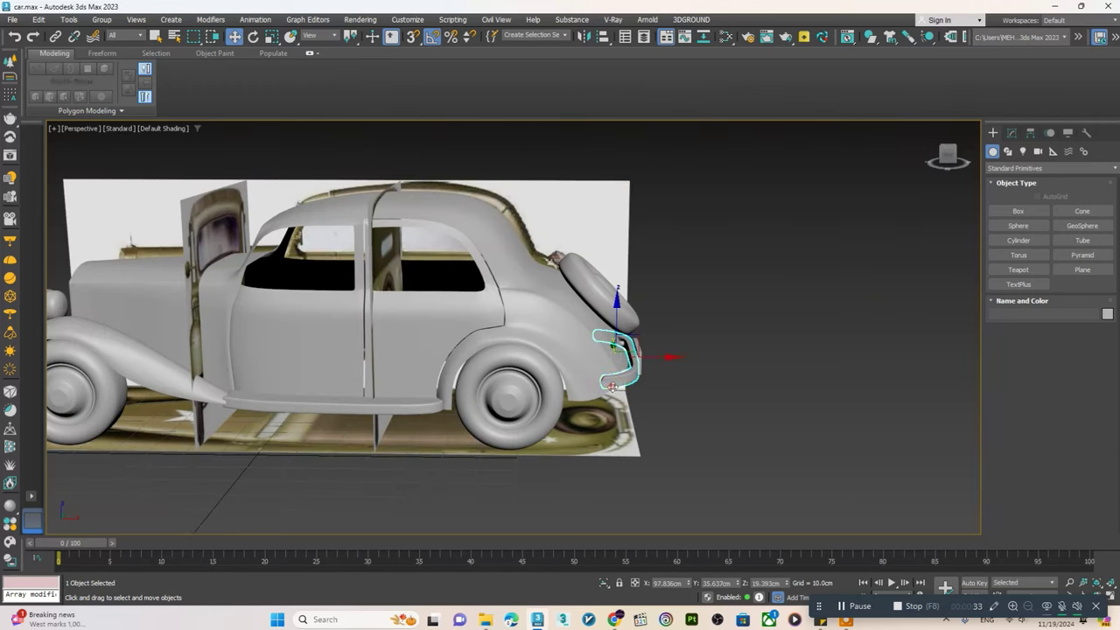
pyautogui.scroll(-1, 753, 376)
pyautogui.moveTo(794, 380); pyautogui.dragTo(350, 382)
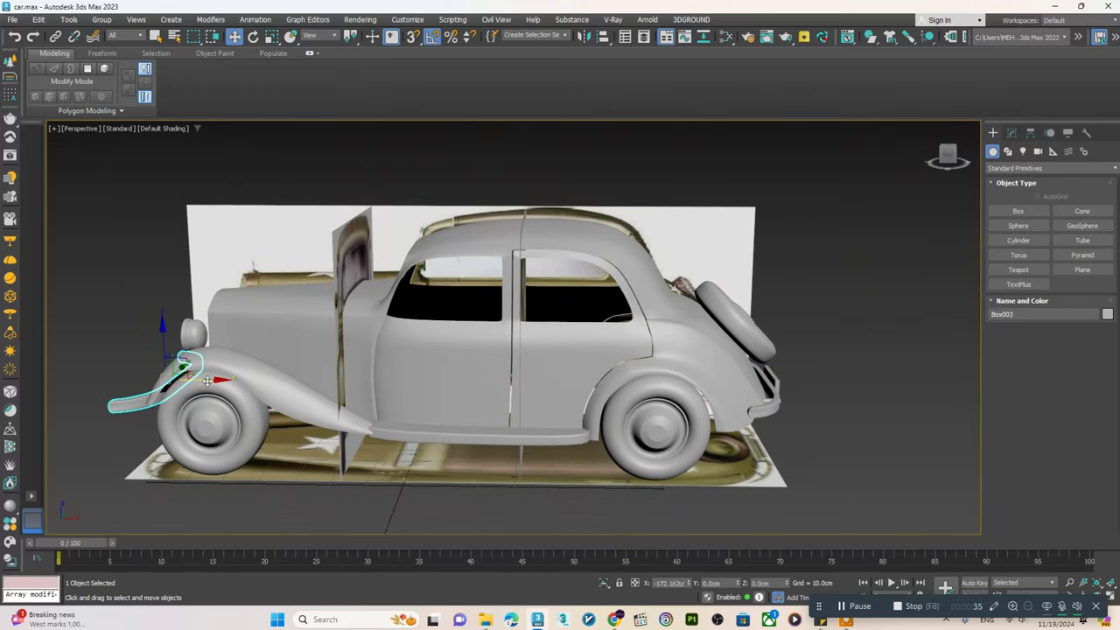
pyautogui.keyDown('shift'); pyautogui.moveTo(207, 379); pyautogui.dragTo(215, 379); pyautogui.keyUp('shift')
pyautogui.click(610, 358)
pyautogui.keyDown('alt'); pyautogui.moveTo(610, 358); pyautogui.dragTo(689, 402, button='middle'); pyautogui.keyUp('alt')
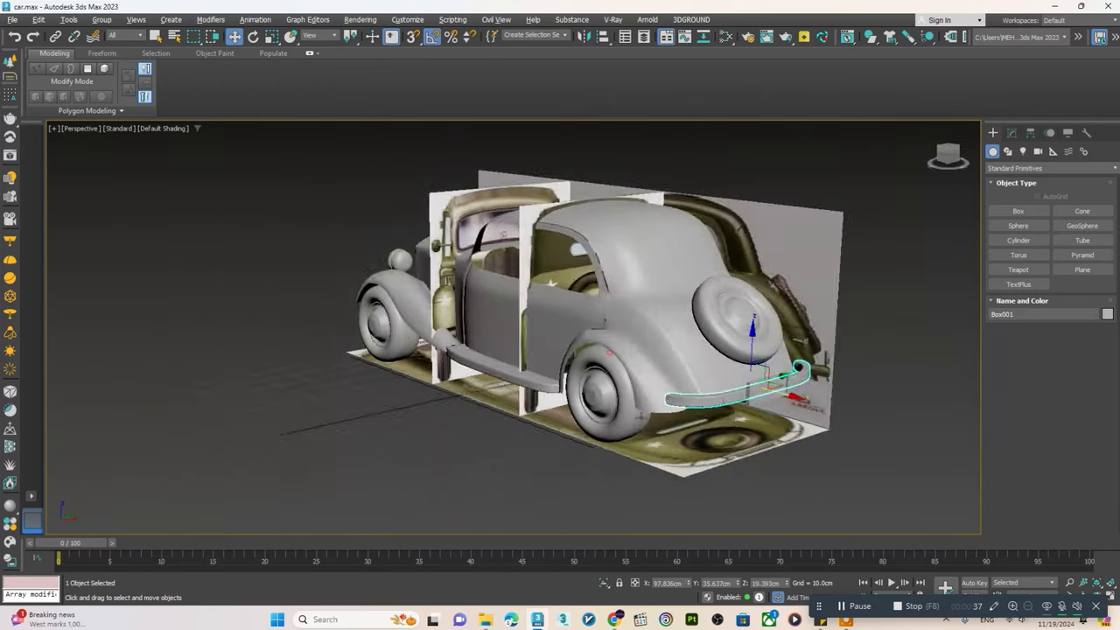
# - Copy the rear bumper assembly forward to the car's front
pyautogui.scroll(4, 689, 401)
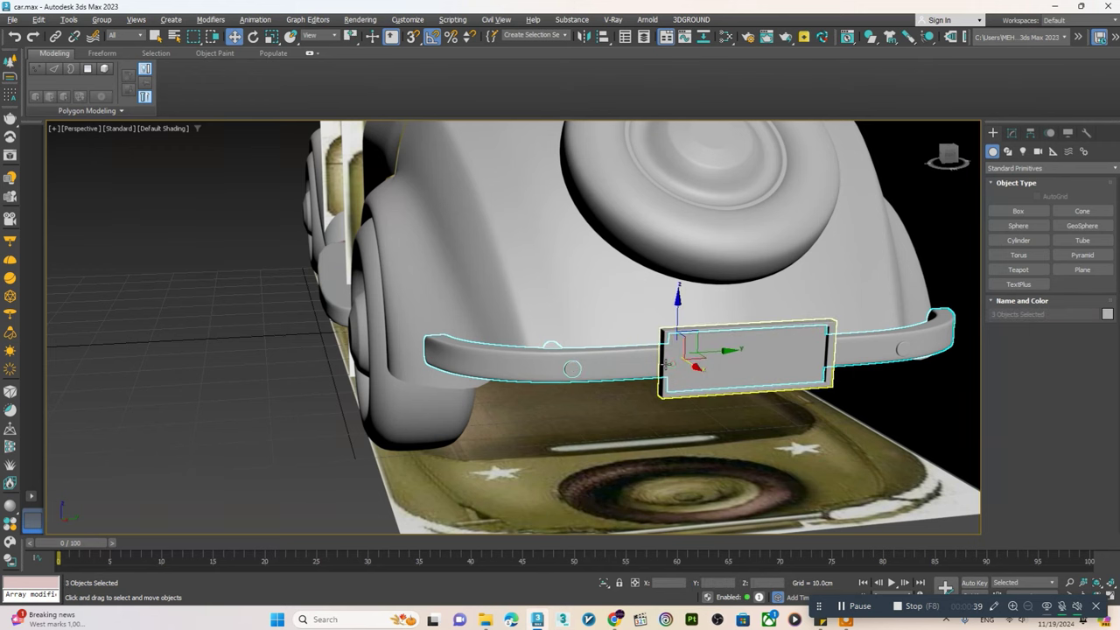
pyautogui.keyDown('alt'); pyautogui.moveTo(873, 355); pyautogui.dragTo(830, 381, button='middle'); pyautogui.keyUp('alt')
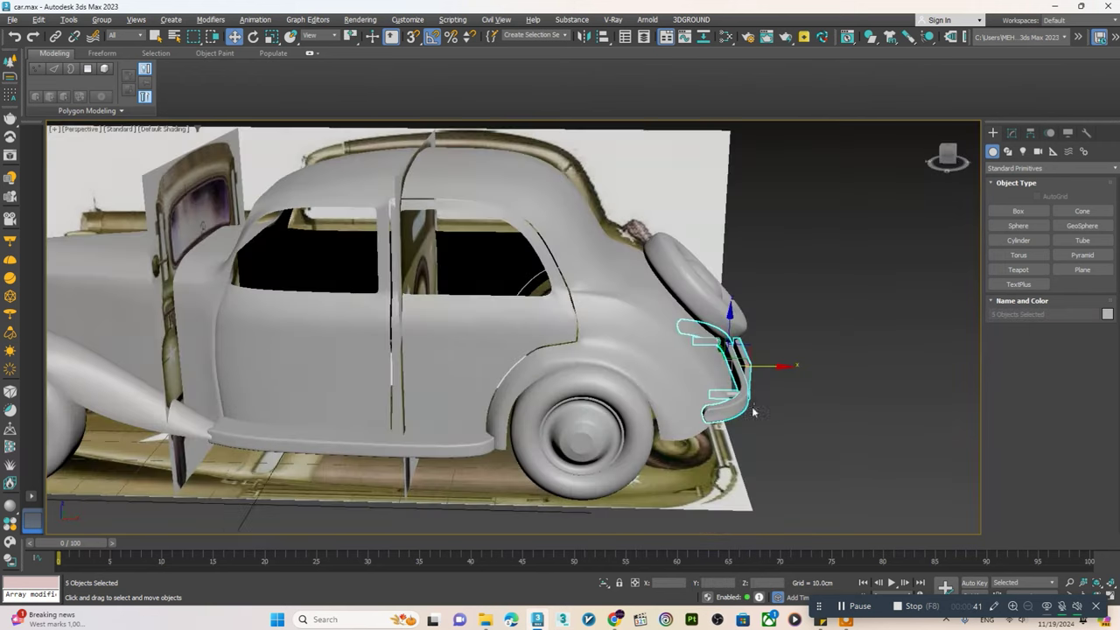
pyautogui.scroll(2, 395, 366)
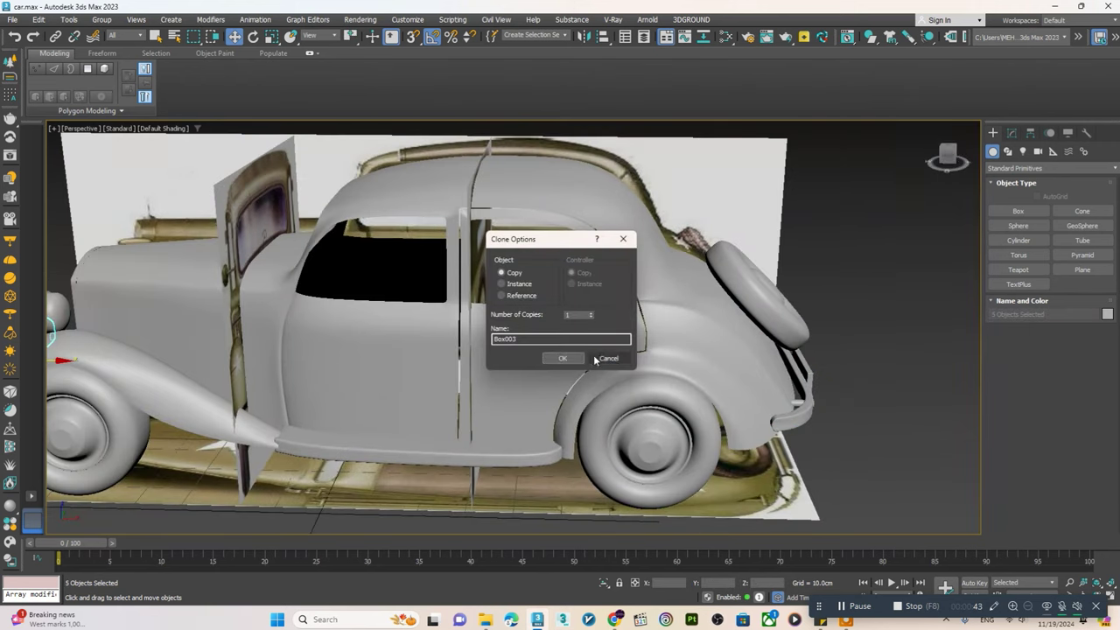
pyautogui.scroll(-2, 881, 381)
pyautogui.scroll(-2, 882, 381)
pyautogui.keyDown('shift'); pyautogui.moveTo(882, 381); pyautogui.dragTo(402, 382); pyautogui.keyUp('shift')
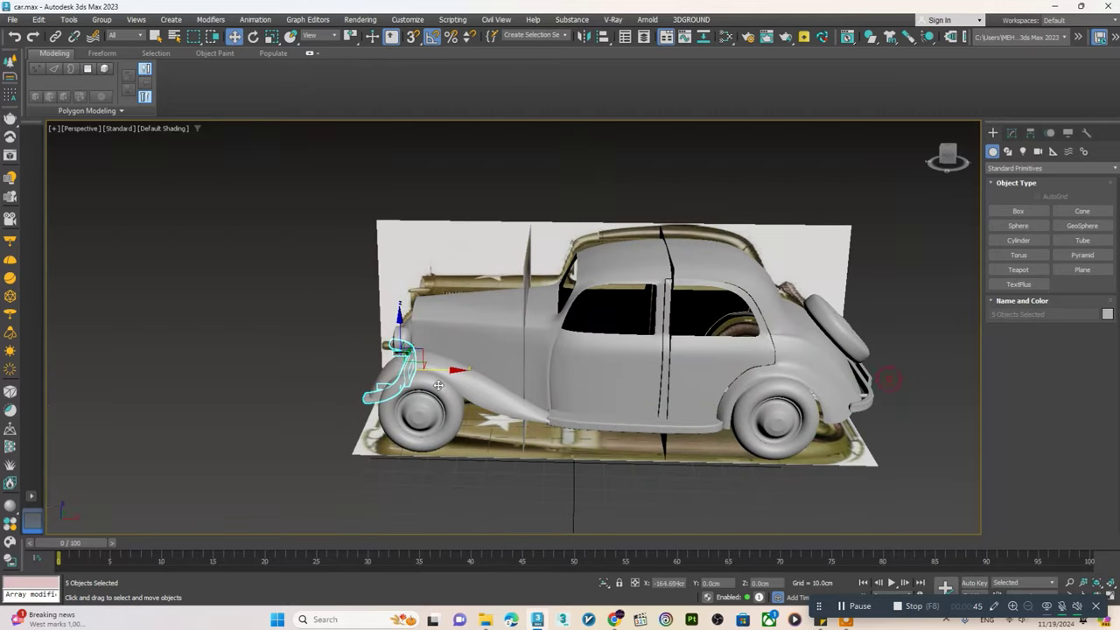
pyautogui.click(560, 355)
pyautogui.moveTo(382, 364)
pyautogui.keyDown('alt'); pyautogui.mouseDown(button='middle')
pyautogui.moveTo(456, 374)
pyautogui.moveTo(411, 385)
pyautogui.mouseUp(button='middle'); pyautogui.keyUp('alt')
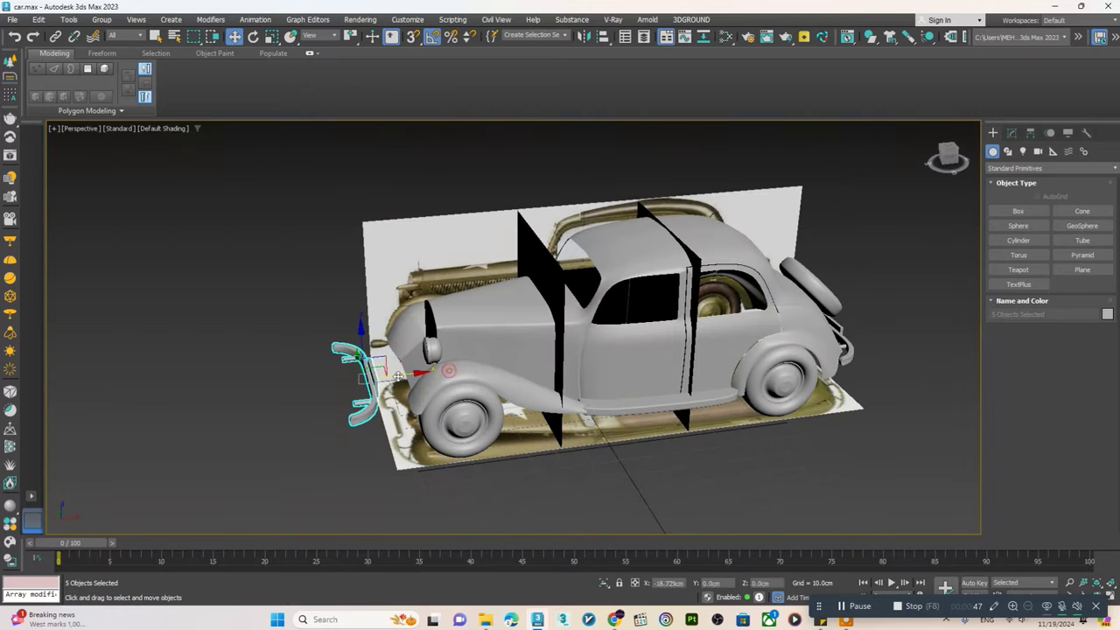
# - Rotate the copied bumper to face forward and slide it into place at the front
pyautogui.press('e')
pyautogui.scroll(5, 387, 392)
pyautogui.moveTo(375, 399); pyautogui.dragTo(483, 397)
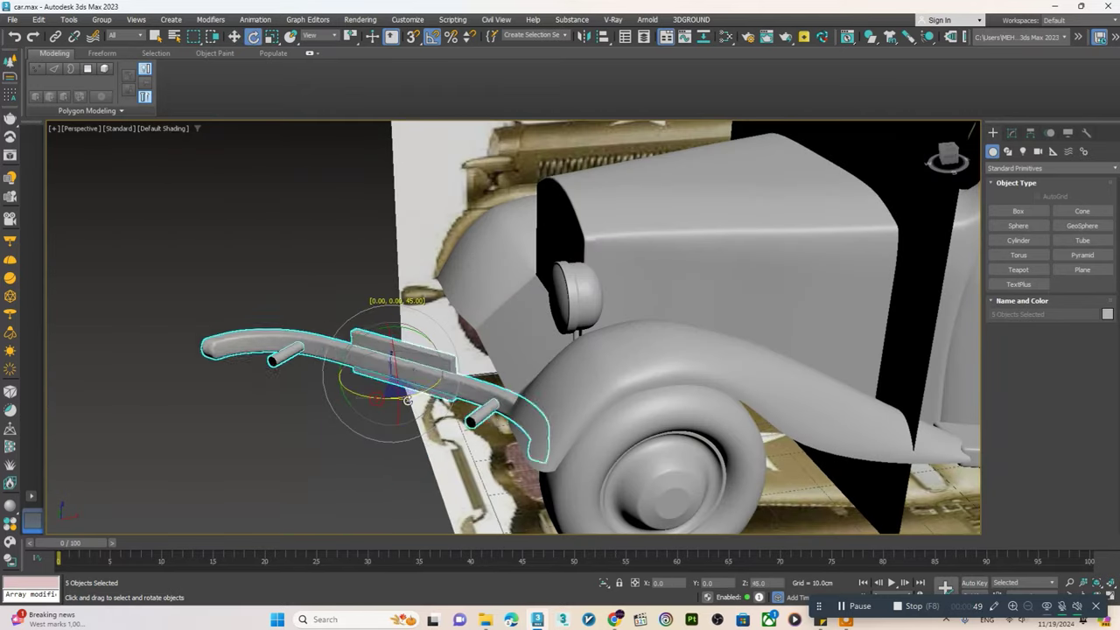
pyautogui.keyDown('alt'); pyautogui.moveTo(482, 396); pyautogui.dragTo(445, 375, button='middle'); pyautogui.keyUp('alt')
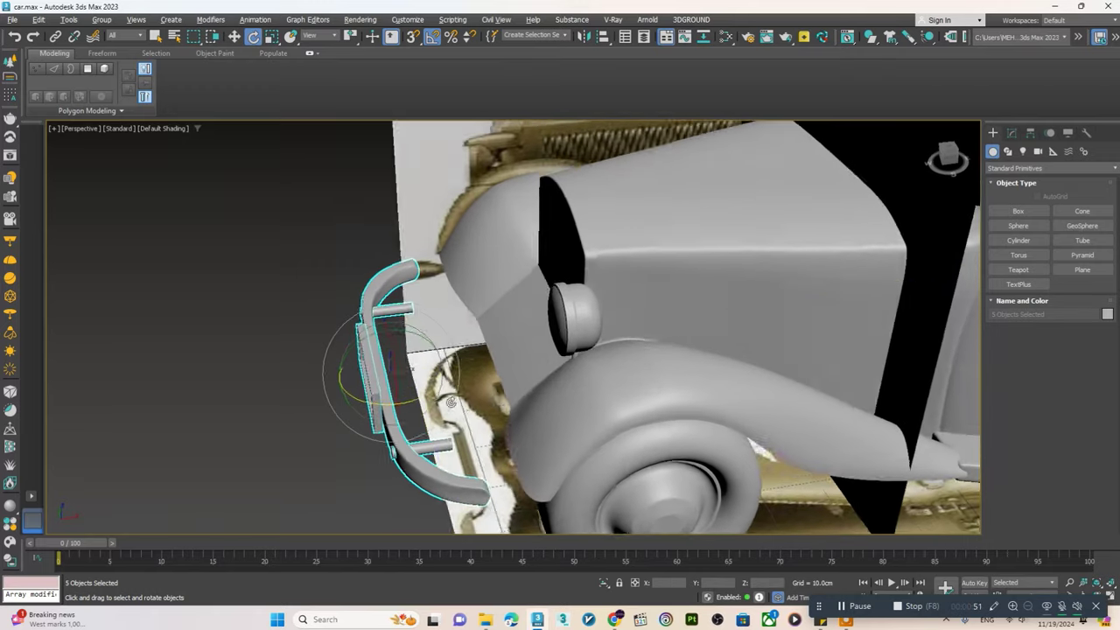
pyautogui.press('w')
pyautogui.moveTo(445, 375); pyautogui.dragTo(466, 365)
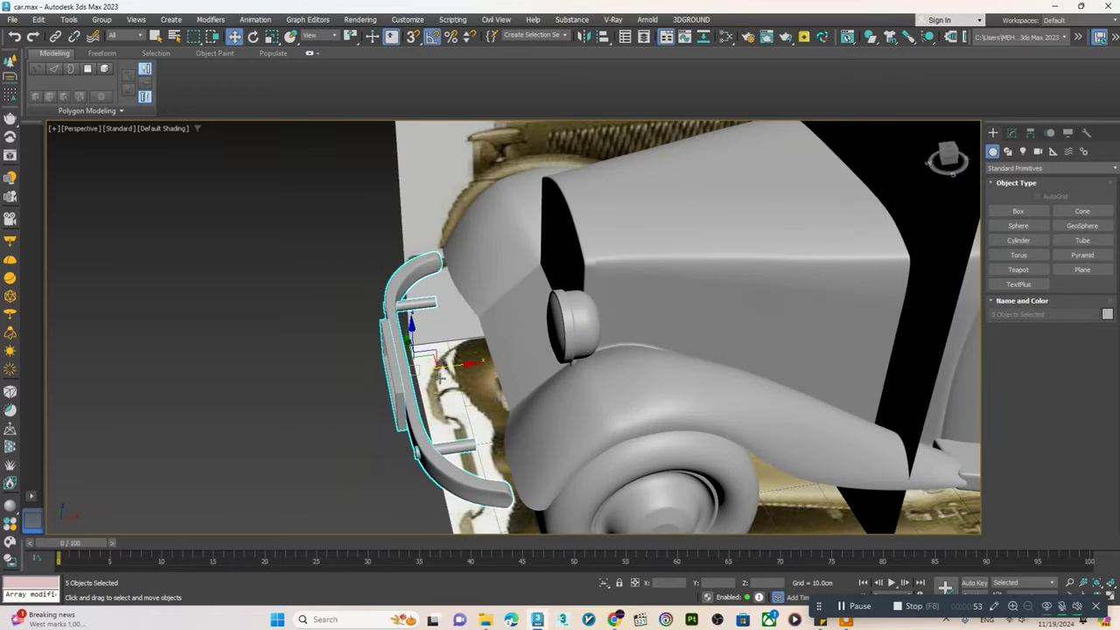
pyautogui.moveTo(465, 365)
pyautogui.keyDown('alt'); pyautogui.mouseDown(button='middle')
pyautogui.moveTo(411, 378)
pyautogui.moveTo(437, 374)
pyautogui.moveTo(435, 356)
pyautogui.mouseUp(button='middle'); pyautogui.keyUp('alt')
# - Scale the bumper end piece taller along Z to about 152 percent
pyautogui.click(451, 422)
pyautogui.press('r')
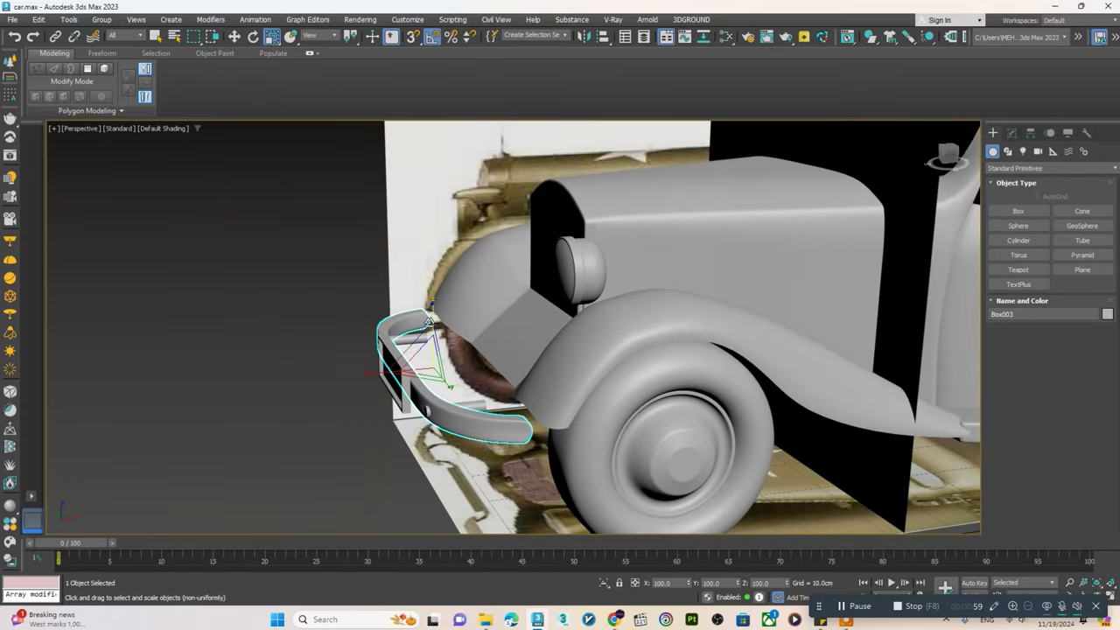
pyautogui.moveTo(430, 322); pyautogui.dragTo(433, 297)
pyautogui.moveTo(439, 369)
pyautogui.keyDown('alt'); pyautogui.mouseDown(button='middle')
pyautogui.moveTo(496, 375)
pyautogui.moveTo(531, 327)
pyautogui.moveTo(694, 251)
pyautogui.mouseUp(button='middle'); pyautogui.keyUp('alt')
# - In the Front view's vertex mode, move the bumper's right-end vertices left to shorten it
pyautogui.click(1011, 132)
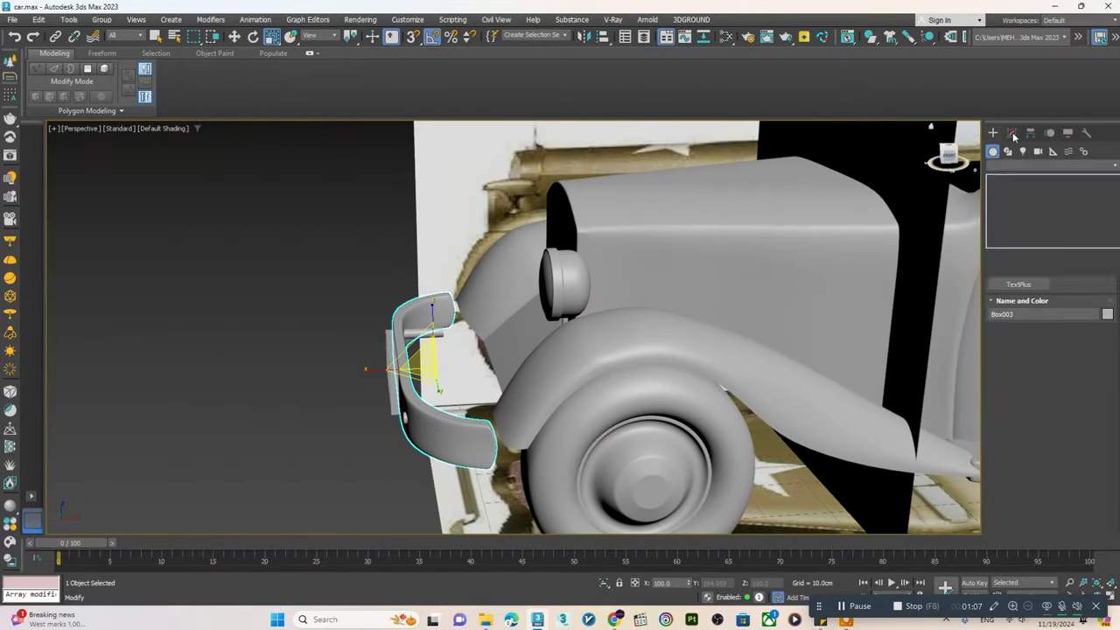
pyautogui.click(1018, 190)
pyautogui.scroll(-3, 467, 426)
pyautogui.press('1')
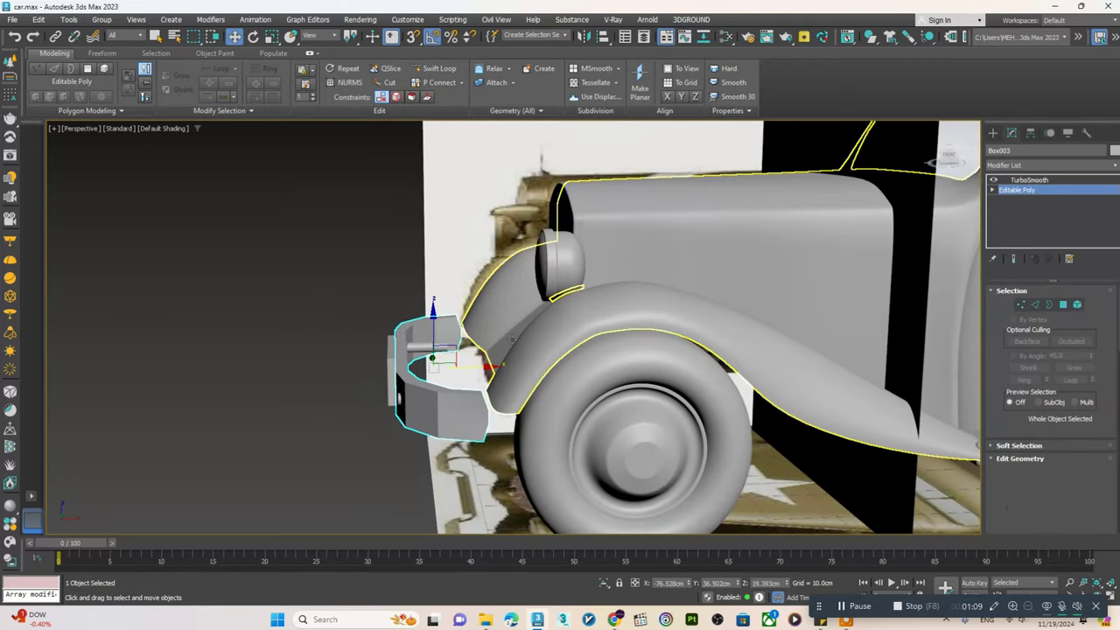
pyautogui.hotkey('alt', 'w')
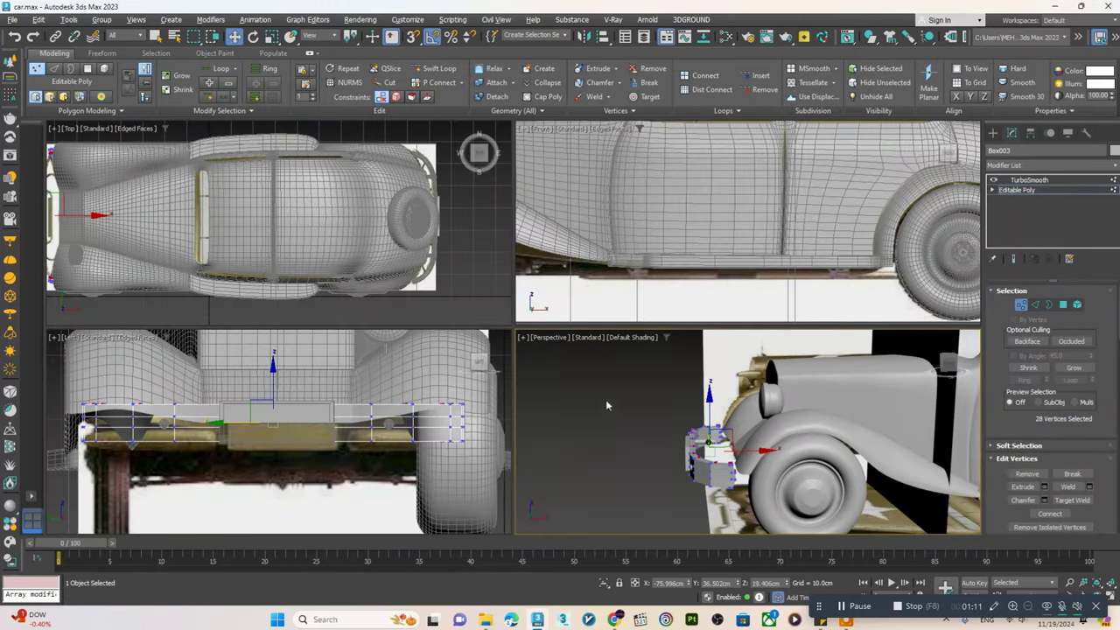
pyautogui.middleClick(643, 239)
pyautogui.hotkey('alt', 'w')
pyautogui.press('z')
pyautogui.scroll(-4, 565, 353)
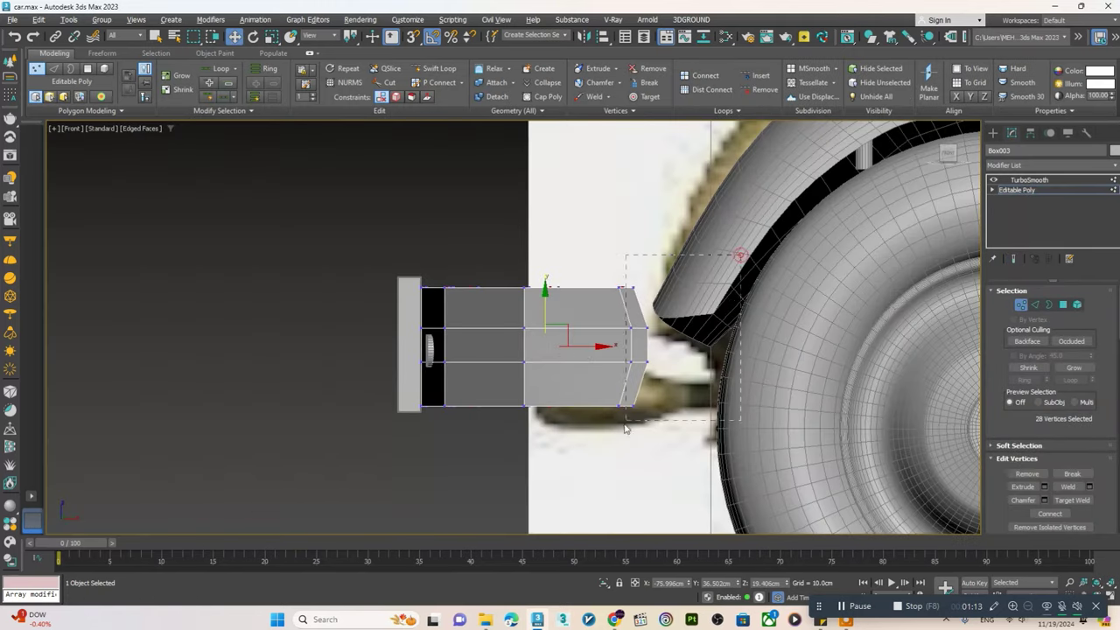
pyautogui.moveTo(629, 404); pyautogui.dragTo(619, 349)
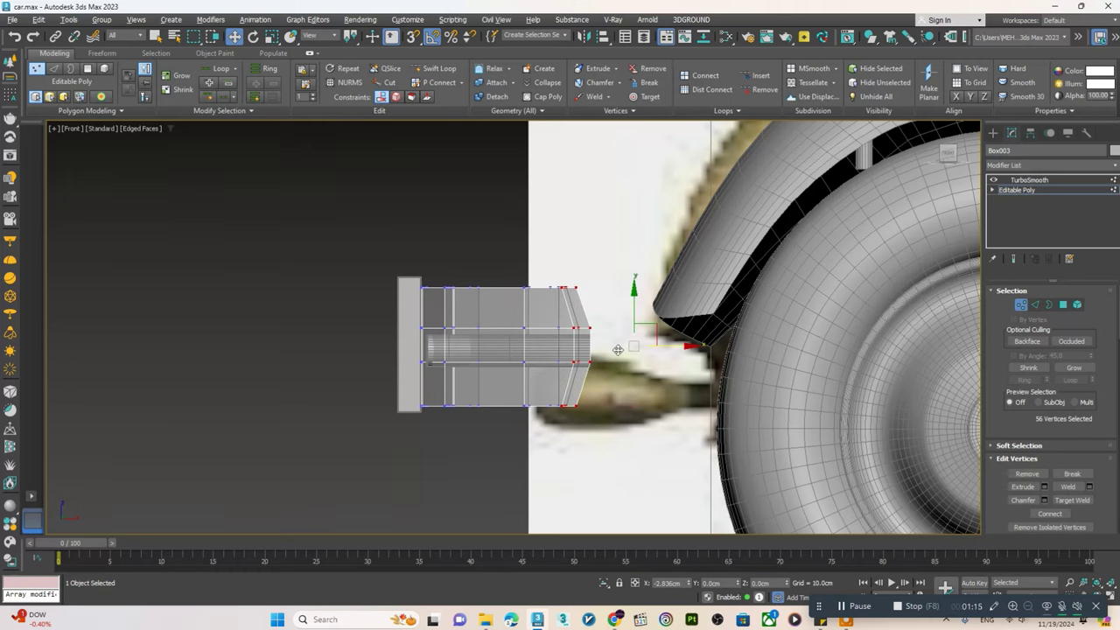
pyautogui.moveTo(606, 353); pyautogui.dragTo(556, 348)
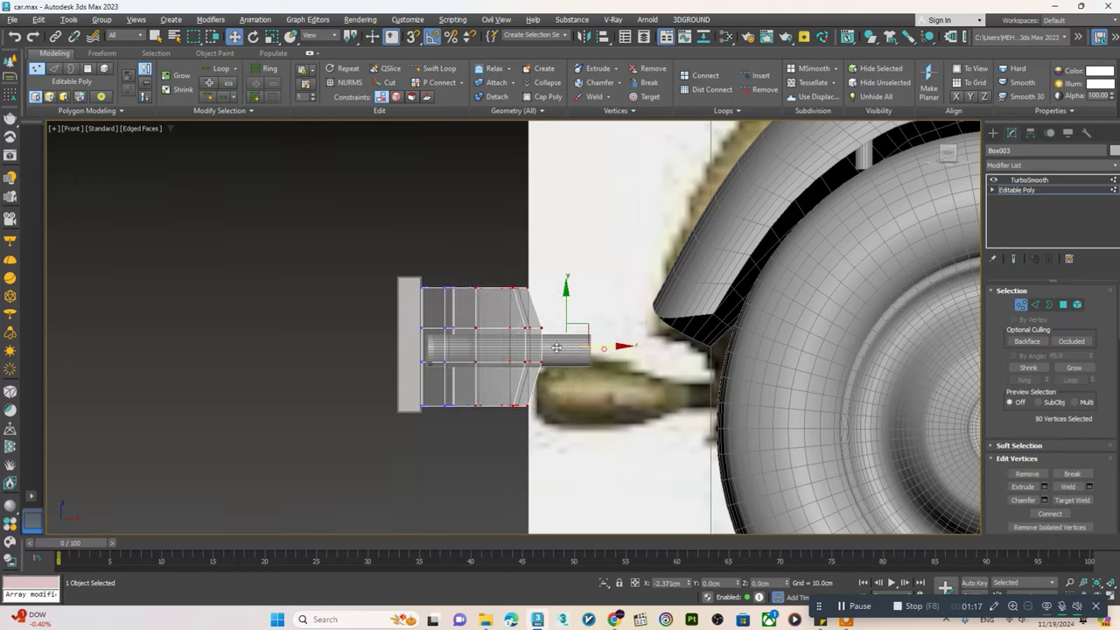
# - Select all five bumper parts and move them along X toward the fender
pyautogui.click(1028, 190)
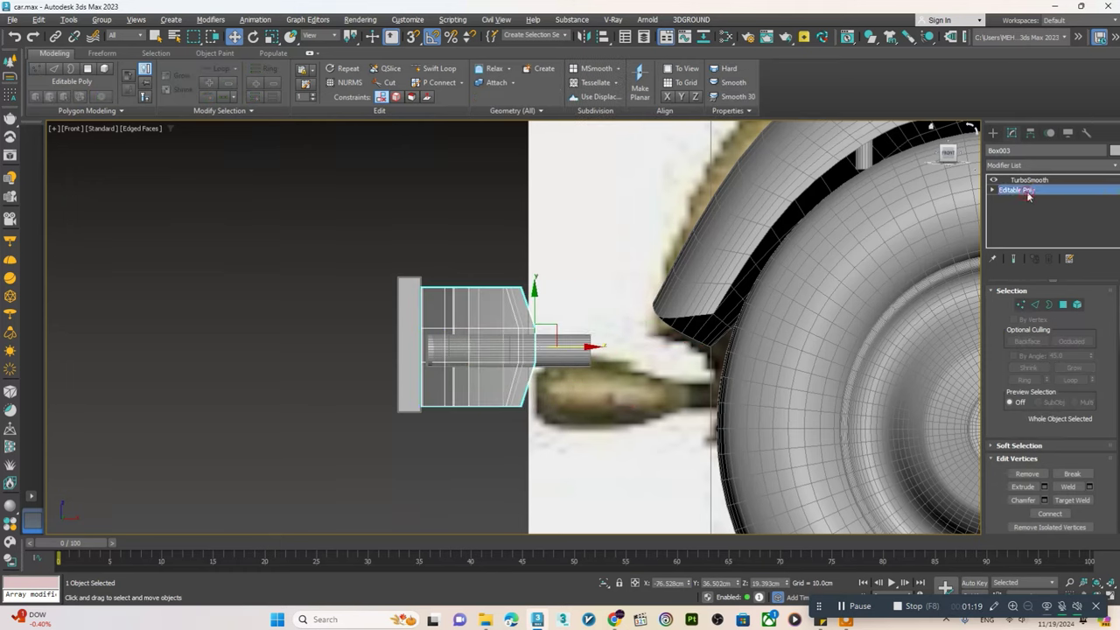
pyautogui.click(276, 235)
pyautogui.moveTo(626, 437); pyautogui.dragTo(613, 434)
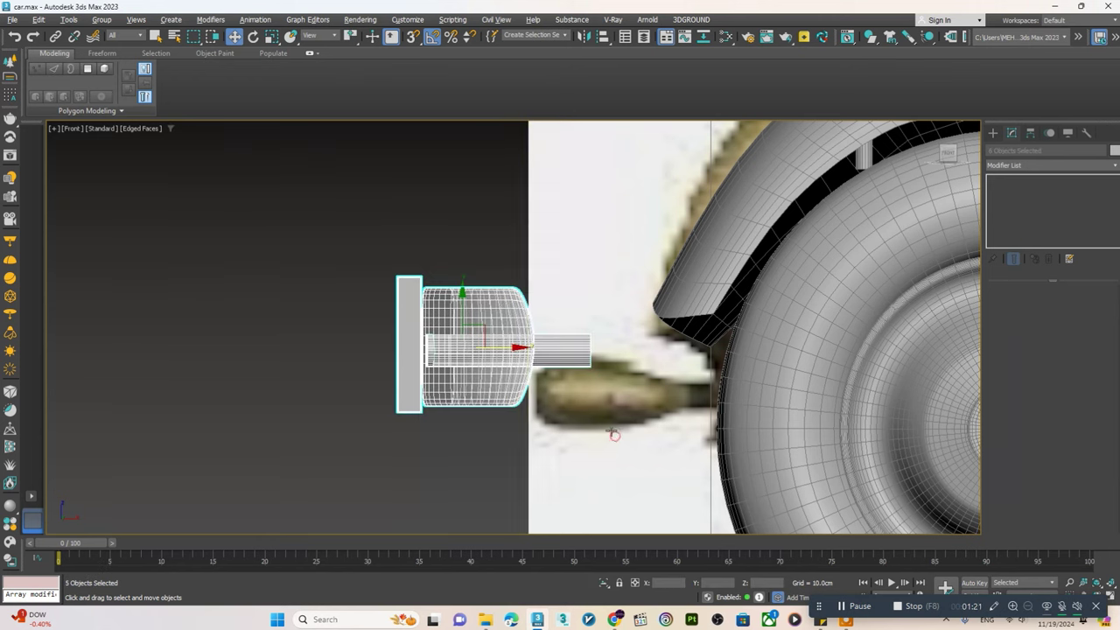
pyautogui.moveTo(512, 345); pyautogui.dragTo(665, 343)
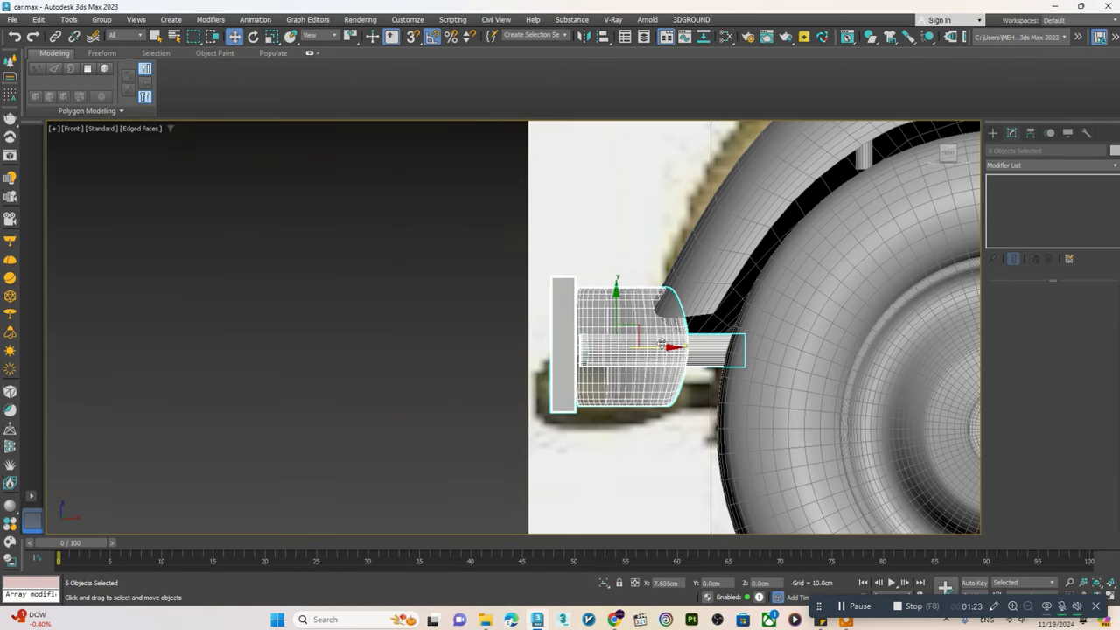
# - Return to a full perspective view to inspect the bumper bar, keeping the five-part selection
pyautogui.hotkey('alt', 'w')
pyautogui.middleClick(534, 424)
pyautogui.hotkey('alt', 'w')
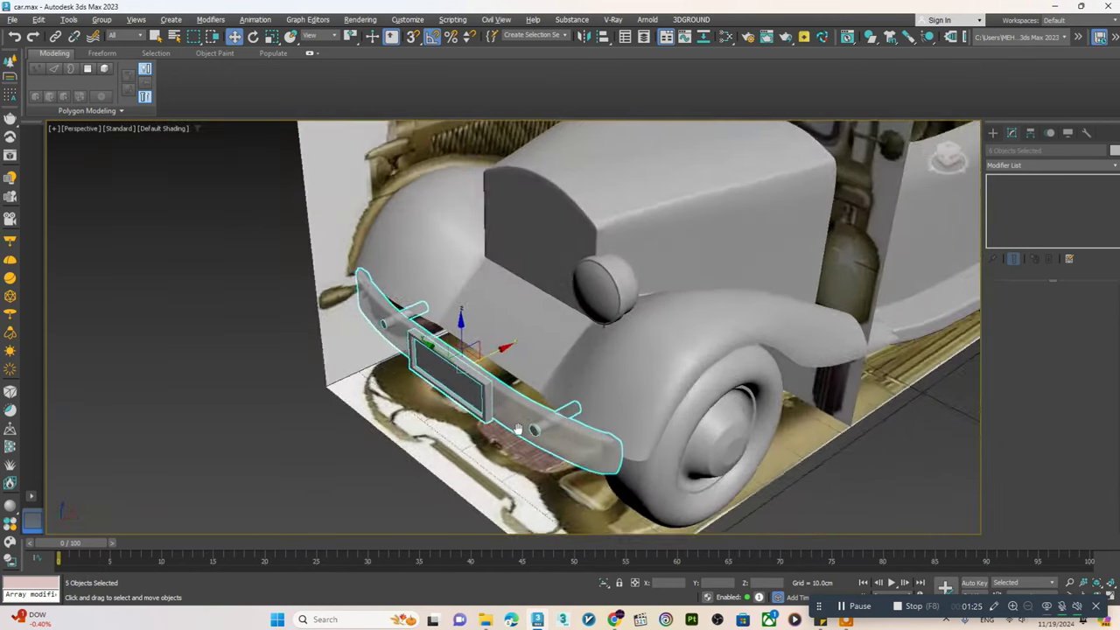
pyautogui.click(534, 424)
pyautogui.press('z')
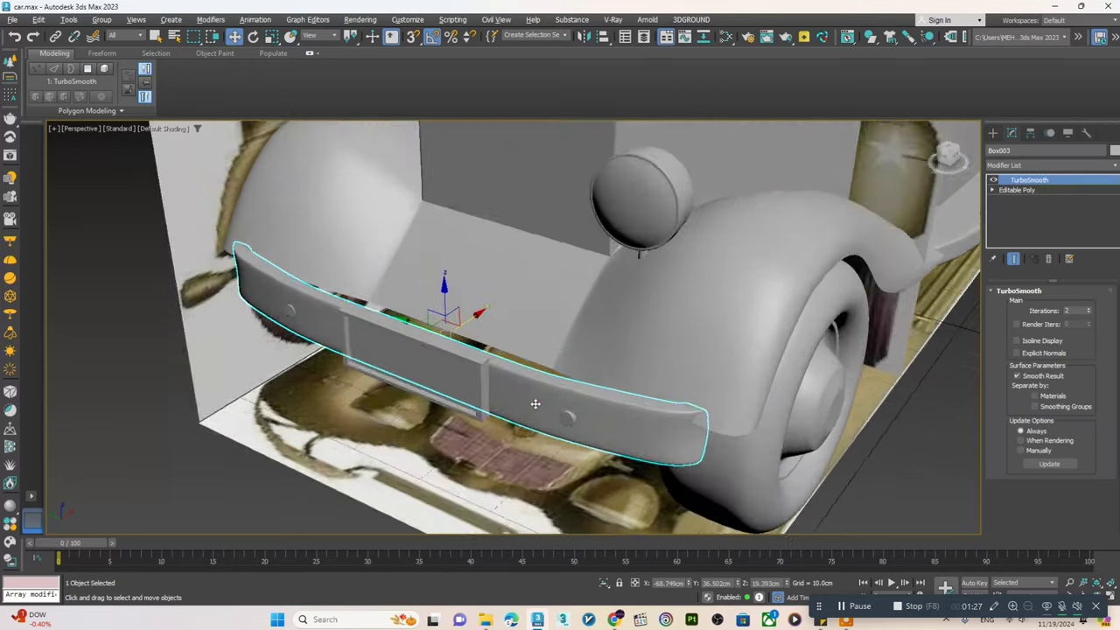
pyautogui.moveTo(543, 386)
pyautogui.keyDown('alt'); pyautogui.mouseDown(button='middle')
pyautogui.moveTo(455, 376)
pyautogui.moveTo(478, 359)
pyautogui.moveTo(506, 400)
pyautogui.moveTo(452, 367)
pyautogui.moveTo(476, 362)
pyautogui.moveTo(435, 417)
pyautogui.moveTo(515, 391)
pyautogui.mouseUp(button='middle'); pyautogui.keyUp('alt')
pyautogui.hotkey('ctrl', 'z')
# - Select both oval mounts plus the bumper and plate, and raise them about 1.36 cm on Z
pyautogui.press('w')
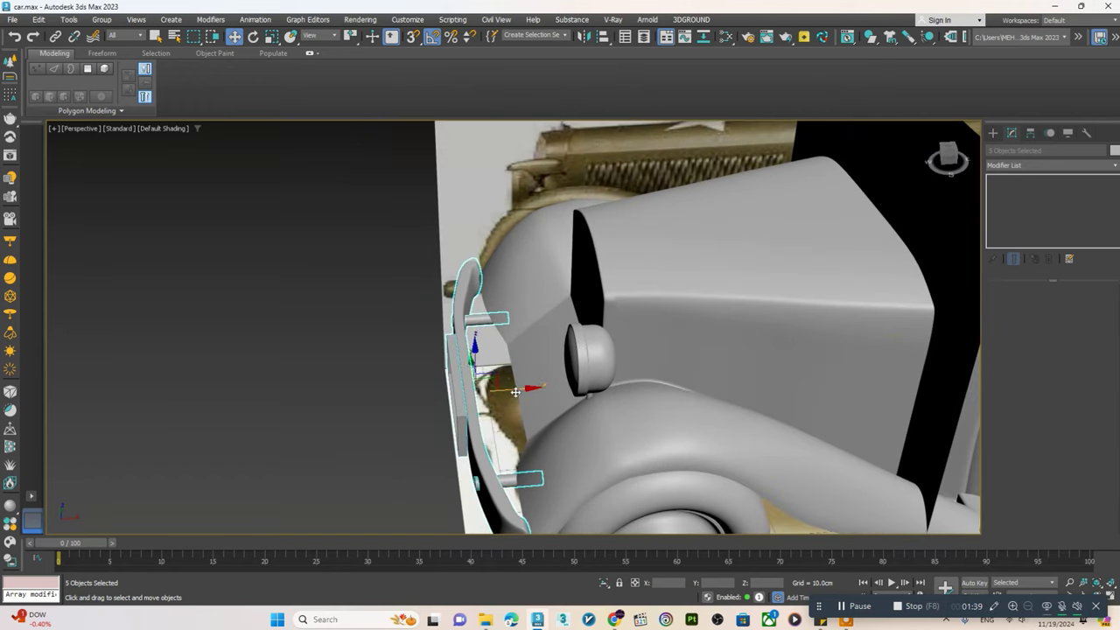
pyautogui.keyDown('alt'); pyautogui.moveTo(472, 357); pyautogui.dragTo(453, 402, button='middle'); pyautogui.keyUp('alt')
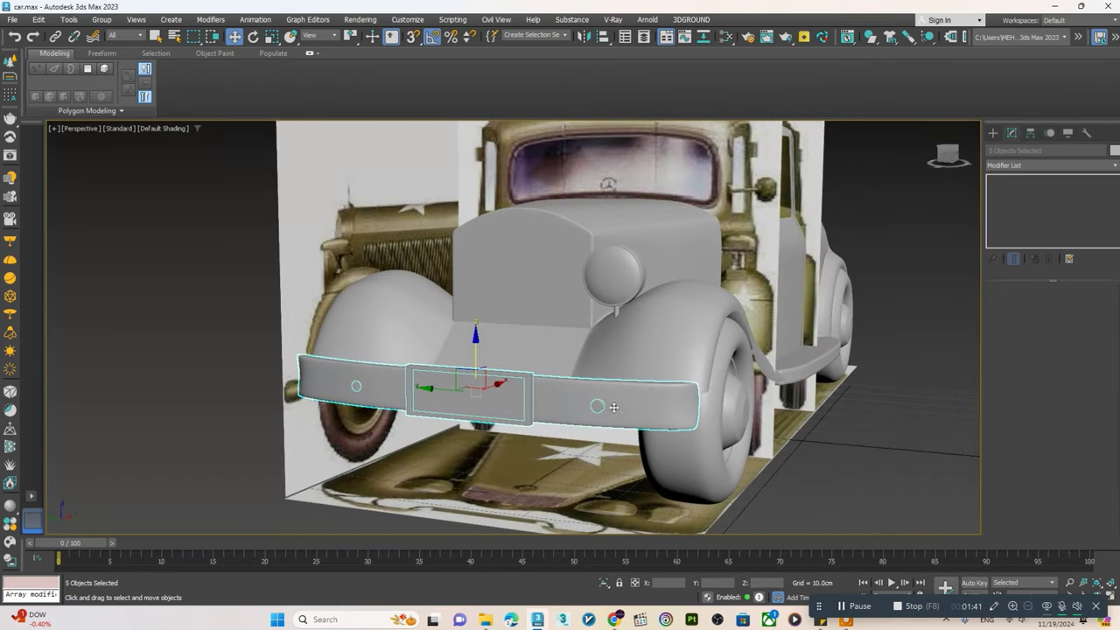
pyautogui.click(453, 403)
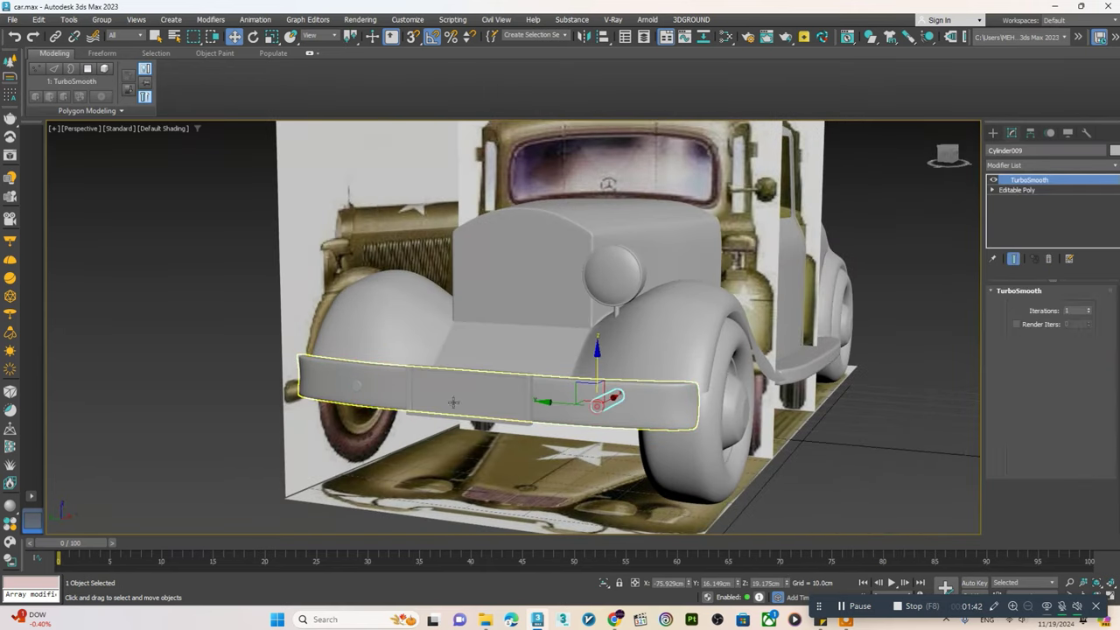
pyautogui.keyDown('ctrl'); pyautogui.click(357, 385); pyautogui.keyUp('ctrl')
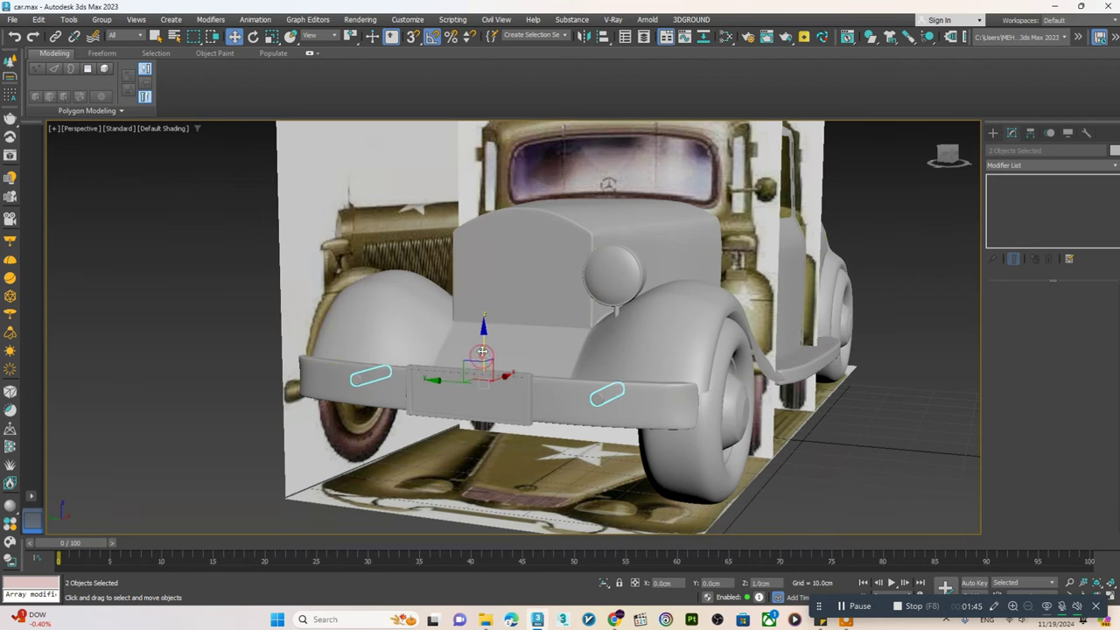
pyautogui.keyDown('alt'); pyautogui.moveTo(481, 351); pyautogui.dragTo(459, 407, button='middle'); pyautogui.keyUp('alt')
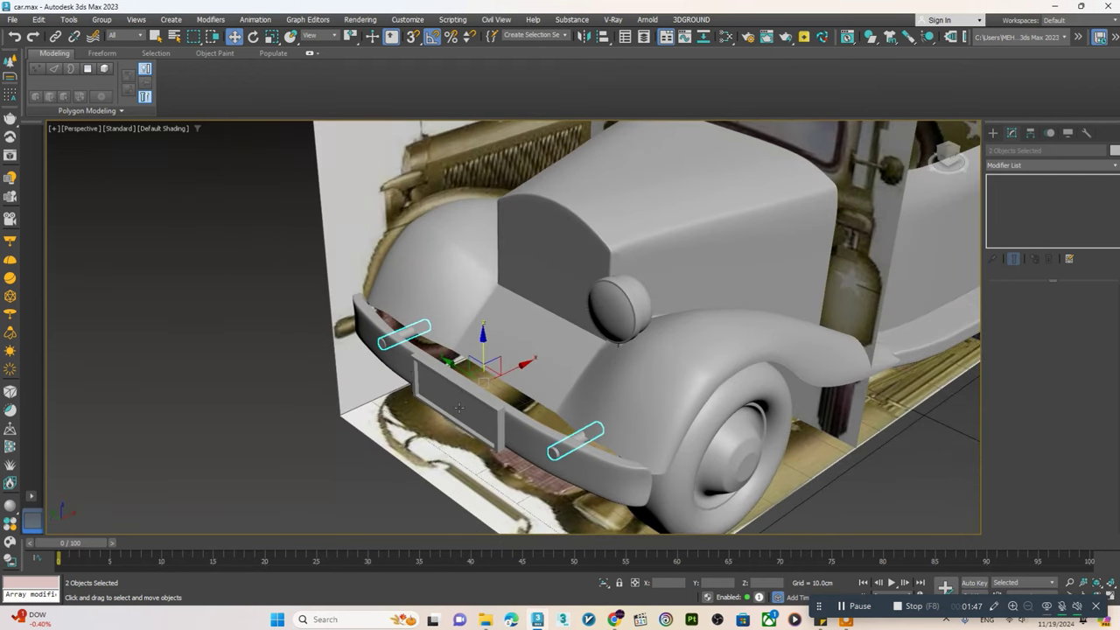
pyautogui.hotkey('ctrl', 'i')
pyautogui.hotkey('ctrl', 'i')
pyautogui.keyDown('alt'); pyautogui.moveTo(468, 365); pyautogui.dragTo(464, 452, button='middle'); pyautogui.keyUp('alt')
pyautogui.keyDown('ctrl'); pyautogui.moveTo(479, 396); pyautogui.dragTo(380, 395); pyautogui.keyUp('ctrl')
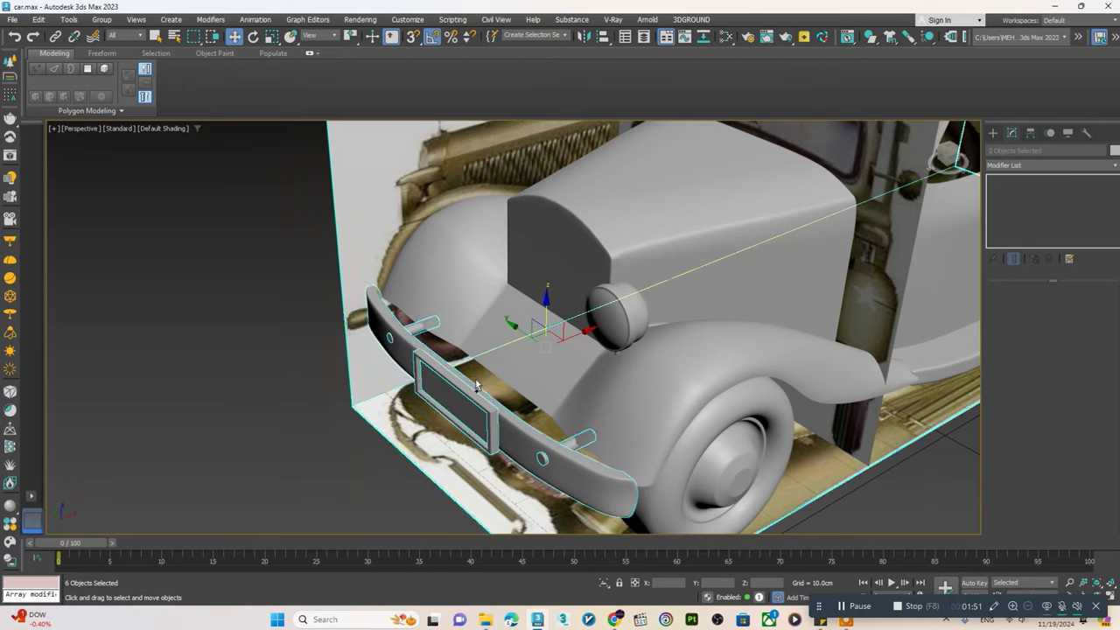
pyautogui.moveTo(470, 359); pyautogui.dragTo(468, 354)
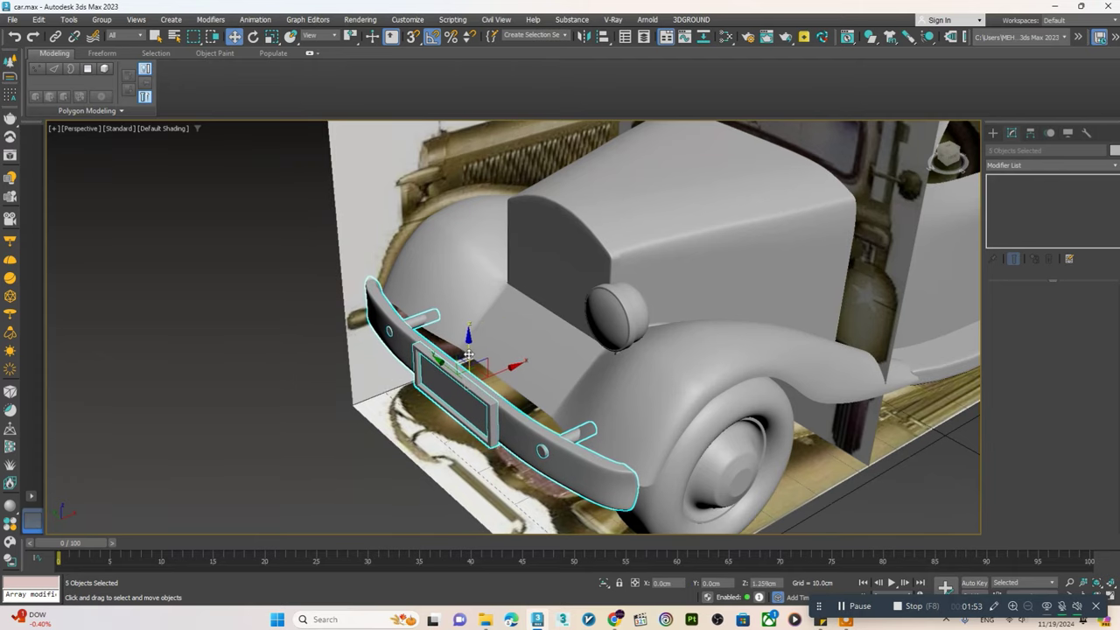
pyautogui.moveTo(463, 375)
pyautogui.keyDown('alt'); pyautogui.mouseDown(button='middle')
pyautogui.moveTo(422, 342)
pyautogui.moveTo(507, 408)
pyautogui.moveTo(458, 387)
pyautogui.moveTo(475, 390)
pyautogui.mouseUp(button='middle'); pyautogui.keyUp('alt')
# - Briefly isolate the reference image plane, then select the thin vertical grille piece
pyautogui.click(475, 441)
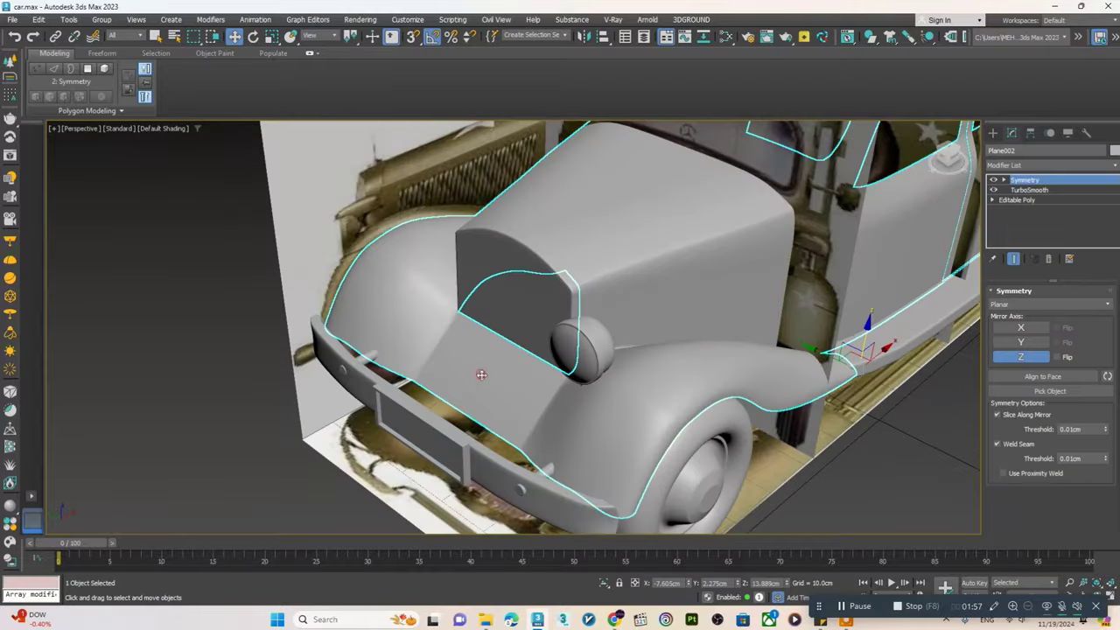
pyautogui.hotkey('alt', 'w')
pyautogui.hotkey('alt', 'w')
pyautogui.click(204, 315)
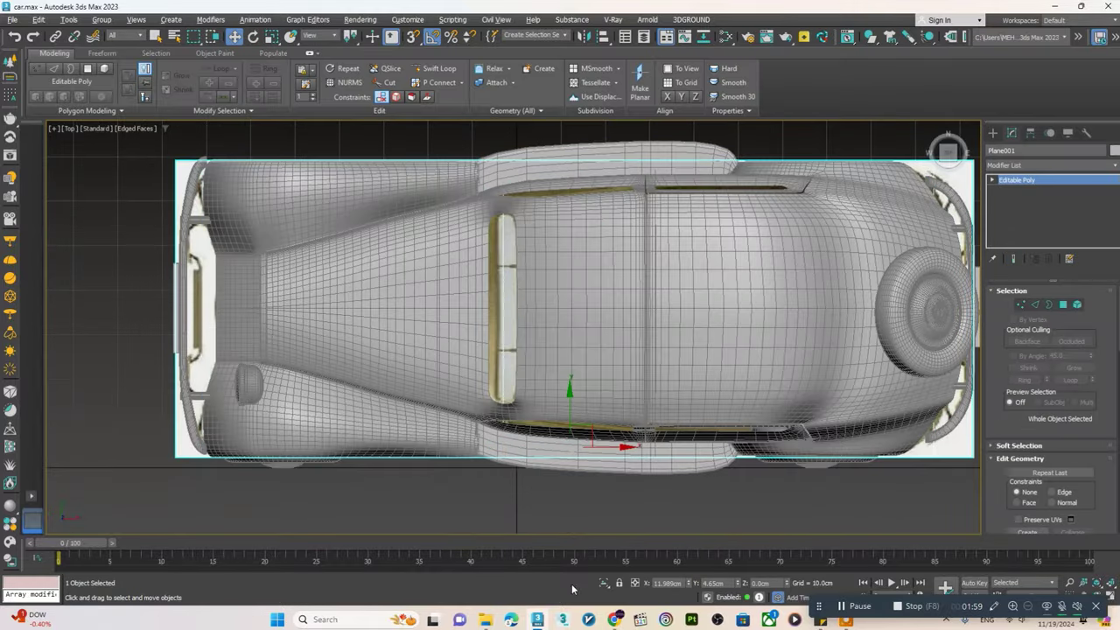
pyautogui.click(603, 583)
pyautogui.click(604, 583)
pyautogui.scroll(5, 247, 311)
pyautogui.click(269, 307)
pyautogui.click(270, 307)
pyautogui.scroll(-2, 271, 311)
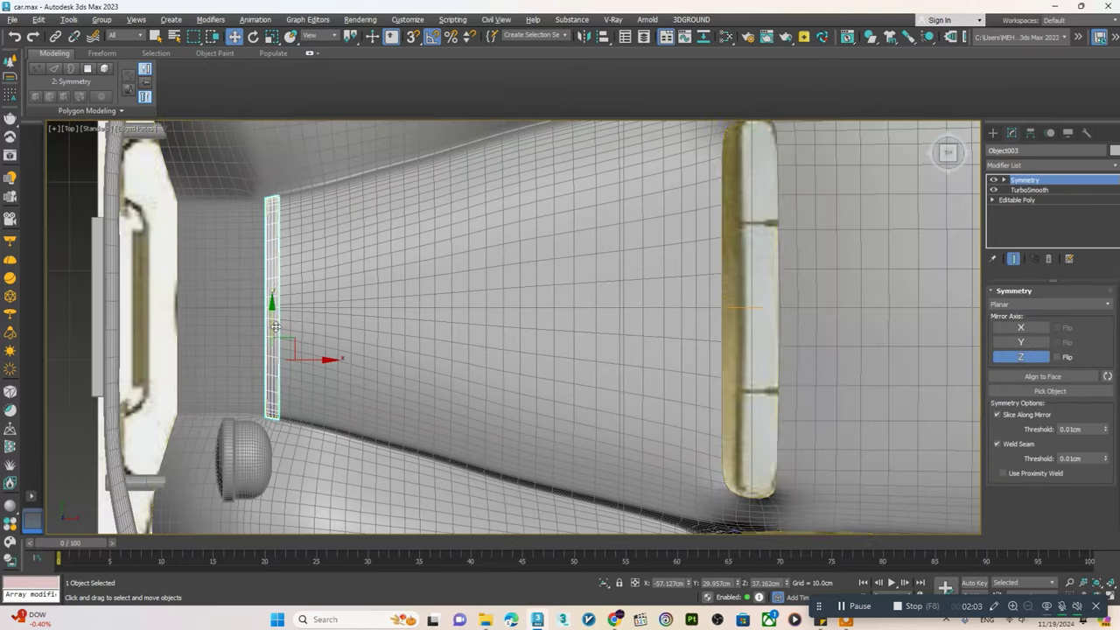
# - Add an FFD 4x4x4 modifier above the grille's Symmetry modifier
pyautogui.click(1016, 199)
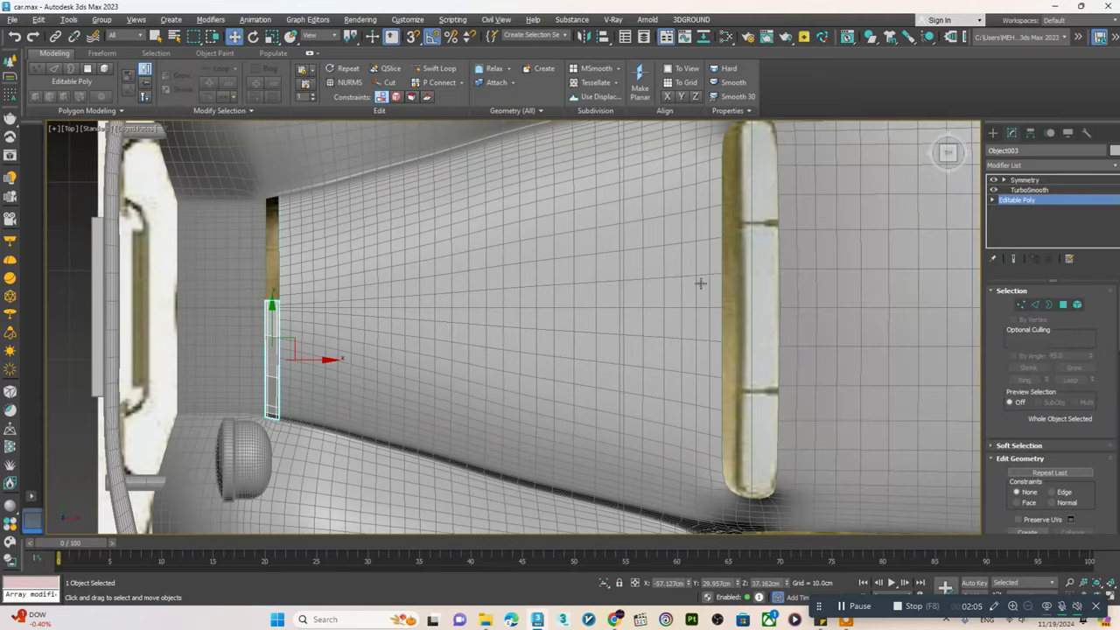
pyautogui.scroll(2, 270, 326)
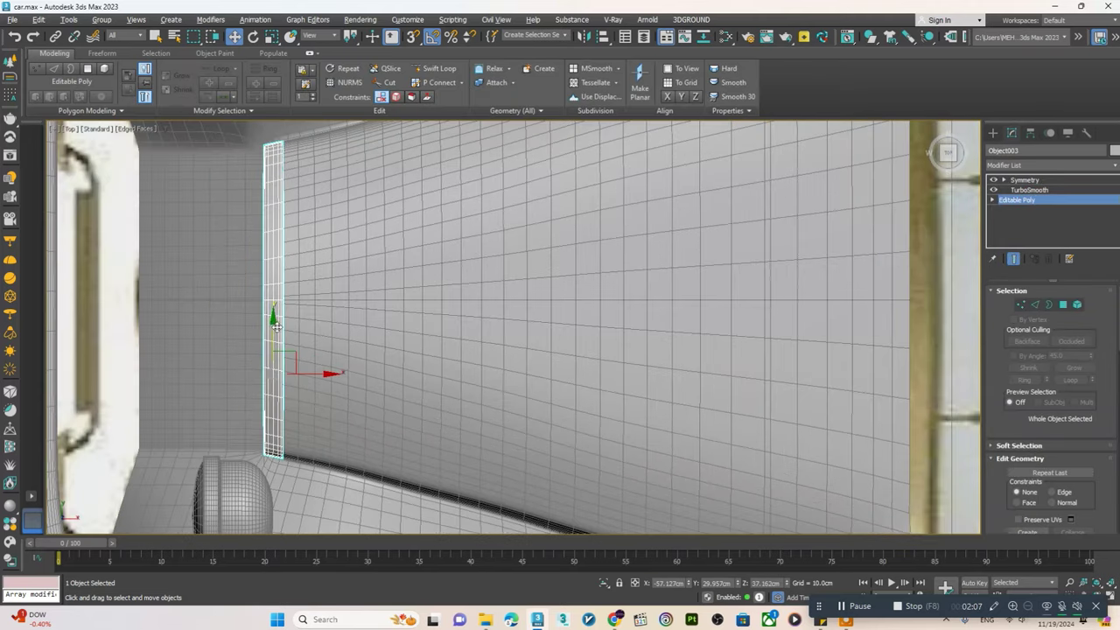
pyautogui.press('1')
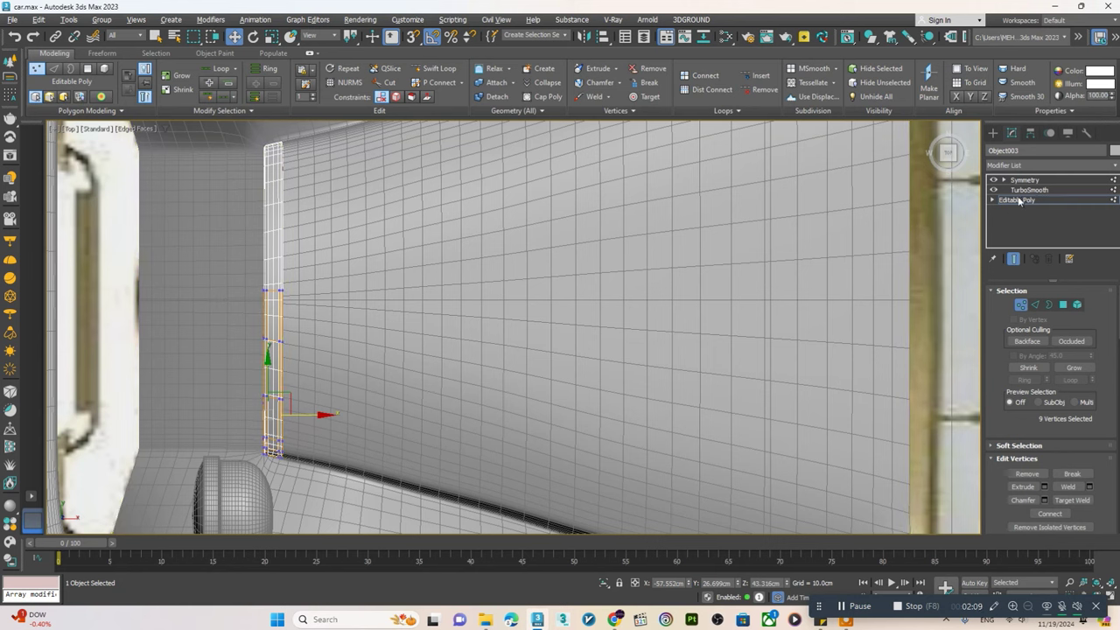
pyautogui.click(1034, 200)
pyautogui.click(1026, 179)
pyautogui.click(1026, 165)
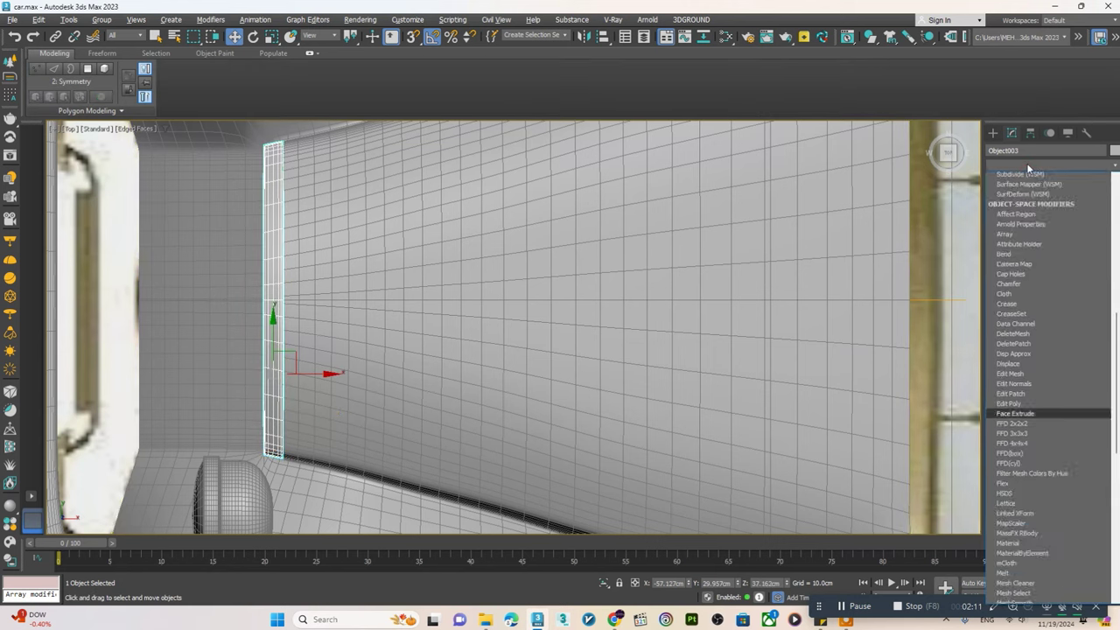
pyautogui.press('f')
pyautogui.click(1015, 206)
# - Select the lattice's middle control points and bow them outward to curve the grille
pyautogui.moveTo(218, 258); pyautogui.dragTo(250, 280, button='middle')
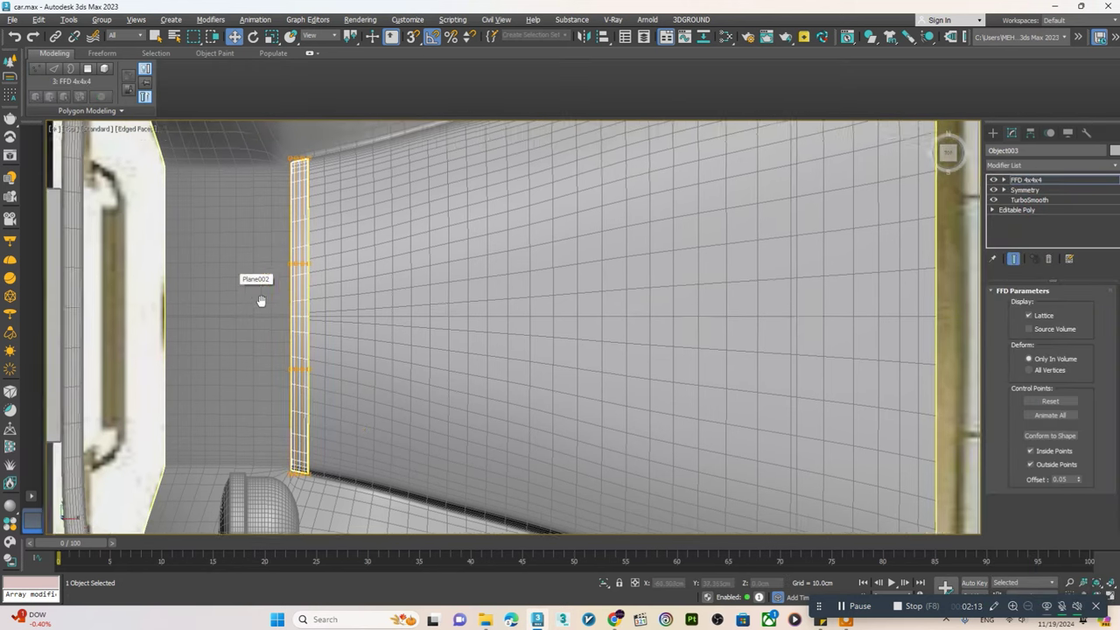
pyautogui.scroll(3, 232, 243)
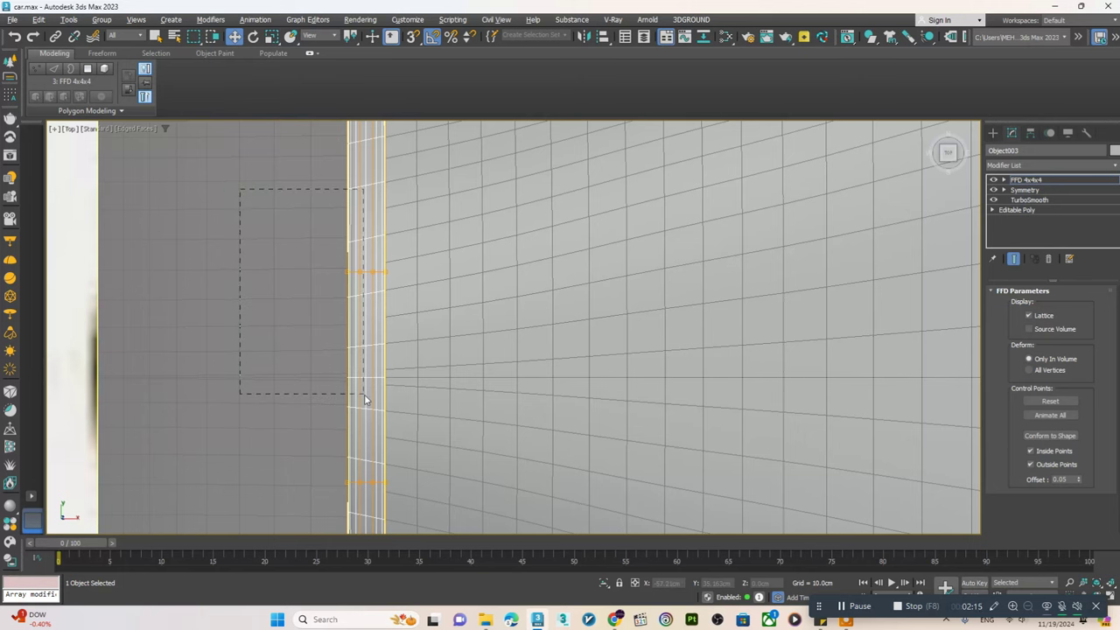
pyautogui.moveTo(347, 395); pyautogui.dragTo(364, 393)
pyautogui.moveTo(294, 328); pyautogui.dragTo(360, 385)
pyautogui.scroll(-3, 360, 384)
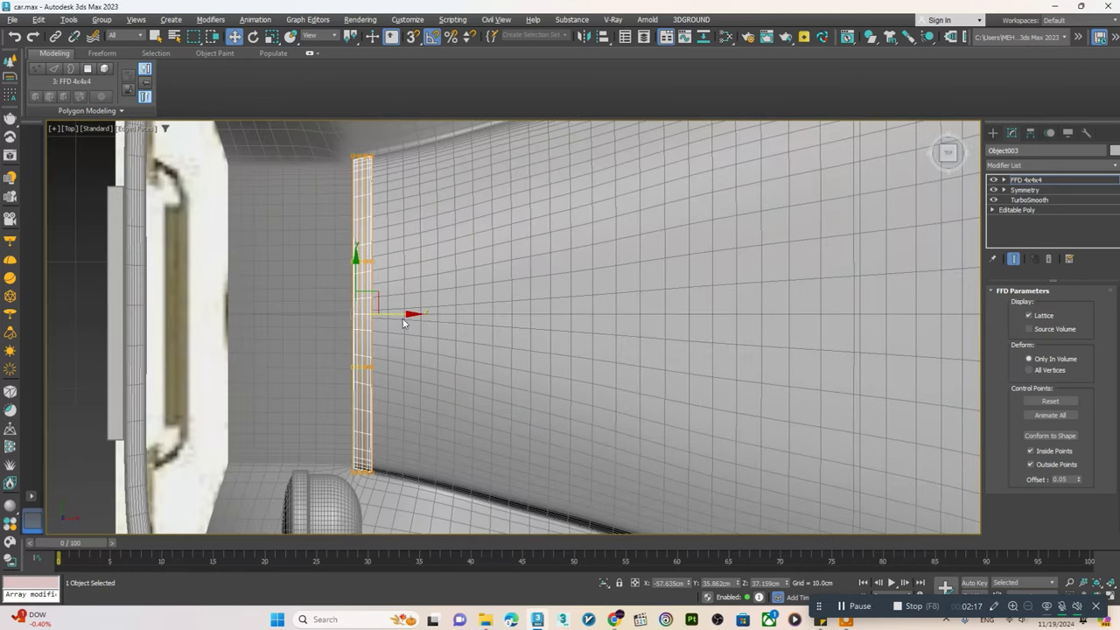
pyautogui.moveTo(404, 317); pyautogui.dragTo(365, 310)
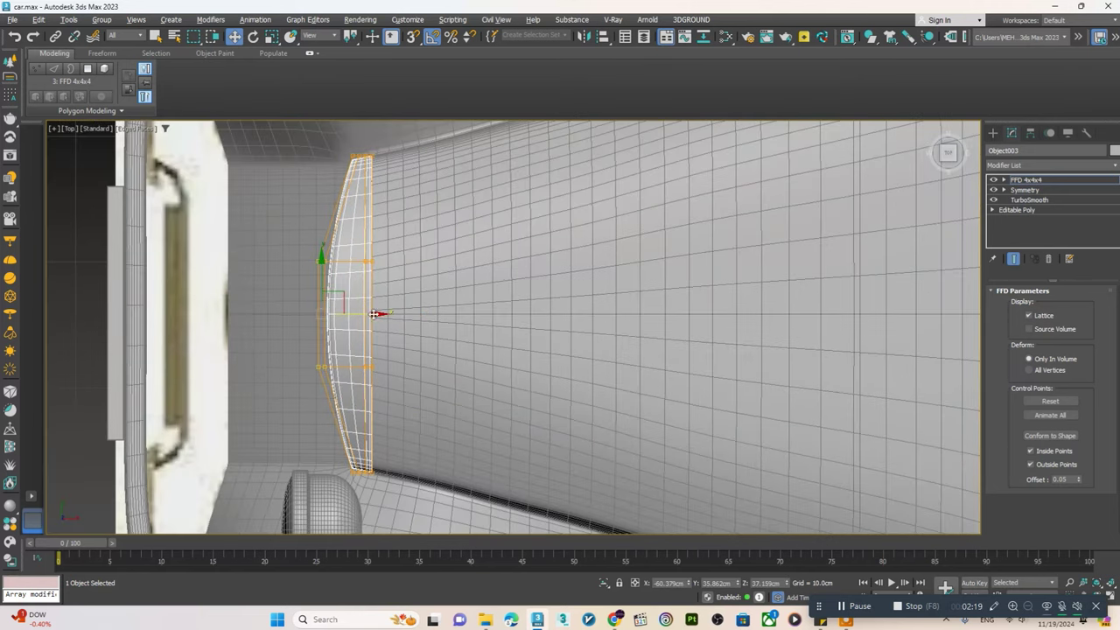
# - From a front view, pull the grille's bottom lattice points down about 3 cm
pyautogui.hotkey('alt', 'w')
pyautogui.middleClick(520, 420)
pyautogui.hotkey('alt', 'w')
pyautogui.keyDown('alt'); pyautogui.moveTo(520, 420); pyautogui.dragTo(504, 253, button='middle'); pyautogui.keyUp('alt')
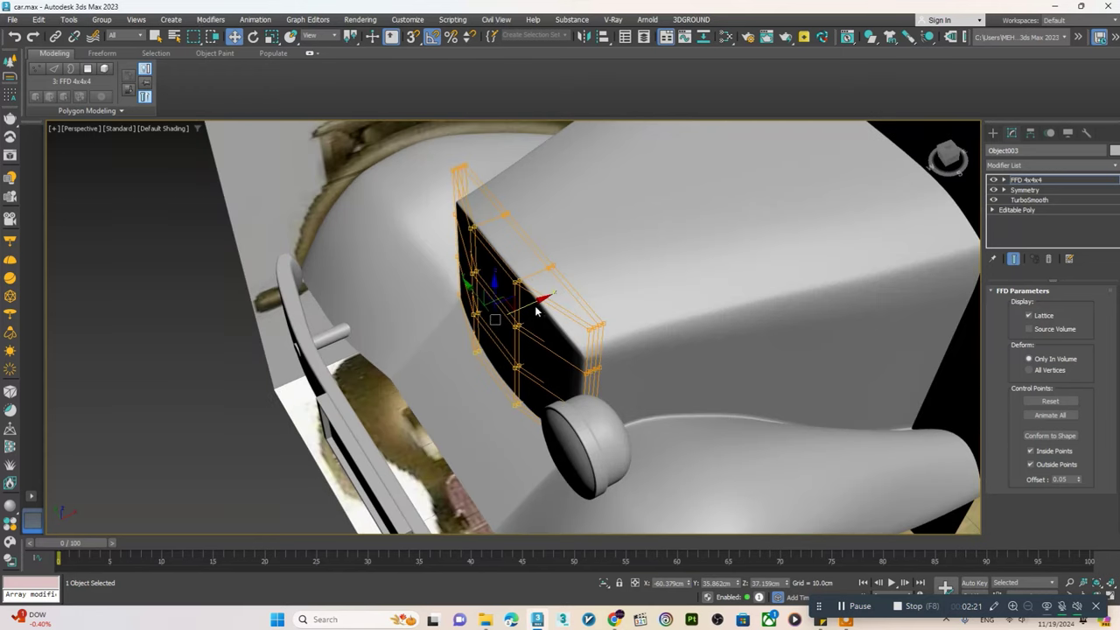
pyautogui.keyDown('alt'); pyautogui.moveTo(536, 309); pyautogui.dragTo(512, 336, button='middle'); pyautogui.keyUp('alt')
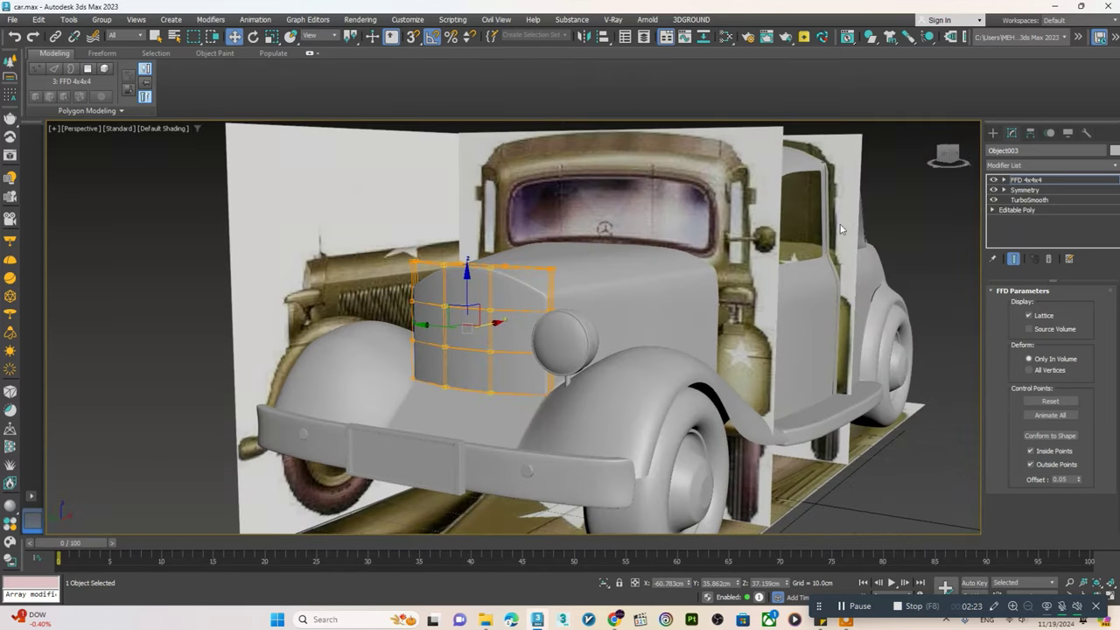
pyautogui.keyDown('alt'); pyautogui.moveTo(839, 230); pyautogui.dragTo(550, 379, button='middle'); pyautogui.keyUp('alt')
pyautogui.moveTo(450, 365); pyautogui.dragTo(469, 377)
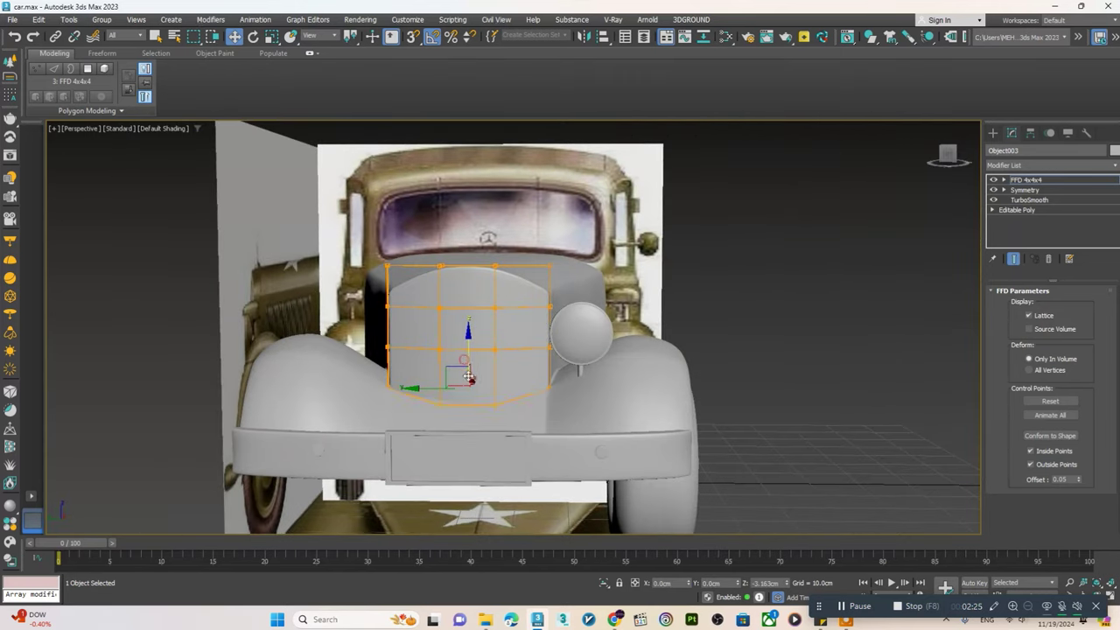
pyautogui.keyDown('alt'); pyautogui.moveTo(541, 400); pyautogui.dragTo(491, 416, button='middle'); pyautogui.keyUp('alt')
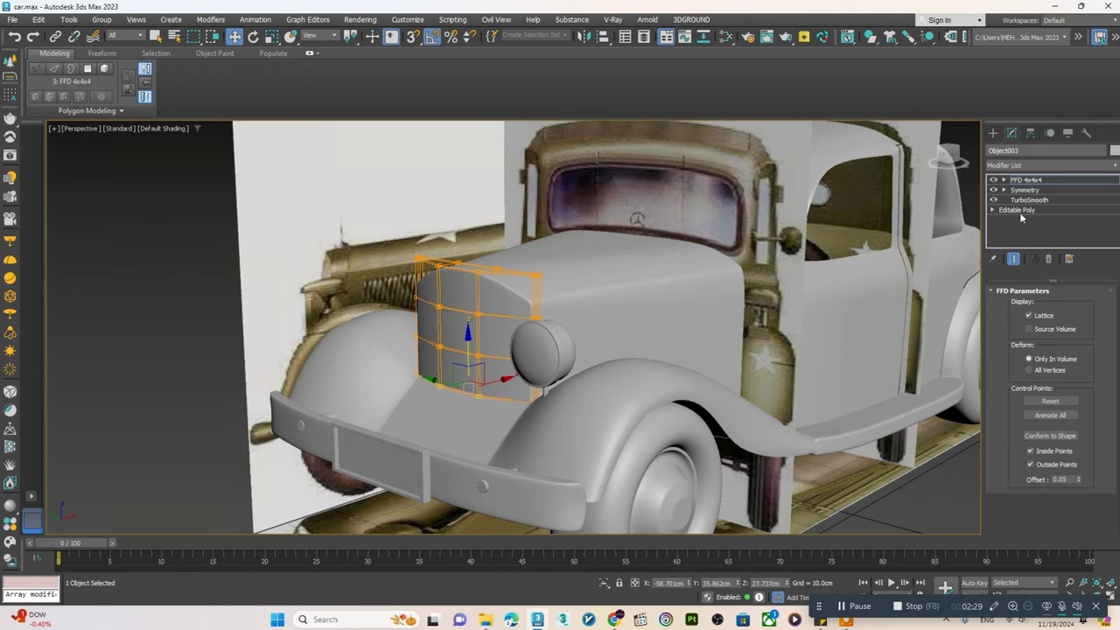
pyautogui.click(1022, 210)
# - On the car body's base mesh, select six lower front panel vertices and reposition them
pyautogui.click(484, 394)
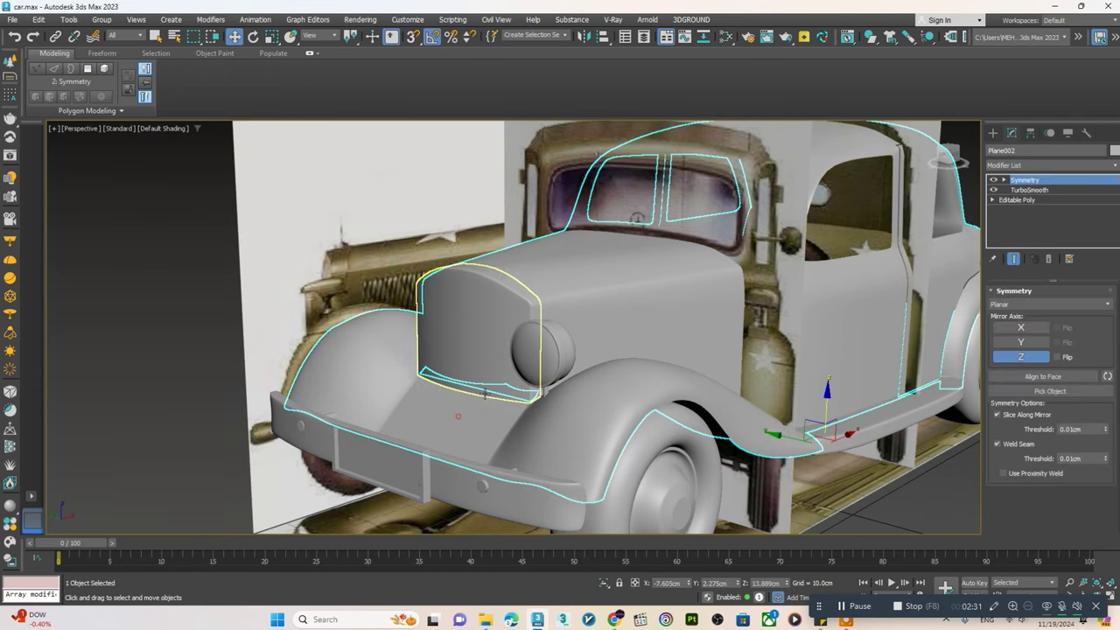
pyautogui.click(1014, 199)
pyautogui.moveTo(489, 411)
pyautogui.keyDown('alt'); pyautogui.mouseDown(button='middle')
pyautogui.moveTo(545, 500)
pyautogui.moveTo(535, 369)
pyautogui.mouseUp(button='middle'); pyautogui.keyUp('alt')
pyautogui.press('1')
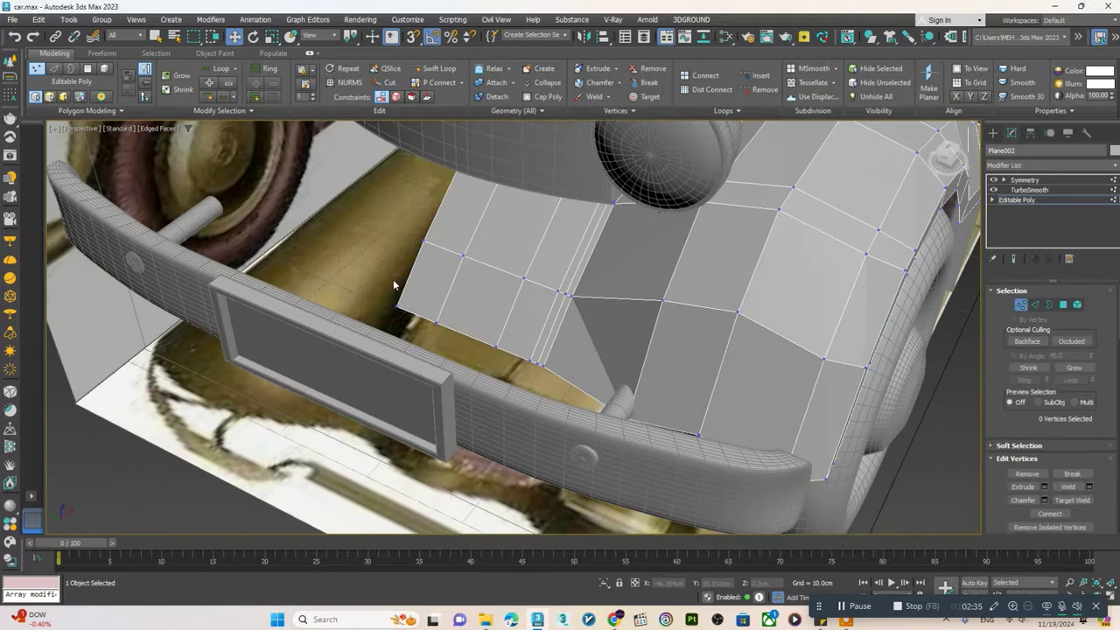
pyautogui.moveTo(542, 371); pyautogui.dragTo(540, 368)
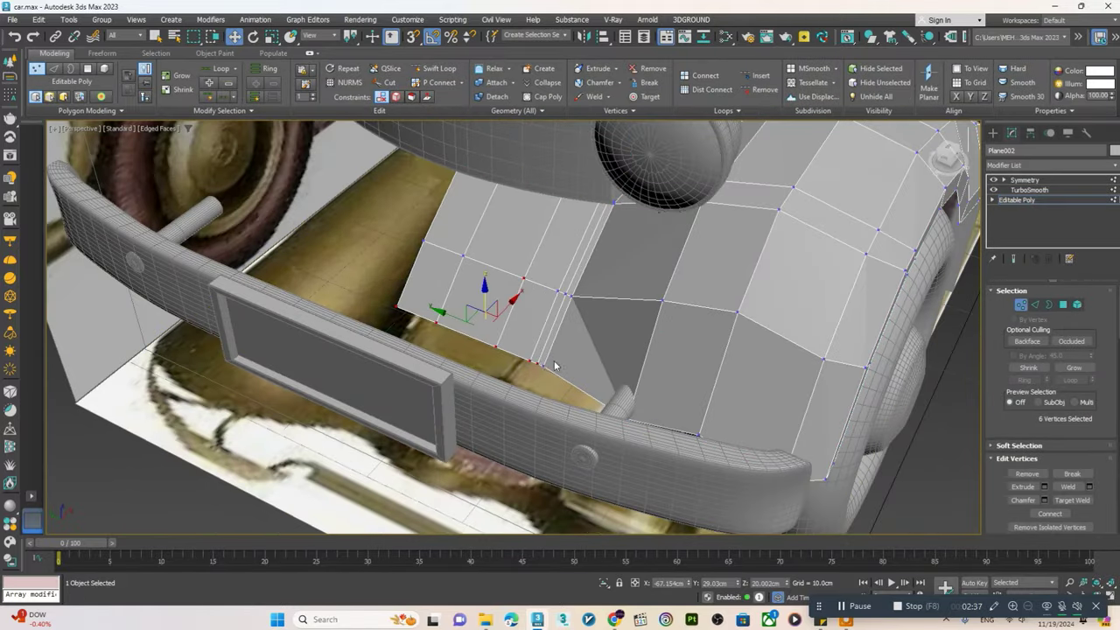
pyautogui.keyDown('alt'); pyautogui.moveTo(540, 367); pyautogui.dragTo(523, 320, button='middle'); pyautogui.keyUp('alt')
pyautogui.moveTo(510, 305); pyautogui.dragTo(529, 293)
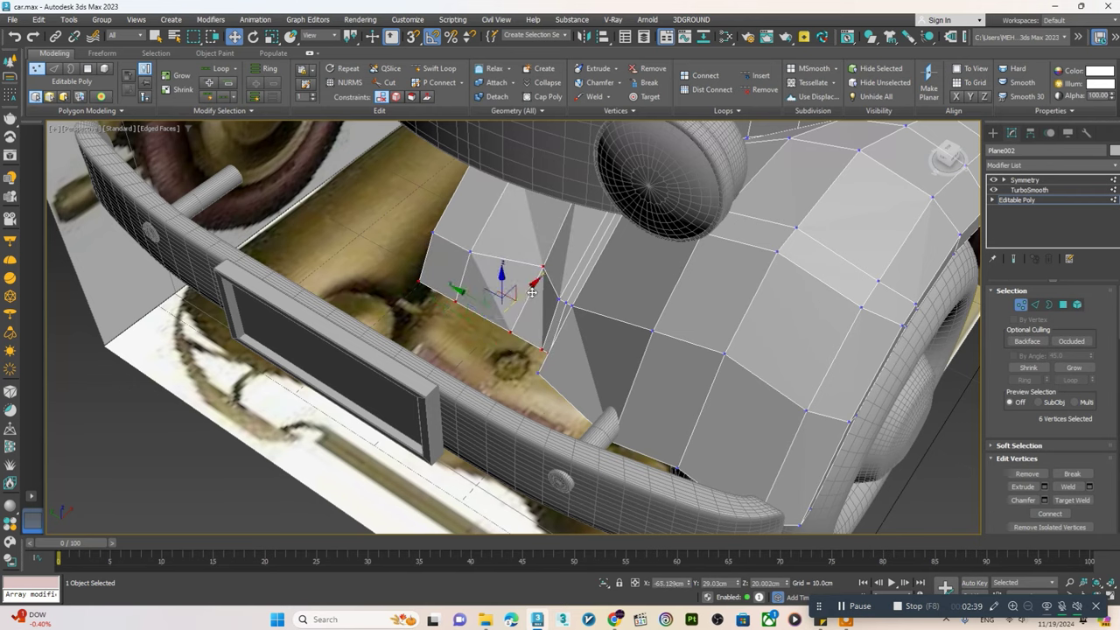
pyautogui.hotkey('ctrl', 'z')
pyautogui.keyDown('alt'); pyautogui.moveTo(532, 293); pyautogui.dragTo(542, 328, button='middle'); pyautogui.keyUp('alt')
pyautogui.moveTo(500, 317)
pyautogui.mouseDown()
pyautogui.moveTo(524, 300)
pyautogui.moveTo(516, 311)
pyautogui.mouseUp()
pyautogui.moveTo(516, 311)
pyautogui.keyDown('alt'); pyautogui.mouseDown(button='middle')
pyautogui.moveTo(539, 305)
pyautogui.moveTo(521, 354)
pyautogui.mouseUp(button='middle'); pyautogui.keyUp('alt')
# - Slide the panel's vertex row up and left, then check the smoothed, mirrored body
pyautogui.scroll(4, 551, 325)
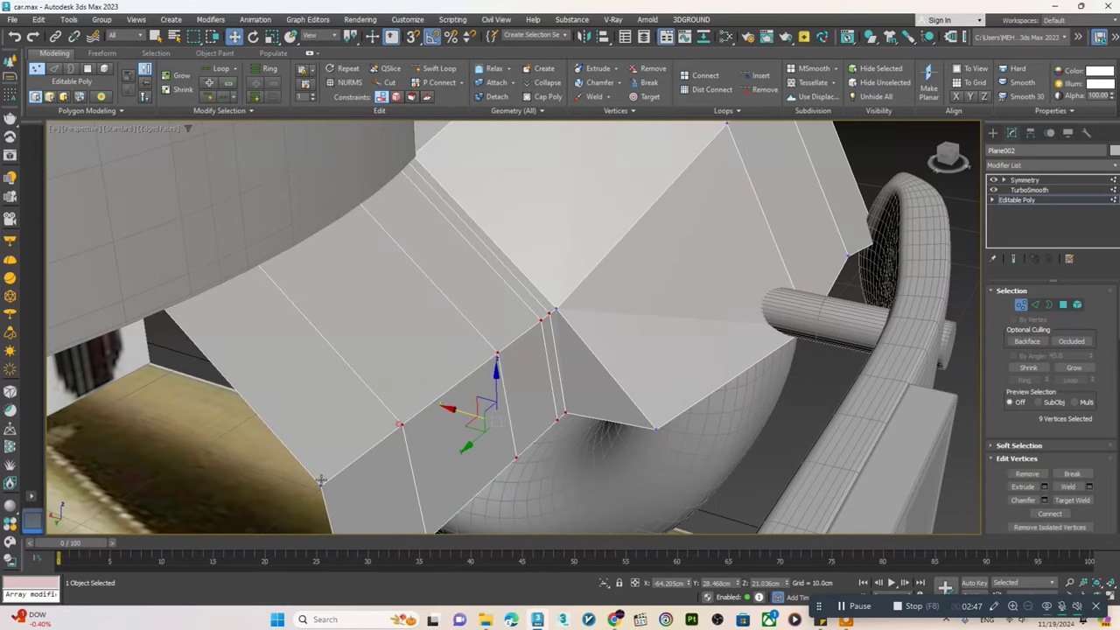
pyautogui.moveTo(441, 418); pyautogui.dragTo(293, 373)
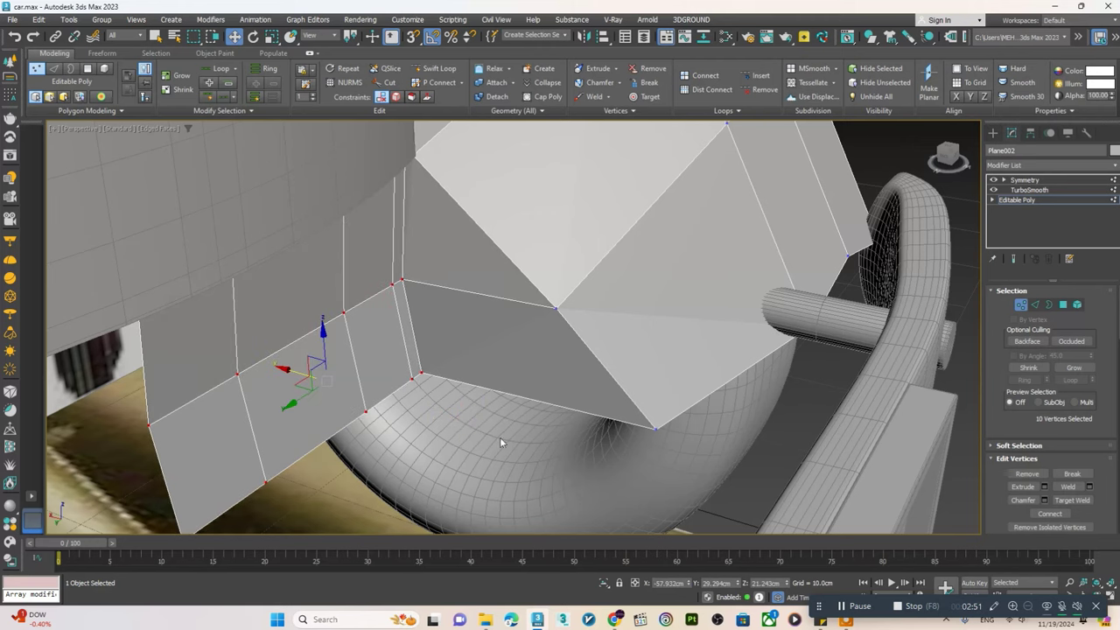
pyautogui.keyDown('alt'); pyautogui.moveTo(341, 374); pyautogui.dragTo(394, 471, button='middle'); pyautogui.keyUp('alt')
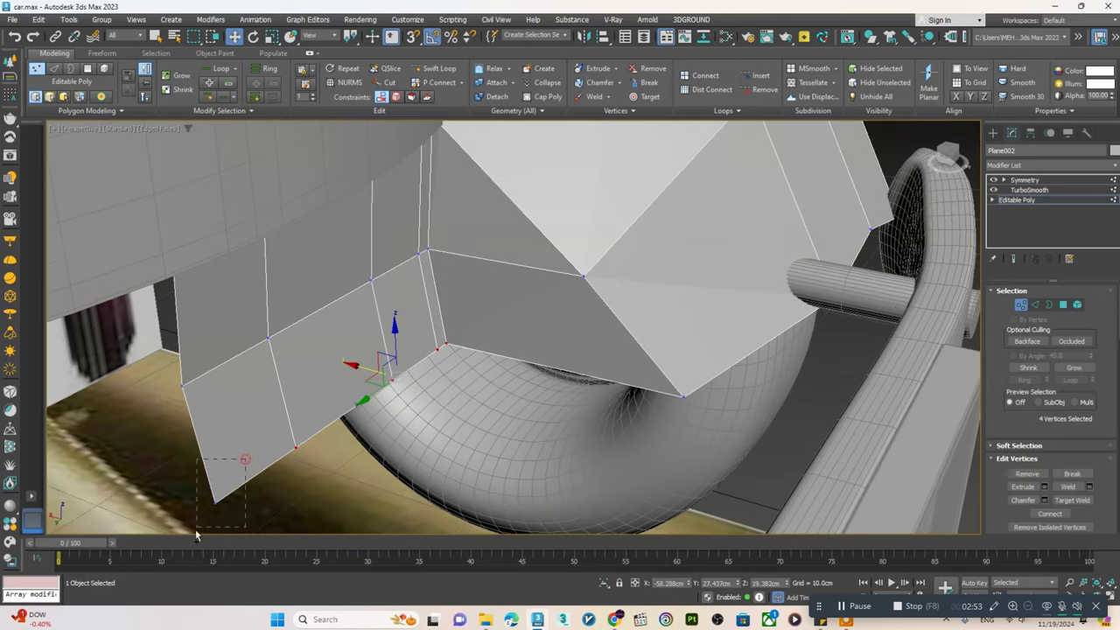
pyautogui.keyDown('ctrl'); pyautogui.moveTo(196, 536); pyautogui.dragTo(198, 530); pyautogui.keyUp('ctrl')
pyautogui.keyDown('alt'); pyautogui.moveTo(328, 386); pyautogui.dragTo(996, 244, button='middle'); pyautogui.keyUp('alt')
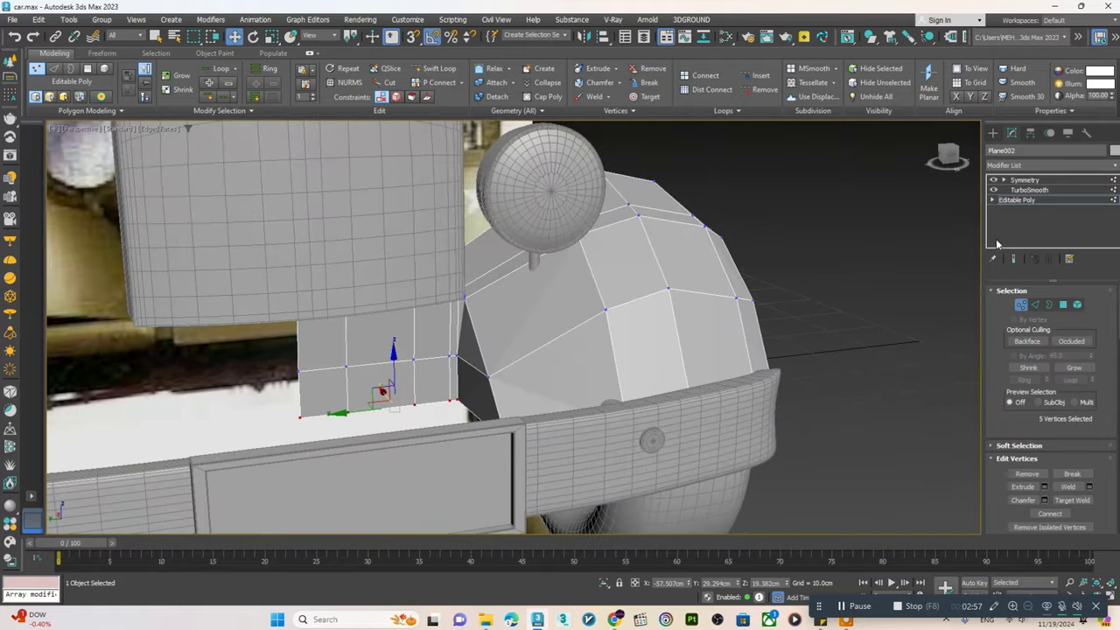
pyautogui.click(1015, 259)
pyautogui.keyDown('alt'); pyautogui.moveTo(809, 303); pyautogui.dragTo(1042, 200, button='middle'); pyautogui.keyUp('alt')
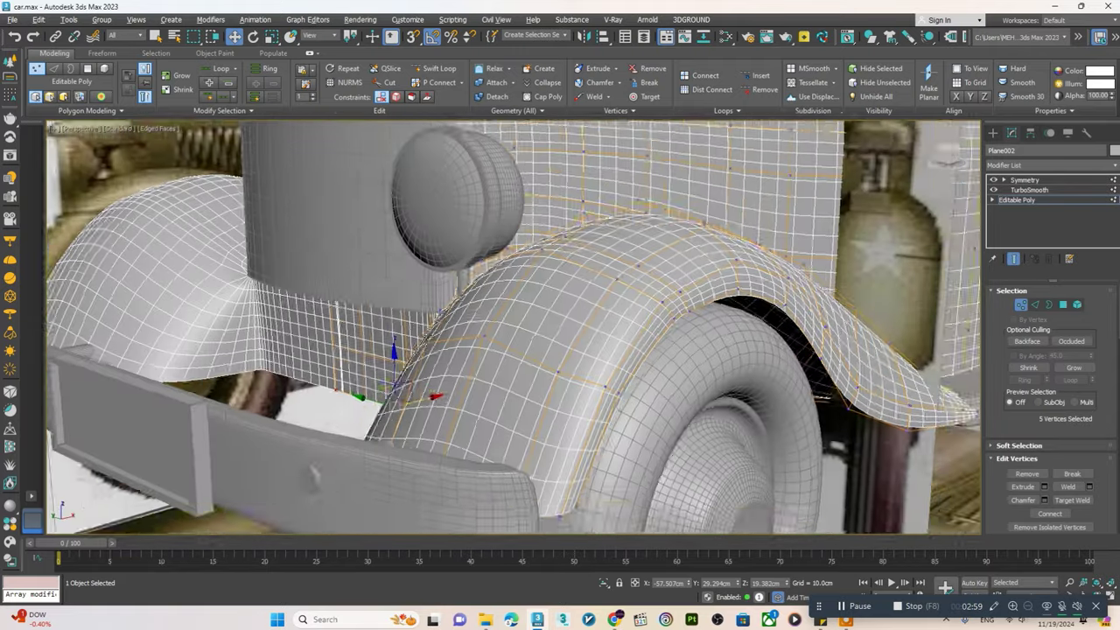
# - Move the grille's bottom vertex rows down toward the bumper, then return to its FFD level
pyautogui.click(411, 367)
pyautogui.keyDown('alt'); pyautogui.moveTo(411, 368); pyautogui.dragTo(444, 347, button='middle'); pyautogui.keyUp('alt')
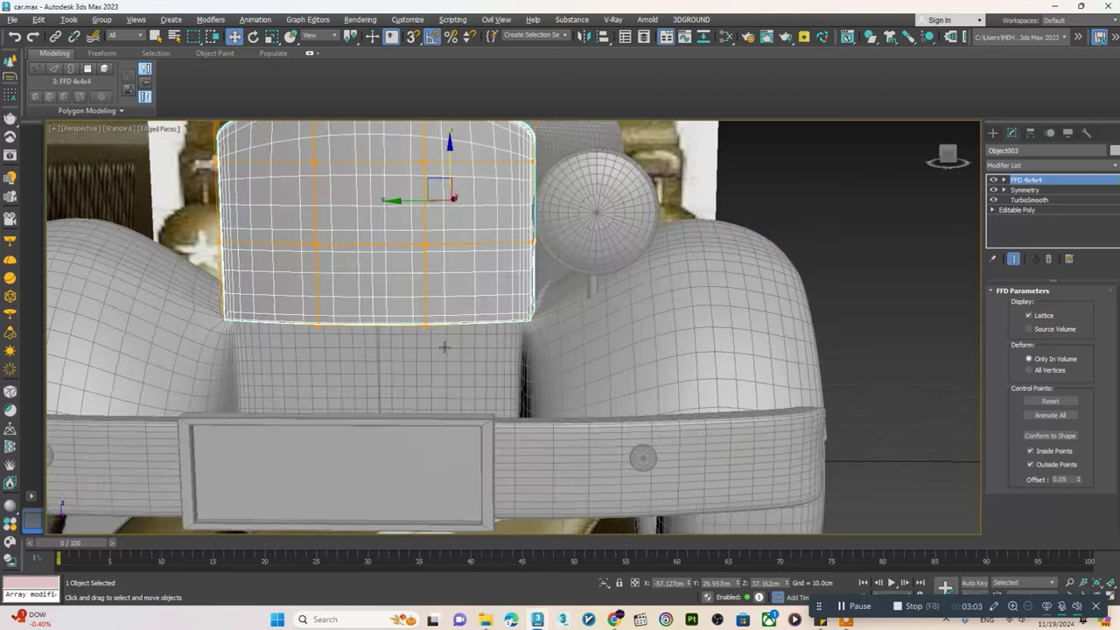
pyautogui.click(1038, 213)
pyautogui.press('1')
pyautogui.moveTo(618, 363); pyautogui.dragTo(194, 309)
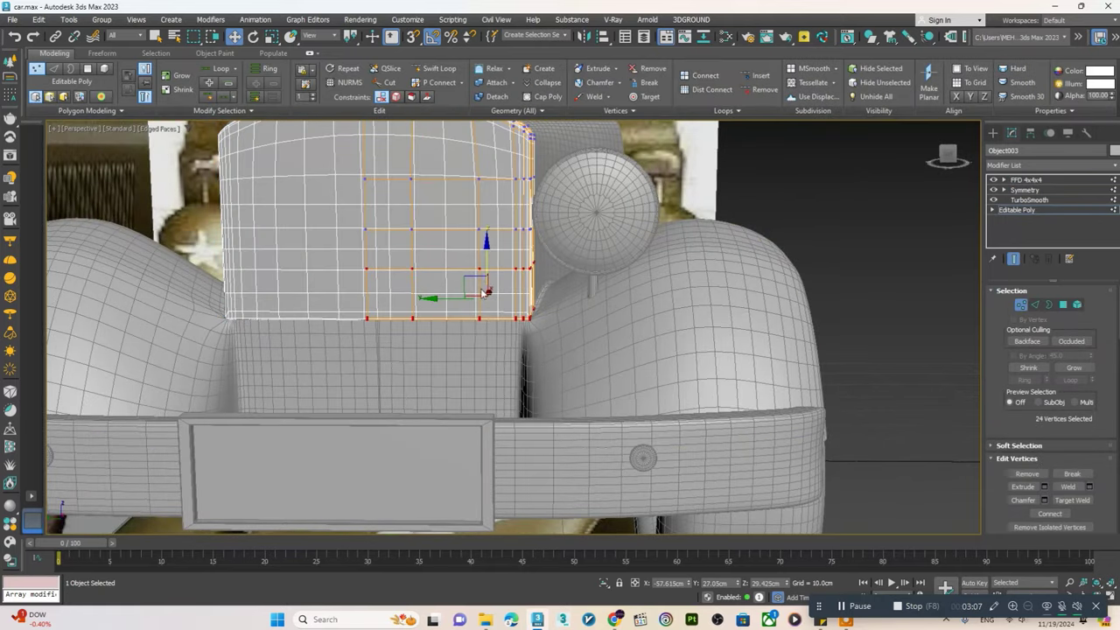
pyautogui.moveTo(484, 270); pyautogui.dragTo(484, 363)
pyautogui.moveTo(483, 363)
pyautogui.keyDown('alt'); pyautogui.mouseDown(button='middle')
pyautogui.moveTo(479, 405)
pyautogui.moveTo(493, 323)
pyautogui.moveTo(456, 322)
pyautogui.moveTo(489, 364)
pyautogui.moveTo(357, 375)
pyautogui.moveTo(375, 387)
pyautogui.moveTo(556, 365)
pyautogui.moveTo(548, 404)
pyautogui.mouseUp(button='middle'); pyautogui.keyUp('alt')
pyautogui.click(1015, 210)
pyautogui.click(1025, 179)
pyautogui.click(489, 364)
pyautogui.scroll(-6, 557, 366)
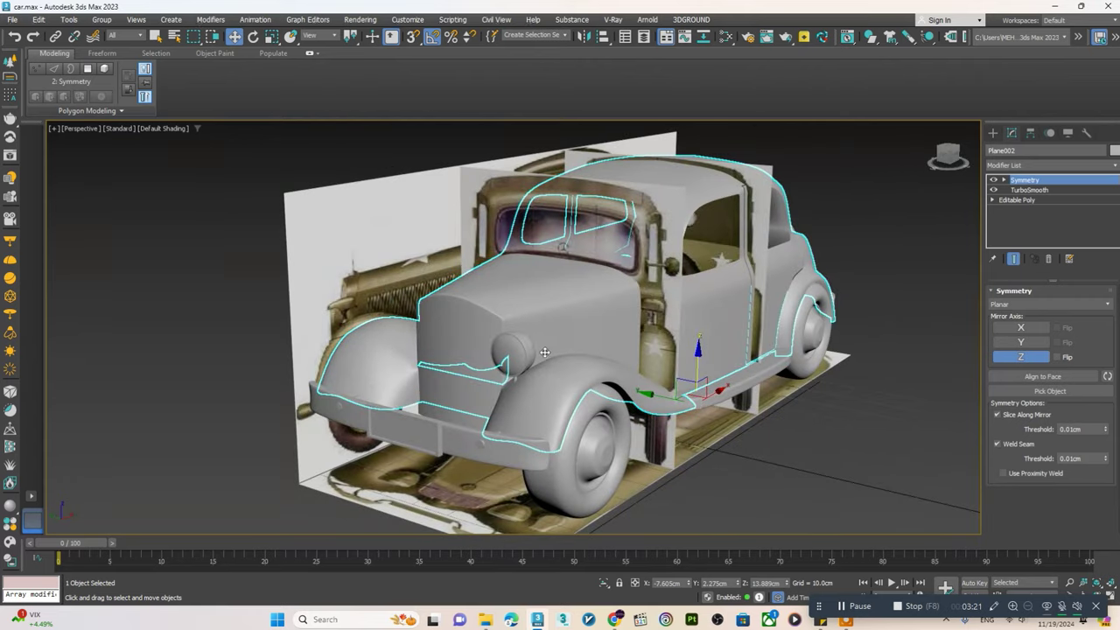
# - Select the three headlight parts and frame them in a frontal view
pyautogui.click(544, 351)
pyautogui.press('z')
pyautogui.keyDown('ctrl'); pyautogui.click(516, 359); pyautogui.keyUp('ctrl')
pyautogui.press('z')
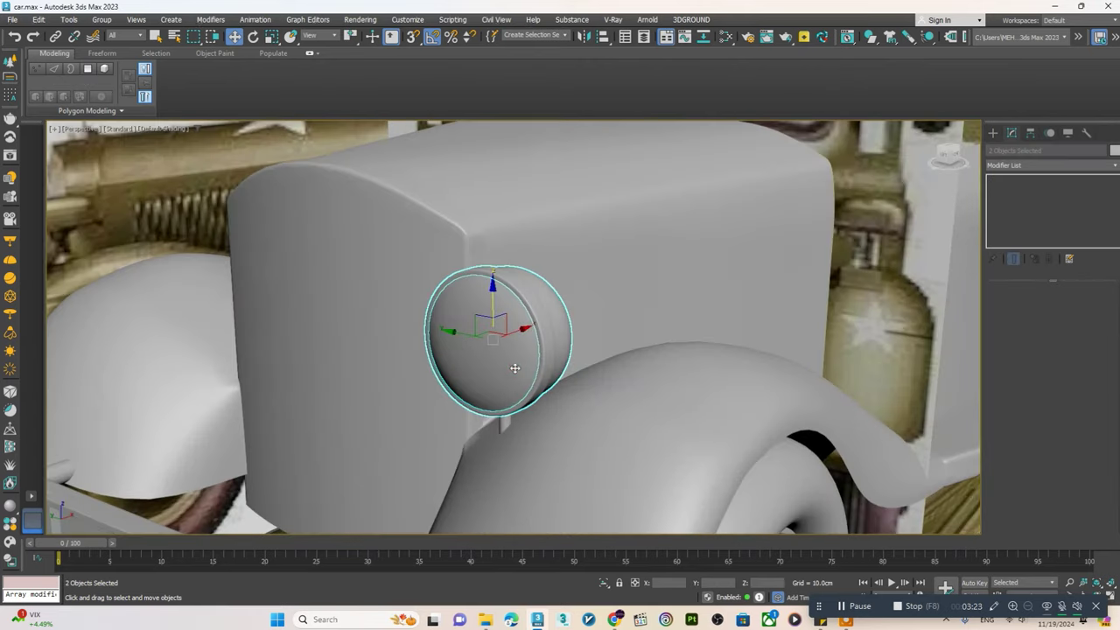
pyautogui.keyDown('ctrl'); pyautogui.click(503, 422); pyautogui.keyUp('ctrl')
pyautogui.scroll(-5, 503, 422)
pyautogui.keyDown('alt'); pyautogui.moveTo(503, 422); pyautogui.dragTo(669, 331, button='middle'); pyautogui.keyUp('alt')
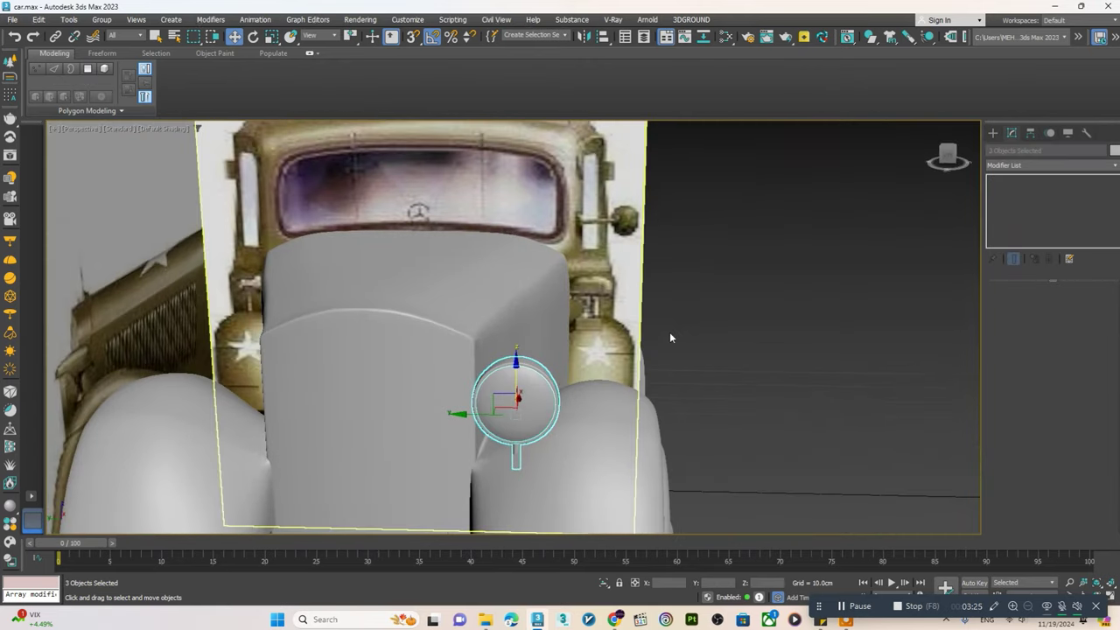
# - Add a Symmetry modifier to the headlight, mirroring on the Y axis with Flip checked
pyautogui.click(1026, 164)
pyautogui.scroll(-3, 1025, 159)
pyautogui.click(1025, 159)
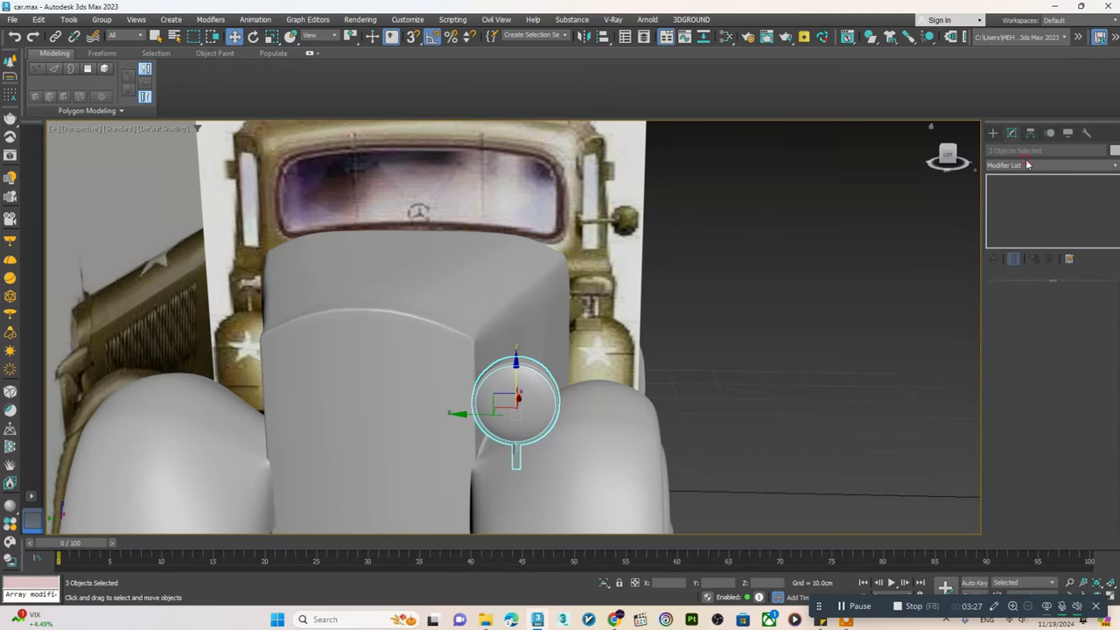
pyautogui.click(1029, 163)
pyautogui.write('sym')
pyautogui.press('Return')
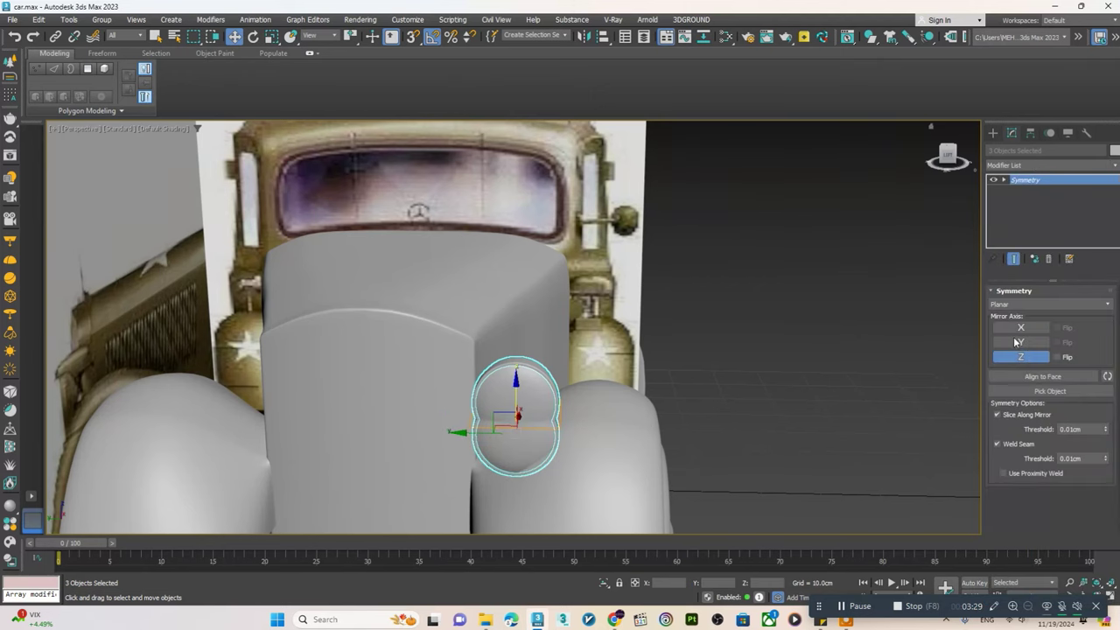
pyautogui.click(1017, 353)
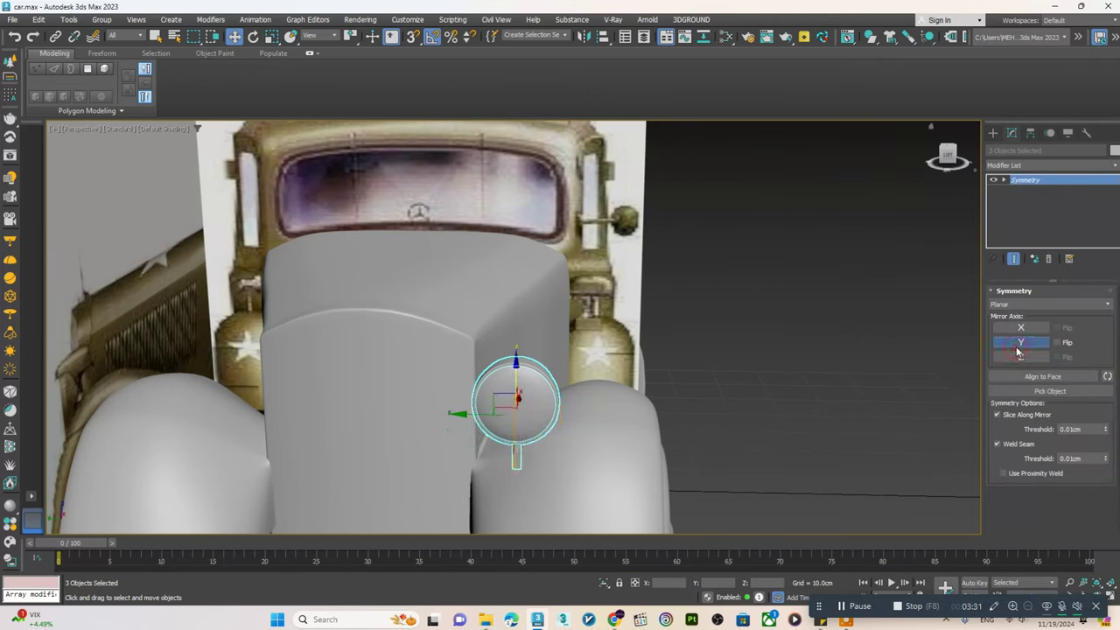
pyautogui.scroll(-3, 717, 279)
pyautogui.keyDown('alt'); pyautogui.moveTo(717, 279); pyautogui.dragTo(665, 289, button='middle'); pyautogui.keyUp('alt')
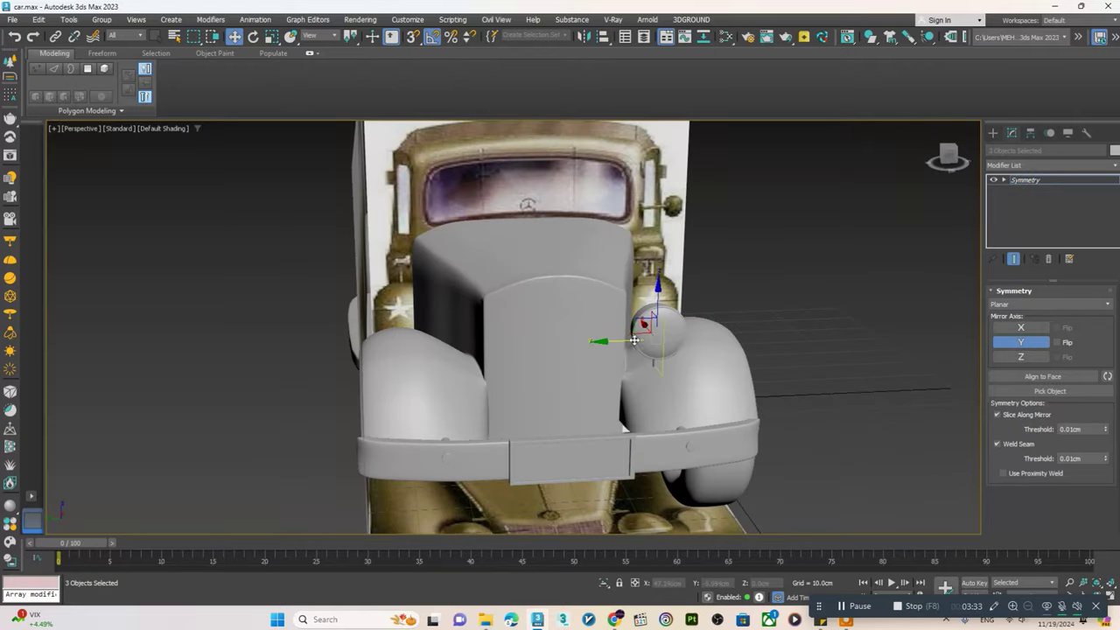
pyautogui.click(1057, 343)
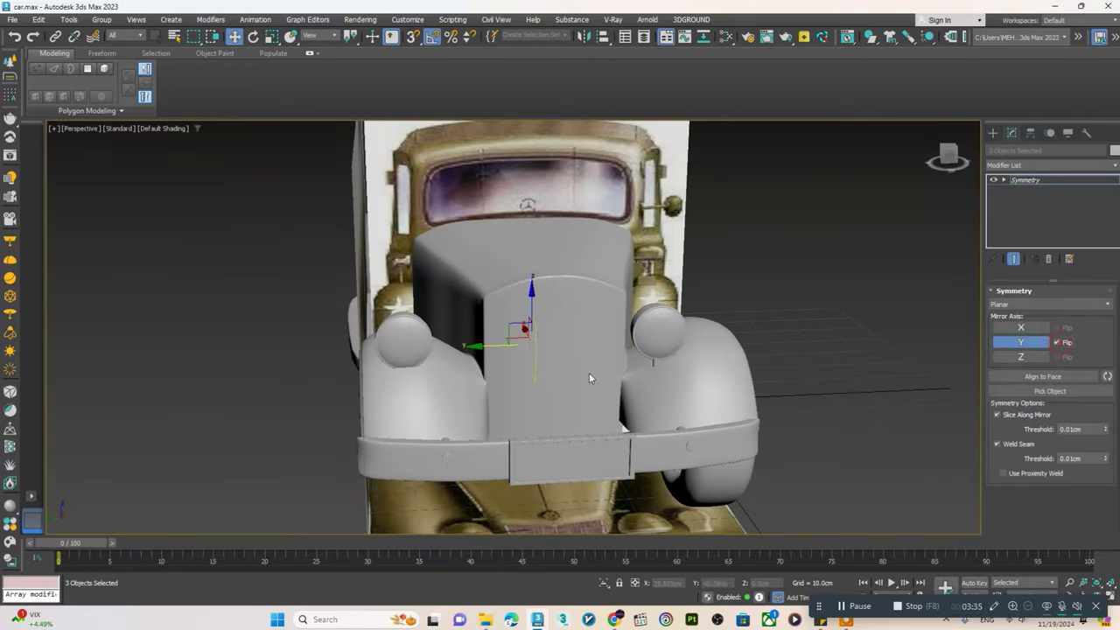
pyautogui.scroll(2, 524, 326)
# - Slide the mirrored headlight sideways into place beside the grille
pyautogui.moveTo(495, 342); pyautogui.dragTo(538, 339)
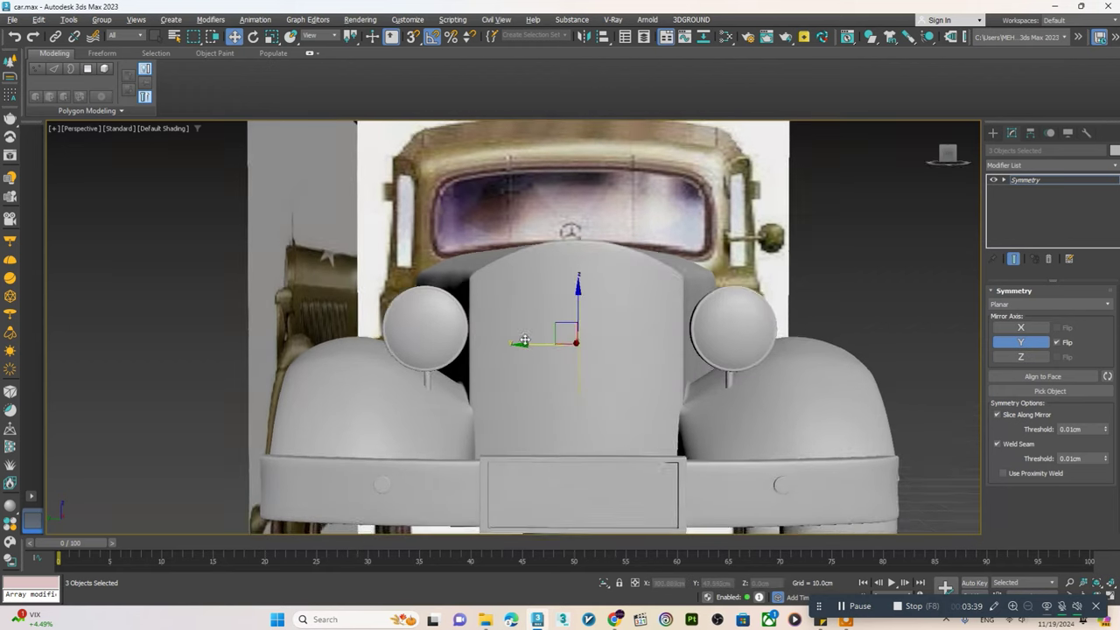
pyautogui.scroll(1, 537, 346)
pyautogui.moveTo(531, 349); pyautogui.dragTo(532, 344)
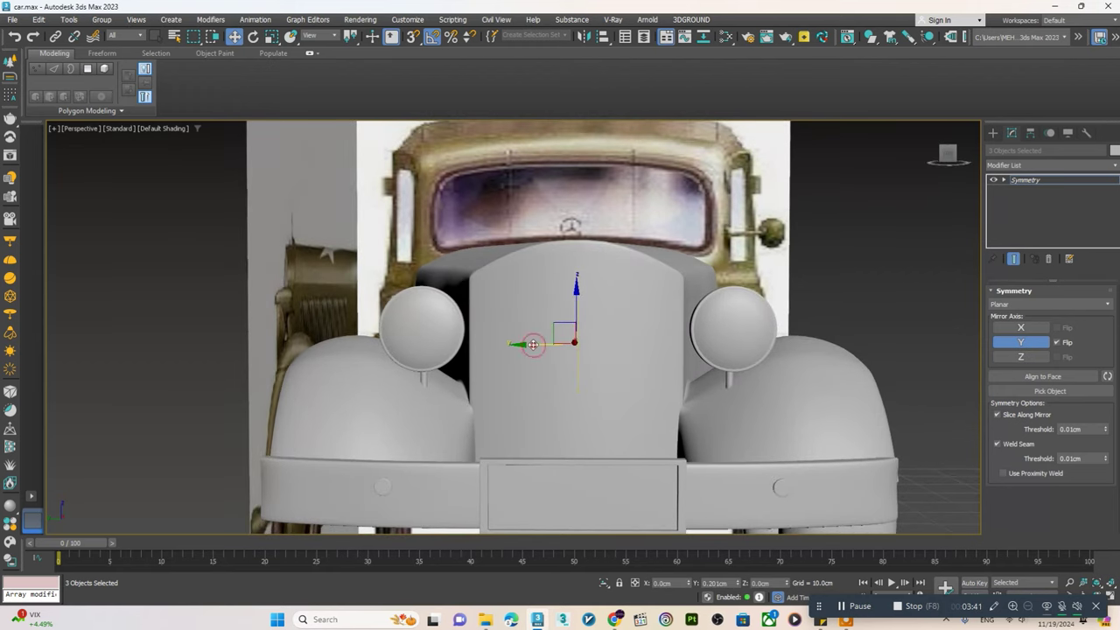
# - Select the car body Plane002 and return to its base Editable Poly level
pyautogui.moveTo(533, 343)
pyautogui.keyDown('alt'); pyautogui.mouseDown(button='middle')
pyautogui.moveTo(510, 416)
pyautogui.moveTo(992, 186)
pyautogui.mouseUp(button='middle'); pyautogui.keyUp('alt')
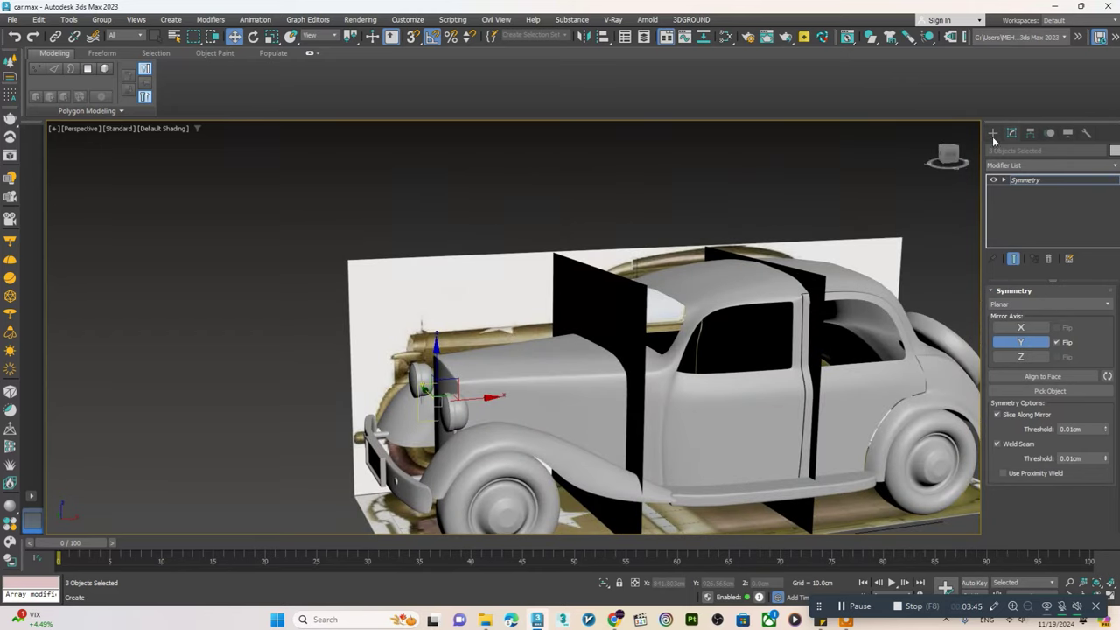
pyautogui.click(992, 135)
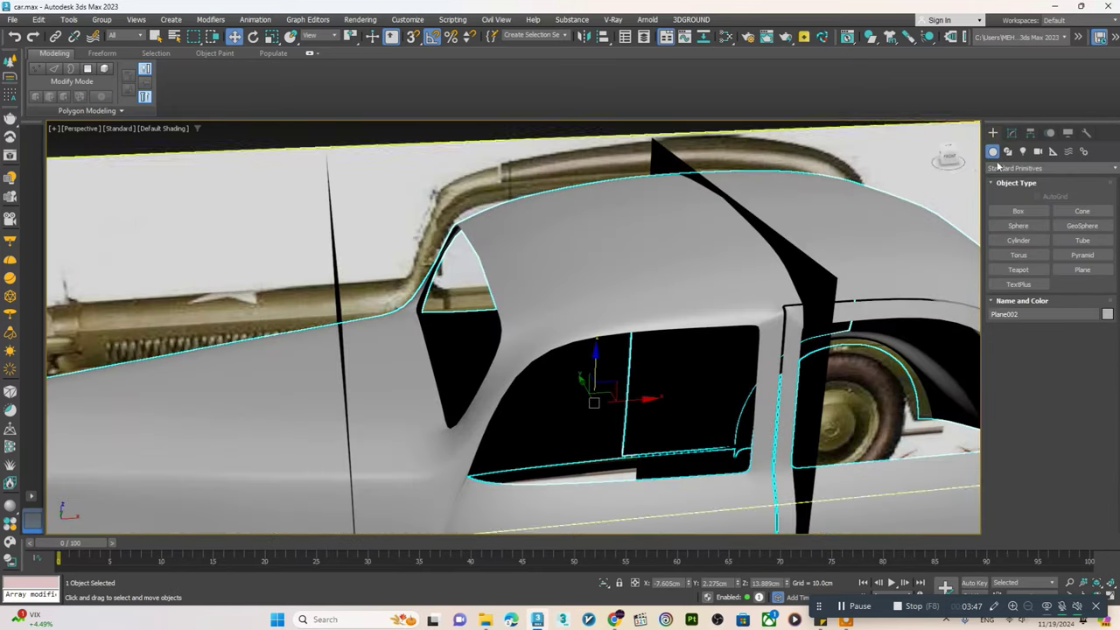
pyautogui.click(1012, 132)
pyautogui.click(1016, 200)
# - Show edged faces and select a roof edge near the door pillar
pyautogui.press('F4')
pyautogui.scroll(2, 731, 335)
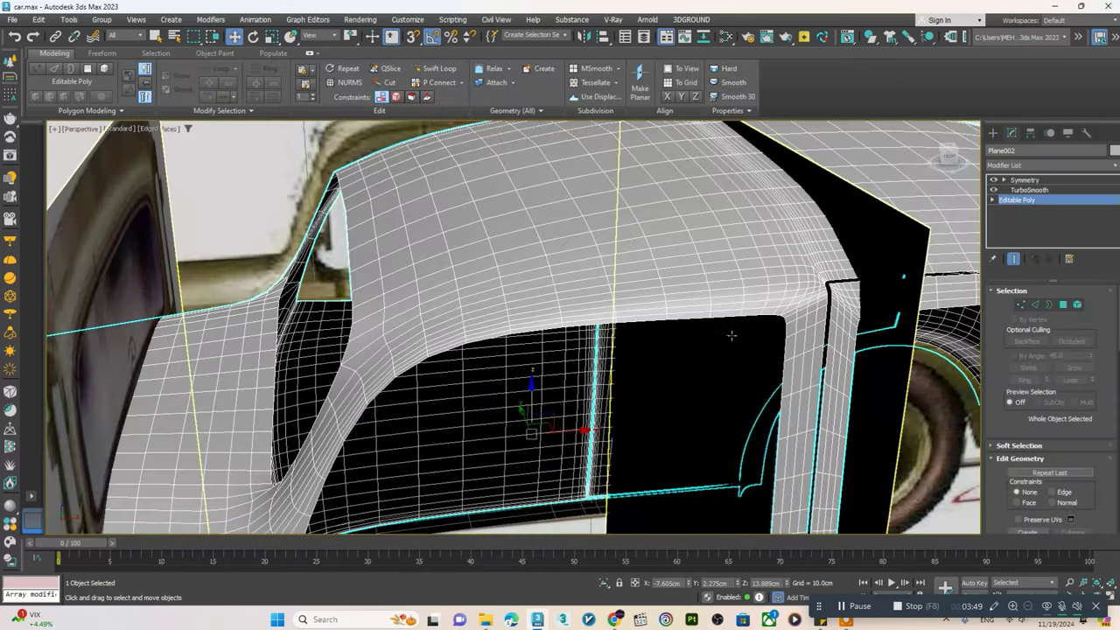
pyautogui.scroll(1, 822, 297)
pyautogui.scroll(1, 822, 297)
pyautogui.scroll(1, 811, 288)
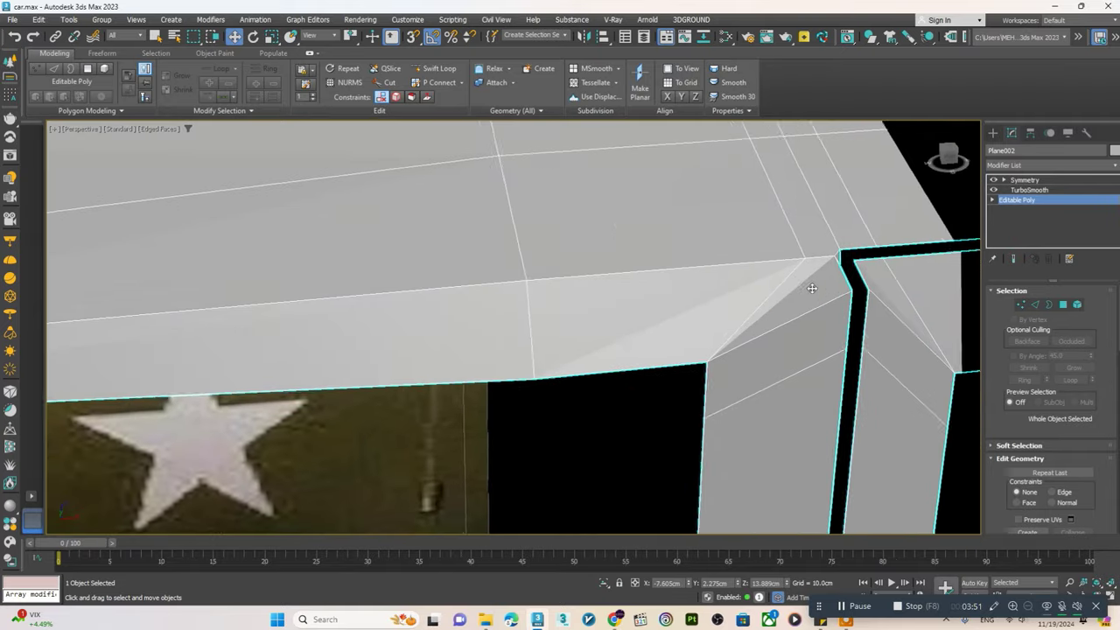
pyautogui.scroll(-1, 761, 297)
pyautogui.scroll(-1, 715, 306)
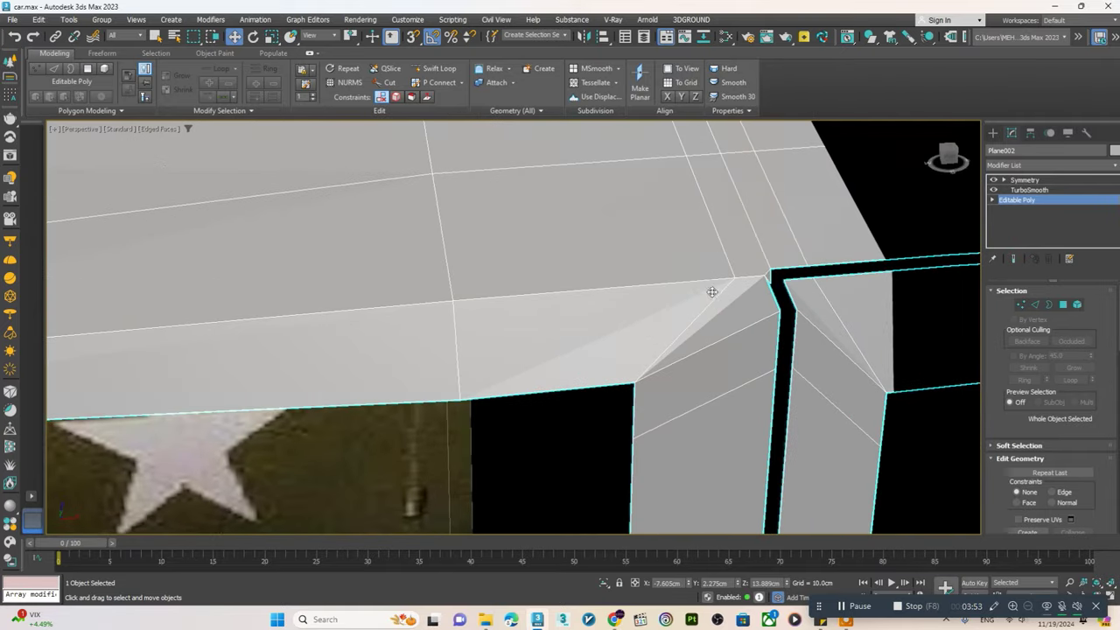
pyautogui.press('2')
pyautogui.click(691, 286)
pyautogui.moveTo(688, 280)
pyautogui.keyDown('alt'); pyautogui.mouseDown(button='middle')
pyautogui.moveTo(653, 321)
pyautogui.moveTo(753, 298)
pyautogui.mouseUp(button='middle'); pyautogui.keyUp('alt')
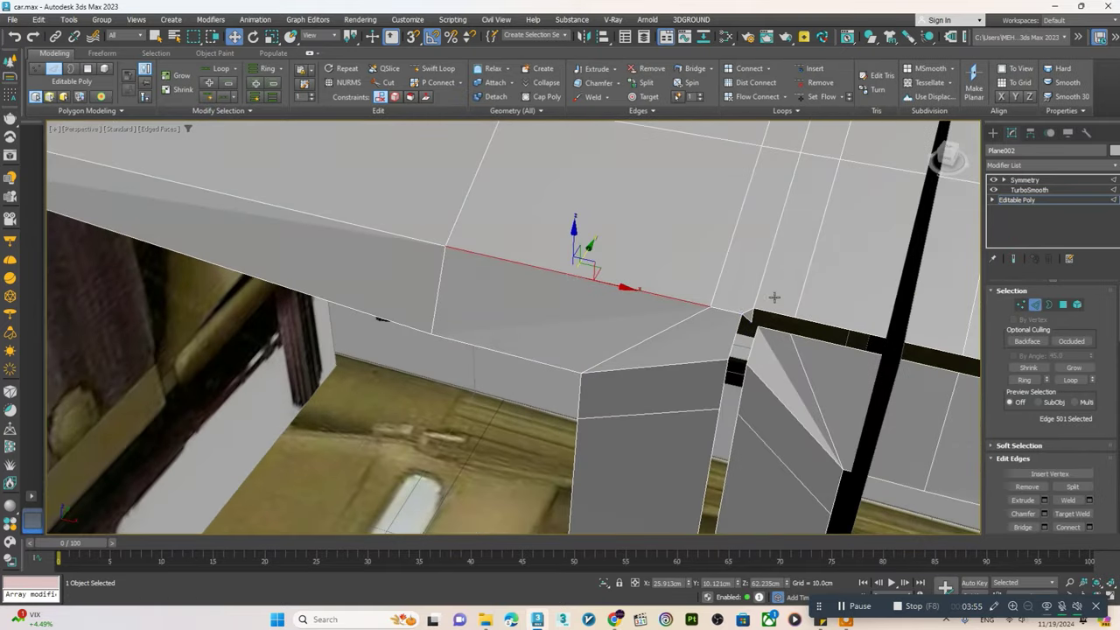
# - Target-weld the stray window-frame corner vertex onto its neighbour
pyautogui.press('1')
pyautogui.rightClick(787, 293)
pyautogui.click(743, 351)
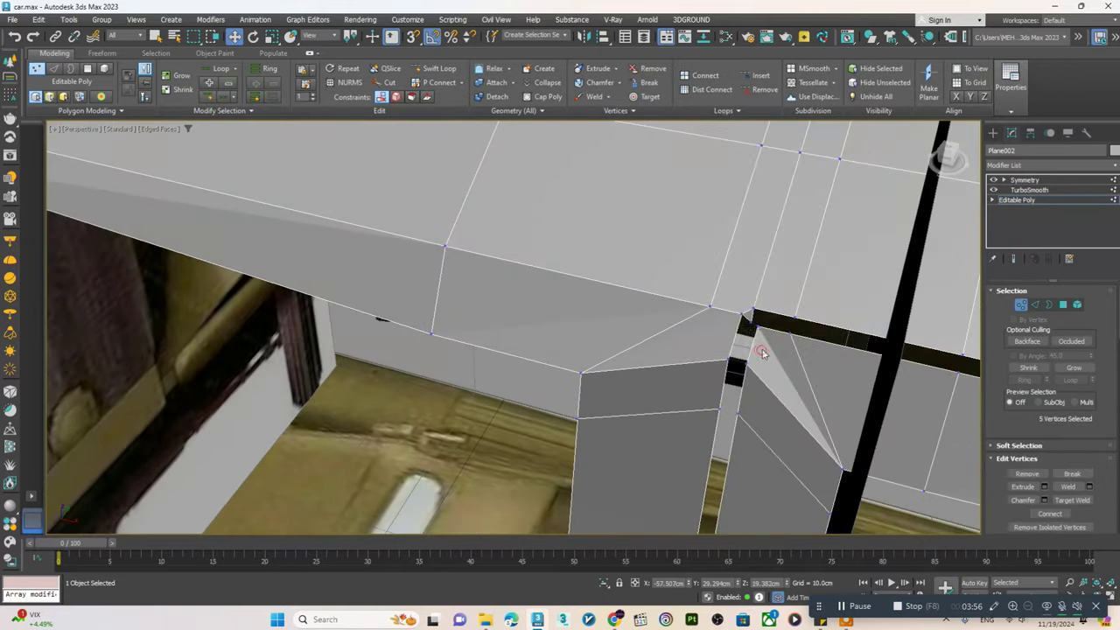
pyautogui.rightClick(770, 305)
pyautogui.click(739, 370)
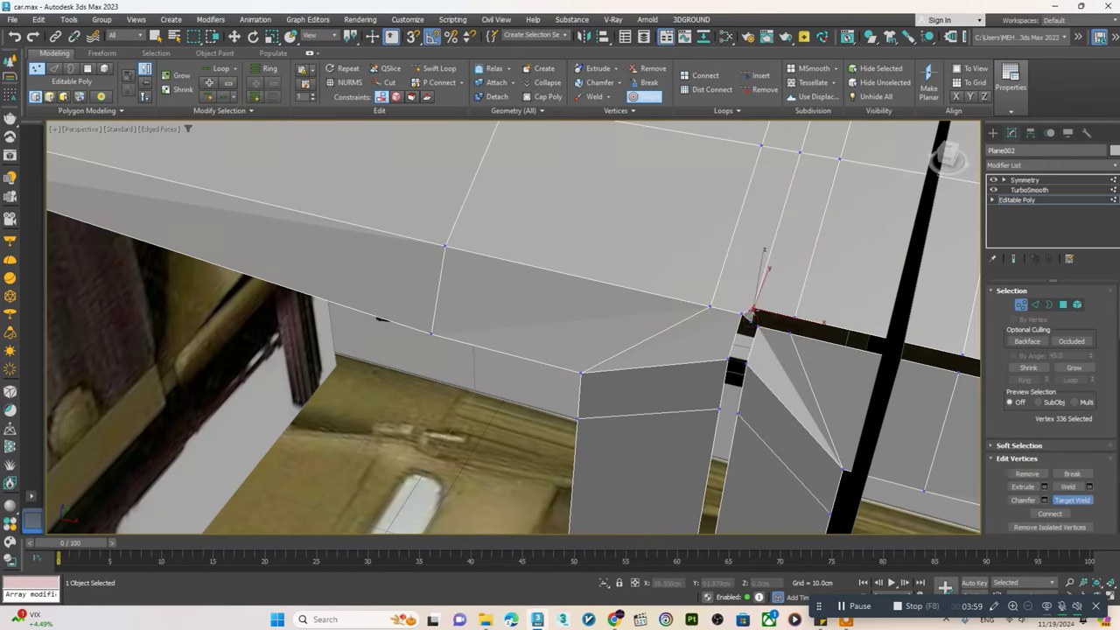
pyautogui.keyDown('alt'); pyautogui.moveTo(721, 340); pyautogui.dragTo(720, 295, button='middle'); pyautogui.keyUp('alt')
pyautogui.press('Escape')
# - Select the edge loop along the roof's lower edge
pyautogui.press('2')
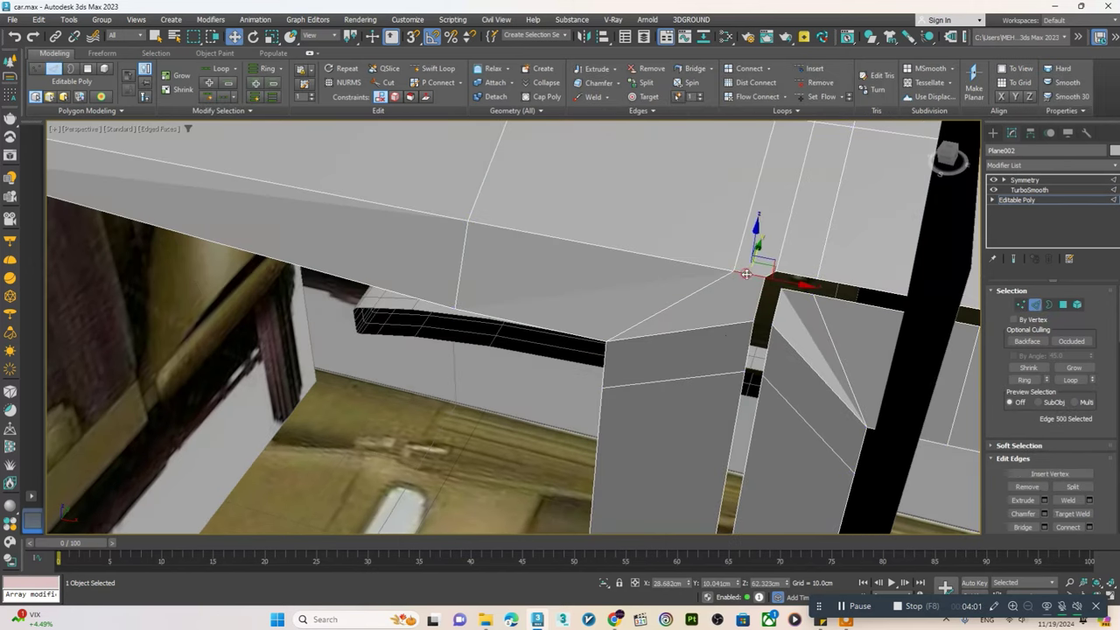
pyautogui.press('1')
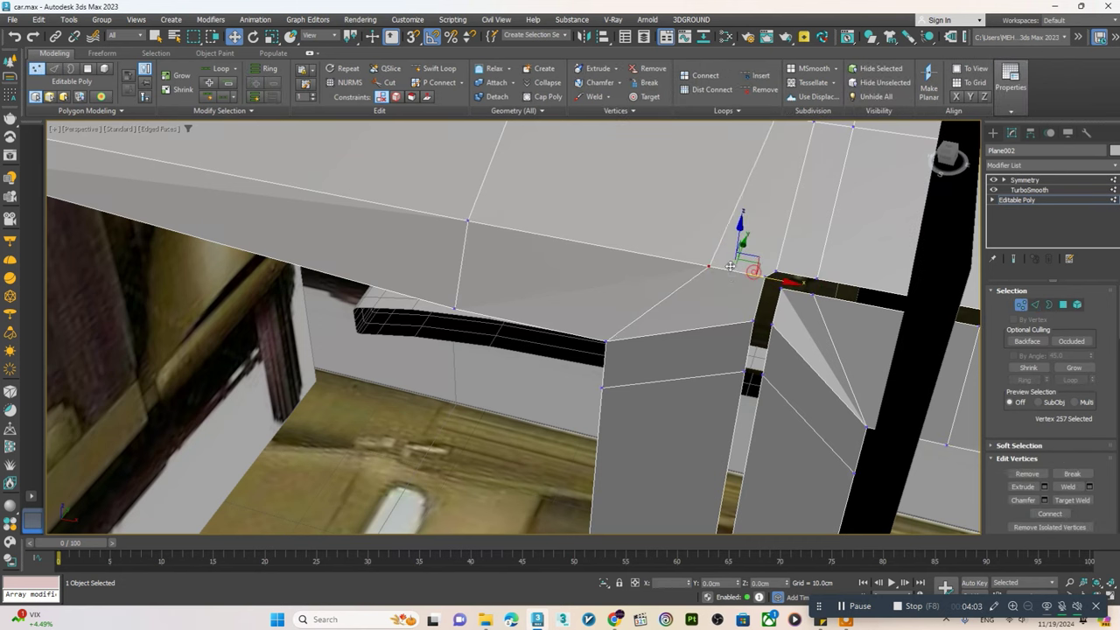
pyautogui.moveTo(741, 284); pyautogui.dragTo(704, 297, button='middle')
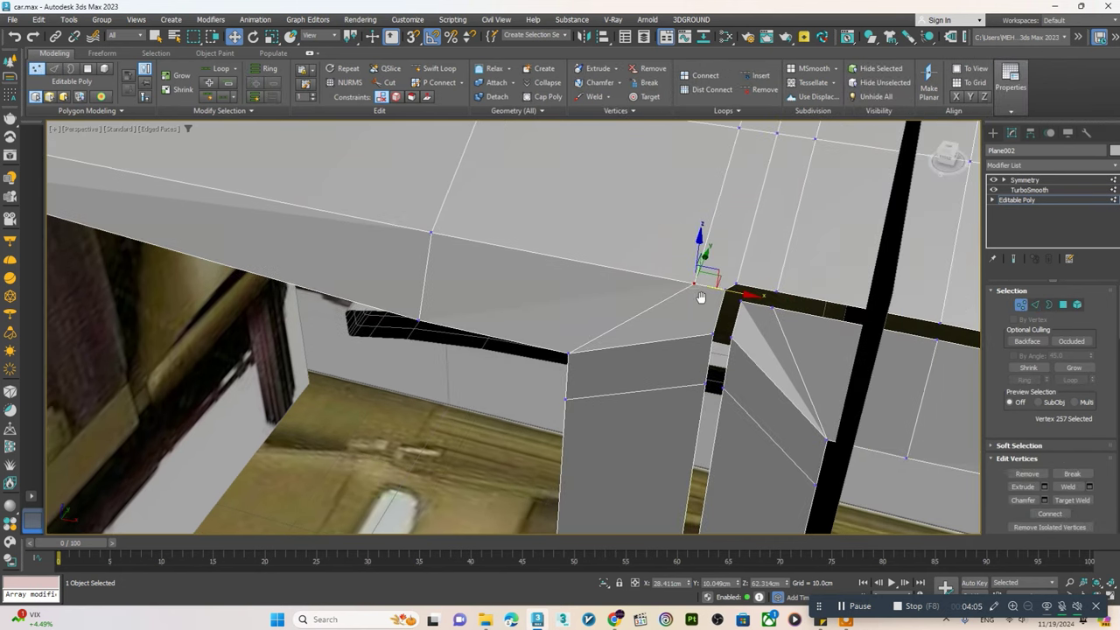
pyautogui.click(707, 299)
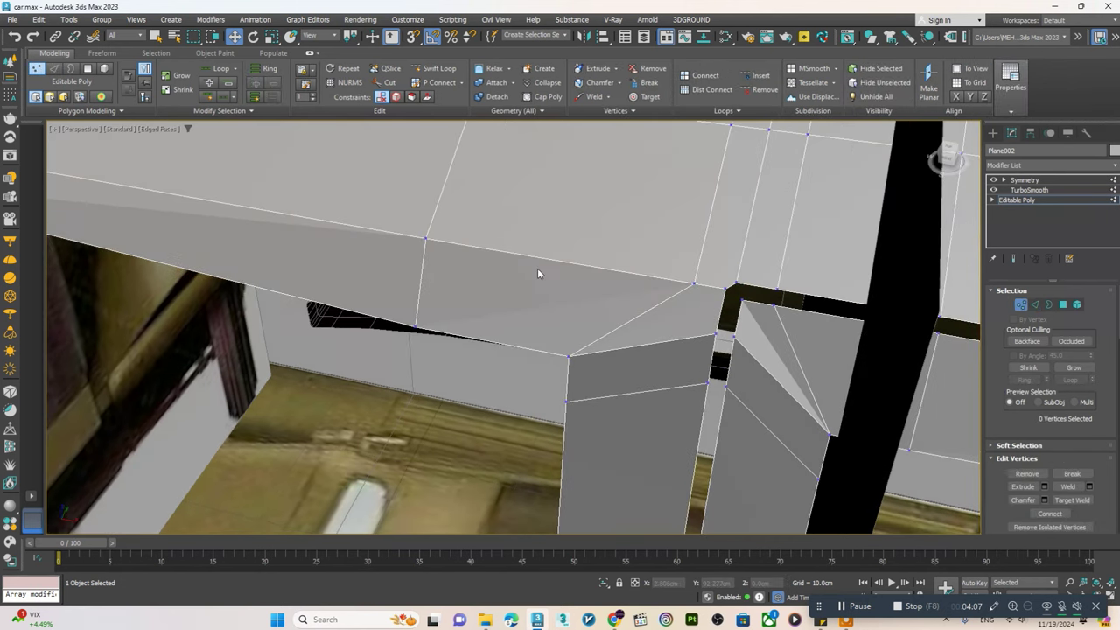
pyautogui.scroll(-1, 551, 267)
pyautogui.scroll(-3, 554, 265)
pyautogui.scroll(3, 598, 264)
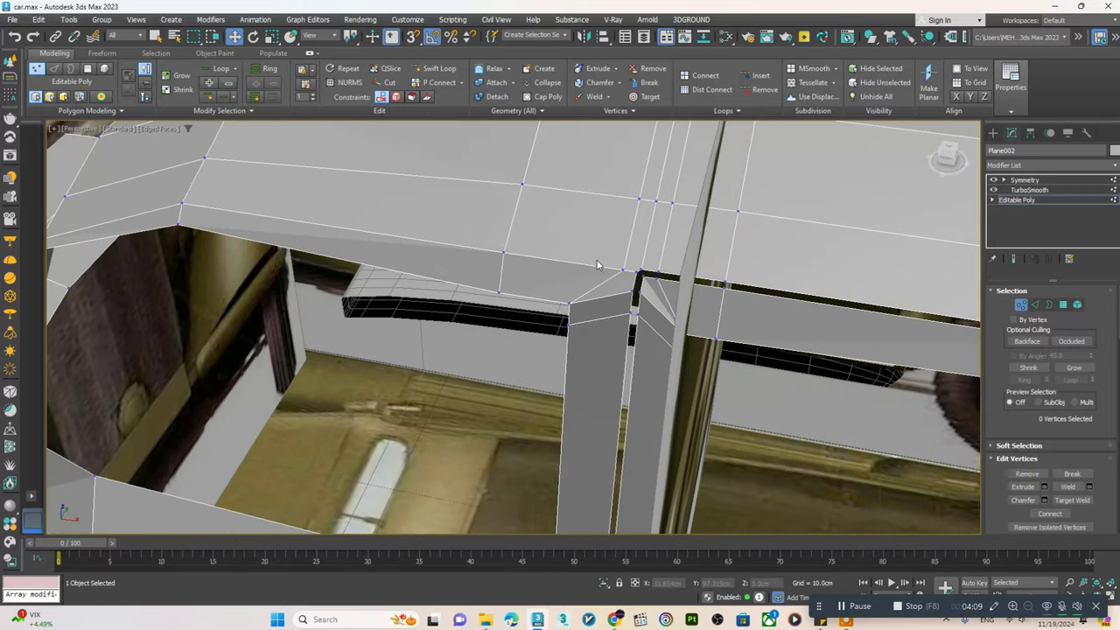
pyautogui.press('2')
pyautogui.scroll(2, 600, 265)
pyautogui.doubleClick(588, 269)
# - Select the door seam edges down the pillar, isolating the car body
pyautogui.scroll(-2, 516, 245)
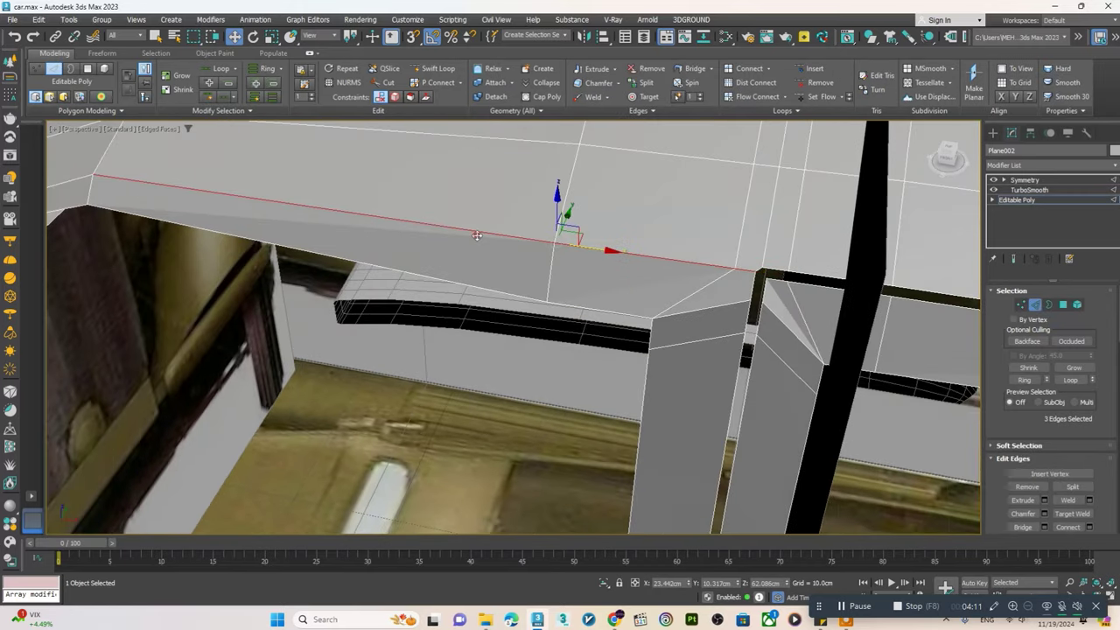
pyautogui.keyDown('alt'); pyautogui.moveTo(560, 201); pyautogui.dragTo(854, 249, button='middle'); pyautogui.keyUp('alt')
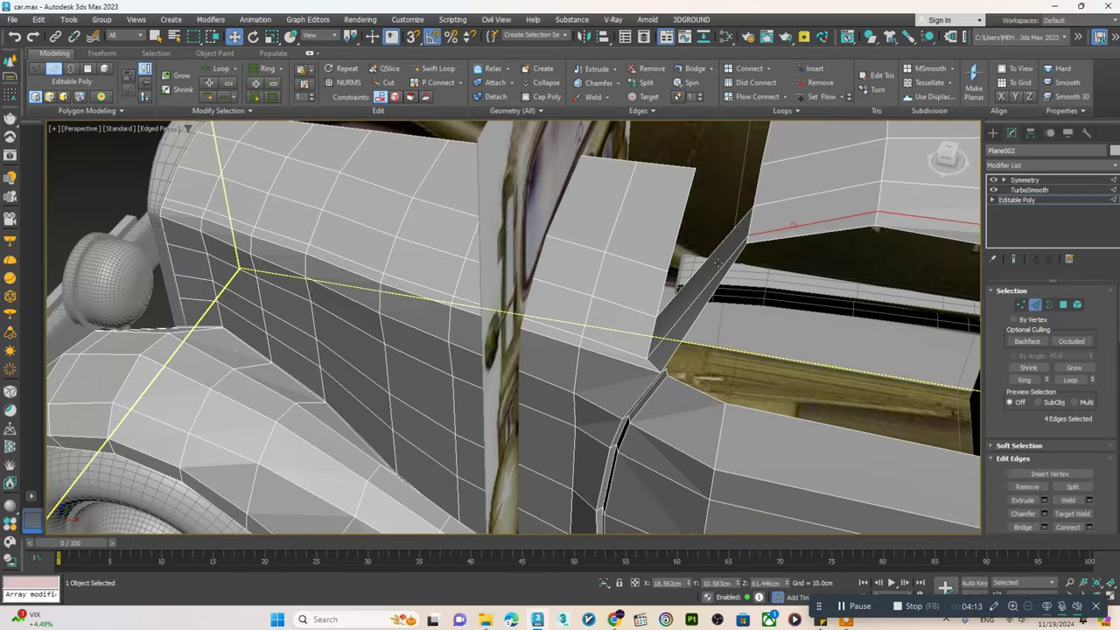
pyautogui.scroll(3, 666, 364)
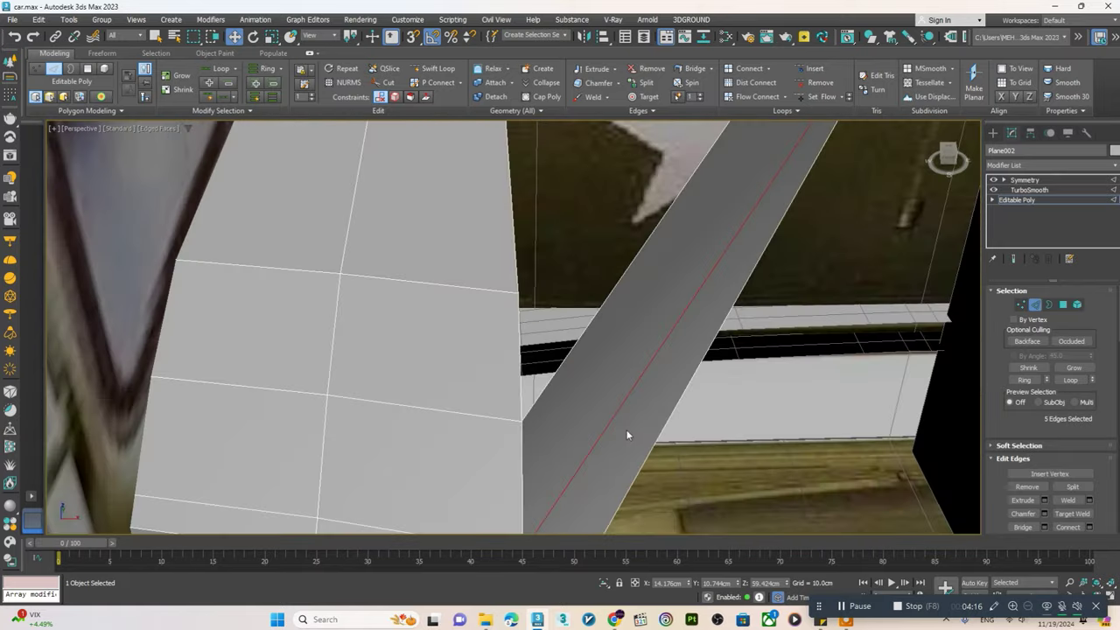
pyautogui.moveTo(625, 429)
pyautogui.mouseDown(button='middle')
pyautogui.moveTo(531, 411)
pyautogui.moveTo(531, 353)
pyautogui.moveTo(542, 367)
pyautogui.moveTo(516, 284)
pyautogui.moveTo(485, 272)
pyautogui.moveTo(449, 295)
pyautogui.moveTo(428, 284)
pyautogui.mouseUp(button='middle')
pyautogui.keyDown('ctrl'); pyautogui.click(514, 282); pyautogui.keyUp('ctrl')
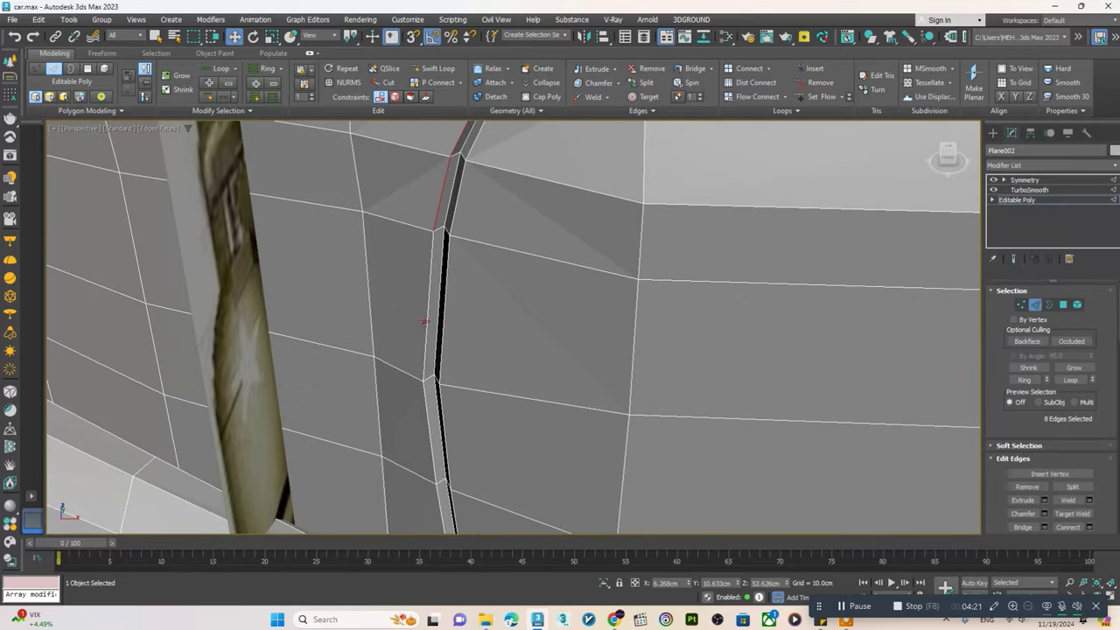
pyautogui.keyDown('ctrl'); pyautogui.click(418, 278); pyautogui.keyUp('ctrl')
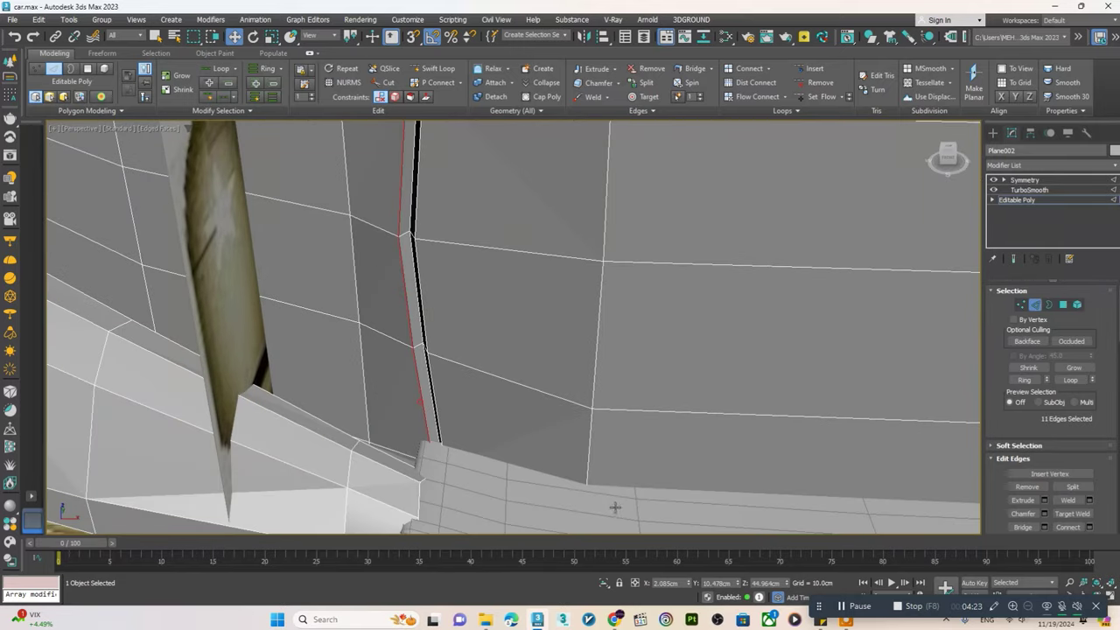
pyautogui.click(603, 584)
pyautogui.keyDown('alt'); pyautogui.moveTo(527, 452); pyautogui.dragTo(420, 463, button='middle'); pyautogui.keyUp('alt')
pyautogui.keyDown('ctrl'); pyautogui.click(423, 464); pyautogui.keyUp('ctrl')
pyautogui.scroll(-3, 463, 448)
pyautogui.scroll(-2, 464, 448)
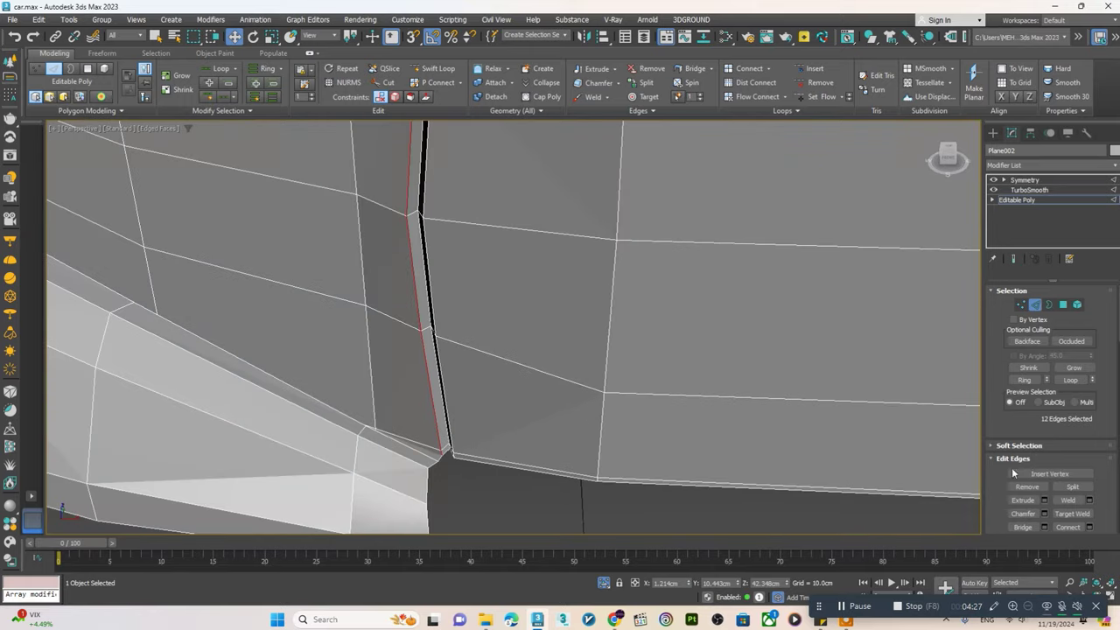
# - Split the mesh along the selected door seam edges
pyautogui.rightClick(609, 321)
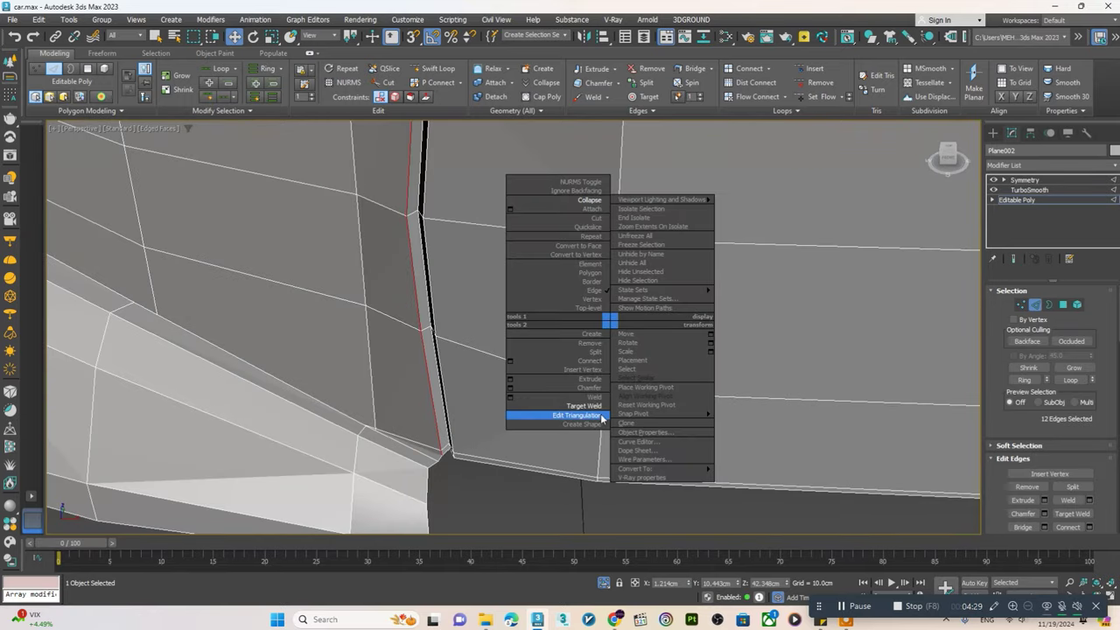
pyautogui.click(596, 353)
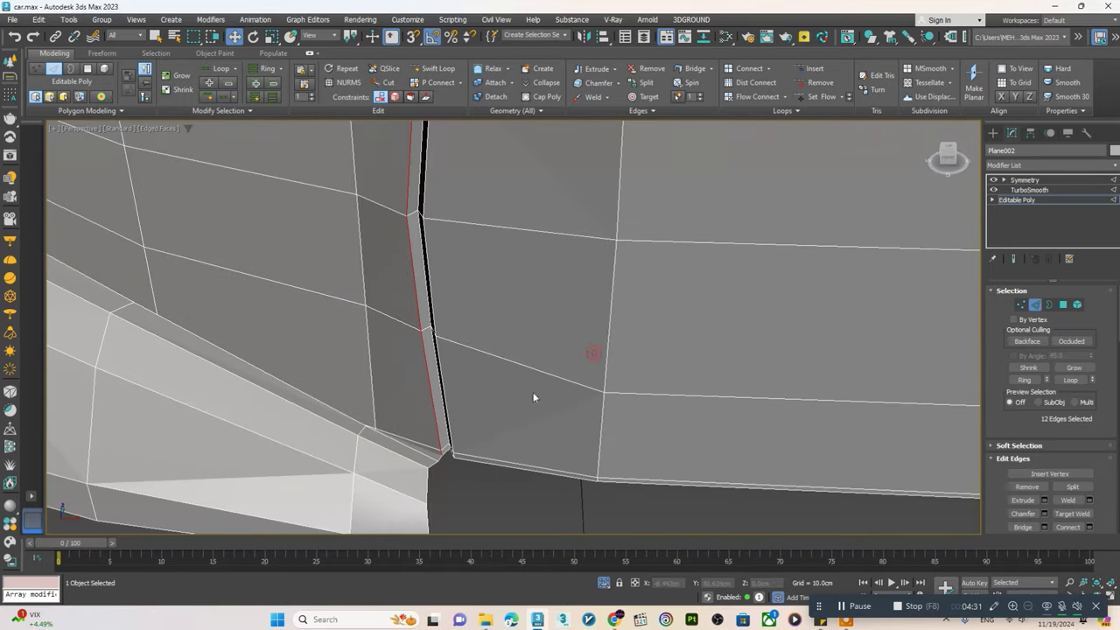
pyautogui.scroll(2, 468, 413)
pyautogui.click(427, 382)
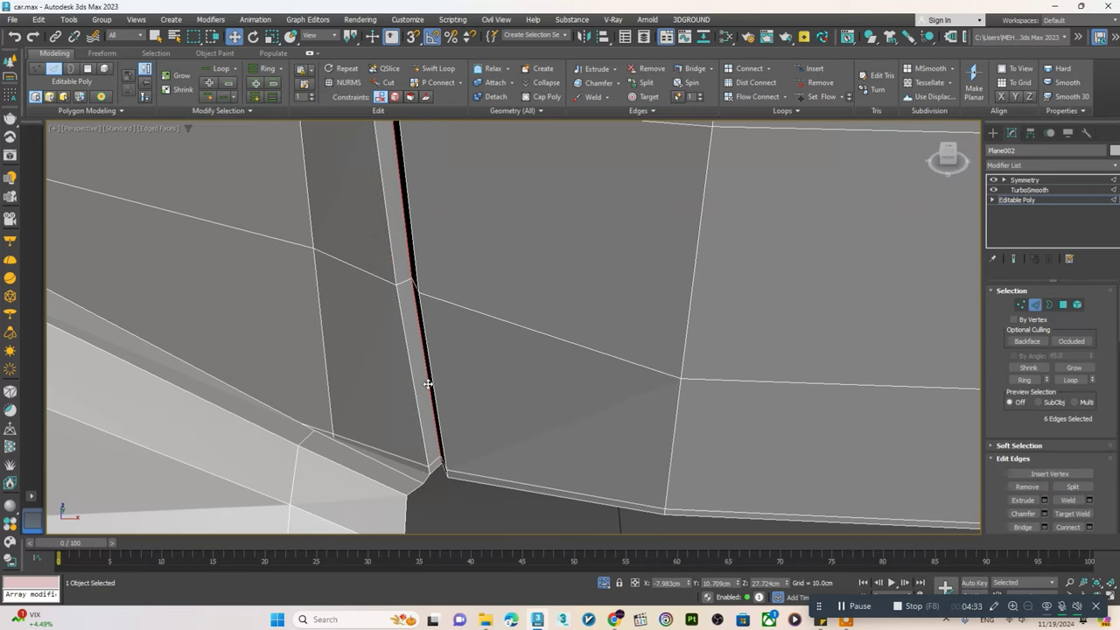
pyautogui.hotkey('ctrl', 'z')
pyautogui.scroll(-2, 434, 385)
pyautogui.scroll(-3, 435, 288)
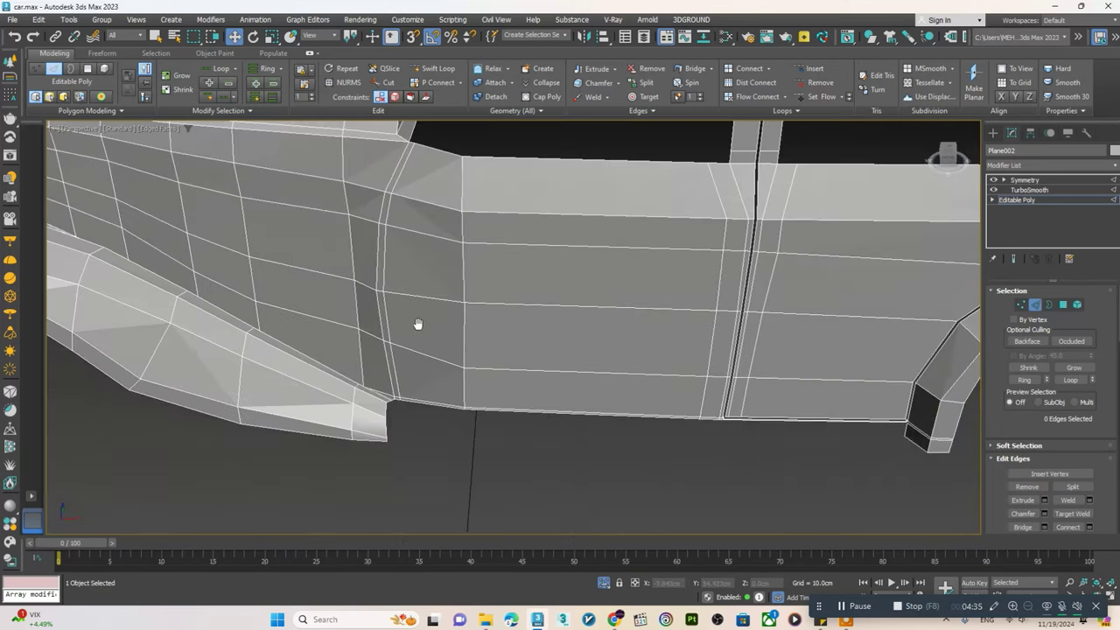
pyautogui.scroll(-3, 417, 323)
# - Check the front door polygon and body element, then return to Vertex mode
pyautogui.click(1065, 306)
pyautogui.click(421, 382)
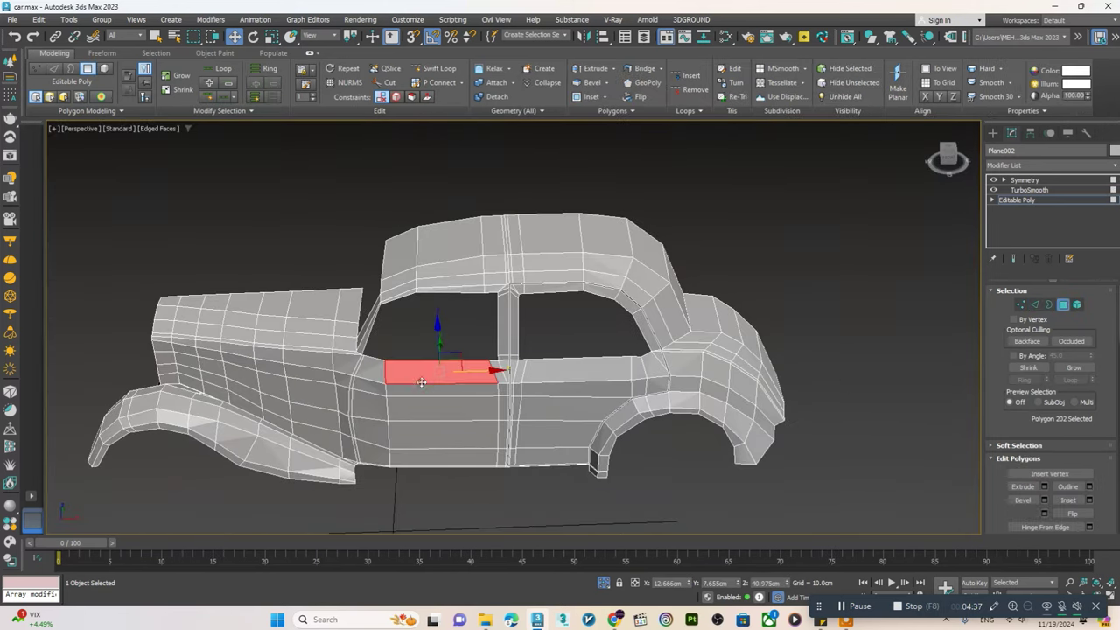
pyautogui.click(1077, 303)
pyautogui.click(429, 443)
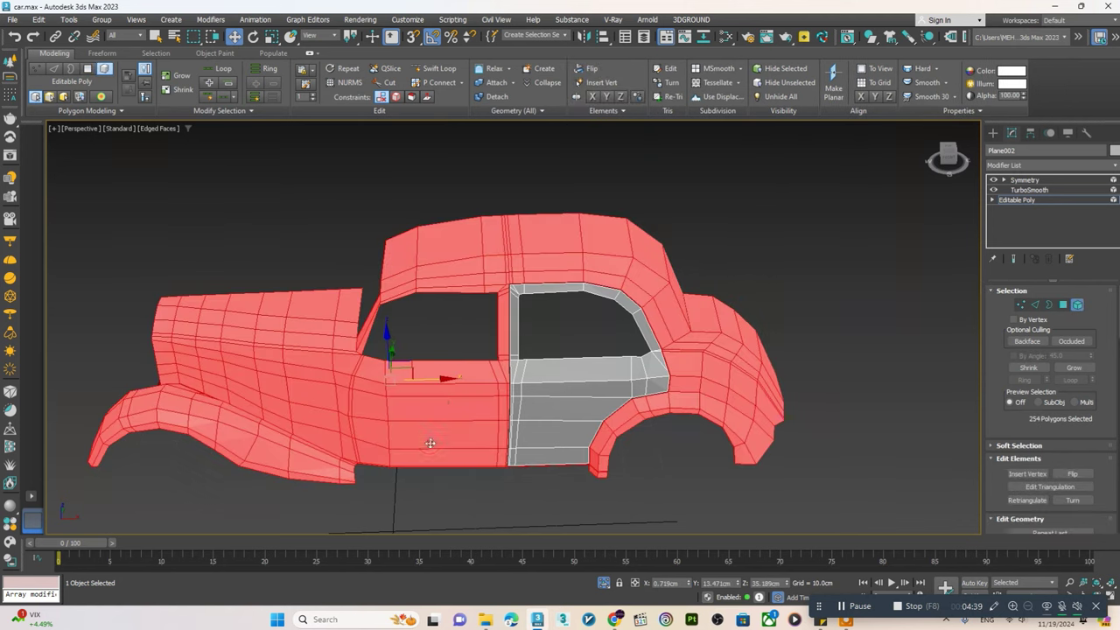
pyautogui.click(1077, 304)
pyautogui.scroll(5, 364, 435)
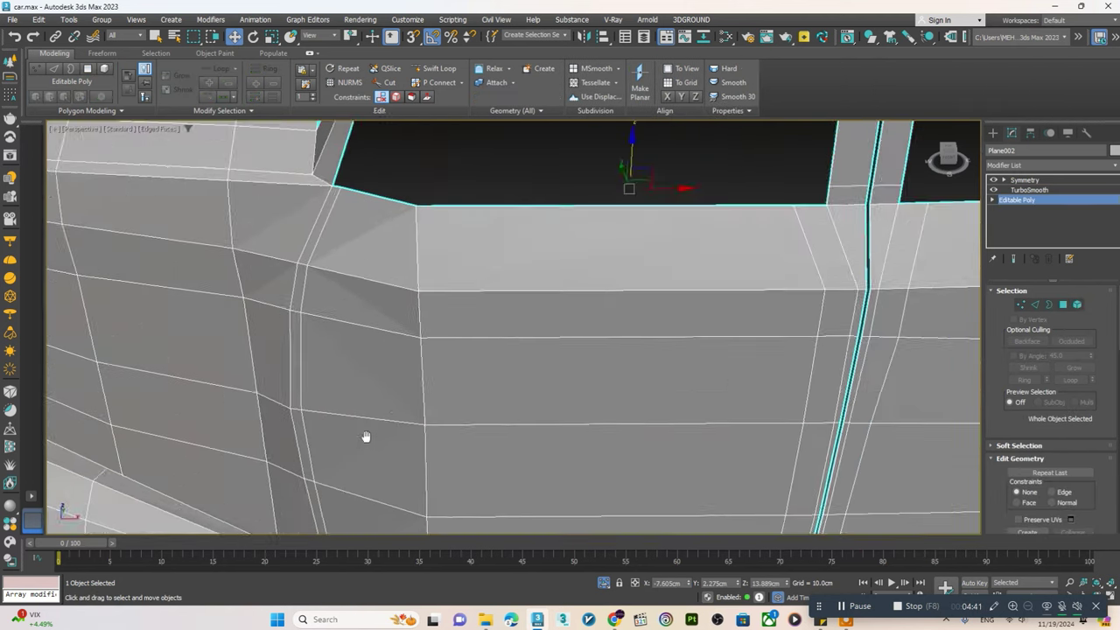
pyautogui.scroll(2, 376, 455)
pyautogui.press('1')
pyautogui.scroll(2, 402, 481)
pyautogui.scroll(2, 332, 472)
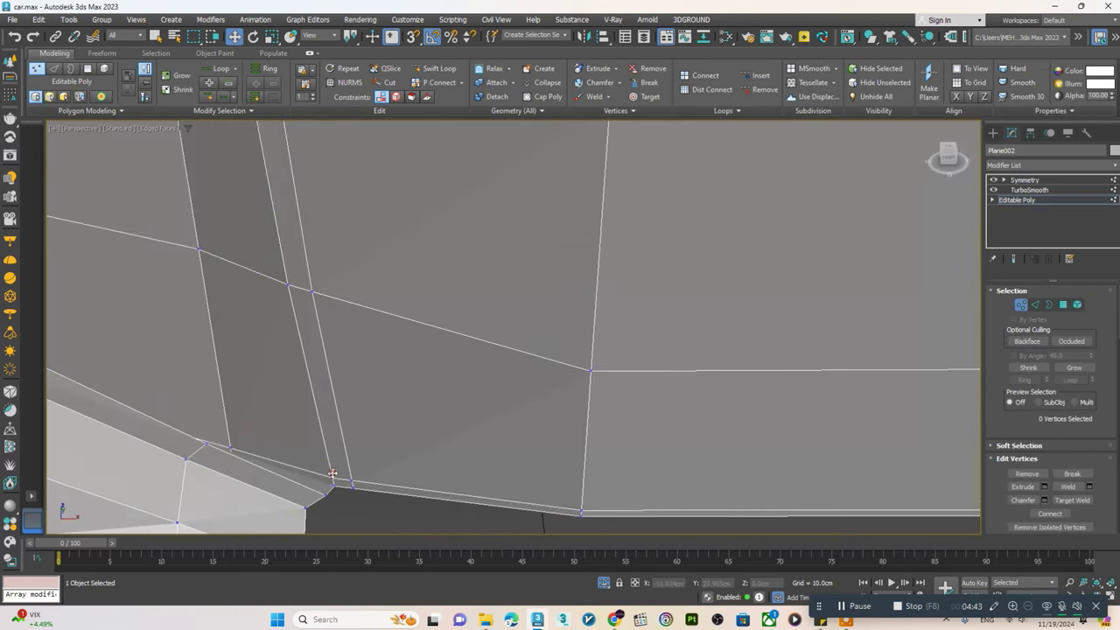
# - Pull the lower door-corner vertex and the seam vertices into line
pyautogui.click(334, 477)
pyautogui.moveTo(363, 479); pyautogui.dragTo(357, 478)
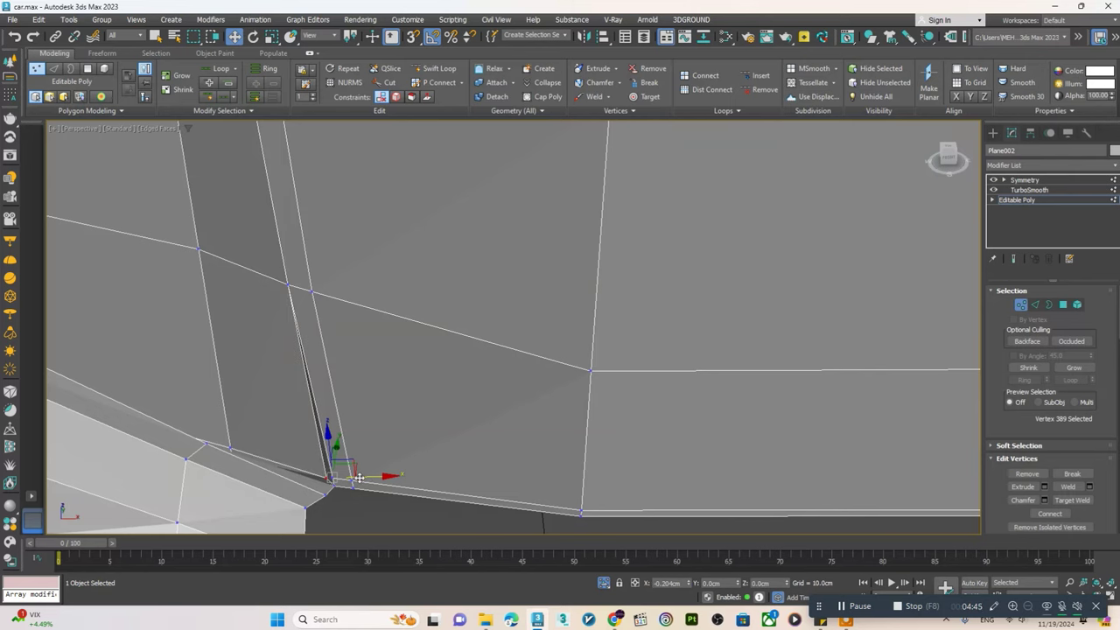
pyautogui.scroll(2, 329, 494)
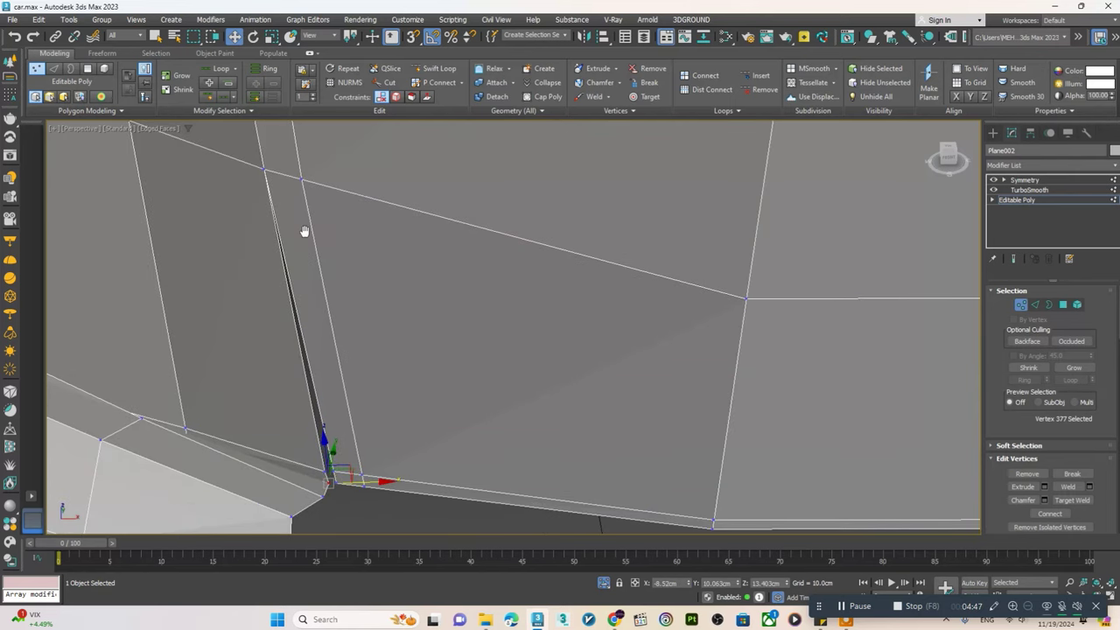
pyautogui.moveTo(304, 231)
pyautogui.mouseDown(button='middle')
pyautogui.moveTo(307, 280)
pyautogui.moveTo(374, 345)
pyautogui.moveTo(360, 253)
pyautogui.moveTo(382, 232)
pyautogui.moveTo(457, 361)
pyautogui.moveTo(472, 348)
pyautogui.moveTo(474, 377)
pyautogui.mouseUp(button='middle')
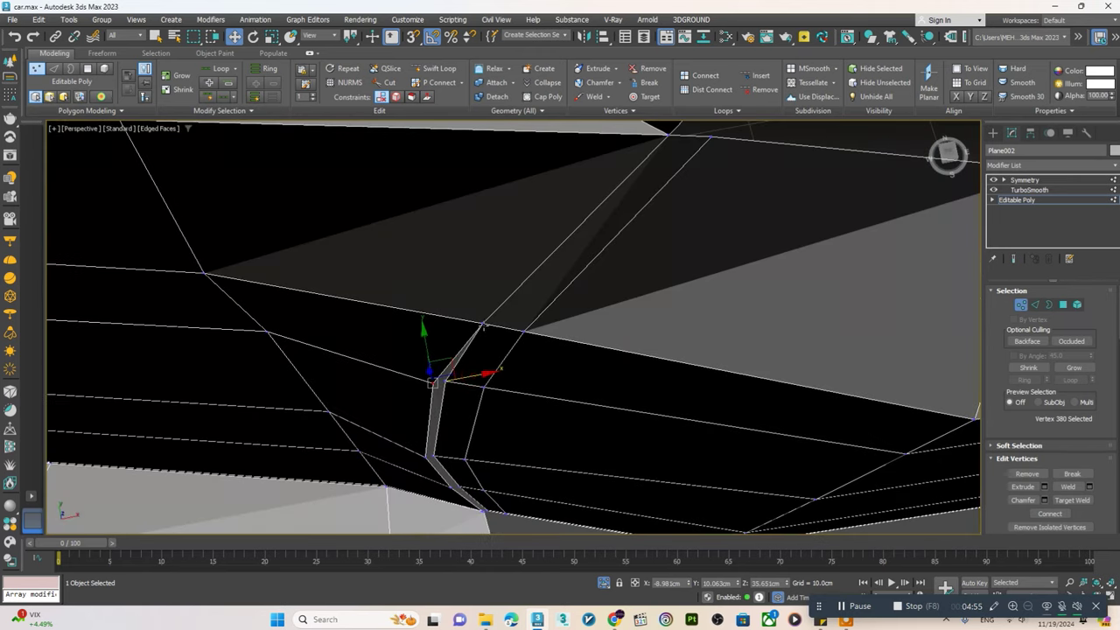
pyautogui.moveTo(477, 316)
pyautogui.keyDown('alt'); pyautogui.mouseDown(button='middle')
pyautogui.moveTo(569, 332)
pyautogui.moveTo(574, 294)
pyautogui.mouseUp(button='middle'); pyautogui.keyUp('alt')
pyautogui.click(575, 294)
pyautogui.moveTo(575, 294); pyautogui.dragTo(581, 285)
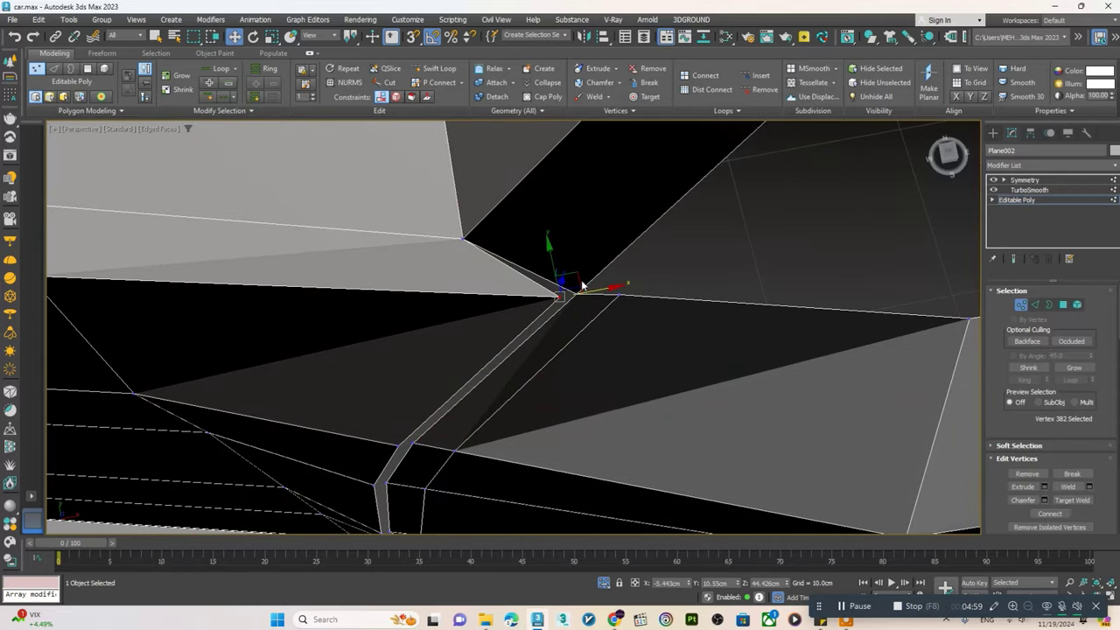
pyautogui.moveTo(464, 239); pyautogui.dragTo(495, 231)
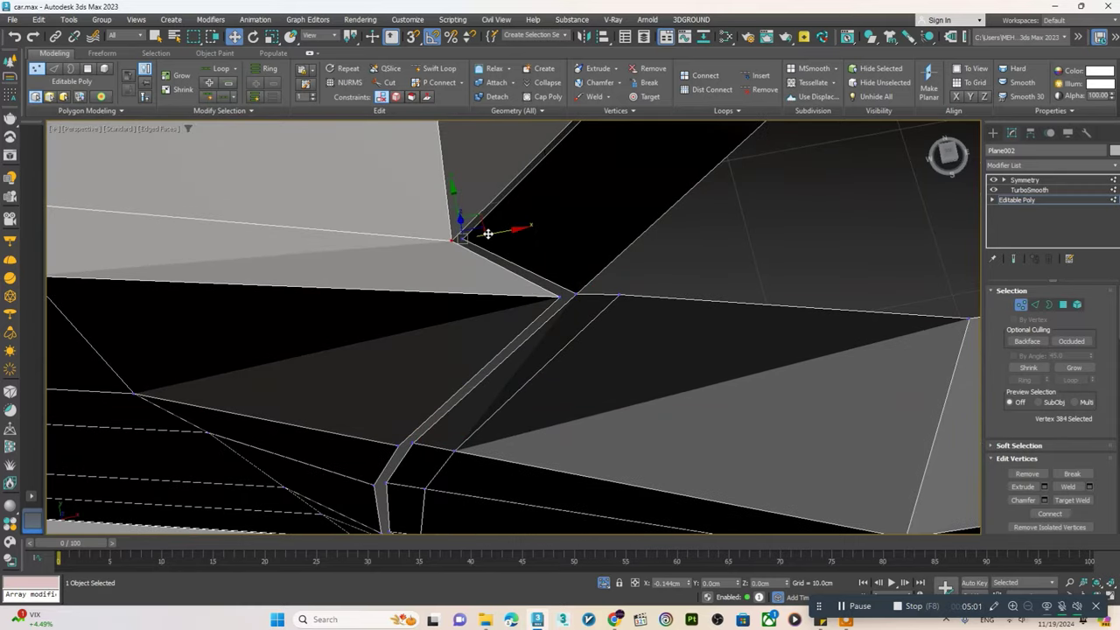
# - Nudge the window-frame corner vertices and straighten the frame's lower edge
pyautogui.moveTo(494, 231)
pyautogui.keyDown('alt'); pyautogui.mouseDown(button='middle')
pyautogui.moveTo(451, 352)
pyautogui.moveTo(610, 160)
pyautogui.moveTo(507, 417)
pyautogui.moveTo(462, 425)
pyautogui.mouseUp(button='middle'); pyautogui.keyUp('alt')
pyautogui.click(467, 442)
pyautogui.moveTo(462, 425); pyautogui.dragTo(465, 425)
pyautogui.keyDown('alt'); pyautogui.moveTo(465, 425); pyautogui.dragTo(456, 437, button='middle'); pyautogui.keyUp('alt')
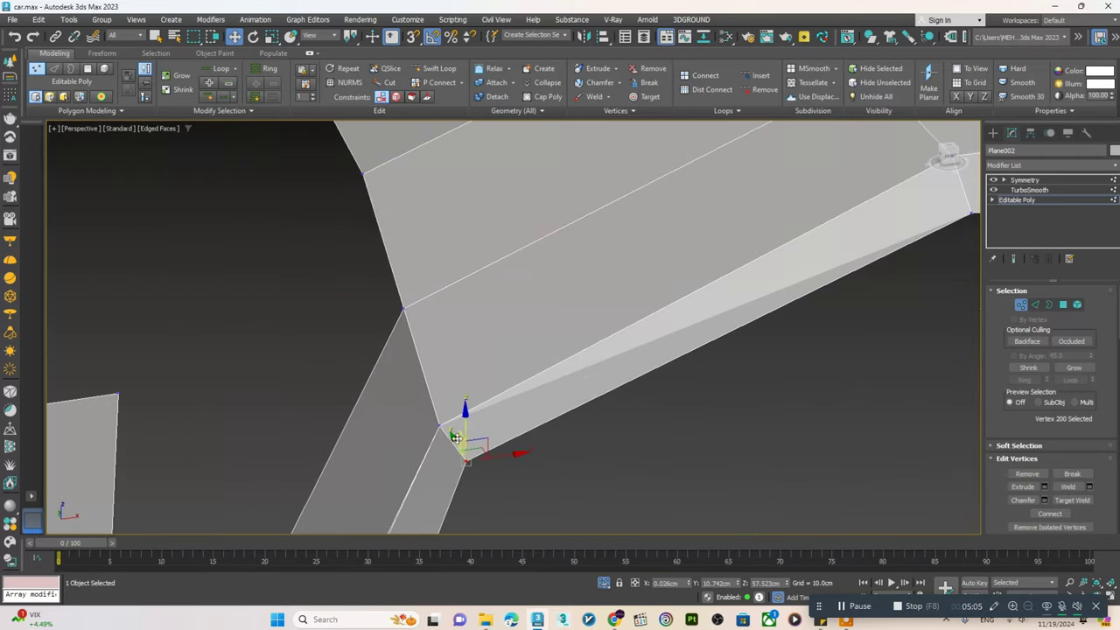
pyautogui.moveTo(440, 426); pyautogui.dragTo(437, 407)
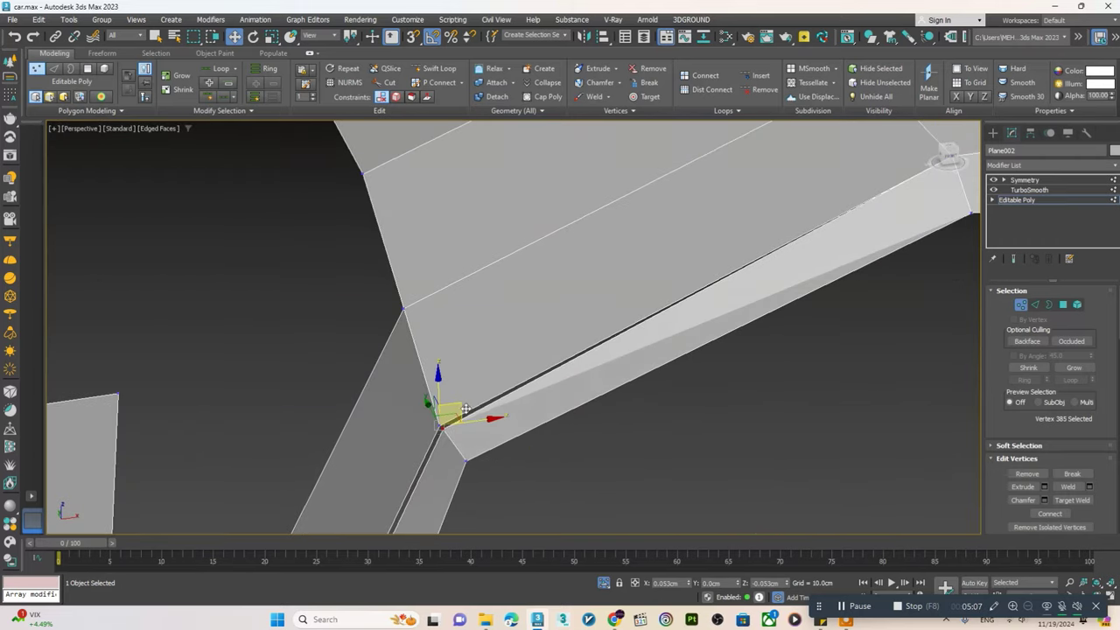
pyautogui.moveTo(438, 407)
pyautogui.keyDown('alt'); pyautogui.mouseDown(button='middle')
pyautogui.moveTo(754, 307)
pyautogui.moveTo(509, 348)
pyautogui.mouseUp(button='middle'); pyautogui.keyUp('alt')
pyautogui.click(514, 347)
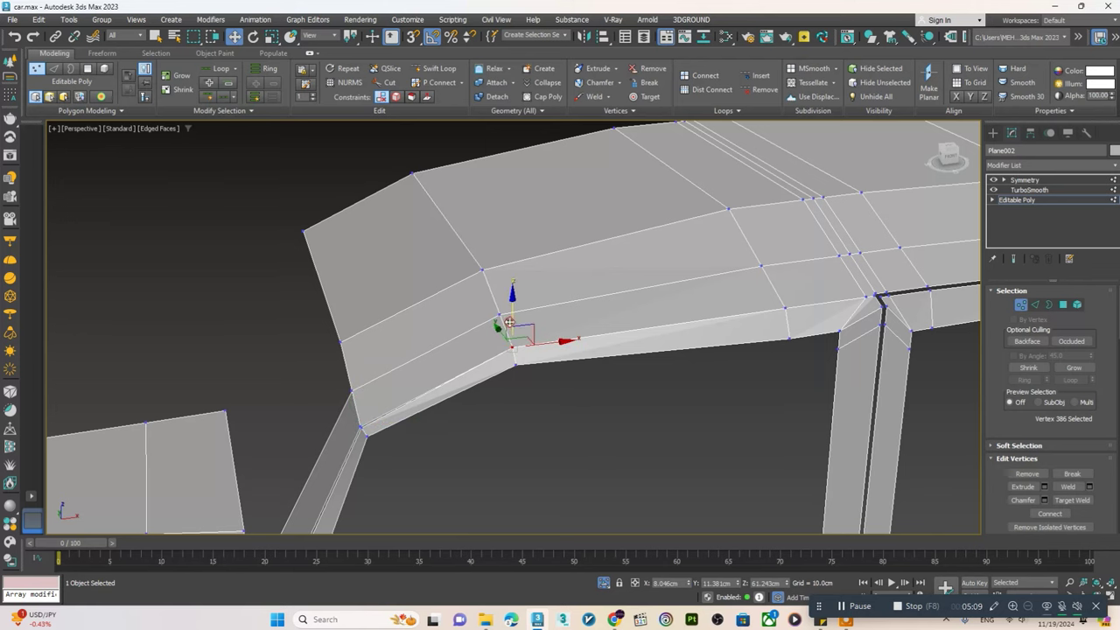
pyautogui.moveTo(509, 321); pyautogui.dragTo(510, 325)
# - Start a Target Weld on the pillar-top vertex at the roof seam junction
pyautogui.keyDown('alt'); pyautogui.moveTo(879, 325); pyautogui.dragTo(744, 318, button='middle'); pyautogui.keyUp('alt')
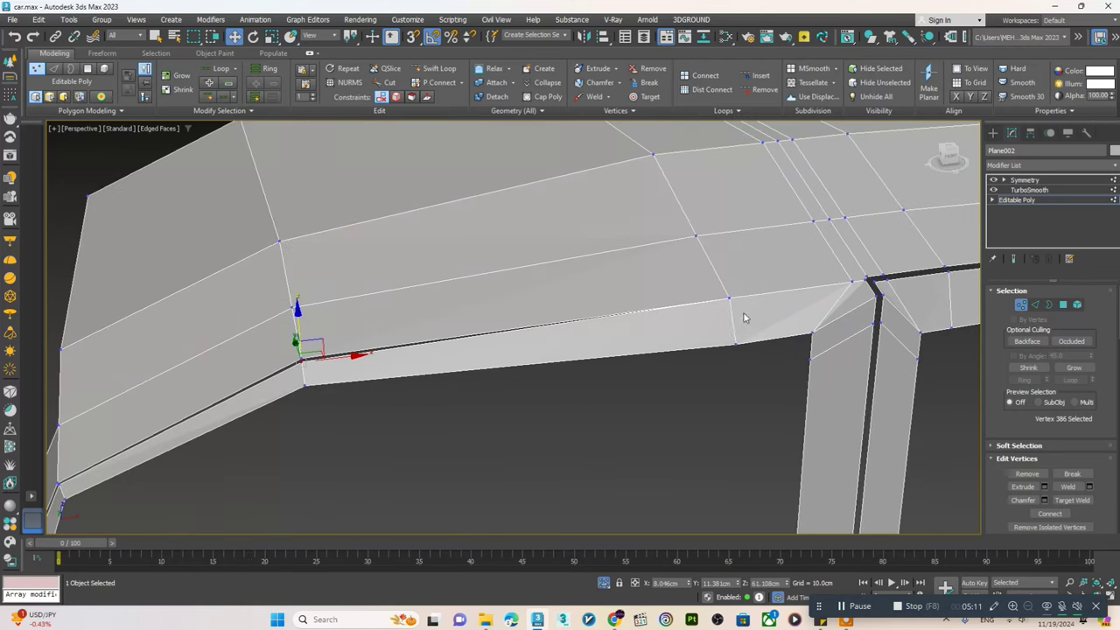
pyautogui.keyDown('alt'); pyautogui.moveTo(734, 269); pyautogui.dragTo(857, 278, button='middle'); pyautogui.keyUp('alt')
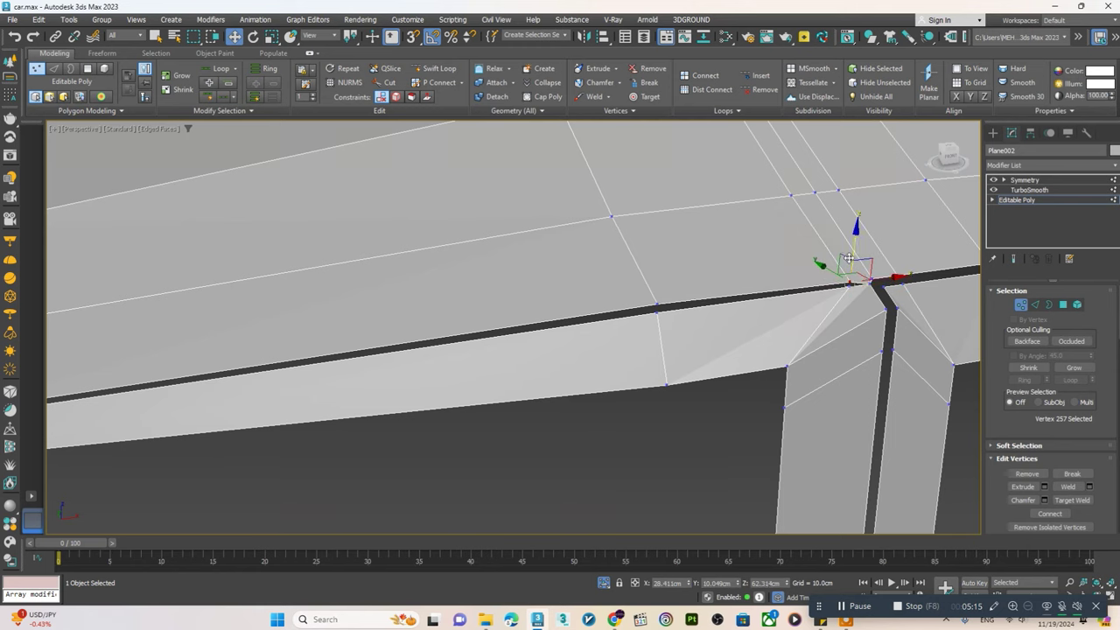
pyautogui.scroll(4, 848, 258)
pyautogui.keyDown('alt'); pyautogui.moveTo(875, 256); pyautogui.dragTo(792, 267, button='middle'); pyautogui.keyUp('alt')
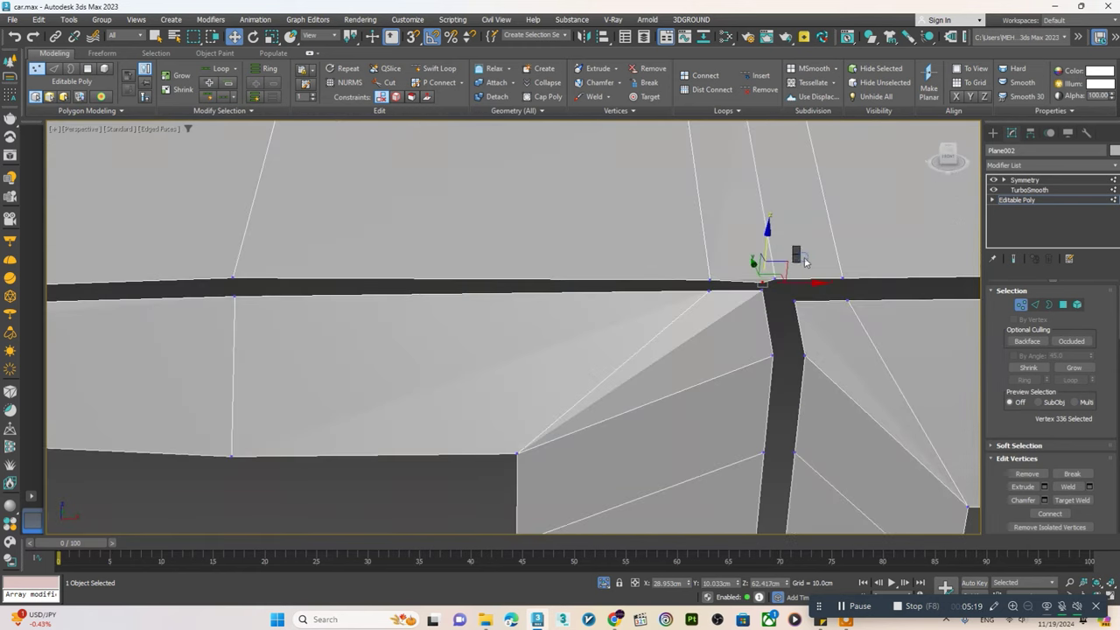
pyautogui.rightClick(792, 262)
pyautogui.click(761, 328)
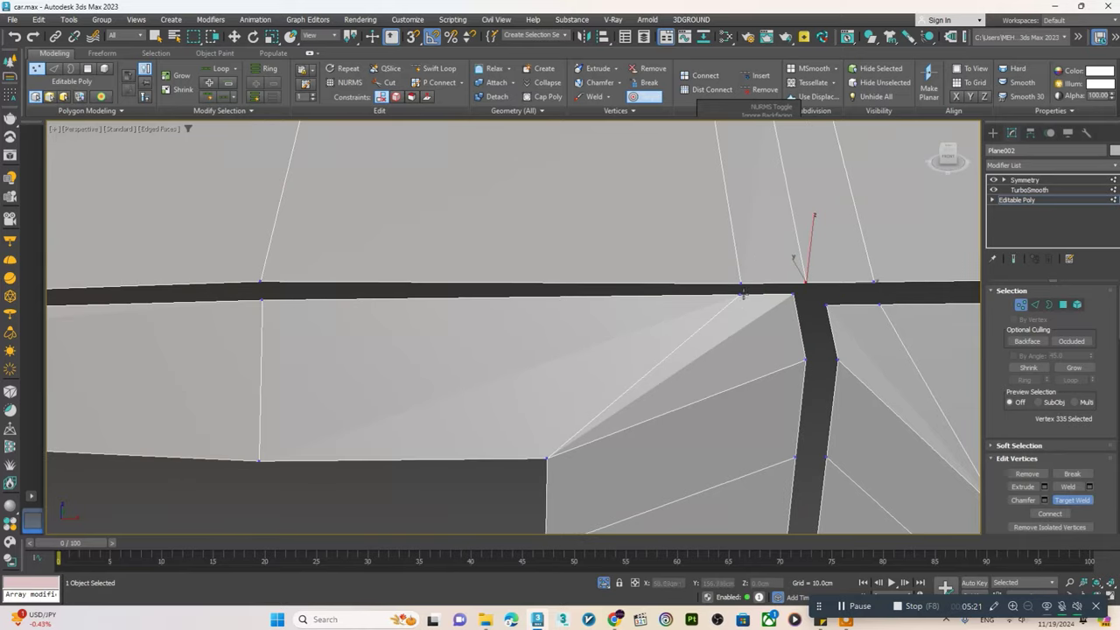
# - Maximize the Front view and end isolation so the reference image shows behind the roof
pyautogui.press('w')
pyautogui.scroll(-5, 701, 344)
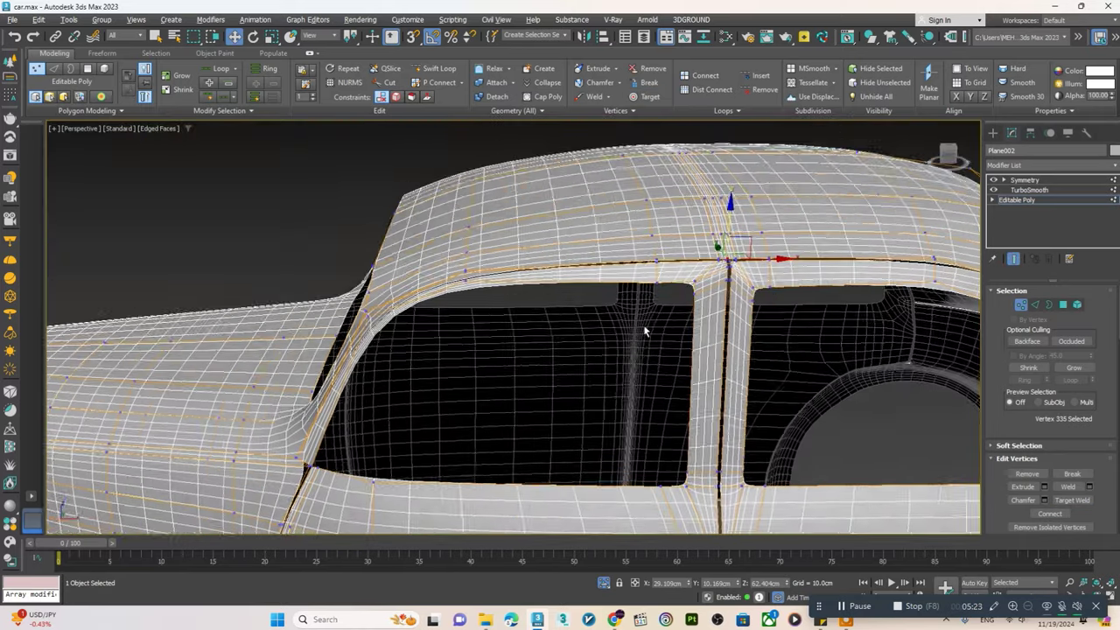
pyautogui.keyDown('alt'); pyautogui.moveTo(645, 324); pyautogui.dragTo(475, 317, button='middle'); pyautogui.keyUp('alt')
pyautogui.scroll(3, 473, 300)
pyautogui.scroll(2, 485, 295)
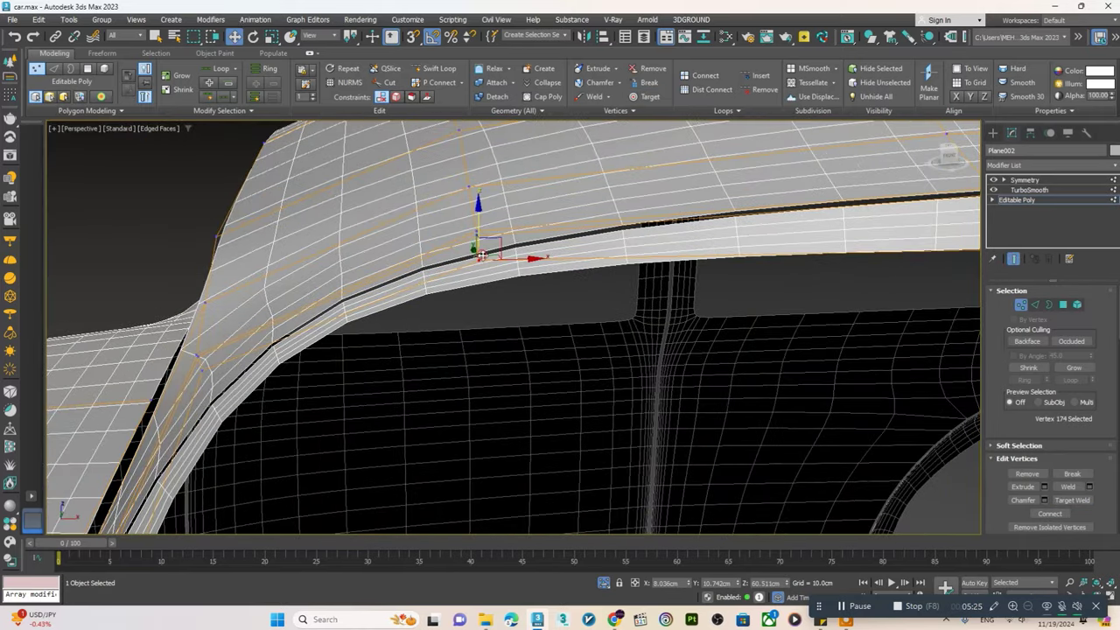
pyautogui.hotkey('alt', 'w')
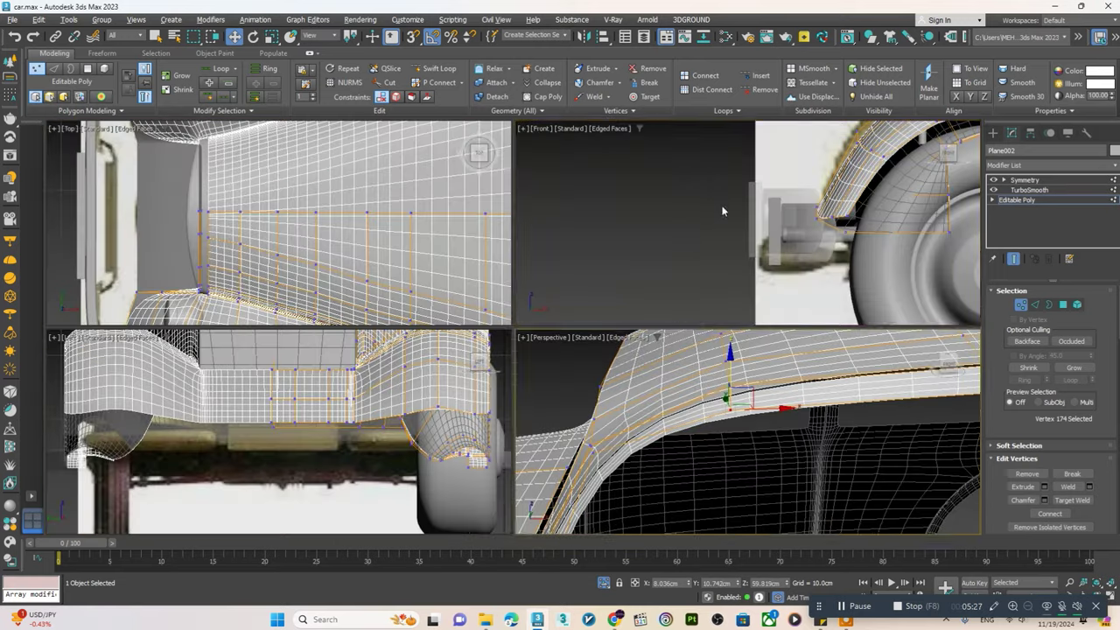
pyautogui.hotkey('alt', 'w')
pyautogui.scroll(-5, 556, 378)
pyautogui.click(603, 583)
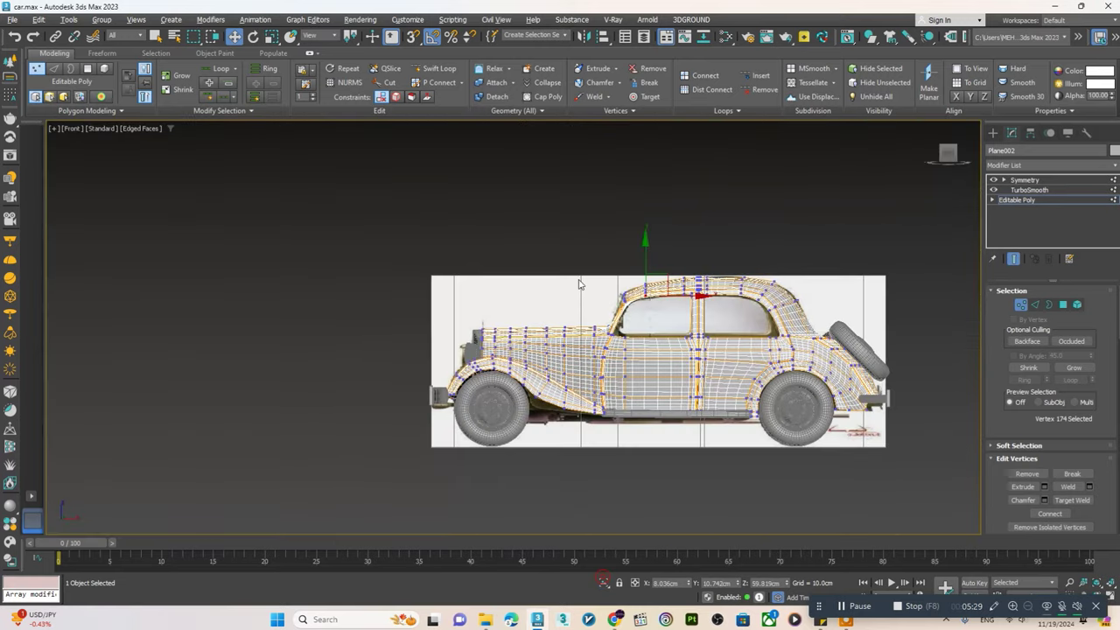
pyautogui.scroll(6, 601, 300)
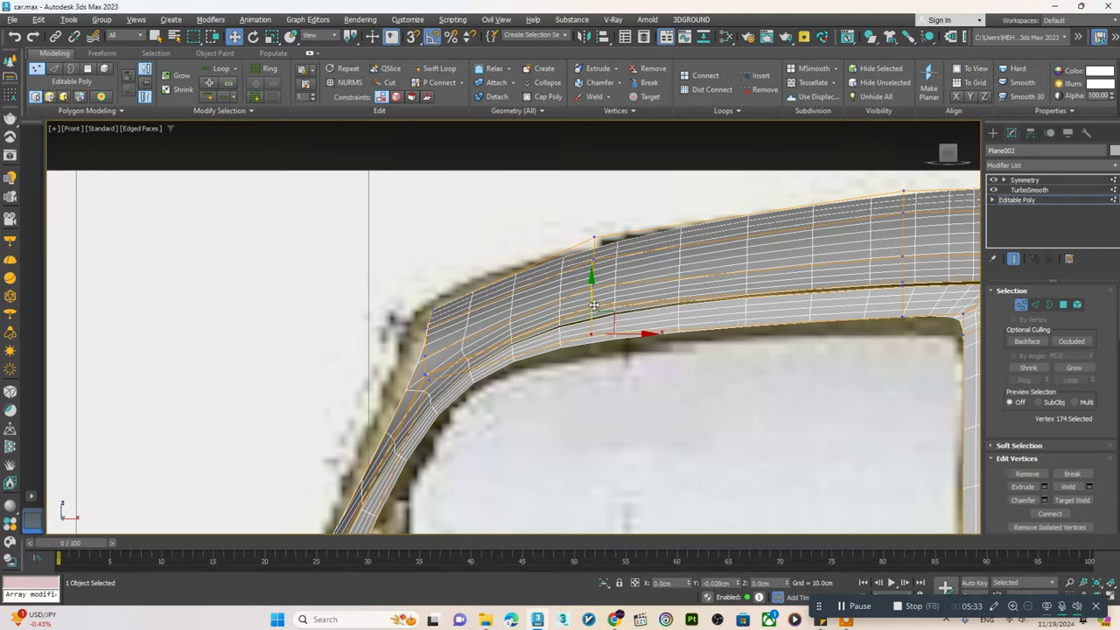
pyautogui.scroll(2, 889, 387)
pyautogui.scroll(2, 890, 386)
# - Lower the rounded window corner and shift the pillar-base vertex sideways onto the reference
pyautogui.moveTo(860, 303); pyautogui.dragTo(863, 328)
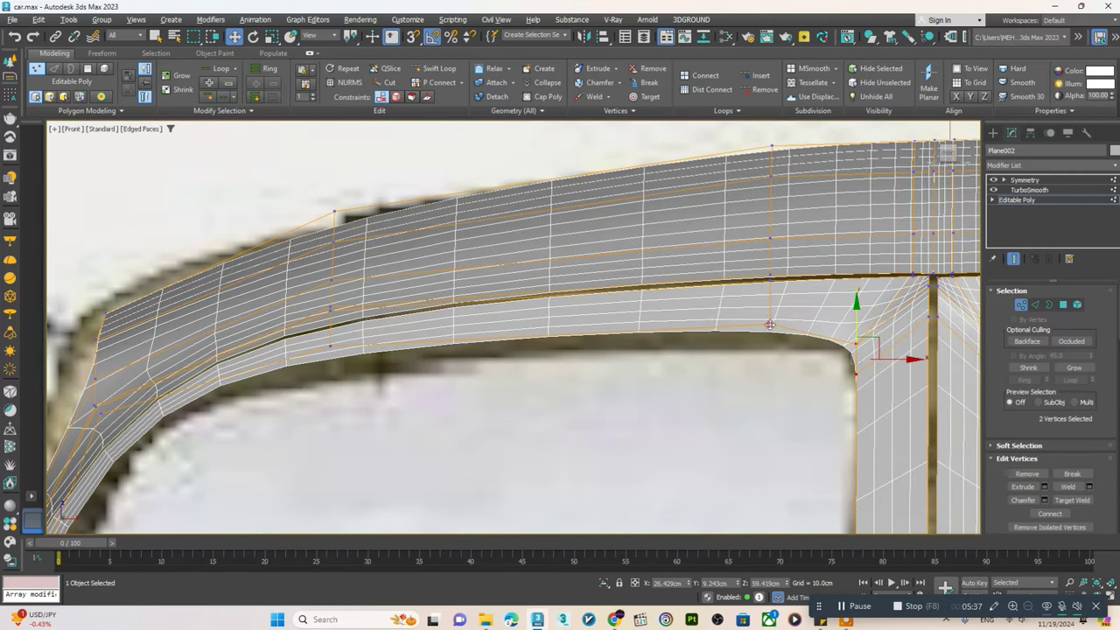
pyautogui.moveTo(323, 395); pyautogui.dragTo(432, 320, button='middle')
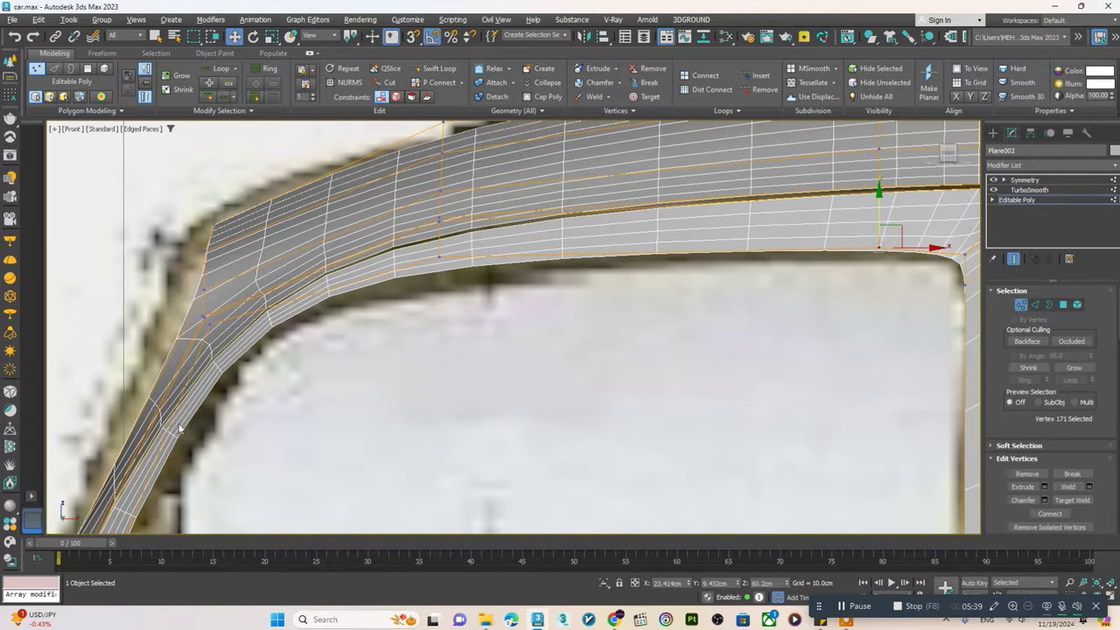
pyautogui.scroll(-3, 265, 397)
pyautogui.scroll(3, 255, 442)
pyautogui.scroll(2, 254, 446)
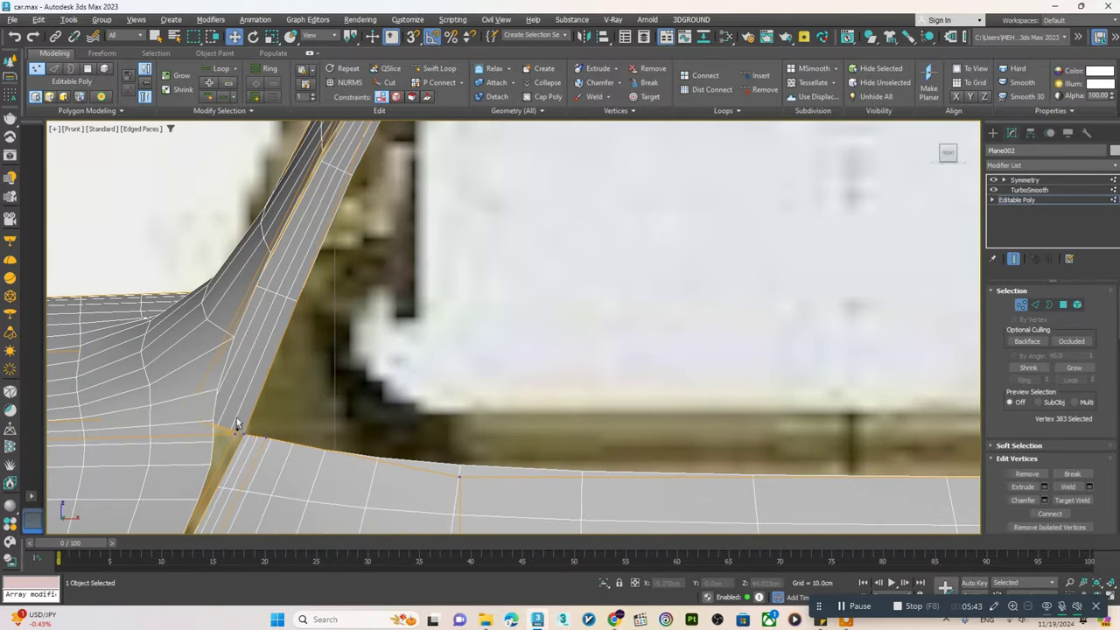
pyautogui.moveTo(239, 417); pyautogui.dragTo(222, 411)
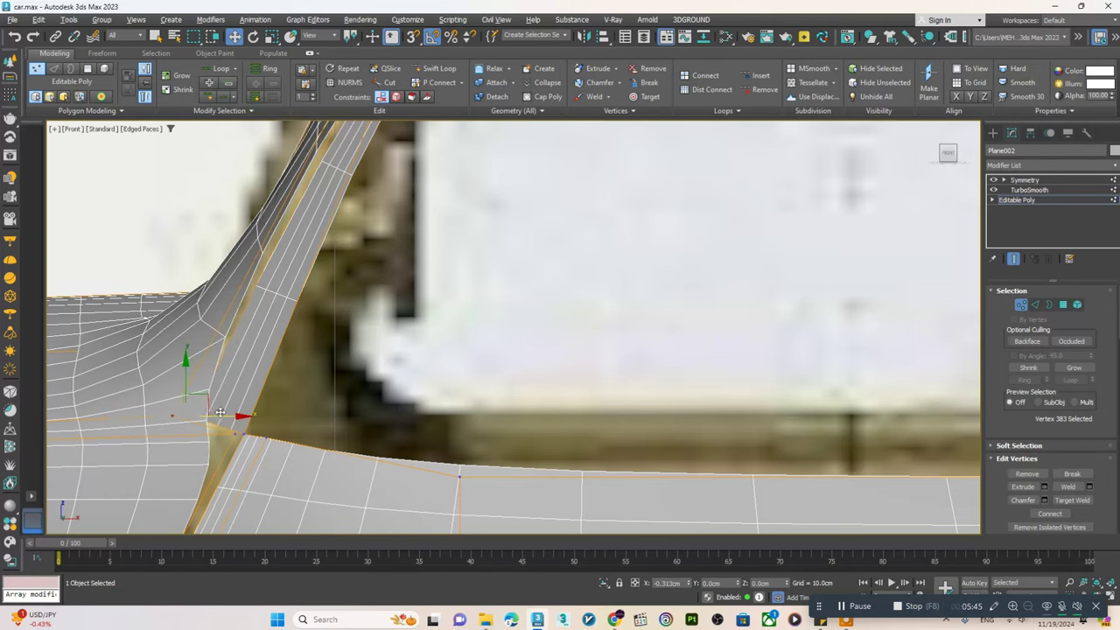
# - With Show End Result off, move the pillar strip's bottom edge up and right
pyautogui.moveTo(226, 411); pyautogui.dragTo(231, 378, button='middle')
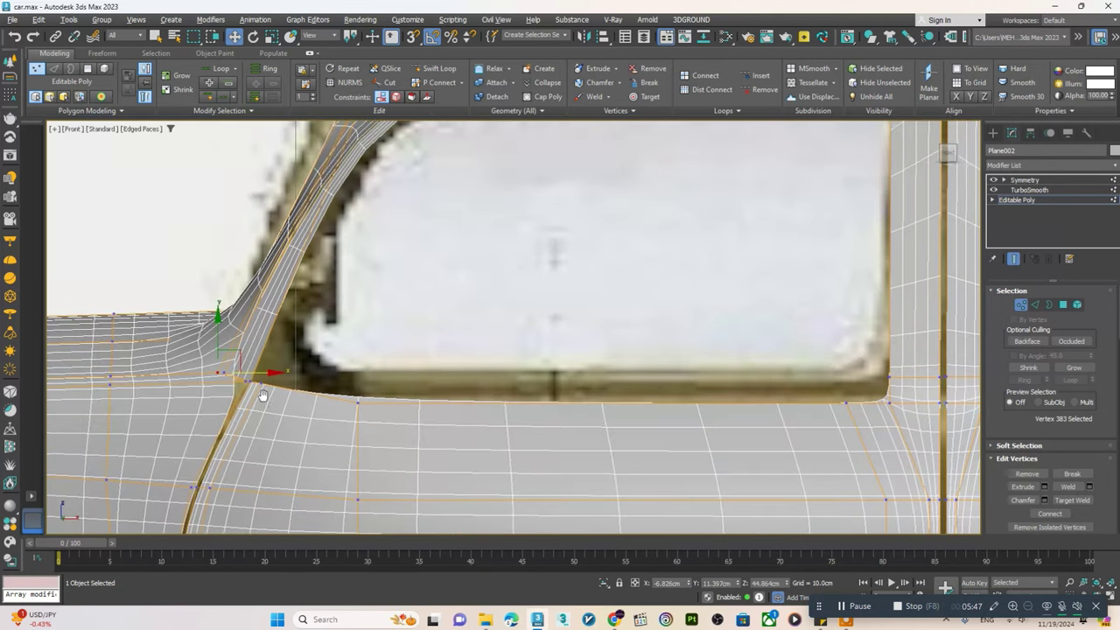
pyautogui.scroll(-2, 254, 370)
pyautogui.scroll(-2, 253, 370)
pyautogui.scroll(-2, 253, 370)
pyautogui.scroll(2, 252, 371)
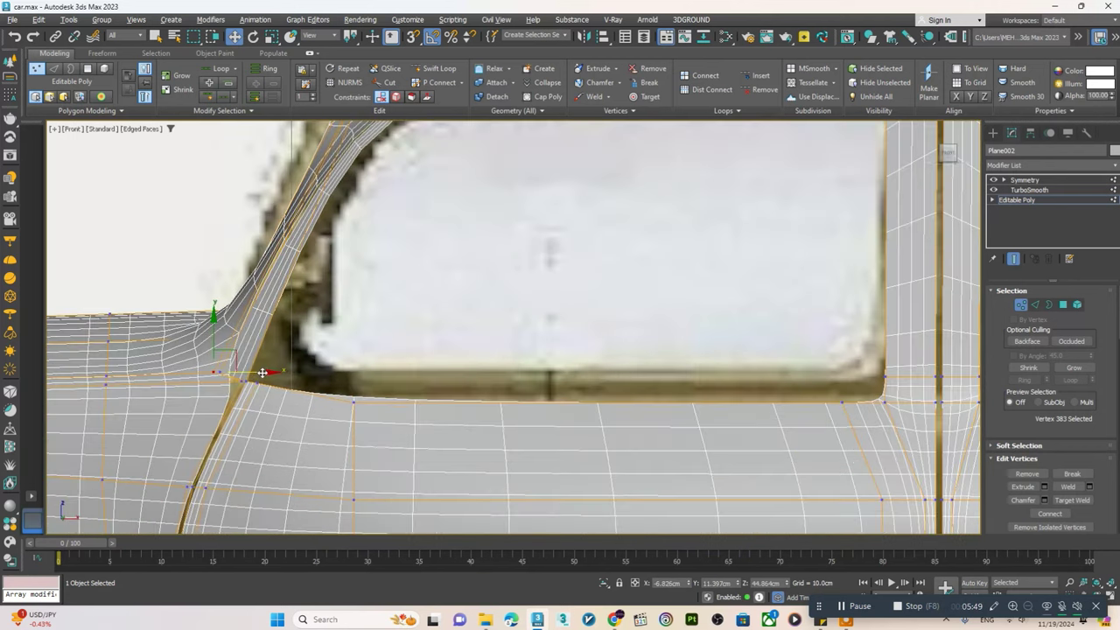
pyautogui.scroll(2, 248, 376)
pyautogui.scroll(2, 248, 376)
pyautogui.click(1013, 259)
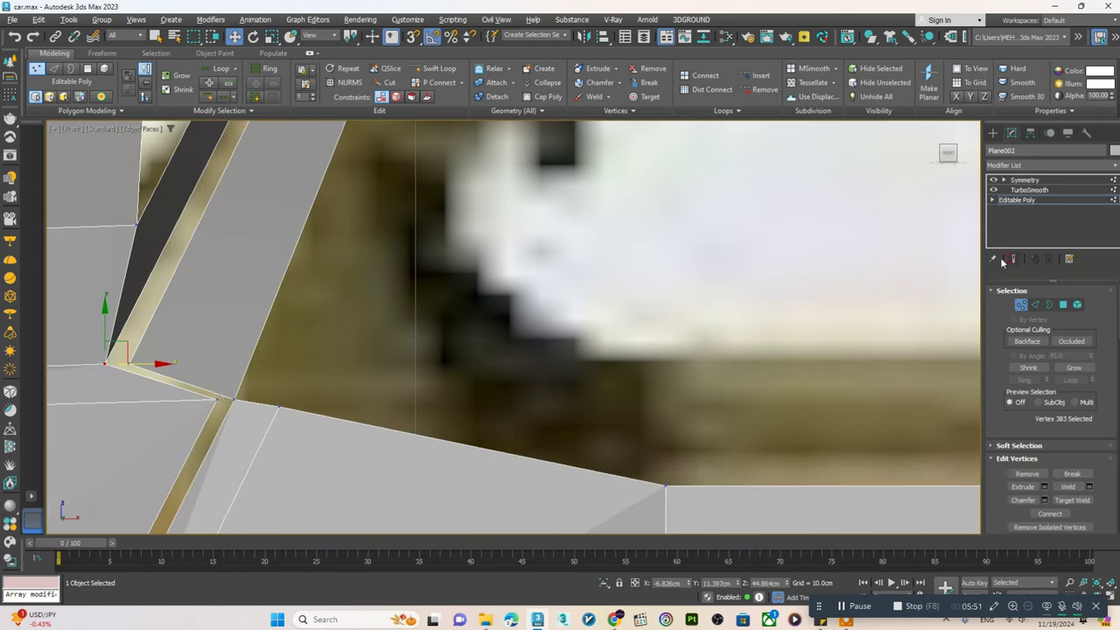
pyautogui.press('2')
pyautogui.click(210, 390)
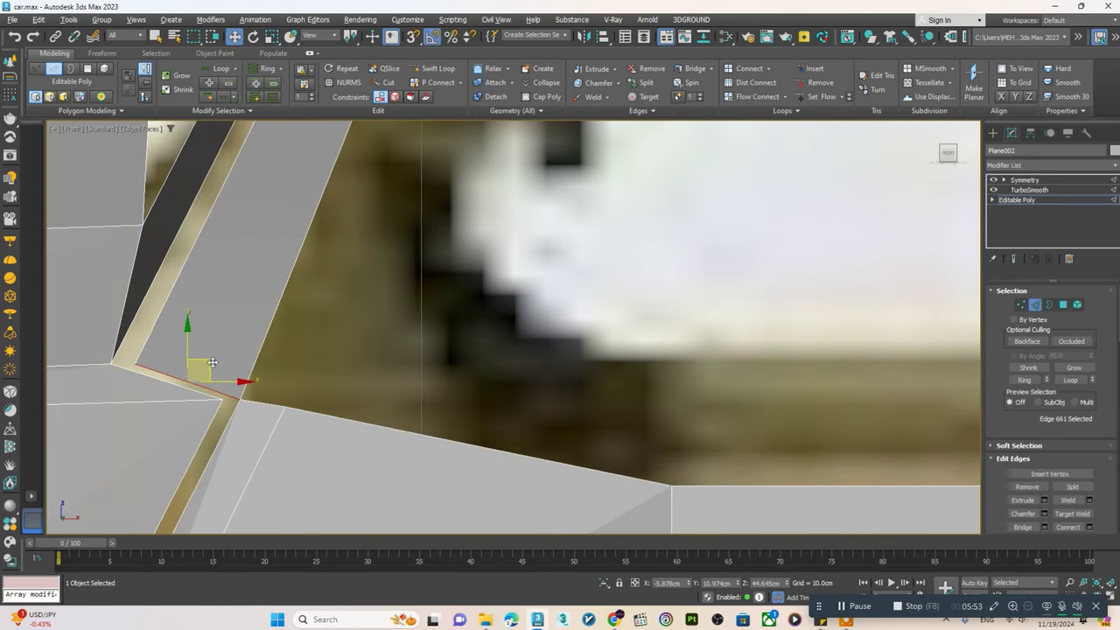
pyautogui.moveTo(178, 355); pyautogui.dragTo(323, 340)
# - Target Weld the strip's lower-left vertex onto the sill vertex below
pyautogui.press('1')
pyautogui.rightClick(329, 339)
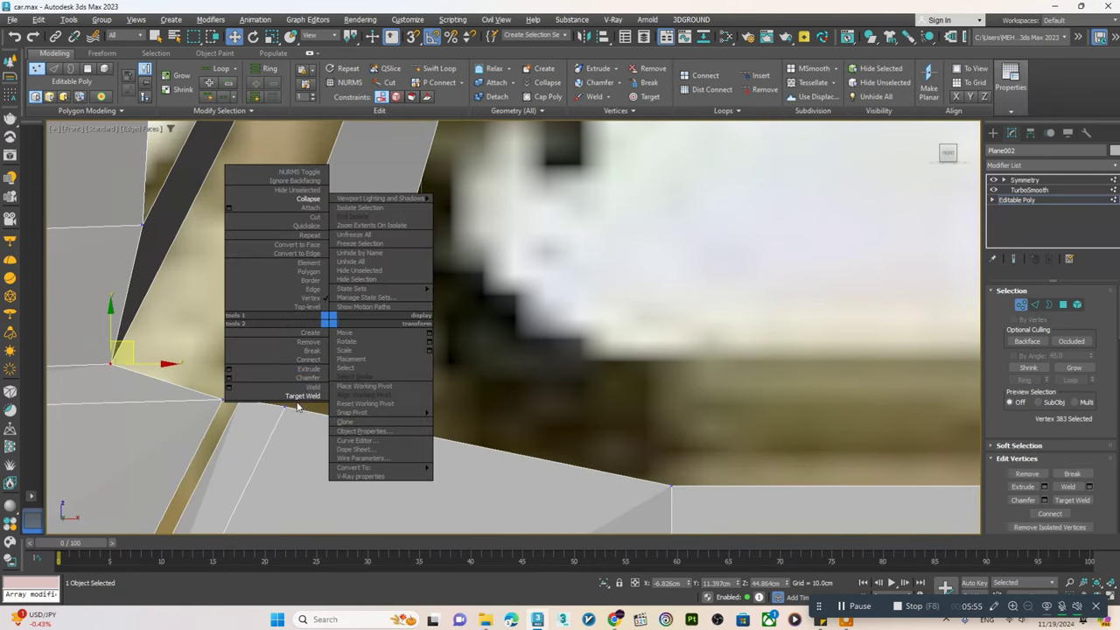
pyautogui.click(296, 398)
pyautogui.rightClick(303, 327)
pyautogui.click(271, 405)
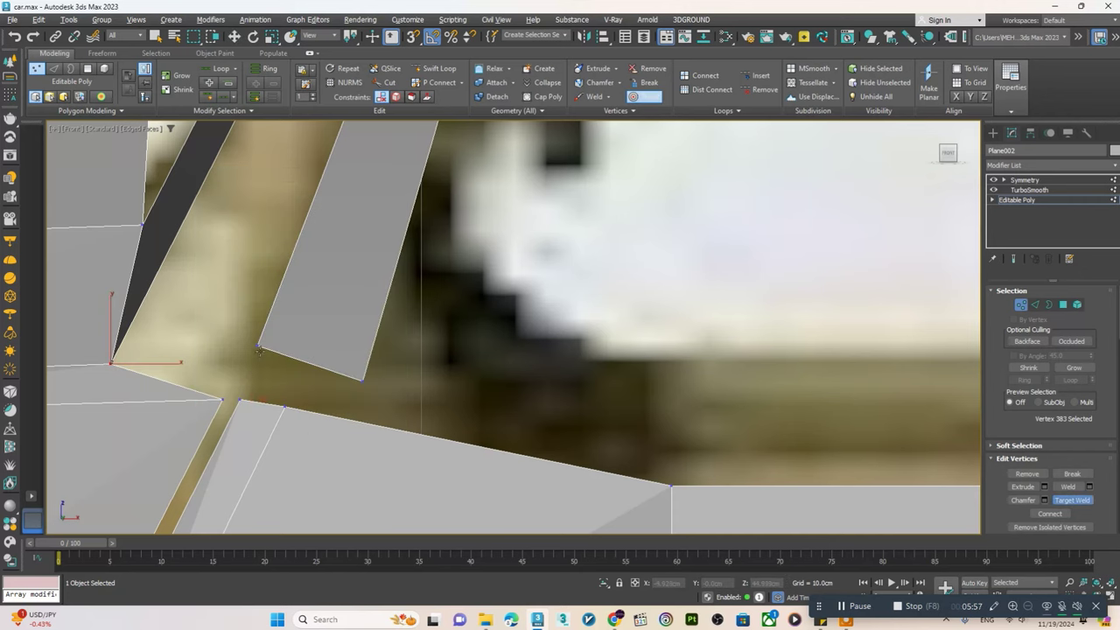
pyautogui.click(259, 346)
pyautogui.click(246, 398)
pyautogui.click(282, 411)
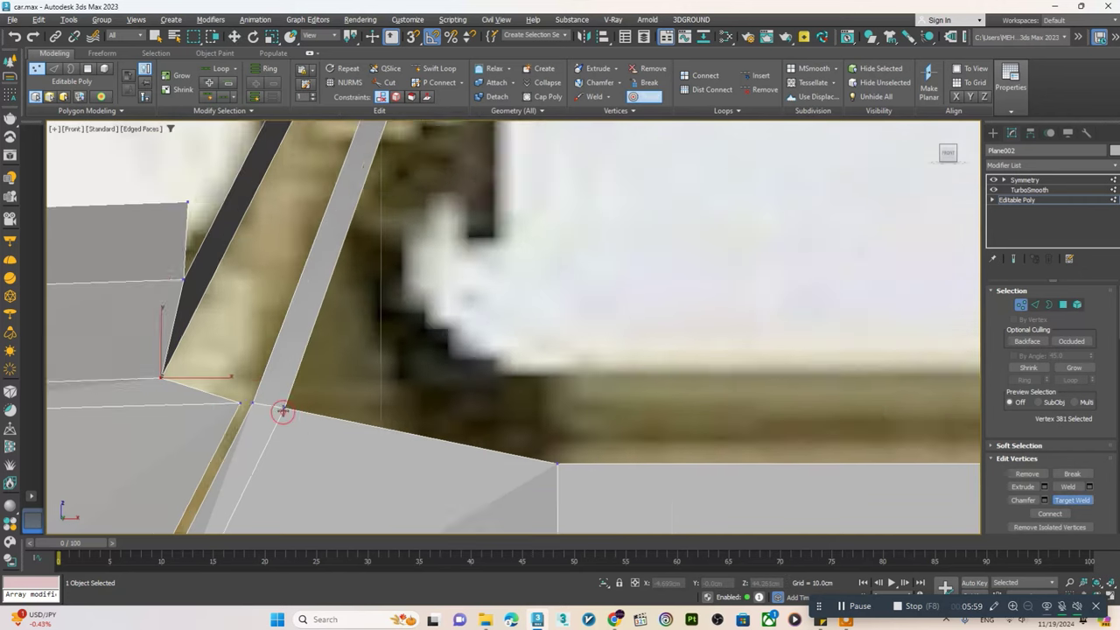
pyautogui.scroll(-2, 262, 394)
pyautogui.click(202, 383)
pyautogui.press('w')
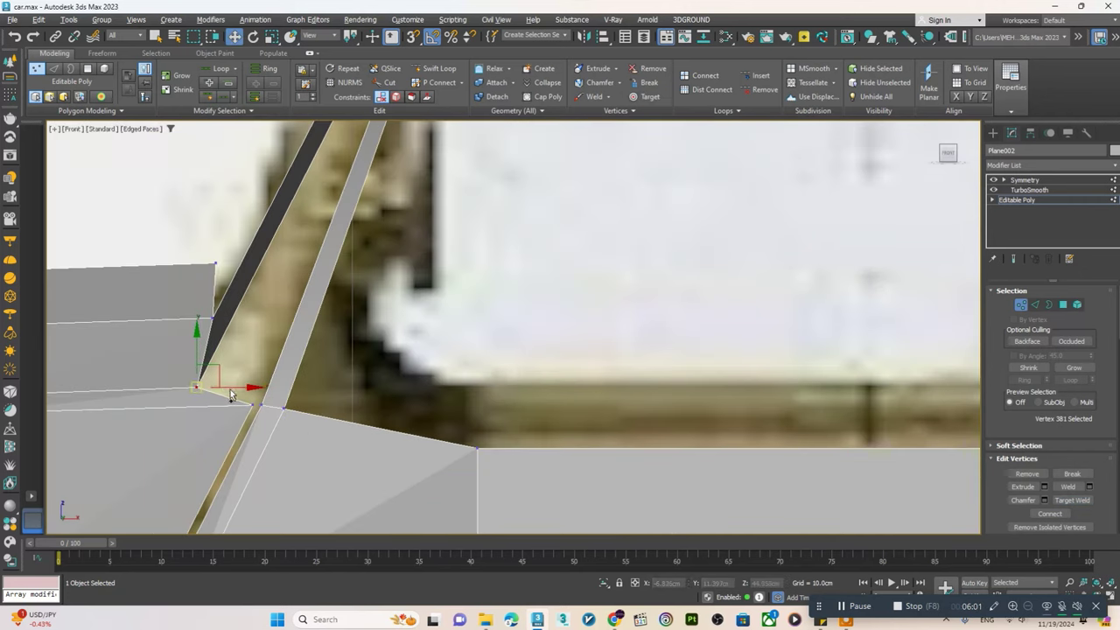
# - Maximize the Perspective view, orbit down onto the roof and show the low-poly cage
pyautogui.scroll(-3, 273, 361)
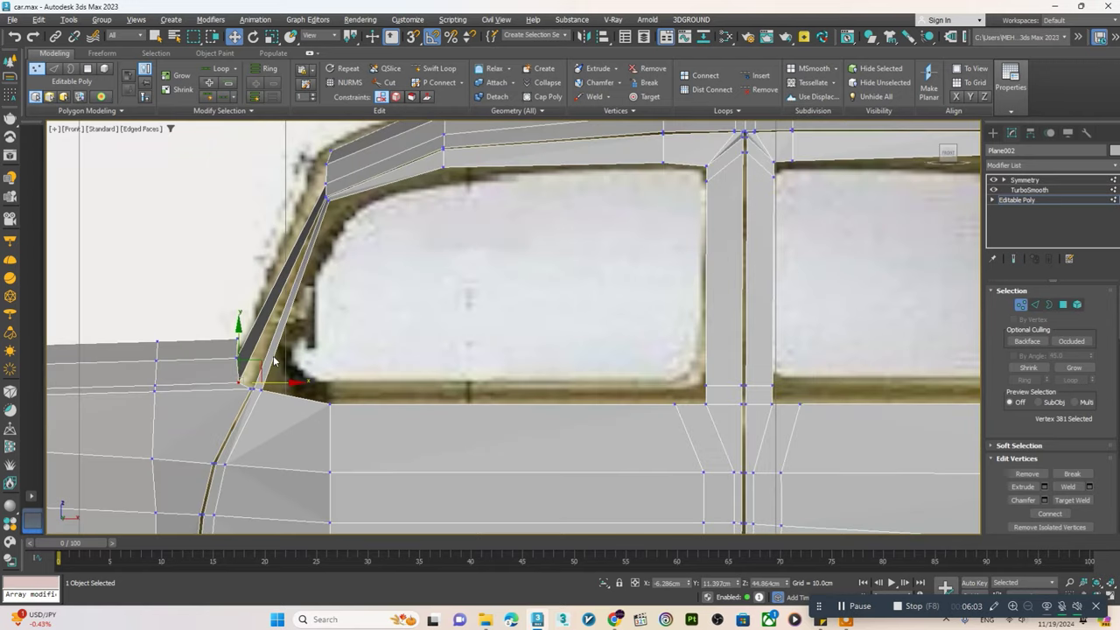
pyautogui.scroll(2, 331, 221)
pyautogui.scroll(2, 330, 203)
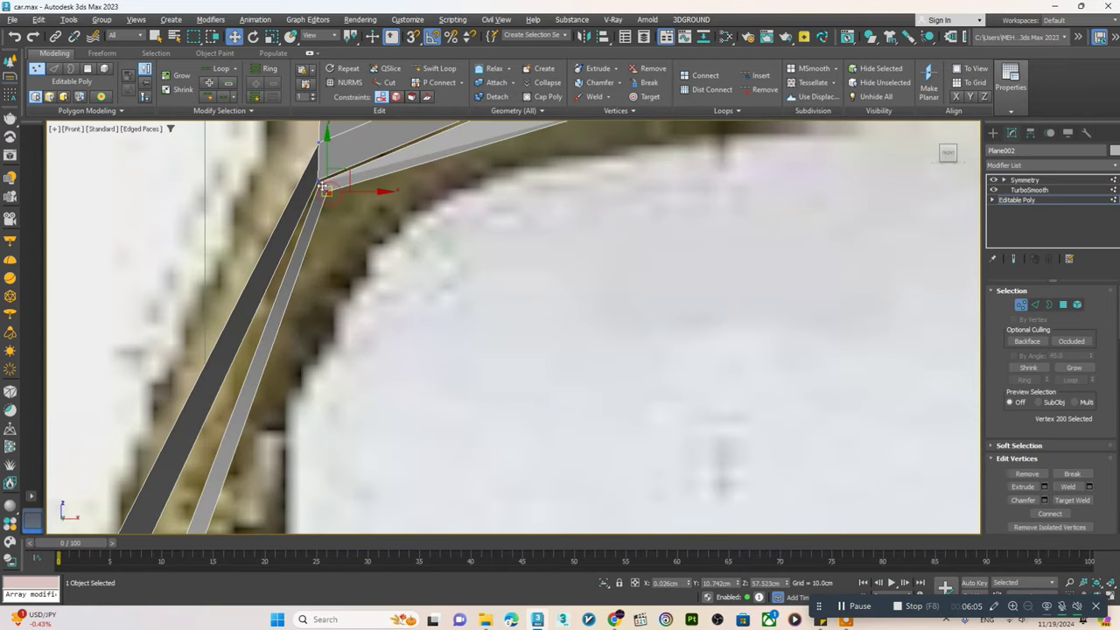
pyautogui.click(1014, 259)
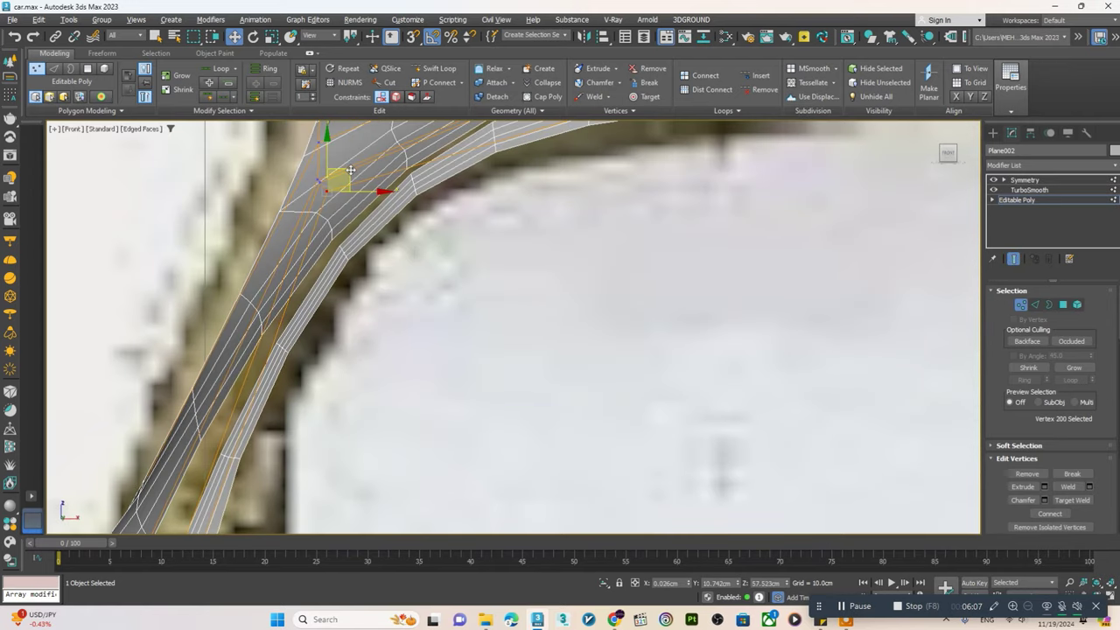
pyautogui.scroll(-2, 350, 170)
pyautogui.hotkey('alt', 'w')
pyautogui.hotkey('alt', 'w')
pyautogui.scroll(-3, 520, 387)
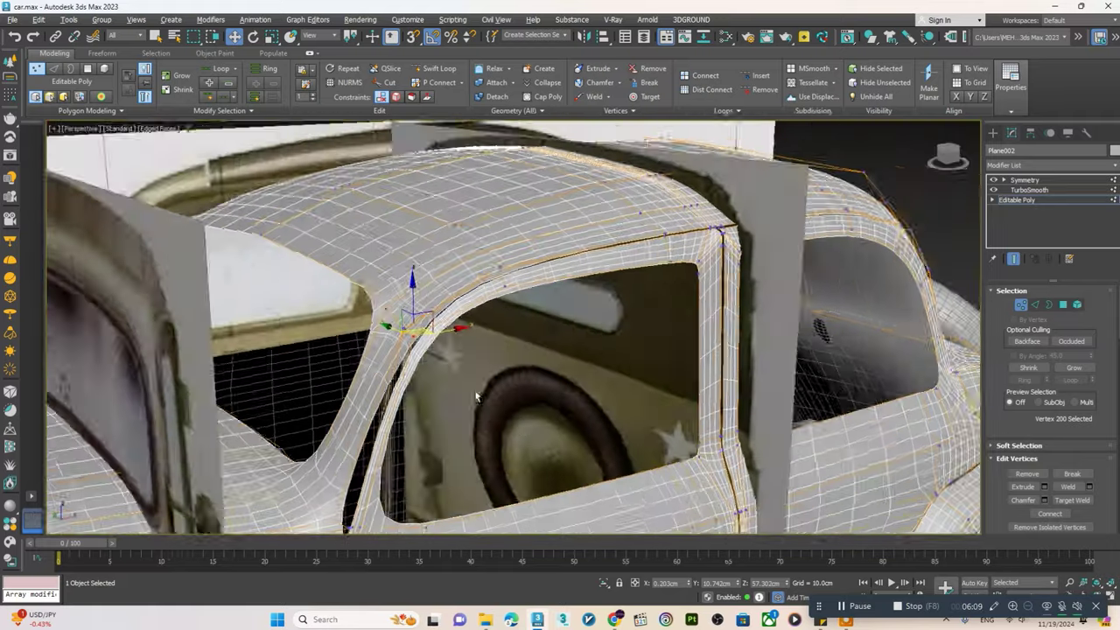
pyautogui.keyDown('alt'); pyautogui.moveTo(475, 397); pyautogui.dragTo(479, 405, button='middle'); pyautogui.keyUp('alt')
pyautogui.click(1013, 259)
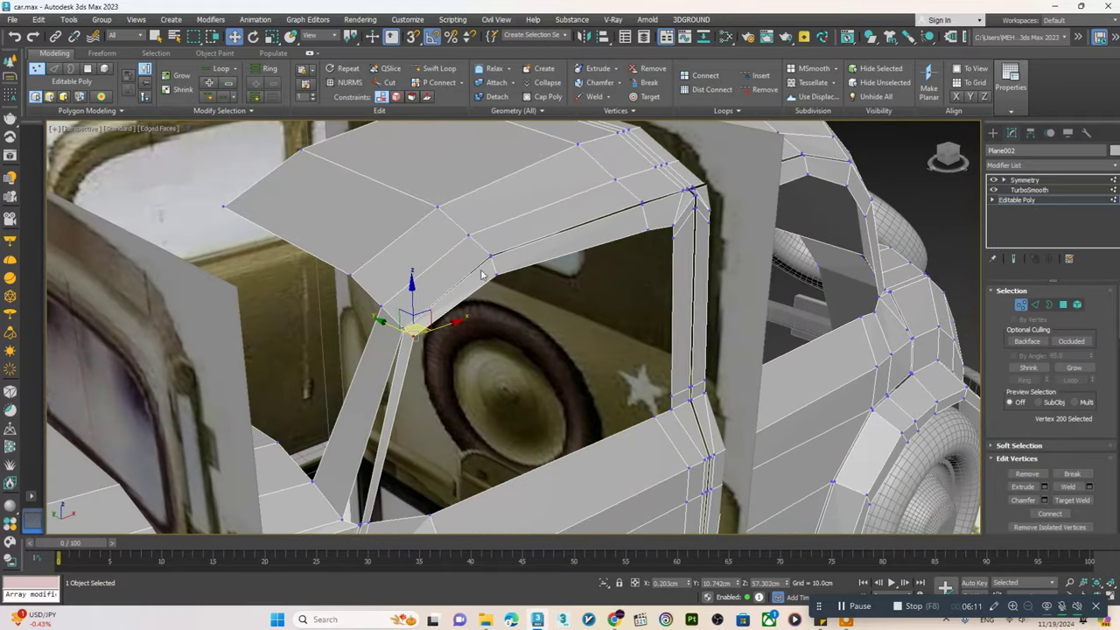
# - Select the vertices on the pillar strut, abandoning an edge-loop insertion
pyautogui.click(437, 70)
pyautogui.scroll(2, 389, 339)
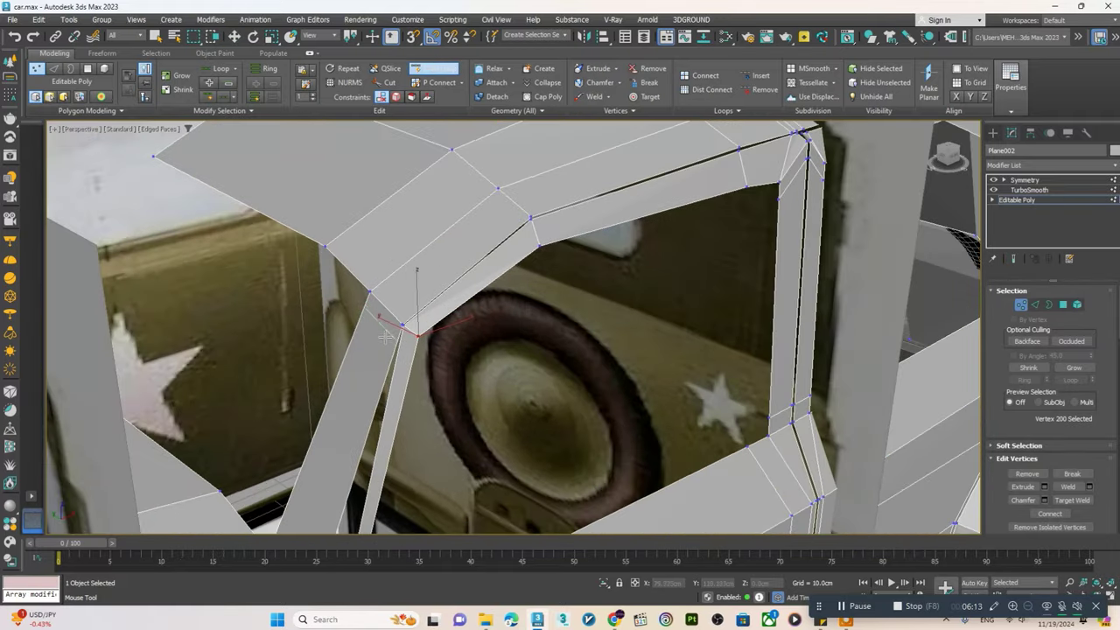
pyautogui.press('w')
pyautogui.keyDown('alt'); pyautogui.moveTo(384, 344); pyautogui.dragTo(372, 391, button='middle'); pyautogui.keyUp('alt')
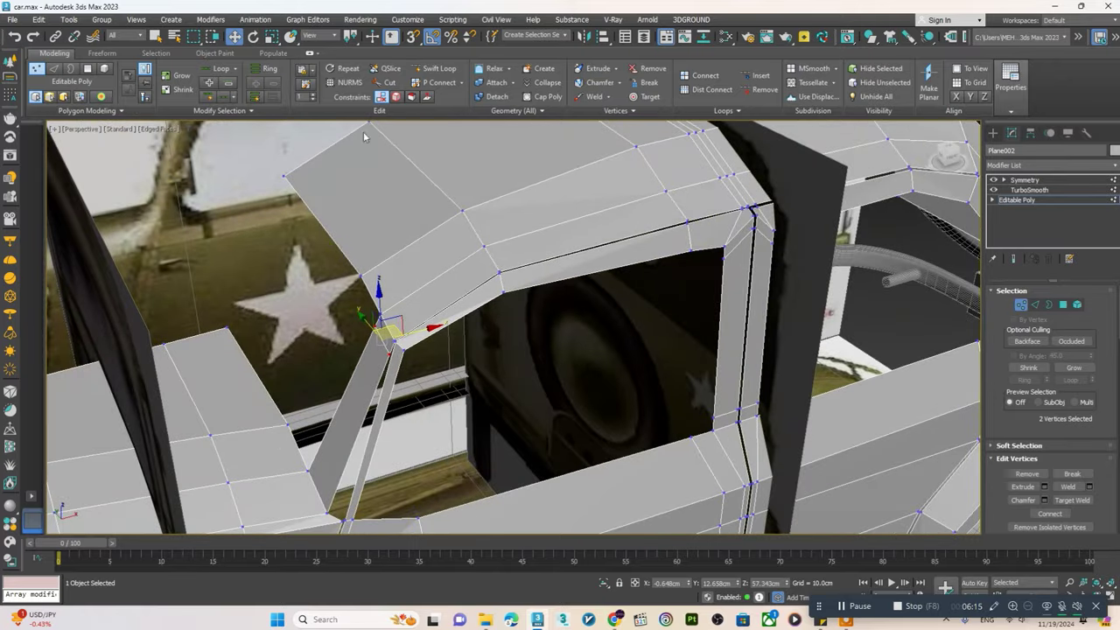
pyautogui.click(440, 70)
pyautogui.click(325, 484)
pyautogui.press('w')
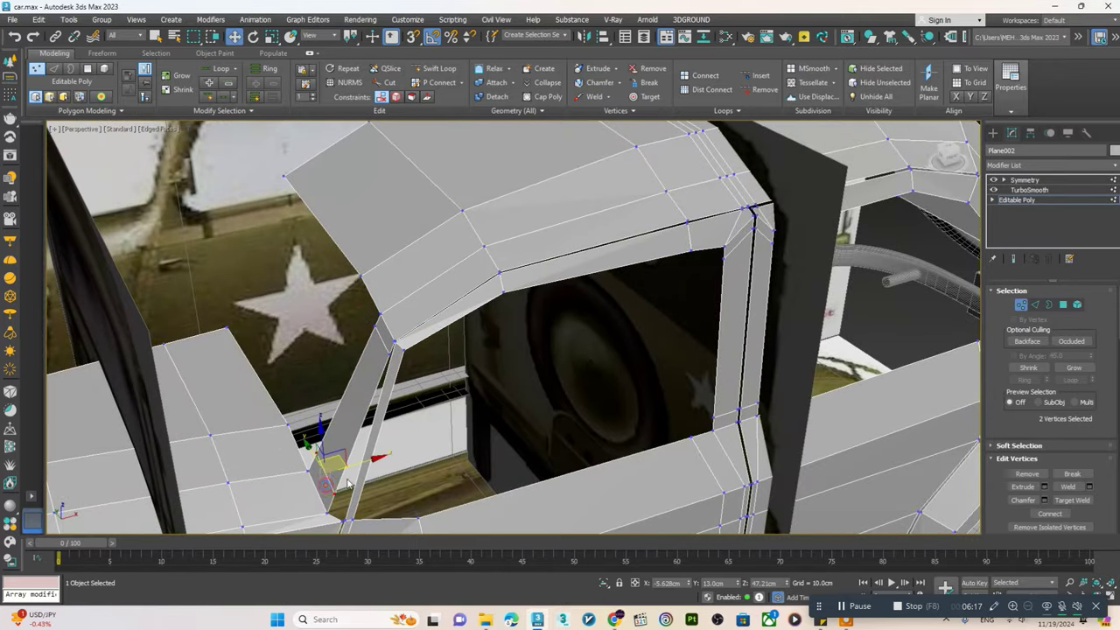
# - Nudge the pillar-base vertex and slide the pillar corner vertex sideways along X
pyautogui.click(1013, 258)
pyautogui.moveTo(376, 367)
pyautogui.keyDown('alt'); pyautogui.mouseDown(button='middle')
pyautogui.moveTo(367, 435)
pyautogui.moveTo(312, 438)
pyautogui.mouseUp(button='middle'); pyautogui.keyUp('alt')
pyautogui.click(301, 420)
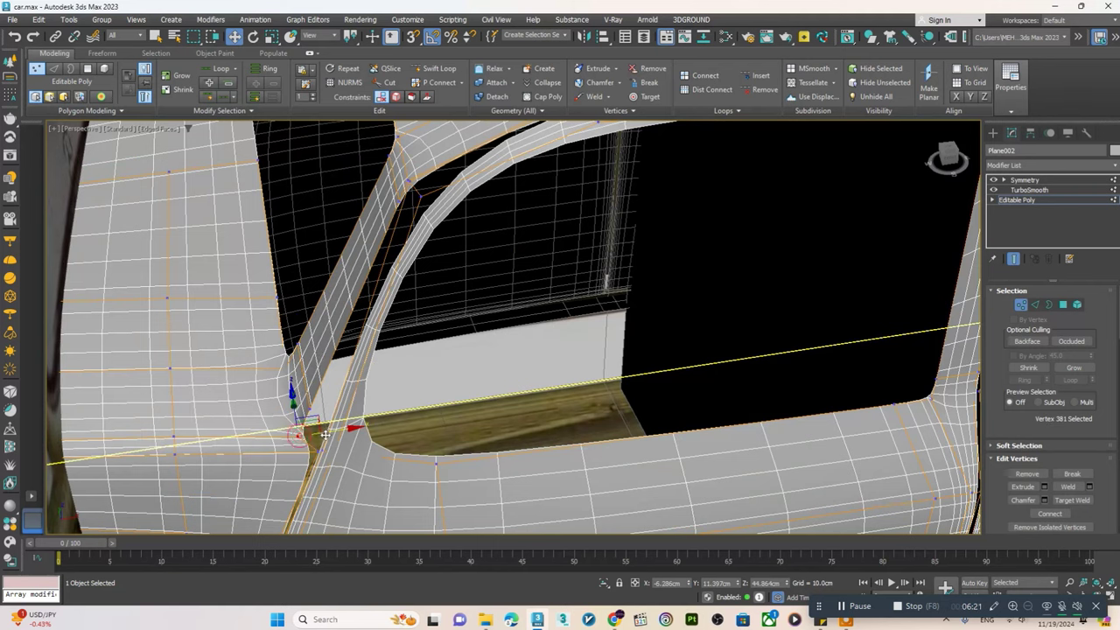
pyautogui.moveTo(348, 429); pyautogui.dragTo(347, 426)
pyautogui.keyDown('alt'); pyautogui.moveTo(347, 425); pyautogui.dragTo(335, 385, button='middle'); pyautogui.keyUp('alt')
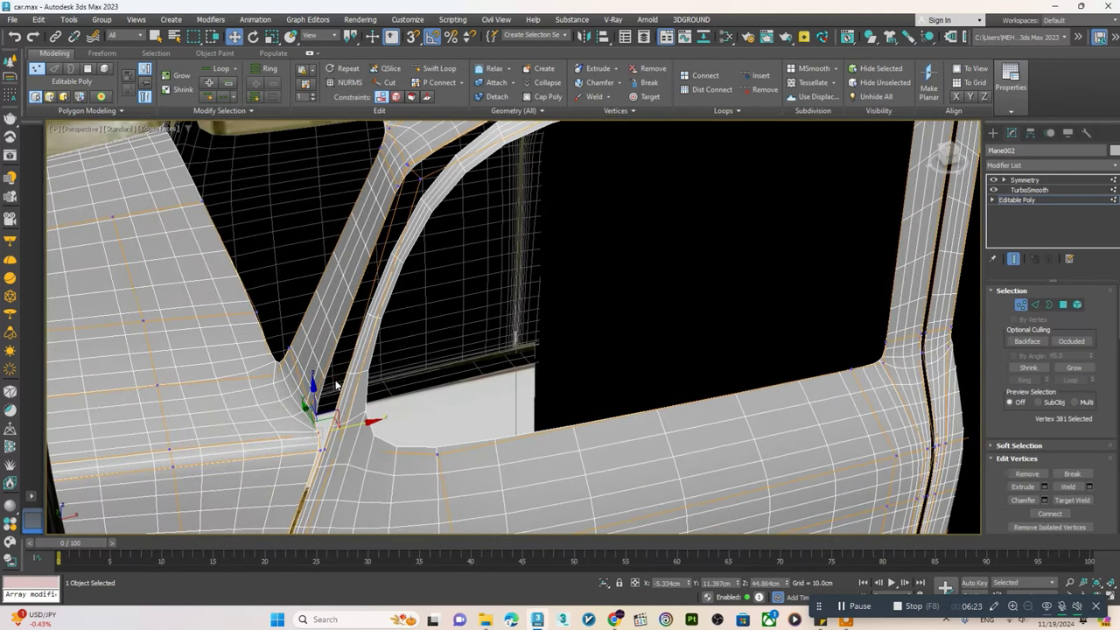
pyautogui.moveTo(335, 404); pyautogui.dragTo(361, 398)
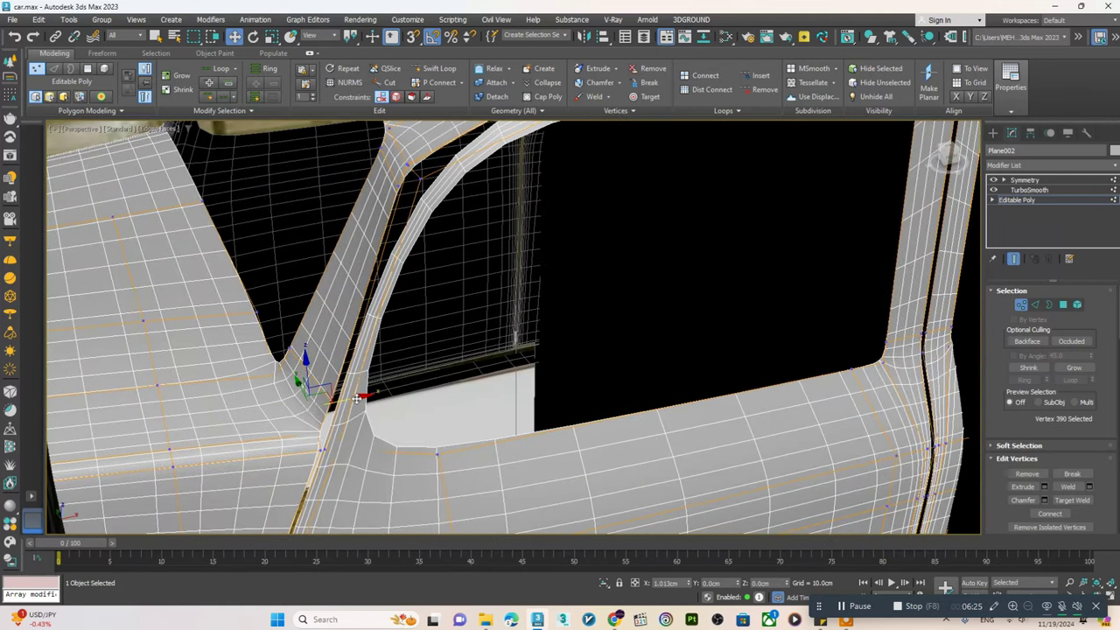
# - Move the pillar corner vertex to reshape the band where it meets the window frame
pyautogui.keyDown('alt'); pyautogui.moveTo(433, 190); pyautogui.dragTo(435, 191, button='middle'); pyautogui.keyUp('alt')
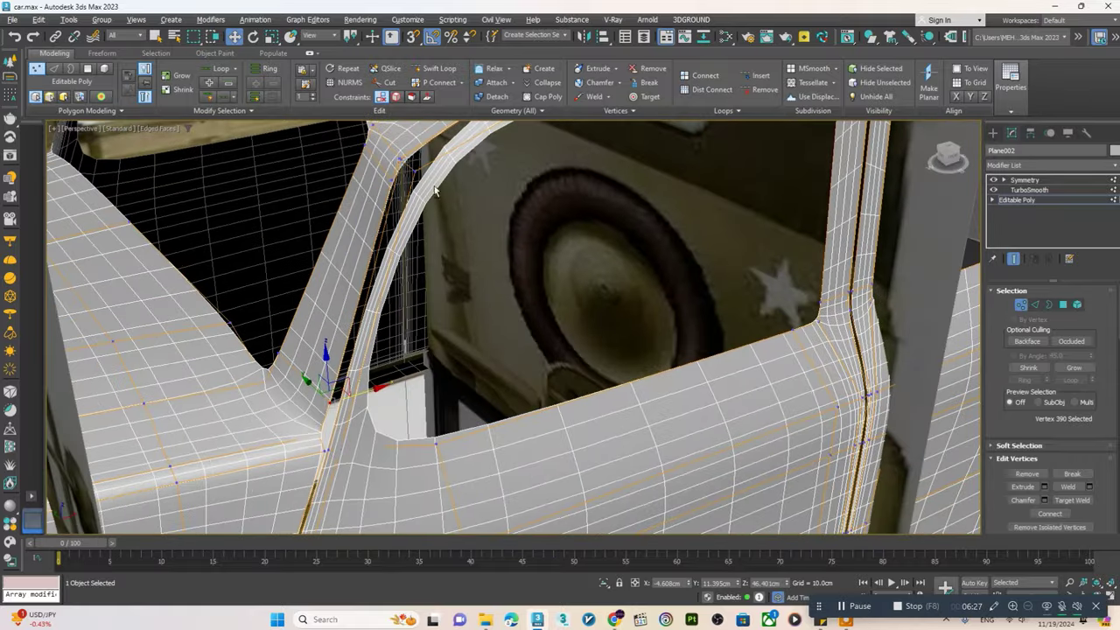
pyautogui.scroll(5, 400, 160)
pyautogui.keyDown('alt'); pyautogui.moveTo(384, 262); pyautogui.dragTo(425, 300, button='middle'); pyautogui.keyUp('alt')
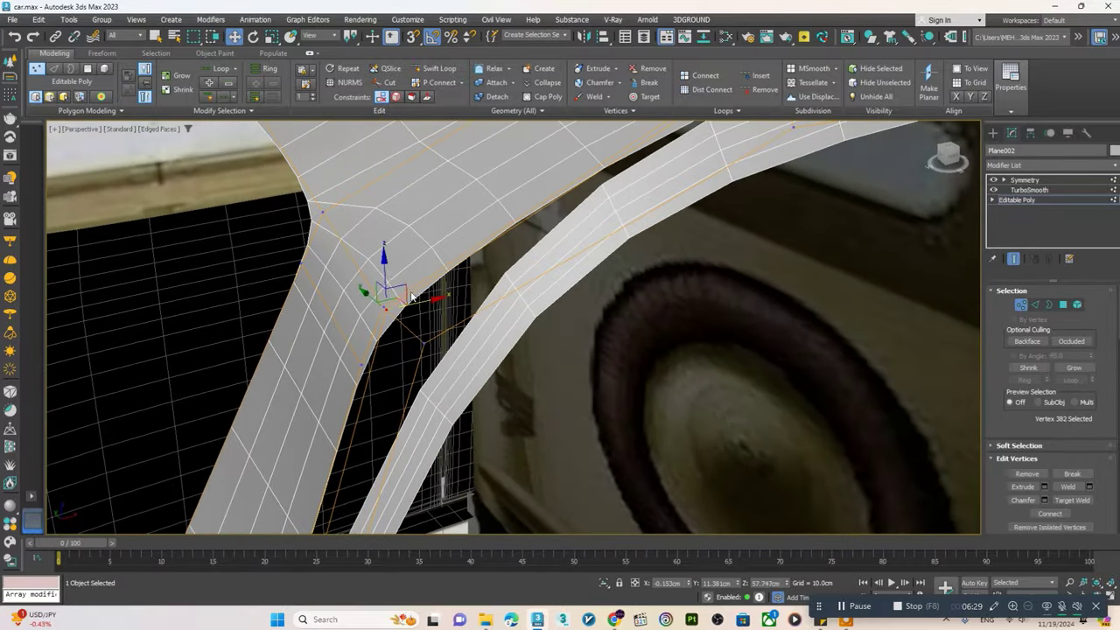
pyautogui.moveTo(425, 300); pyautogui.dragTo(407, 291)
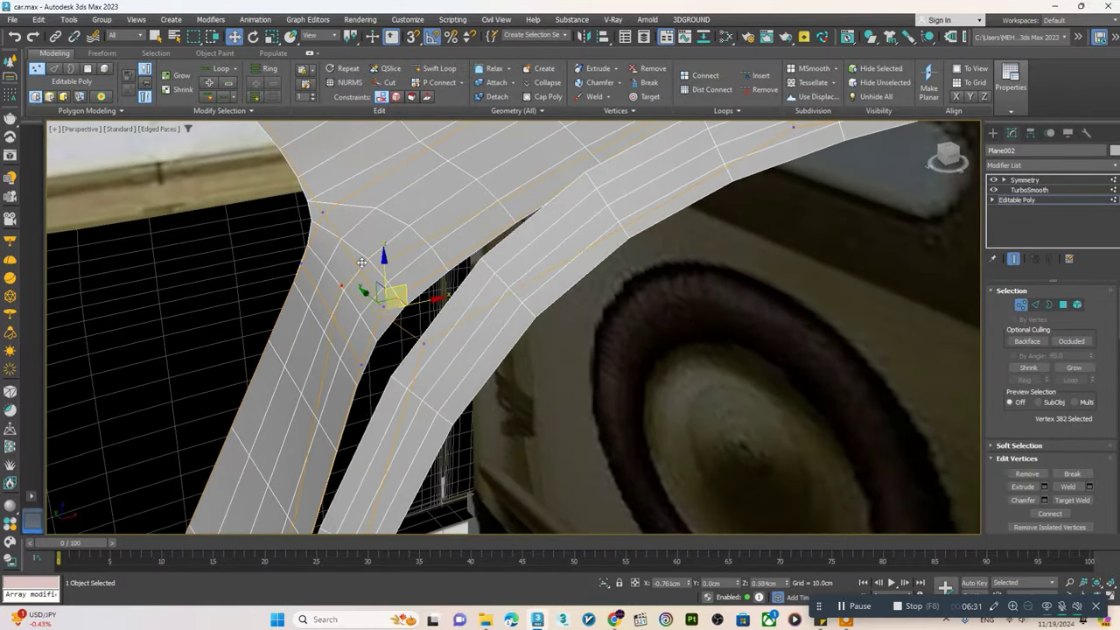
pyautogui.scroll(-5, 407, 291)
# - Turn off Show End Result and orbit around the pillar corner vertex
pyautogui.click(1014, 259)
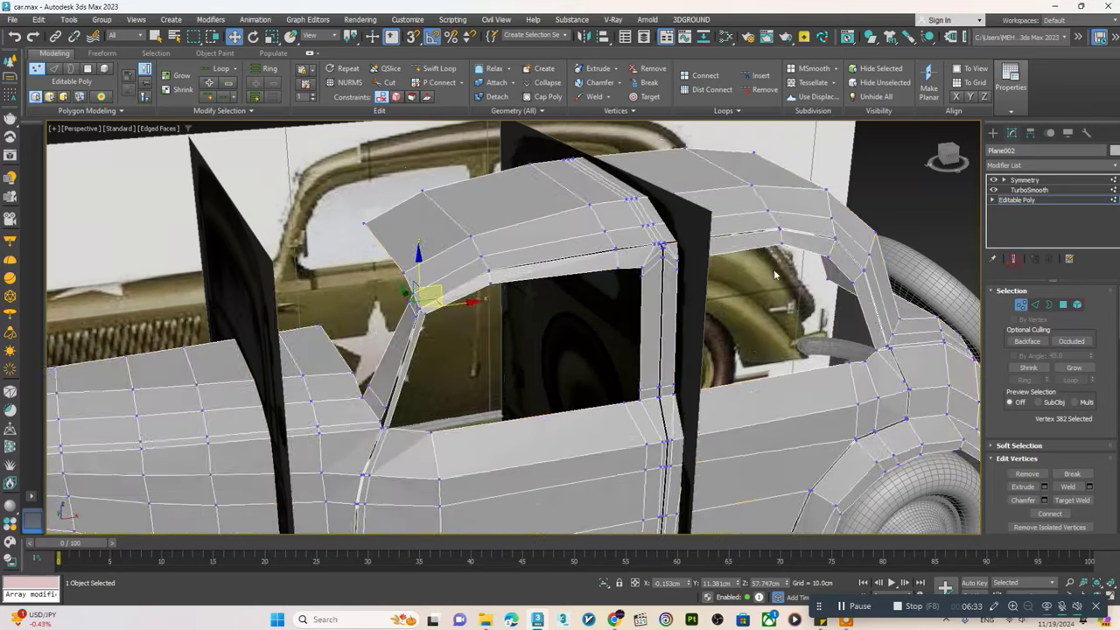
pyautogui.scroll(5, 450, 302)
pyautogui.keyDown('alt'); pyautogui.moveTo(449, 301); pyautogui.dragTo(372, 309, button='middle'); pyautogui.keyUp('alt')
pyautogui.scroll(2, 435, 297)
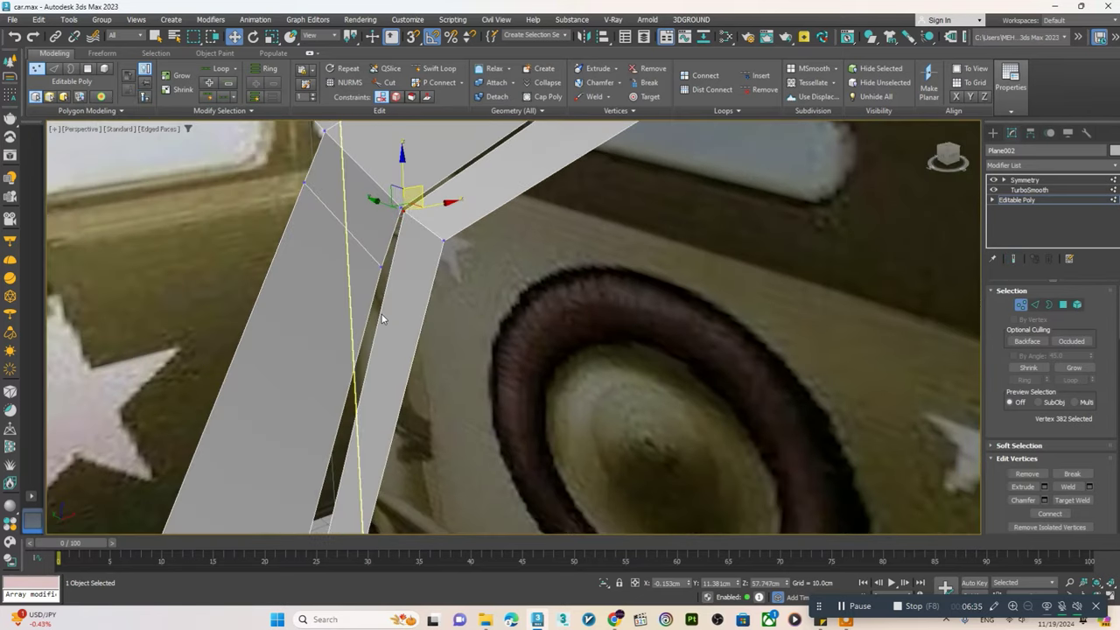
pyautogui.click(446, 72)
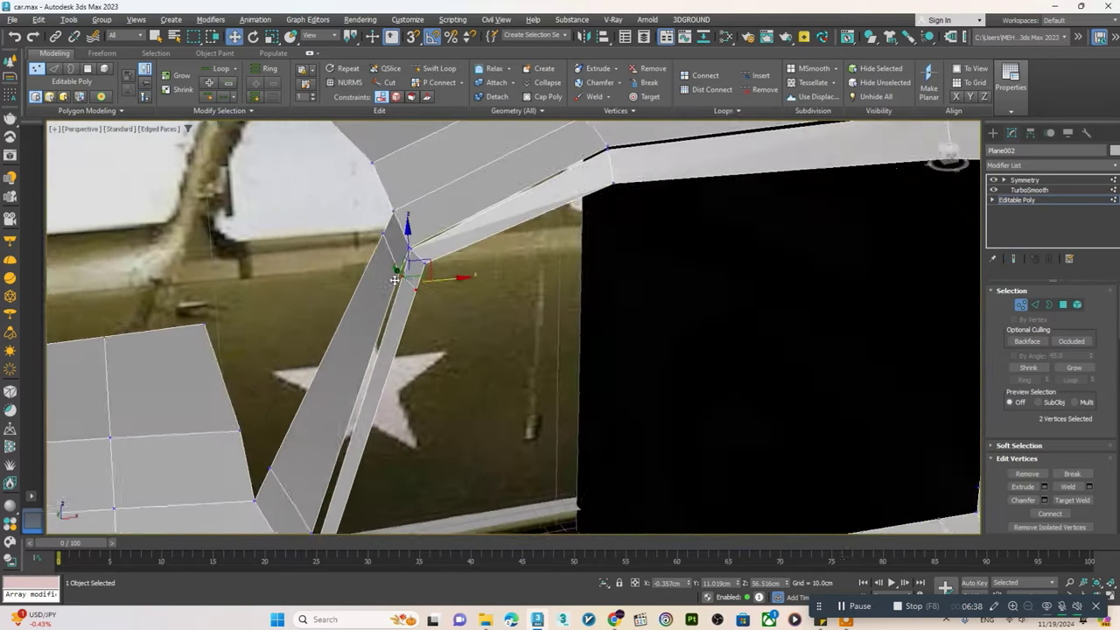
pyautogui.keyDown('alt'); pyautogui.moveTo(409, 278); pyautogui.dragTo(428, 256, button='middle'); pyautogui.keyUp('alt')
# - Leave Vertex level and turn Show End Result back on, orbiting around the roof and door
pyautogui.press('1')
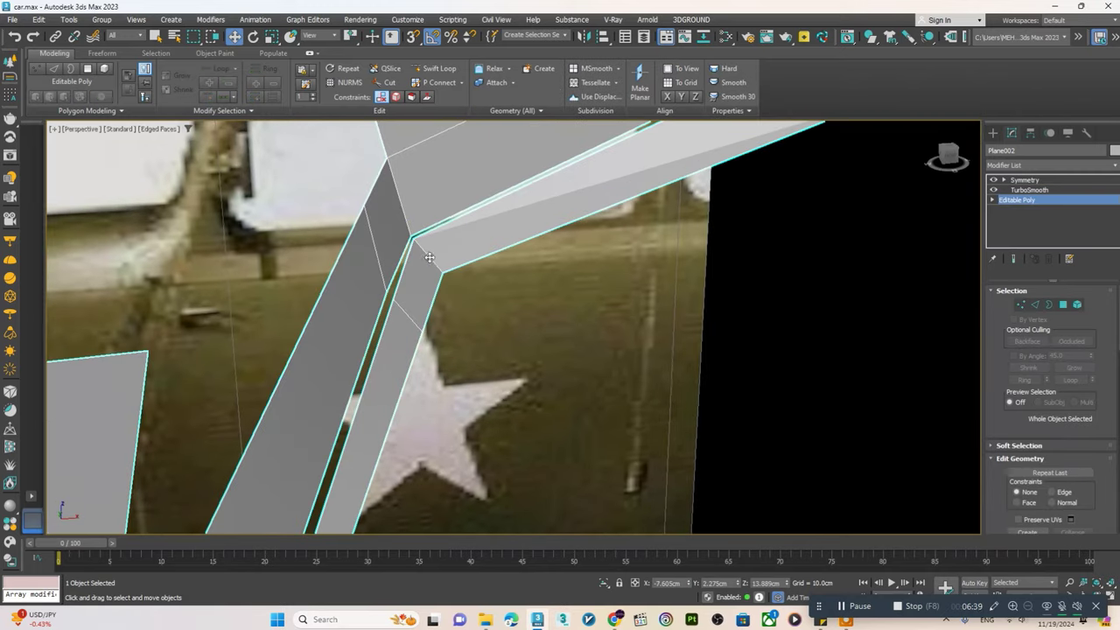
pyautogui.click(1012, 258)
pyautogui.click(1013, 258)
pyautogui.click(1012, 259)
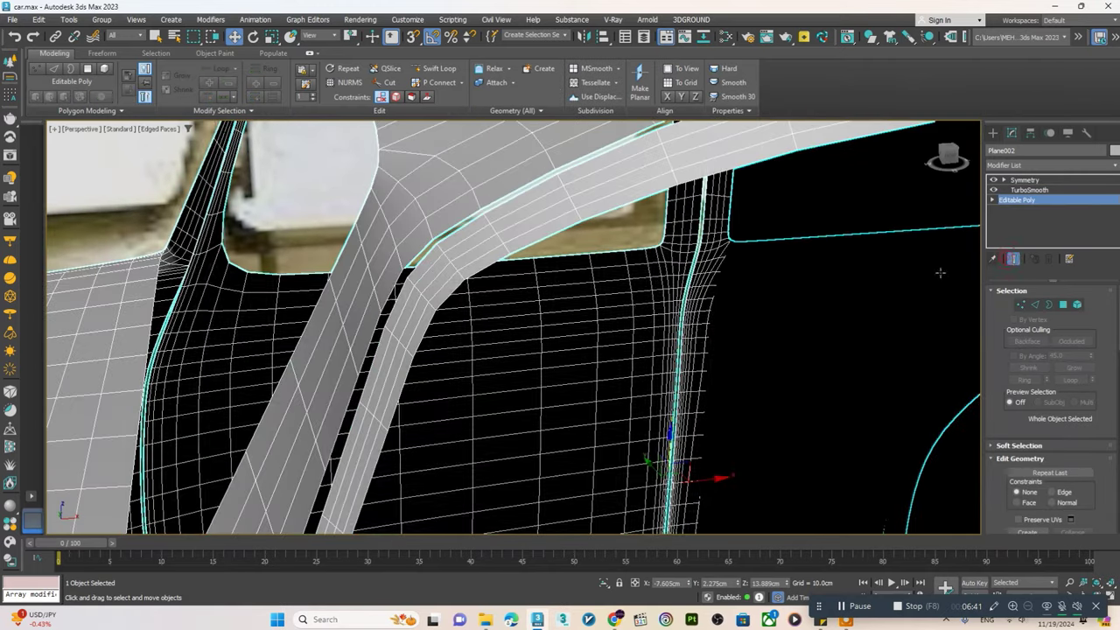
pyautogui.scroll(-2, 570, 313)
pyautogui.keyDown('alt'); pyautogui.moveTo(570, 314); pyautogui.dragTo(899, 246, button='middle'); pyautogui.keyUp('alt')
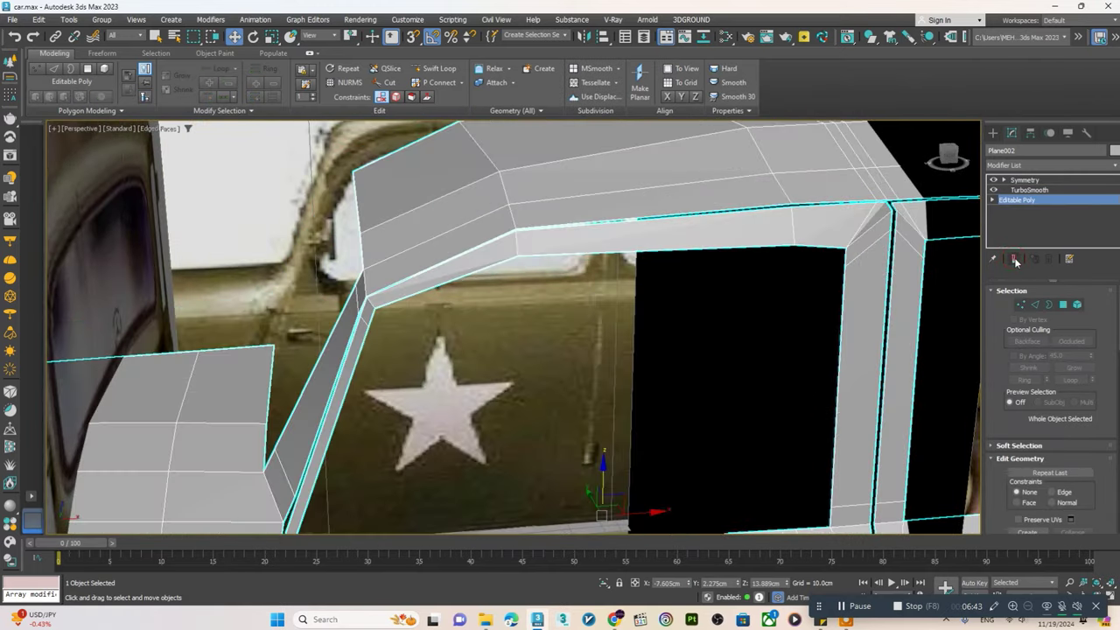
pyautogui.moveTo(752, 294)
pyautogui.keyDown('alt'); pyautogui.mouseDown(button='middle')
pyautogui.moveTo(547, 410)
pyautogui.moveTo(577, 389)
pyautogui.moveTo(545, 359)
pyautogui.mouseUp(button='middle'); pyautogui.keyUp('alt')
# - Zoom in on the door, toggle wireframe edges off and on with F4, and return to Vertex mode
pyautogui.scroll(-1, 546, 410)
pyautogui.scroll(-3, 545, 393)
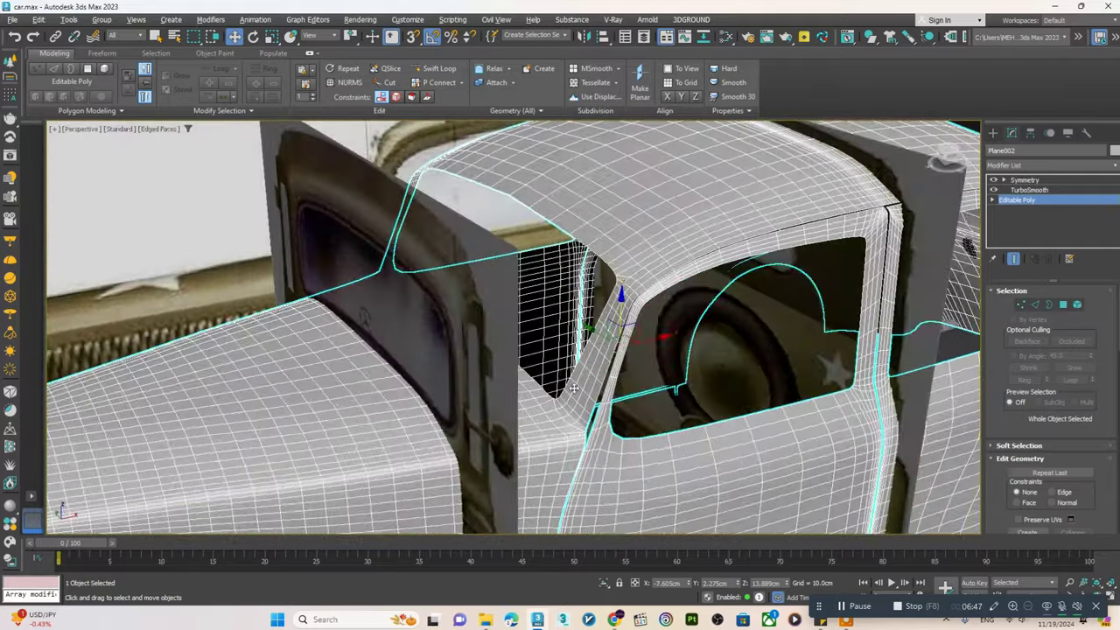
pyautogui.scroll(-2, 546, 359)
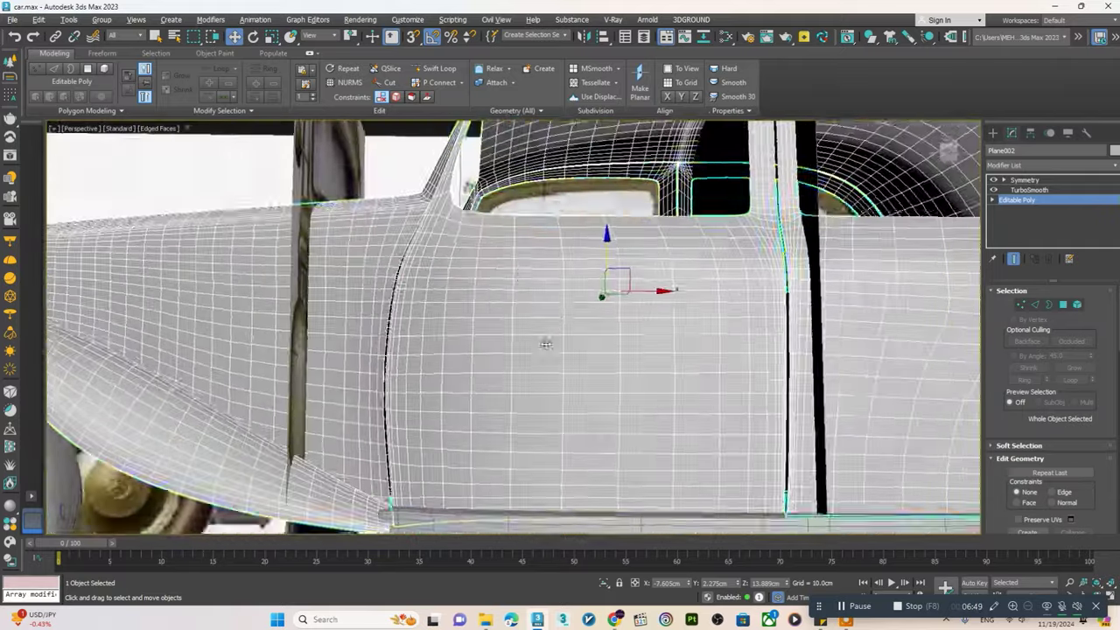
pyautogui.scroll(-2, 534, 361)
pyautogui.moveTo(527, 363)
pyautogui.keyDown('alt'); pyautogui.mouseDown(button='middle')
pyautogui.moveTo(578, 357)
pyautogui.moveTo(574, 305)
pyautogui.moveTo(565, 320)
pyautogui.mouseUp(button='middle'); pyautogui.keyUp('alt')
pyautogui.scroll(2, 555, 305)
pyautogui.press('F4')
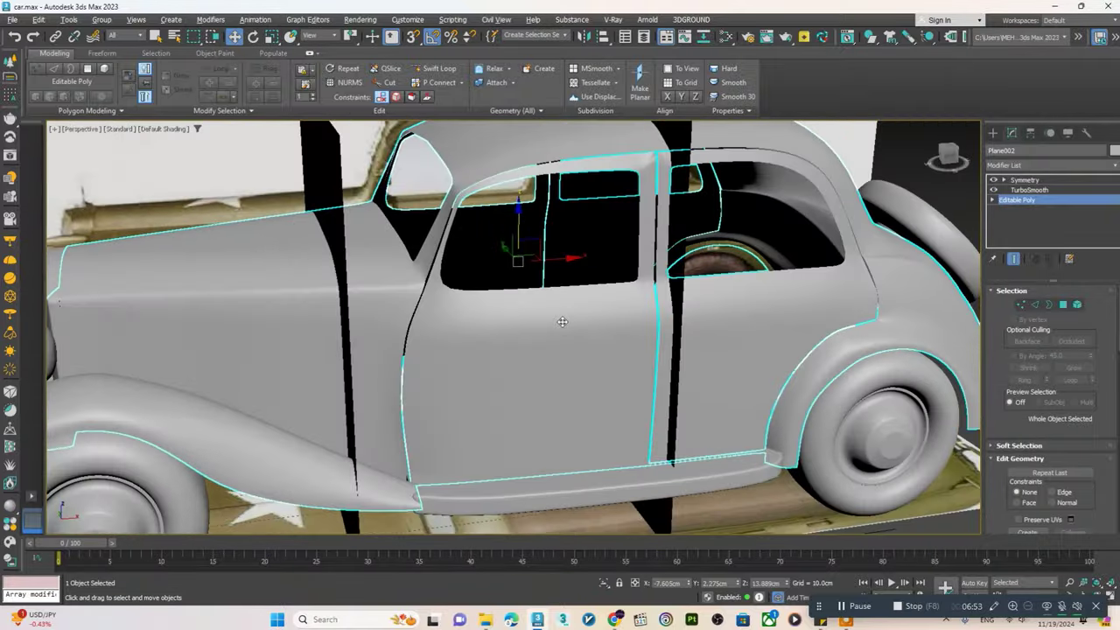
pyautogui.scroll(3, 595, 262)
pyautogui.scroll(2, 642, 201)
pyautogui.press('F4')
pyautogui.moveTo(642, 201)
pyautogui.keyDown('alt'); pyautogui.mouseDown(button='middle')
pyautogui.moveTo(664, 206)
pyautogui.moveTo(698, 167)
pyautogui.moveTo(676, 168)
pyautogui.moveTo(645, 146)
pyautogui.moveTo(626, 159)
pyautogui.moveTo(644, 181)
pyautogui.moveTo(625, 162)
pyautogui.moveTo(628, 259)
pyautogui.moveTo(643, 190)
pyautogui.mouseUp(button='middle'); pyautogui.keyUp('alt')
pyautogui.press('1')
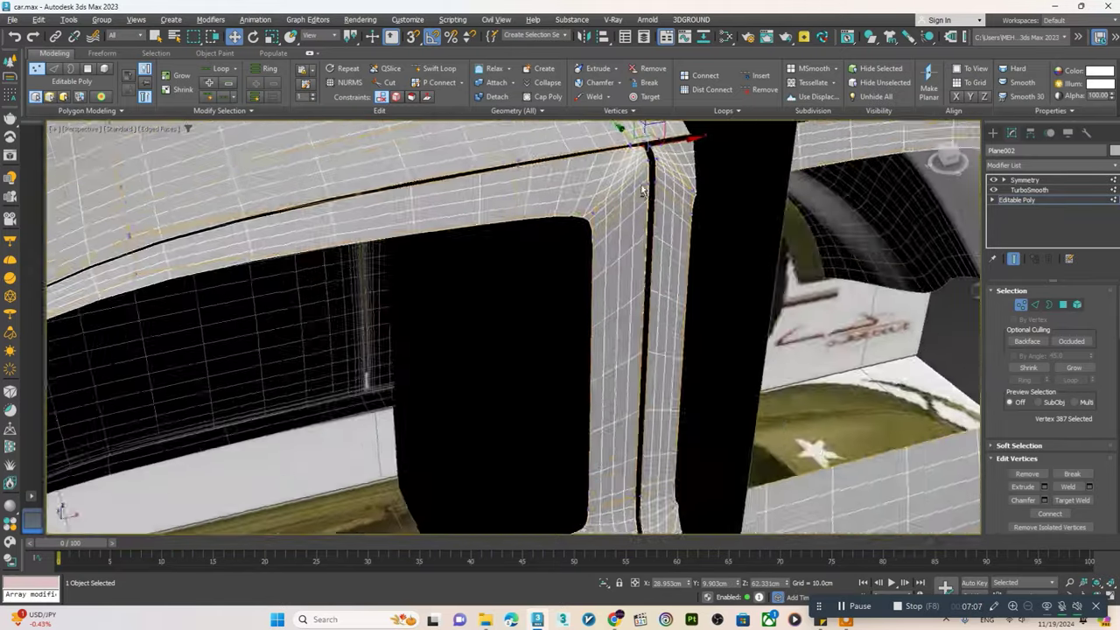
# - Select the edges at the window-frame corner, then switch back to Vertex mode
pyautogui.scroll(3, 643, 191)
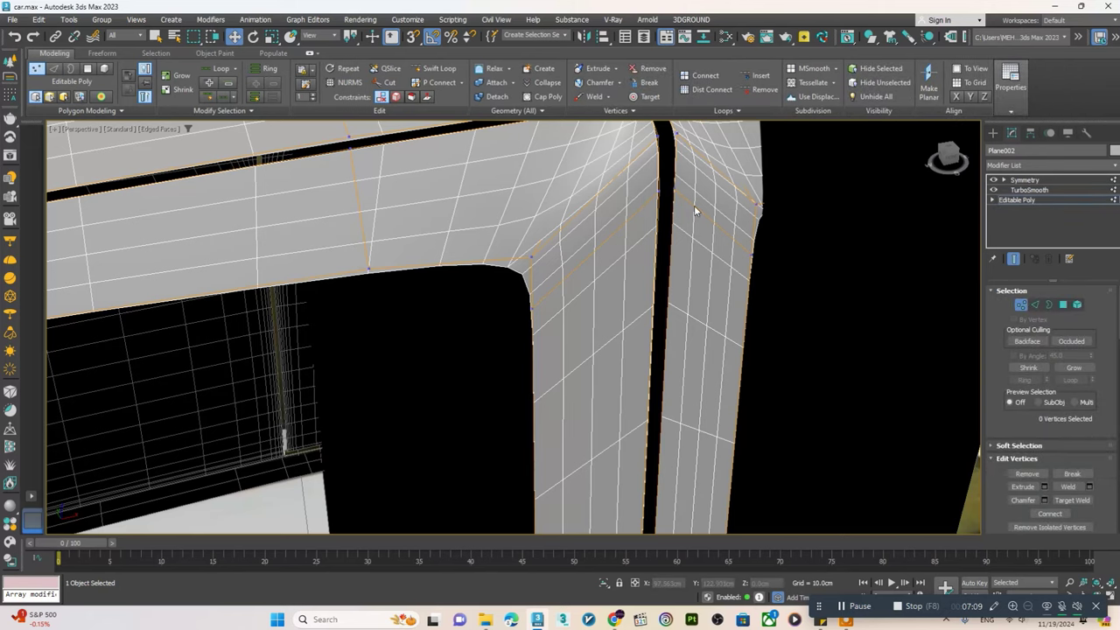
pyautogui.press('2')
pyautogui.click(635, 220)
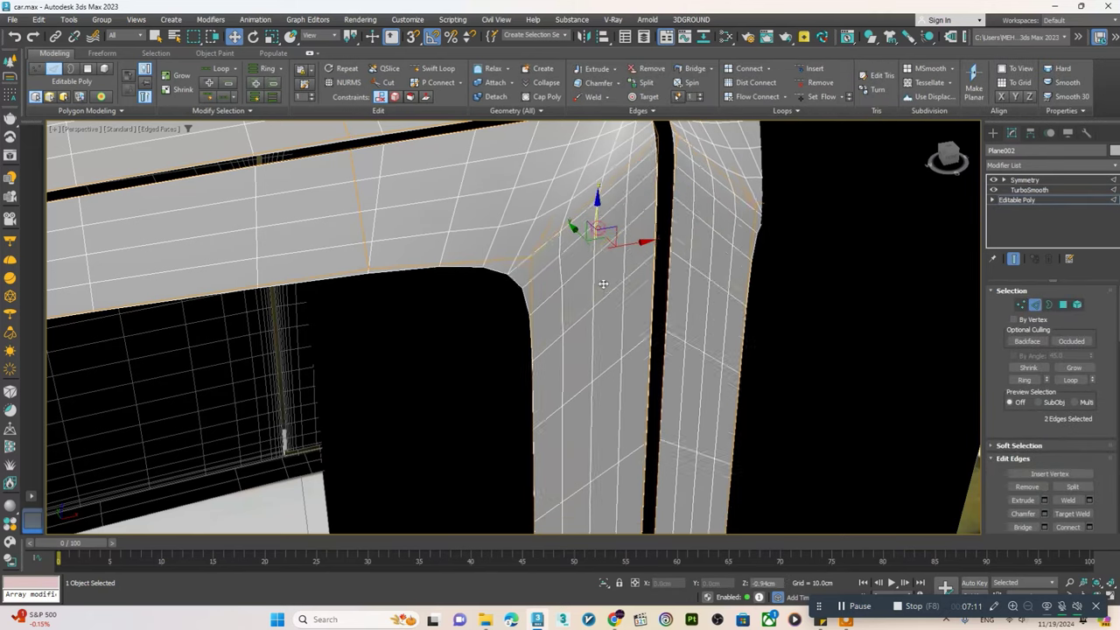
pyautogui.click(603, 324)
pyautogui.scroll(-3, 621, 322)
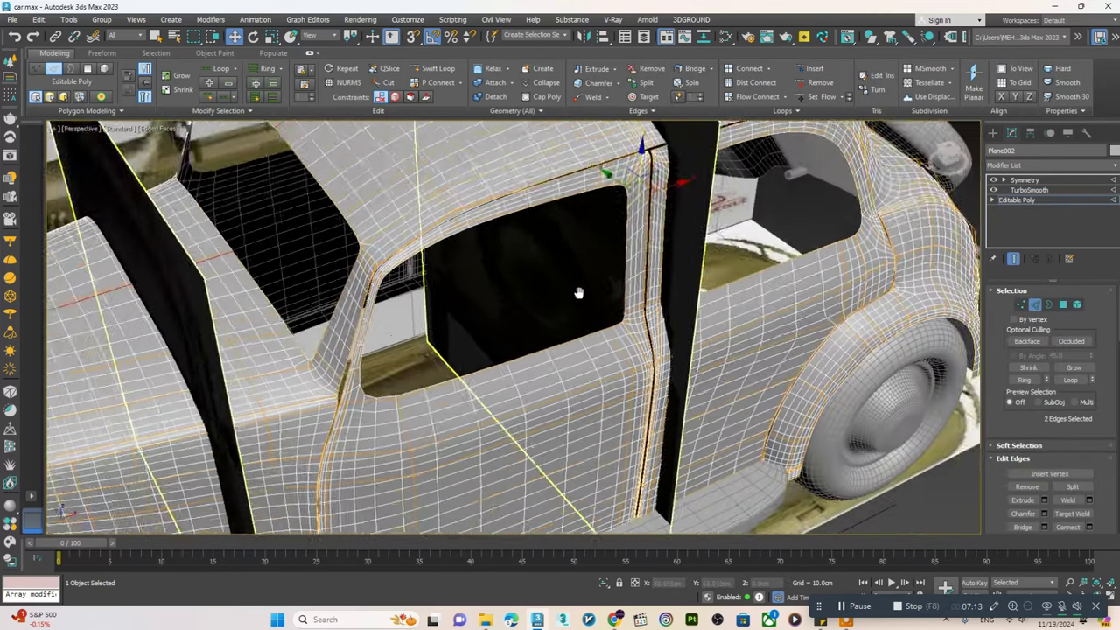
pyautogui.keyDown('alt'); pyautogui.moveTo(621, 322); pyautogui.dragTo(397, 256, button='middle'); pyautogui.keyUp('alt')
pyautogui.scroll(3, 396, 256)
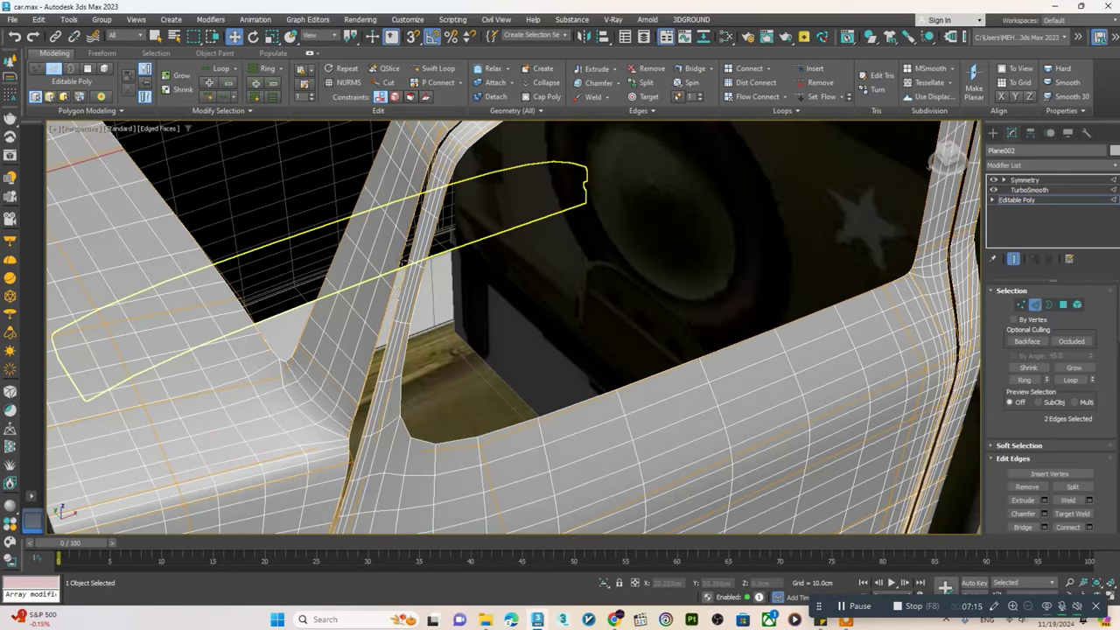
pyautogui.press('1')
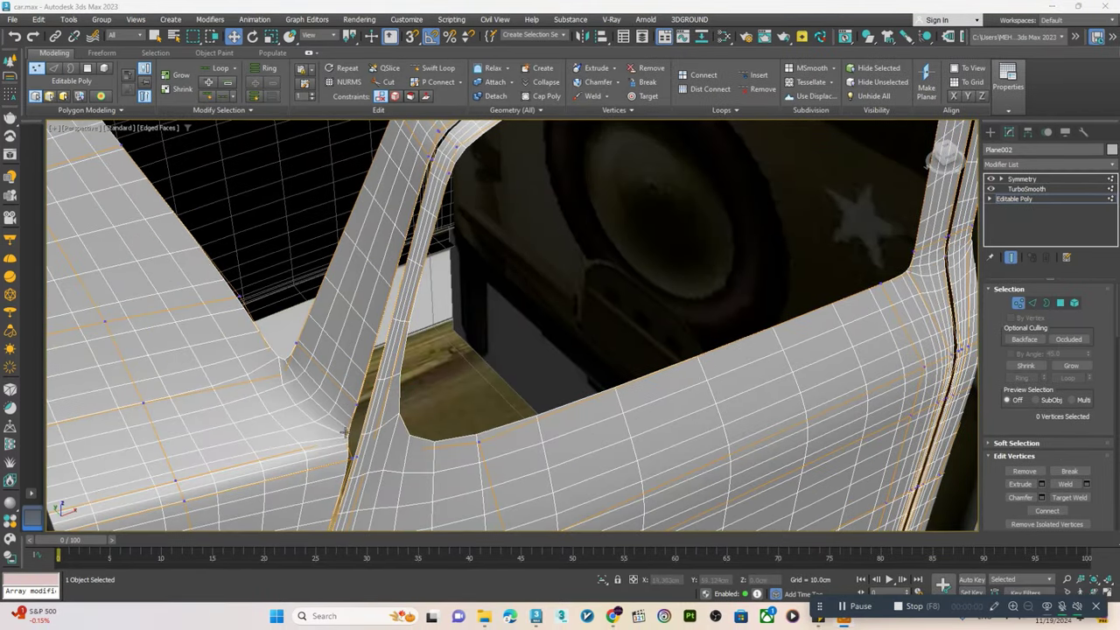
# - Nudge the A-pillar corner vertex and its neighbouring pillar-base vertex slightly into place
pyautogui.moveTo(342, 390); pyautogui.dragTo(349, 394)
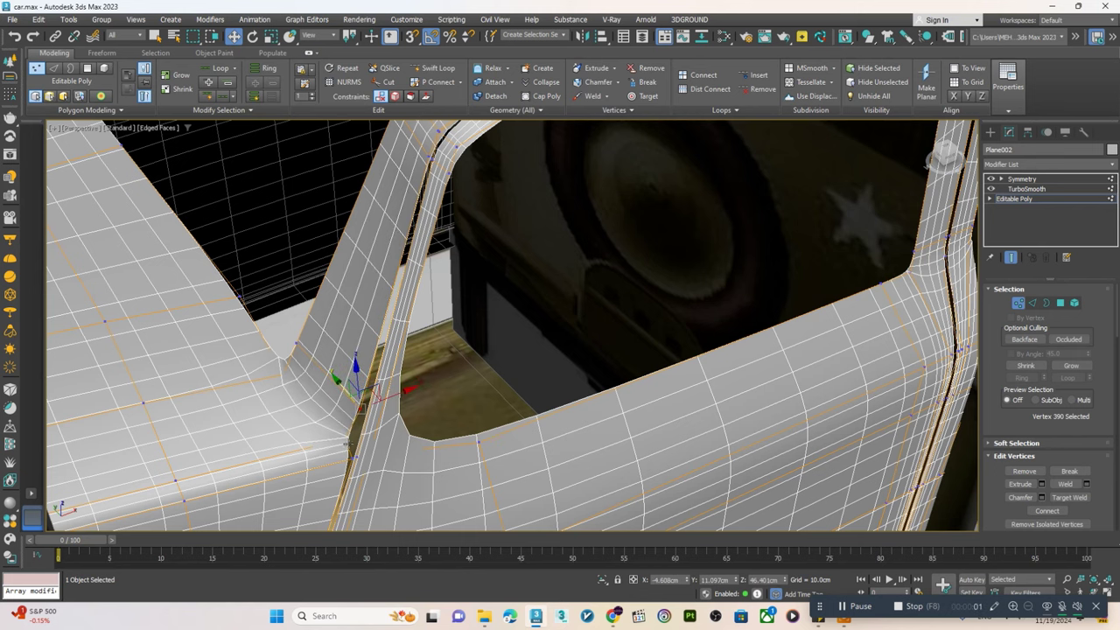
pyautogui.moveTo(344, 437); pyautogui.dragTo(341, 427)
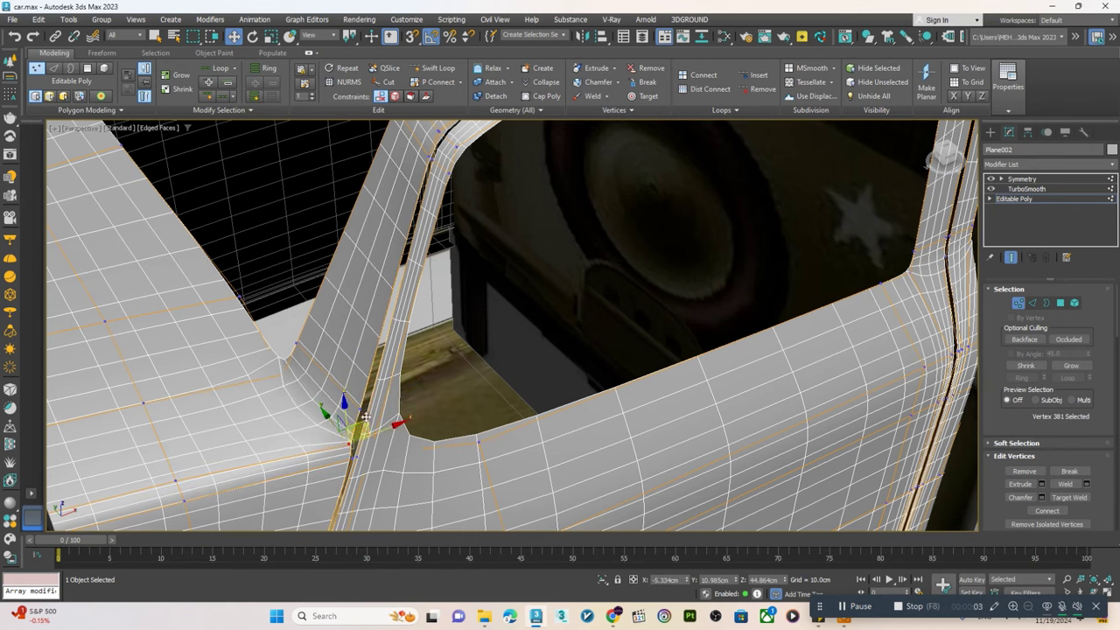
pyautogui.scroll(2, 404, 253)
pyautogui.scroll(2, 404, 252)
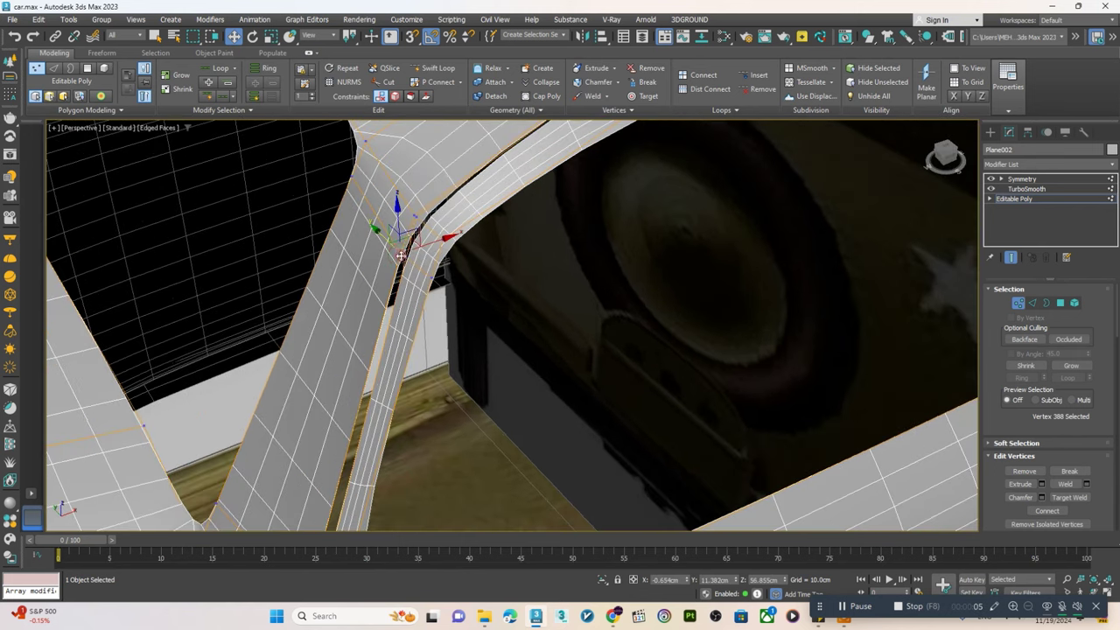
pyautogui.moveTo(407, 203); pyautogui.dragTo(406, 202)
pyautogui.scroll(-5, 389, 242)
pyautogui.scroll(-3, 389, 262)
pyautogui.moveTo(513, 280)
pyautogui.keyDown('alt'); pyautogui.mouseDown(button='middle')
pyautogui.moveTo(488, 296)
pyautogui.moveTo(581, 361)
pyautogui.mouseUp(button='middle'); pyautogui.keyUp('alt')
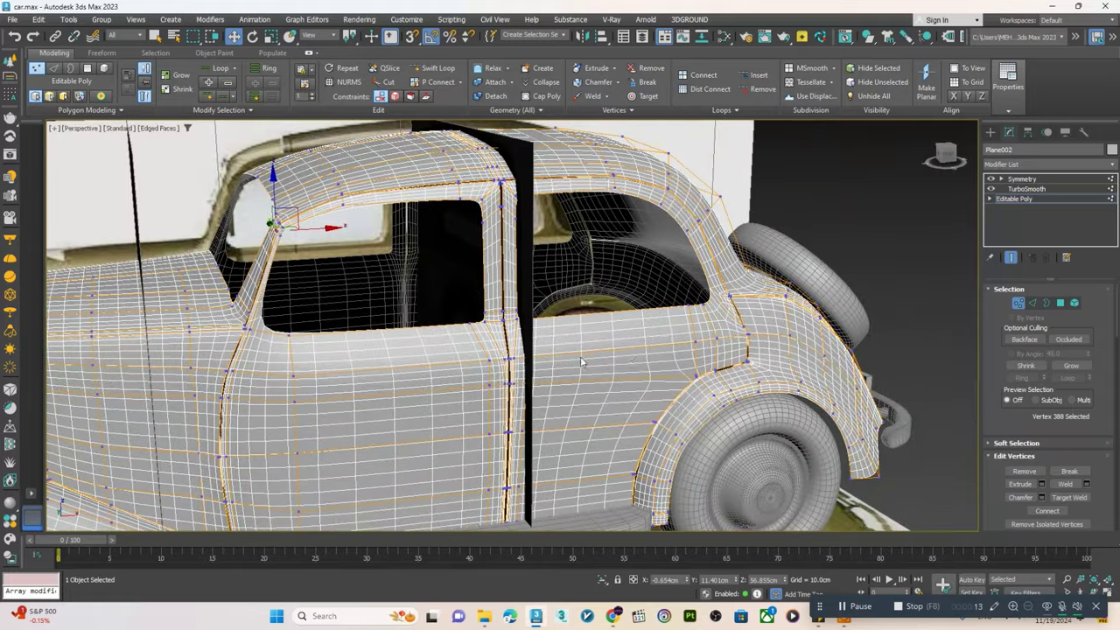
pyautogui.scroll(4, 581, 361)
pyautogui.scroll(2, 590, 361)
pyautogui.scroll(2, 659, 375)
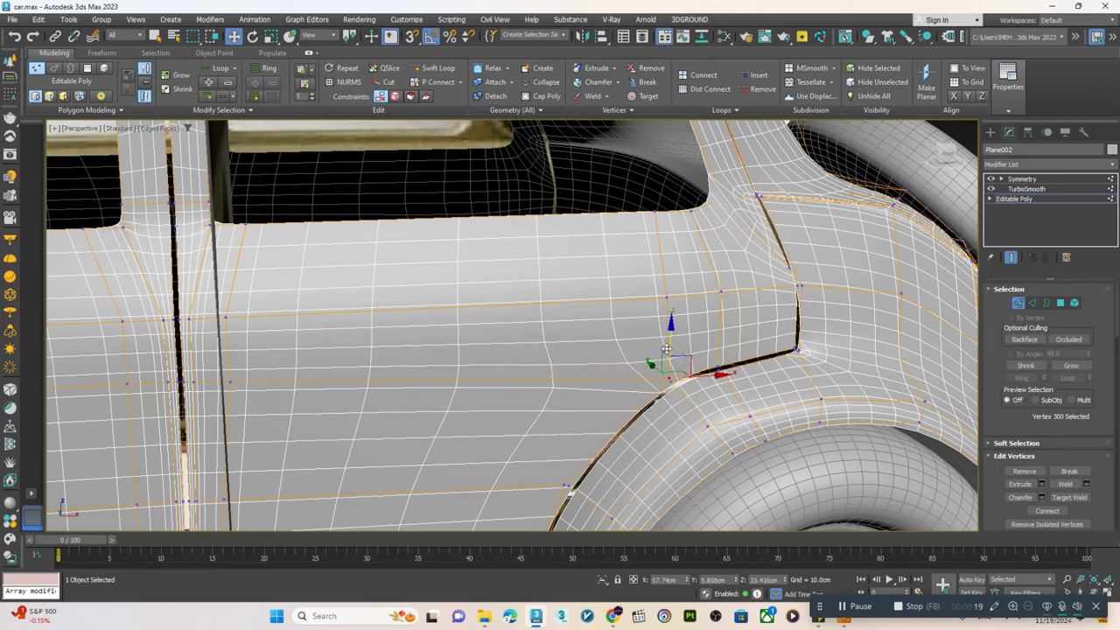
# - Try Swift Loop on the door, turning edged faces off, then return to the Move tool
pyautogui.keyDown('alt'); pyautogui.moveTo(668, 345); pyautogui.dragTo(404, 149, button='middle'); pyautogui.keyUp('alt')
pyautogui.click(419, 67)
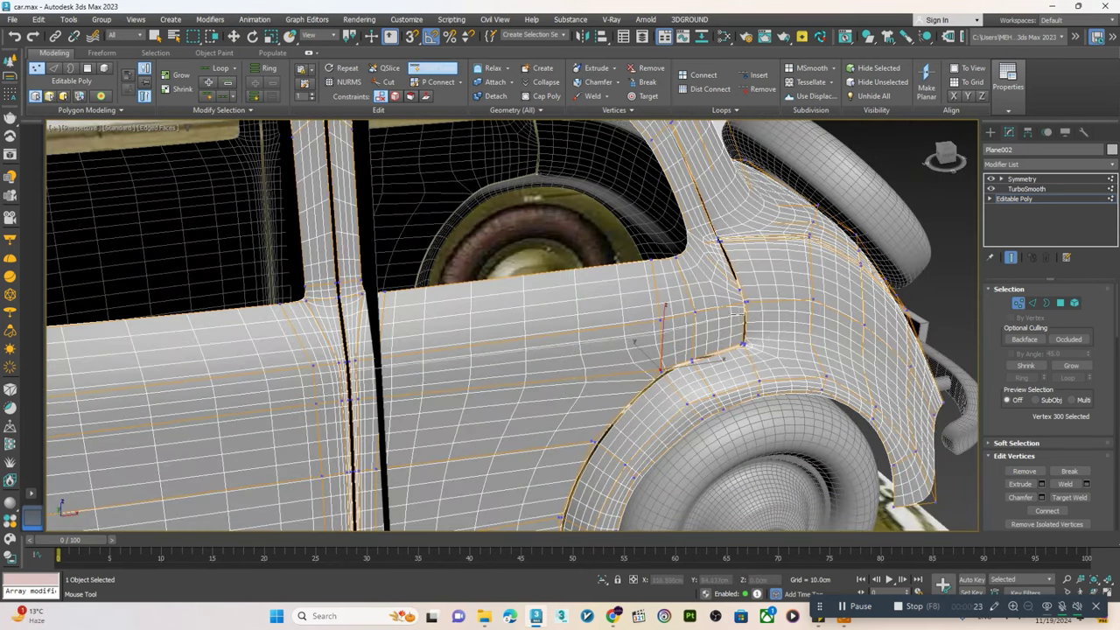
pyautogui.scroll(3, 656, 324)
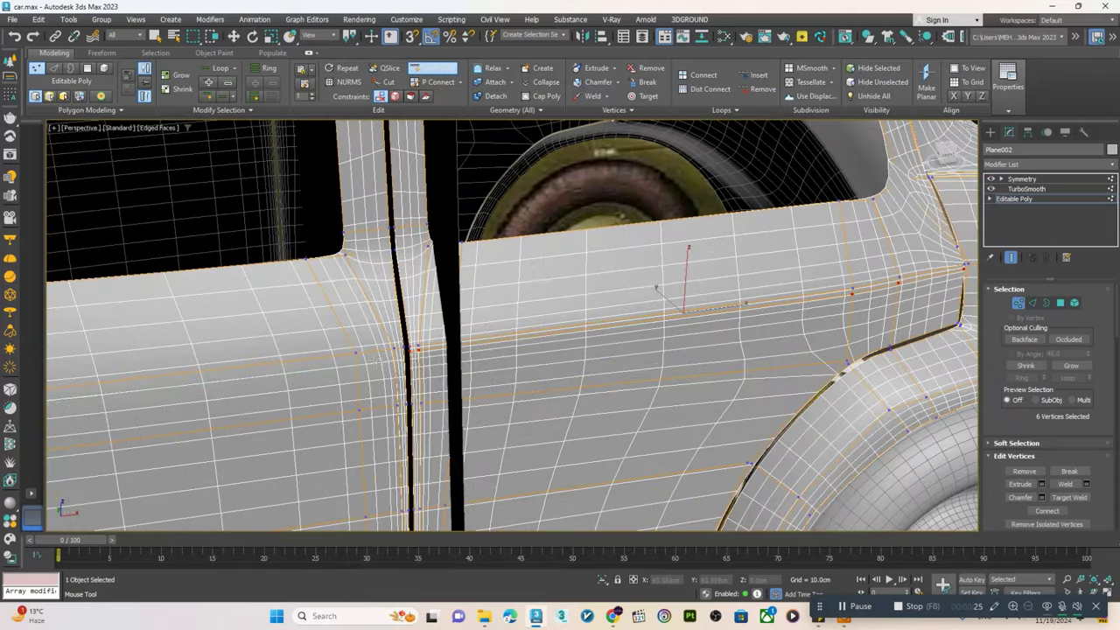
pyautogui.scroll(-2, 356, 358)
pyautogui.scroll(-3, 356, 359)
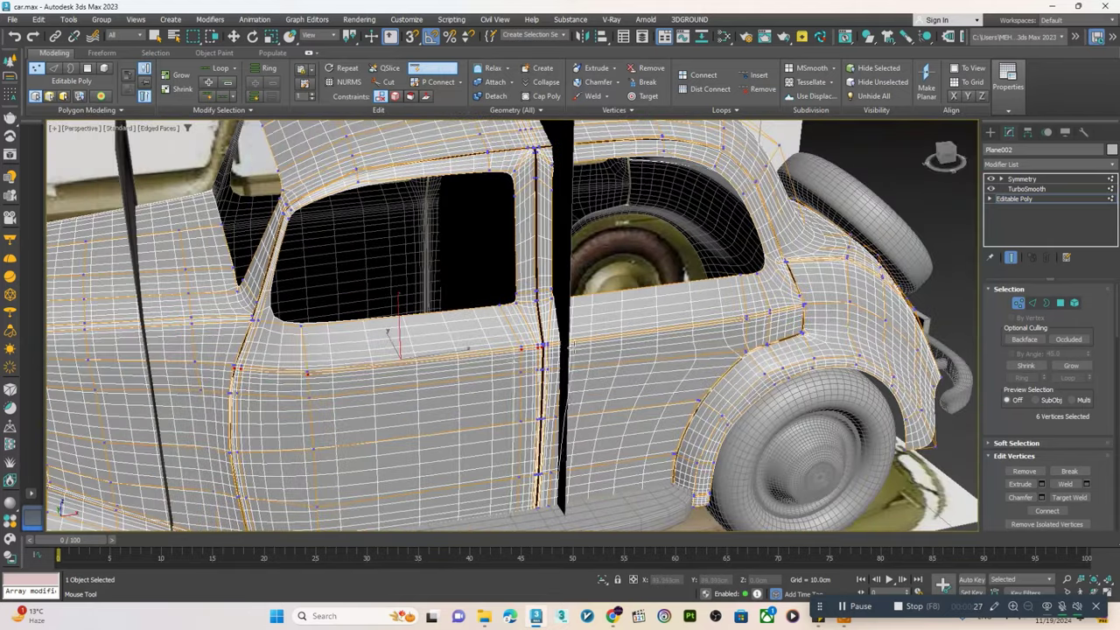
pyautogui.press('F4')
pyautogui.scroll(-4, 522, 362)
pyautogui.press('w')
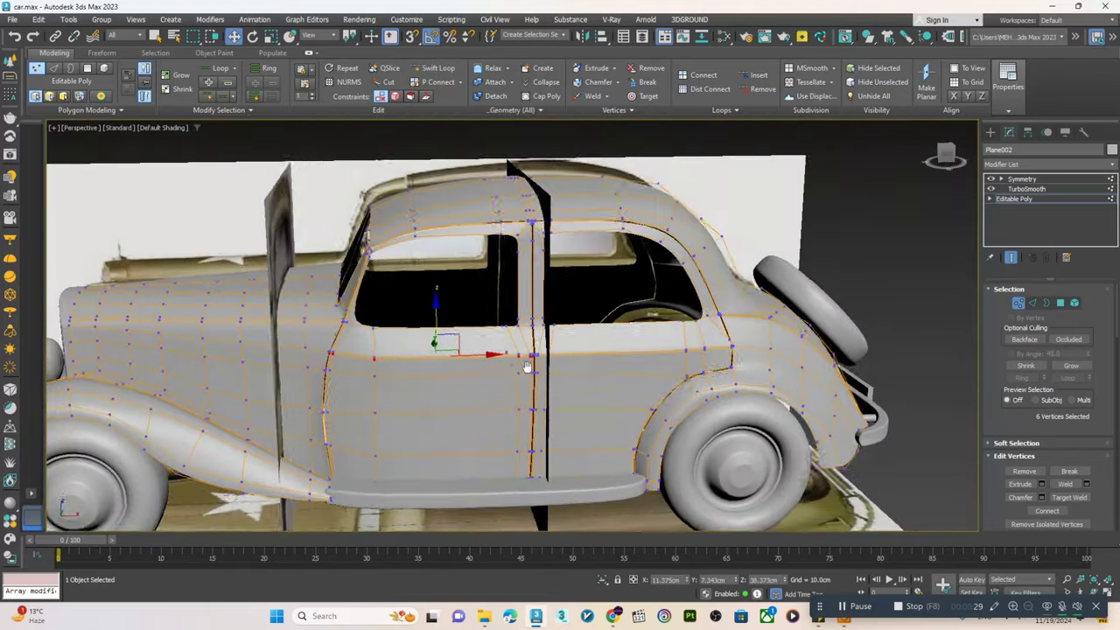
# - At the Symmetry level, maximize the Front view with edged faces on the window corner
pyautogui.moveTo(523, 361)
pyautogui.keyDown('alt'); pyautogui.mouseDown(button='middle')
pyautogui.moveTo(522, 347)
pyautogui.moveTo(413, 367)
pyautogui.mouseUp(button='middle'); pyautogui.keyUp('alt')
pyautogui.click(1021, 178)
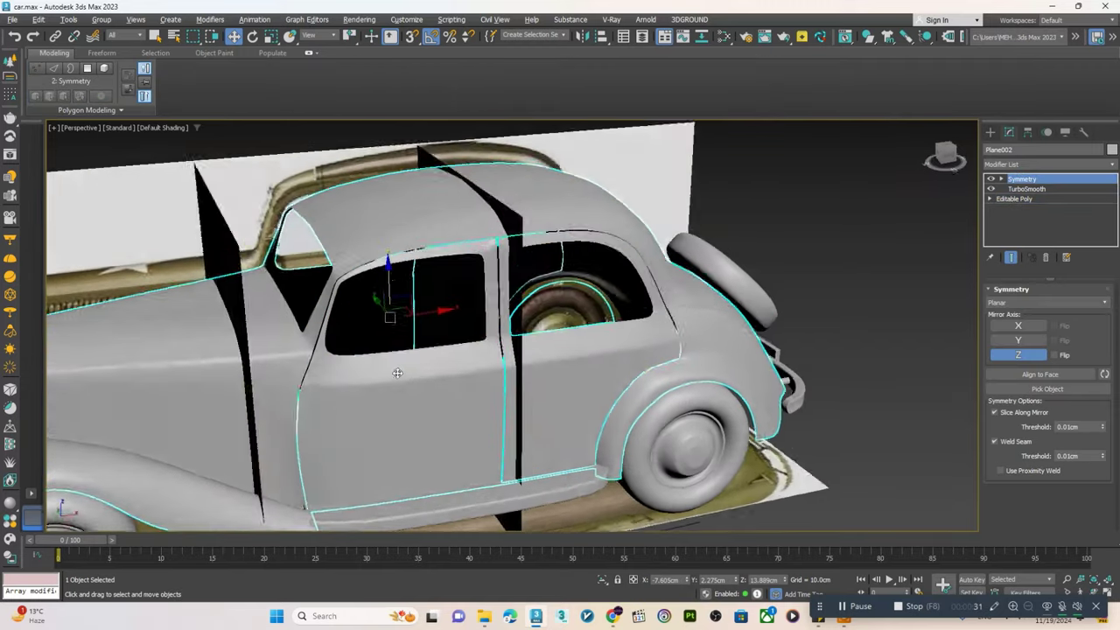
pyautogui.press('f')
pyautogui.press('F4')
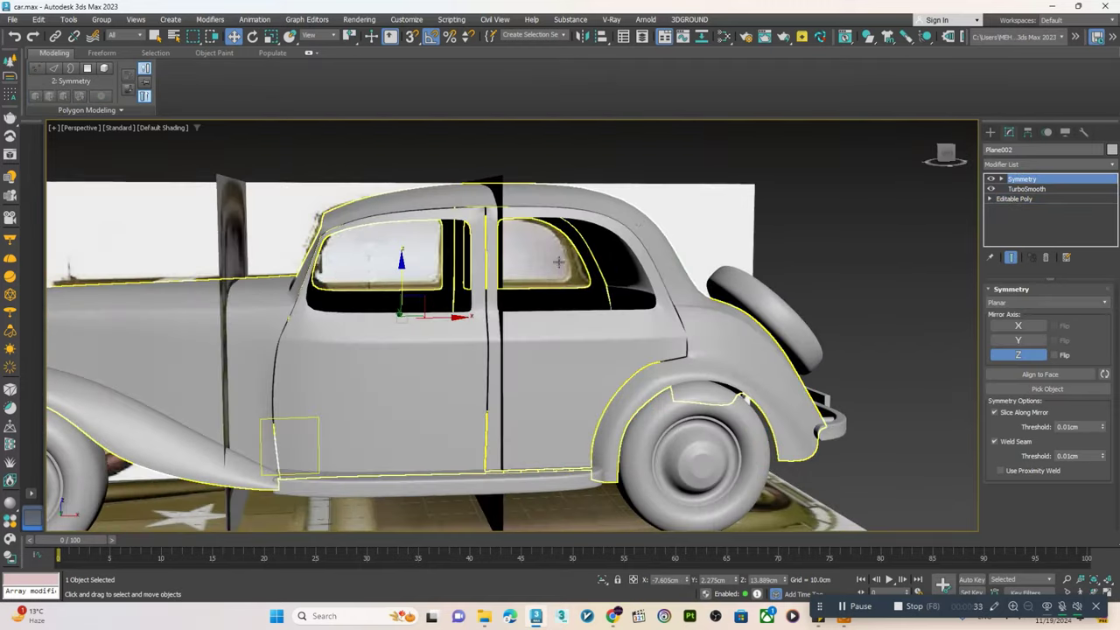
pyautogui.hotkey('alt', 'w')
pyautogui.hotkey('alt', 'w')
pyautogui.scroll(3, 519, 288)
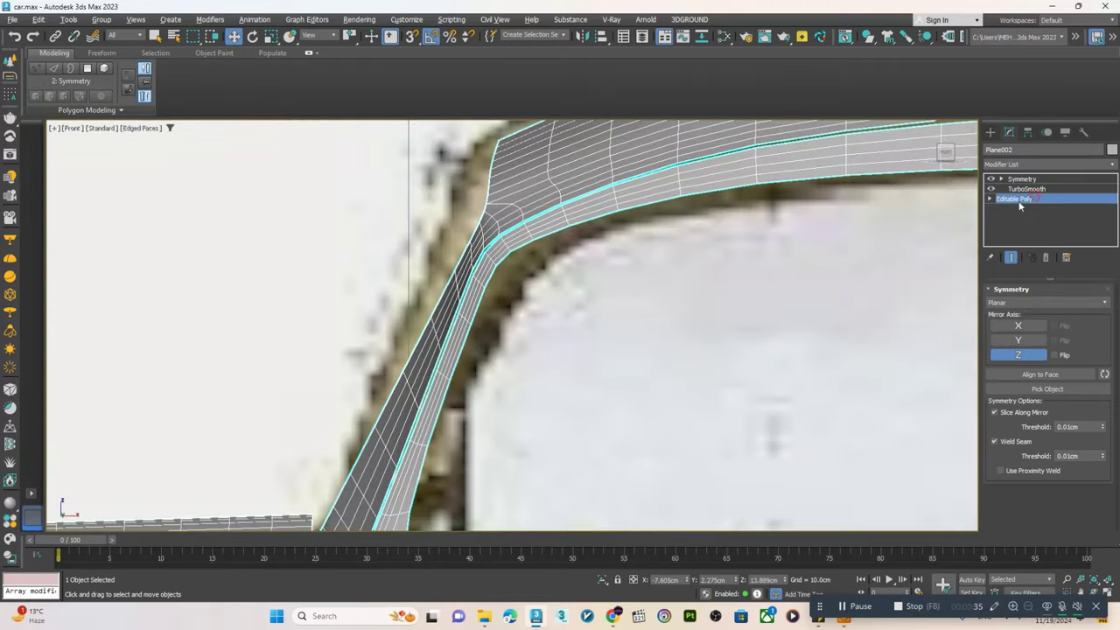
# - In Editable Poly vertex mode, pull the side window's front-corner vertices into a rounder curve
pyautogui.click(1019, 205)
pyautogui.scroll(-2, 545, 365)
pyautogui.click(1010, 258)
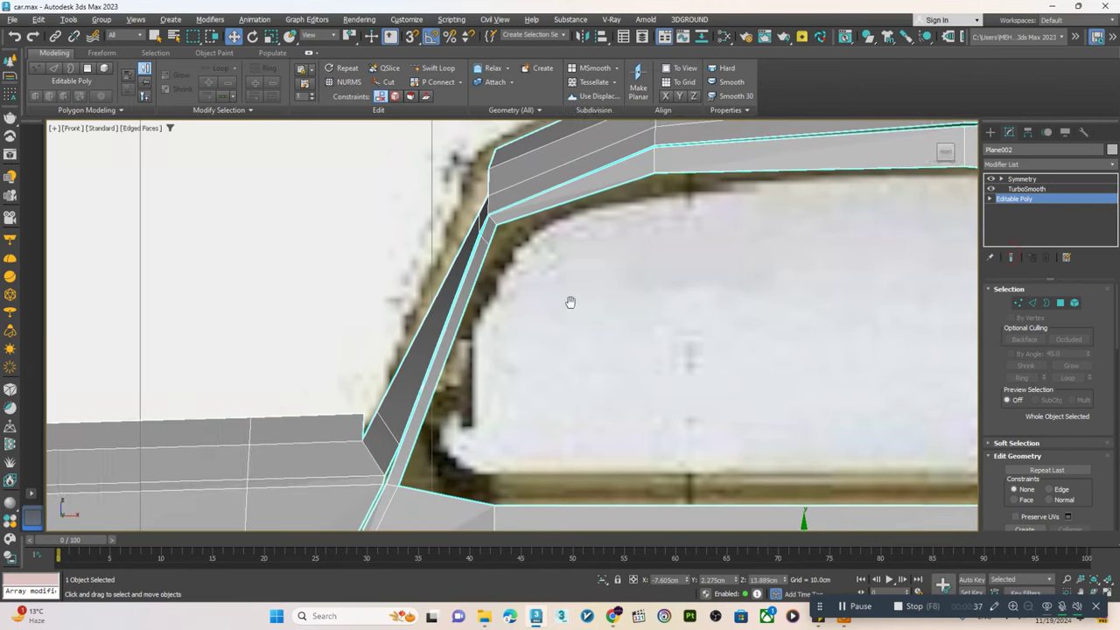
pyautogui.click(1017, 304)
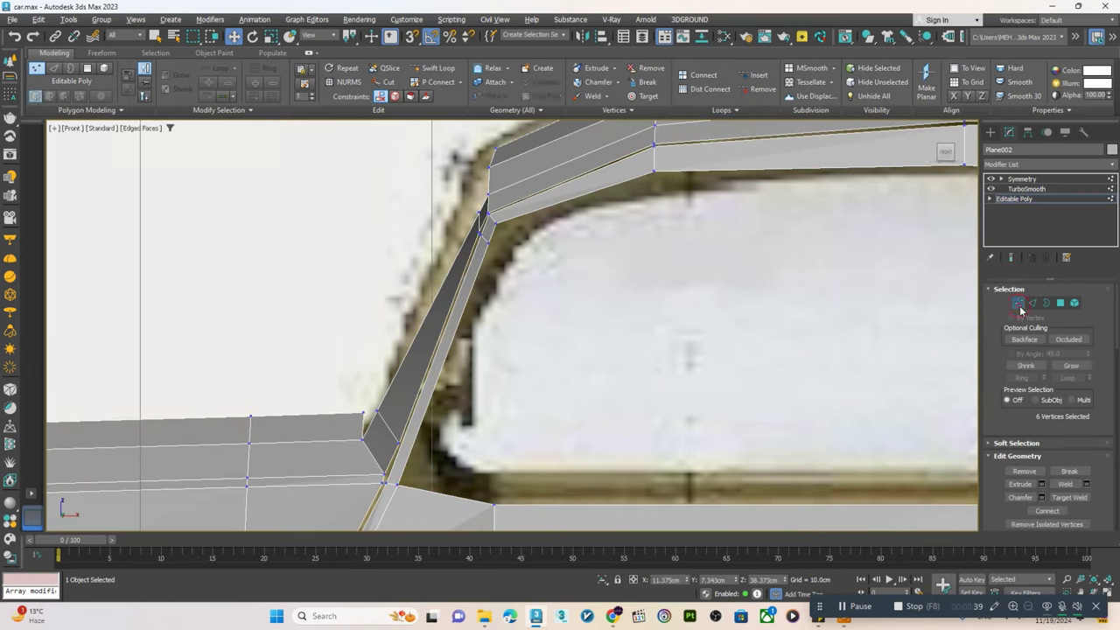
pyautogui.click(1010, 258)
pyautogui.scroll(2, 496, 247)
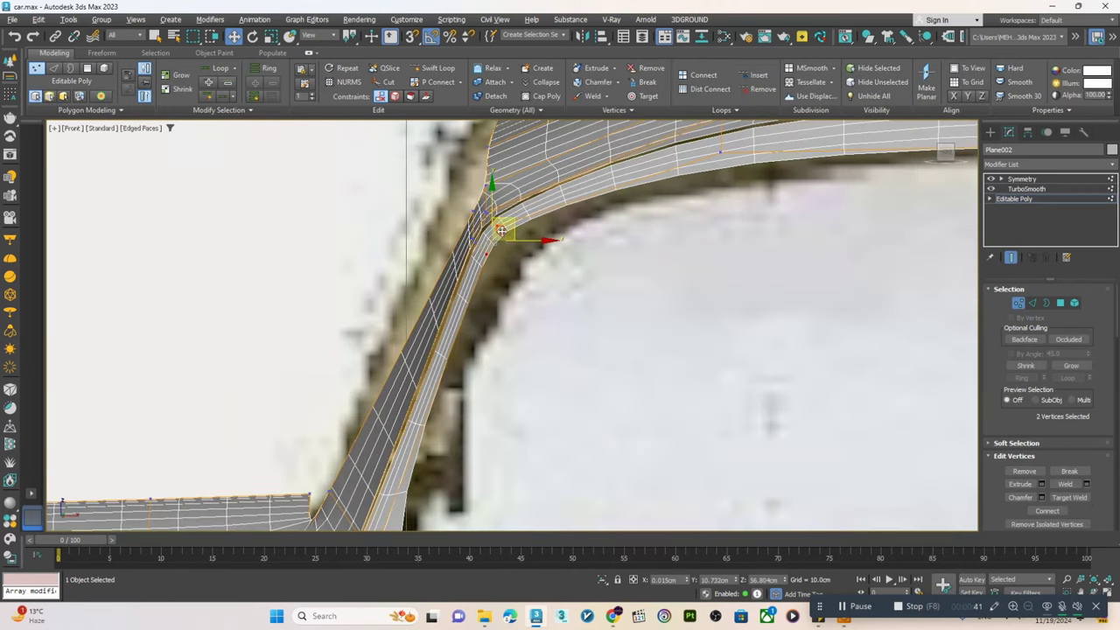
pyautogui.moveTo(515, 220); pyautogui.dragTo(529, 236)
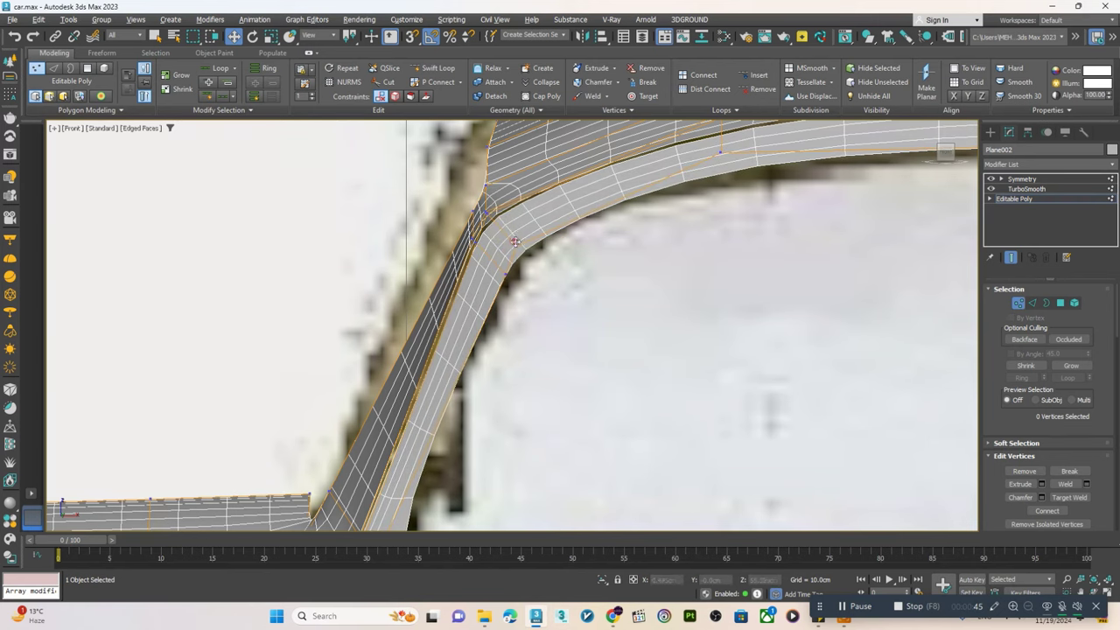
pyautogui.scroll(-2, 595, 241)
pyautogui.scroll(1, 634, 210)
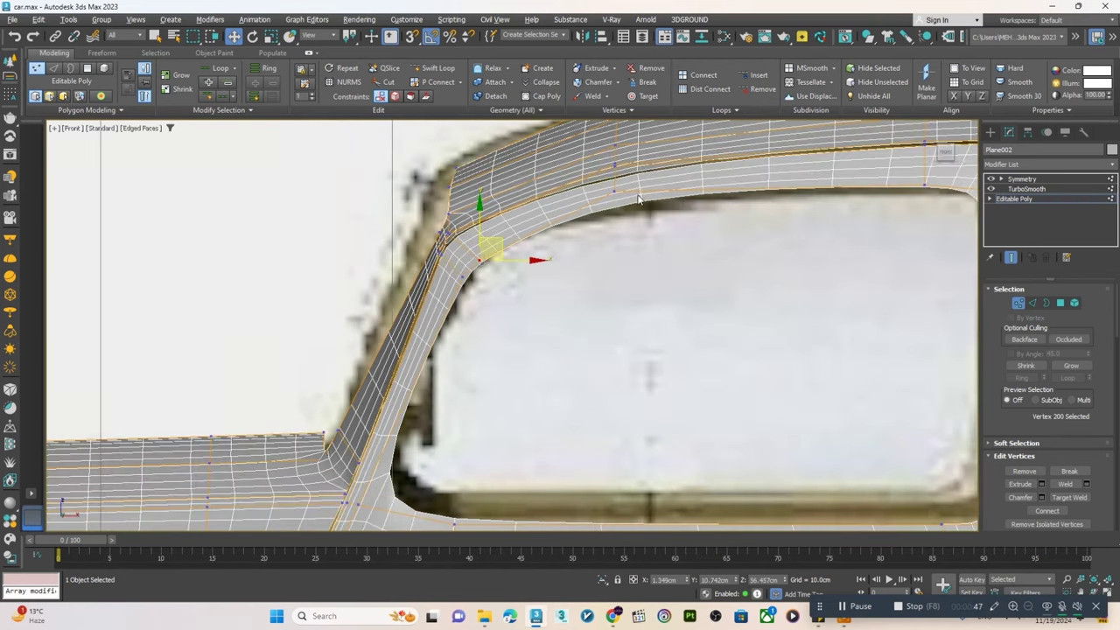
pyautogui.moveTo(616, 191); pyautogui.dragTo(616, 175)
pyautogui.scroll(-3, 617, 280)
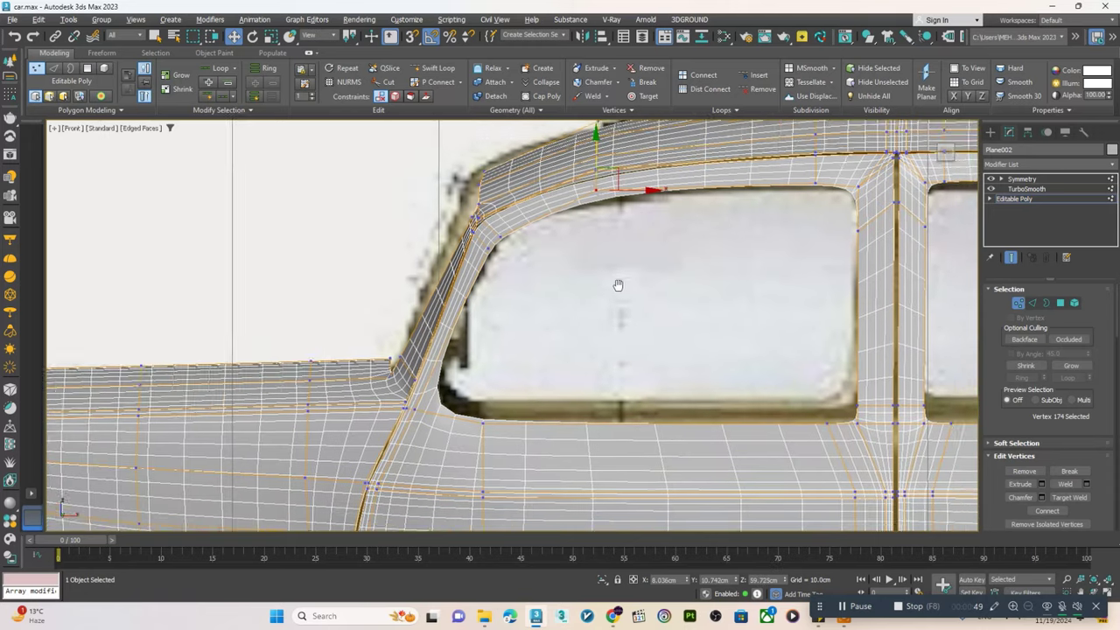
pyautogui.scroll(2, 499, 391)
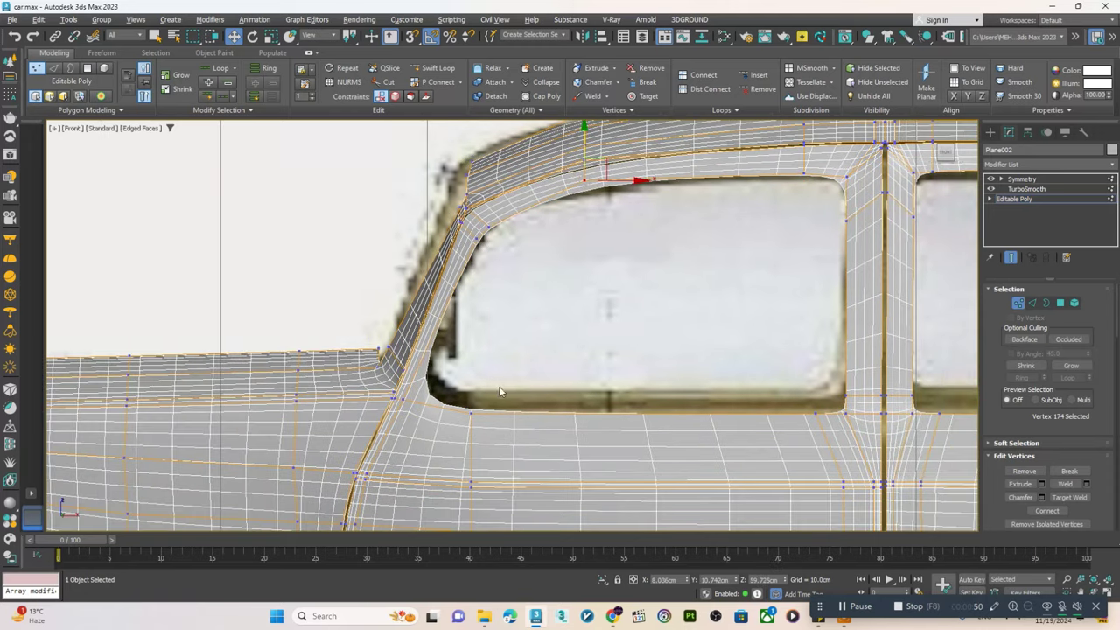
# - Add an extra edge loop across the door with Swift Loop
pyautogui.click(423, 426)
pyautogui.scroll(-3, 490, 394)
pyautogui.scroll(2, 558, 366)
pyautogui.rightClick(557, 365)
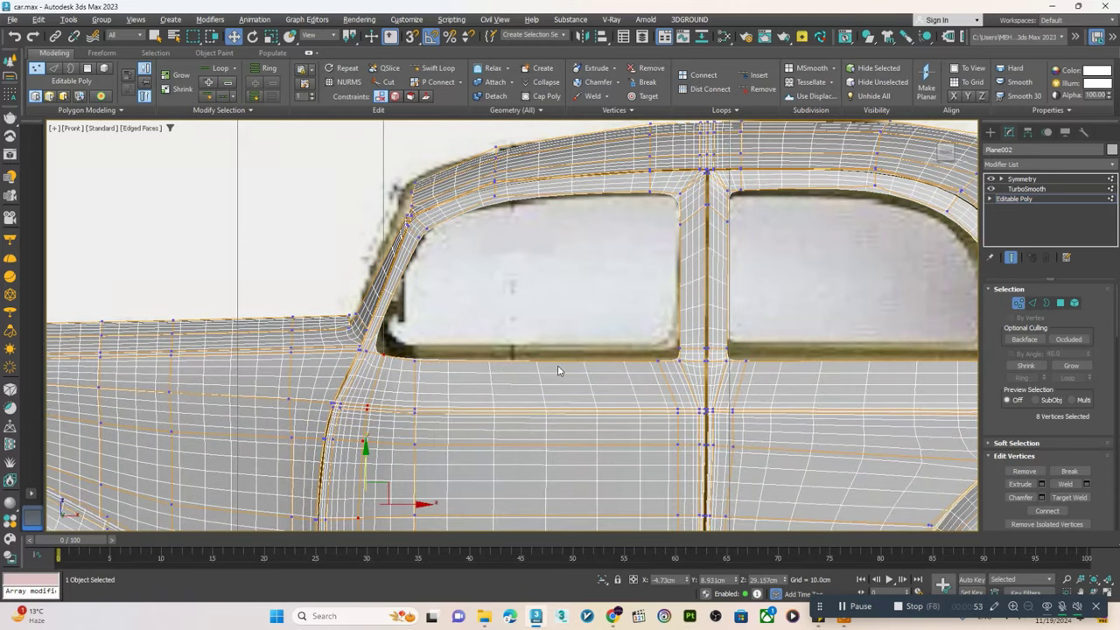
pyautogui.rightClick(557, 368)
pyautogui.moveTo(600, 385); pyautogui.dragTo(458, 338, button='middle')
# - Maximize Perspective and move the rear door window border about 3.3 cm in Border mode
pyautogui.hotkey('alt', 'w')
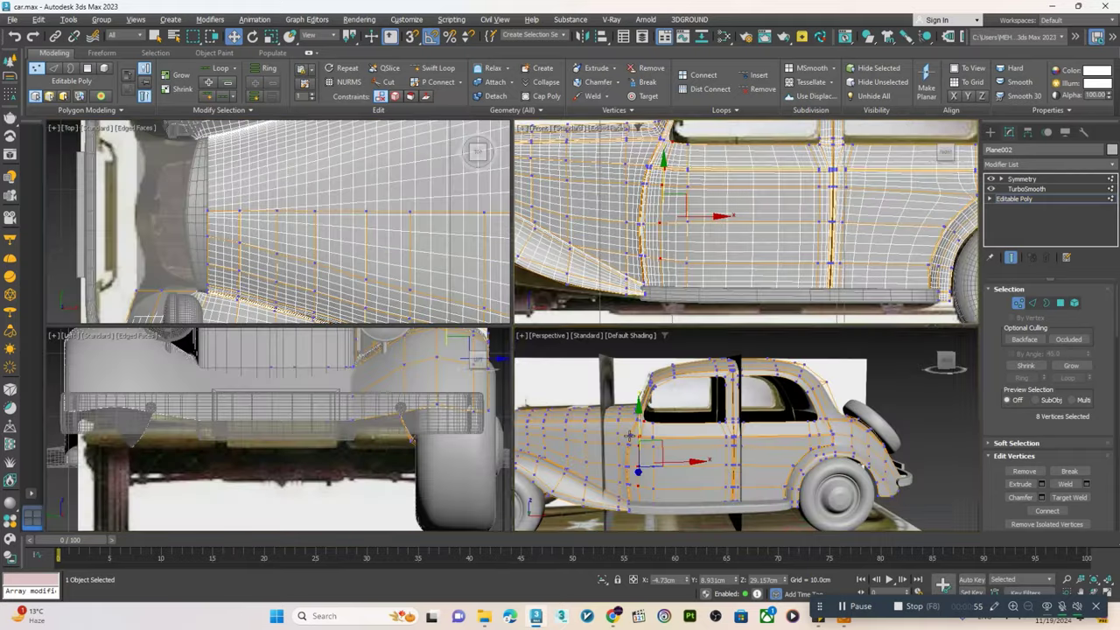
pyautogui.hotkey('alt', 'w')
pyautogui.moveTo(630, 434)
pyautogui.keyDown('alt'); pyautogui.mouseDown(button='middle')
pyautogui.moveTo(659, 470)
pyautogui.moveTo(578, 325)
pyautogui.mouseUp(button='middle'); pyautogui.keyUp('alt')
pyautogui.scroll(2, 578, 325)
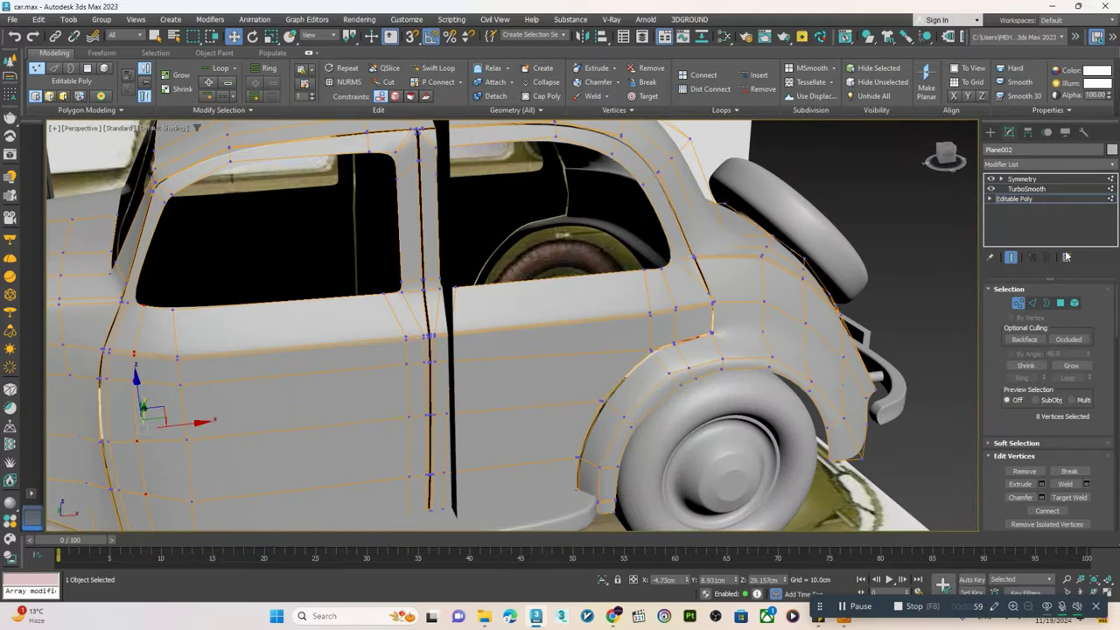
pyautogui.click(1047, 302)
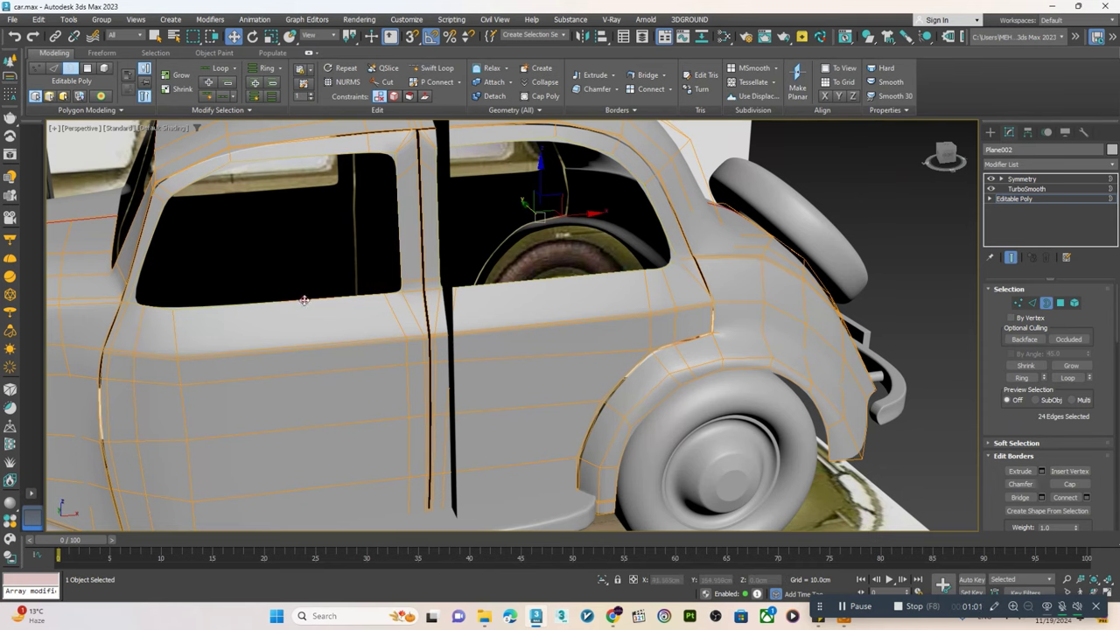
pyautogui.keyDown('alt'); pyautogui.moveTo(303, 300); pyautogui.dragTo(553, 279, button='middle'); pyautogui.keyUp('alt')
pyautogui.moveTo(546, 265); pyautogui.dragTo(539, 254)
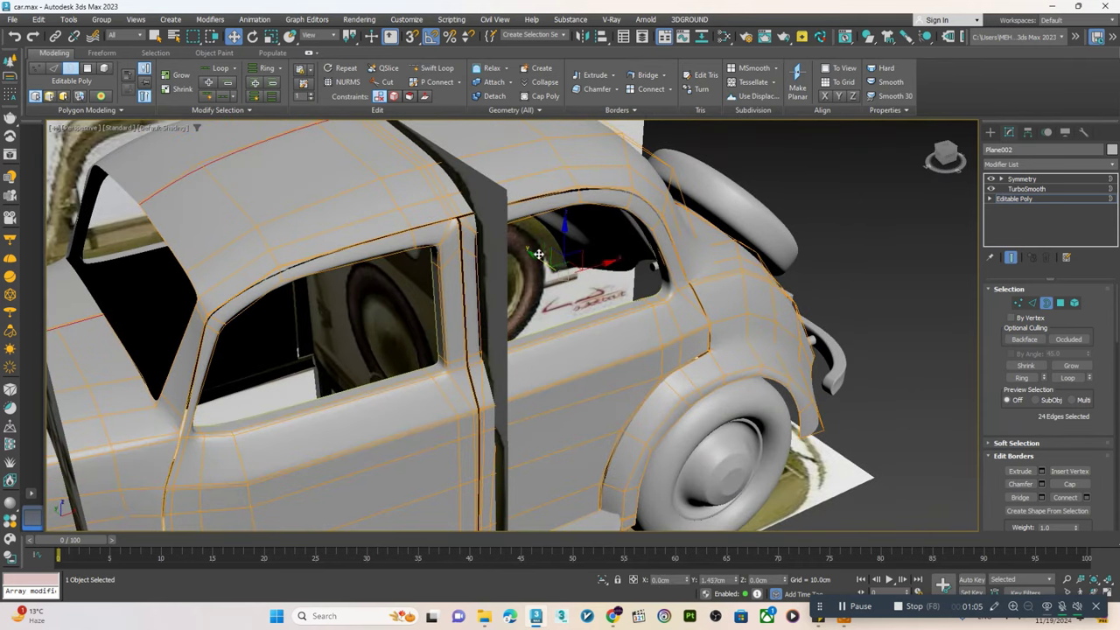
# - Check both door window openings from the side, then leave Border mode
pyautogui.scroll(-3, 537, 253)
pyautogui.moveTo(538, 254)
pyautogui.keyDown('alt'); pyautogui.mouseDown(button='middle')
pyautogui.moveTo(527, 236)
pyautogui.moveTo(532, 260)
pyautogui.moveTo(477, 214)
pyautogui.moveTo(486, 262)
pyautogui.moveTo(471, 285)
pyautogui.mouseUp(button='middle'); pyautogui.keyUp('alt')
pyautogui.scroll(3, 528, 236)
pyautogui.scroll(2, 527, 236)
pyautogui.scroll(-3, 515, 265)
pyautogui.scroll(3, 473, 210)
pyautogui.scroll(-2, 488, 247)
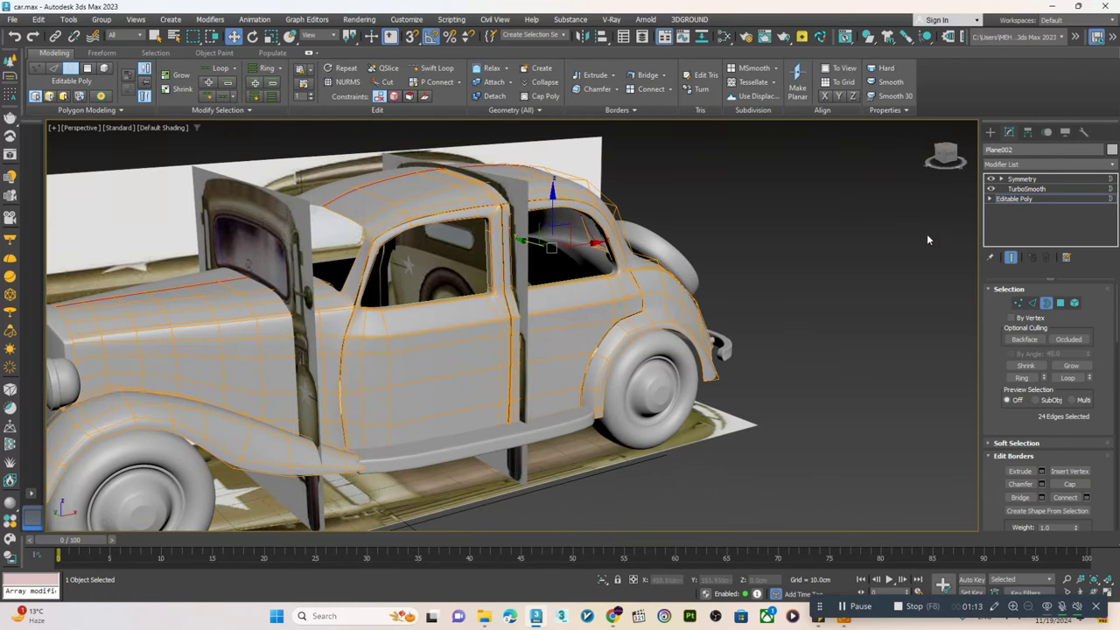
pyautogui.click(1014, 199)
# - Hide the reference image planes with Hide Selection, then select the front wheel
pyautogui.click(825, 263)
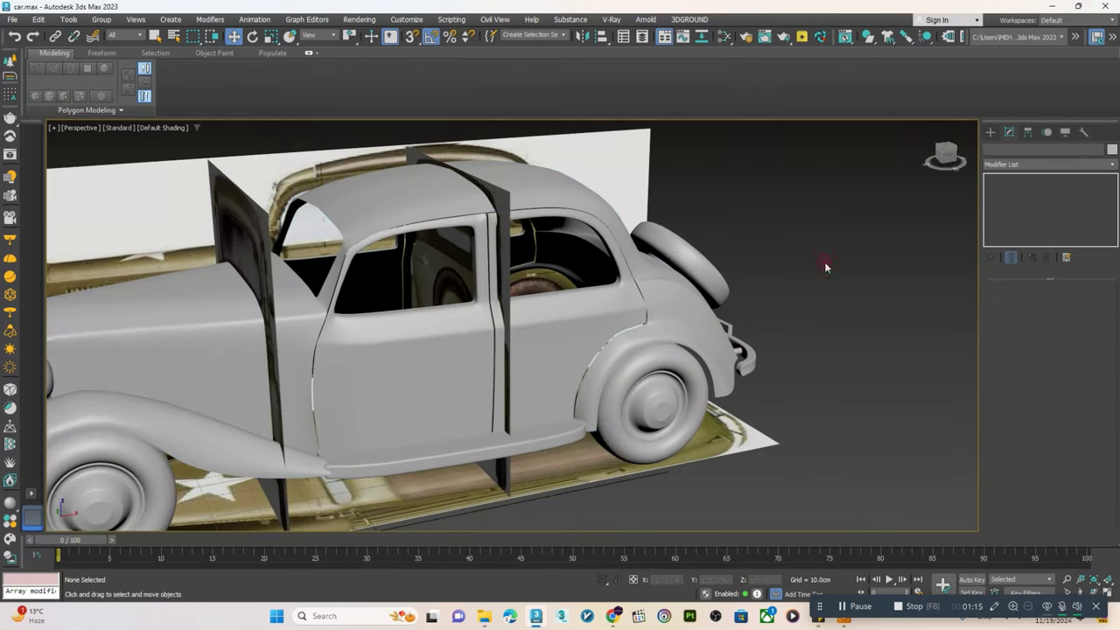
pyautogui.moveTo(663, 333)
pyautogui.keyDown('alt'); pyautogui.mouseDown(button='middle')
pyautogui.moveTo(487, 420)
pyautogui.moveTo(537, 425)
pyautogui.mouseUp(button='middle'); pyautogui.keyUp('alt')
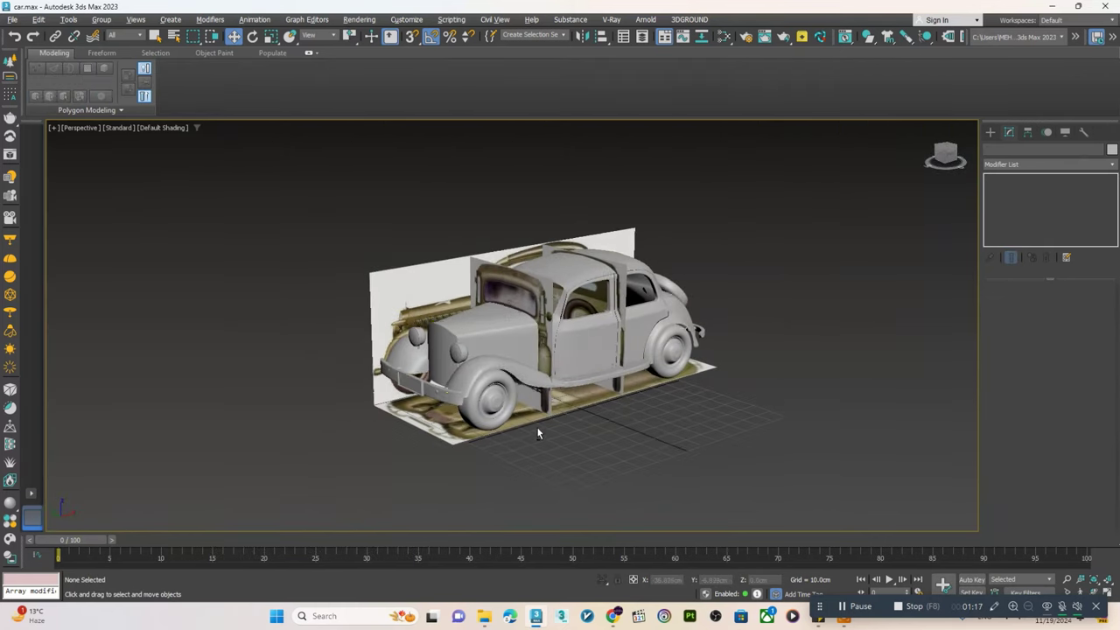
pyautogui.click(537, 426)
pyautogui.rightClick(448, 285)
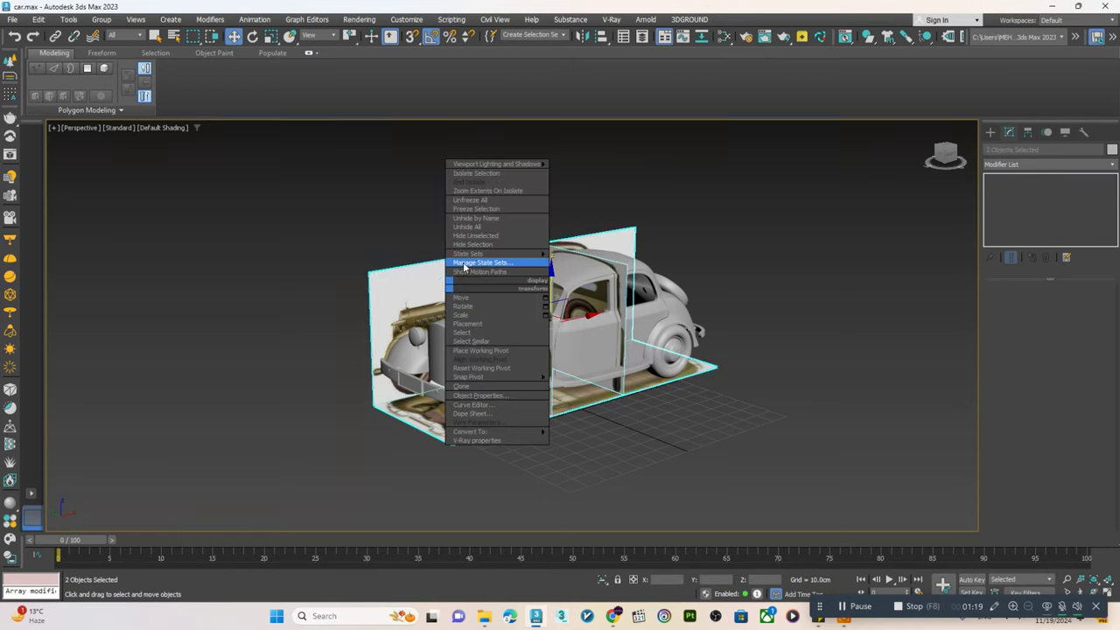
pyautogui.click(477, 247)
pyautogui.moveTo(494, 300)
pyautogui.keyDown('alt'); pyautogui.mouseDown(button='middle')
pyautogui.moveTo(697, 352)
pyautogui.moveTo(516, 348)
pyautogui.mouseUp(button='middle'); pyautogui.keyUp('alt')
pyautogui.scroll(5, 516, 348)
pyautogui.click(478, 394)
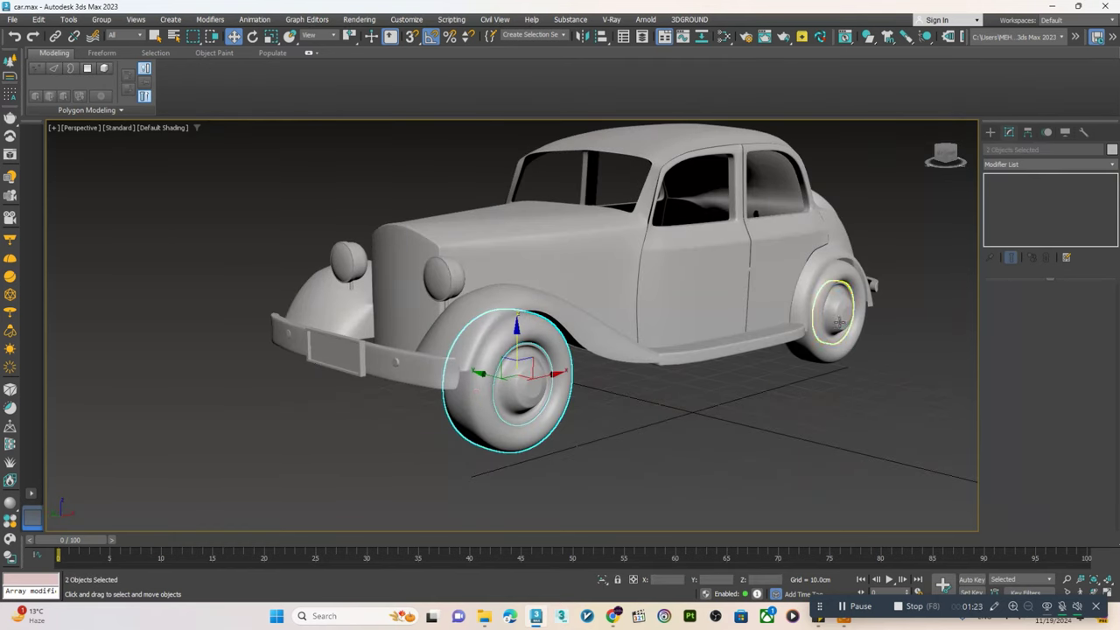
# - Add a Symmetry modifier to the wheels, mirrored across Y and flipped so they reappear
pyautogui.click(1012, 164)
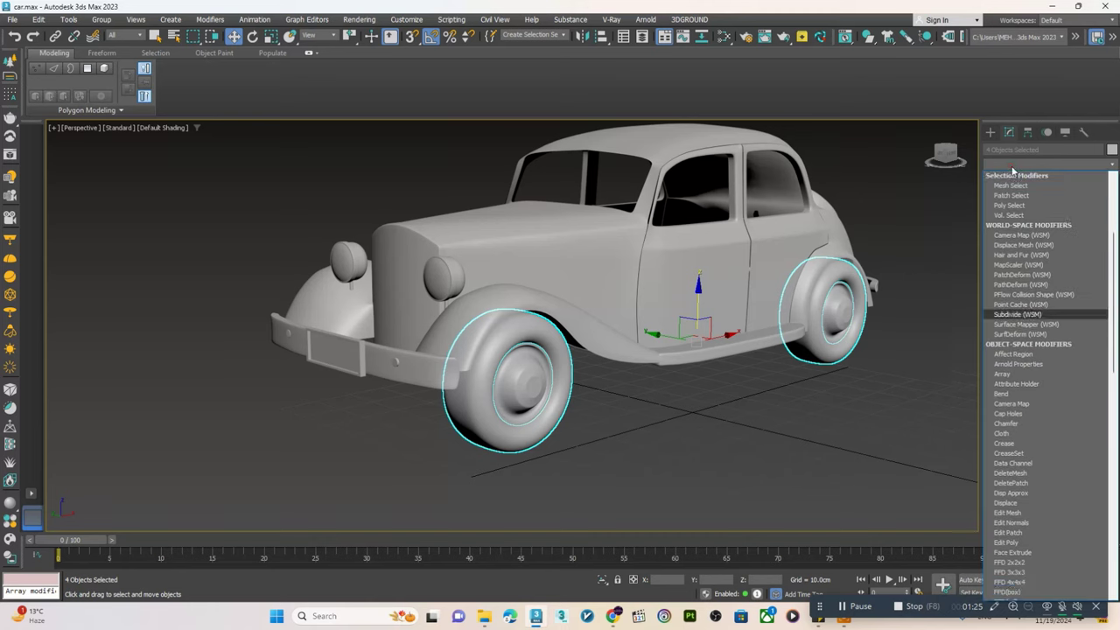
pyautogui.write('sym')
pyautogui.press('Return')
pyautogui.click(1010, 342)
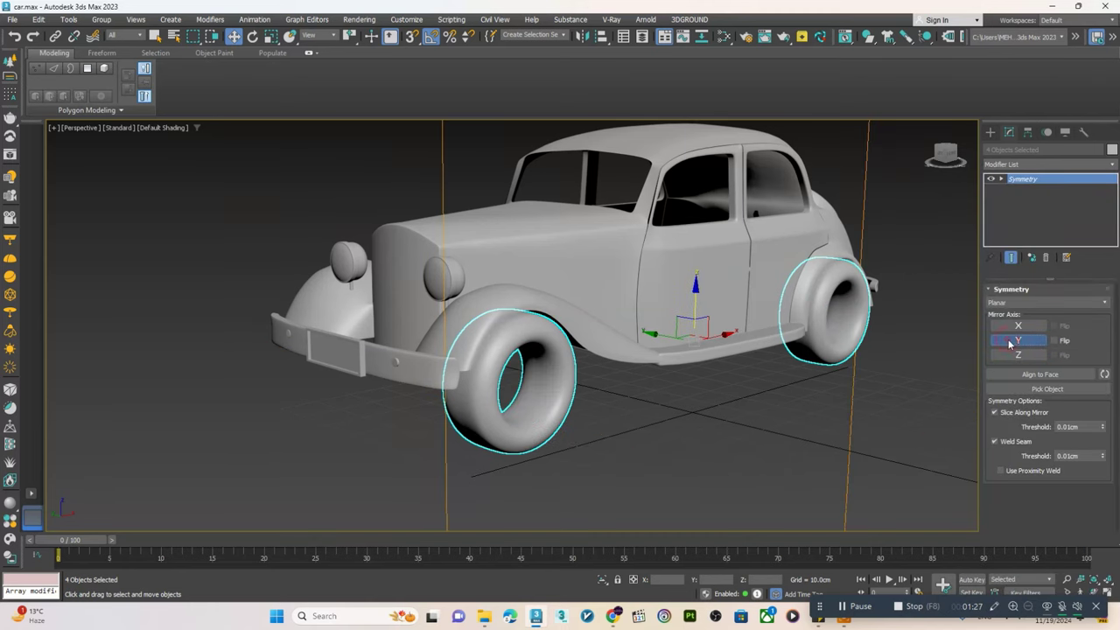
pyautogui.keyDown('alt'); pyautogui.moveTo(735, 335); pyautogui.dragTo(777, 331, button='middle'); pyautogui.keyUp('alt')
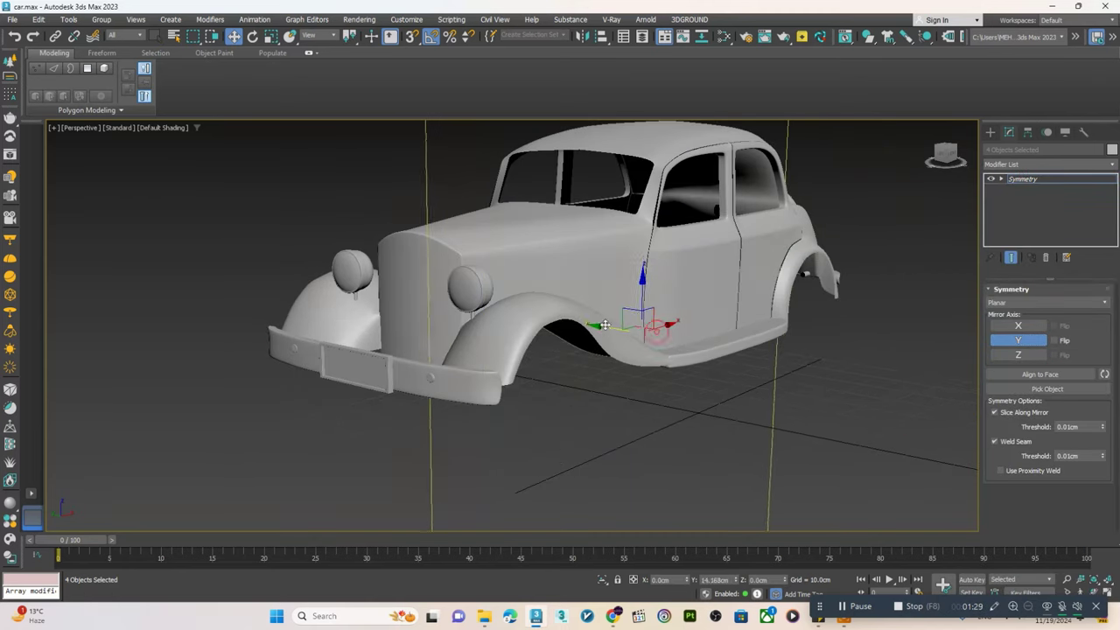
pyautogui.click(1054, 340)
# - Select the car body alone and show its Symmetry, TurboSmooth and Editable Poly stack
pyautogui.keyDown('alt'); pyautogui.moveTo(726, 358); pyautogui.dragTo(629, 342, button='middle'); pyautogui.keyUp('alt')
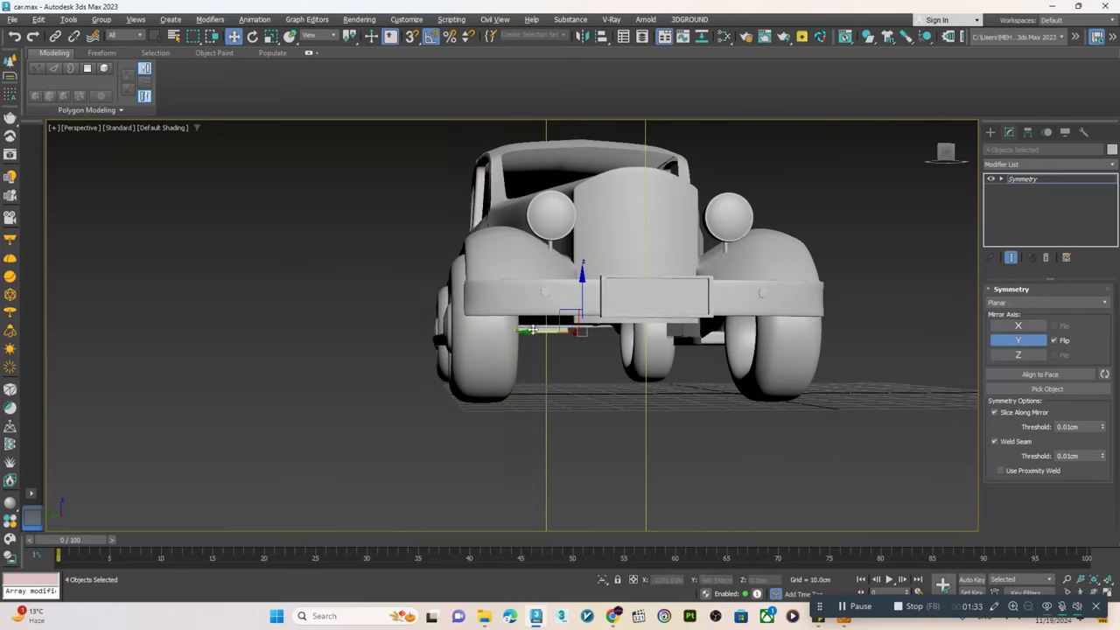
pyautogui.keyDown('alt'); pyautogui.moveTo(565, 329); pyautogui.dragTo(521, 335, button='middle'); pyautogui.keyUp('alt')
pyautogui.moveTo(528, 343)
pyautogui.keyDown('alt'); pyautogui.mouseDown(button='middle')
pyautogui.moveTo(538, 333)
pyautogui.moveTo(408, 392)
pyautogui.moveTo(347, 392)
pyautogui.moveTo(842, 261)
pyautogui.mouseUp(button='middle'); pyautogui.keyUp('alt')
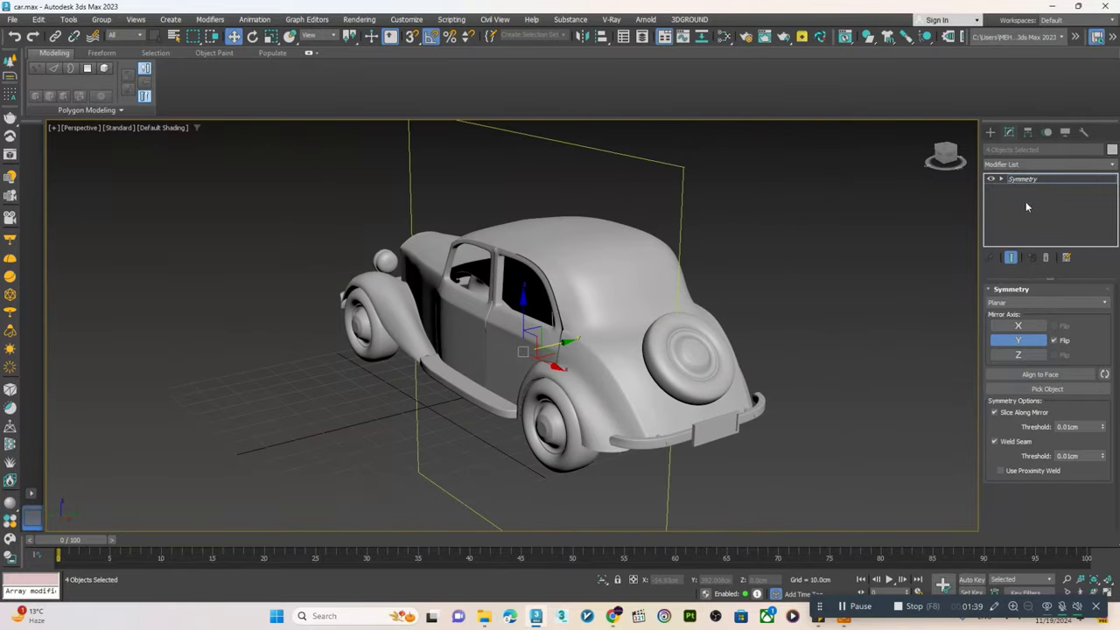
pyautogui.click(990, 131)
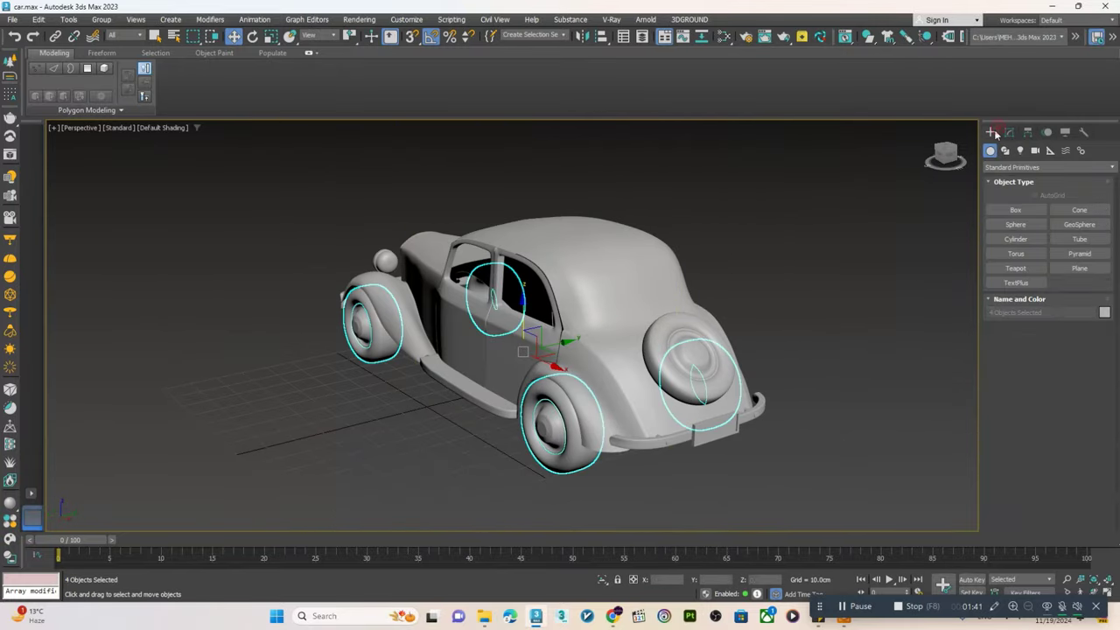
pyautogui.click(648, 265)
pyautogui.click(1010, 134)
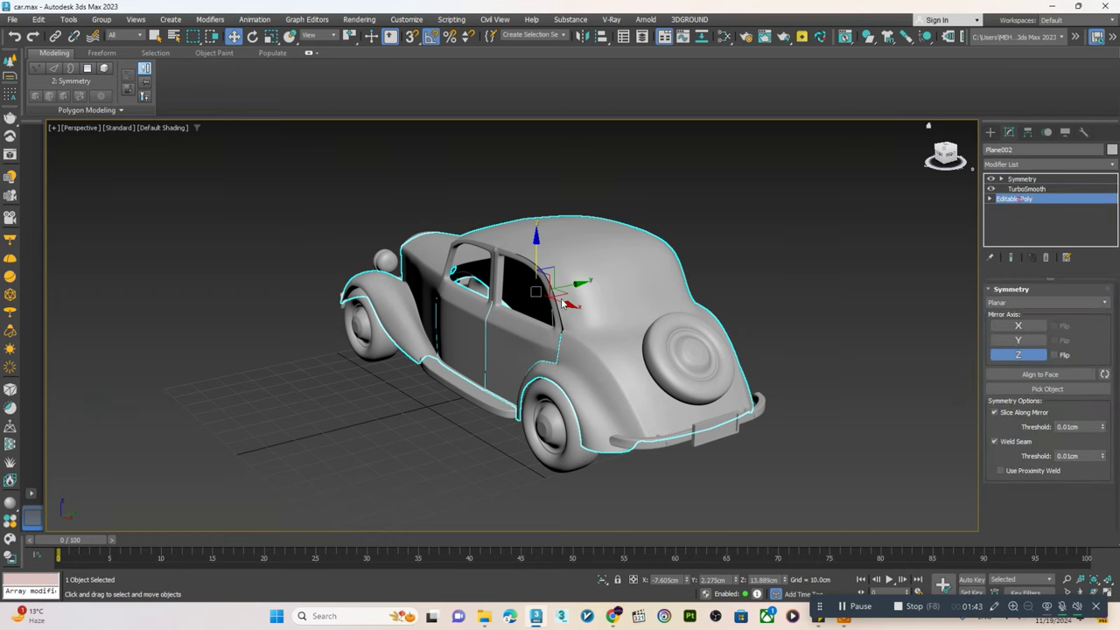
# - At Editable Poly, turn on edged faces, maximize the view and Unhide All
pyautogui.click(1015, 260)
pyautogui.press('F4')
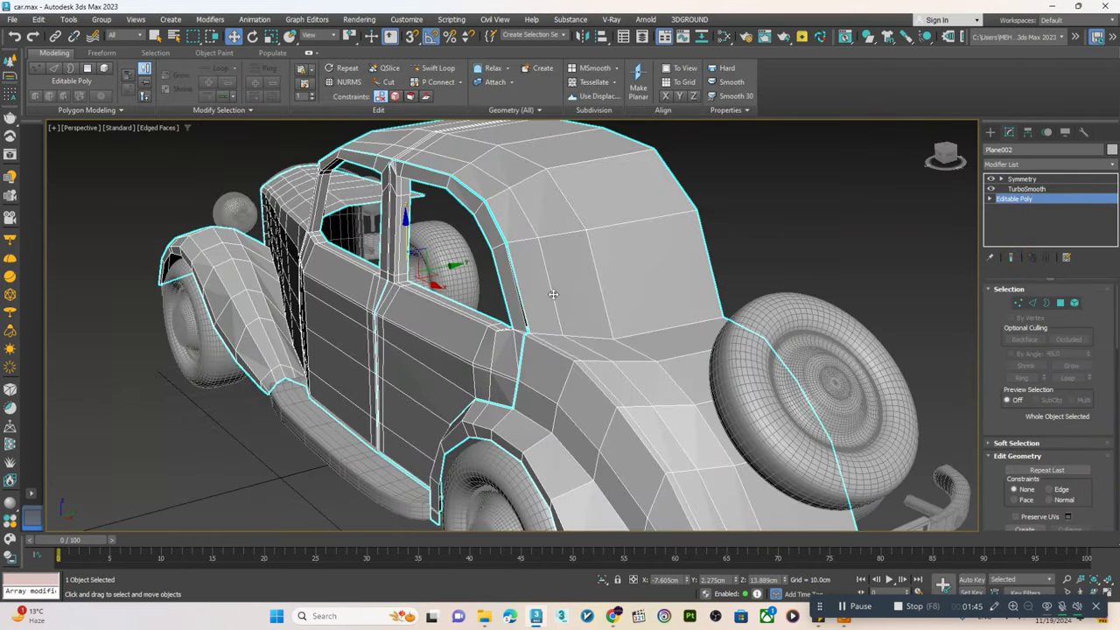
pyautogui.hotkey('alt', 'w')
pyautogui.hotkey('alt', 'w')
pyautogui.scroll(-3, 332, 261)
pyautogui.moveTo(345, 315); pyautogui.dragTo(263, 289, button='middle')
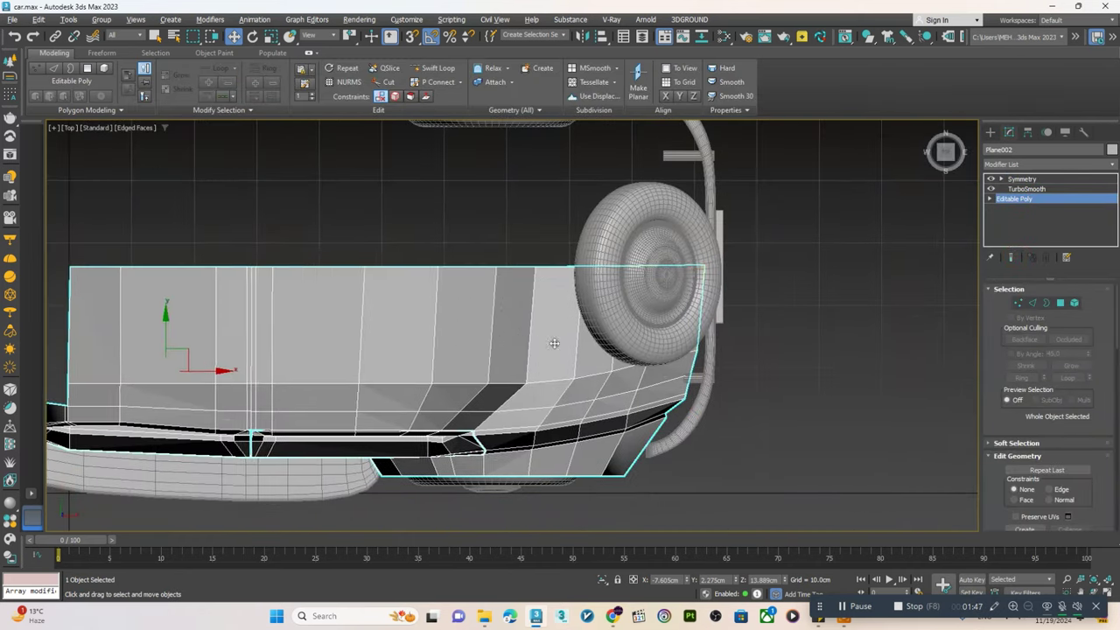
pyautogui.rightClick(594, 481)
pyautogui.click(629, 386)
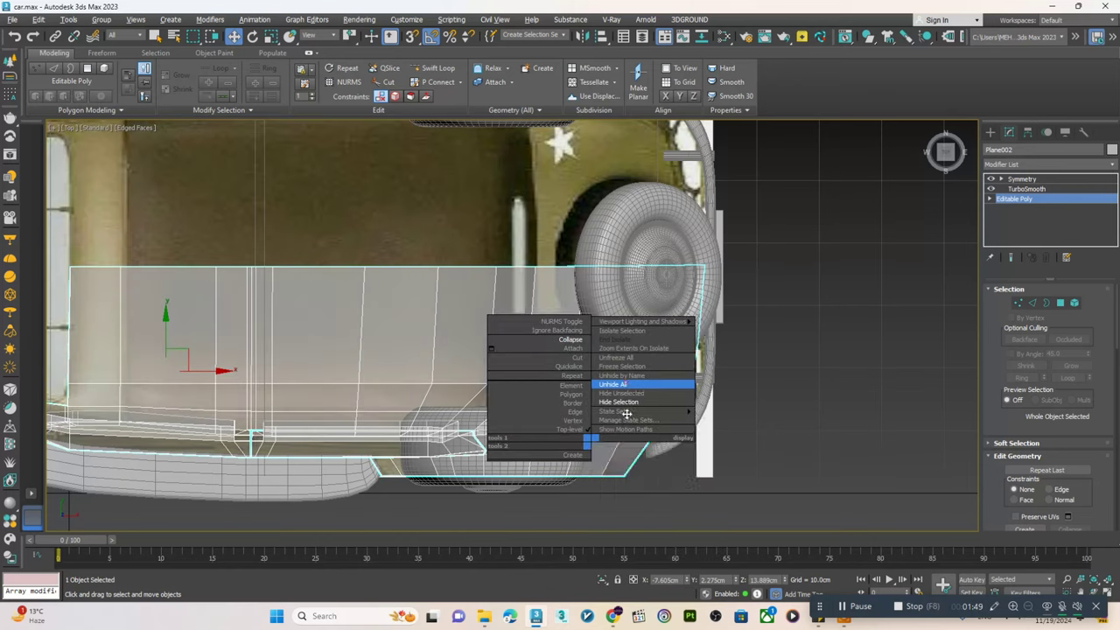
# - Select the rear polygon above the spare wheel and delete it
pyautogui.scroll(2, 540, 361)
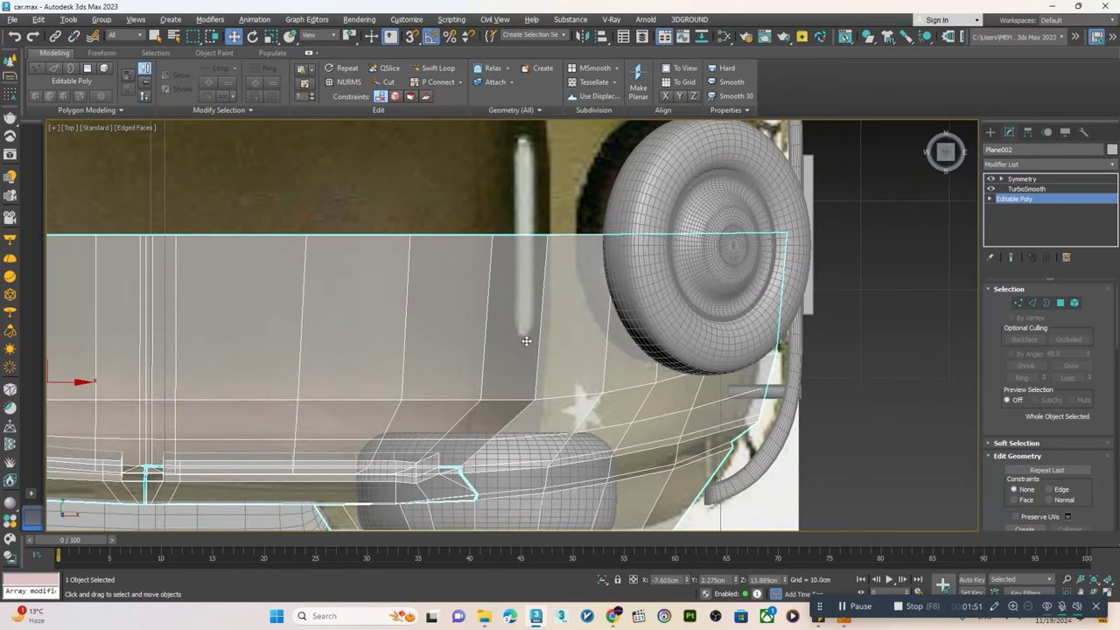
pyautogui.press('4')
pyautogui.click(527, 316)
pyautogui.hotkey('alt', 'w')
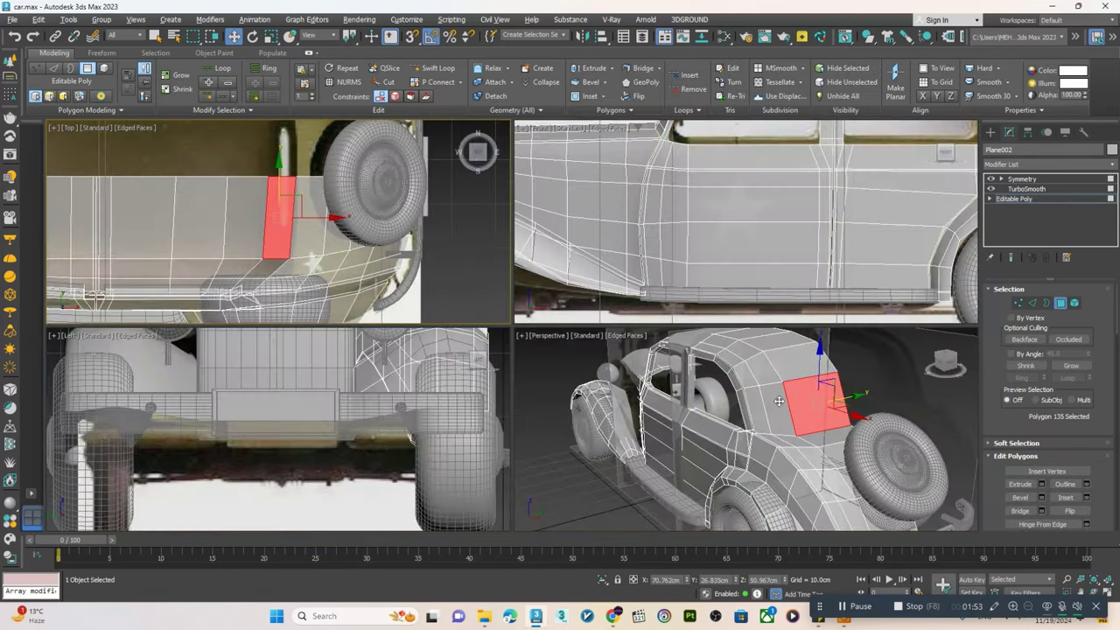
pyautogui.hotkey('alt', 'w')
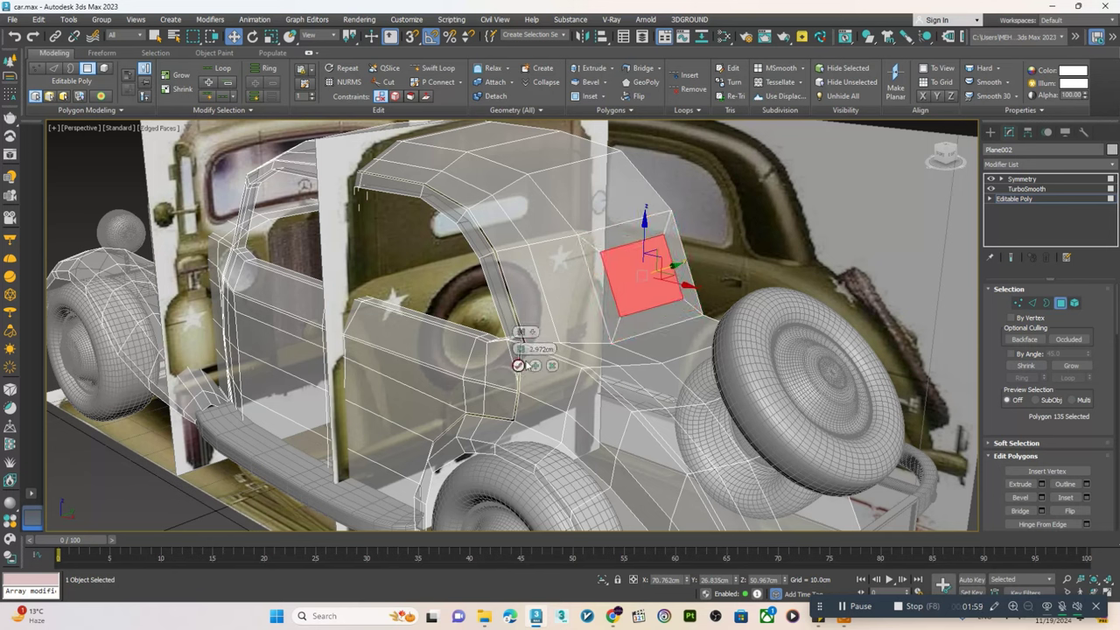
pyautogui.press('Delete')
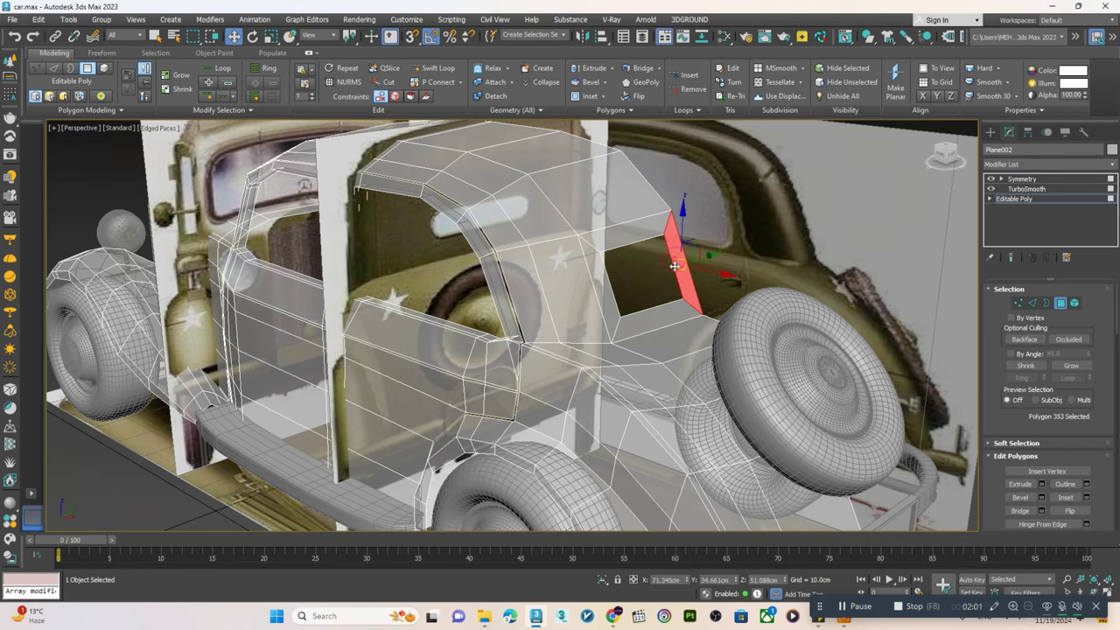
pyautogui.press('1')
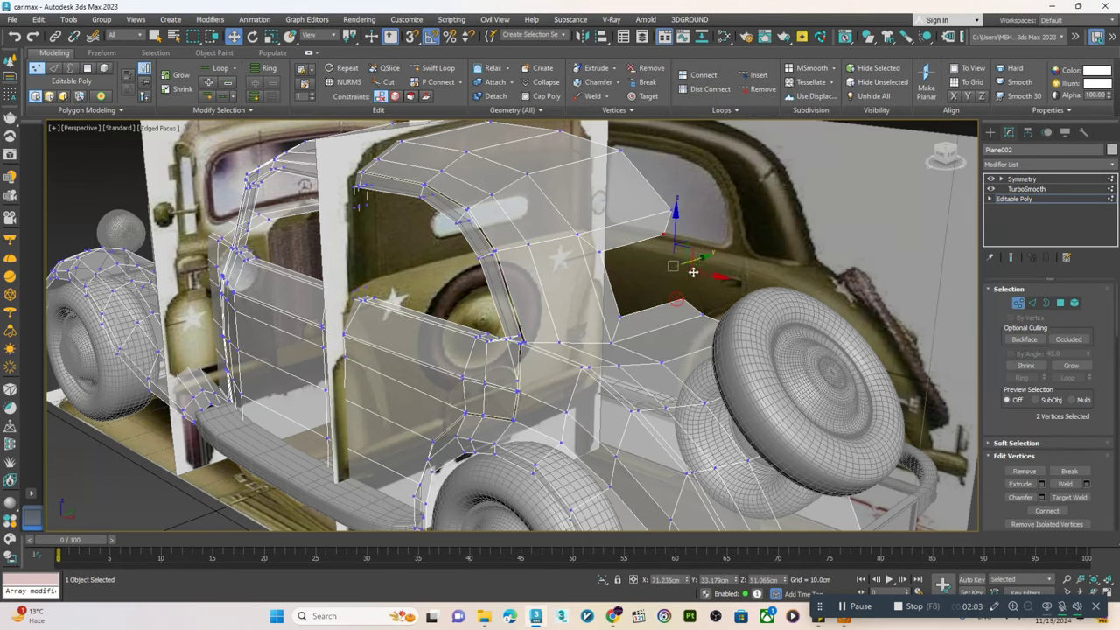
# - With the smoothed result shown, move the vertex loop around the rear window into a rounded rectangle
pyautogui.click(1010, 256)
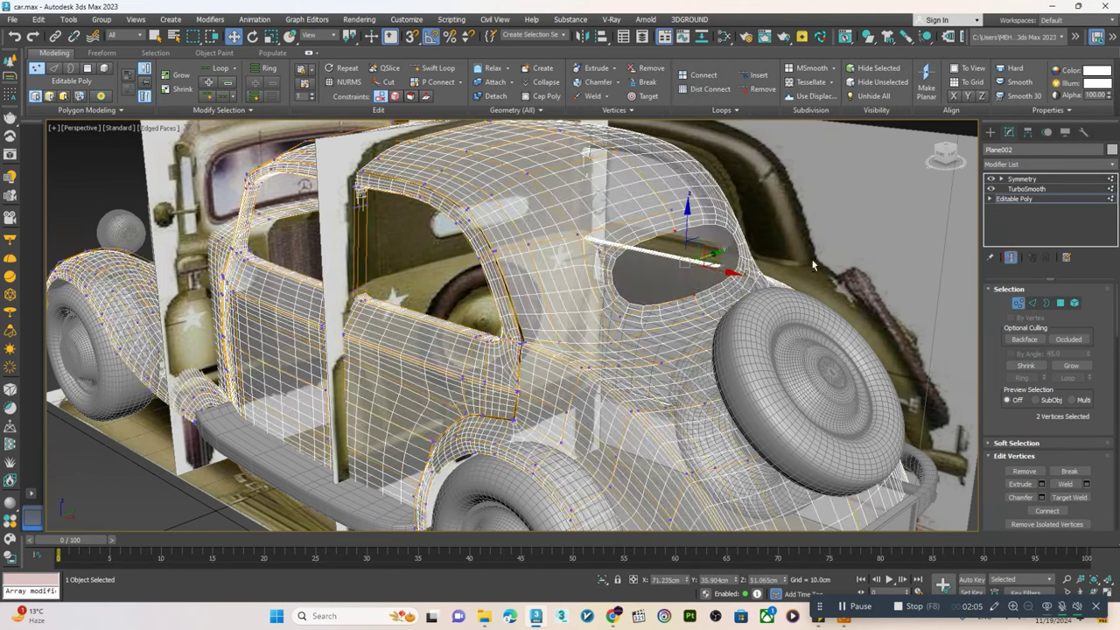
pyautogui.moveTo(875, 280)
pyautogui.keyDown('alt'); pyautogui.mouseDown(button='middle')
pyautogui.moveTo(673, 293)
pyautogui.moveTo(597, 166)
pyautogui.mouseUp(button='middle'); pyautogui.keyUp('alt')
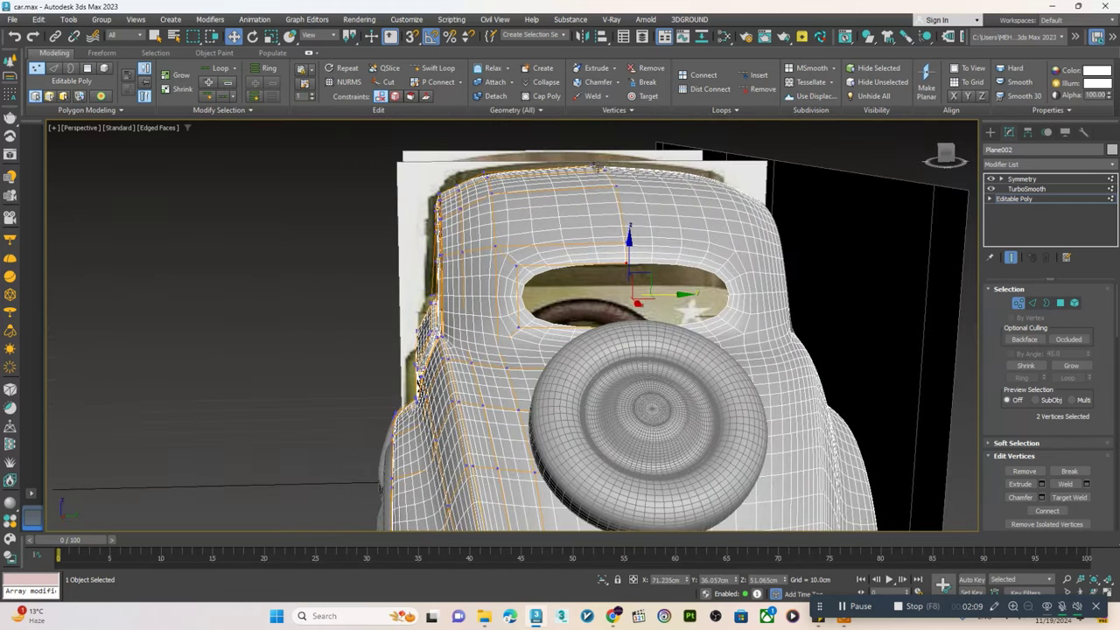
pyautogui.doubleClick(541, 260)
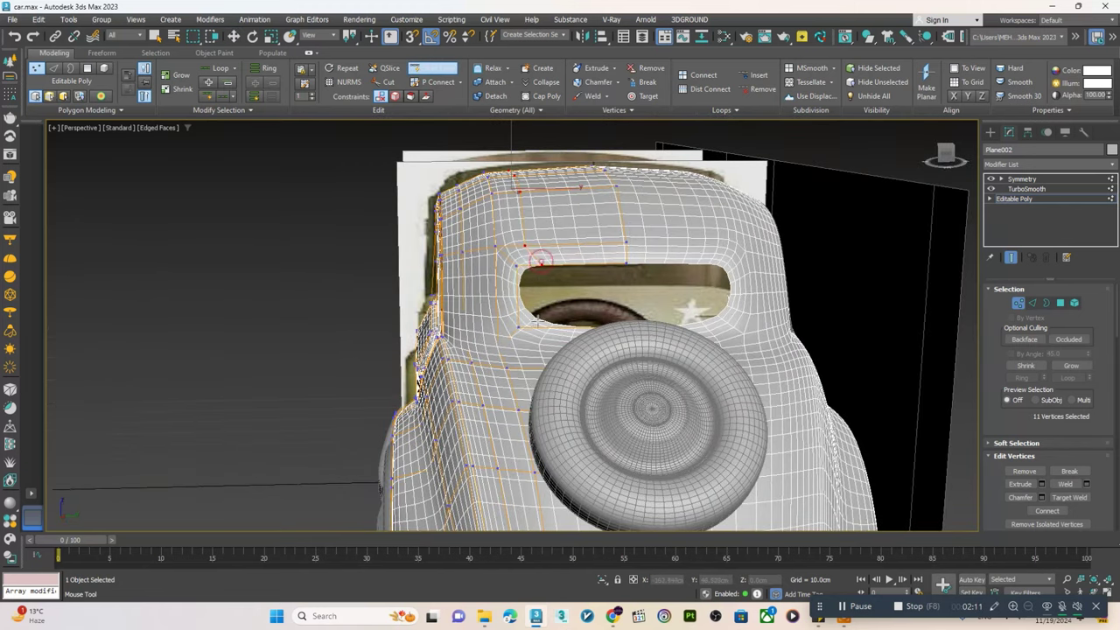
pyautogui.press('w')
pyautogui.keyDown('alt'); pyautogui.moveTo(541, 336); pyautogui.dragTo(560, 312, button='middle'); pyautogui.keyUp('alt')
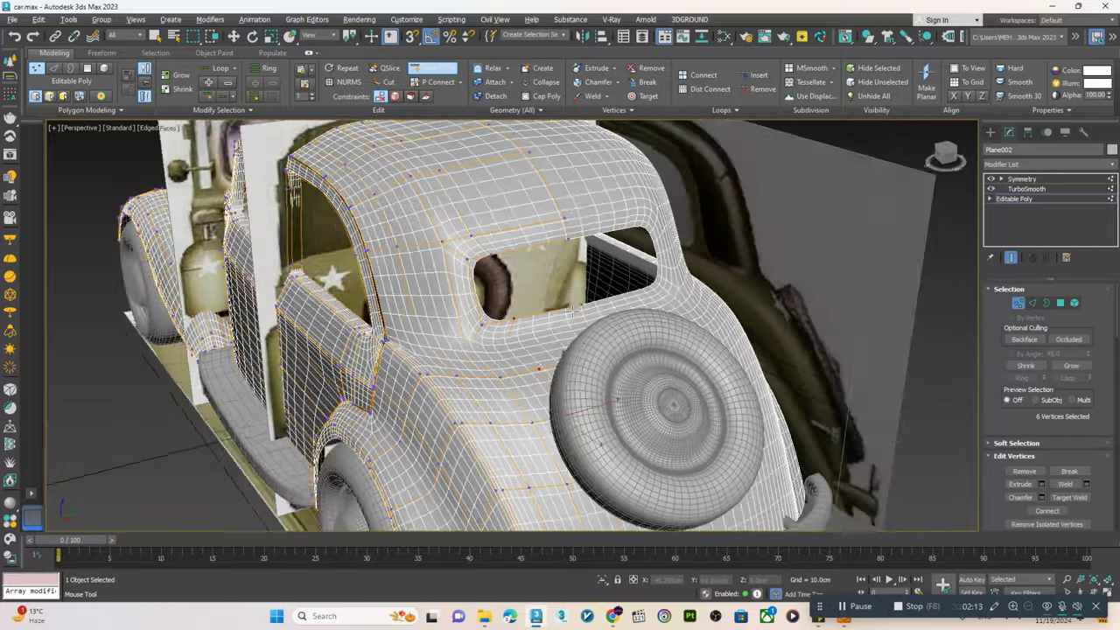
pyautogui.press('2')
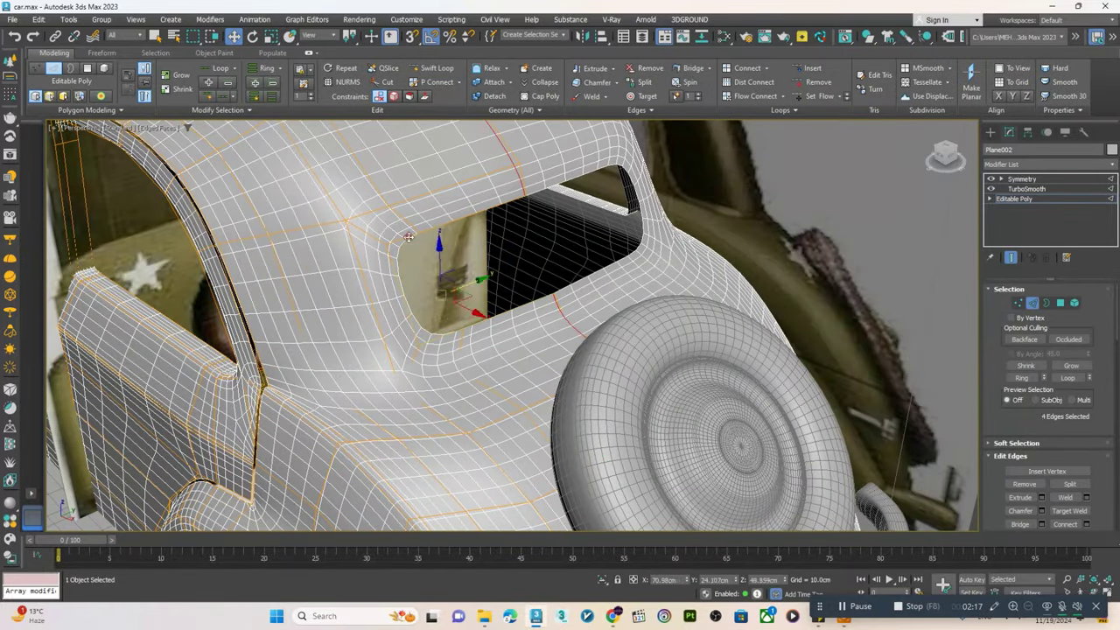
pyautogui.moveTo(479, 255)
pyautogui.keyDown('alt'); pyautogui.mouseDown(button='middle')
pyautogui.moveTo(473, 289)
pyautogui.moveTo(989, 223)
pyautogui.mouseUp(button='middle'); pyautogui.keyUp('alt')
# - Return to the Symmetry level and select both reference image planes
pyautogui.click(1021, 179)
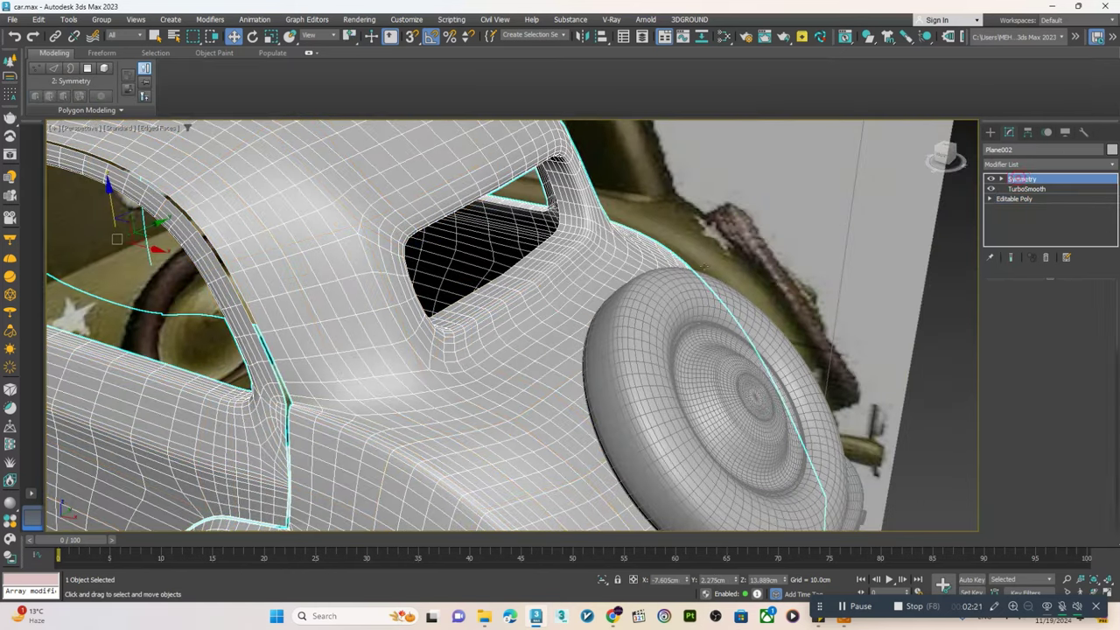
pyautogui.scroll(-5, 524, 306)
pyautogui.moveTo(525, 307)
pyautogui.keyDown('alt'); pyautogui.mouseDown(button='middle')
pyautogui.moveTo(584, 303)
pyautogui.moveTo(344, 252)
pyautogui.moveTo(373, 235)
pyautogui.moveTo(422, 259)
pyautogui.mouseUp(button='middle'); pyautogui.keyUp('alt')
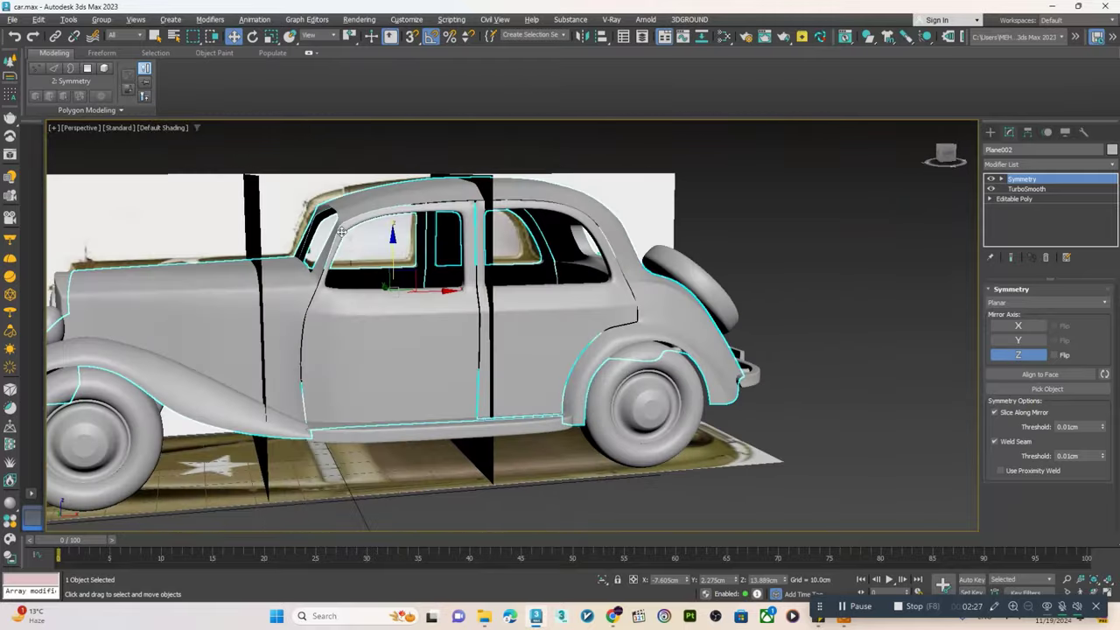
pyautogui.click(315, 249)
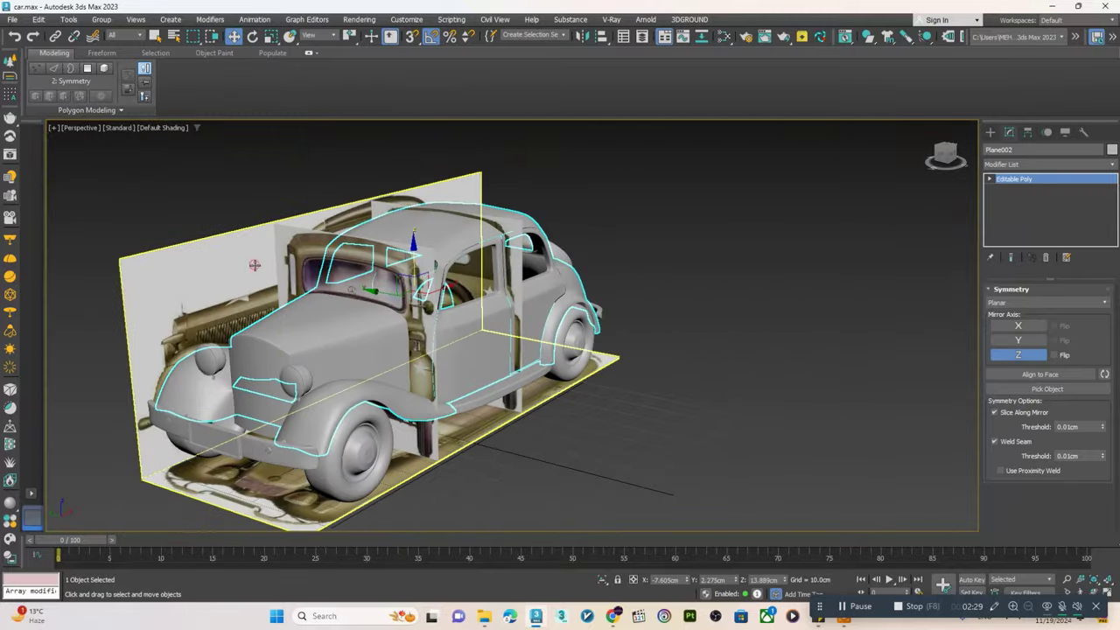
pyautogui.keyDown('ctrl'); pyautogui.click(315, 250); pyautogui.keyUp('ctrl')
pyautogui.rightClick(315, 249)
# - Hide the reference planes, switch to Clay shading with edged faces, and enter Expert Mode
pyautogui.click(342, 212)
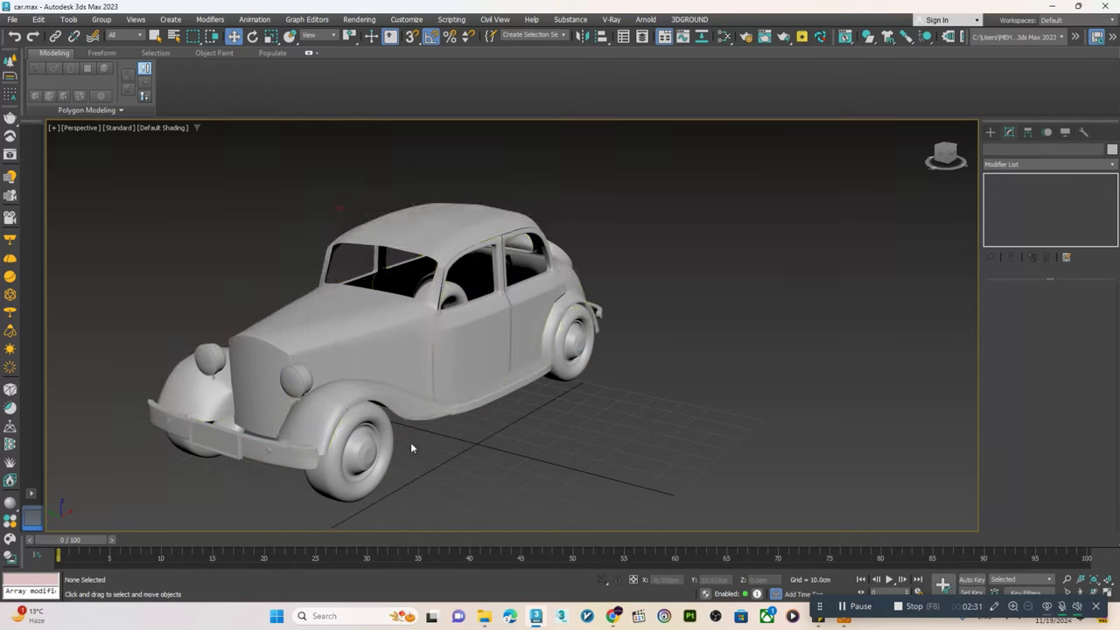
pyautogui.moveTo(411, 441)
pyautogui.keyDown('alt'); pyautogui.mouseDown(button='middle')
pyautogui.moveTo(667, 378)
pyautogui.moveTo(547, 333)
pyautogui.moveTo(444, 404)
pyautogui.moveTo(460, 407)
pyautogui.moveTo(467, 394)
pyautogui.moveTo(558, 418)
pyautogui.moveTo(618, 522)
pyautogui.moveTo(622, 507)
pyautogui.moveTo(444, 437)
pyautogui.moveTo(449, 425)
pyautogui.moveTo(370, 445)
pyautogui.moveTo(349, 438)
pyautogui.mouseUp(button='middle'); pyautogui.keyUp('alt')
pyautogui.click(161, 127)
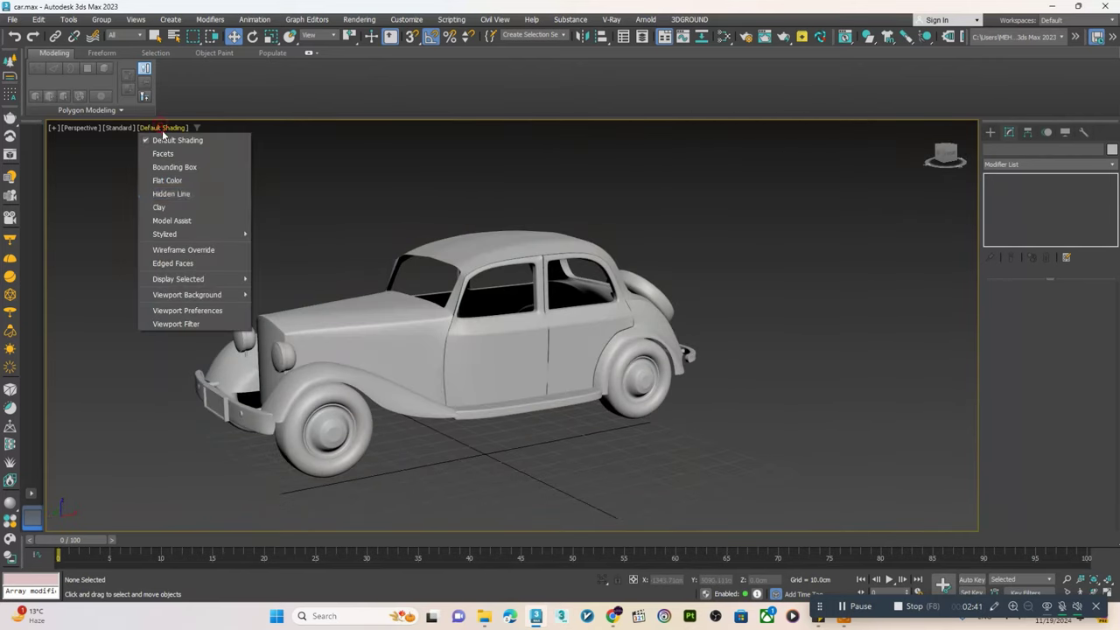
pyautogui.click(184, 214)
pyautogui.press('F4')
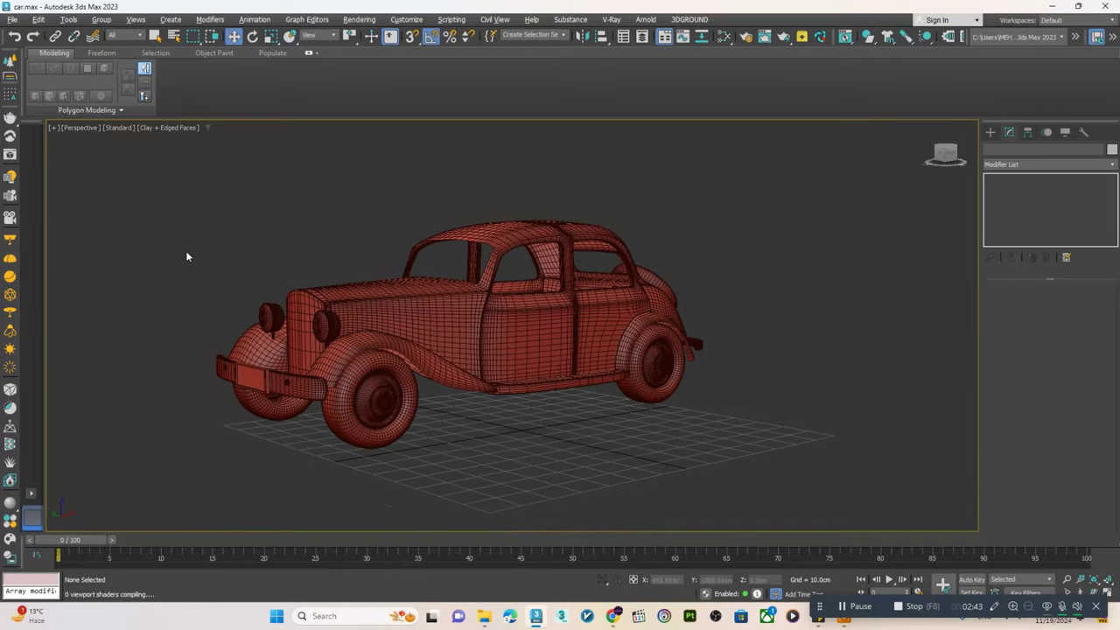
pyautogui.keyDown('alt'); pyautogui.moveTo(186, 250); pyautogui.dragTo(205, 260, button='middle'); pyautogui.keyUp('alt')
pyautogui.hotkey('ctrl', 'x')
# - Clone the whole car beside the original, rotate the copy, and screenshot both cars
pyautogui.scroll(-3, 205, 261)
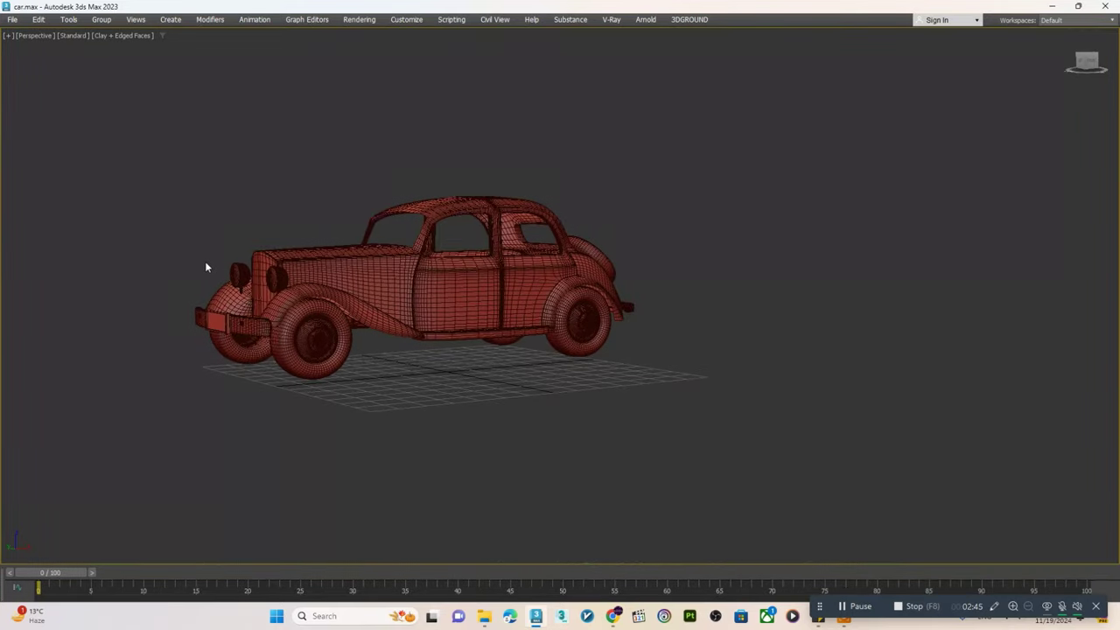
pyautogui.hotkey('ctrl', 'a')
pyautogui.keyDown('alt'); pyautogui.moveTo(135, 161); pyautogui.dragTo(175, 201, button='middle'); pyautogui.keyUp('alt')
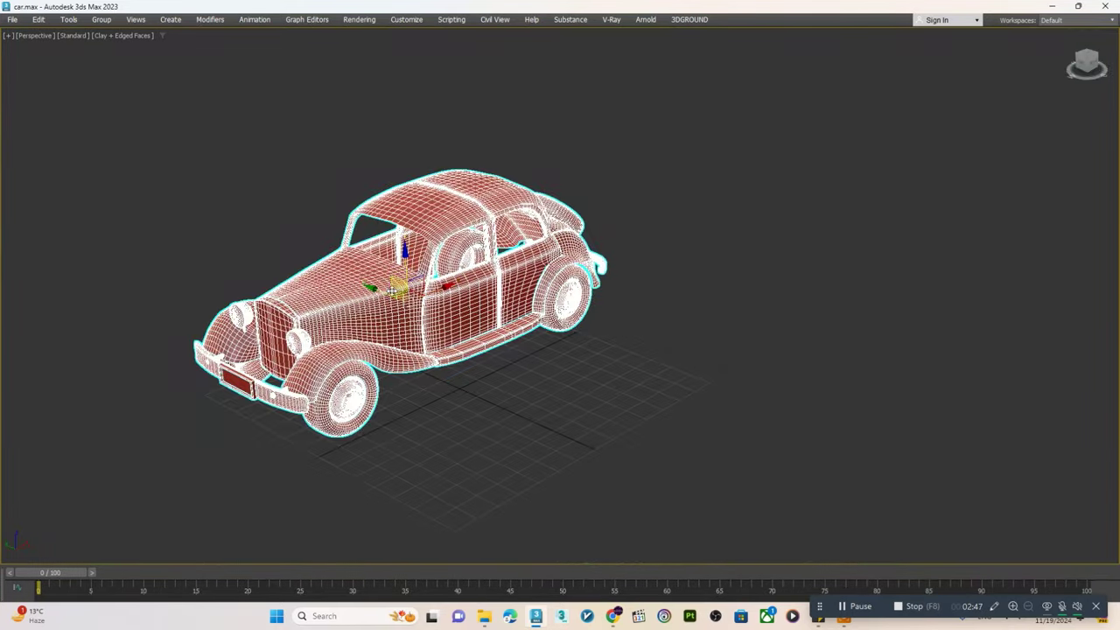
pyautogui.moveTo(393, 289)
pyautogui.keyDown('shift'); pyautogui.mouseDown()
pyautogui.moveTo(678, 398)
pyautogui.moveTo(613, 411)
pyautogui.mouseUp(); pyautogui.keyUp('shift')
pyautogui.press('Return')
pyautogui.moveTo(612, 411)
pyautogui.keyDown('alt'); pyautogui.mouseDown(button='middle')
pyautogui.moveTo(538, 380)
pyautogui.moveTo(479, 317)
pyautogui.moveTo(243, 198)
pyautogui.mouseUp(button='middle'); pyautogui.keyUp('alt')
pyautogui.click(246, 190)
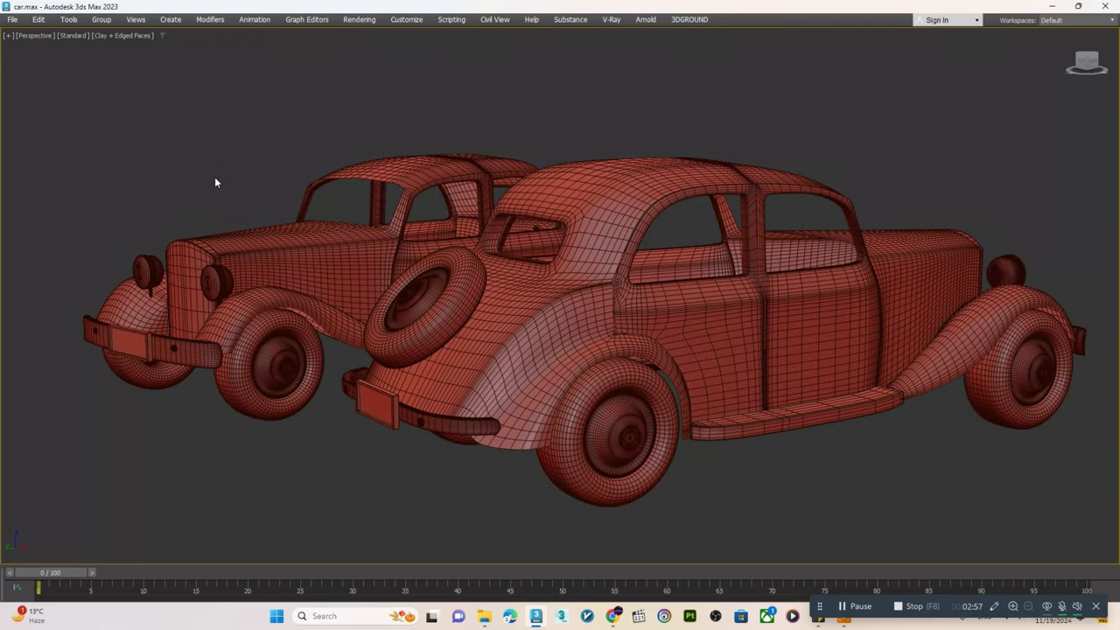
pyautogui.press('super+shift+s')
pyautogui.moveTo(26, 50); pyautogui.dragTo(1106, 549)
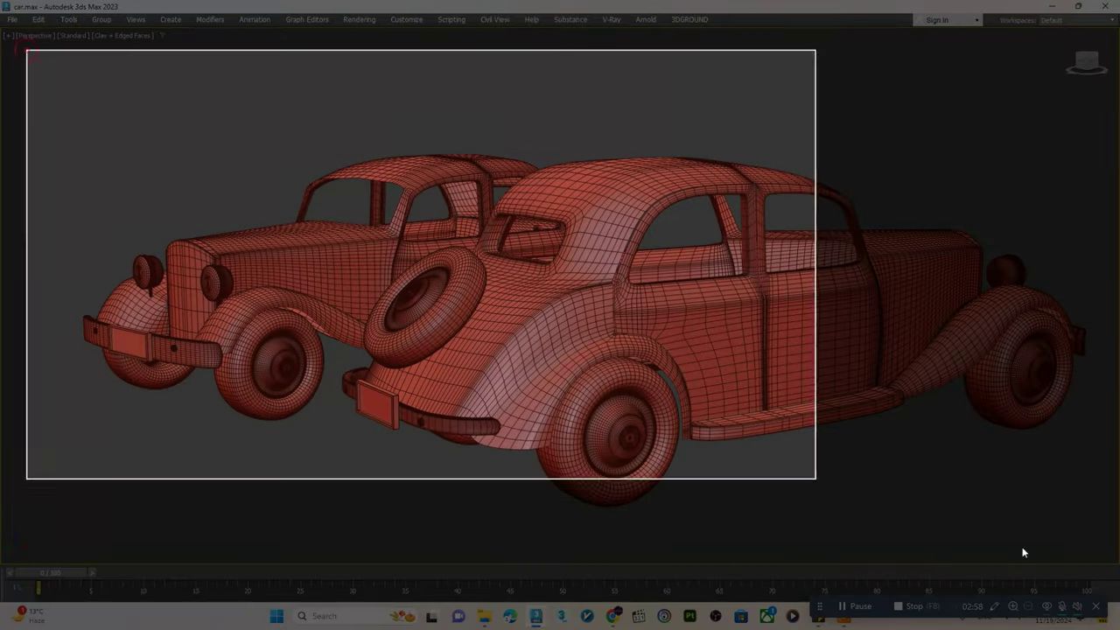